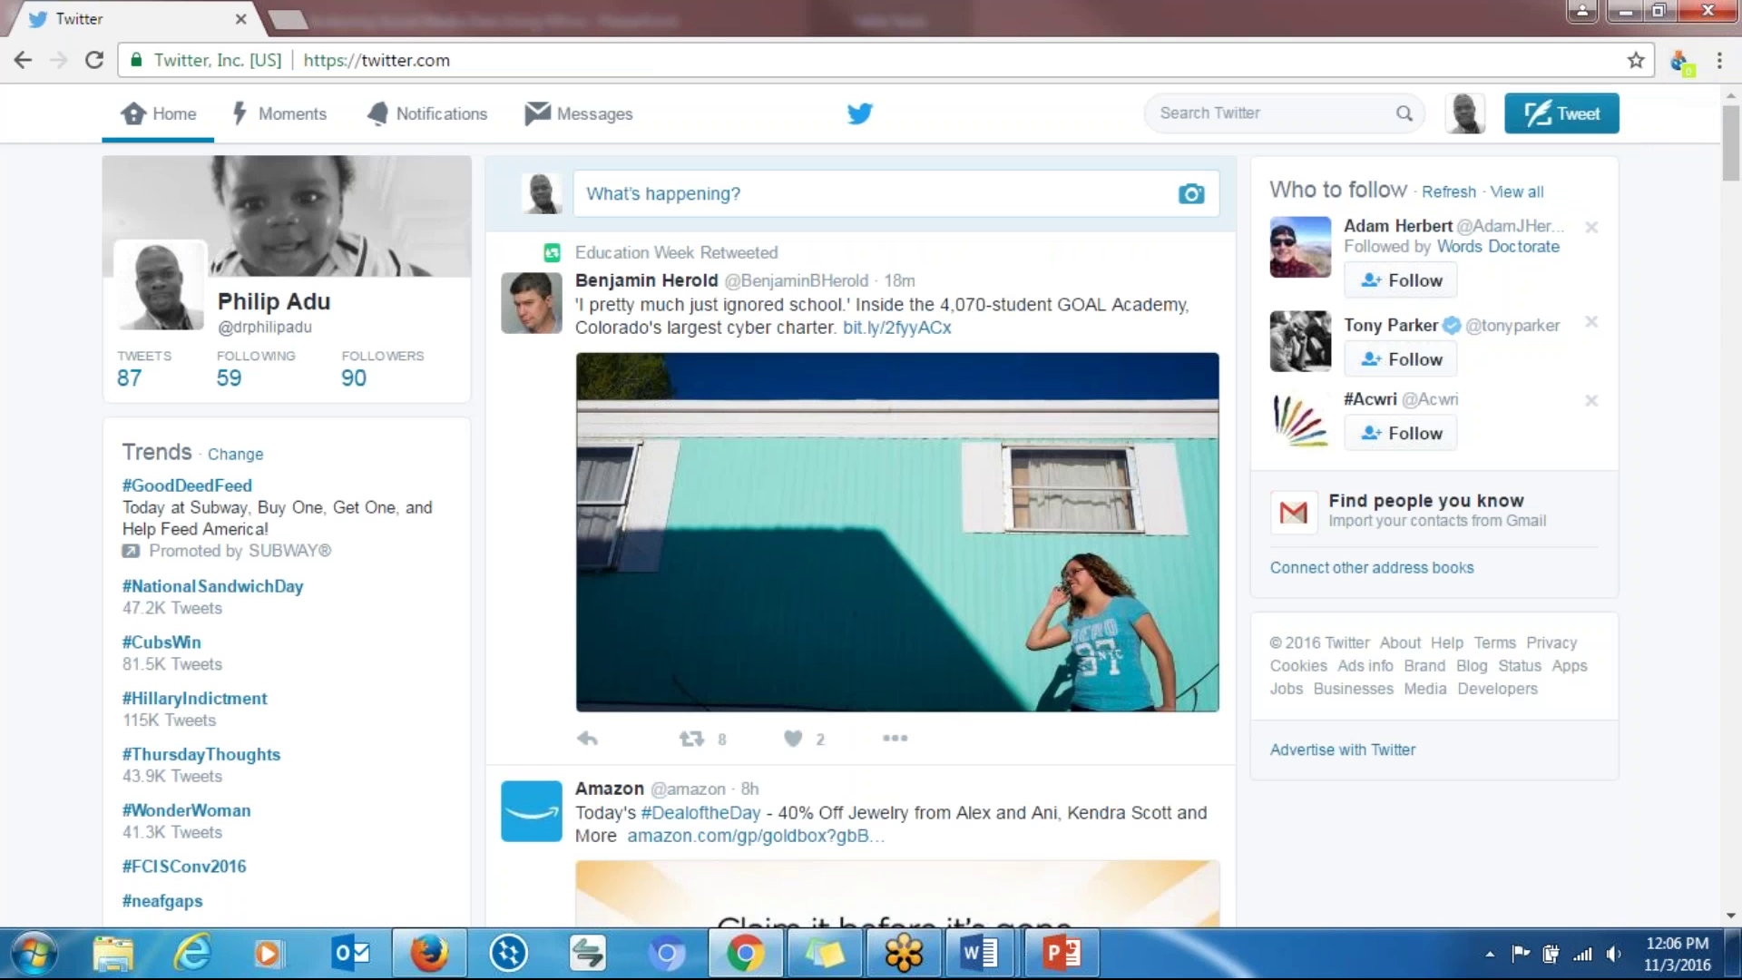
Step: Search Twitter for #Mentalhealthstigma, reusing the recent search entry
click(1320, 118)
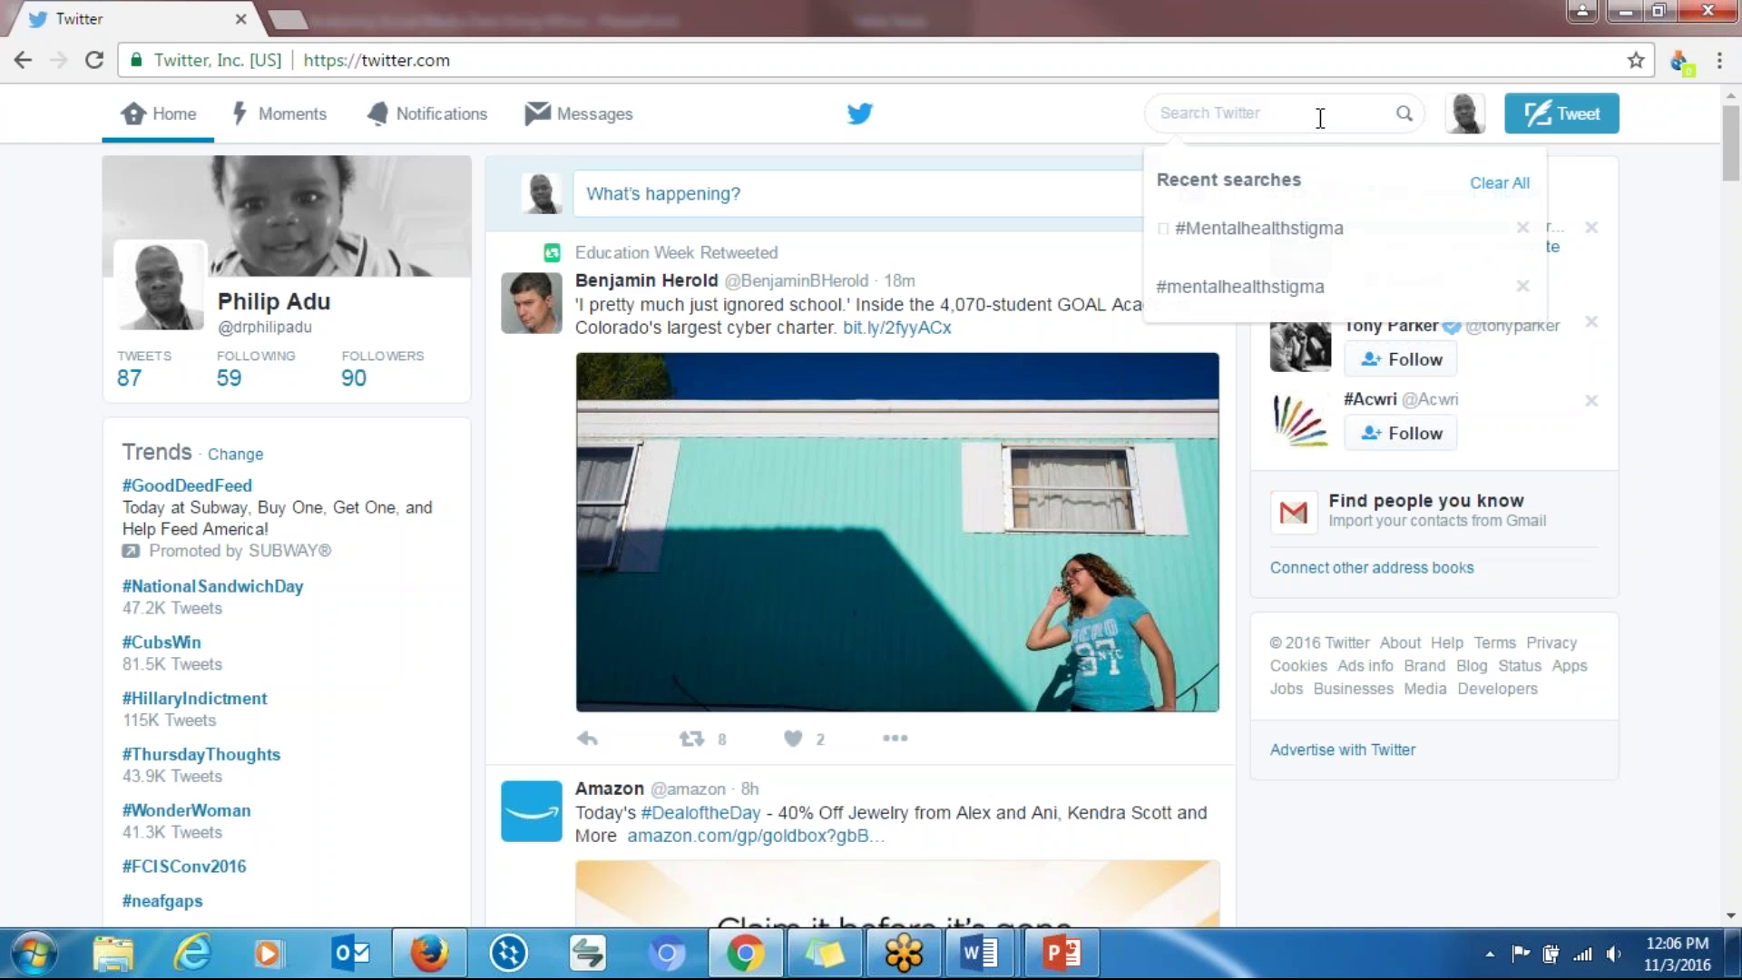
click(1258, 228)
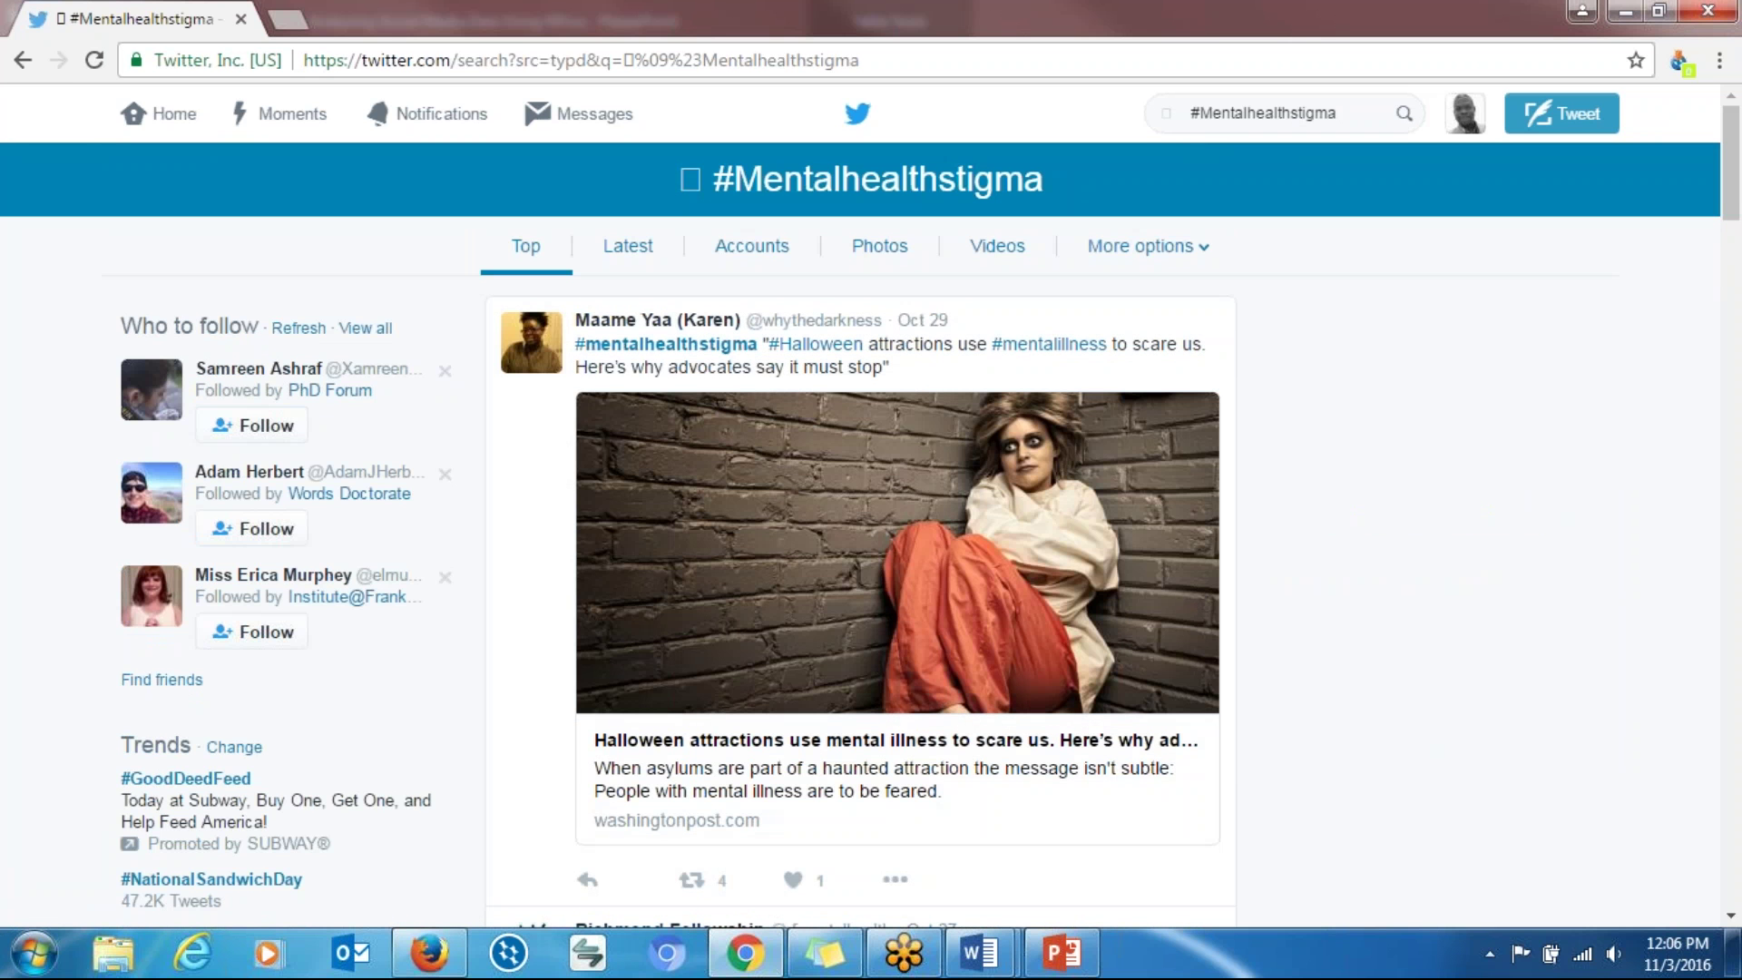
mouse_move(1733, 154)
mouse_down()
mouse_move(1732, 849)
mouse_move(1732, 150)
mouse_up()
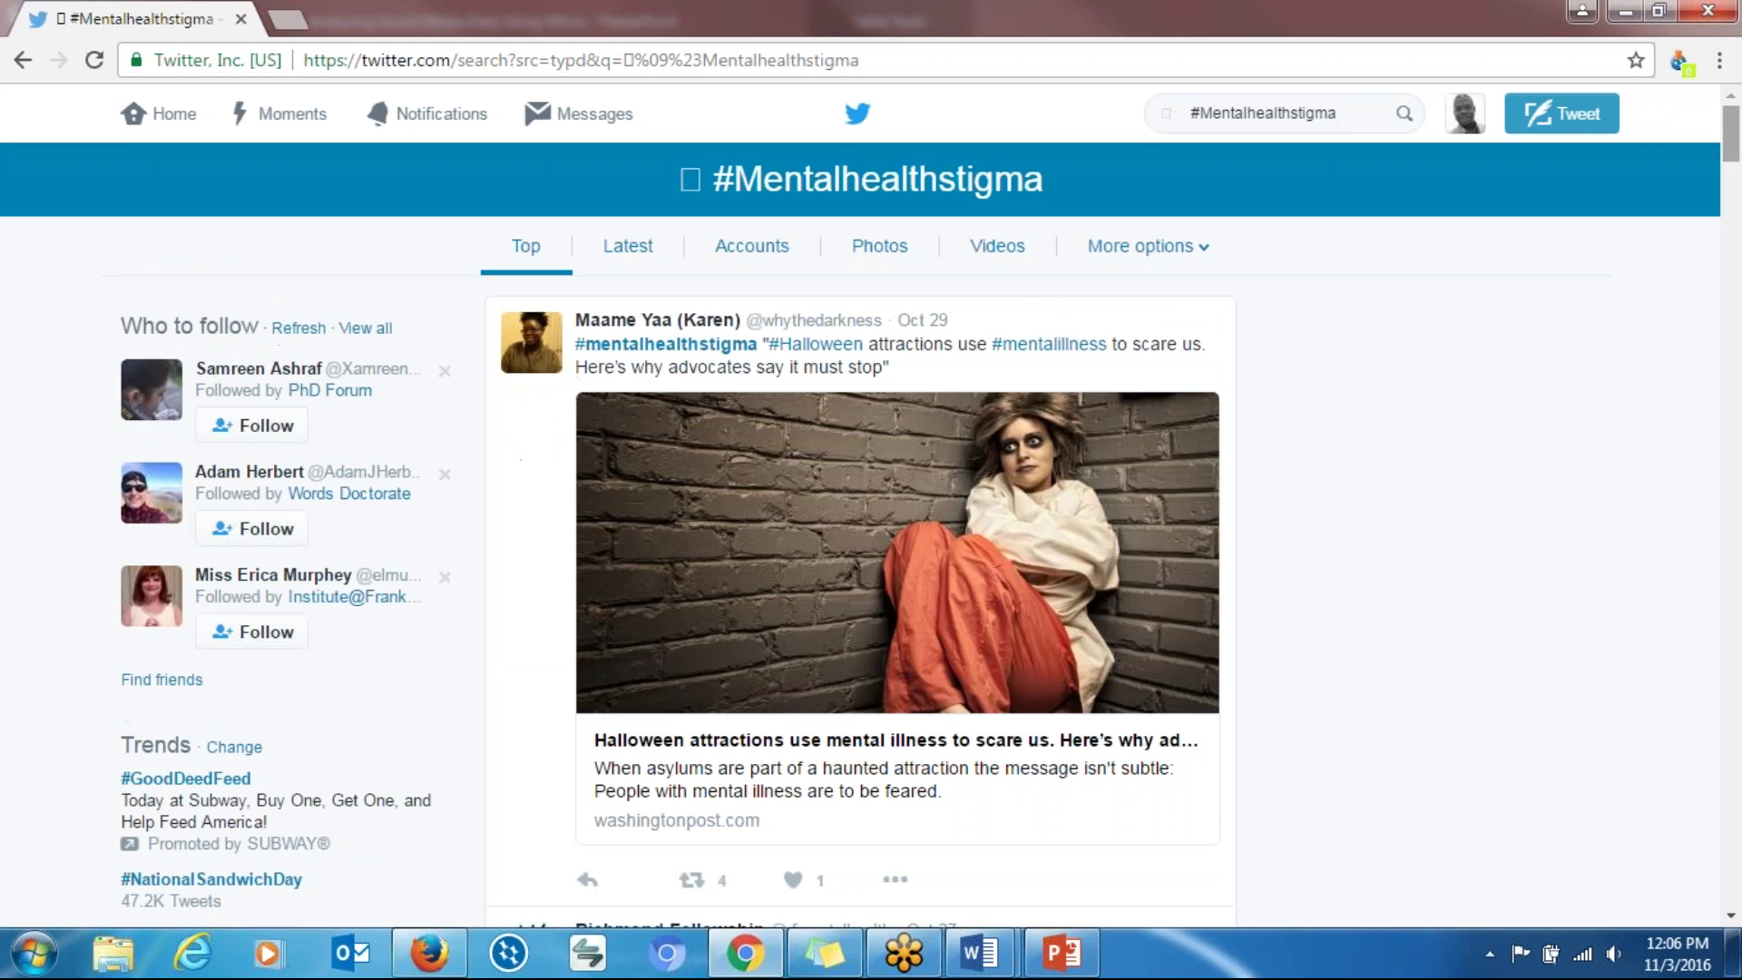
Step: View the NCapture options for the Twitter search page, dismiss them without capturing, and close the browser
click(1679, 63)
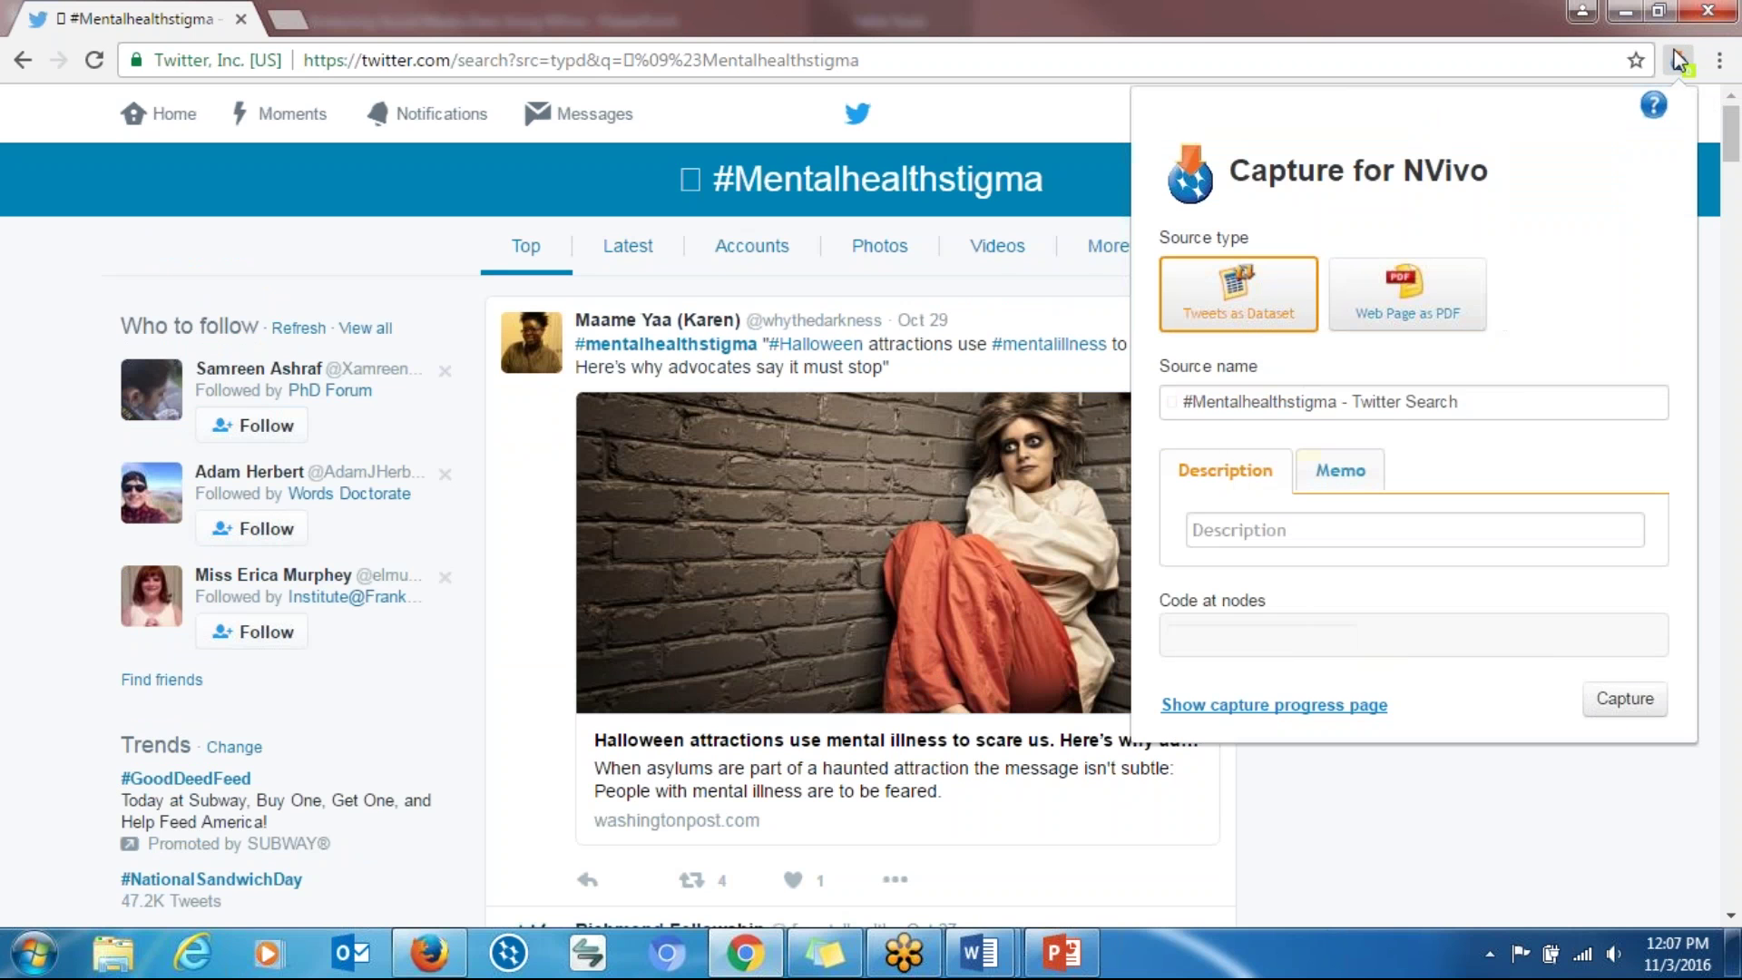
click(1708, 297)
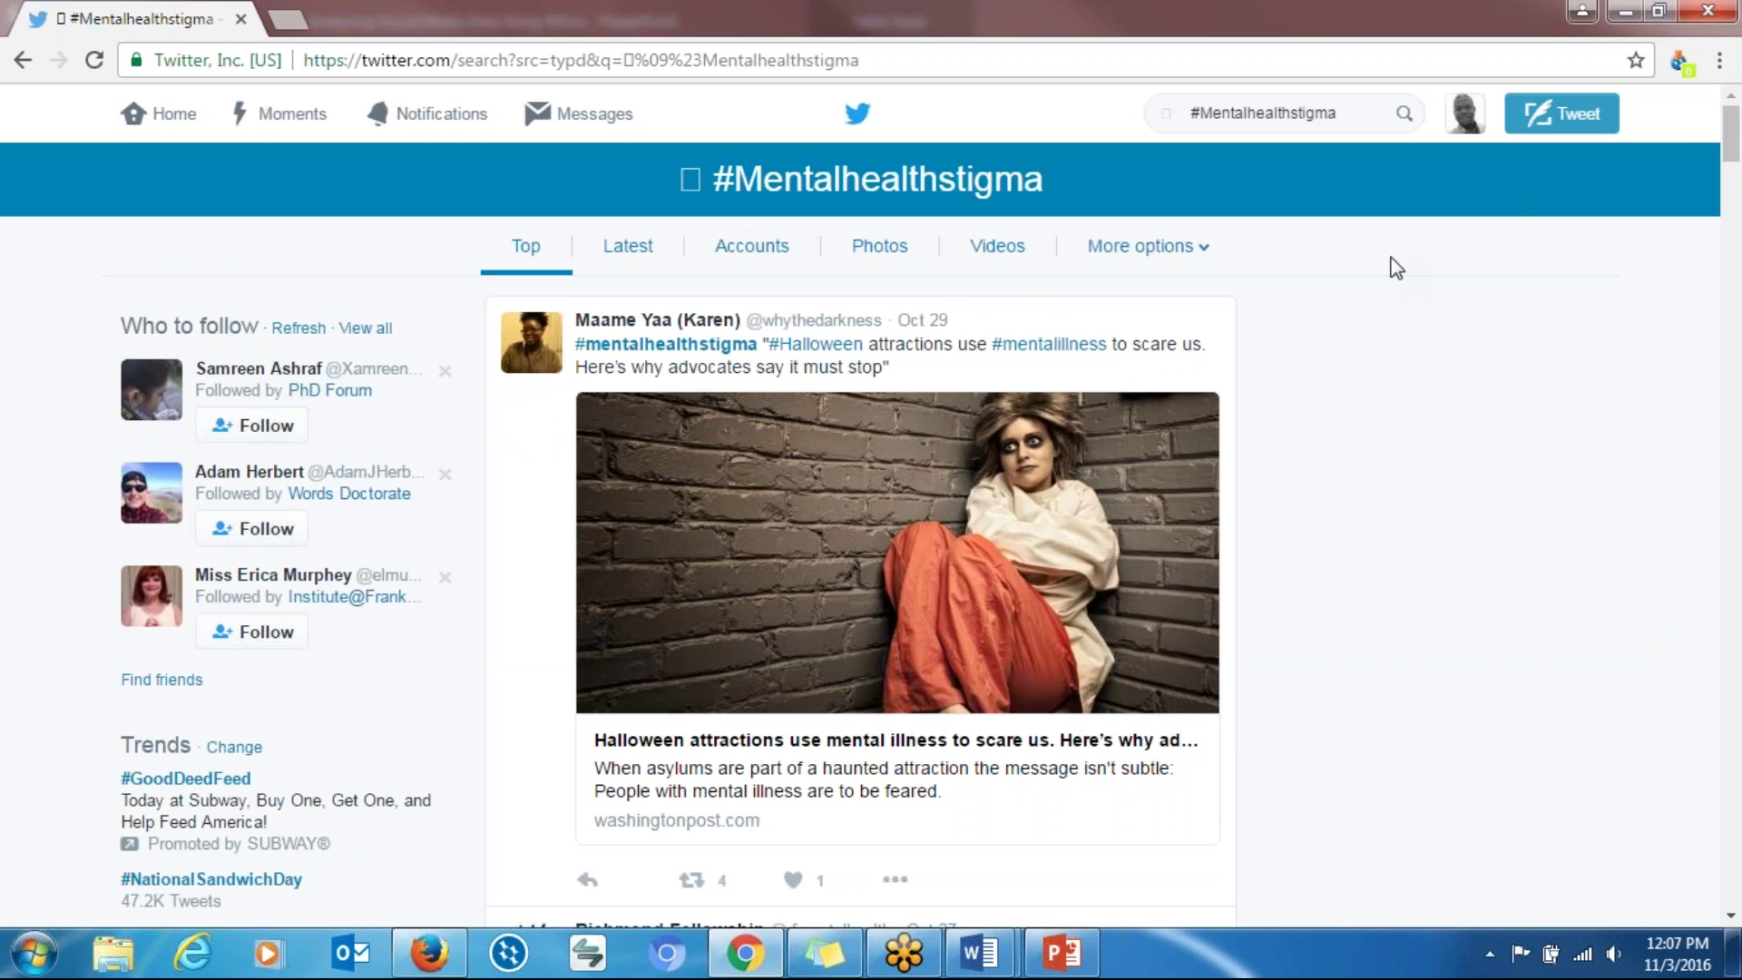
double_click(971, 28)
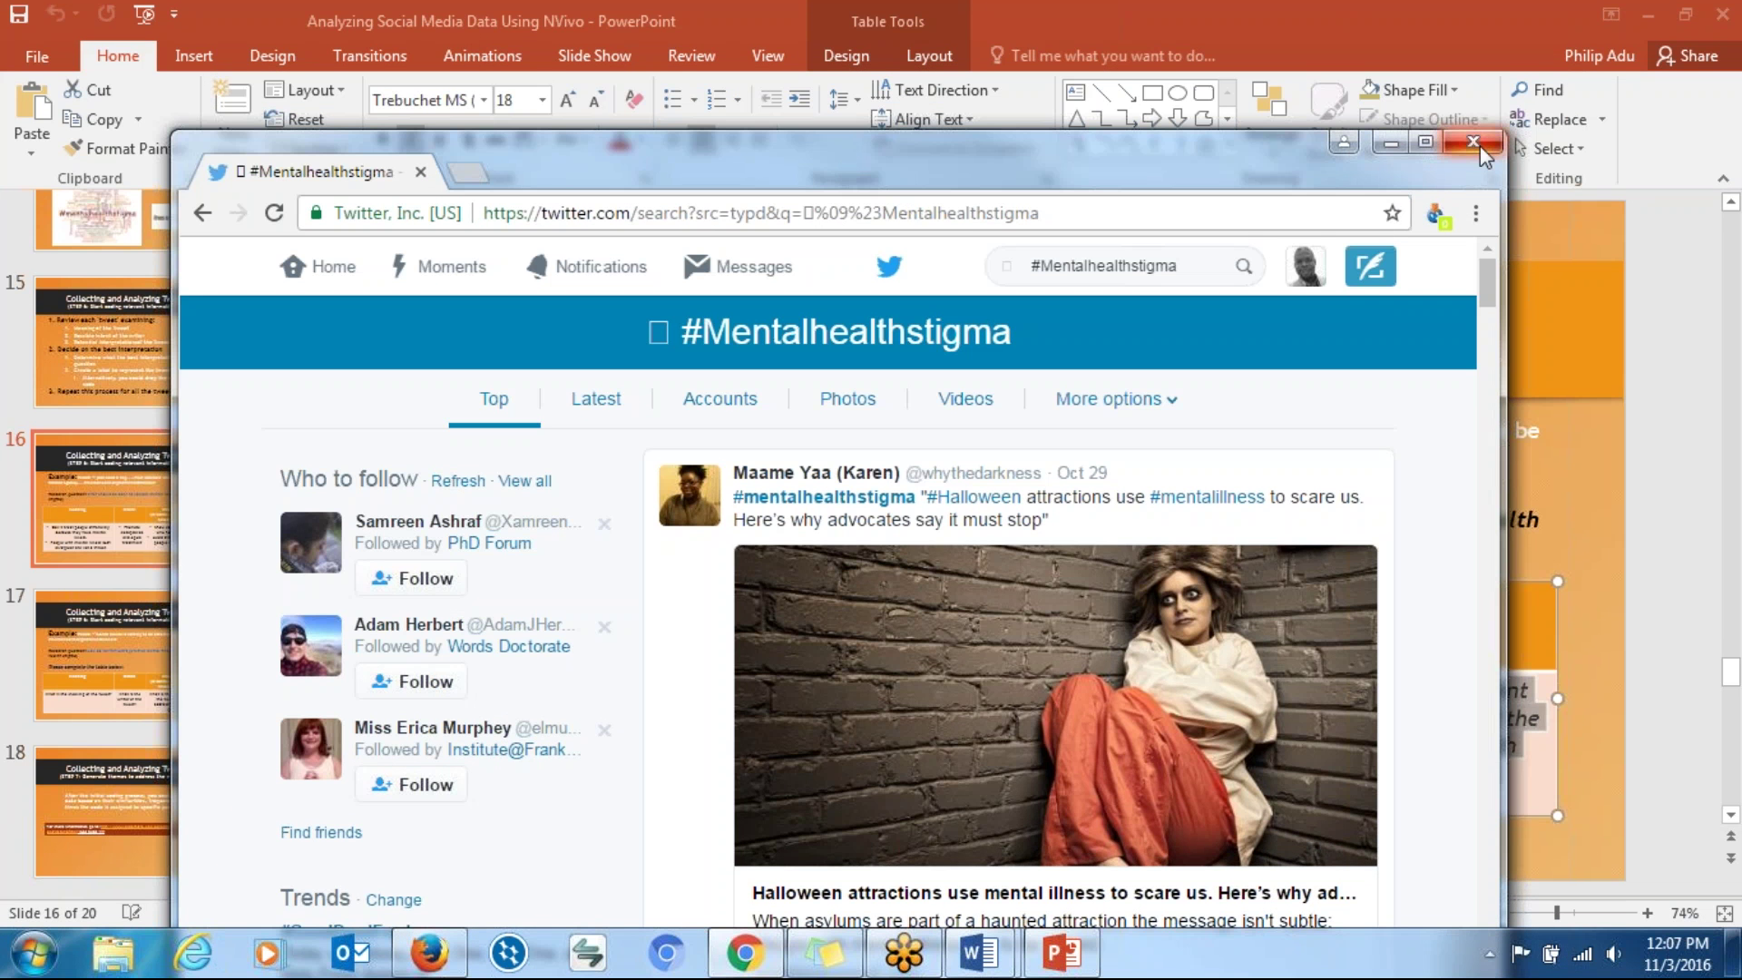
click(1473, 142)
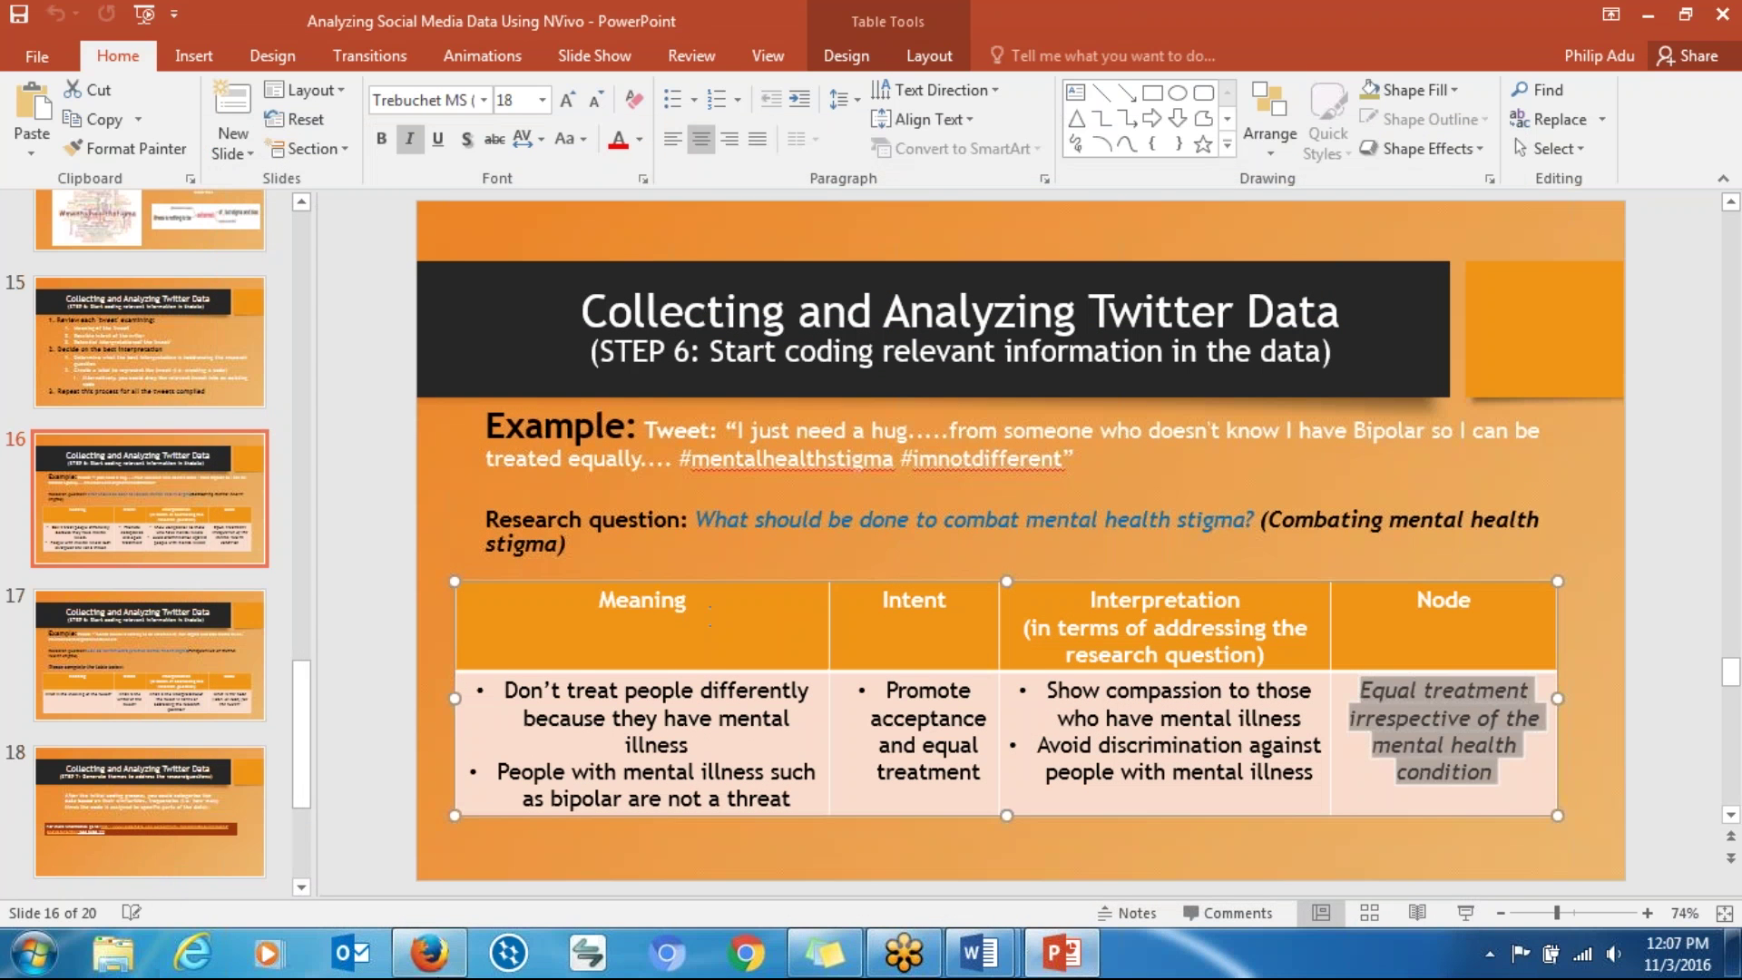
Step: Switch to NVivo, create a blank project titled "MH Stigma Project", and close its Quick Start Steps
click(505, 953)
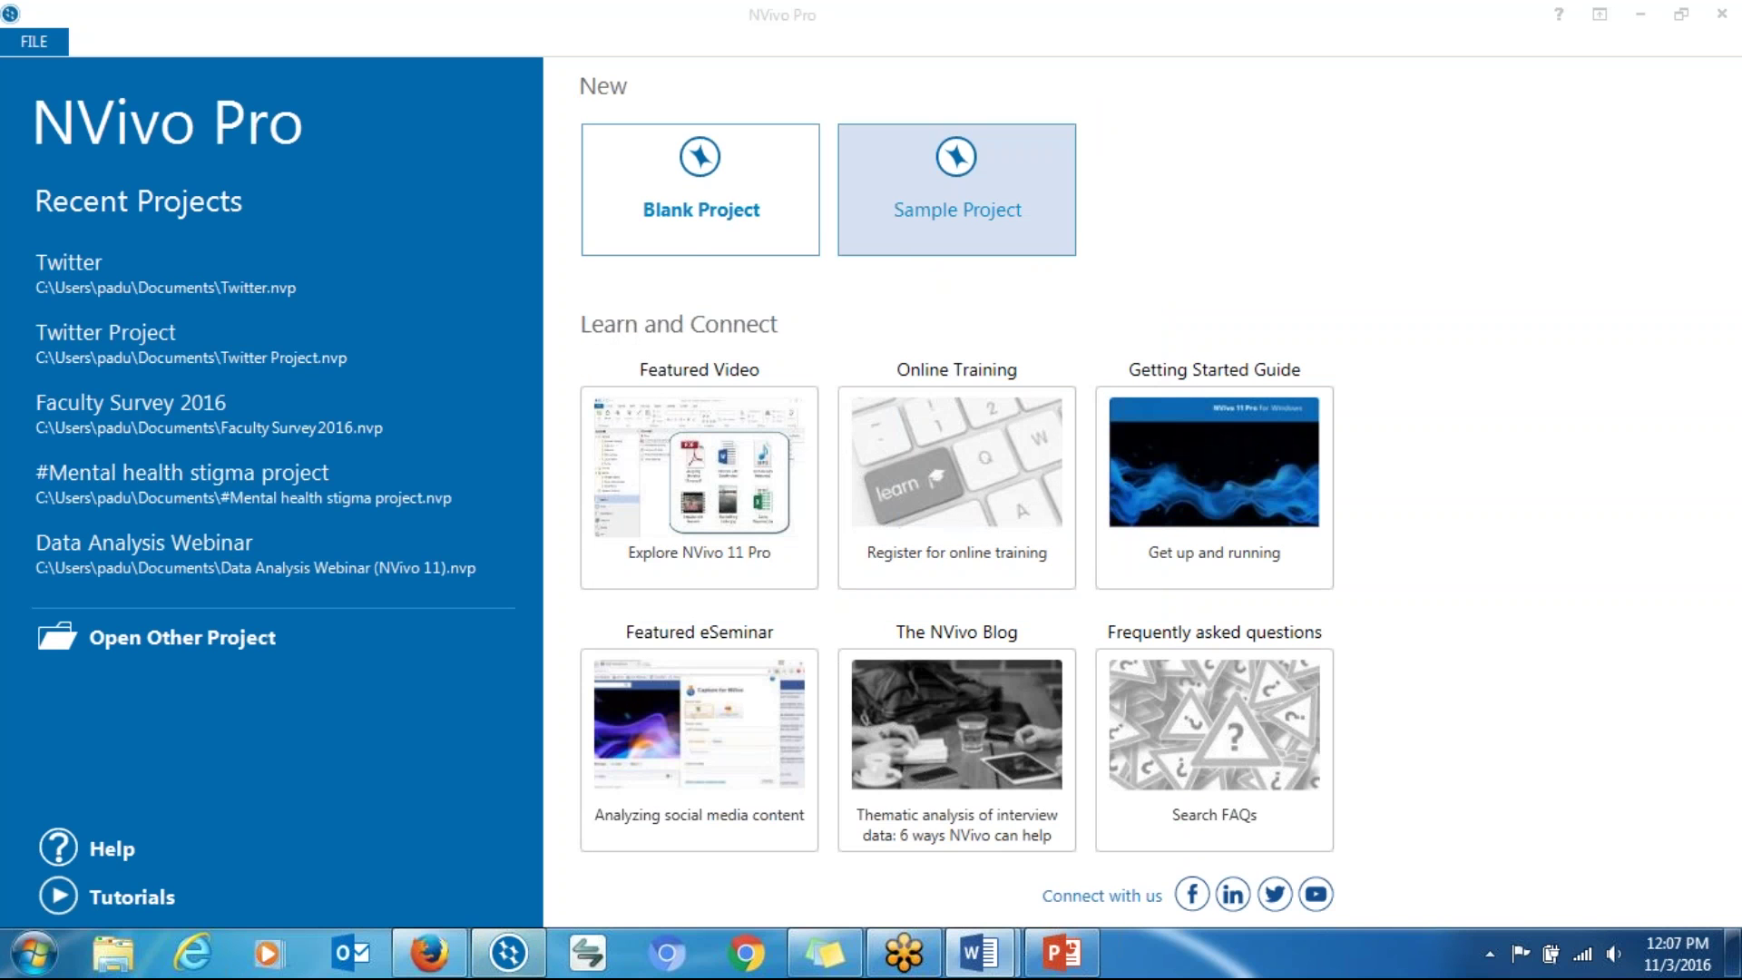
click(694, 243)
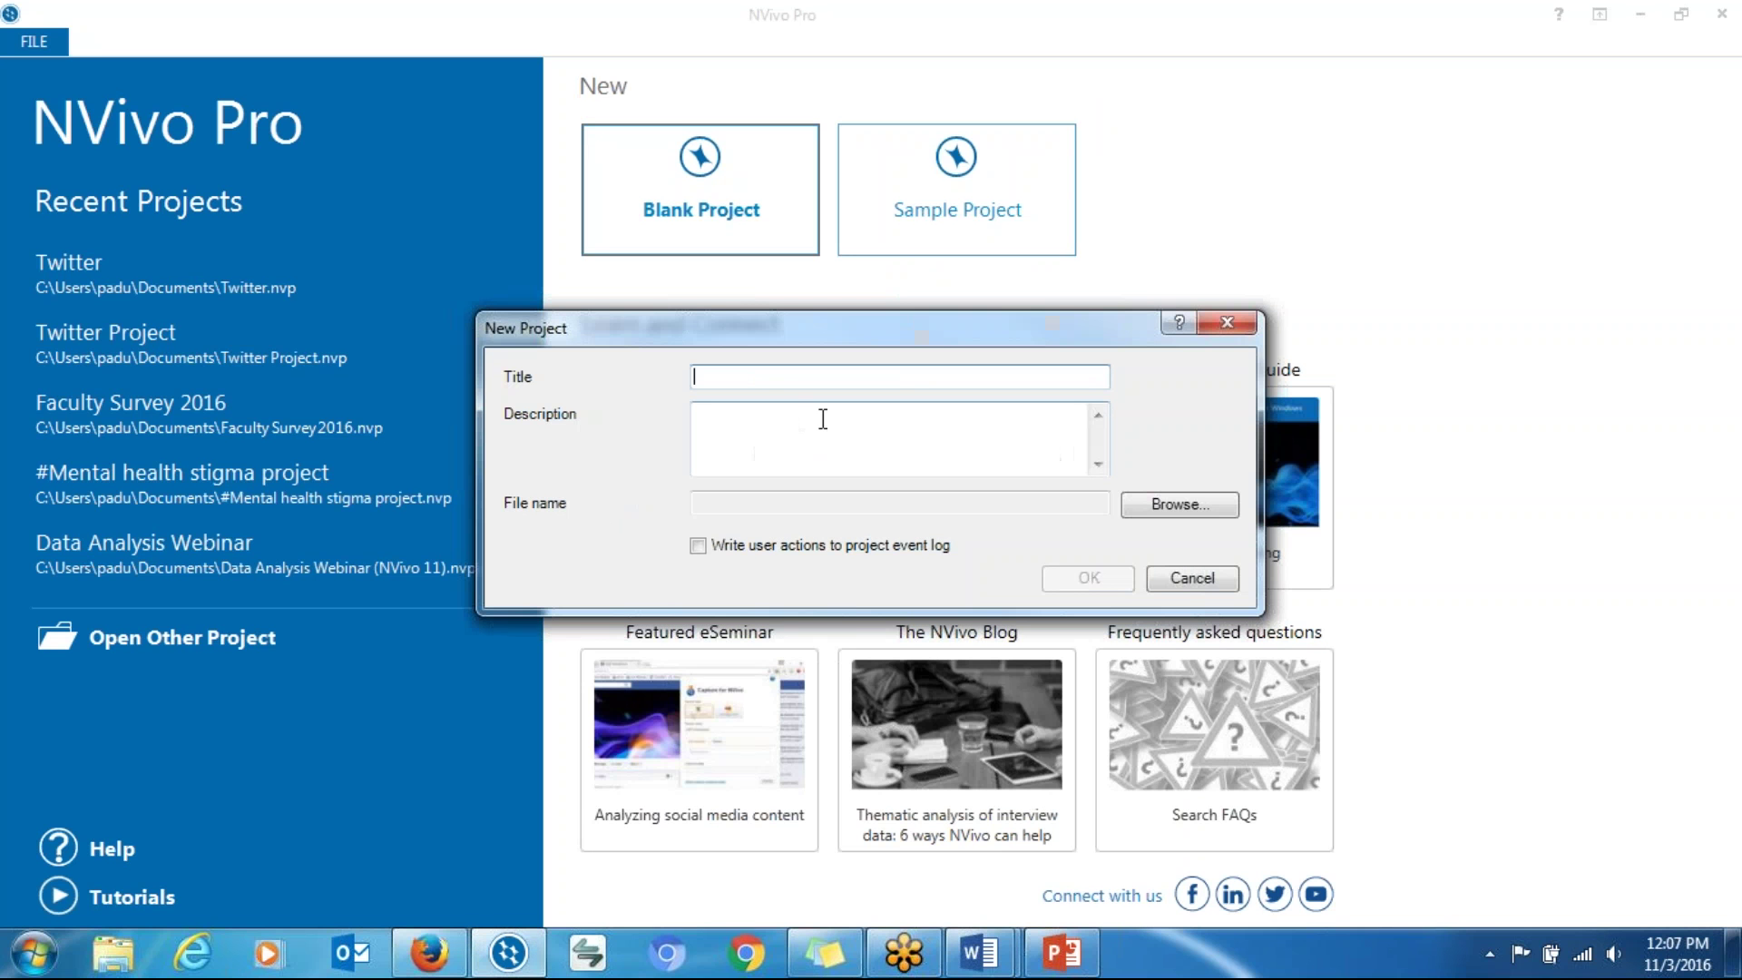
text(MH Stigma Project)
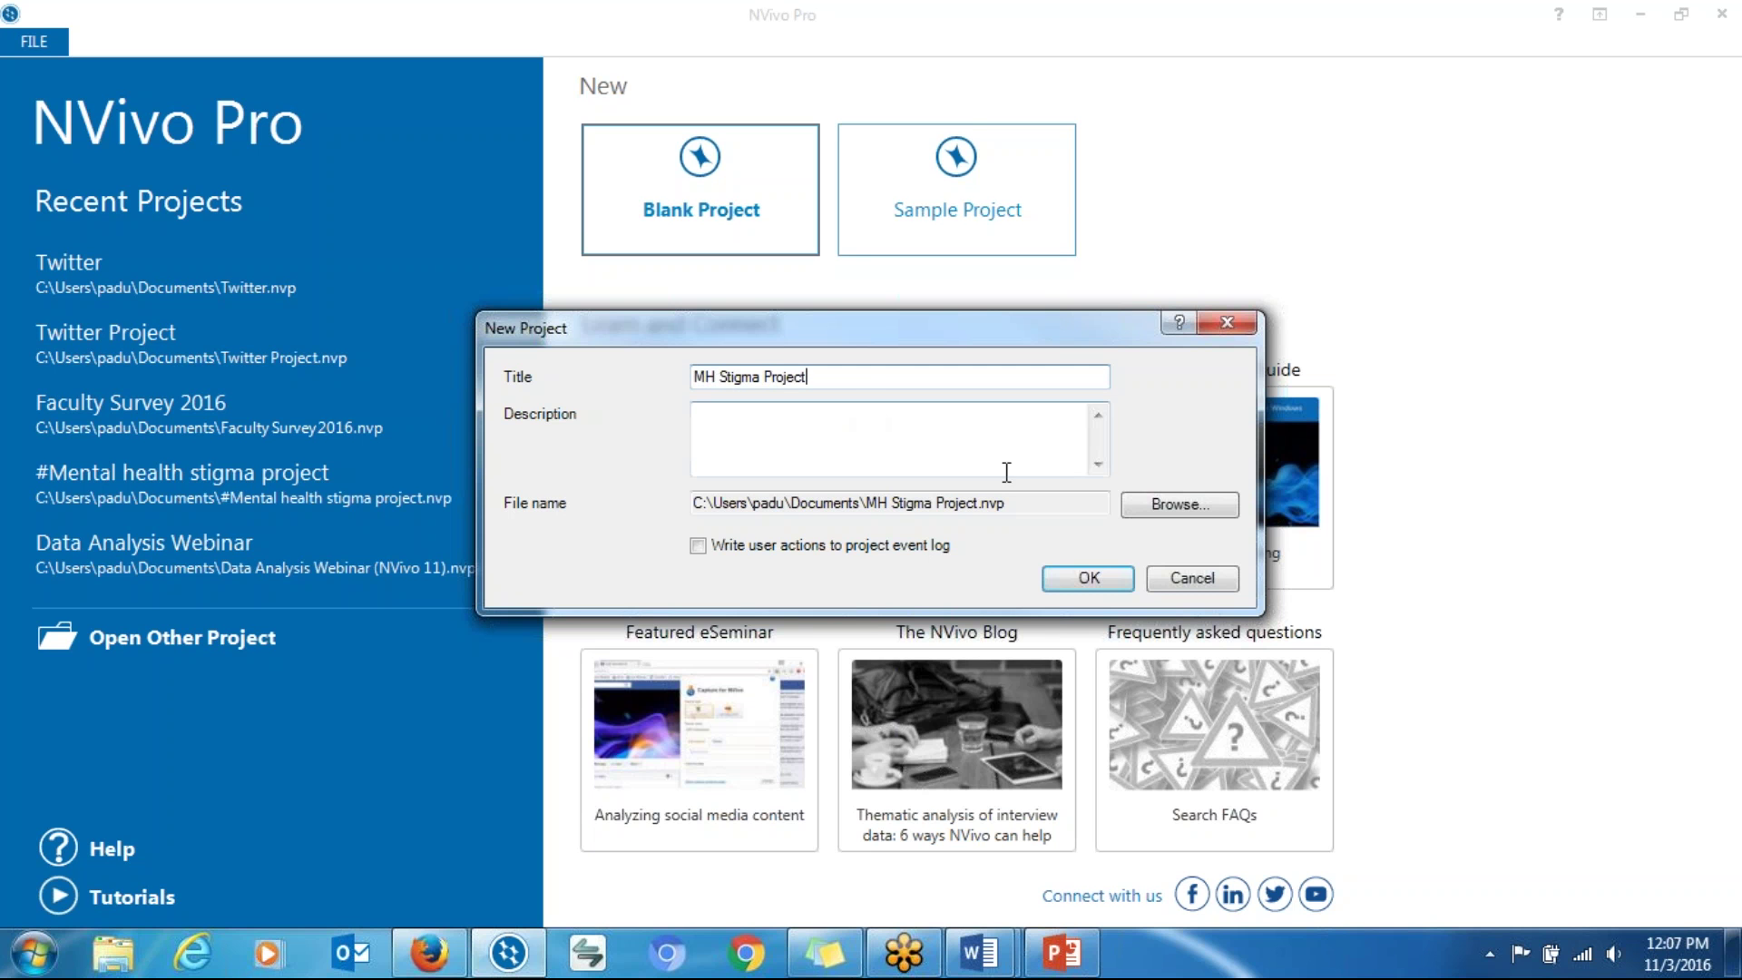
click(917, 432)
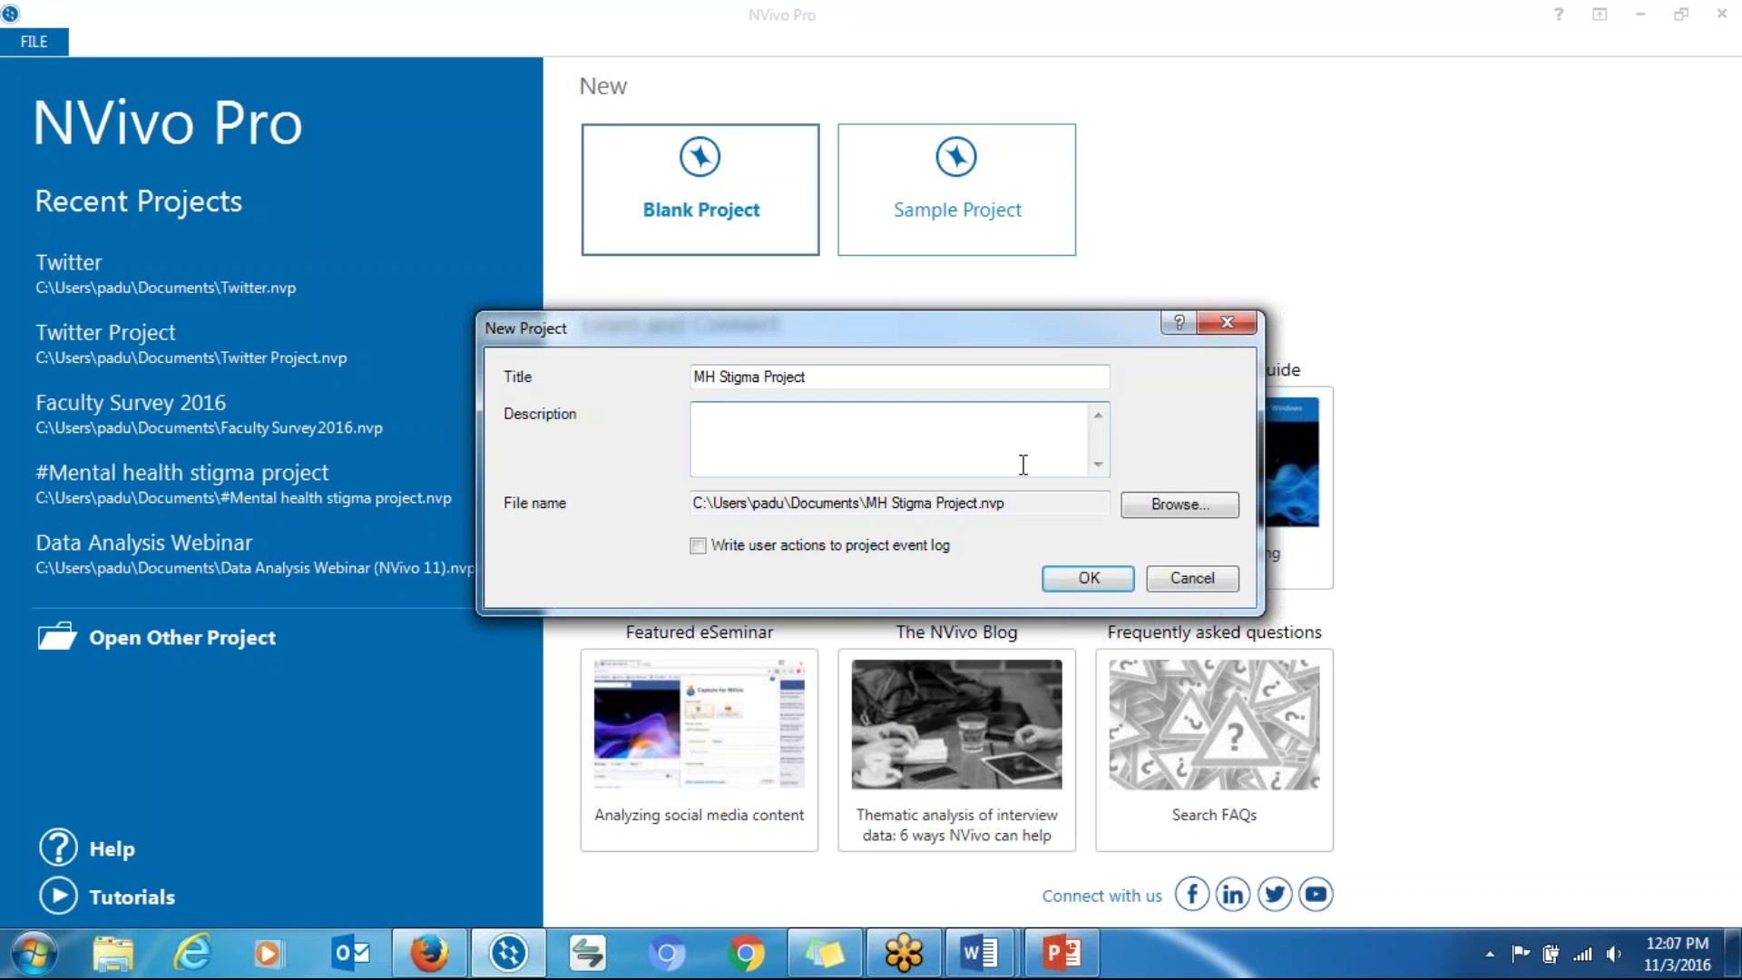
click(1065, 583)
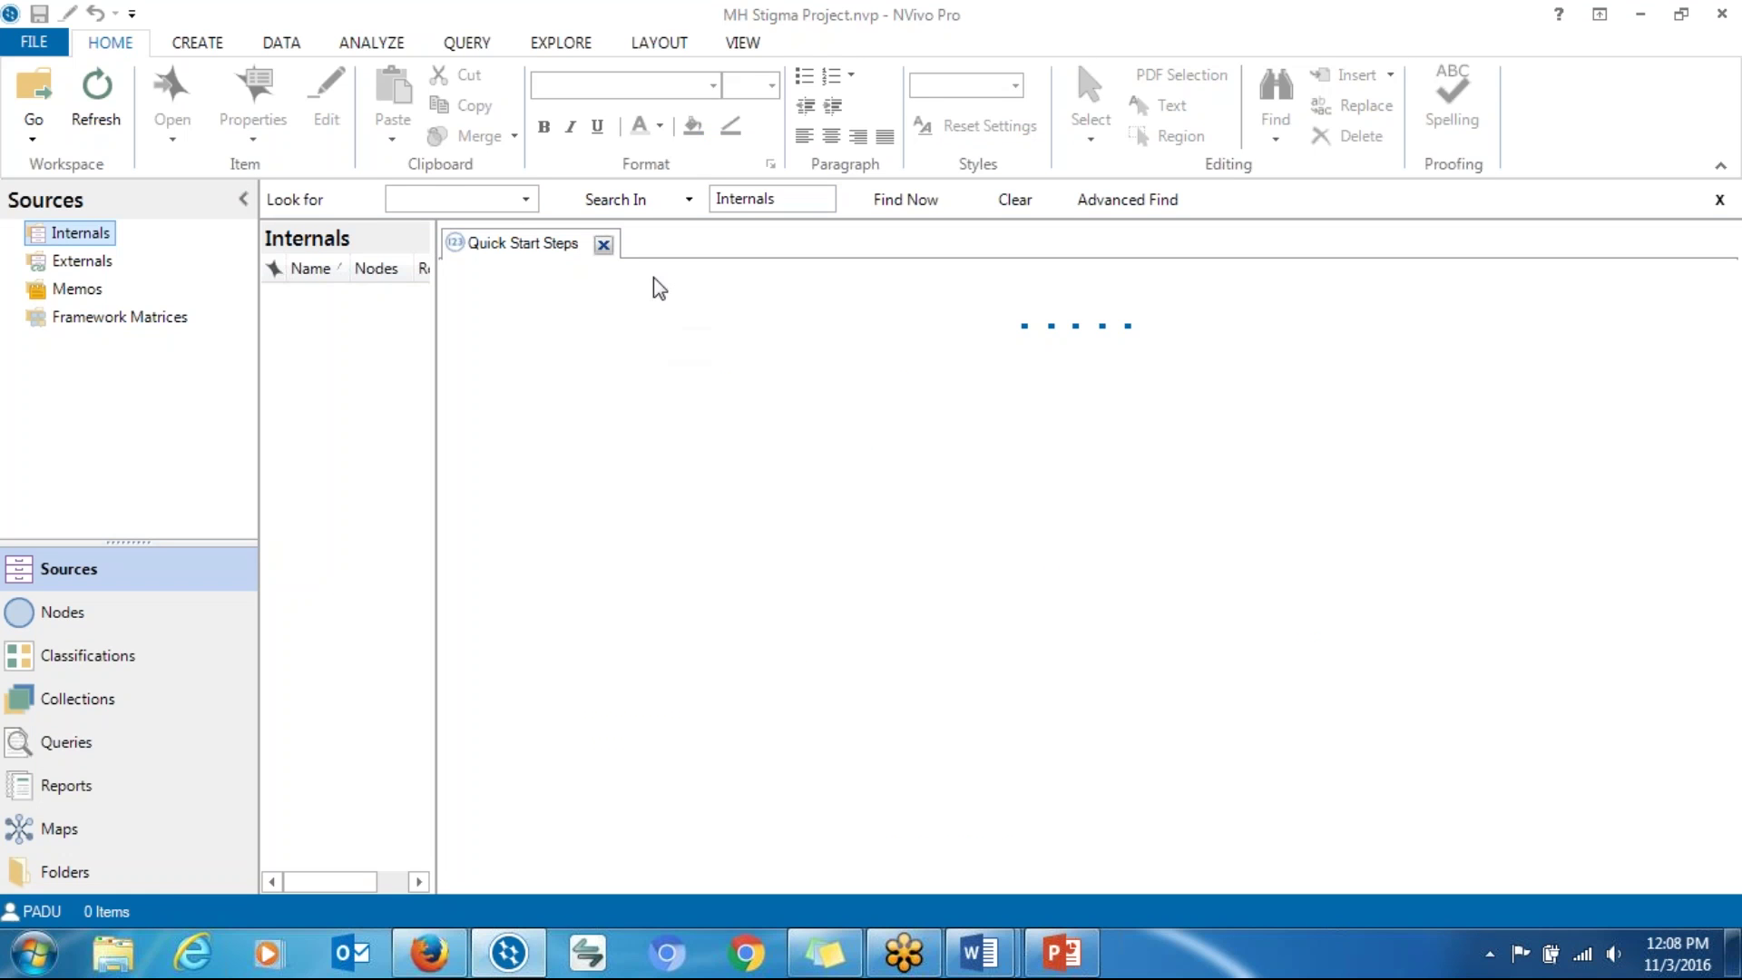
click(603, 244)
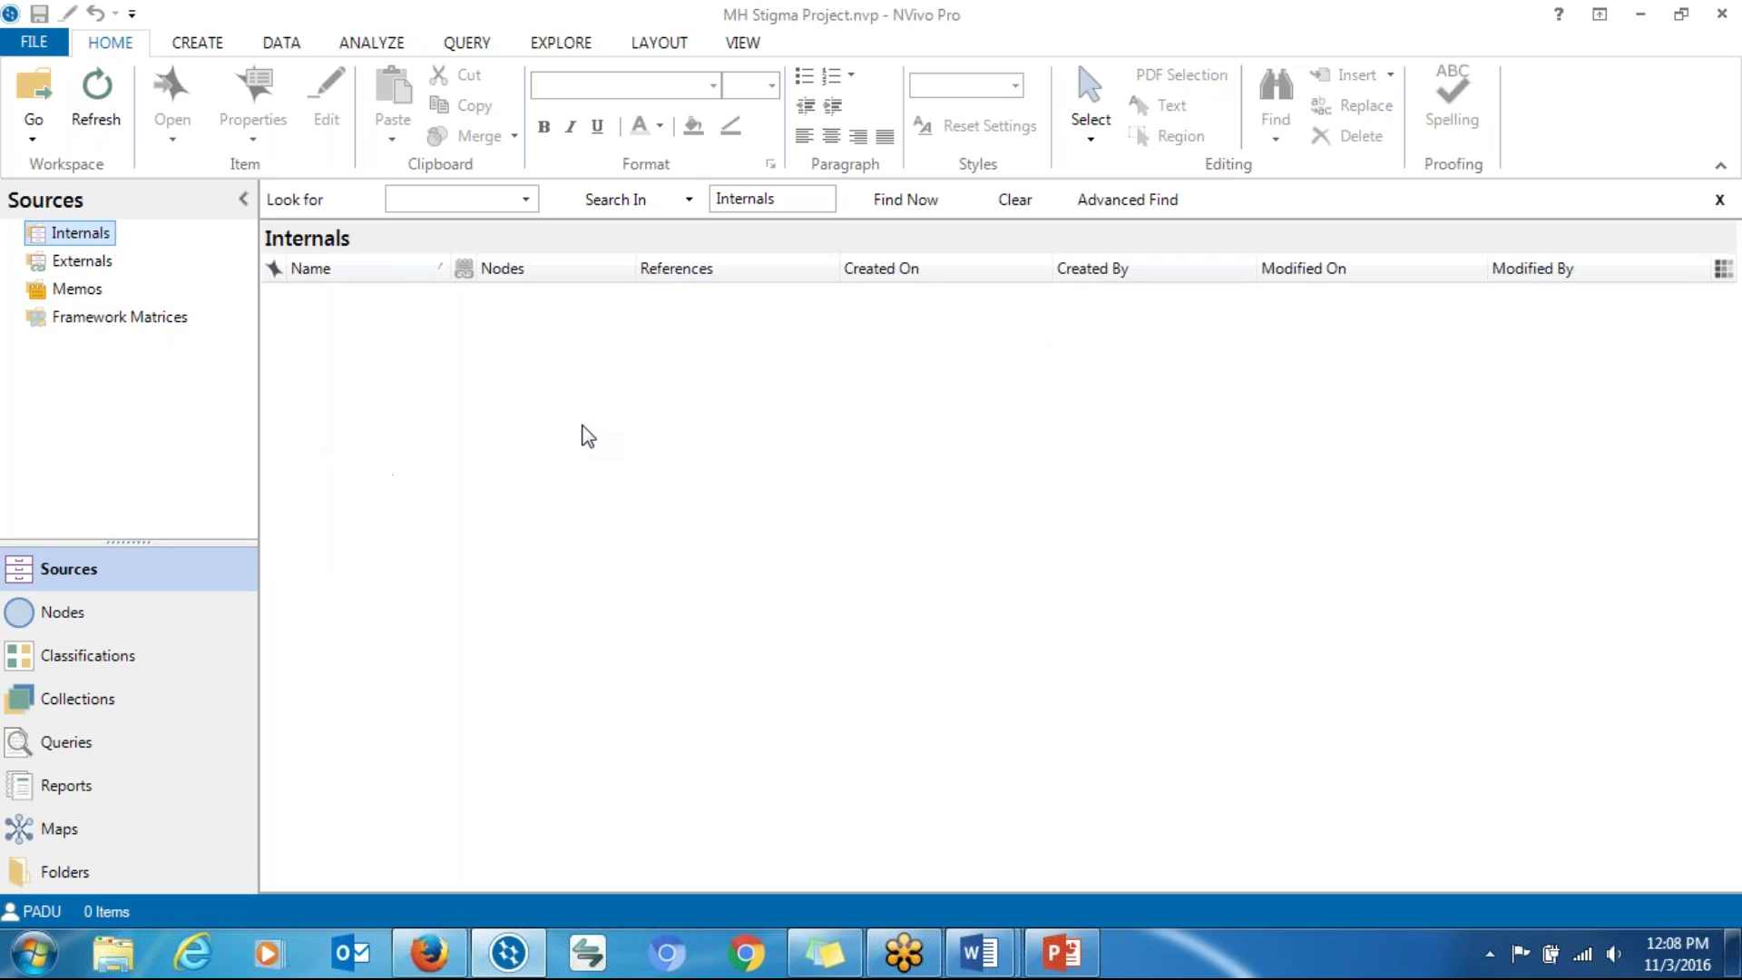
Step: Import only the "#mentalhealthstigma - Twitter Search" capture from NCapture, leaving out the mentalhealthcare and mentalhealthservices captures
click(281, 42)
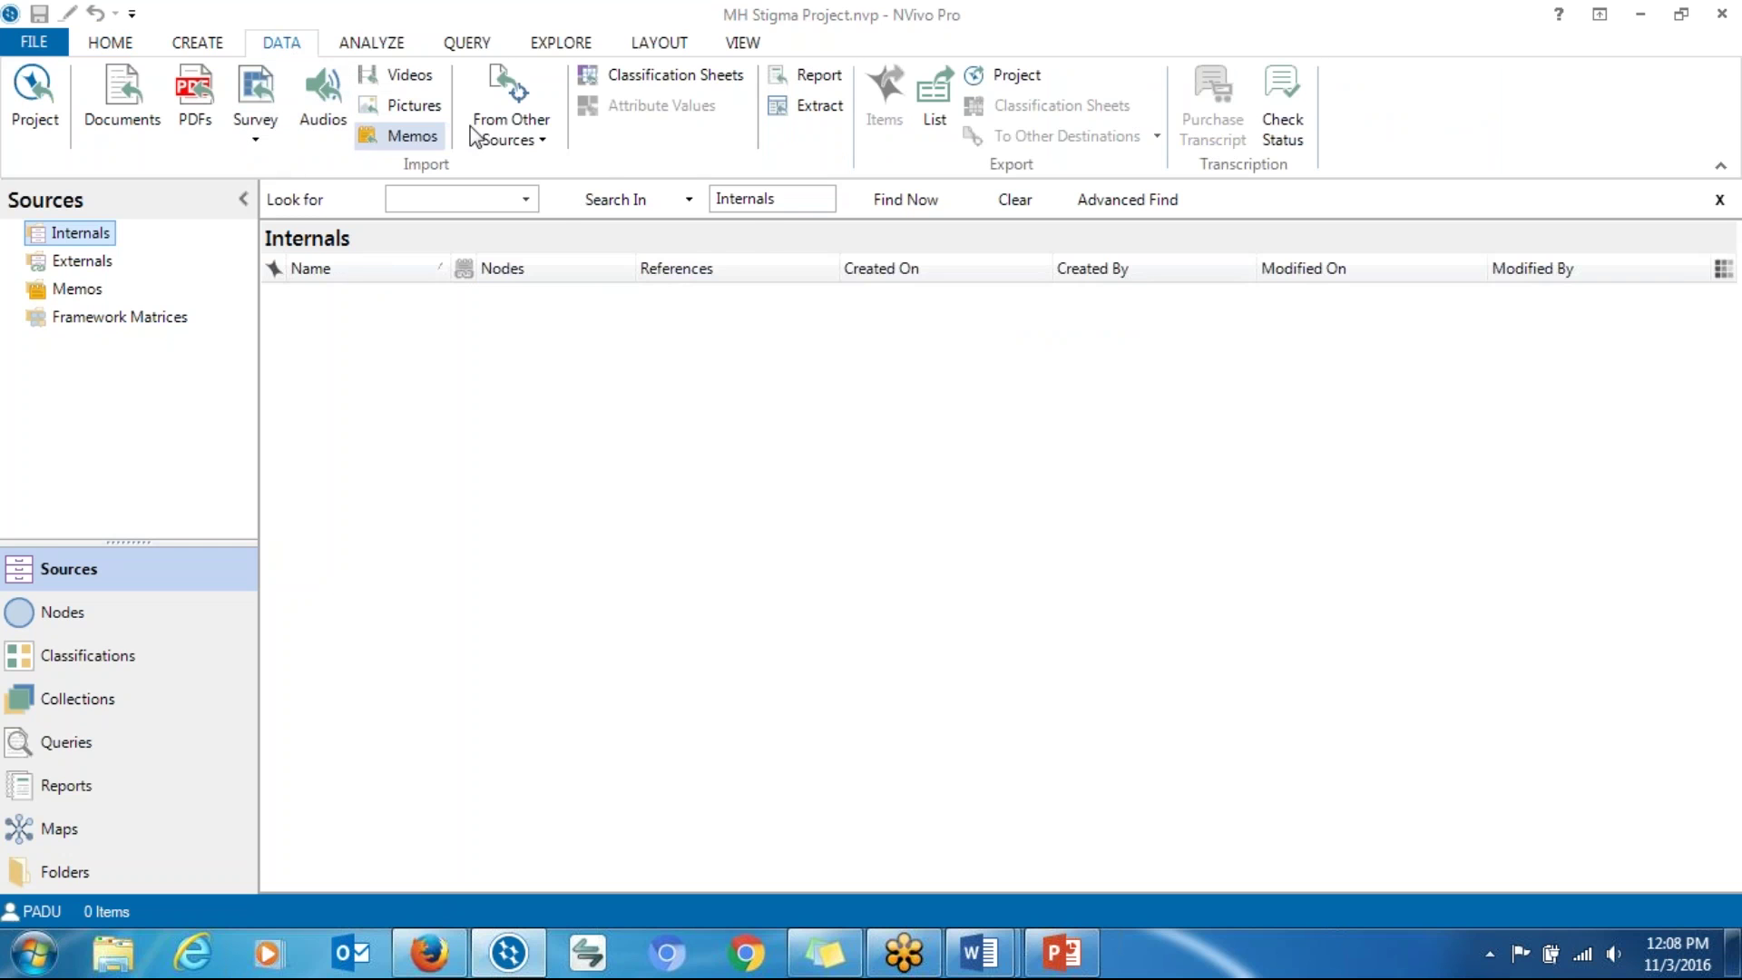
click(534, 141)
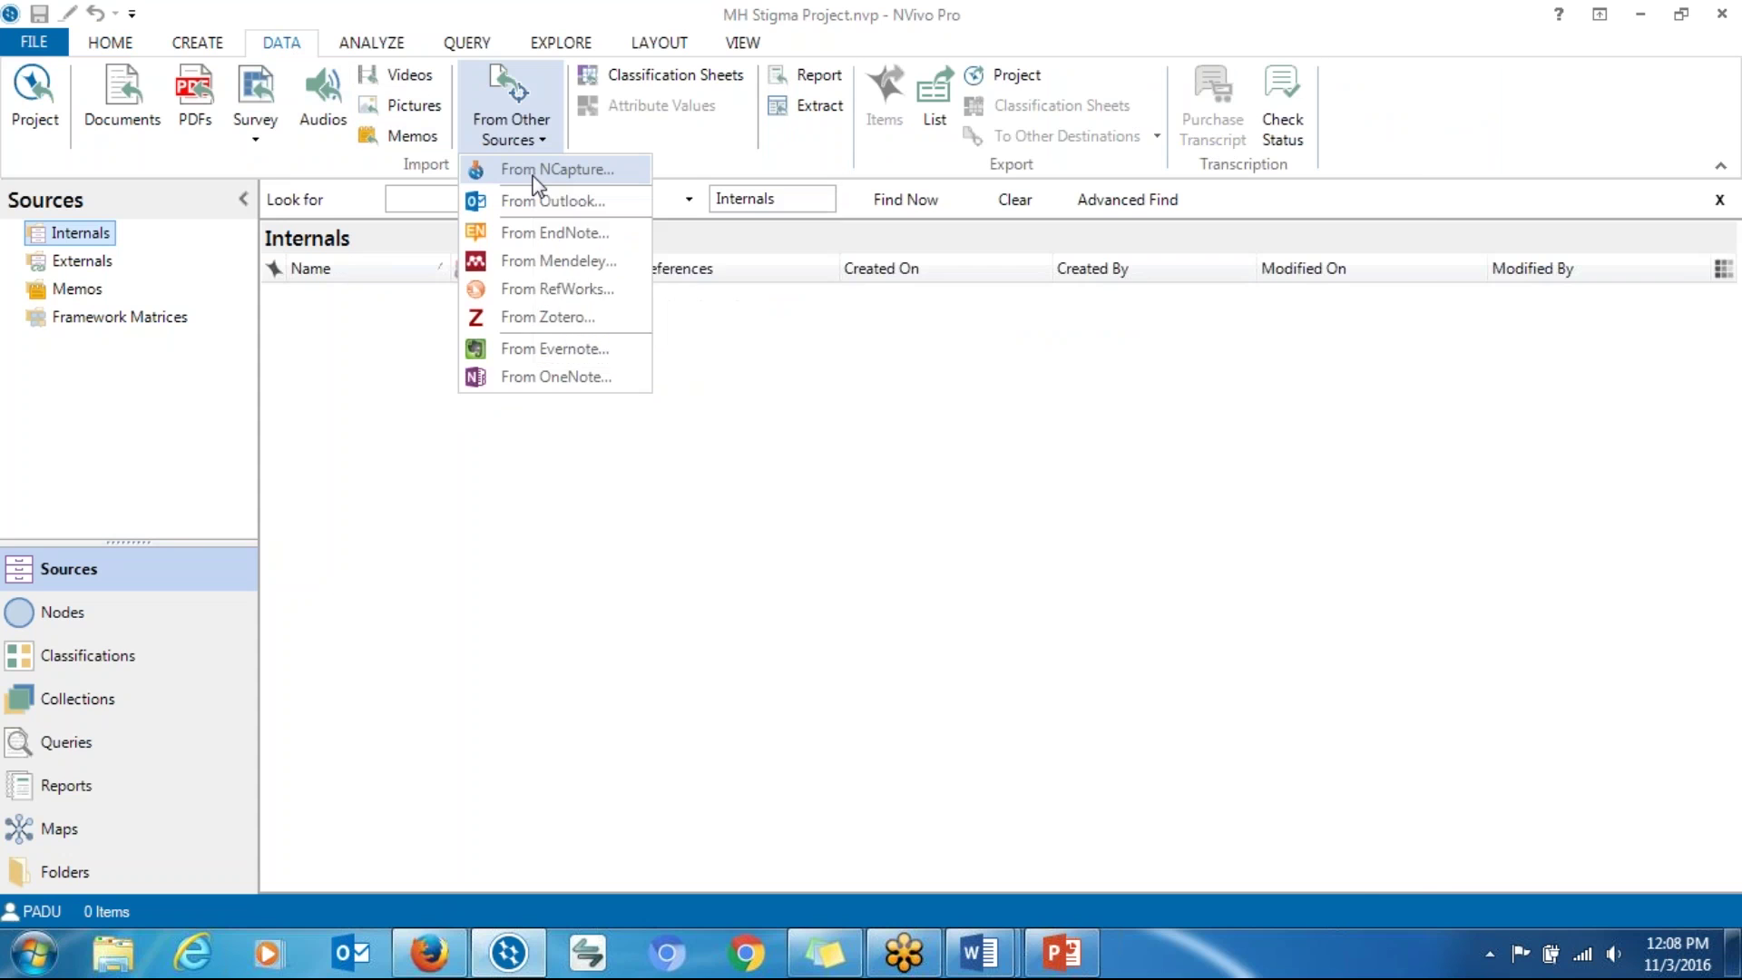
click(534, 175)
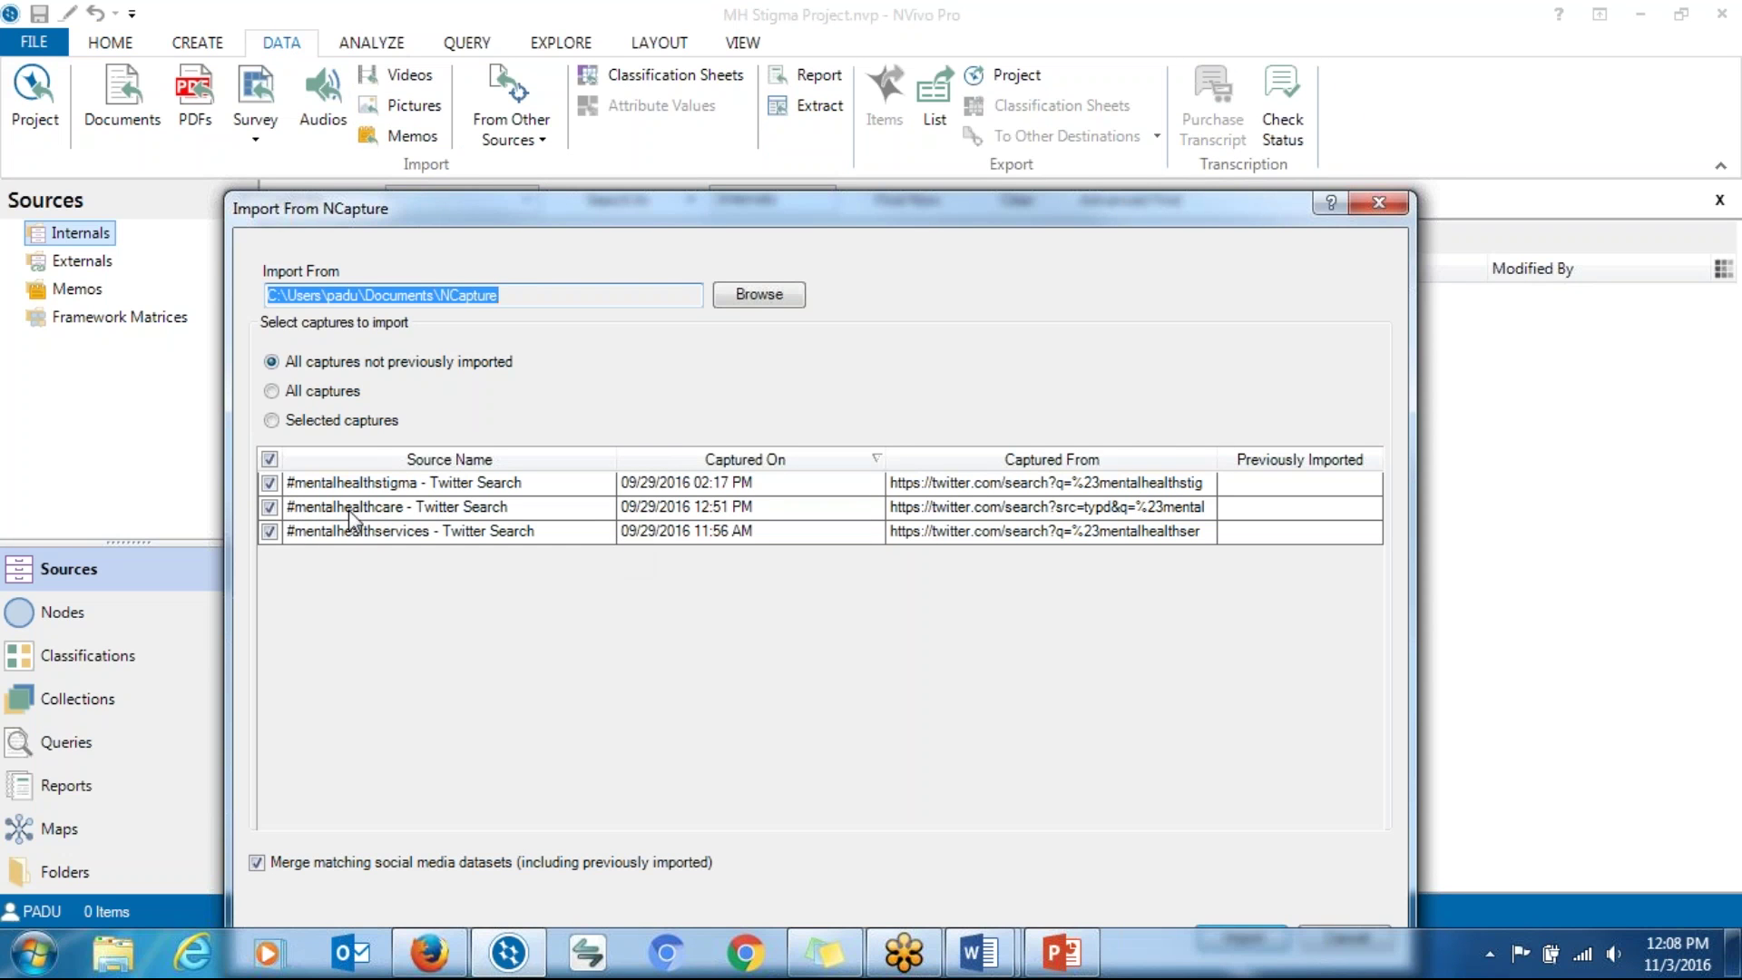
click(269, 509)
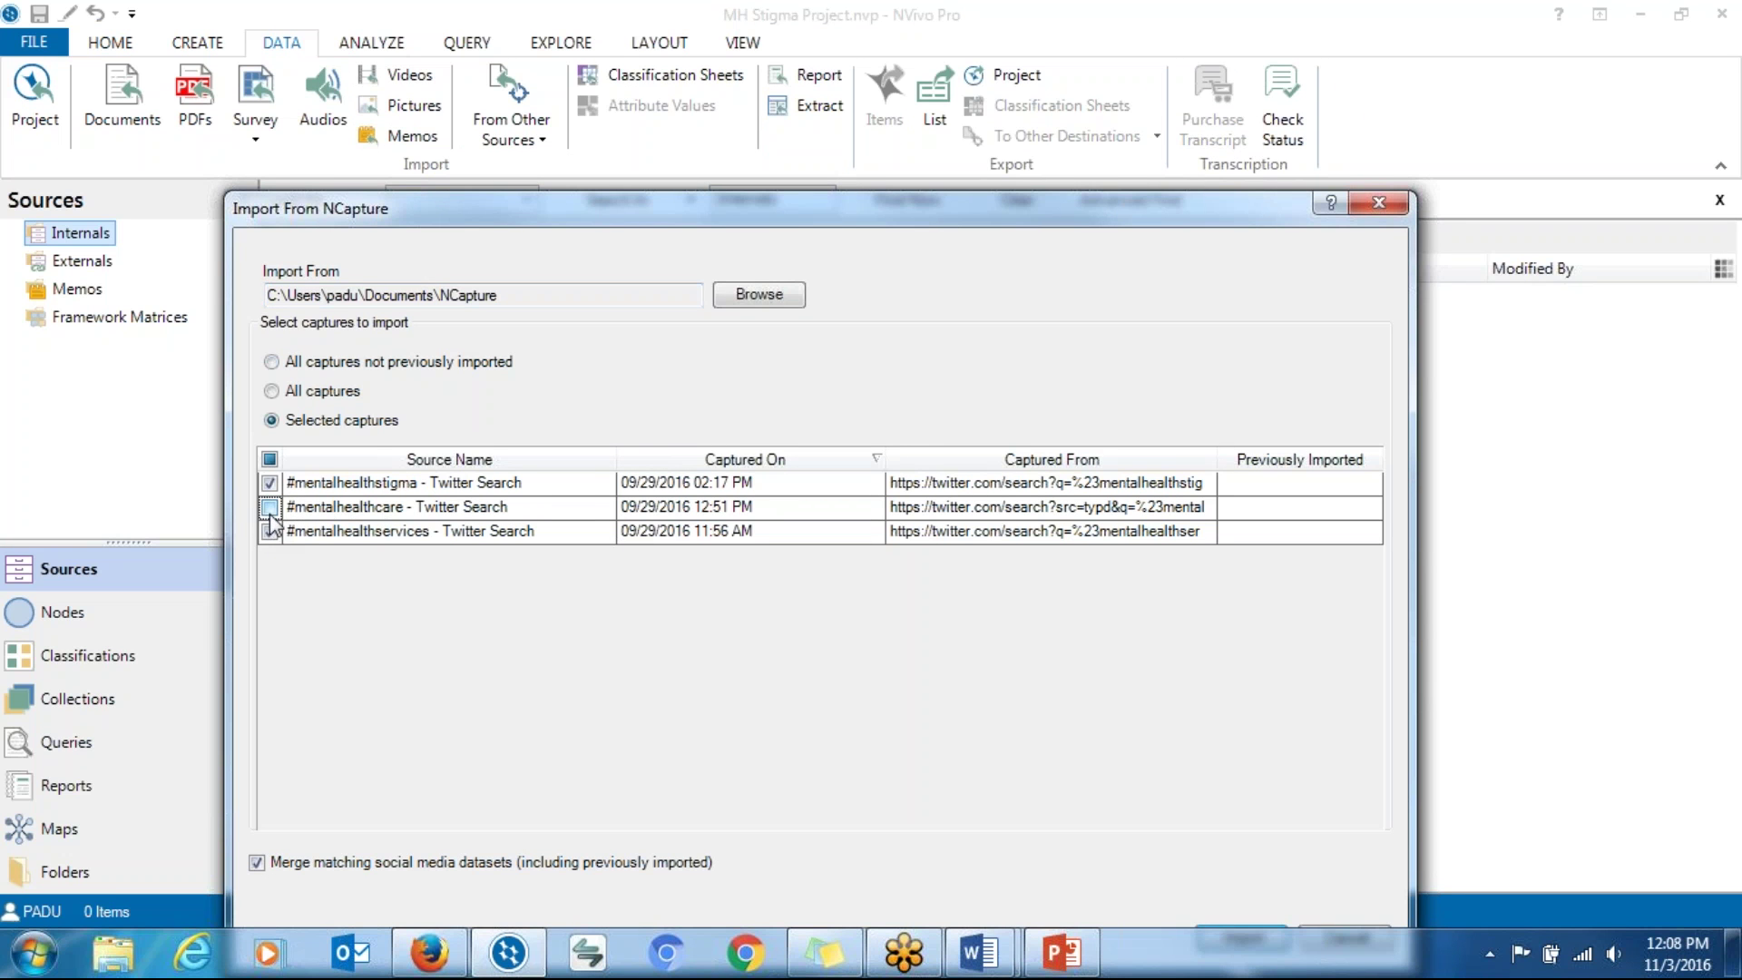
click(269, 531)
drag(740, 222, 711, 128)
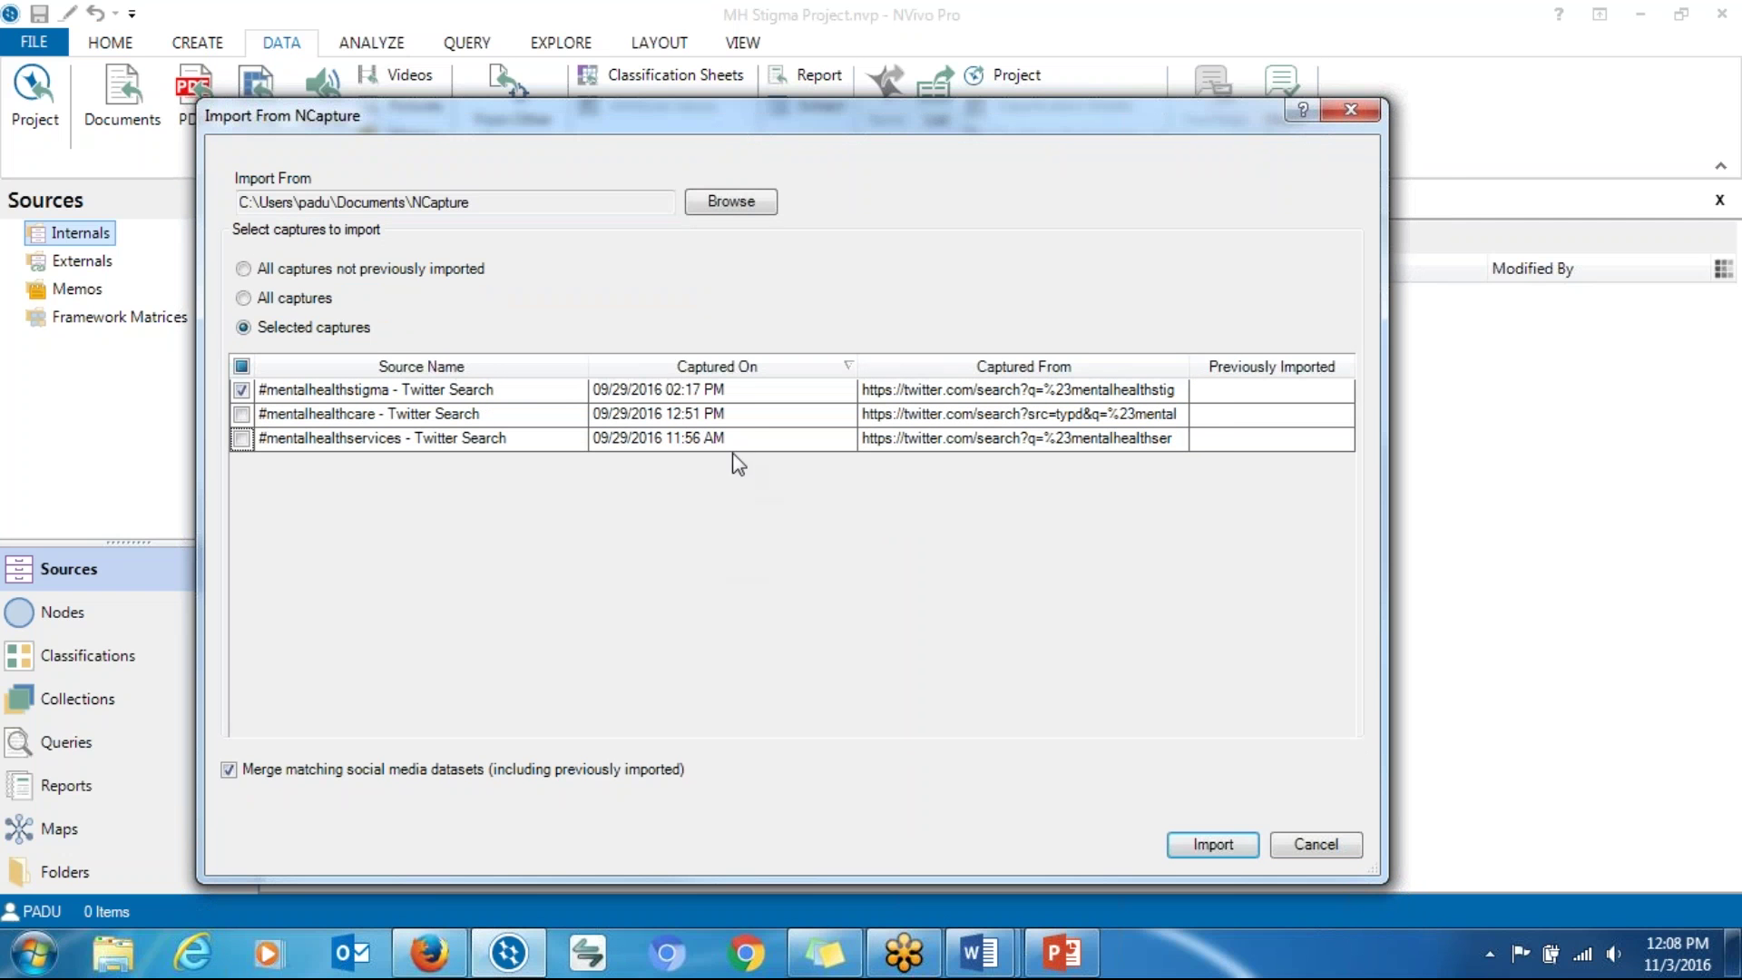
click(1216, 848)
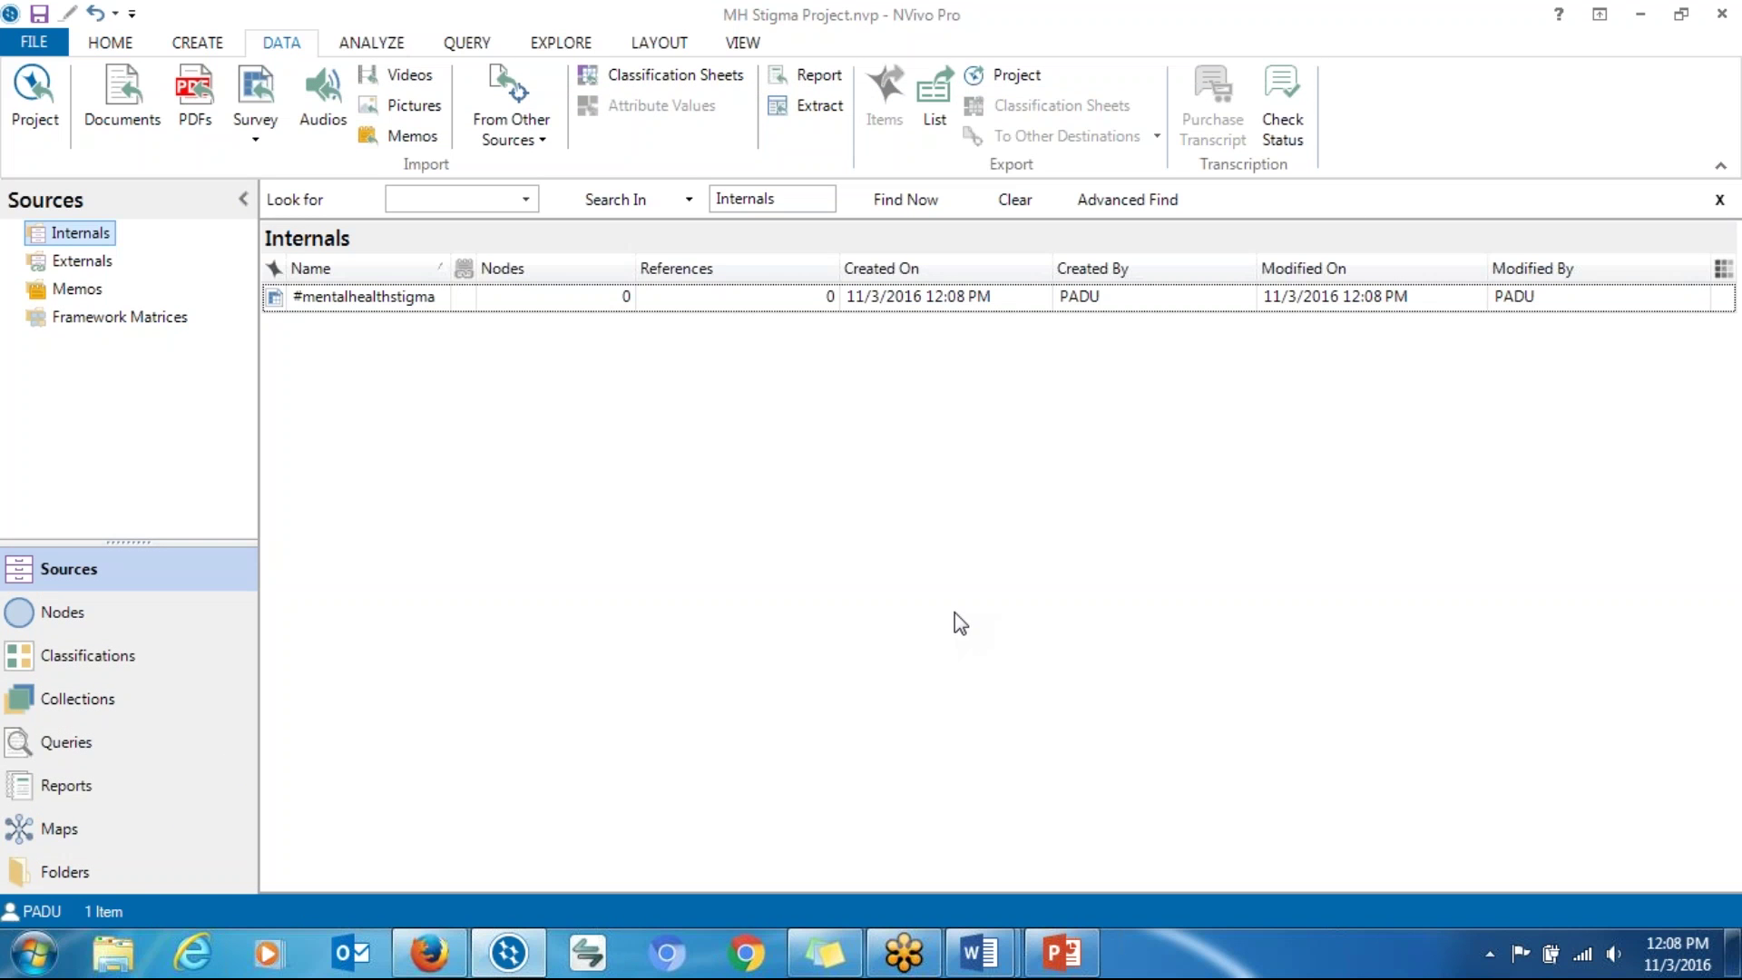
Step: Open the imported #mentalhealthstigma Twitter dataset from the internal sources
click(361, 304)
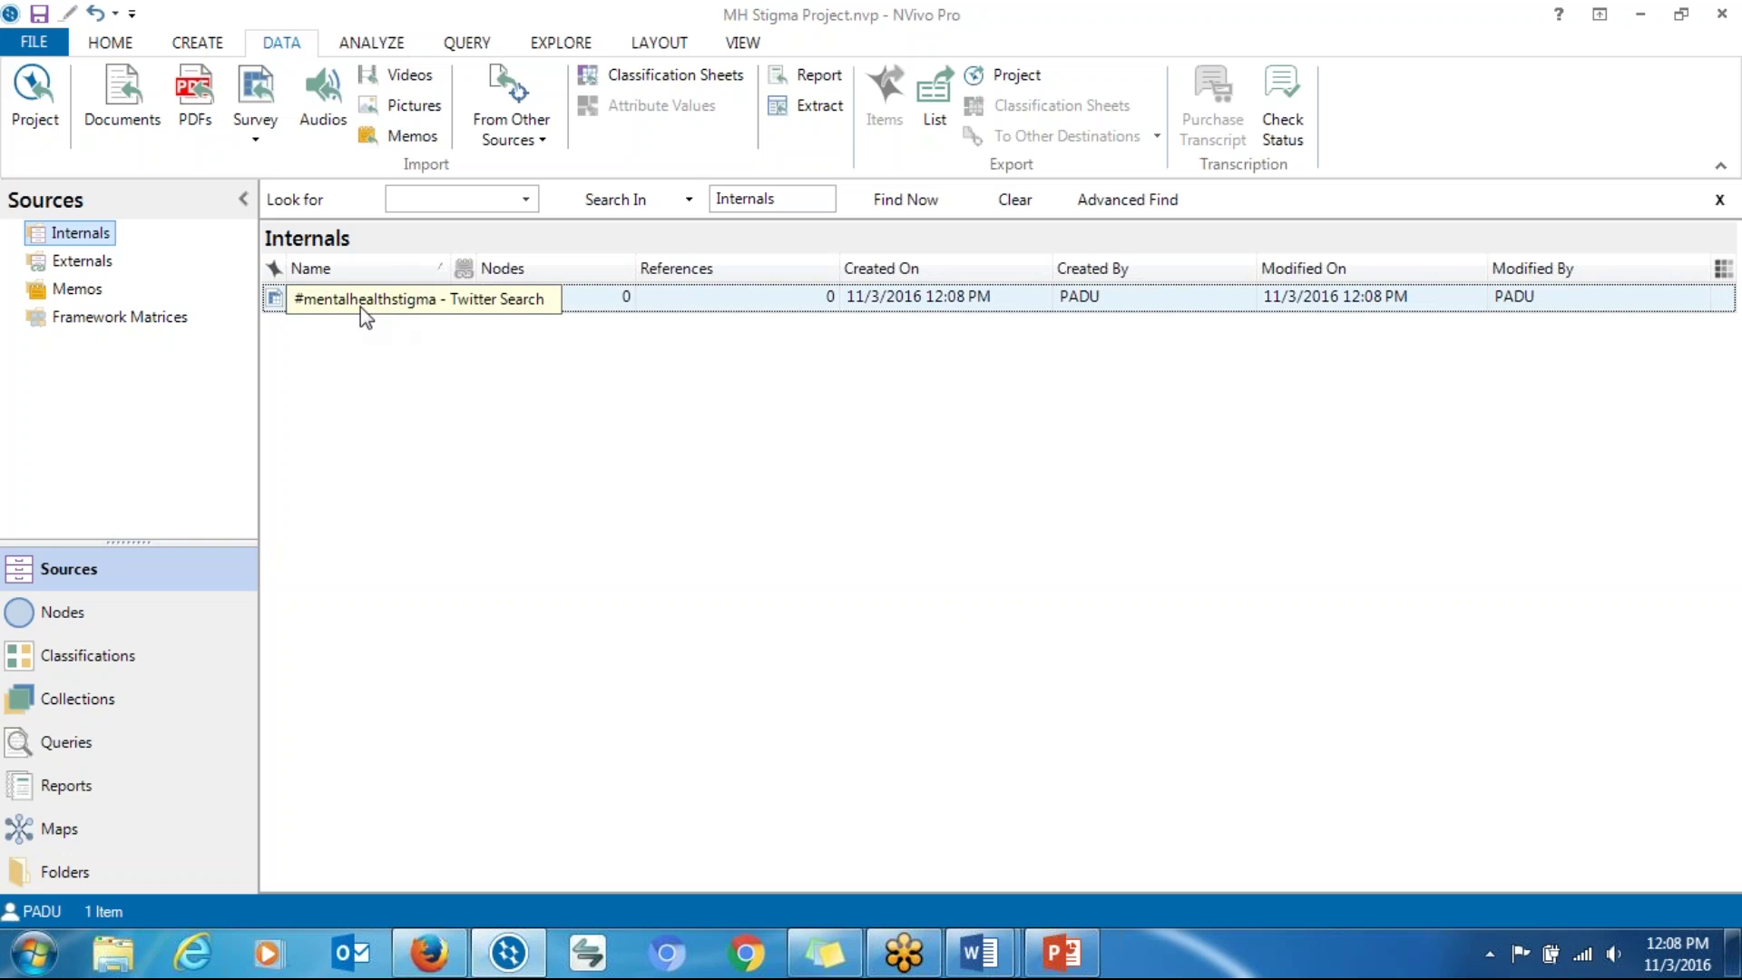
double_click(332, 302)
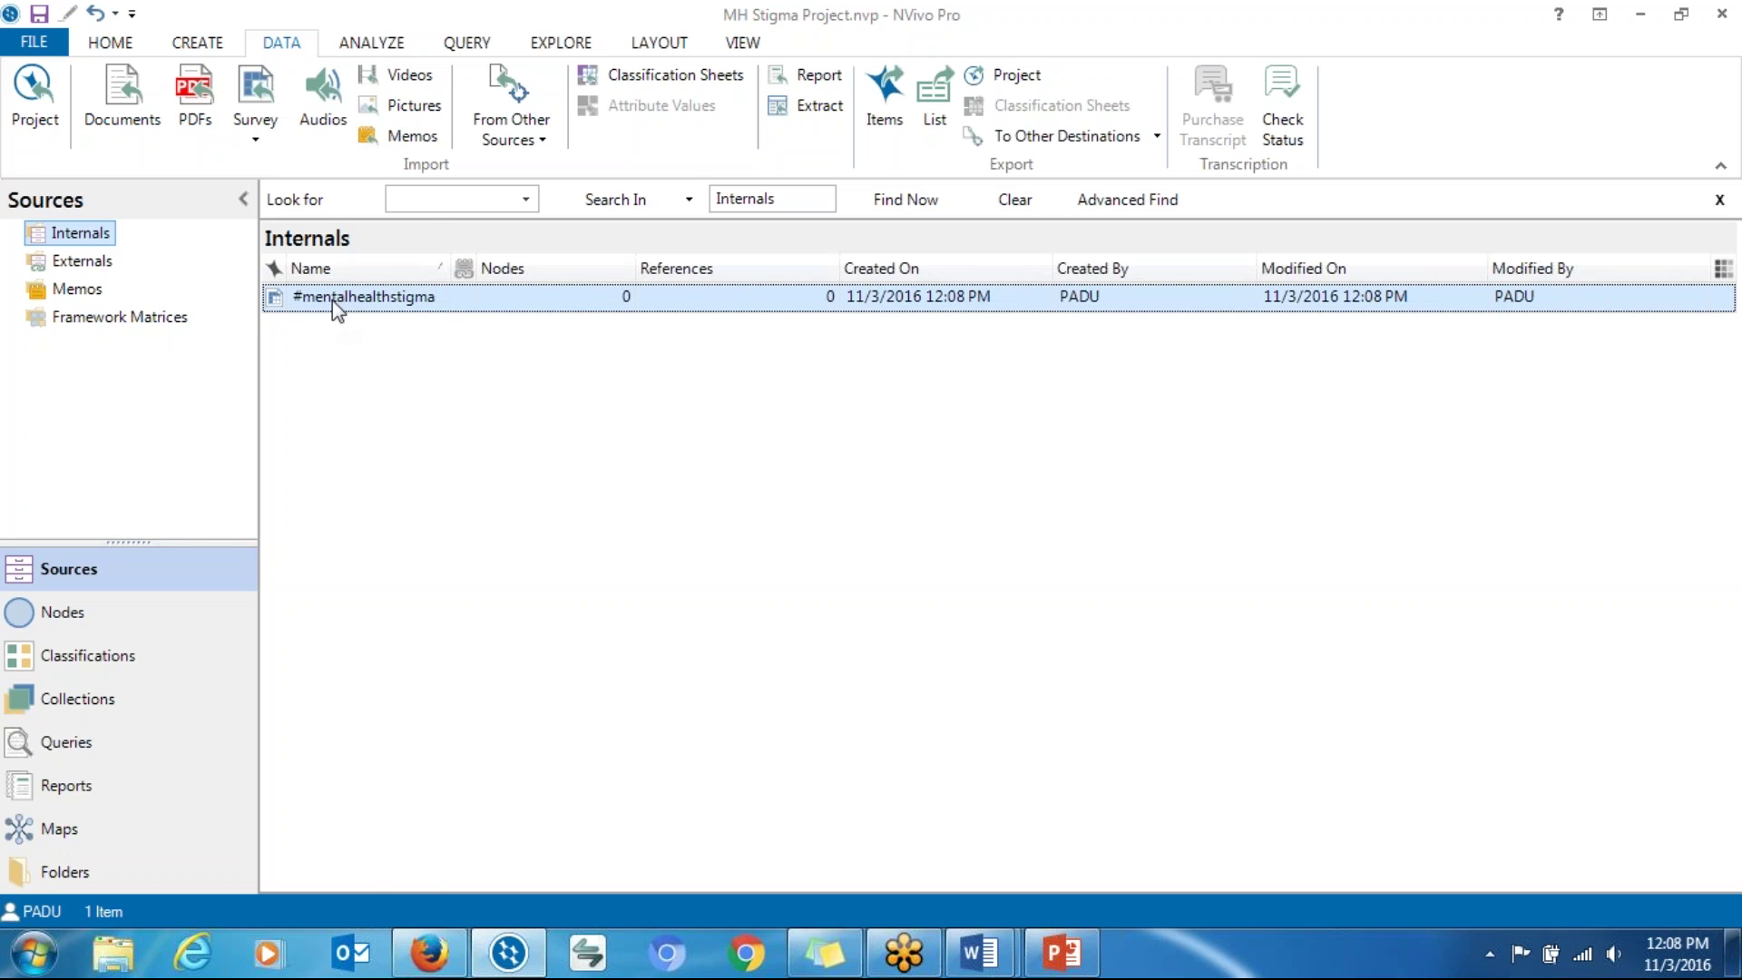
click(946, 467)
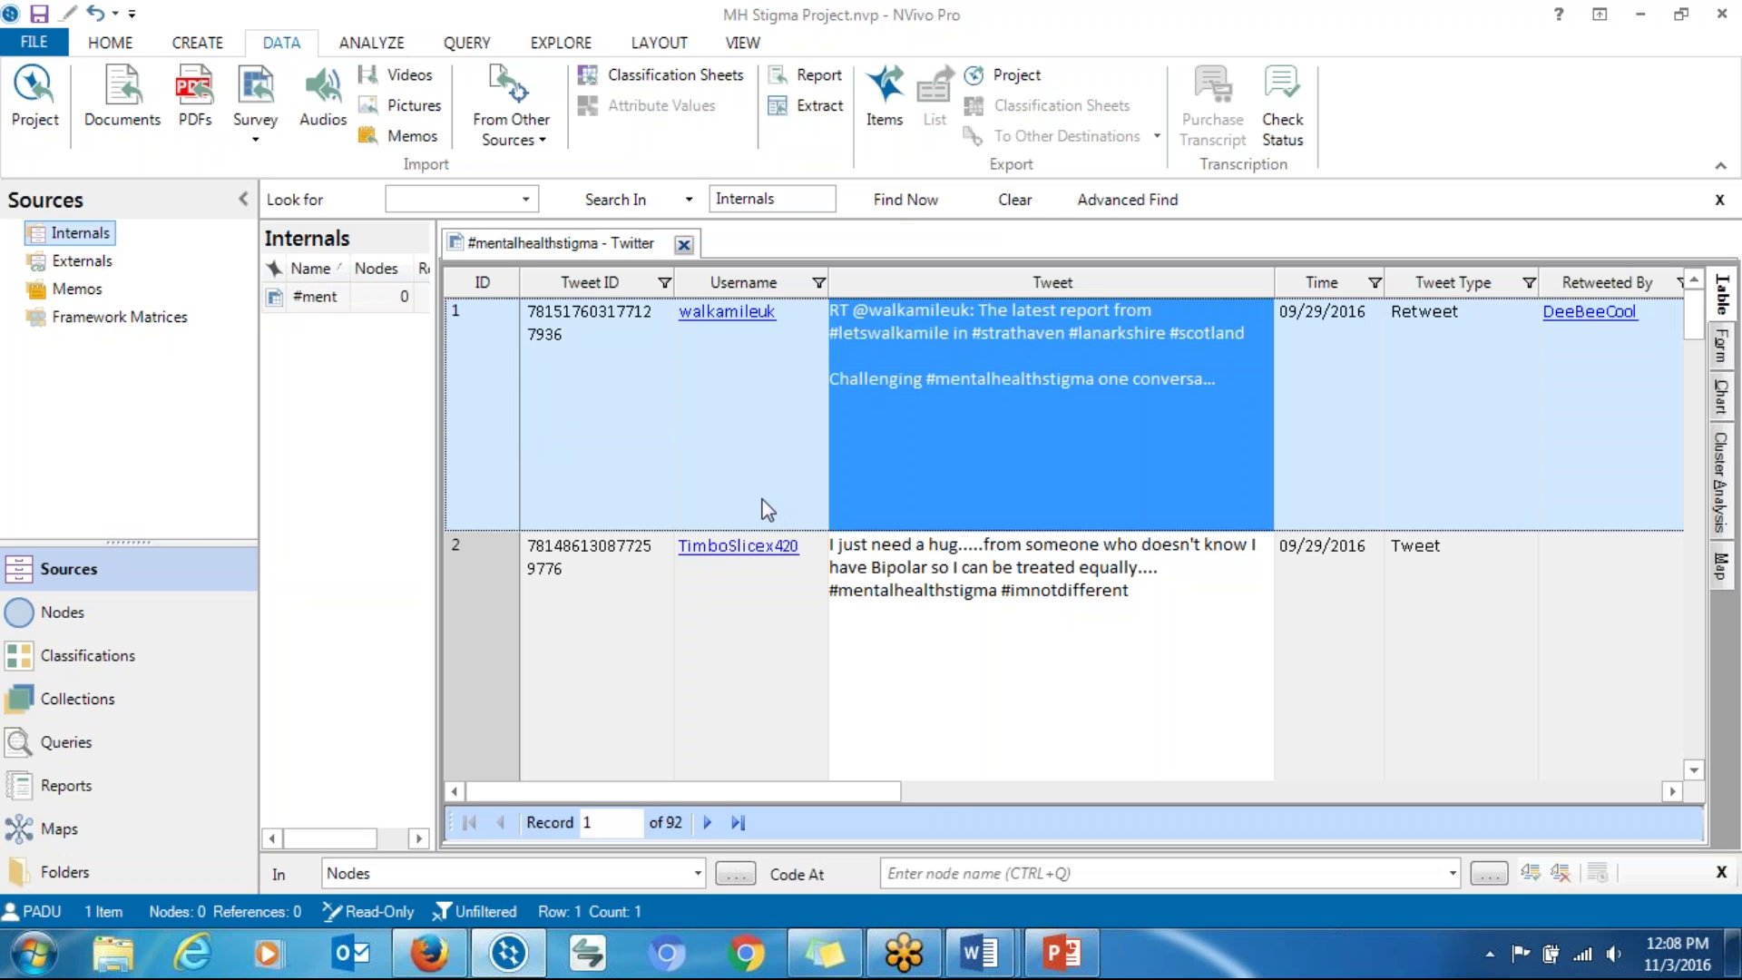
Step: Examine the tweet dataset's columns, from tweet text and time to hashtags, location, bio and followers, and its last records
mouse_move(666, 793)
mouse_down()
mouse_move(778, 810)
mouse_move(1049, 793)
mouse_move(672, 798)
mouse_up()
click(1055, 405)
drag(825, 794, 1039, 786)
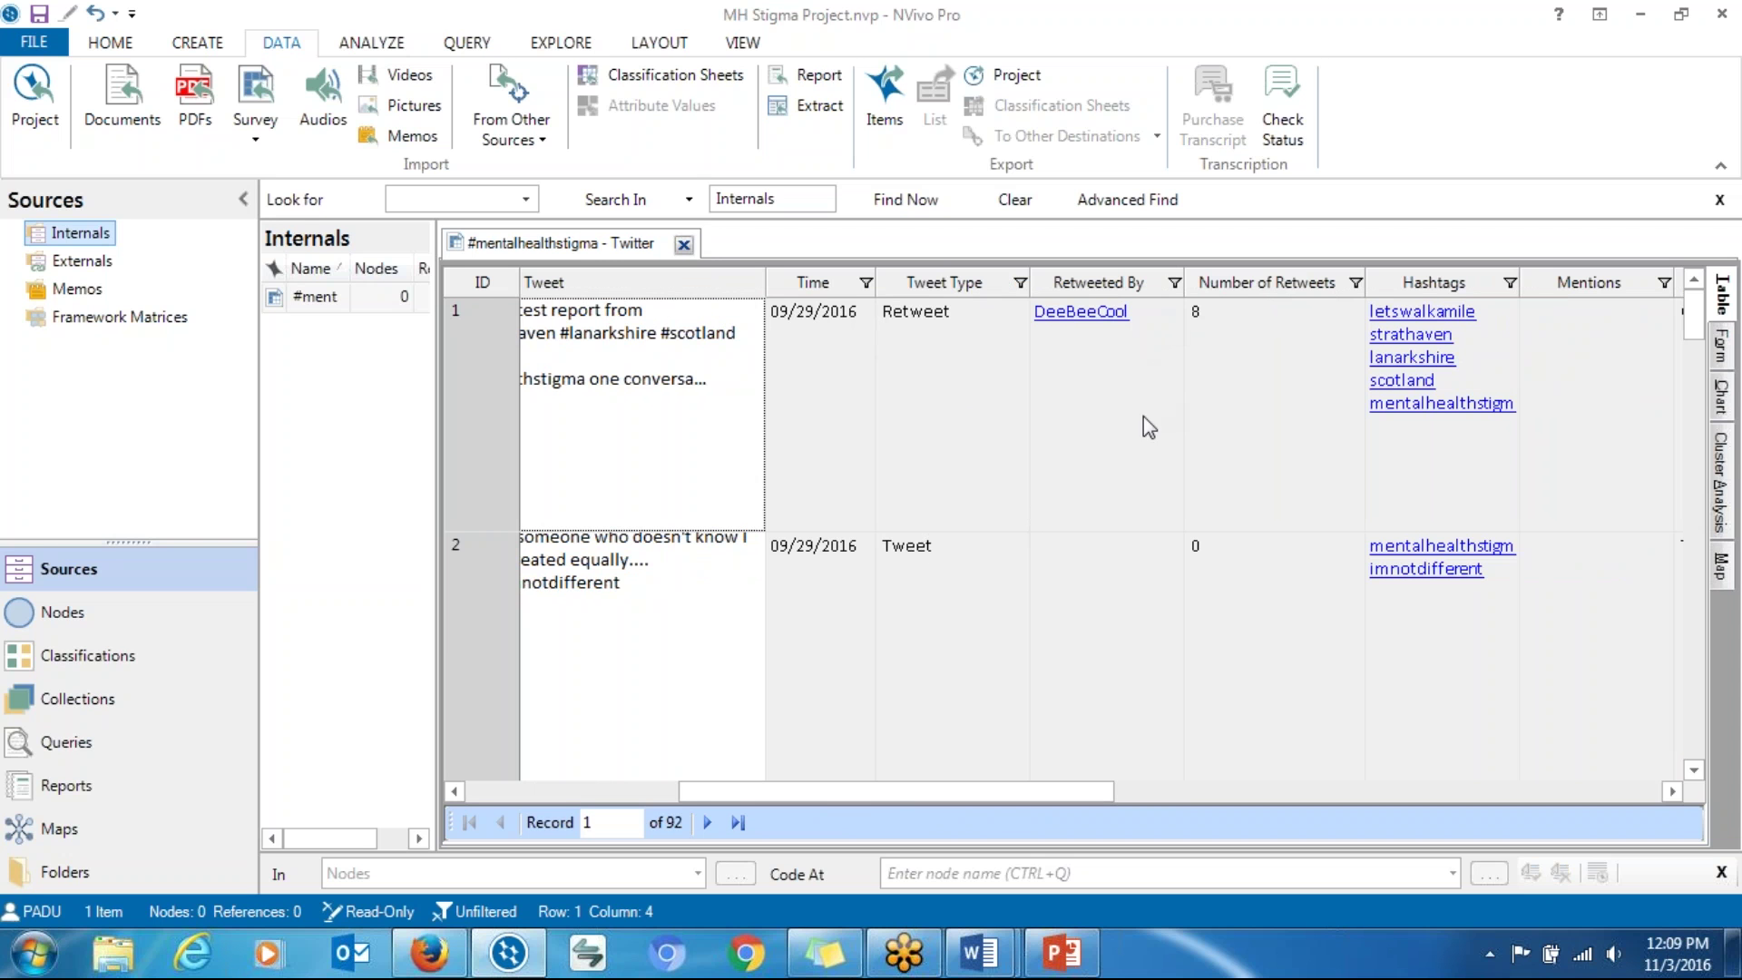
drag(894, 787, 996, 787)
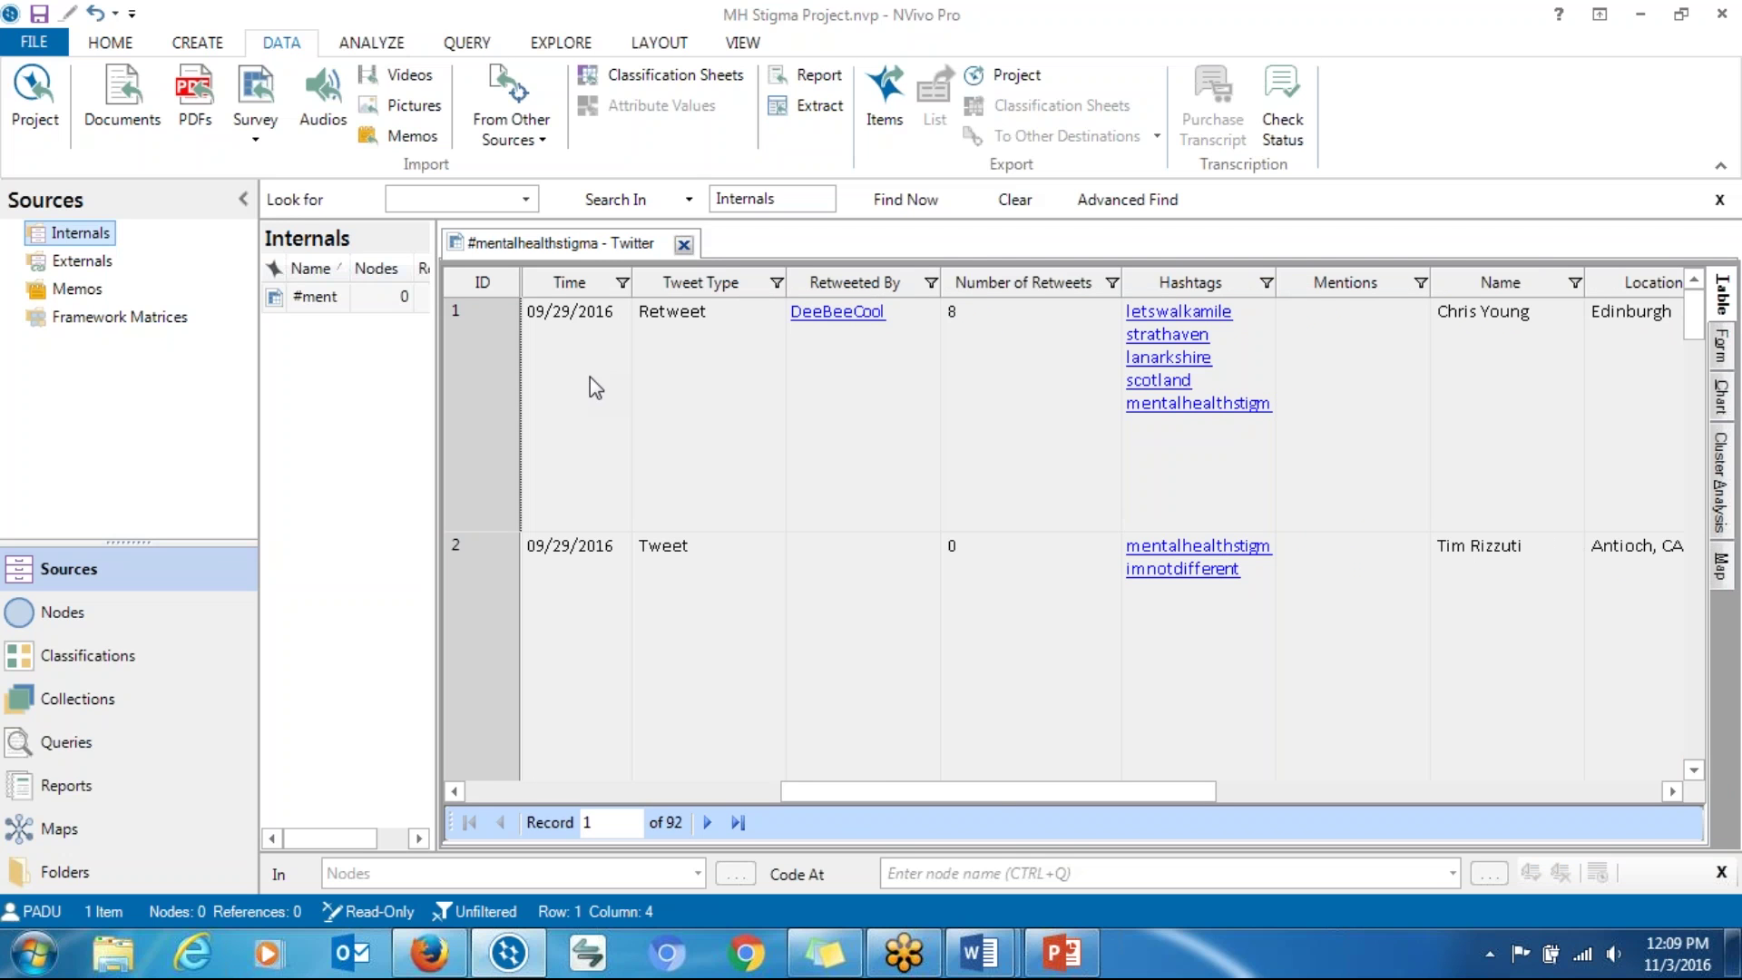
drag(885, 785, 1153, 795)
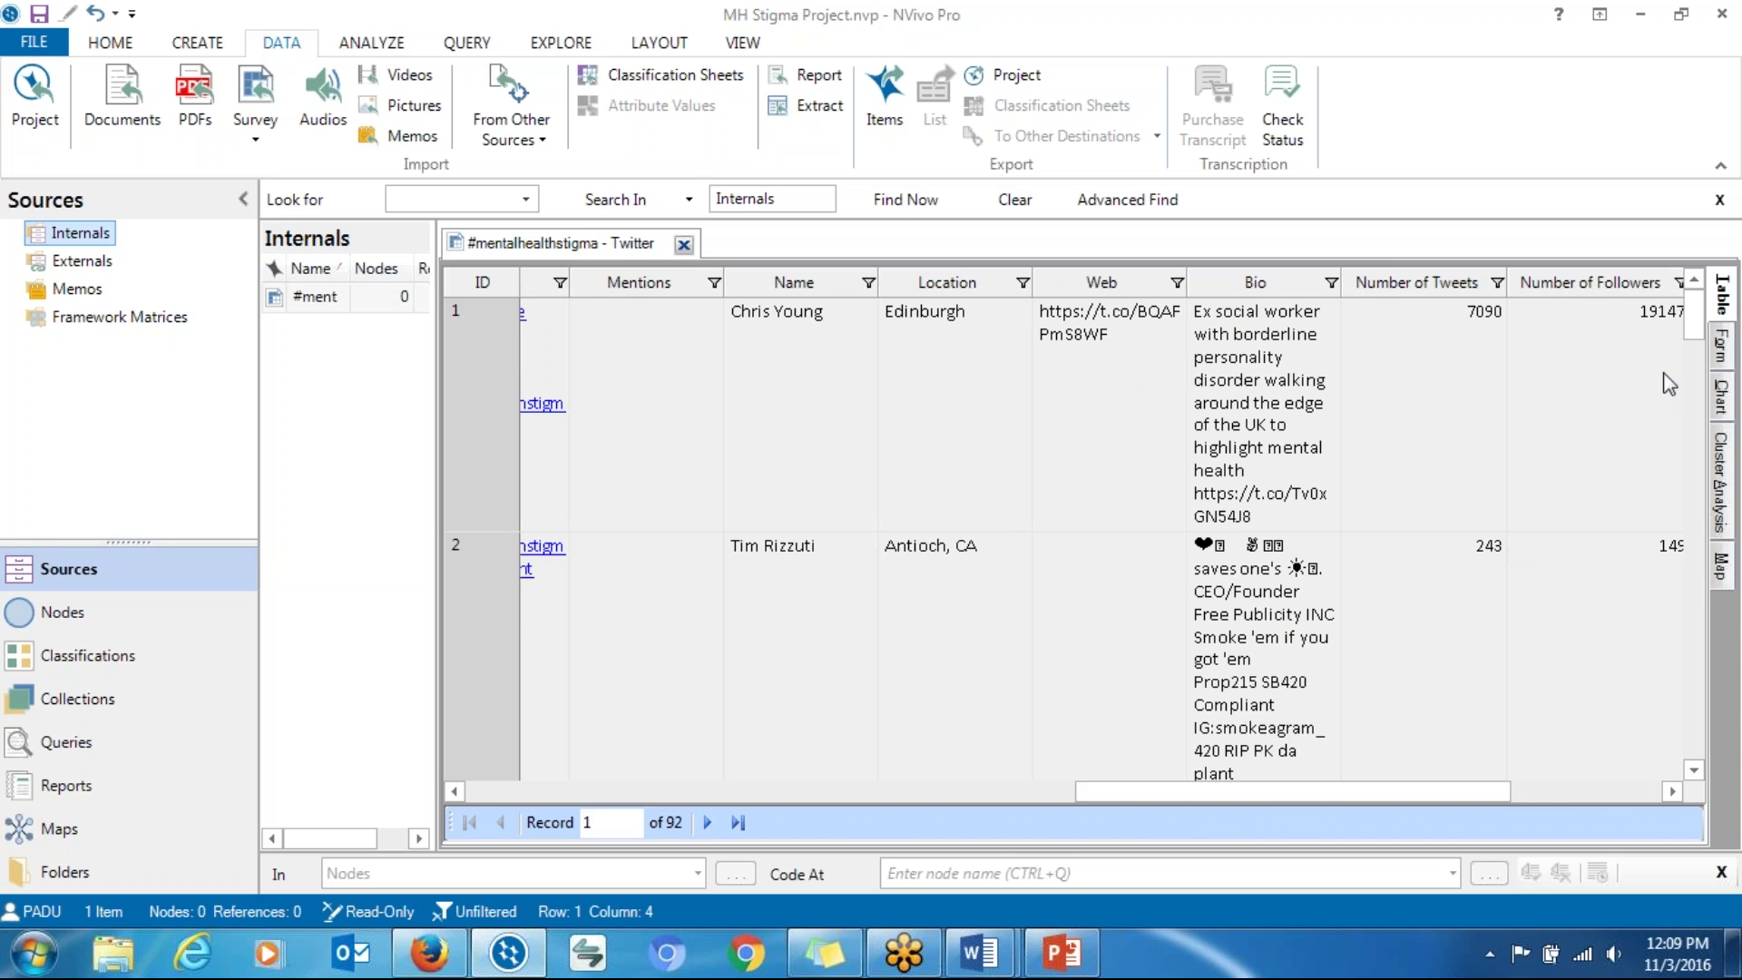
drag(1693, 356, 1692, 774)
drag(1434, 794, 821, 797)
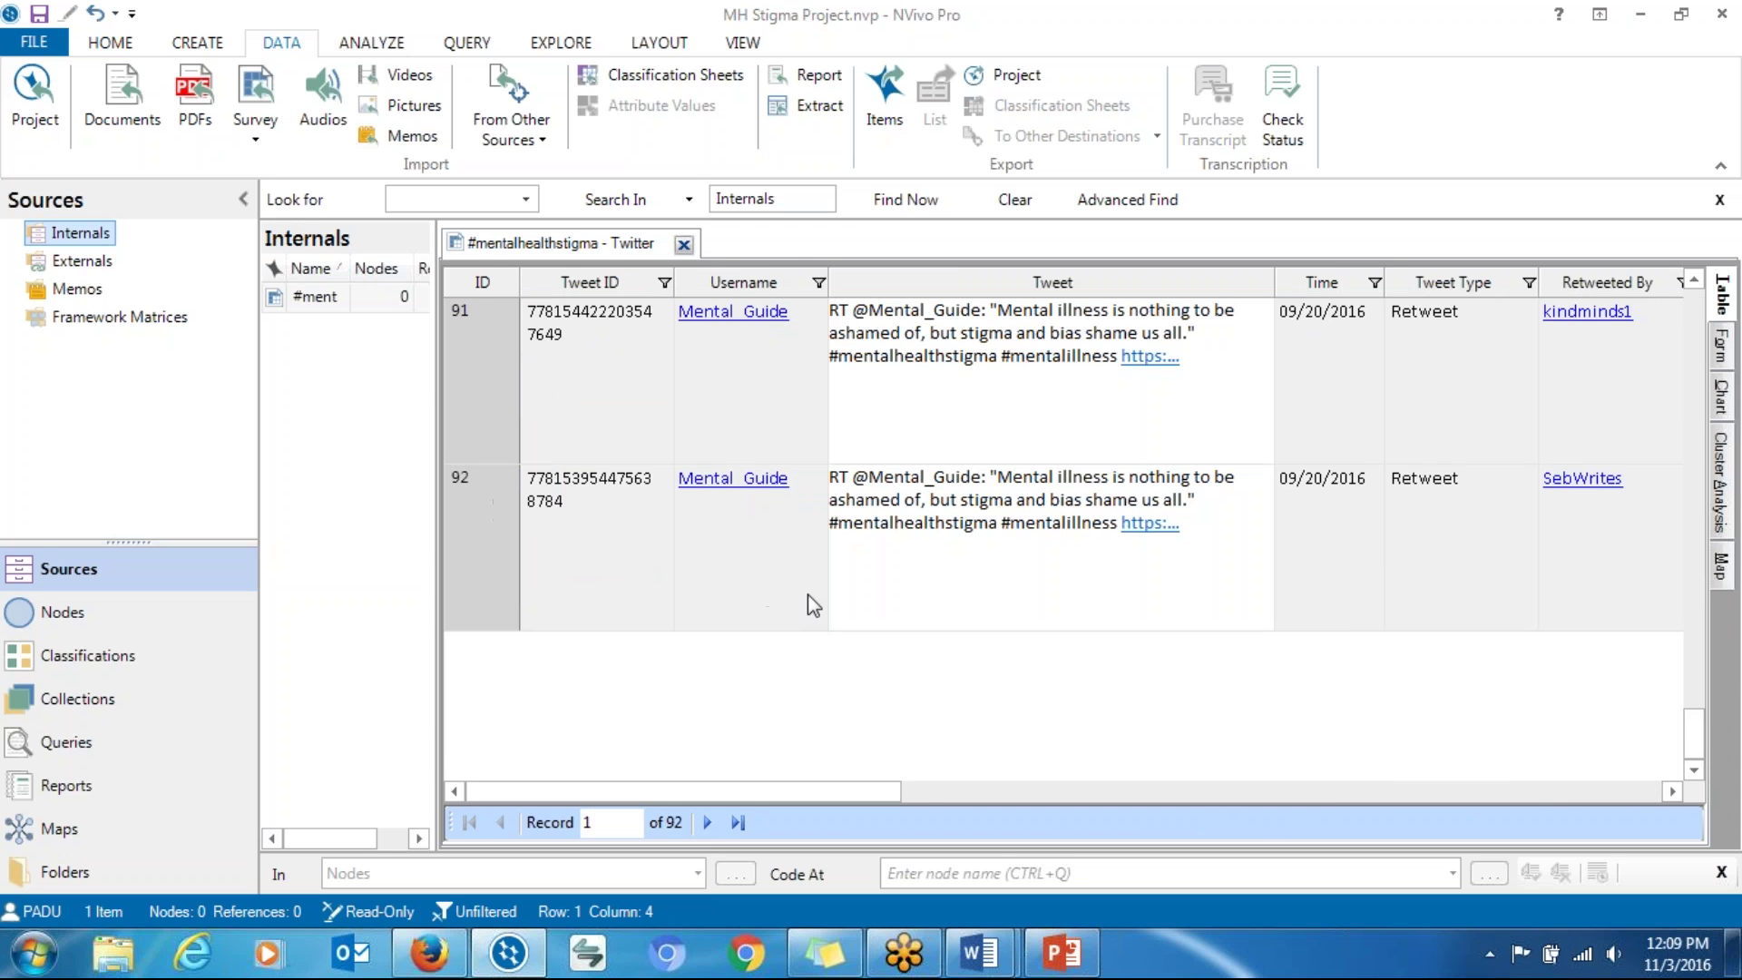
mouse_move(782, 792)
mouse_down()
mouse_move(1162, 791)
mouse_move(782, 792)
mouse_up()
Step: Display the dataset as a map, view the tweets behind the Pacific marker east of Asia, and close that reference view
click(1721, 567)
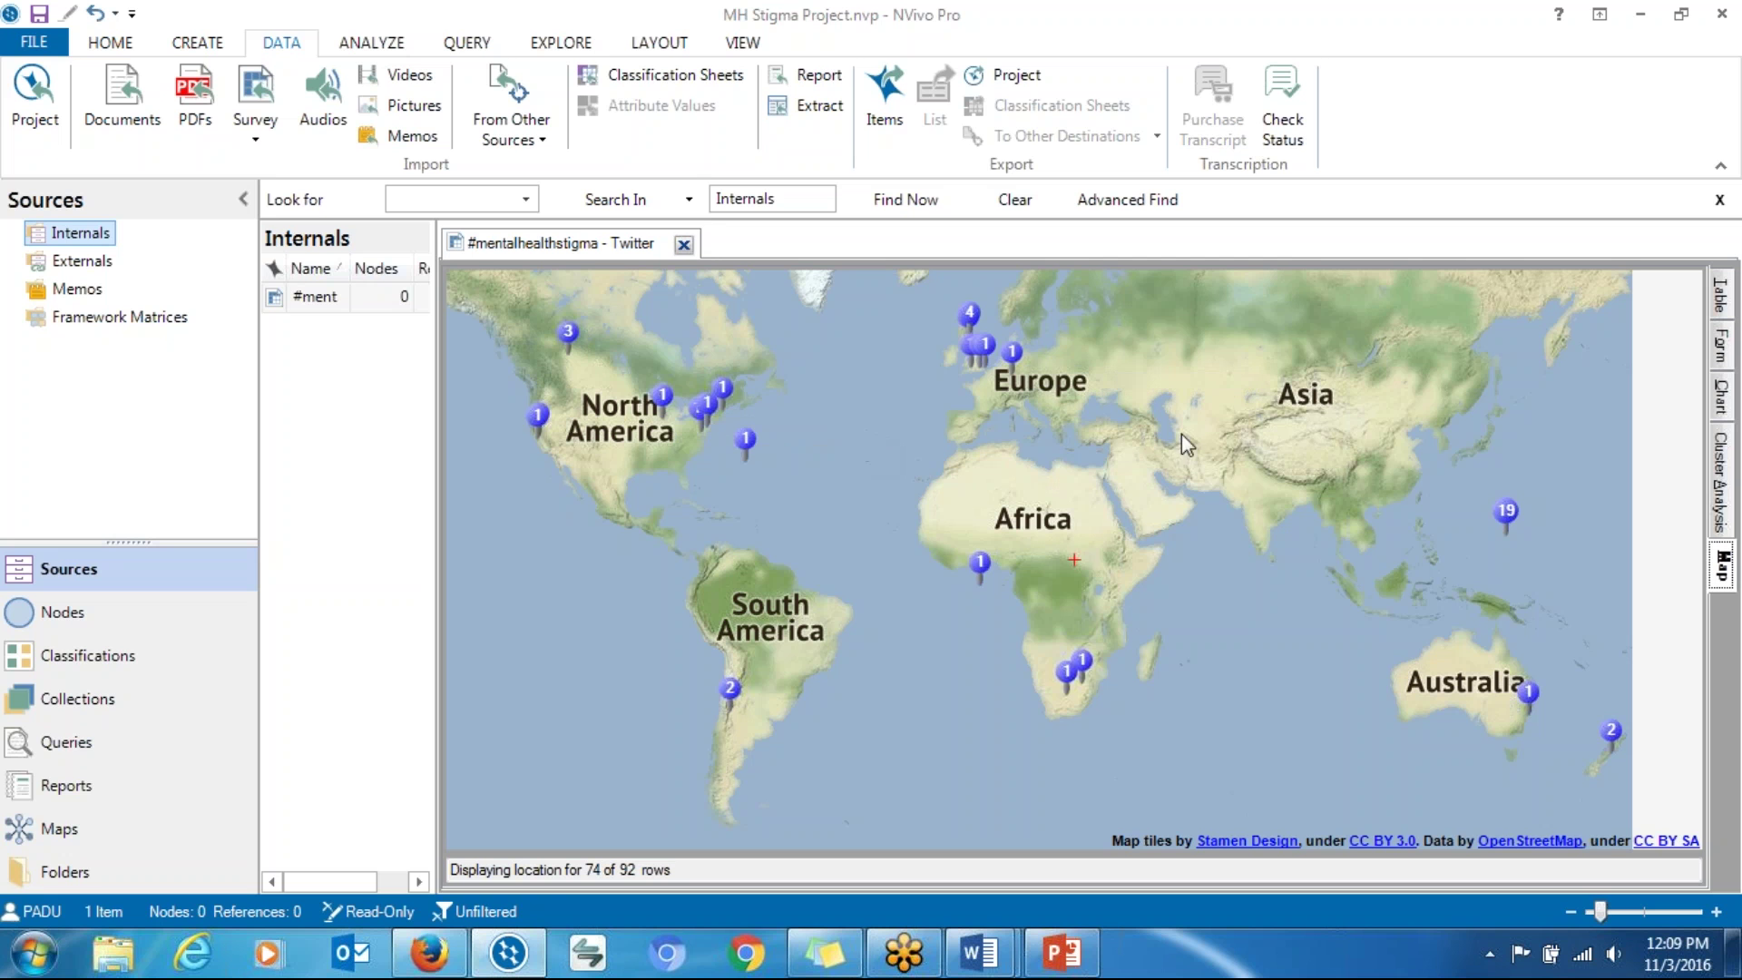
mouse_move(1509, 526)
click(1507, 515)
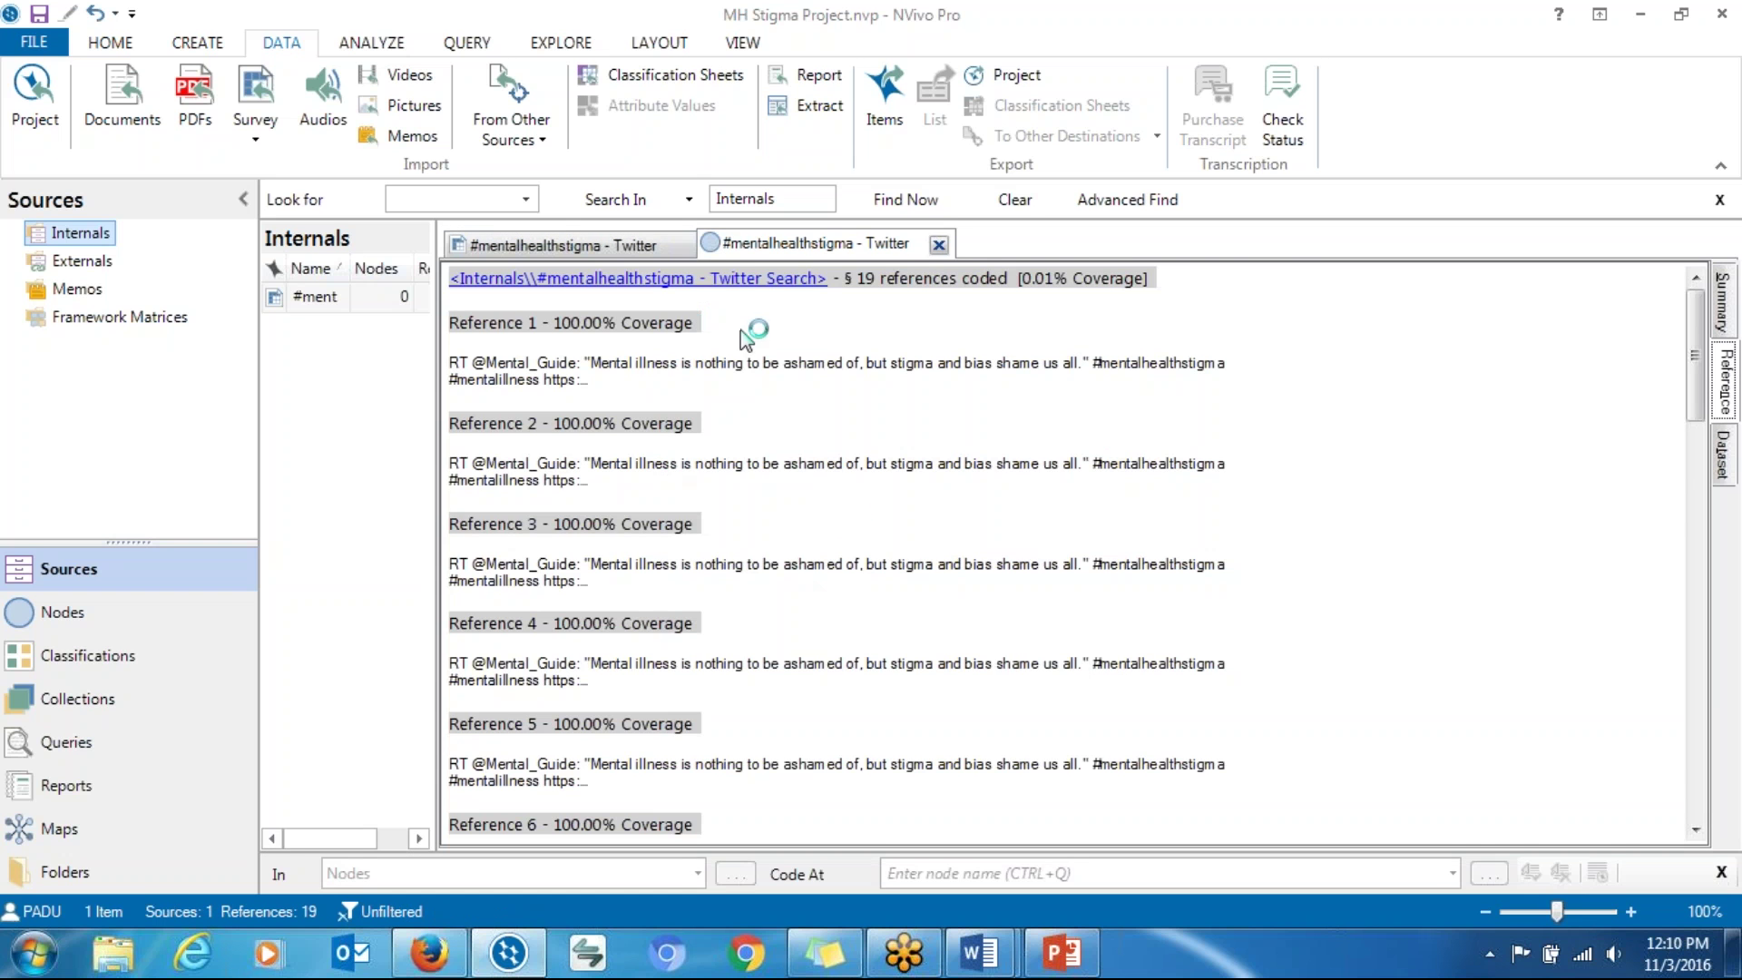
click(938, 245)
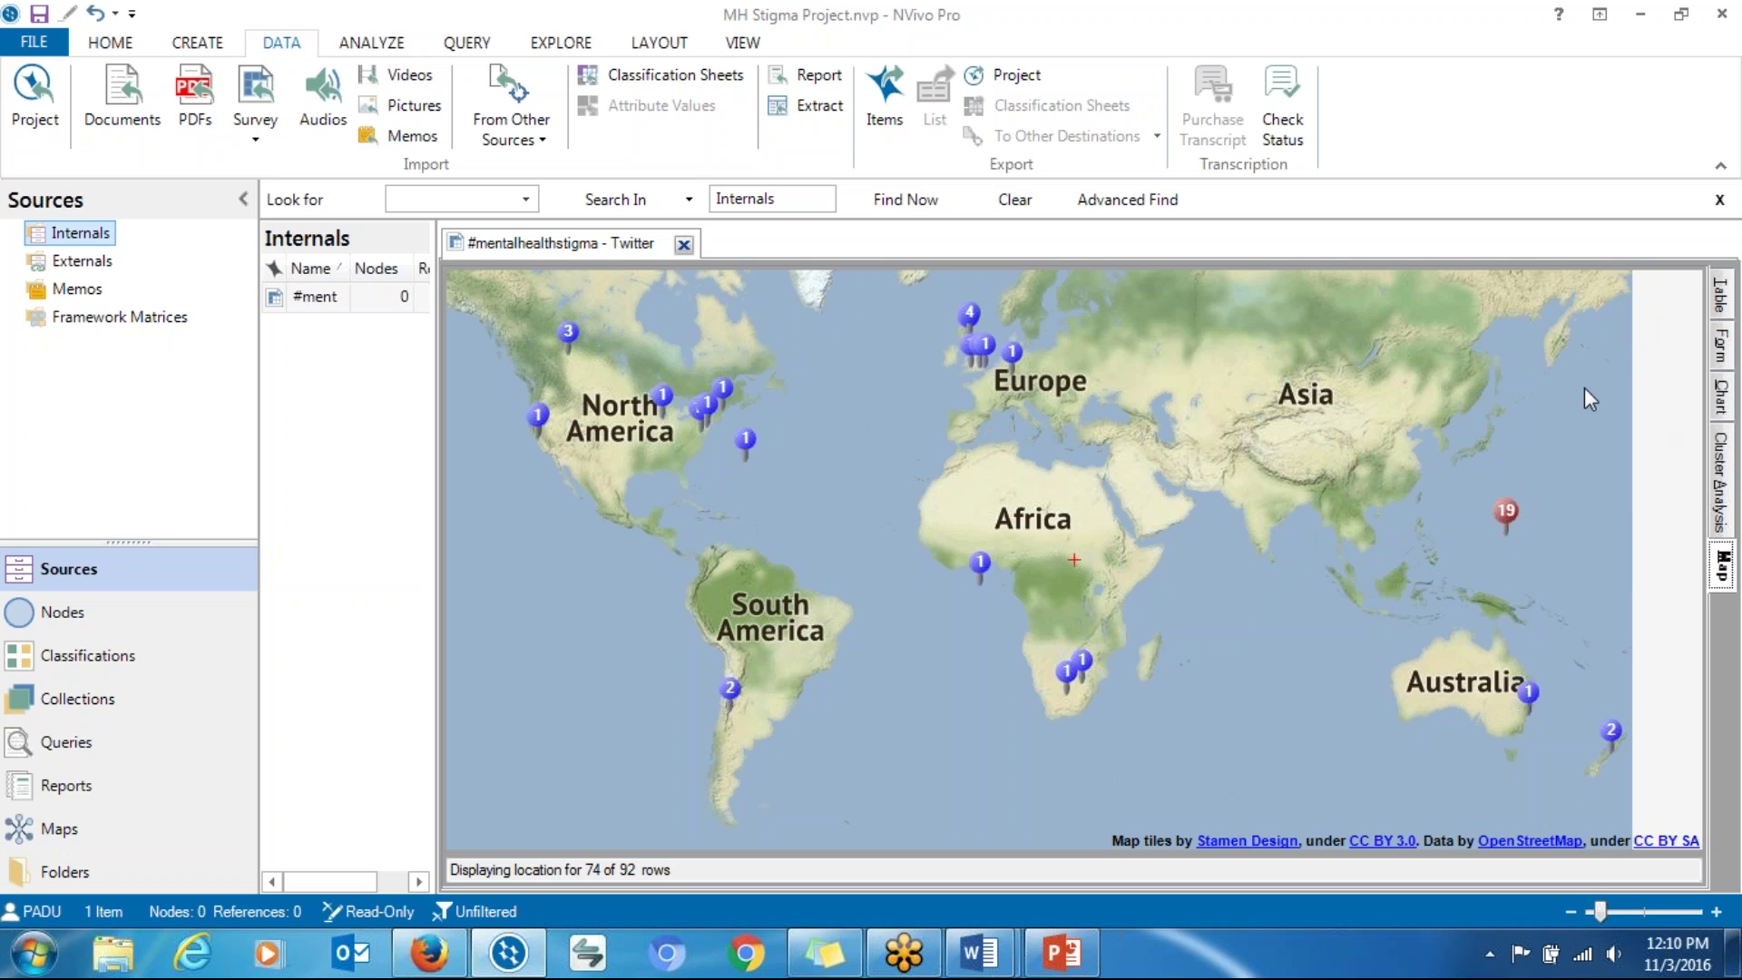
Step: Display the dataset's chart of references by username and inspect the tallest bars
click(1721, 398)
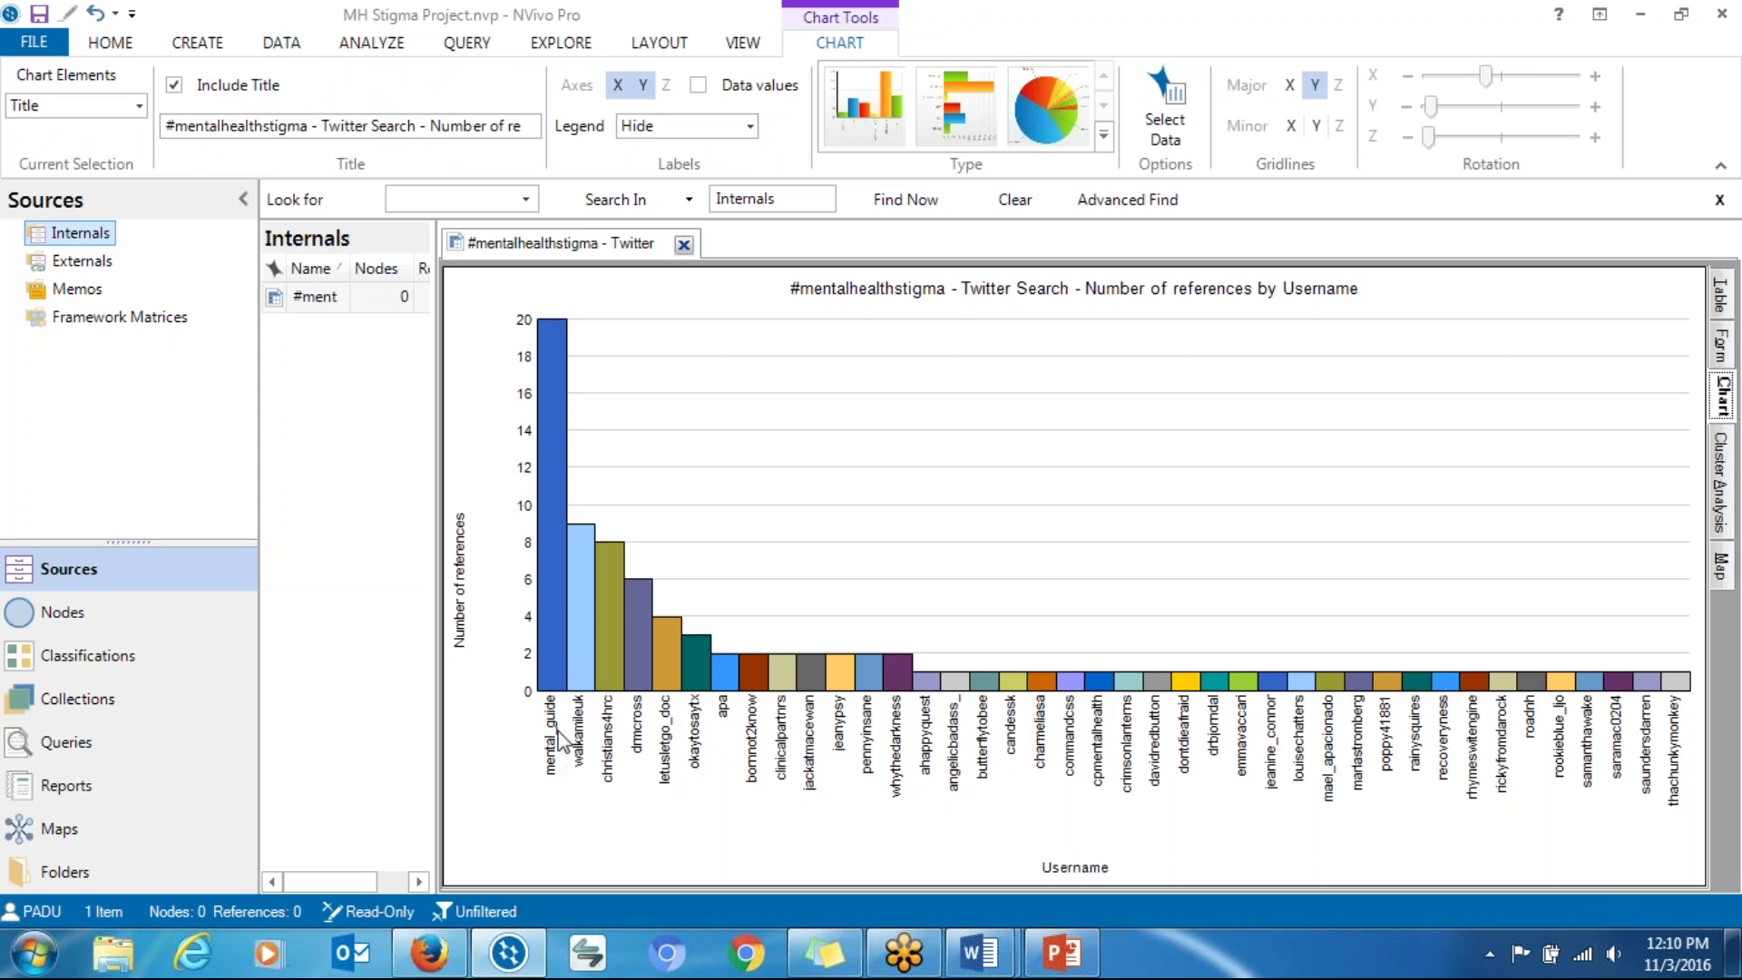
mouse_move(548, 646)
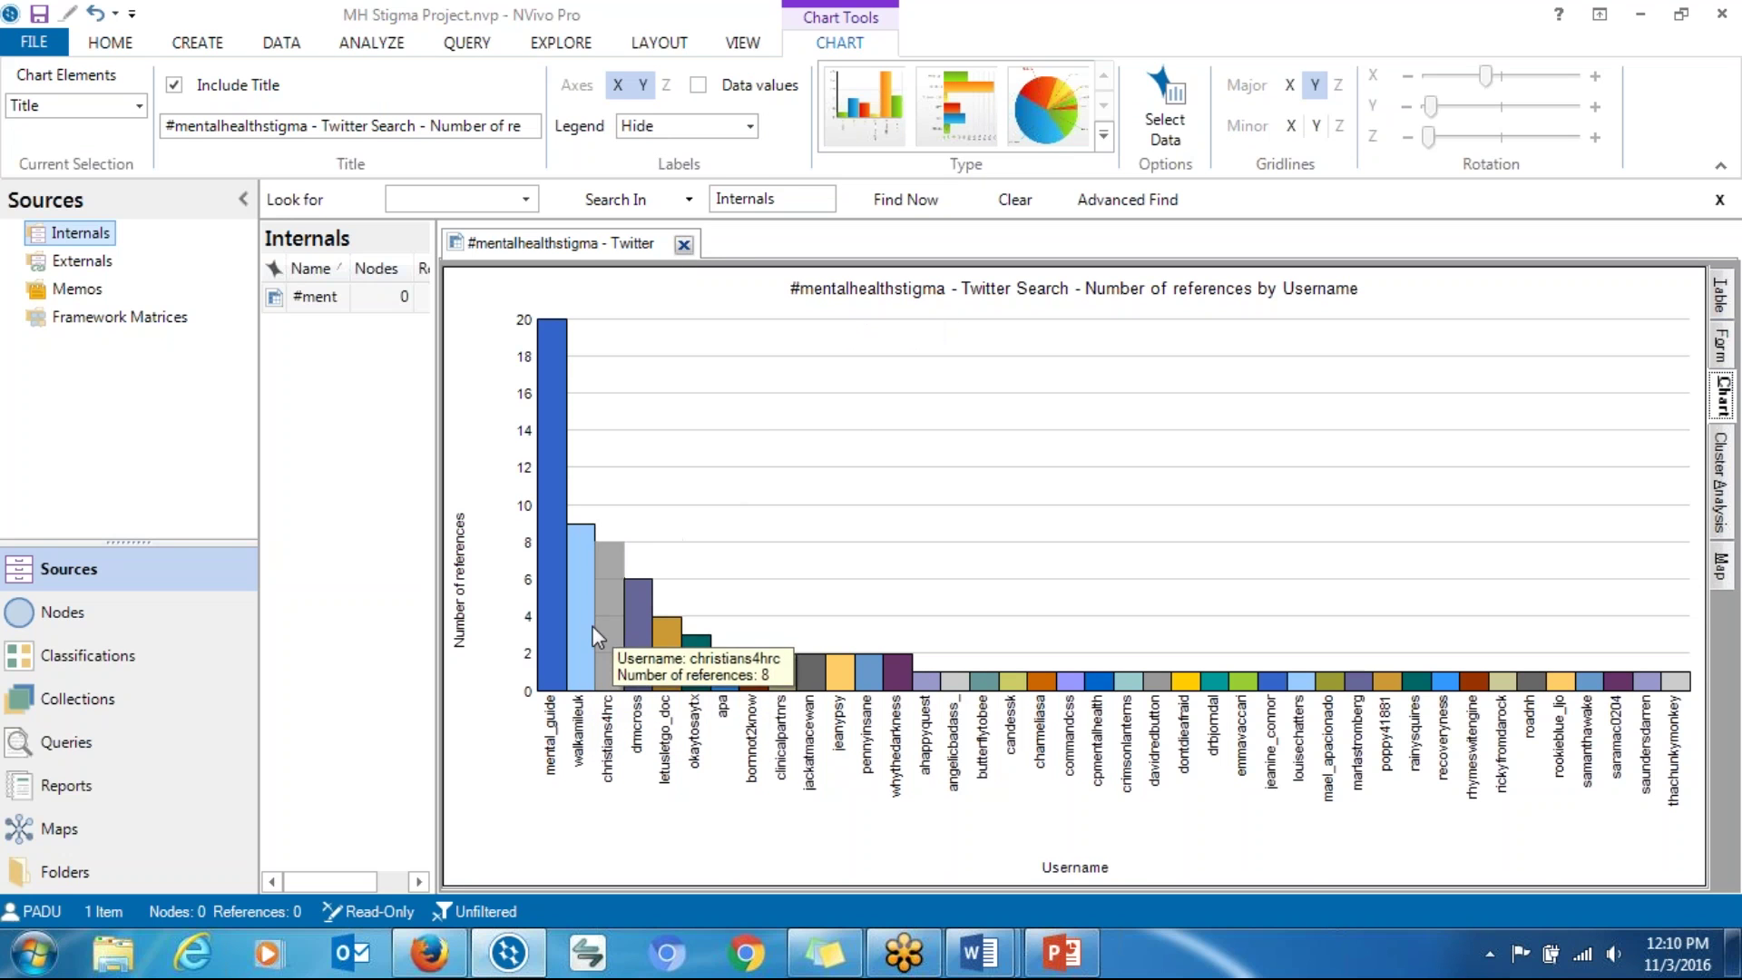
mouse_move(583, 668)
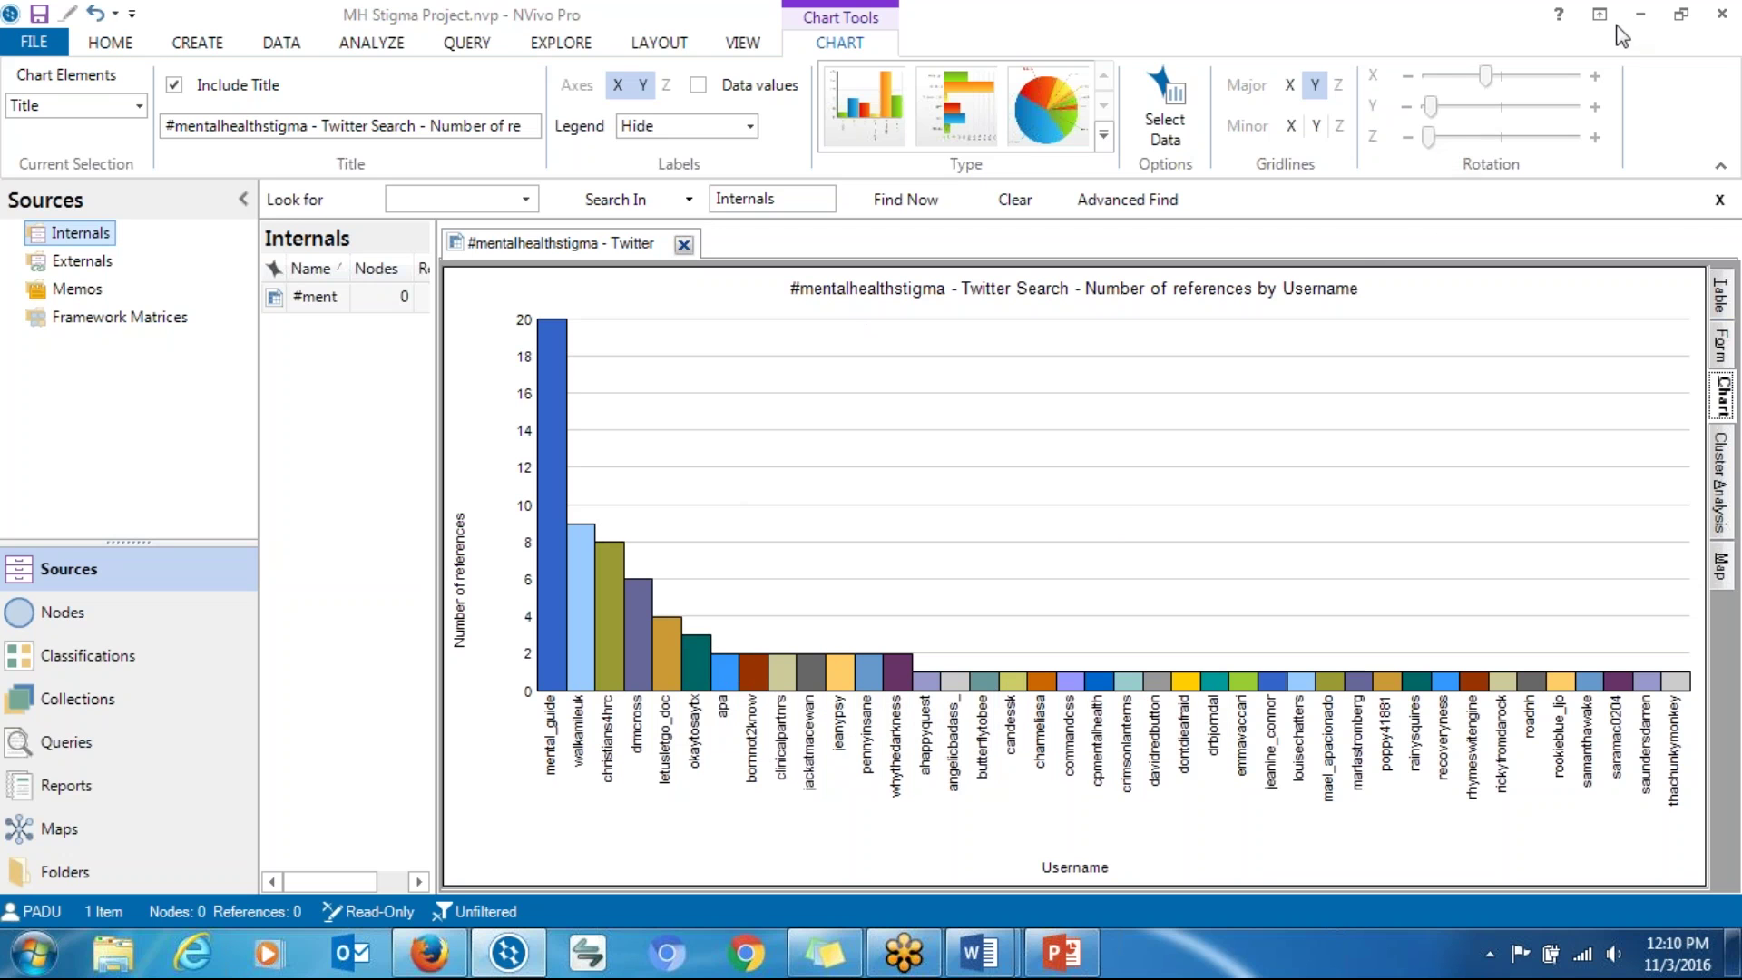
Step: Leave the username chart and switch to the "Analyzing Social Media Data Using NVivo" presentation in PowerPoint
click(1628, 50)
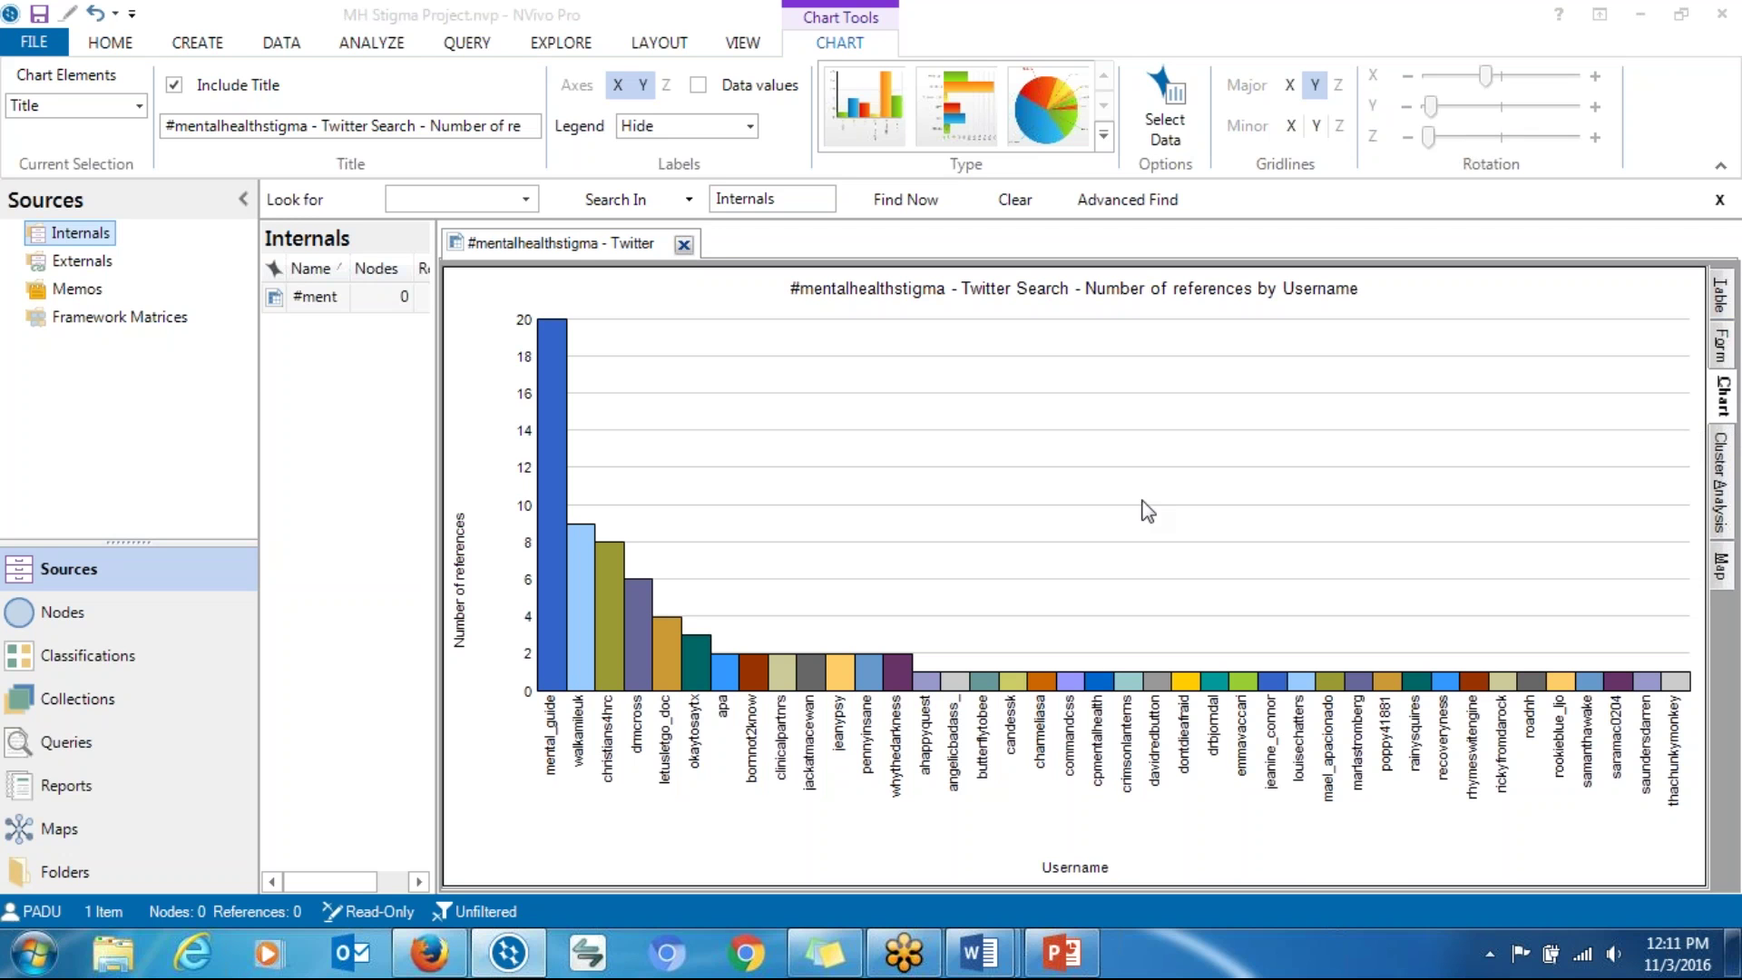
click(1695, 58)
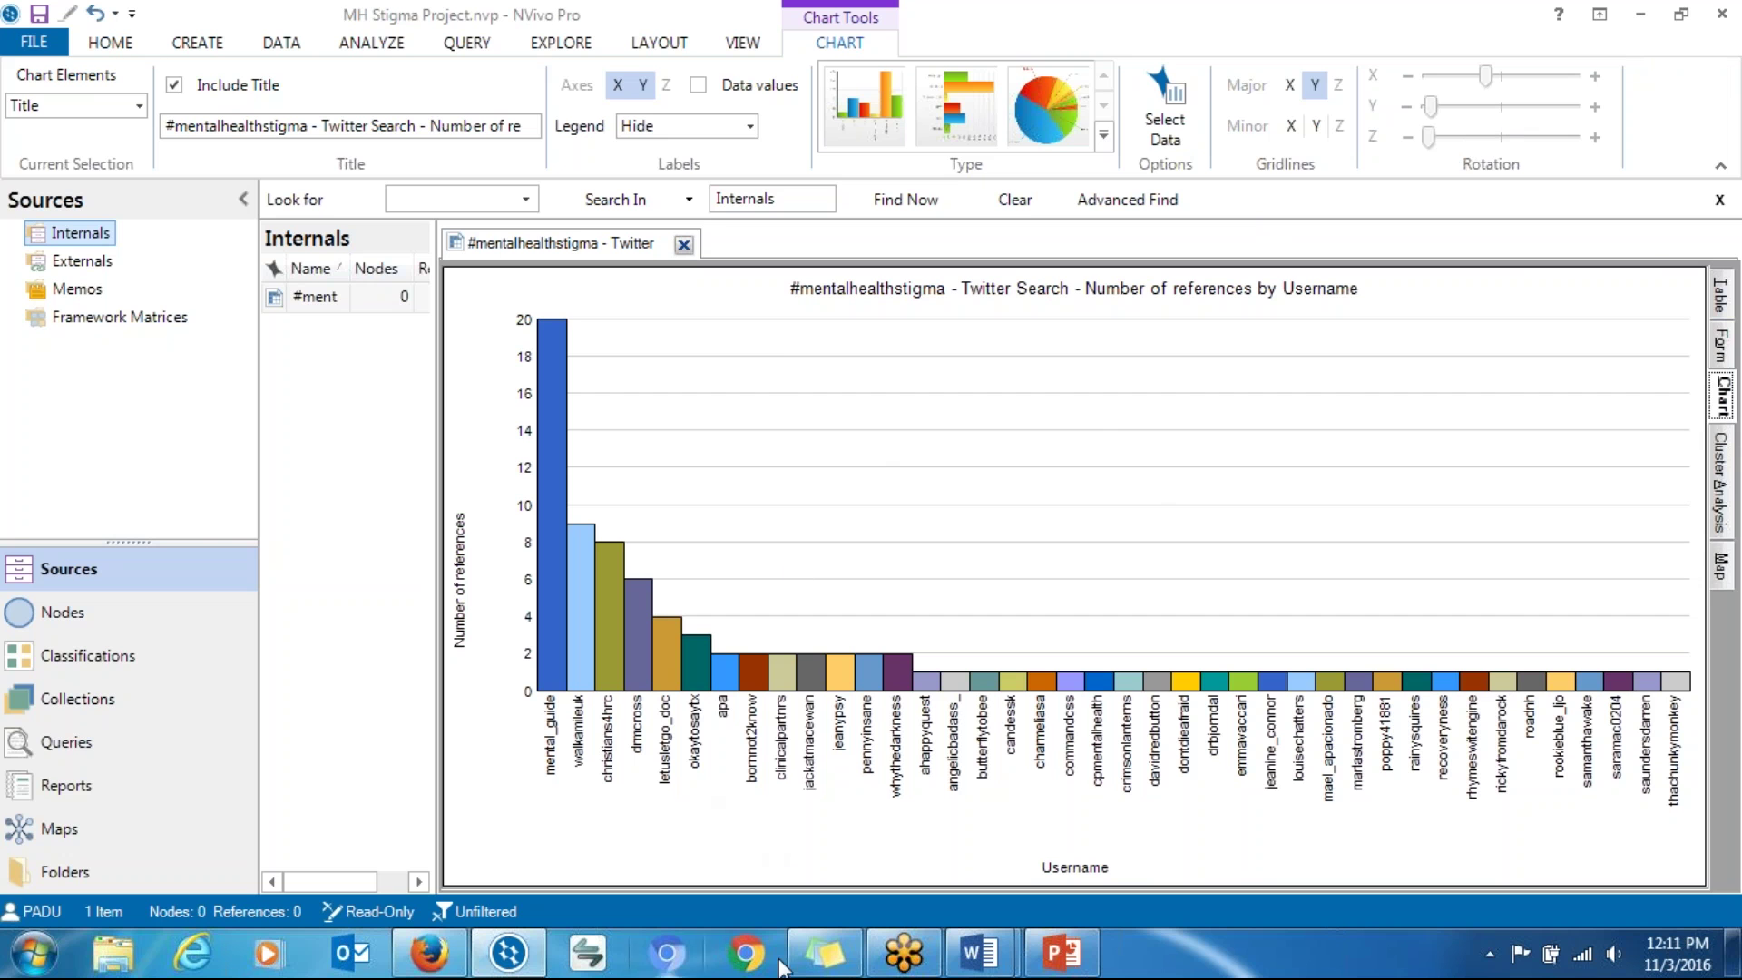
click(1057, 960)
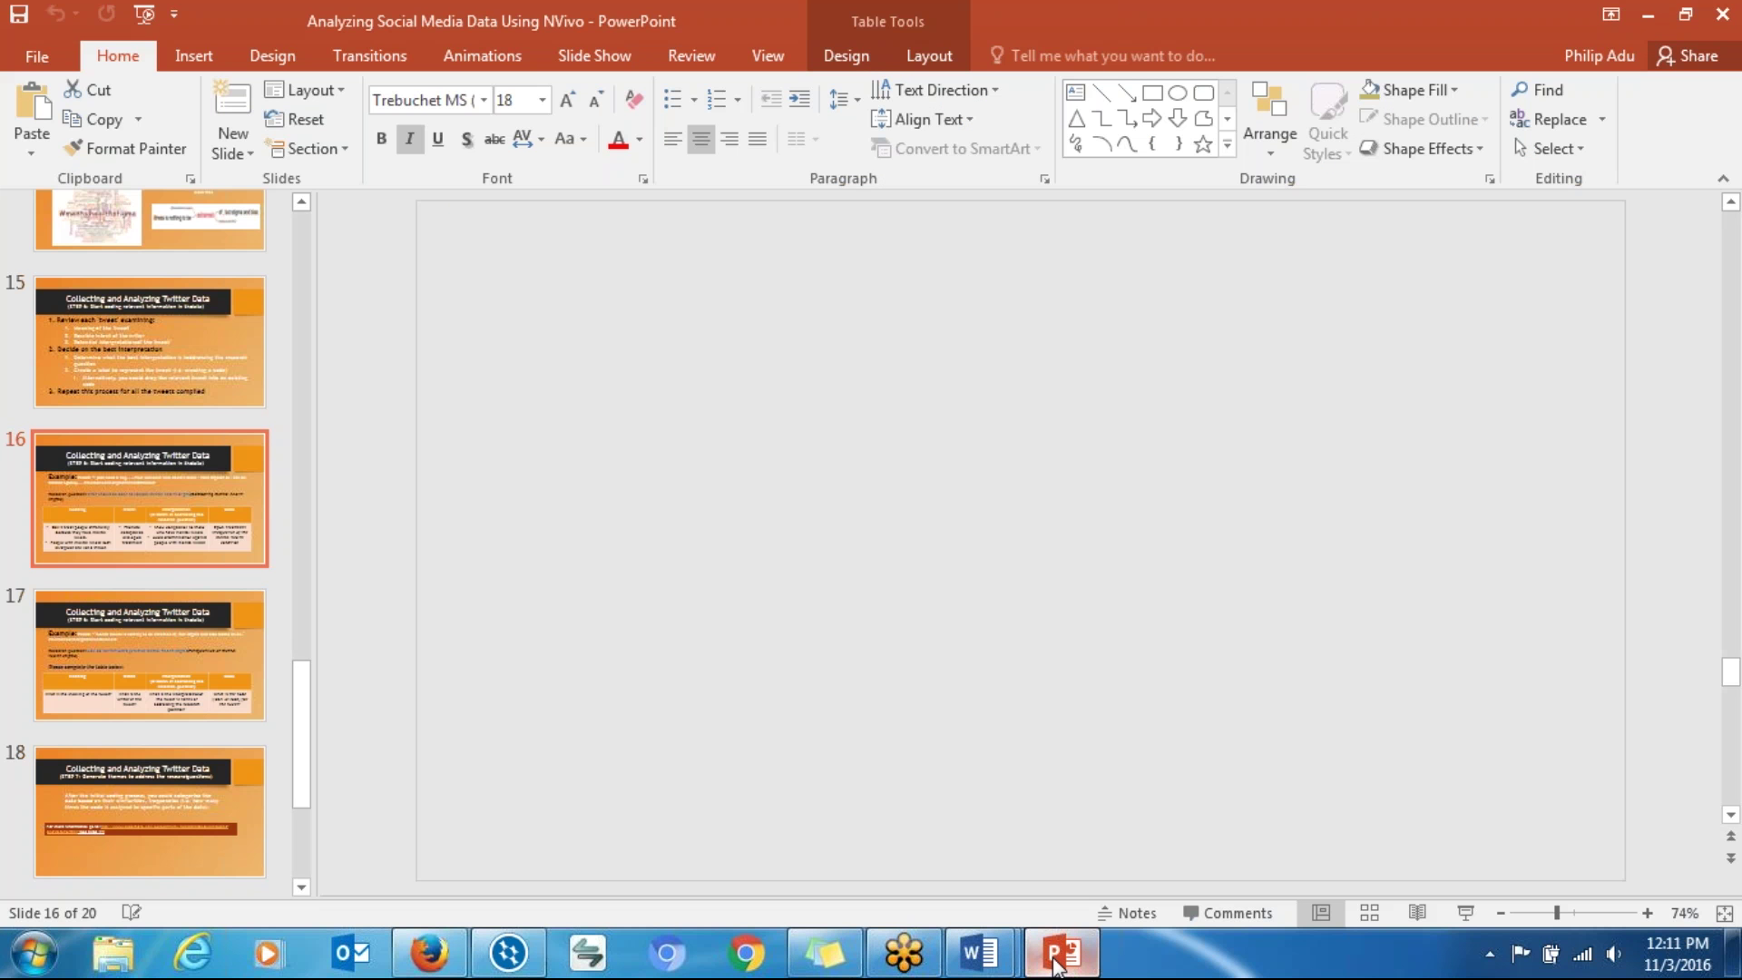
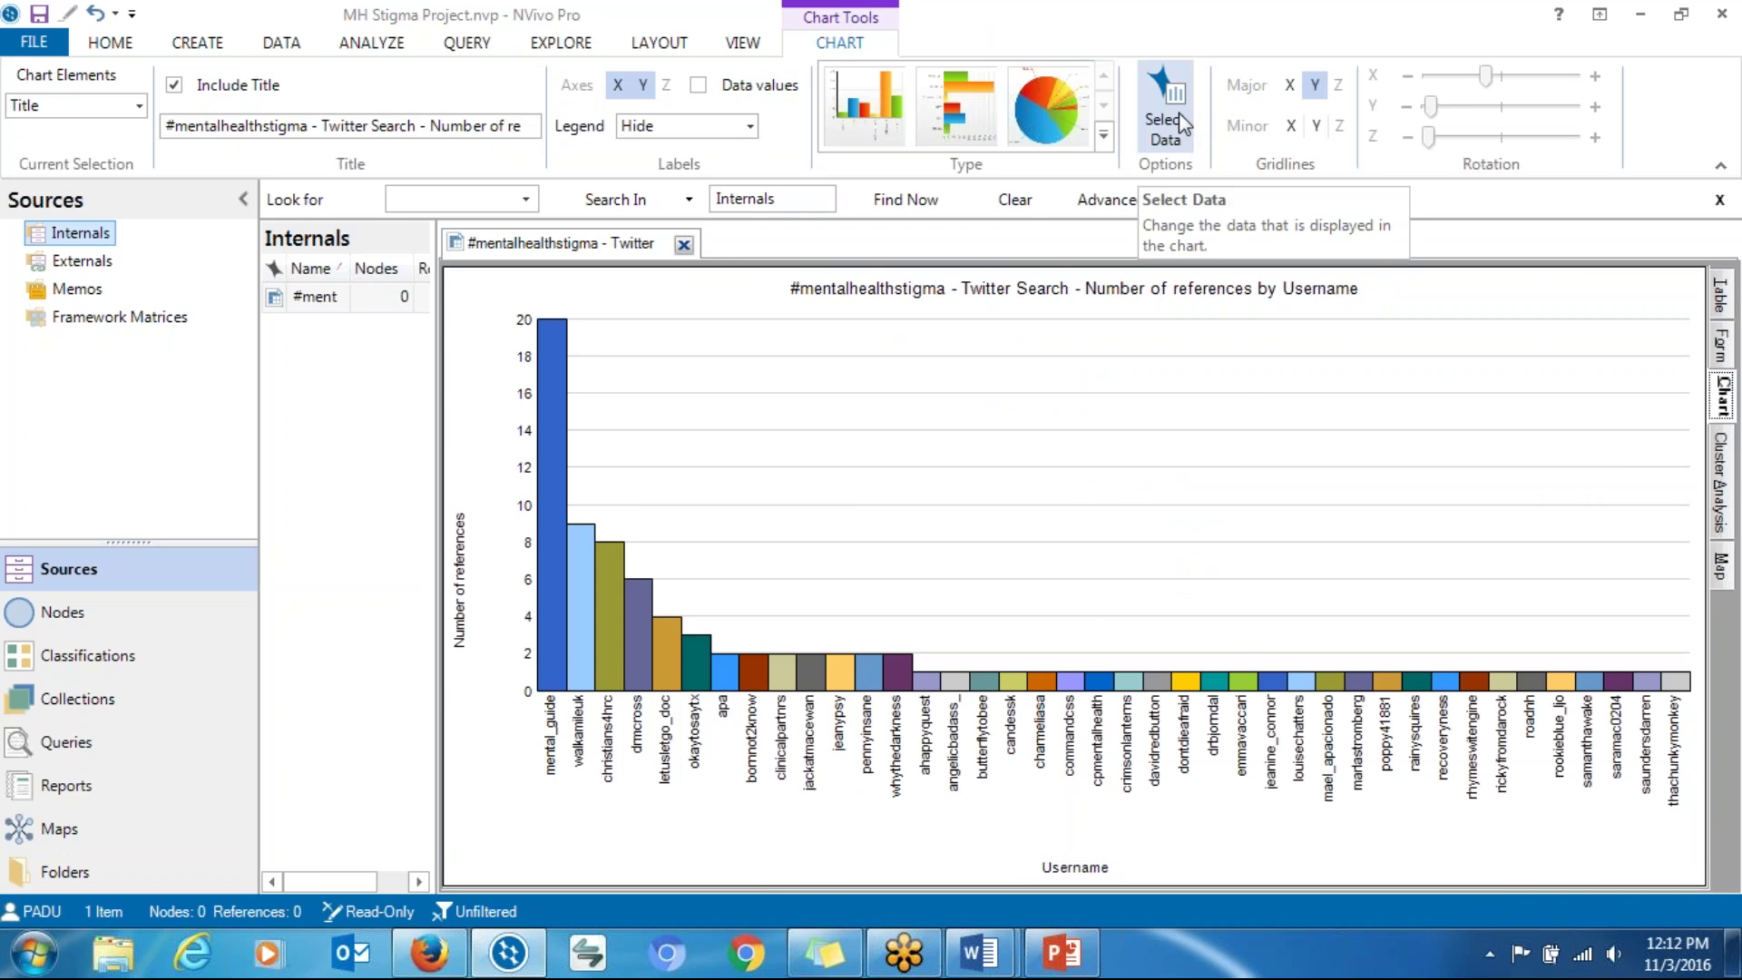
Step: Change the chart's X-axis data to Locations, keeping the number of references on the Y-axis
click(1178, 111)
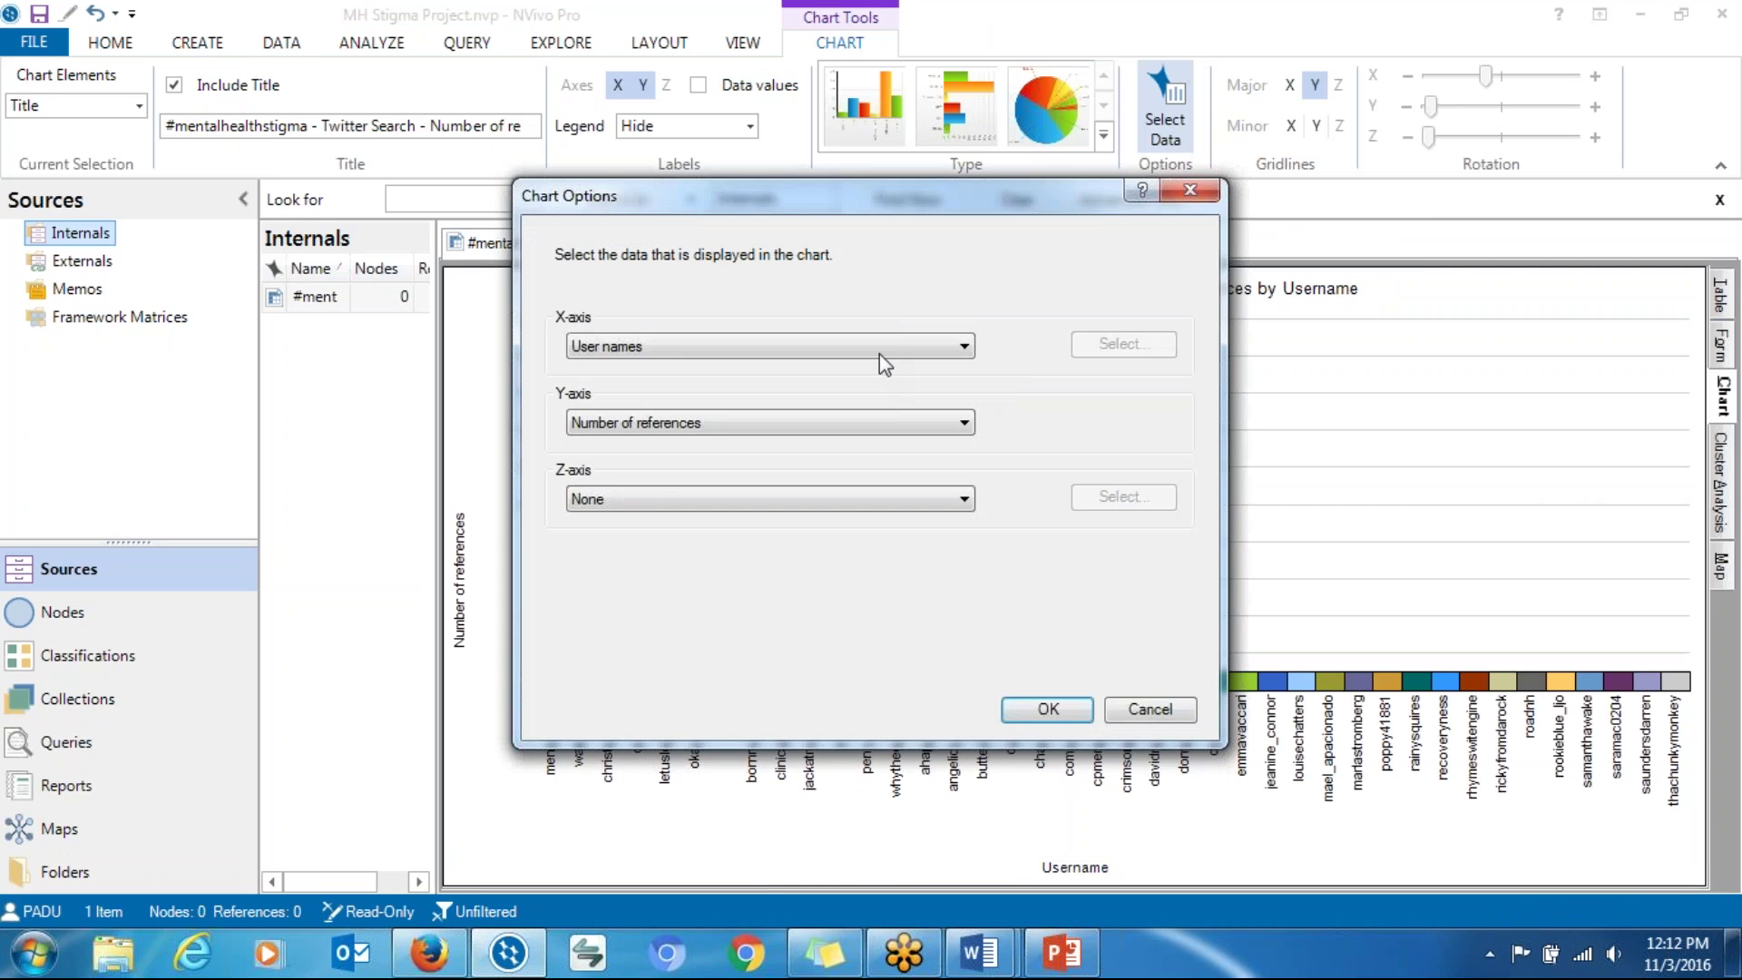
click(830, 352)
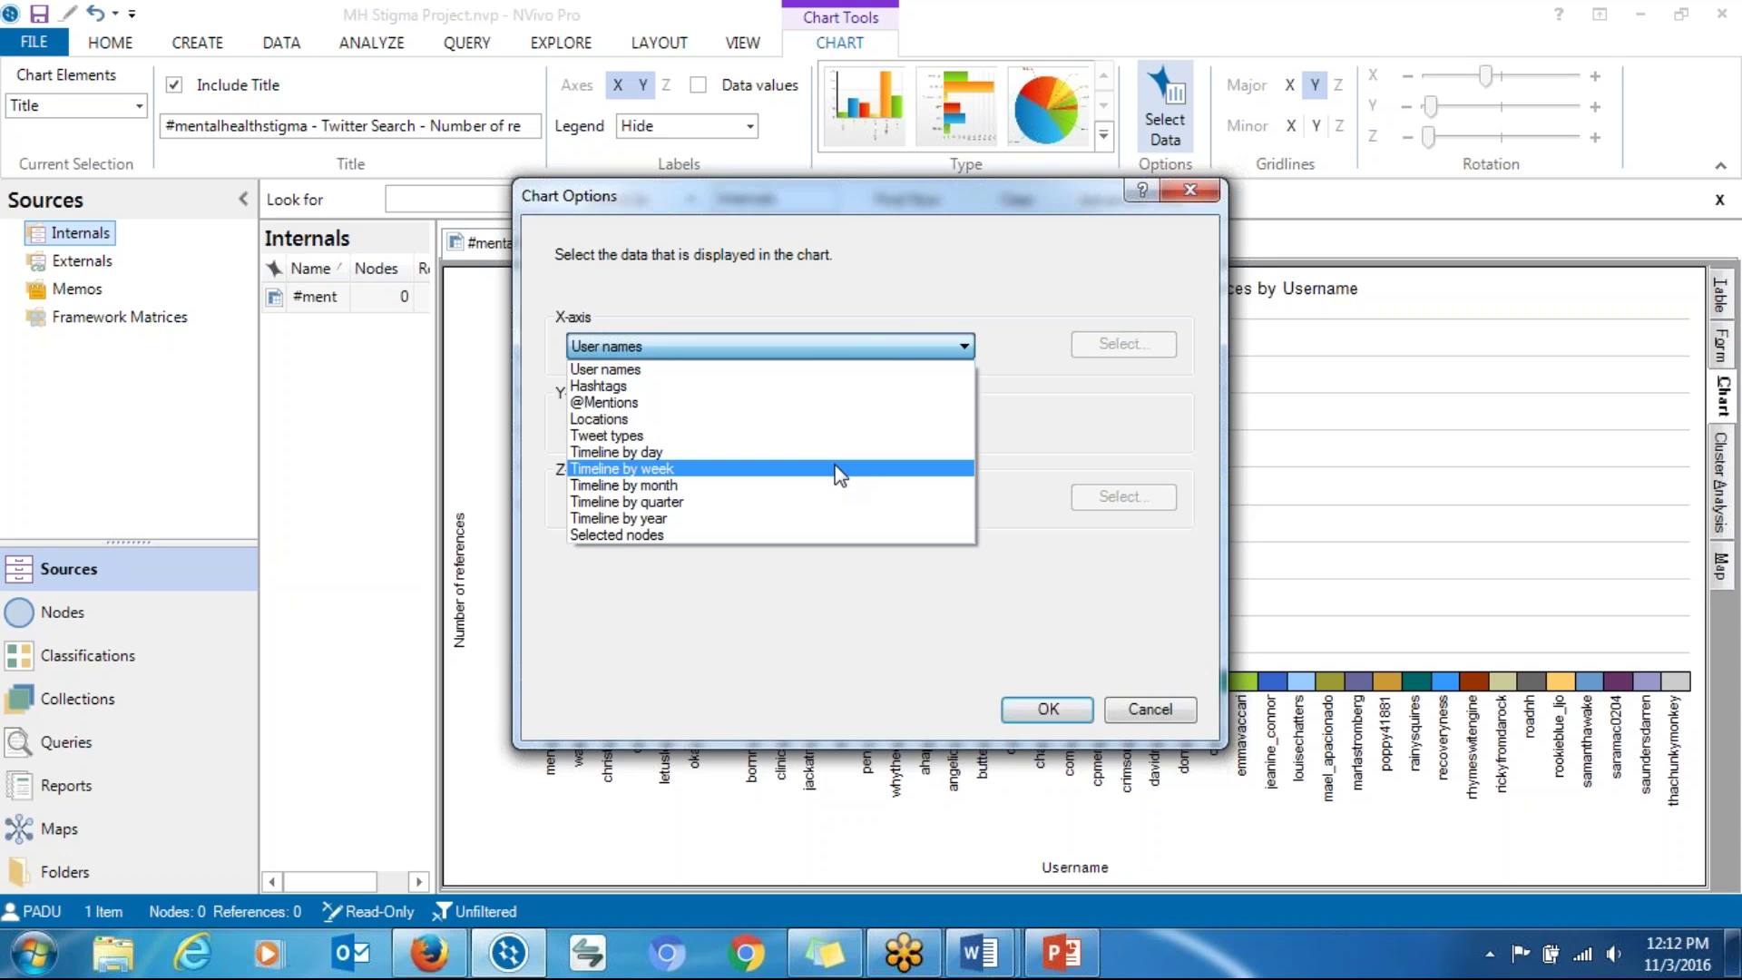
click(800, 420)
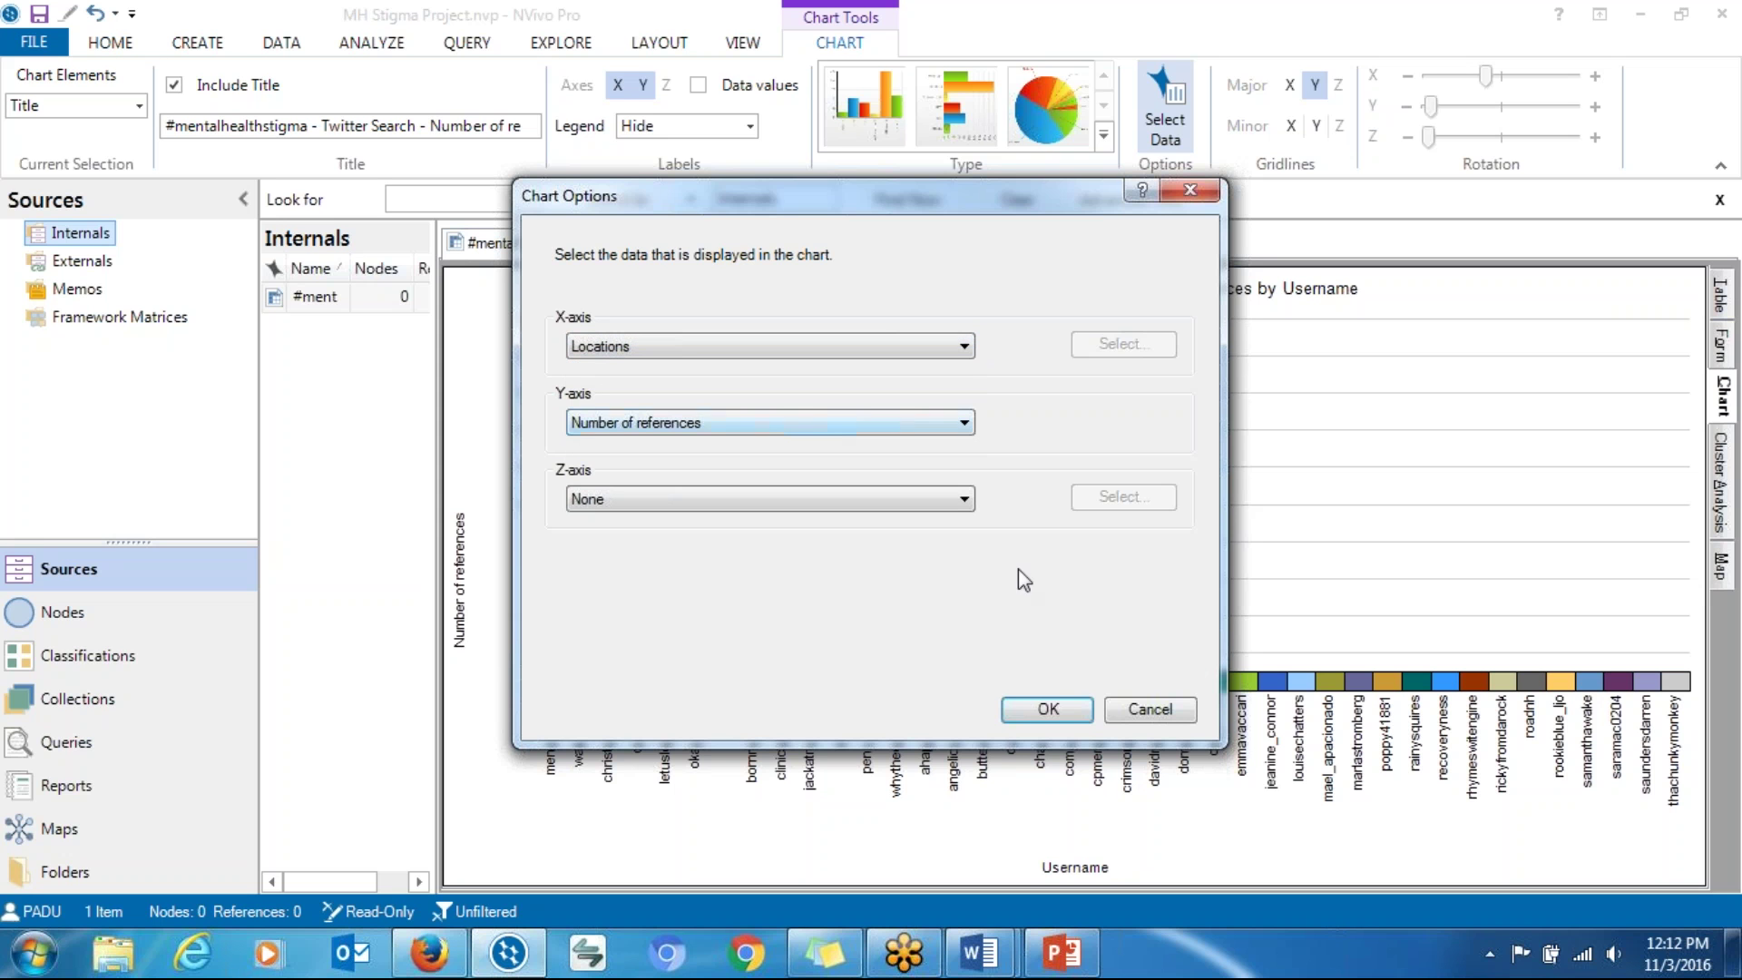
click(1044, 707)
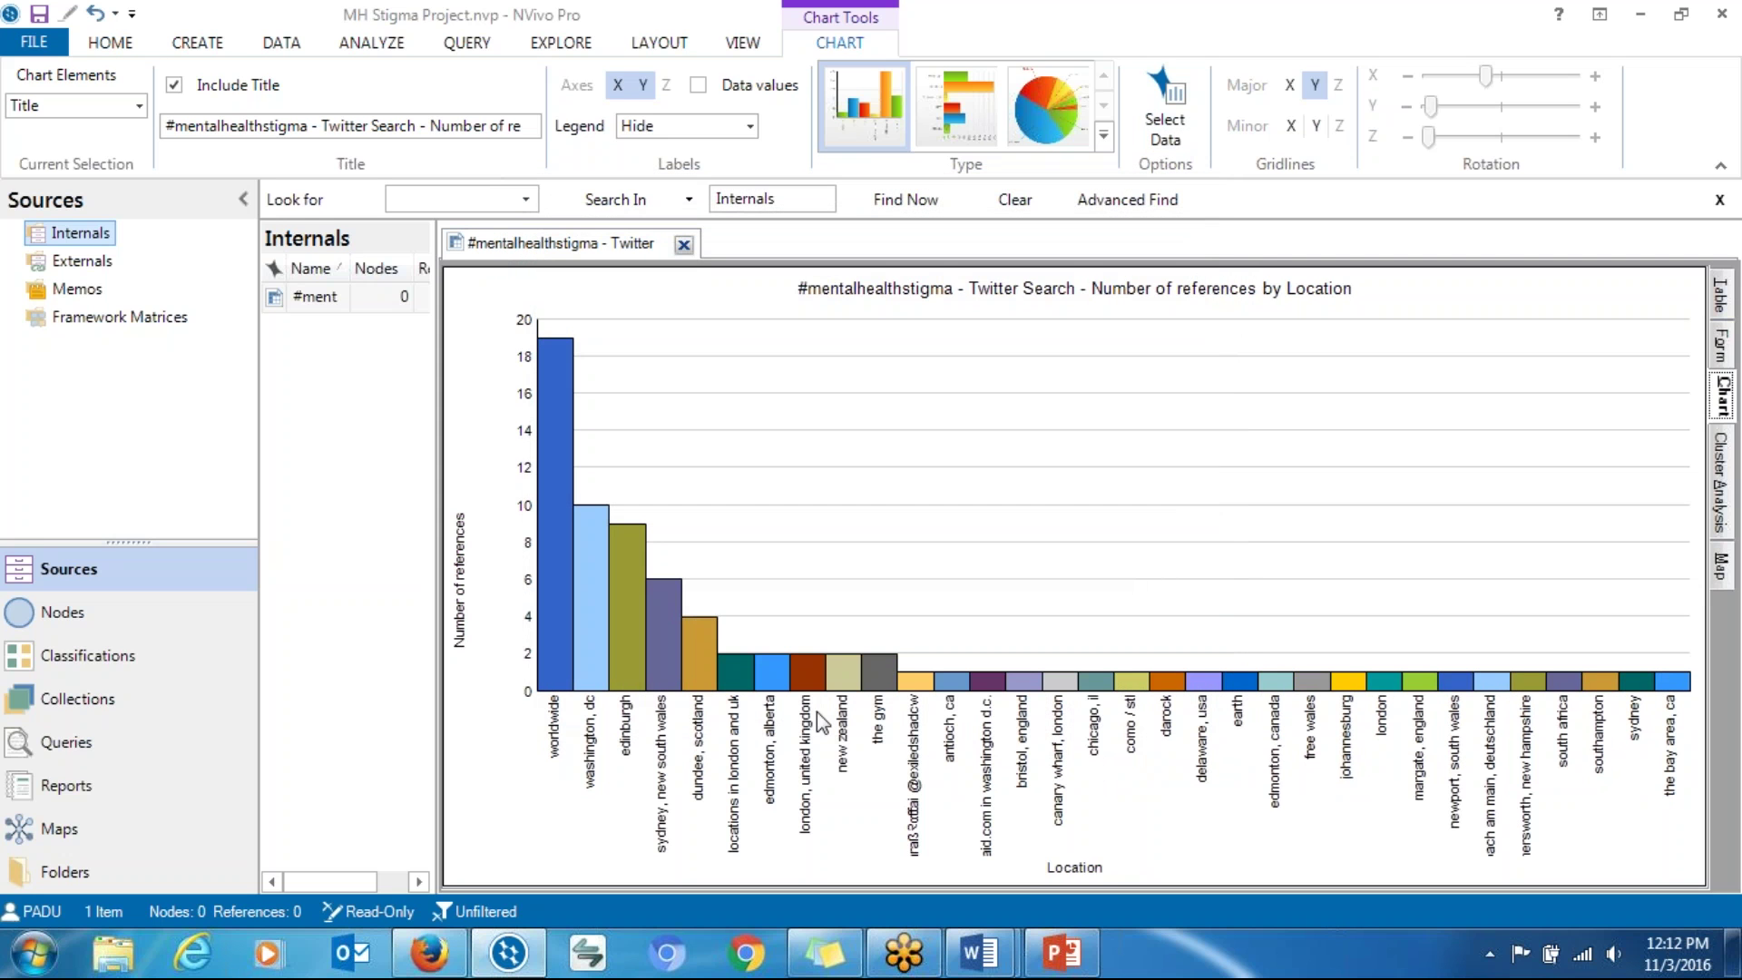
Step: Change the chart's X-axis data to Hashtags to chart the number of references by hashtag
mouse_move(1049, 725)
click(1156, 99)
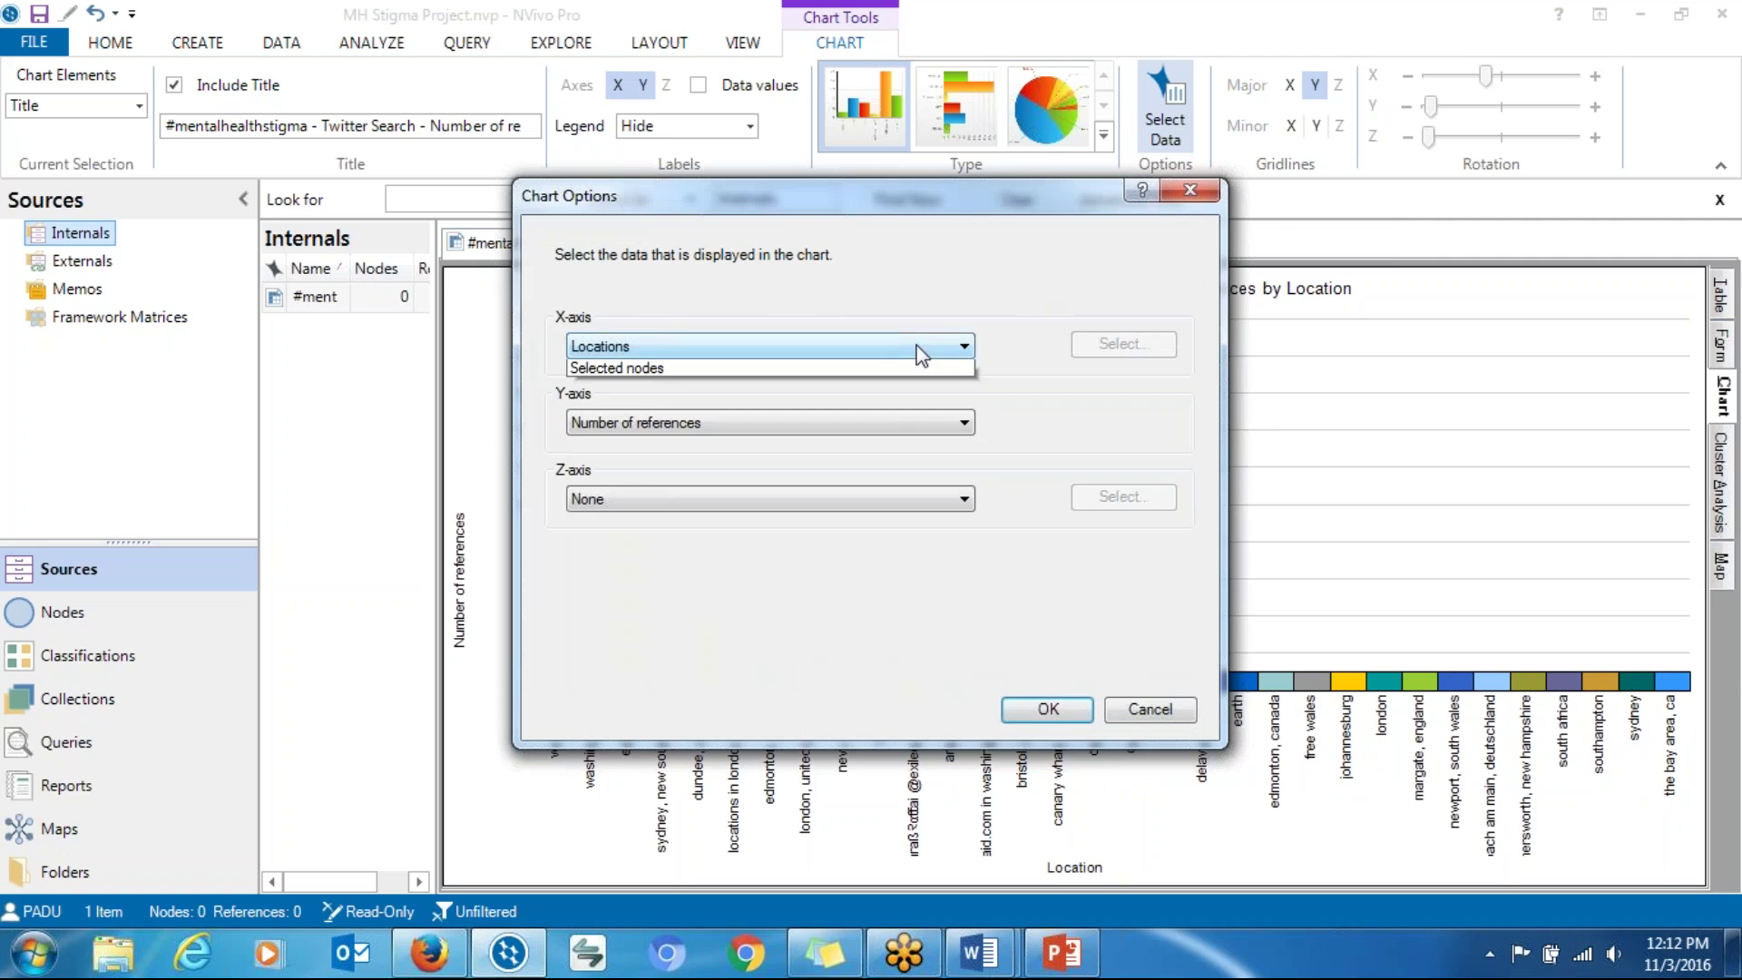
click(917, 347)
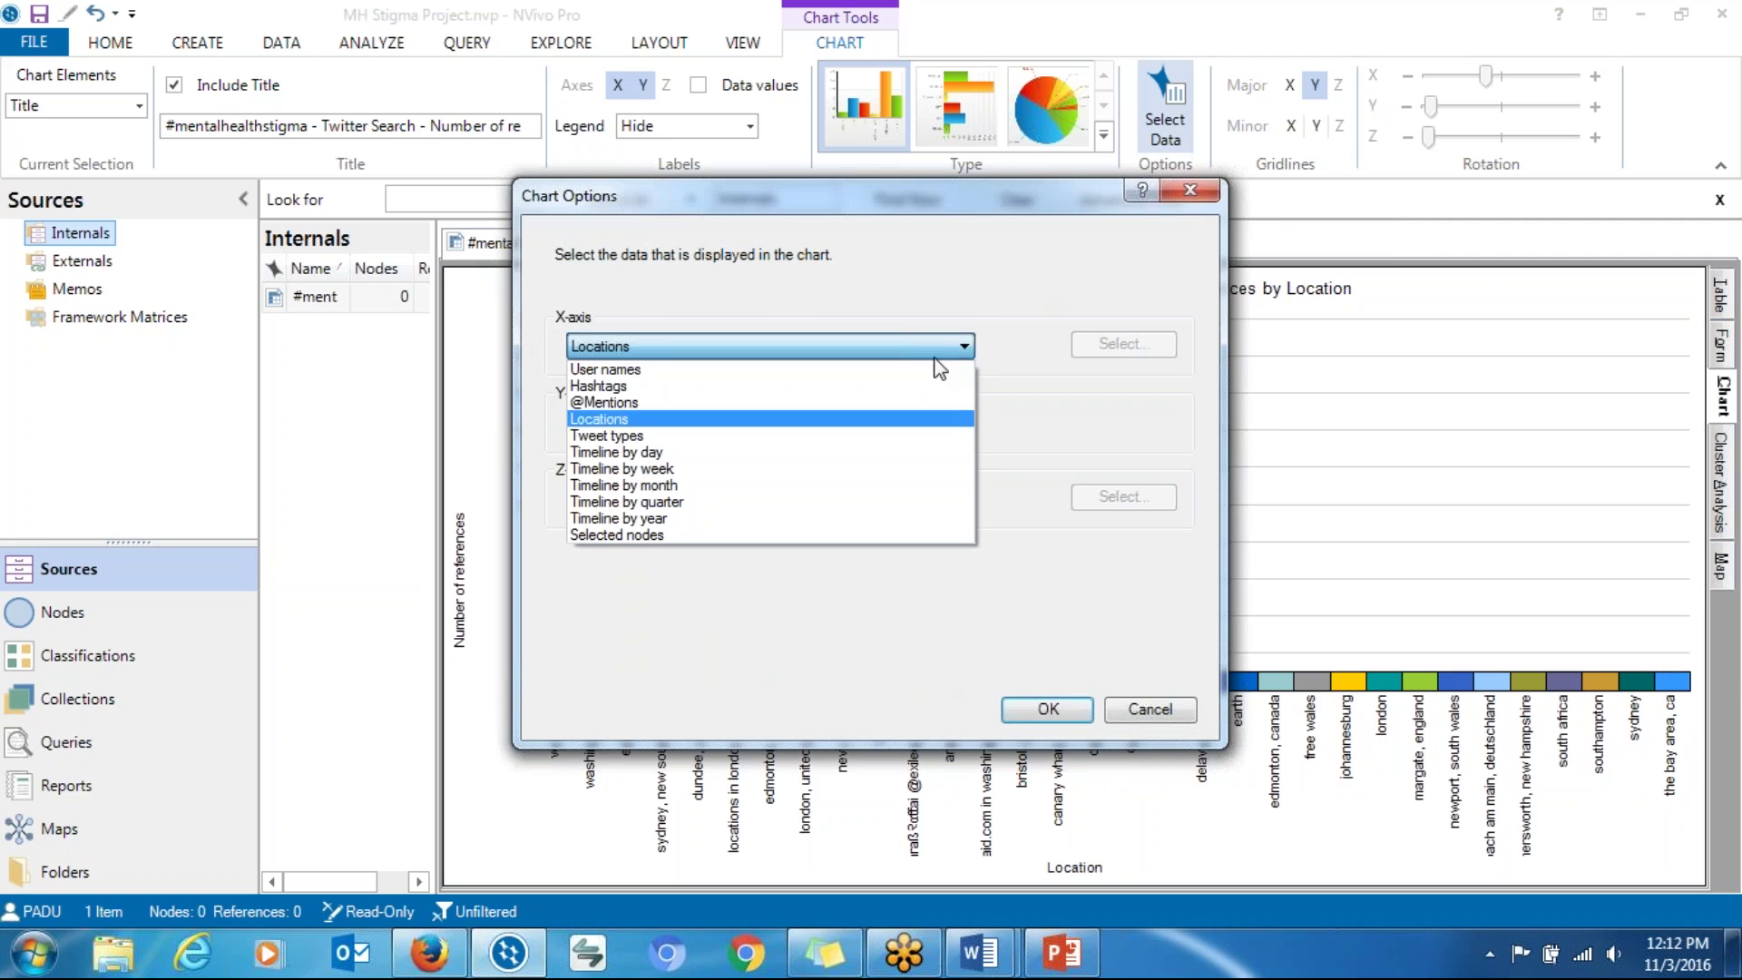
click(803, 385)
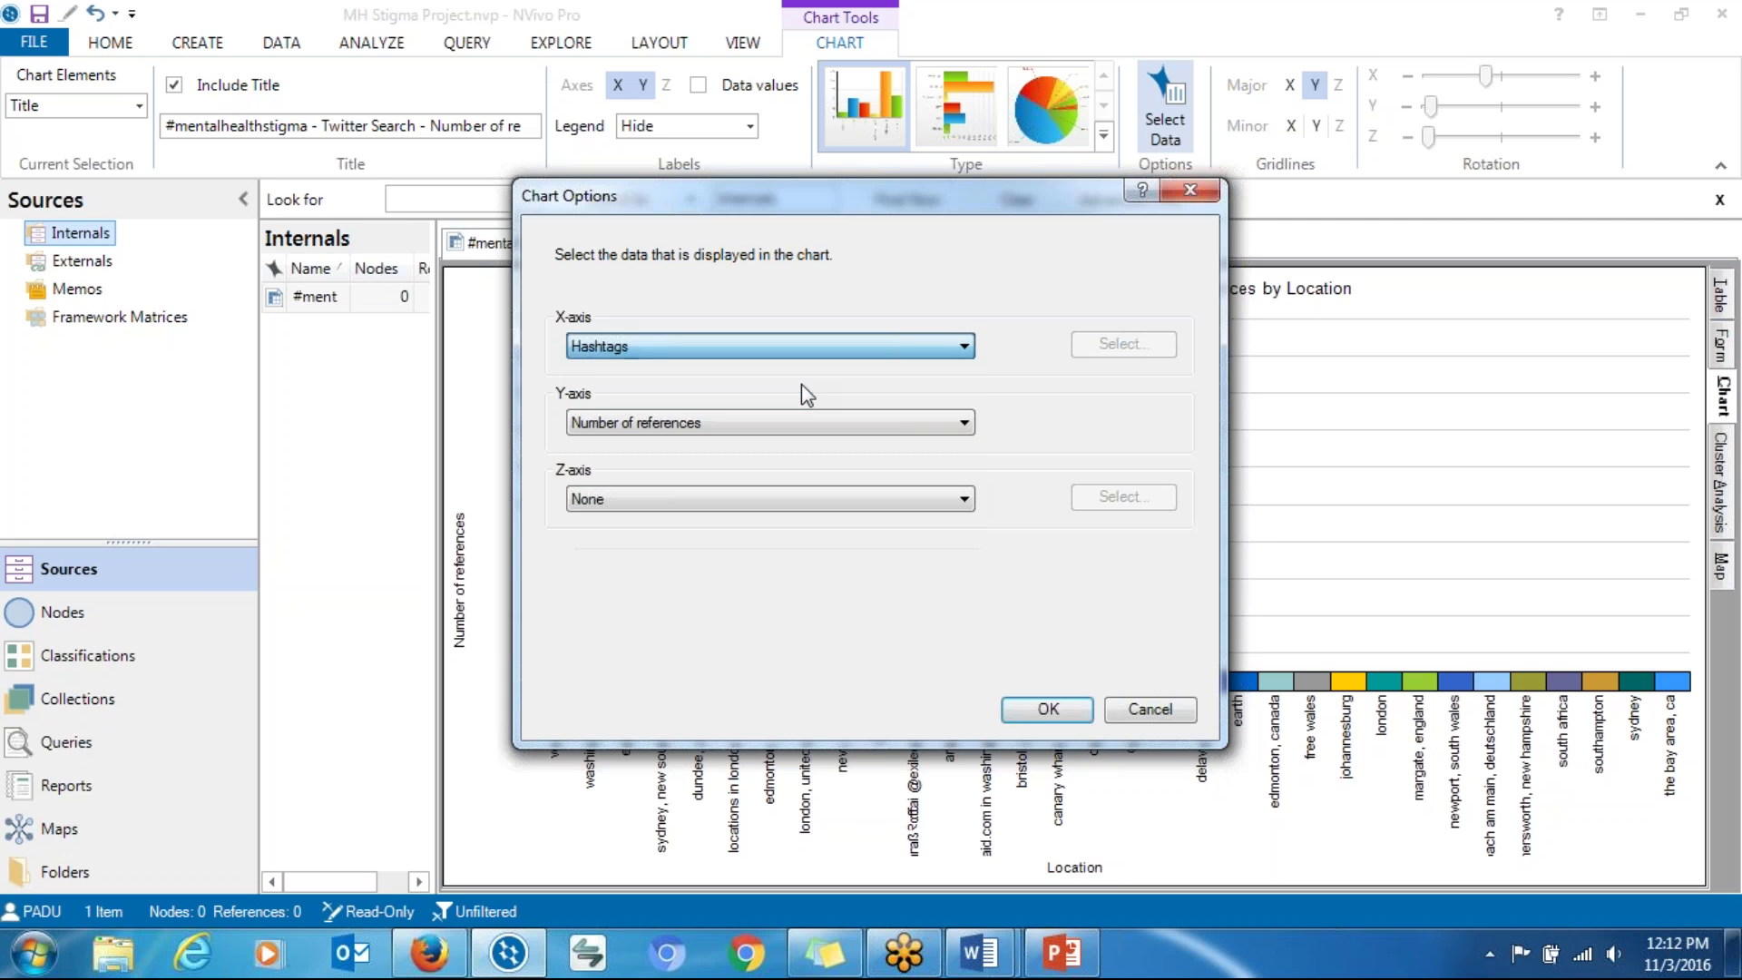
click(1047, 706)
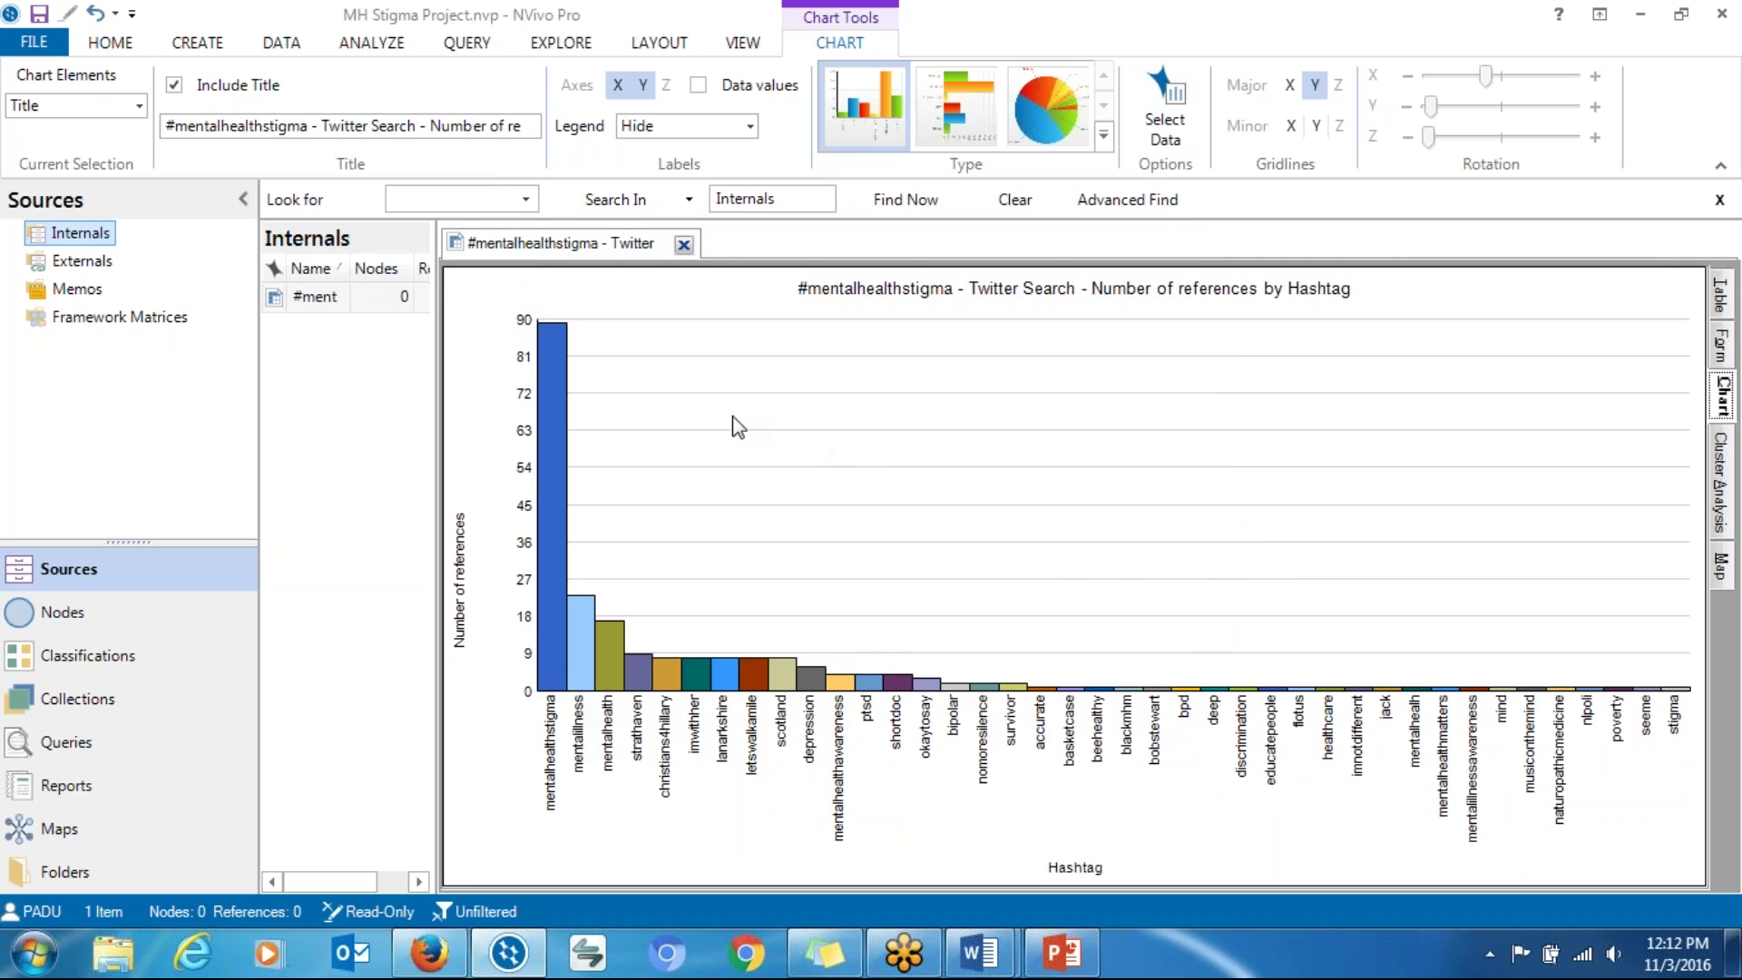
Step: Close and reopen the #mentalhealthstigma dataset, display it as a table, and review its columns through to Location Coordinates
click(683, 245)
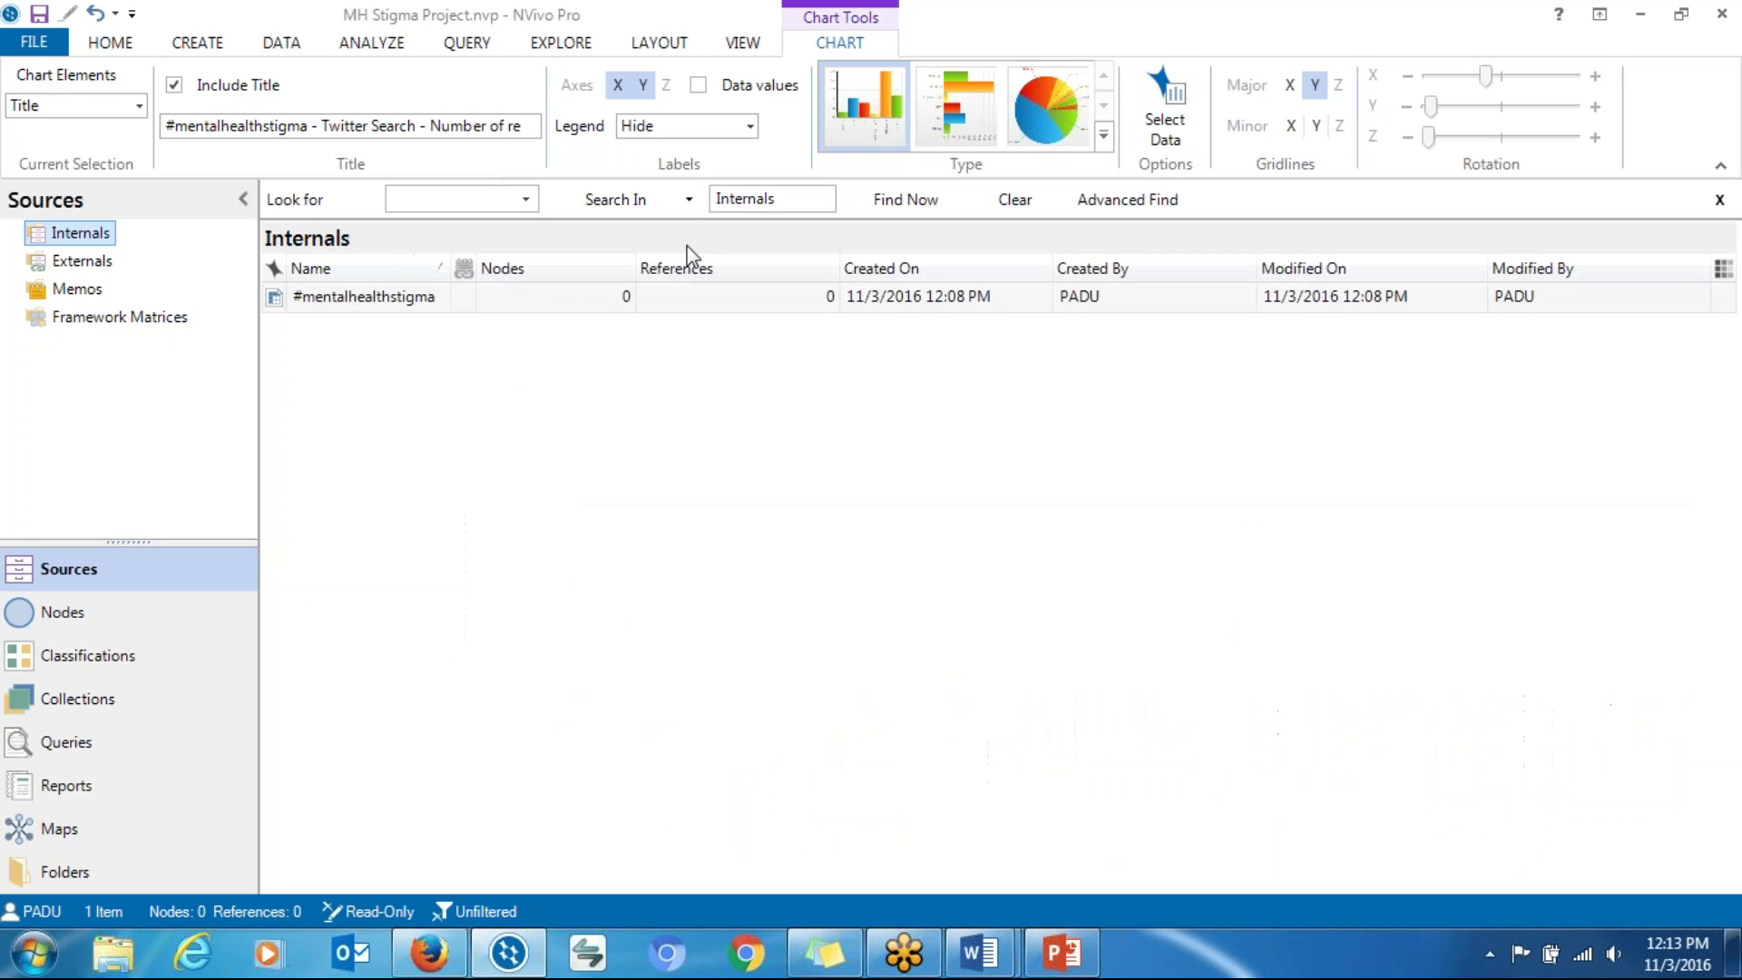
double_click(344, 299)
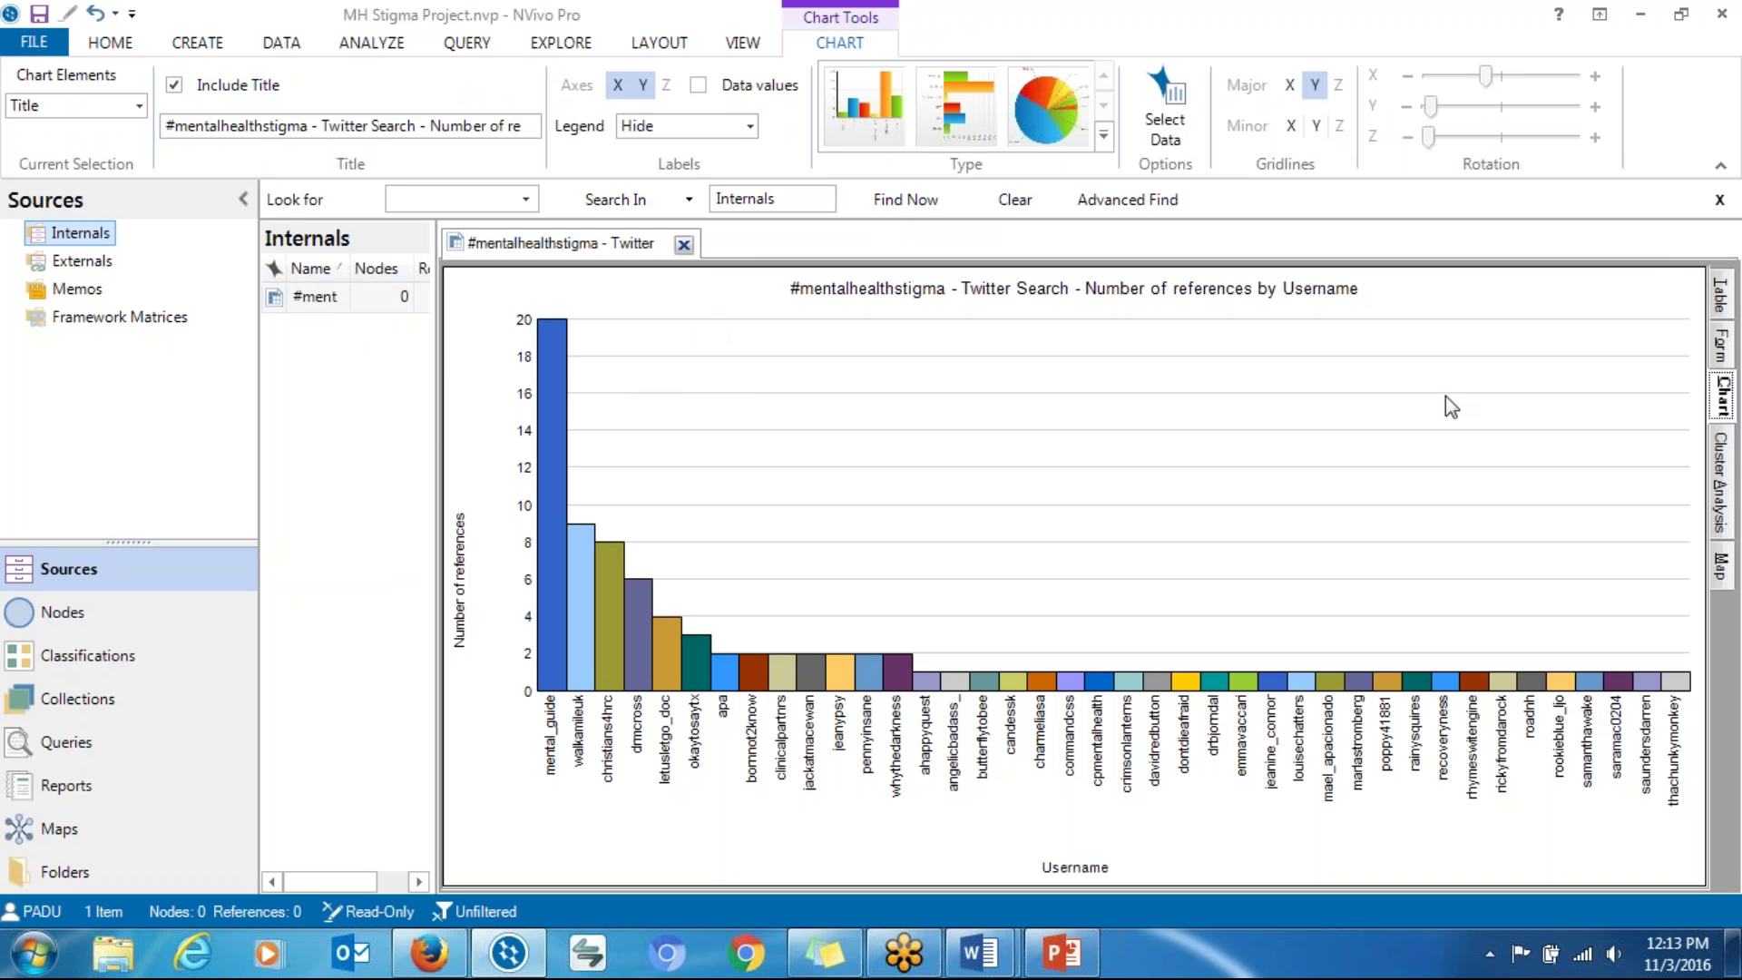
click(1723, 317)
click(1720, 301)
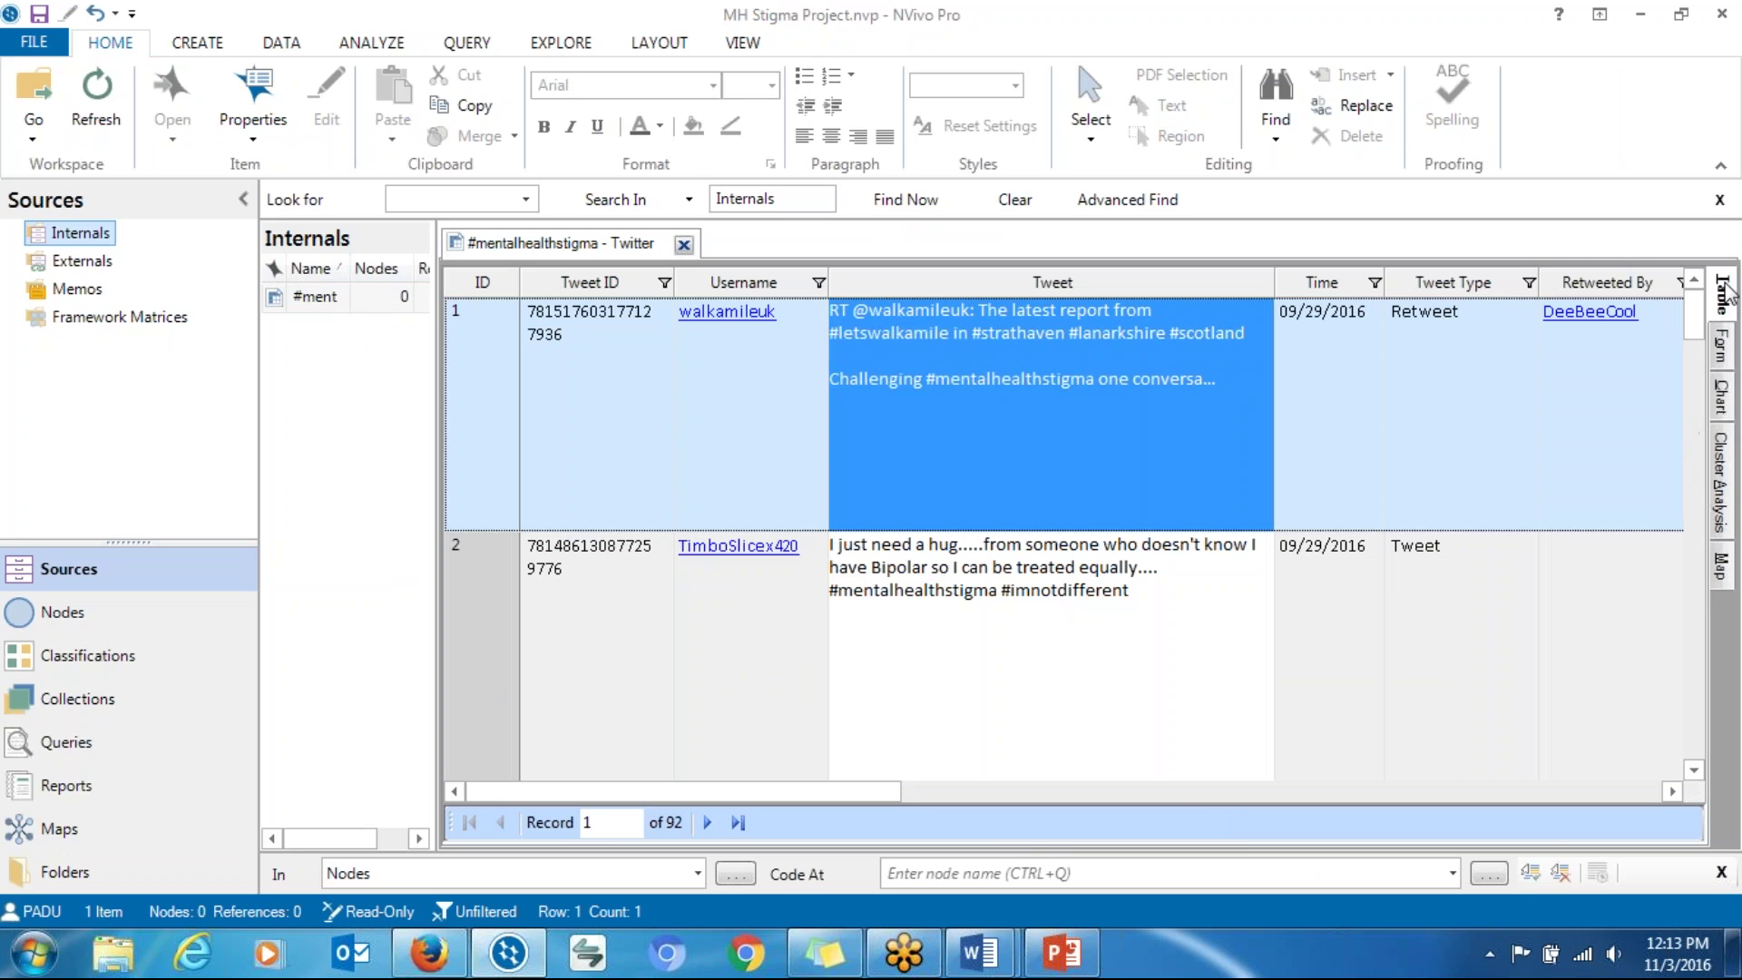
drag(689, 791, 660, 773)
drag(732, 799, 799, 800)
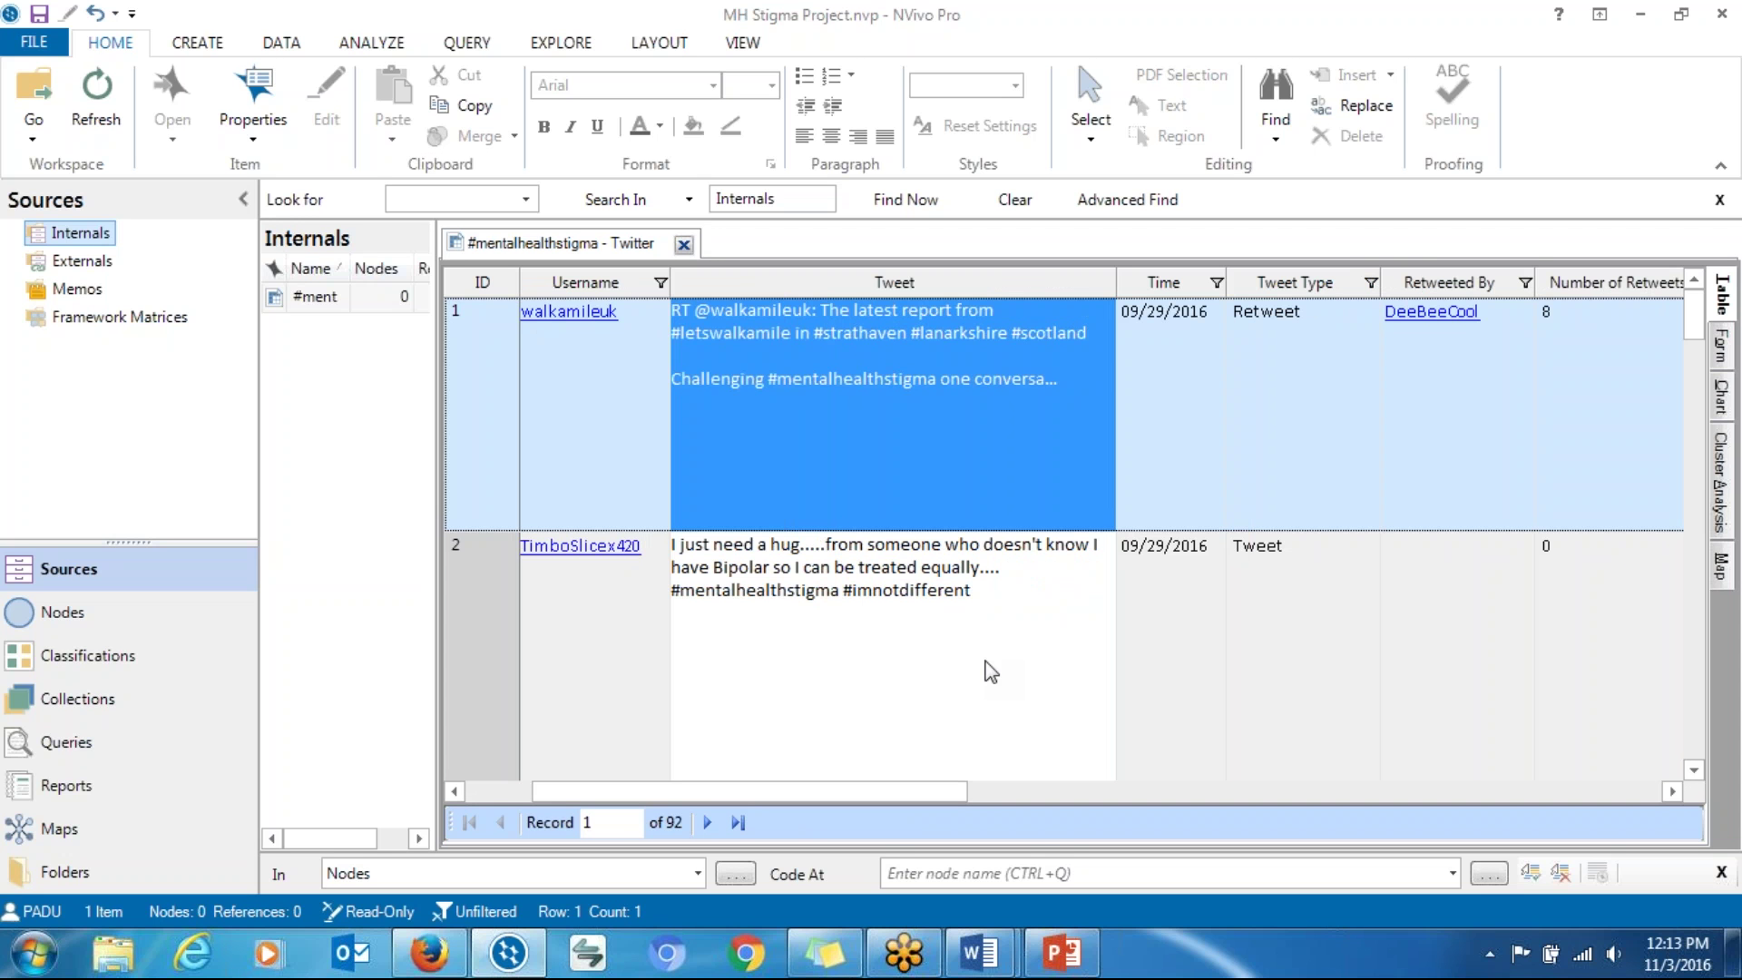
drag(916, 792, 1619, 758)
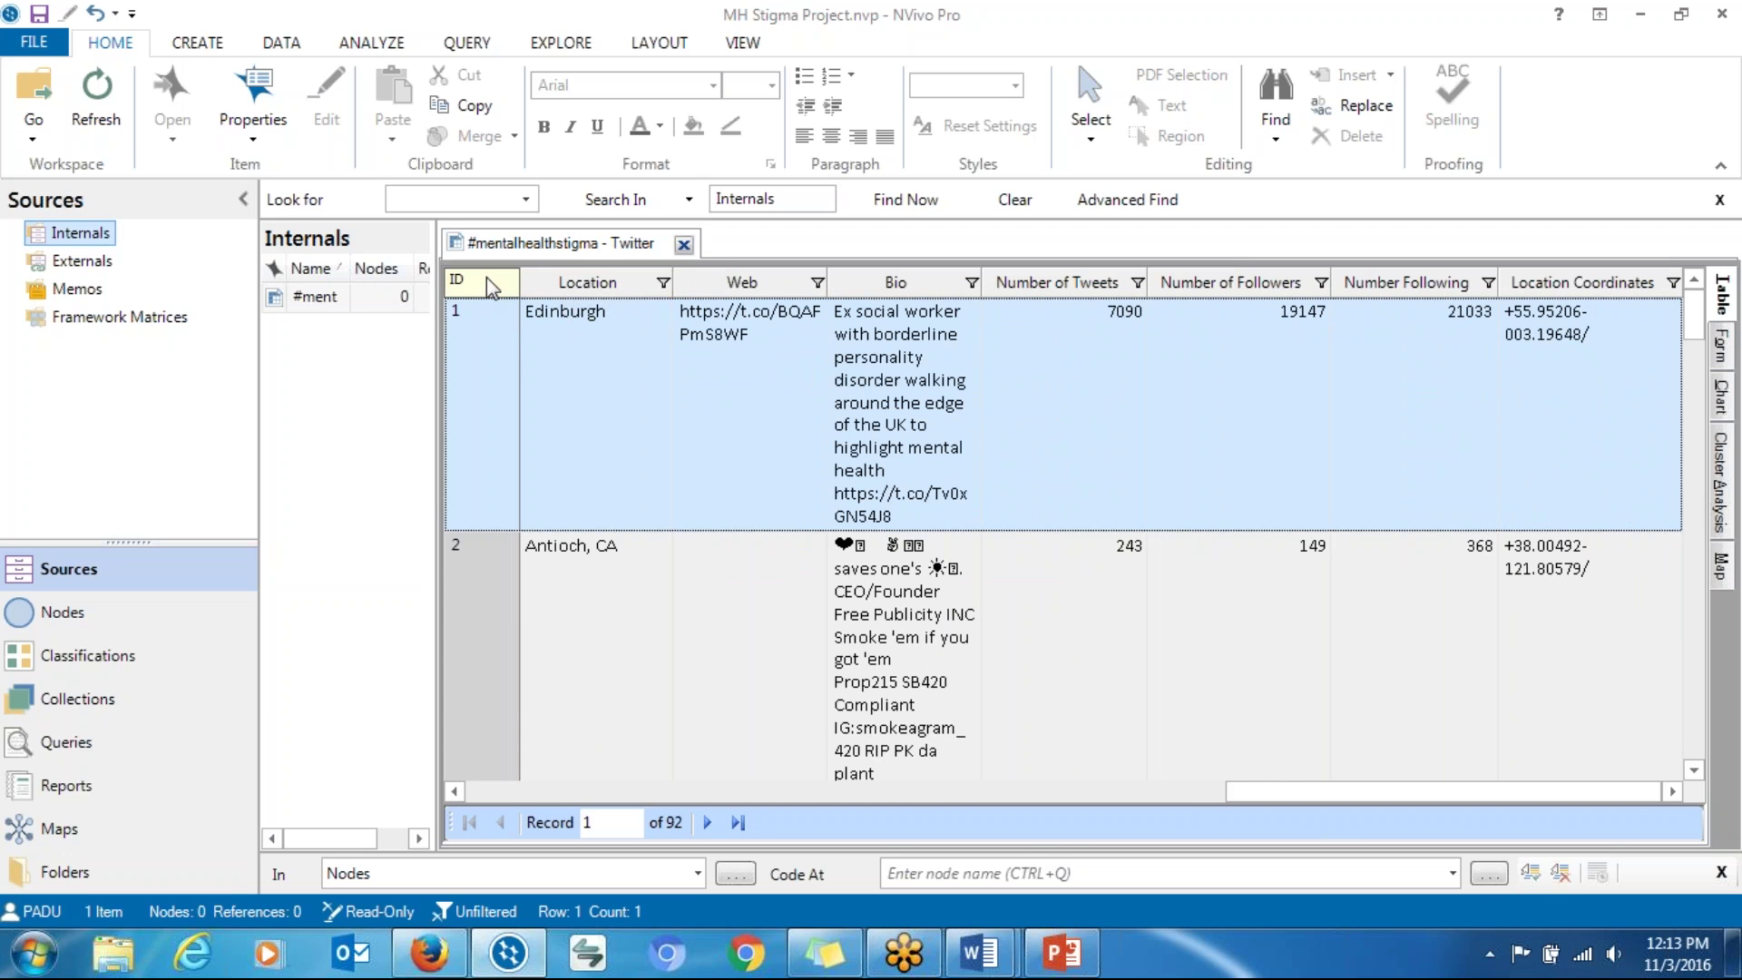
Step: View the Export Dataset options, dismiss them without exporting, and return to the table's first columns
right_click(486, 330)
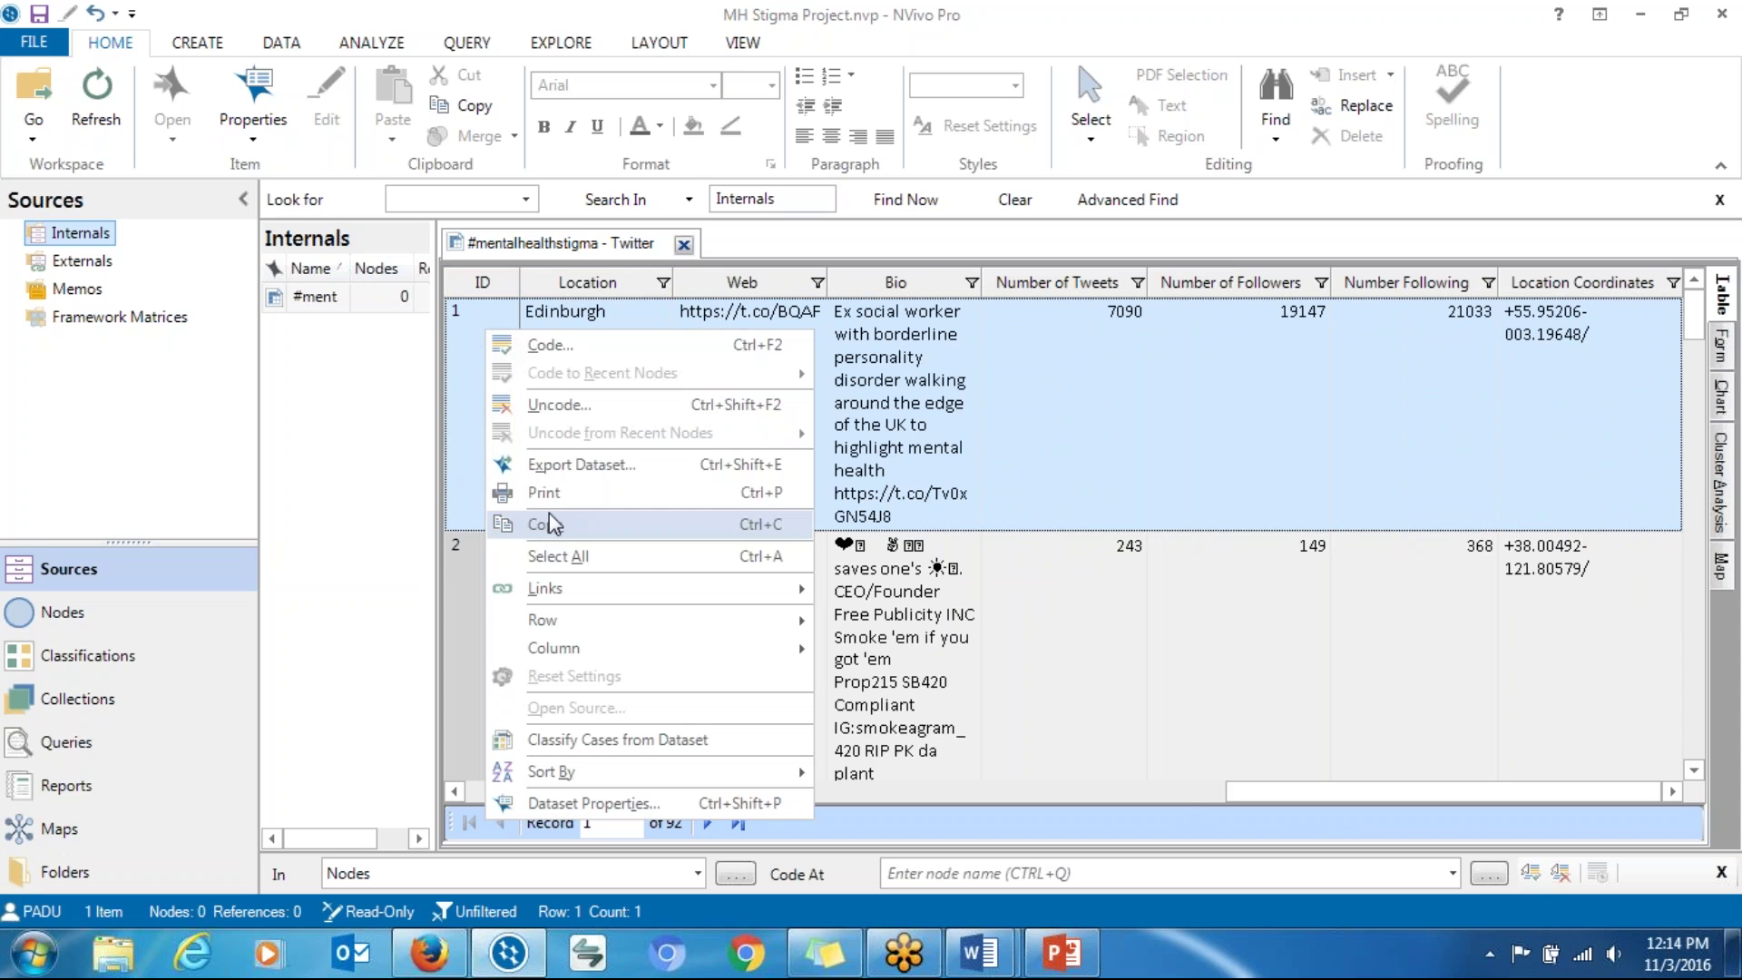
click(556, 467)
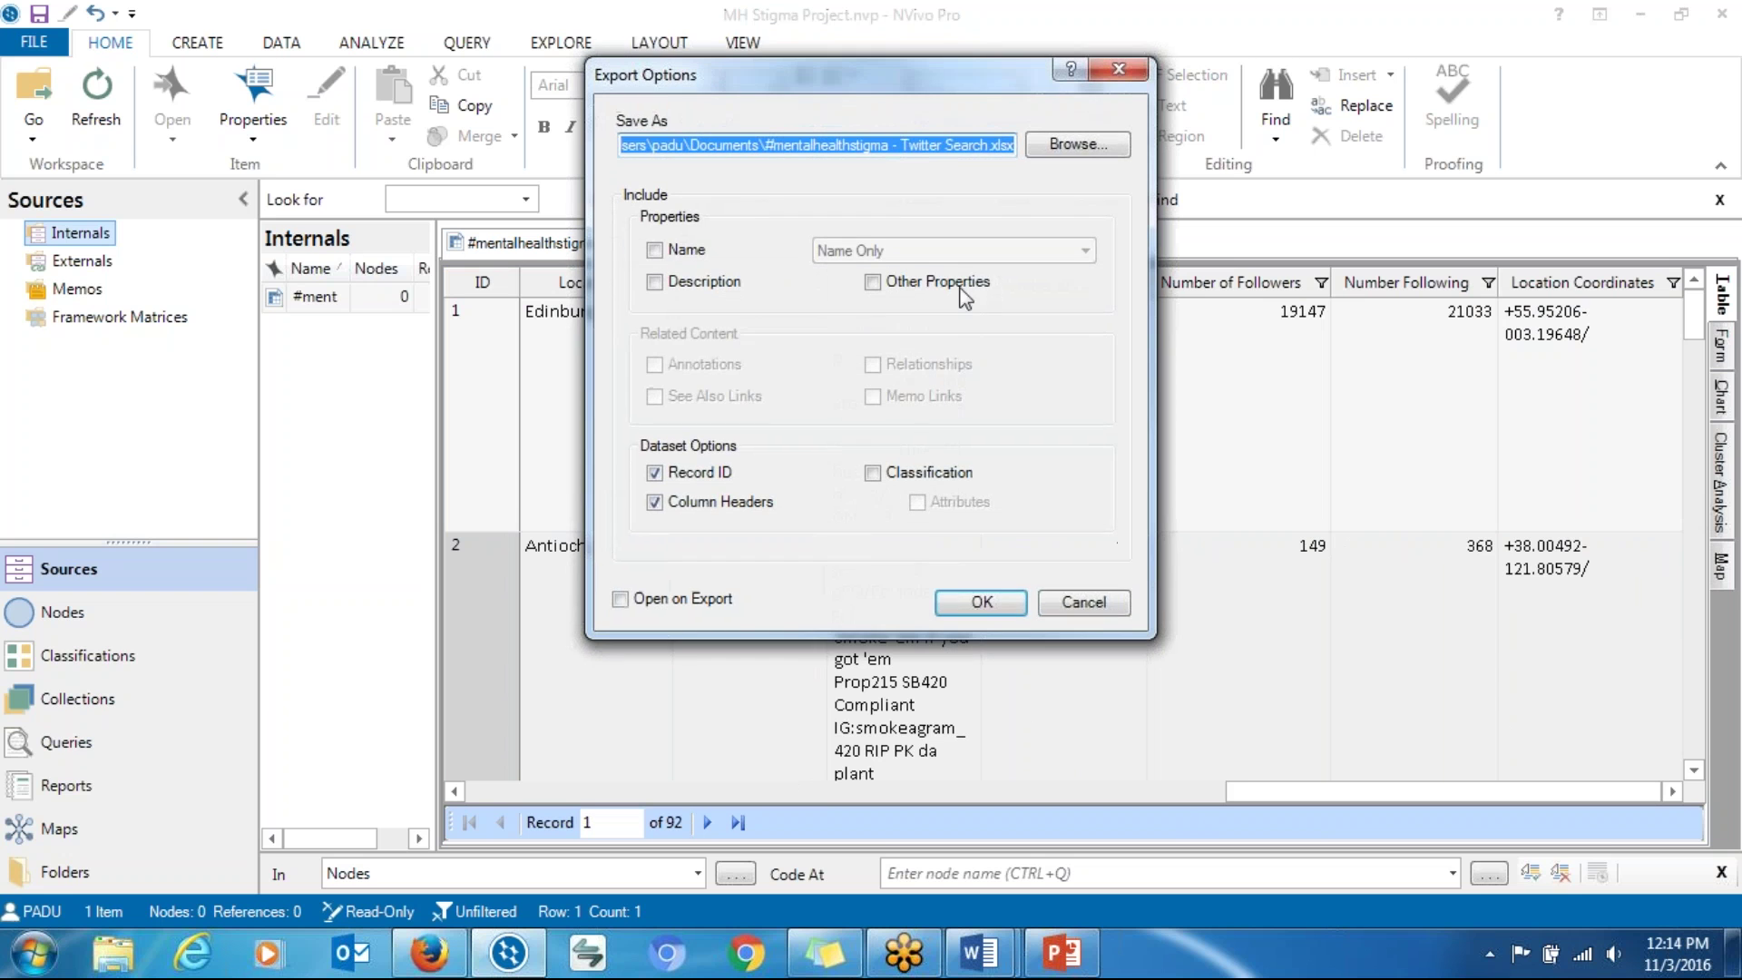
click(1119, 72)
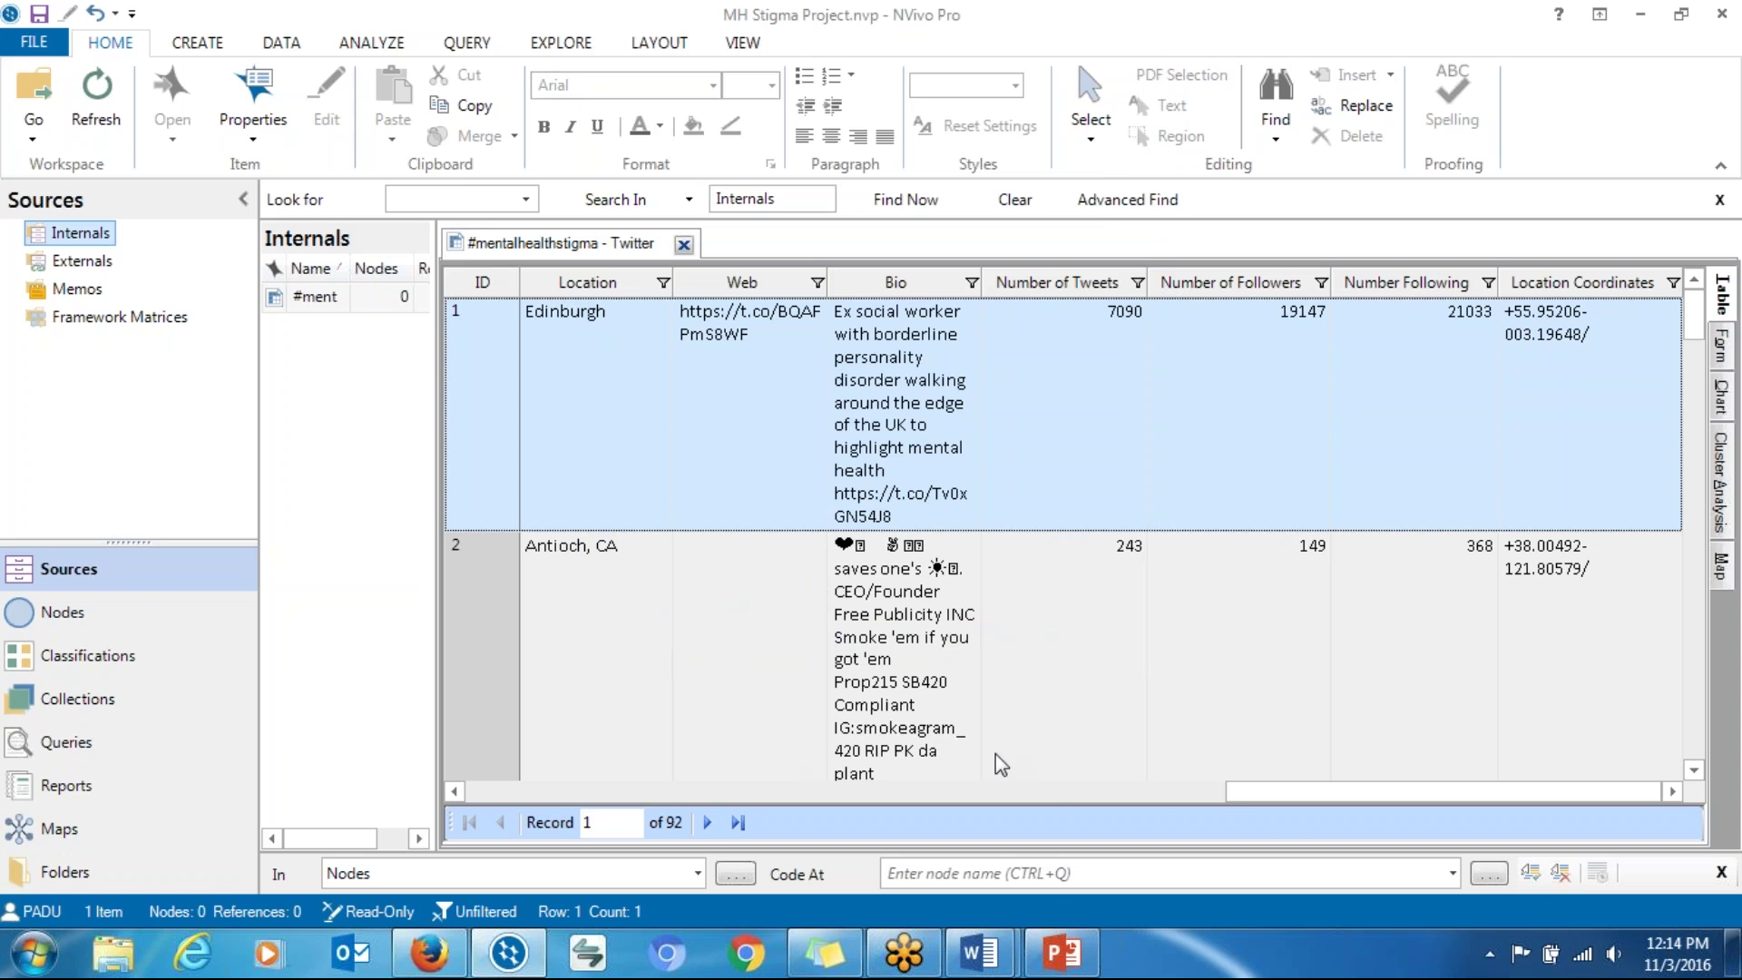
drag(1252, 795, 921, 788)
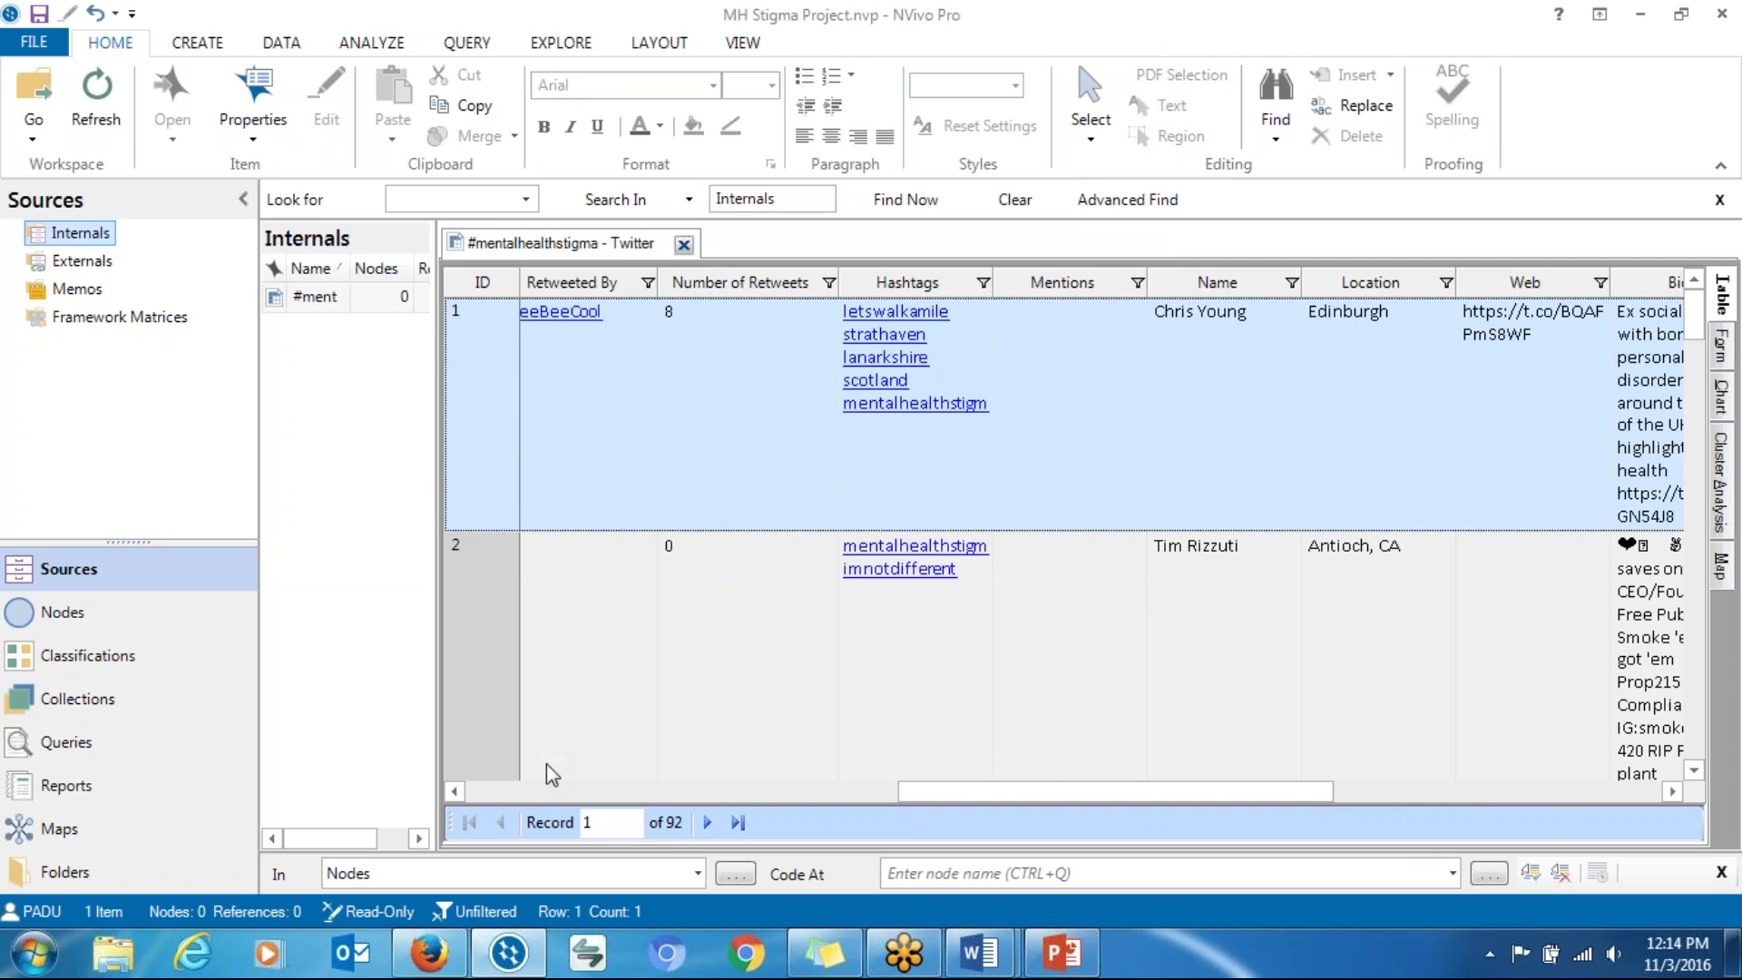
click(503, 792)
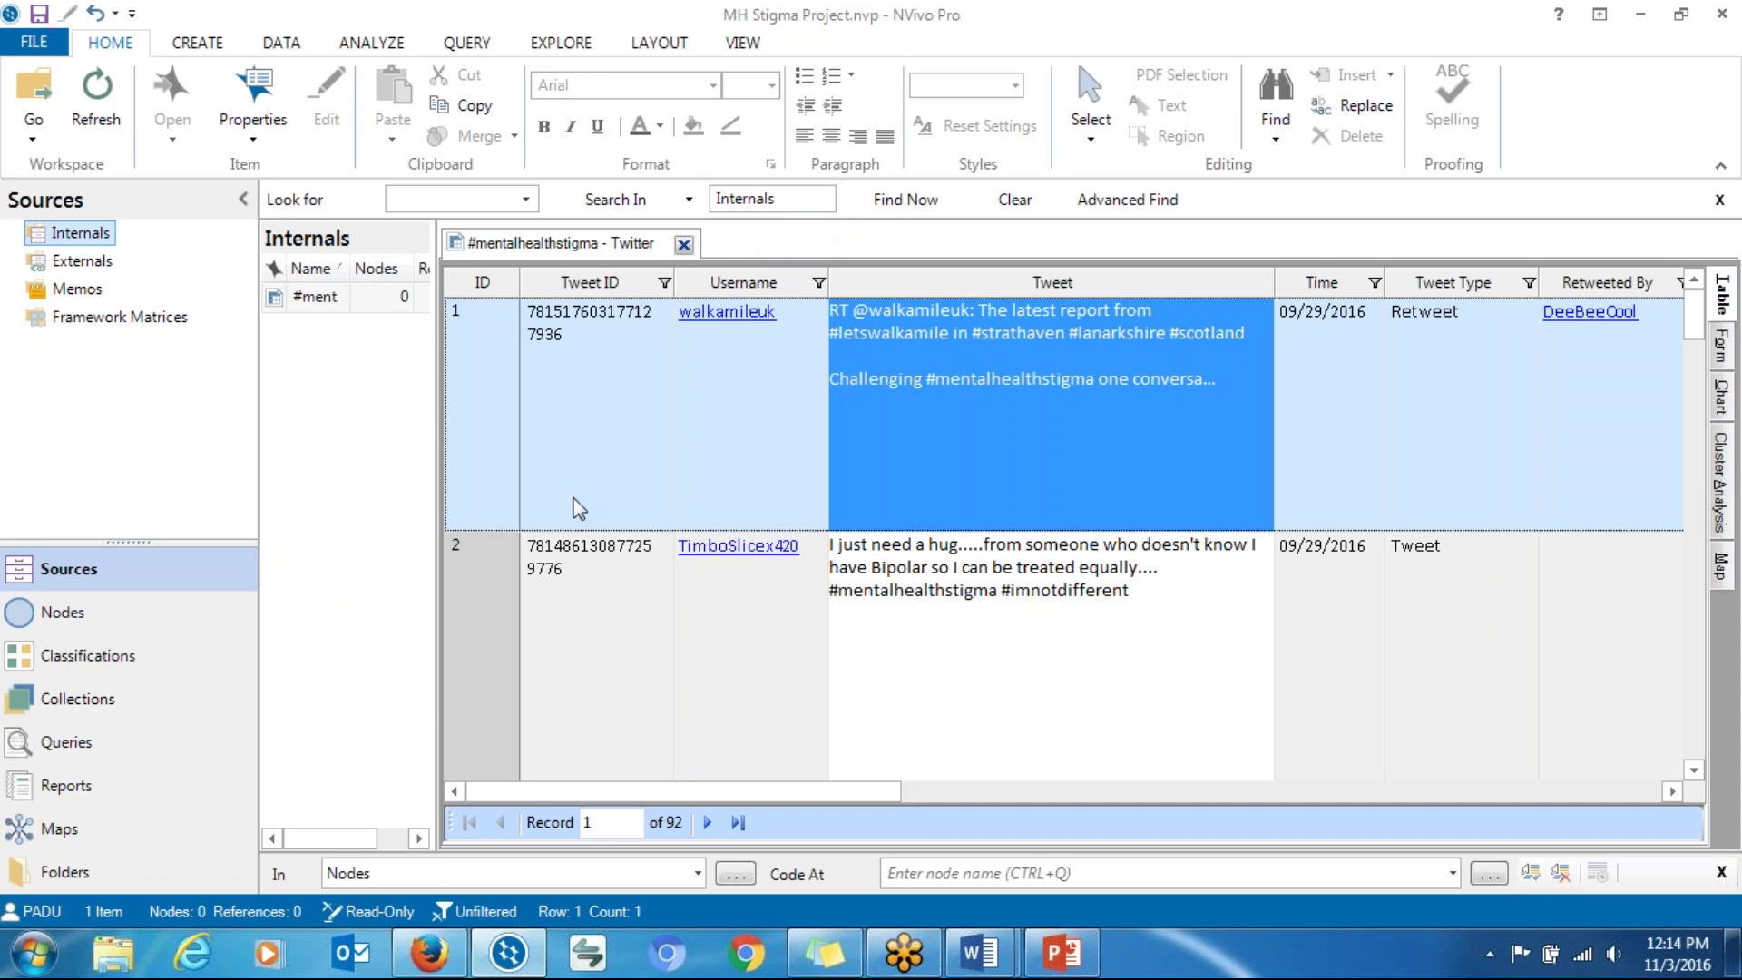
Step: Open the #mentalhealthstigma_Cleaned workbook from Removable Disk (D:) in Excel
click(112, 953)
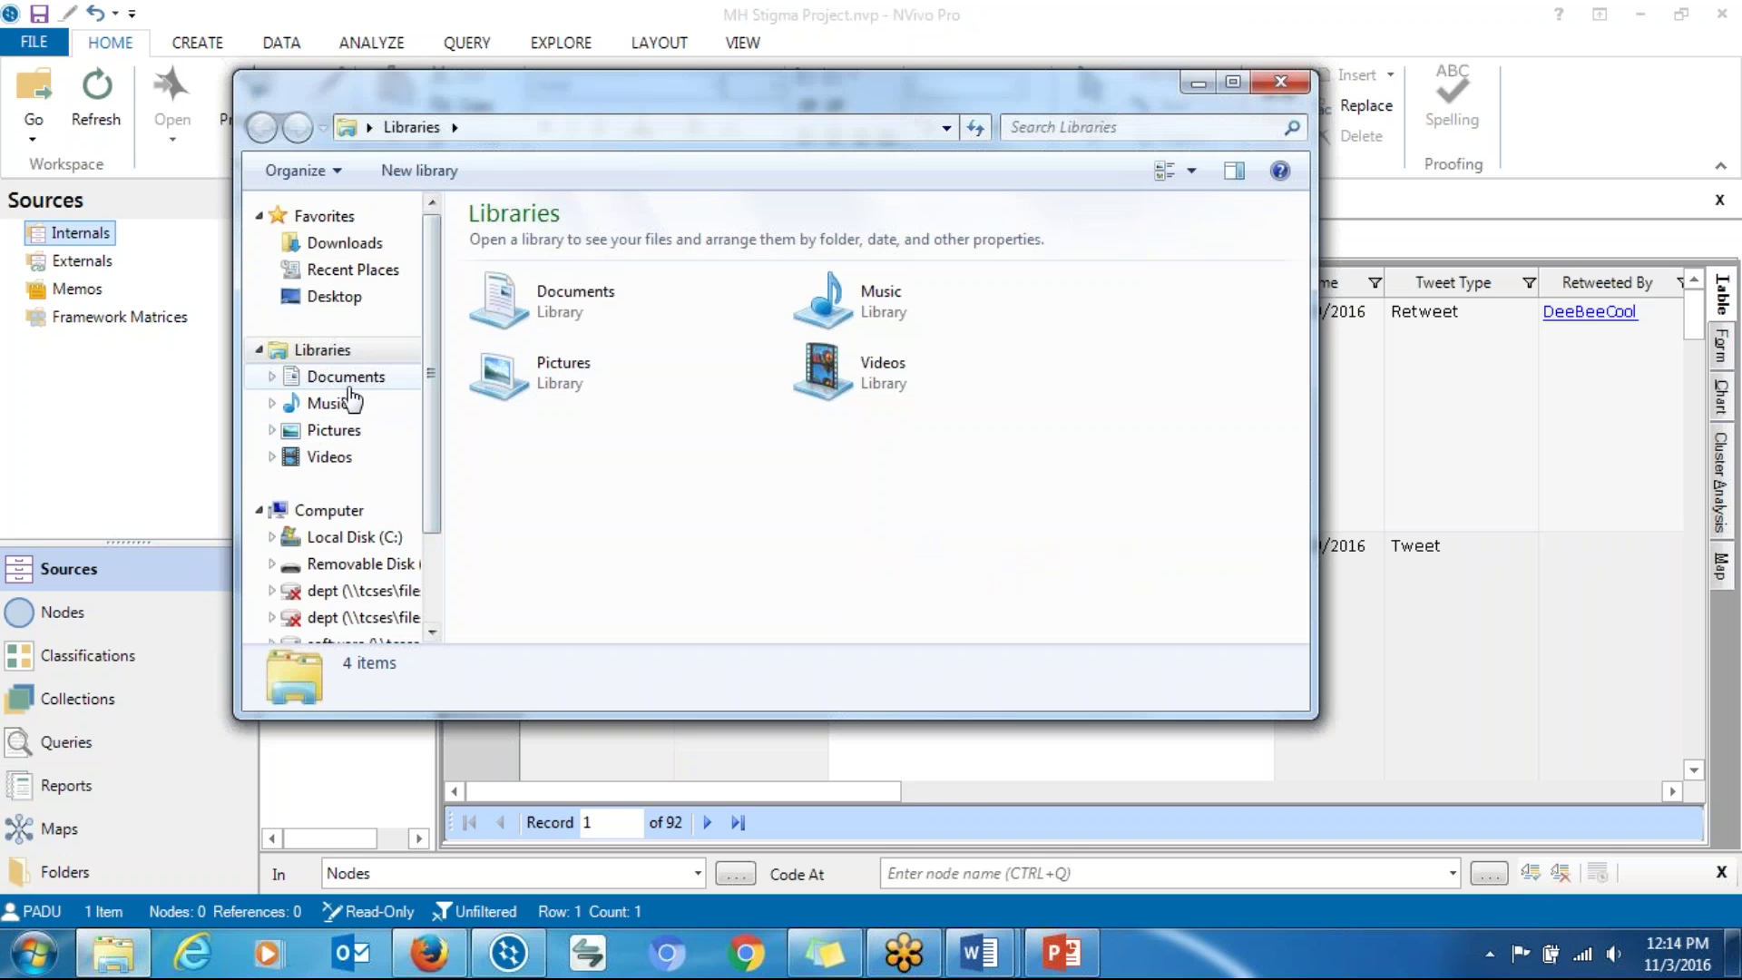
click(358, 564)
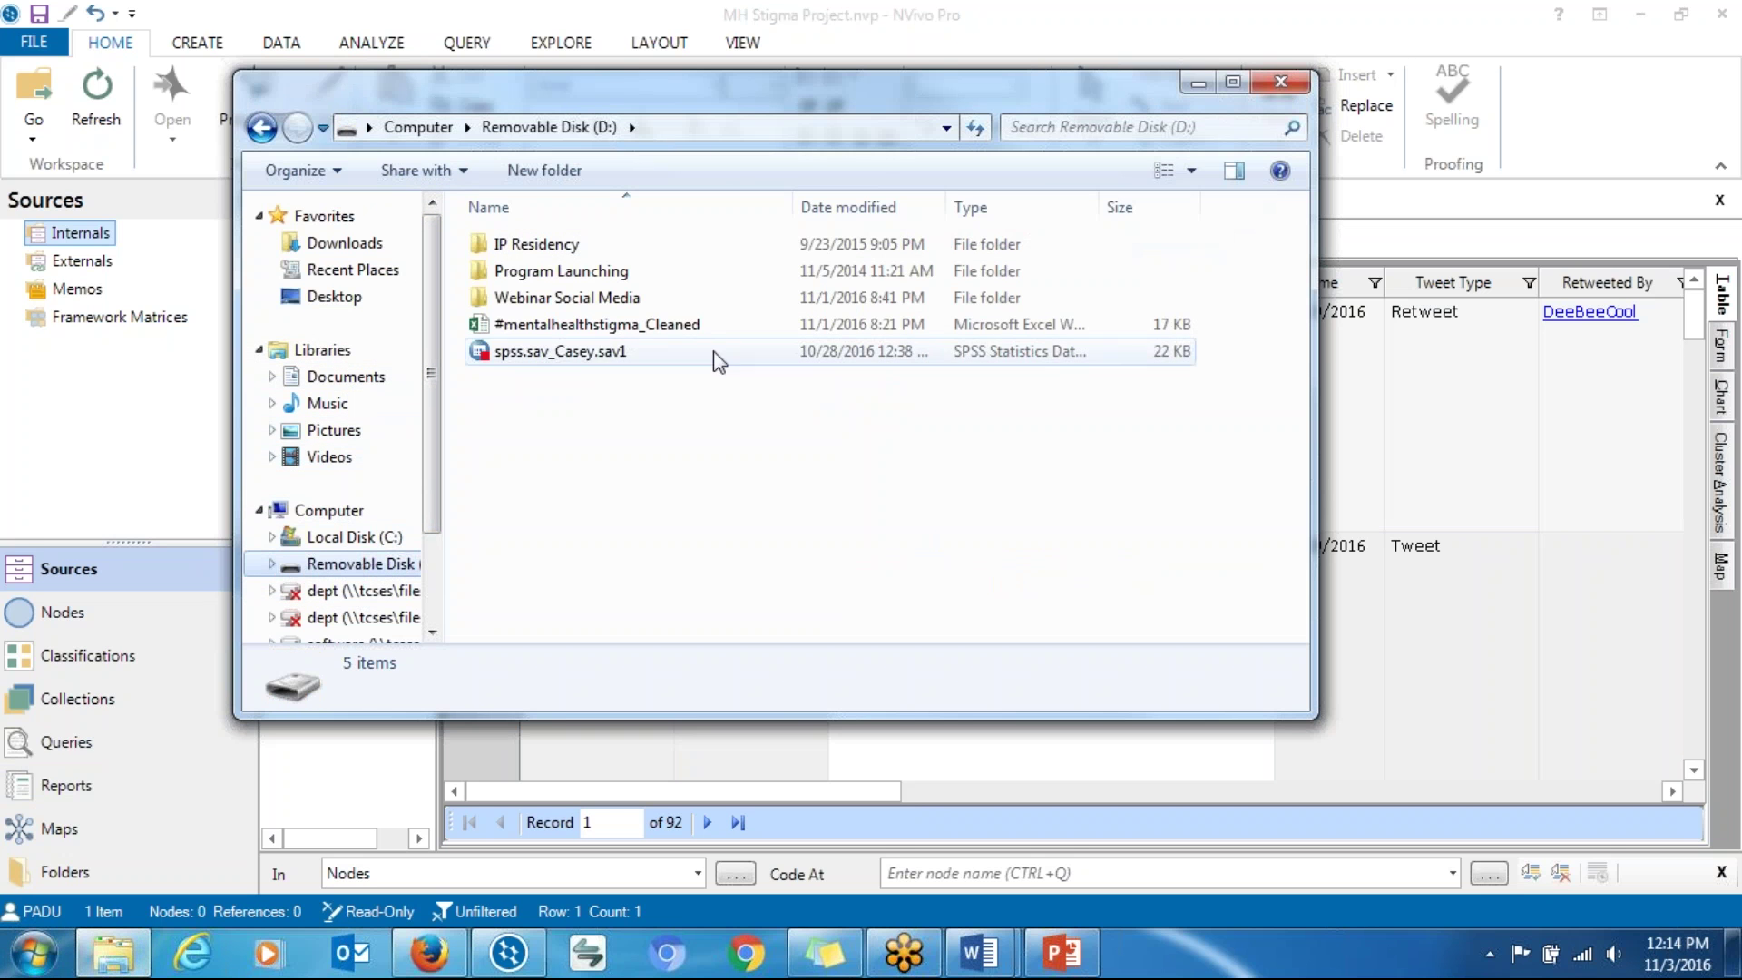
click(596, 327)
double_click(597, 327)
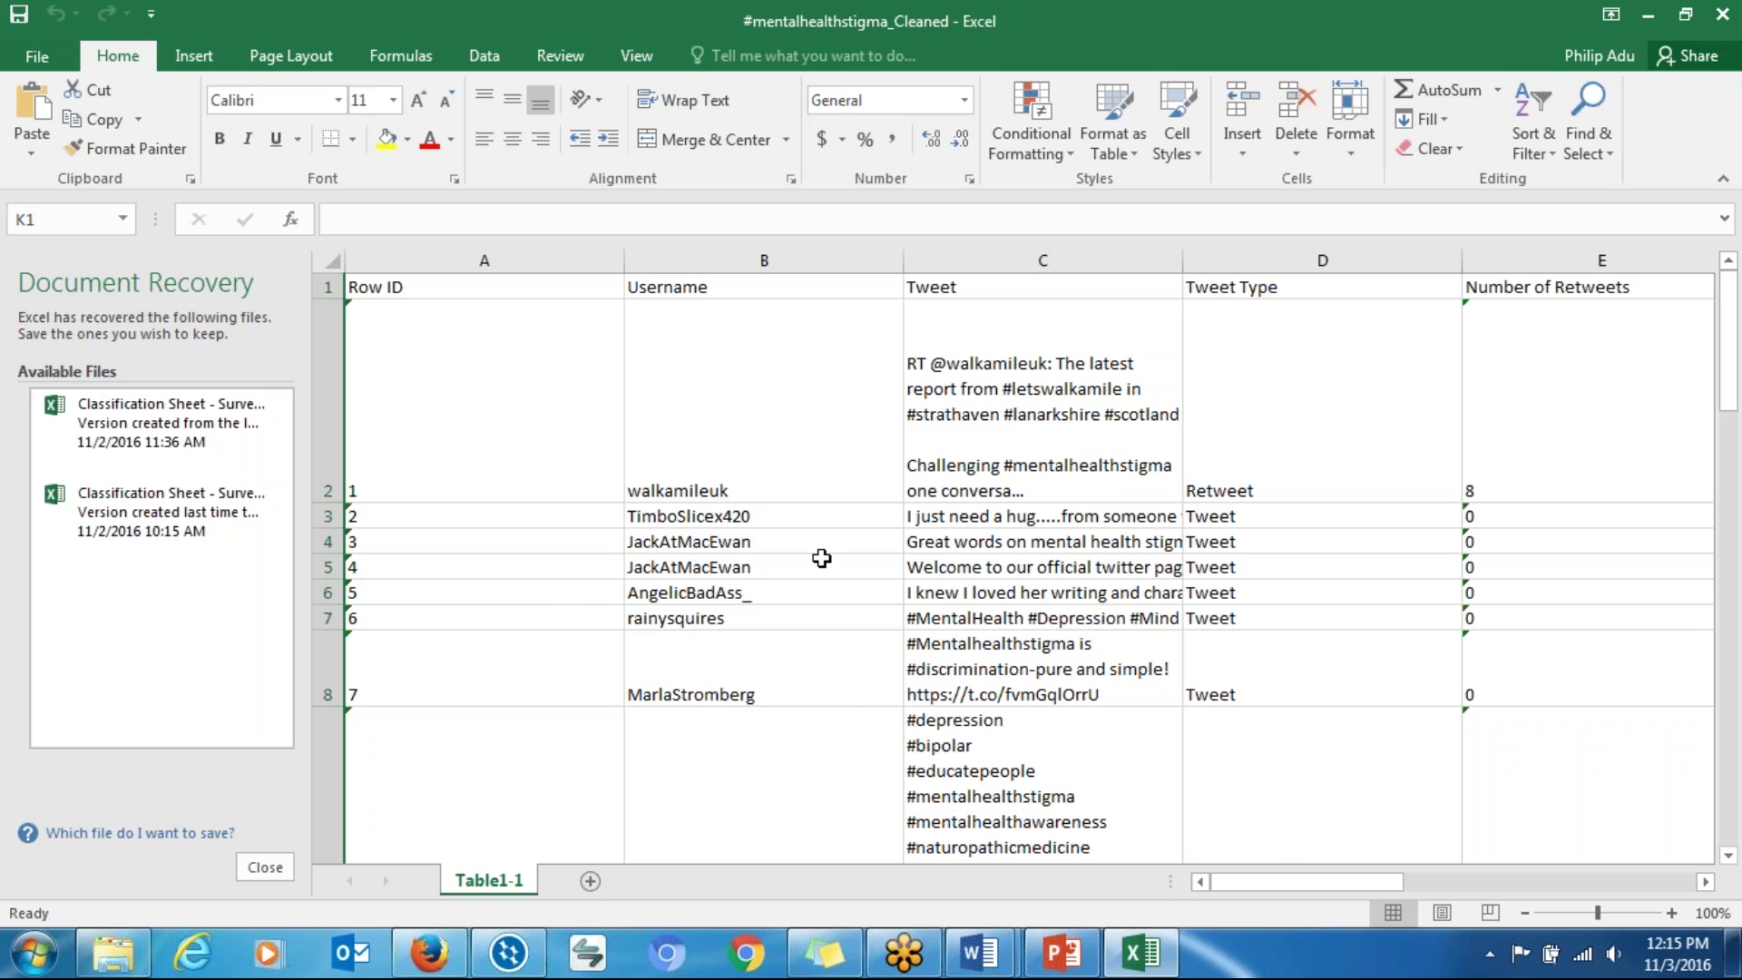
Step: Examine the cleaned workbook's columns from Row ID to Number Following, including hashtags and followers, and its lower tweet records
drag(1245, 884, 1268, 873)
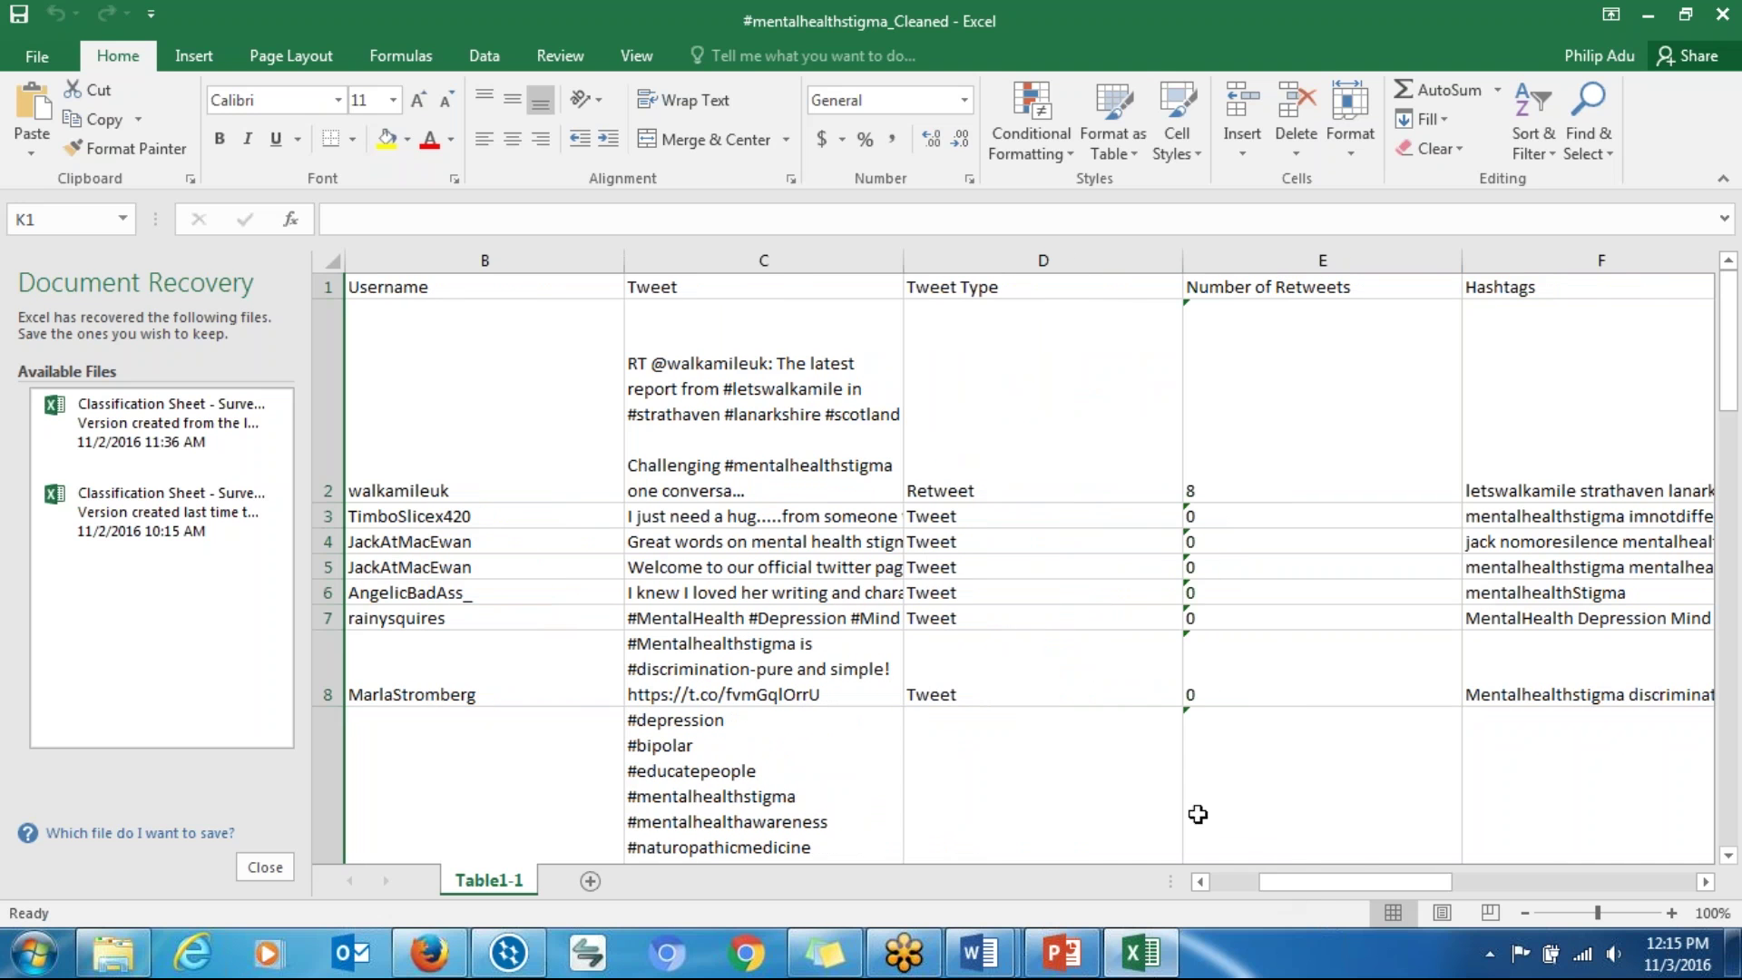
drag(1314, 885, 1365, 880)
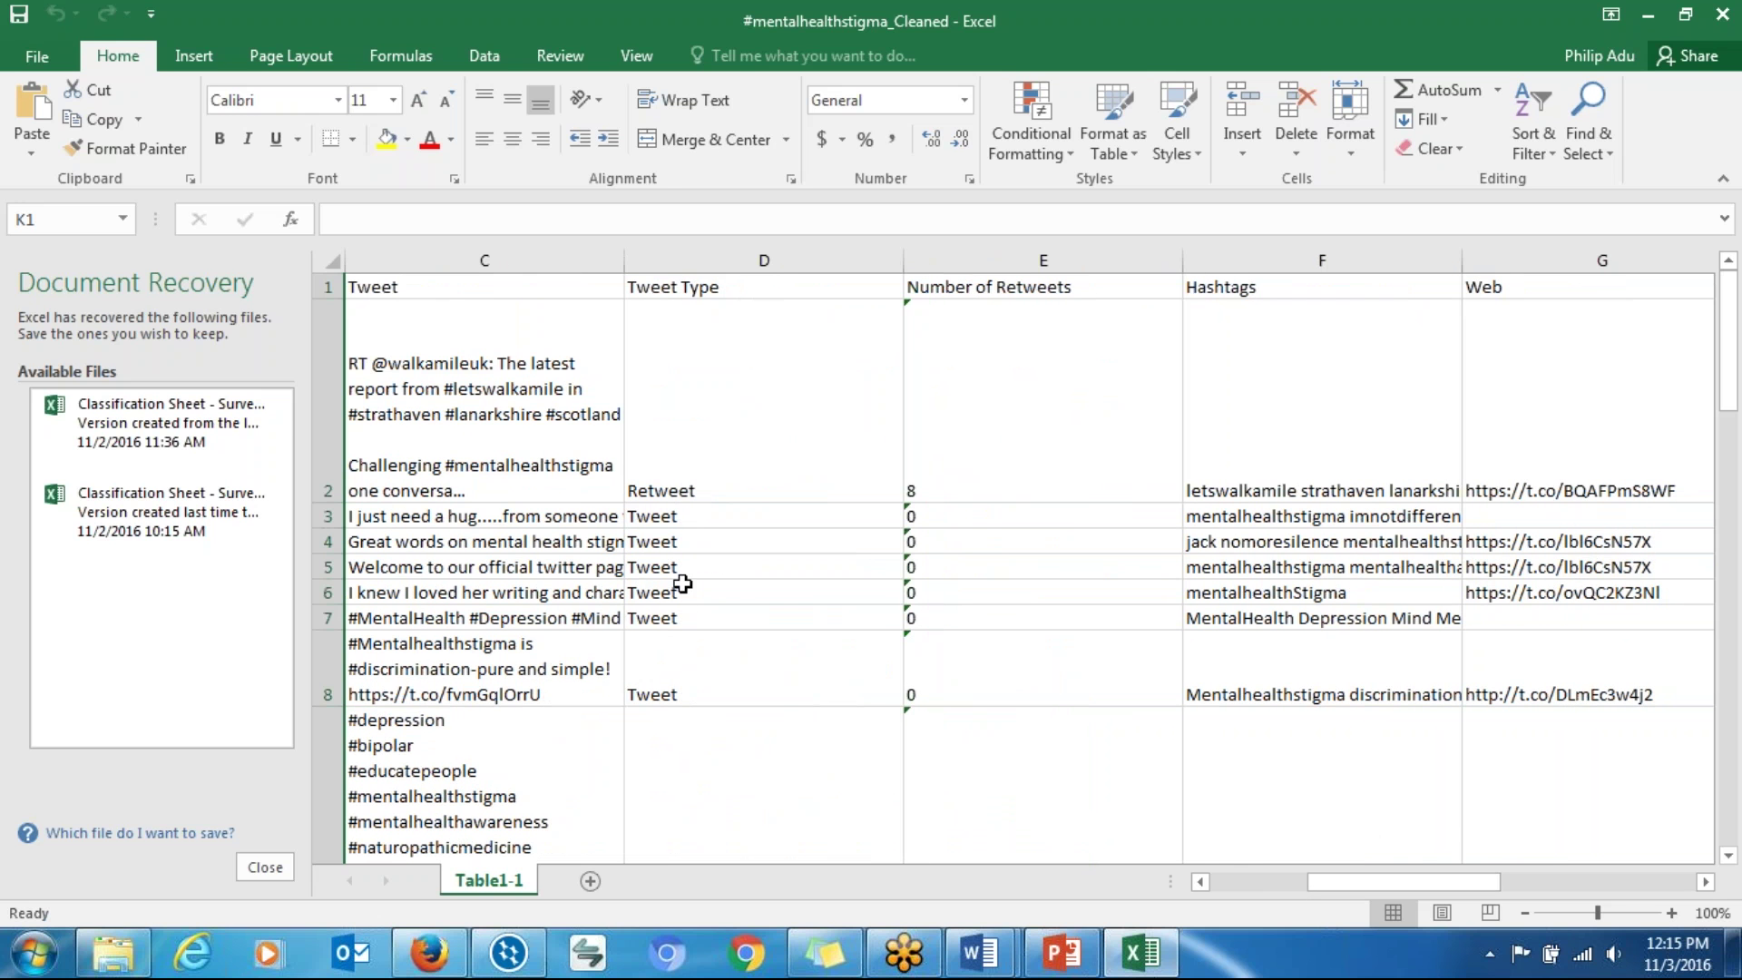
click(984, 299)
click(1299, 289)
drag(1397, 881, 1455, 887)
scroll(1091, 479, right, 1)
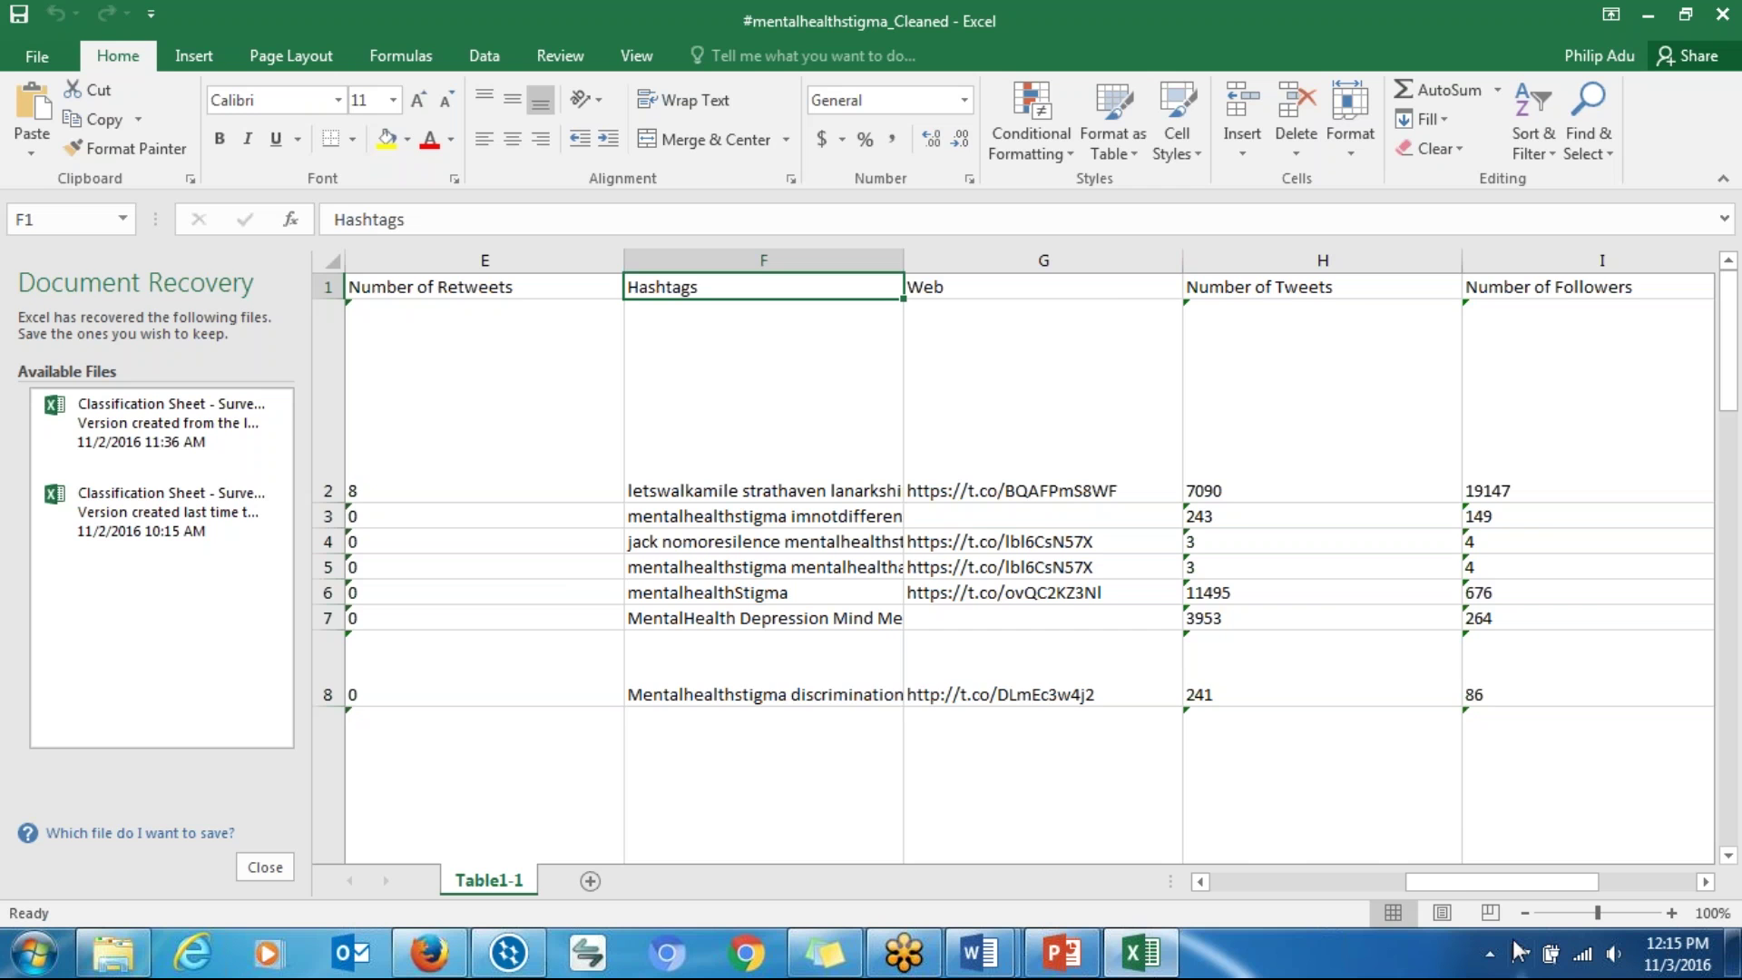
drag(1455, 878, 1540, 855)
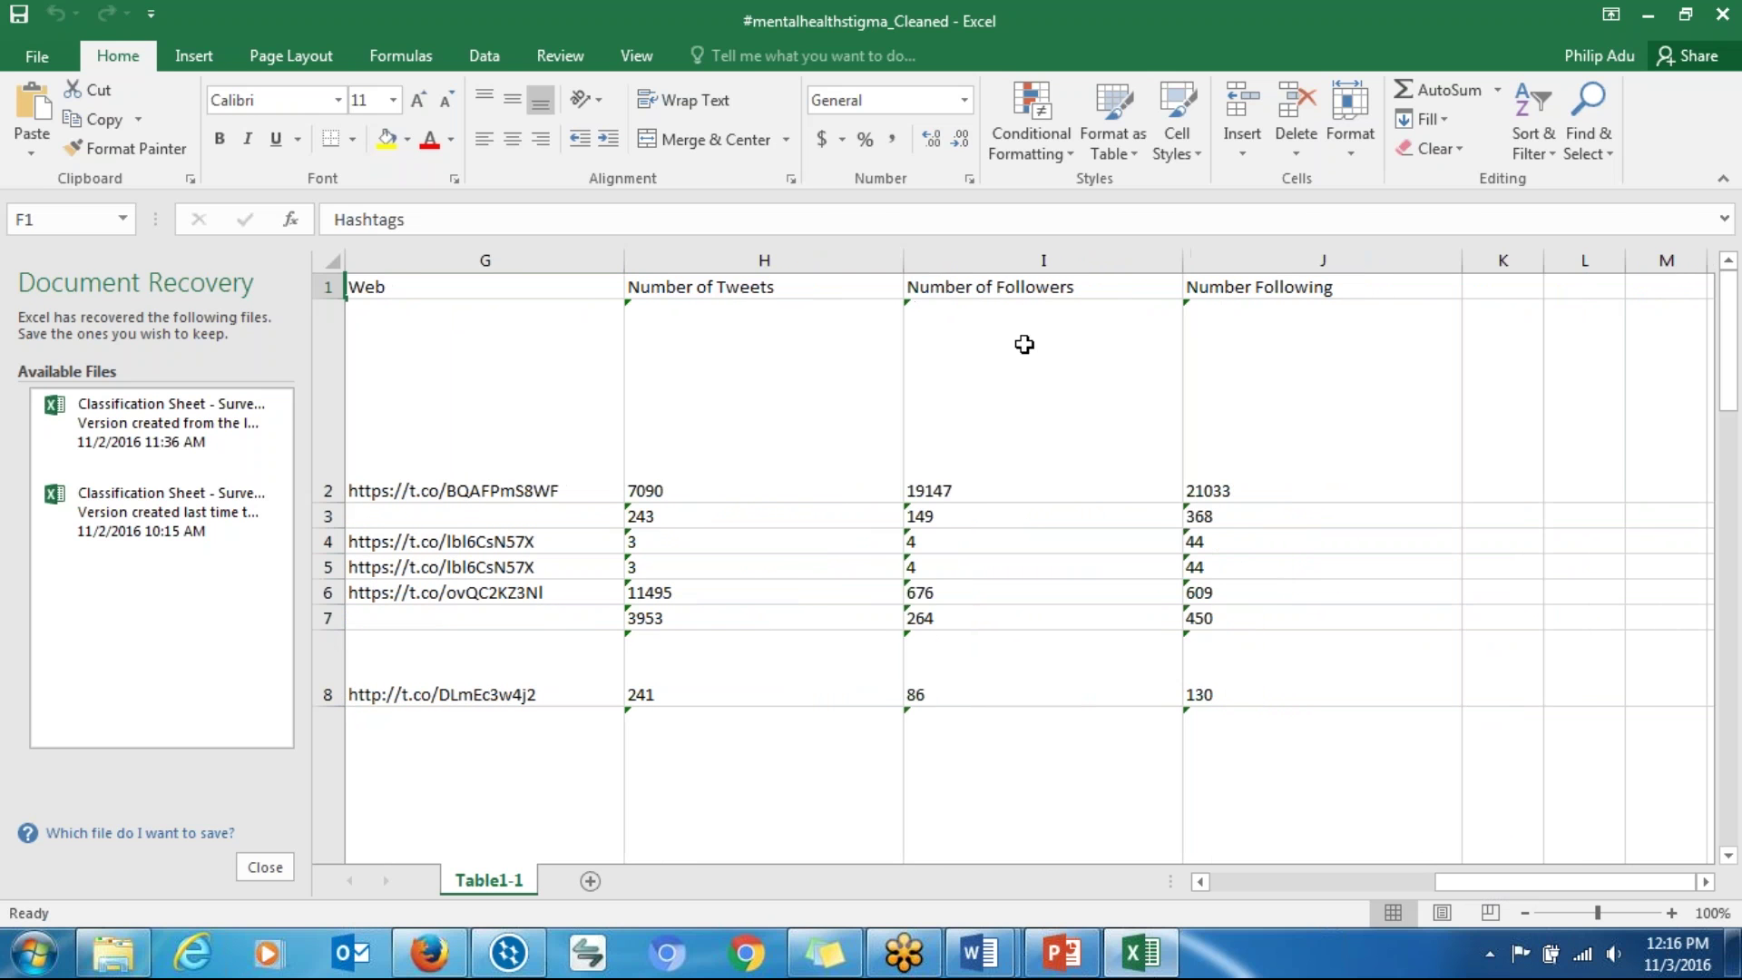
click(1005, 289)
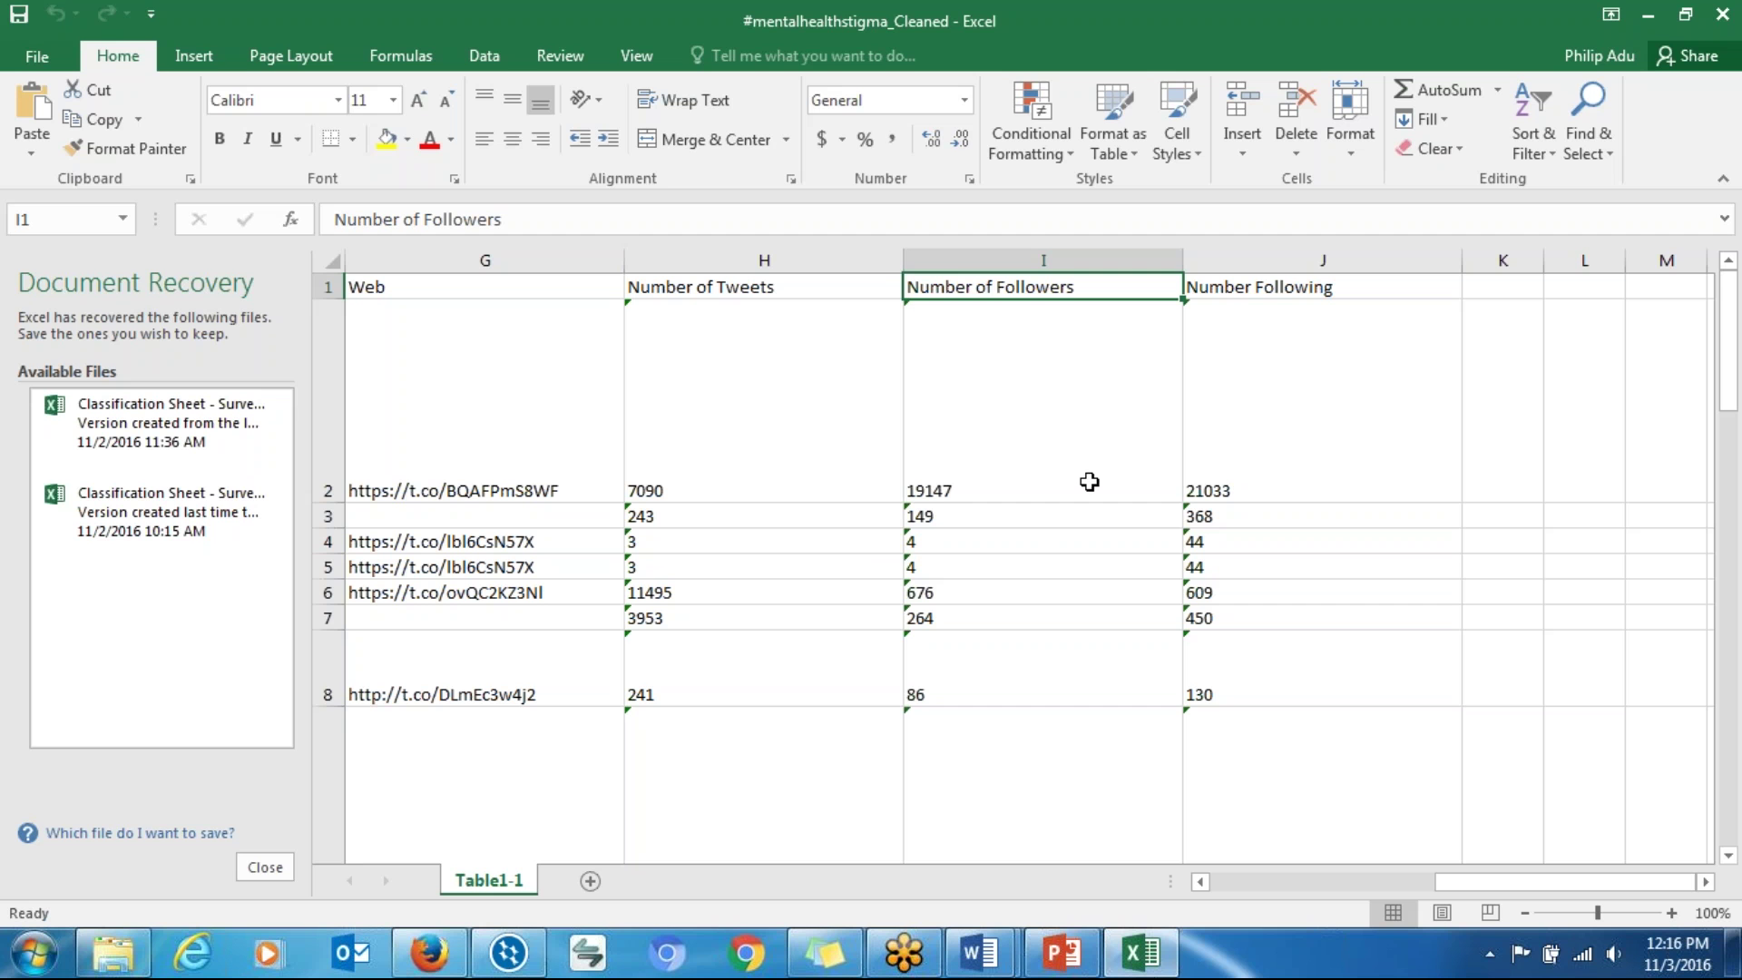
click(921, 568)
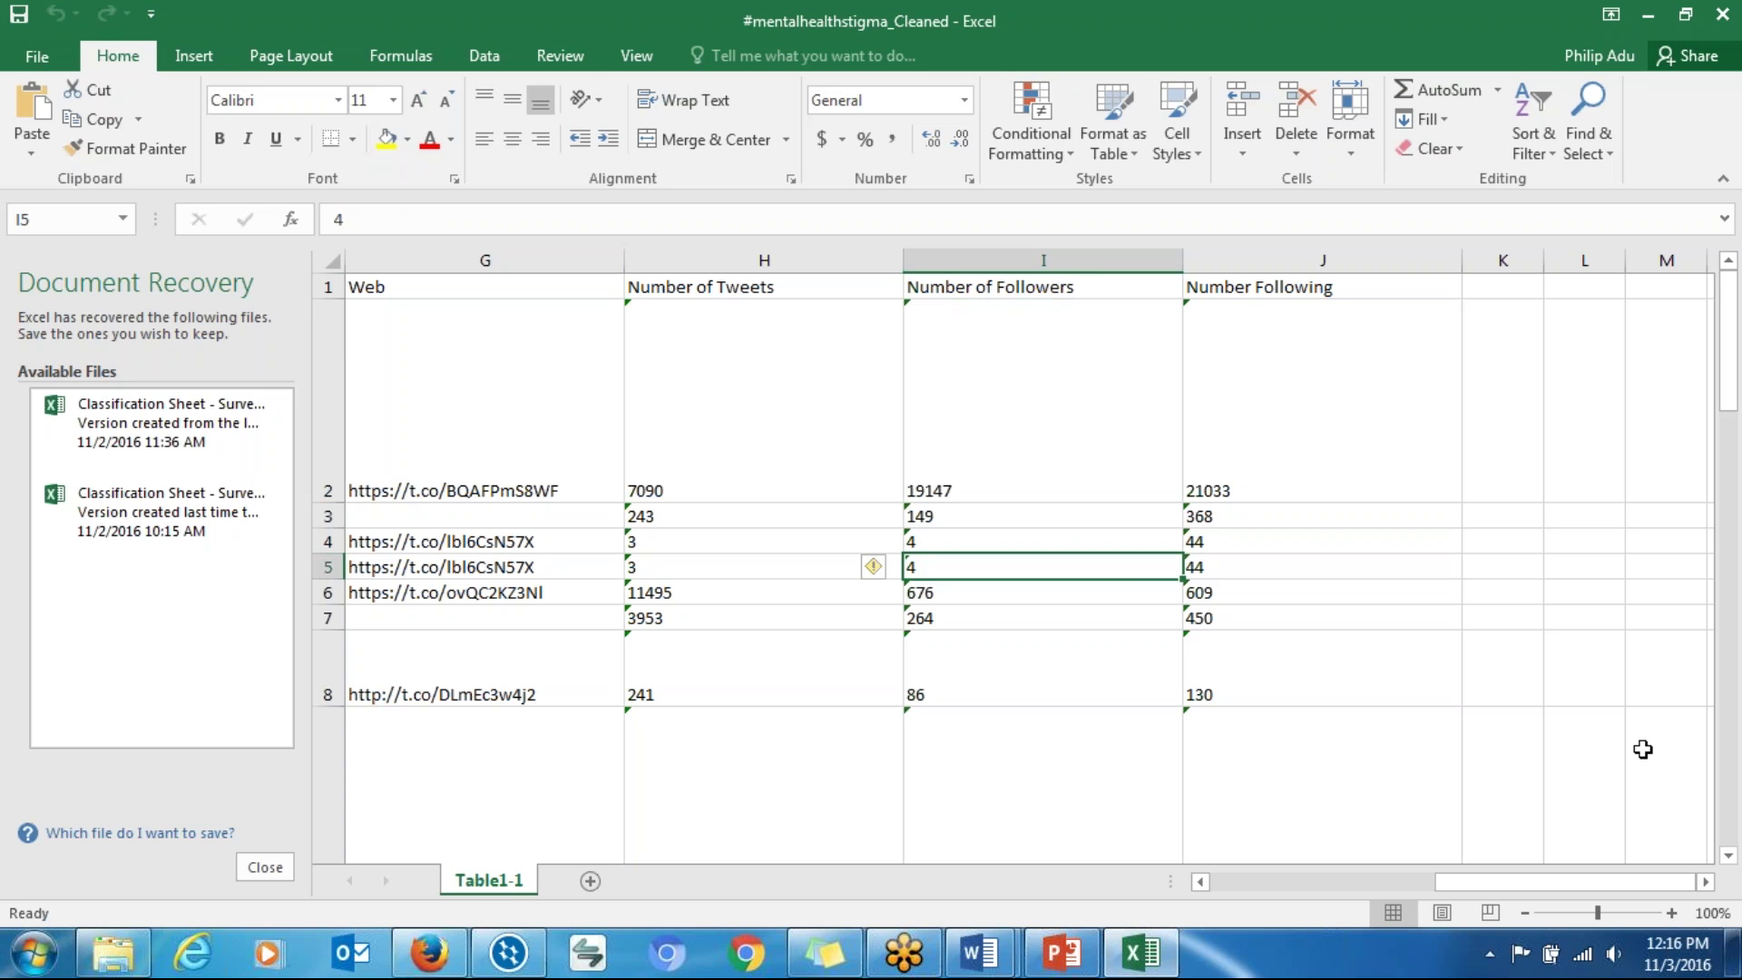
drag(1546, 884, 1297, 885)
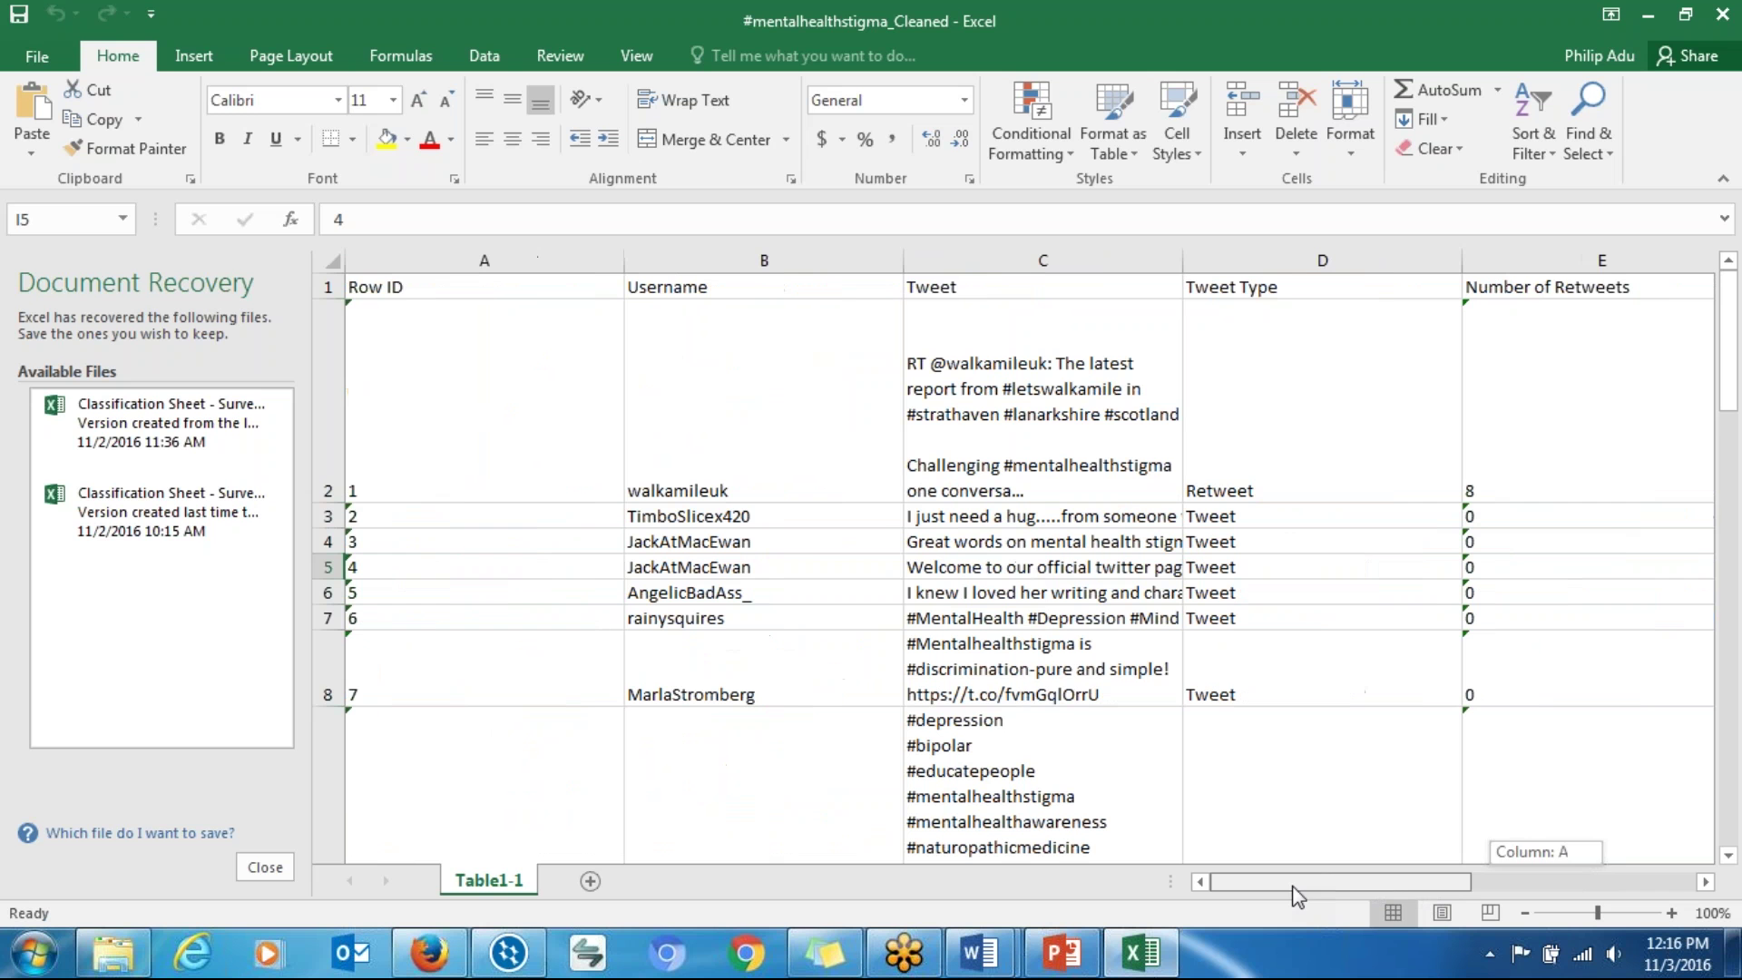
drag(1726, 402, 1734, 749)
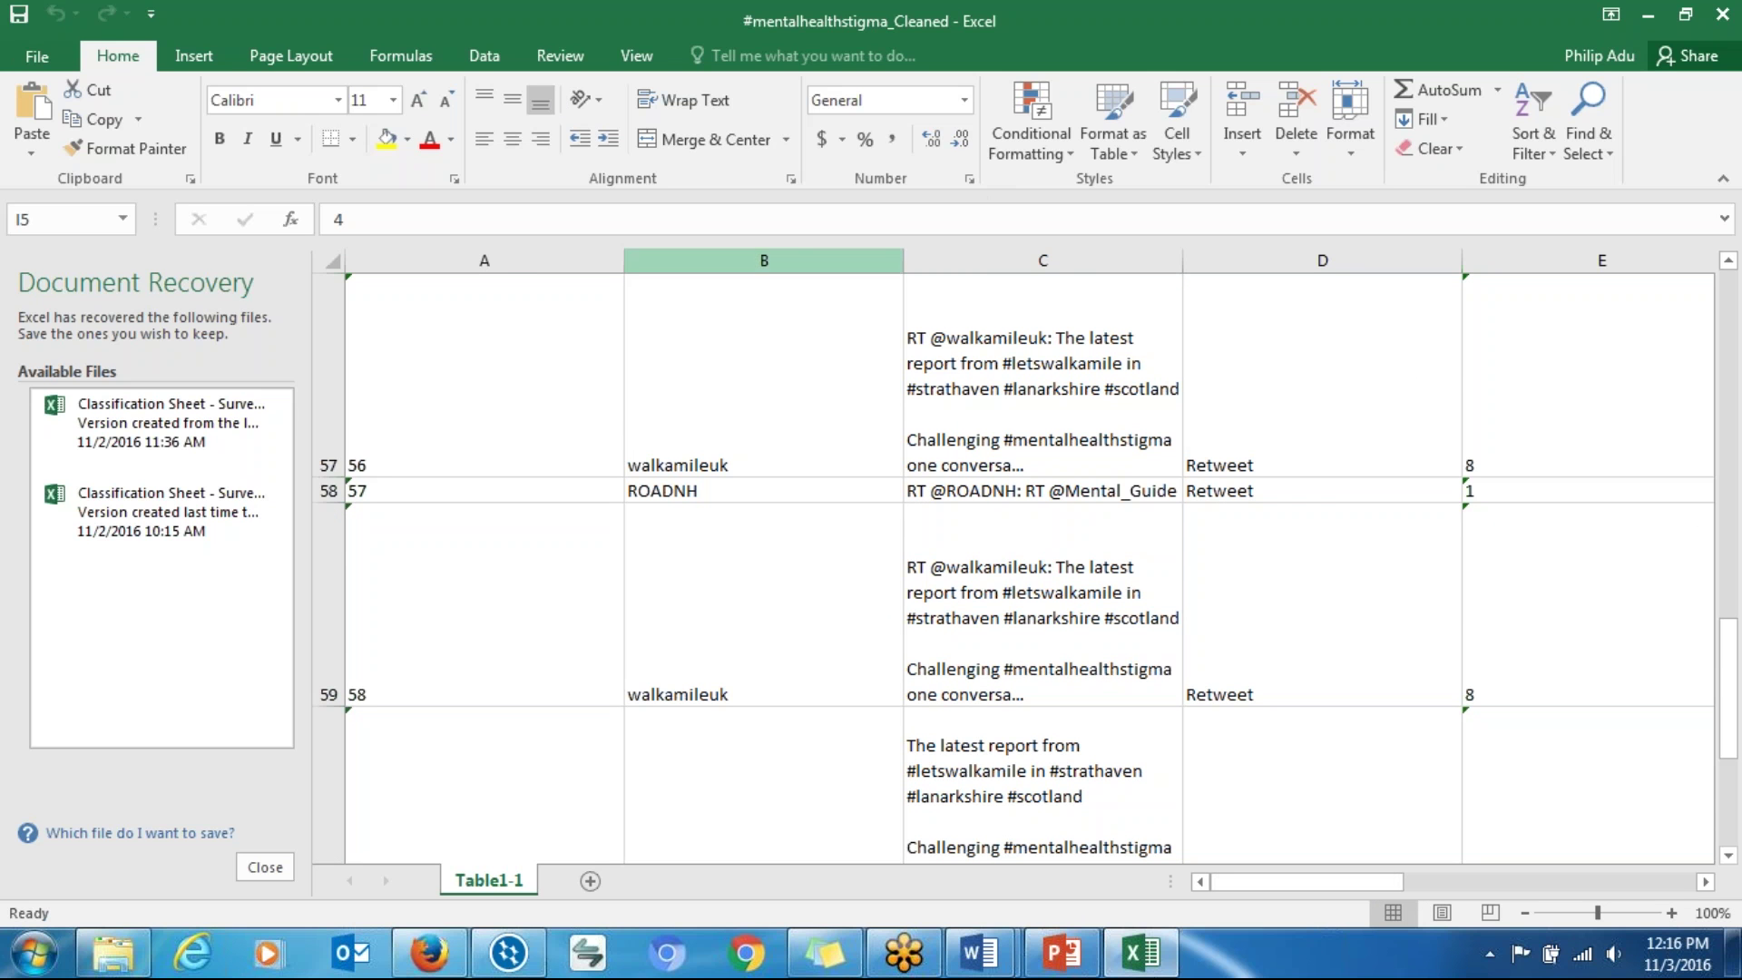
Step: Close the cleaned workbook, removing the recovered files, and close the file browser to return to NVivo
double_click(839, 23)
drag(729, 46, 704, 91)
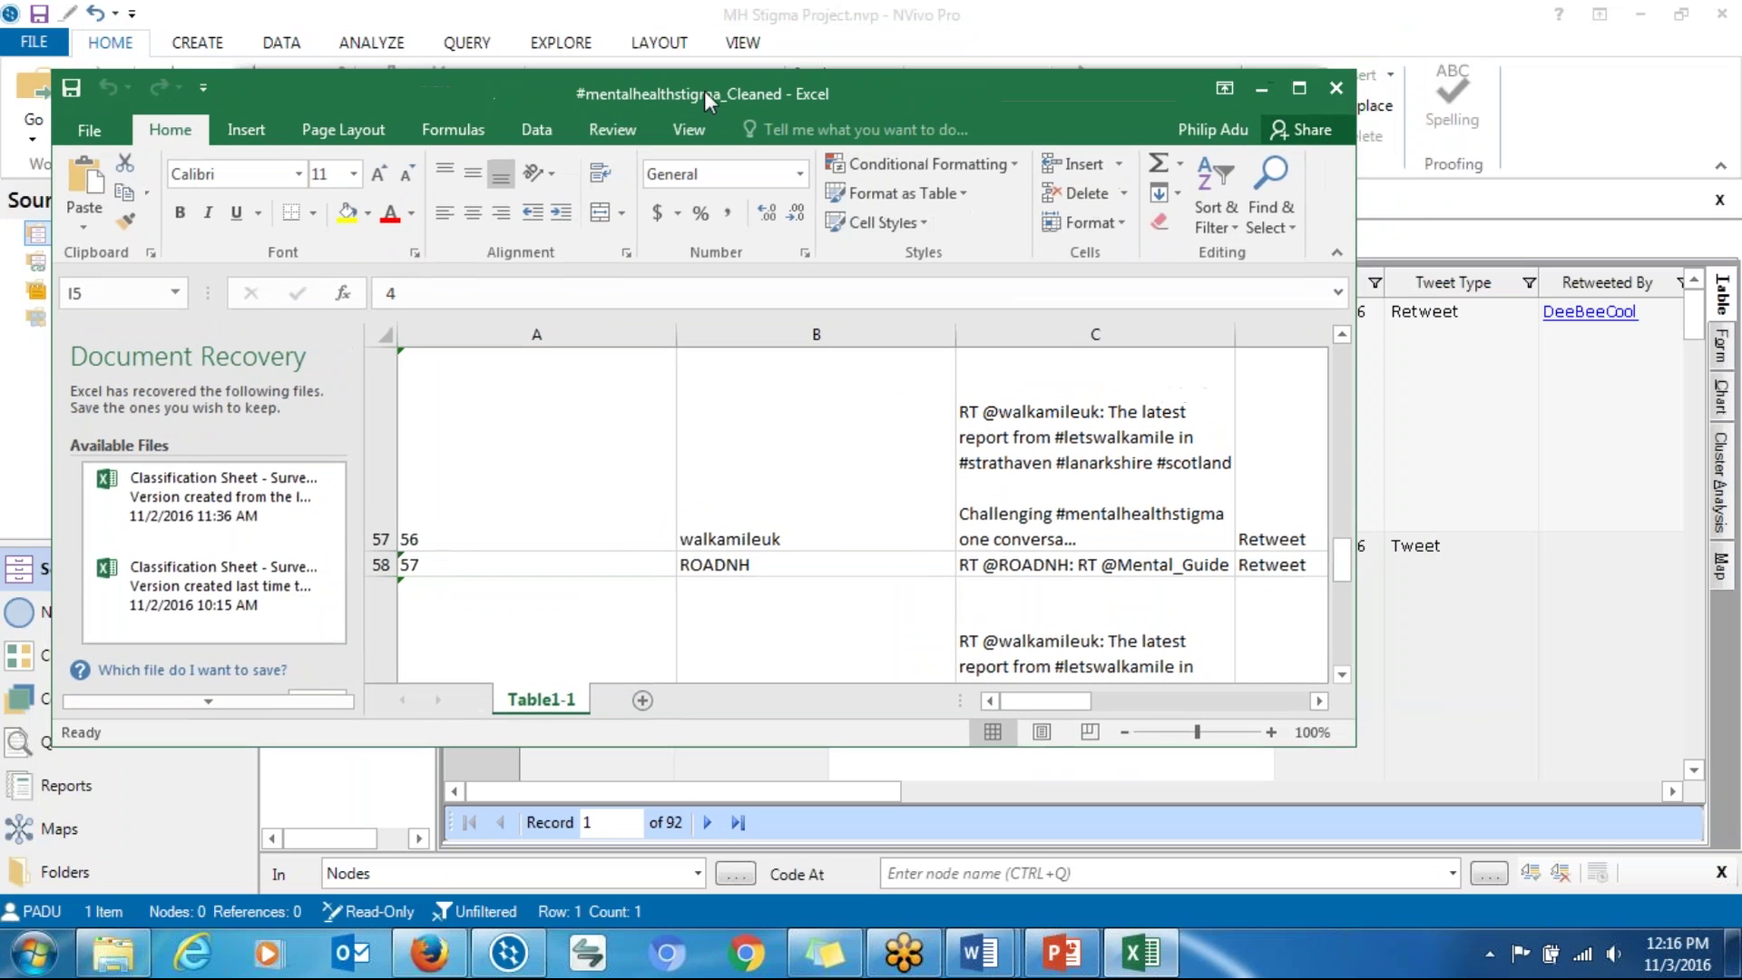
click(1337, 88)
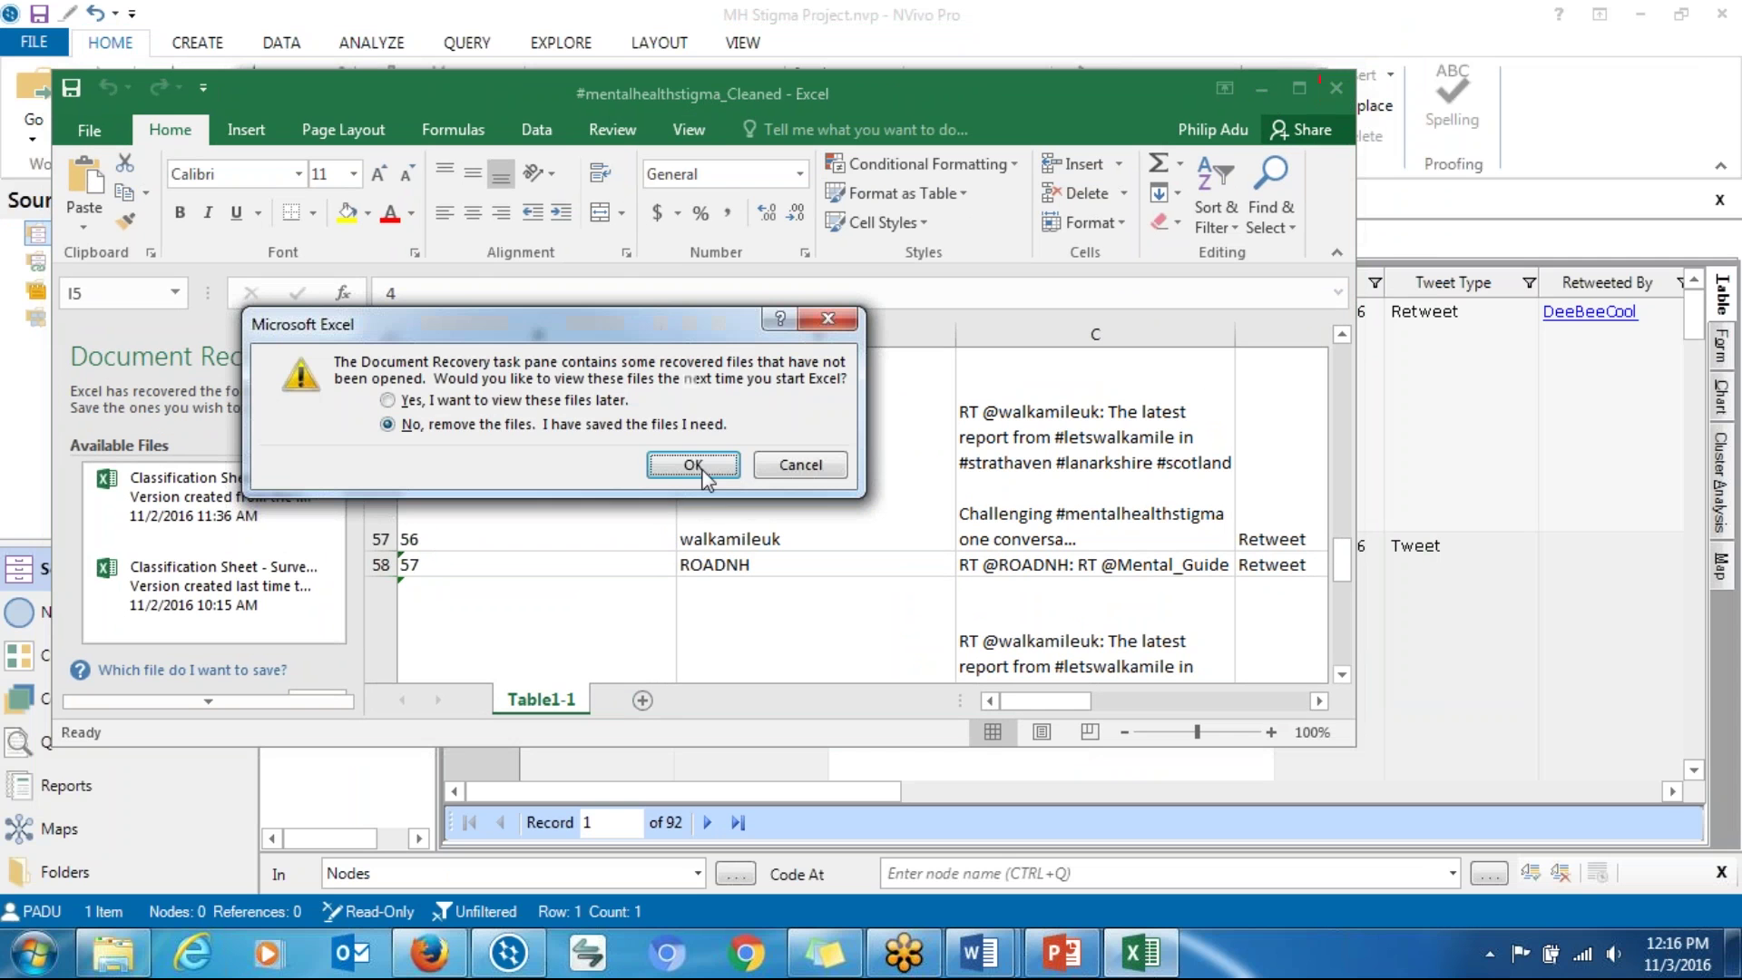
click(692, 466)
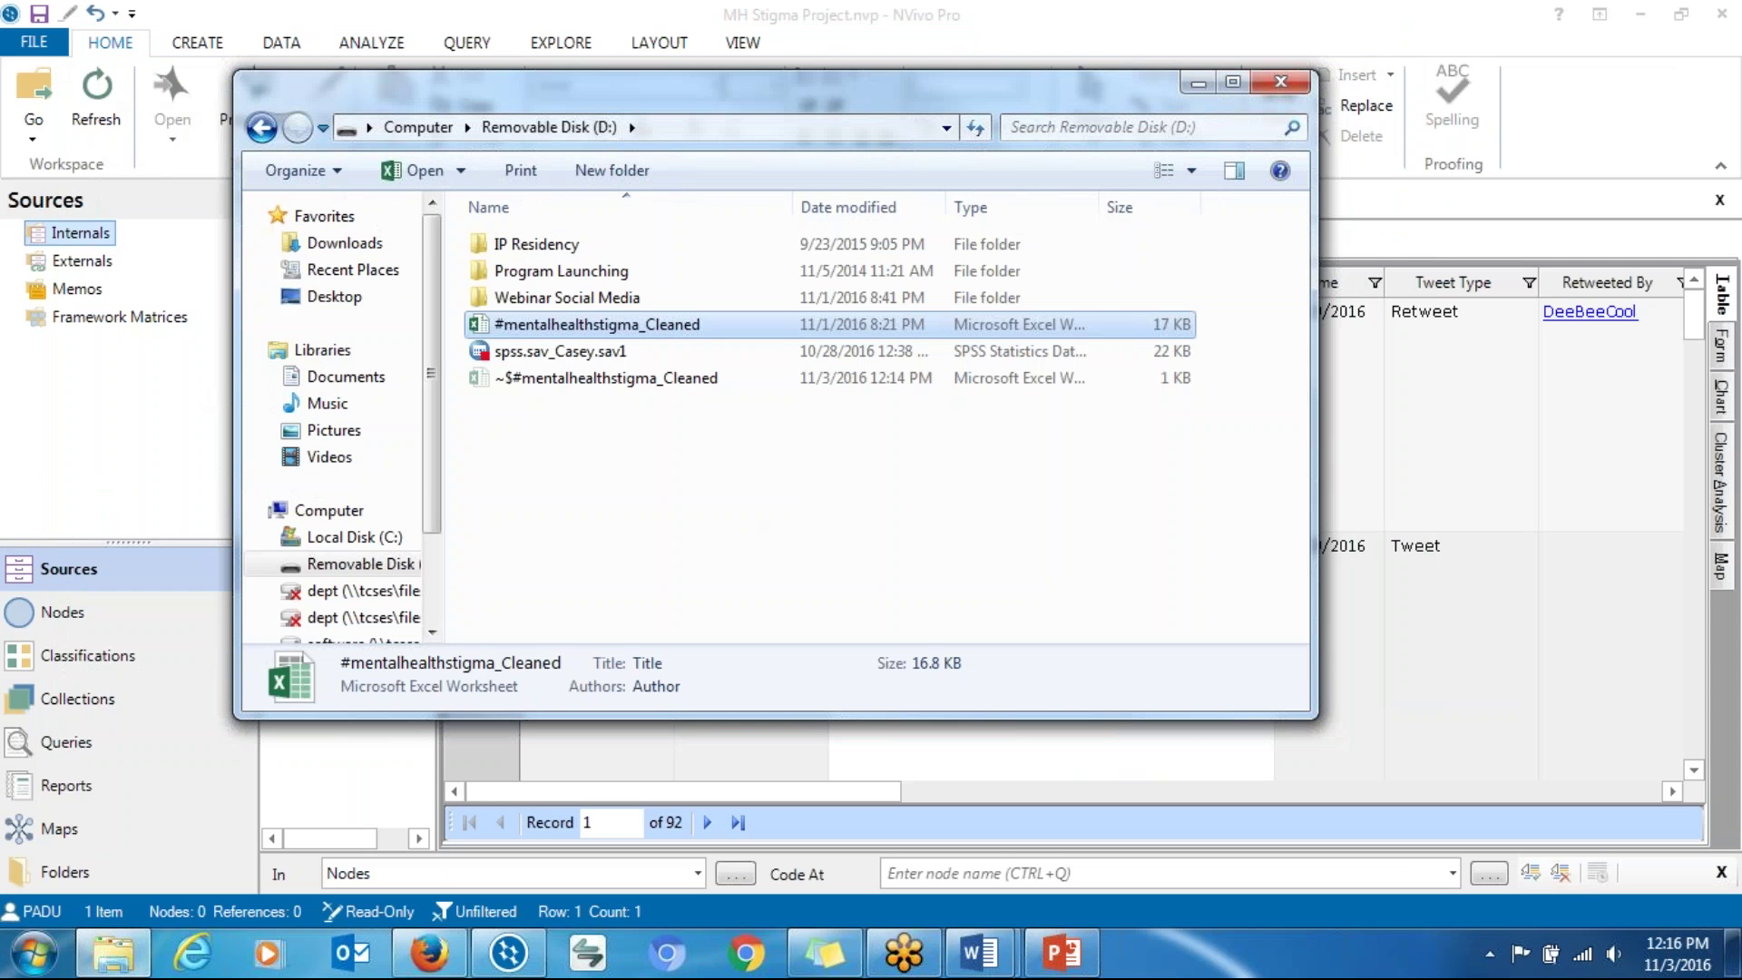
click(1279, 81)
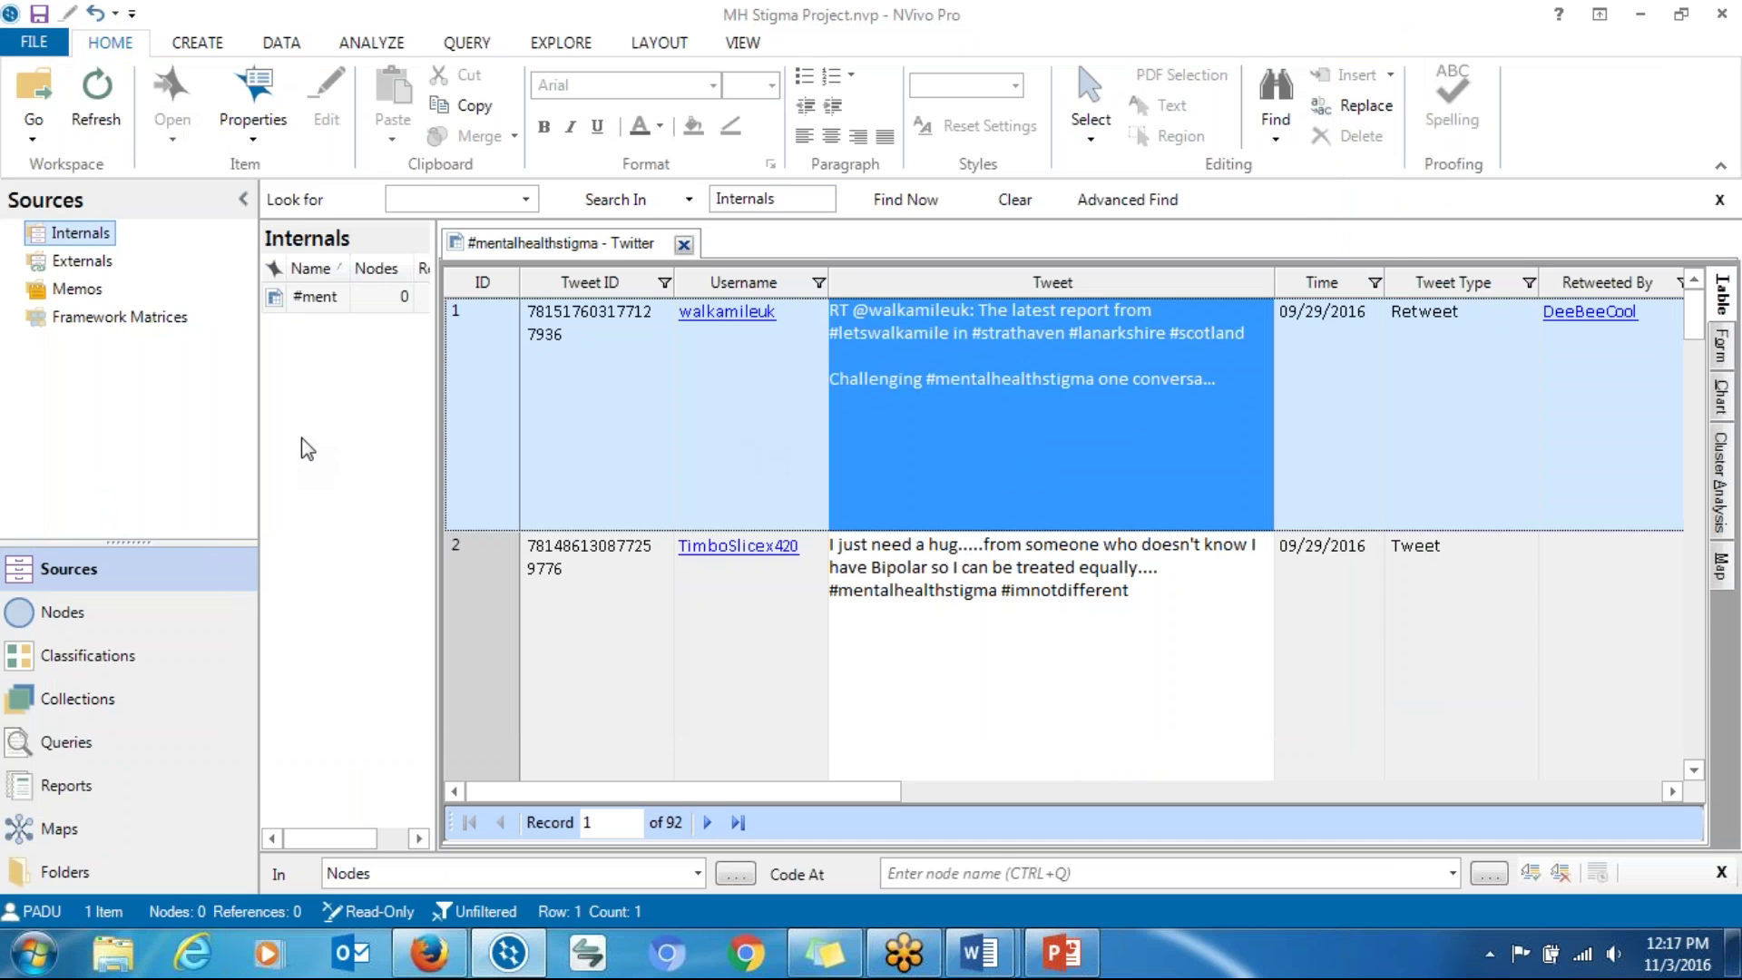
click(113, 608)
click(110, 571)
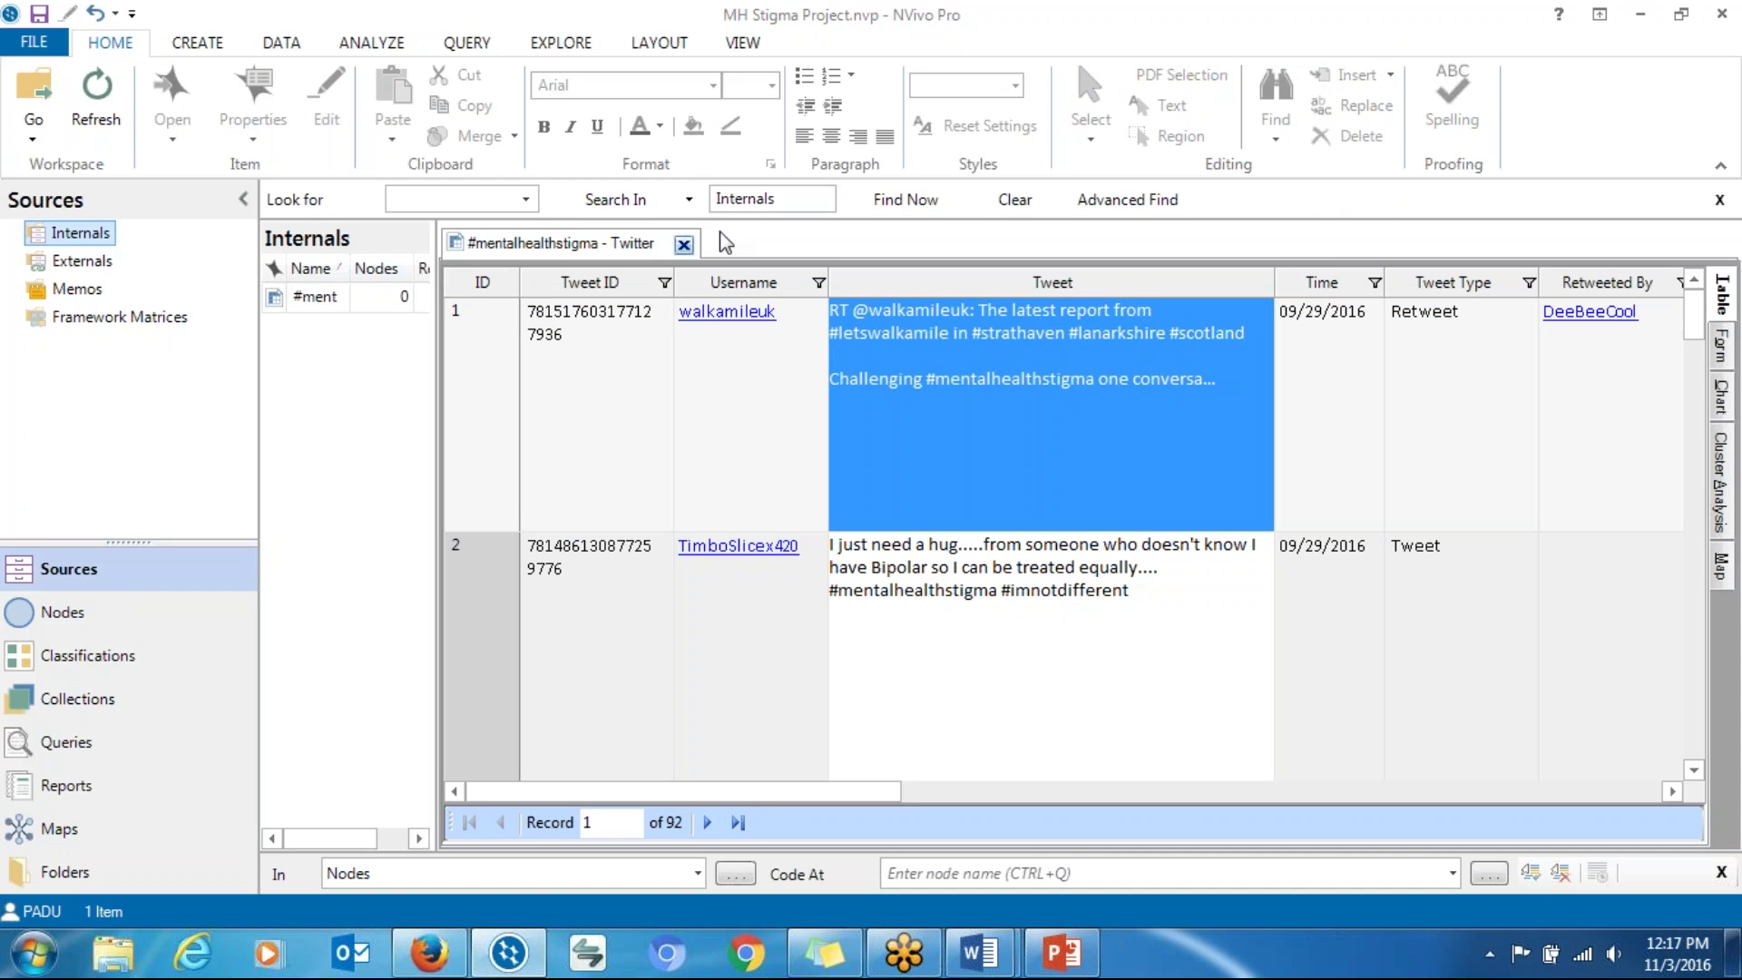
Step: Close the #mentalhealthstigma Twitter dataset and start a survey import from the #mentalhealthstigma_Cleaned Excel file on Removable Disk (D:)
click(684, 245)
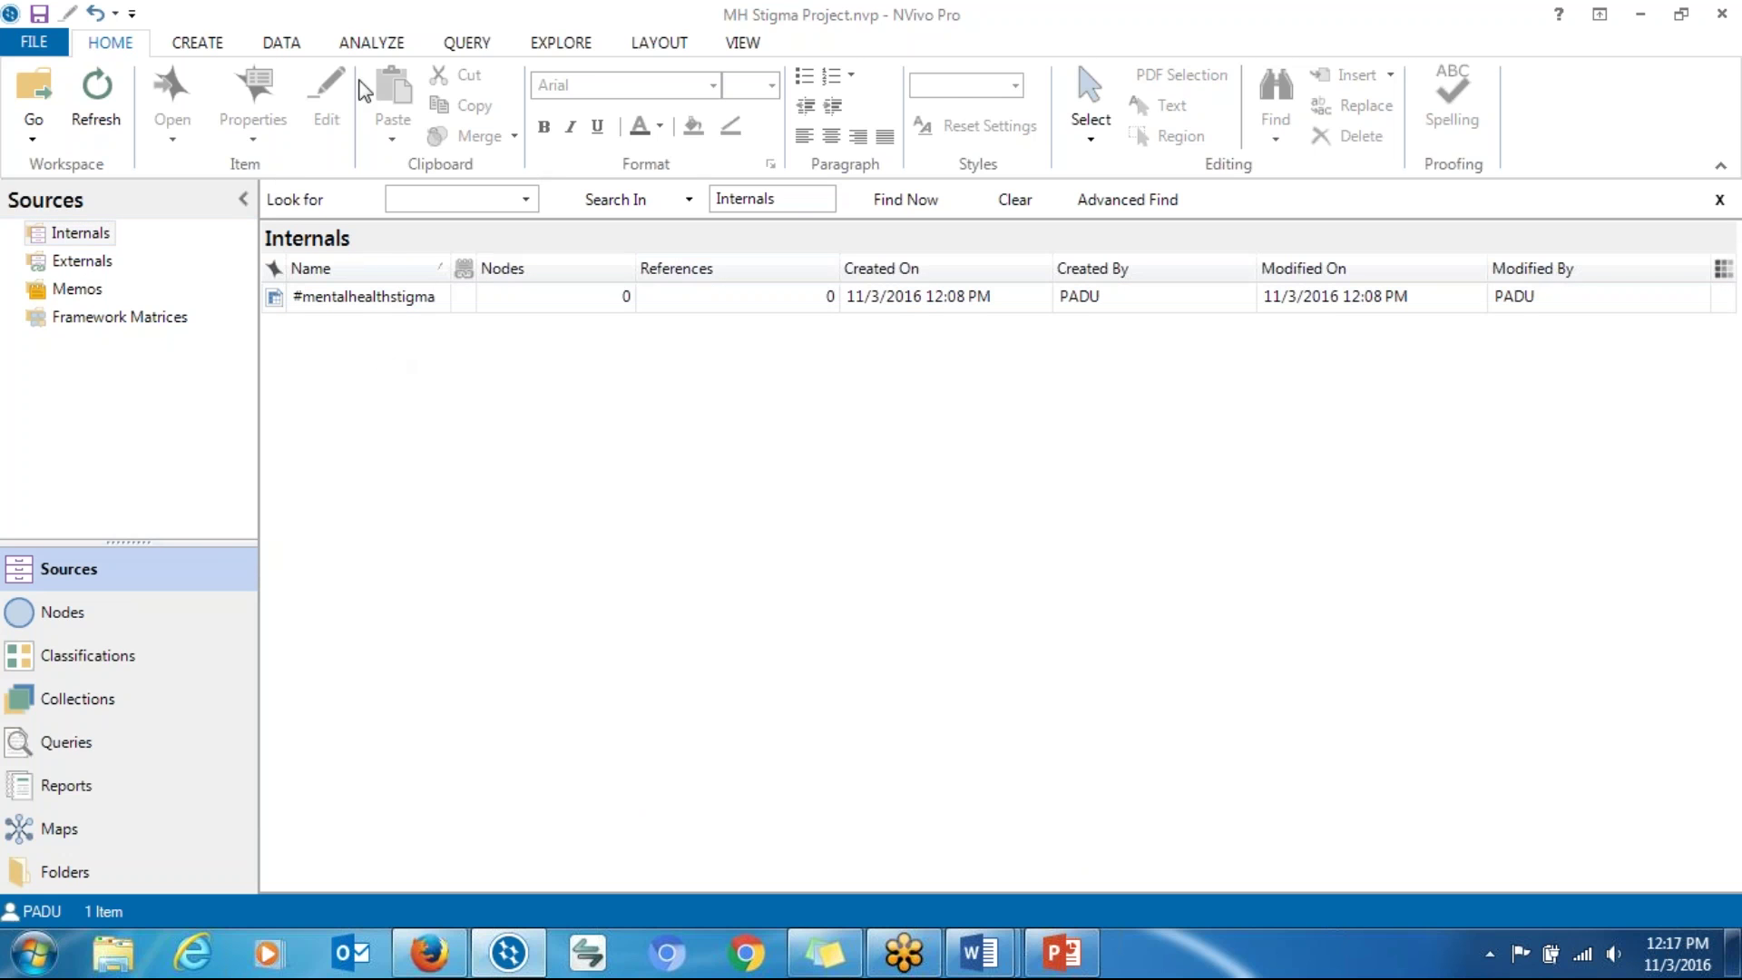
click(283, 40)
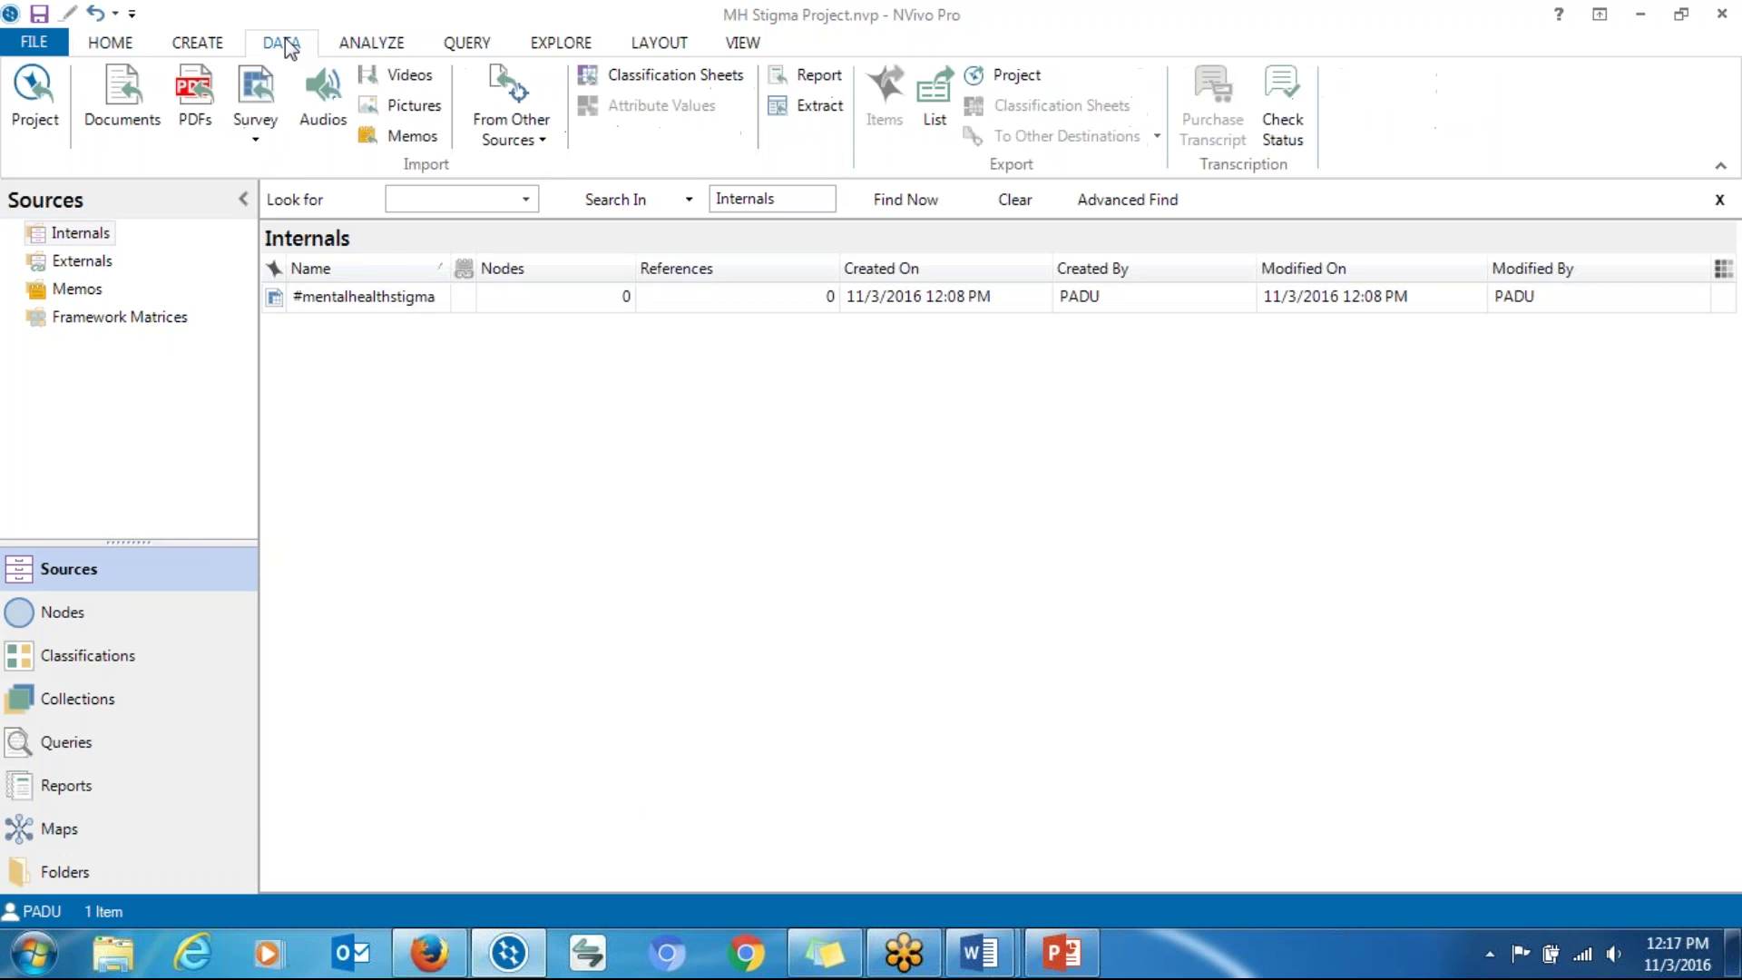
click(263, 120)
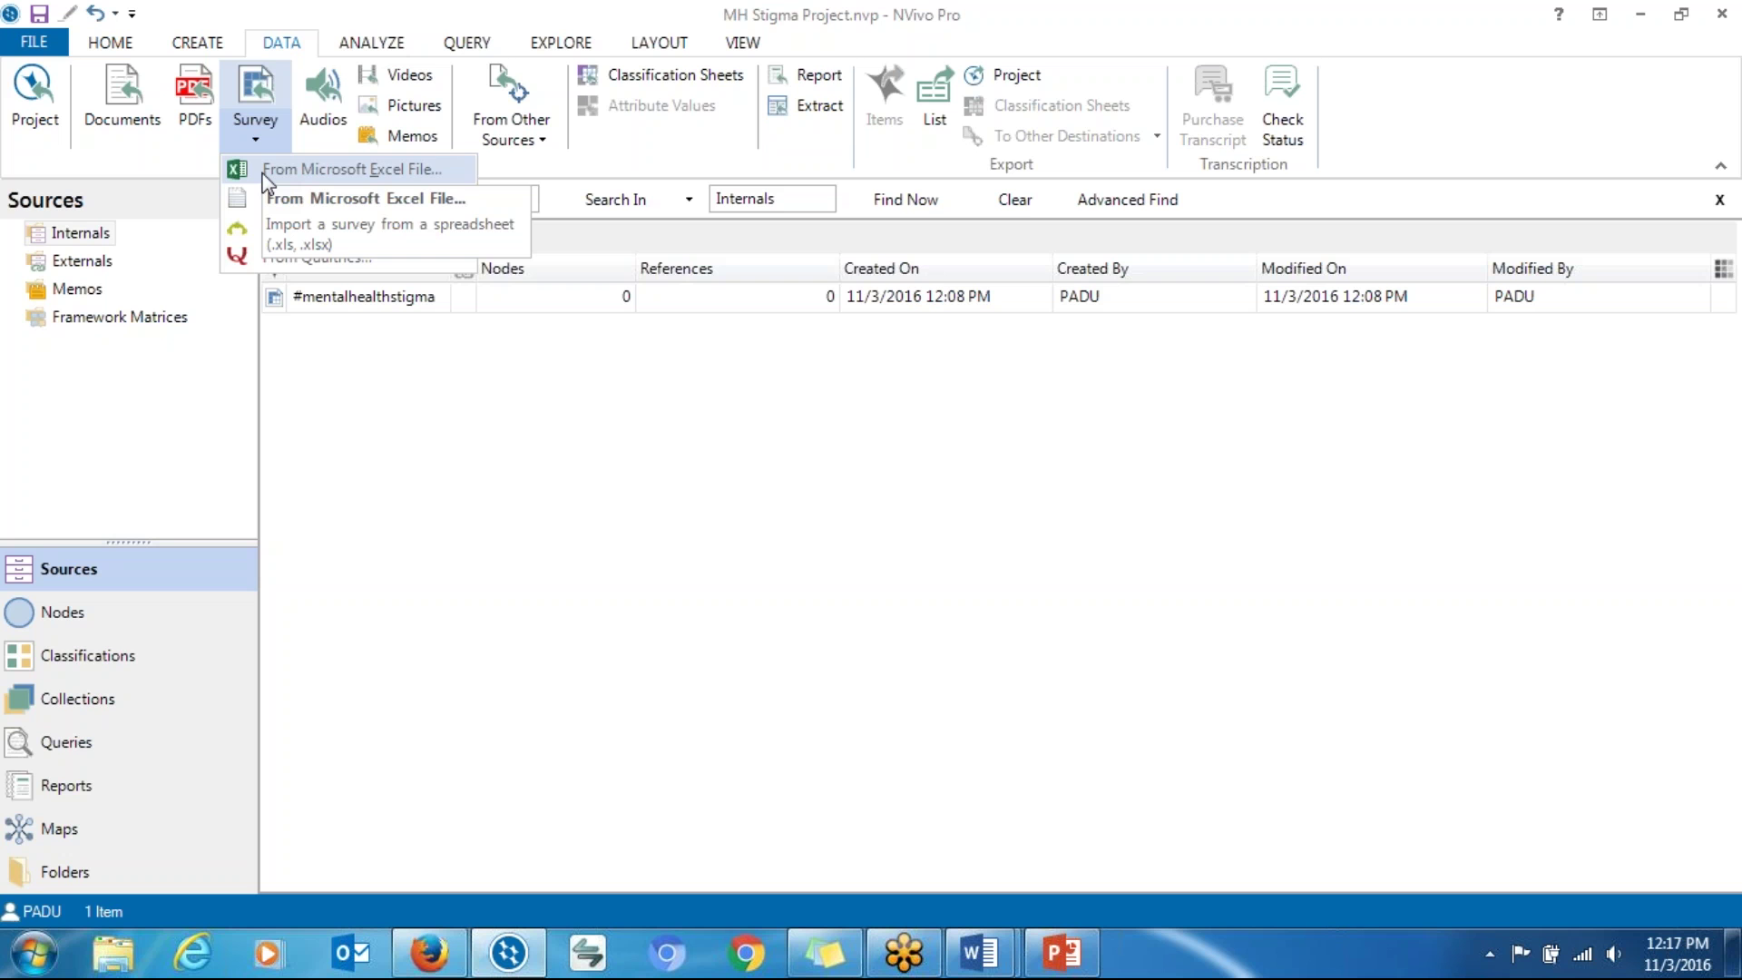
click(263, 174)
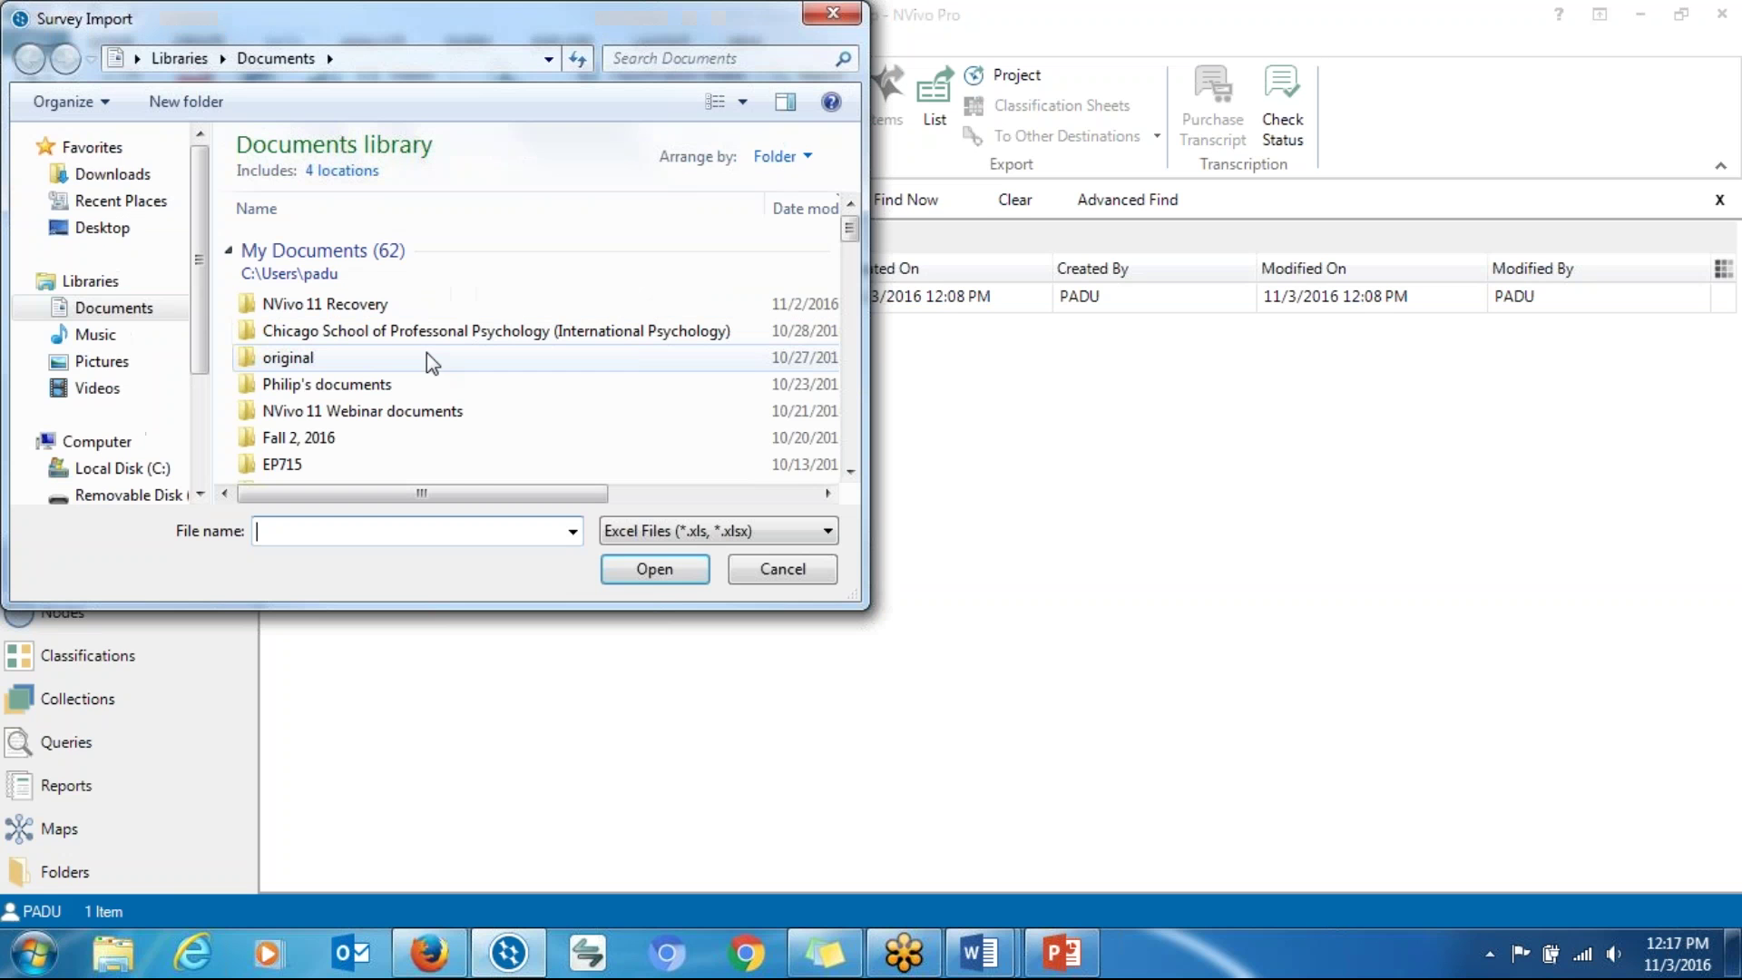
scroll(100, 345, down, 2)
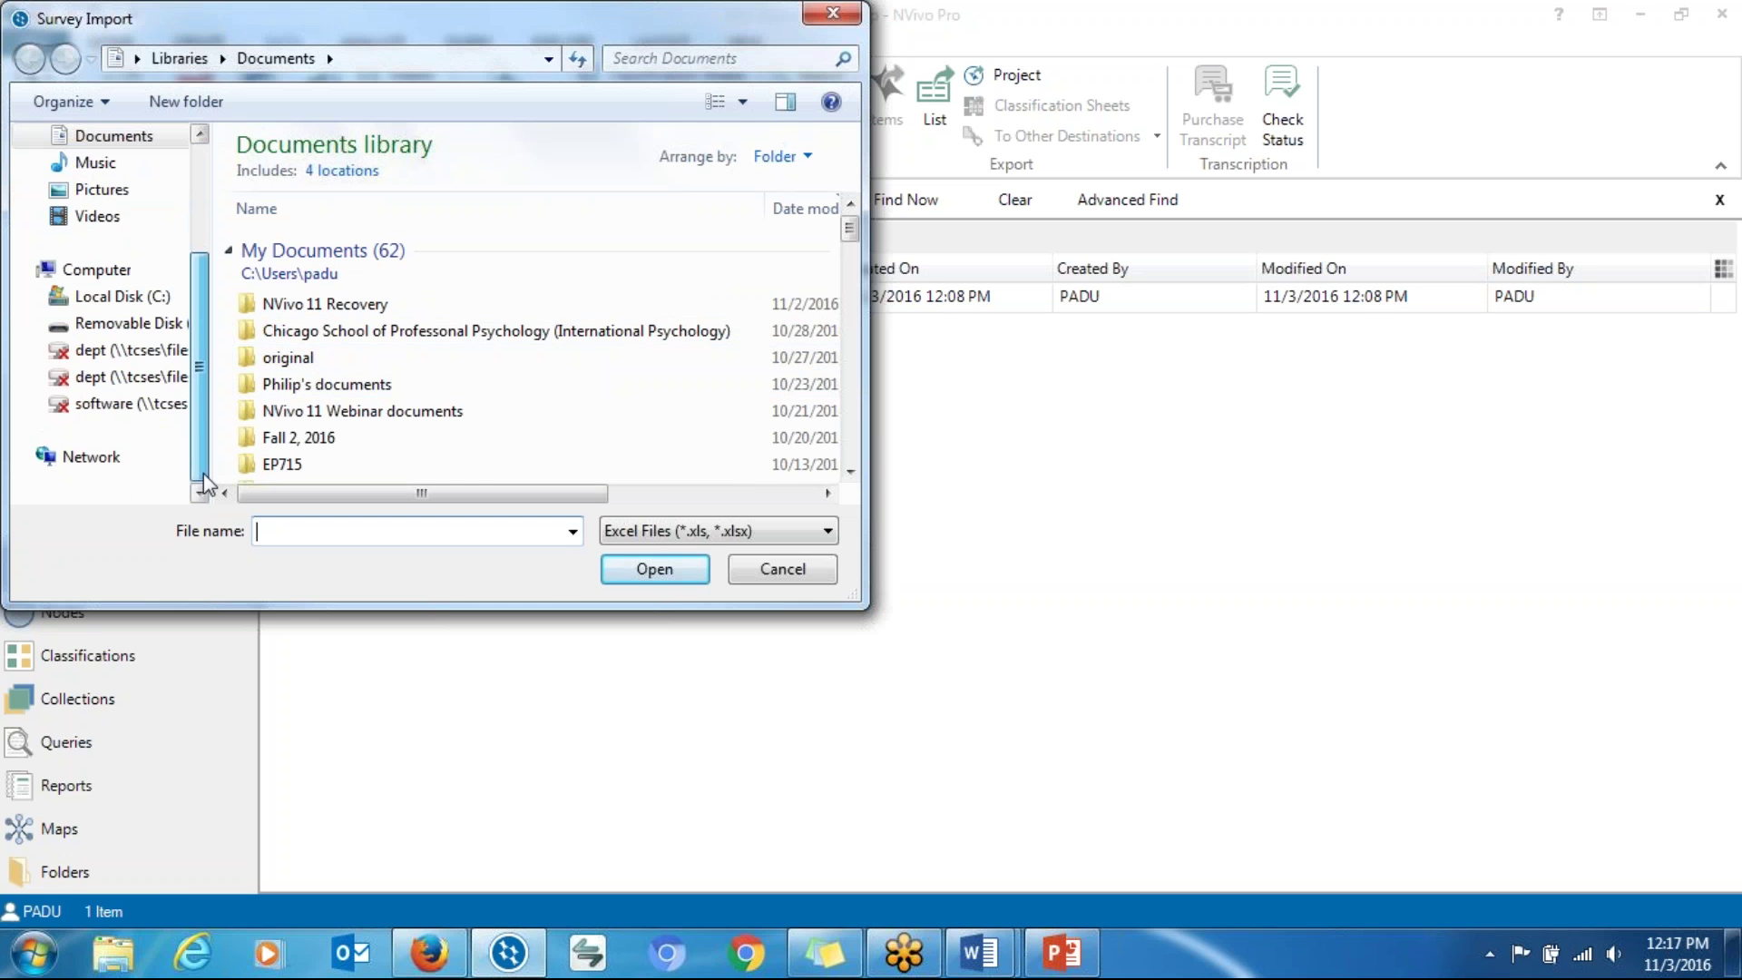
click(88, 327)
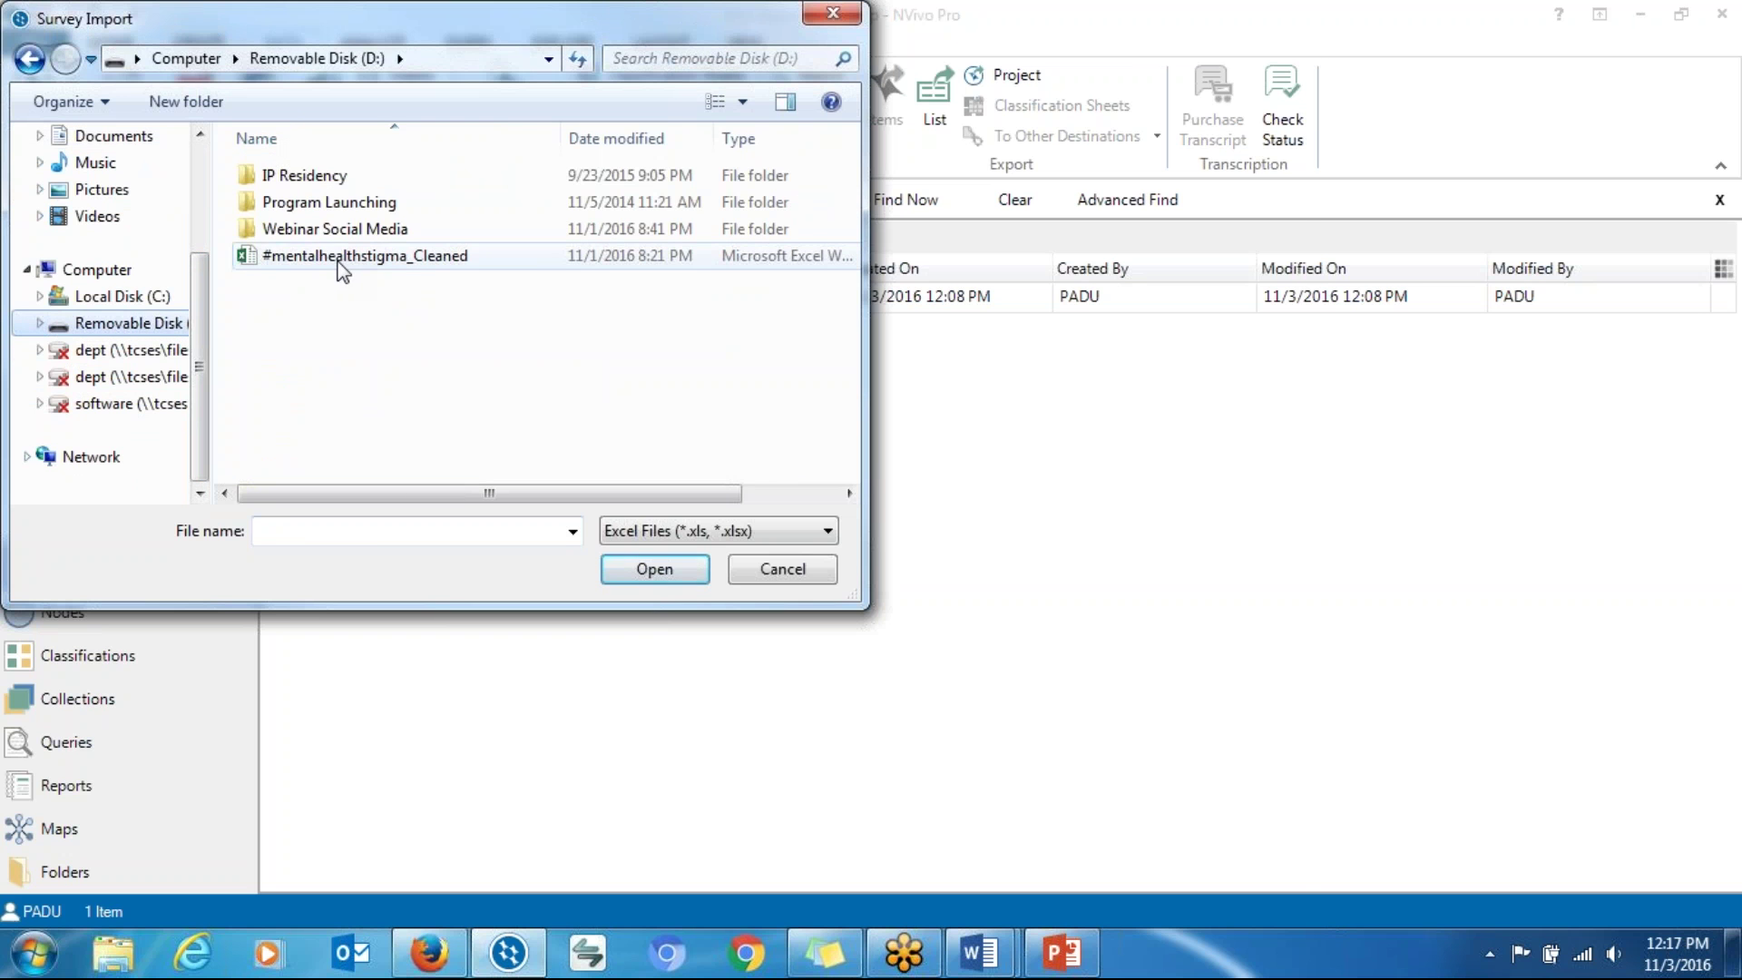
double_click(427, 263)
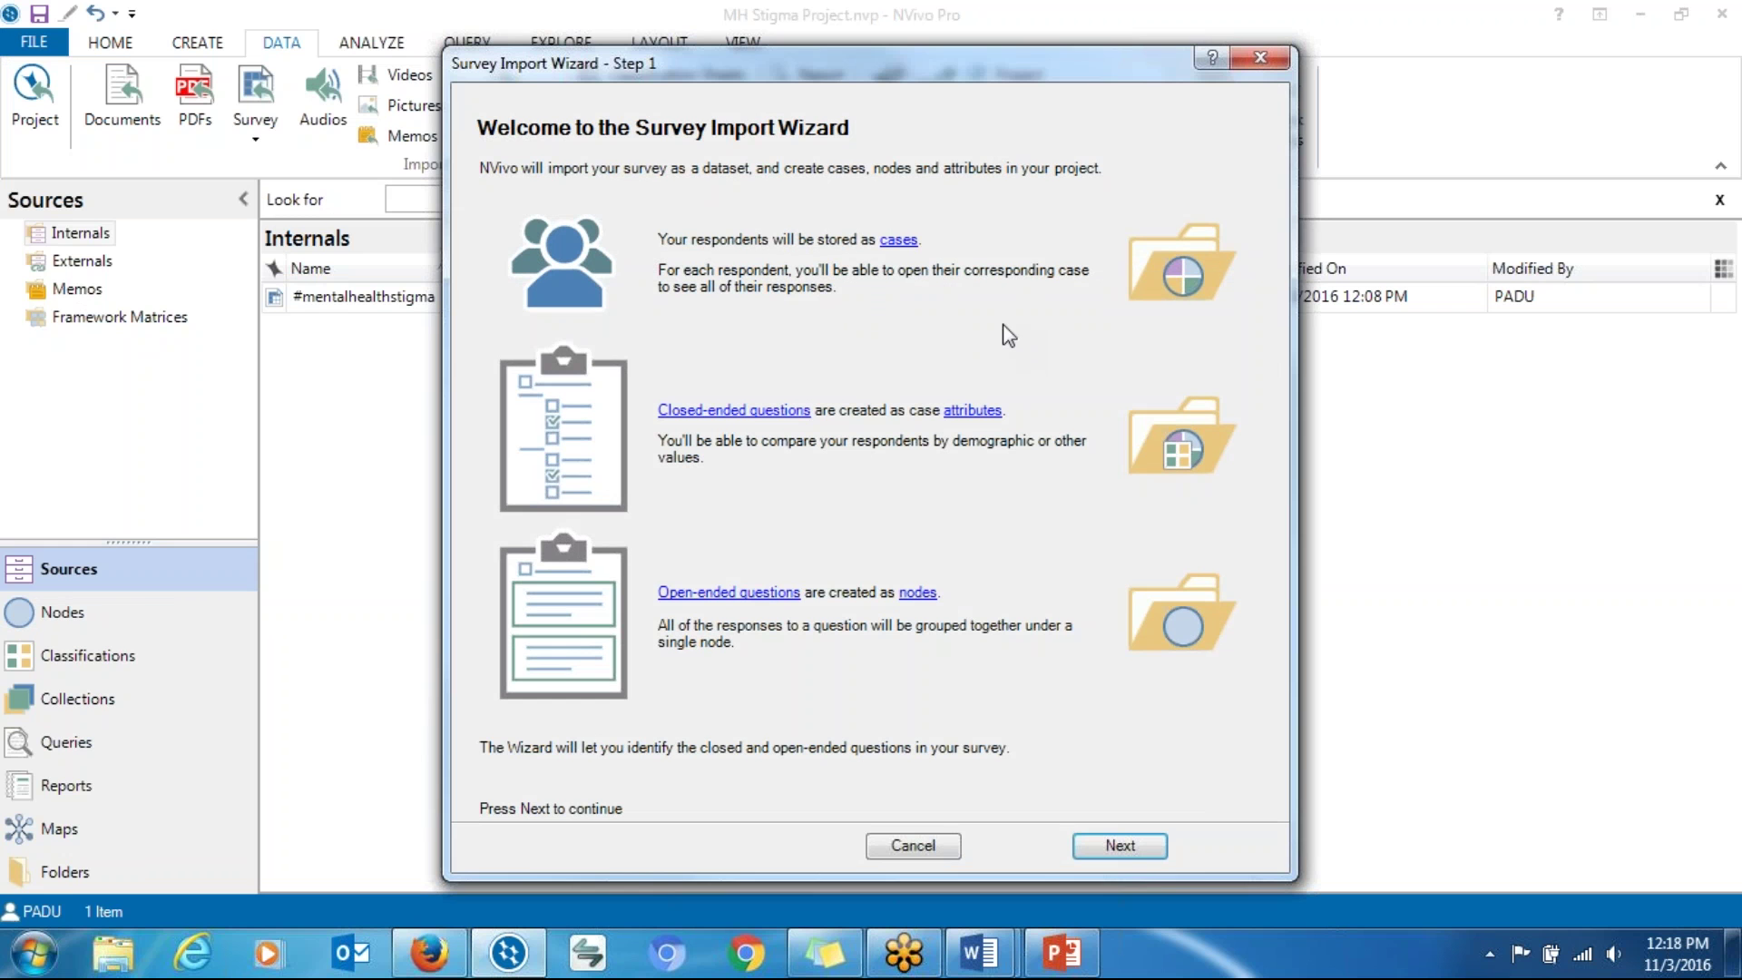
Step: Advance the survey import to the data format check and review the preview columns from Row ID to Number Following
drag(817, 78, 767, 72)
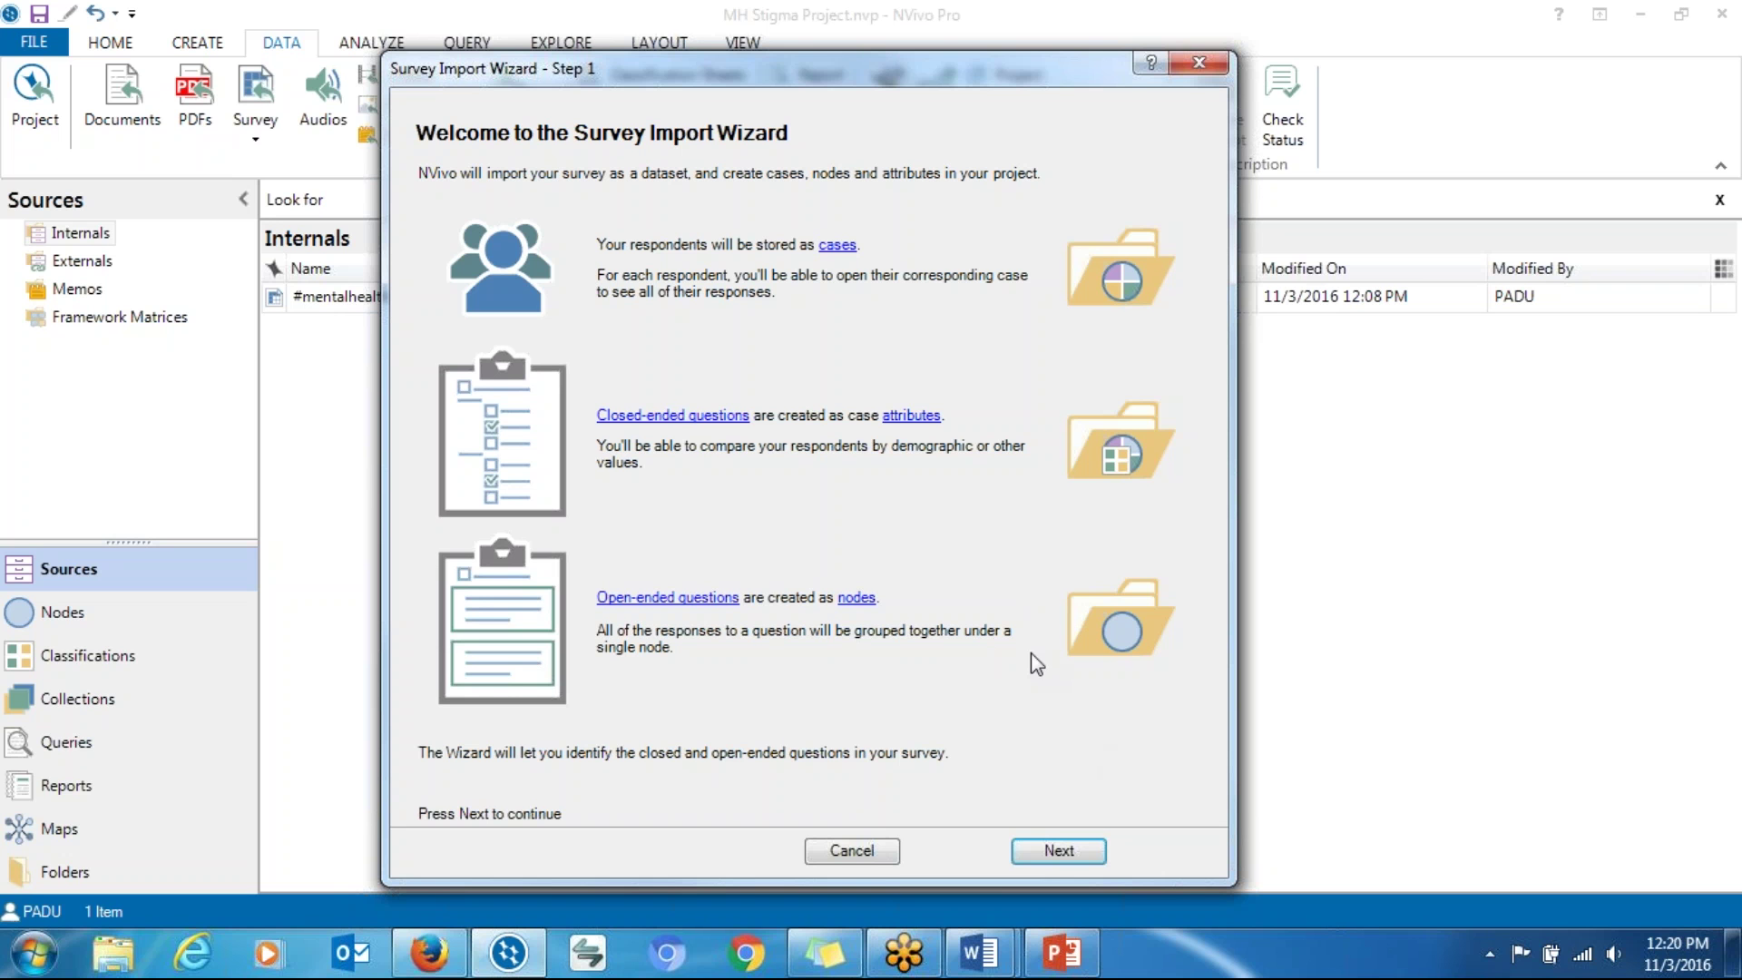
click(1058, 851)
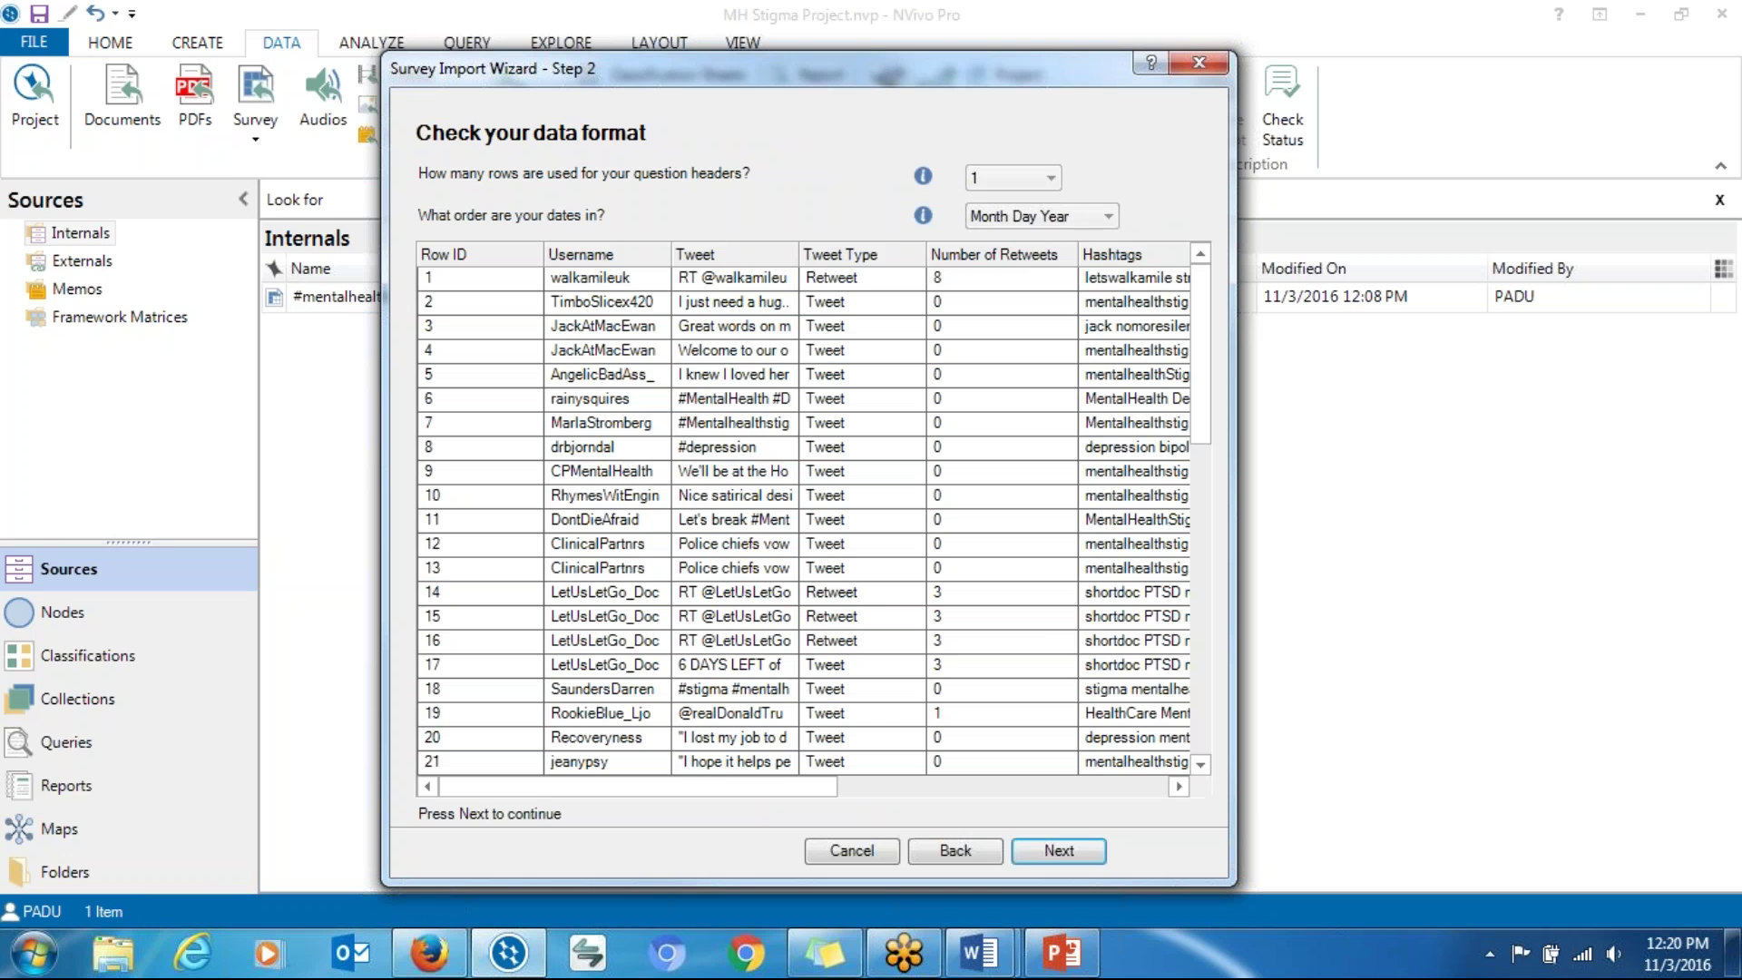
scroll(1203, 357, down, 1)
scroll(1203, 357, up, 1)
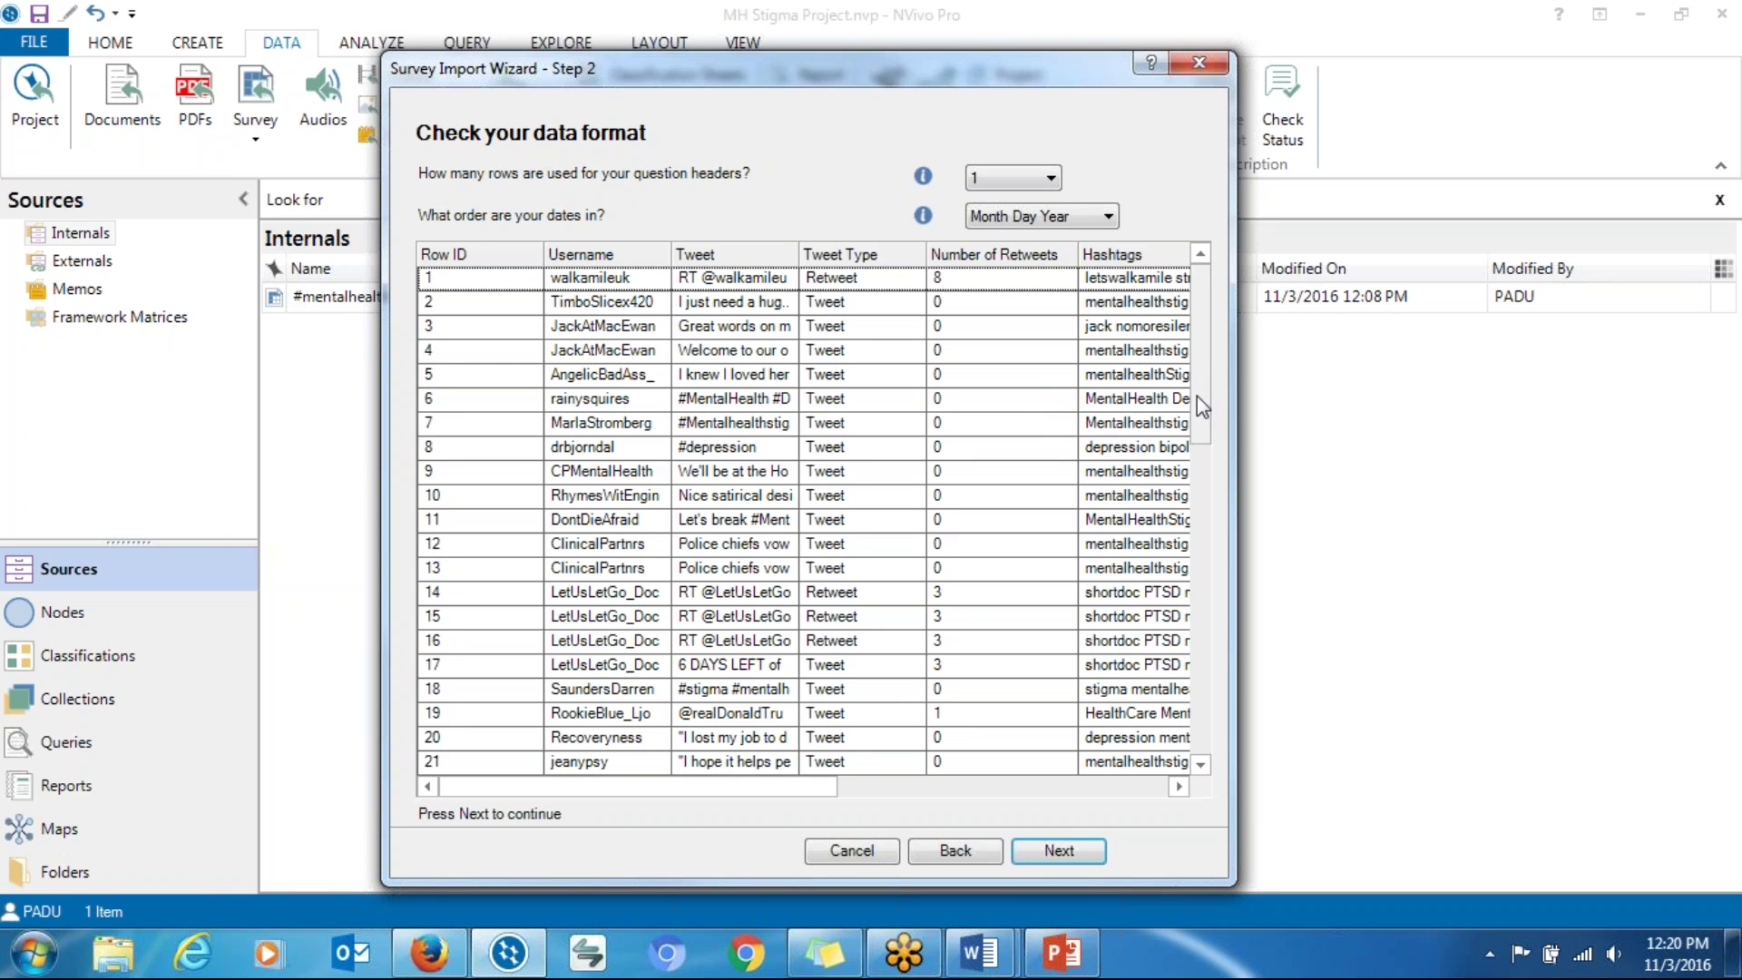
mouse_move(1195, 396)
mouse_down()
mouse_move(1207, 467)
mouse_move(1208, 372)
mouse_up()
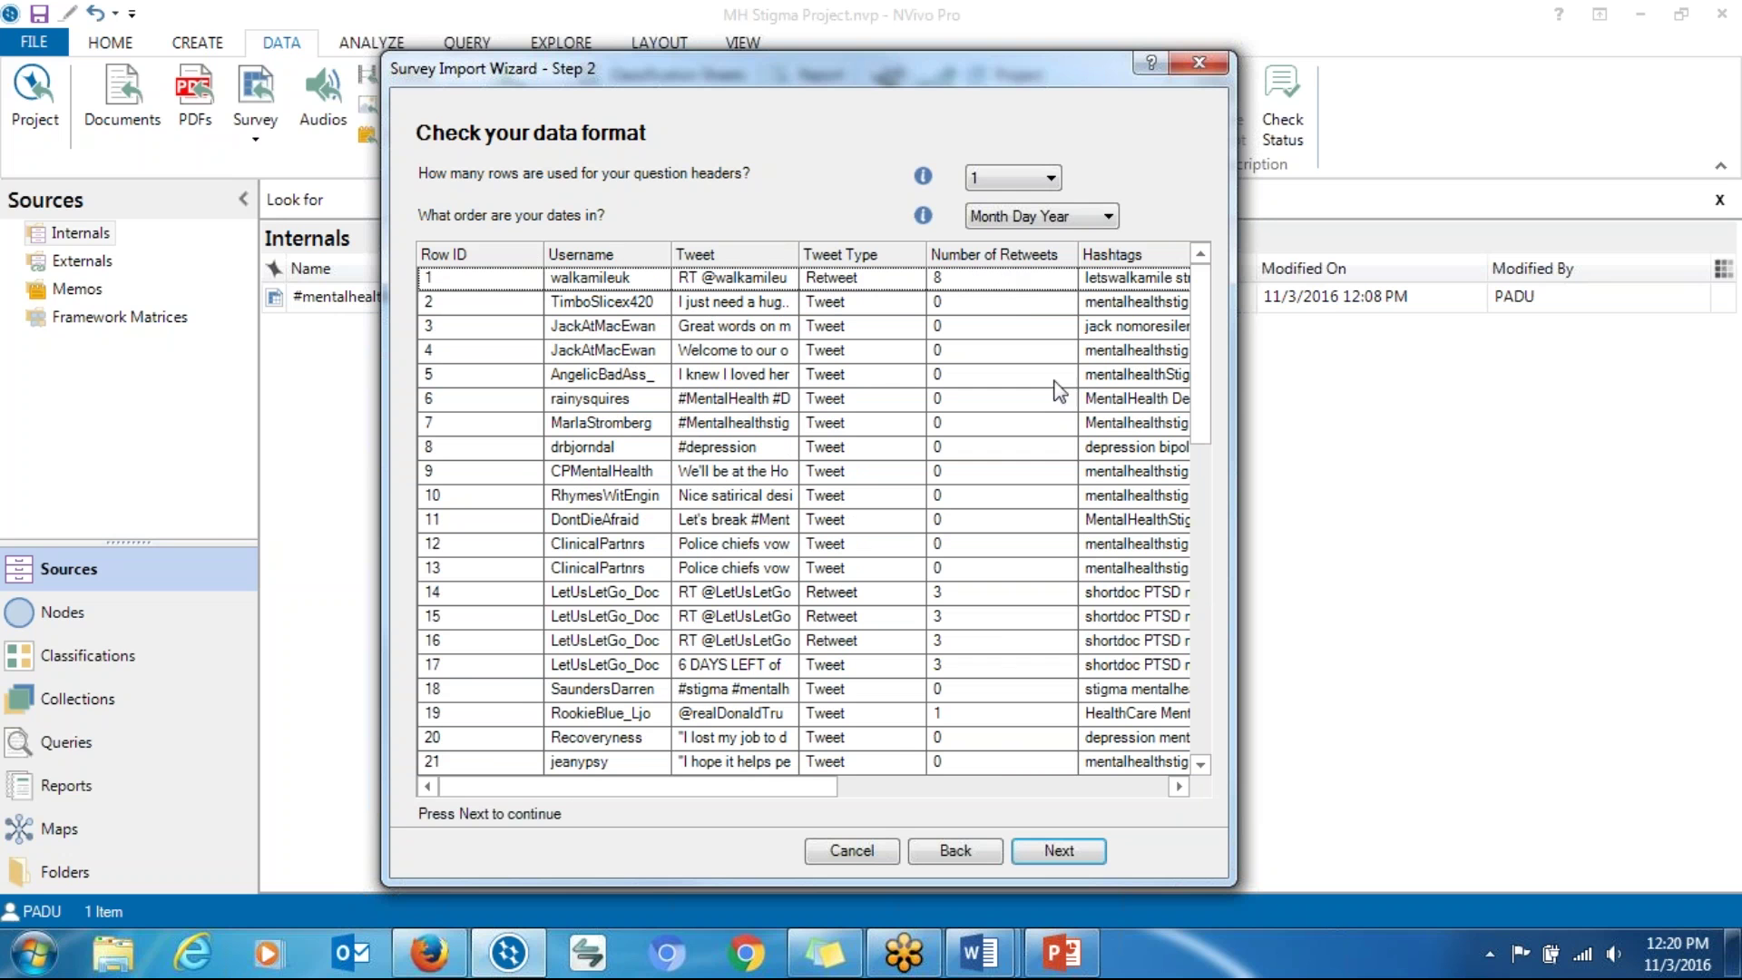
click(1178, 786)
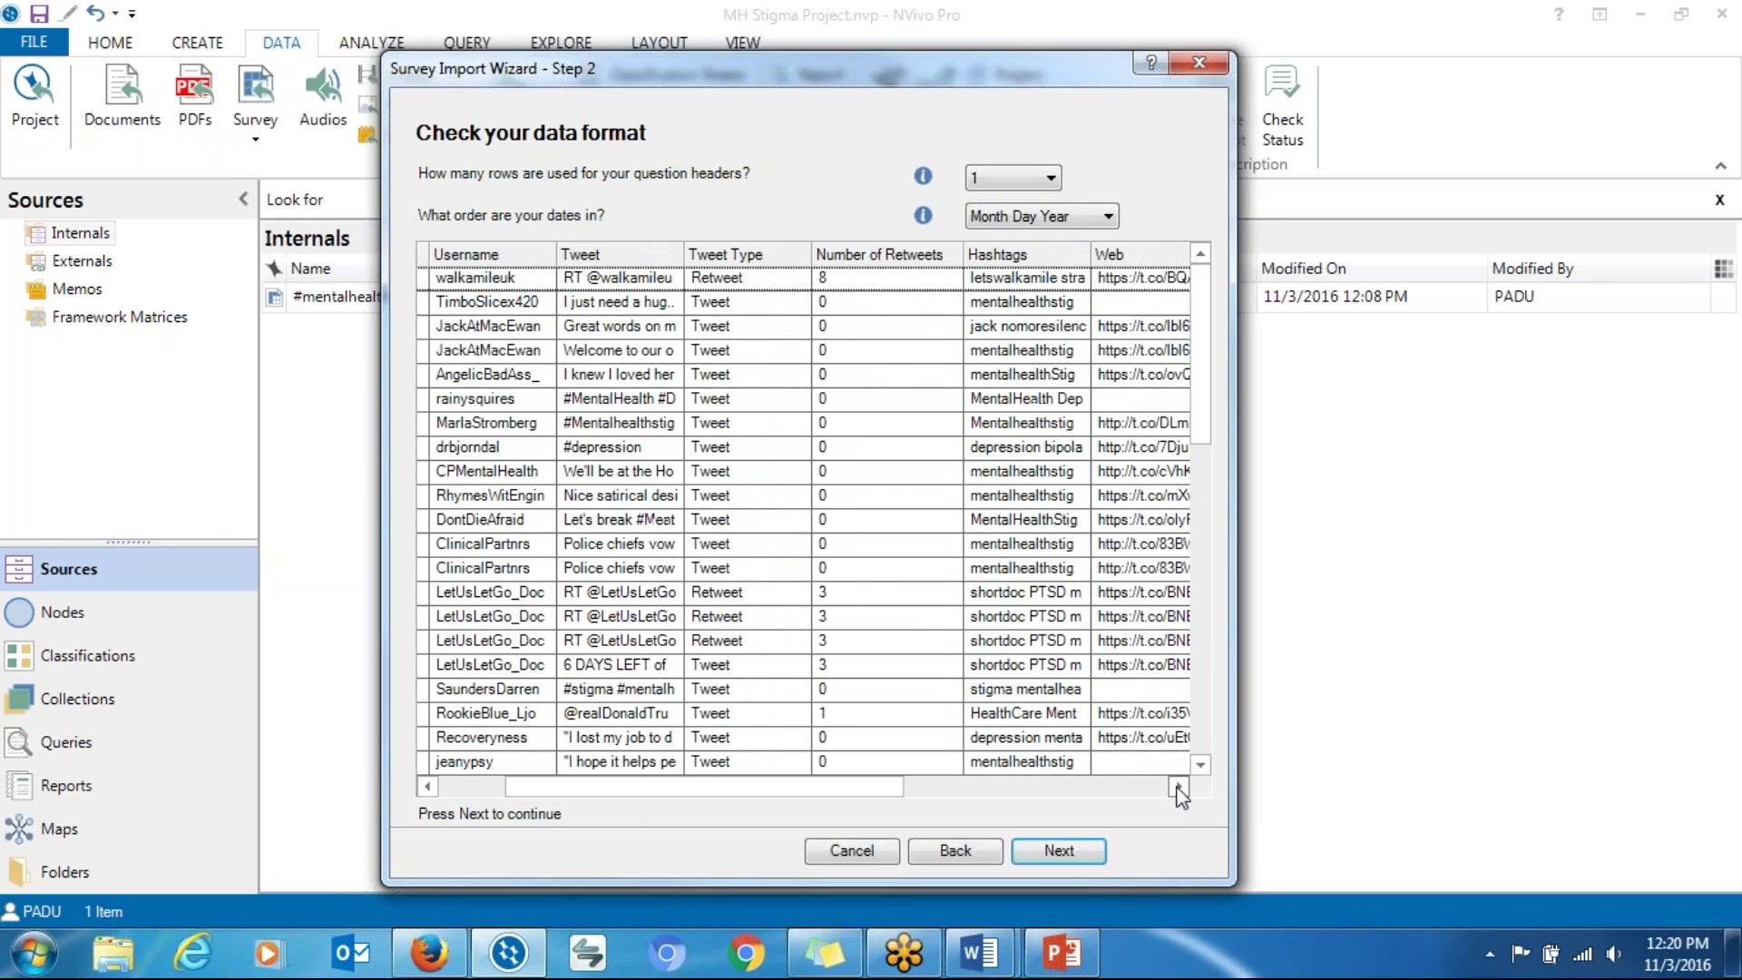
click(1179, 786)
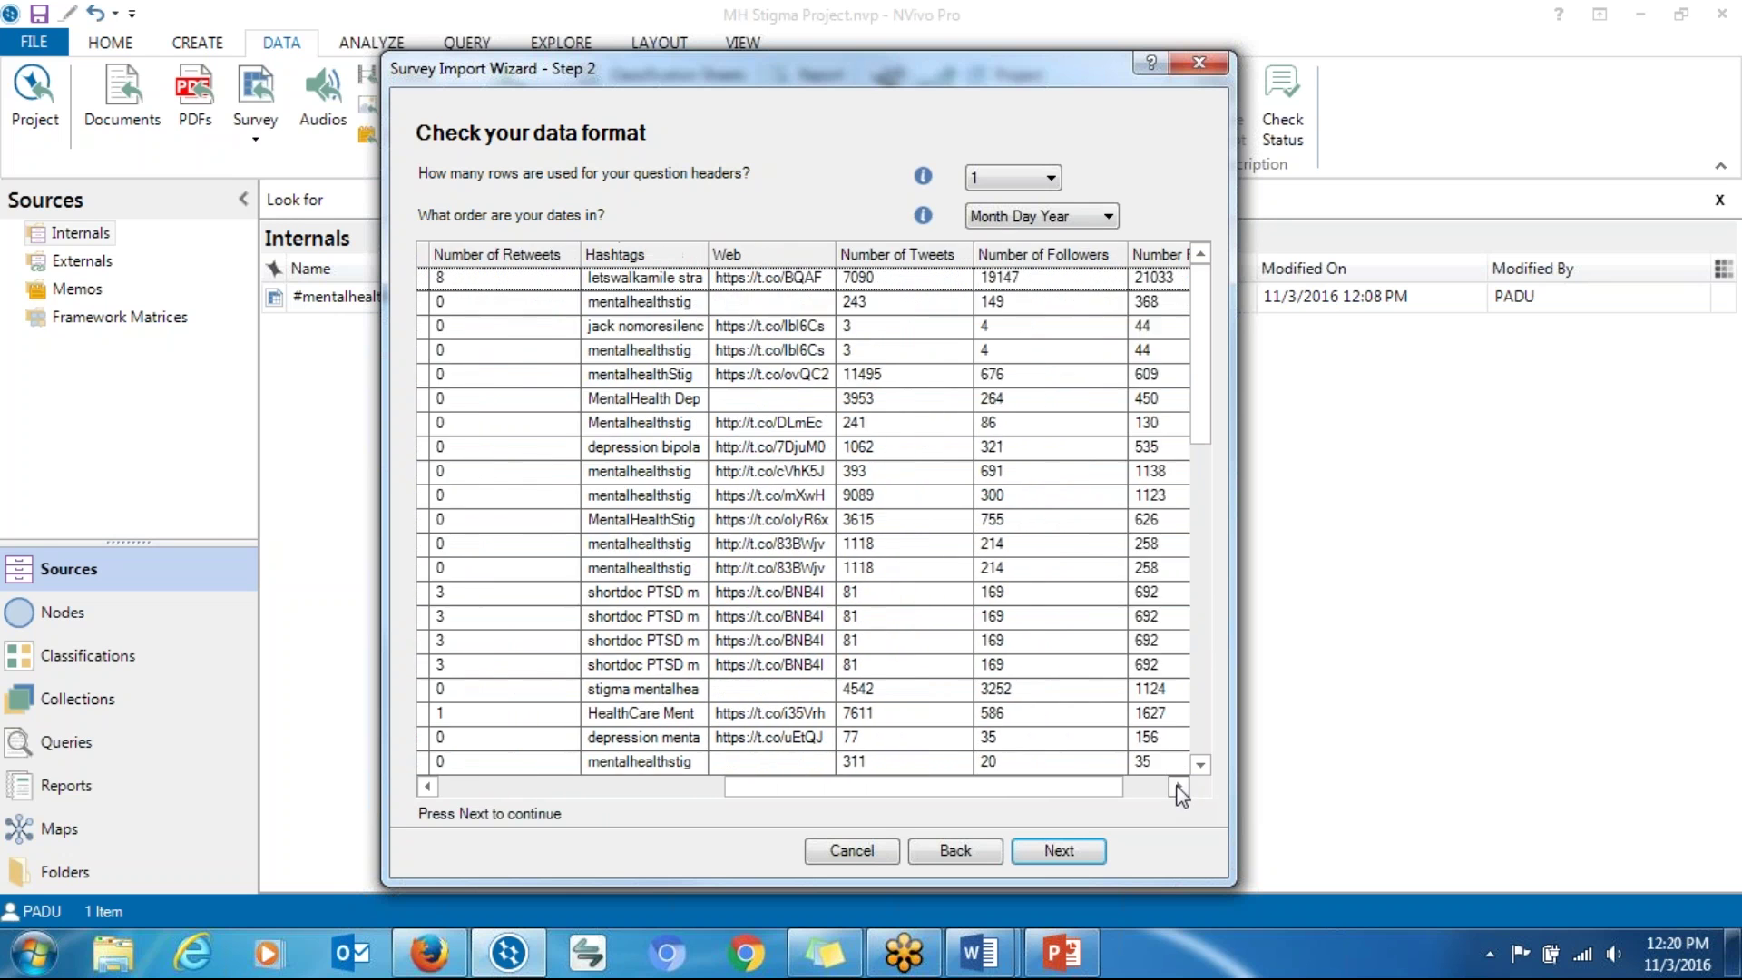
click(1178, 786)
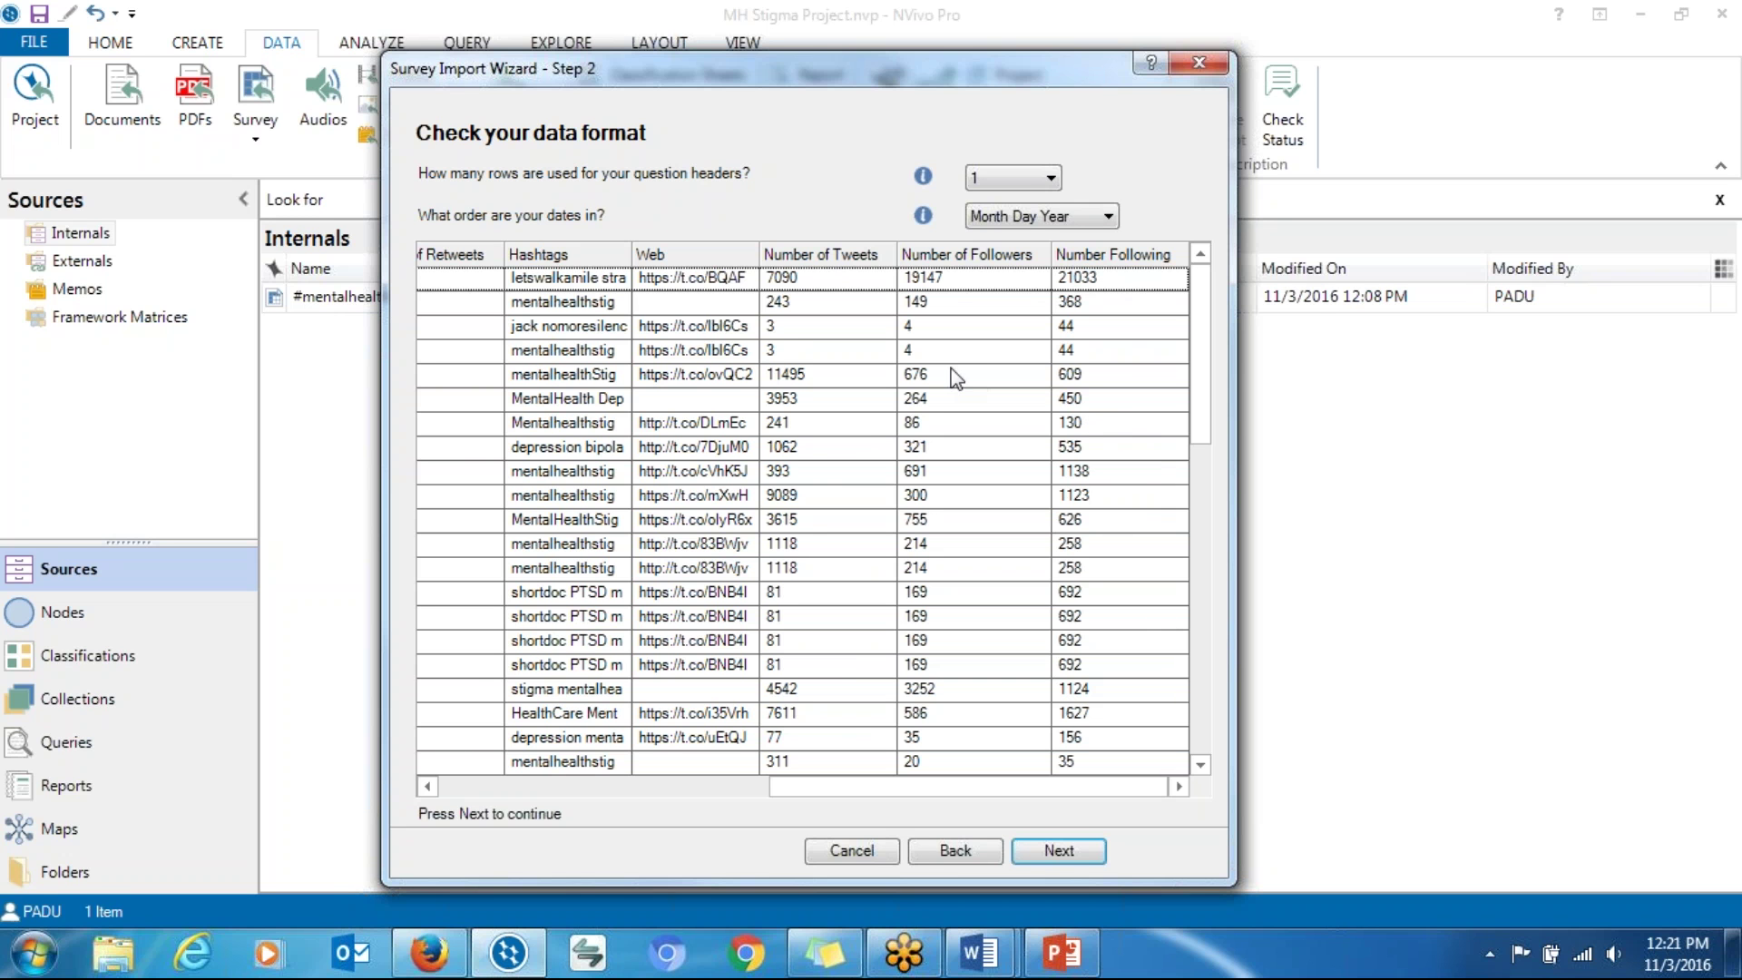
Step: Accept Row ID as the unique case ID, set Tweet as open-ended and Hashtags and Username as closed-ended, and complete the import
click(1058, 853)
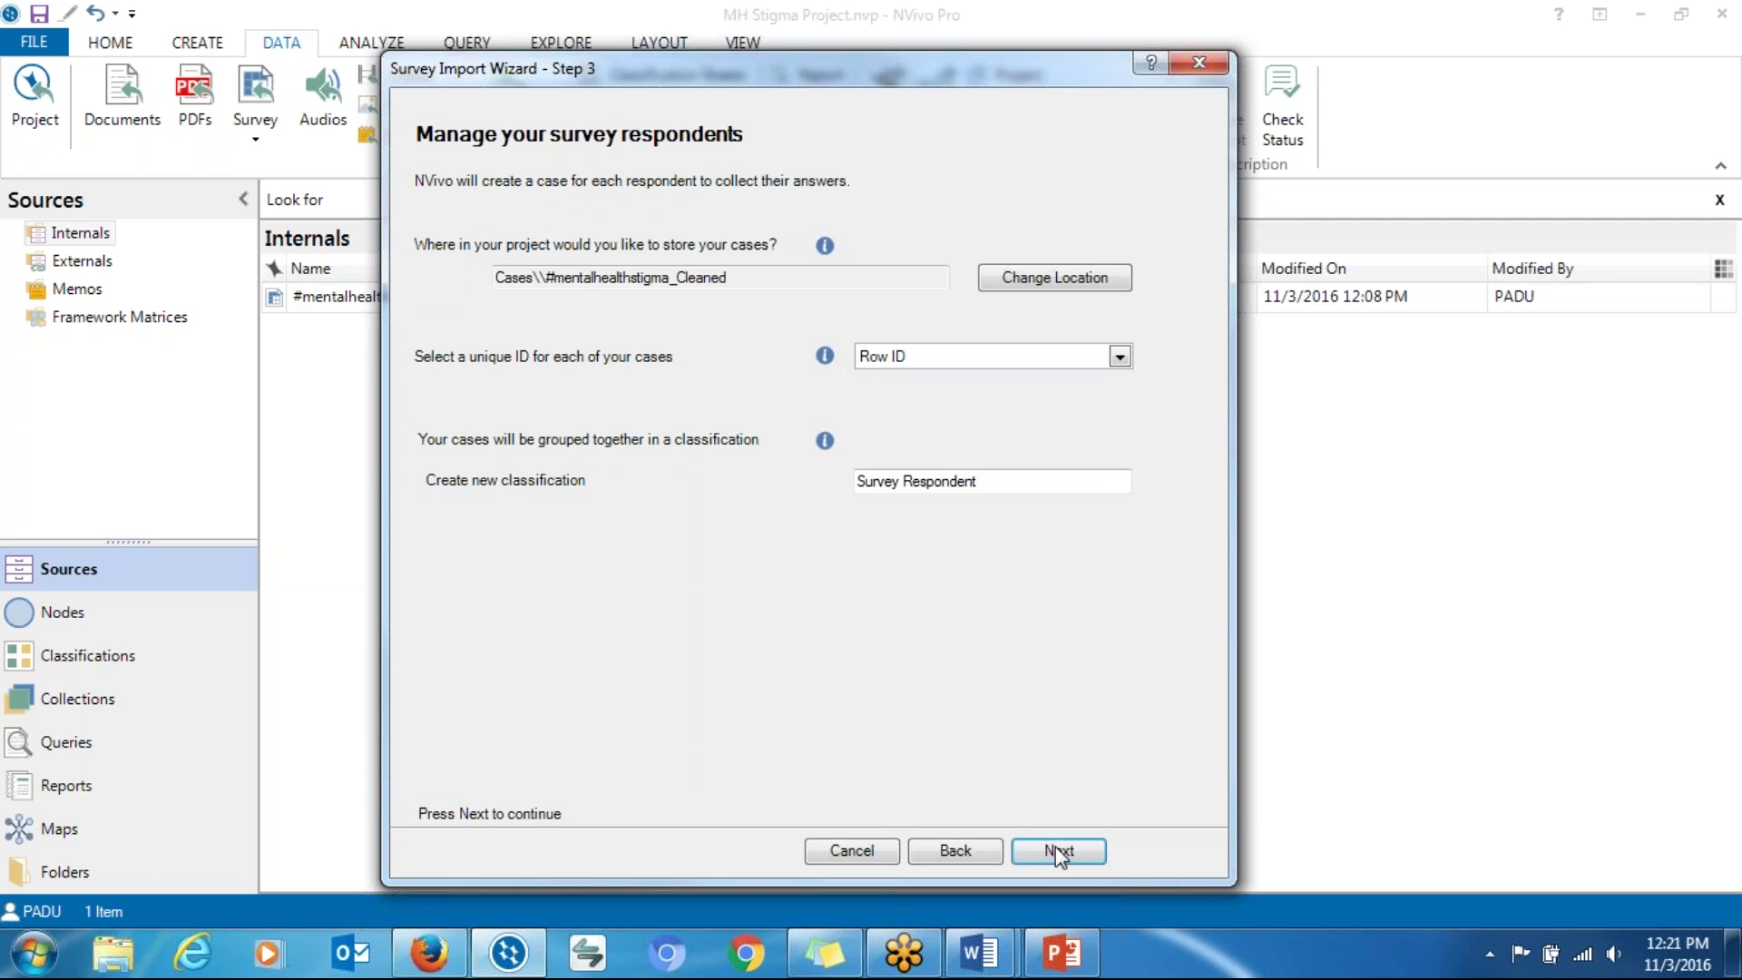
click(1057, 853)
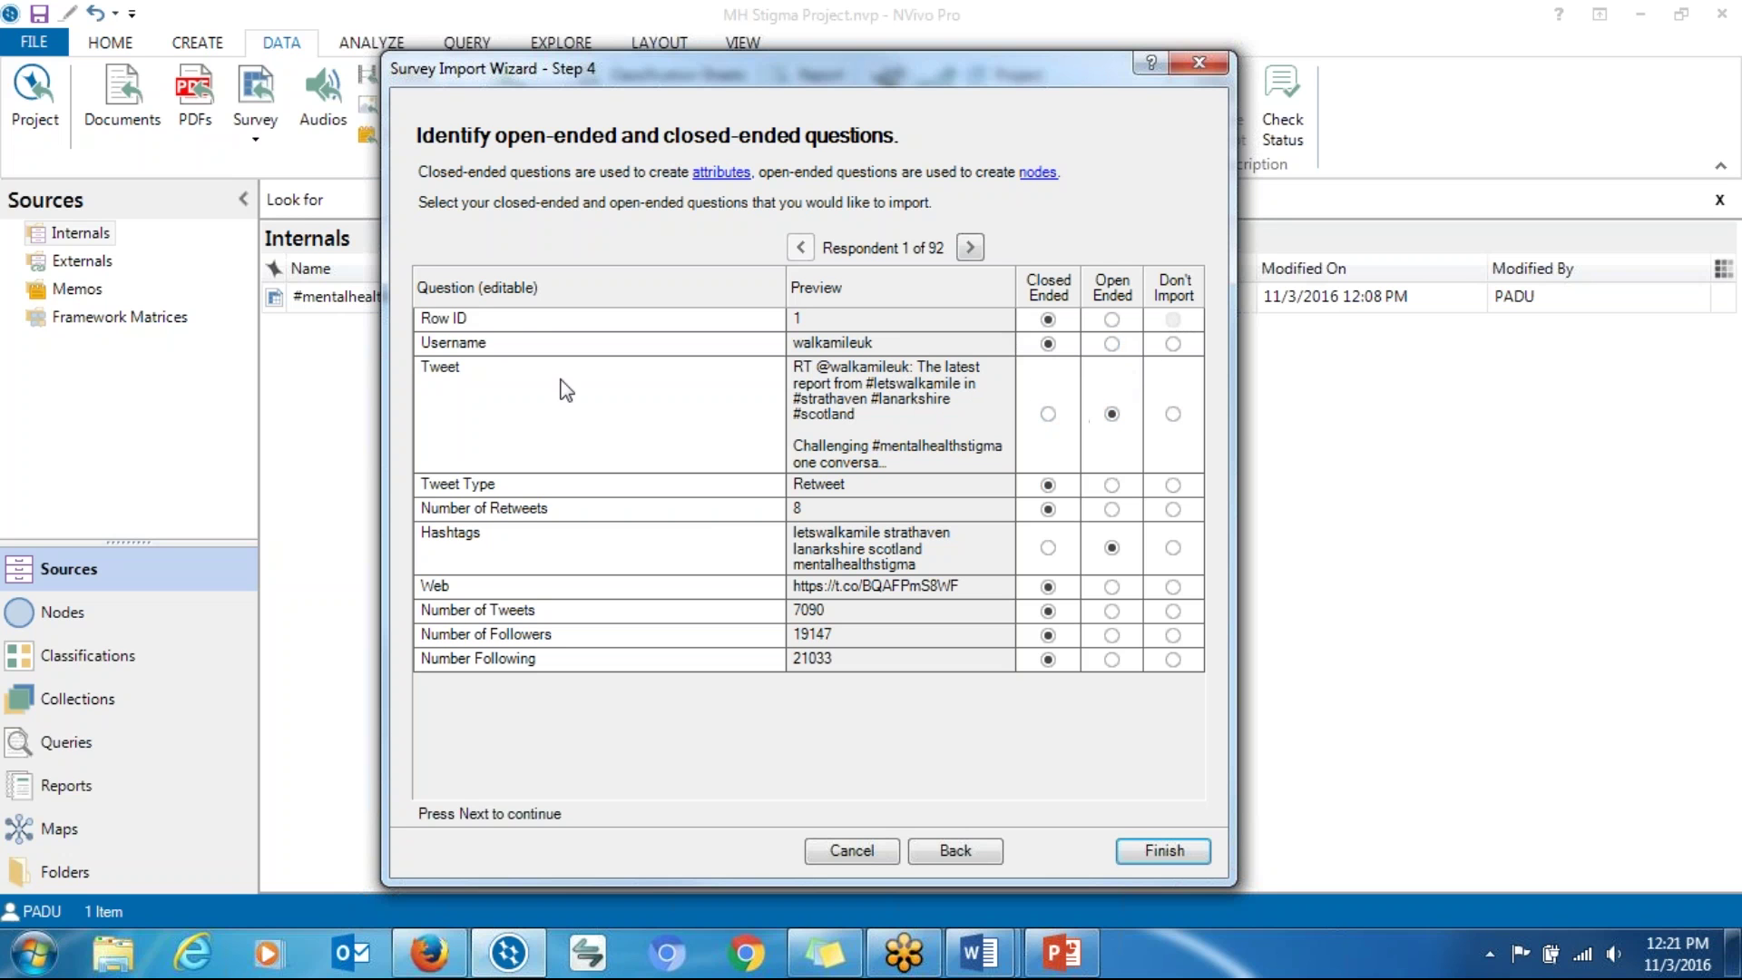
click(1051, 418)
click(1116, 417)
click(1048, 548)
click(1047, 344)
click(1163, 852)
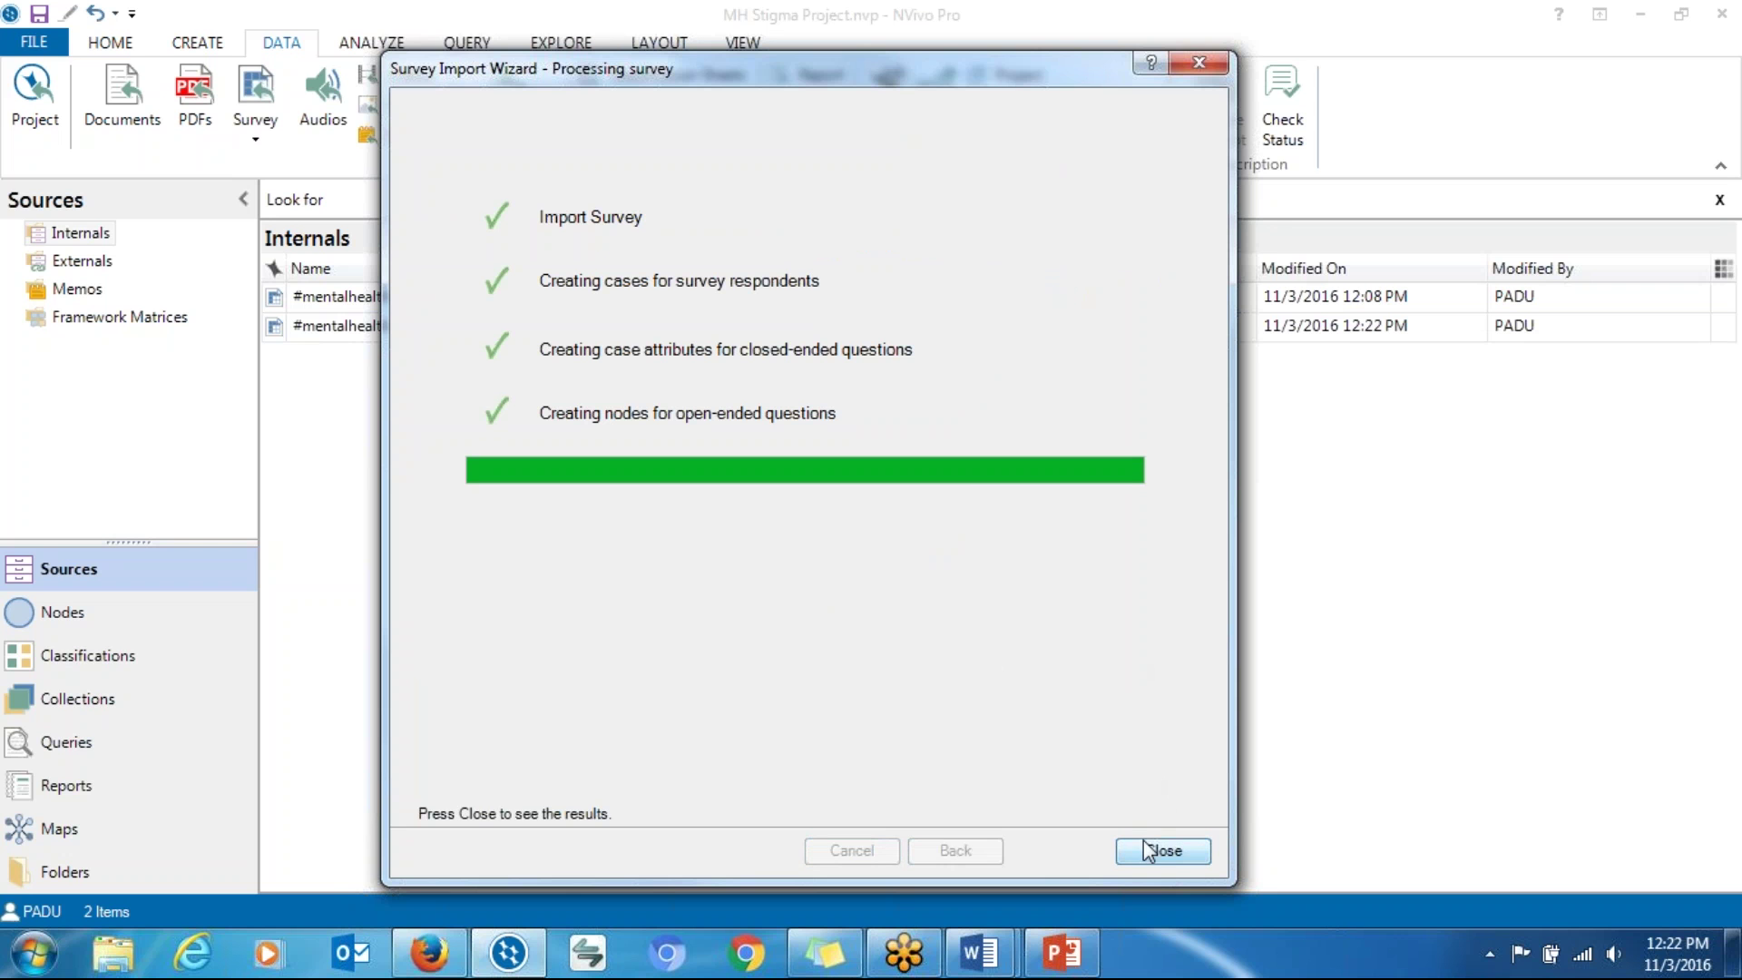
click(1146, 851)
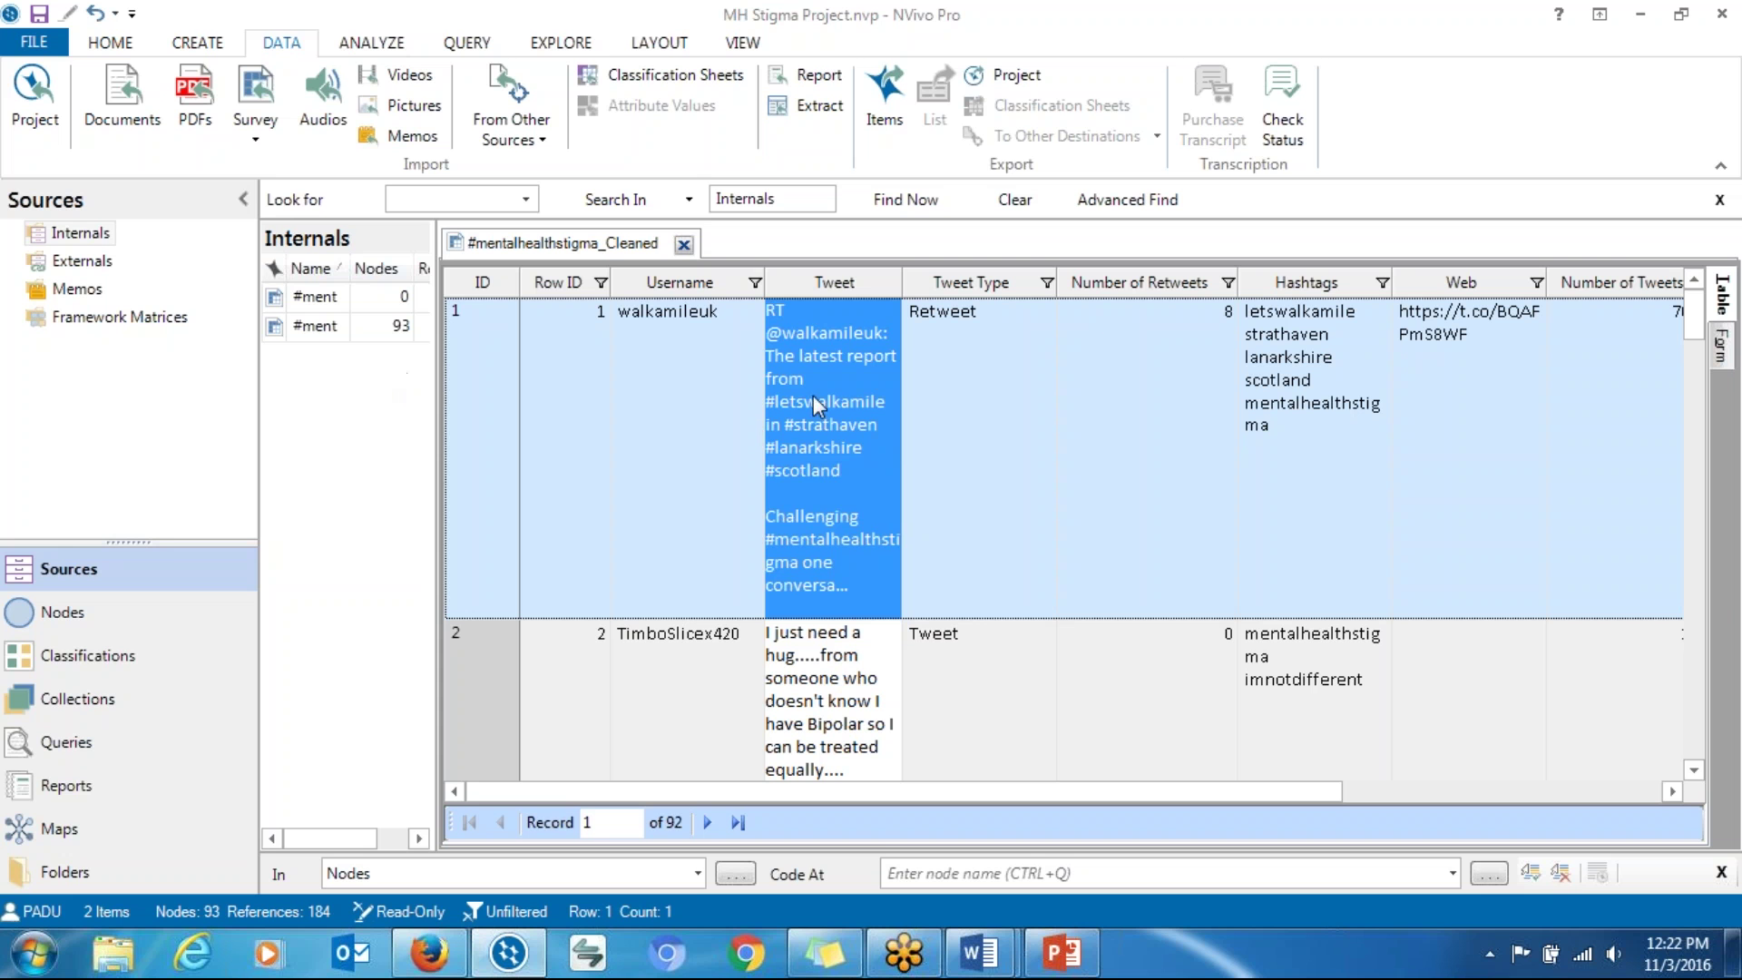
Step: Examine record 2 of the imported dataset, from its selectable Tweet text across to the Number of Tweets column and back
click(852, 670)
drag(777, 312, 899, 515)
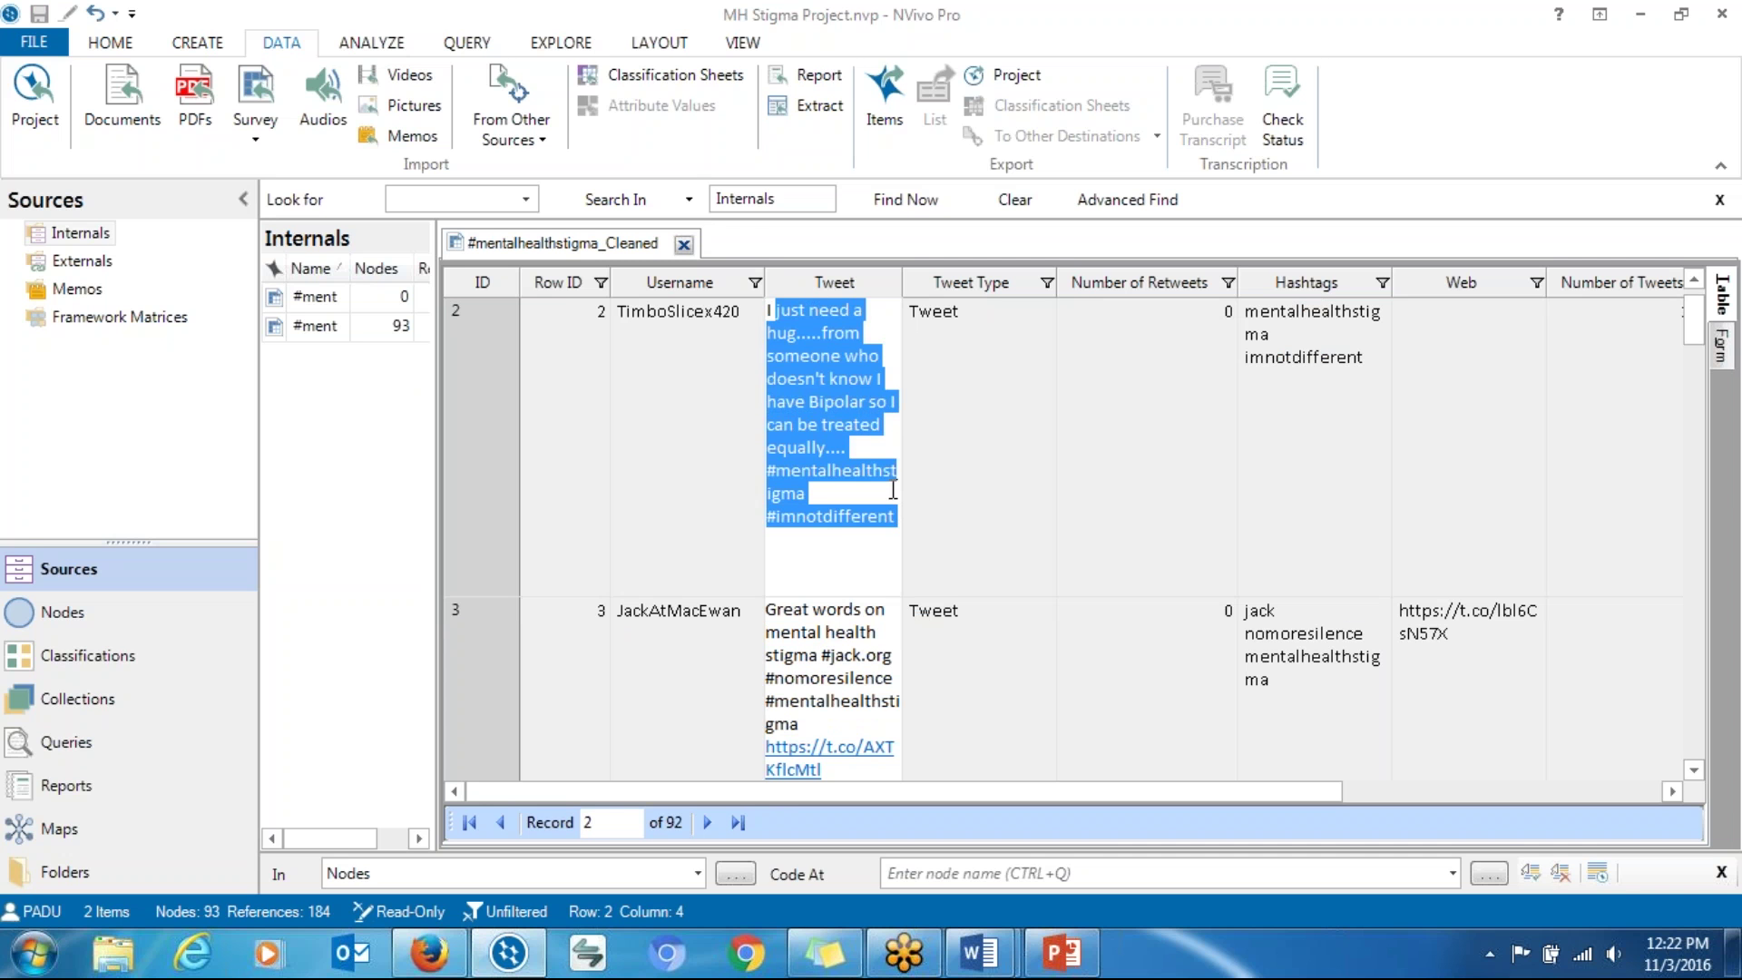
click(973, 460)
click(1134, 402)
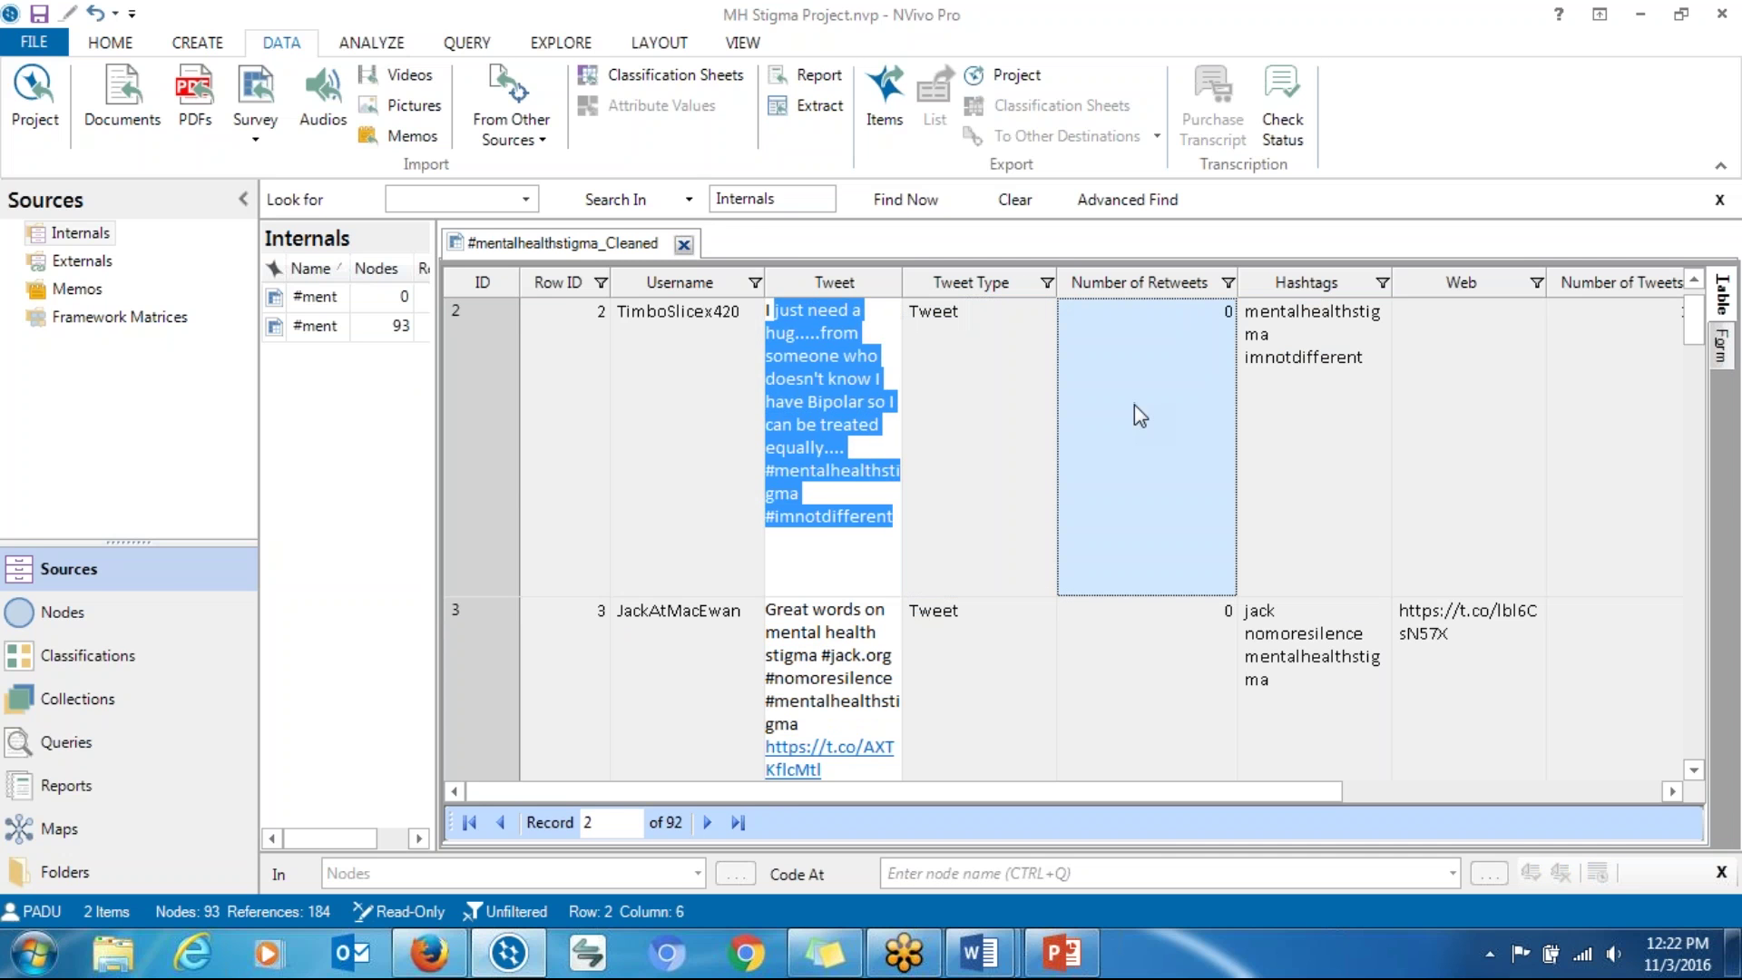
click(1325, 456)
click(1087, 481)
drag(1270, 791, 1553, 790)
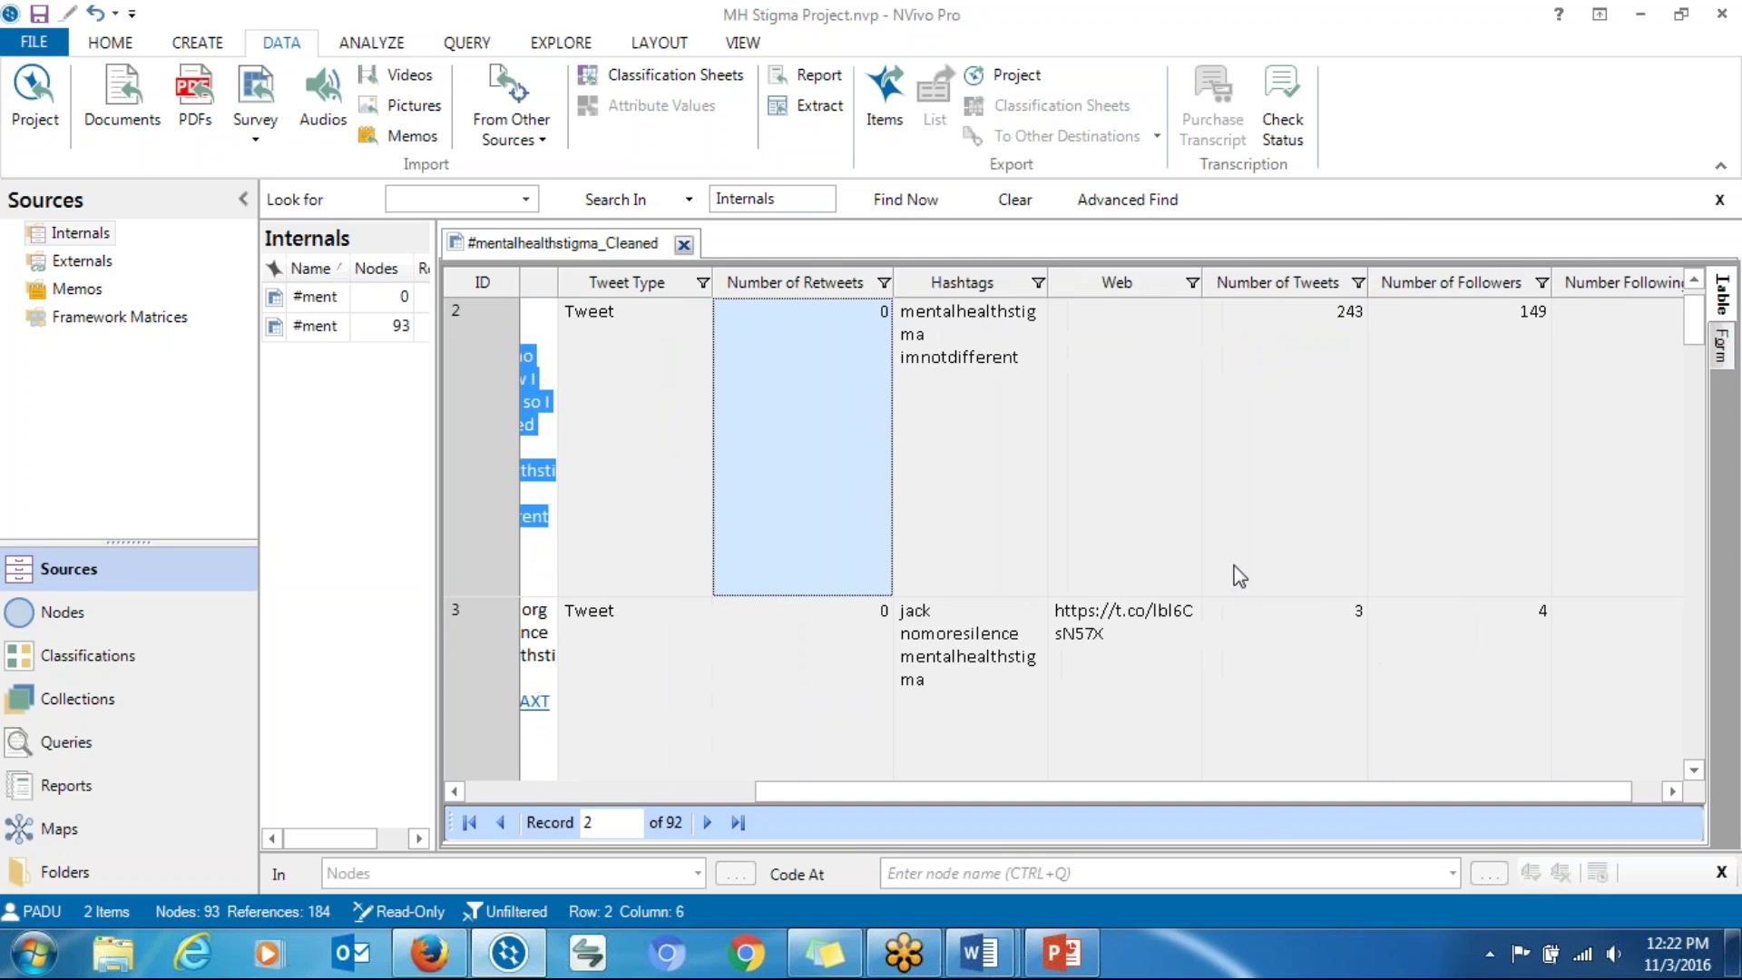
click(1294, 513)
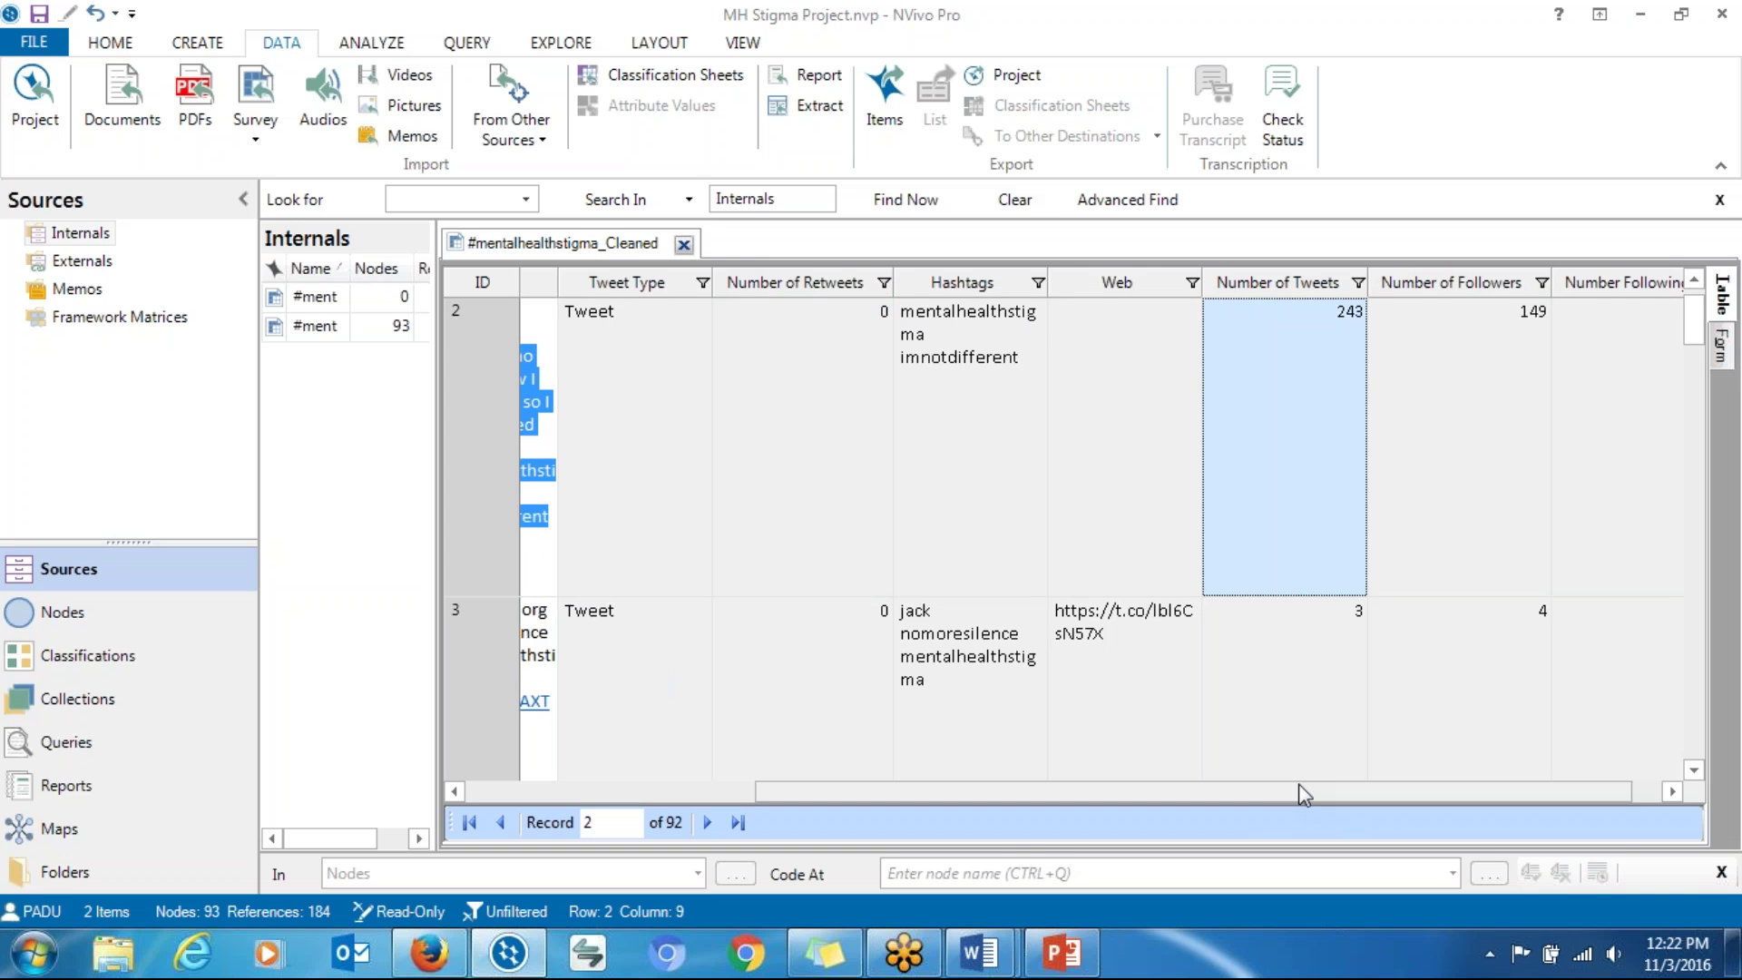
drag(1302, 789, 888, 769)
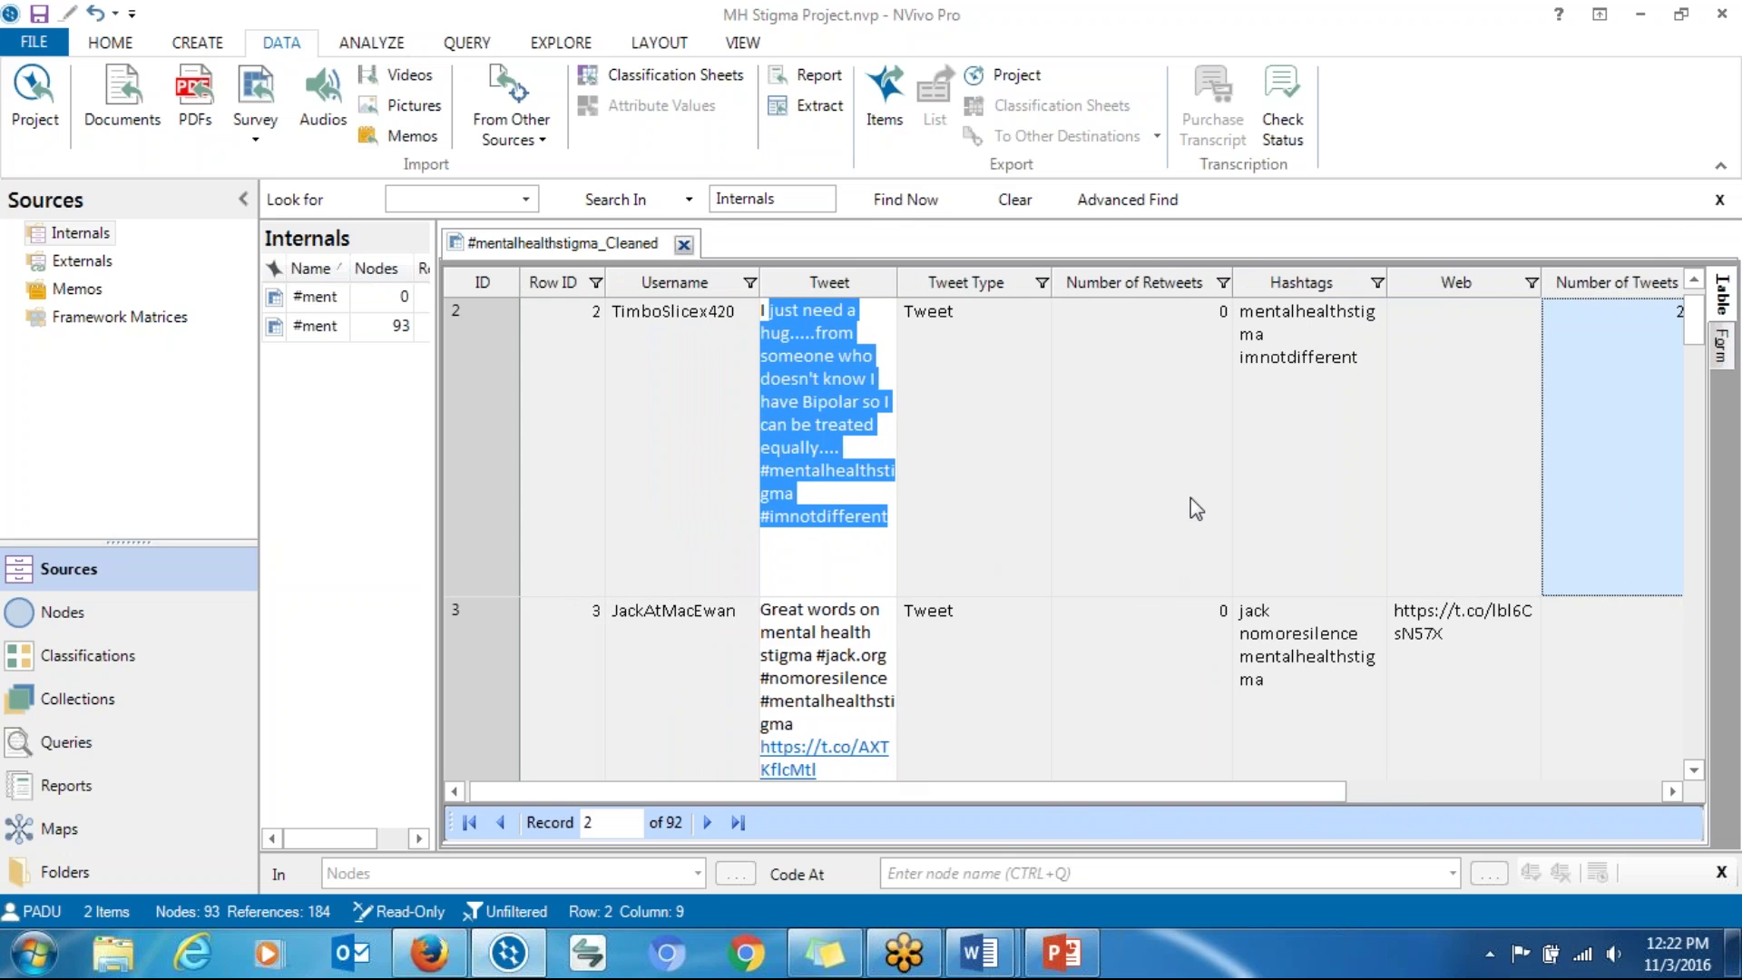
Step: Compare record 2's Hashtags and Tweet Type cells with its selectable Tweet text, and view the columns through Number Following
click(1279, 454)
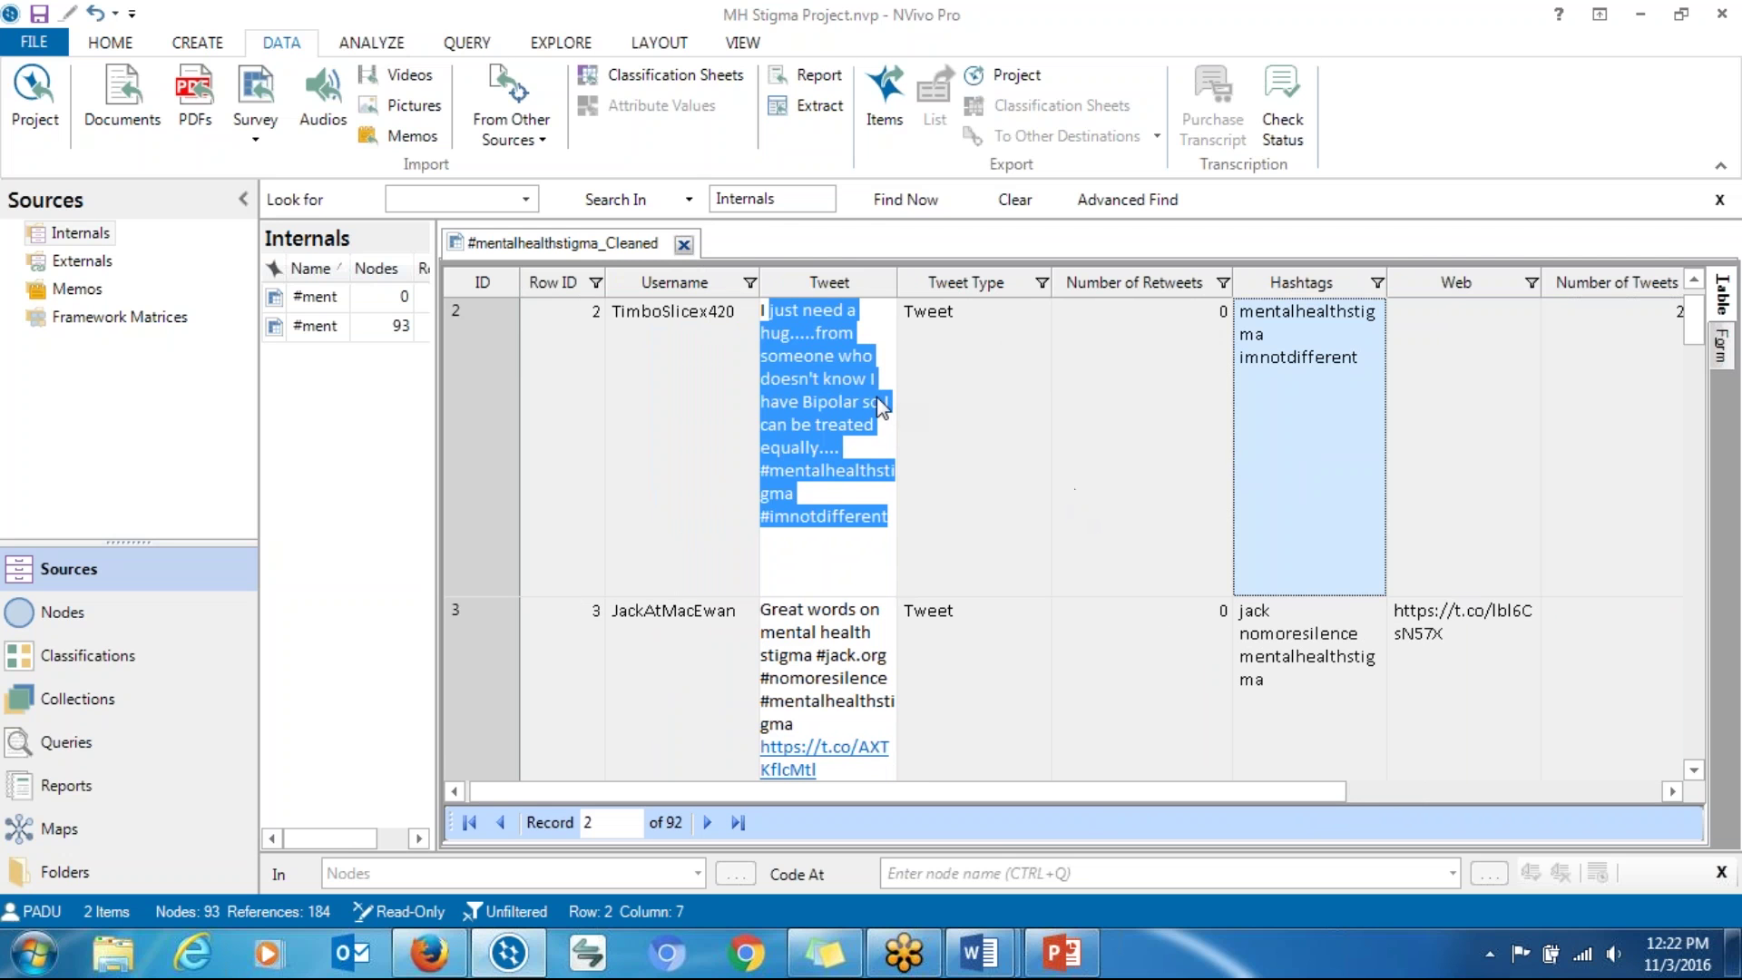
click(889, 350)
drag(762, 310, 903, 610)
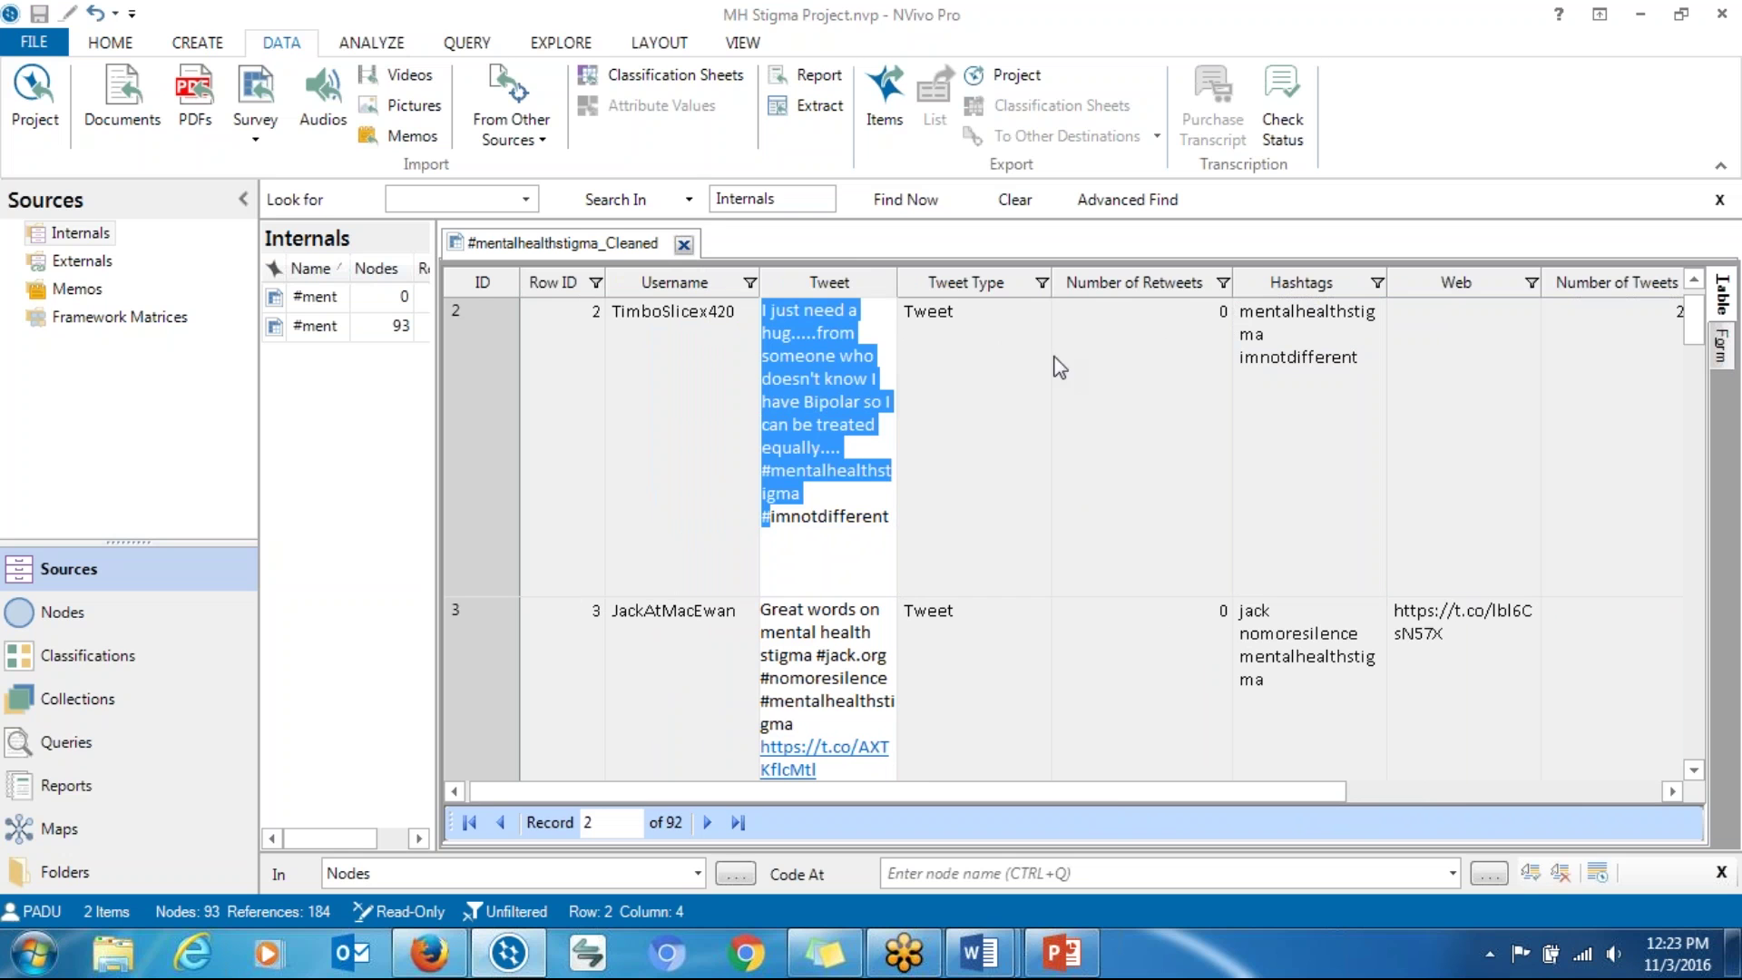
click(1025, 354)
drag(1109, 791, 1243, 791)
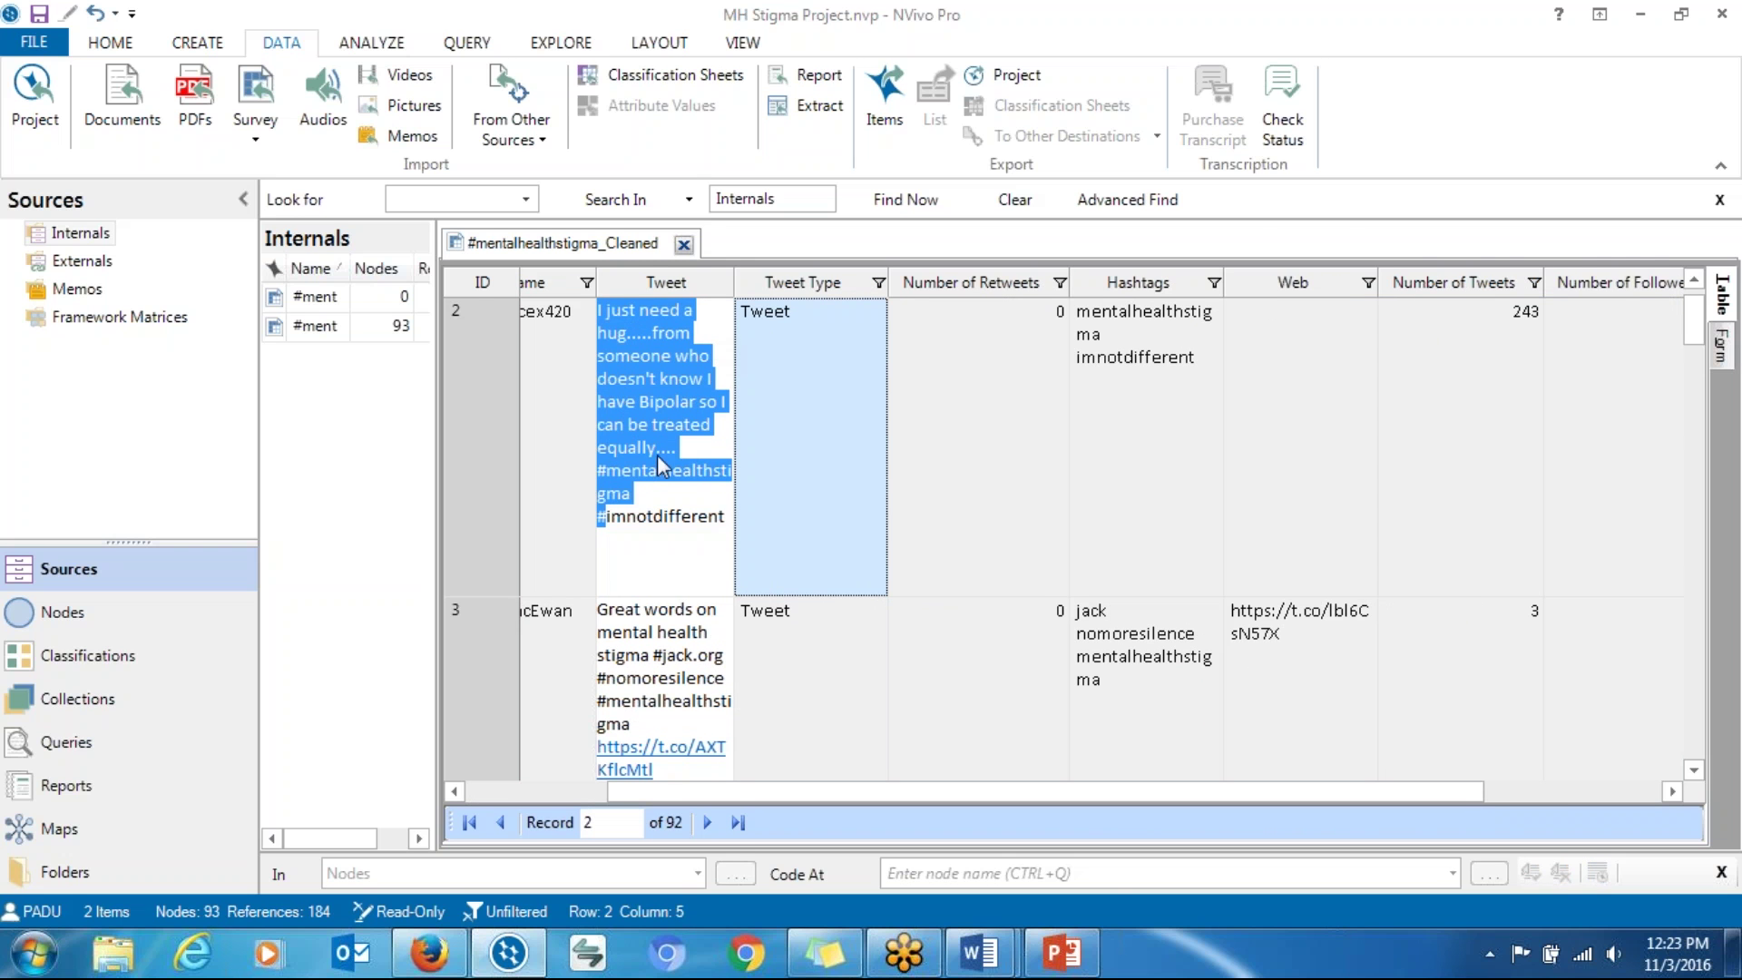
drag(1119, 791, 1633, 762)
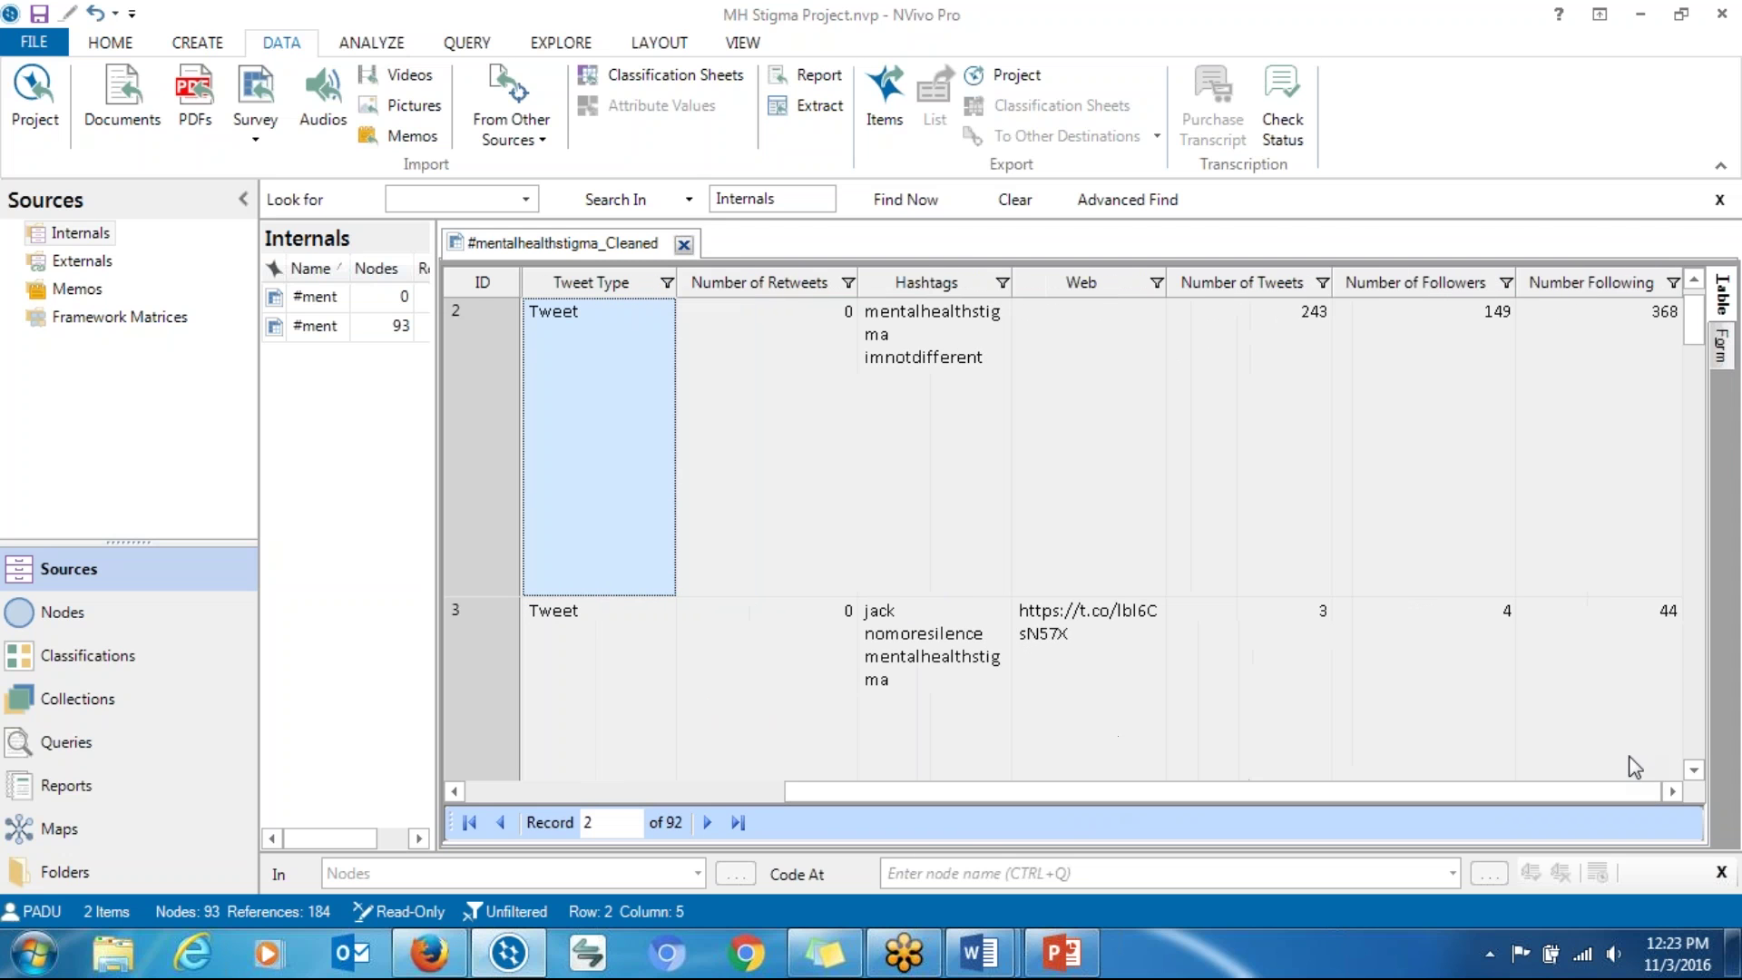
Step: Show the imported dataset in Form view and look through the fields of records 2 and 3
click(1723, 347)
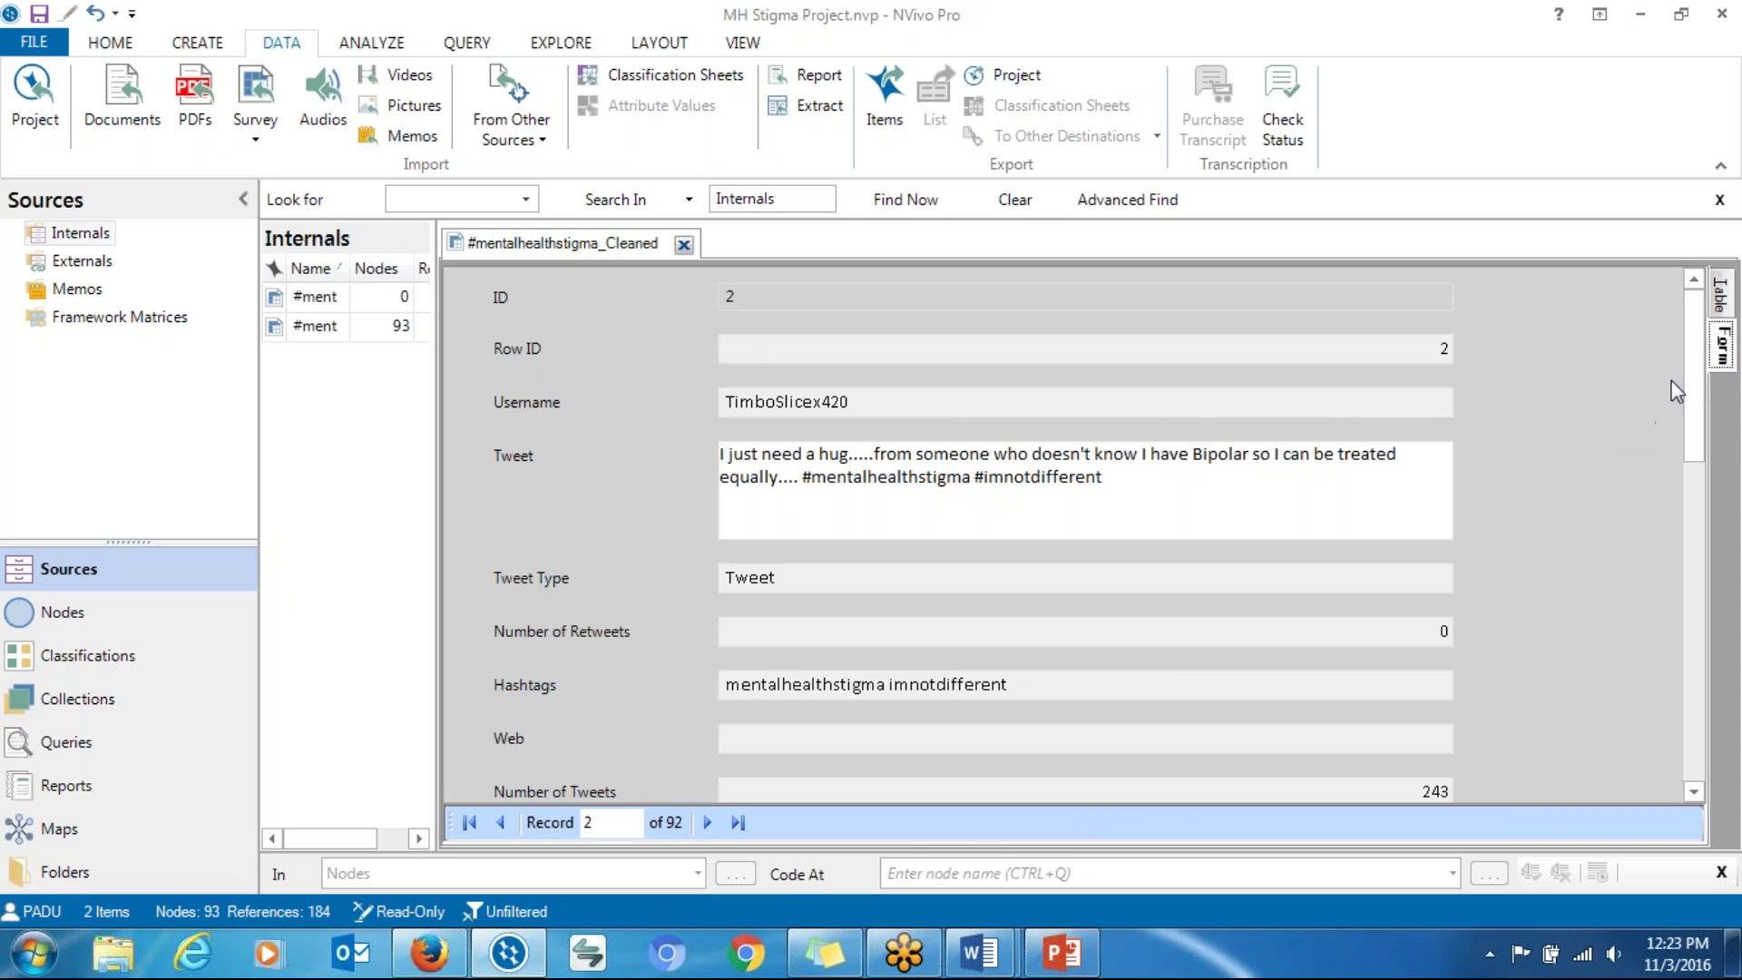
scroll(1696, 385, down, 1)
scroll(1678, 363, up, 1)
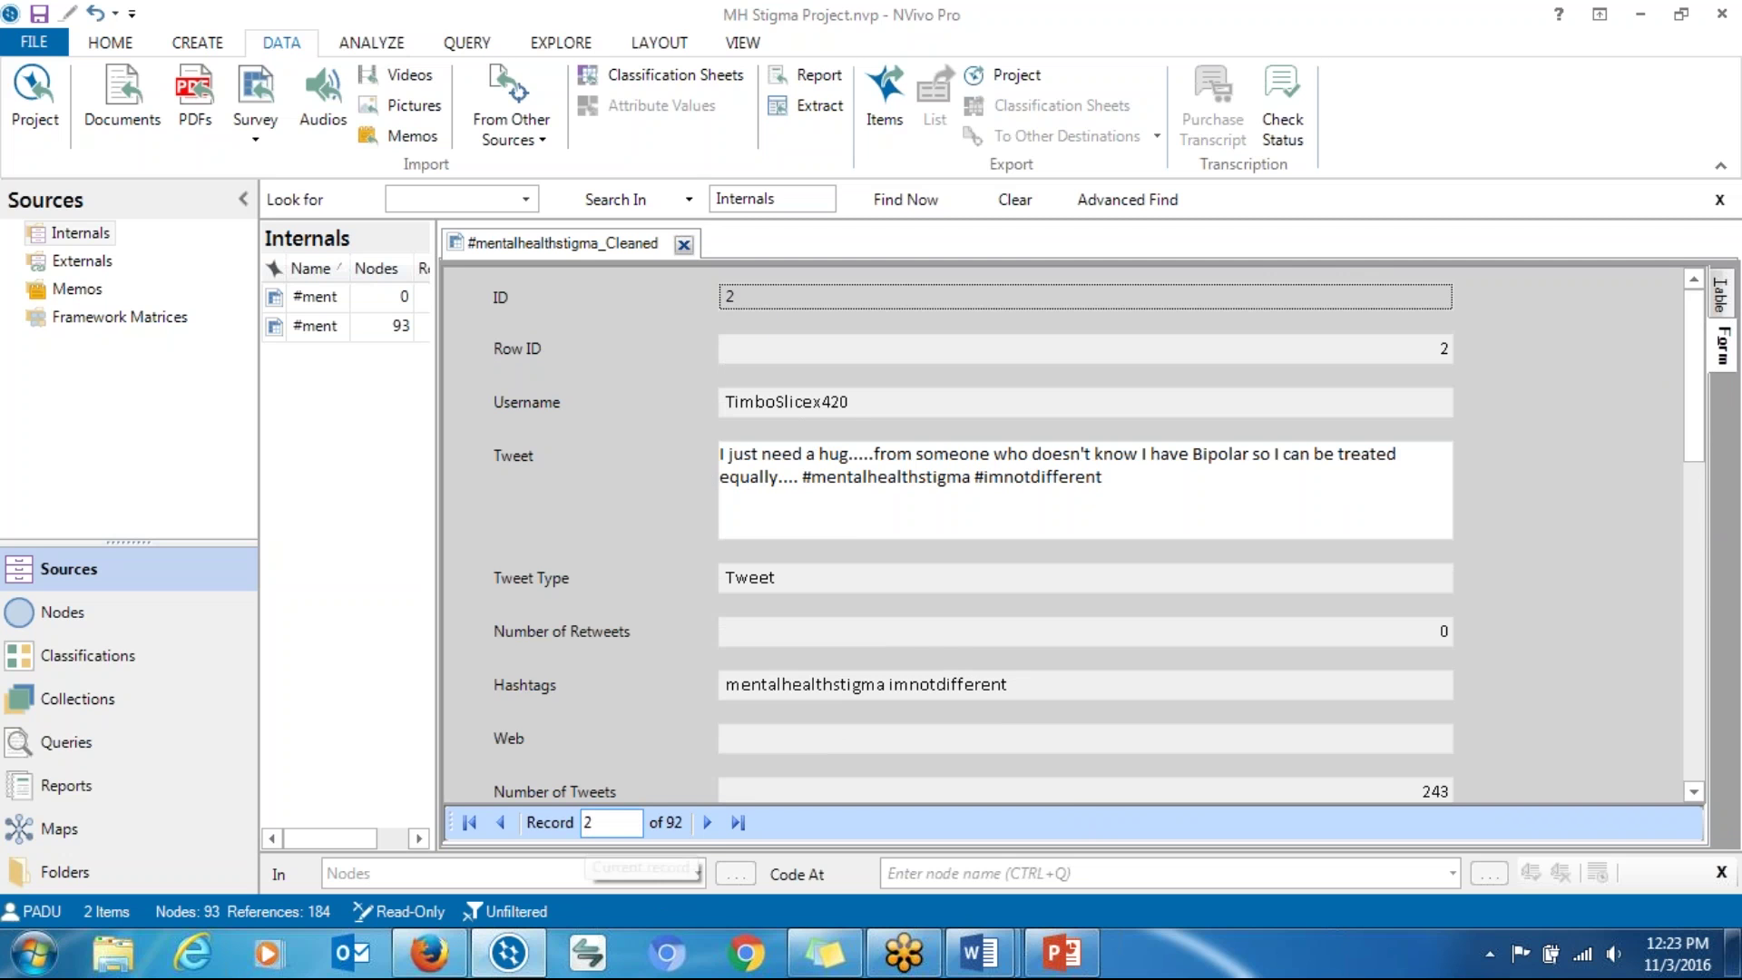
click(707, 823)
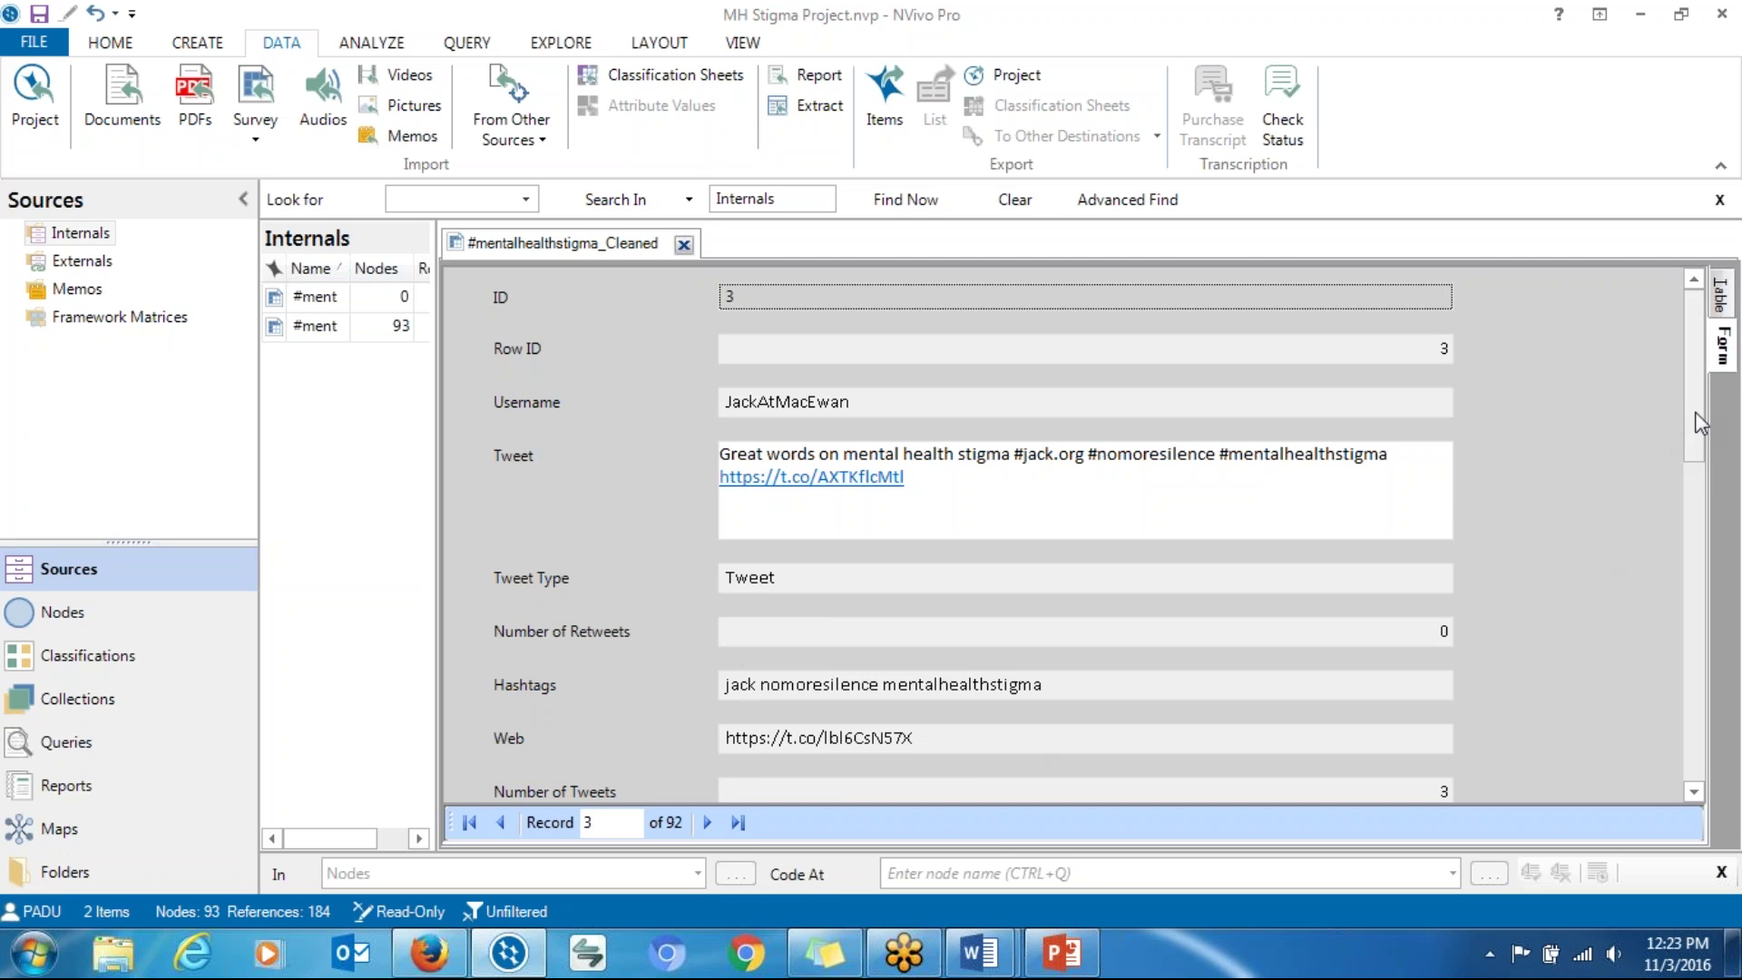
scroll(1699, 422, down, 1)
scroll(1699, 422, up, 1)
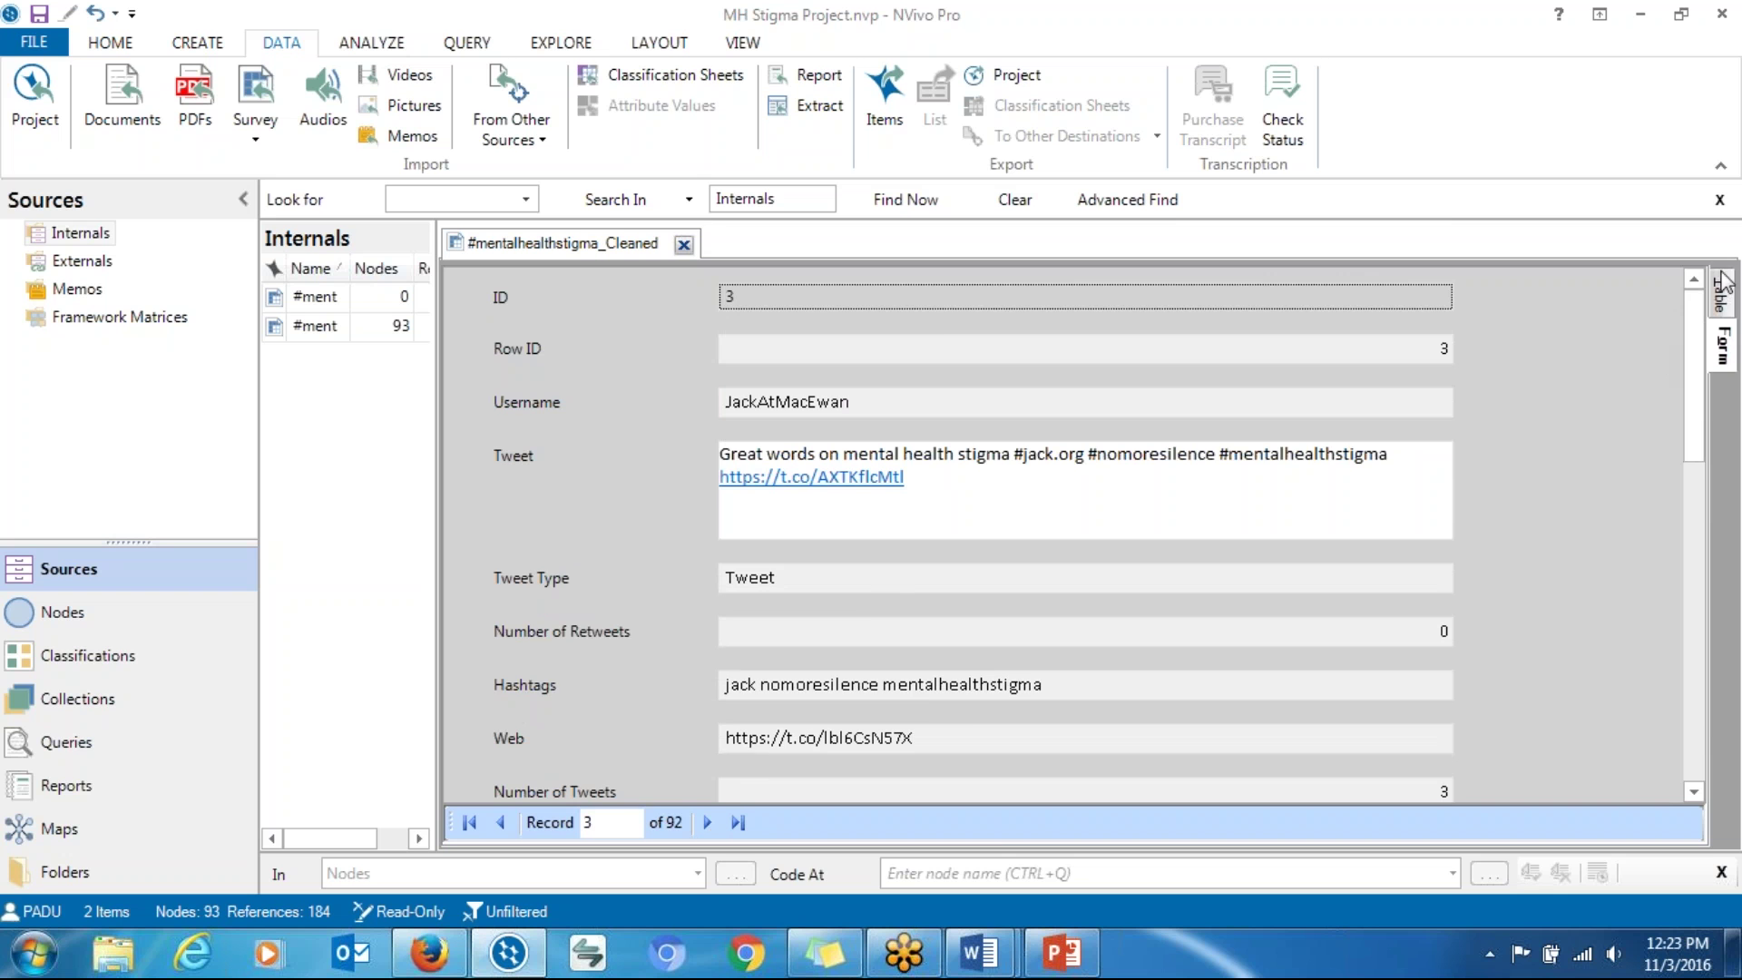
Step: Return the dataset to Table view, place the cursor in record 3's tweet, and go back to the first record and columns
click(1721, 290)
drag(952, 791, 524, 787)
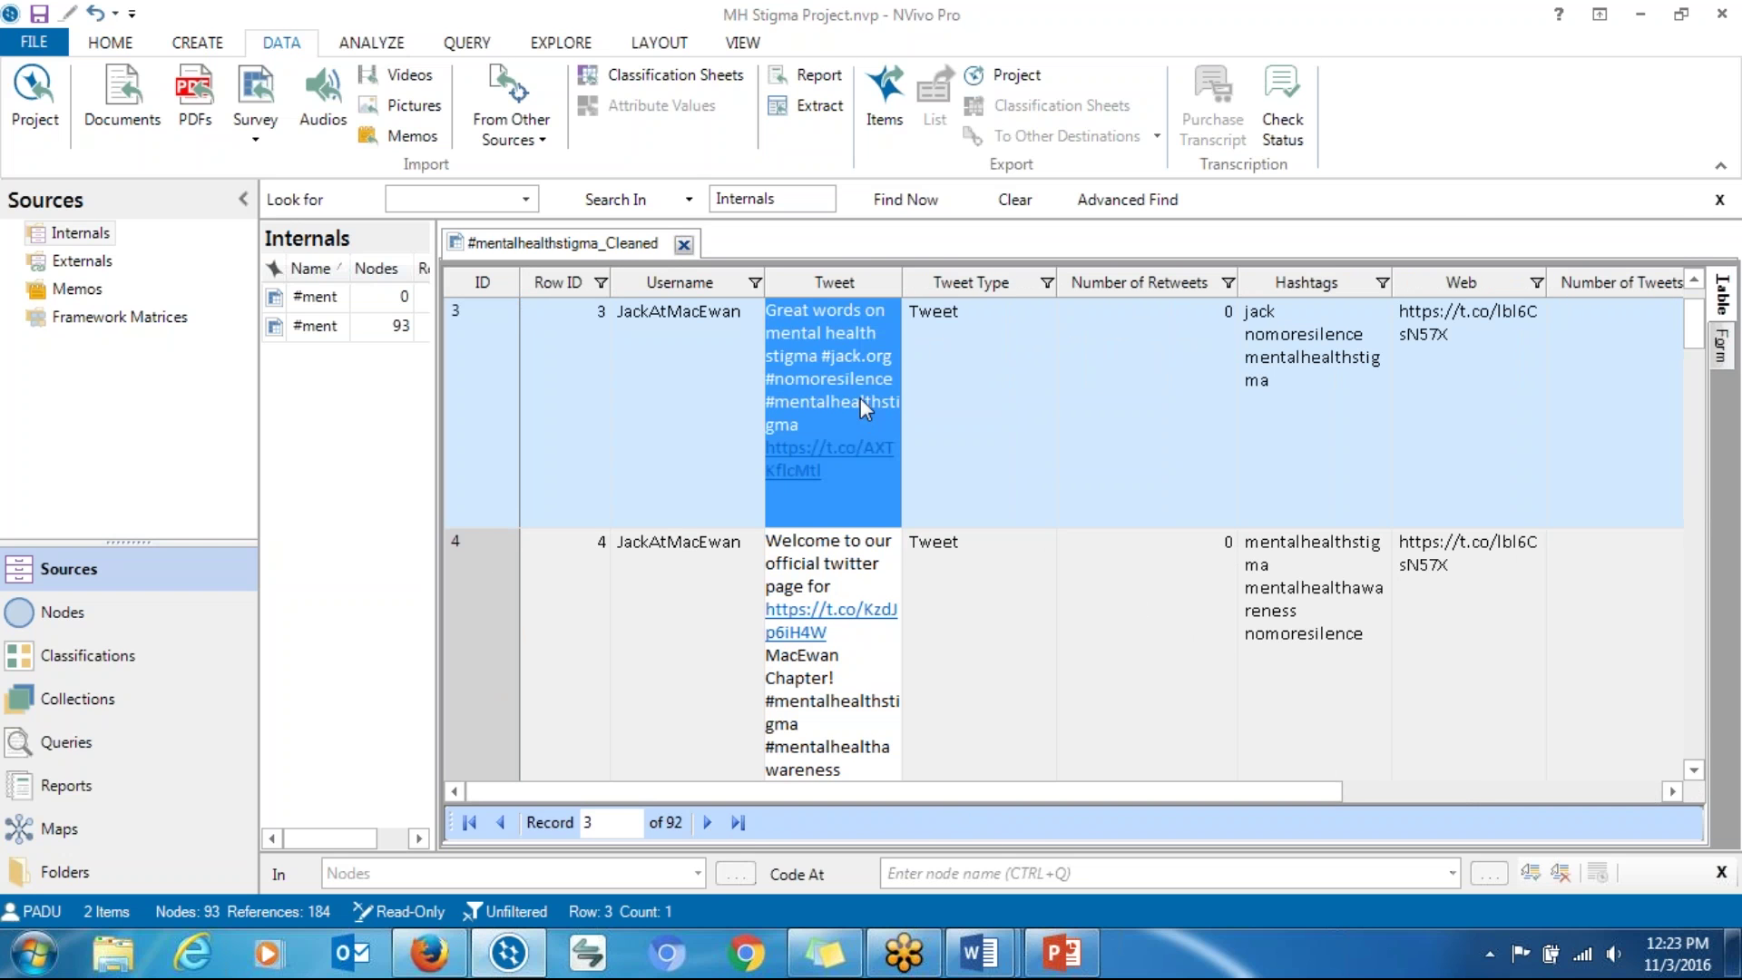
click(860, 399)
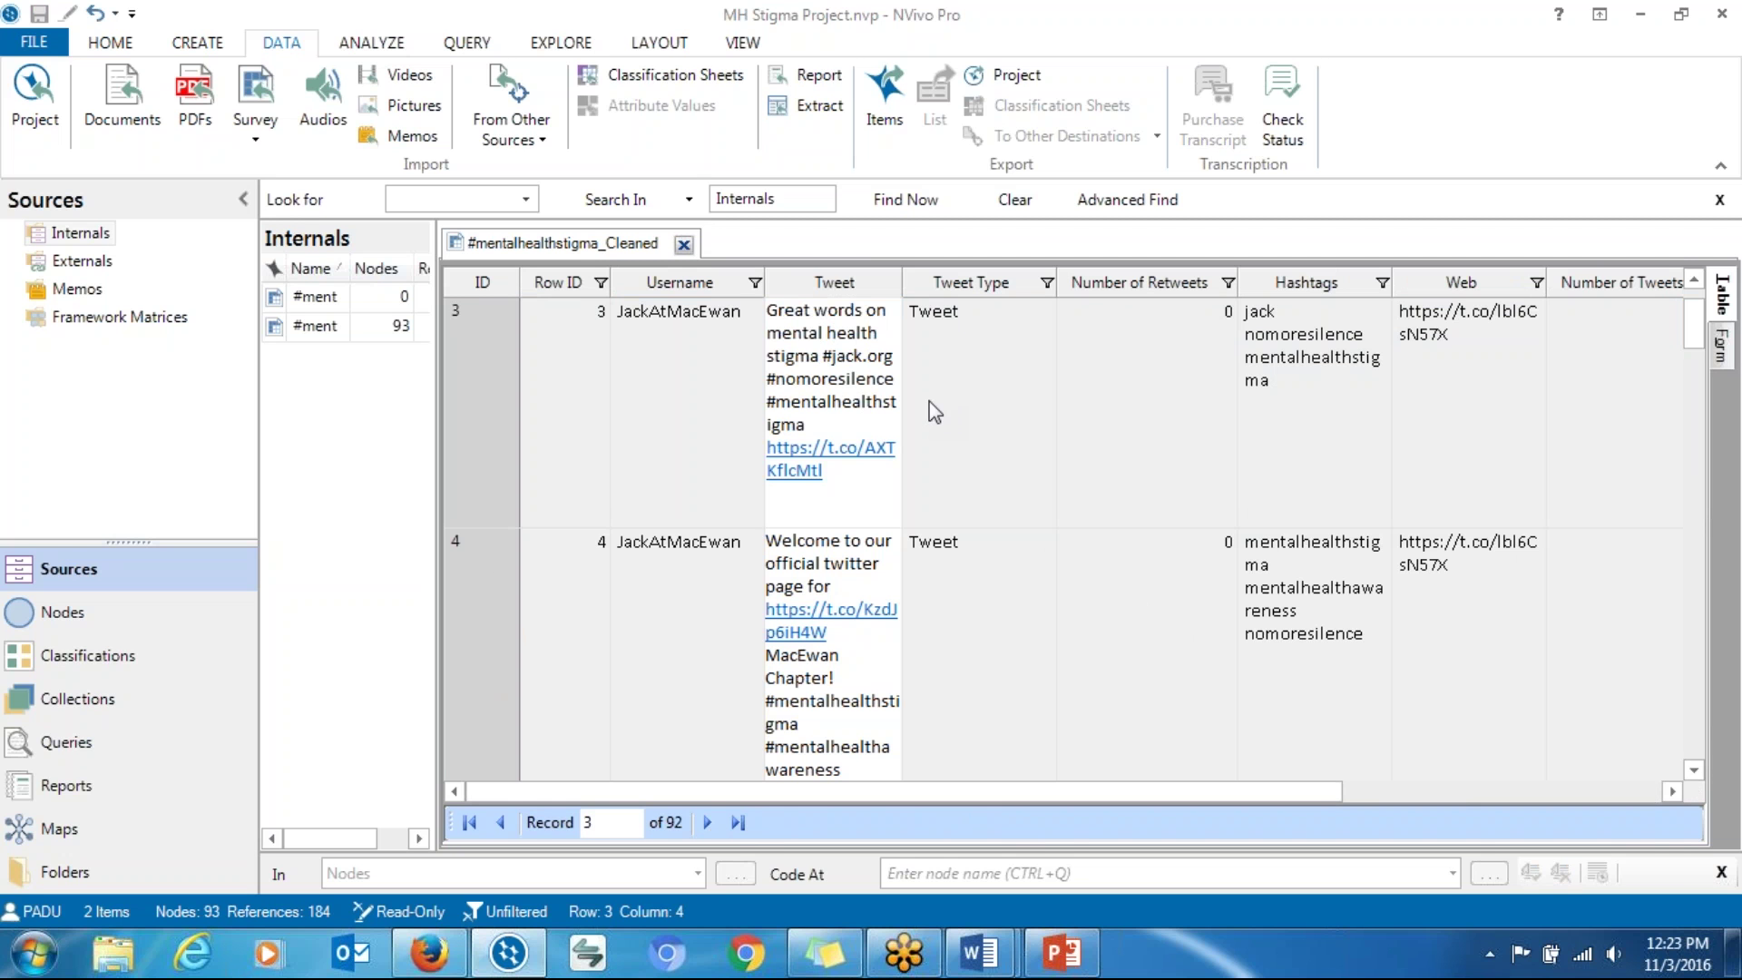
click(1623, 40)
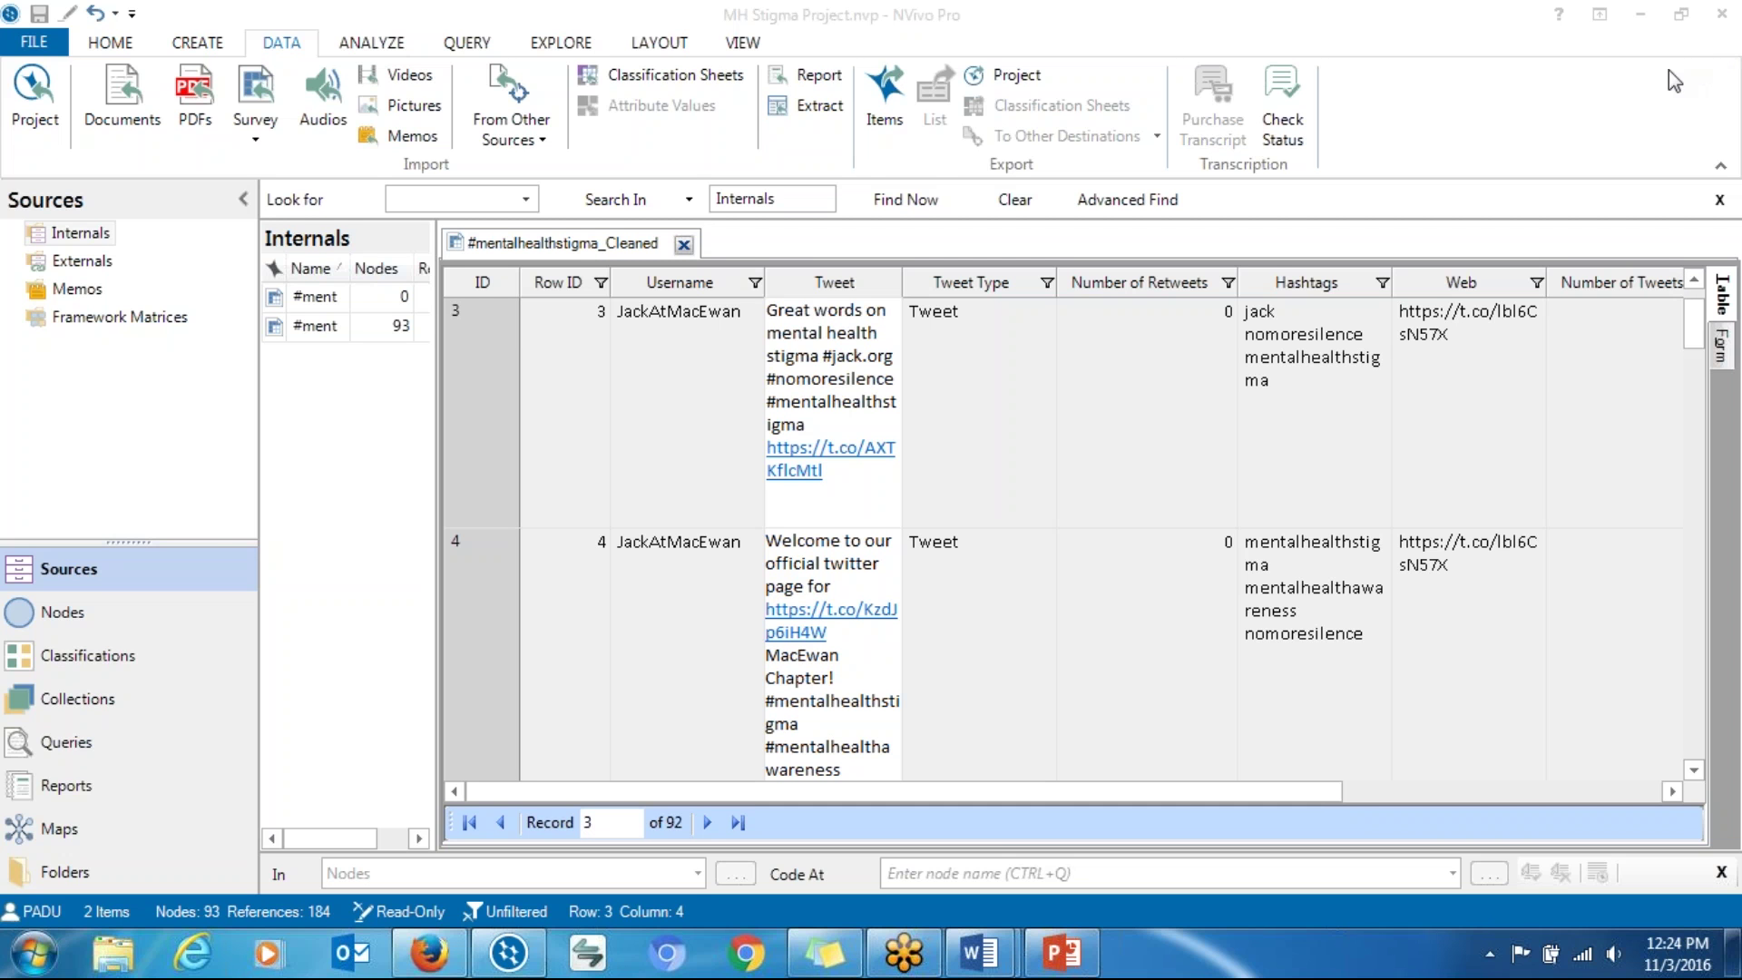
scroll(1696, 316, up, 2)
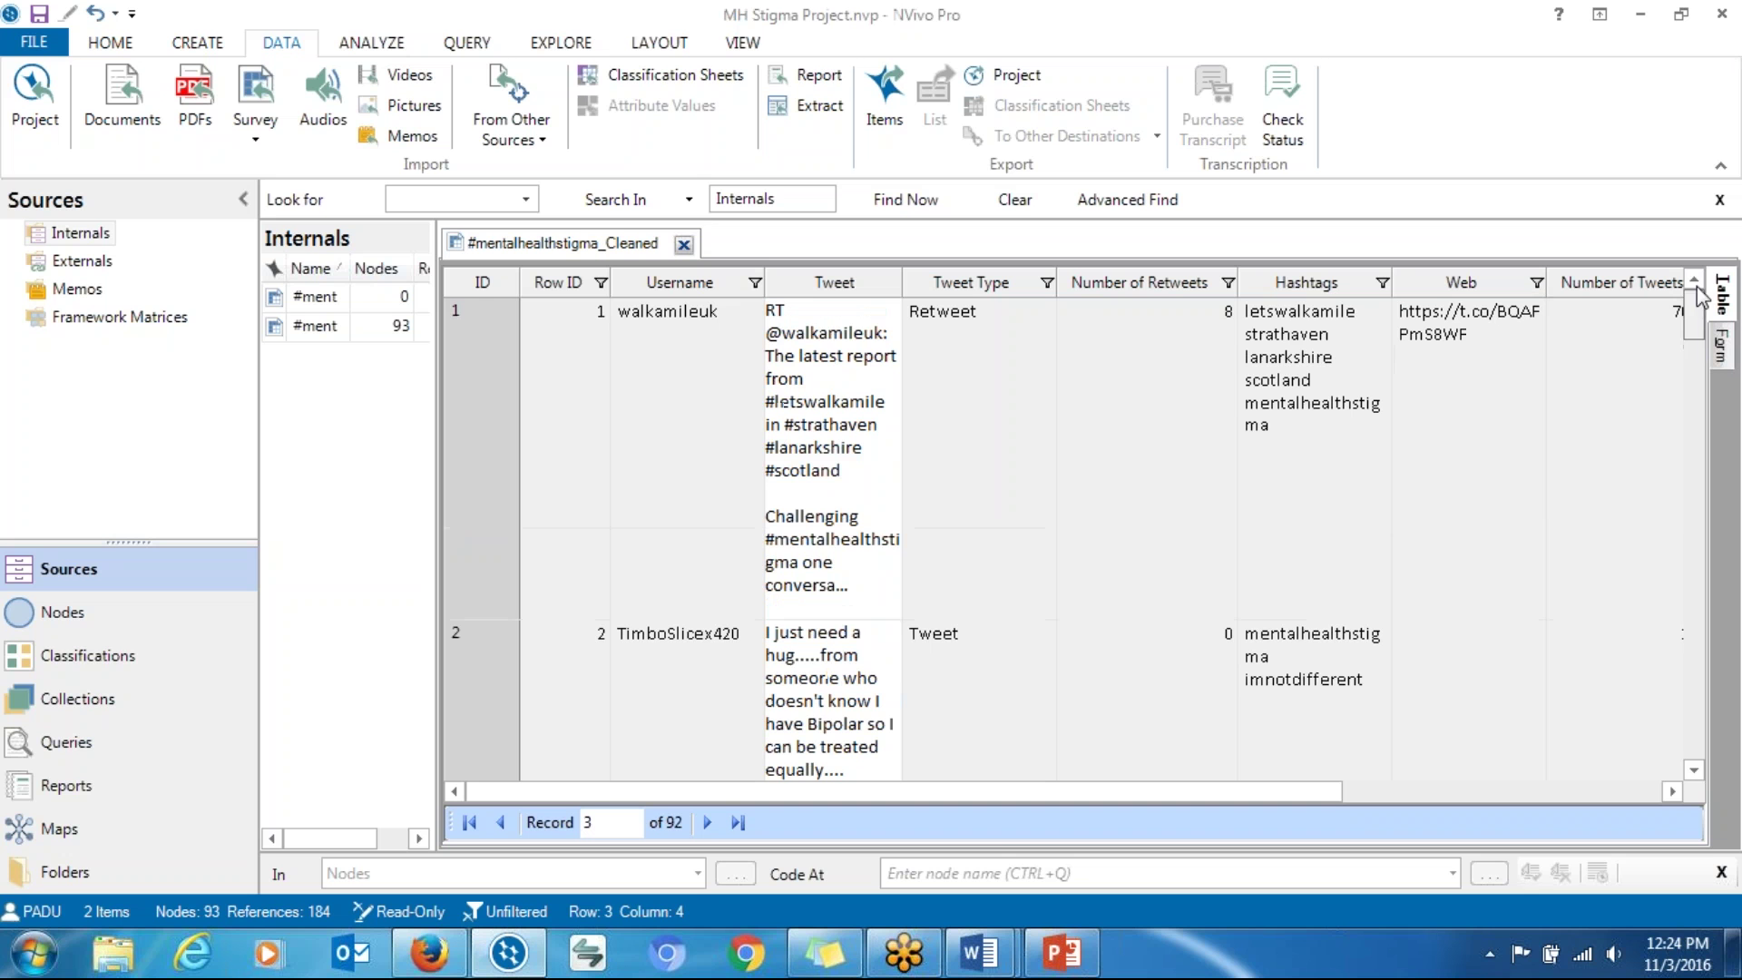
Step: Widen the Internals source list beside the dataset to show more of its Name, Nodes and References columns
mouse_move(1696, 315)
mouse_down()
mouse_move(1699, 349)
mouse_move(1693, 307)
mouse_up()
drag(438, 508, 621, 508)
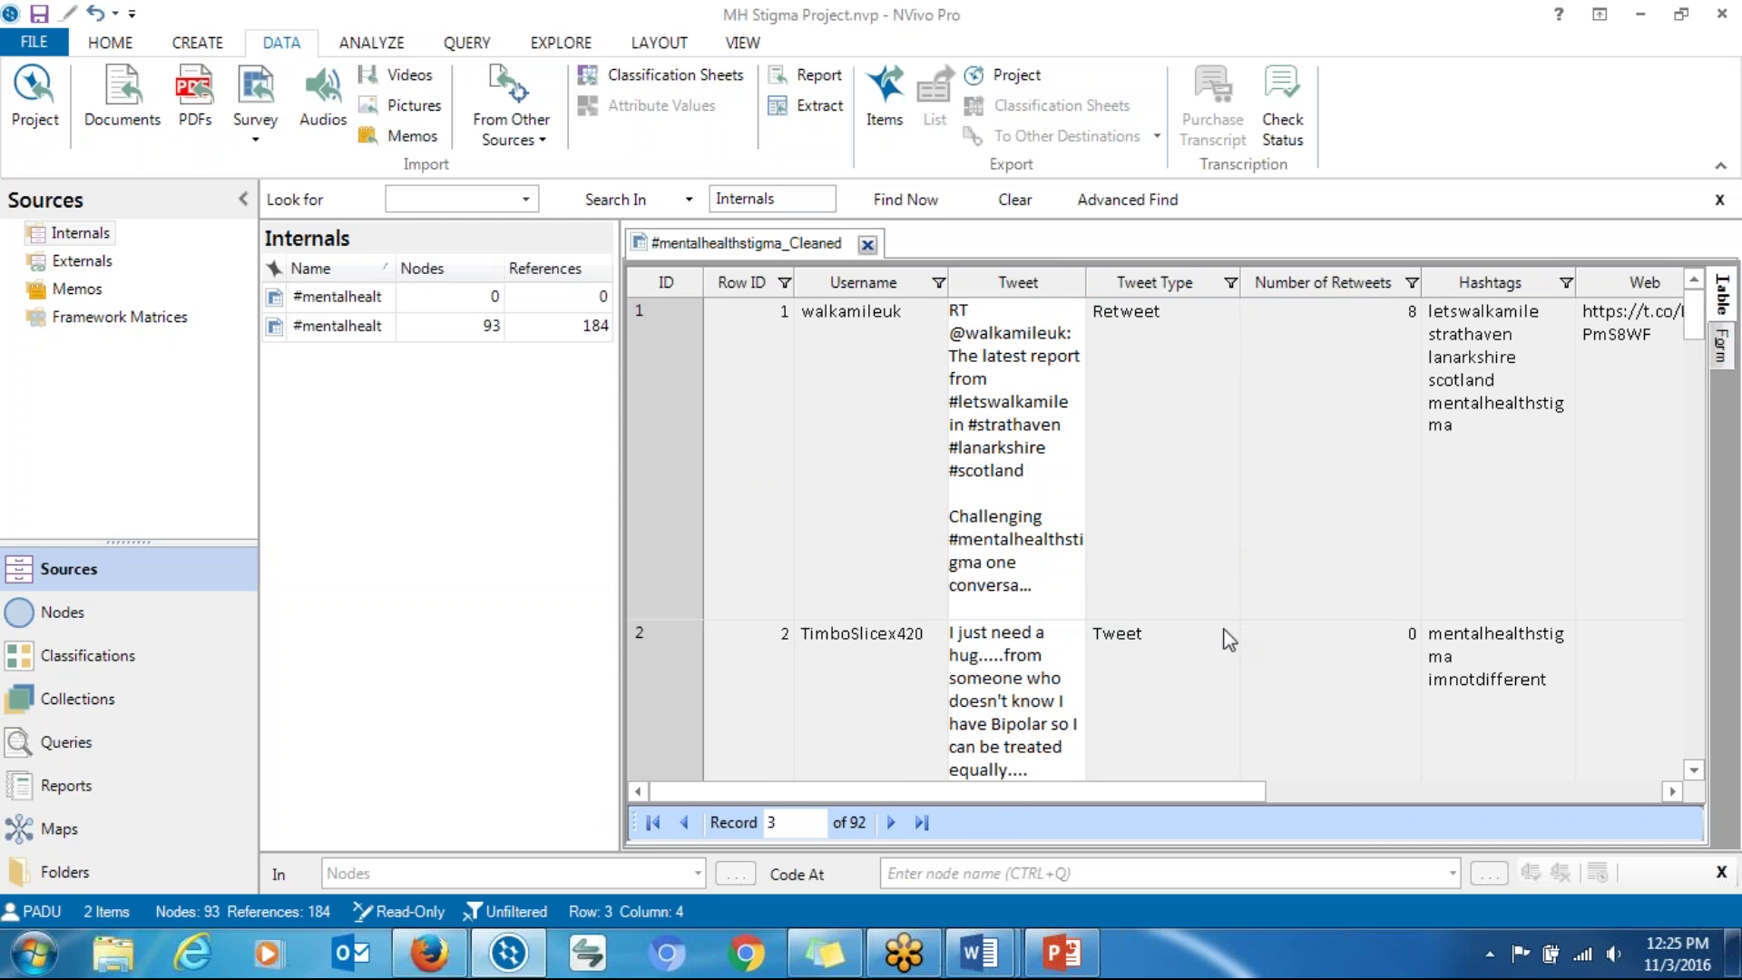
drag(1041, 793, 1018, 753)
Step: Run a Word Frequency query on only #mentalhealthstigma_Cleaned, with the words grouped with synonyms
click(466, 42)
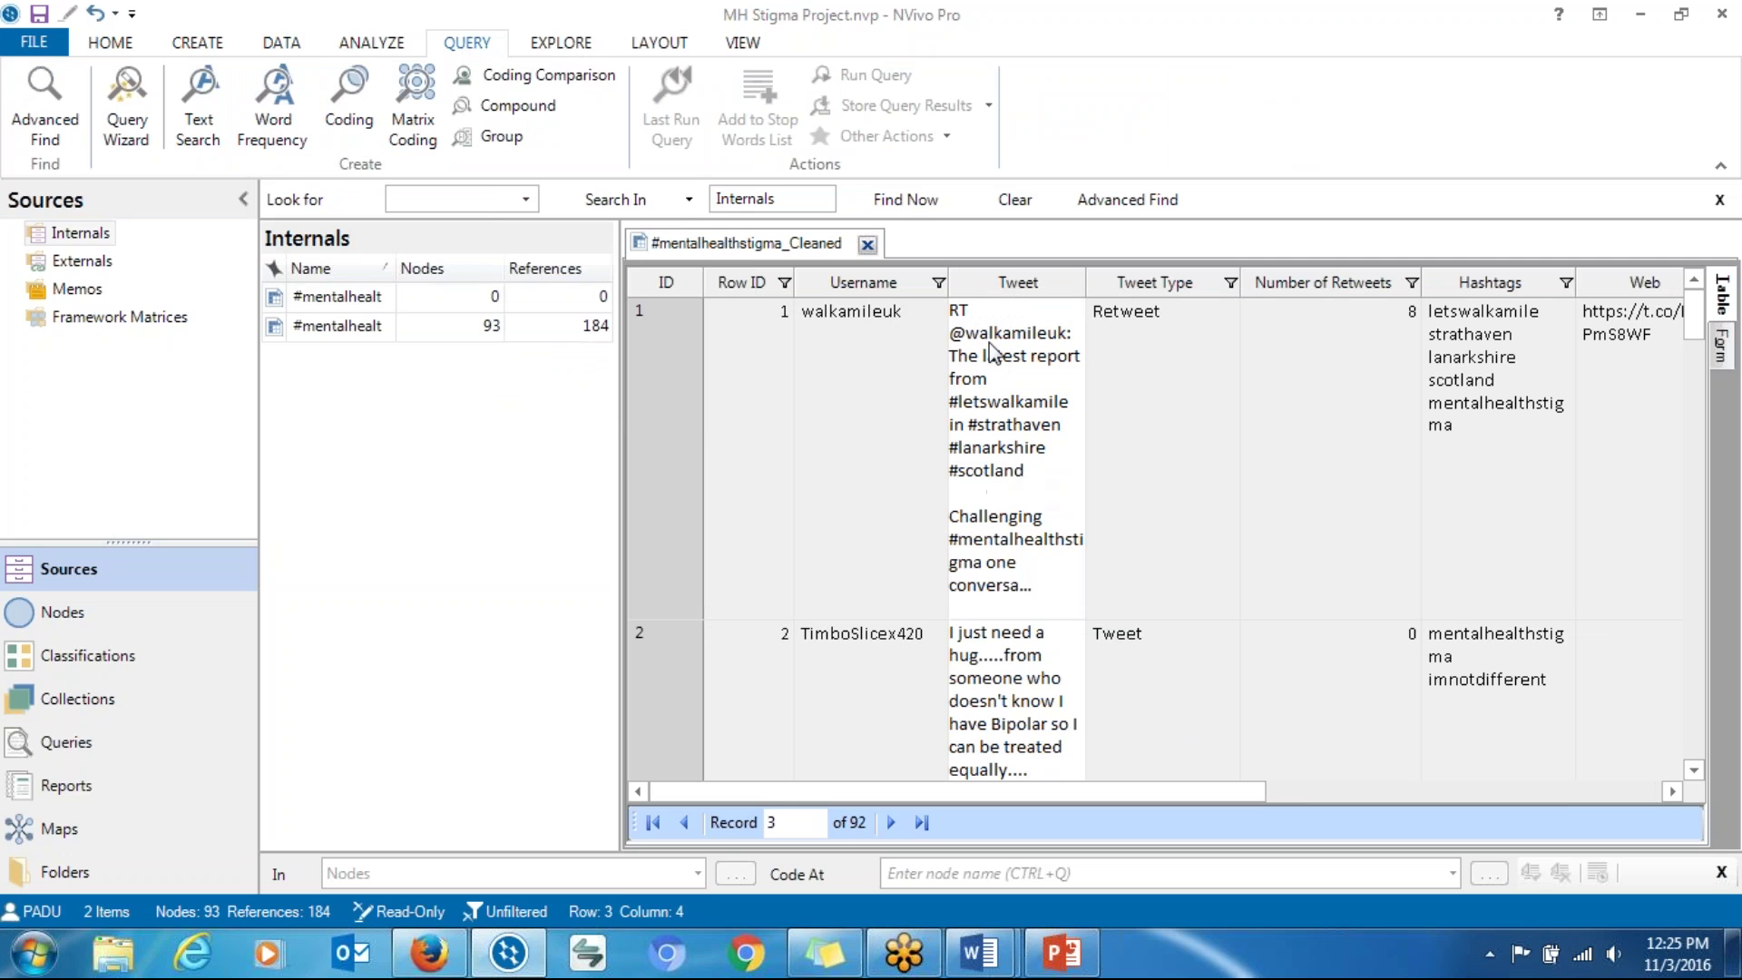
click(301, 140)
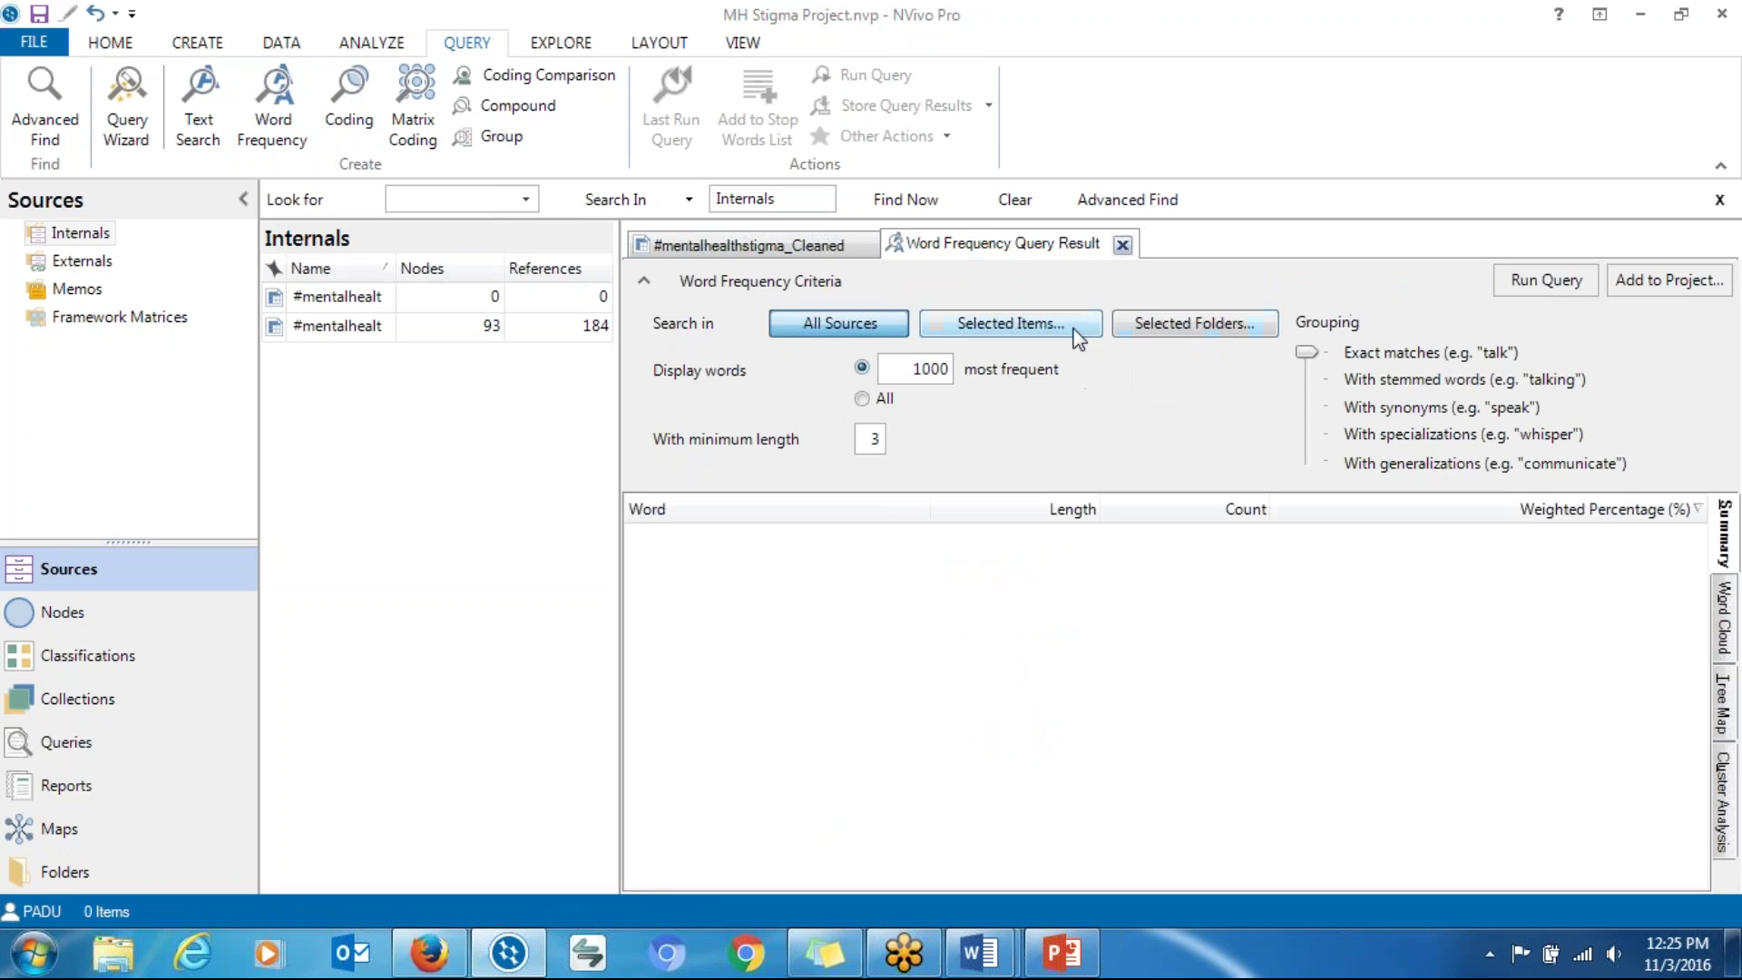
click(1069, 330)
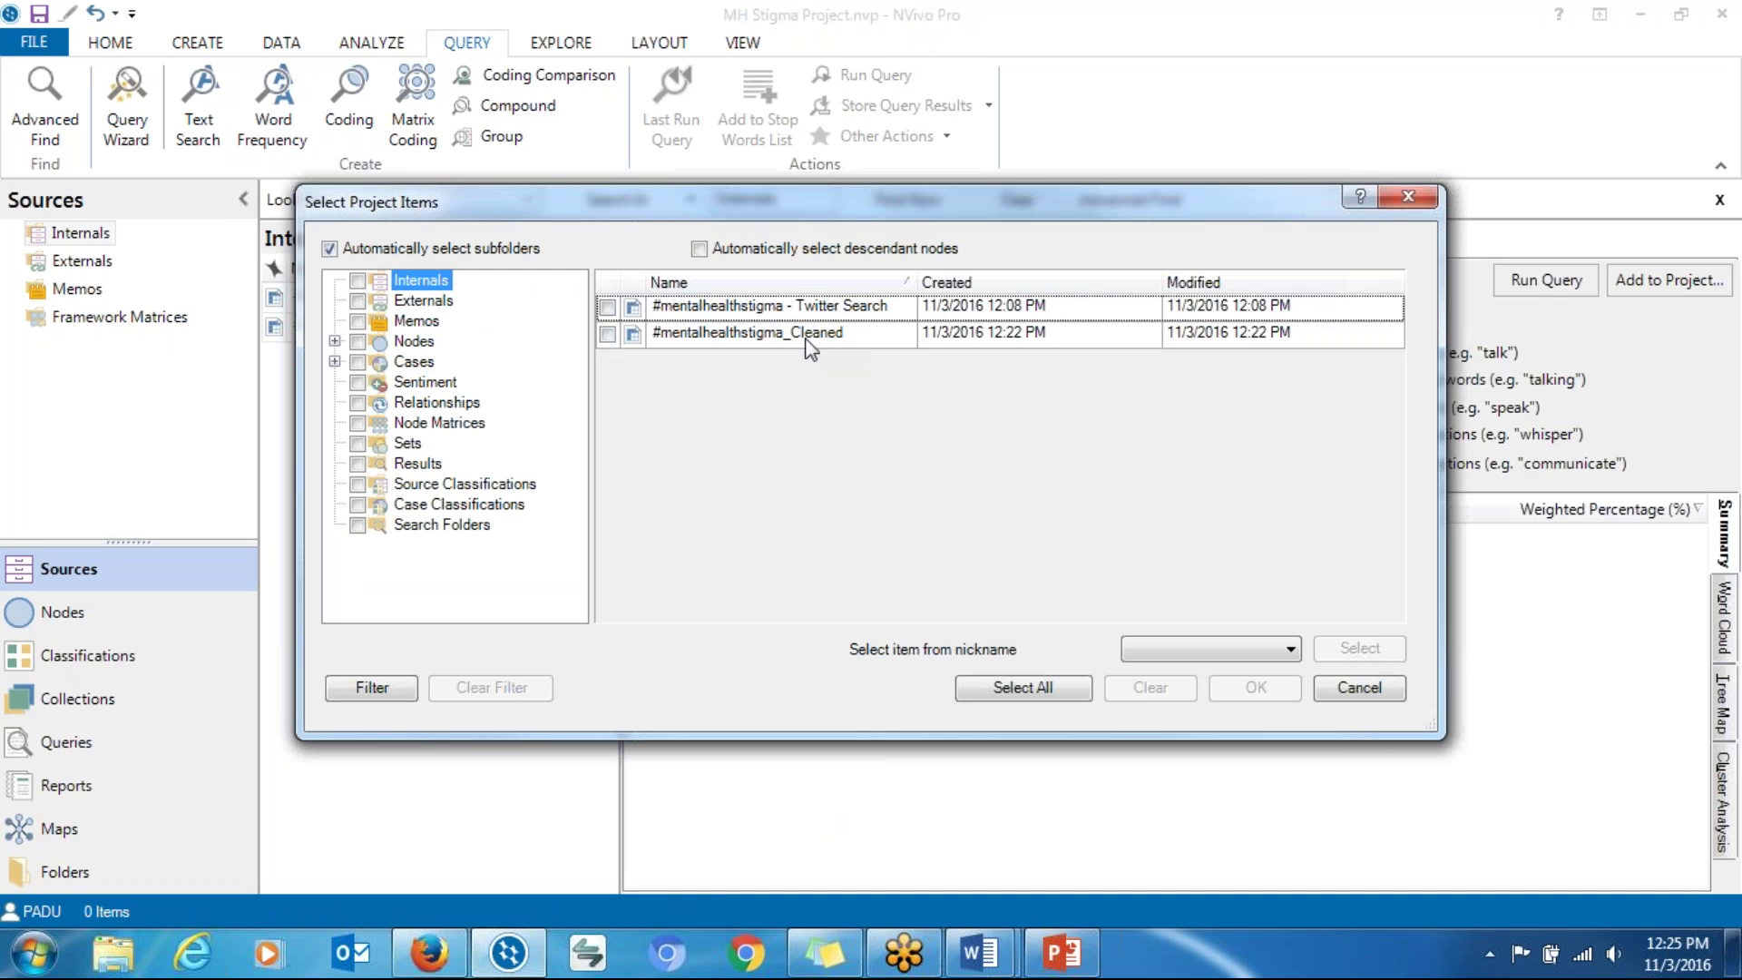
click(699, 339)
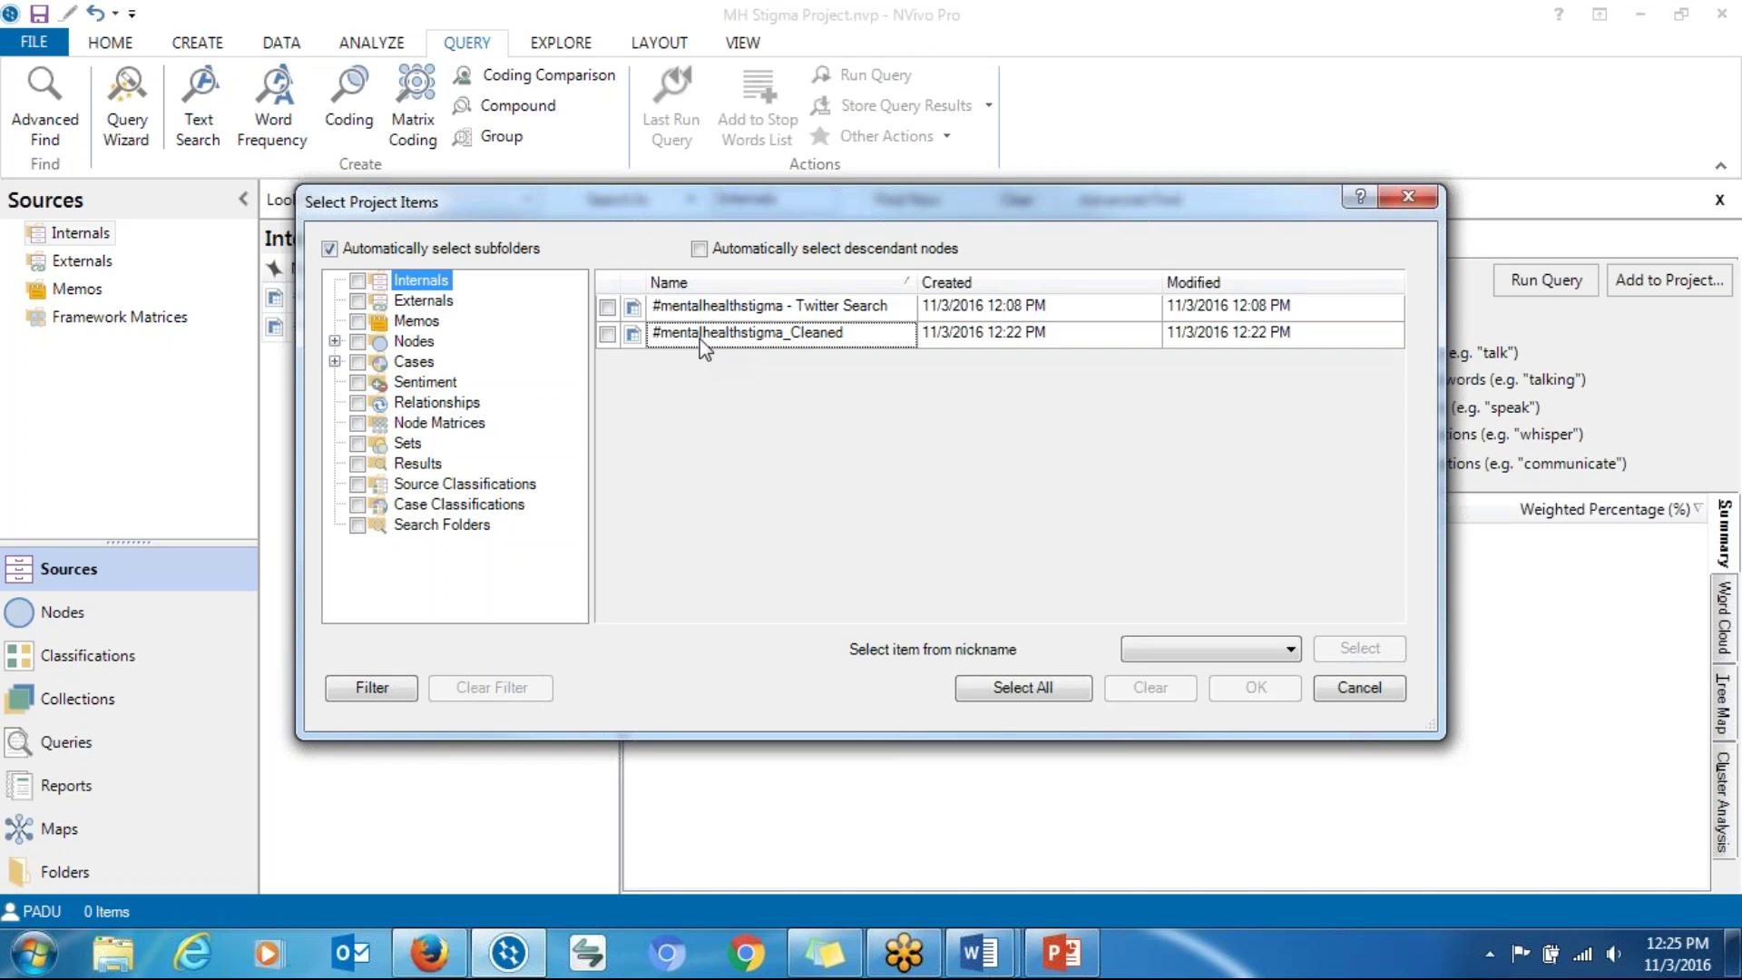
click(608, 335)
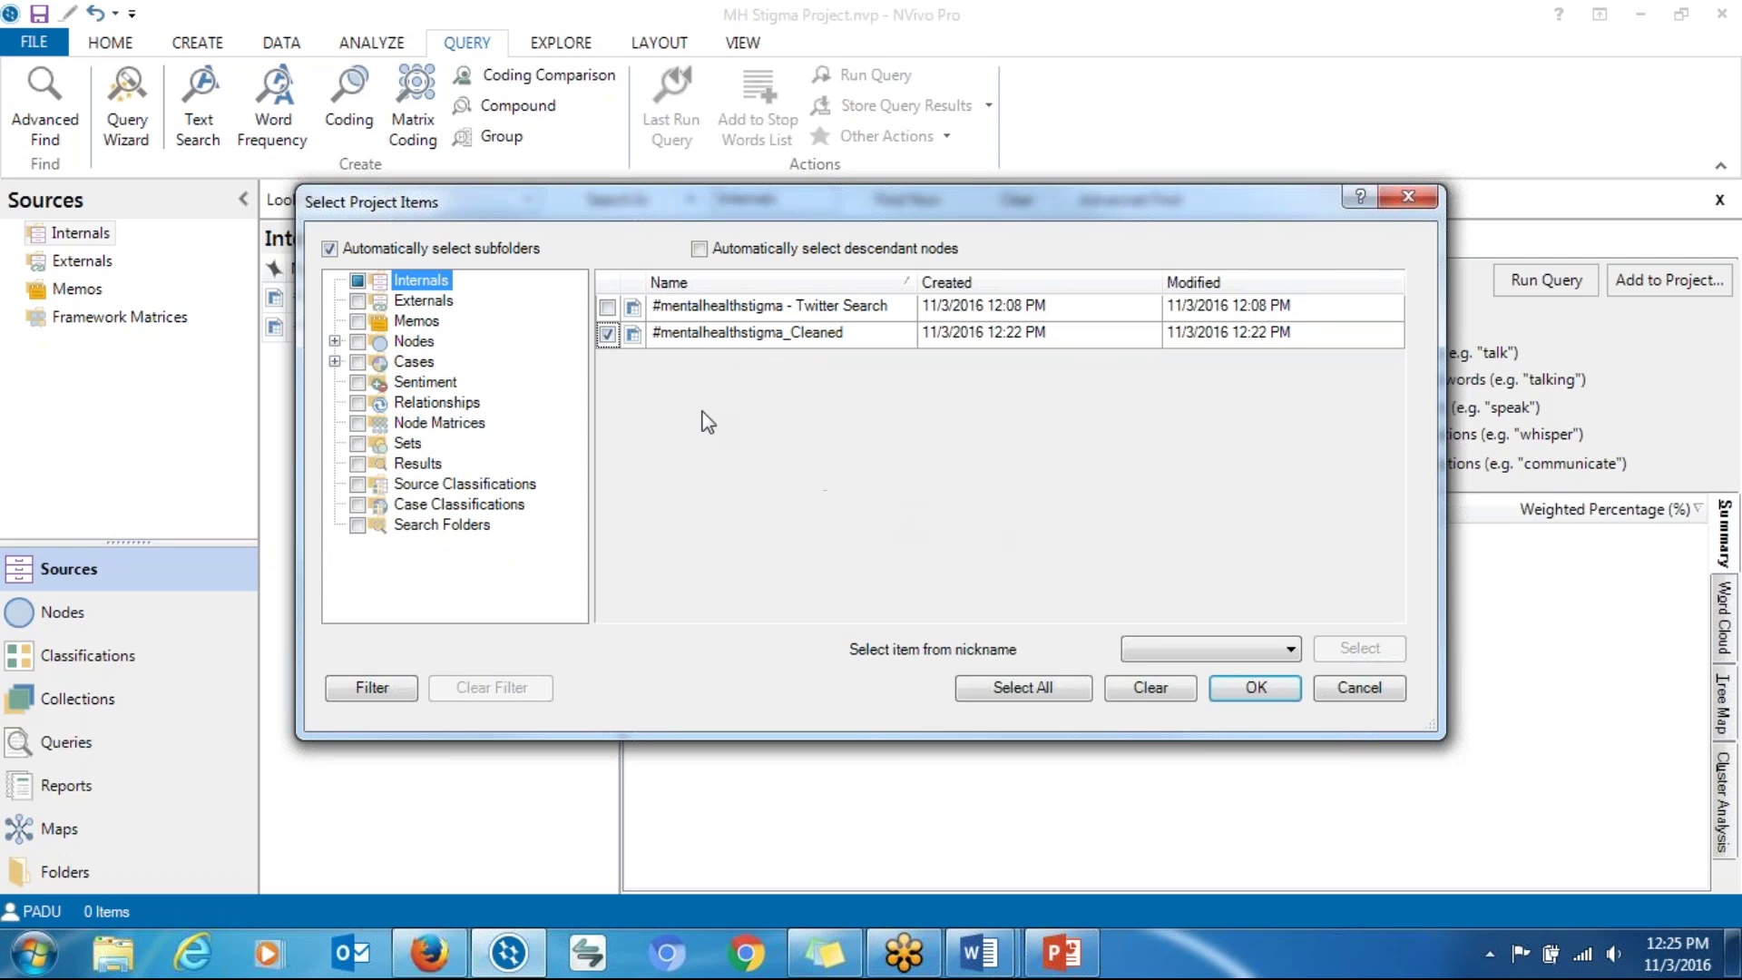
click(1236, 695)
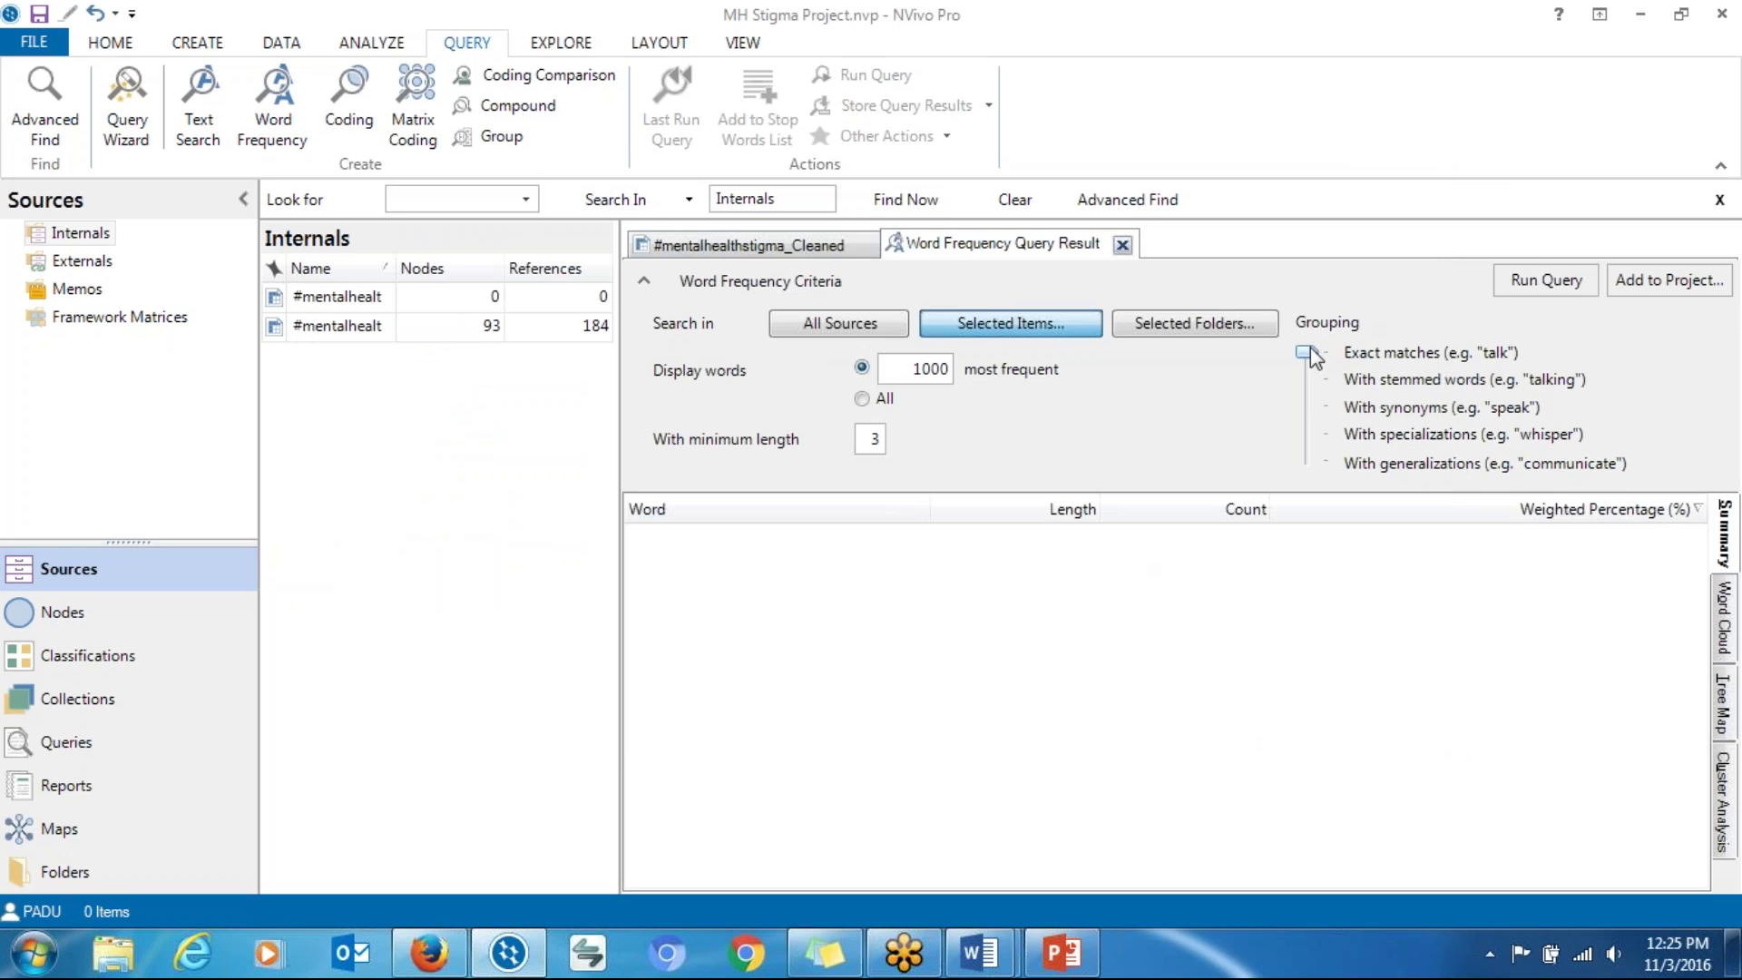
drag(1307, 377, 1311, 406)
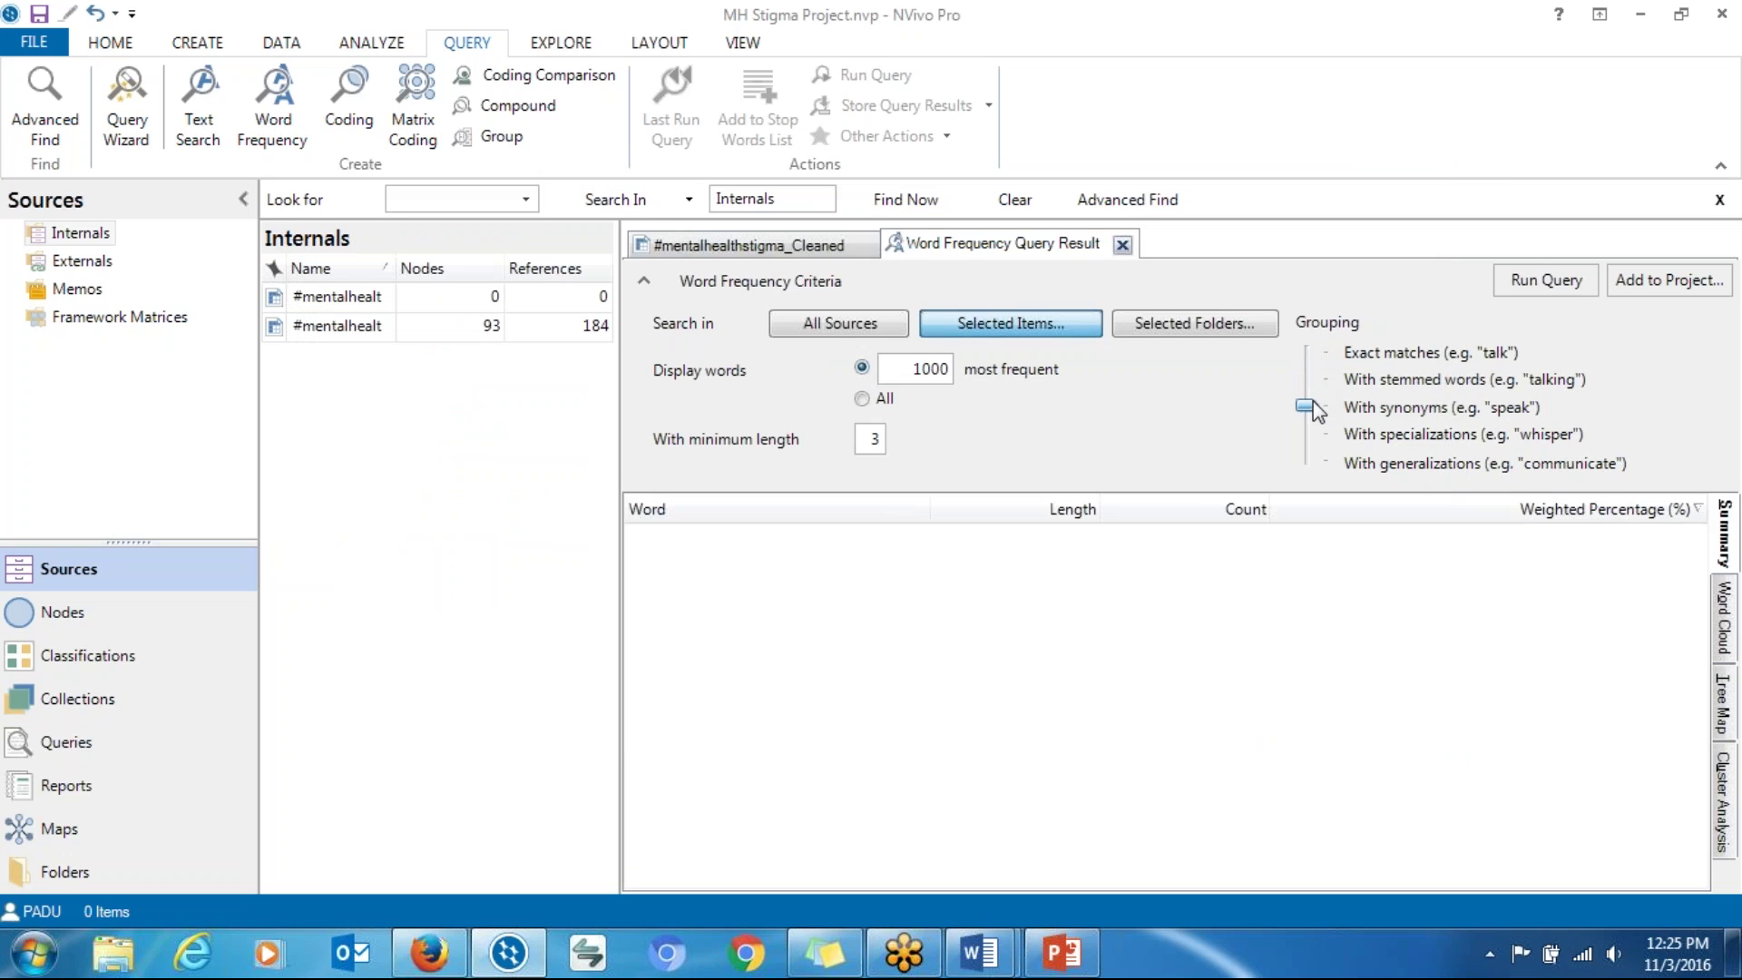
click(1532, 284)
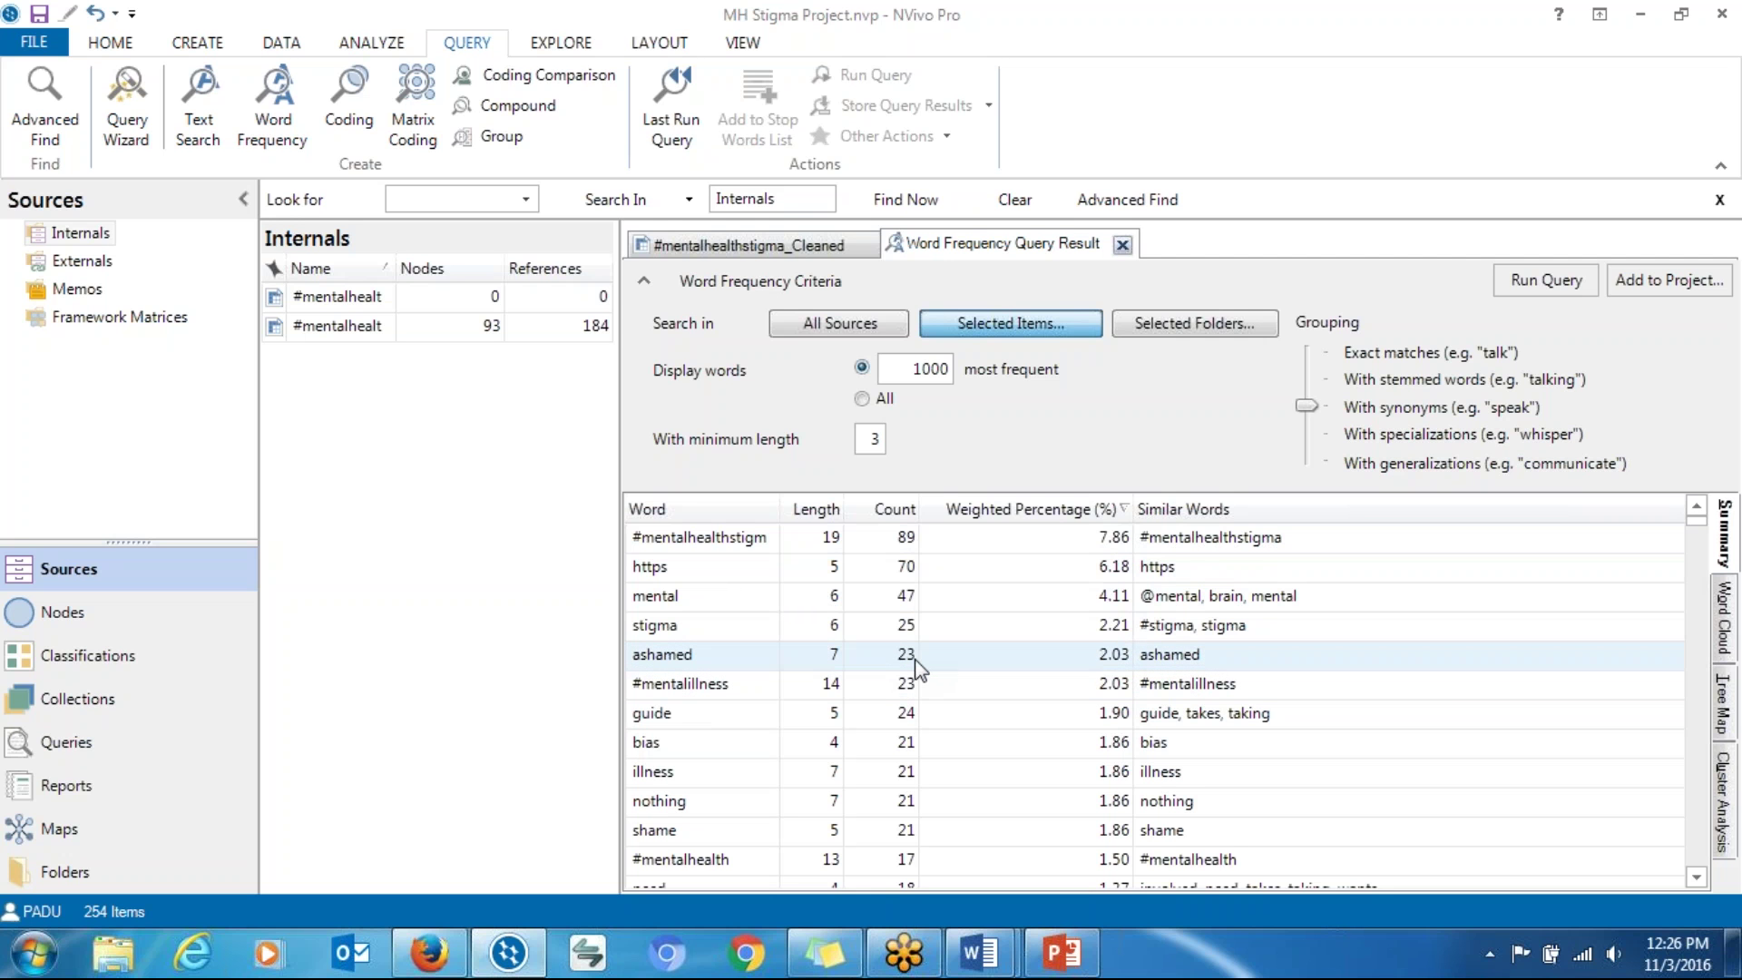
Step: Show the query result as a word cloud and apply the Horizontal style with orange, yellow and maroon words on white
click(1724, 640)
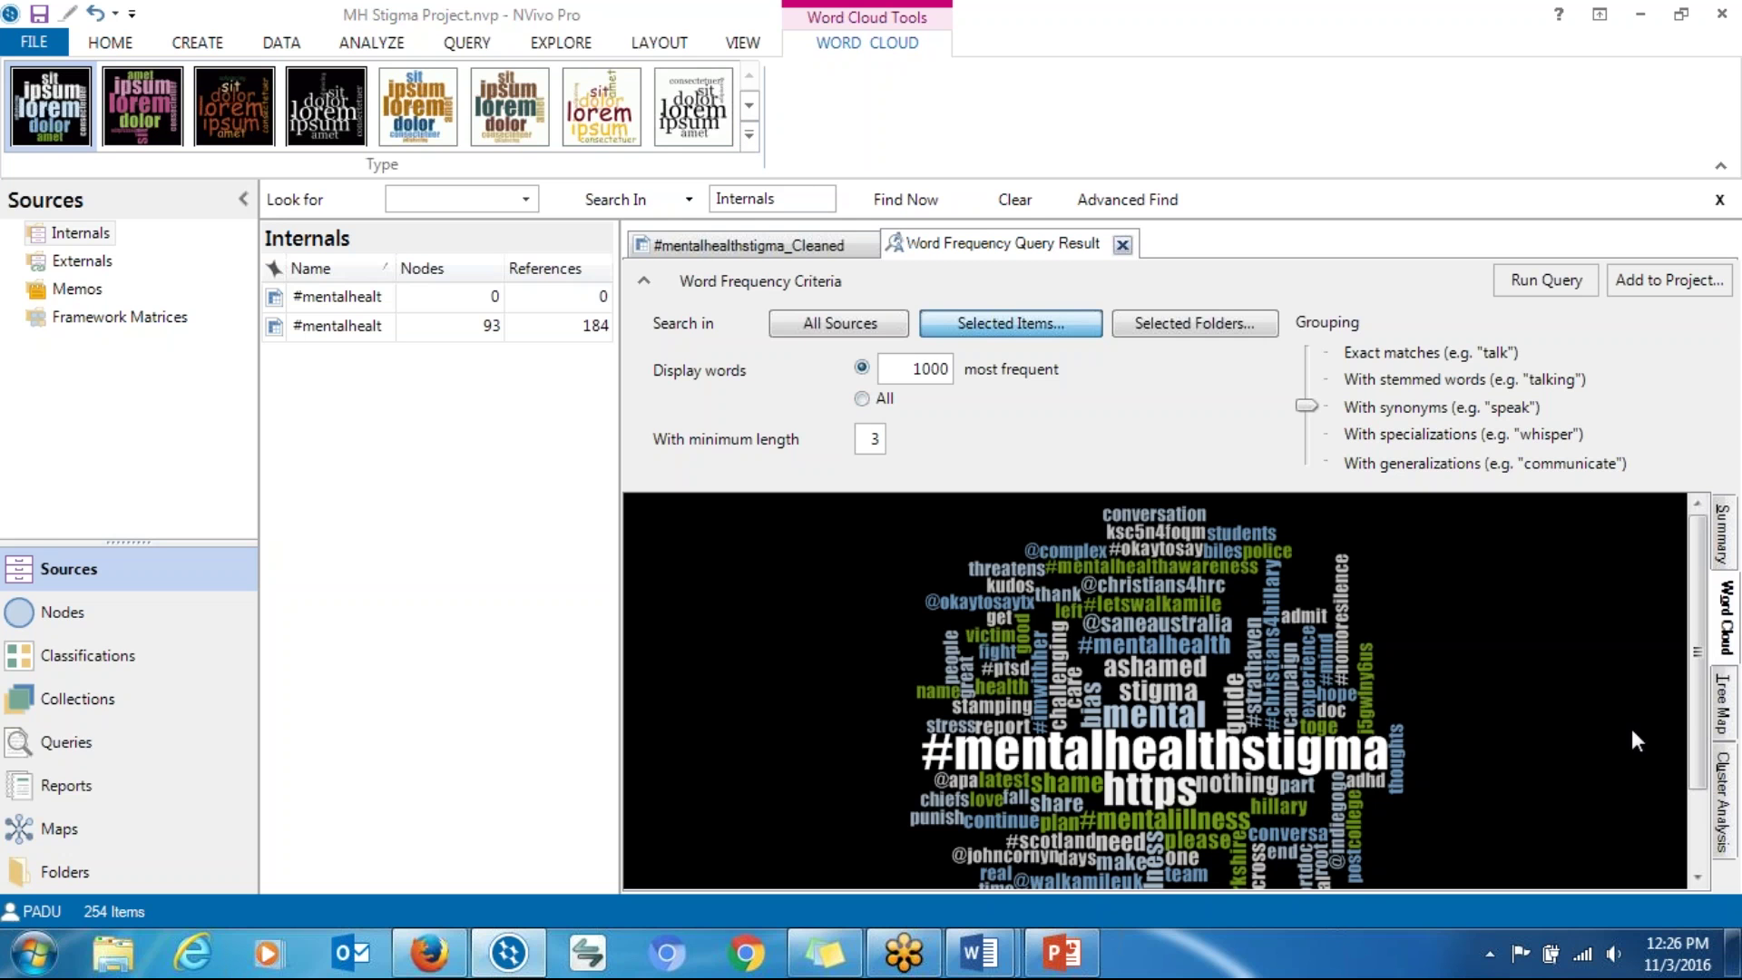
mouse_move(1700, 683)
mouse_down()
mouse_move(1704, 751)
mouse_move(1690, 705)
mouse_up()
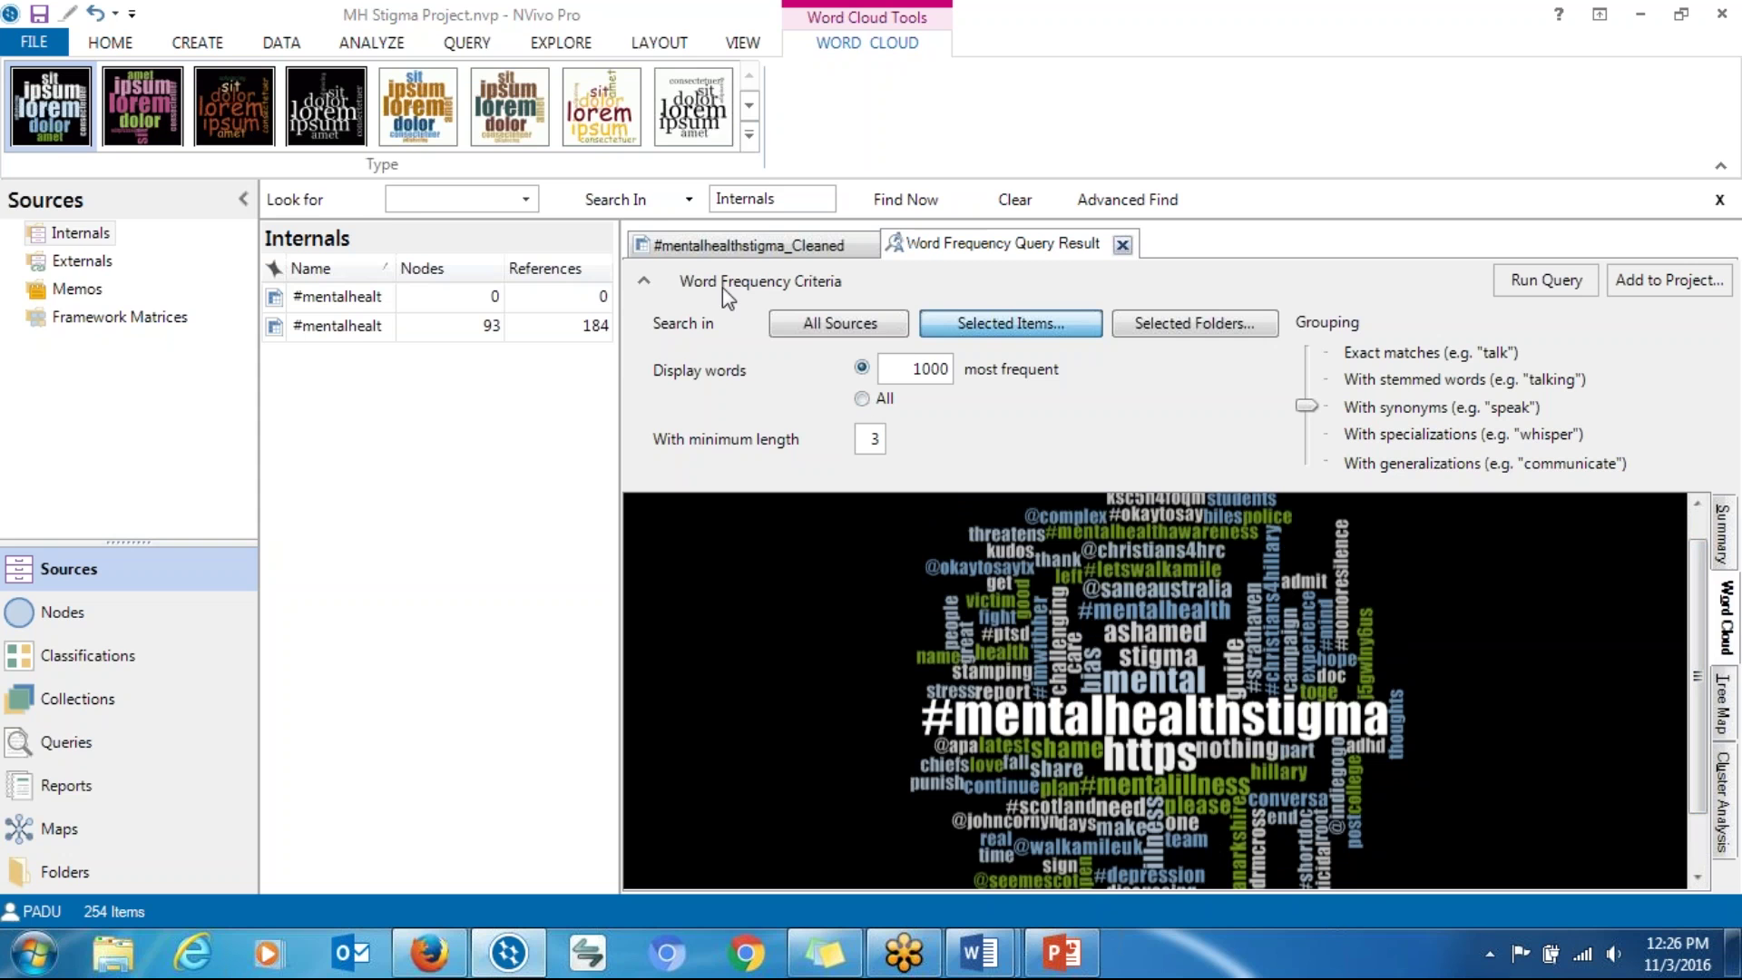
click(749, 135)
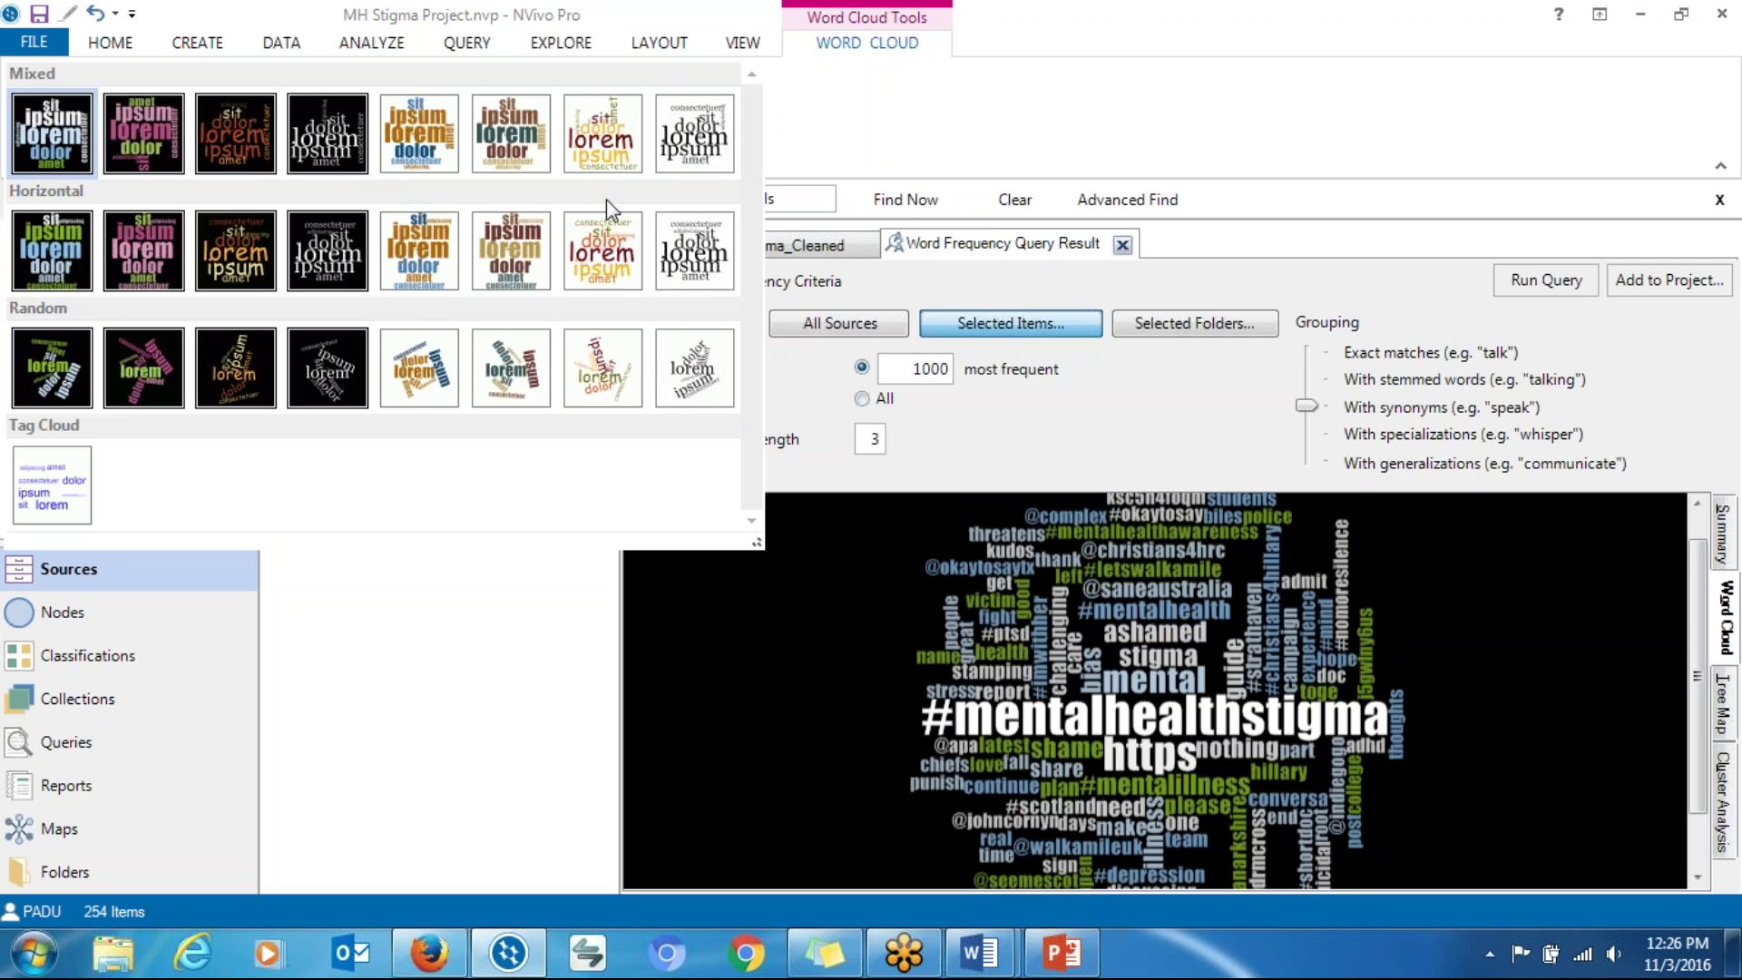
click(613, 263)
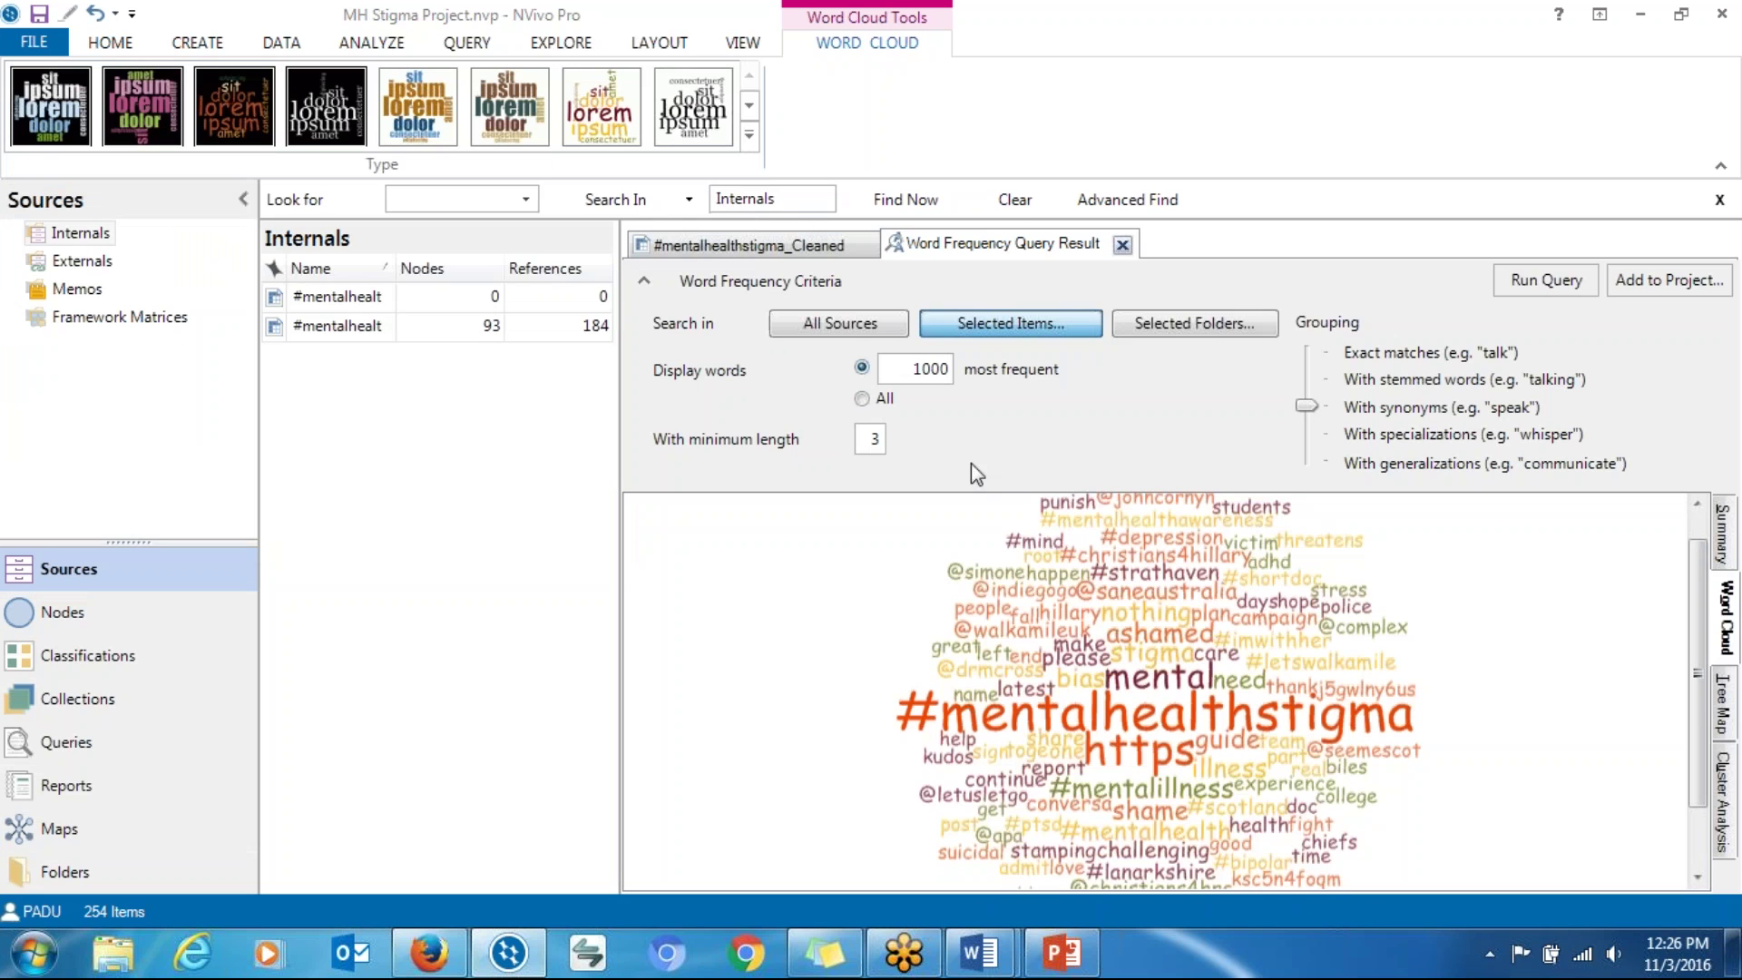
scroll(1660, 722, down, 2)
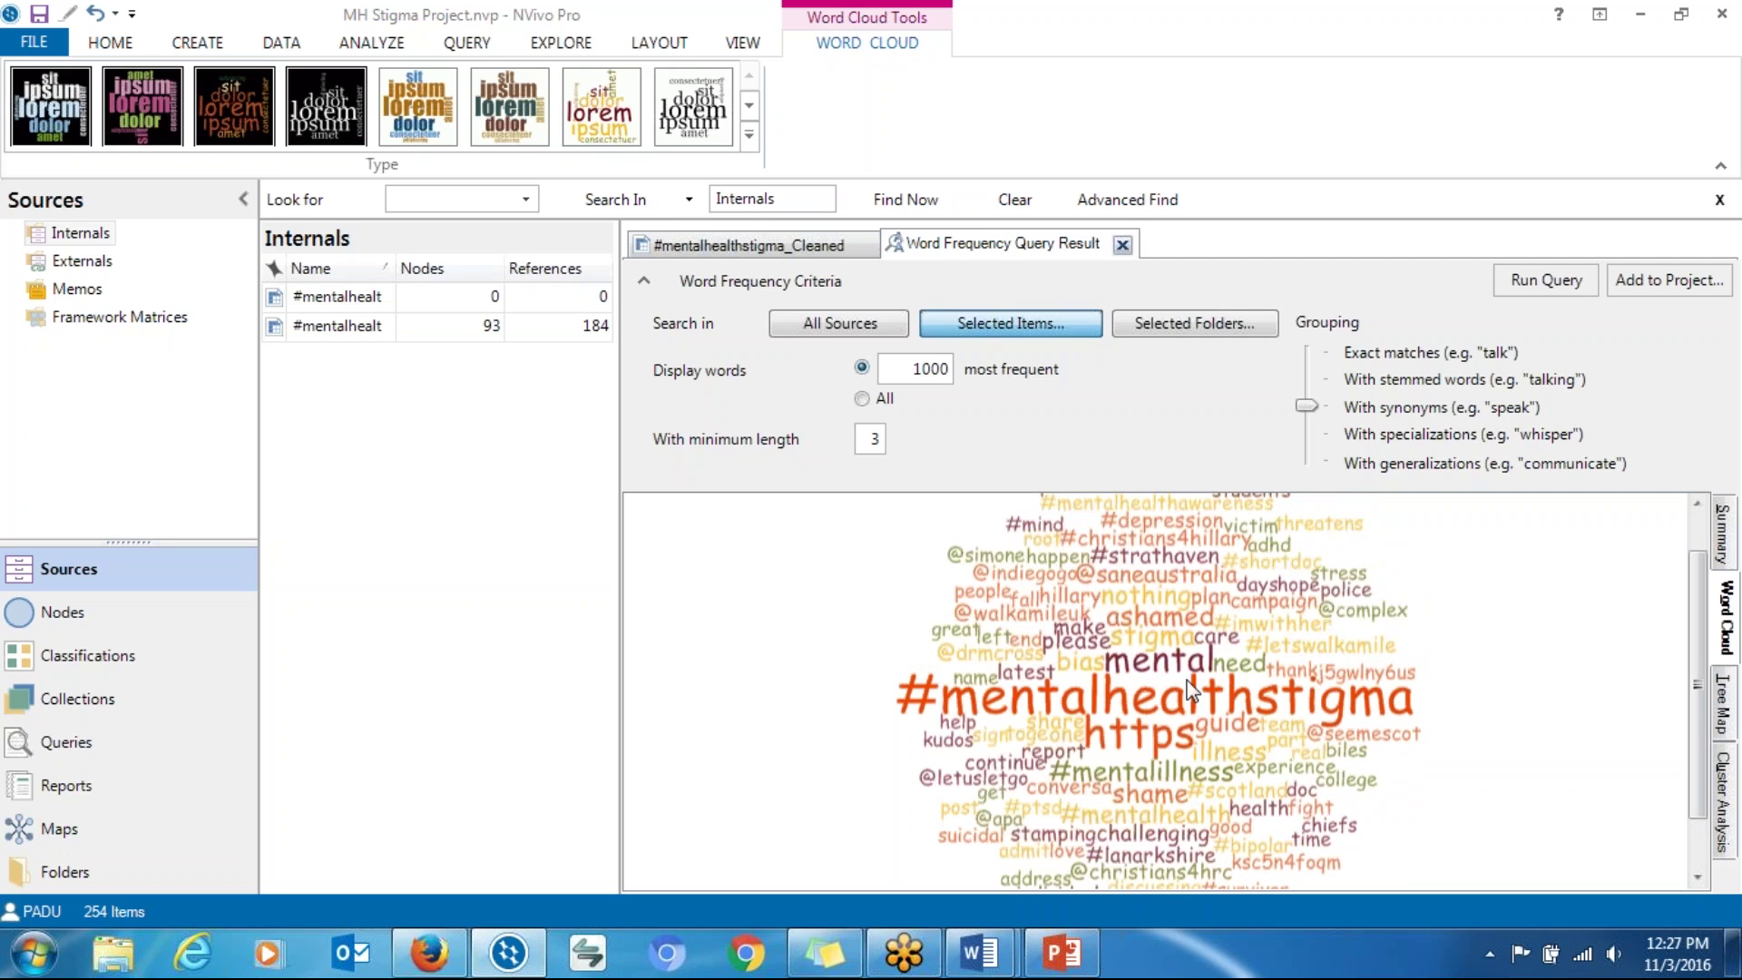
Step: Check the export and copy options for the word "mental" in the word cloud, leaving them unused
right_click(1139, 671)
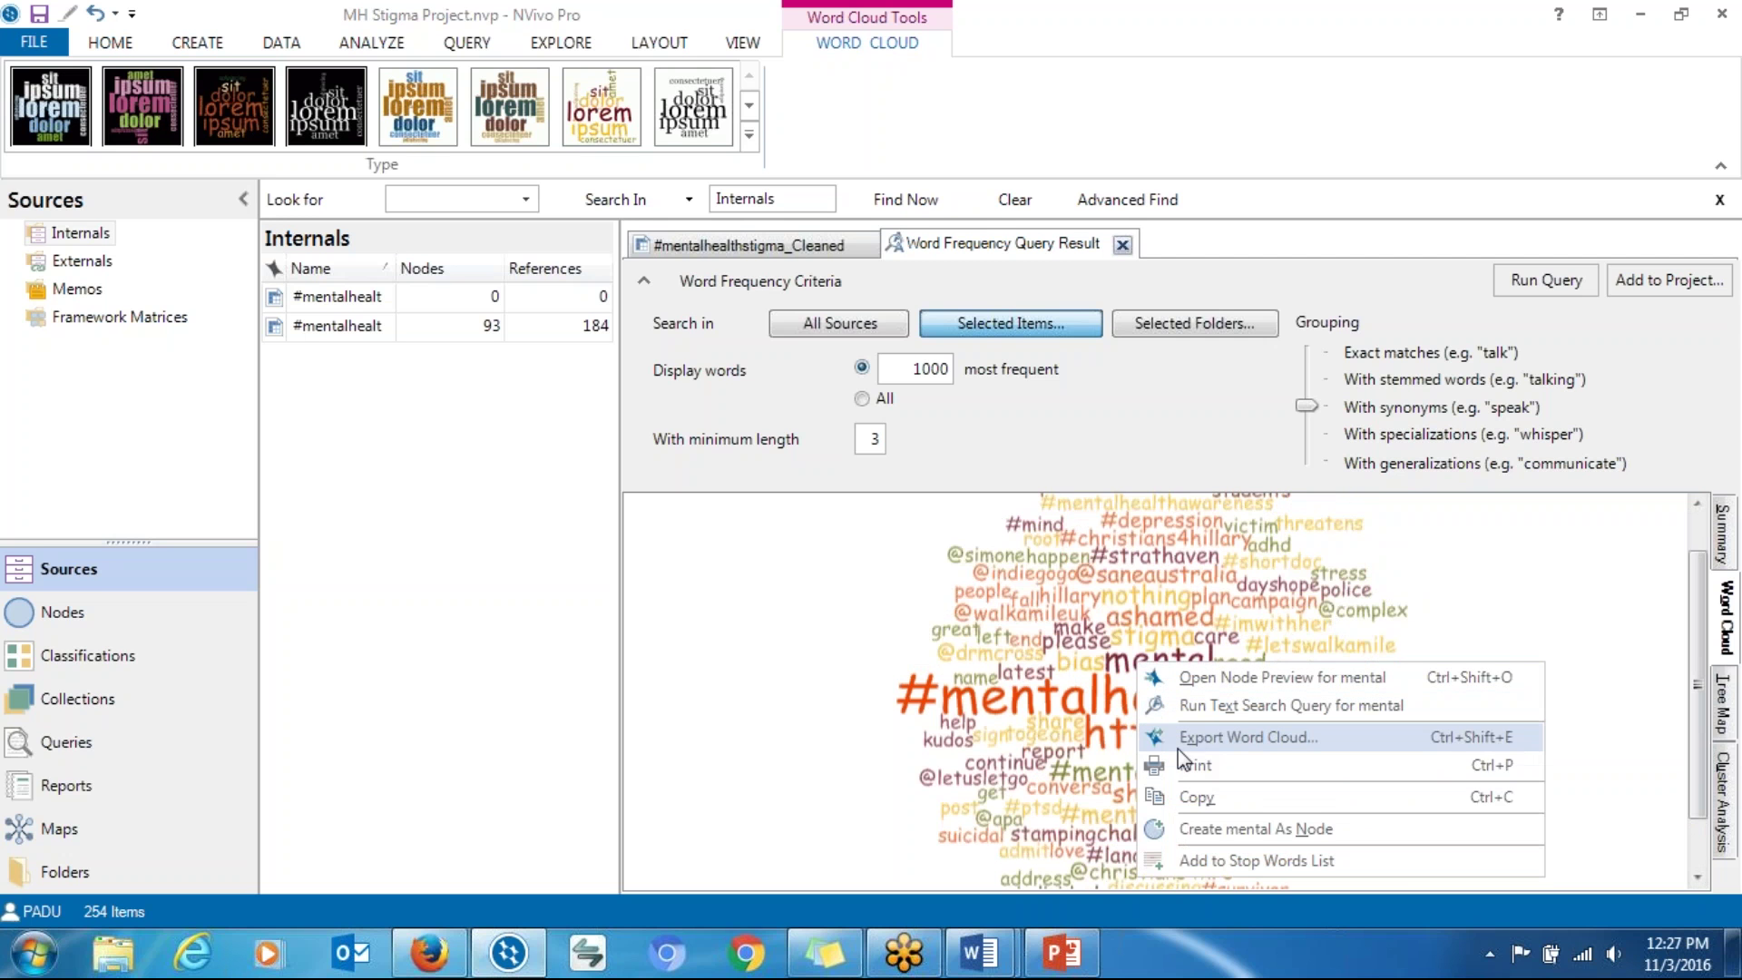
click(1089, 550)
drag(1704, 607, 1699, 568)
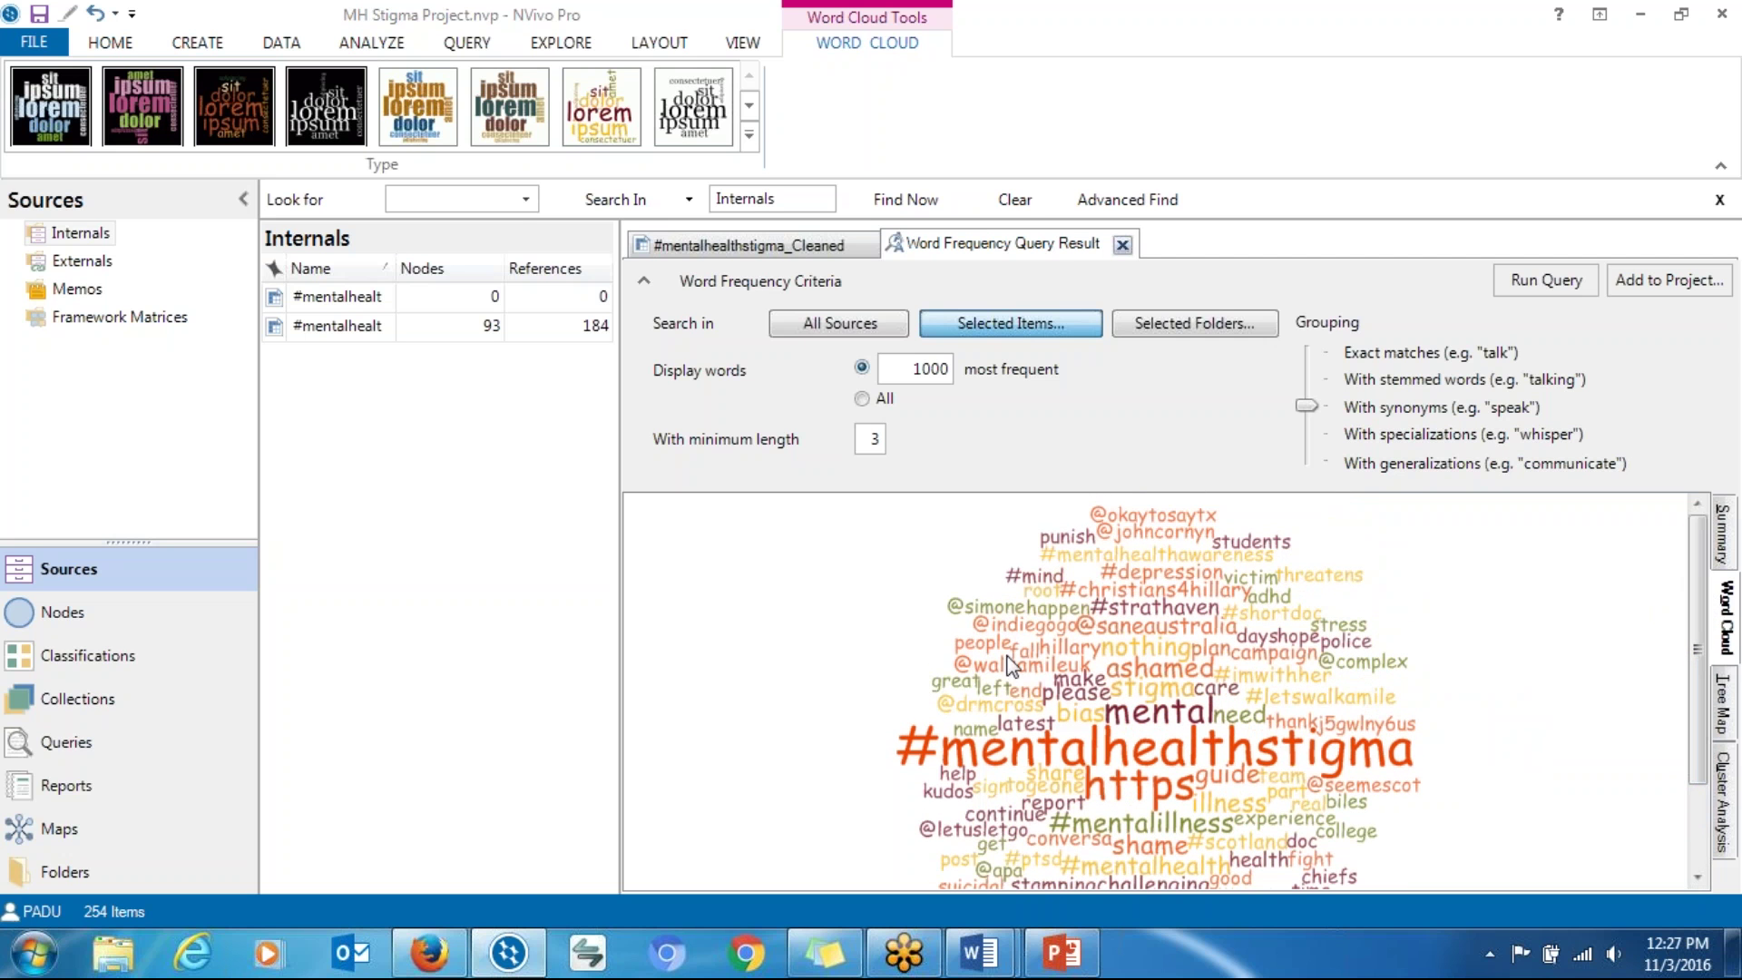
Step: Capture the word cloud with the Snipping Tool, check the snip's copy and save options, and close it without saving
click(35, 952)
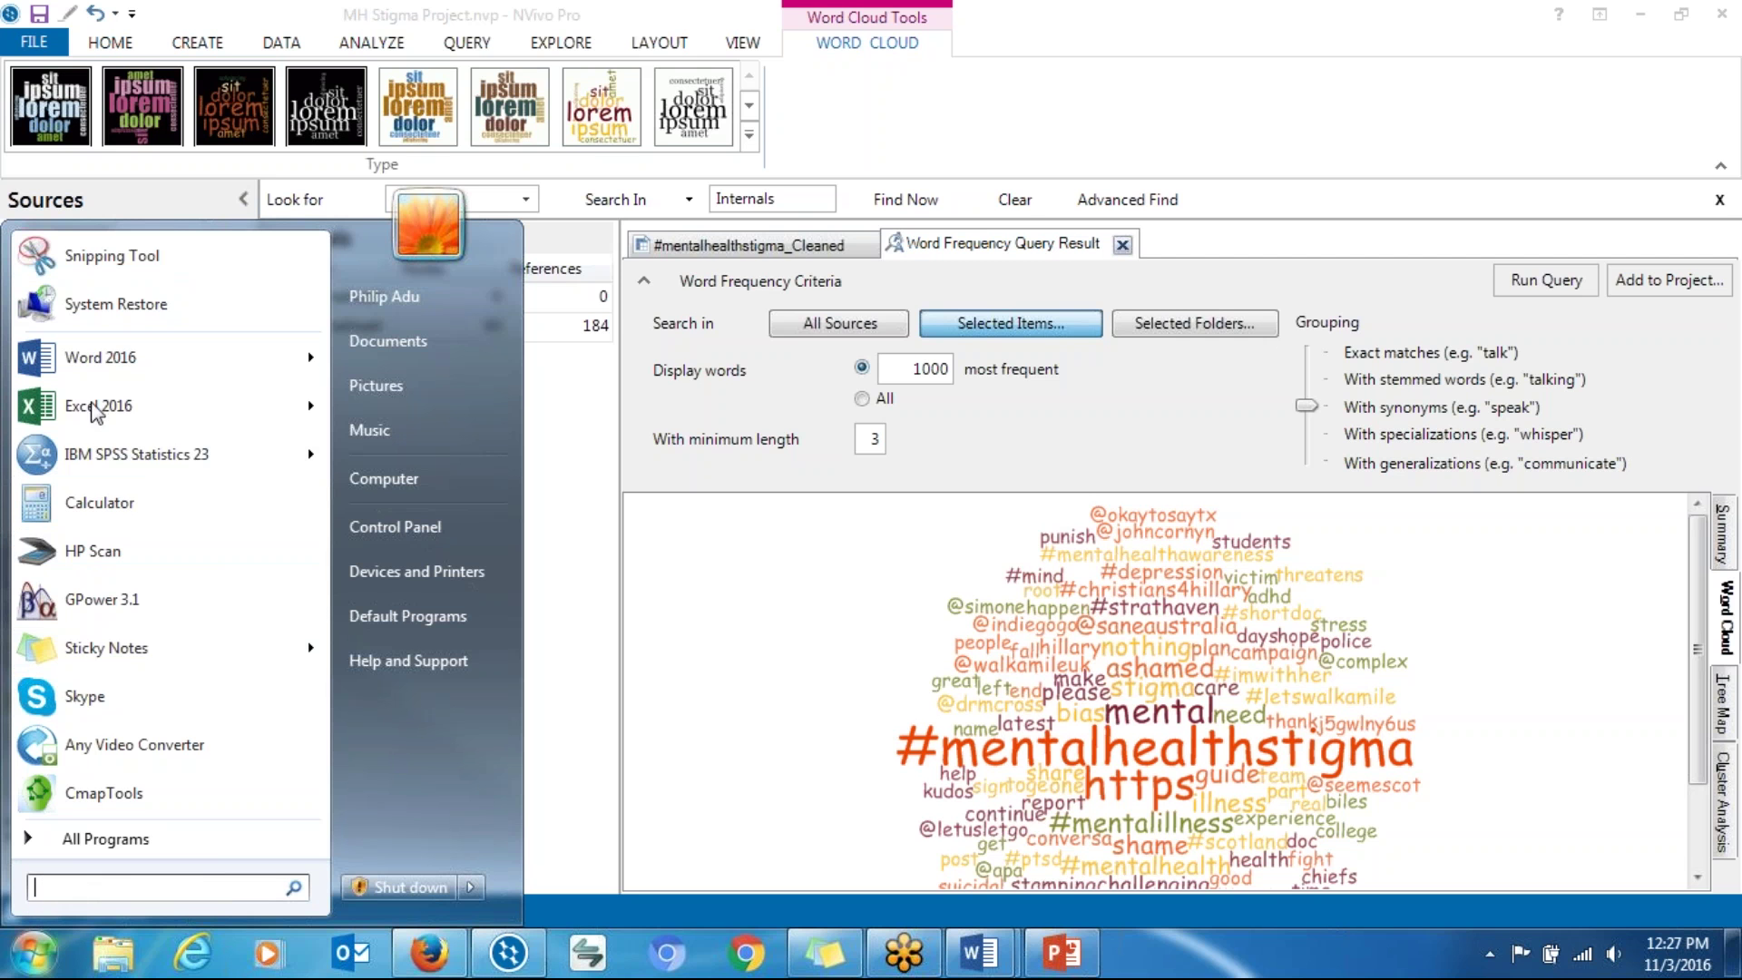
click(122, 257)
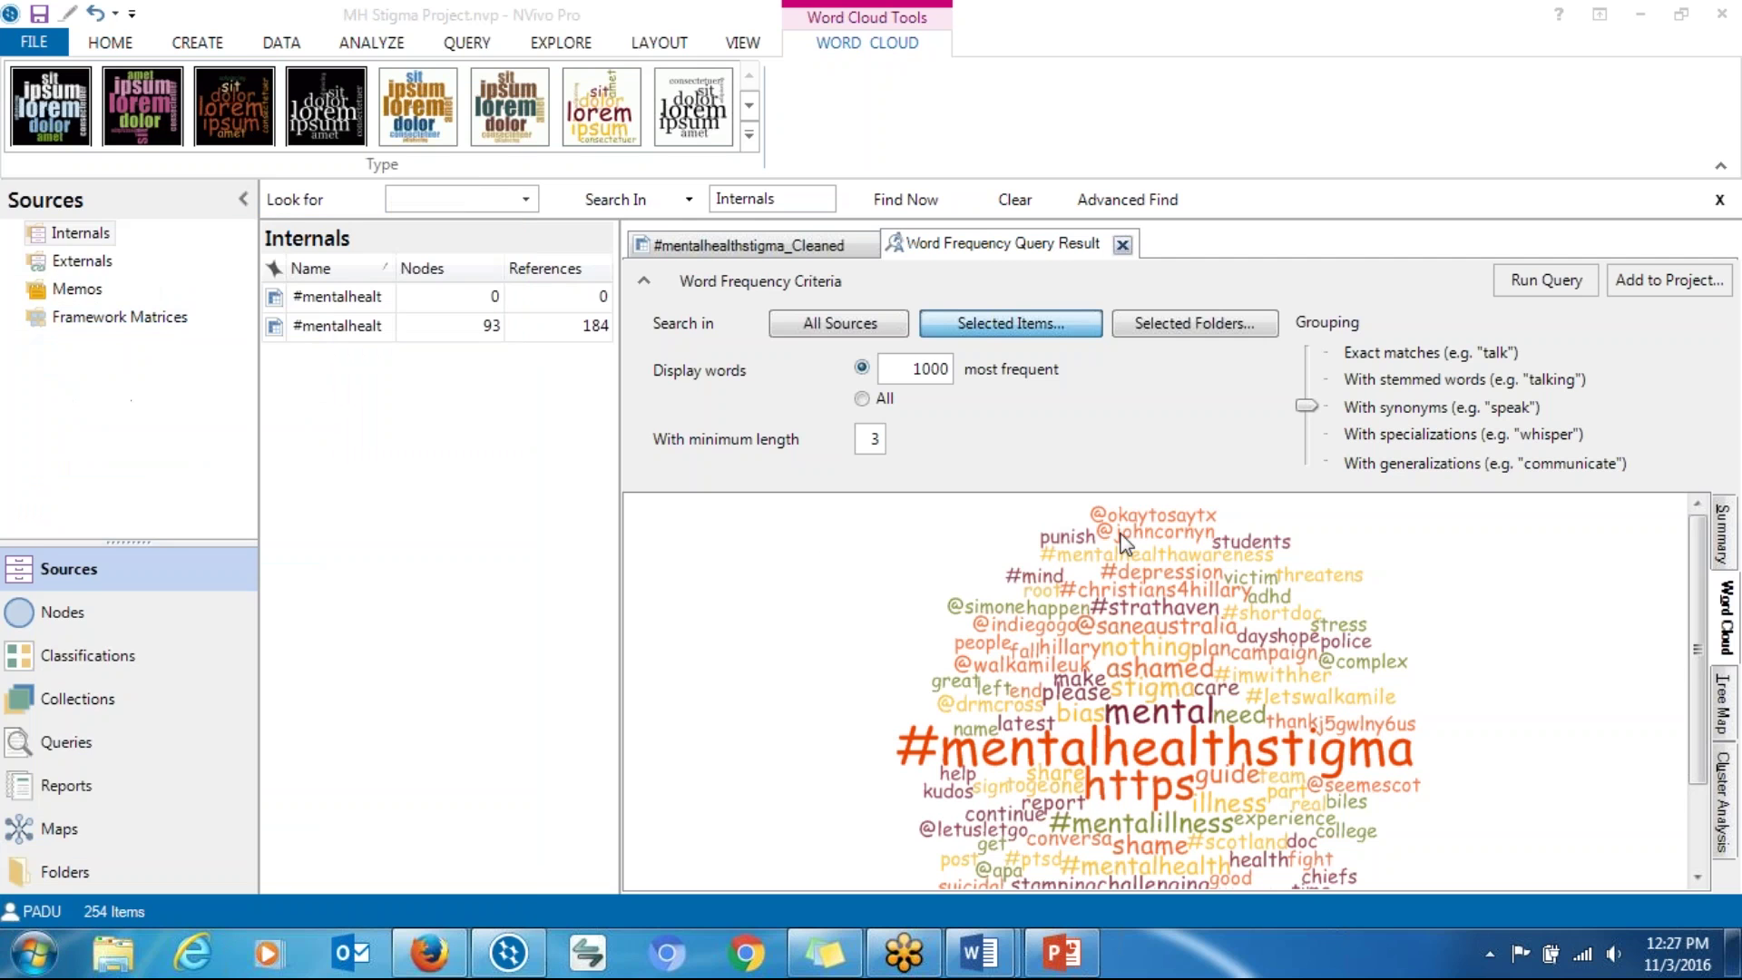
drag(860, 505, 1548, 895)
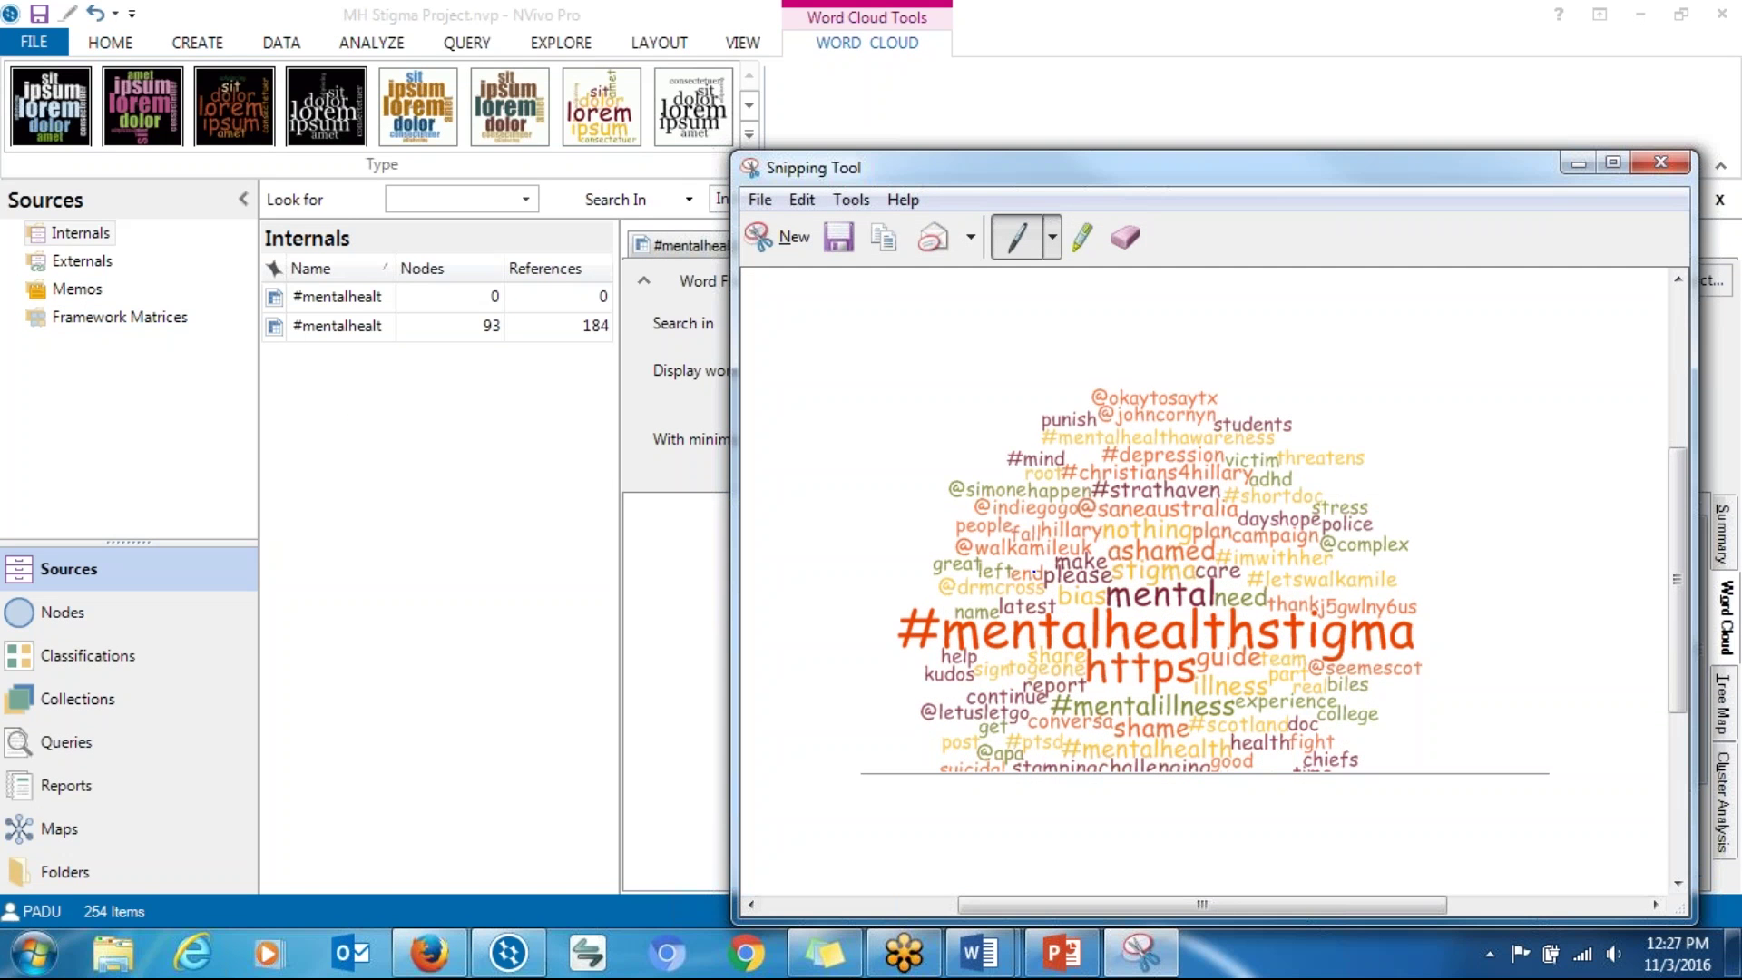
right_click(1035, 573)
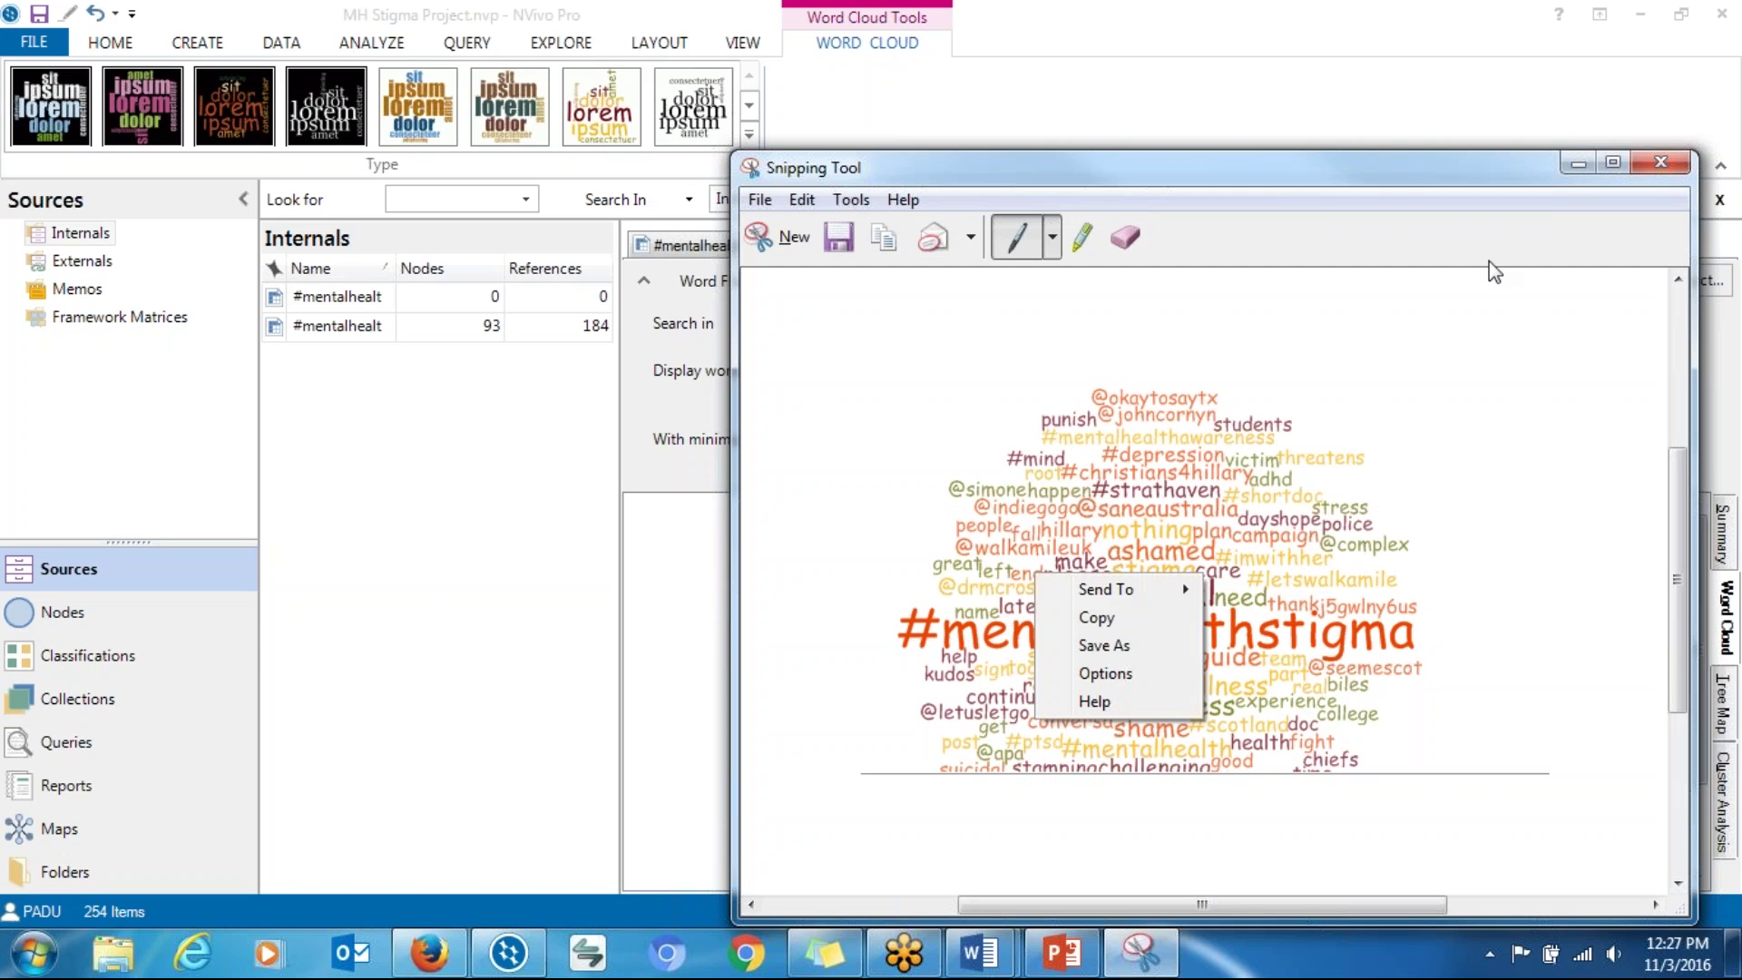
click(1669, 163)
click(1322, 563)
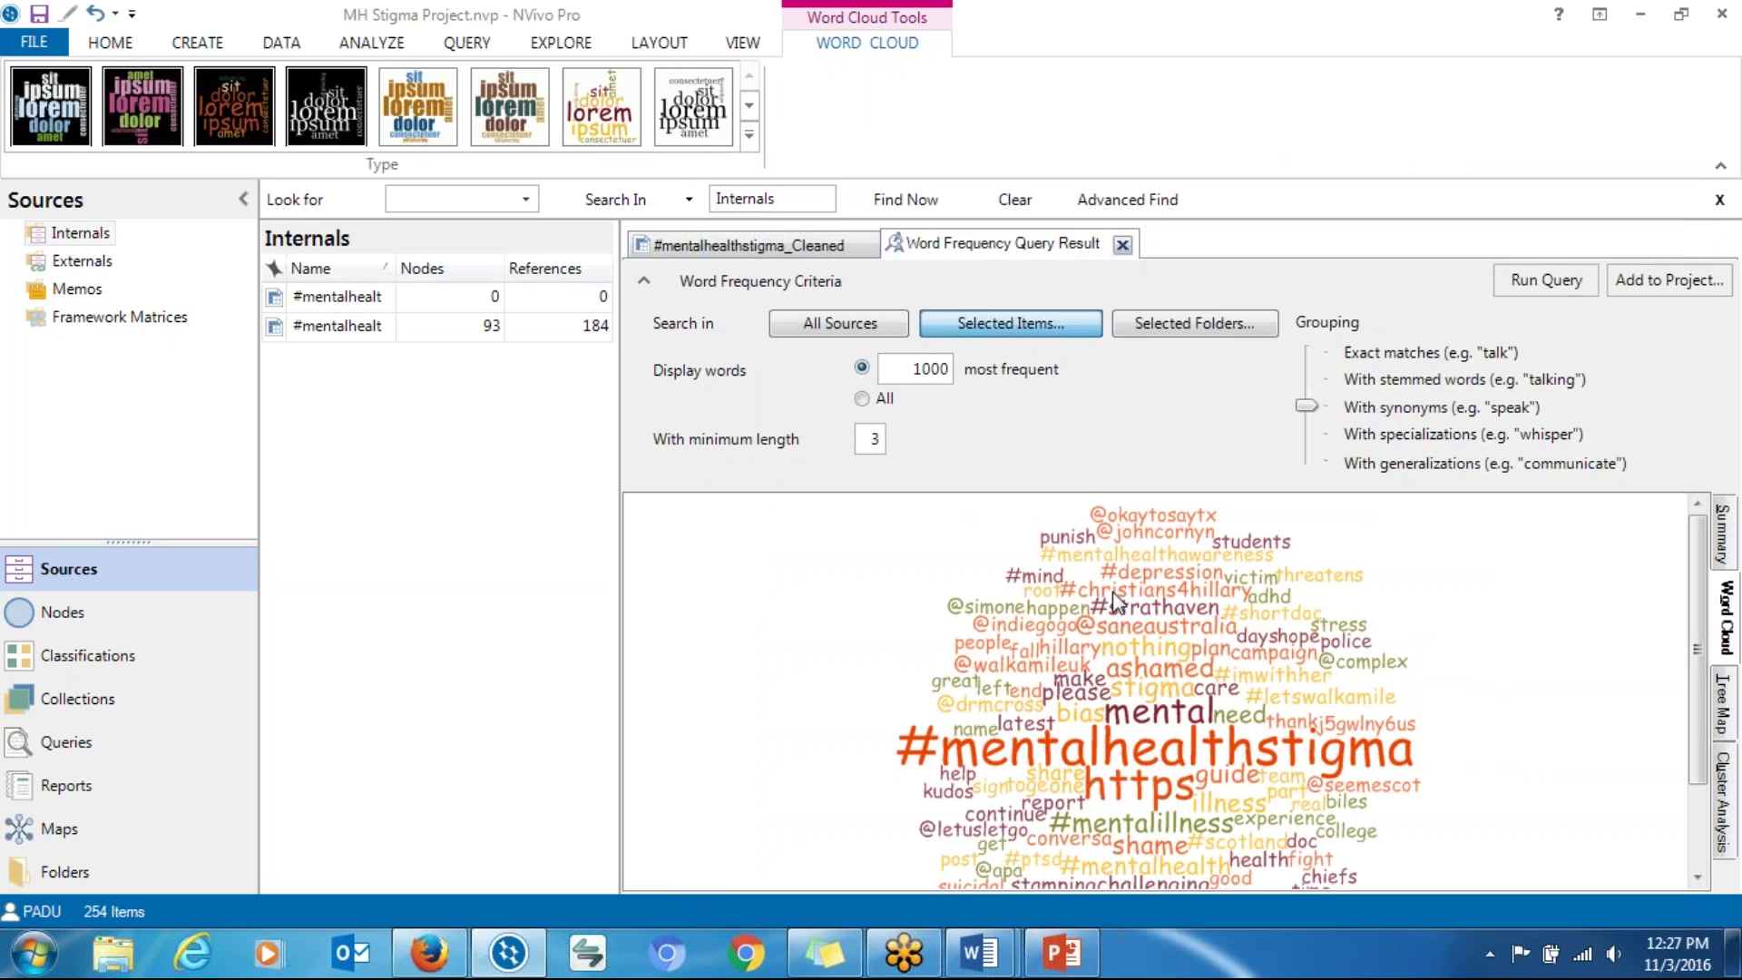
Step: Review the word cloud and the export options for #christians4hillary, and close the Word Frequency query result
right_click(1114, 596)
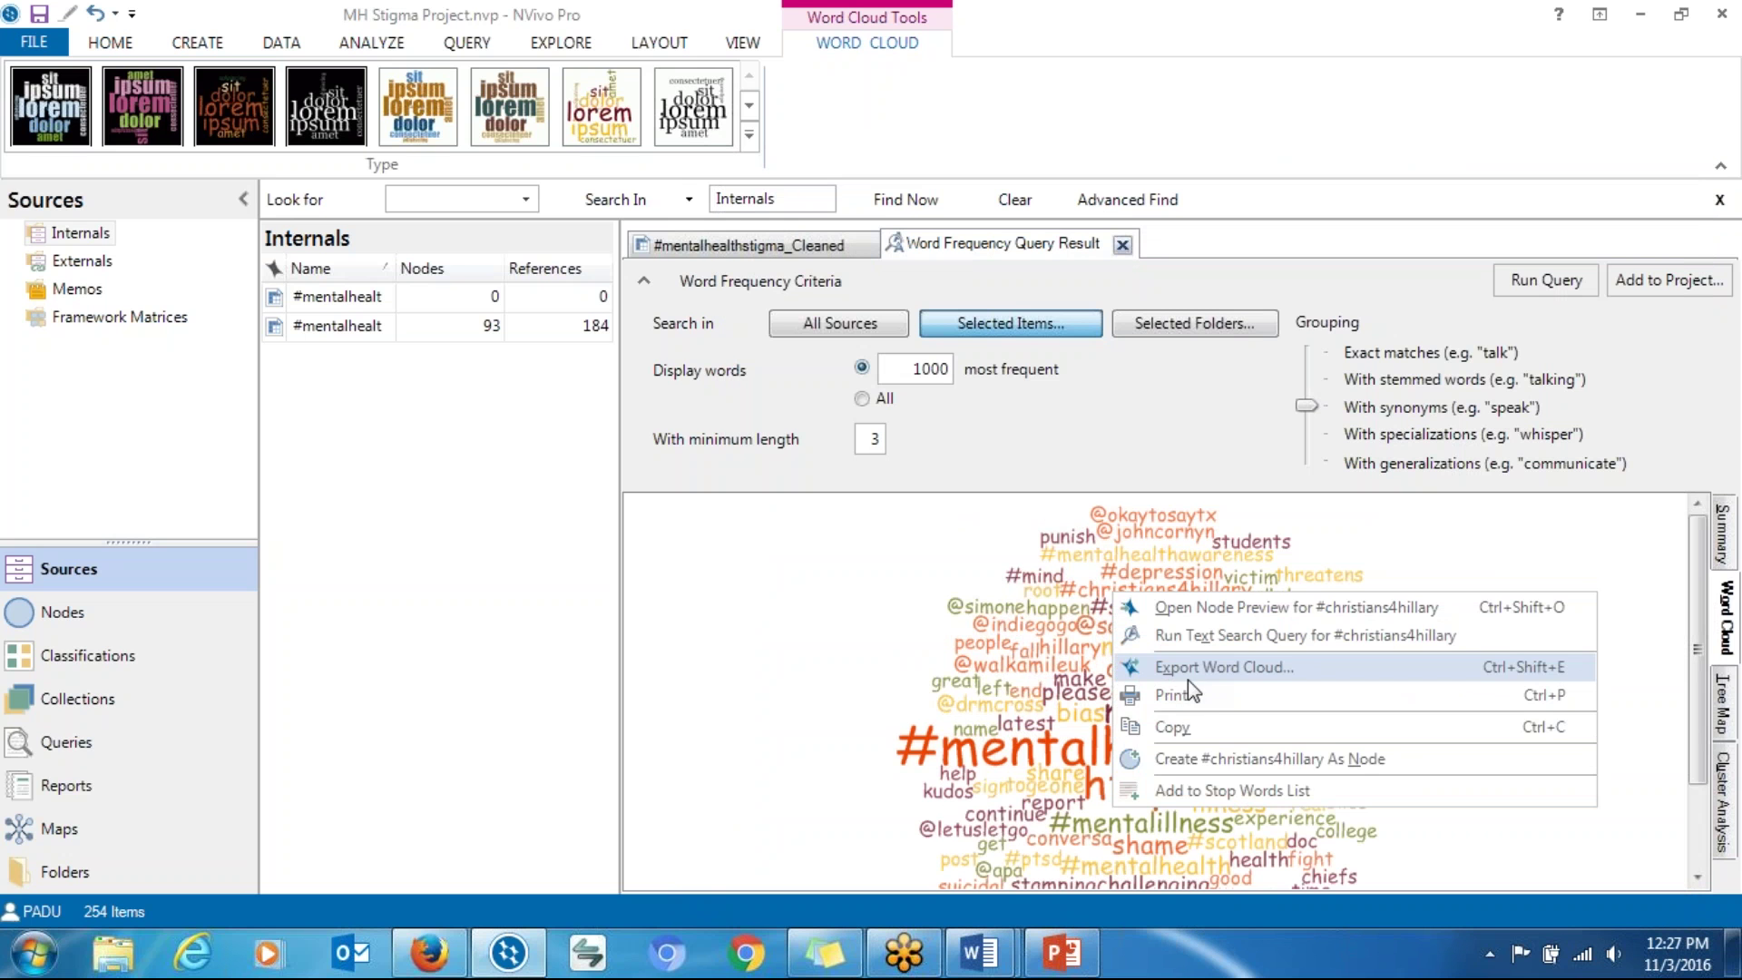
click(1635, 652)
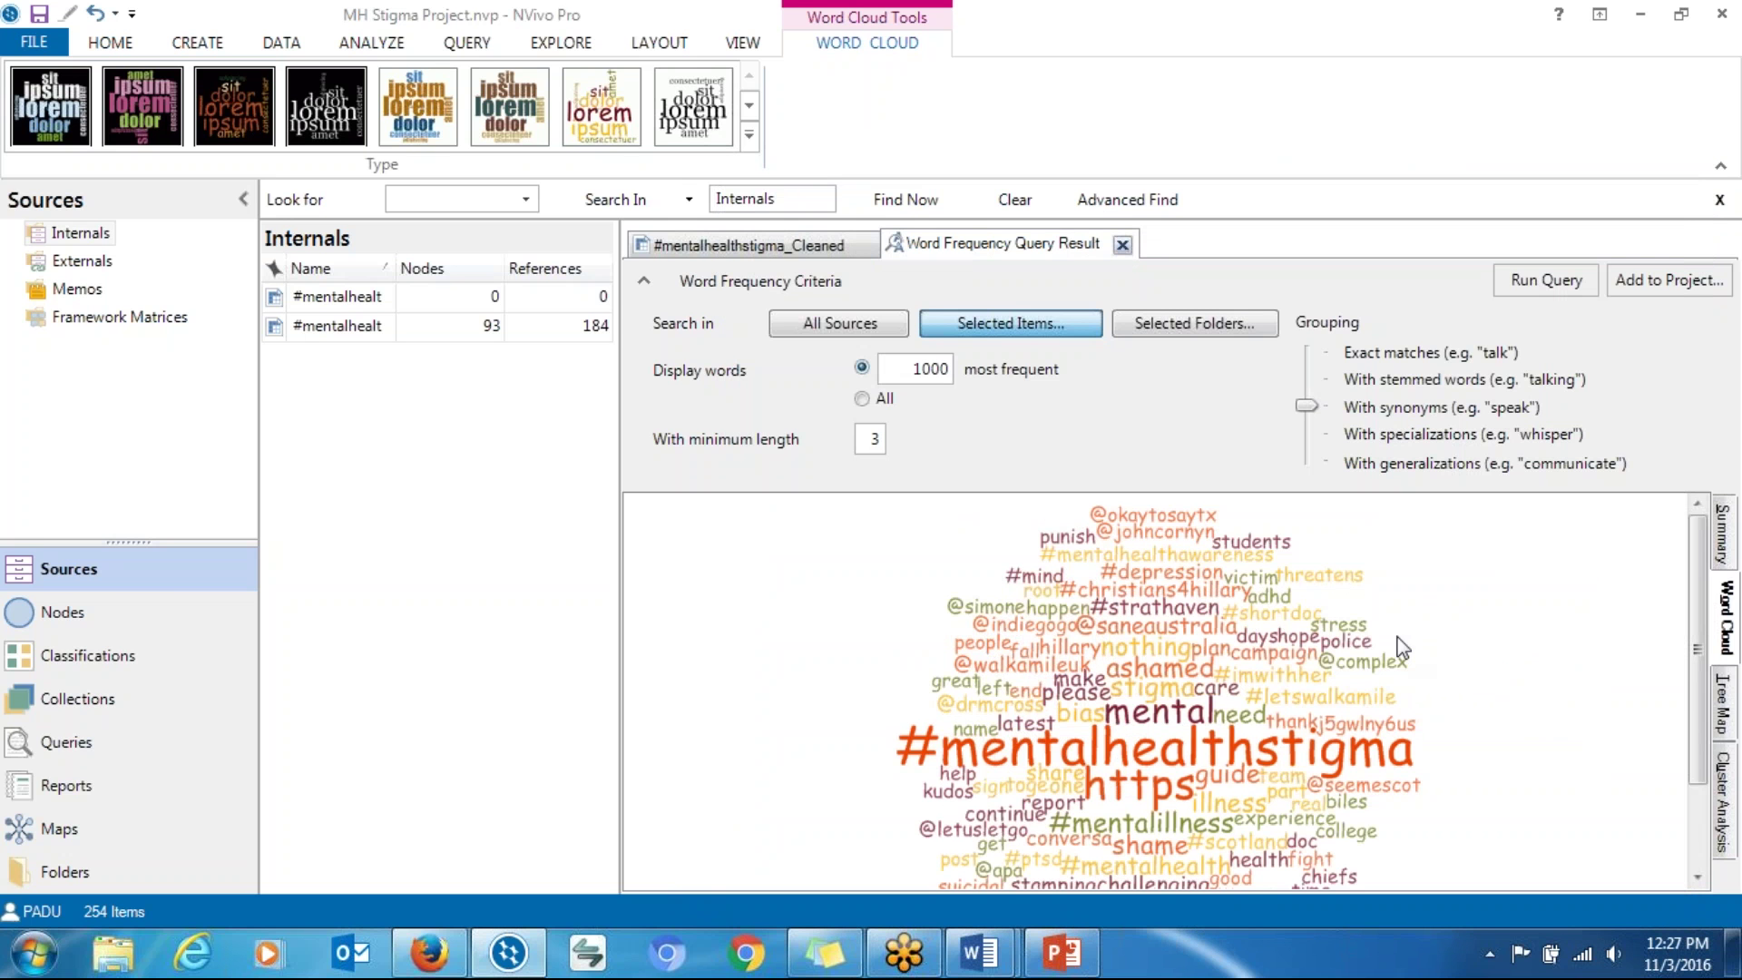
mouse_move(1696, 678)
mouse_down()
mouse_move(1697, 730)
mouse_move(1694, 676)
mouse_up()
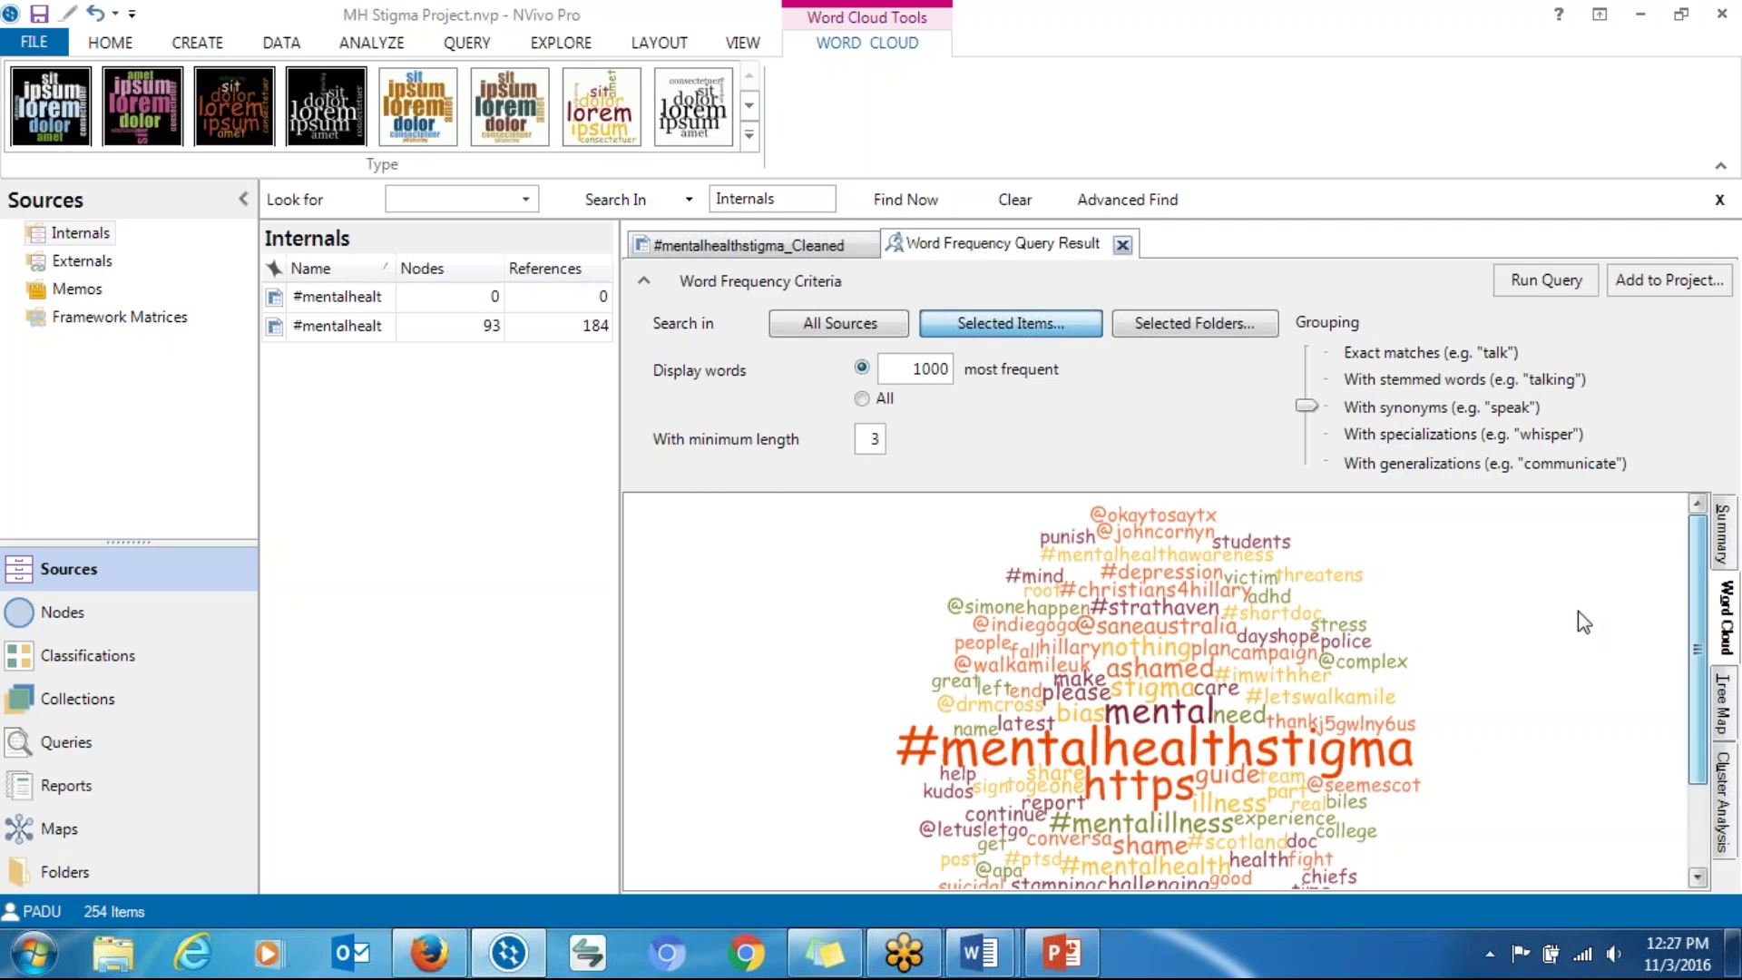
right_click(1236, 639)
click(1116, 639)
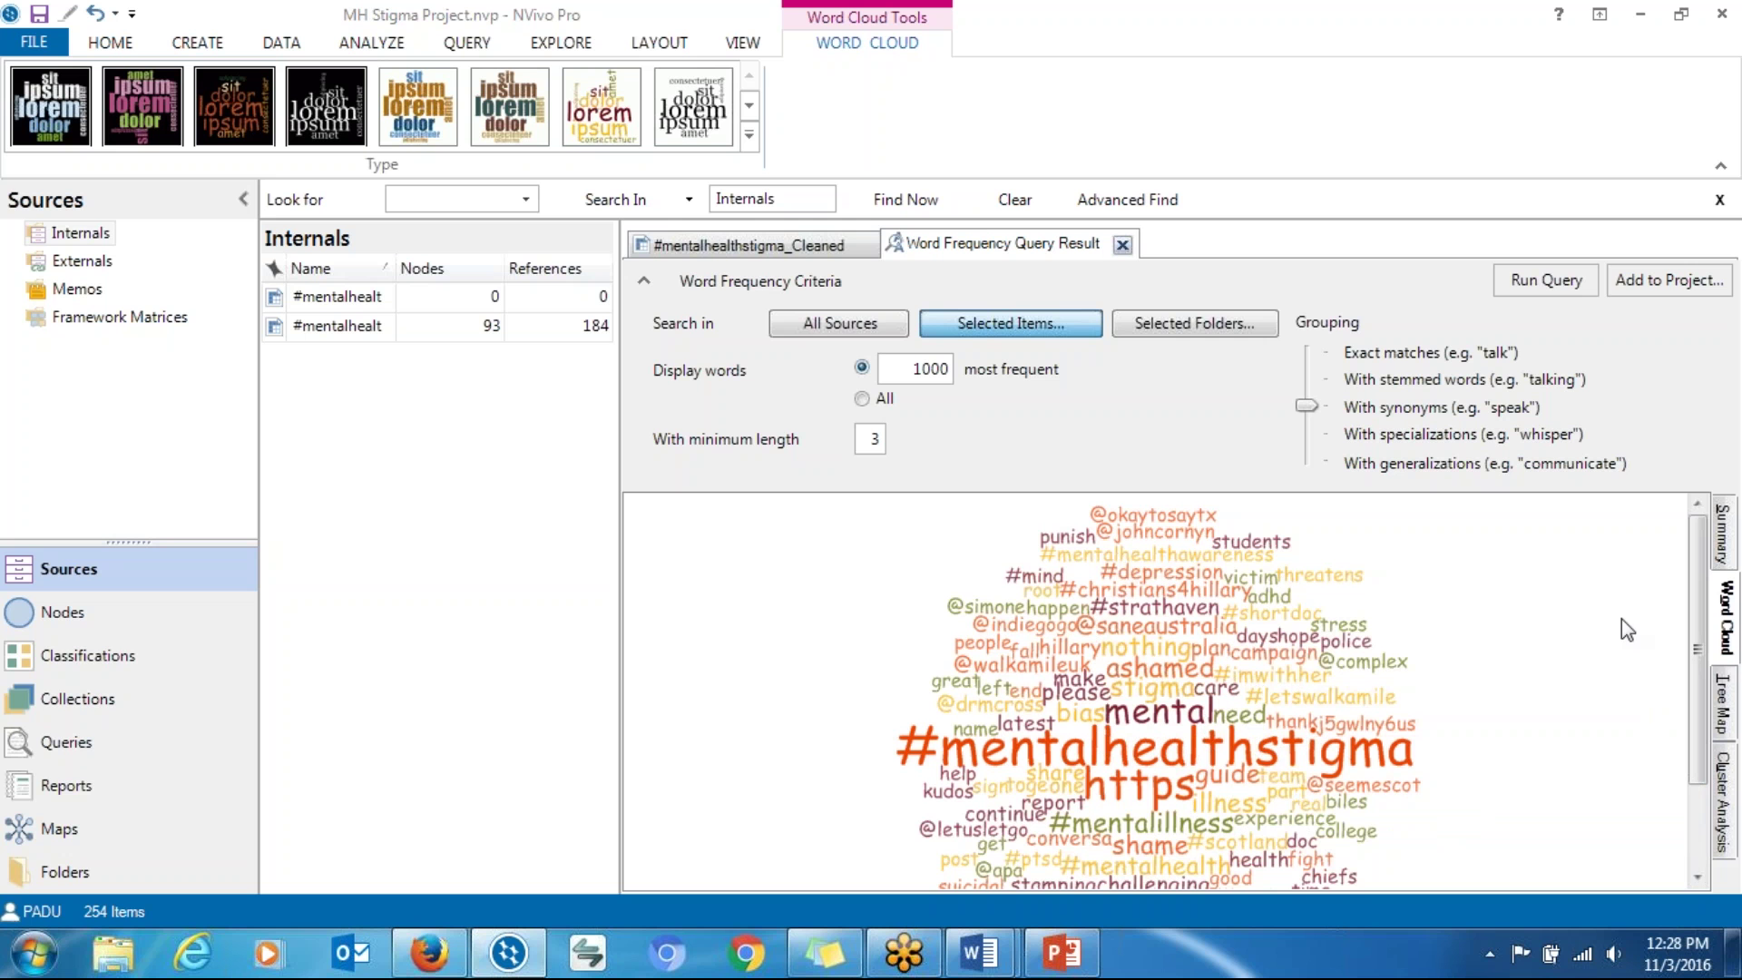
mouse_move(1696, 622)
mouse_down()
mouse_move(1696, 704)
mouse_move(1667, 620)
mouse_up()
click(1122, 245)
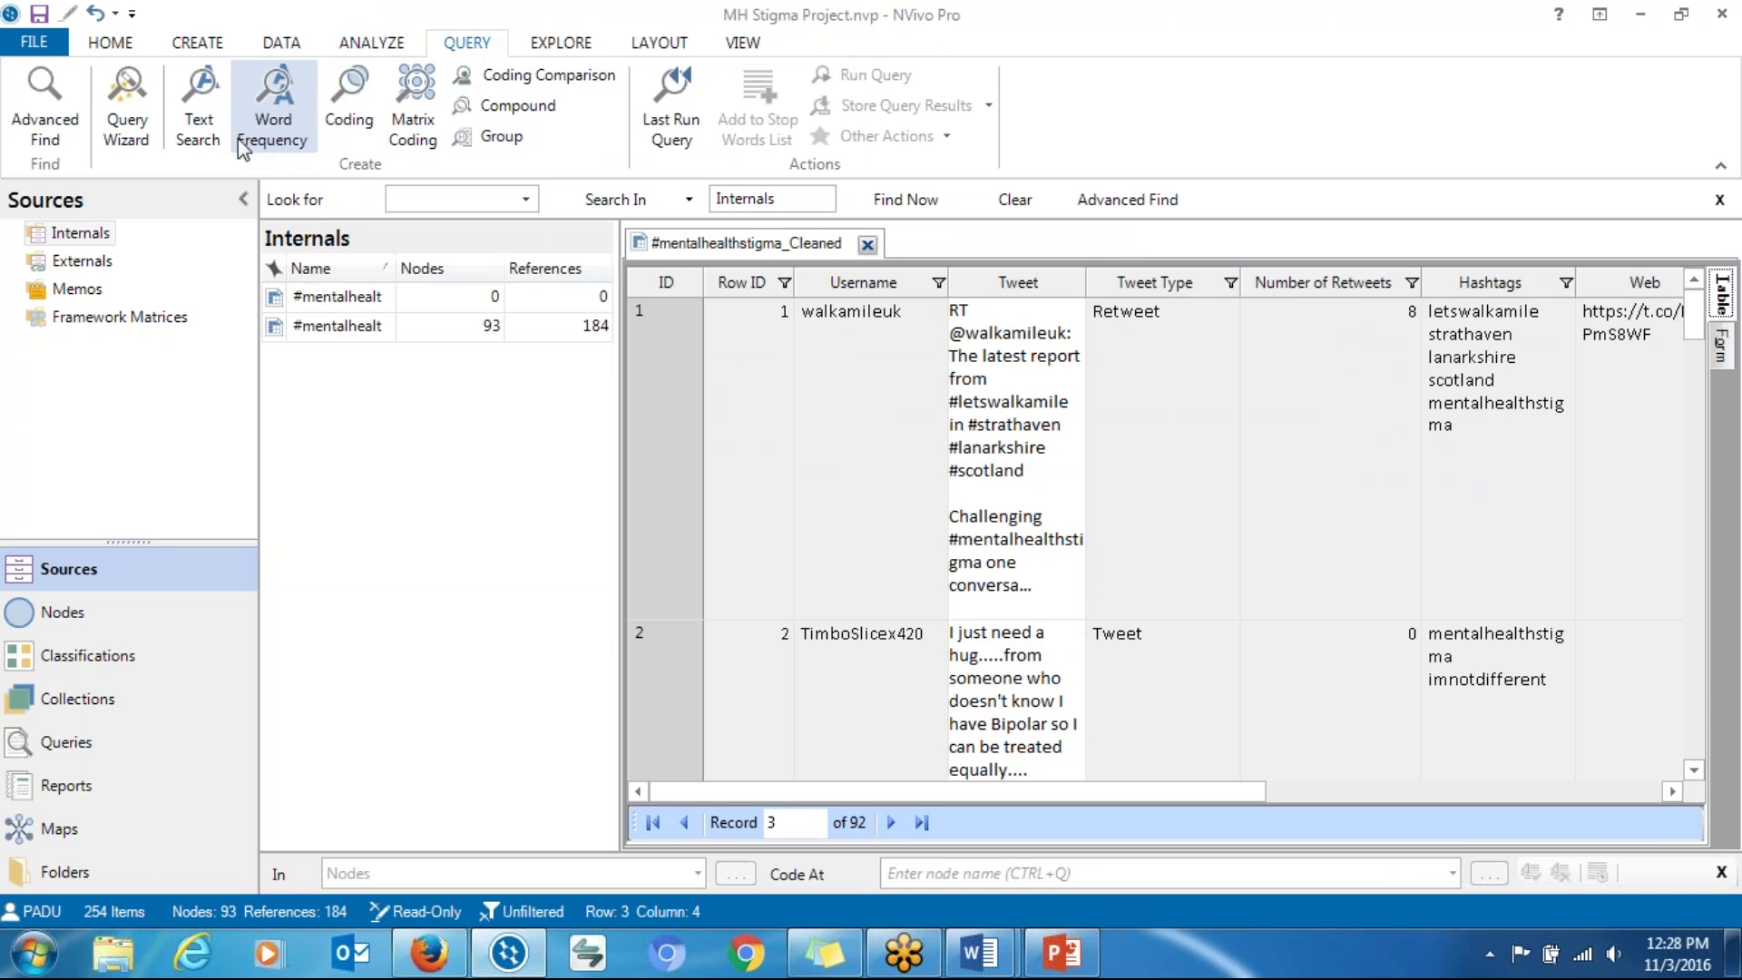
Step: Run a Text Search query for "ashamed" with synonyms, limited to the #mentalhealthstigma_Cleaned dataset
click(198, 107)
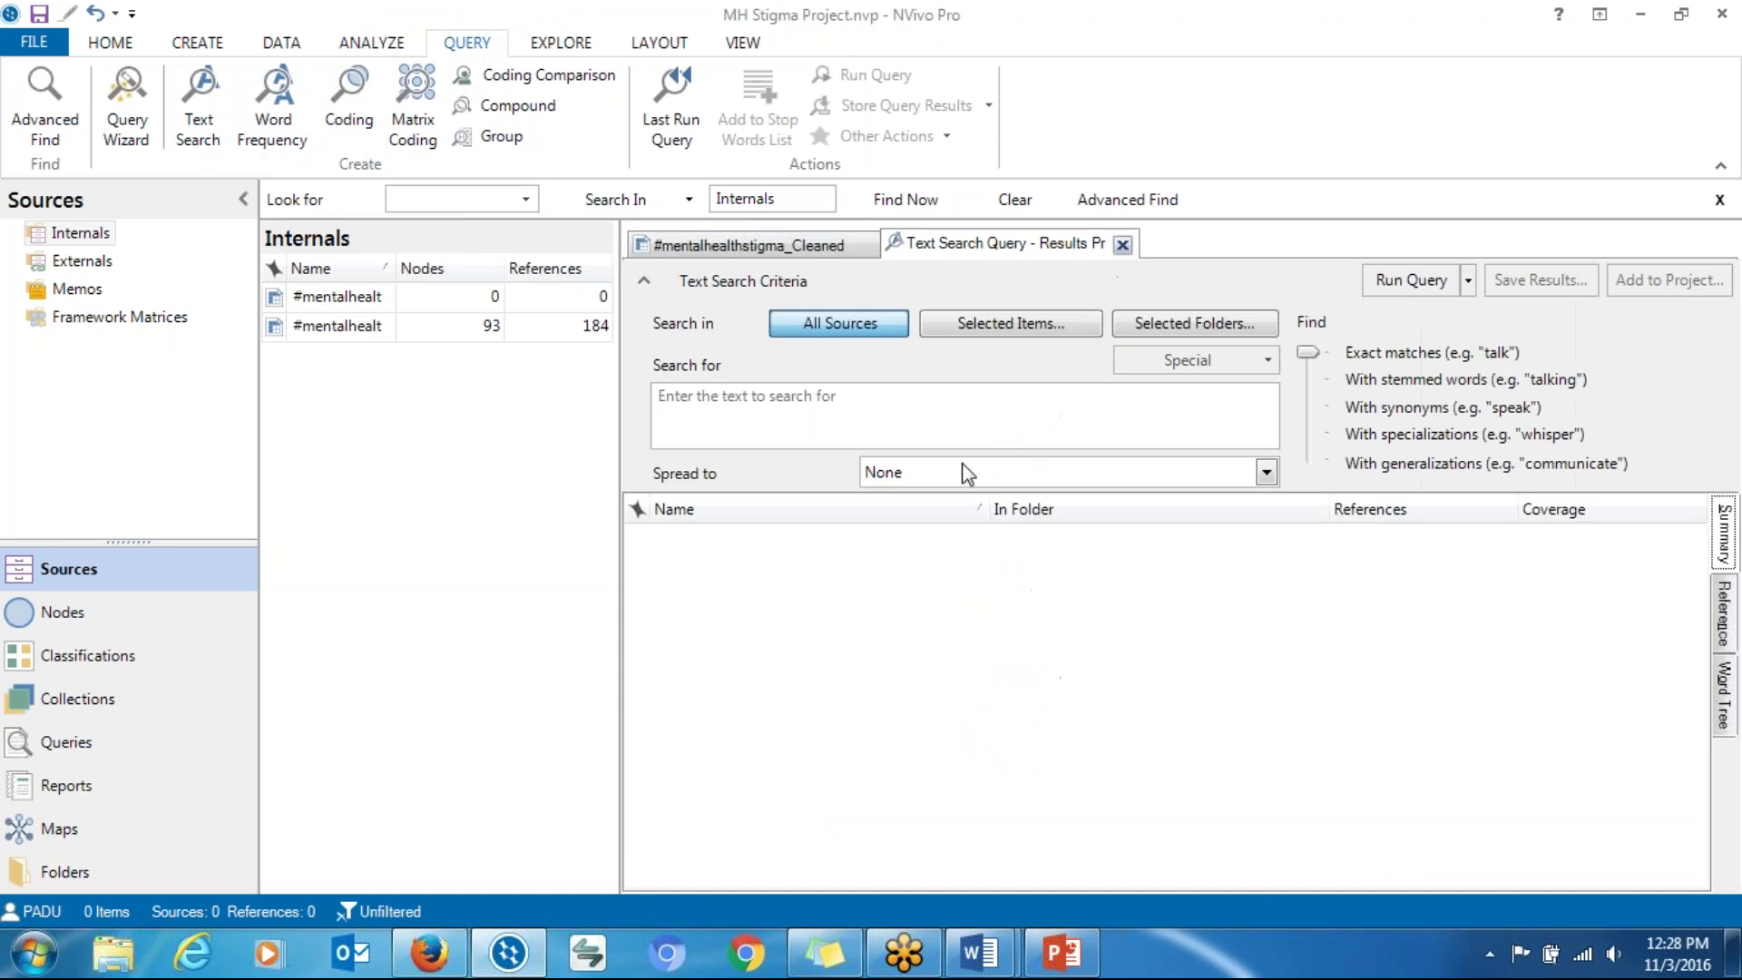
click(866, 421)
text(asham)
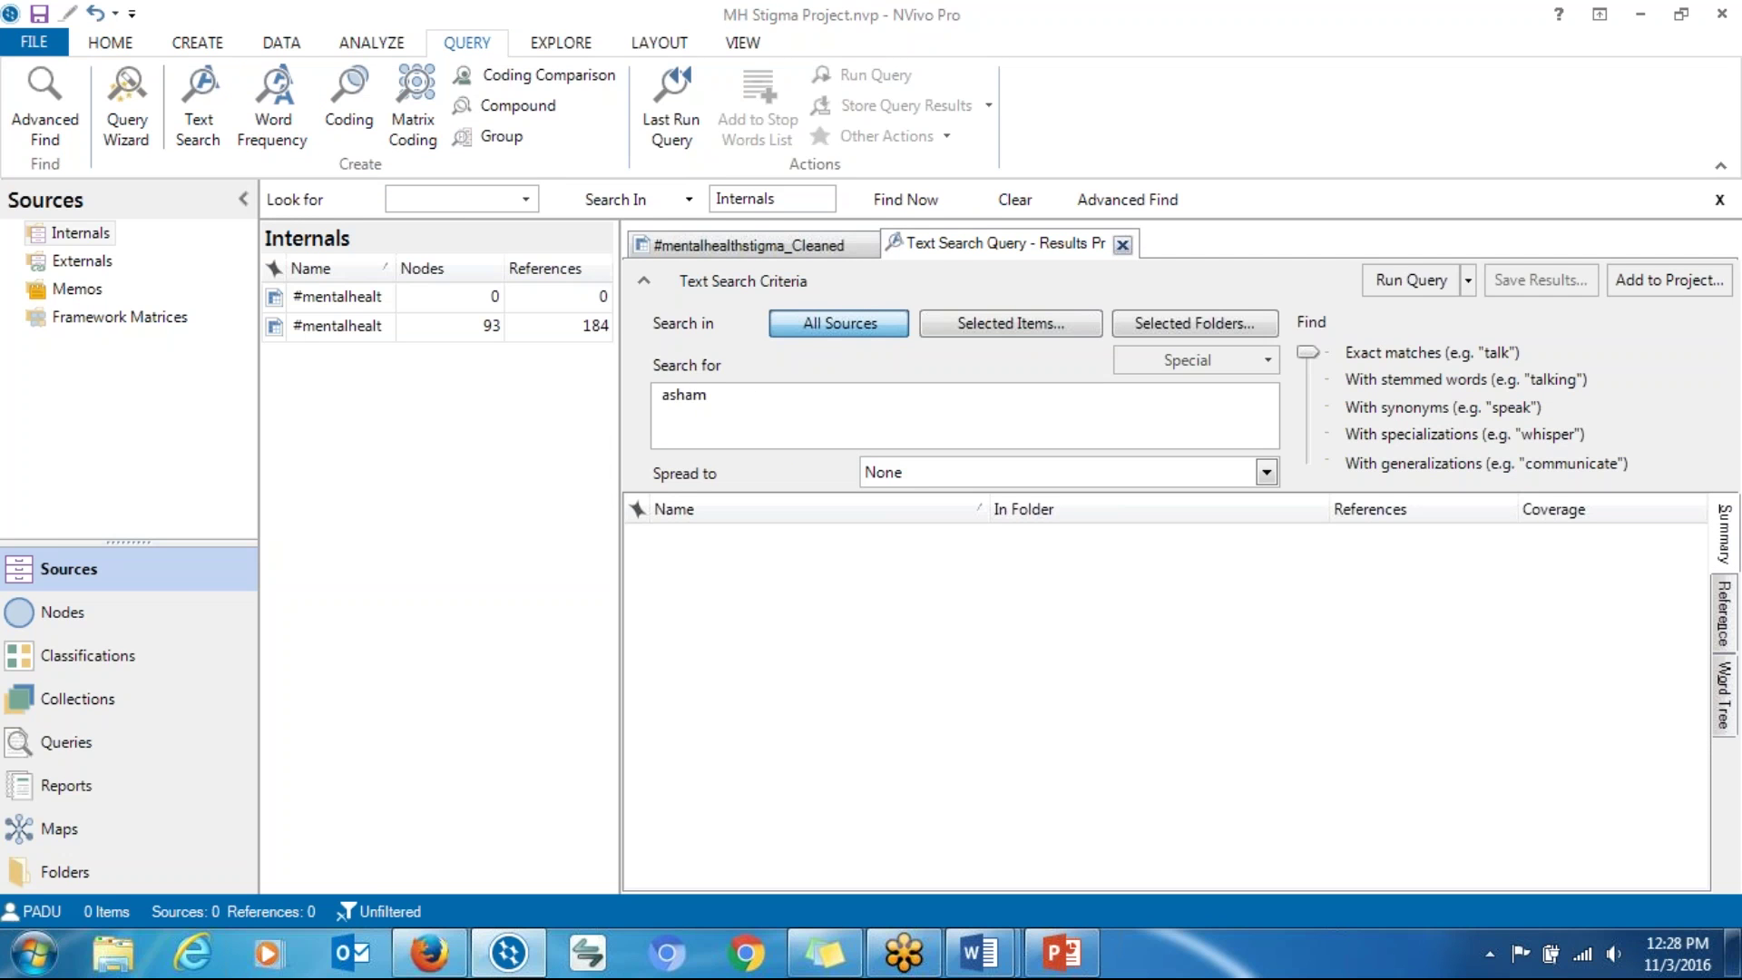
text(ed)
drag(1307, 351, 1307, 406)
click(1054, 323)
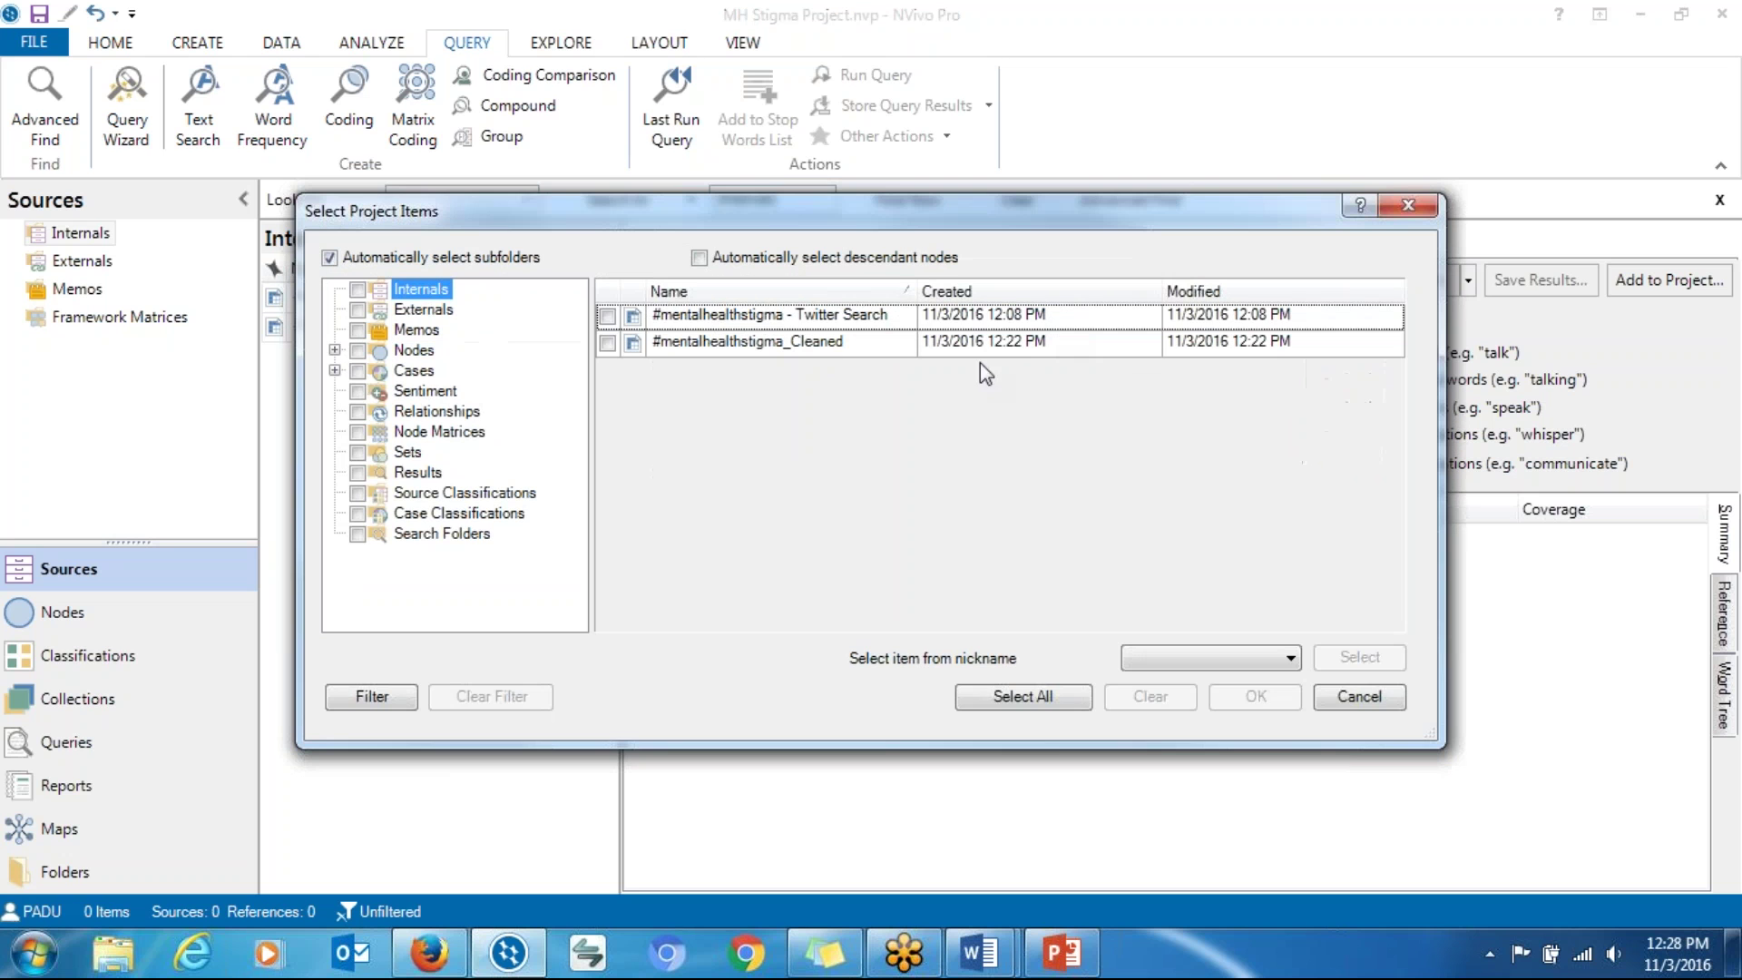
click(603, 342)
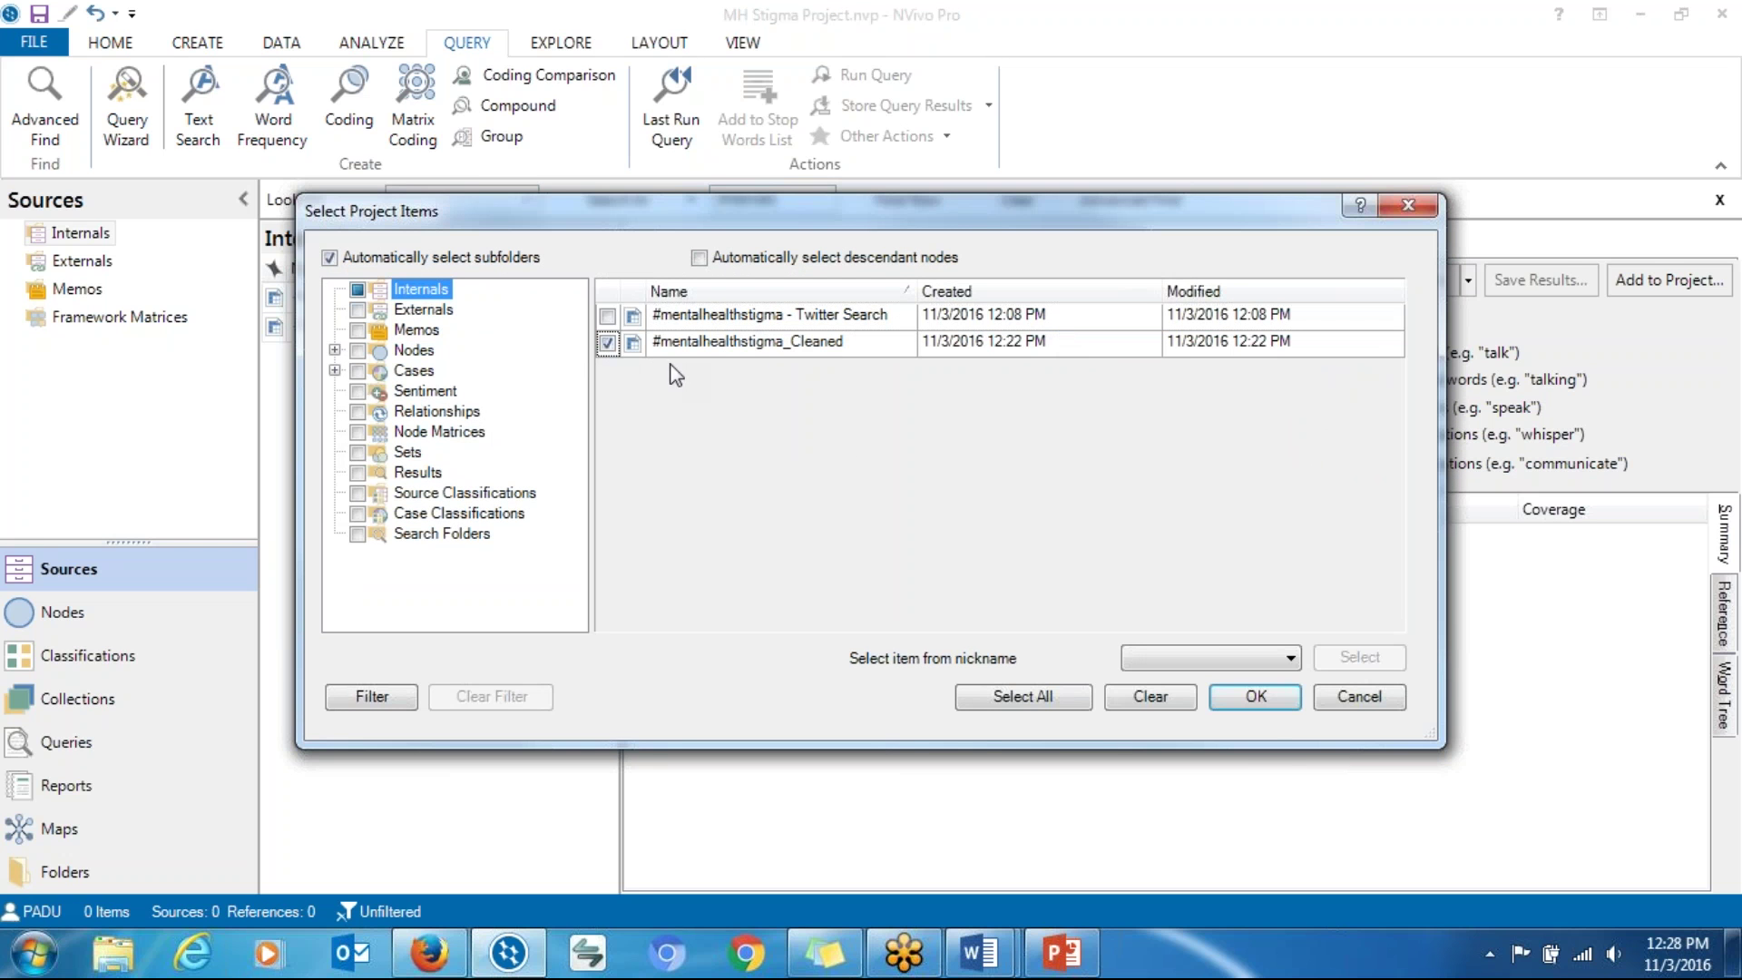
click(1243, 702)
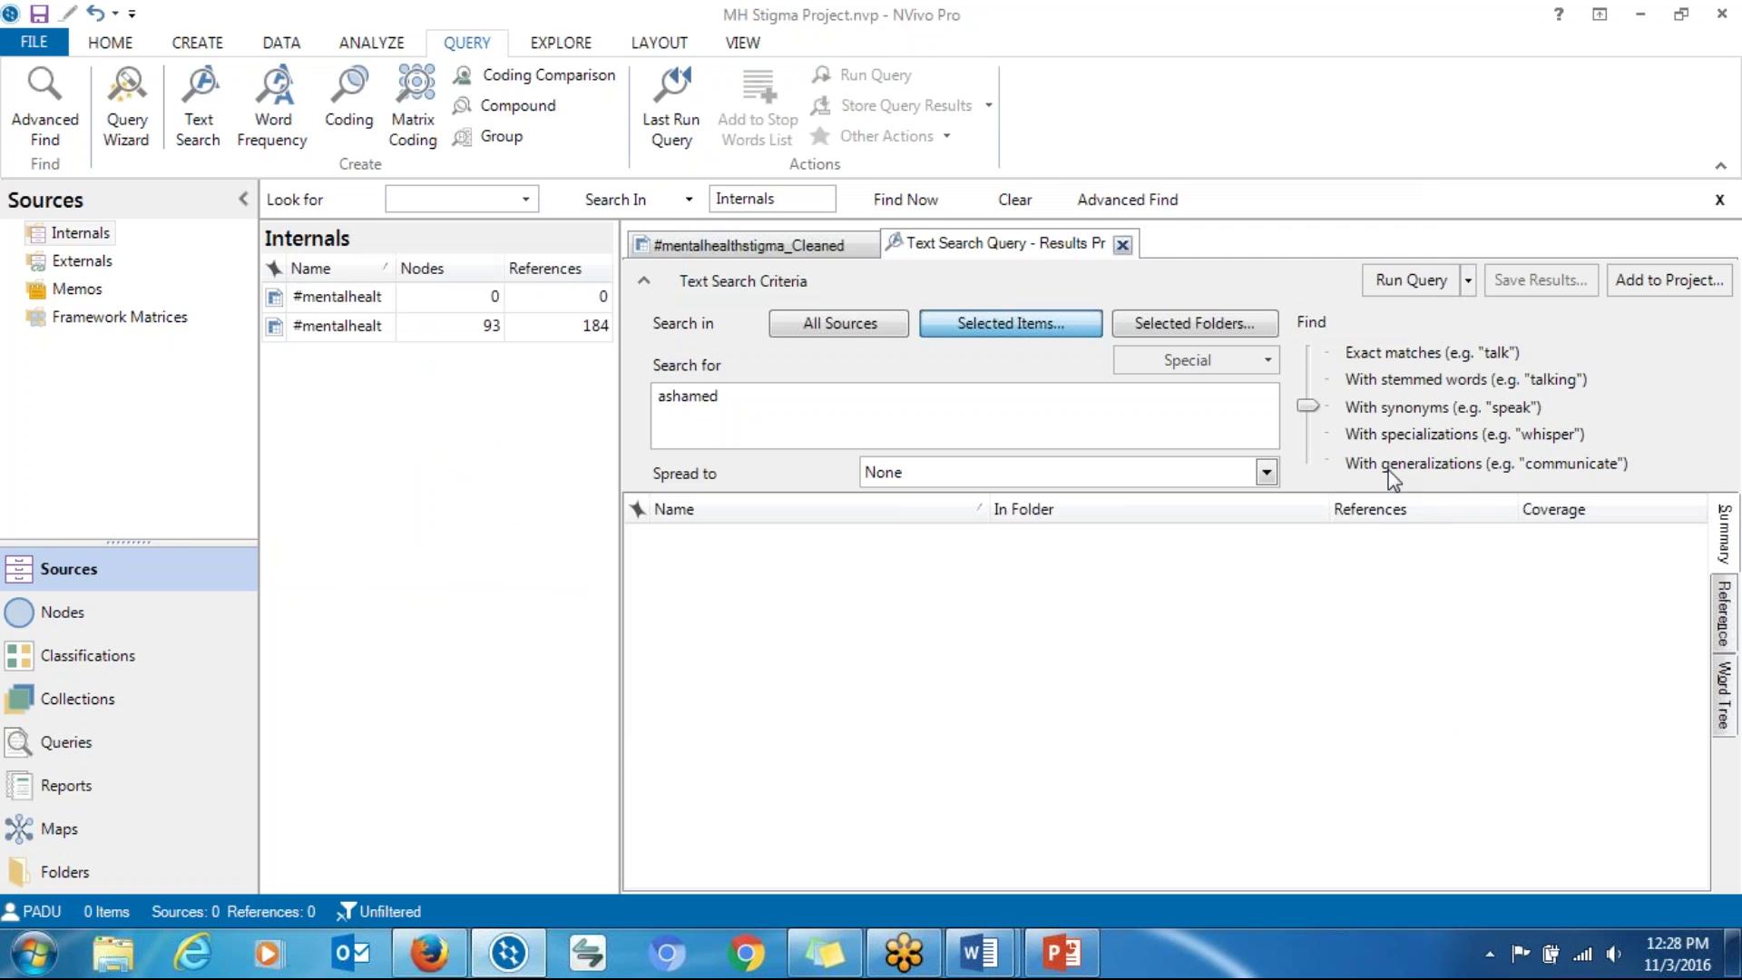
click(1409, 280)
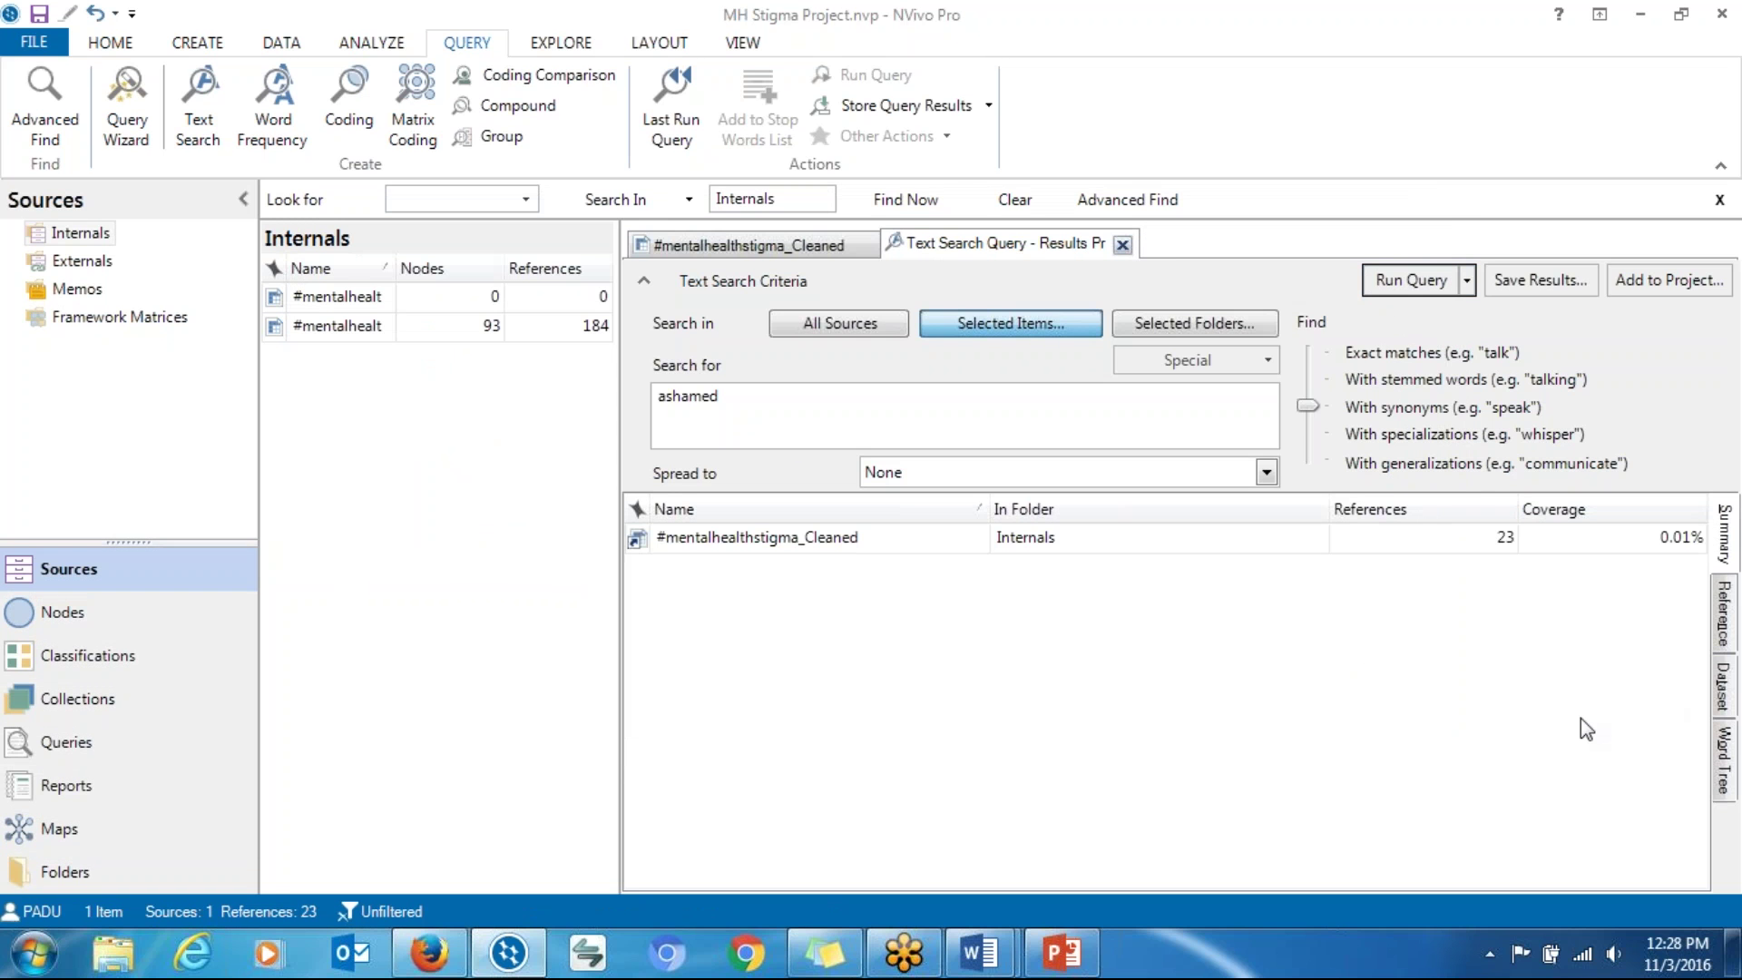
Step: Show the "ashamed" search results as a word tree and set its context to 6 words
click(1717, 780)
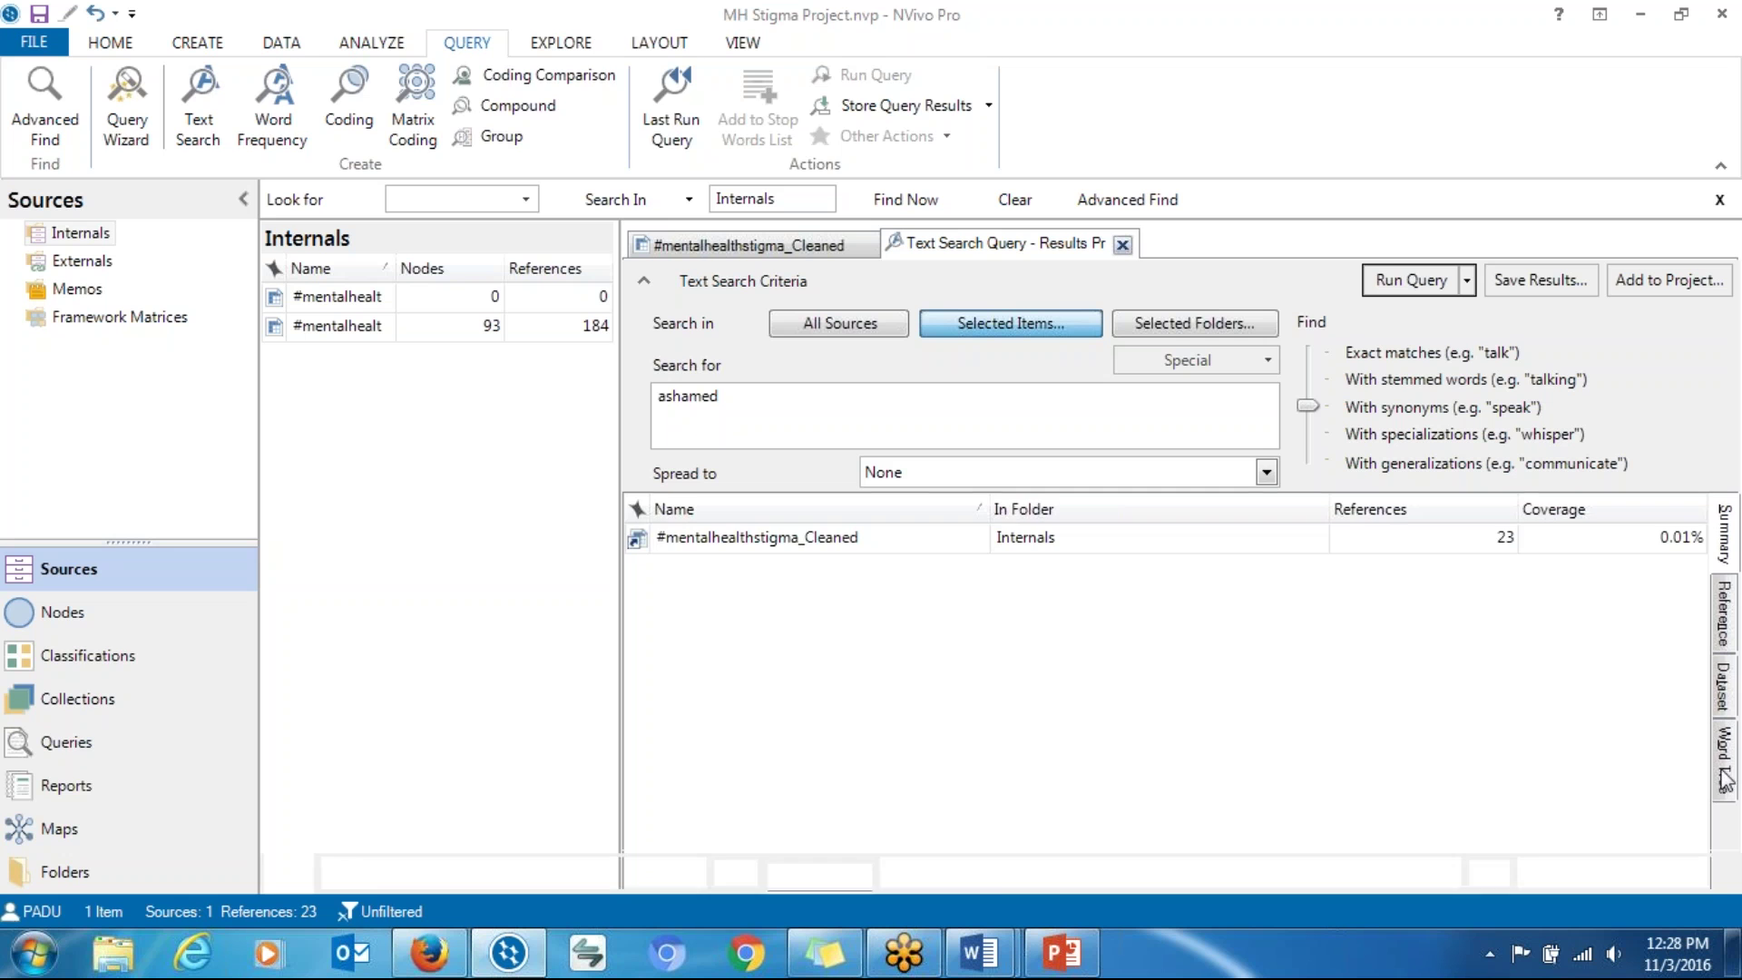
drag(1270, 831, 1125, 854)
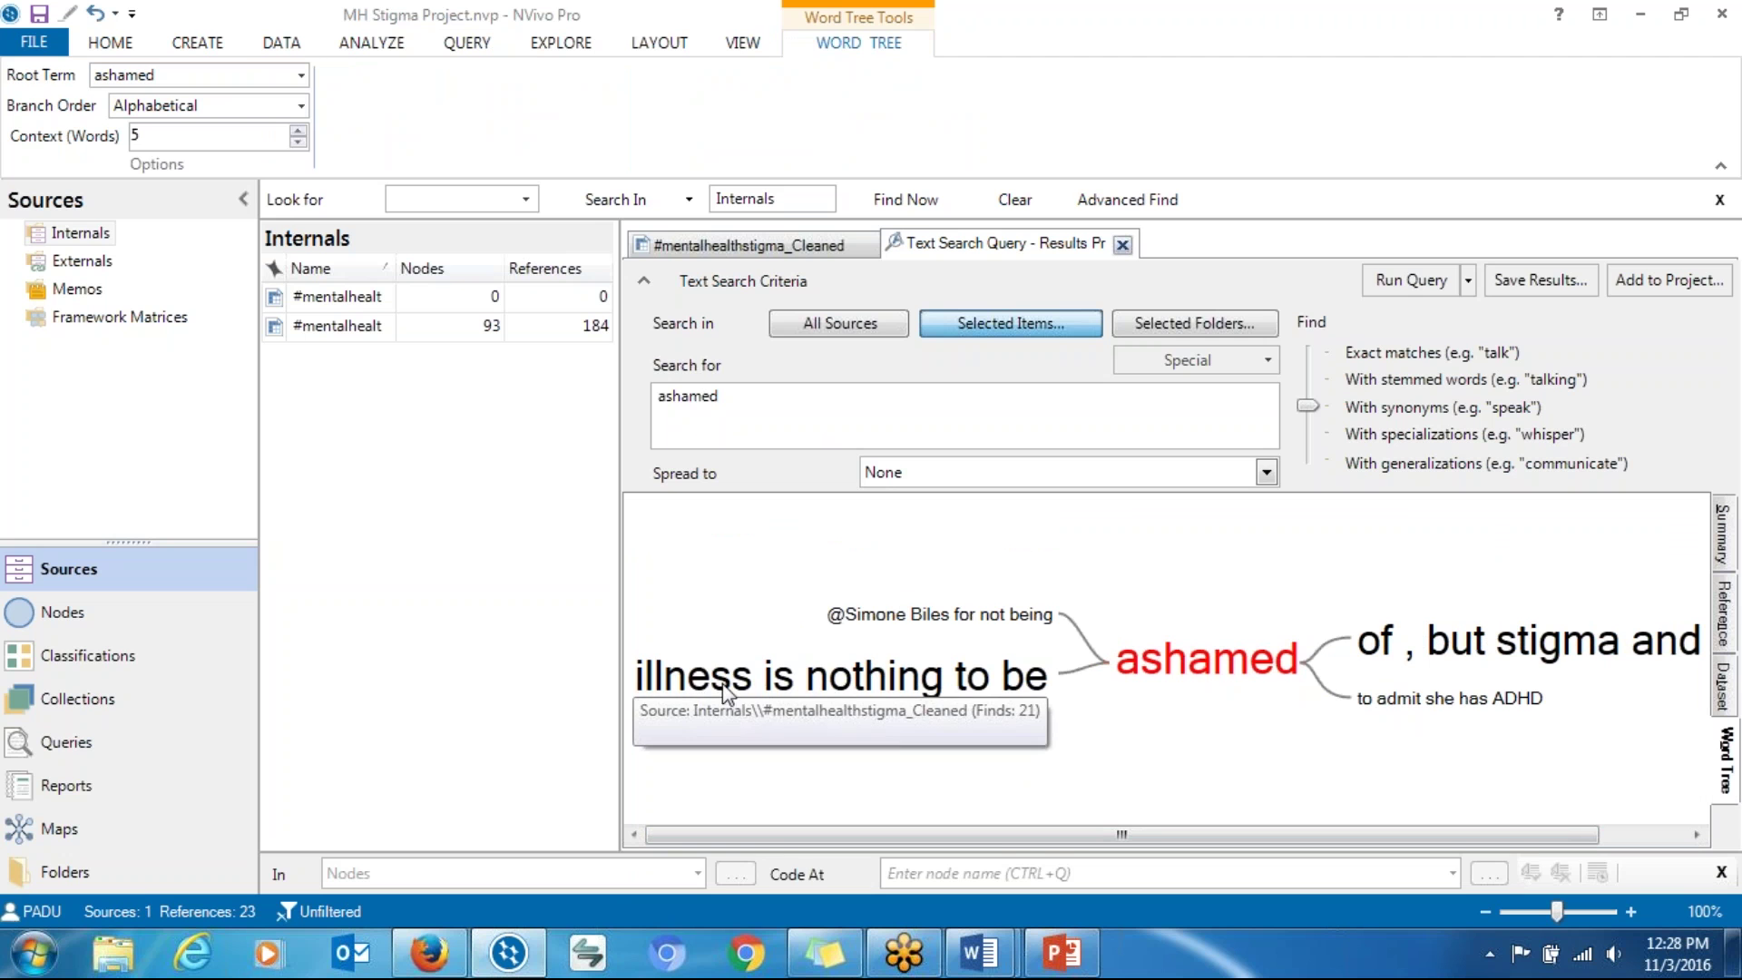
click(298, 129)
click(298, 144)
click(298, 145)
click(297, 131)
click(297, 130)
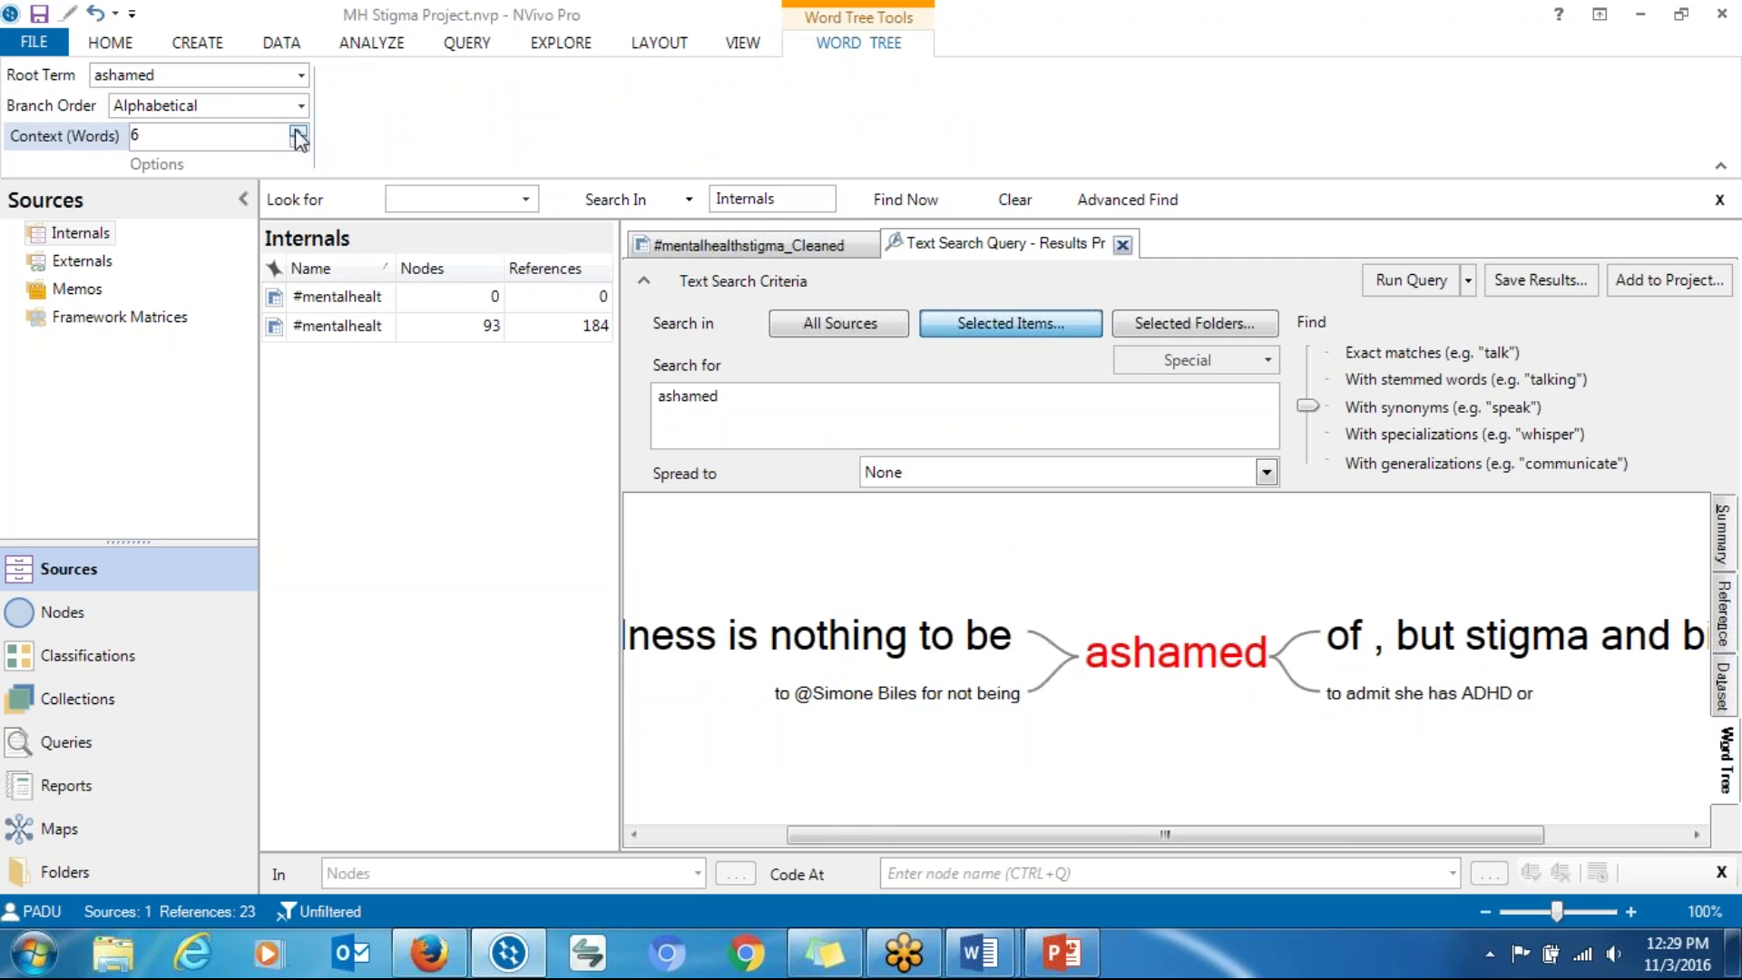
Step: Set the word tree's context to 8 words and read the phrases on both sides of "ashamed"
click(298, 130)
click(297, 130)
drag(1084, 834, 888, 842)
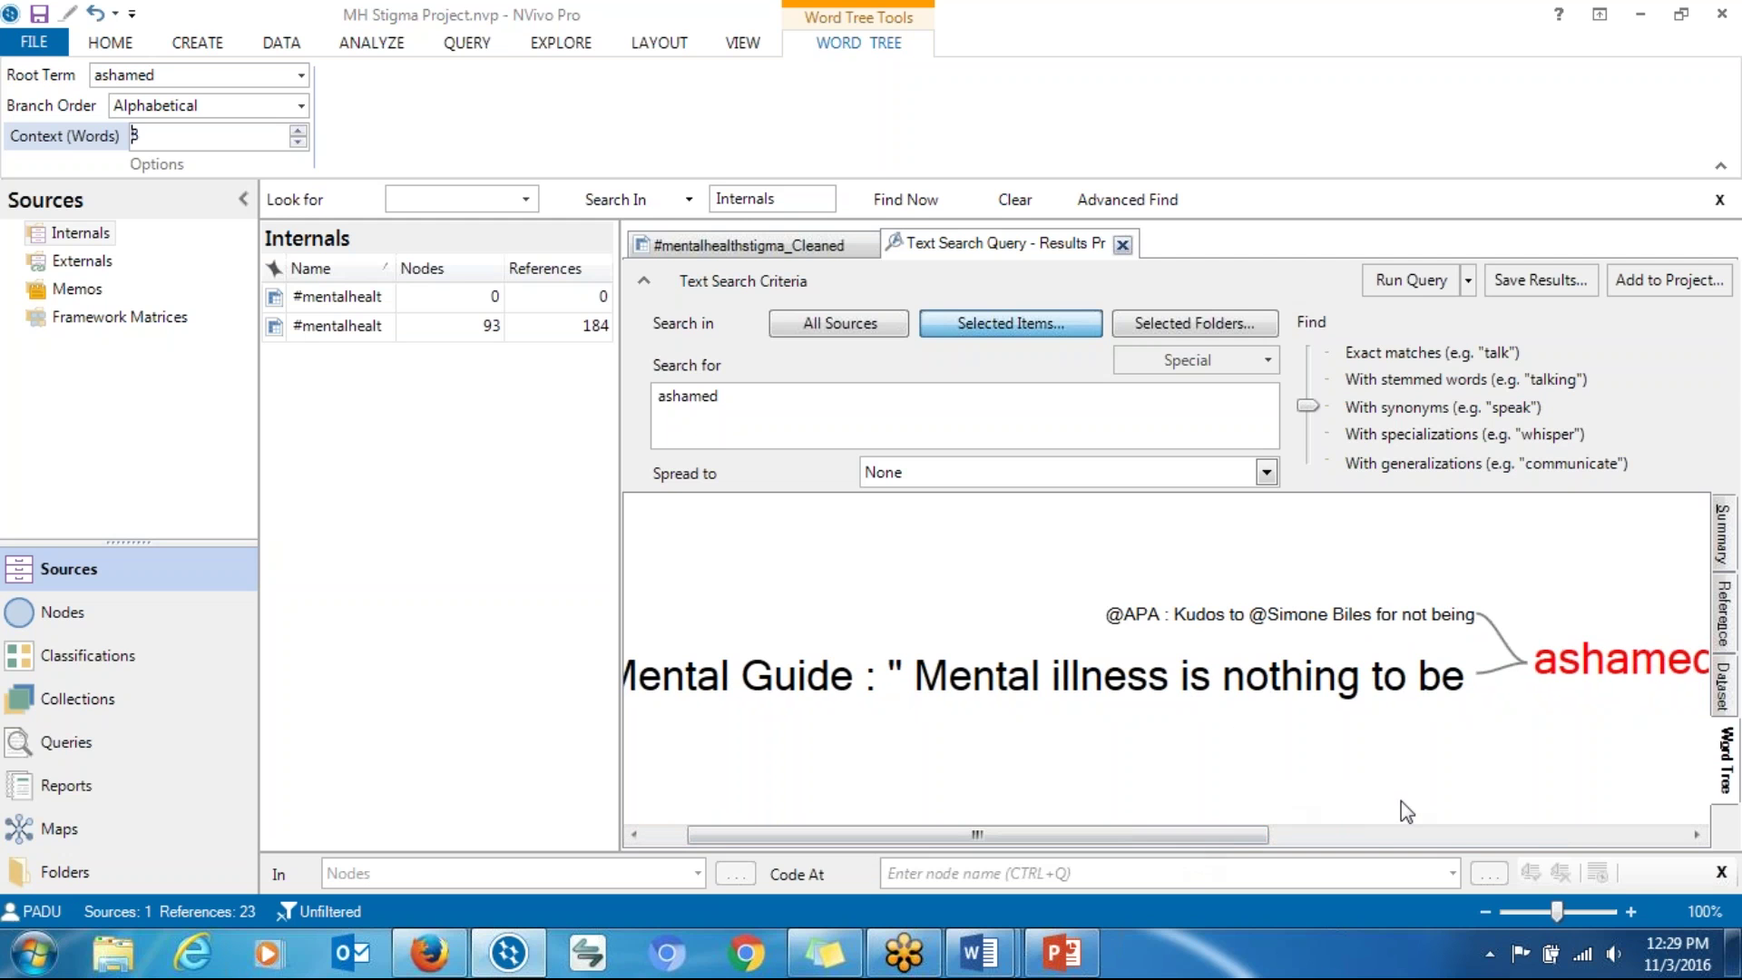
drag(1213, 834, 1545, 827)
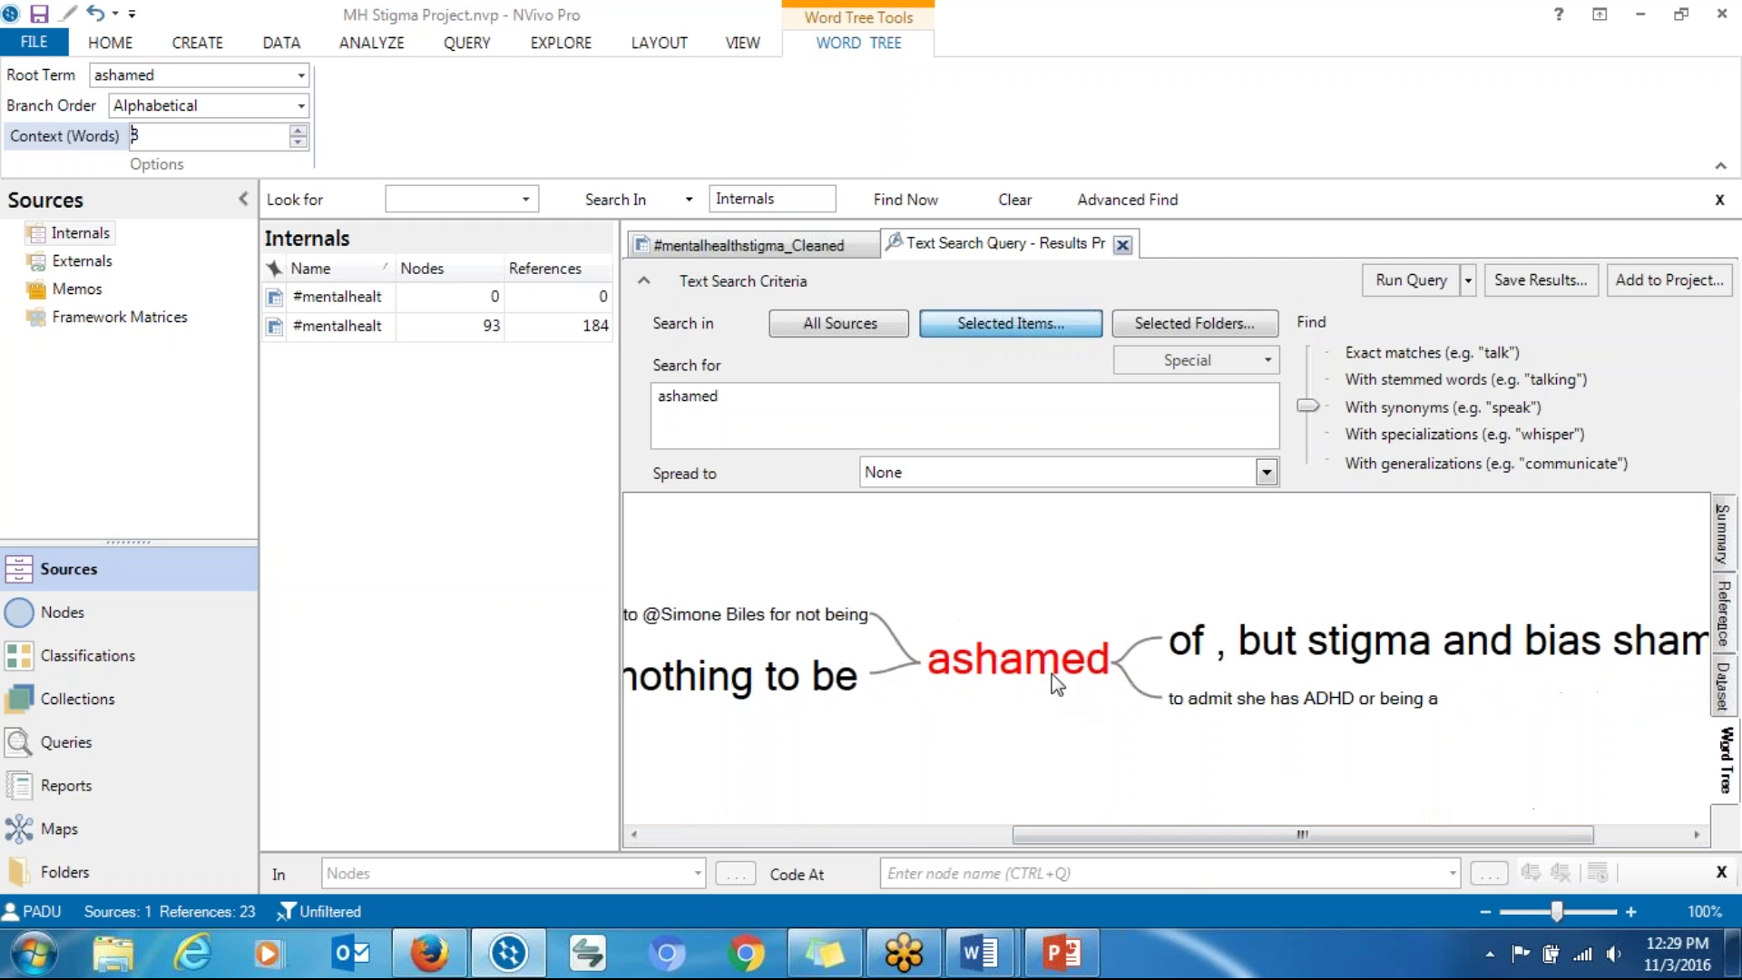
drag(1297, 830, 1390, 830)
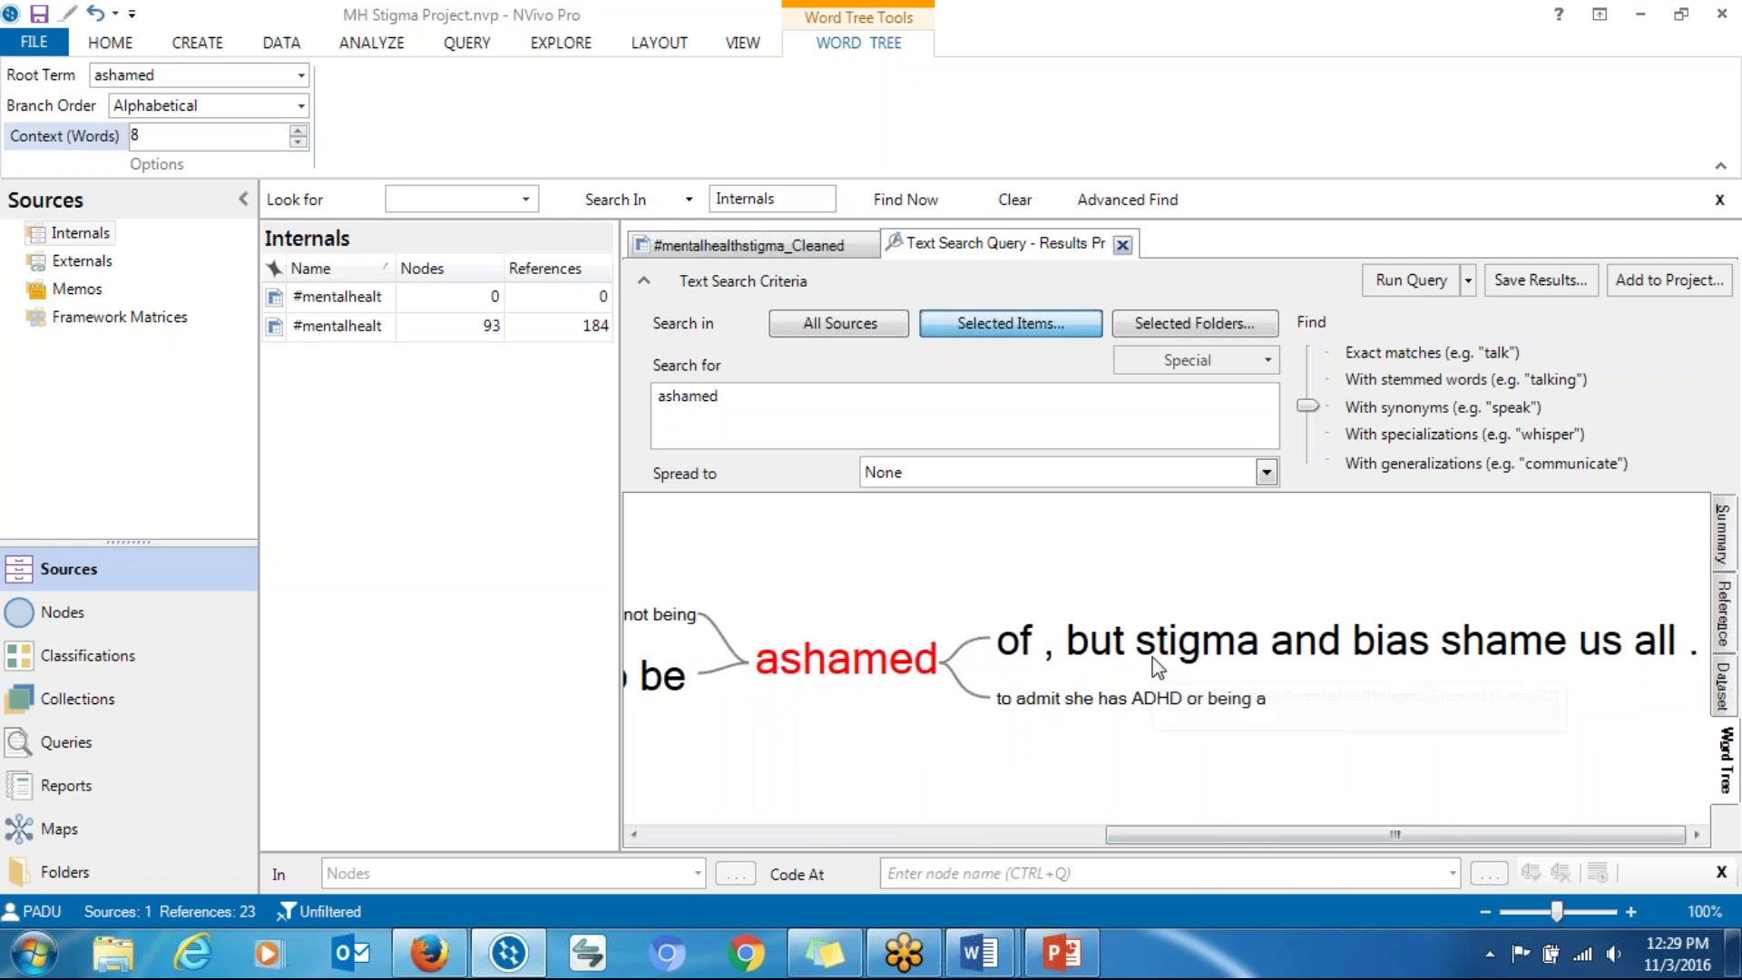
drag(1221, 836, 1062, 809)
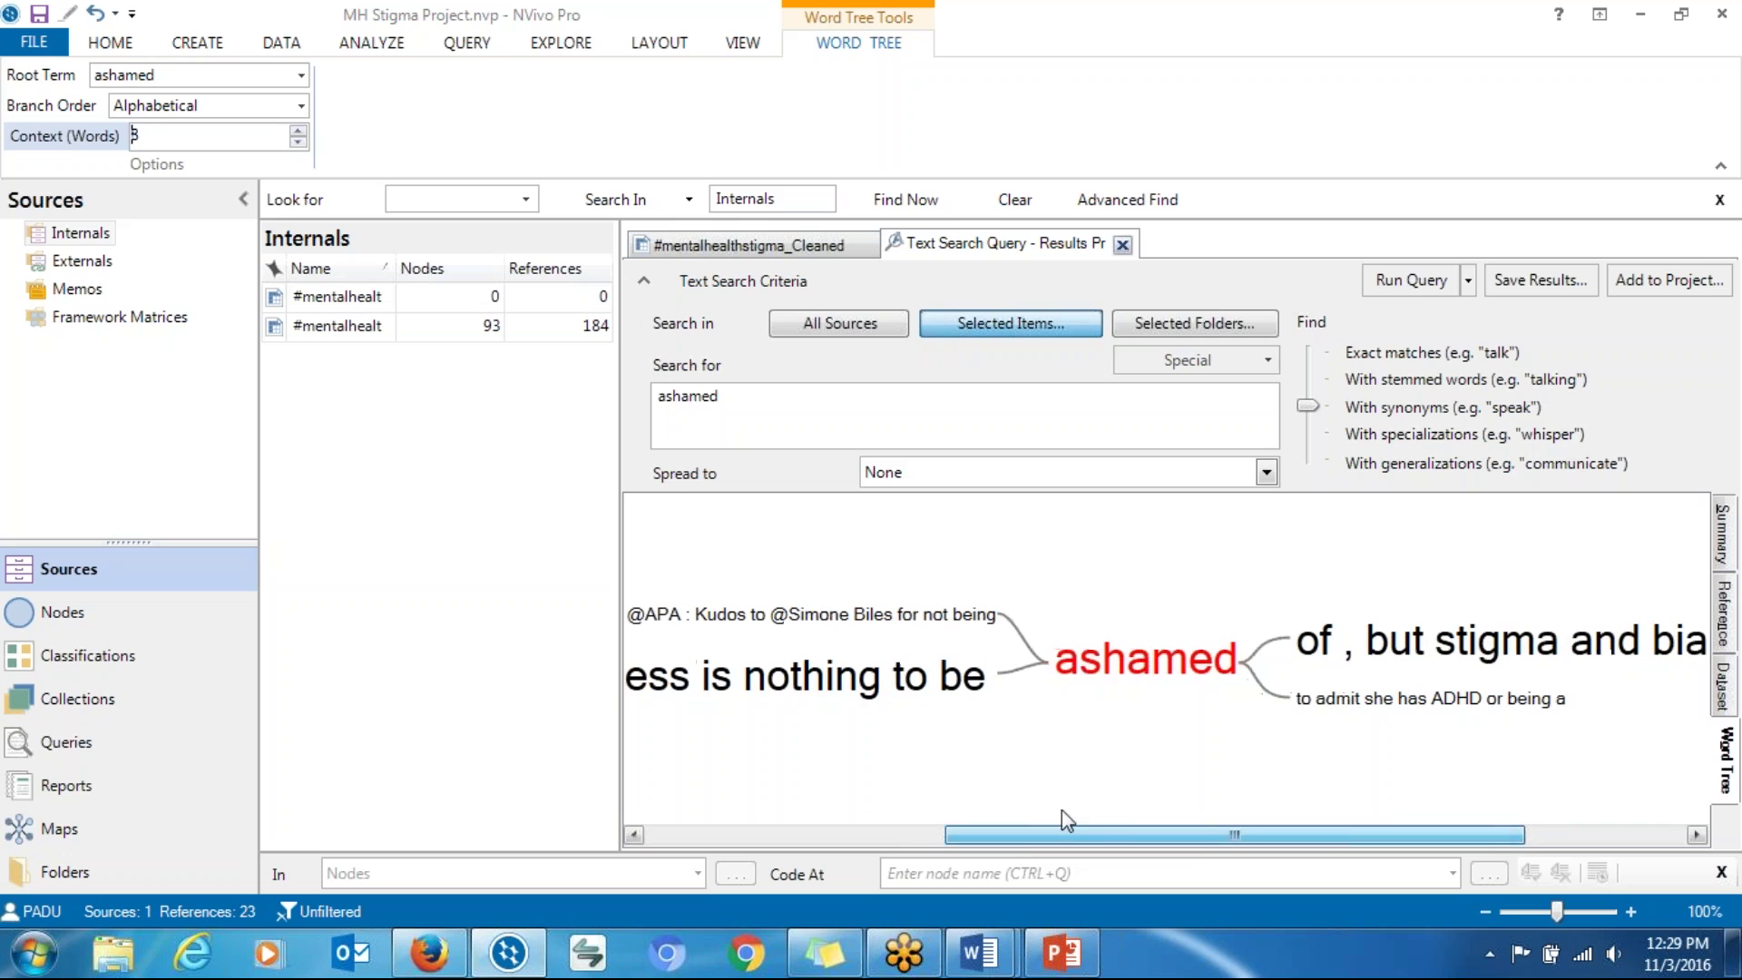
Step: Check the word tree's available commands and read the full phrases preceding "ashamed"
right_click(978, 695)
click(884, 762)
right_click(870, 760)
click(1043, 719)
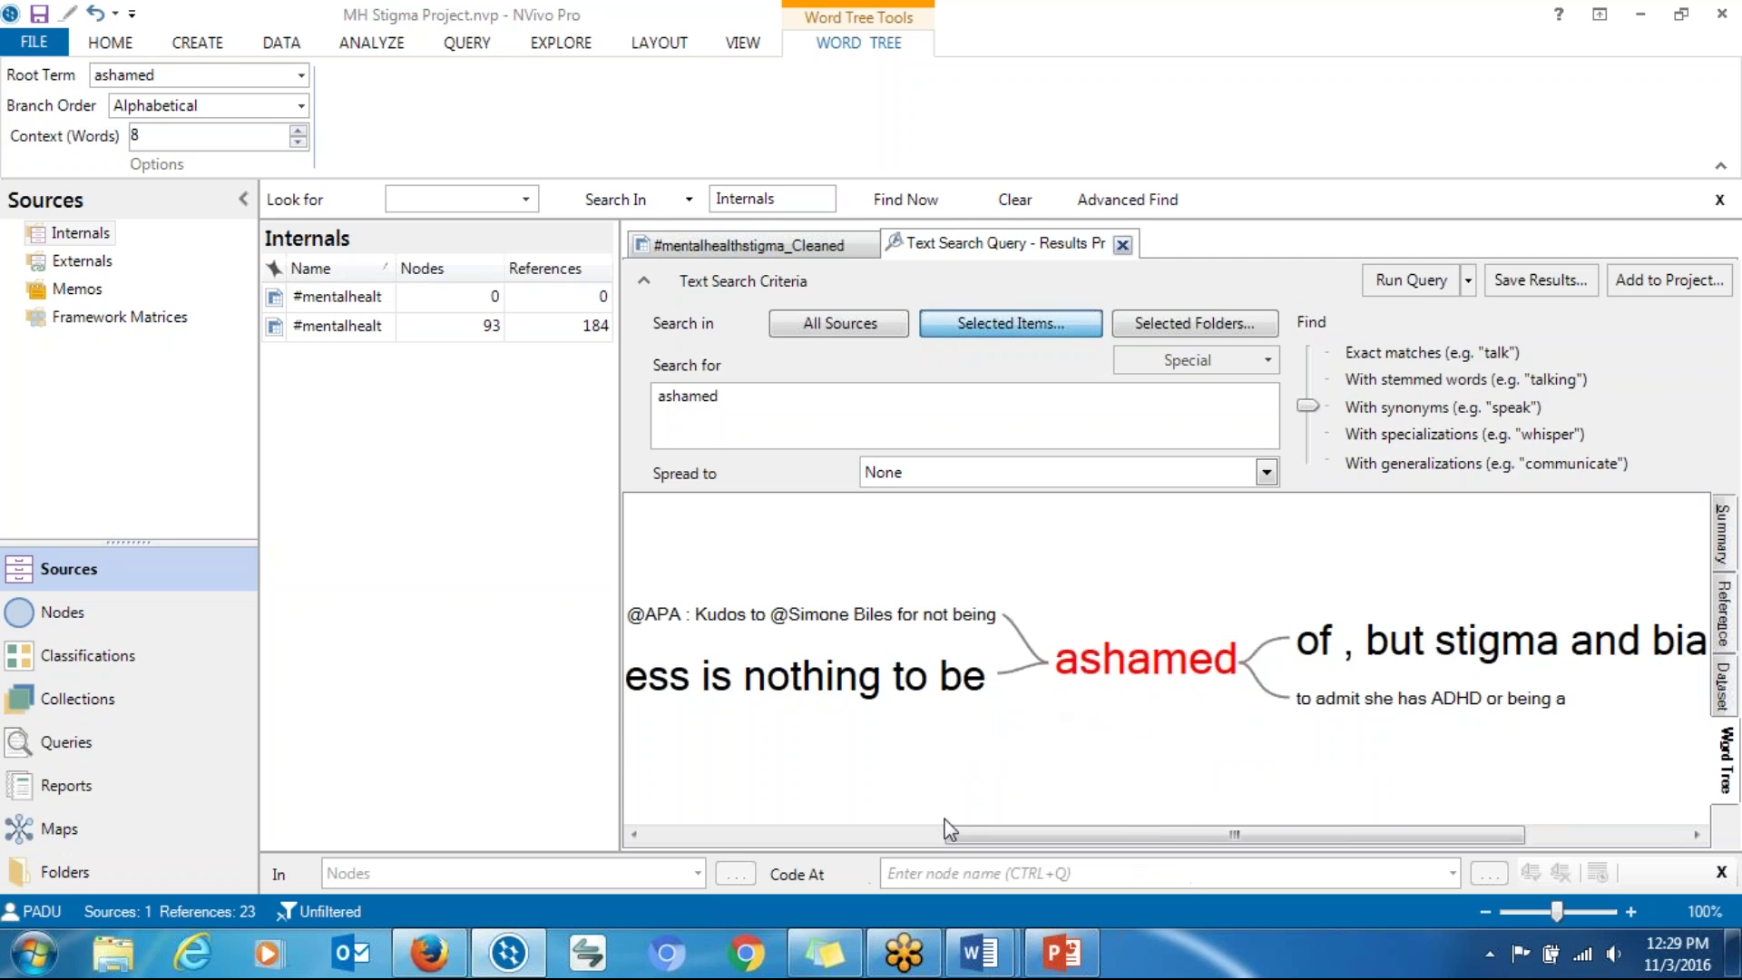
drag(968, 833, 465, 806)
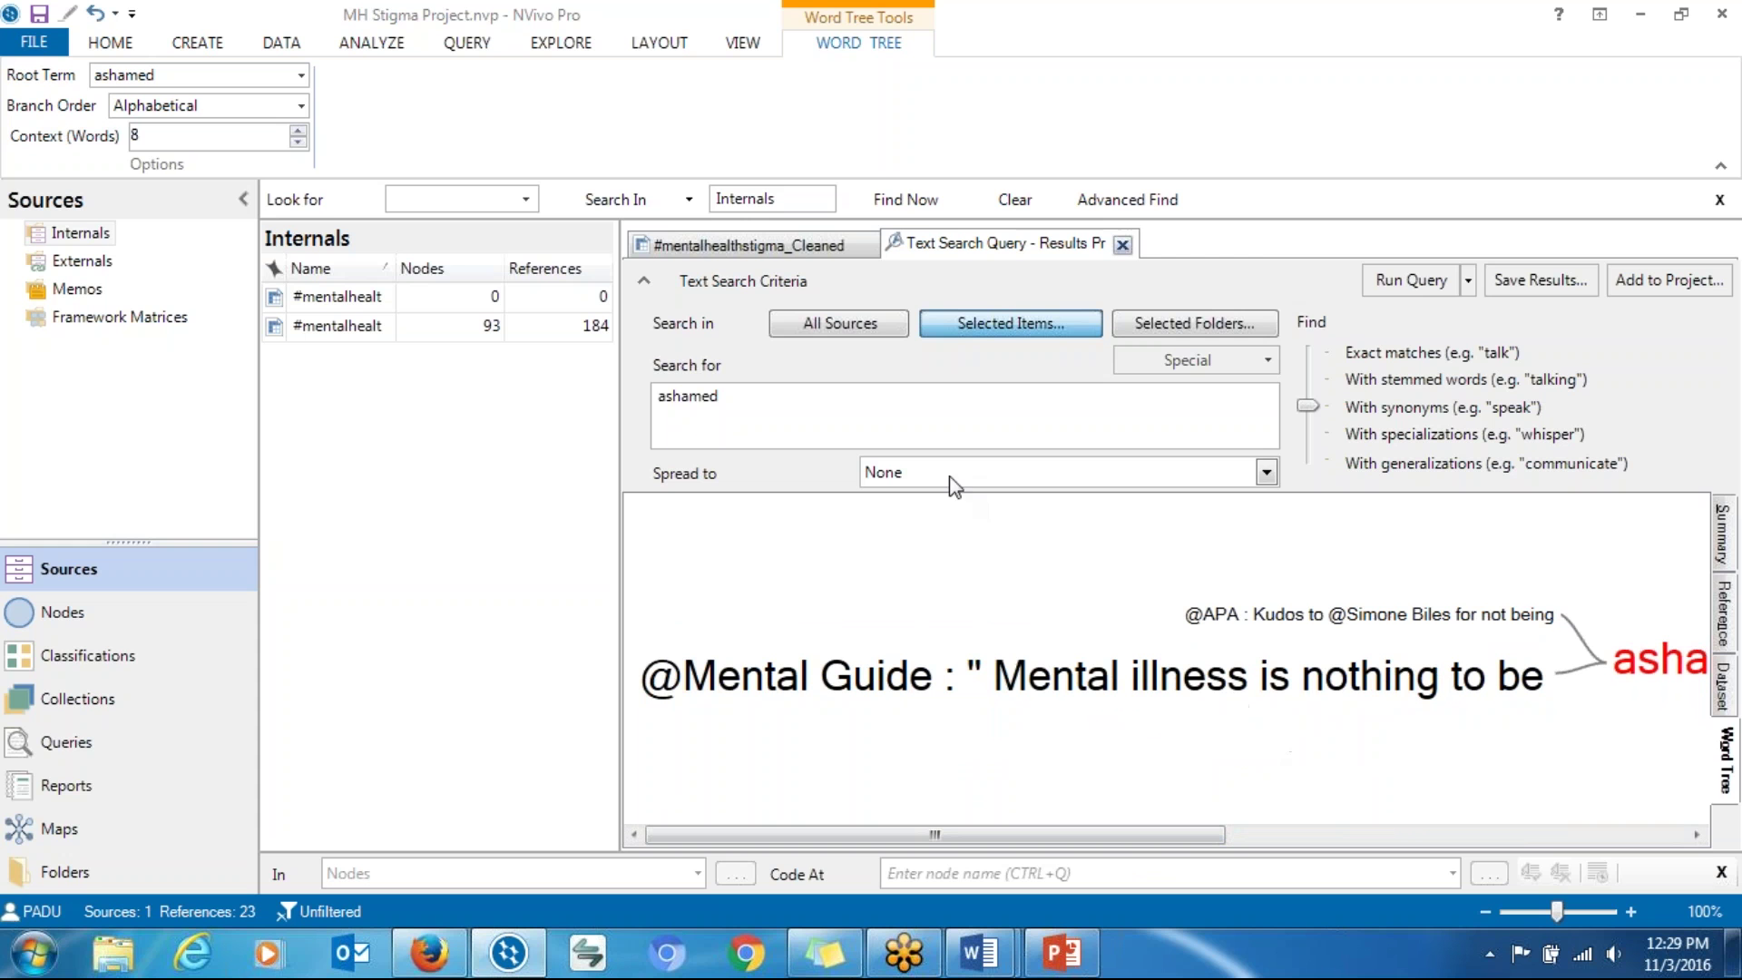
Step: Rerun the Text Search query for "shame", view its word tree, and close the query result
click(661, 394)
key(BackSpace)
click(735, 397)
key(BackSpace)
click(1410, 279)
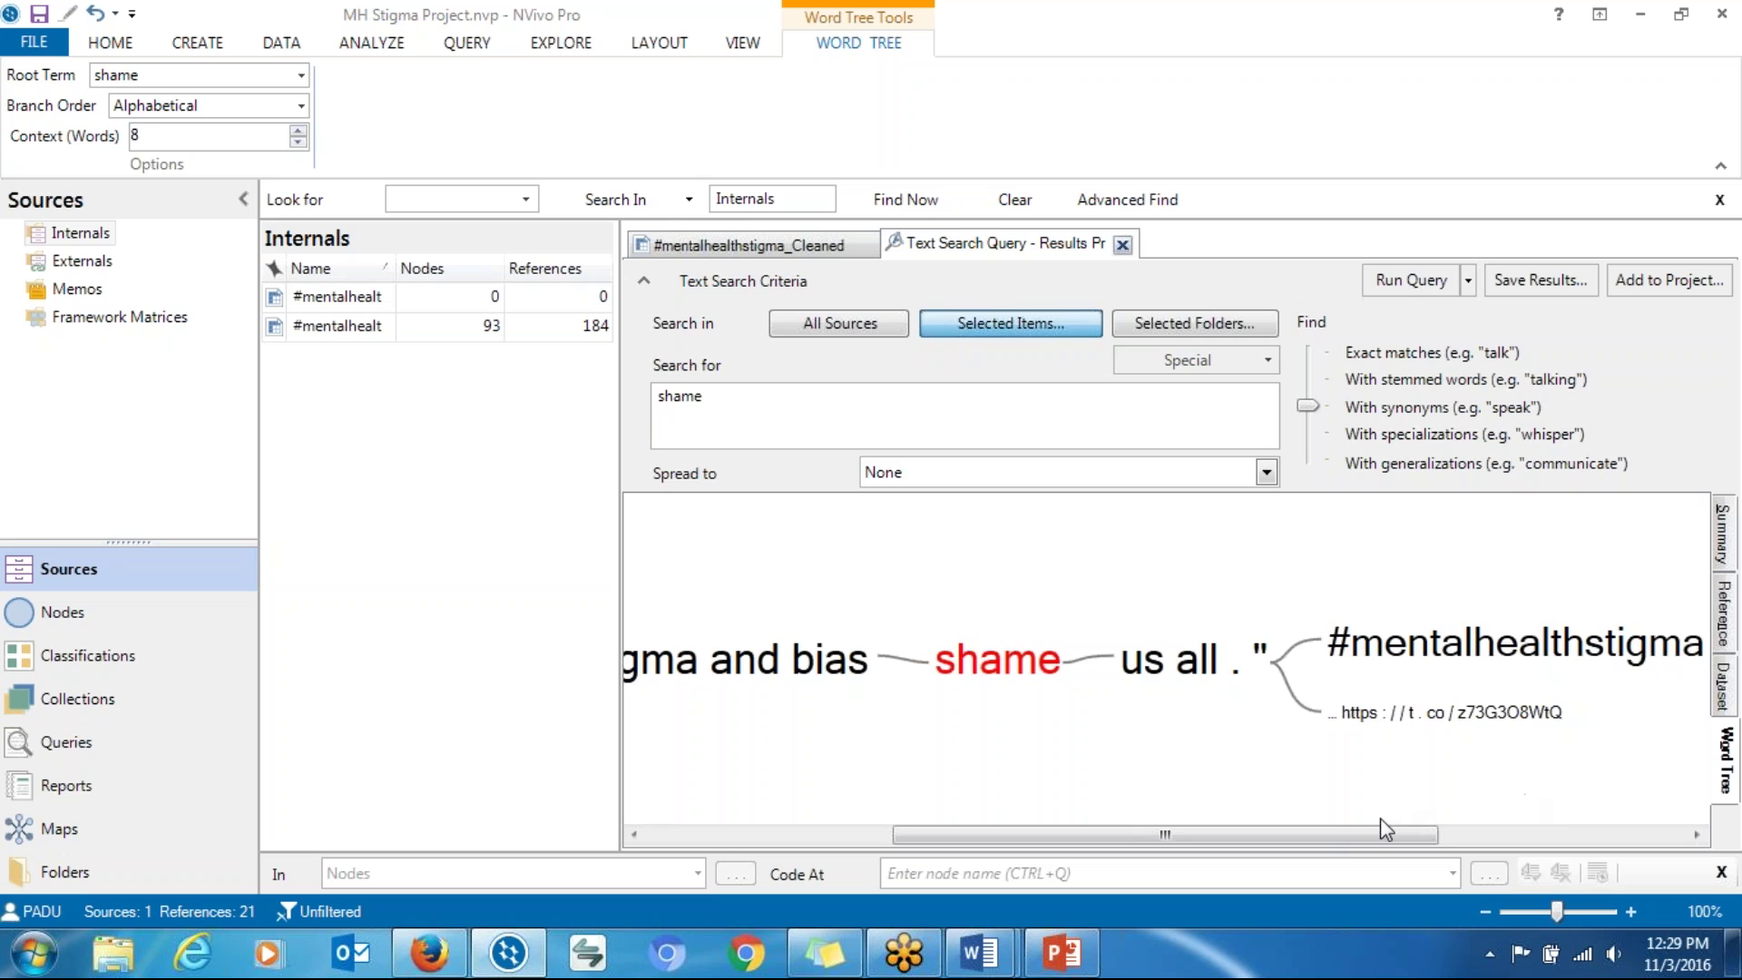
drag(1341, 836, 1451, 758)
click(707, 395)
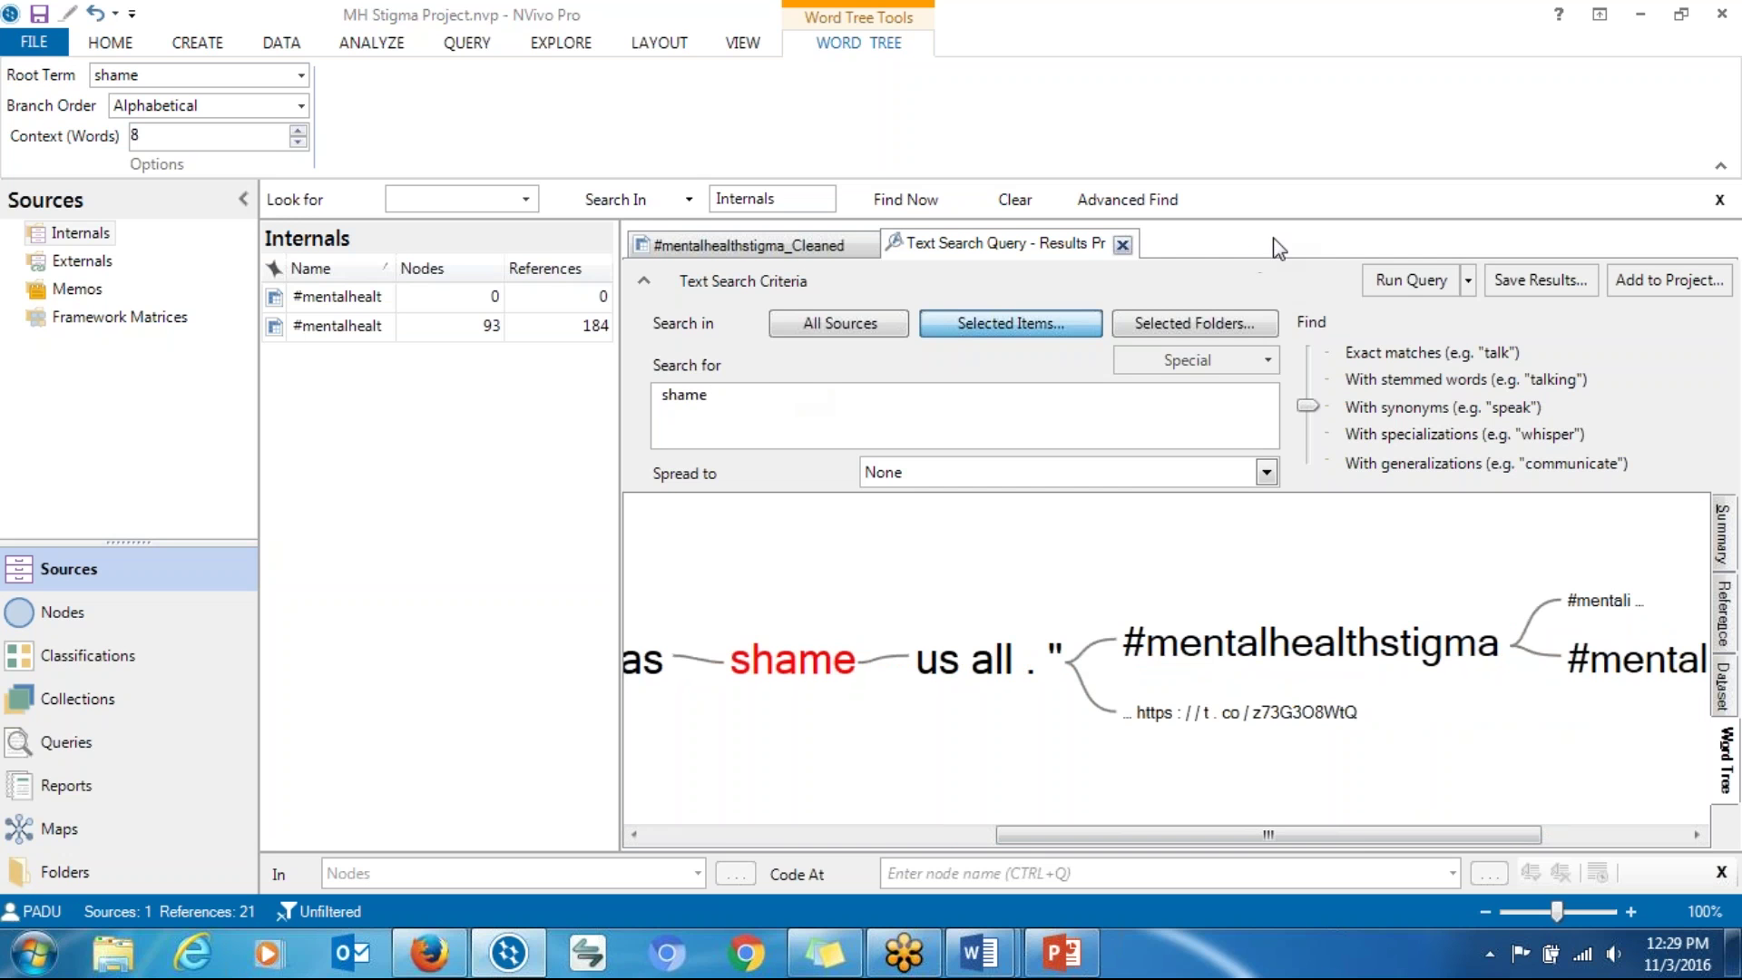
click(1123, 244)
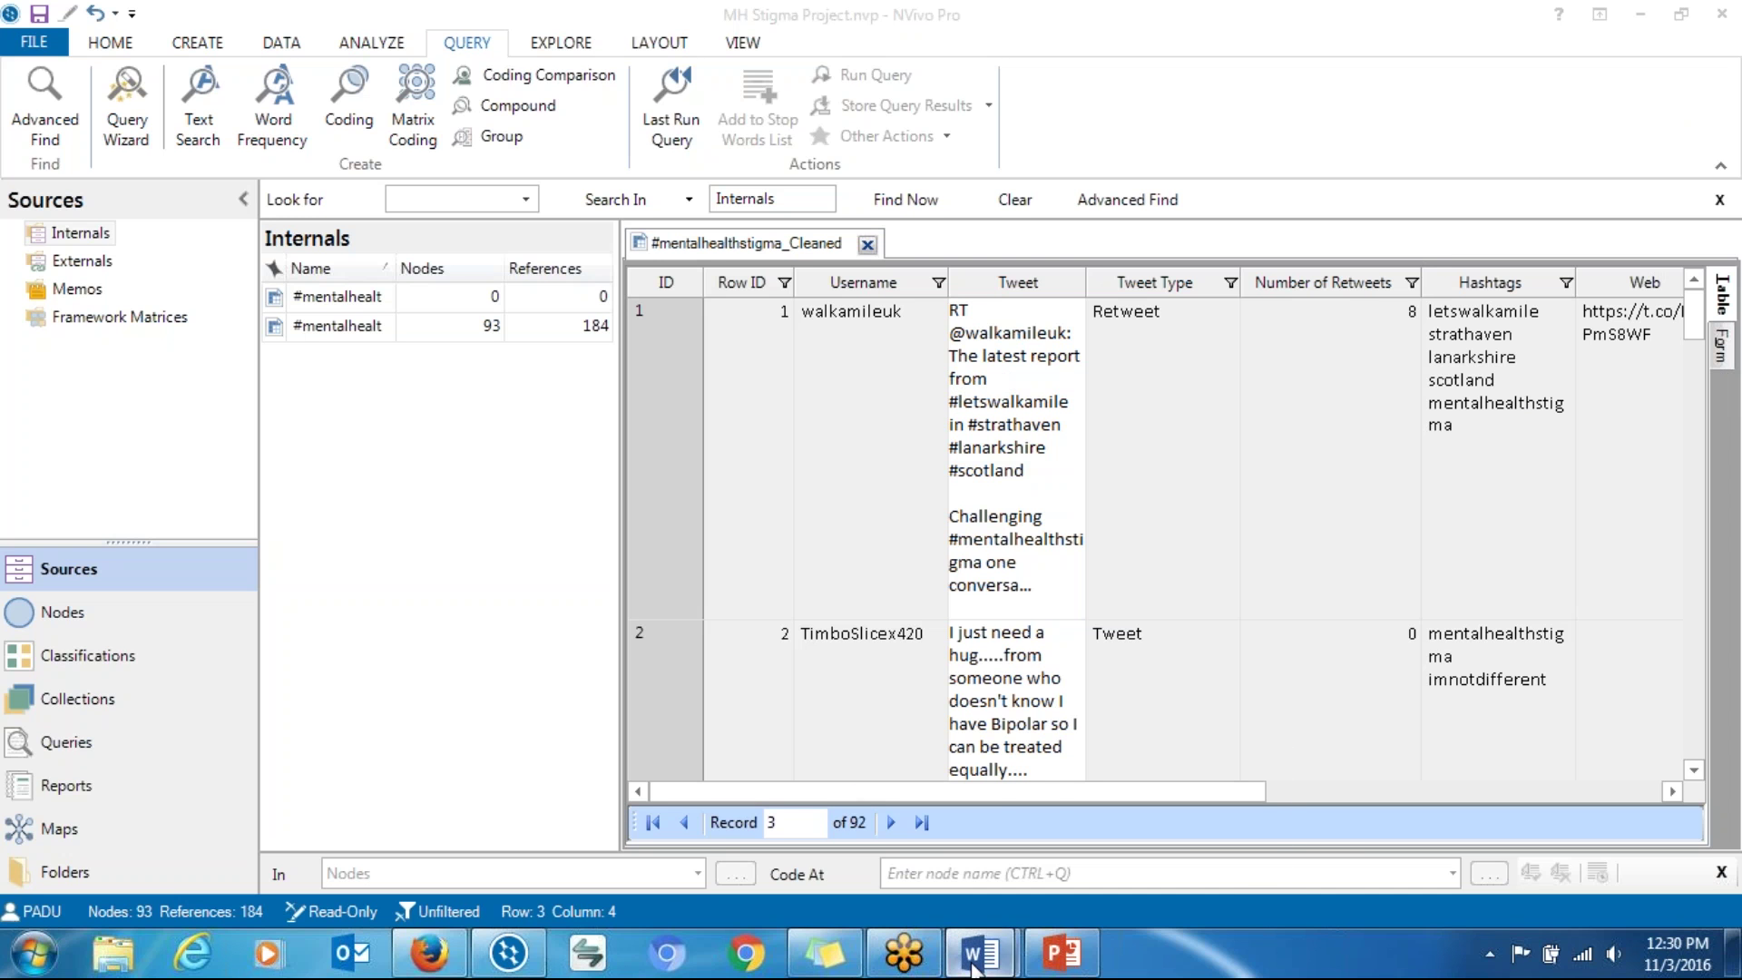
Step: Switch to the Word document "Data Analysis Process of a Social Media Data", maximize it, and highlight the two example research questions in Step 1
mouse_move(978, 953)
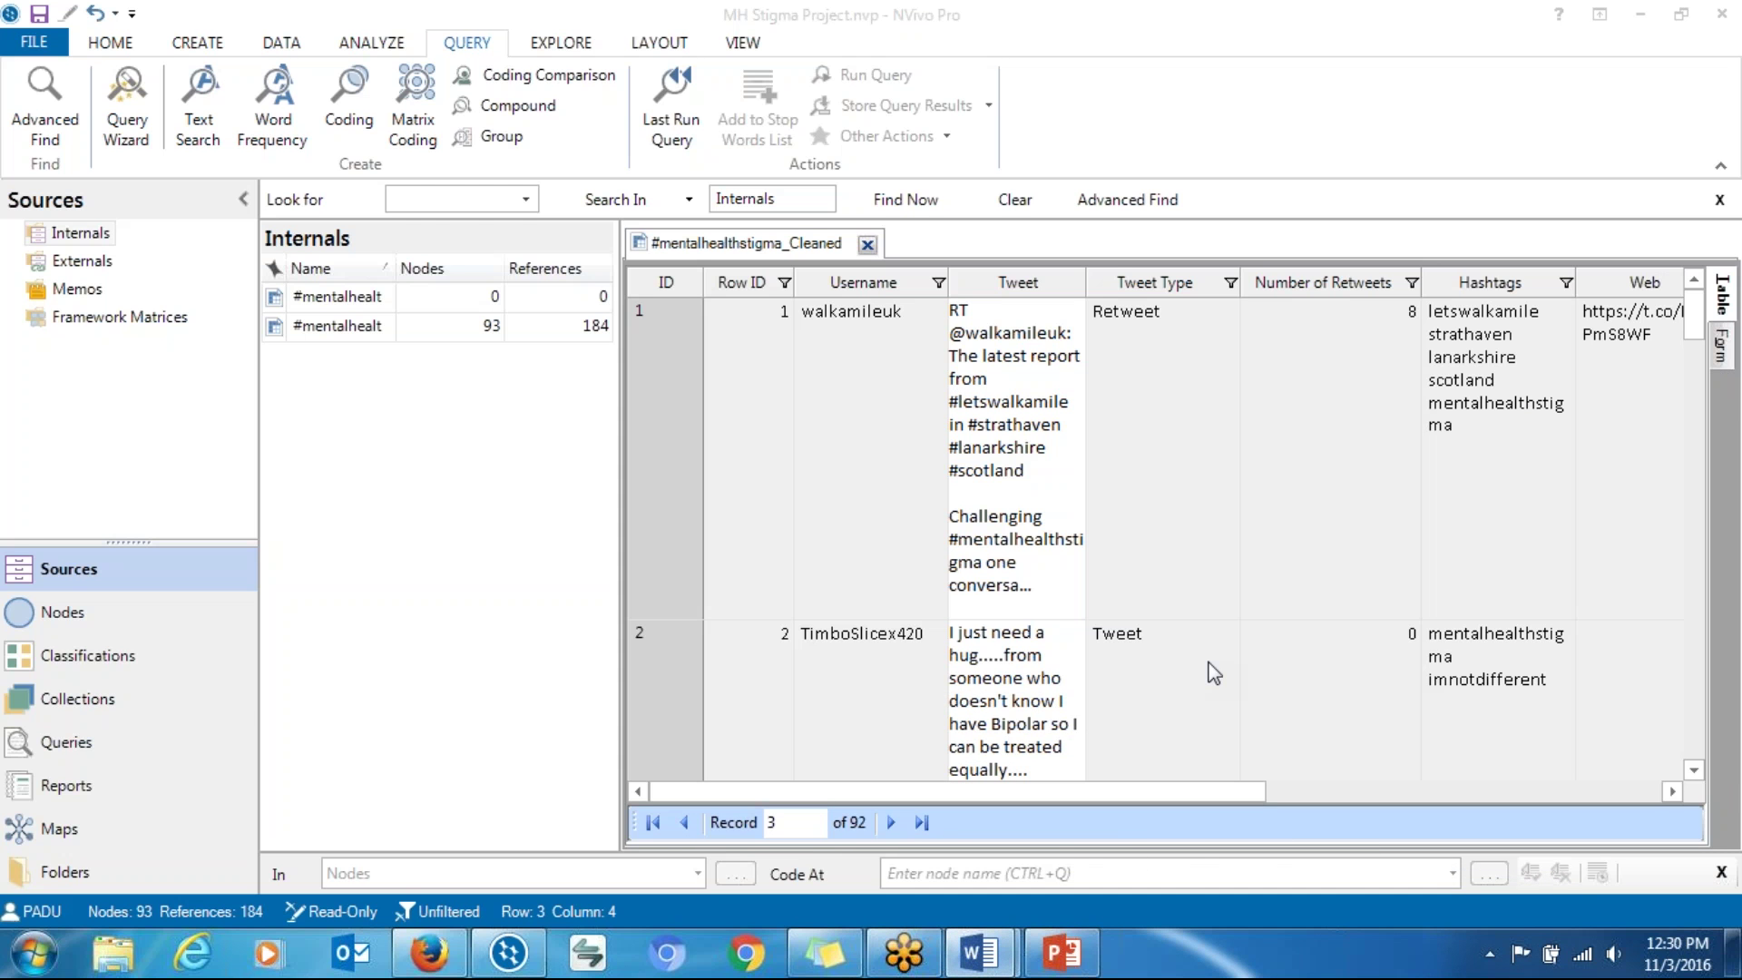
drag(1741, 238, 722, 160)
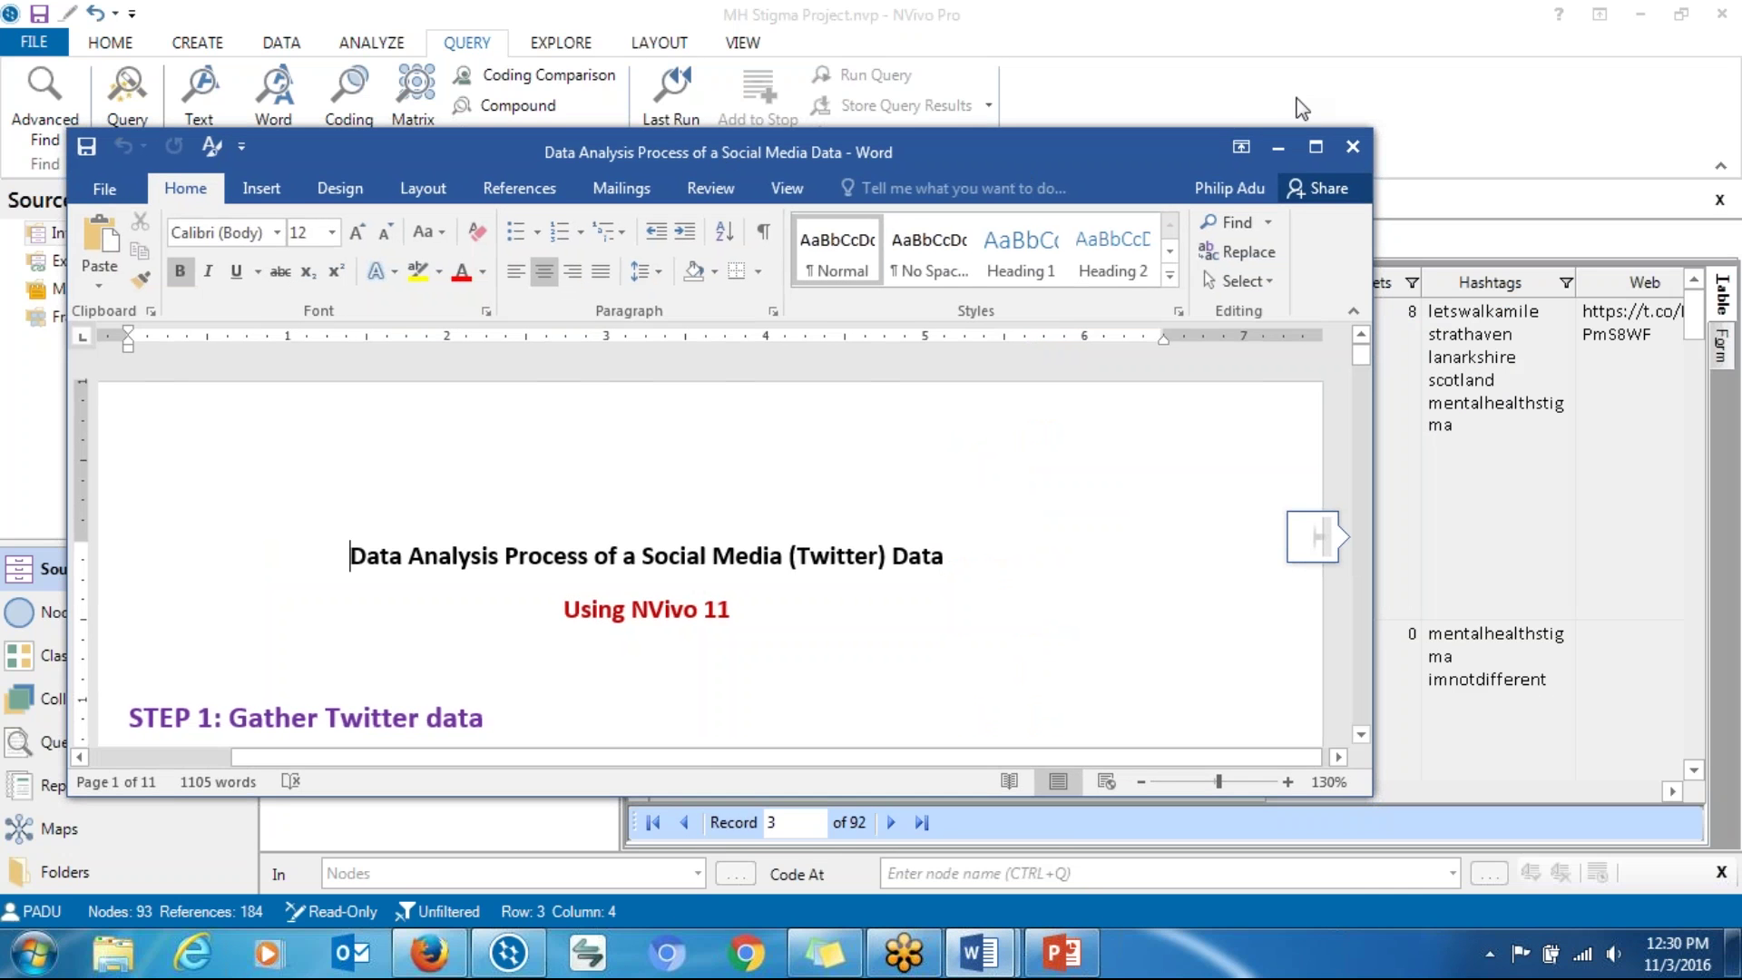
click(1315, 147)
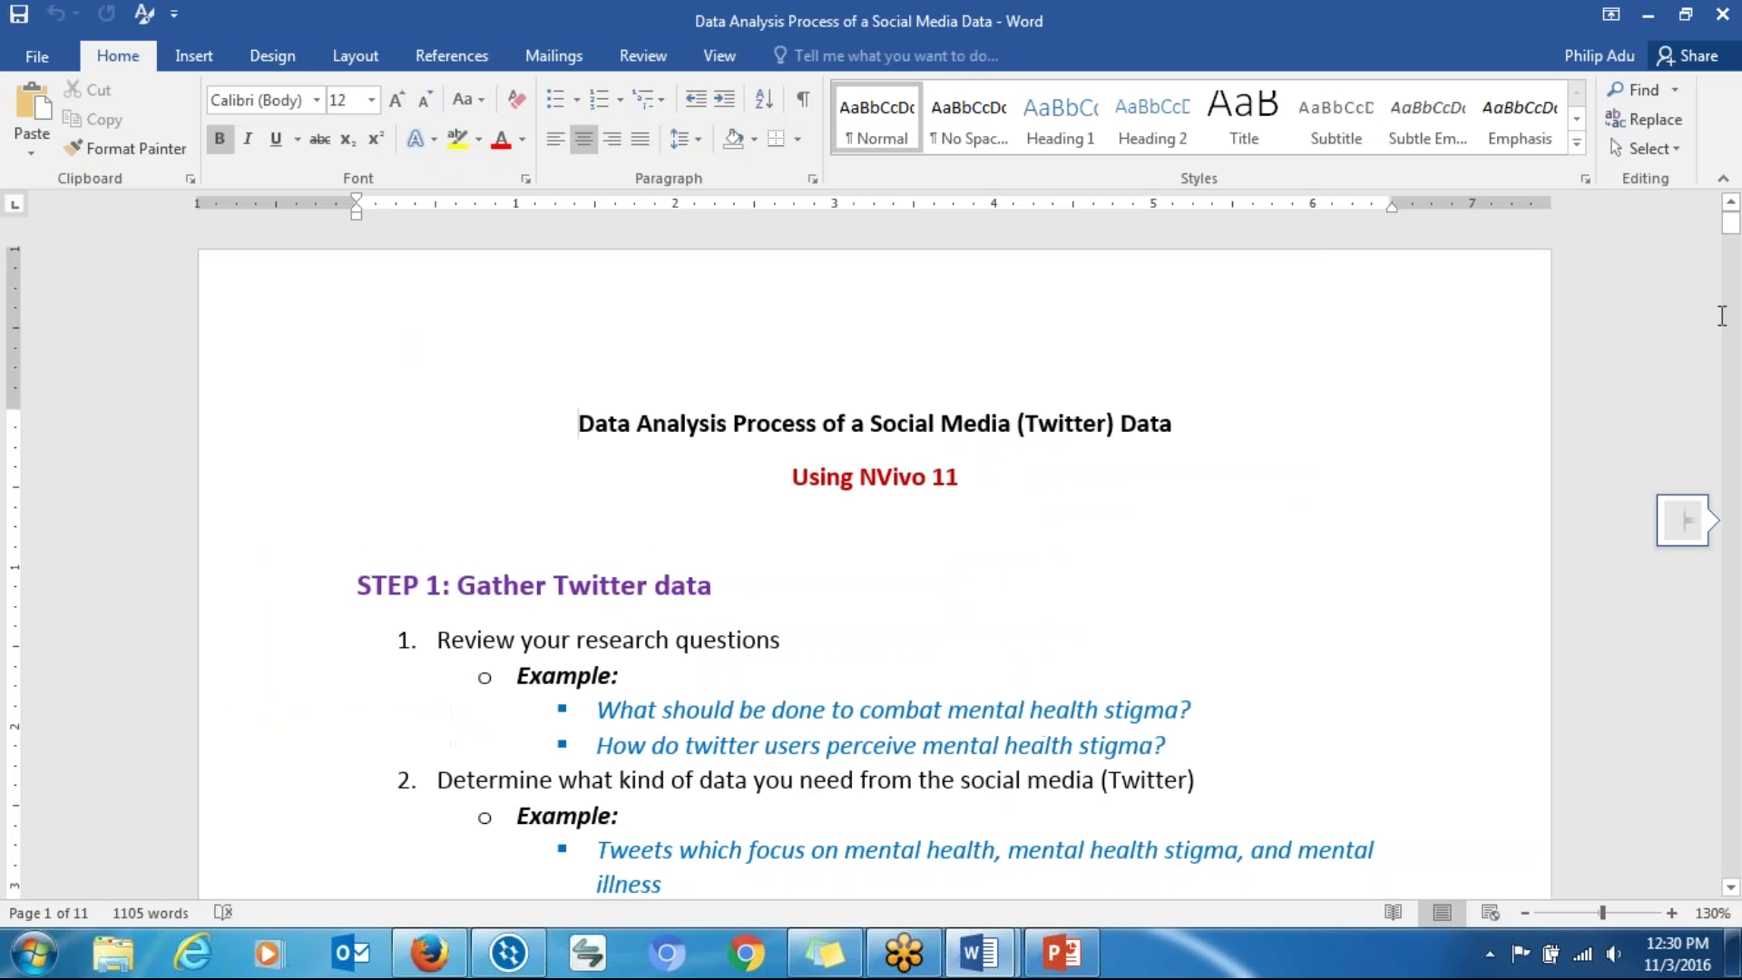
drag(1730, 224, 1730, 236)
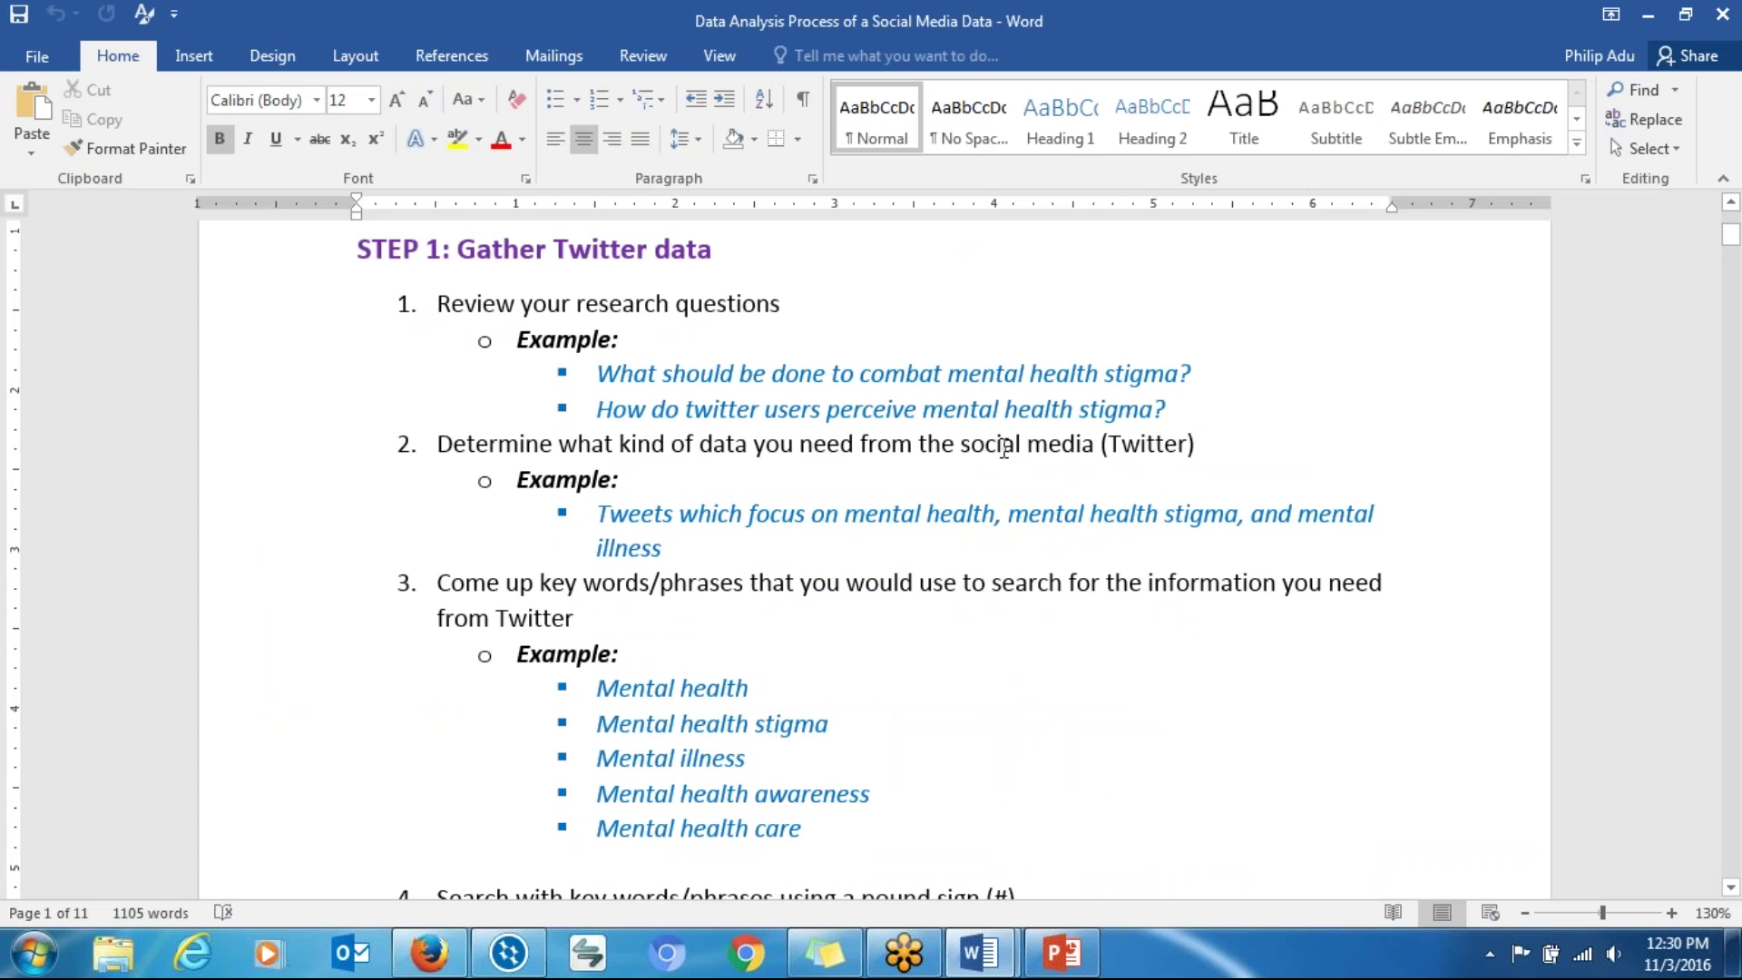
drag(1175, 410, 646, 376)
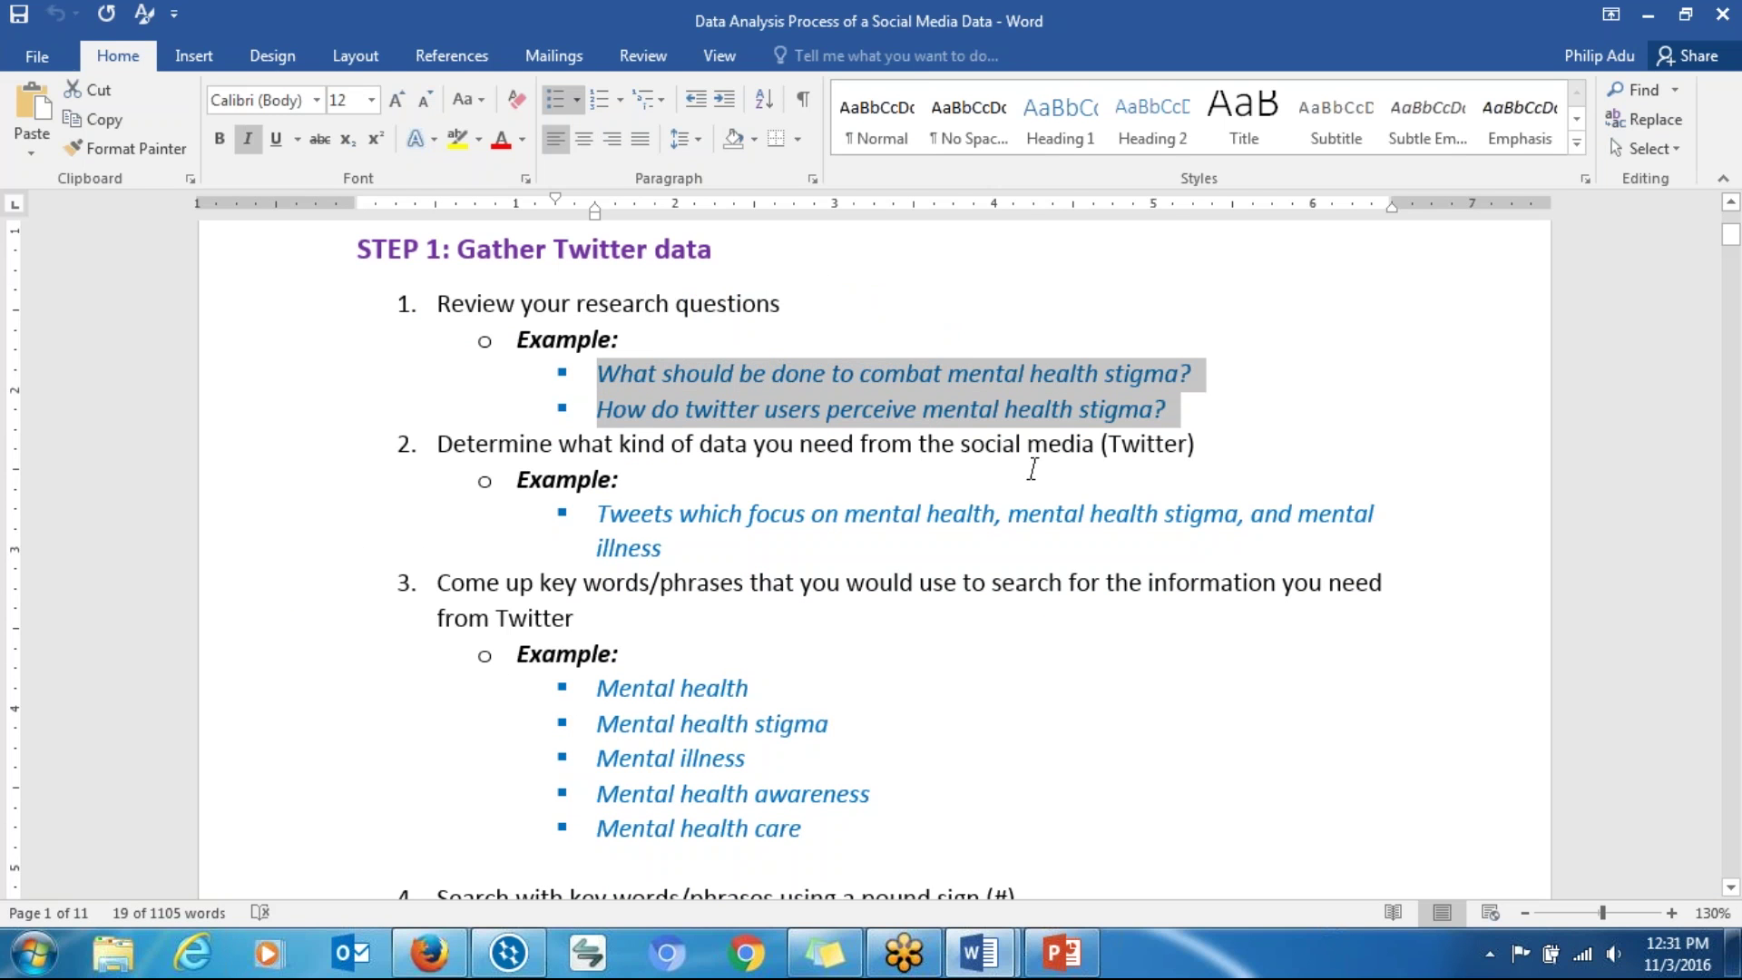
Step: Examine the anchor codes assigned to the research questions in the Word guide, and return to NVivo
drag(1730, 239, 1732, 263)
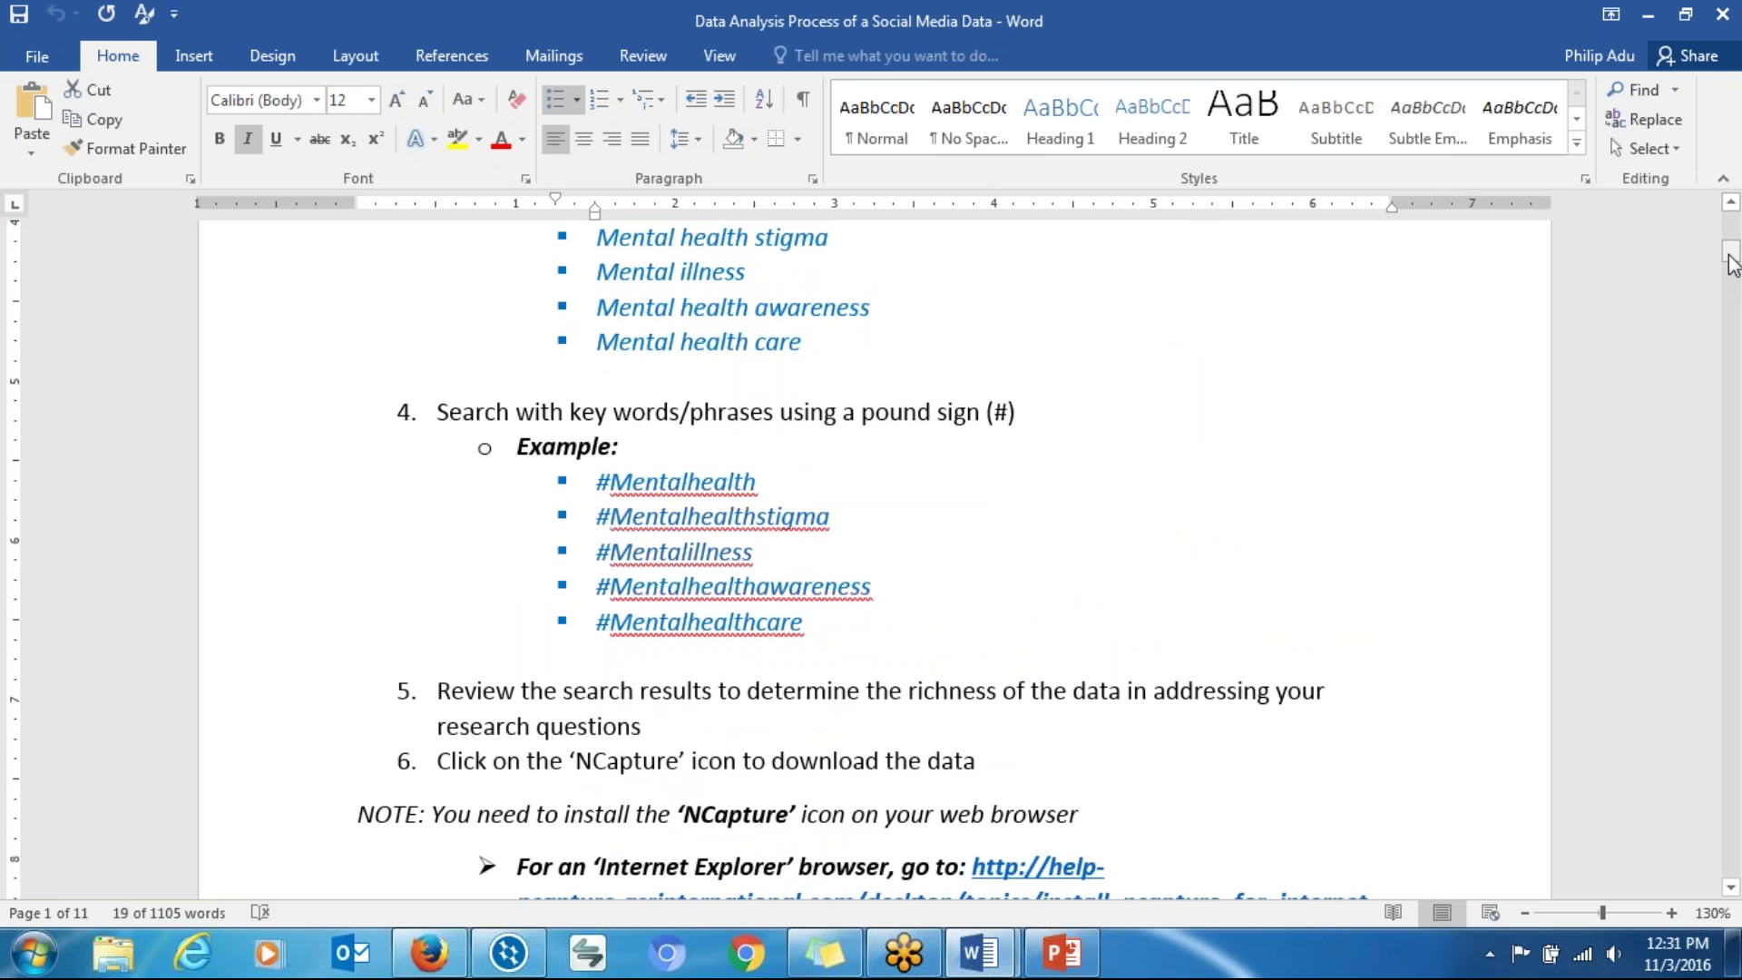
drag(1733, 263, 1731, 371)
drag(1218, 574, 1324, 576)
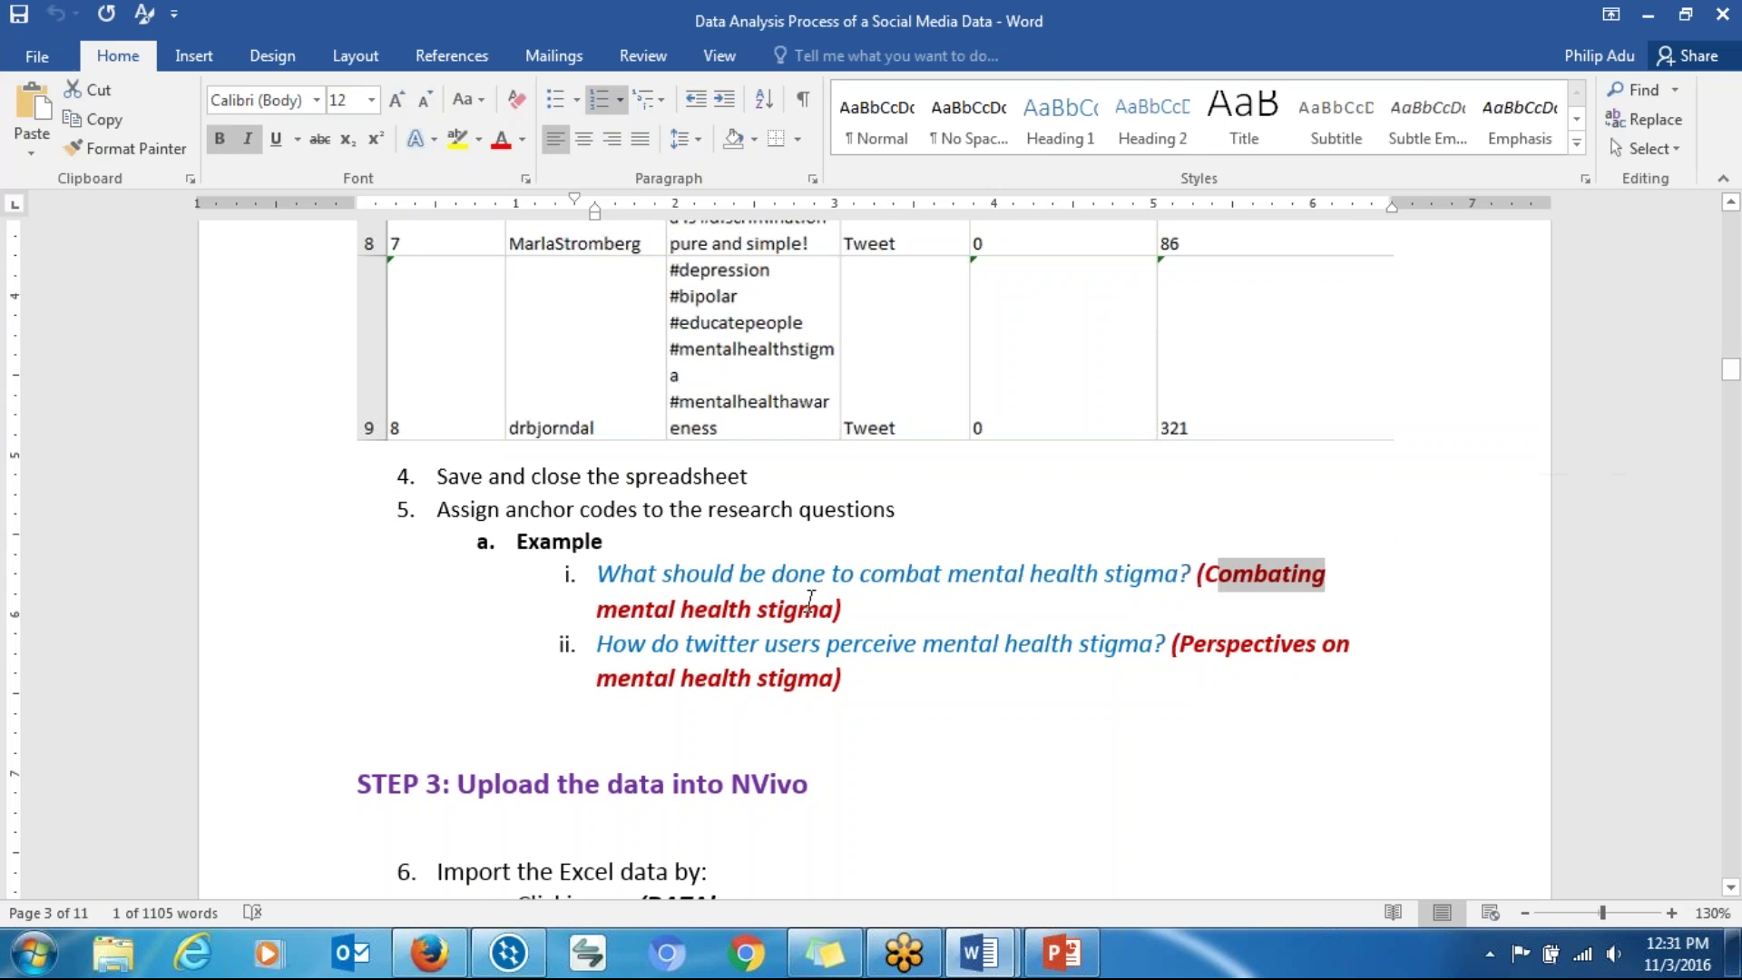
drag(1194, 572, 949, 574)
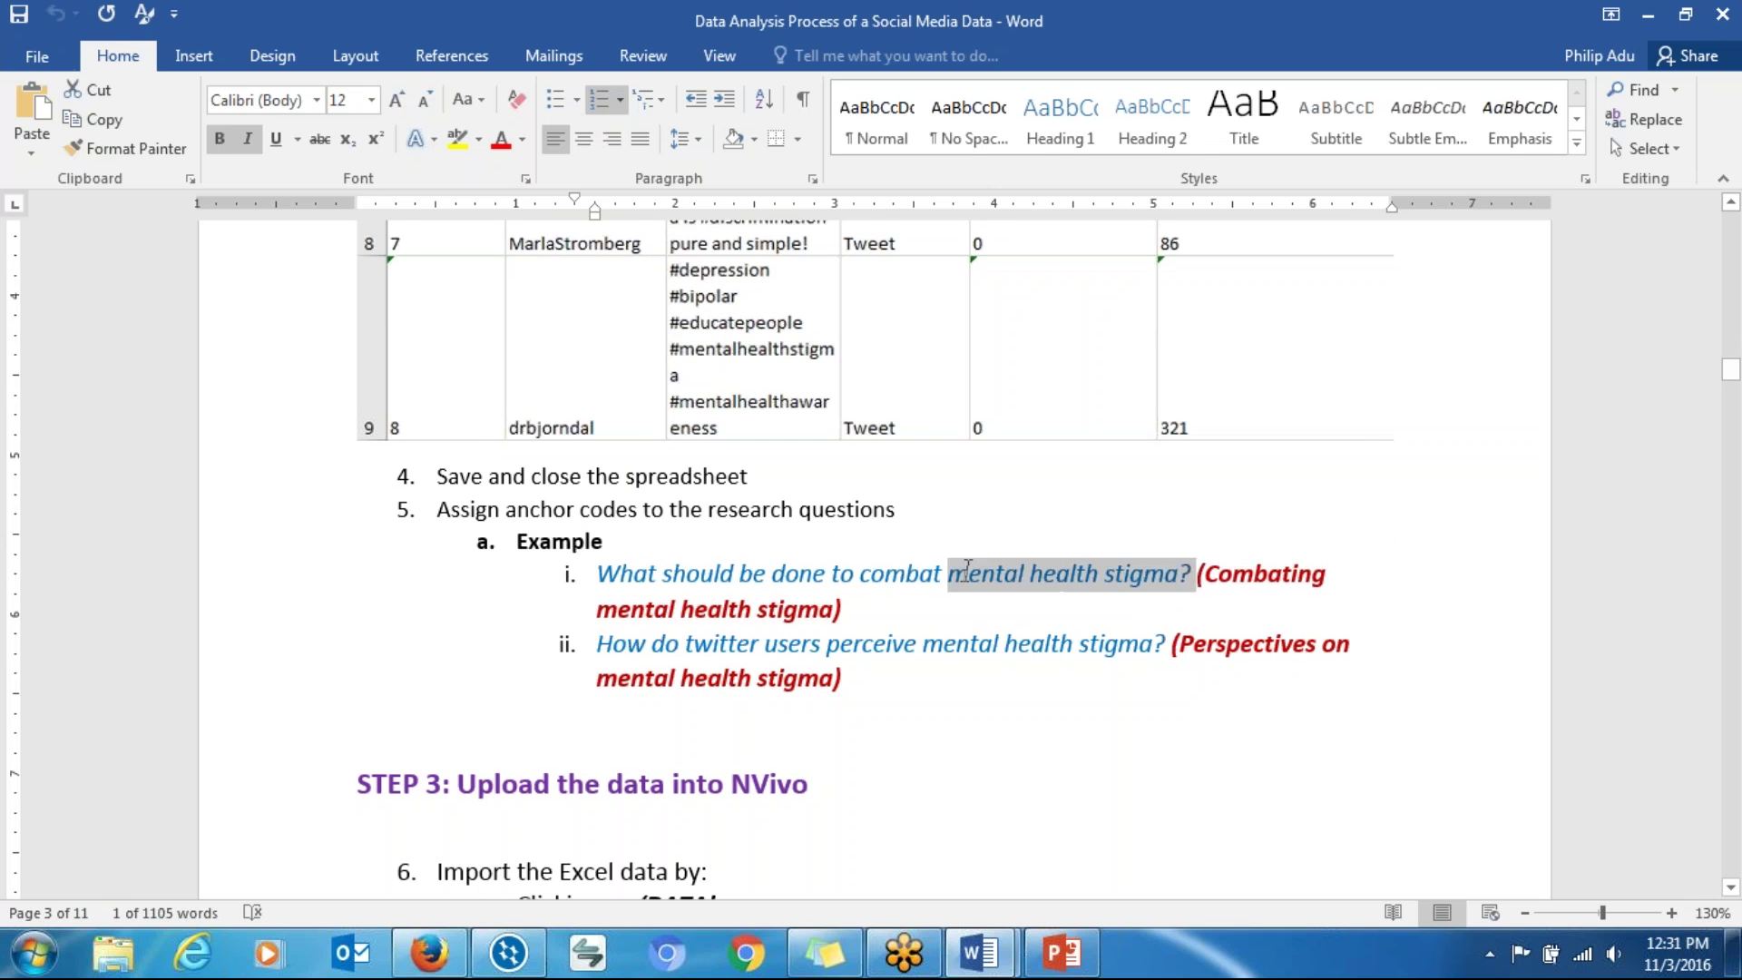
click(1197, 573)
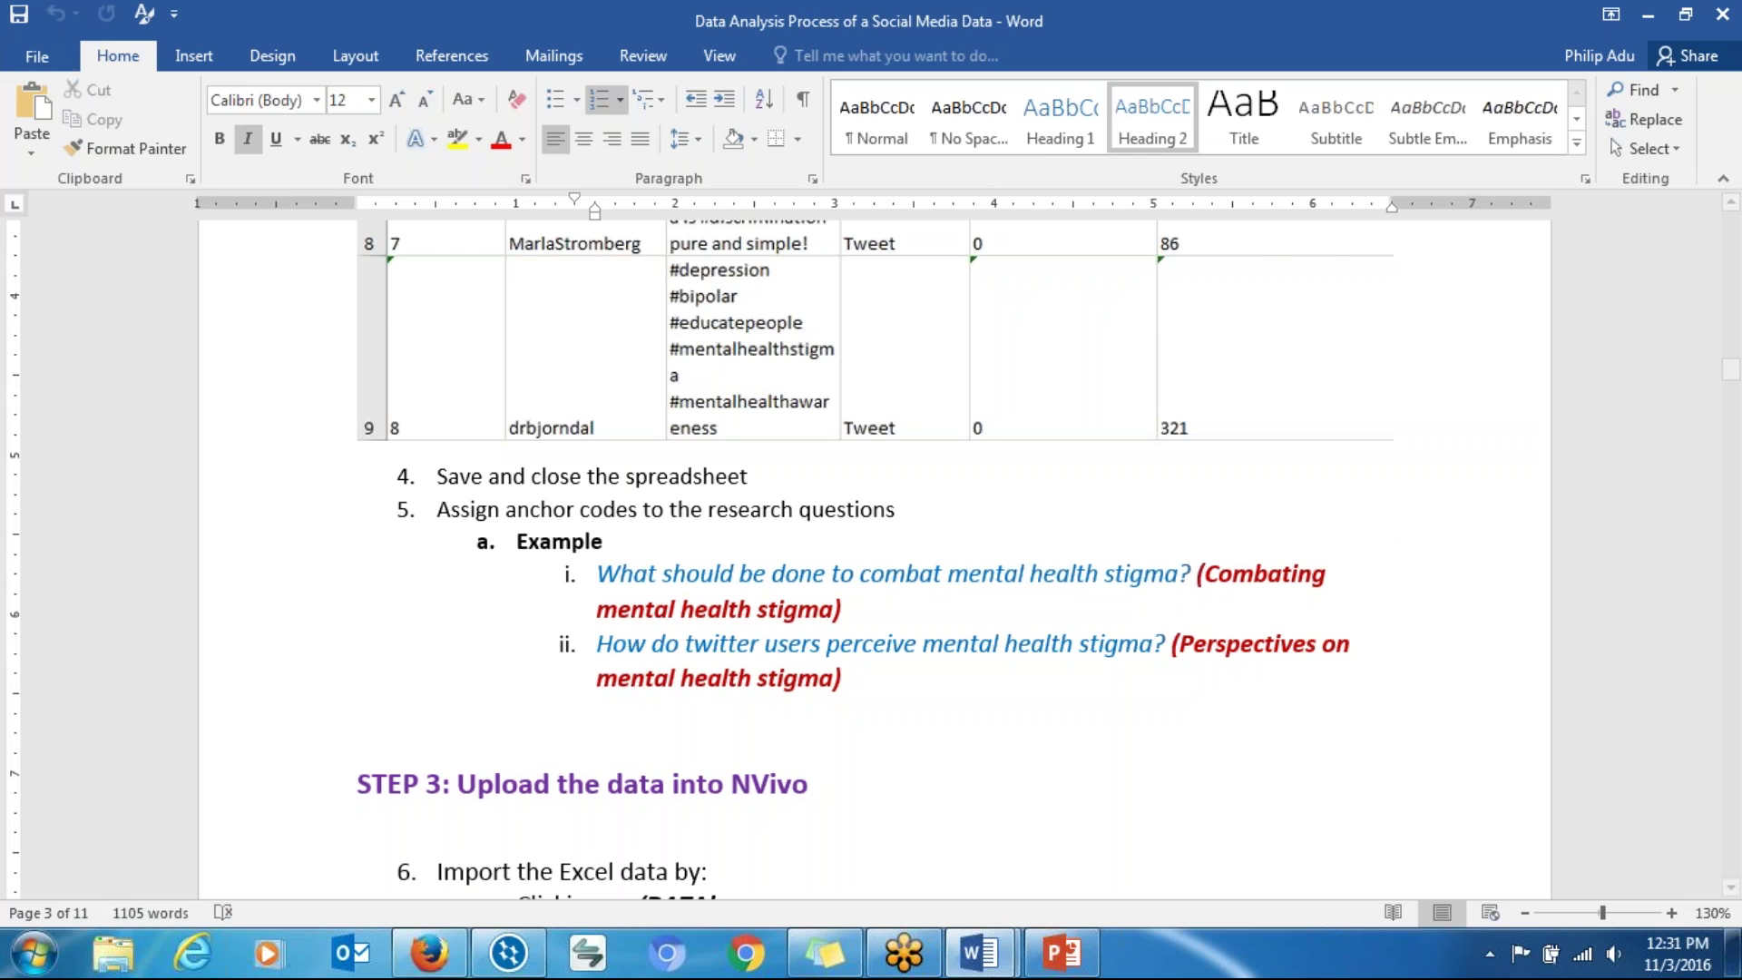
double_click(1129, 2)
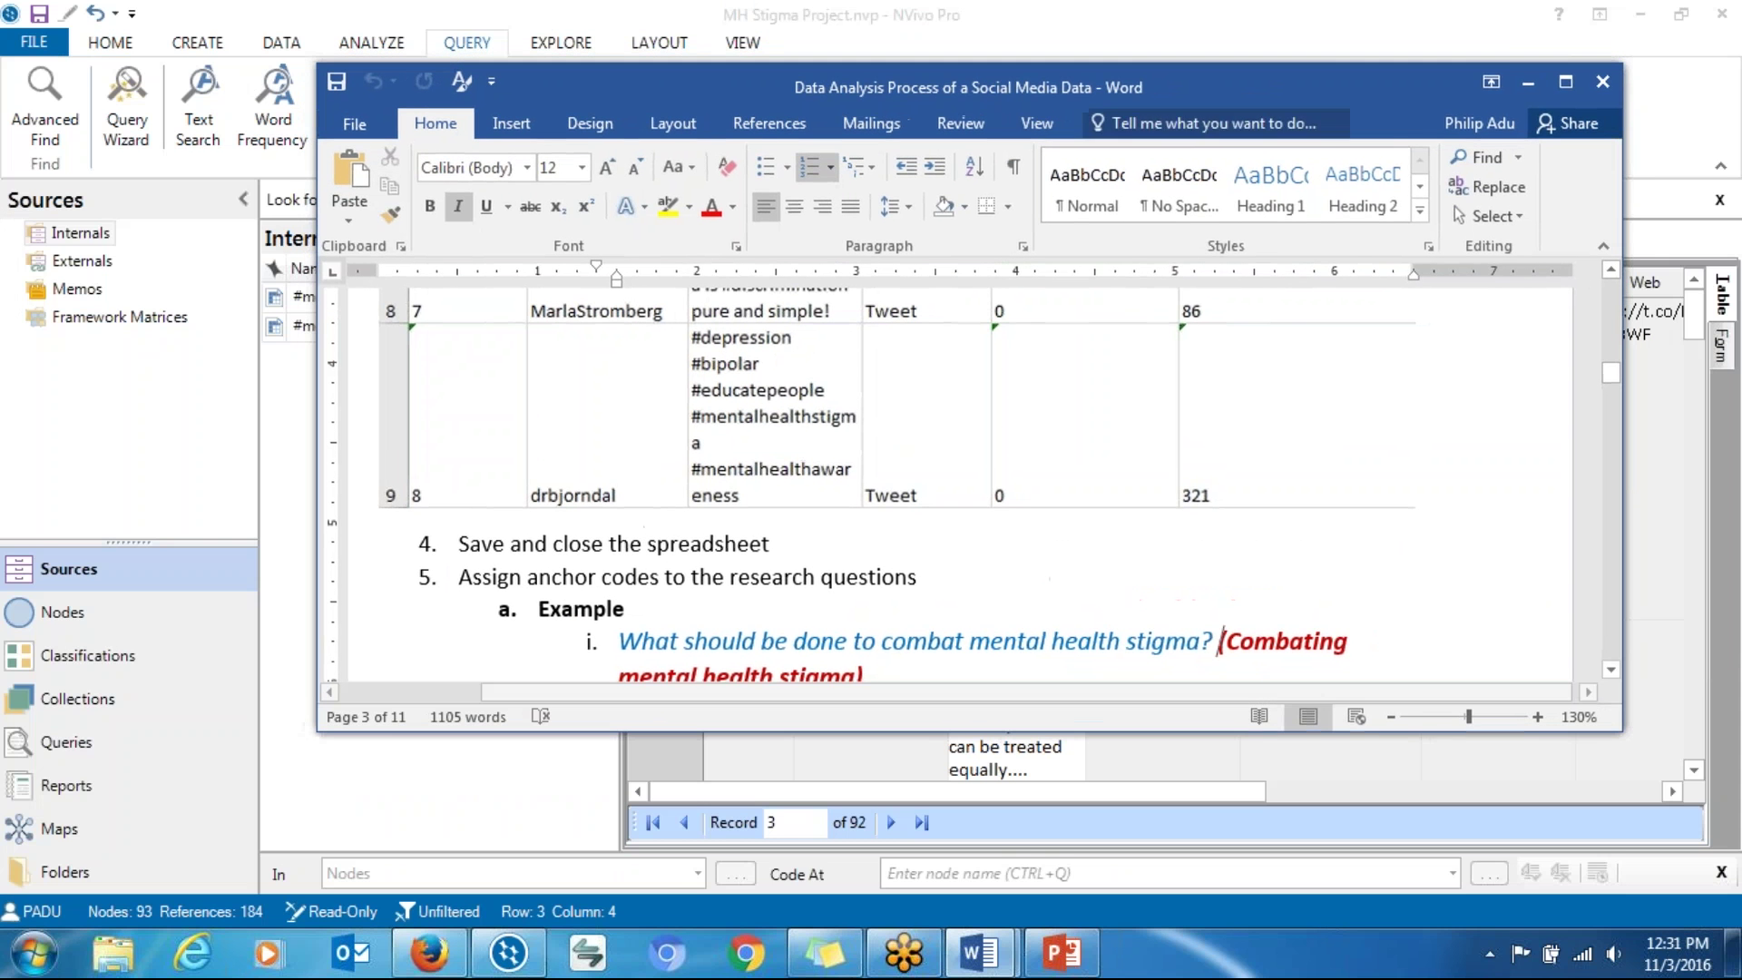
click(1522, 83)
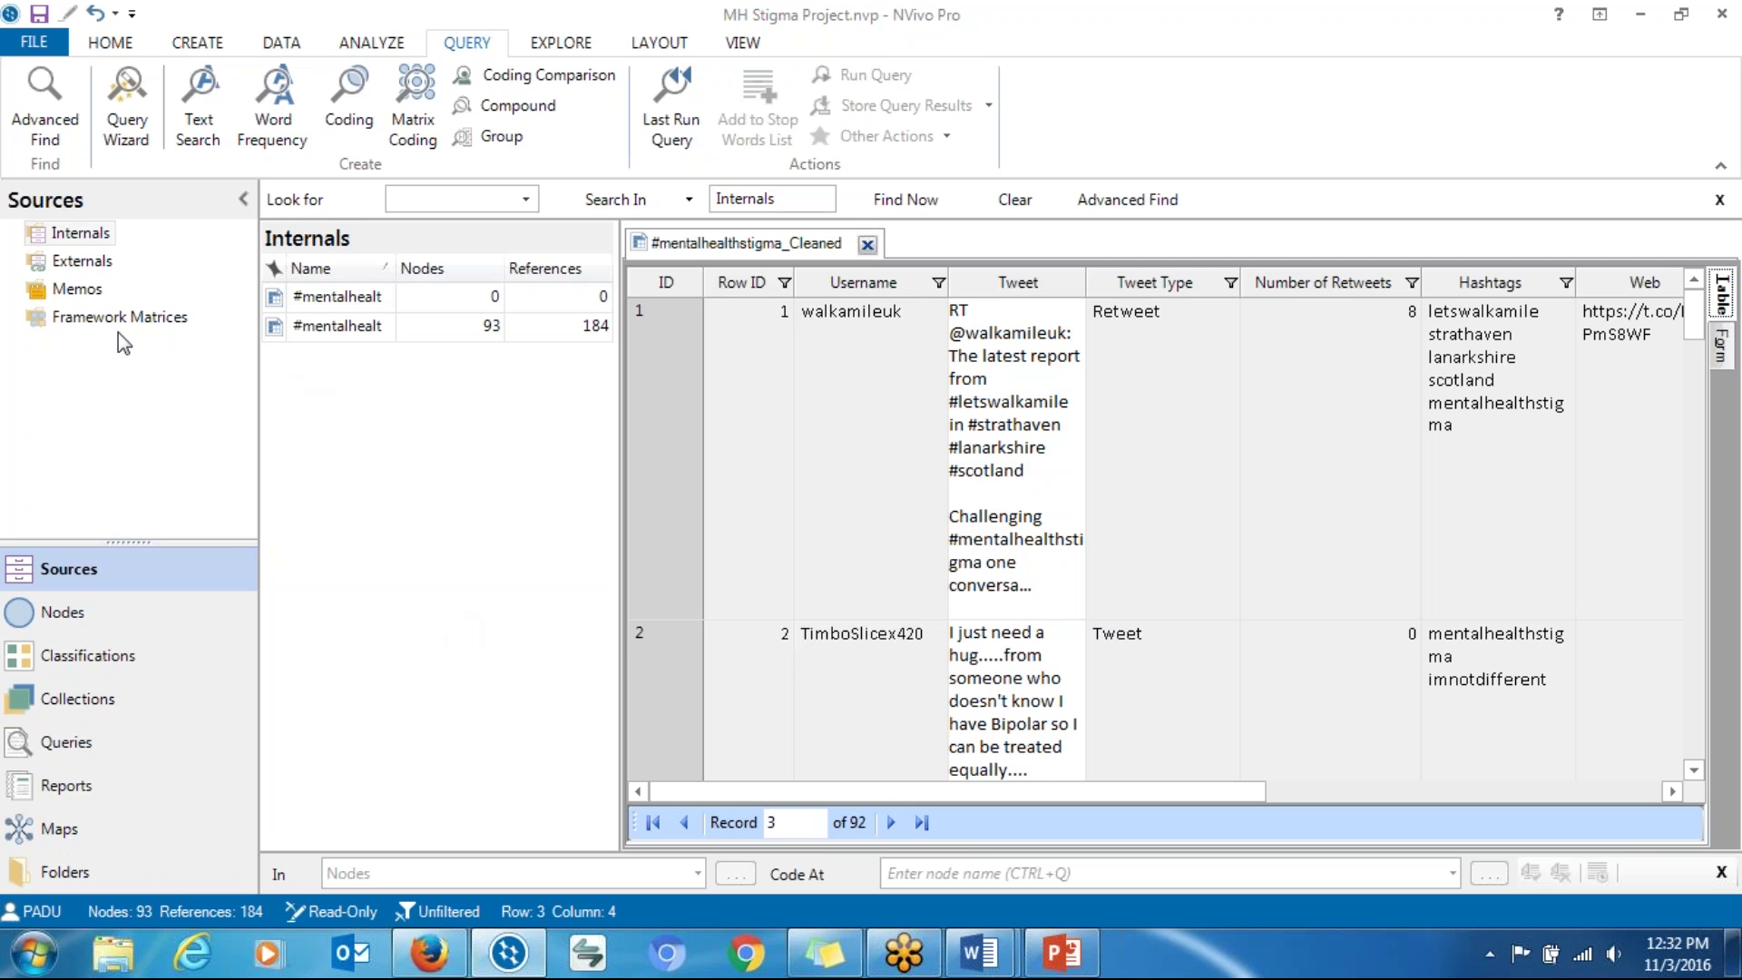
Step: Create a folder named "Nodes about Mental Health Stigma" under Nodes
click(136, 622)
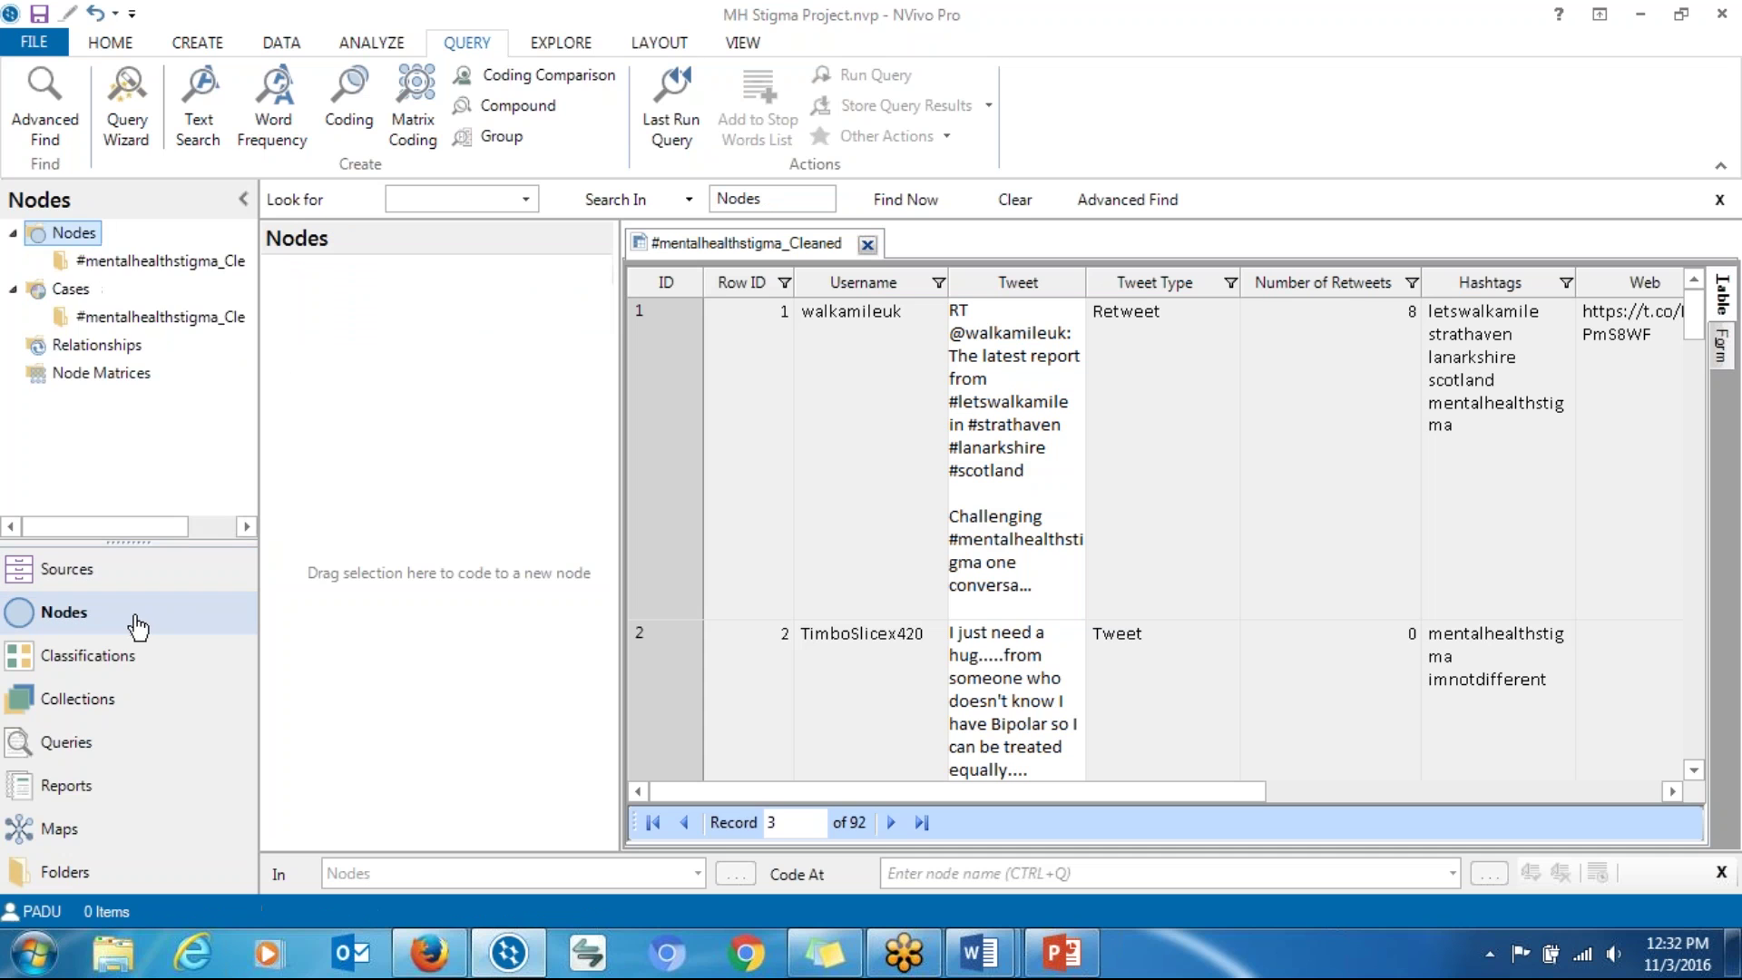
right_click(52, 236)
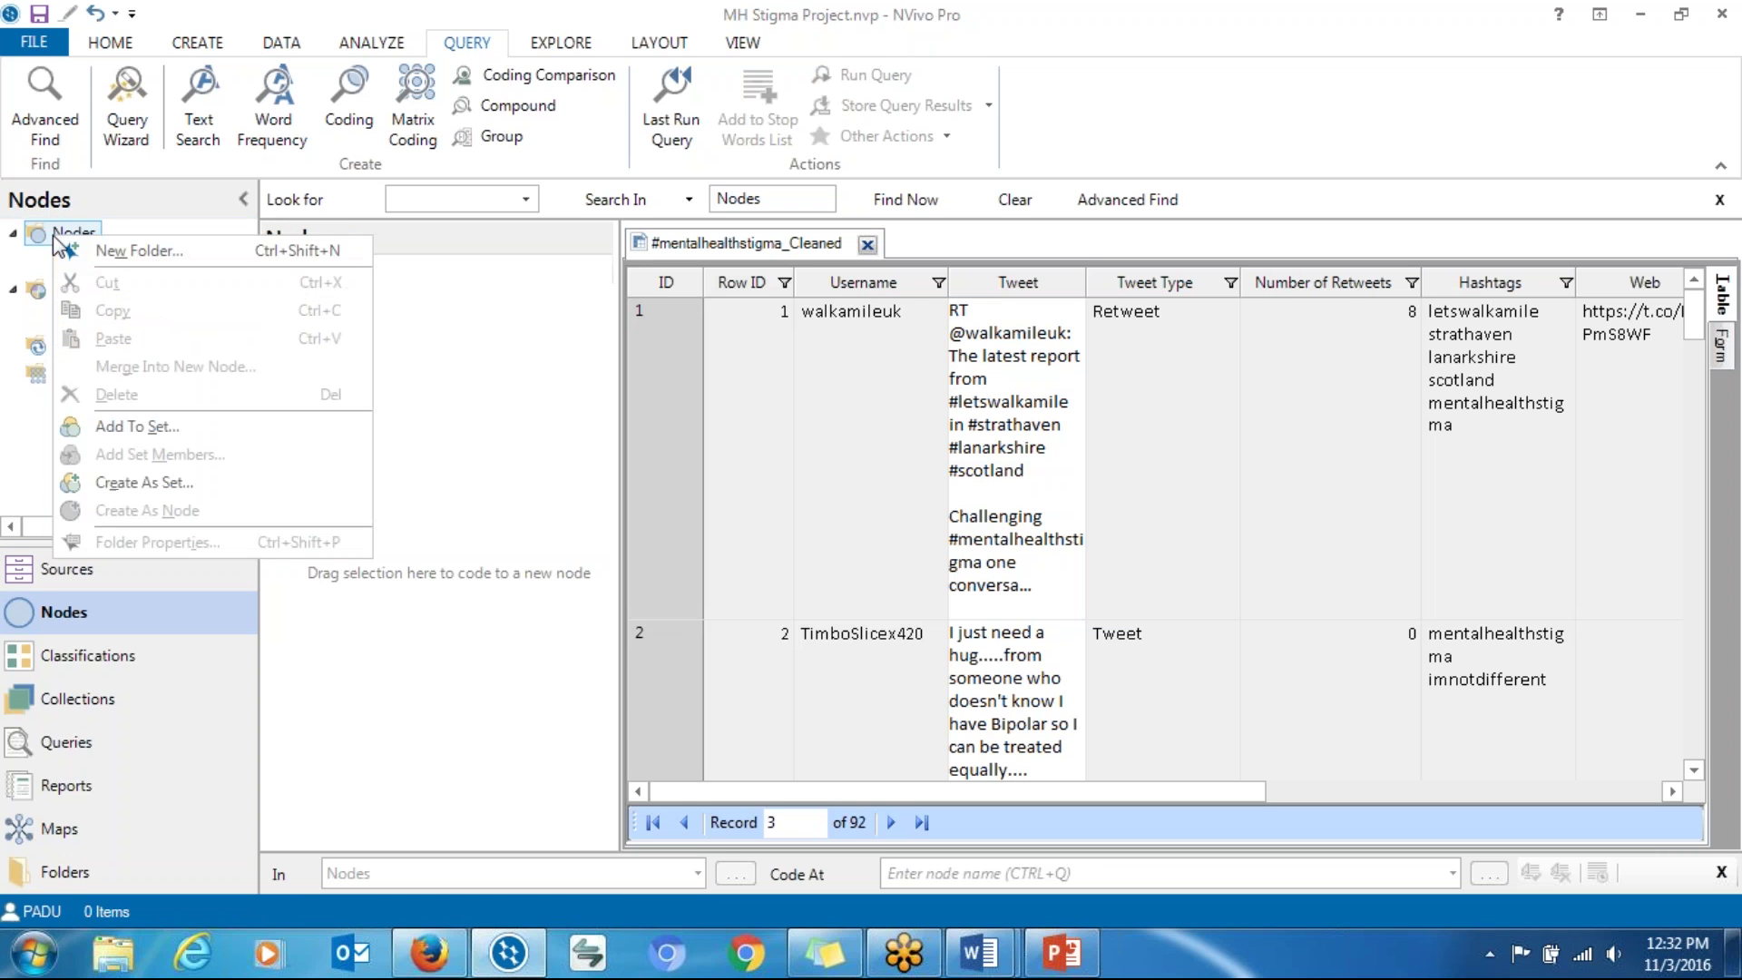
click(102, 262)
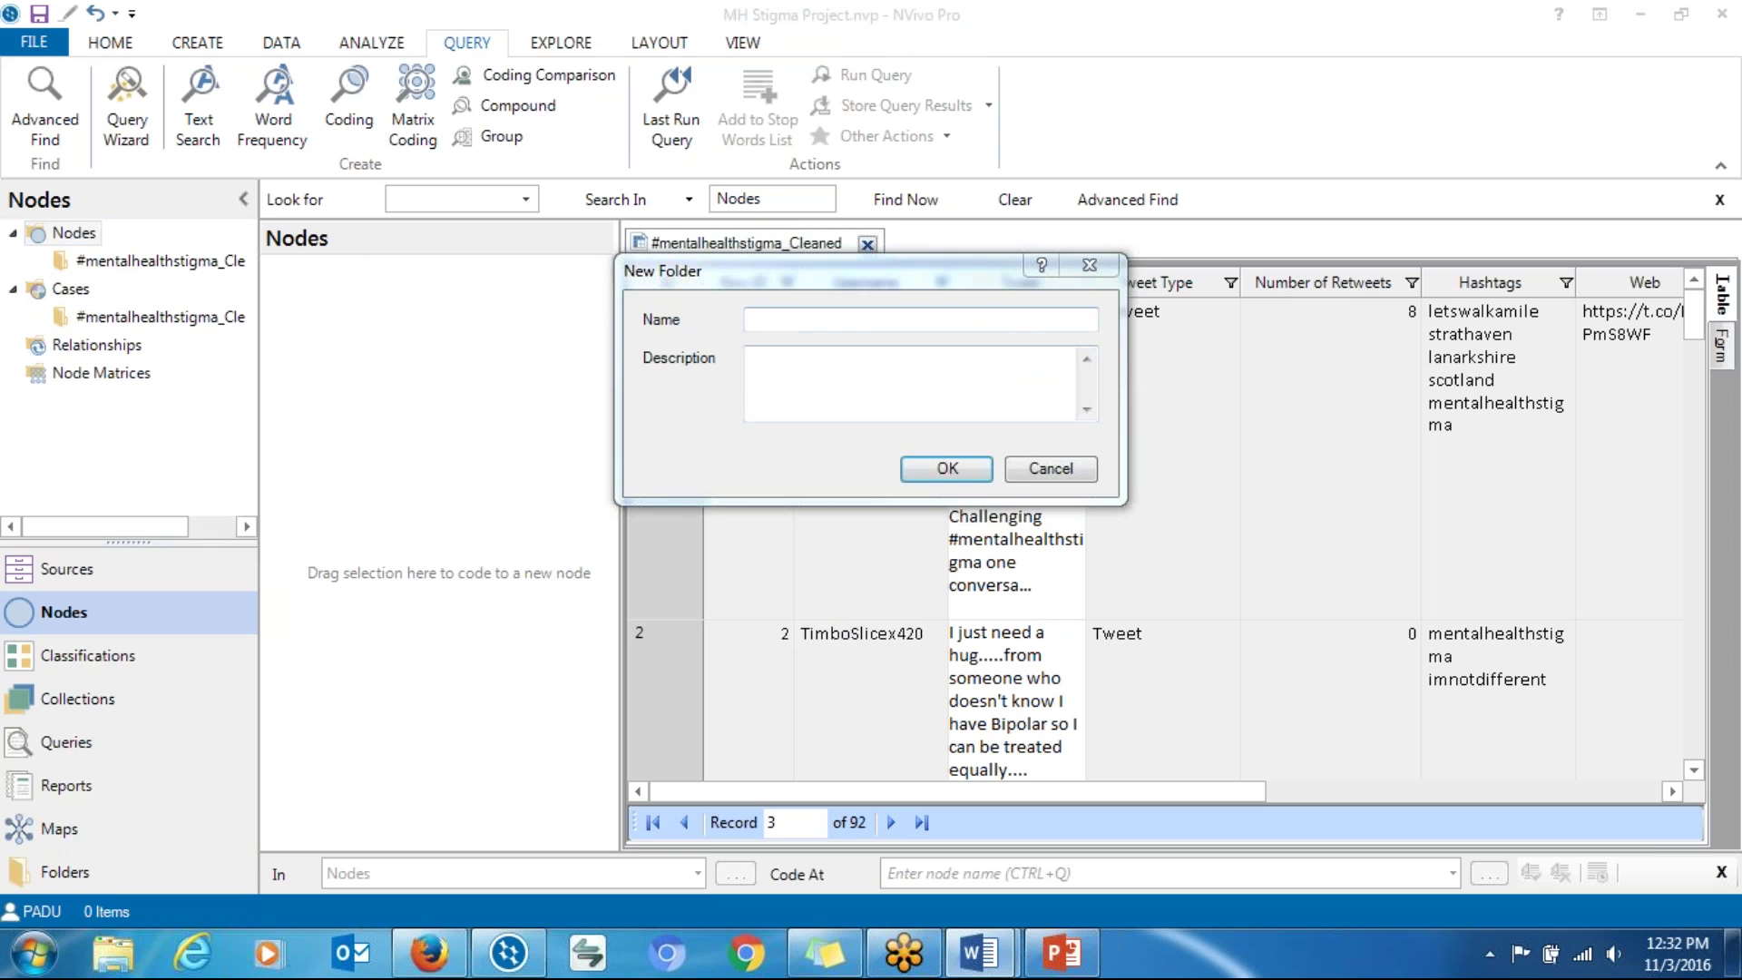
click(805, 323)
text(o	Nodes about Mental Health Stigma)
click(804, 323)
key(BackSpace)
key(BackSpace)
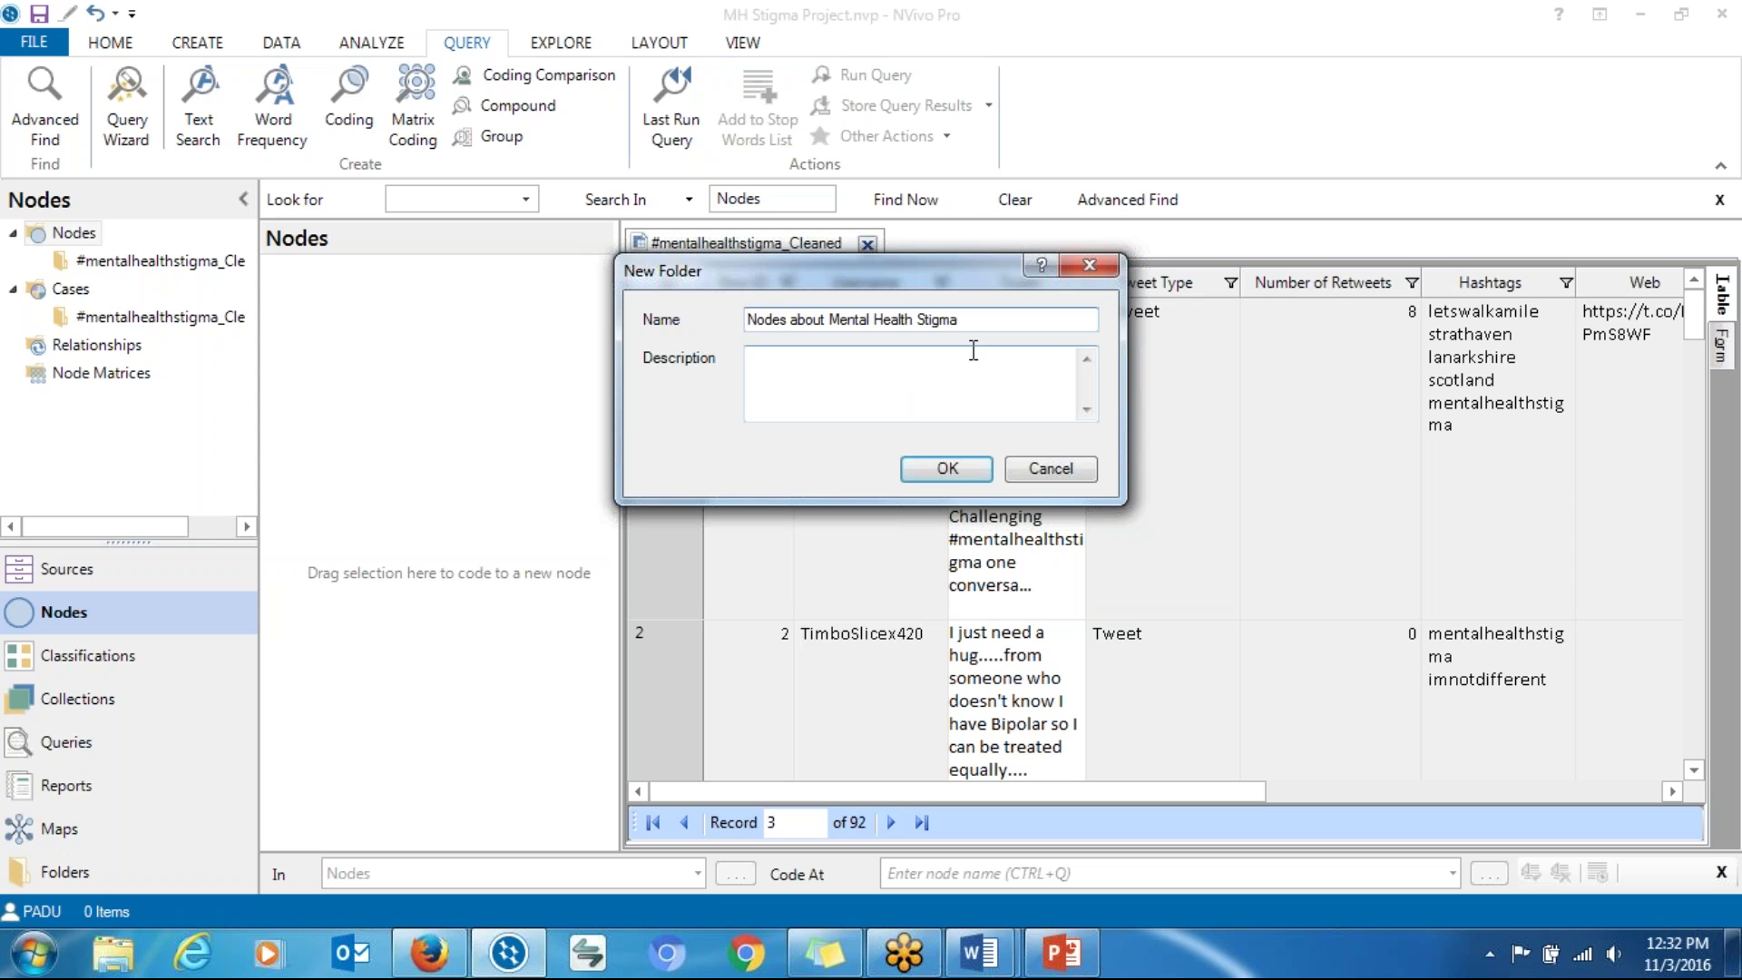
click(894, 386)
click(947, 468)
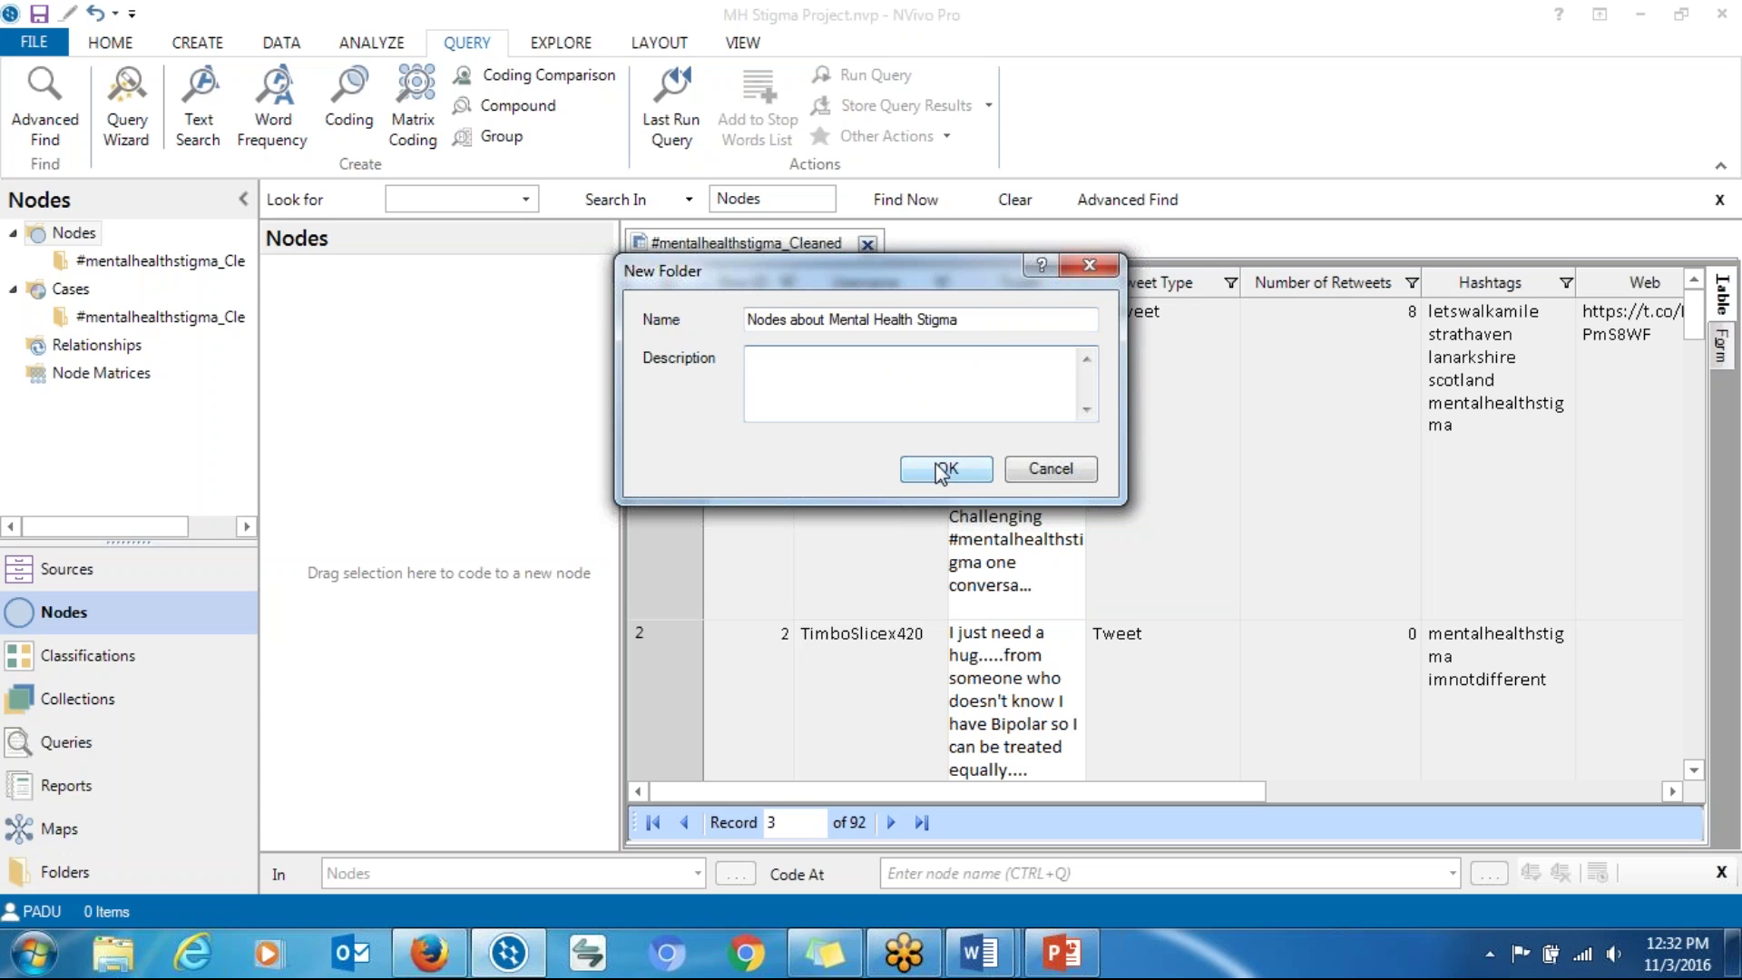
Step: Create the node "Combating Mental Health Stigma (RQ1)" in the Nodes about Mental Health Stigma folder, aggregating coding from child nodes
click(110, 292)
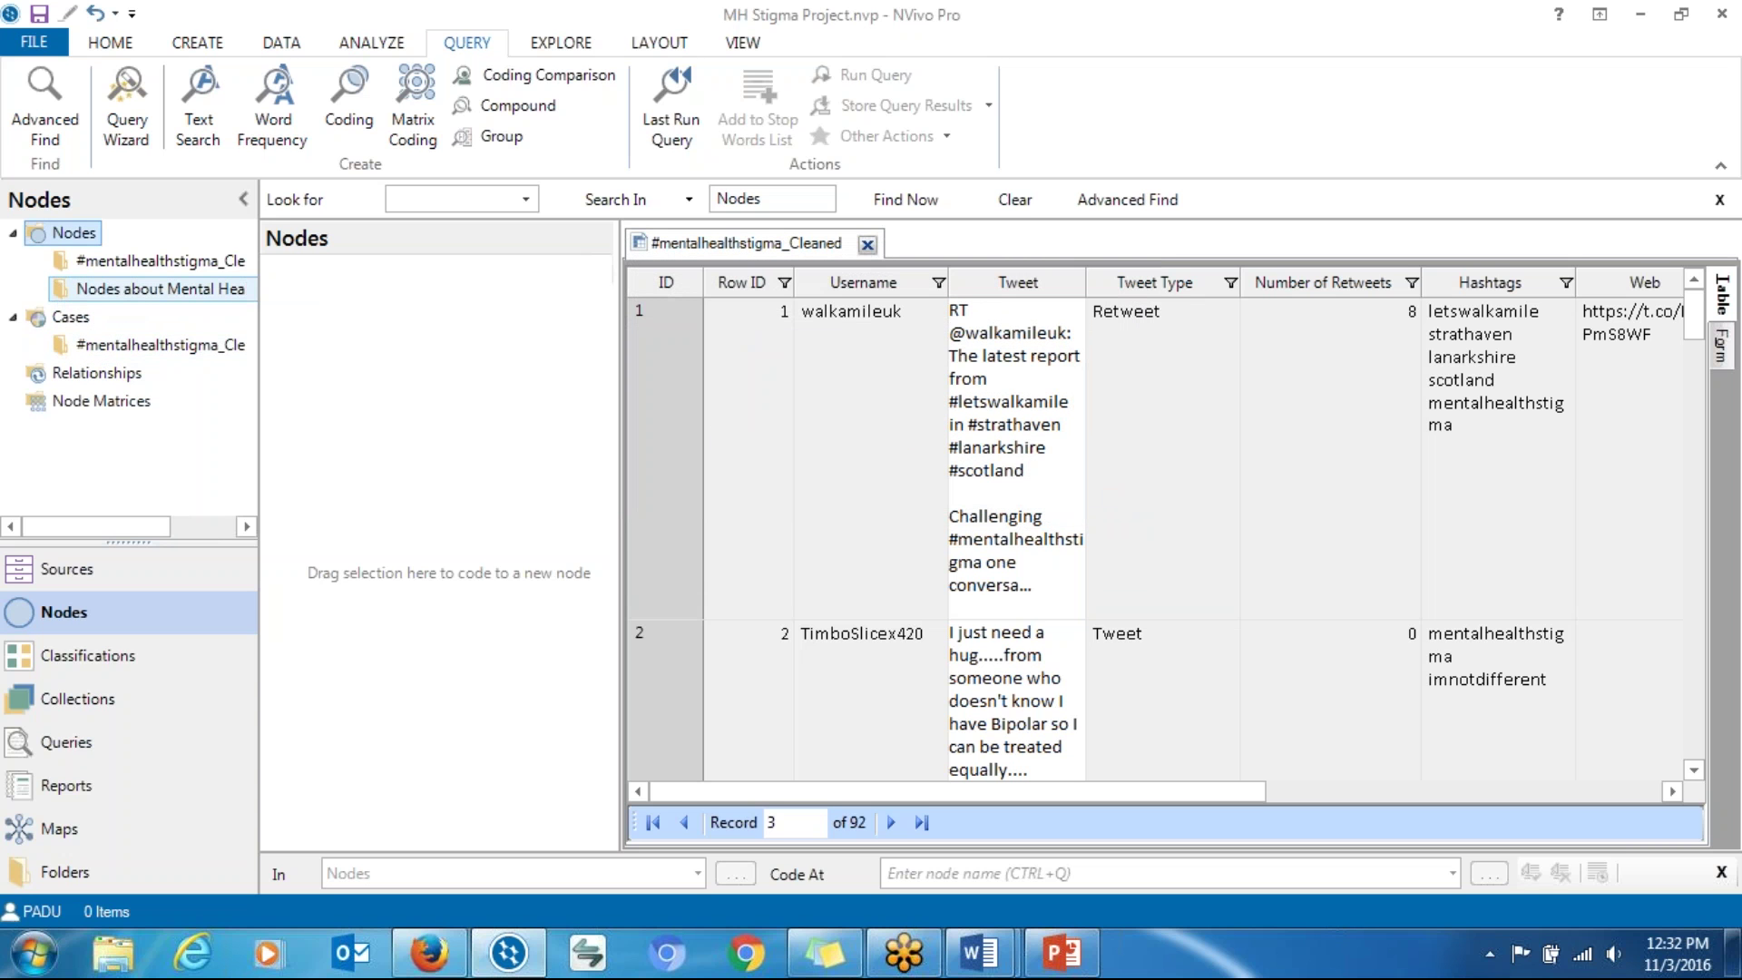
click(86, 292)
key(Return)
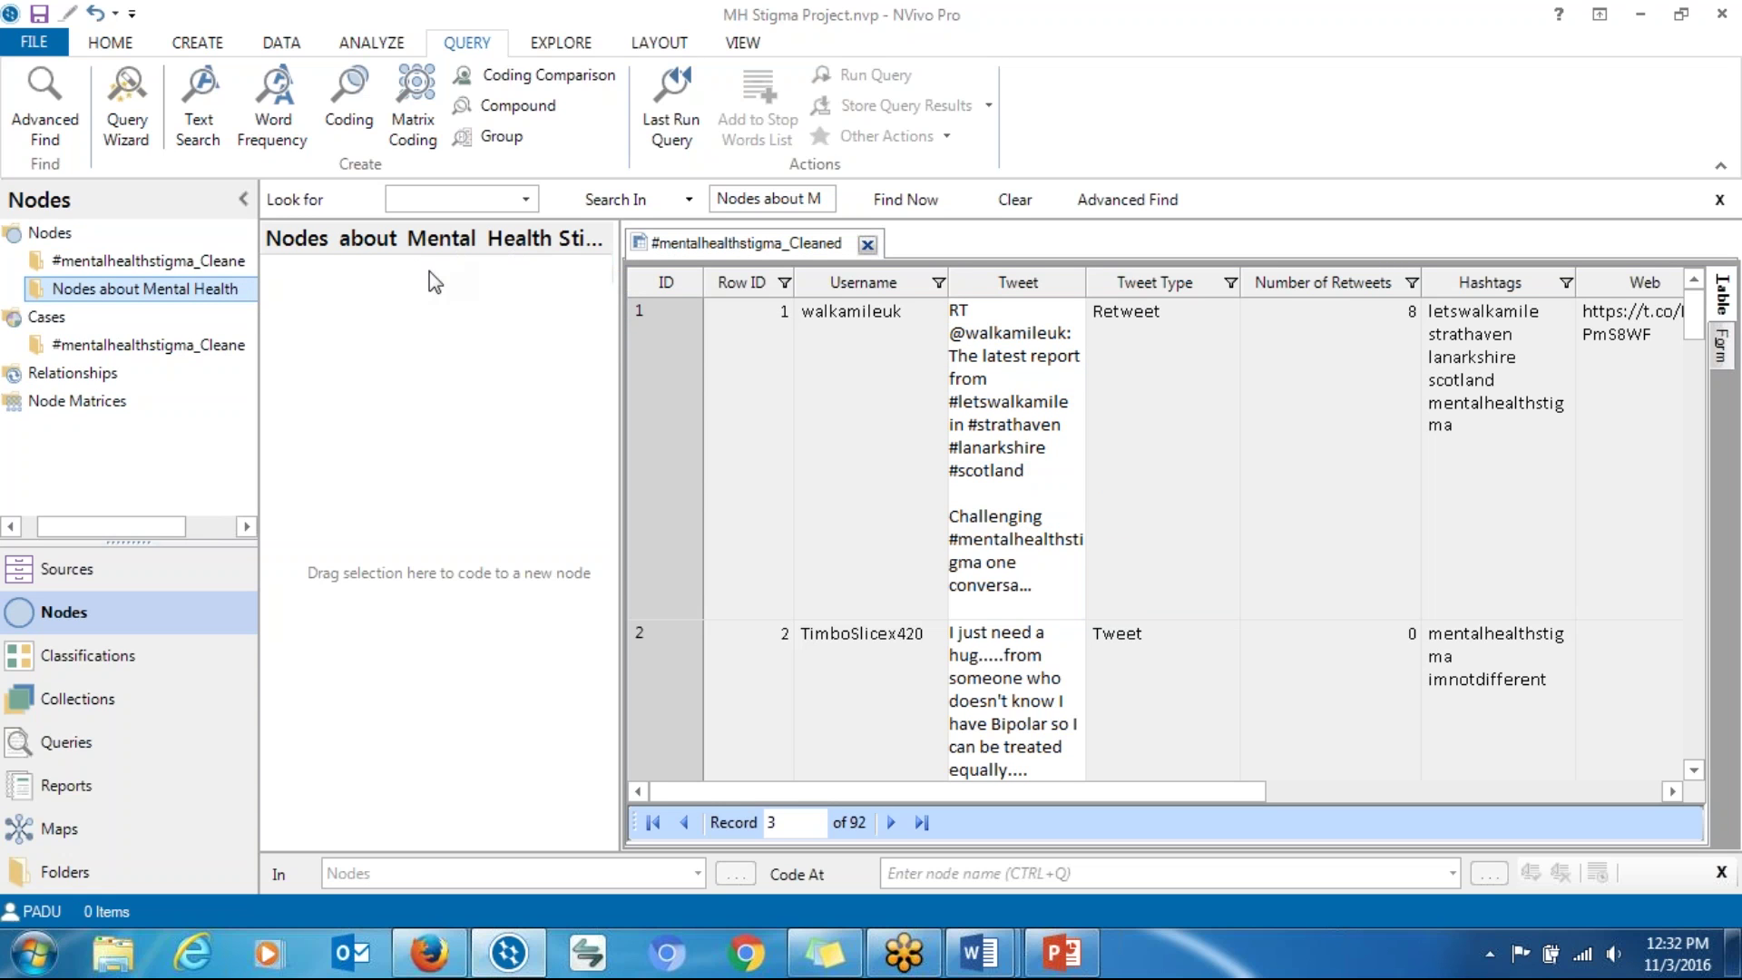
right_click(373, 363)
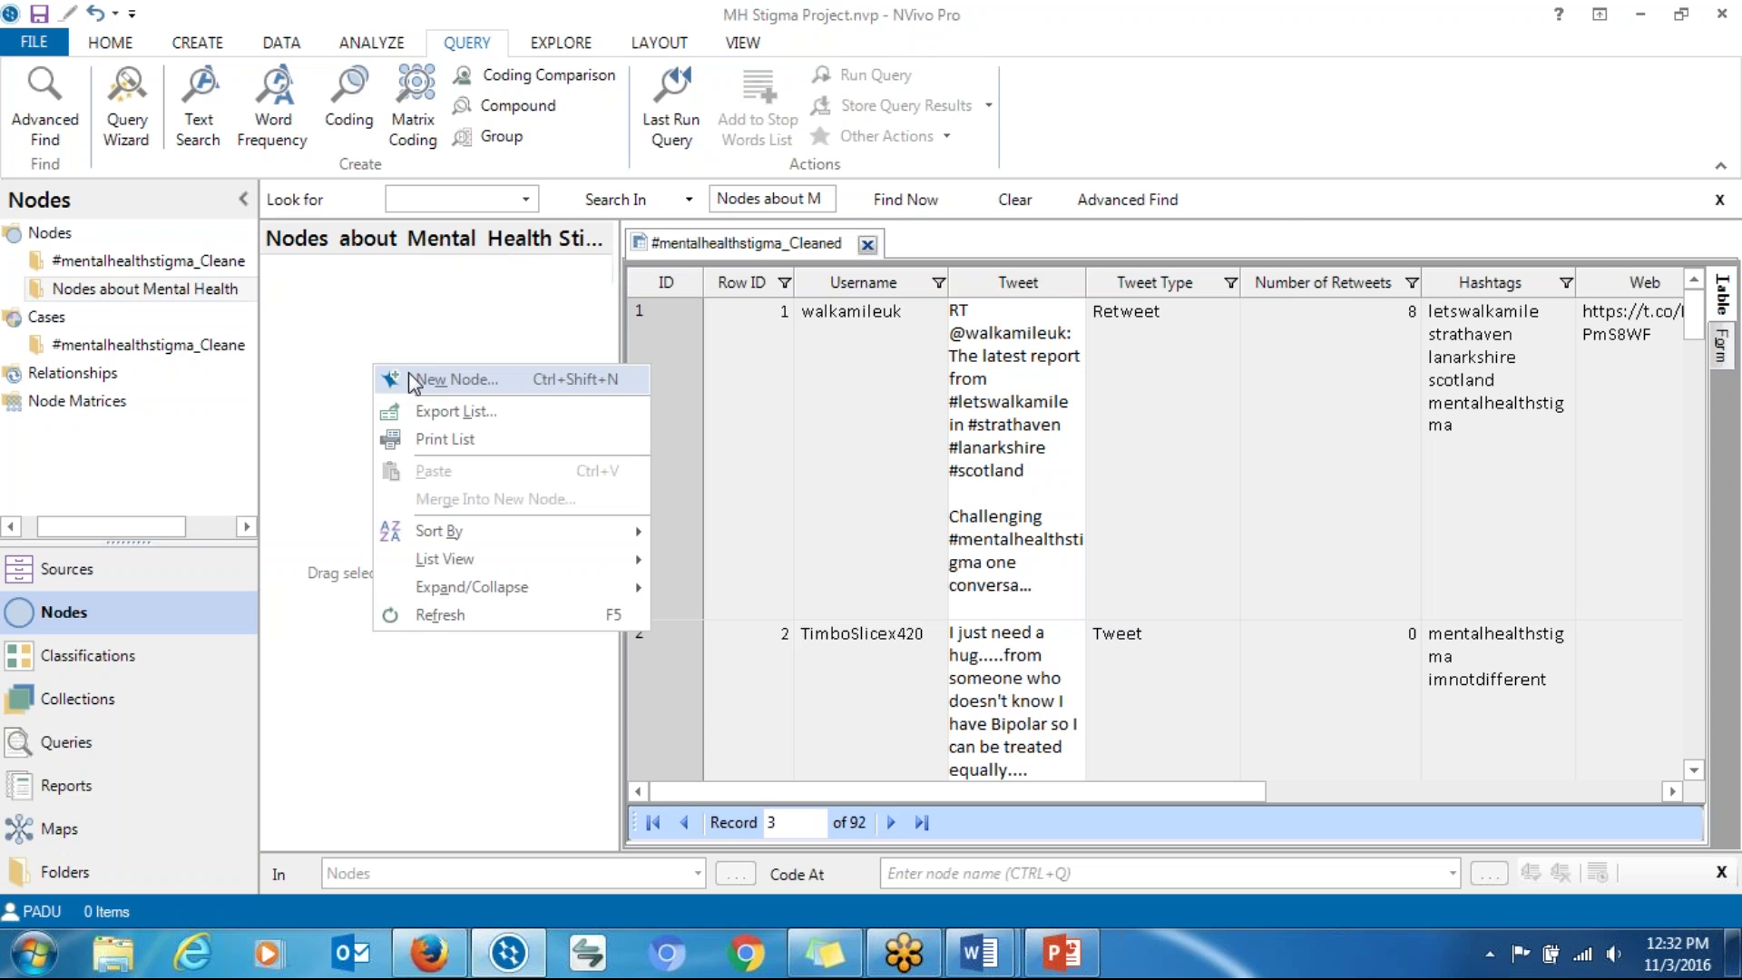
click(413, 381)
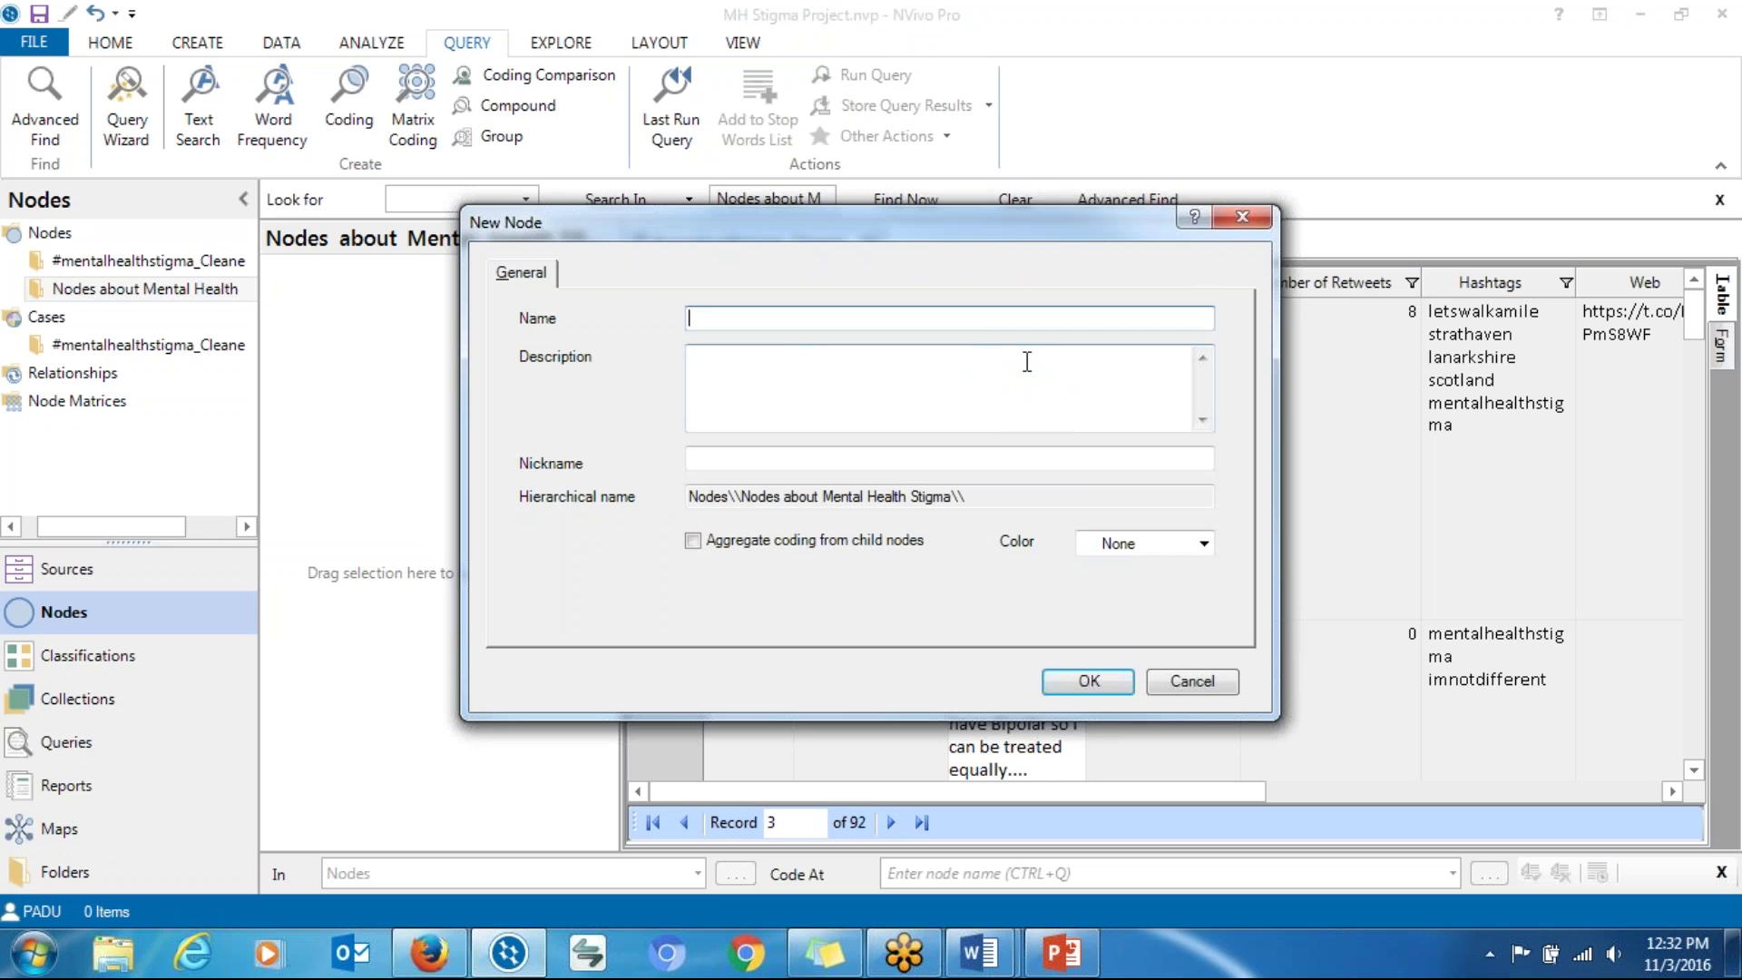
key(alt+Tab)
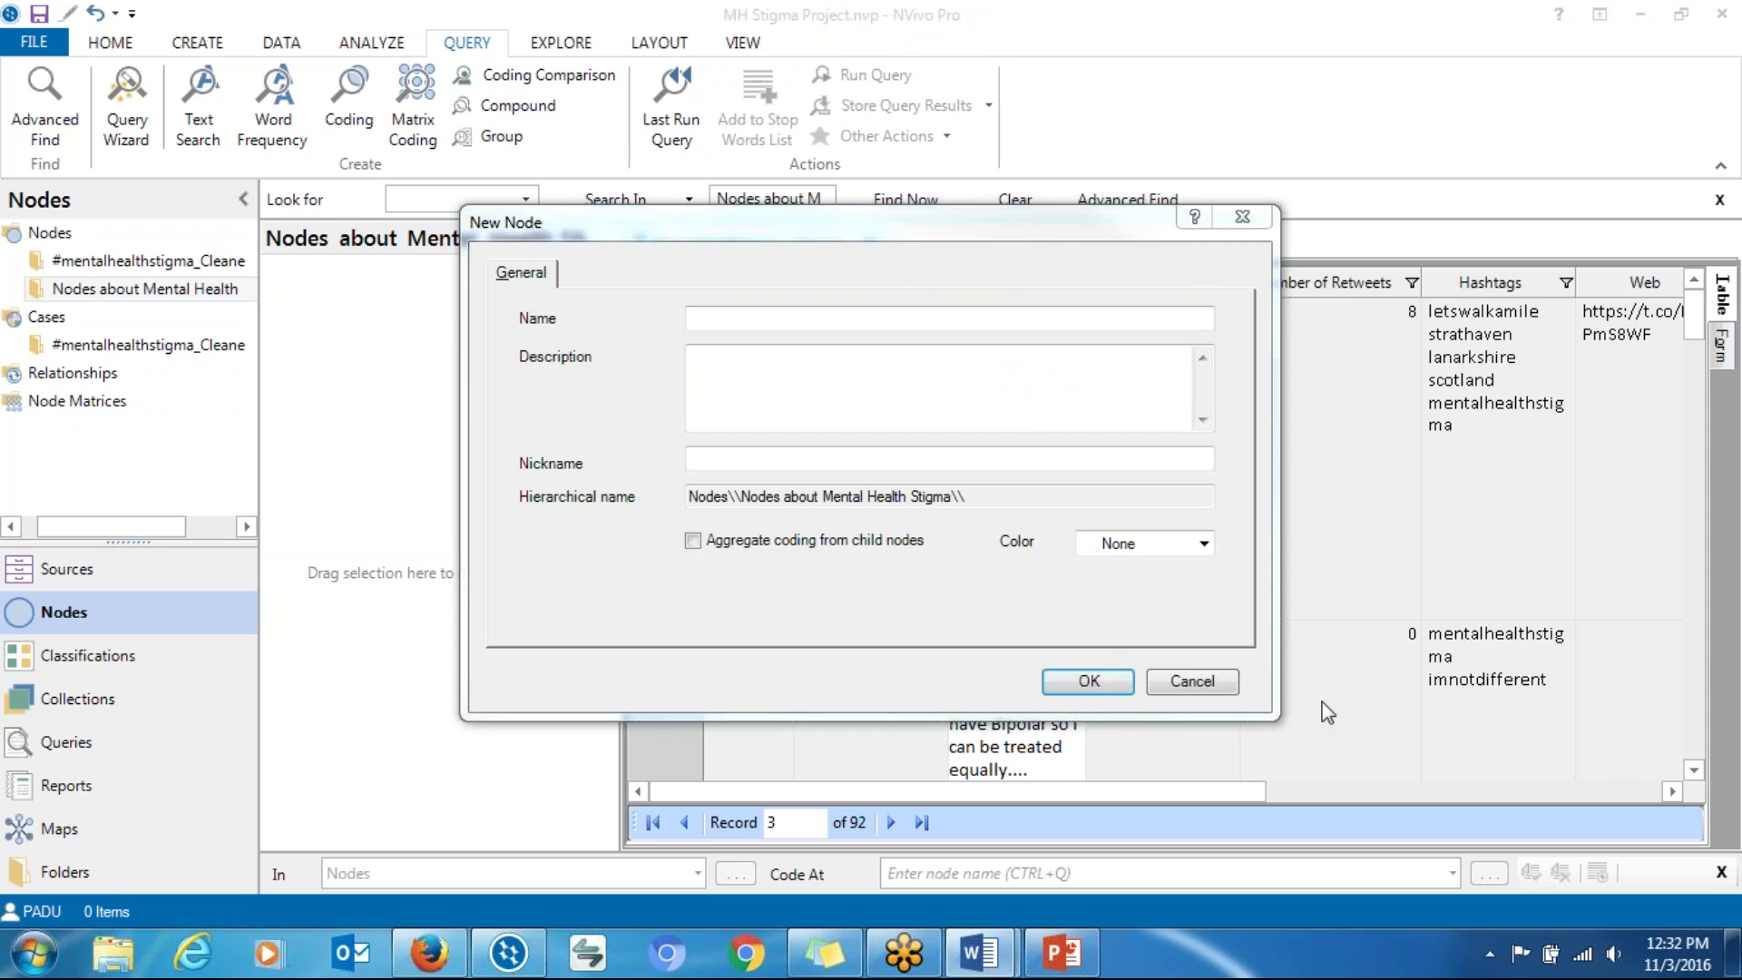
click(713, 317)
text(o	Combating Mental Health Stigma (RQ1))
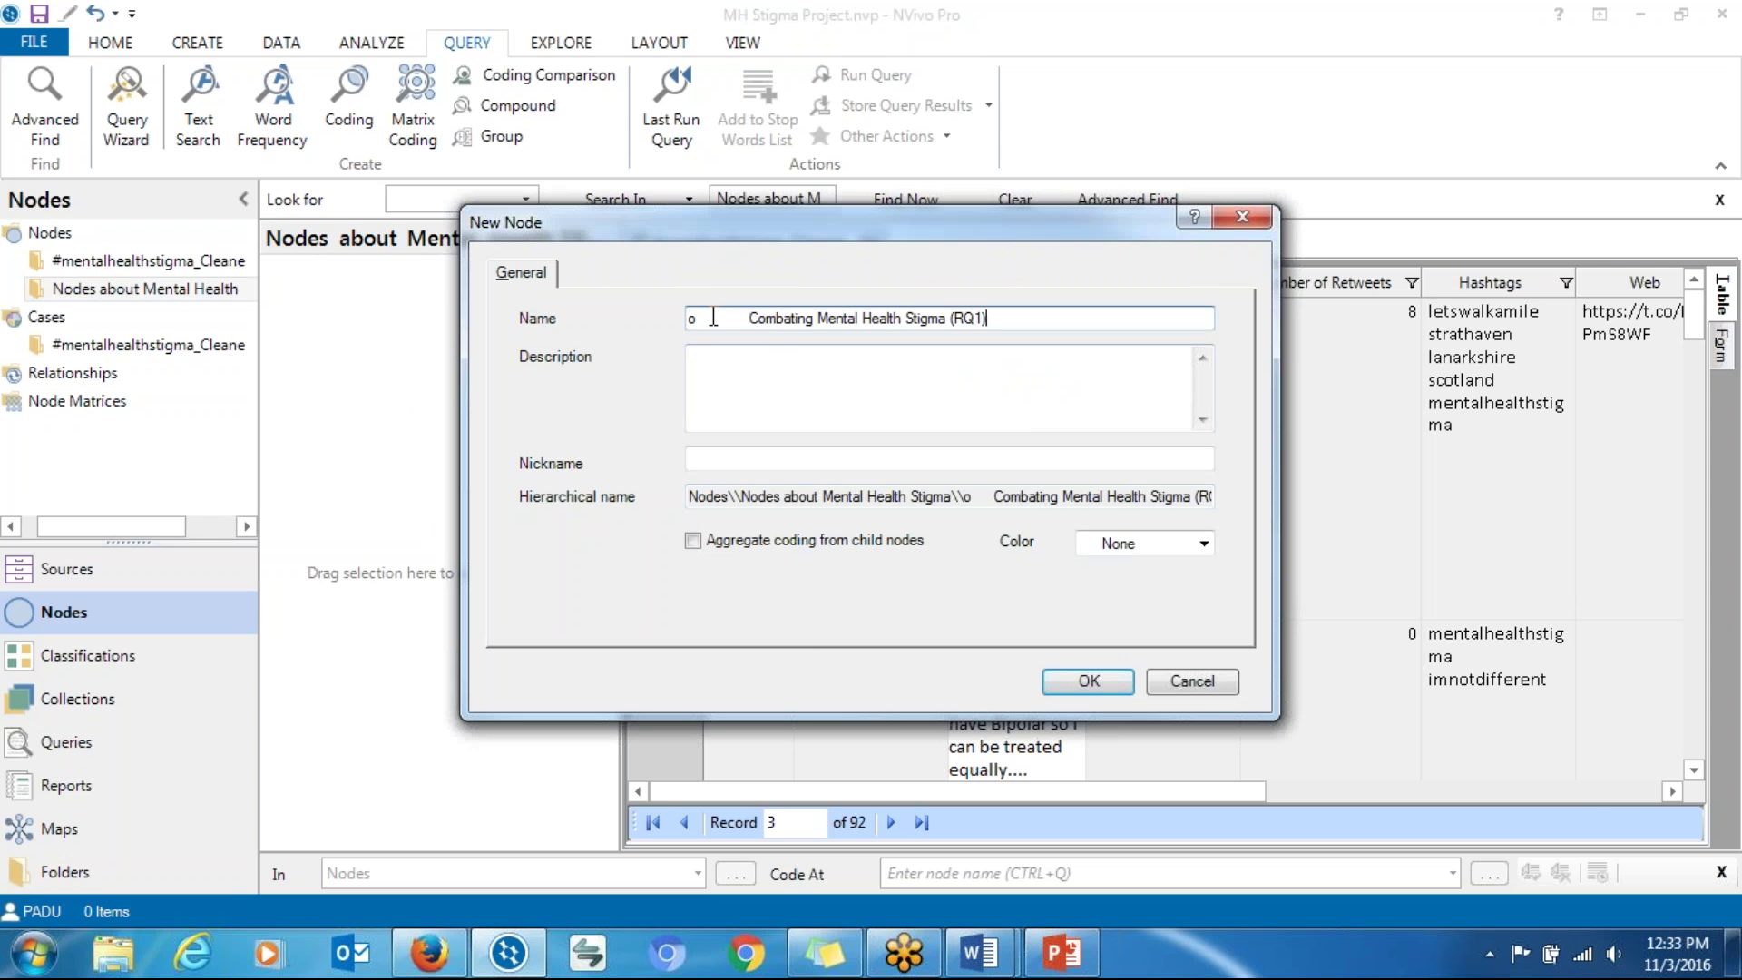
click(733, 314)
key(BackSpace)
key(BackSpace)
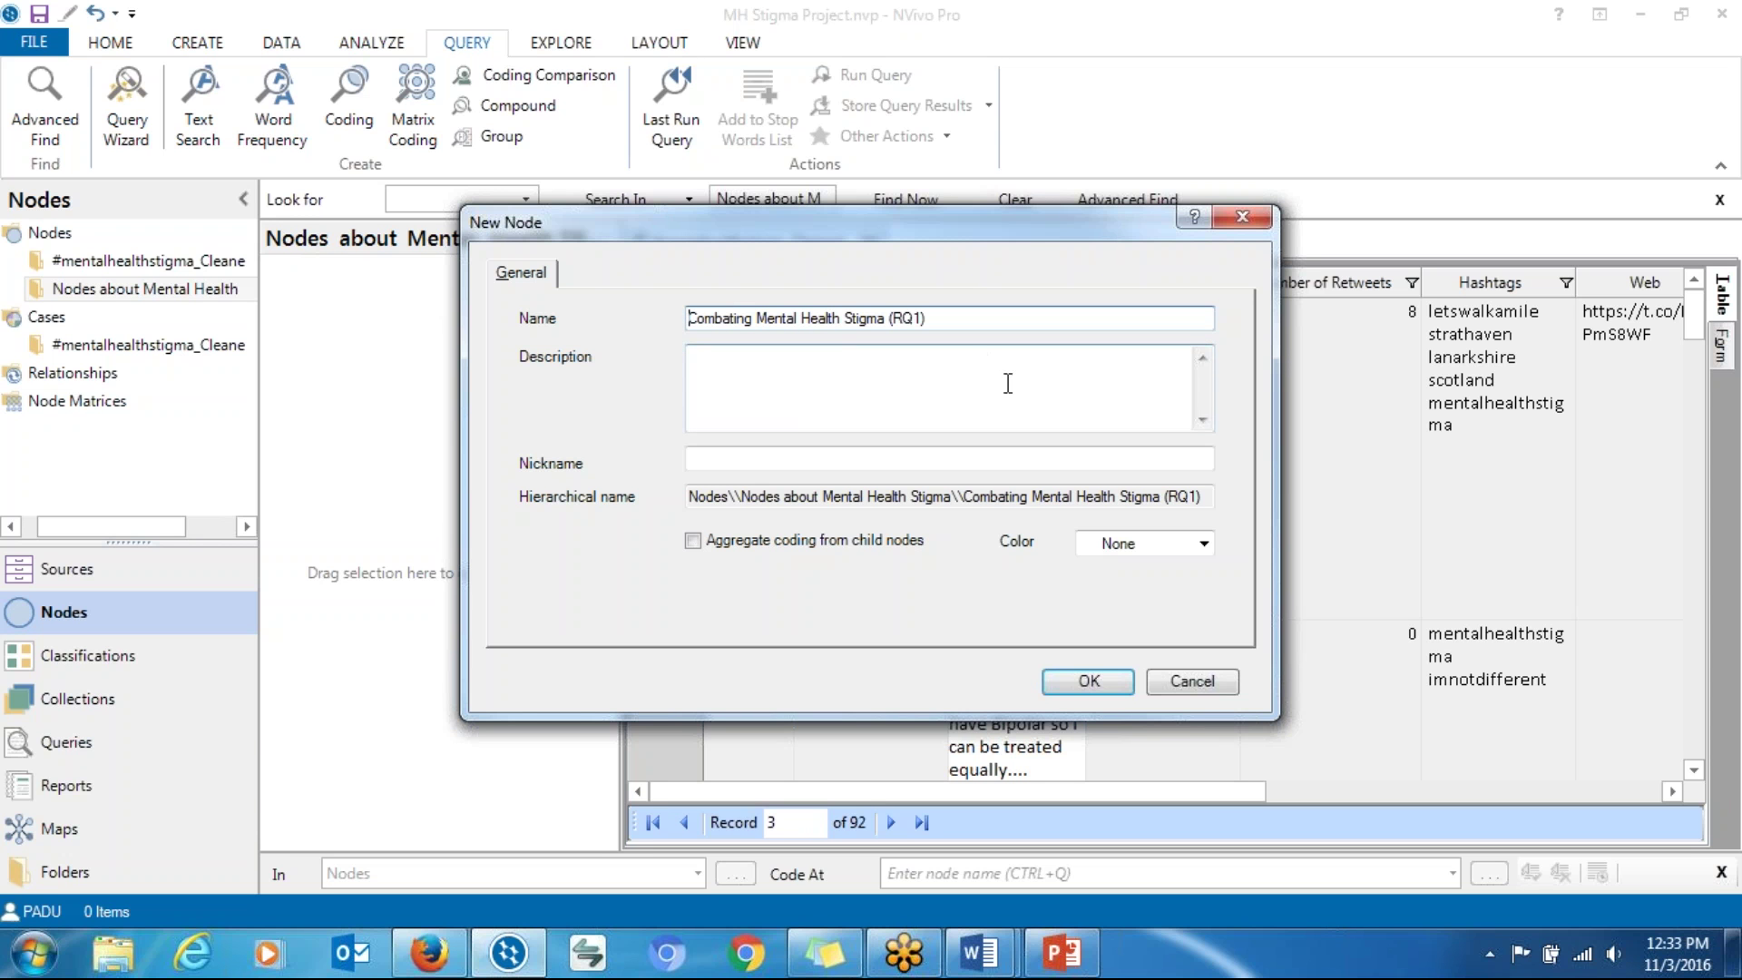
click(737, 550)
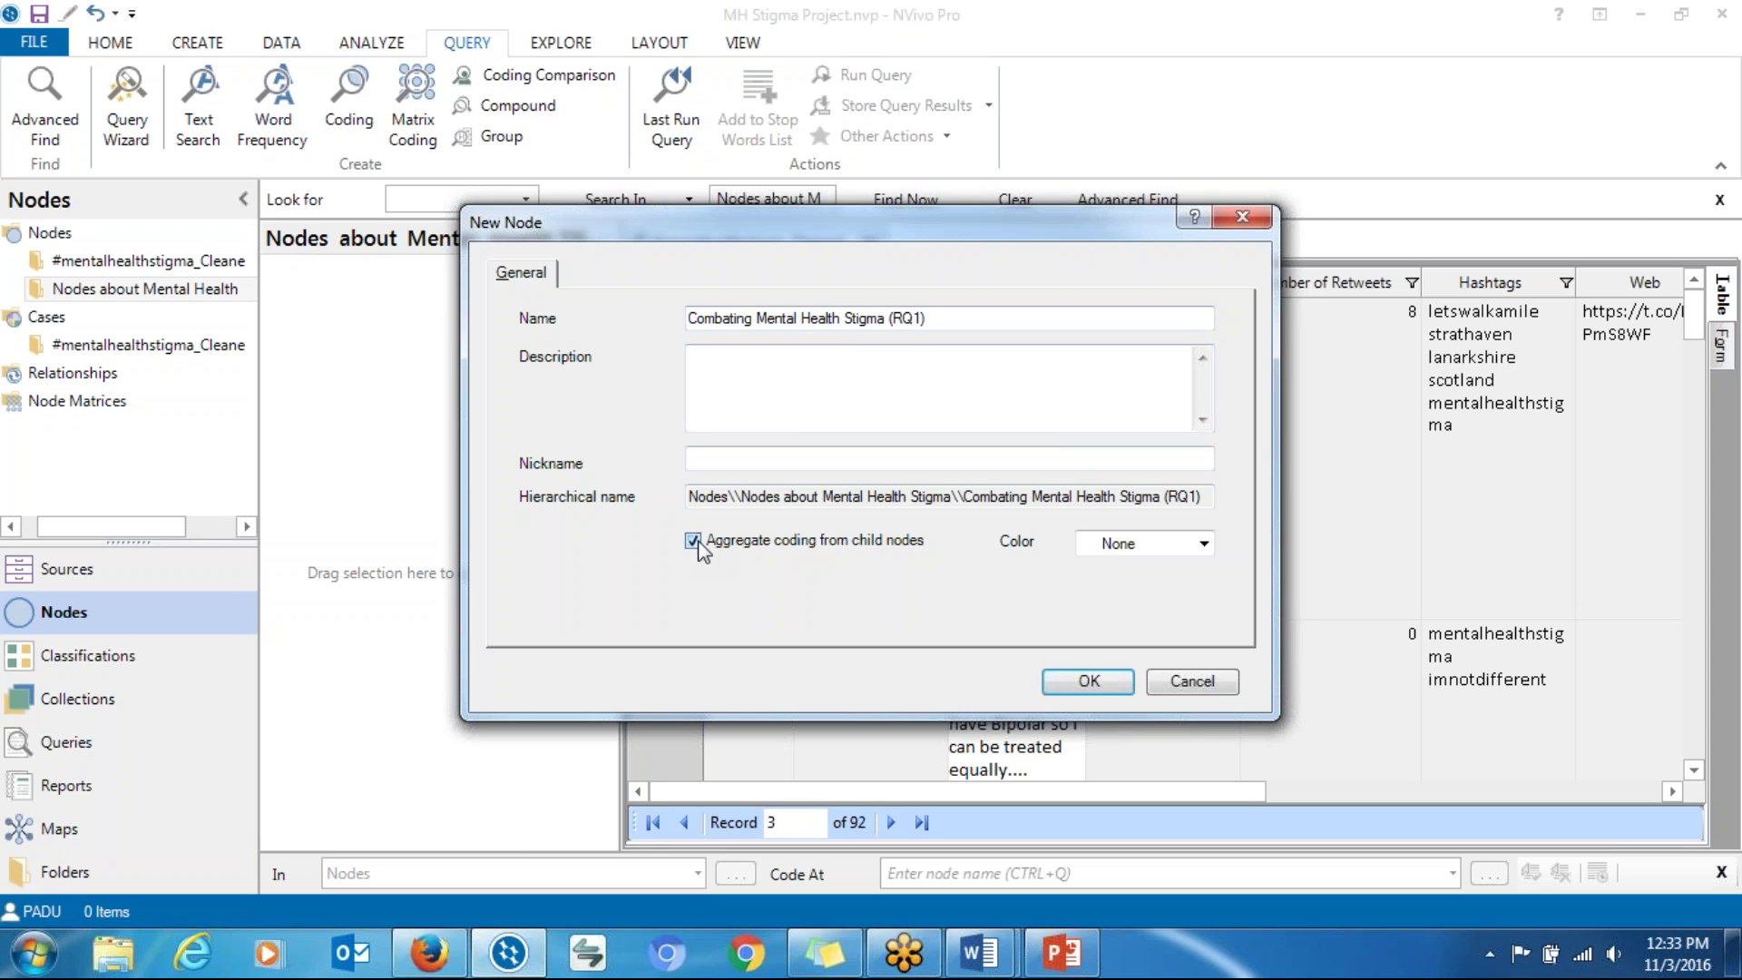
click(1085, 681)
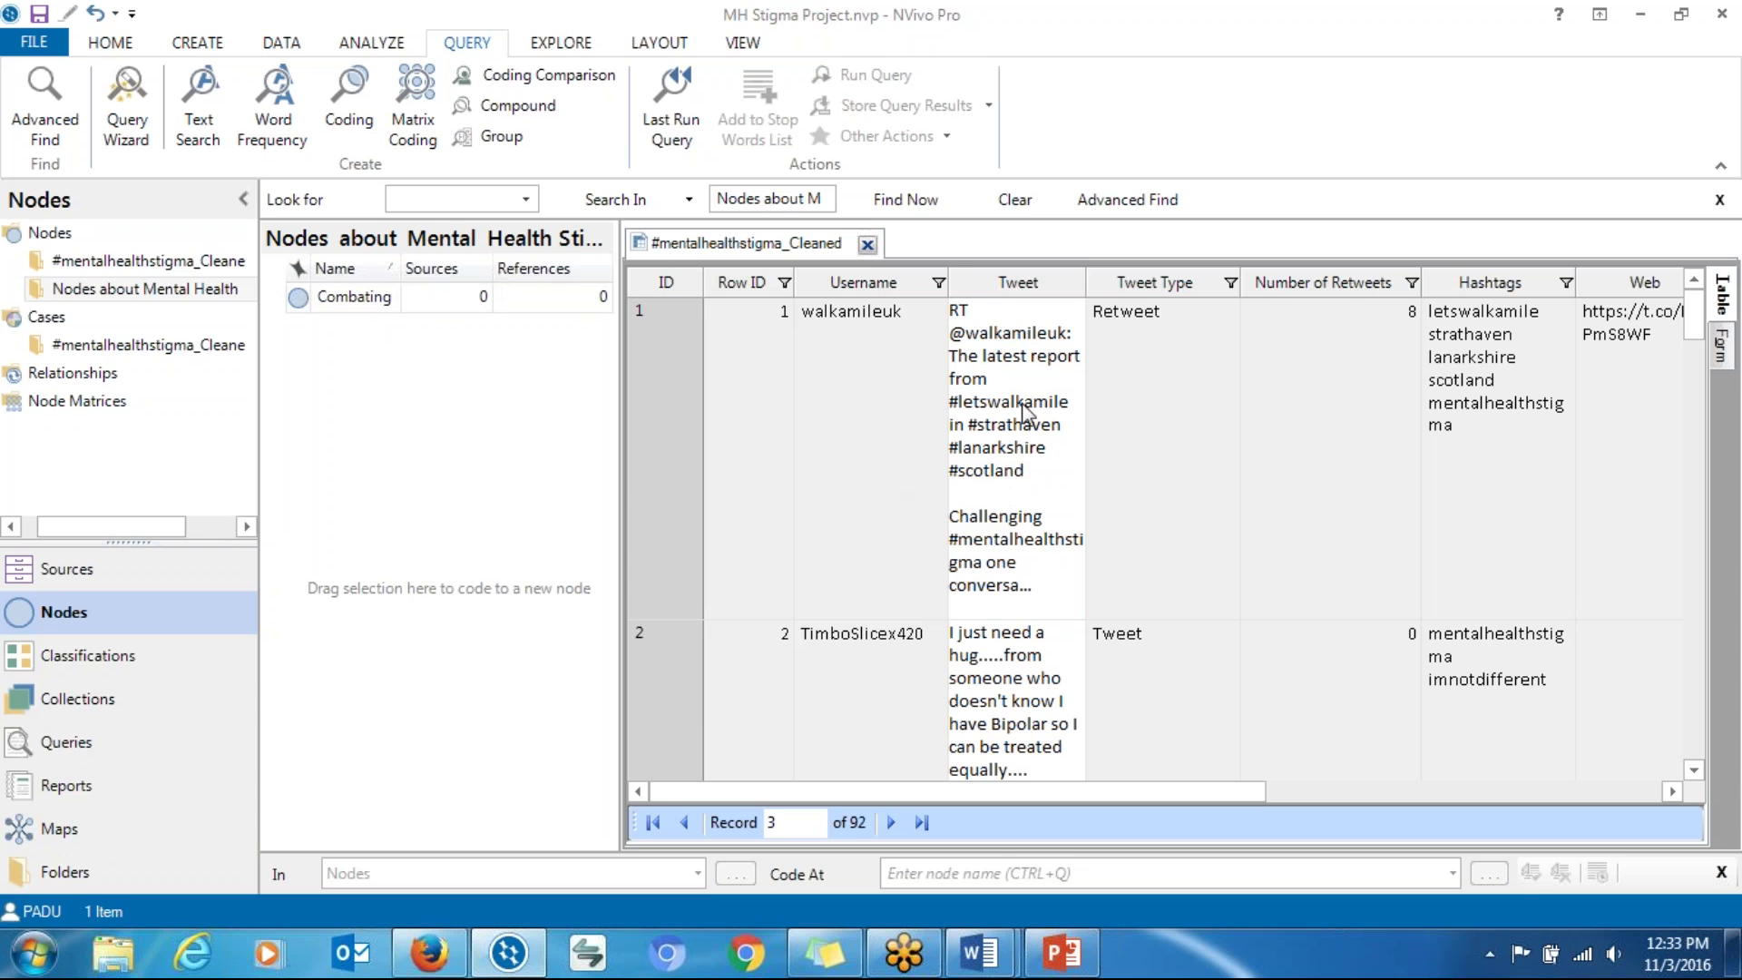
Step: Create the node "Perspectives on Mental Health Stigma (RQ2)" in the Nodes about Mental Health Stigma folder, and widen the node list pane
right_click(324, 336)
click(370, 350)
key(alt+Tab)
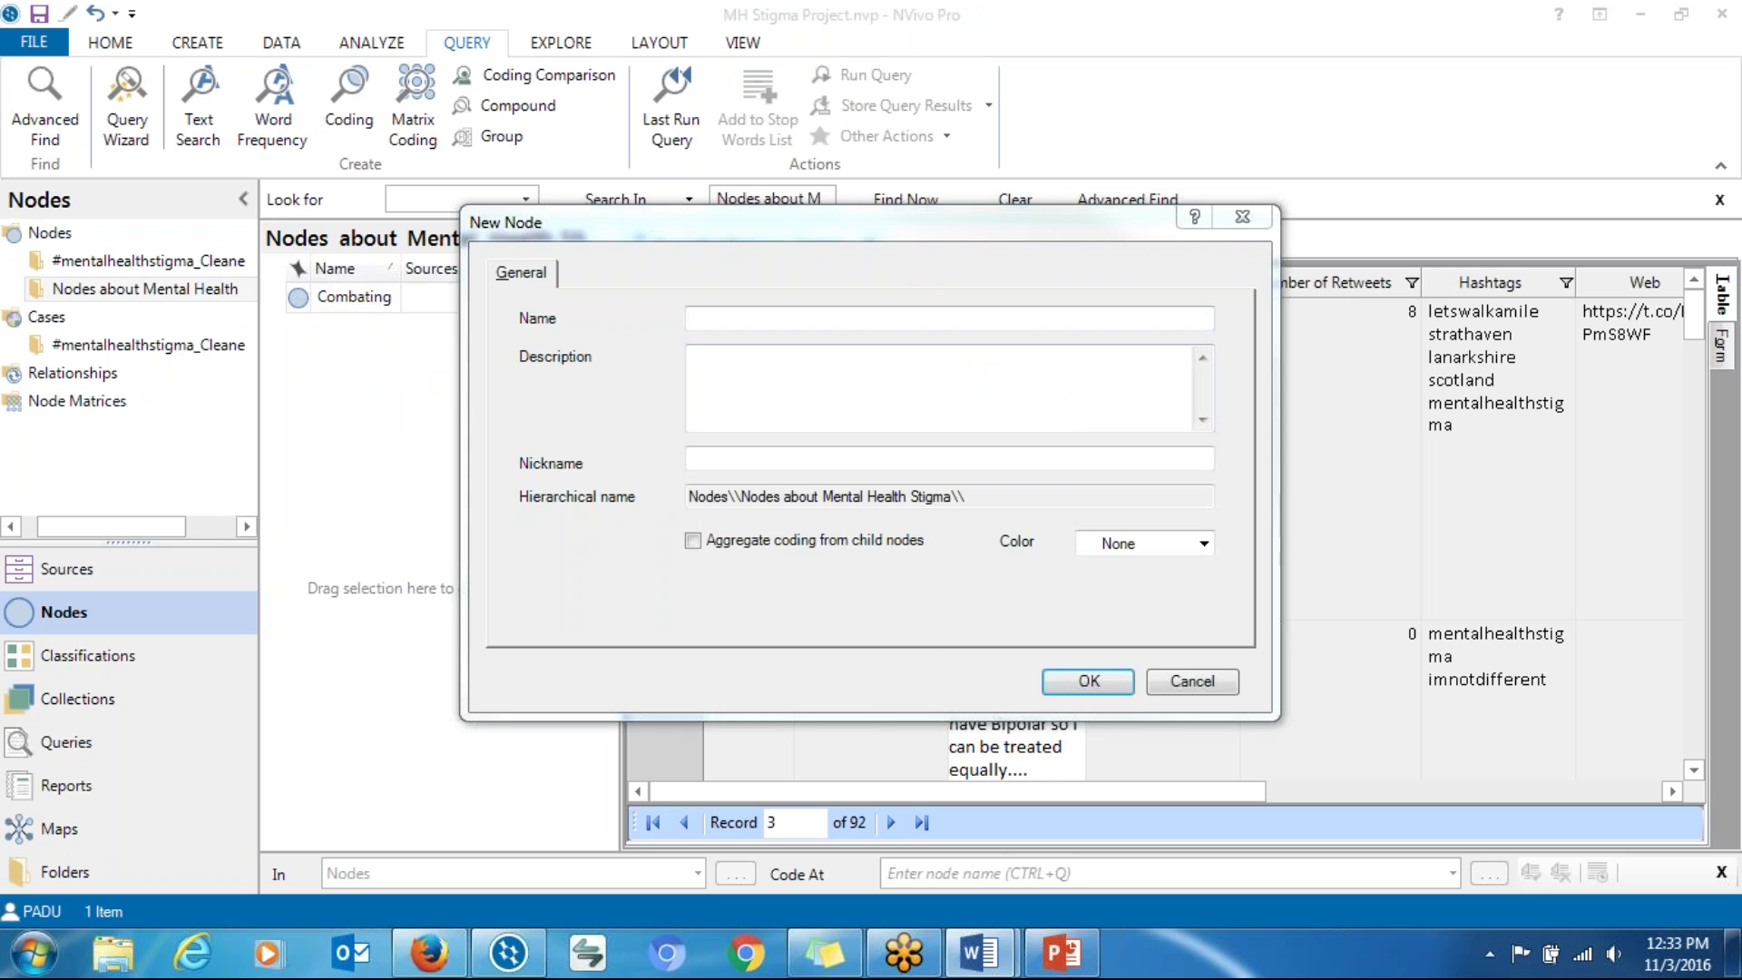
click(743, 318)
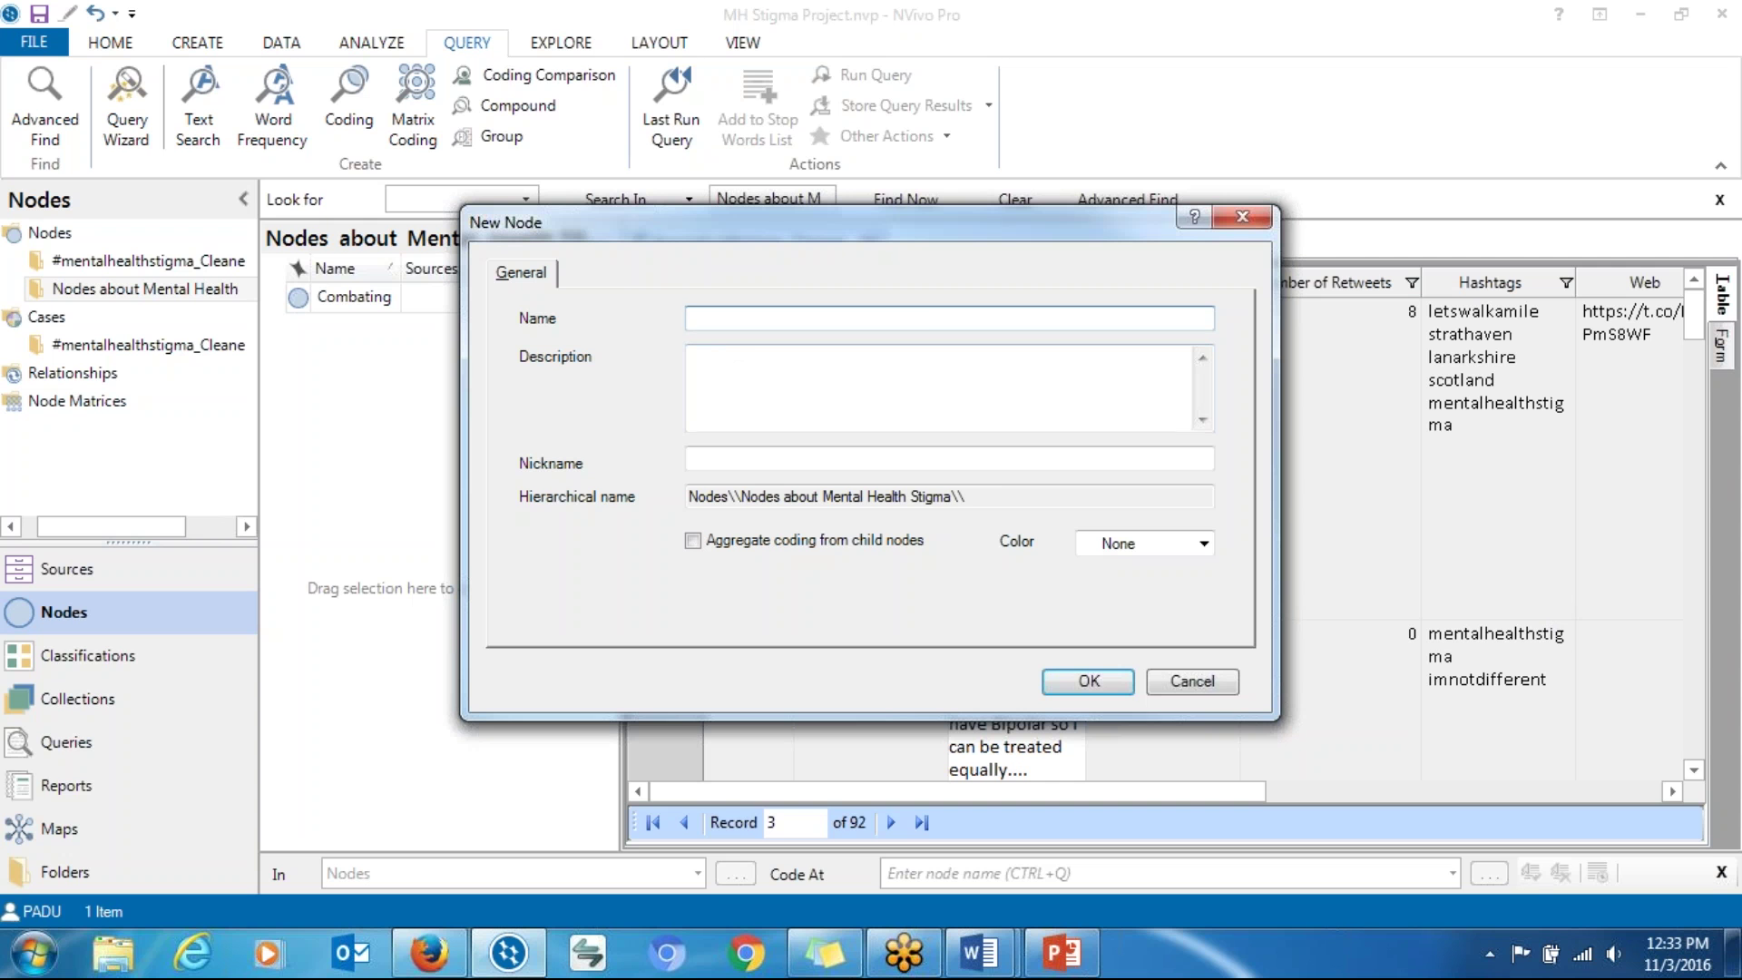
text(o	Perspectives on Mental Health Stigma (RQ2))
key(BackSpace)
key(BackSpace)
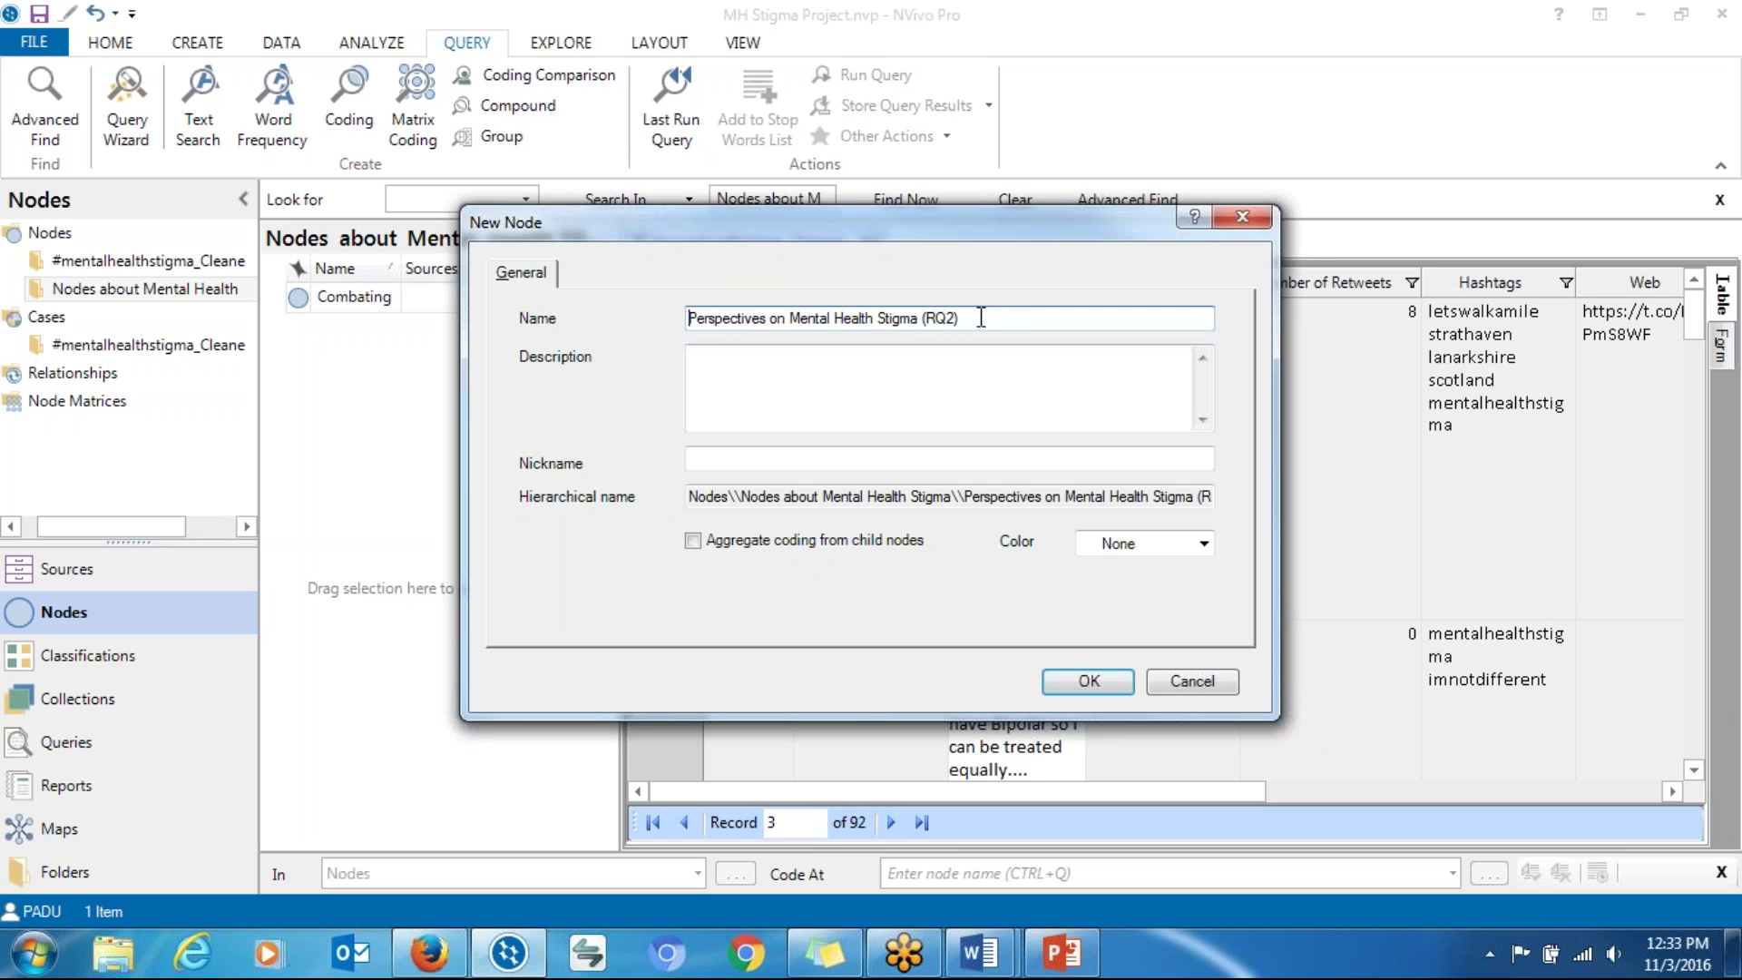
click(977, 396)
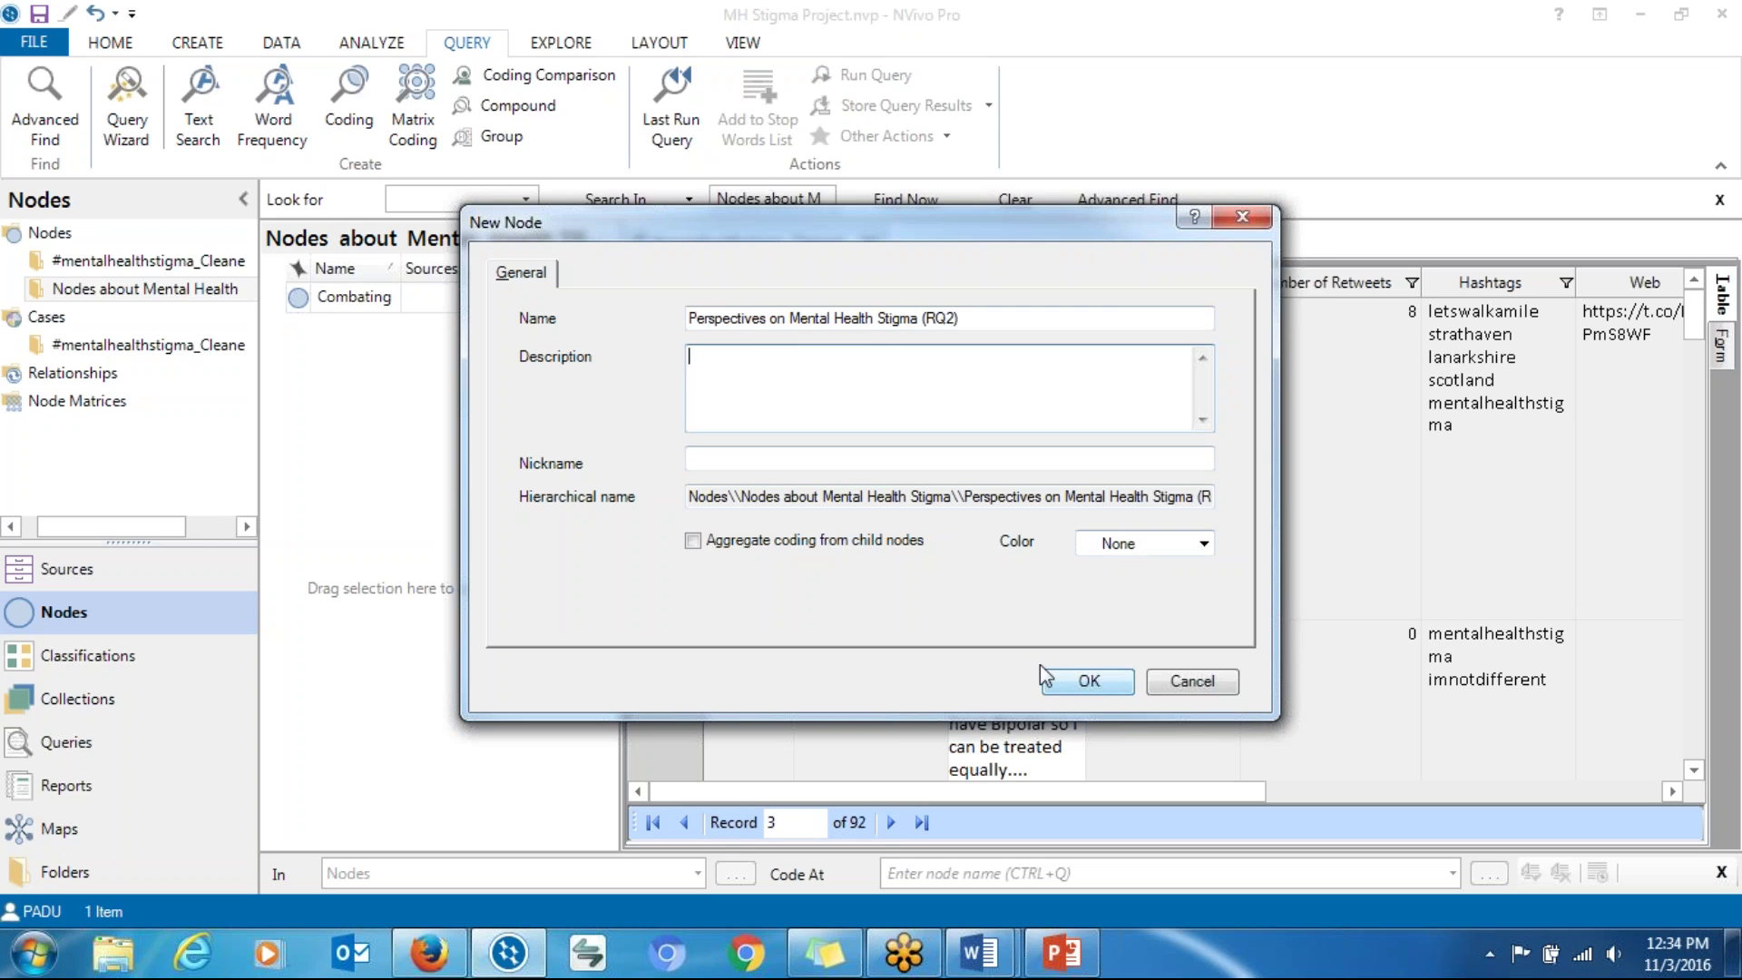
click(1096, 681)
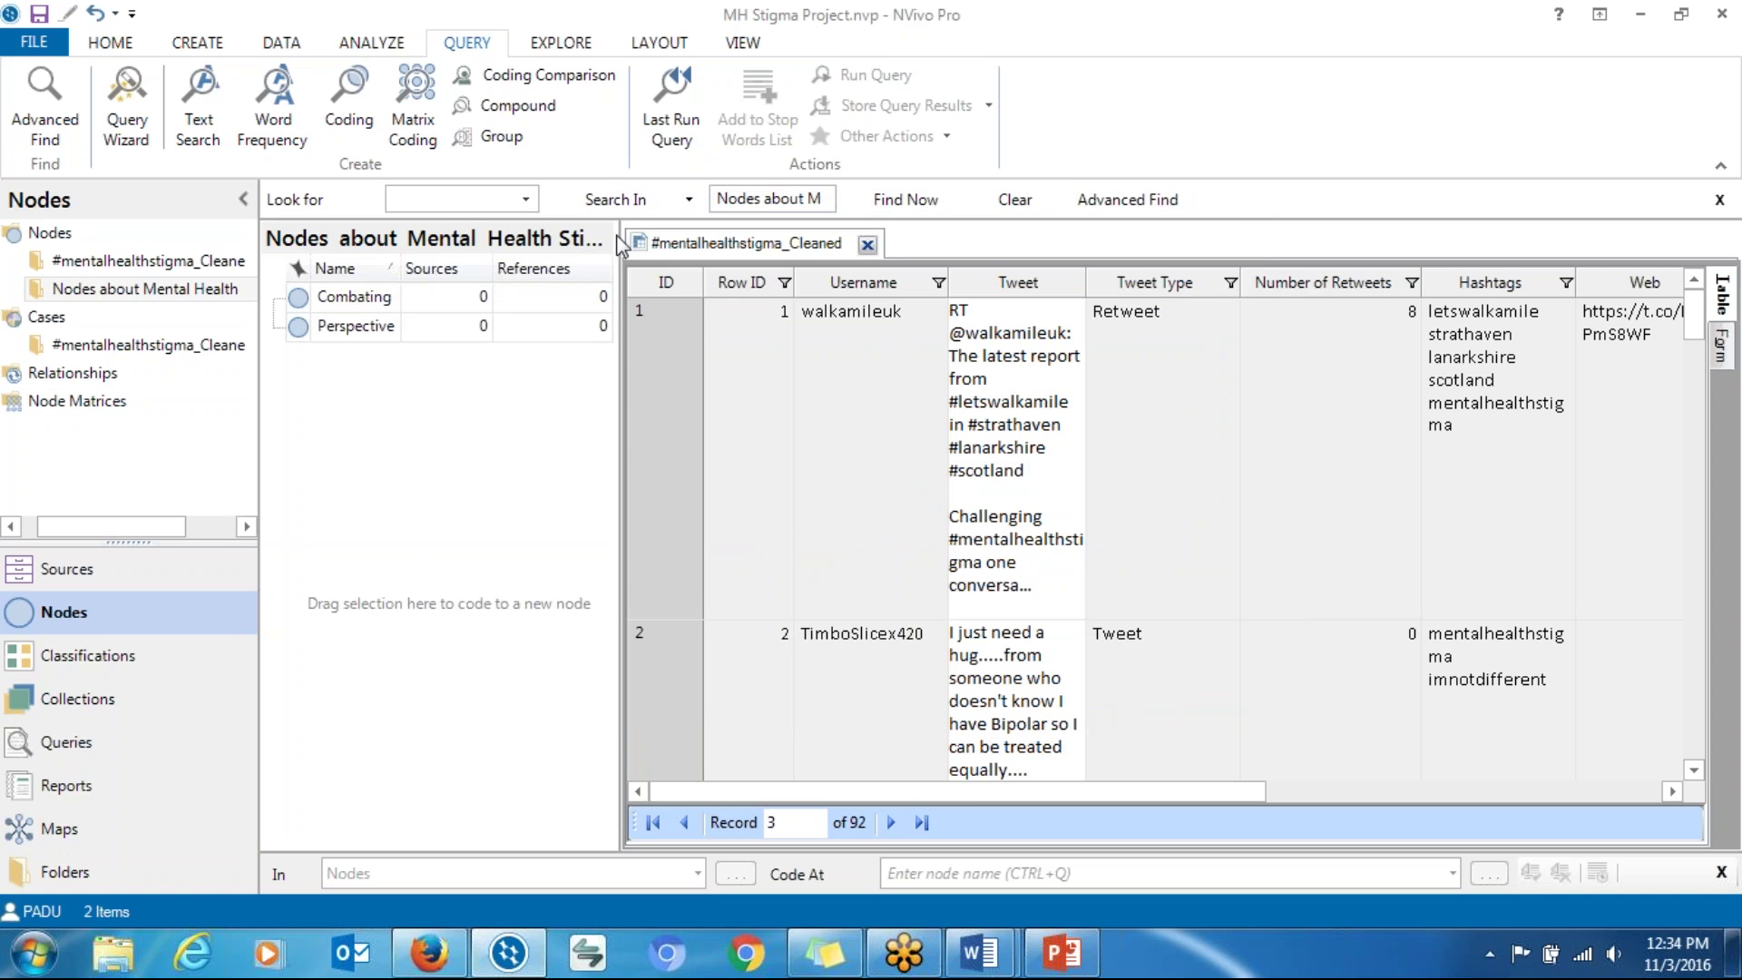
drag(618, 245, 784, 245)
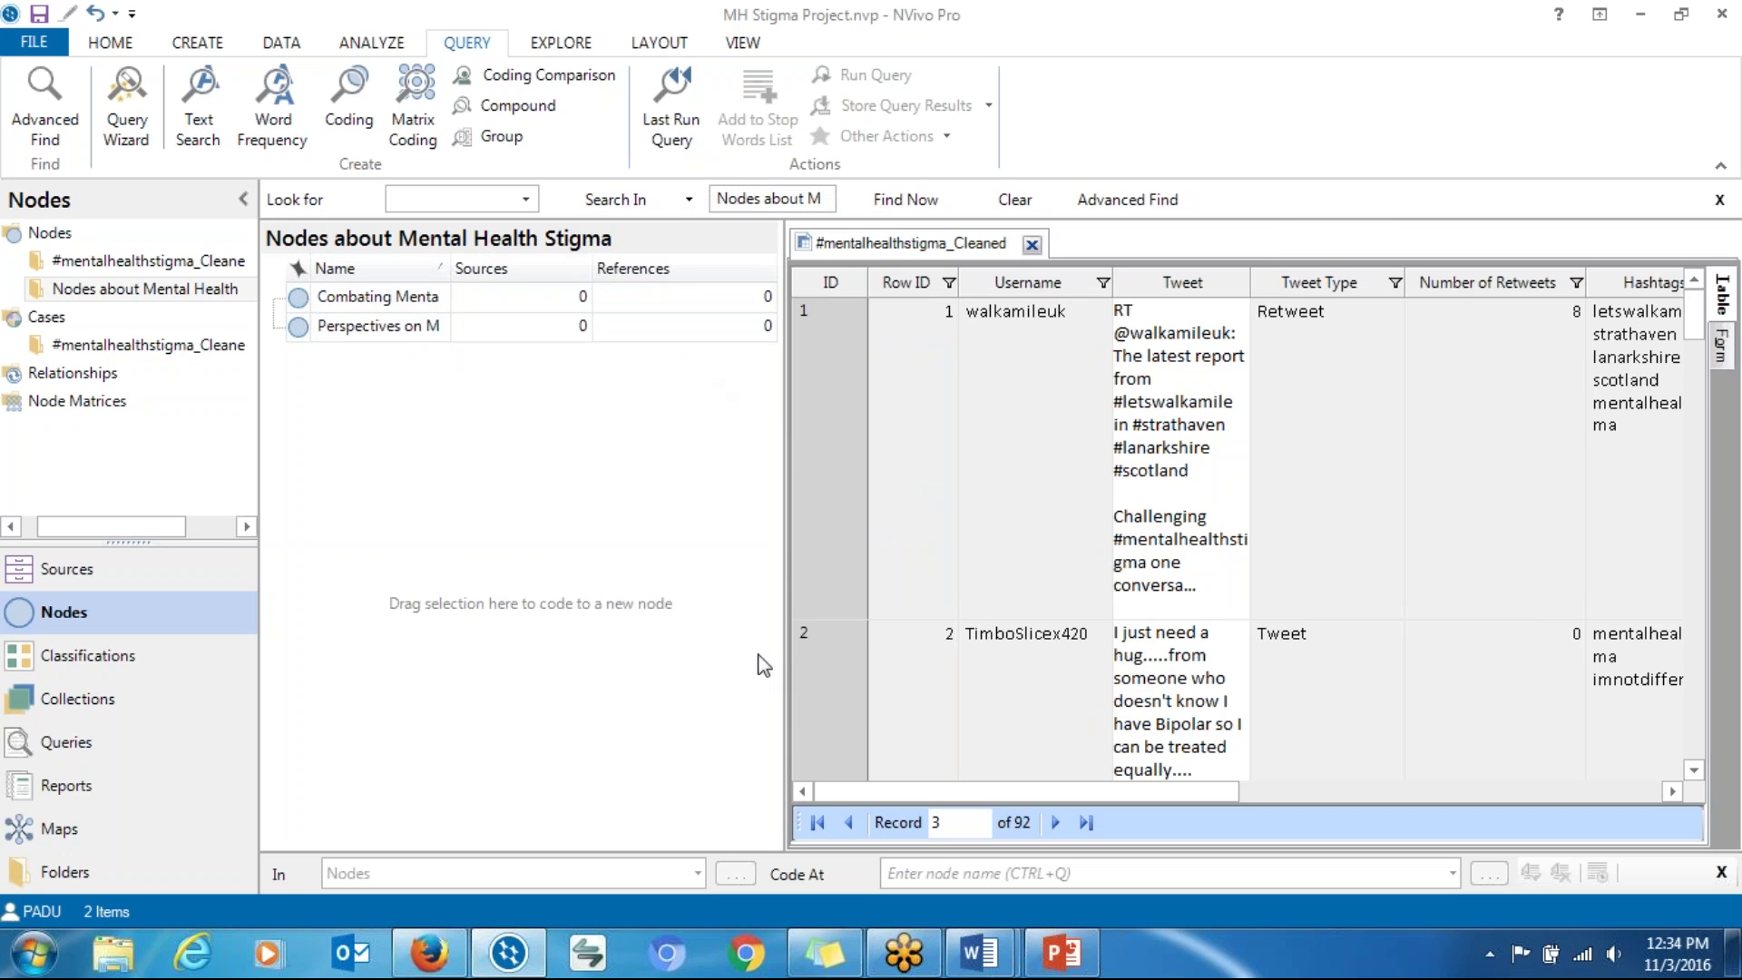
Step: Switch to the PowerPoint presentation "Analyzing Social Media Data Using NVivo" and go to slide 16, the Step 6 coding example
mouse_move(534, 953)
mouse_move(445, 969)
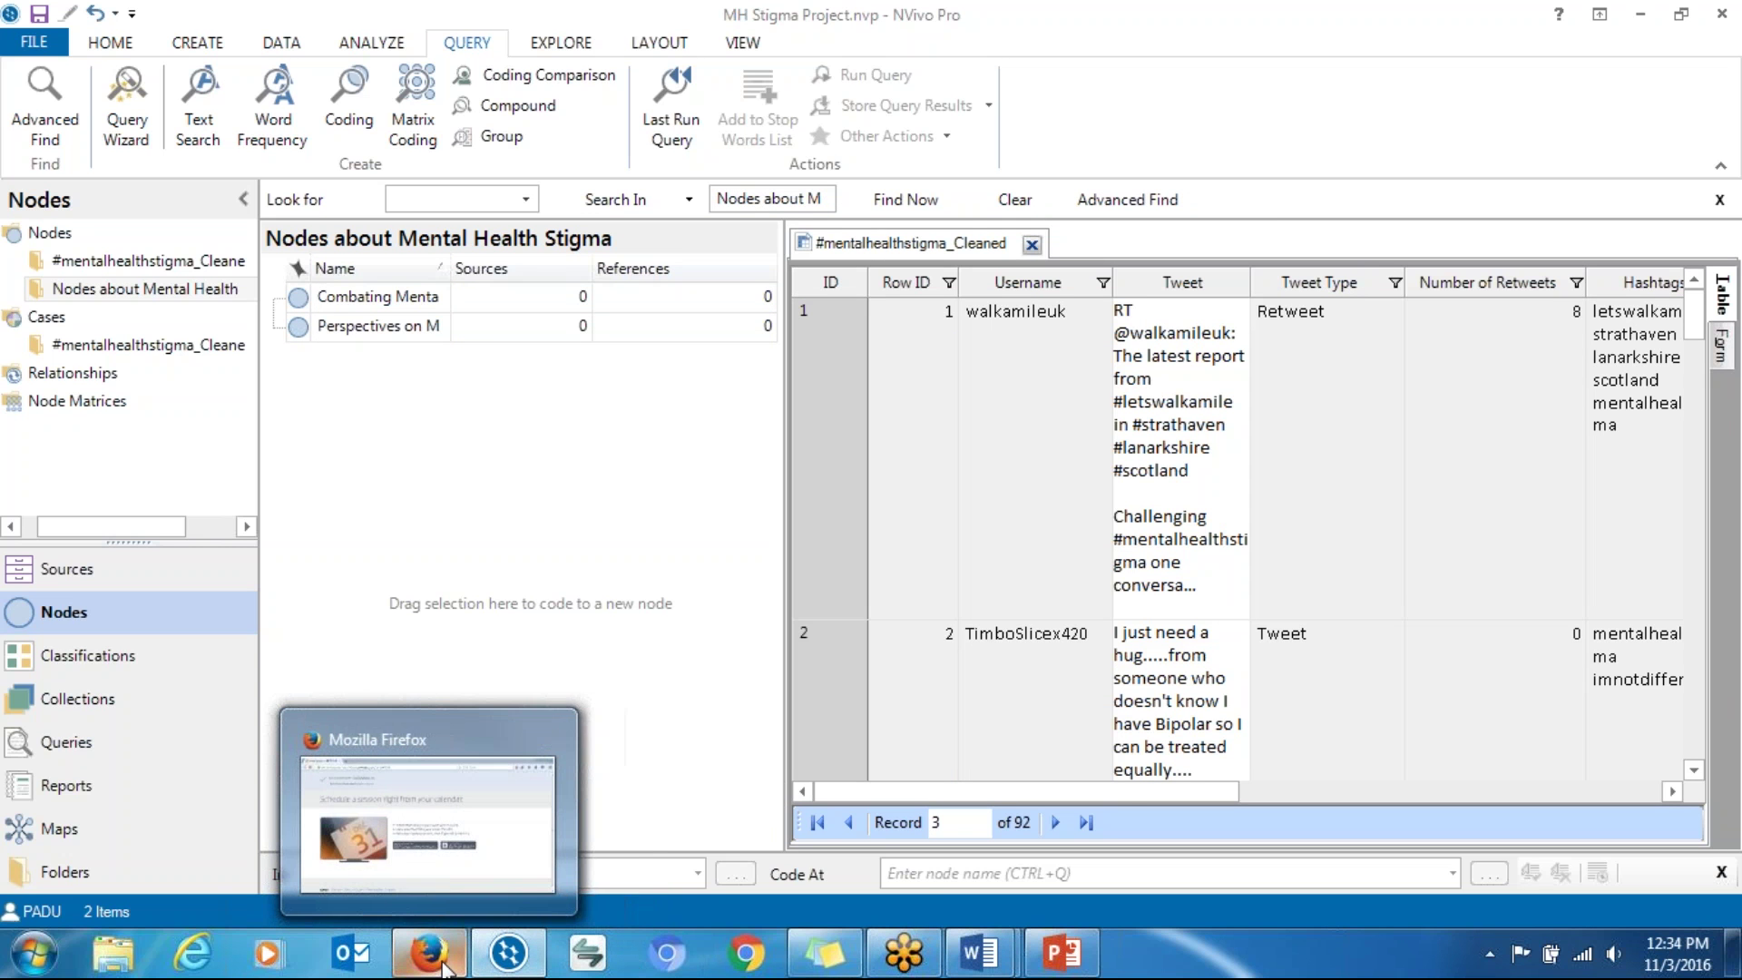
click(1062, 907)
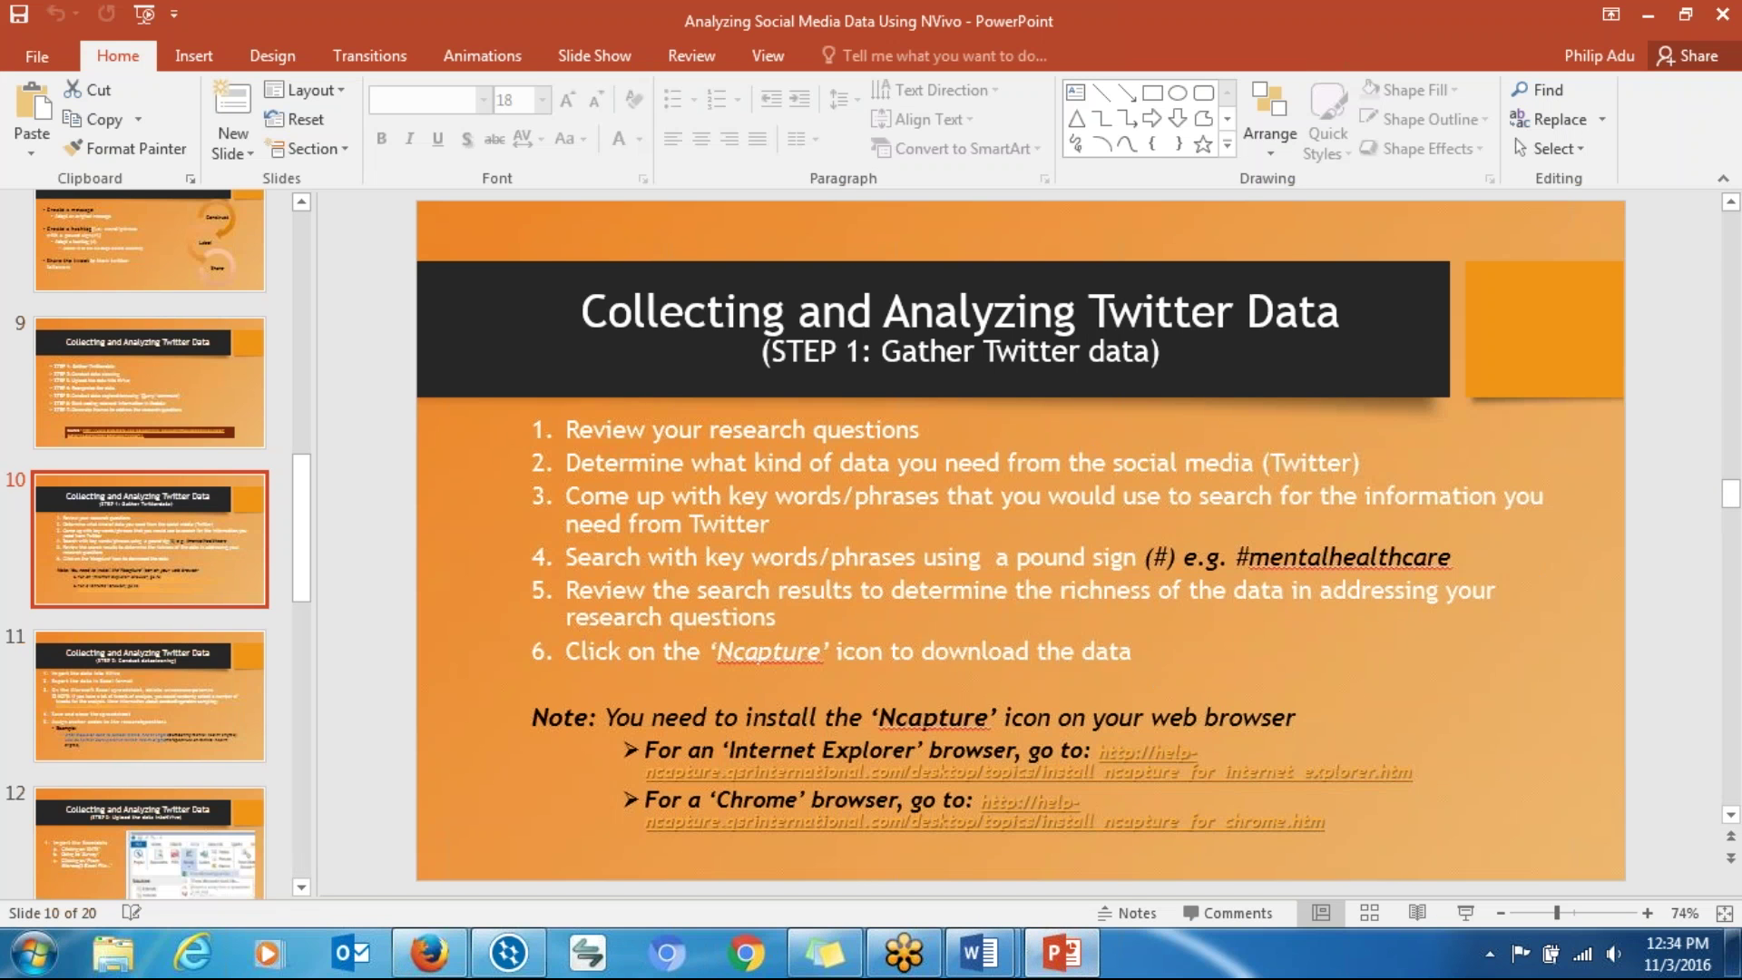
click(96, 683)
key(Down)
key(Down)
key(Down)
key(Down)
key(Down)
key(Down)
key(Up)
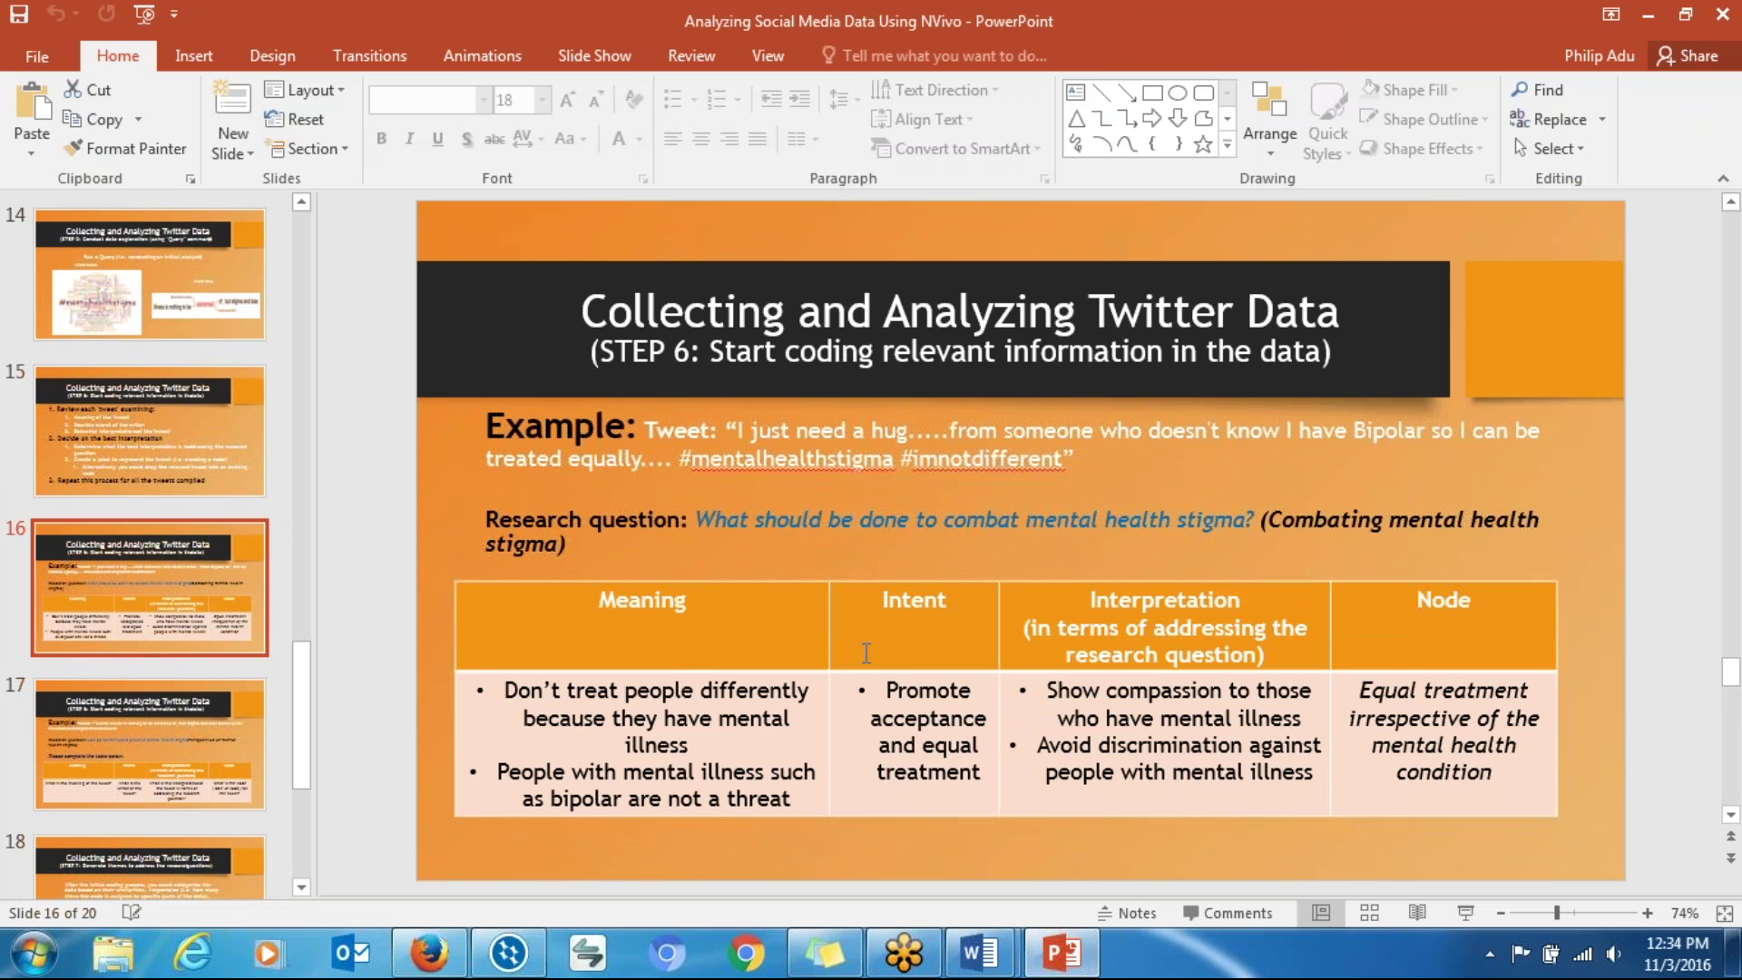
Step: Examine the example table's Meaning, Interpretation and Node columns on slide 16, and return to NVivo
click(612, 640)
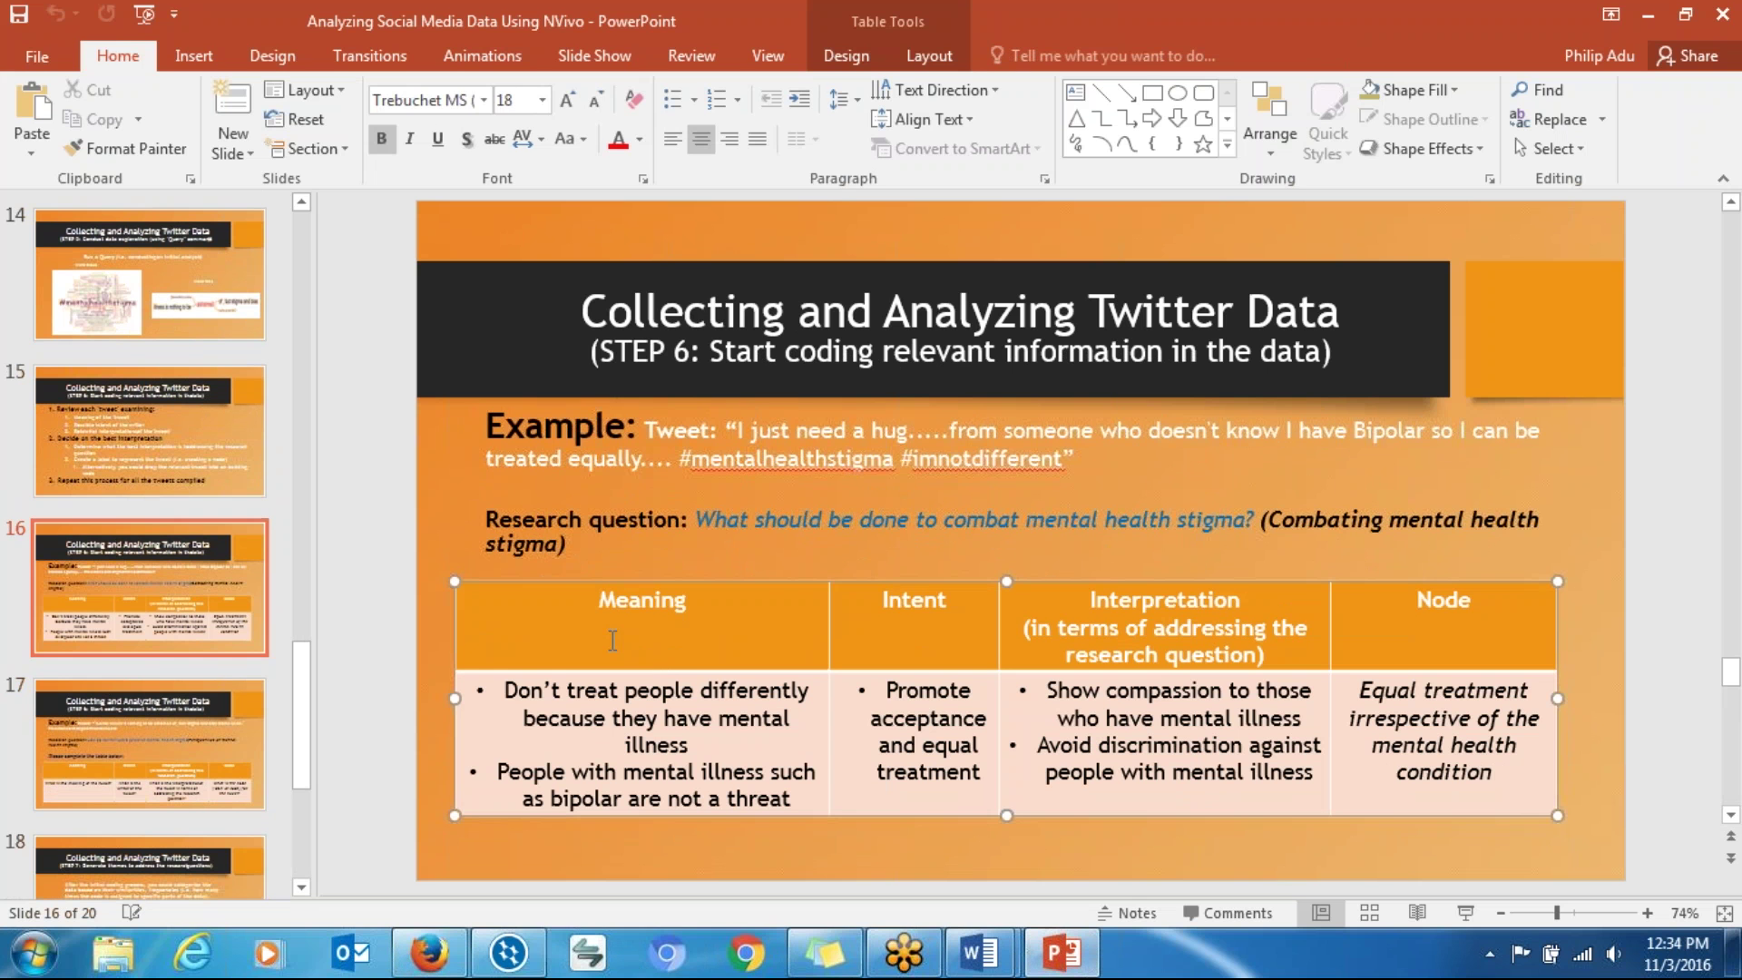
drag(1092, 601, 1297, 615)
click(1474, 723)
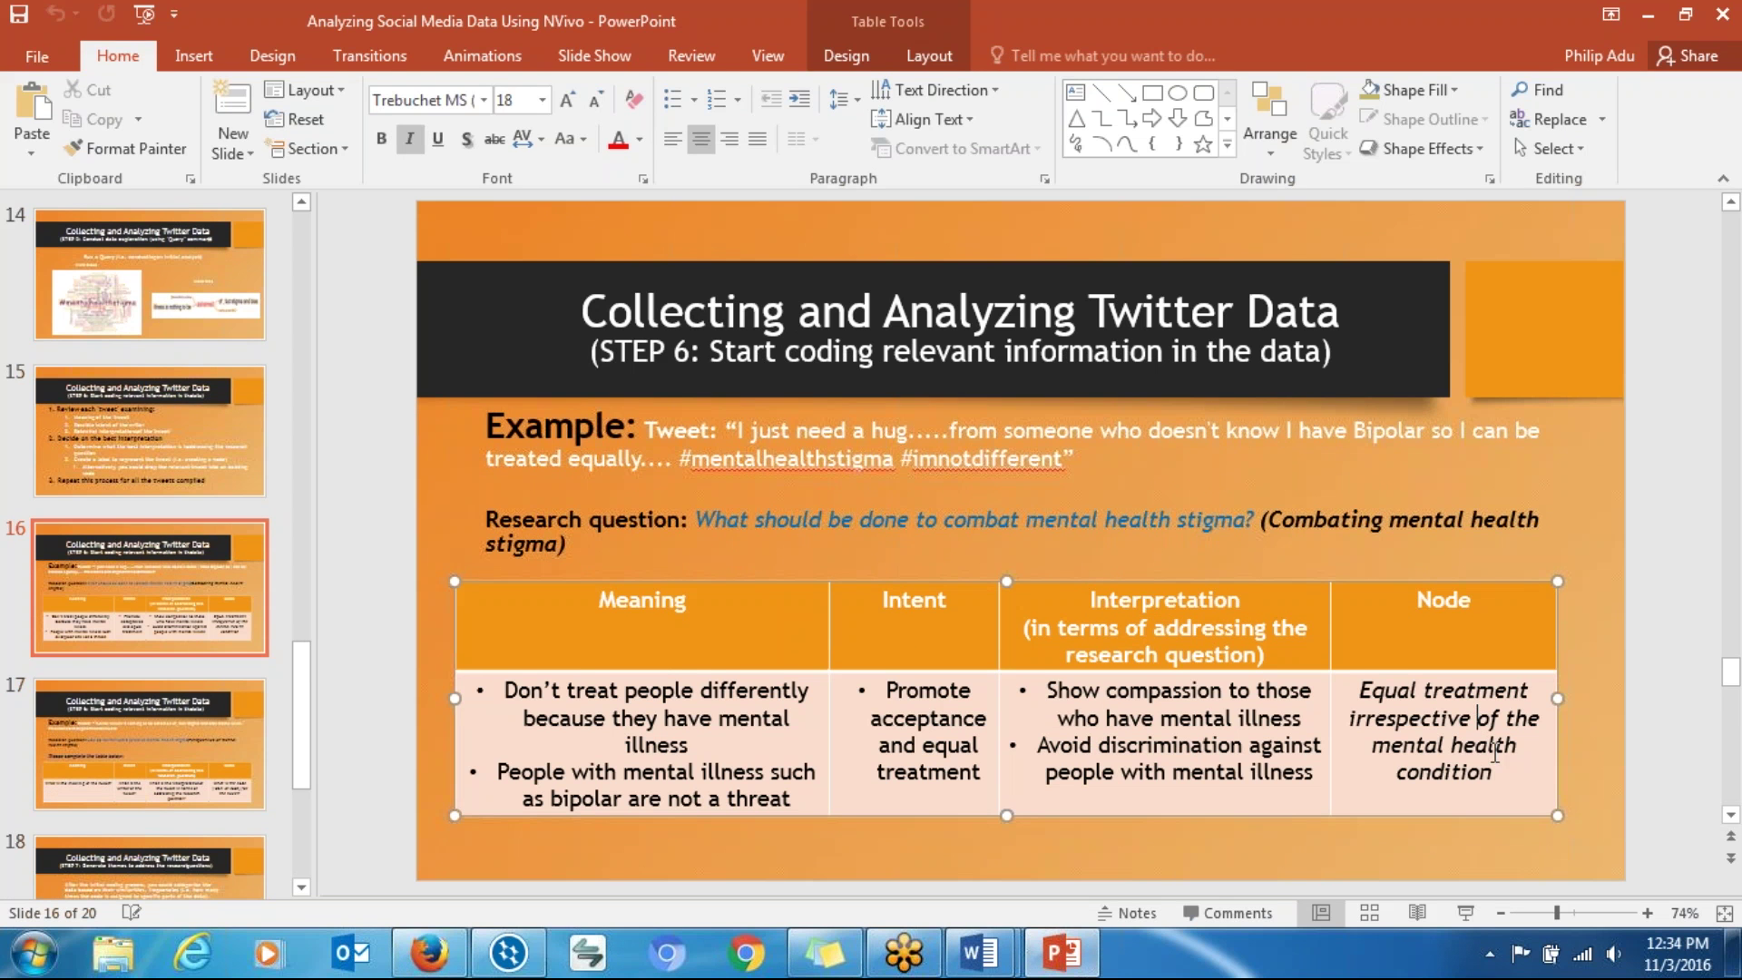
mouse_move(1499, 773)
mouse_down()
mouse_move(1381, 692)
mouse_move(1443, 604)
mouse_up()
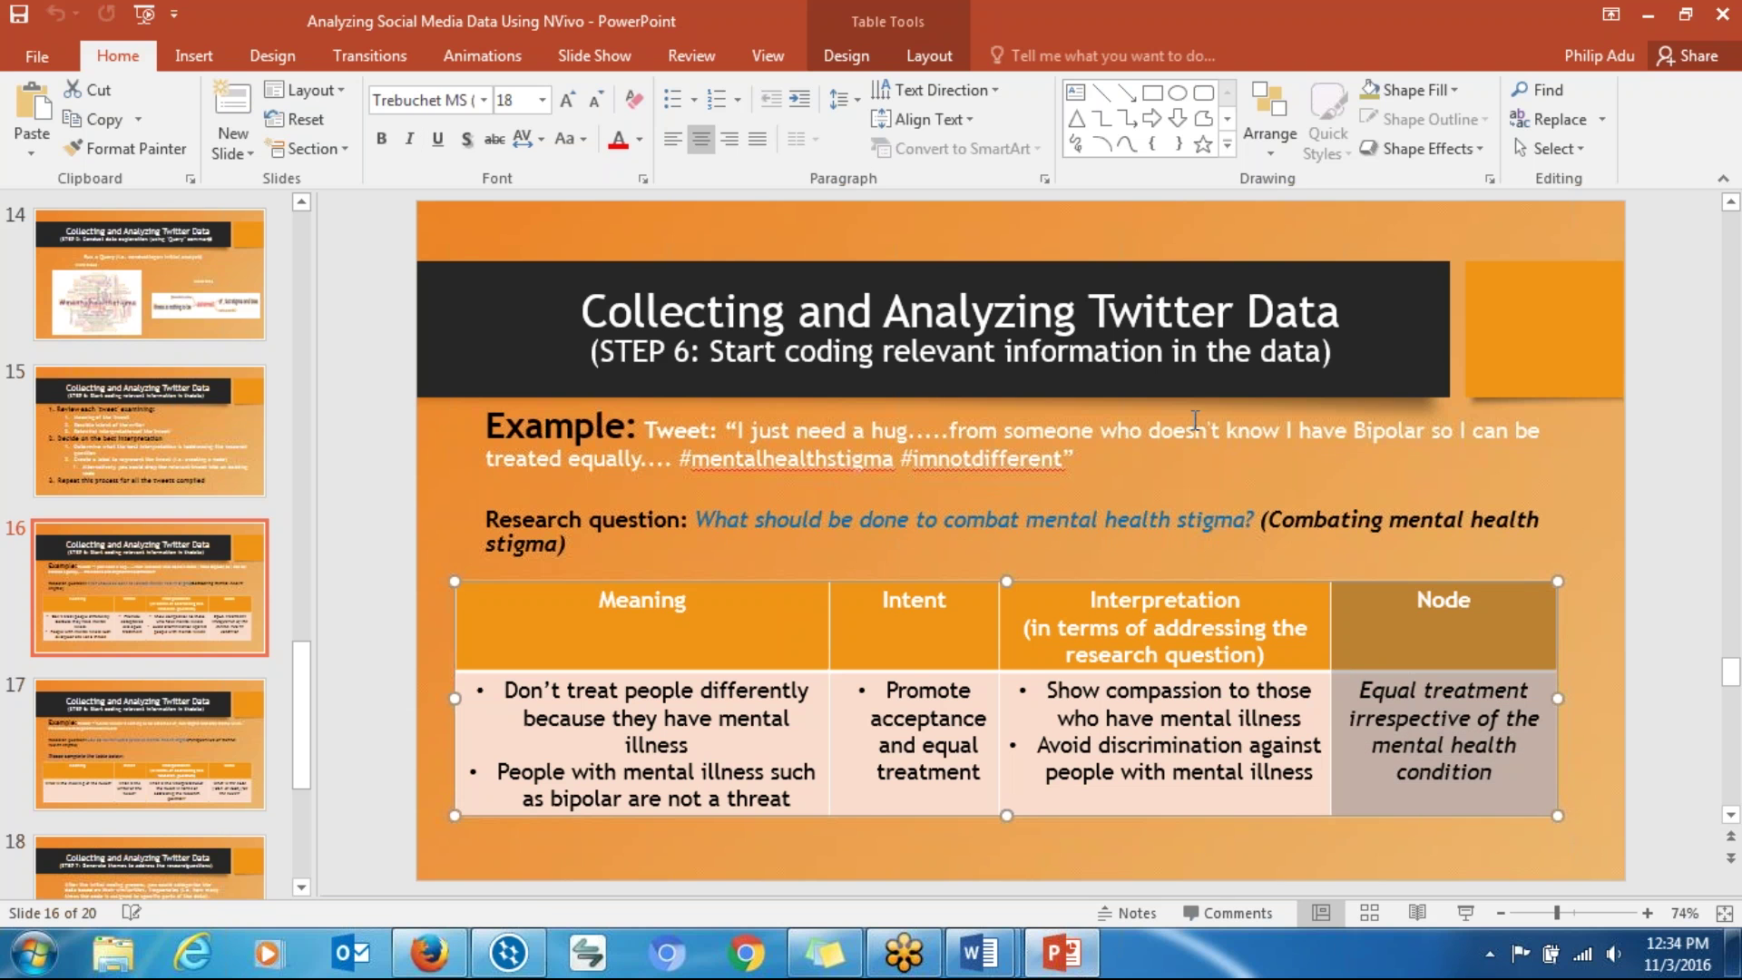
double_click(1080, 29)
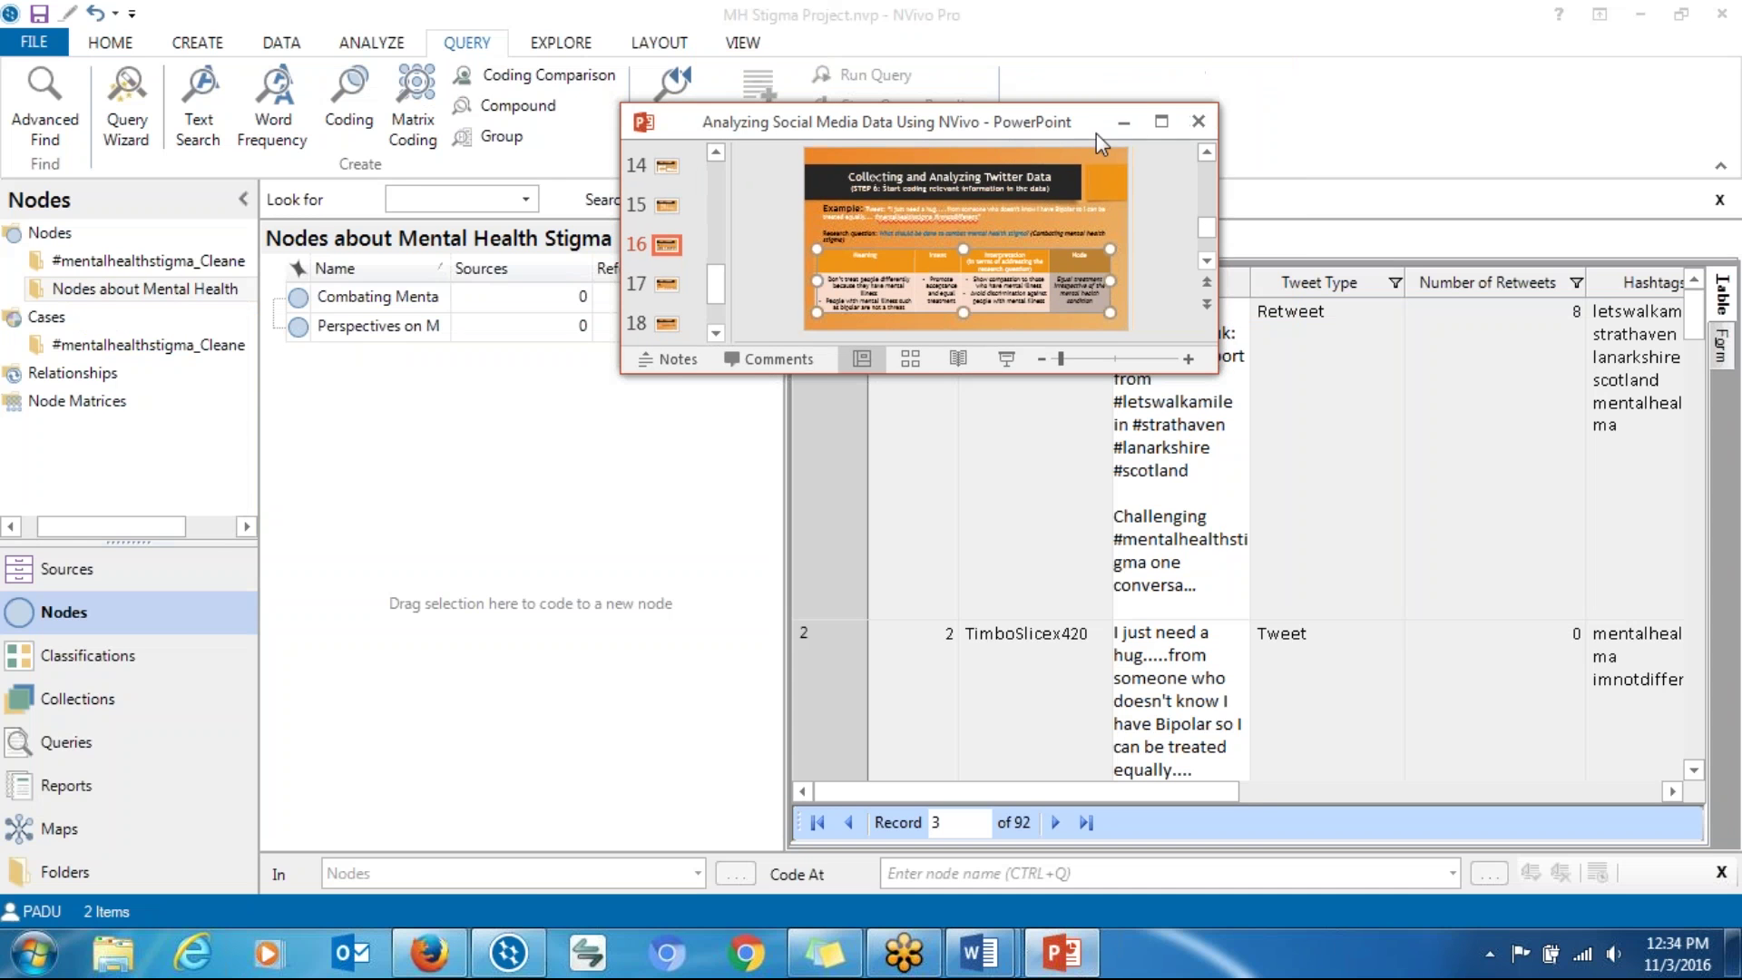
click(1163, 122)
drag(1190, 22, 1367, 175)
click(1338, 171)
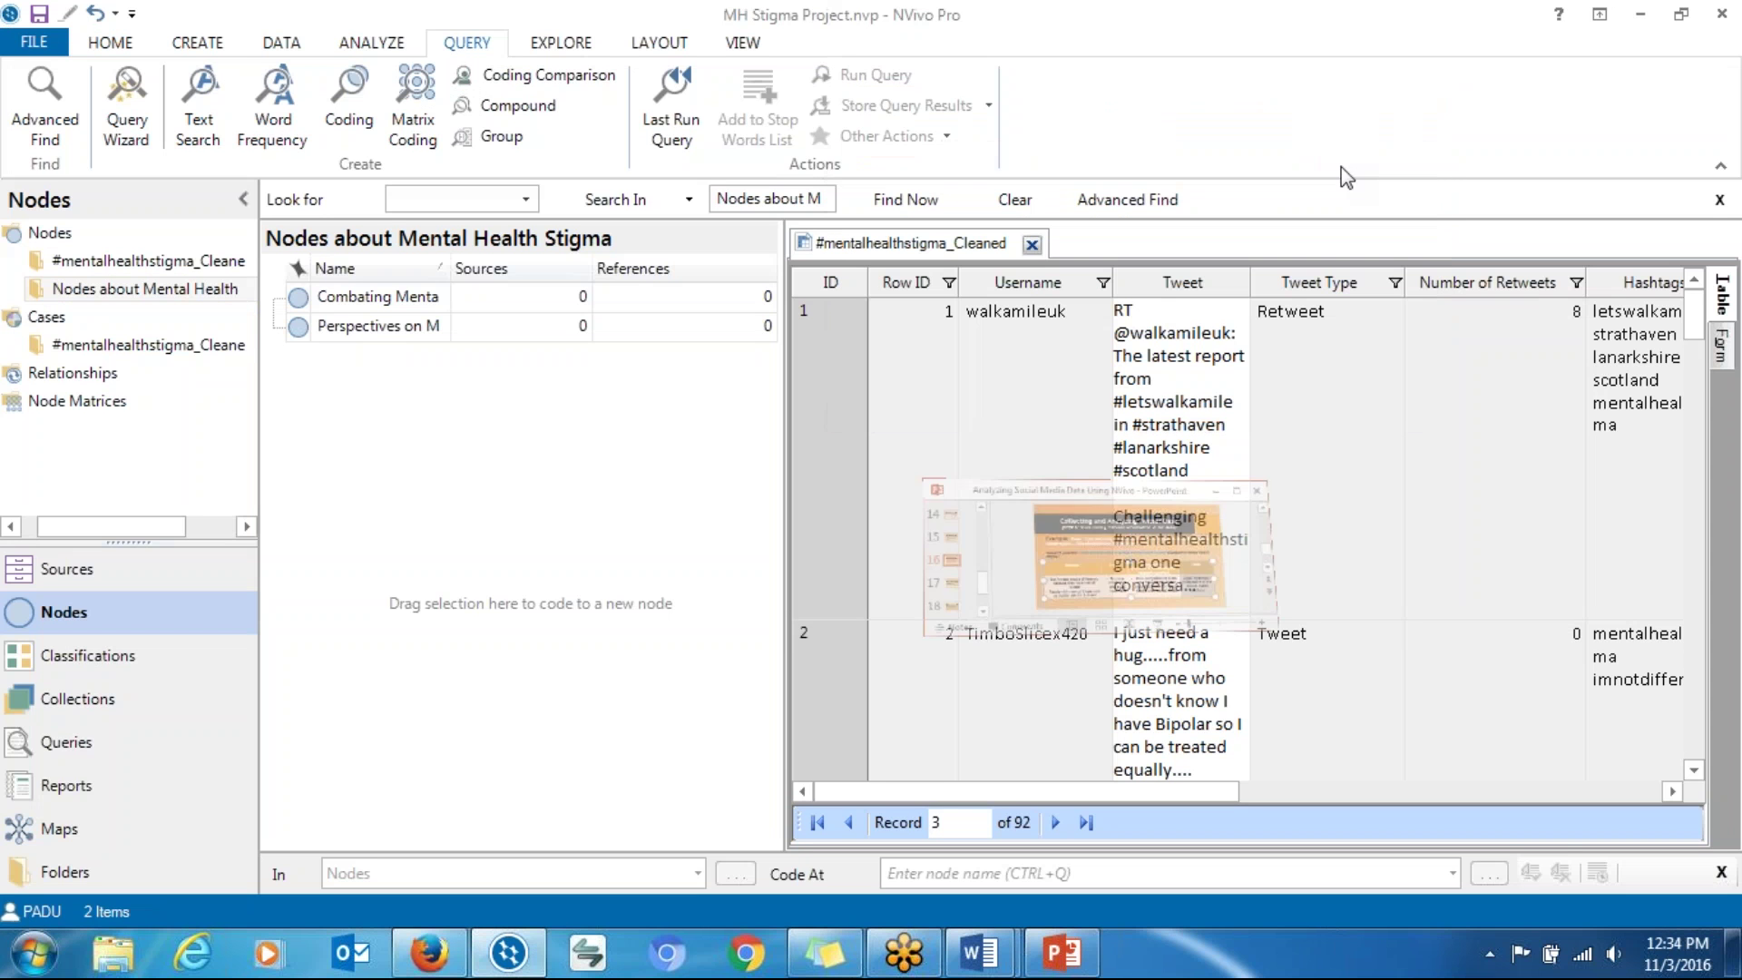
Step: Read through the first tweet in the #mentalhealthstigma_Cleaned dataset and highlight its full text
key(alt+Tab)
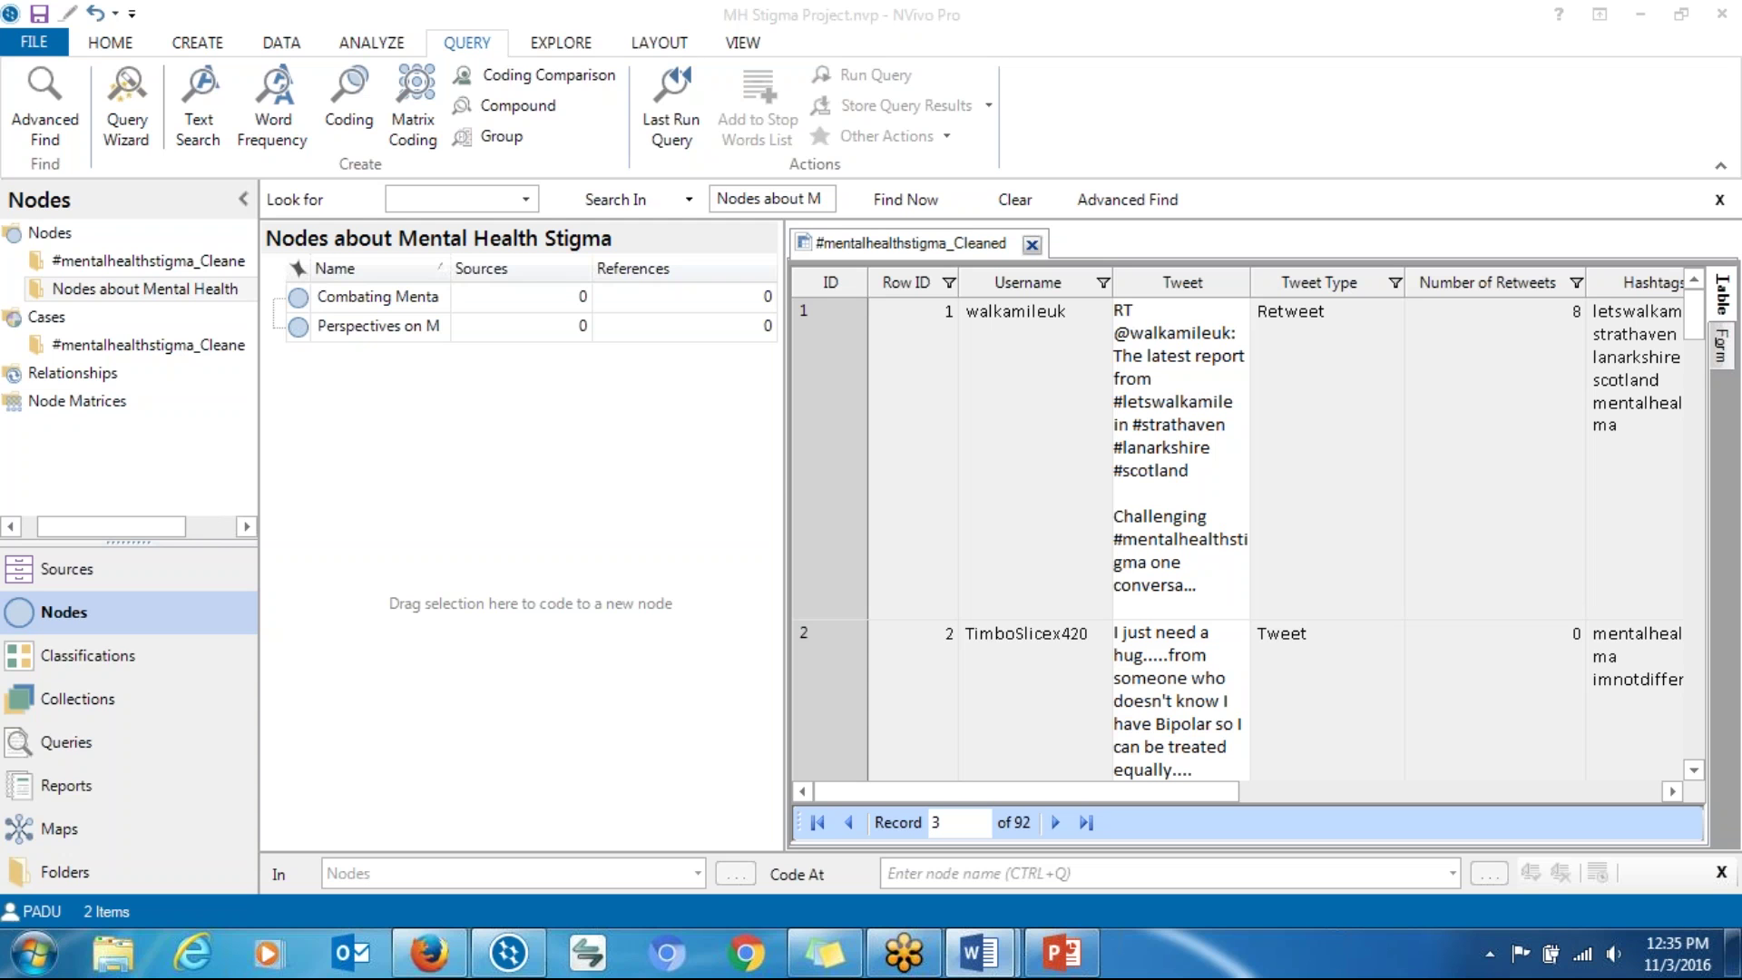
click(1145, 401)
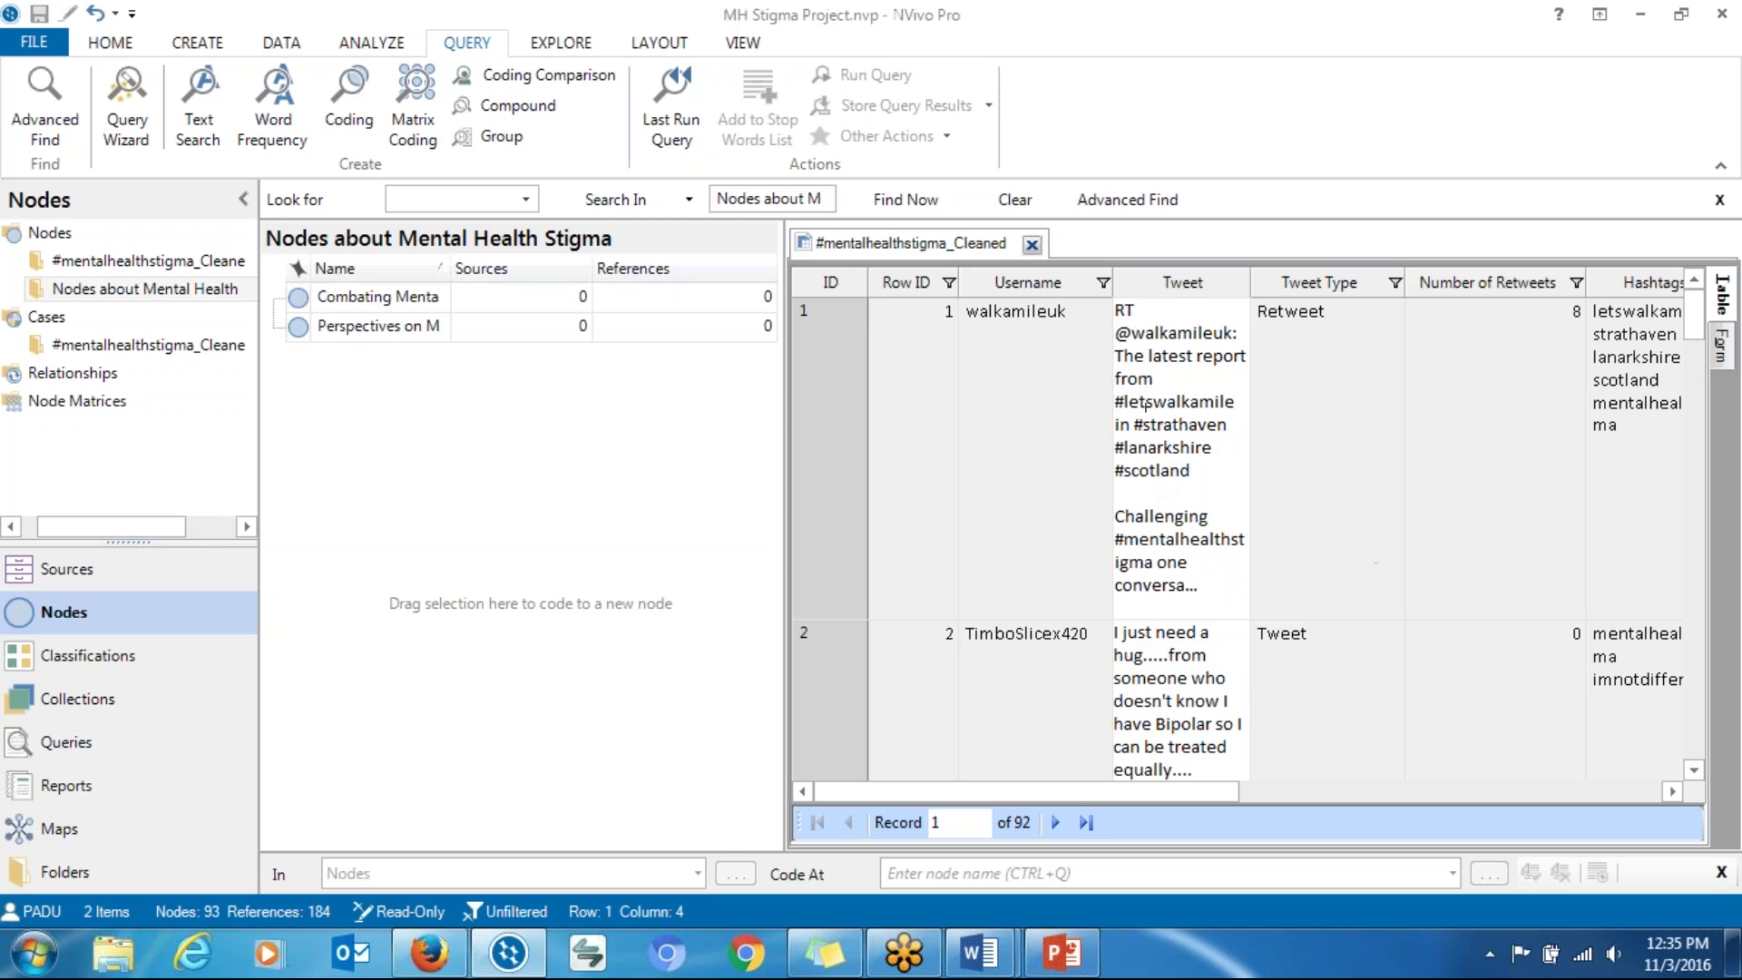
double_click(1125, 311)
drag(1133, 334, 1240, 324)
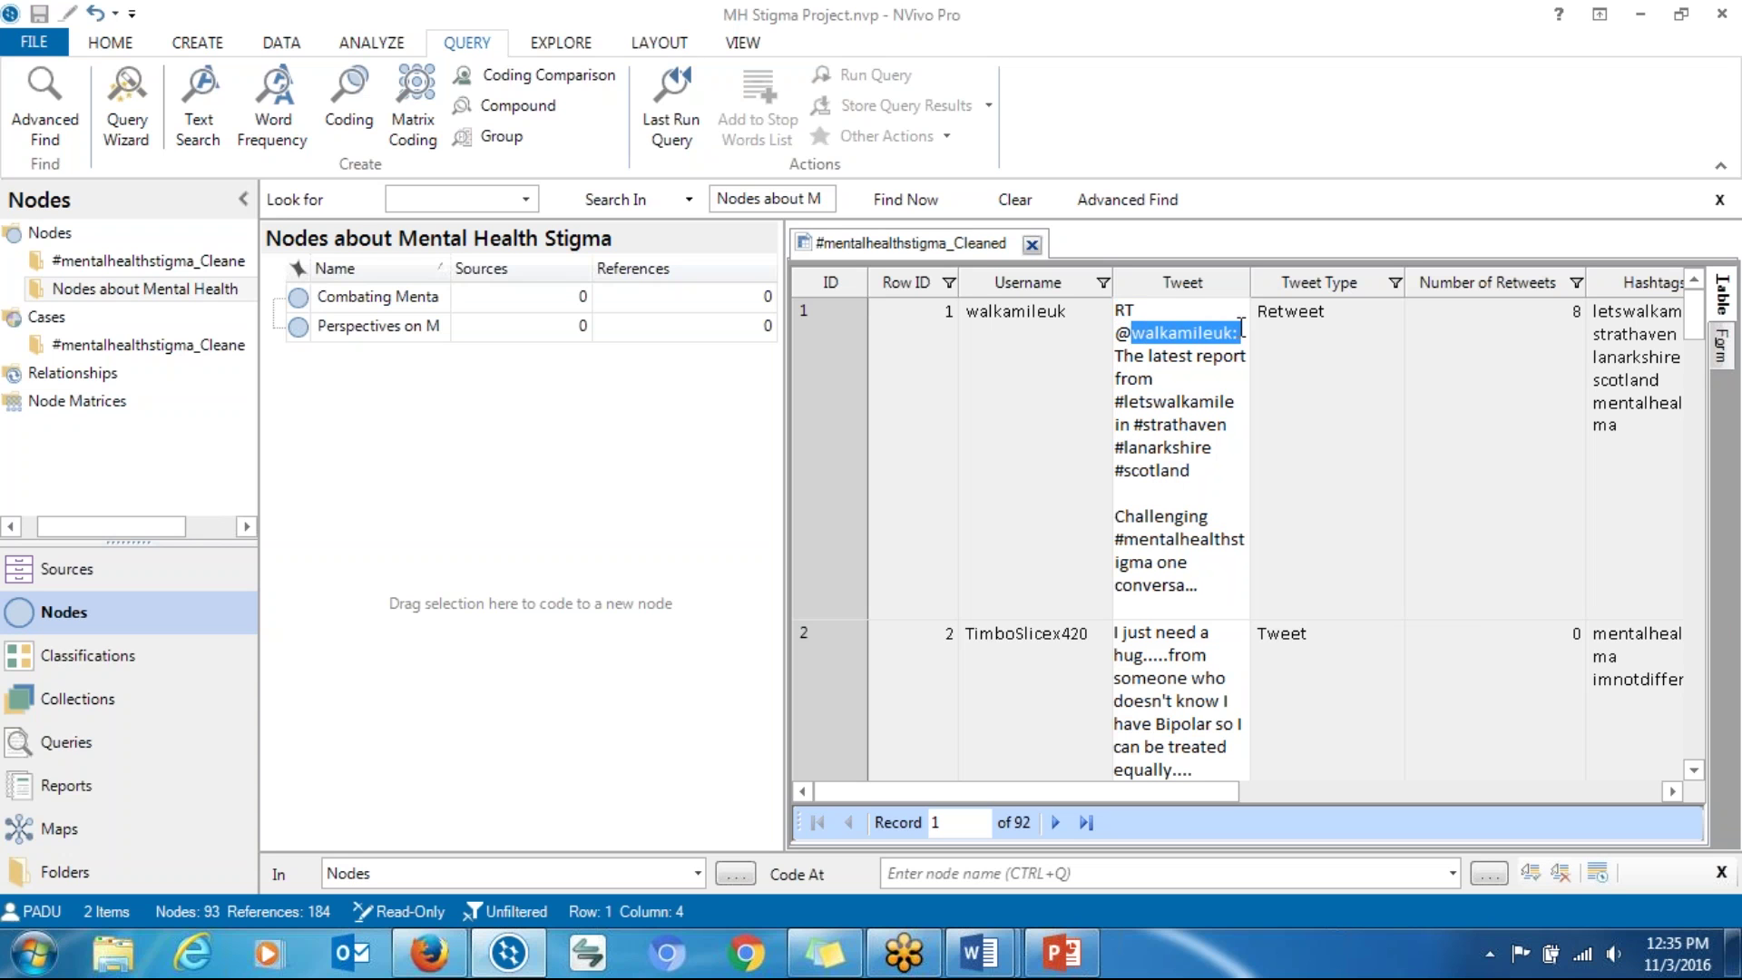
click(1138, 380)
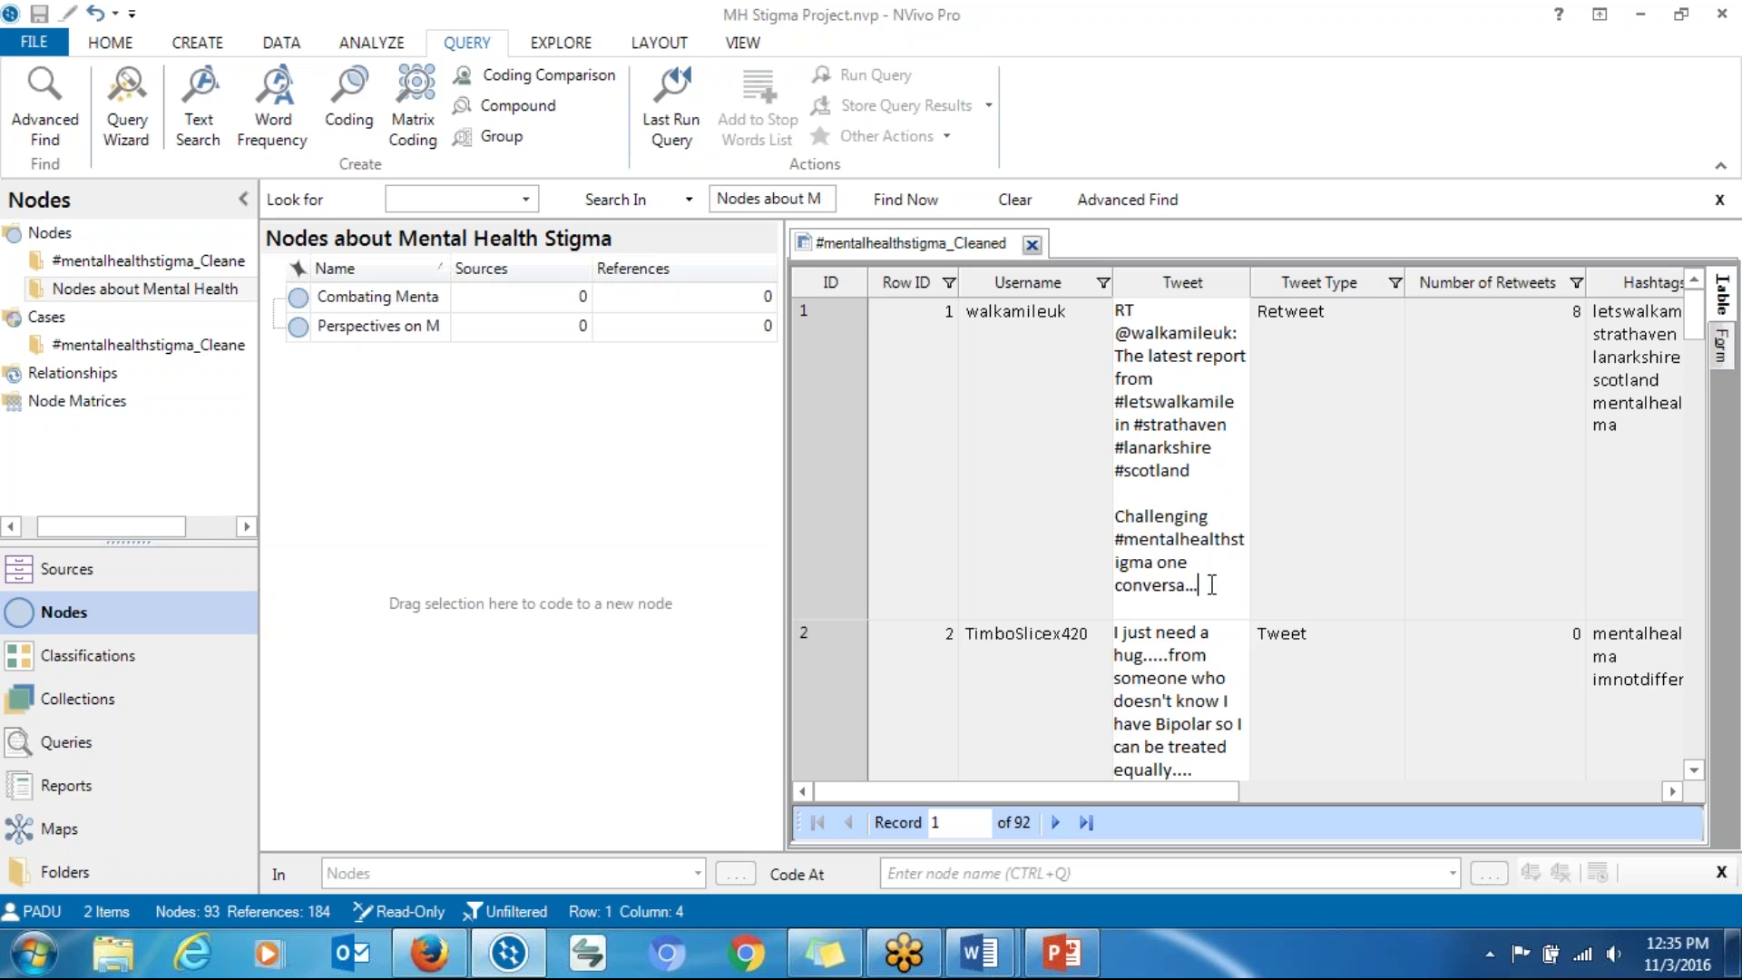
drag(1210, 585, 1121, 313)
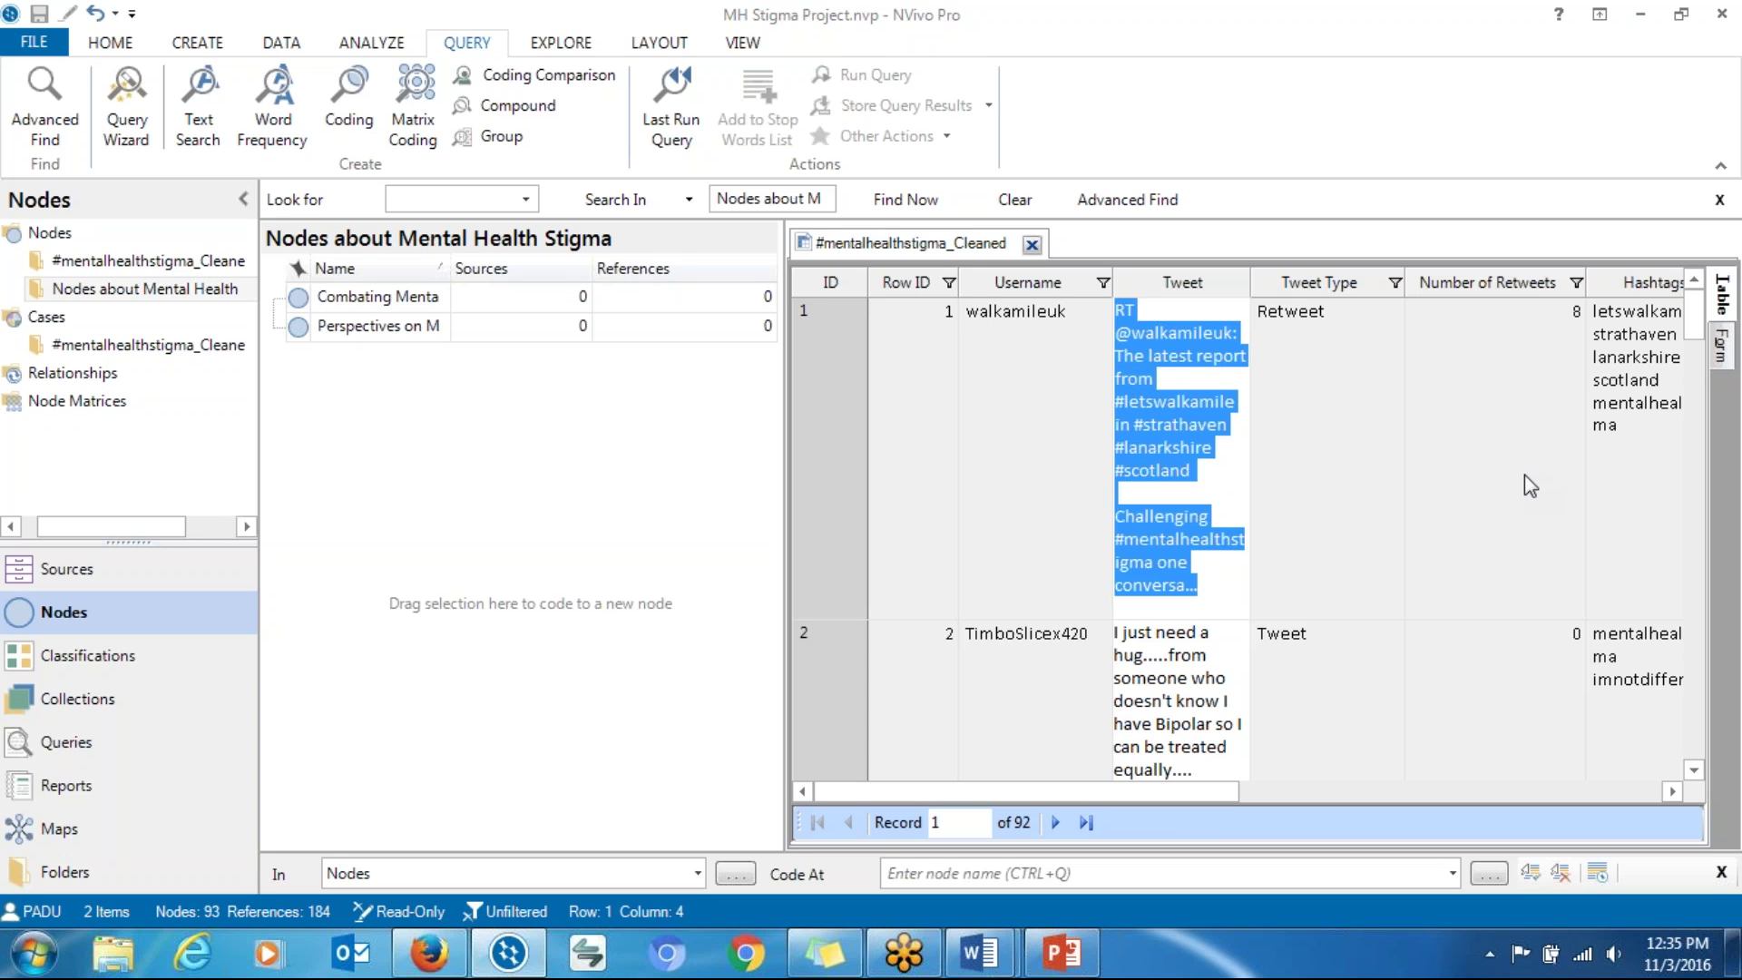
Step: Widen the node list's Name column, select the full text of the first tweet, and open the code item selection for it
key(alt+Tab)
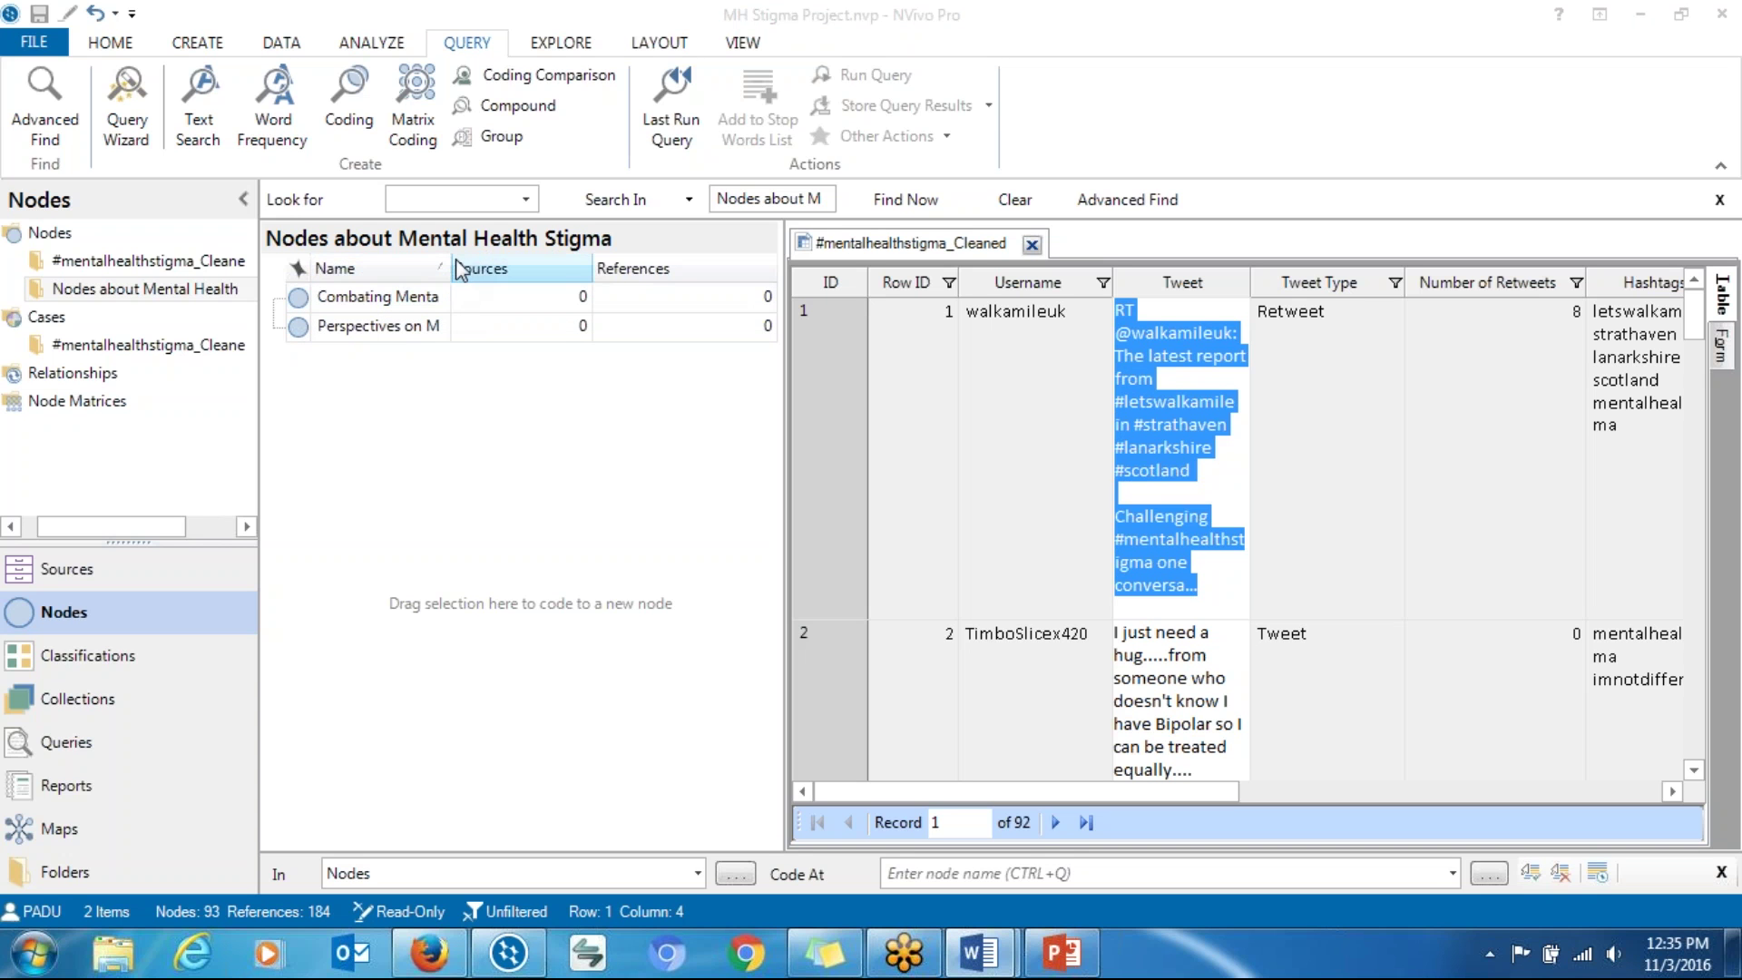
drag(451, 268, 520, 268)
click(1199, 381)
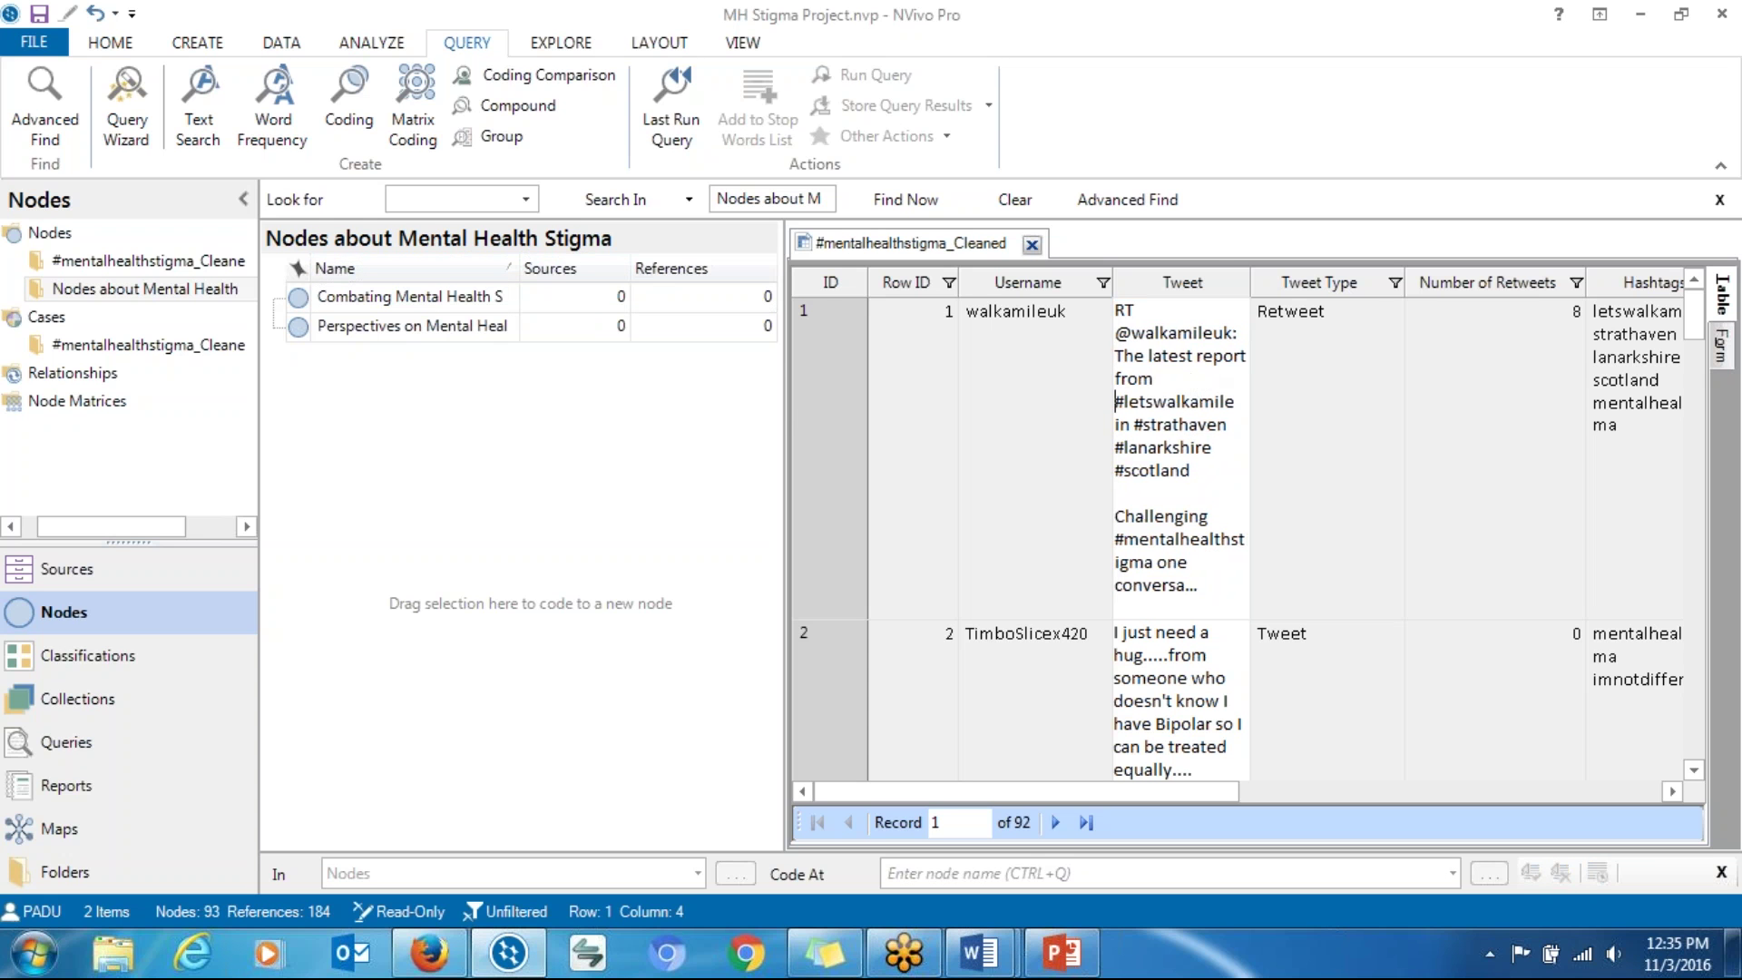
drag(1212, 594, 1111, 345)
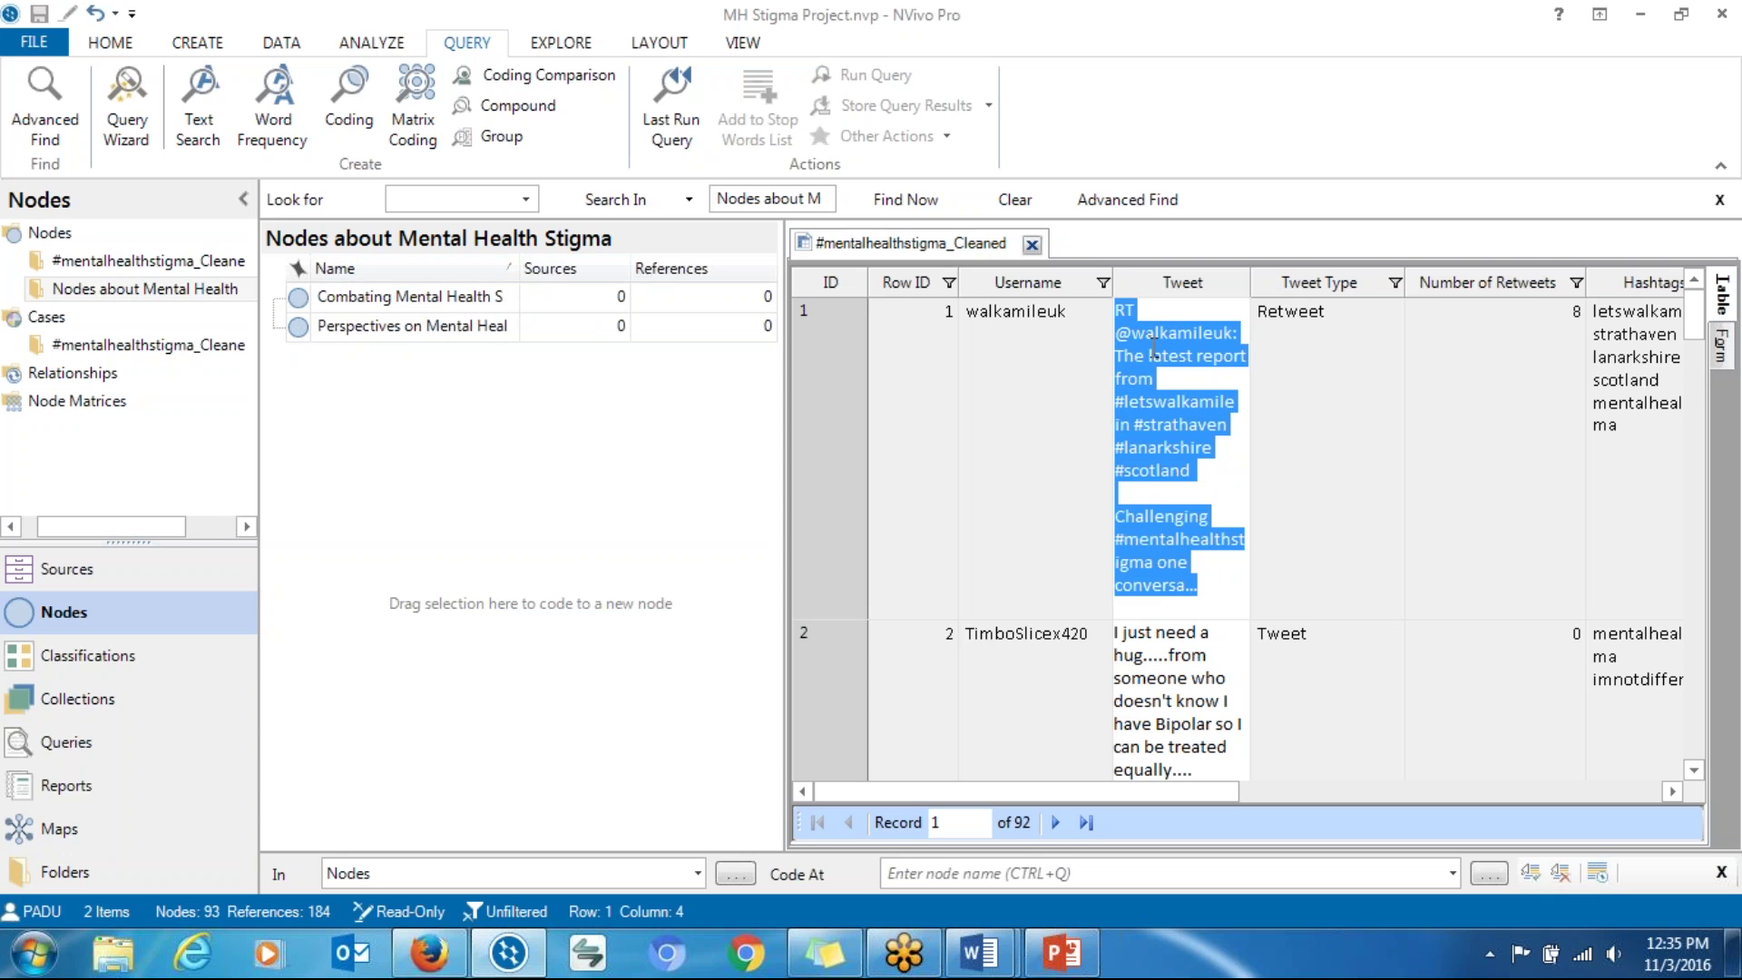
right_click(1152, 352)
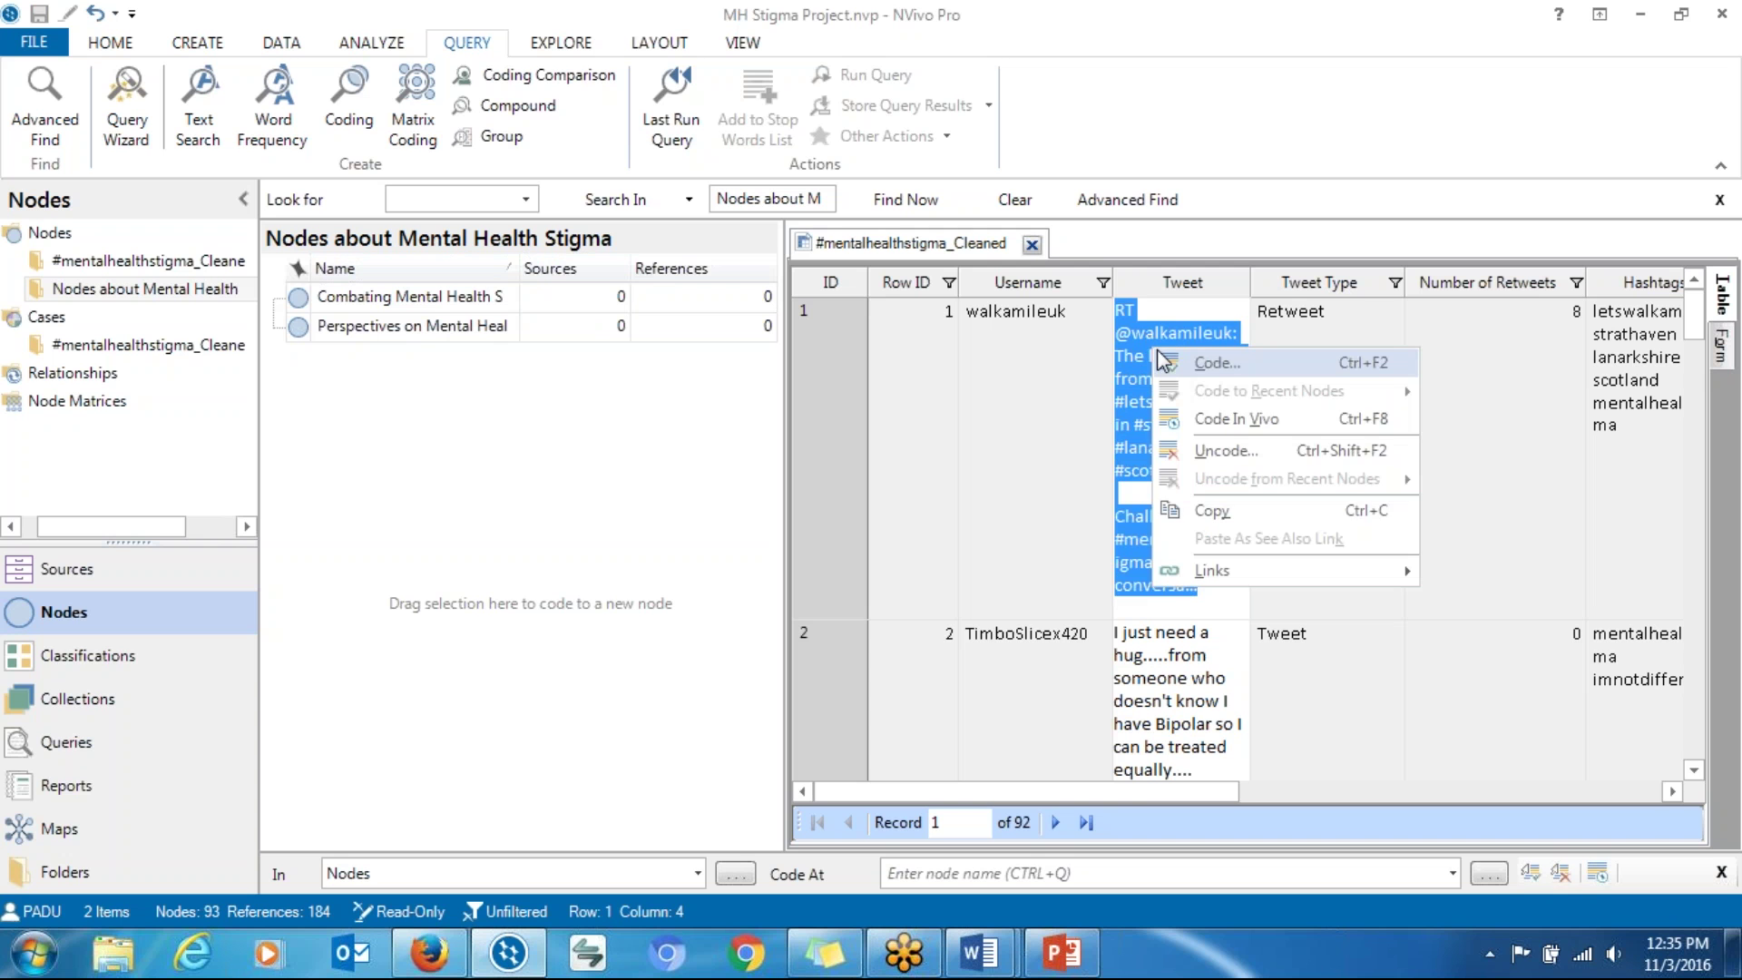
click(1184, 366)
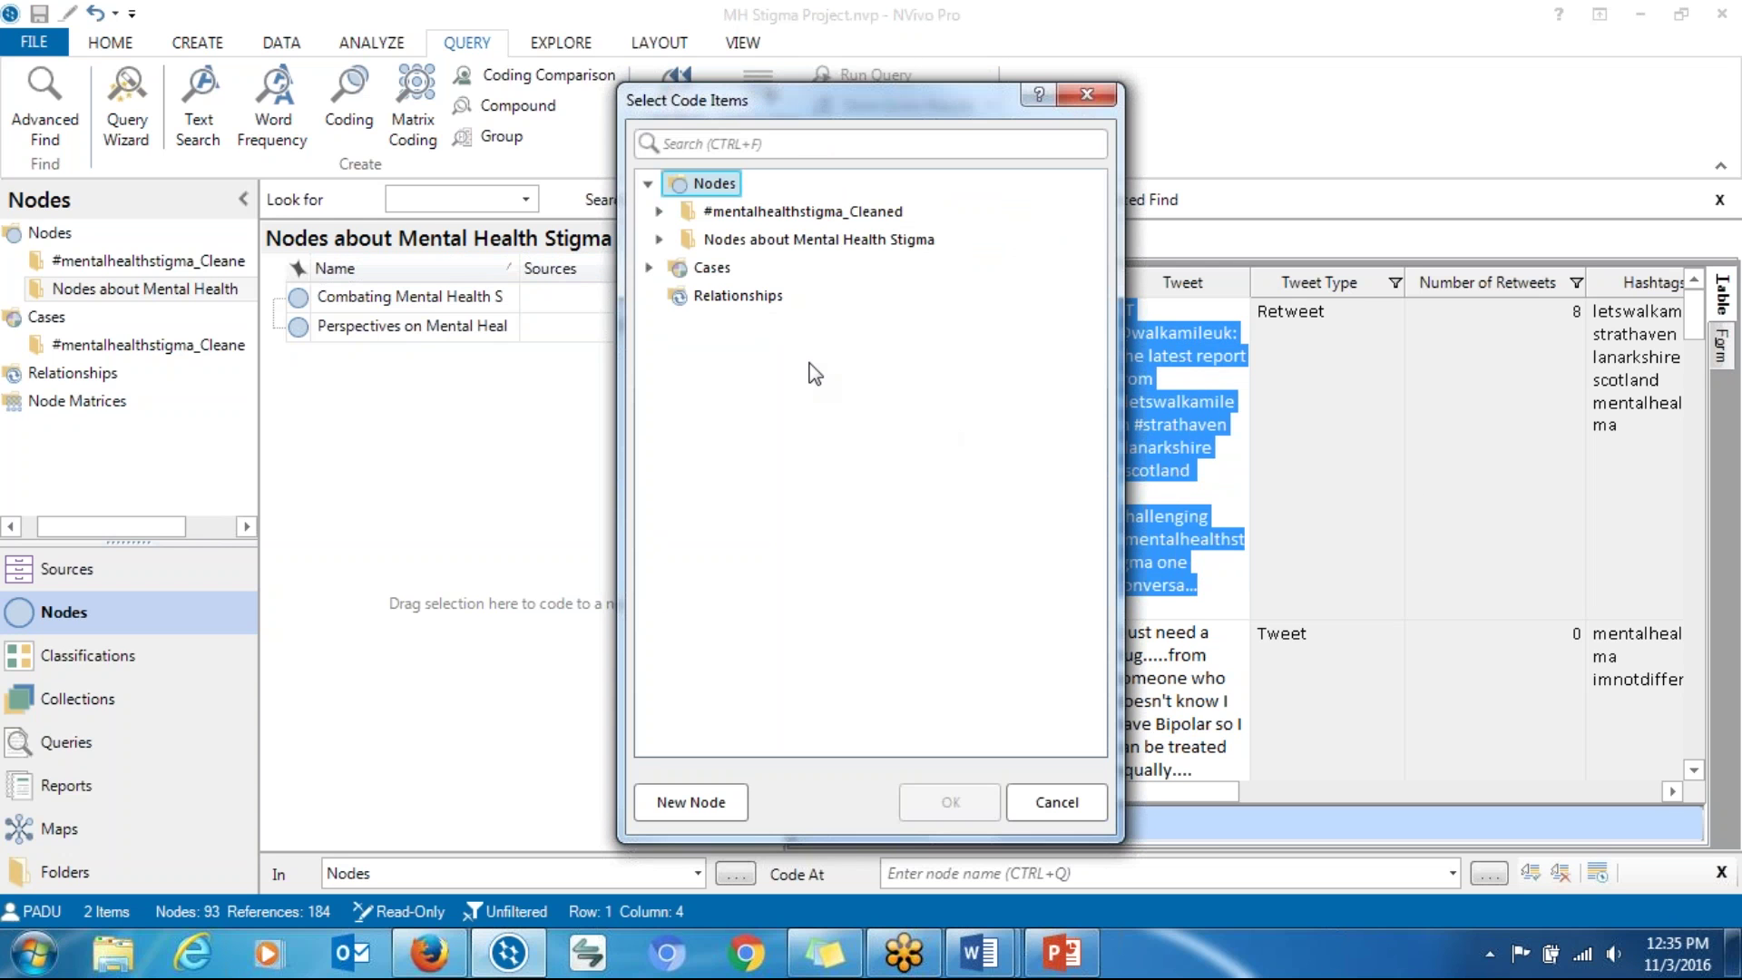
Step: Create the child node "Organizing a walking campaign" under Combating Mental Health Stigma (RQ1) in the Nodes about Mental Health Stigma folder
click(739, 245)
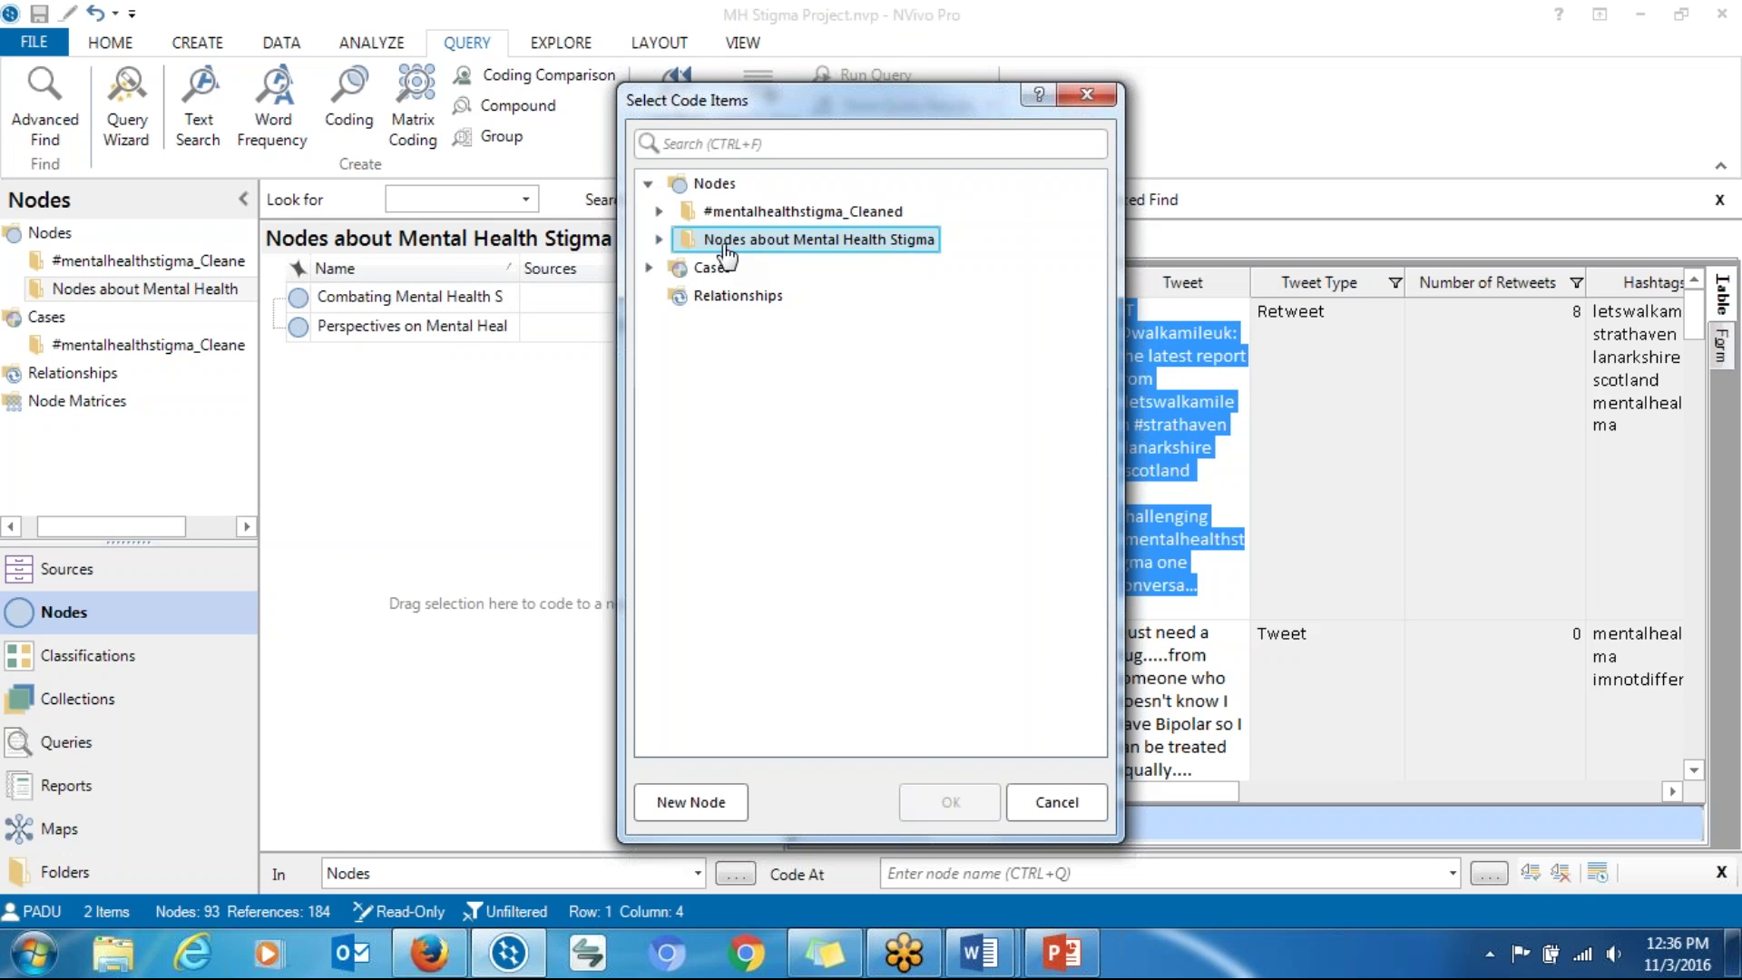
click(659, 239)
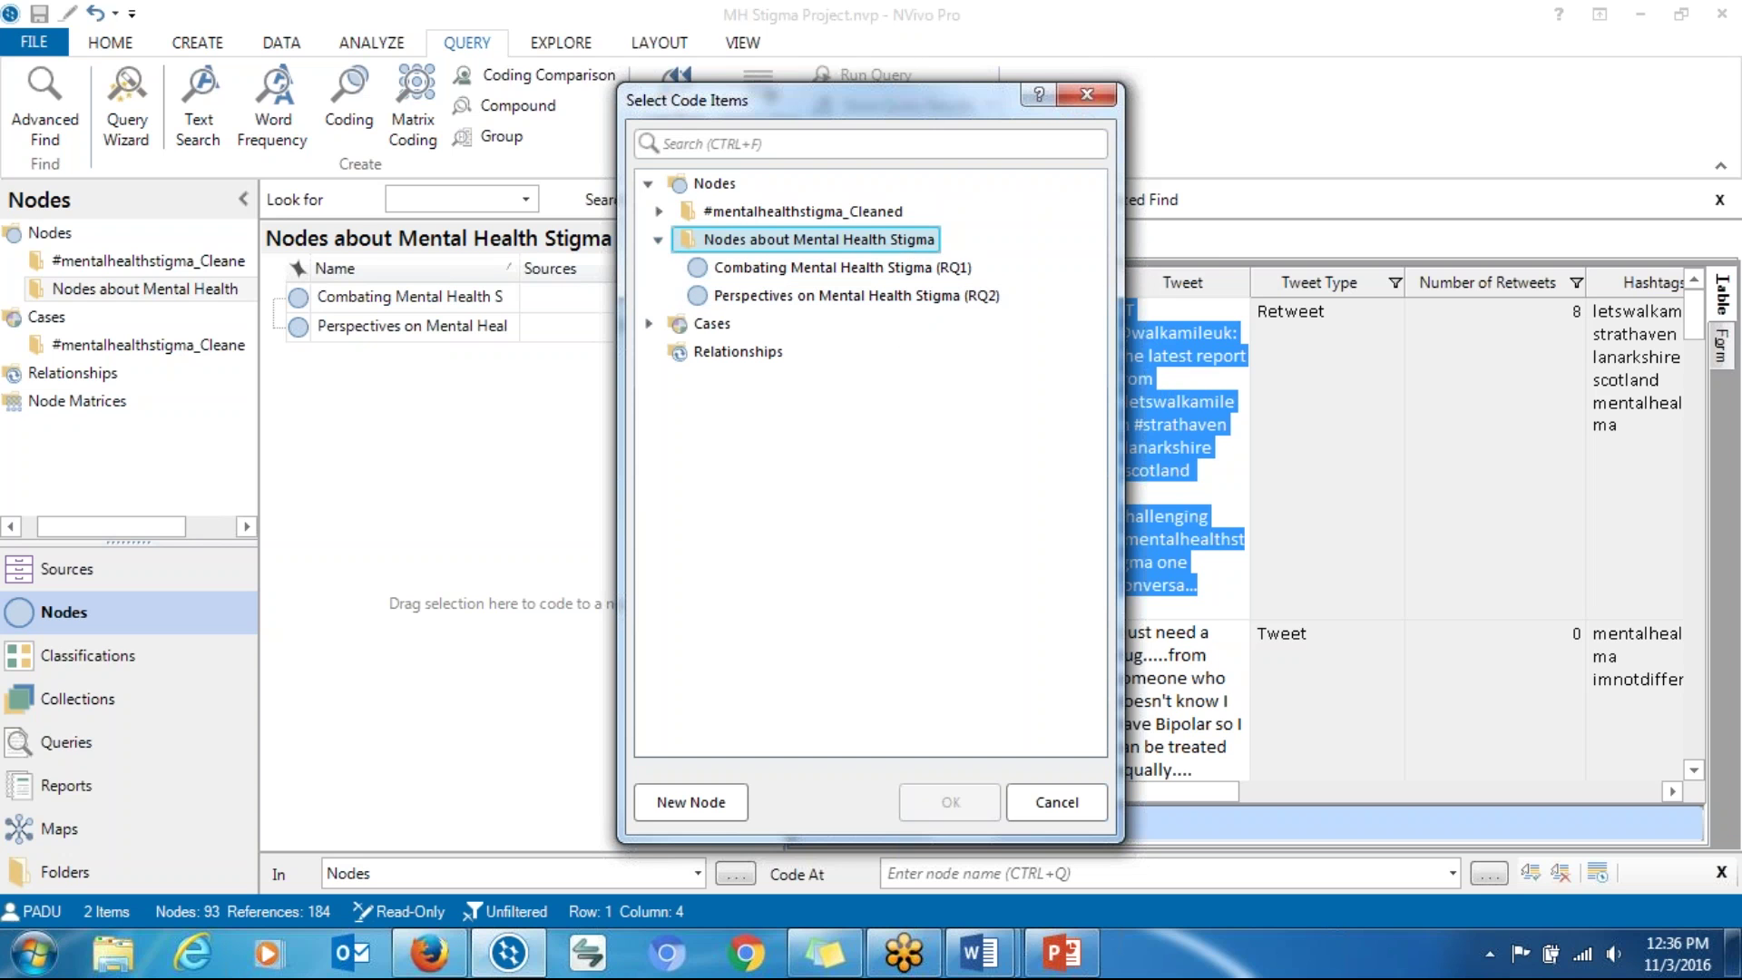
click(860, 270)
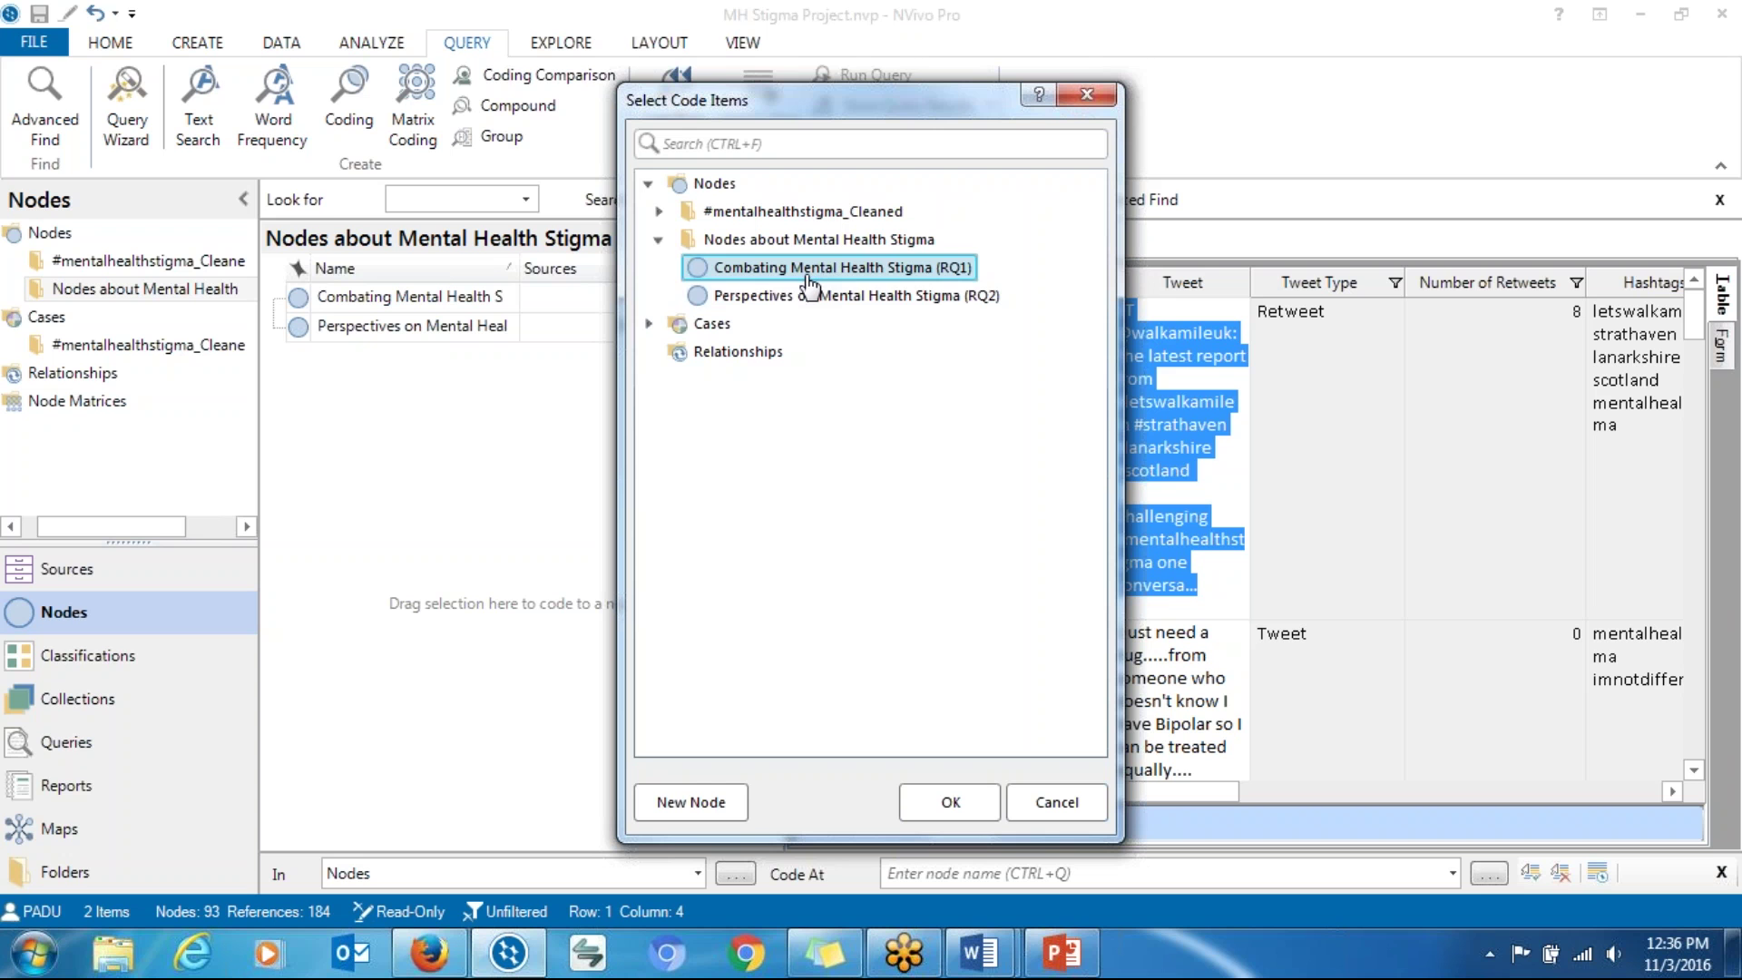
click(668, 804)
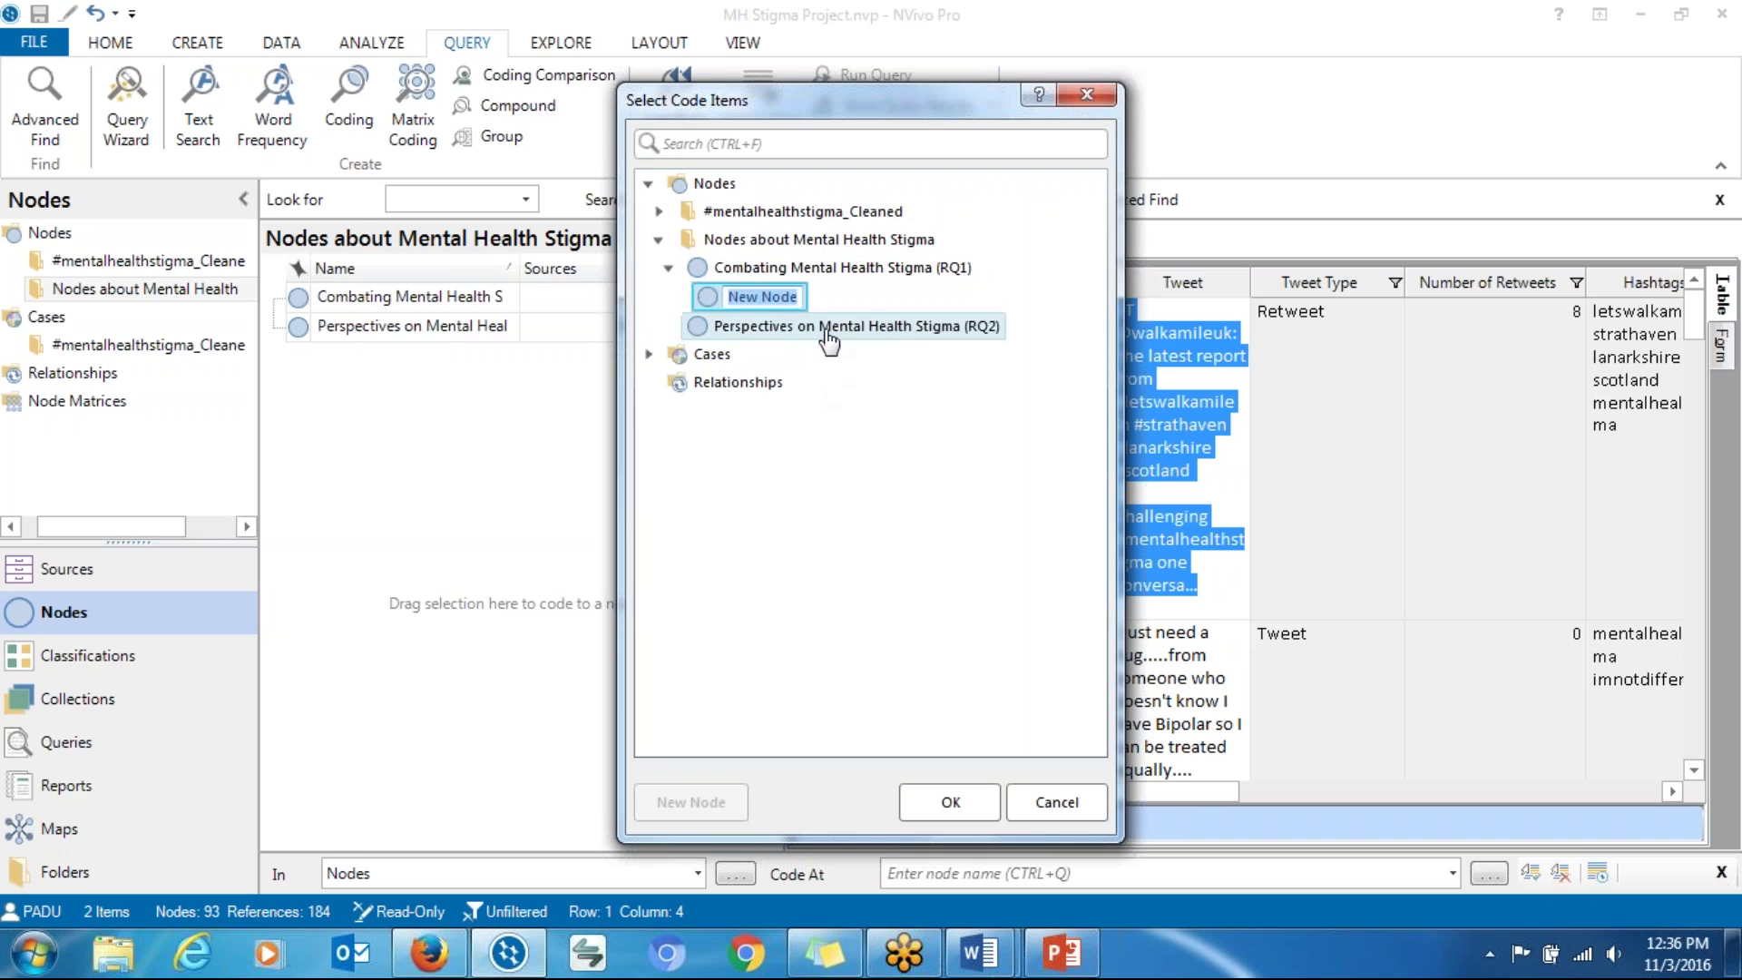
key(ctrl+v)
key(BackSpace)
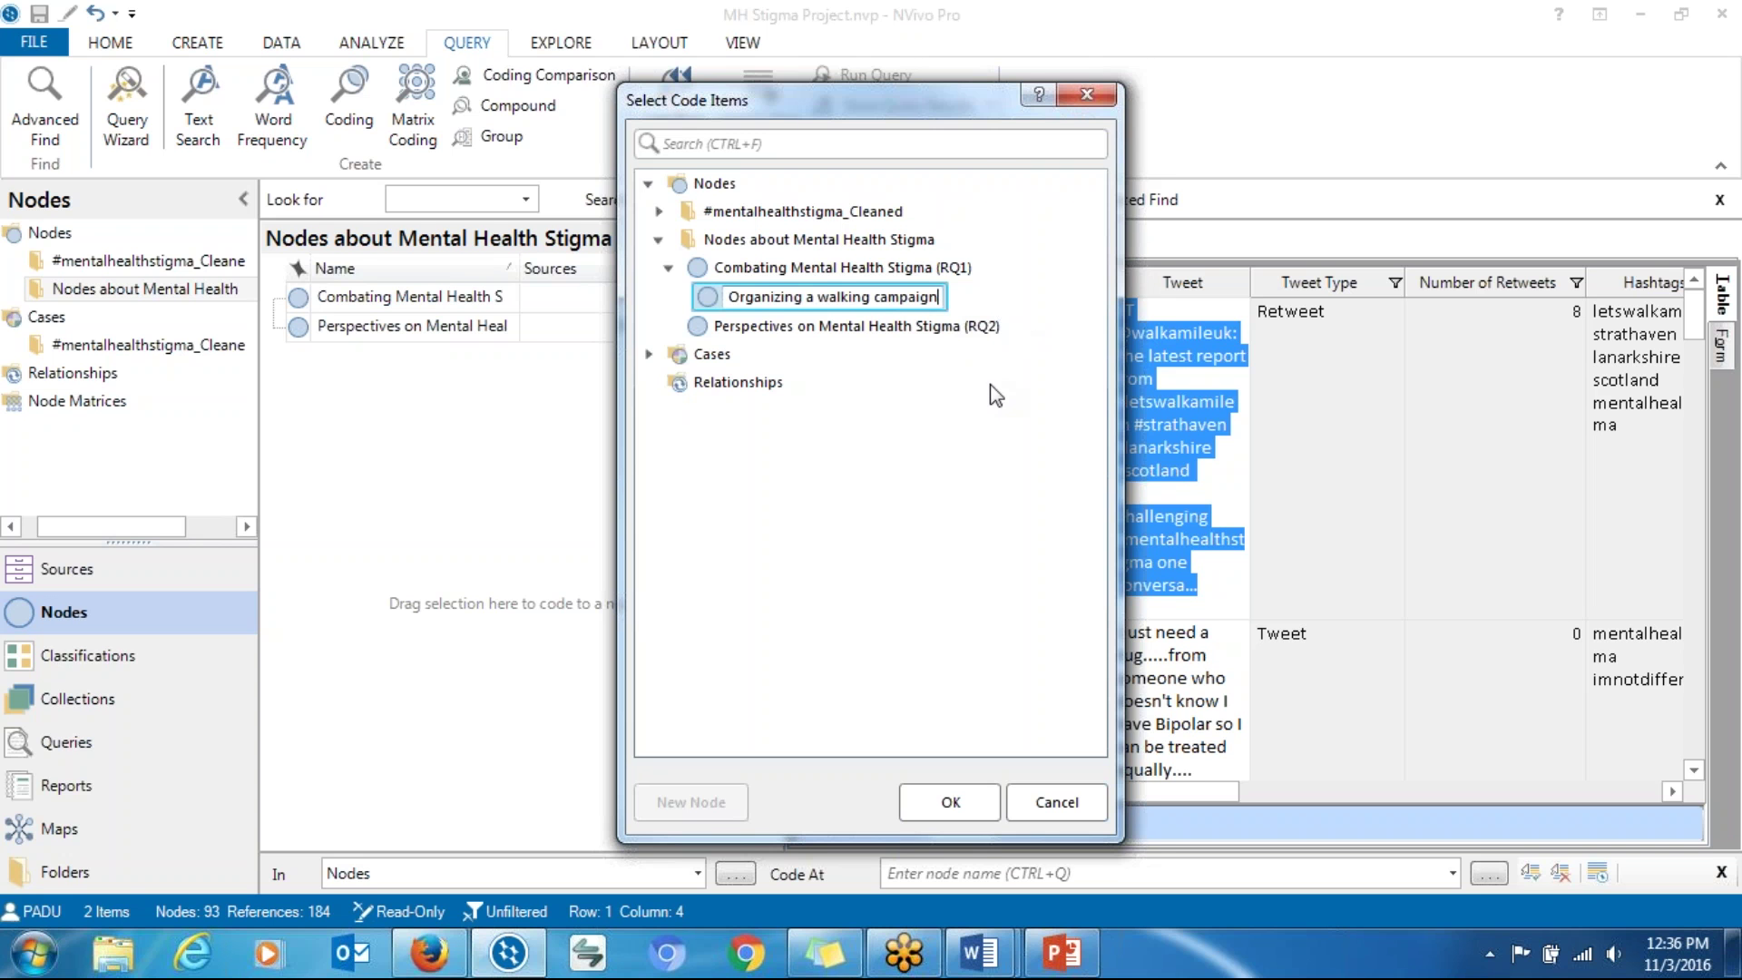
key(Return)
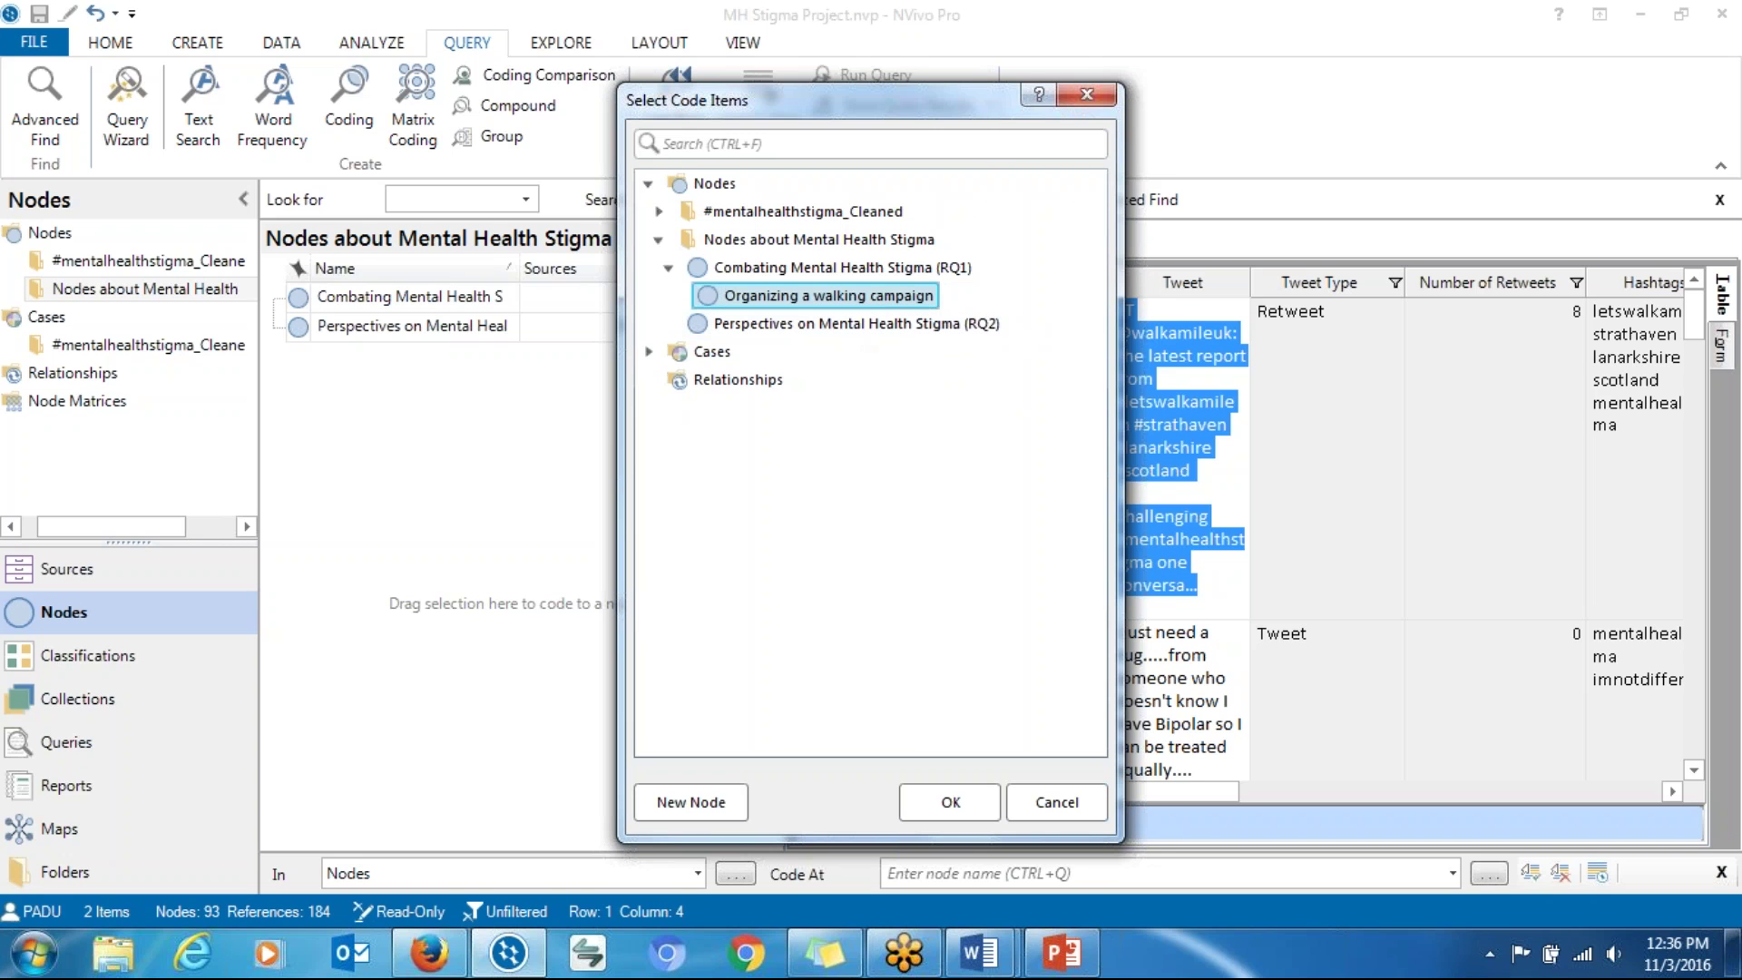
Step: Code the selected tweet at the "Organizing a walking campaign" node, and expand its parent node in the node list
drag(911, 110, 705, 138)
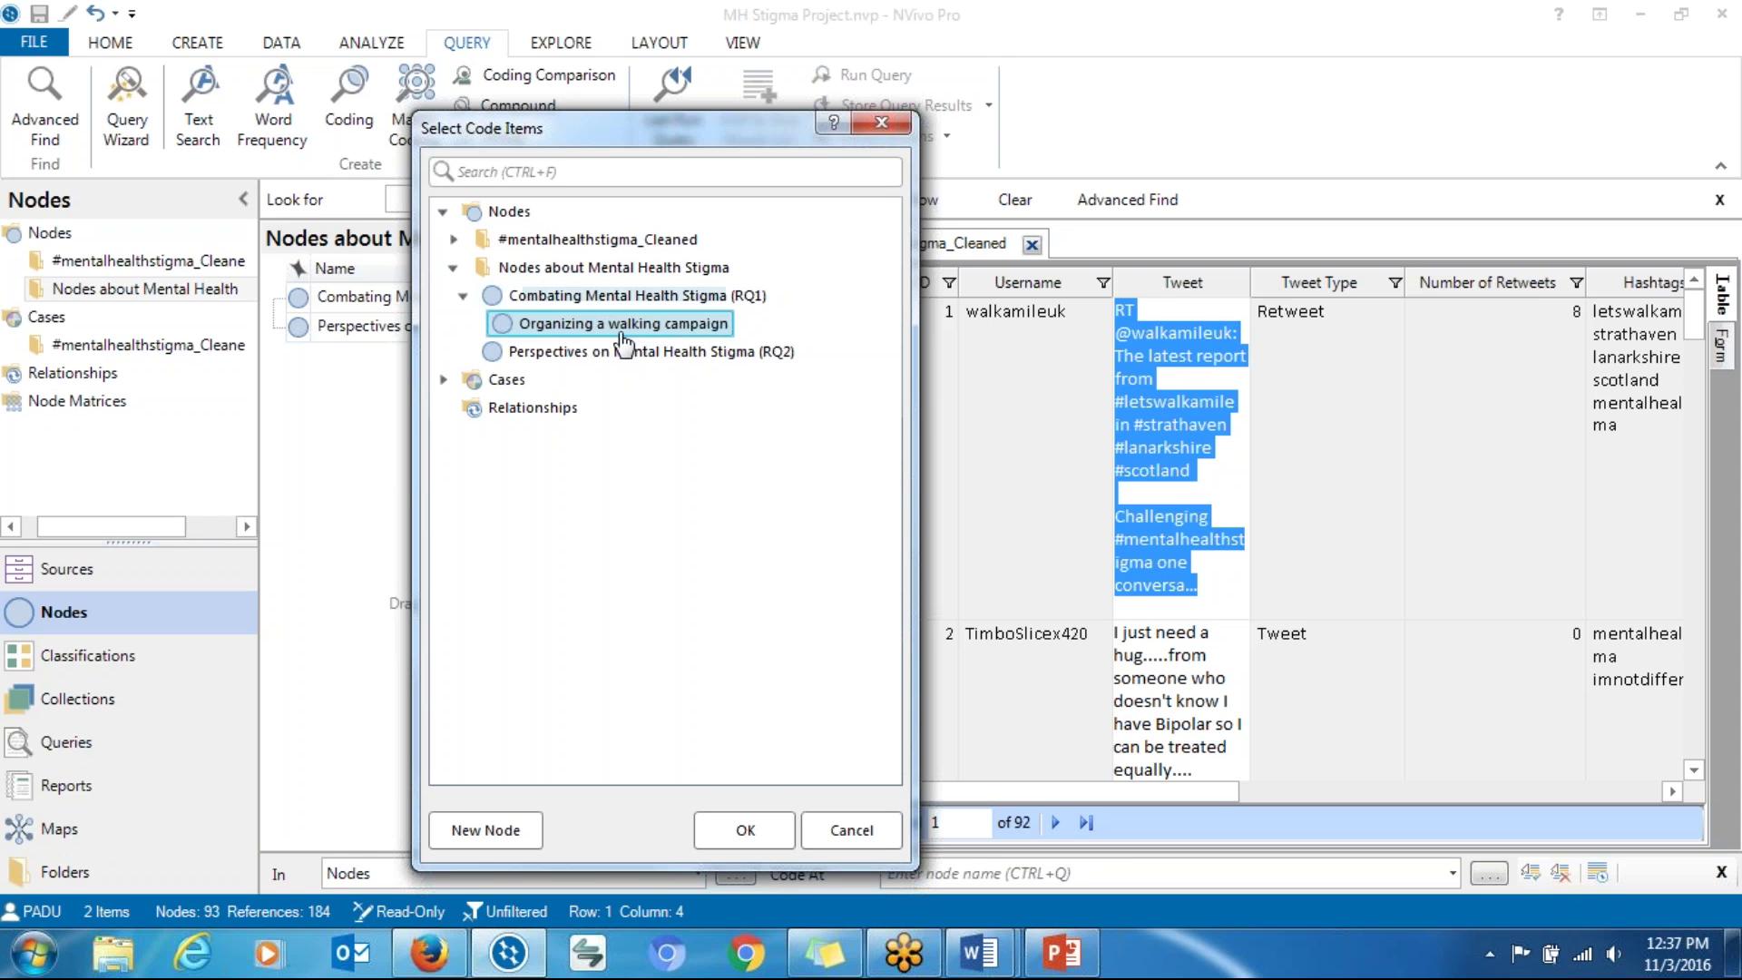
click(726, 841)
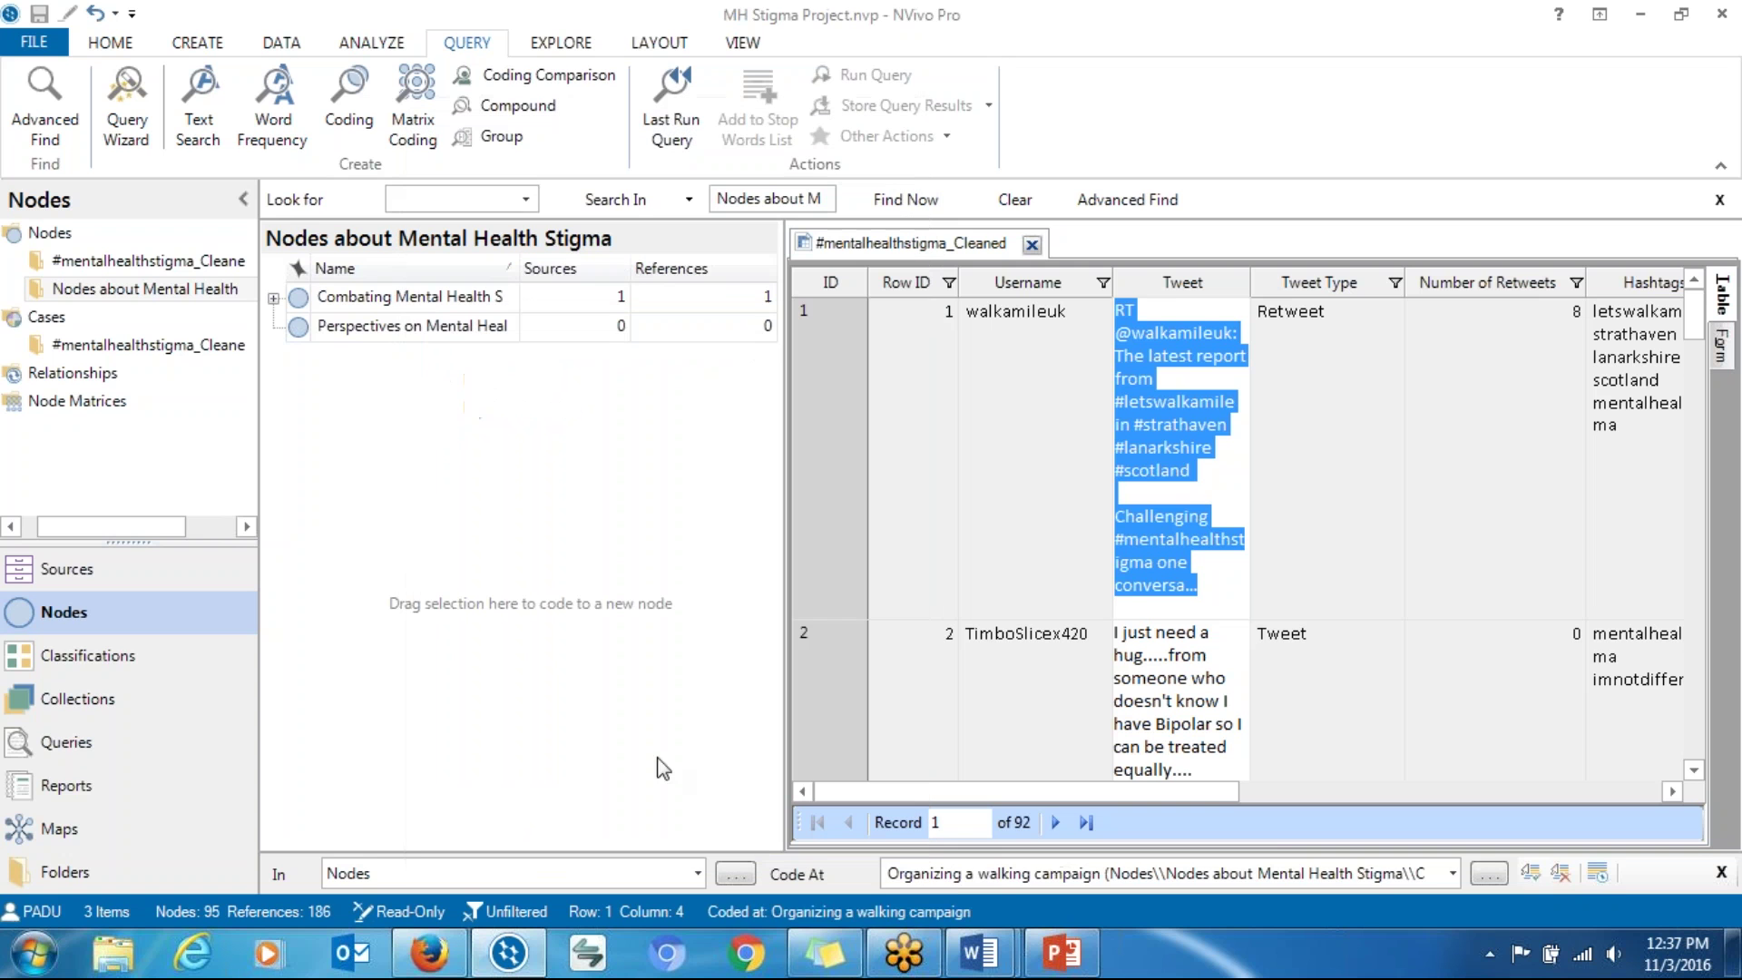
click(273, 297)
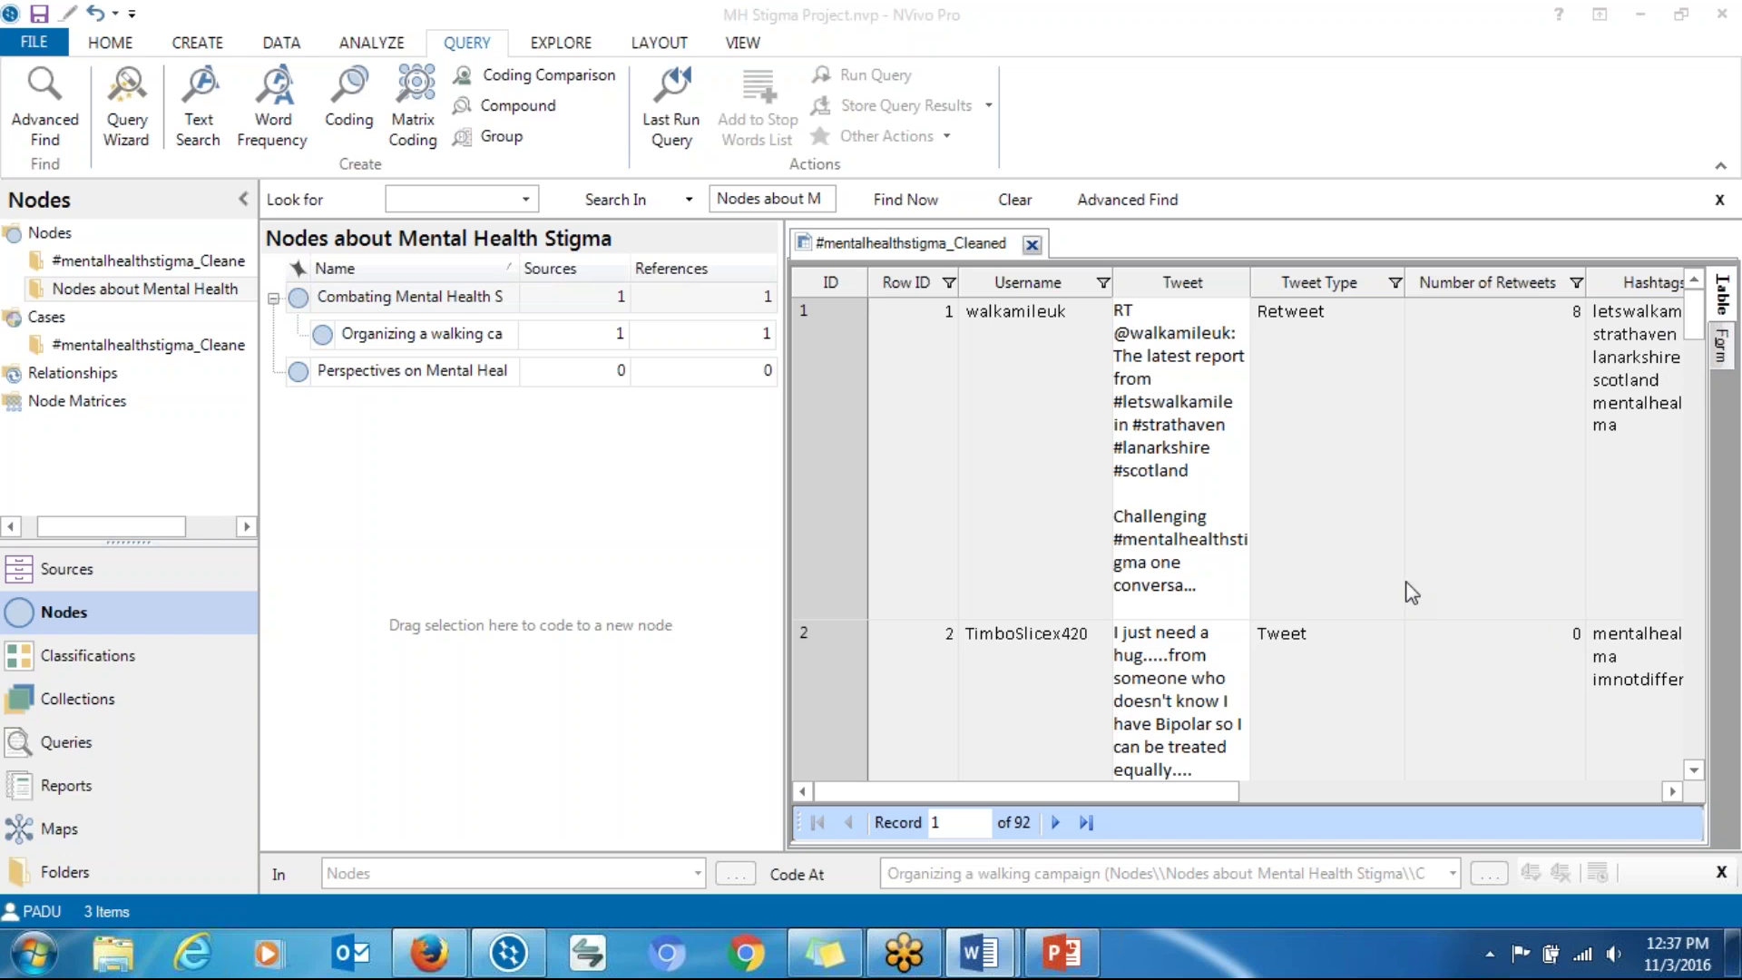
scroll(1692, 337, down, 2)
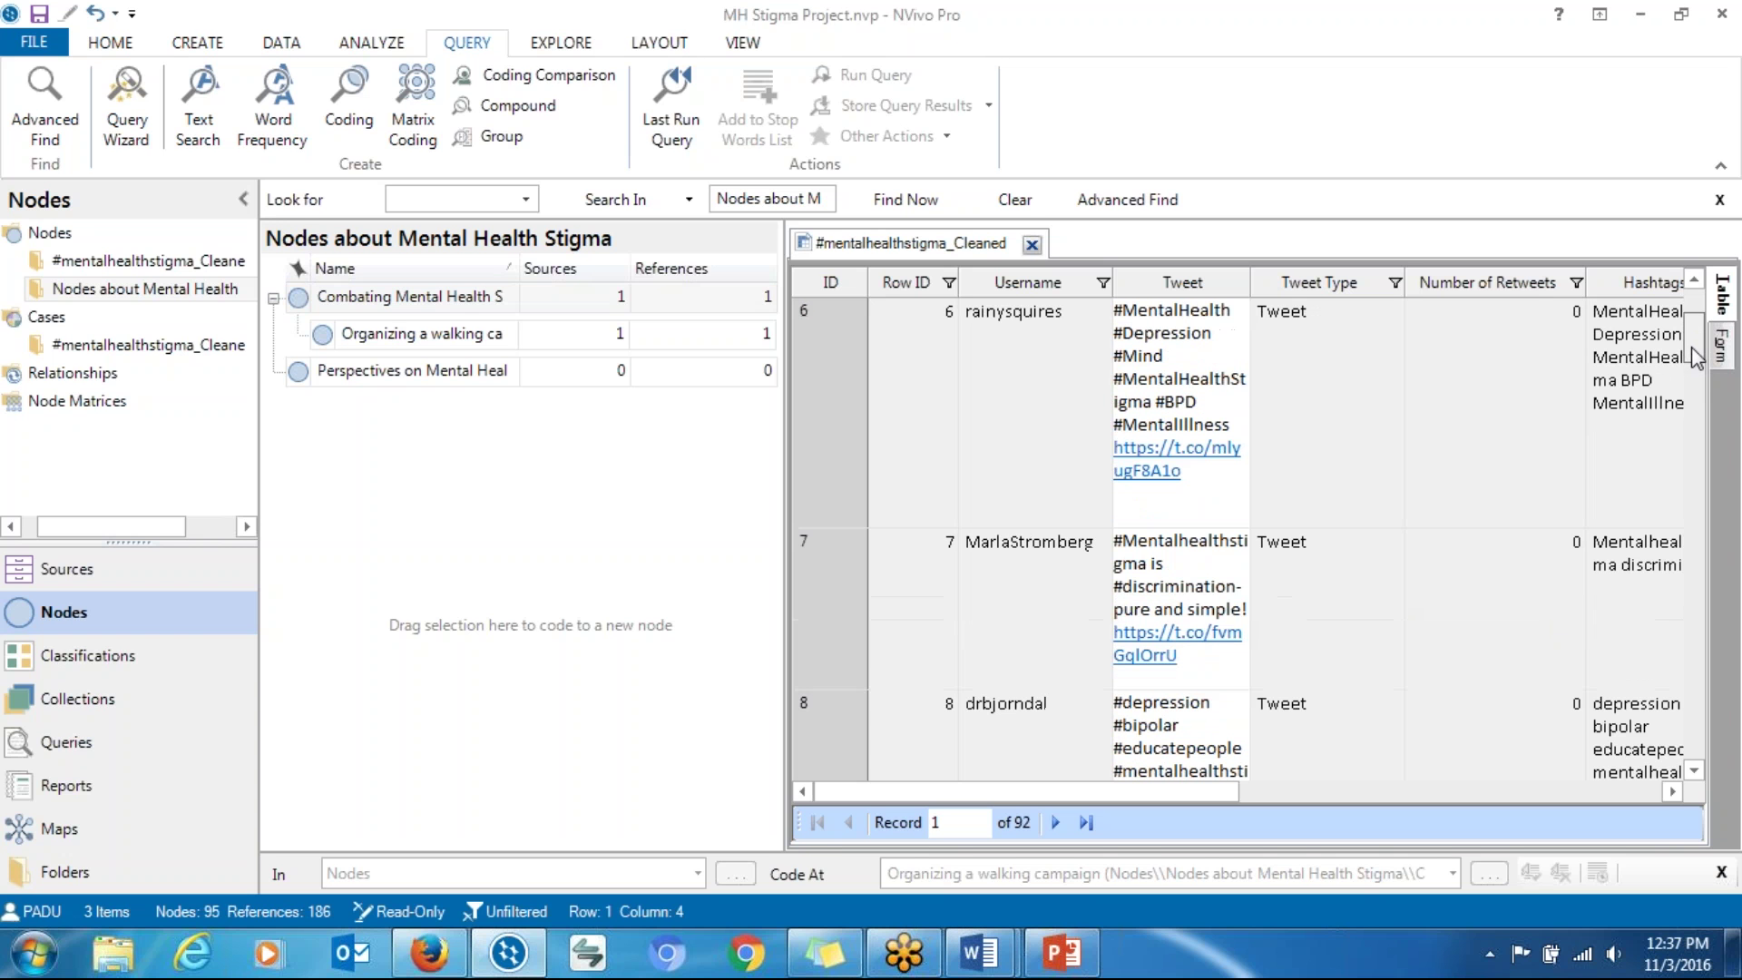
scroll(1692, 299, up, 3)
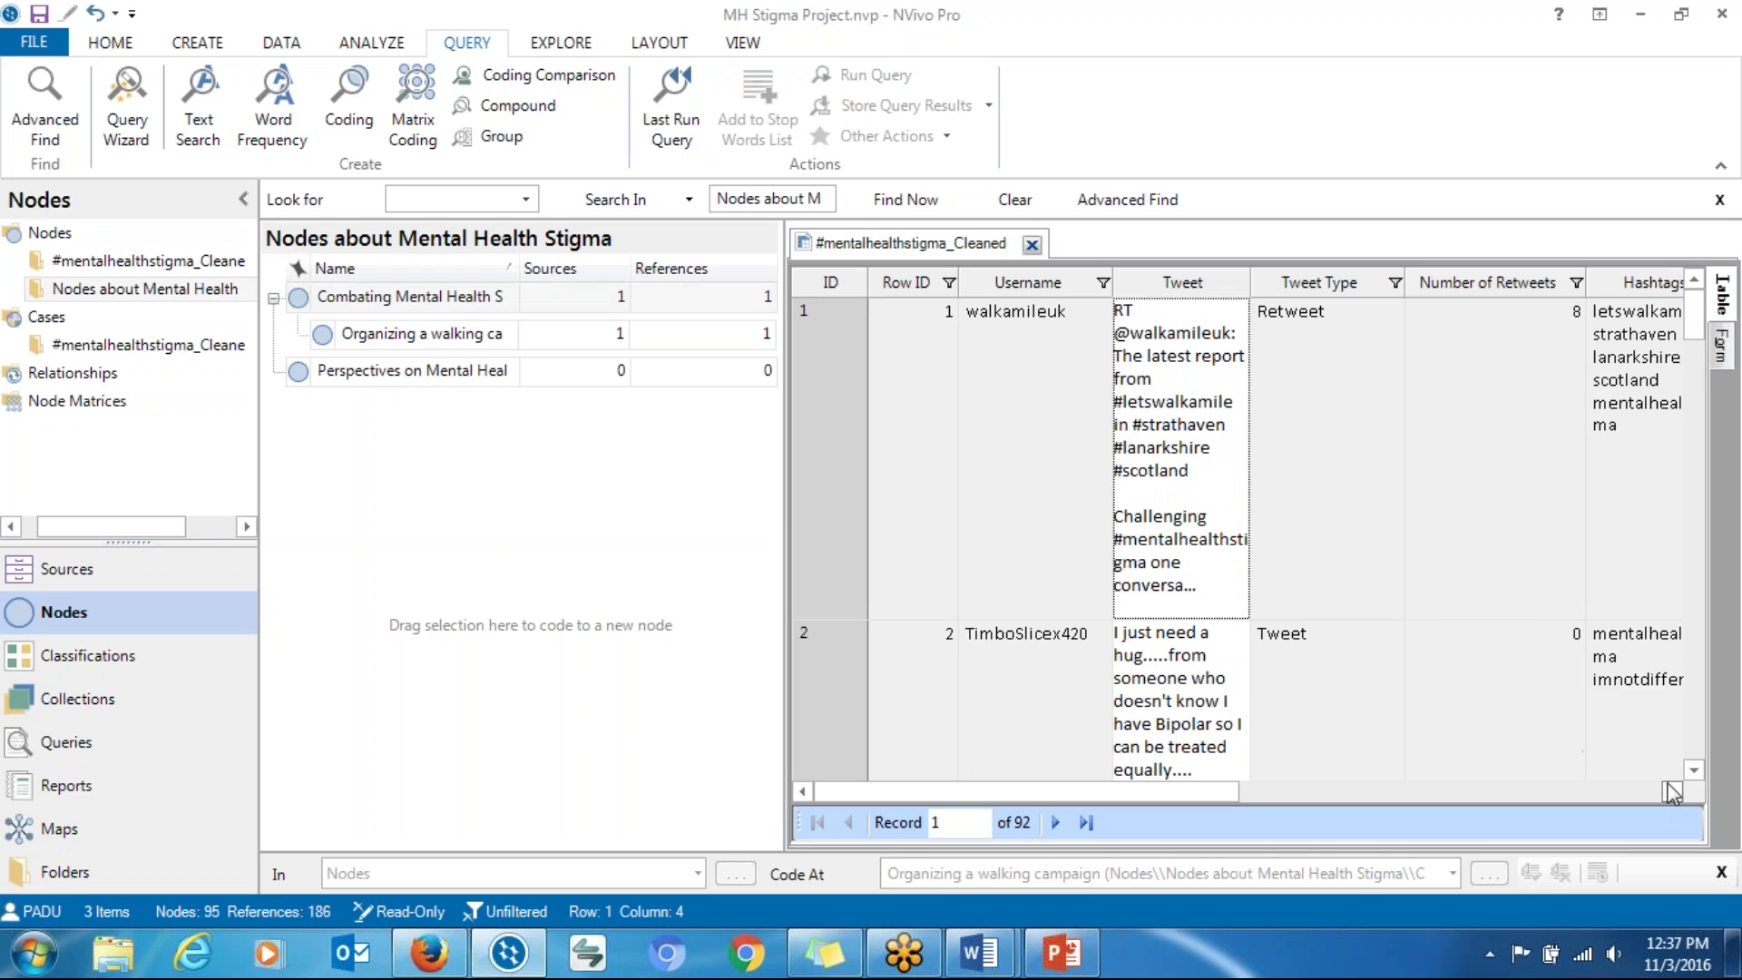
Step: Find the tweet in row 2, switch to PowerPoint, and review its coding example on slide 16 of the presentation
click(1693, 770)
click(1692, 770)
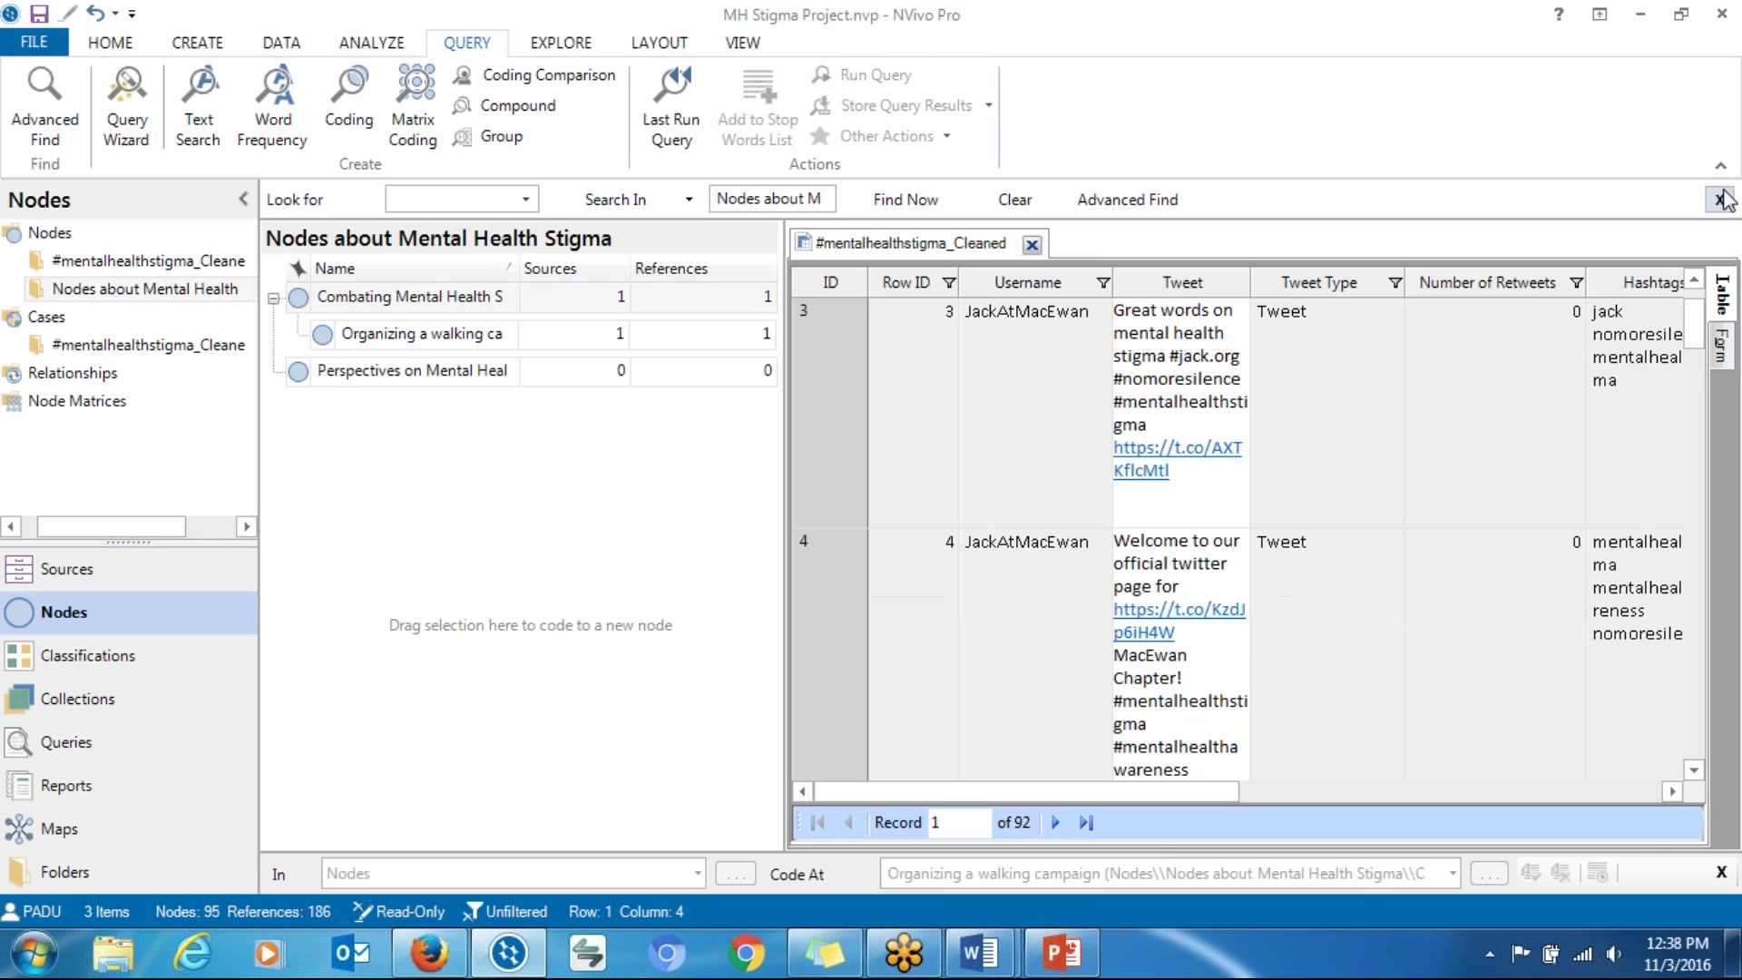
click(1693, 281)
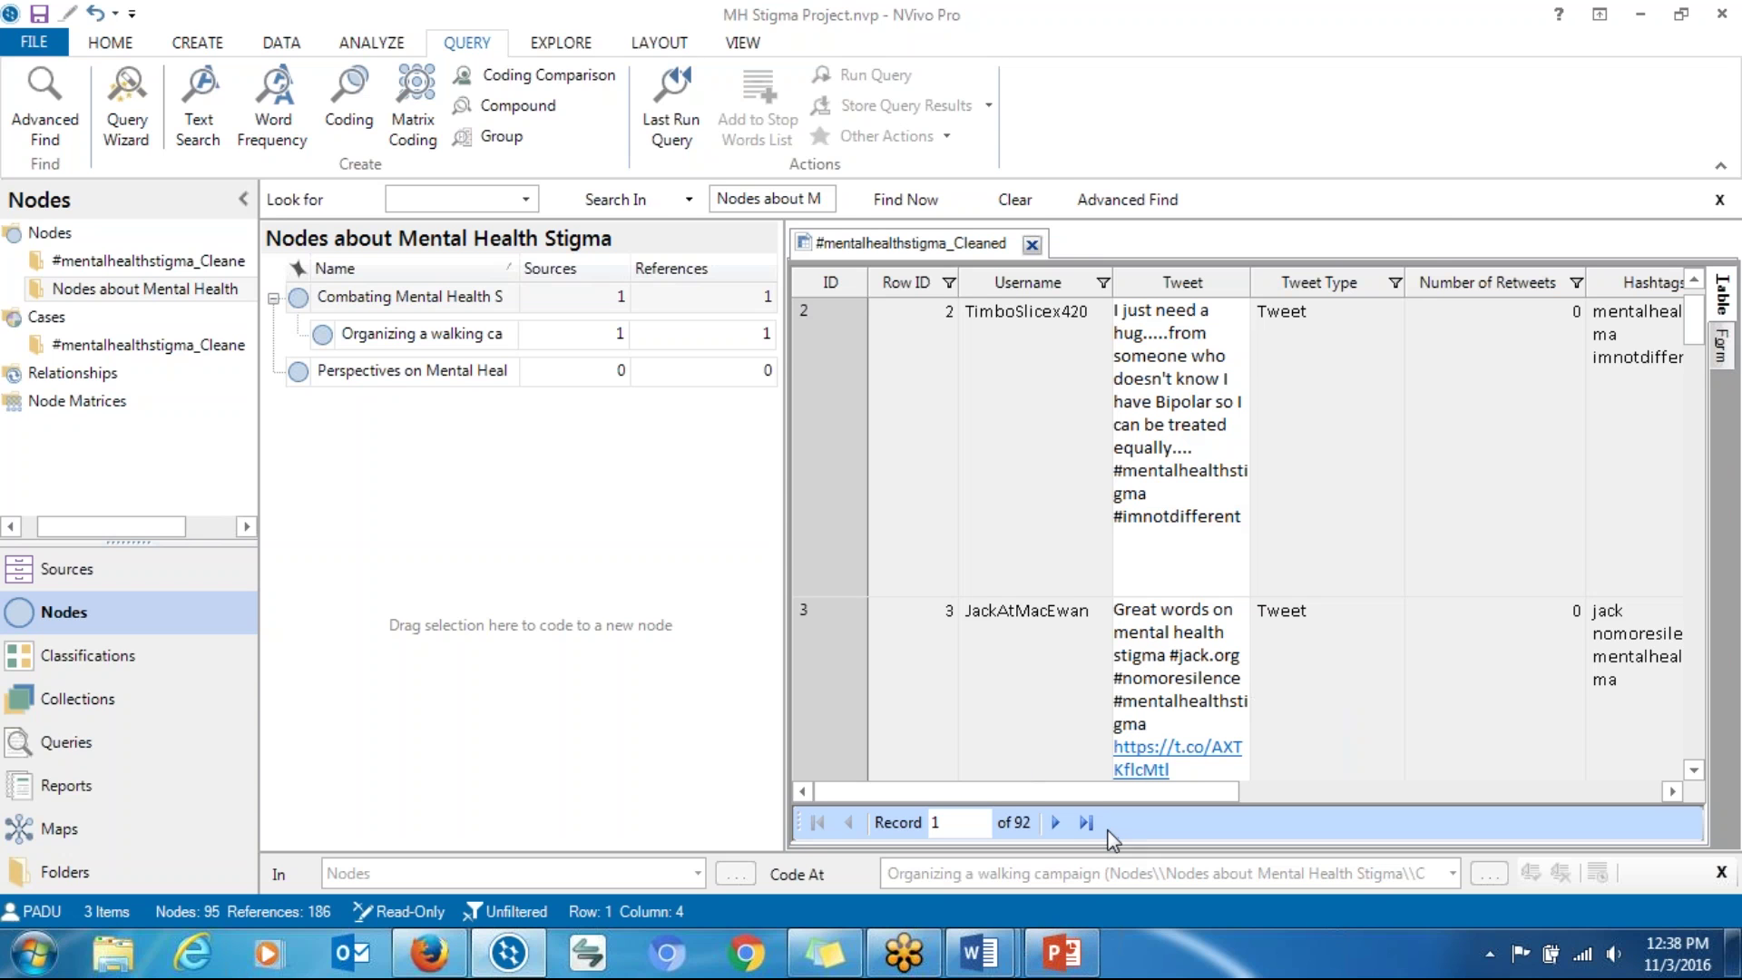
click(1061, 953)
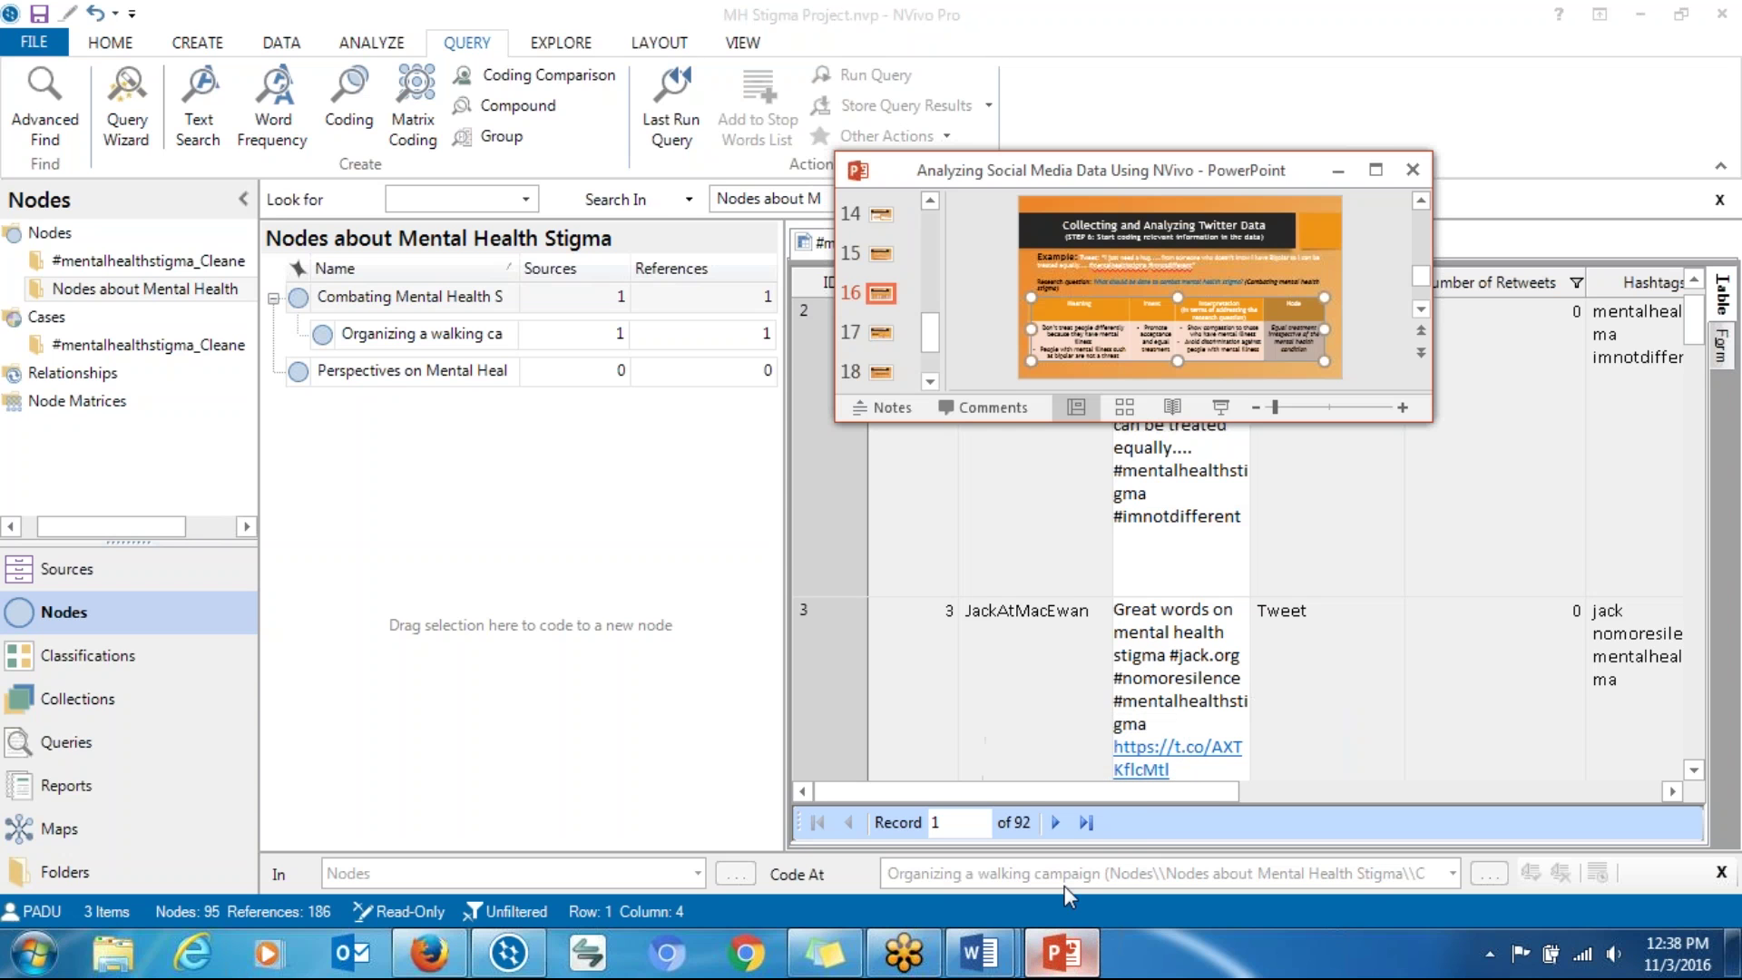
click(1375, 170)
click(224, 617)
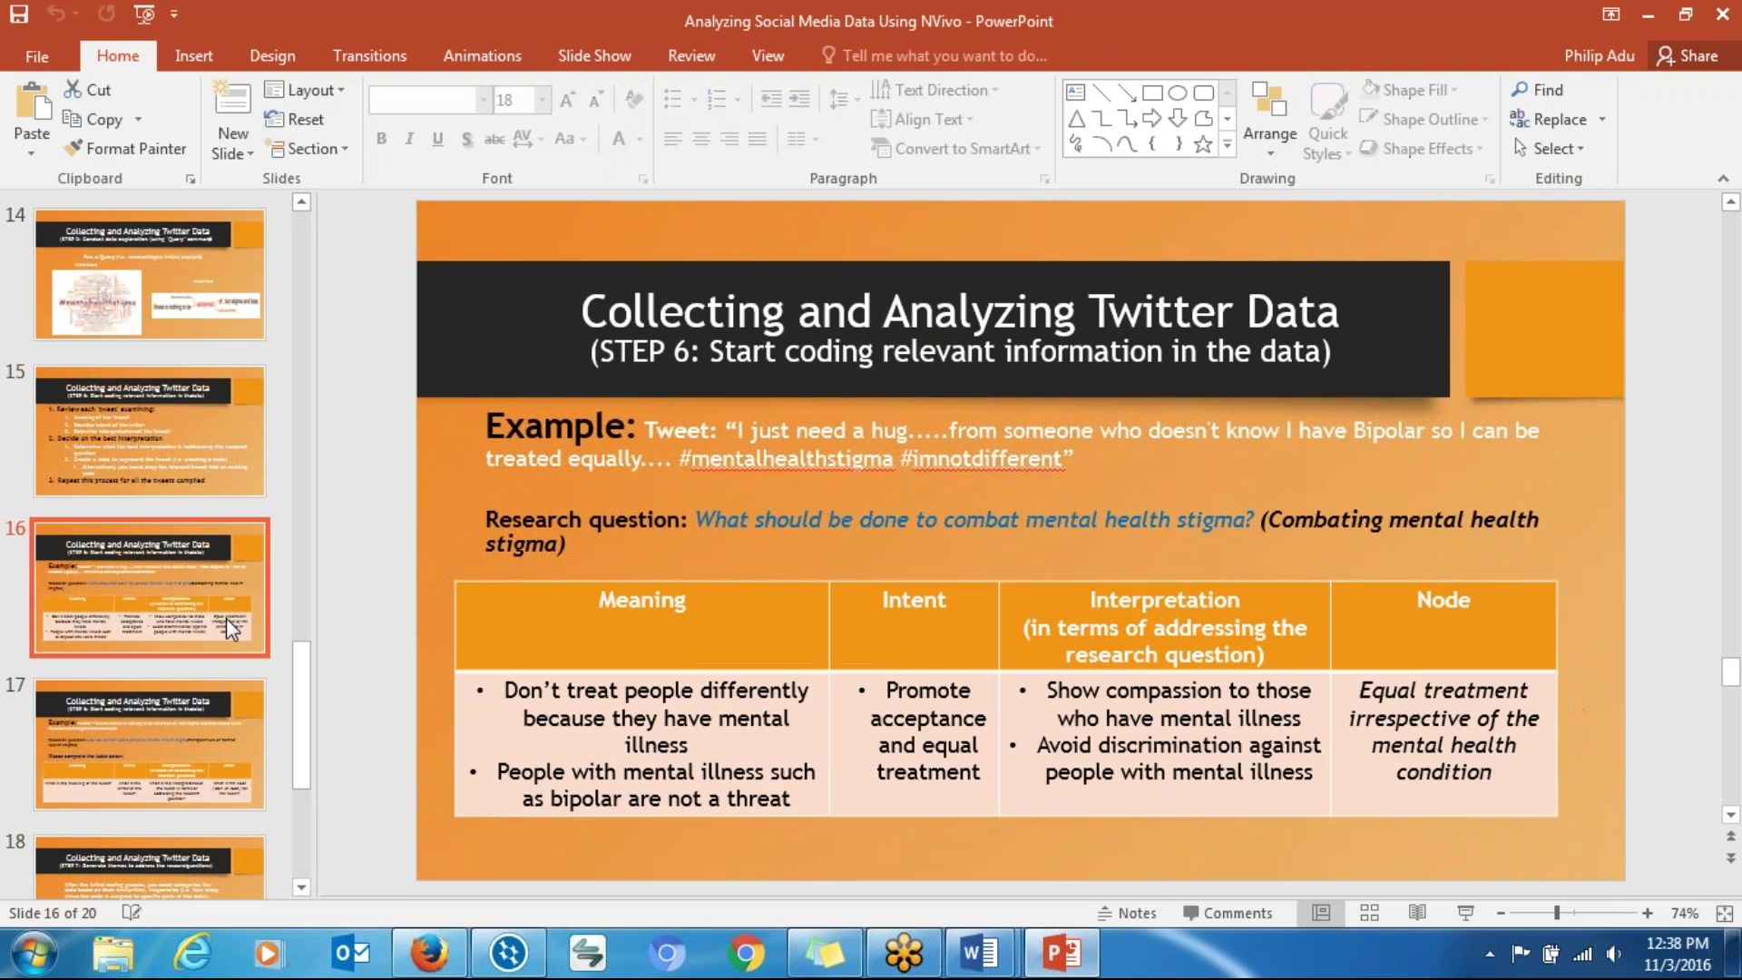
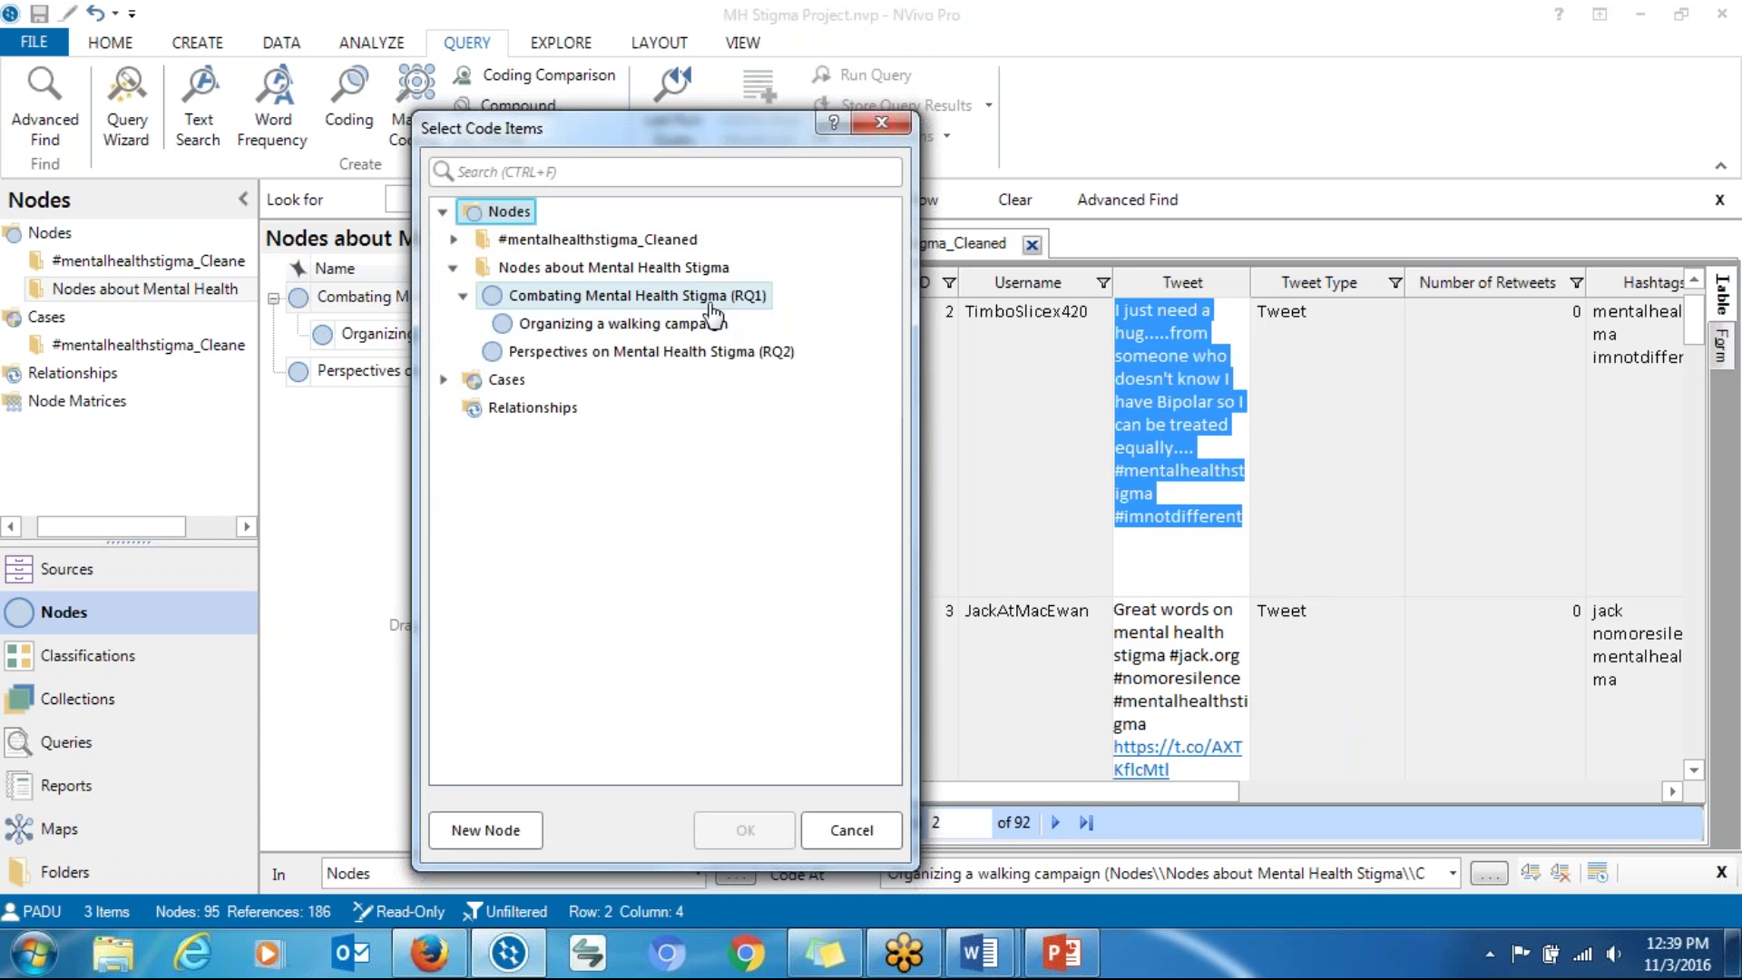
Step: Code the selected second tweet at a new child node "Equal treatment irrespective of the mental health condition" under Combating Mental Health Stigma (RQ1)
click(680, 302)
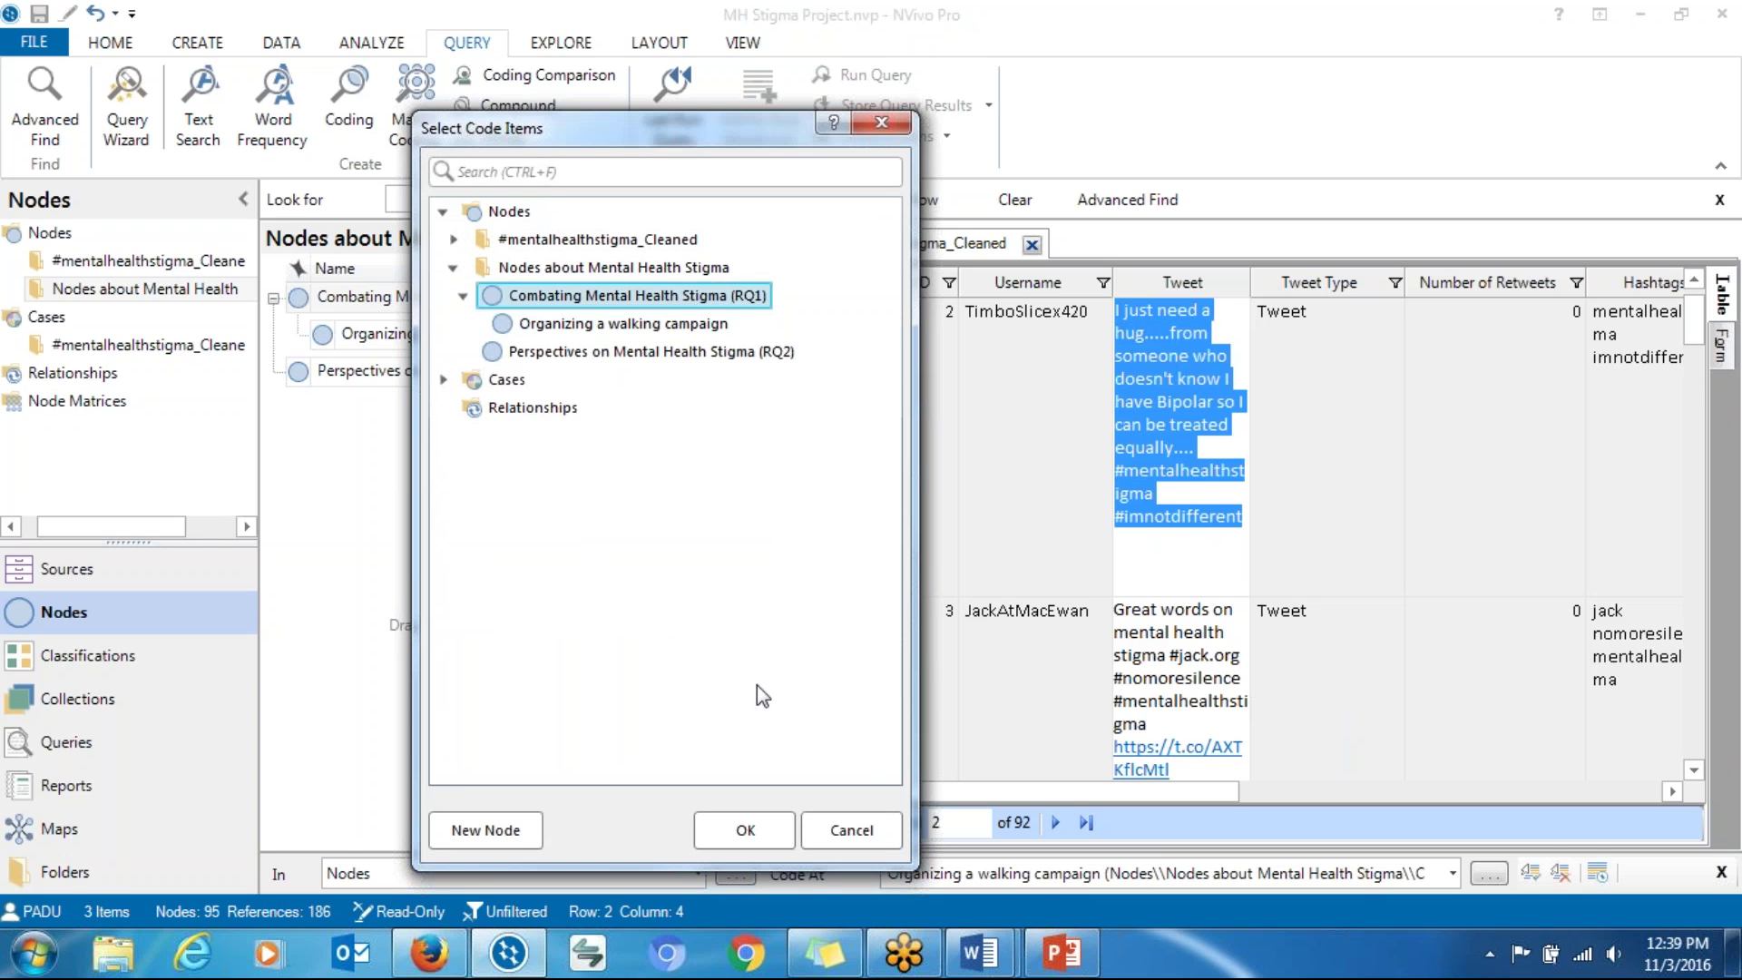
click(478, 831)
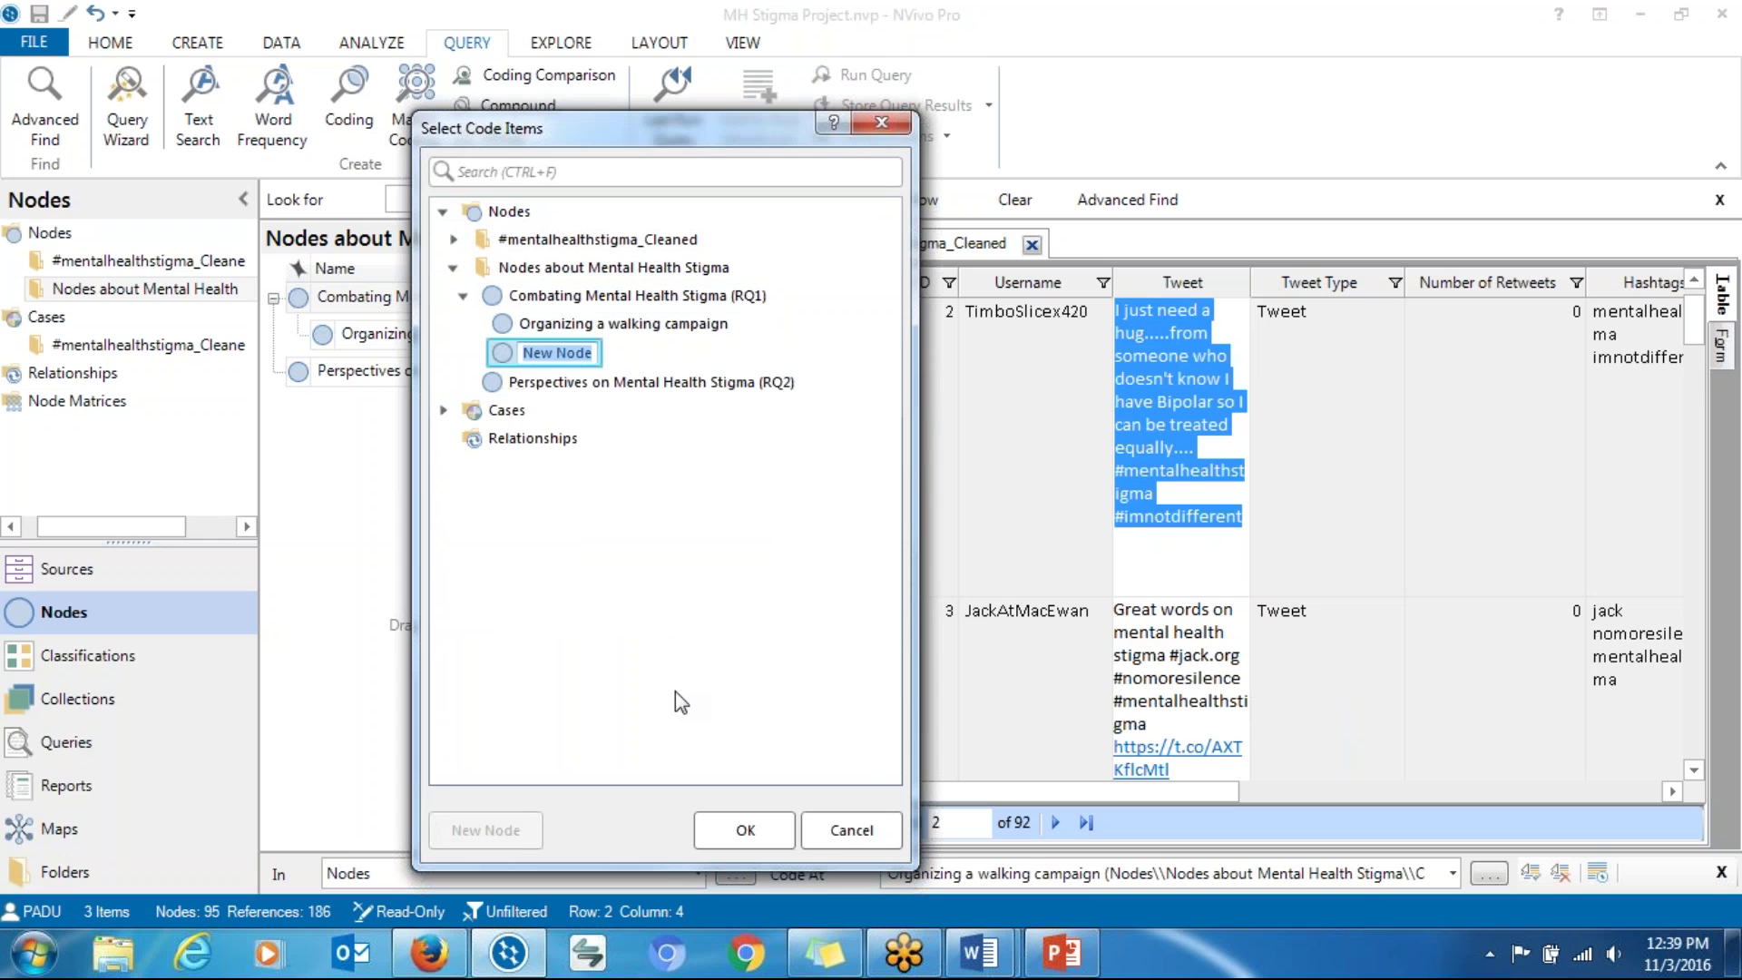
key(ctrl+v)
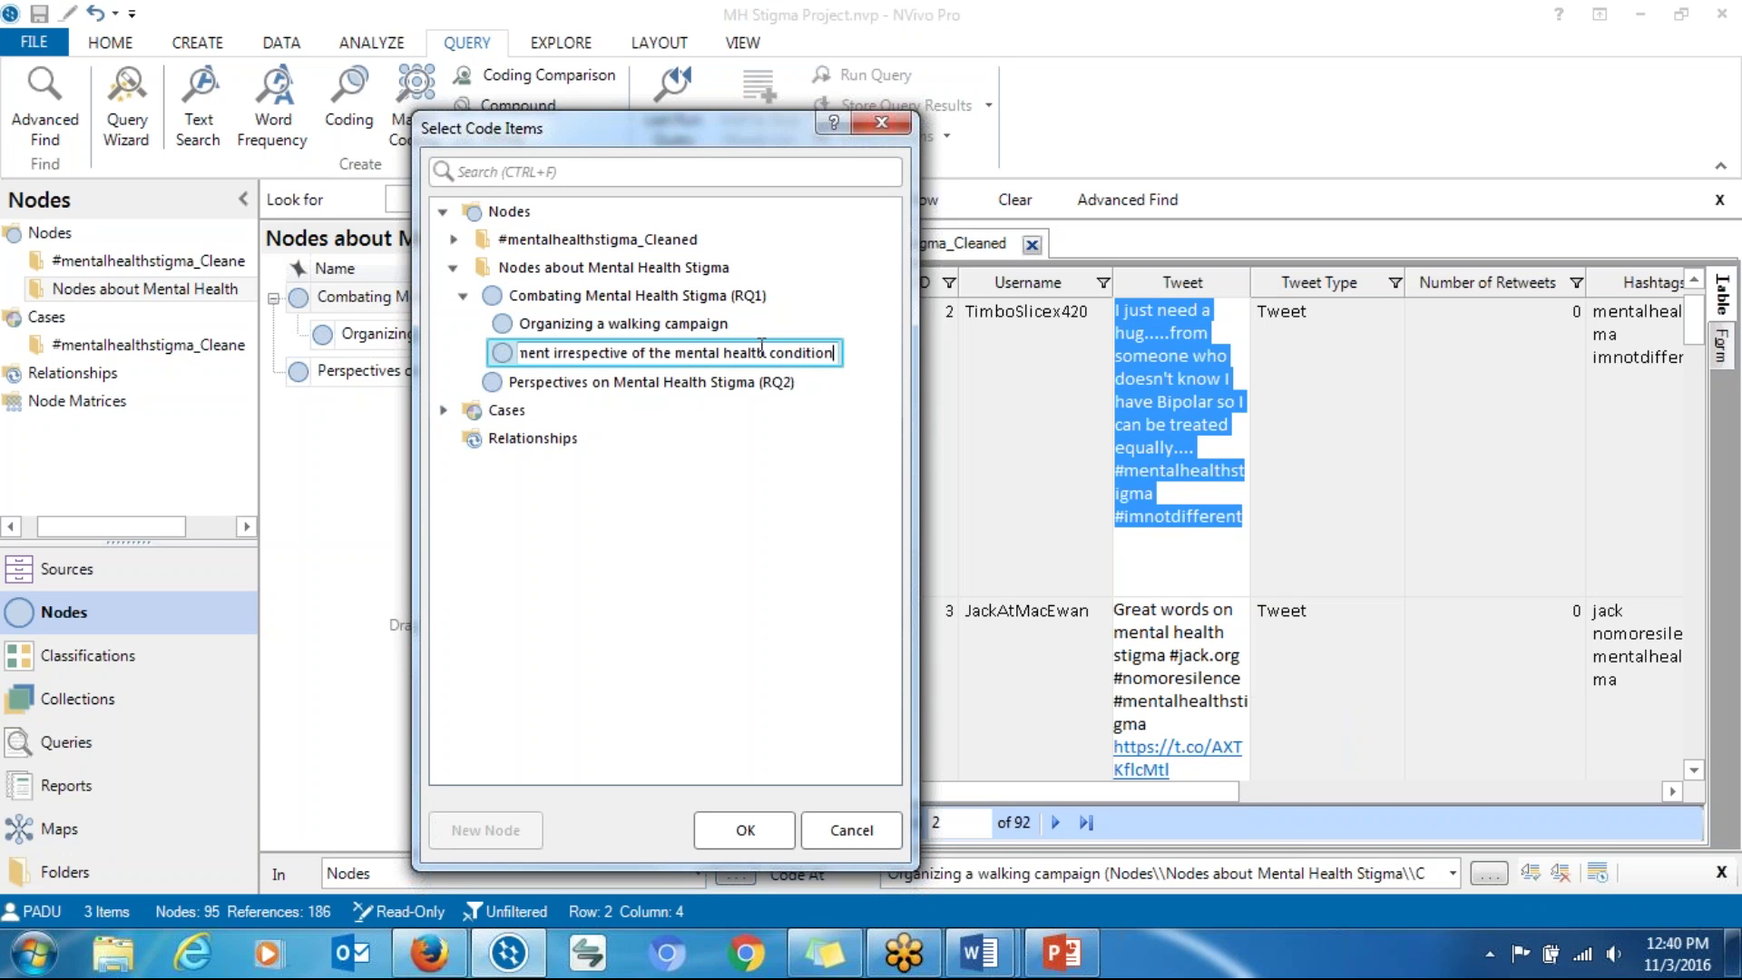
click(739, 829)
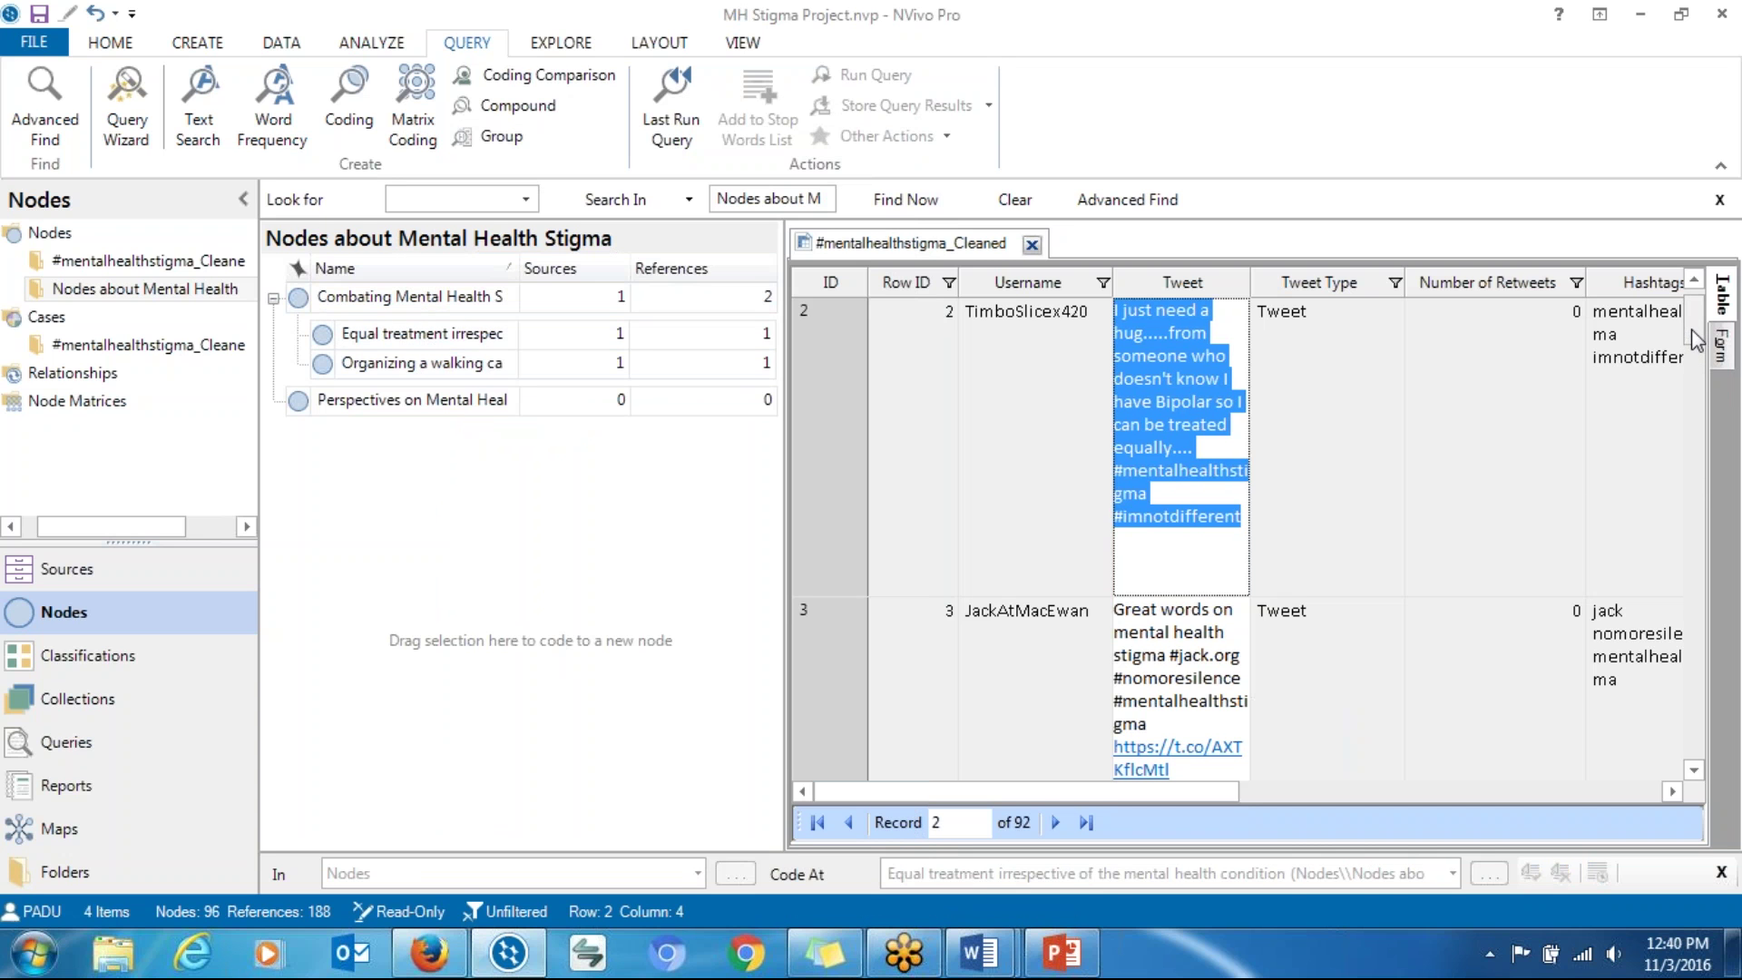
Step: Select the full text of the retweet in row 46 and code it at the existing "Organizing a walking campaign" node
scroll(1697, 350, down, 1)
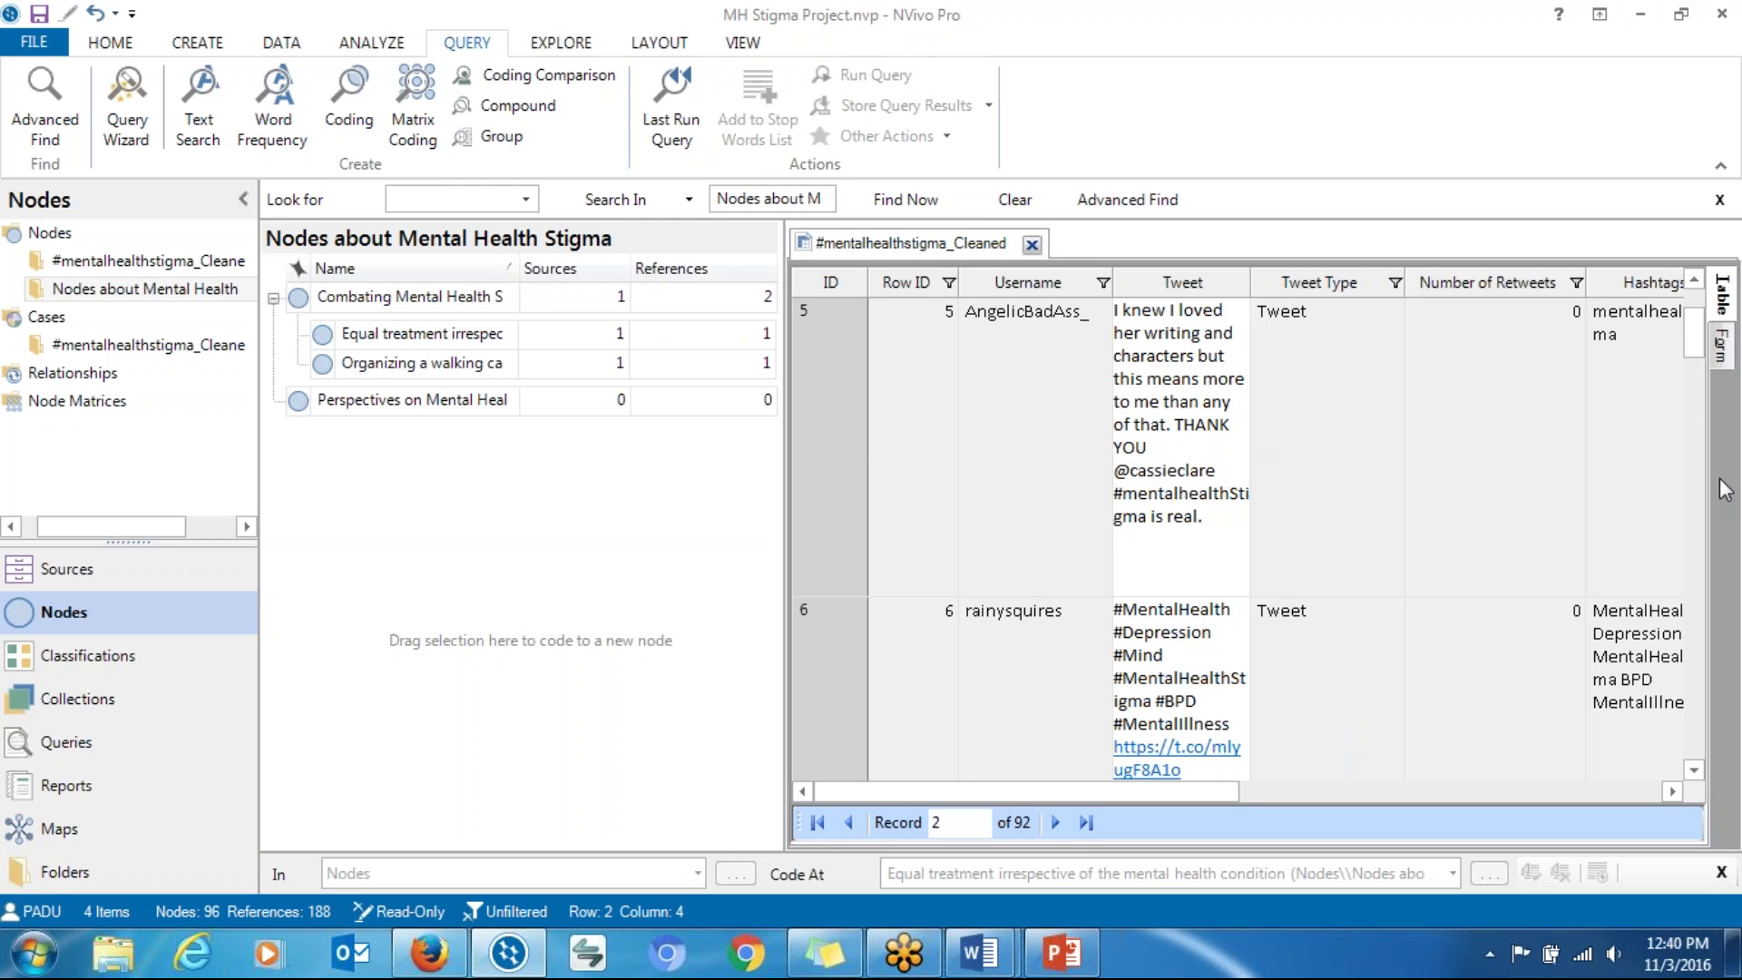
key(alt+Tab)
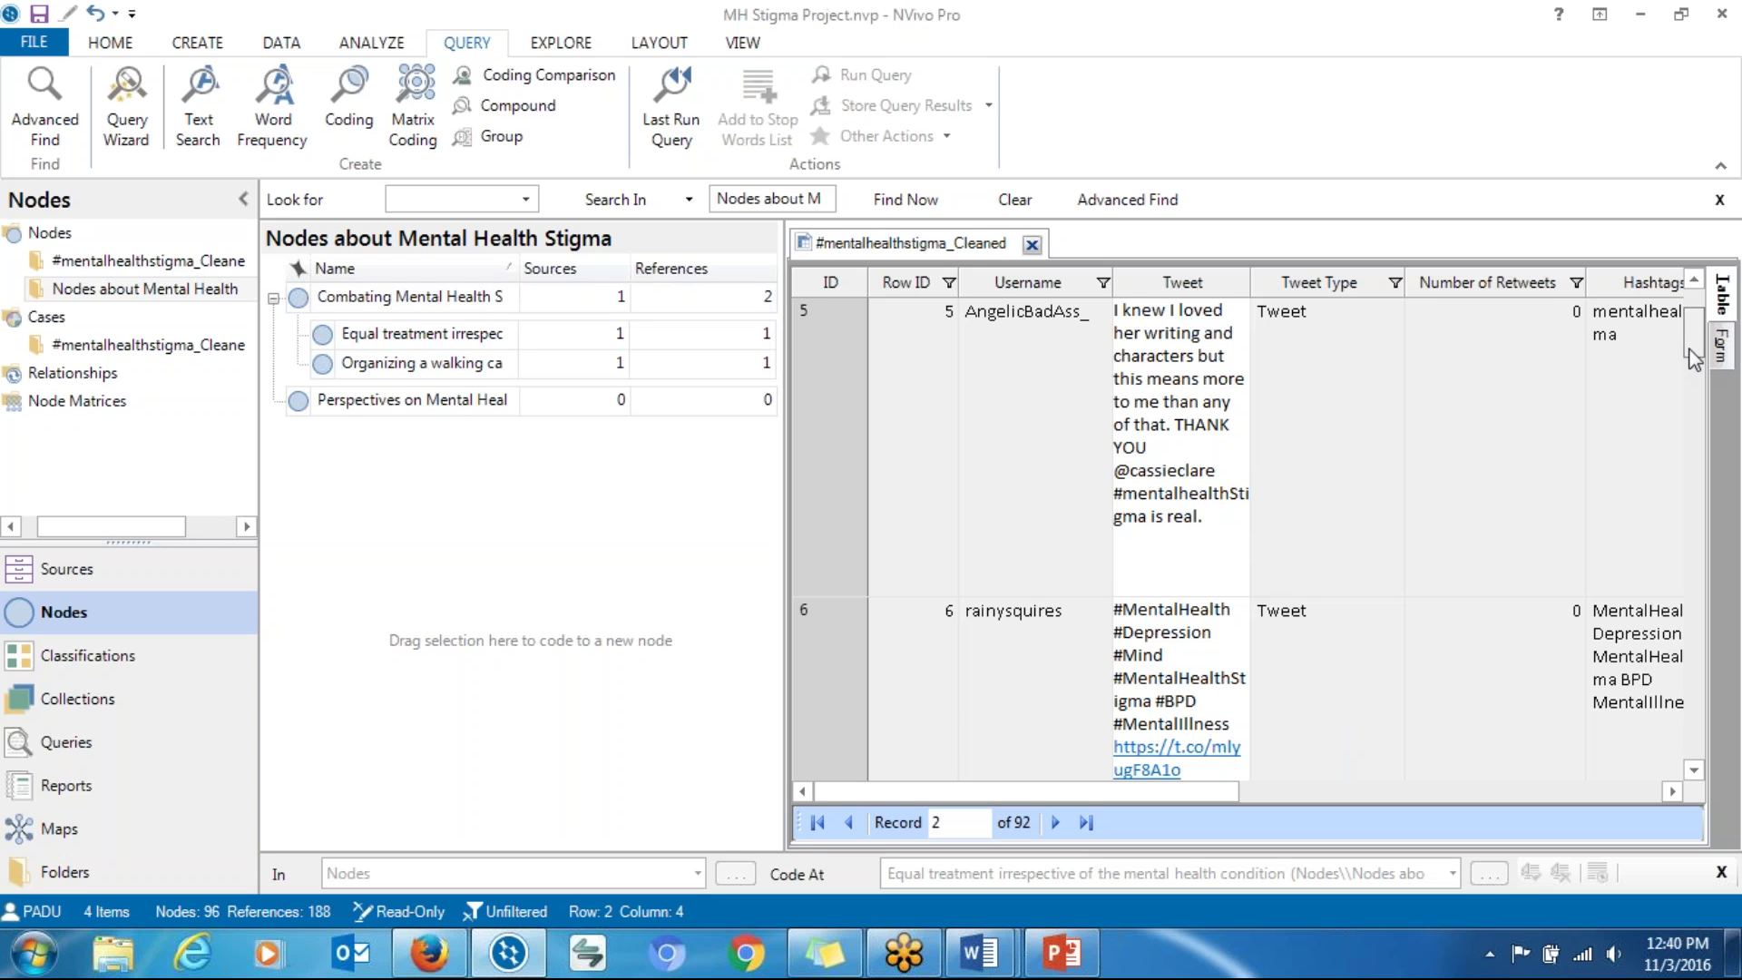
drag(1693, 358, 1699, 524)
scroll(1700, 524, down, 5)
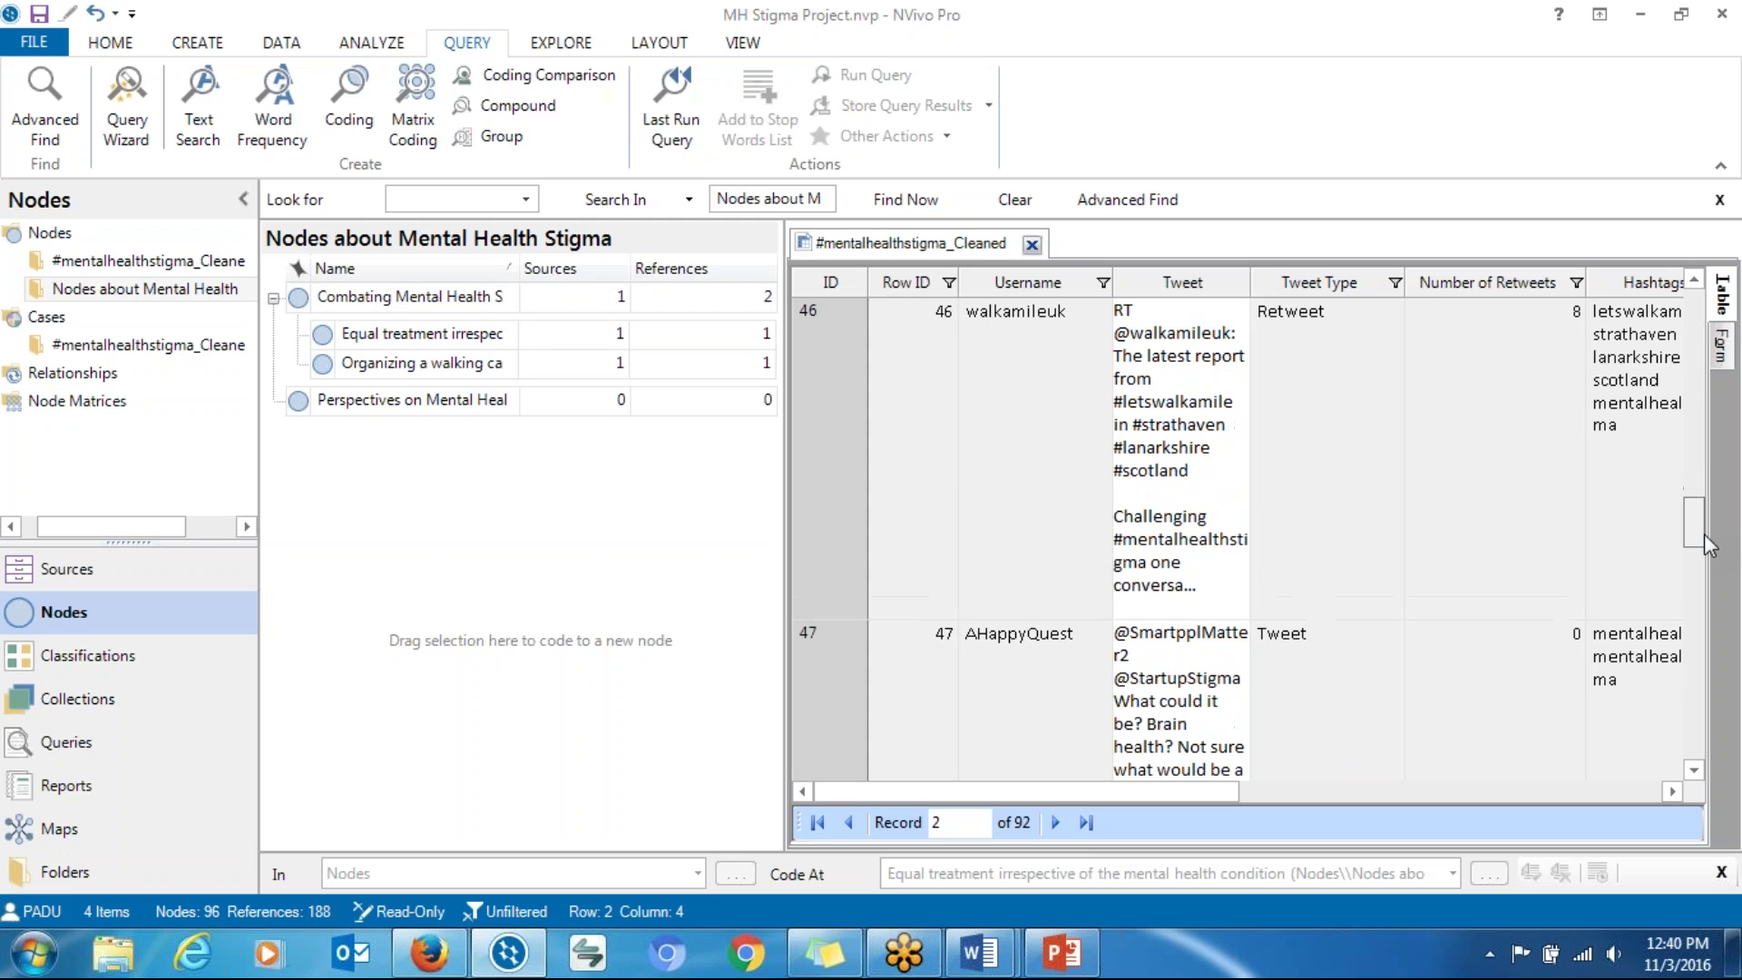
scroll(1597, 526, up, 1)
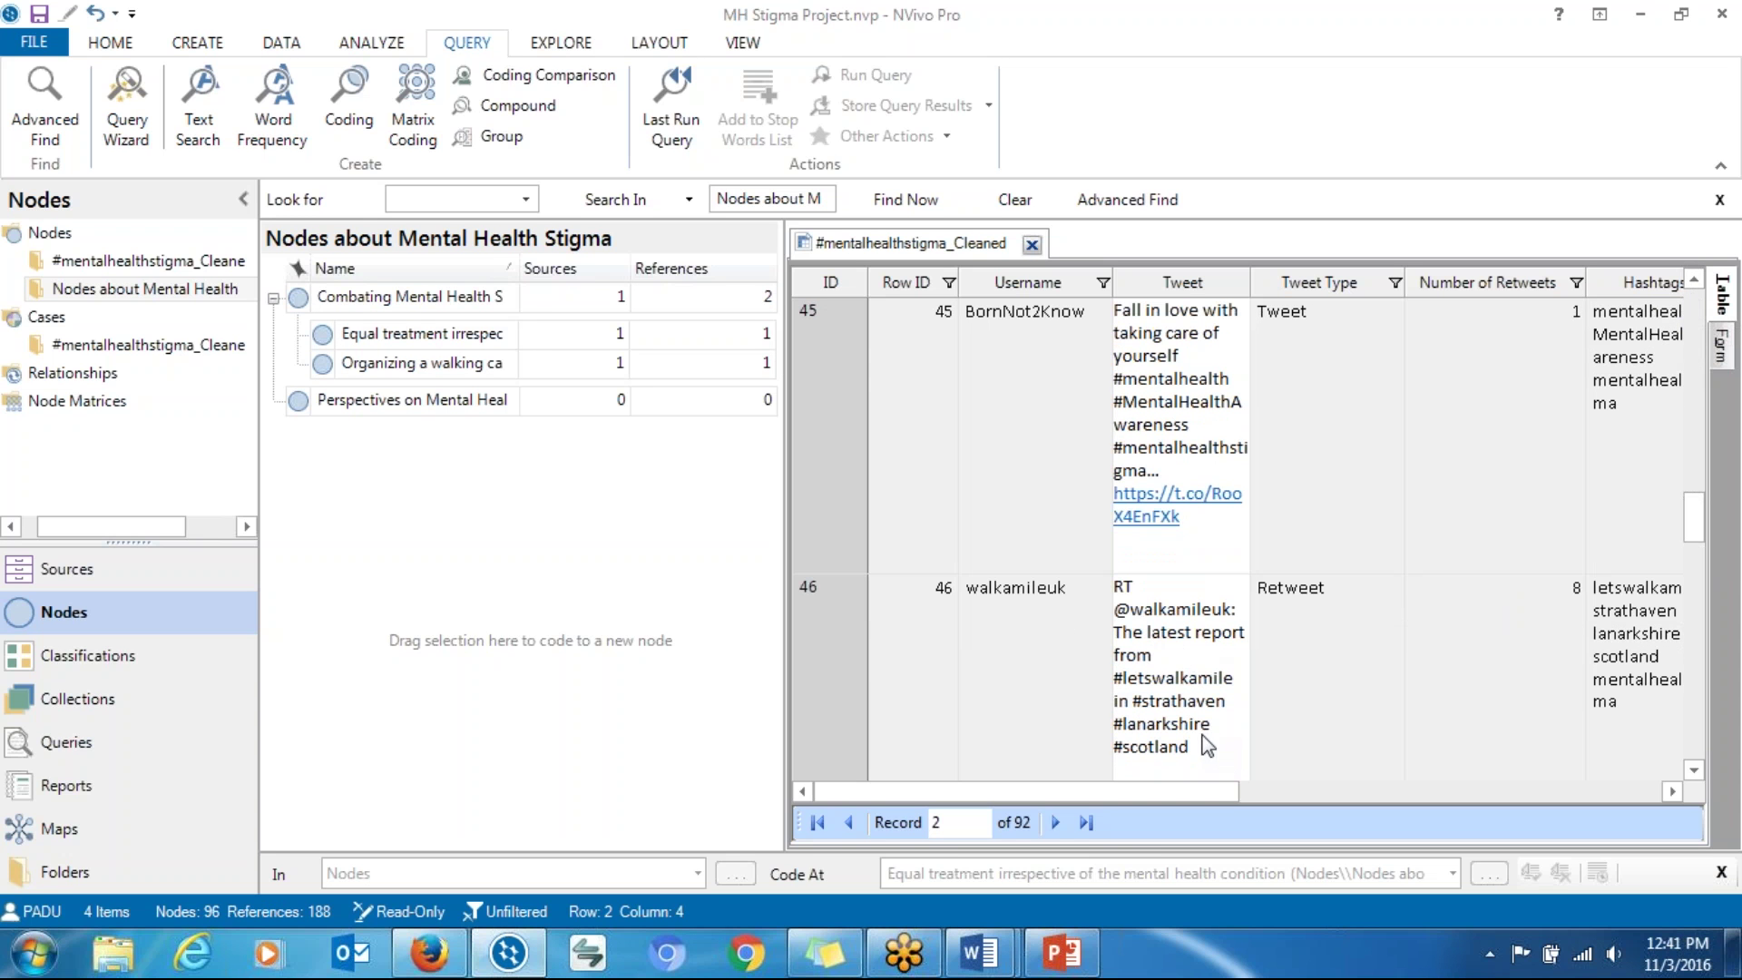
click(1693, 769)
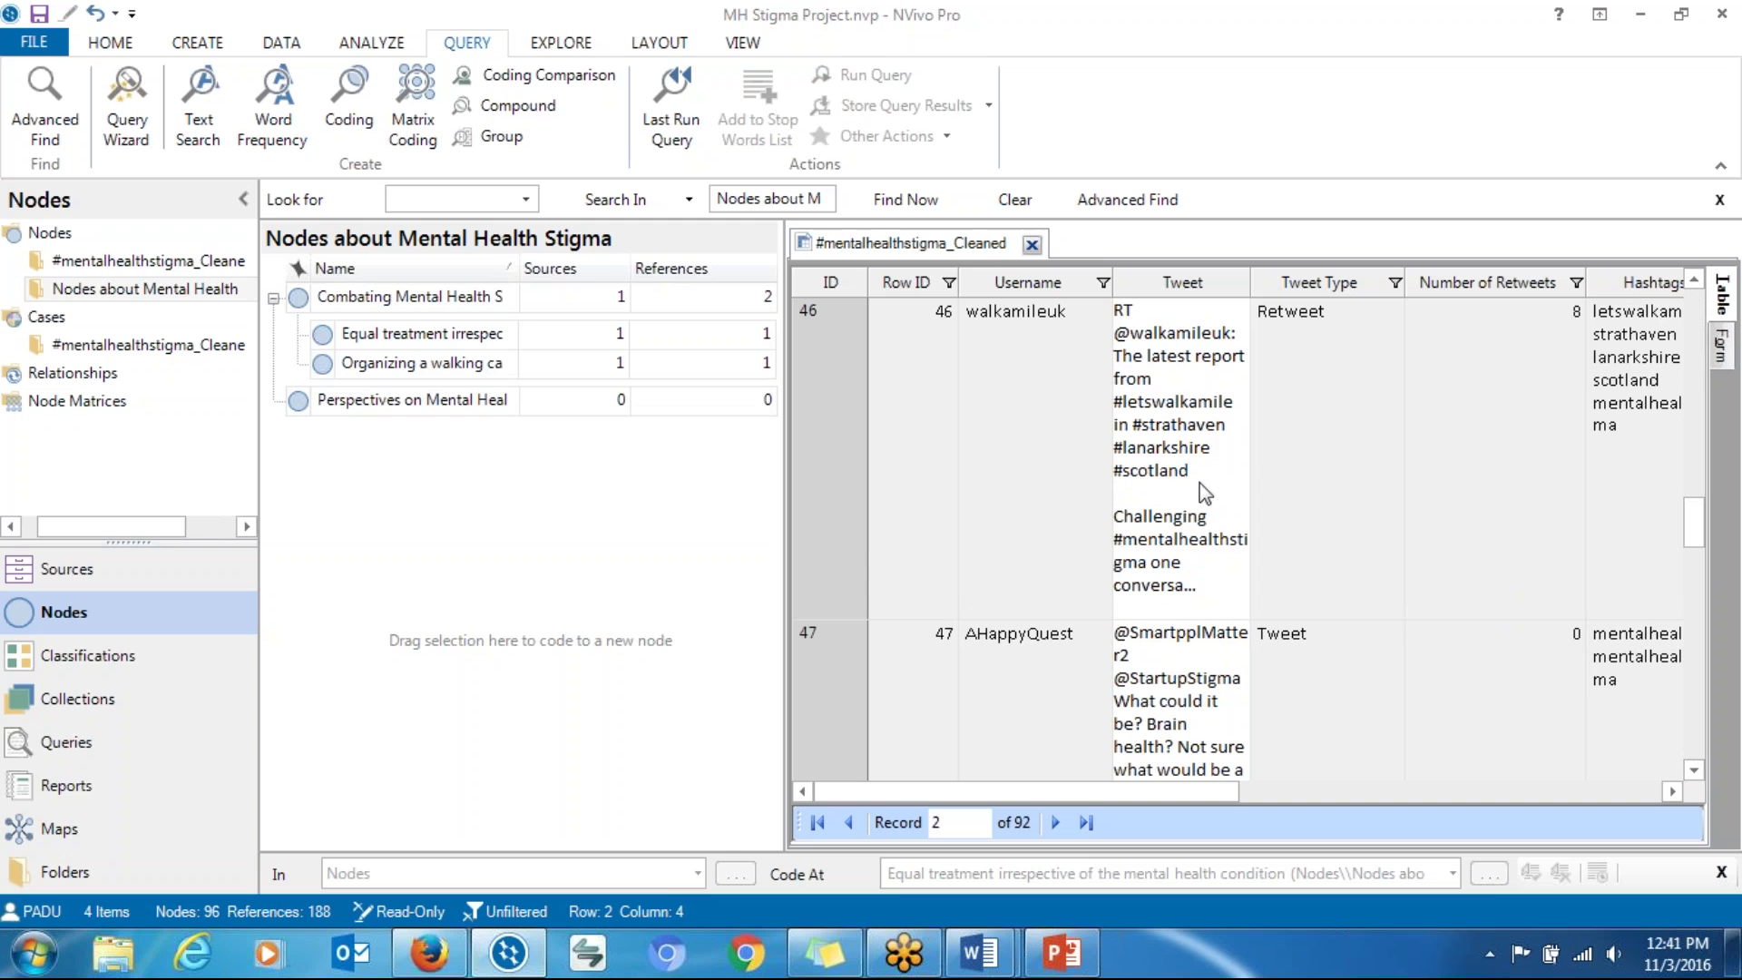
click(1164, 499)
drag(1199, 585, 1099, 315)
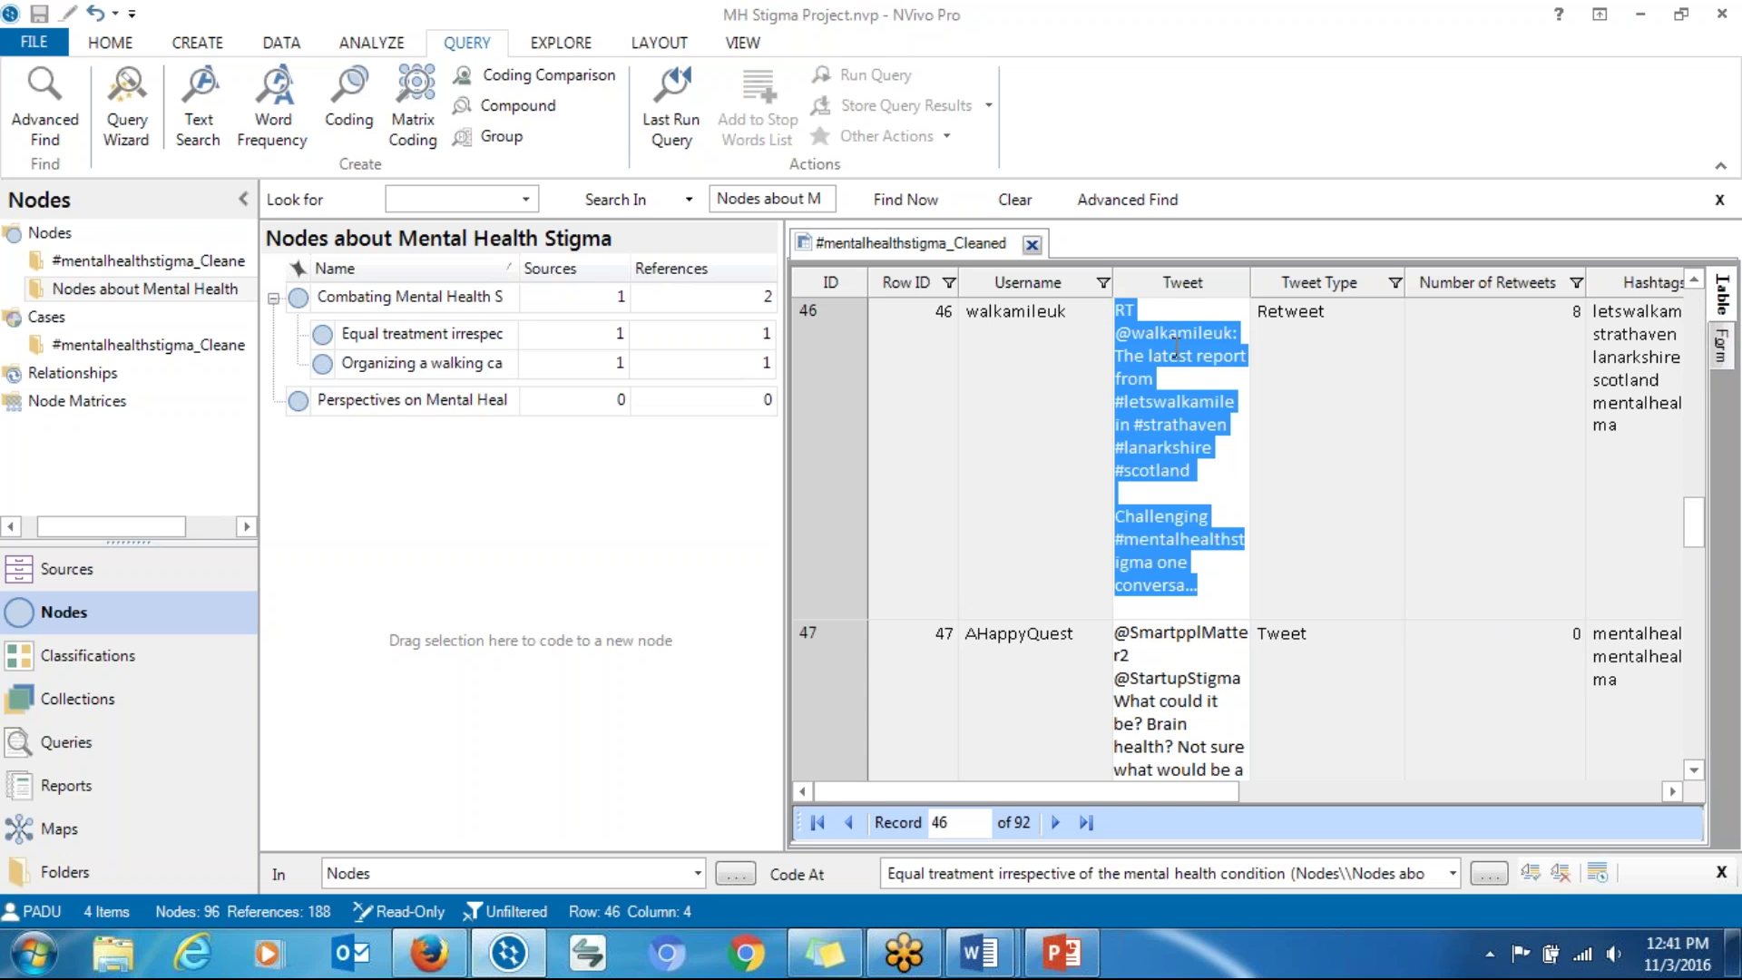
drag(1177, 347, 458, 371)
drag(1131, 379, 497, 374)
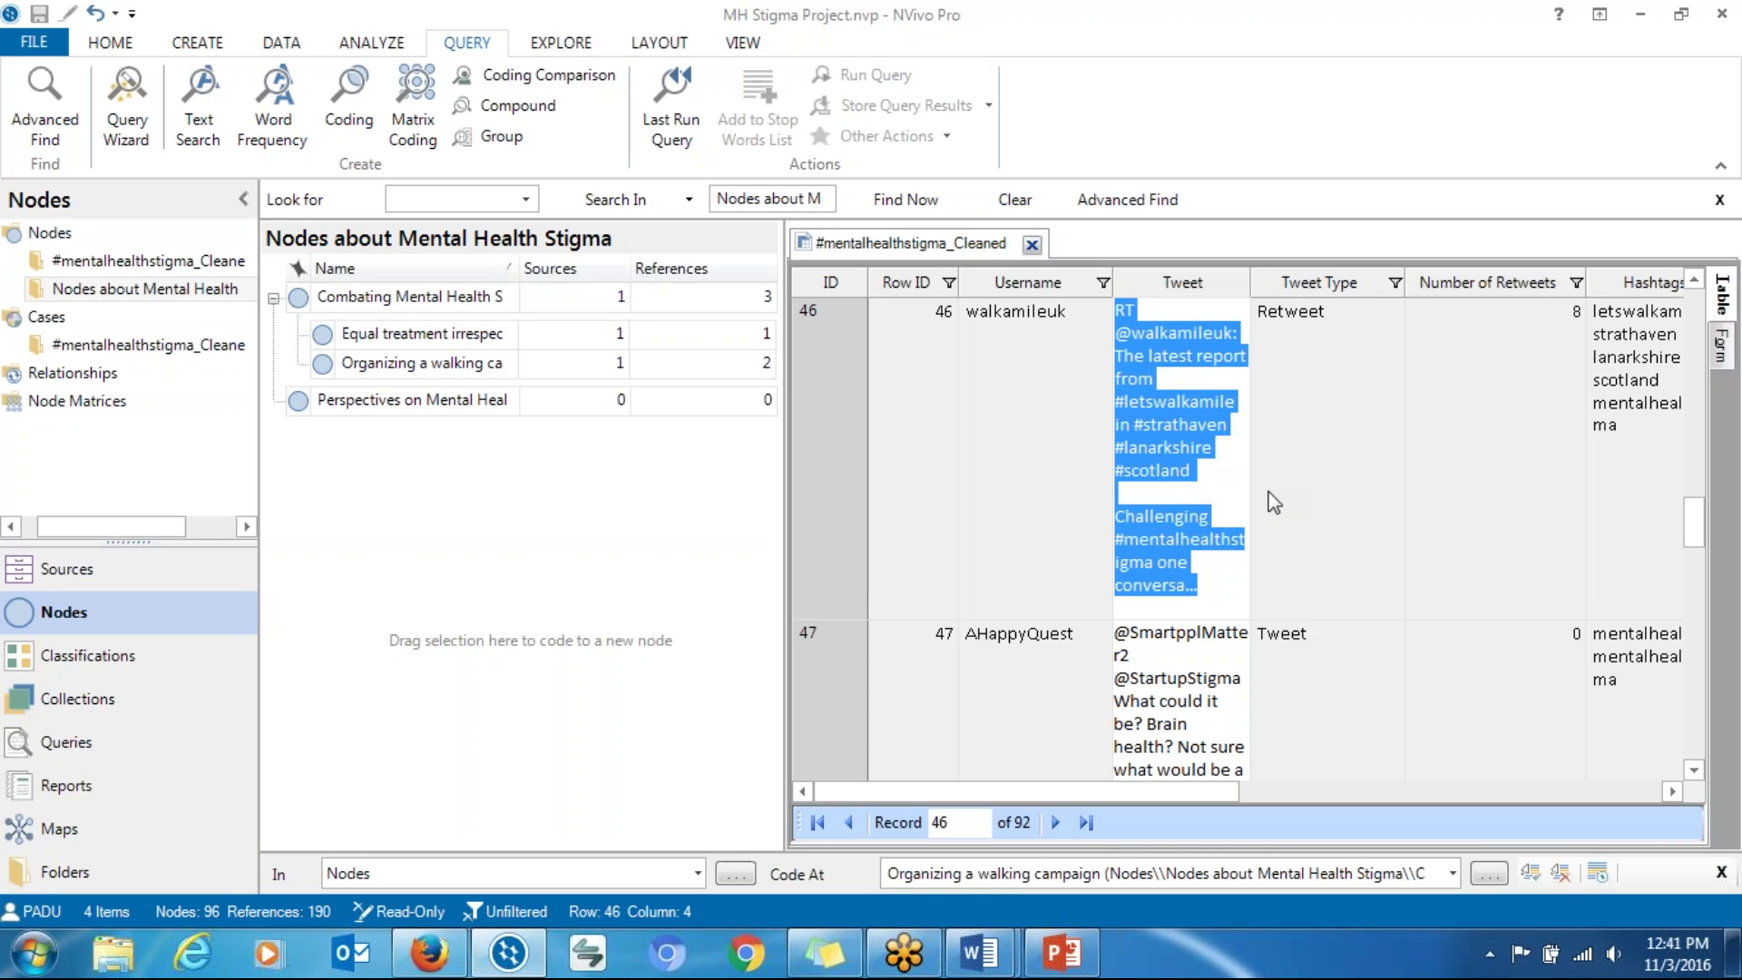
Step: Go back to the tweet in row 4, open its link to view the jack.org website, dismiss the site's notice, and return to NVivo
drag(1694, 510, 1701, 542)
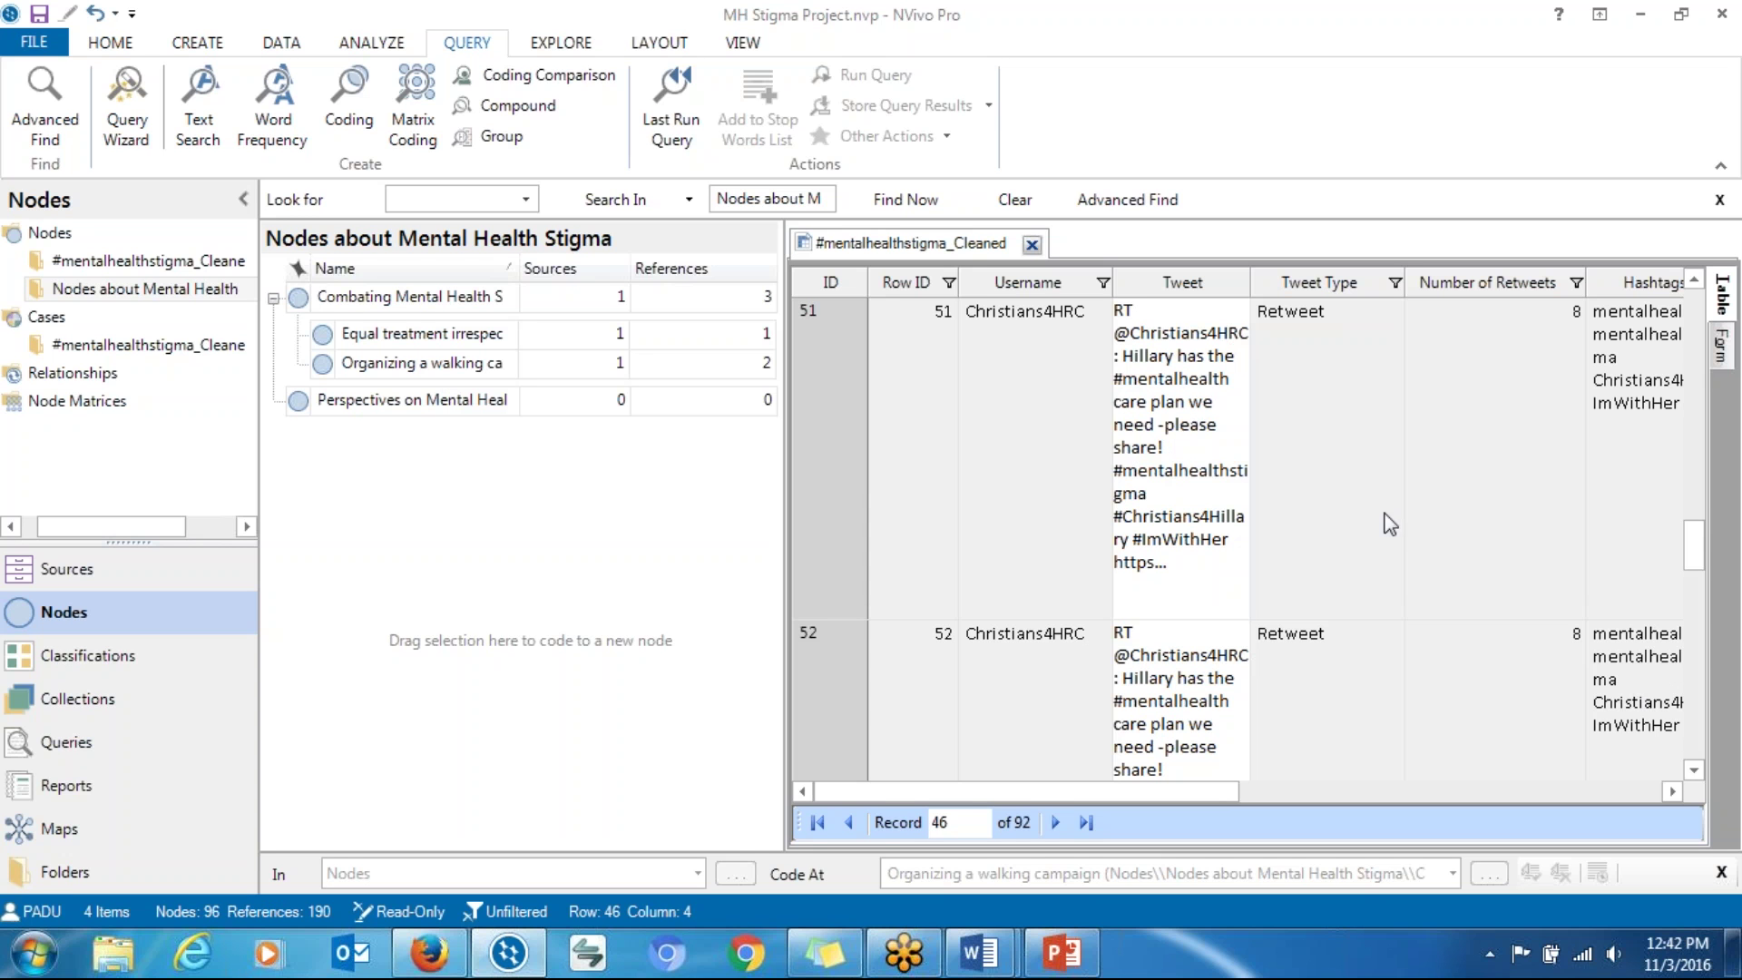
key(alt+Tab)
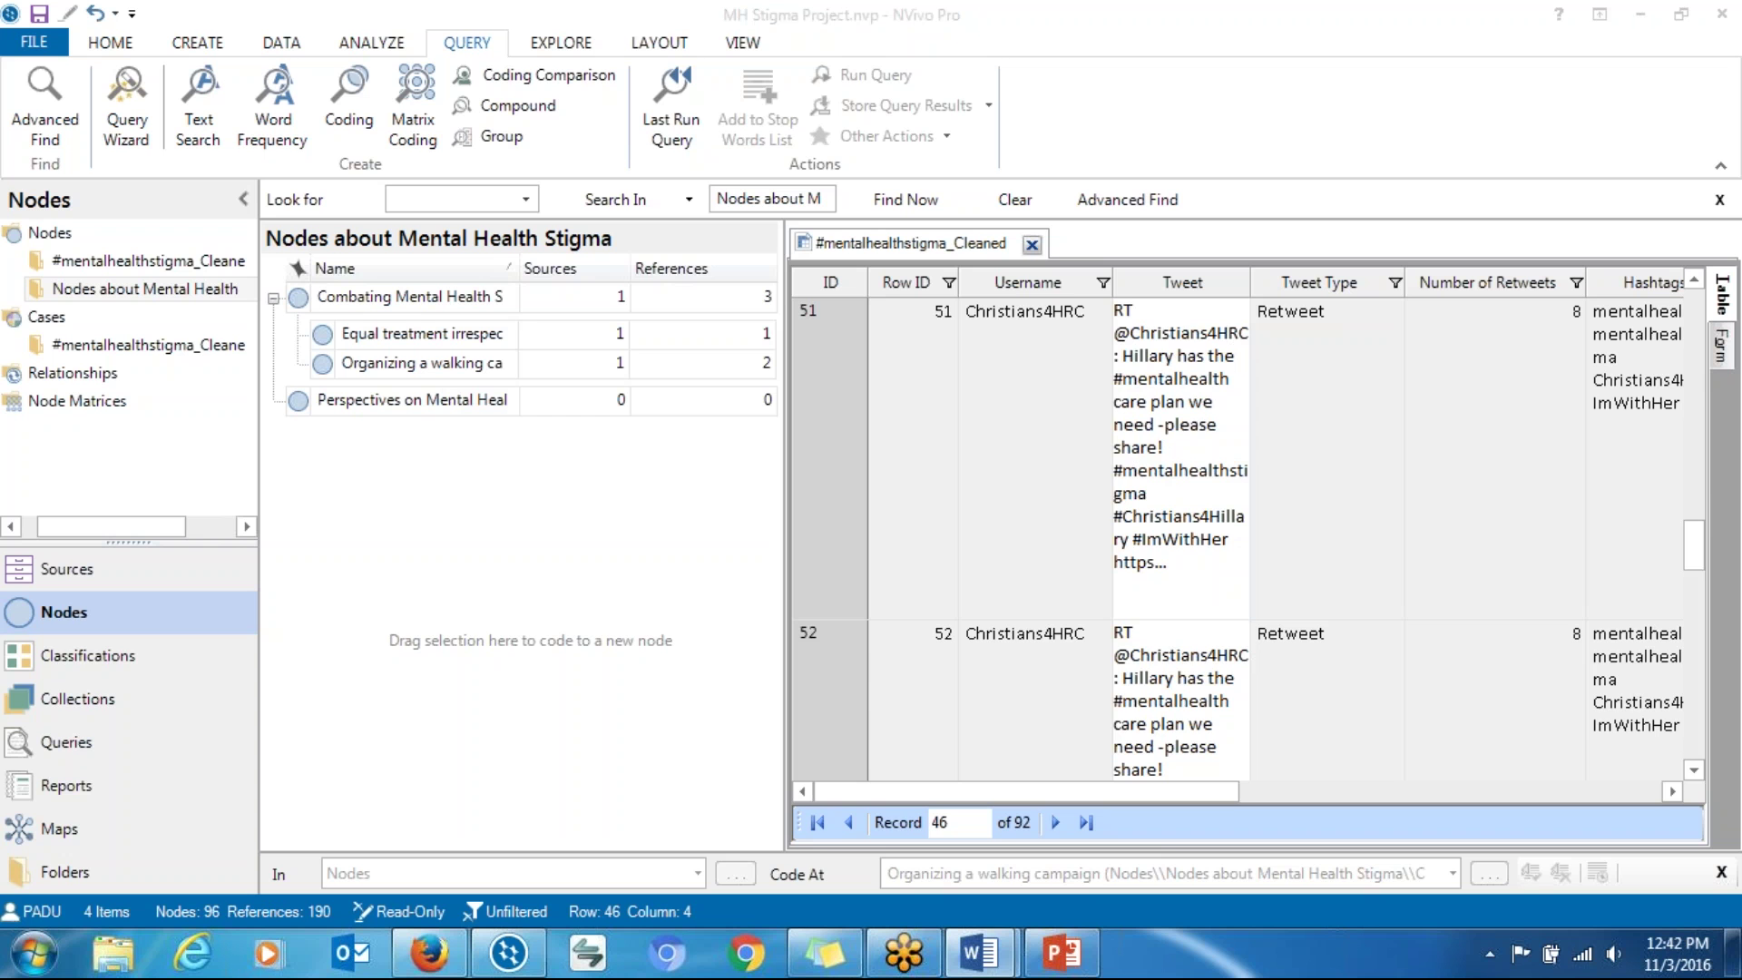
drag(1687, 557, 1689, 487)
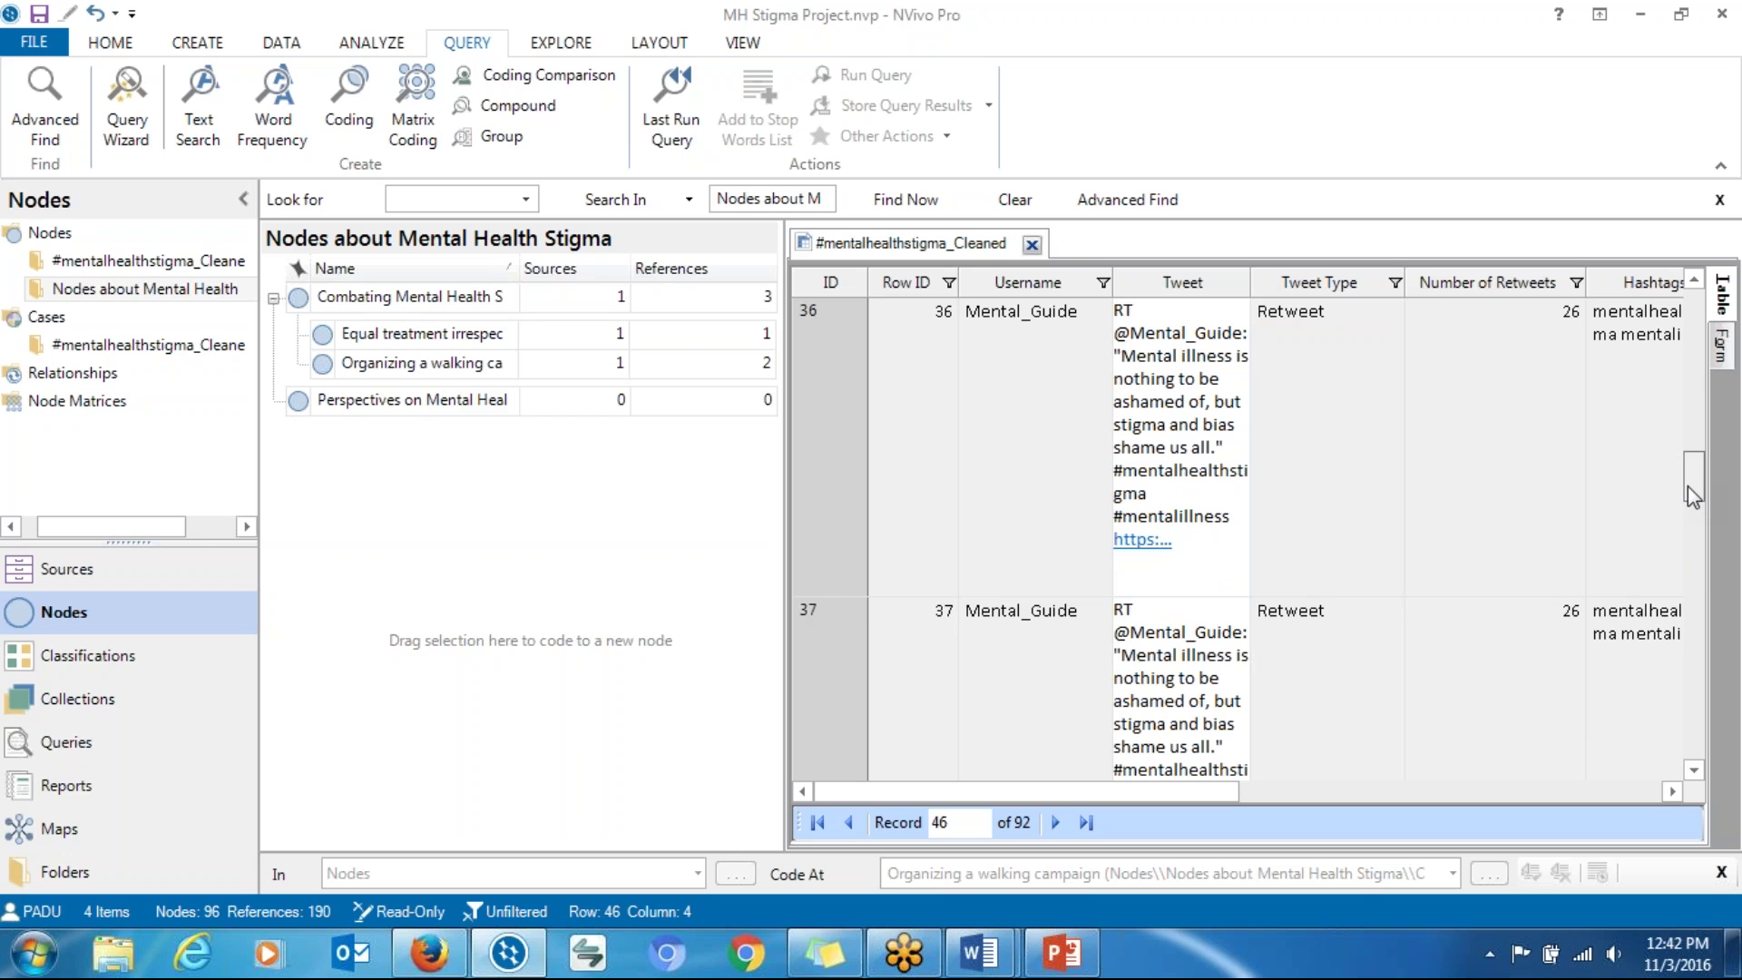
drag(1684, 454, 1672, 317)
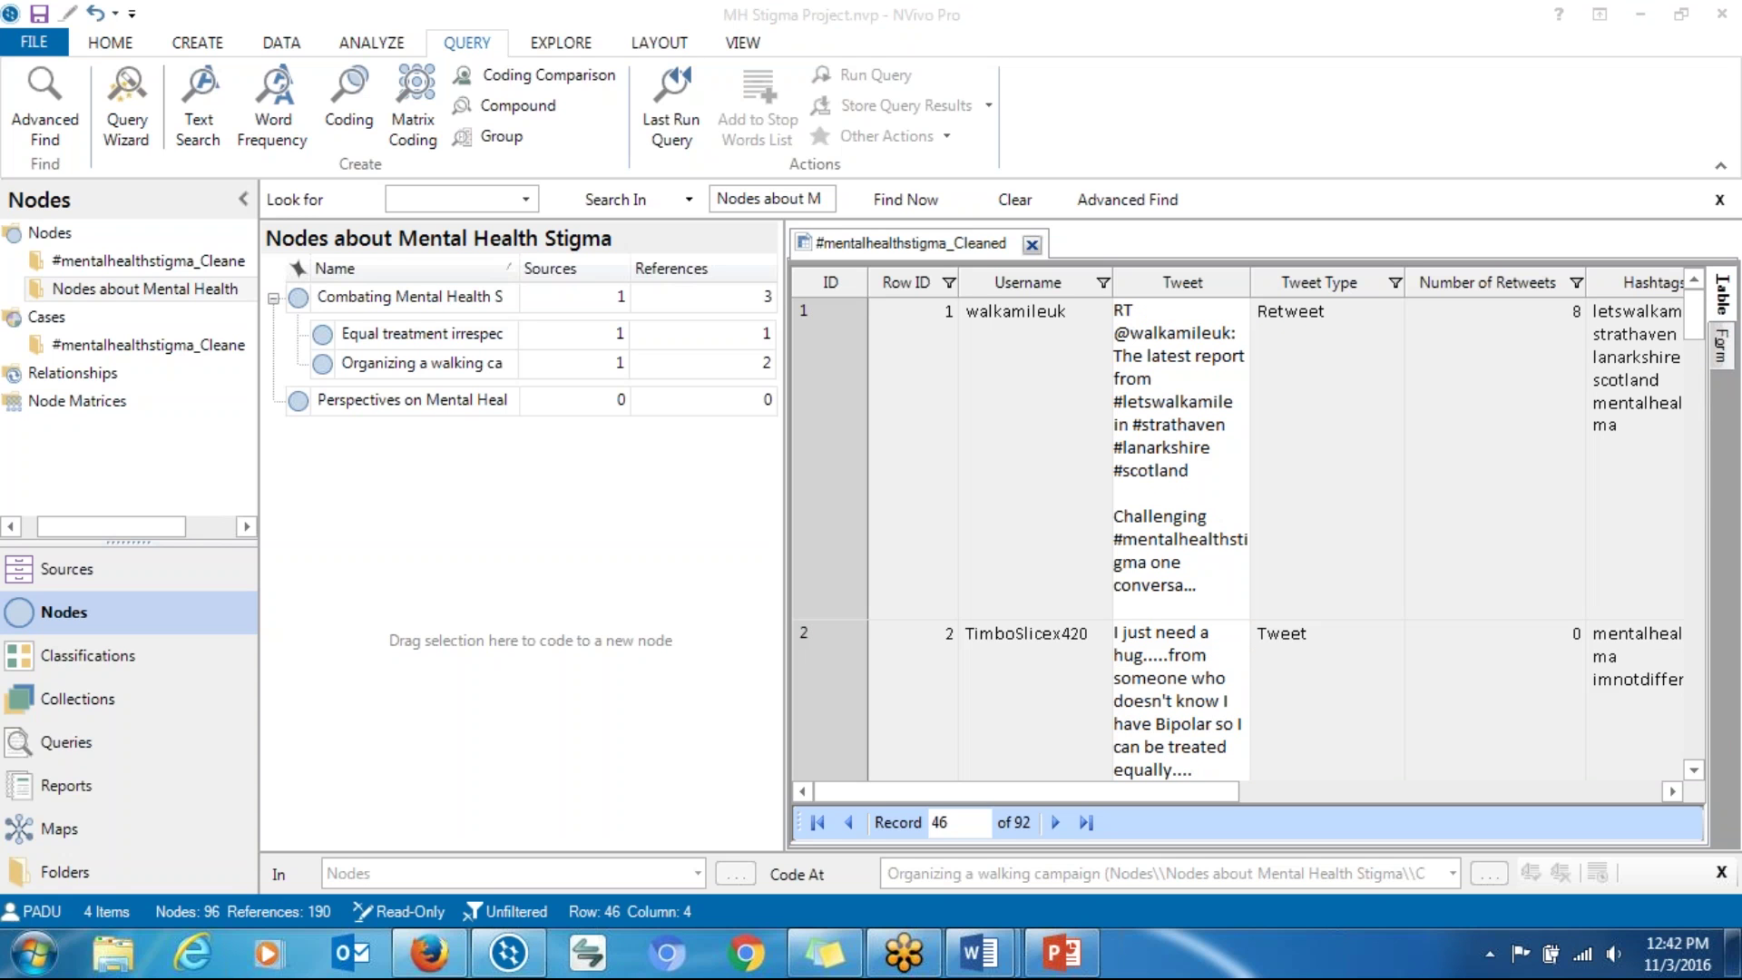
click(1693, 771)
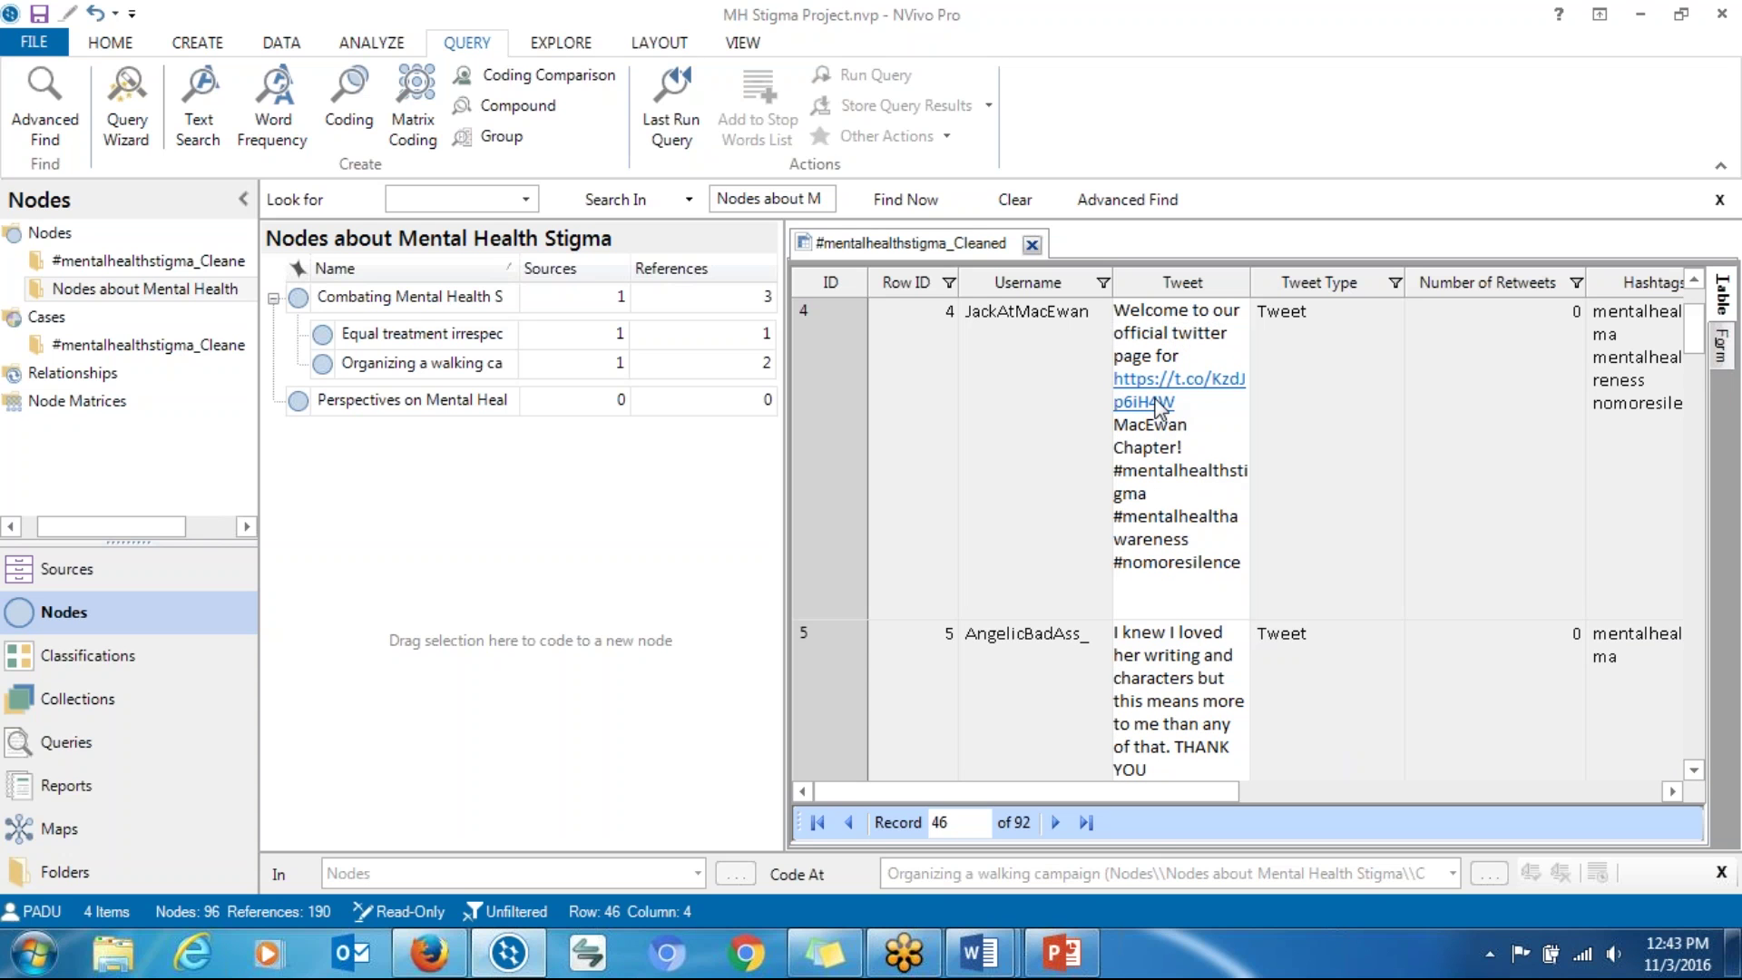
click(1185, 458)
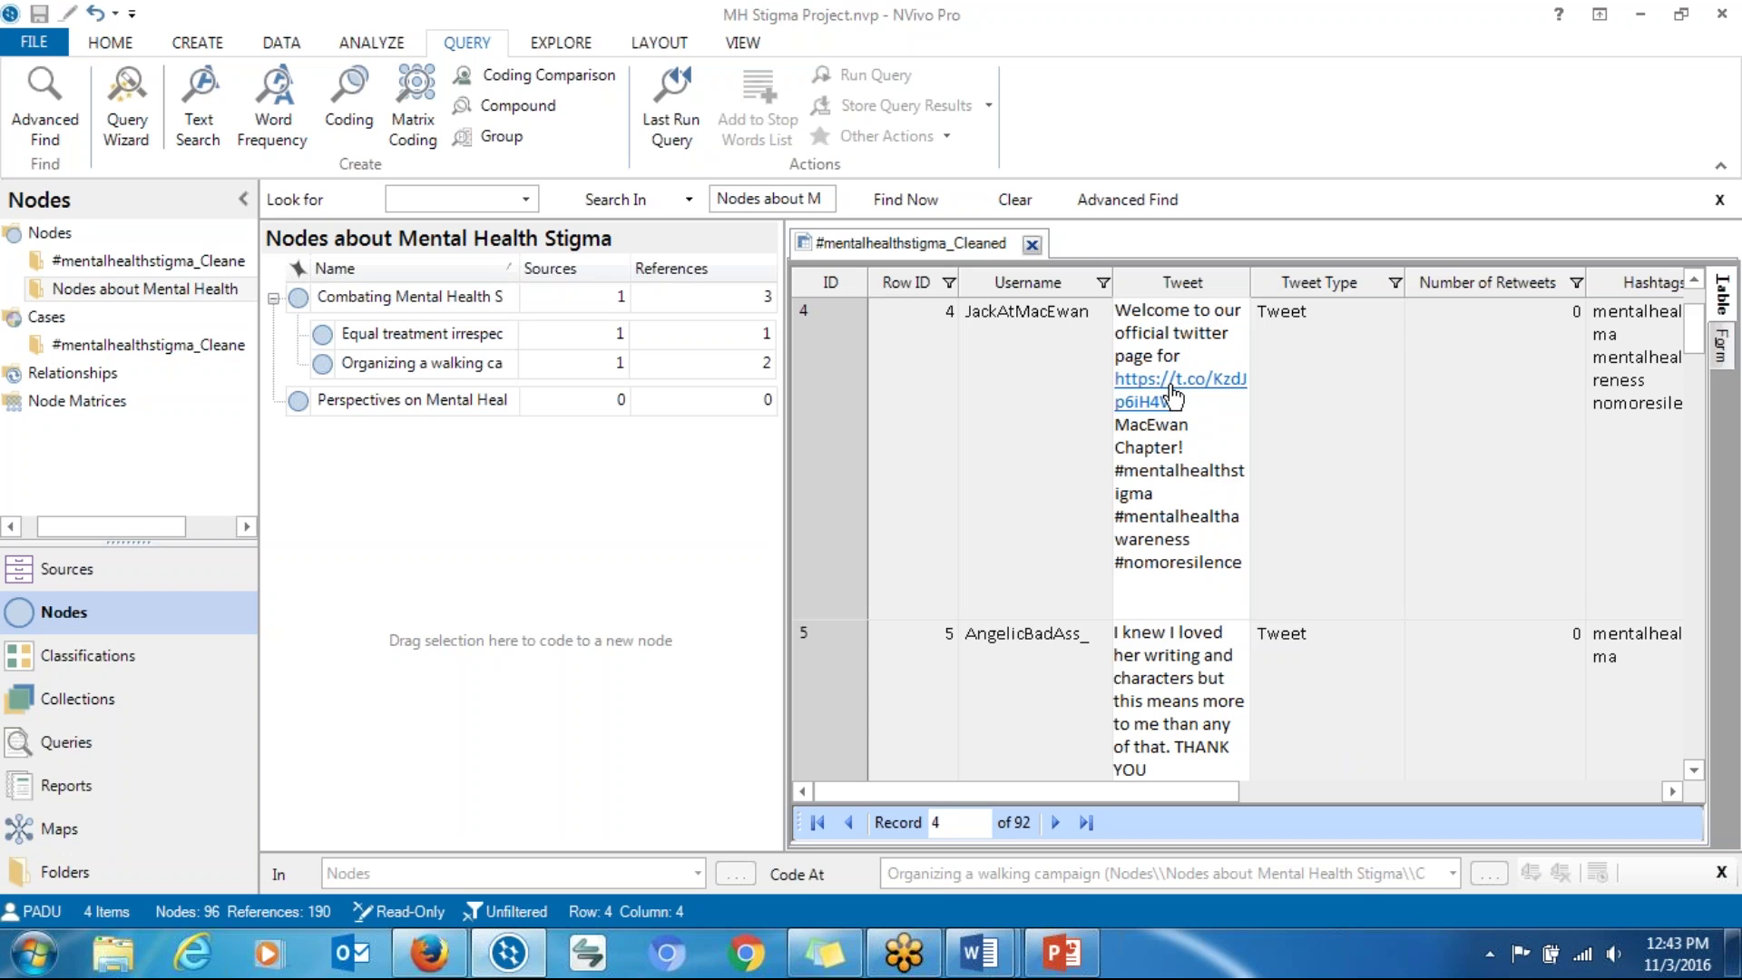
click(1172, 393)
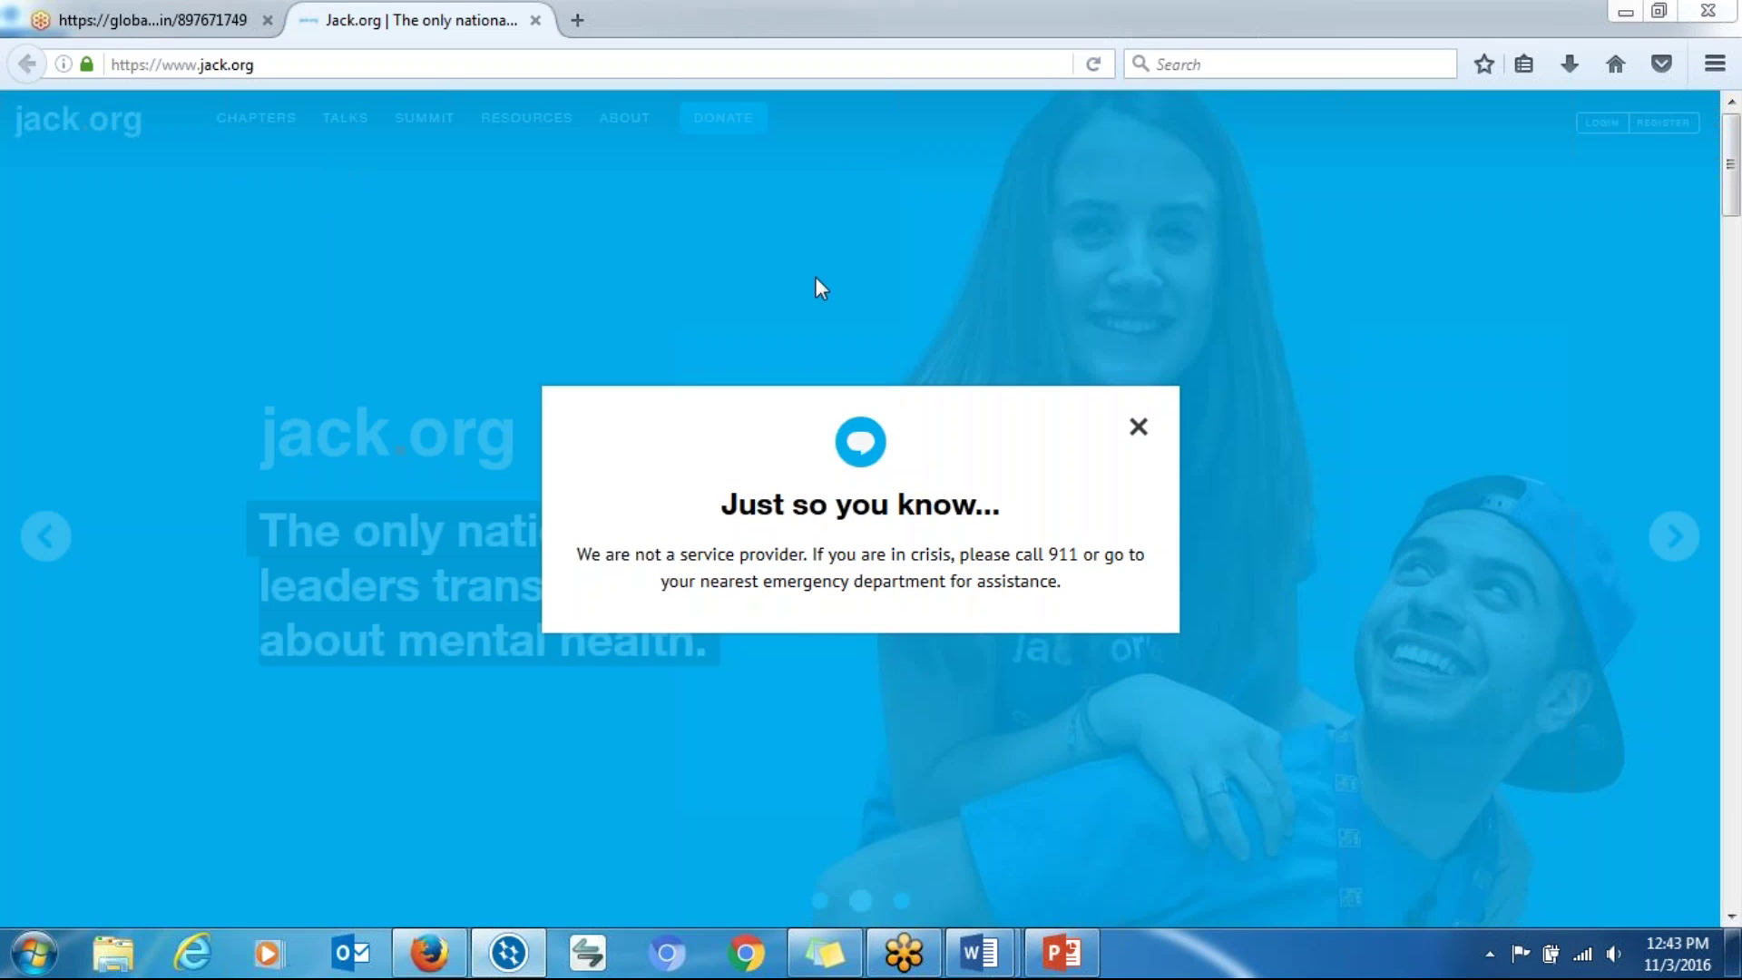
click(1143, 432)
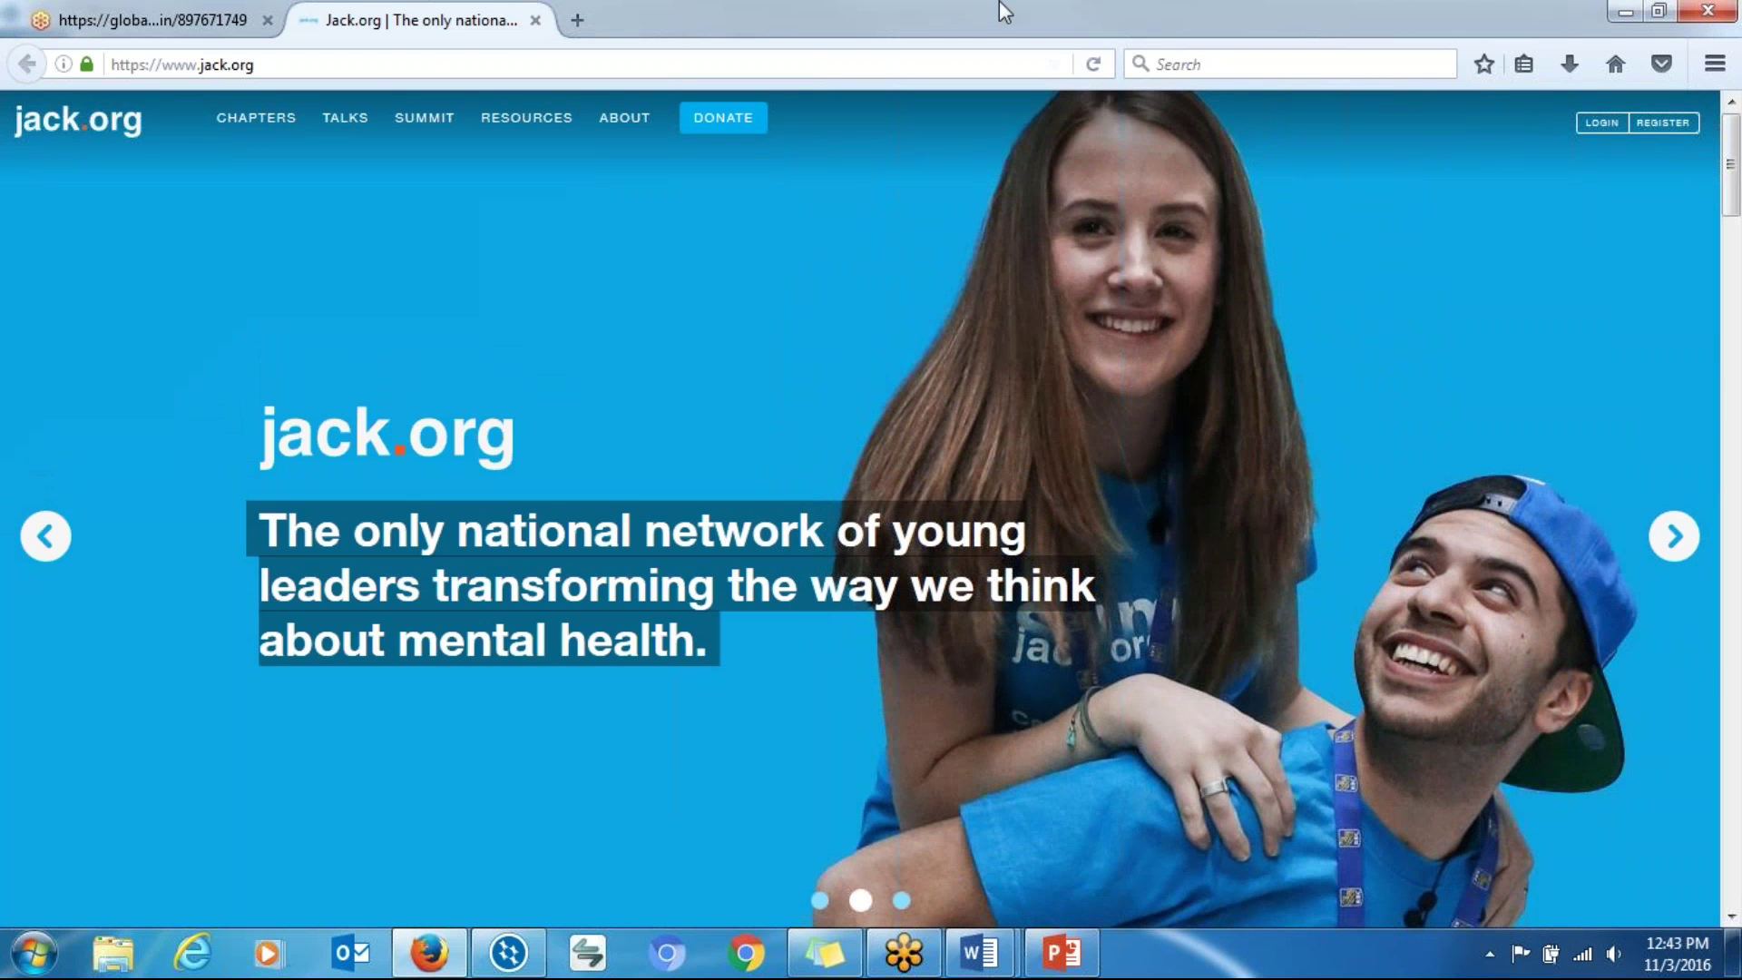
click(1659, 11)
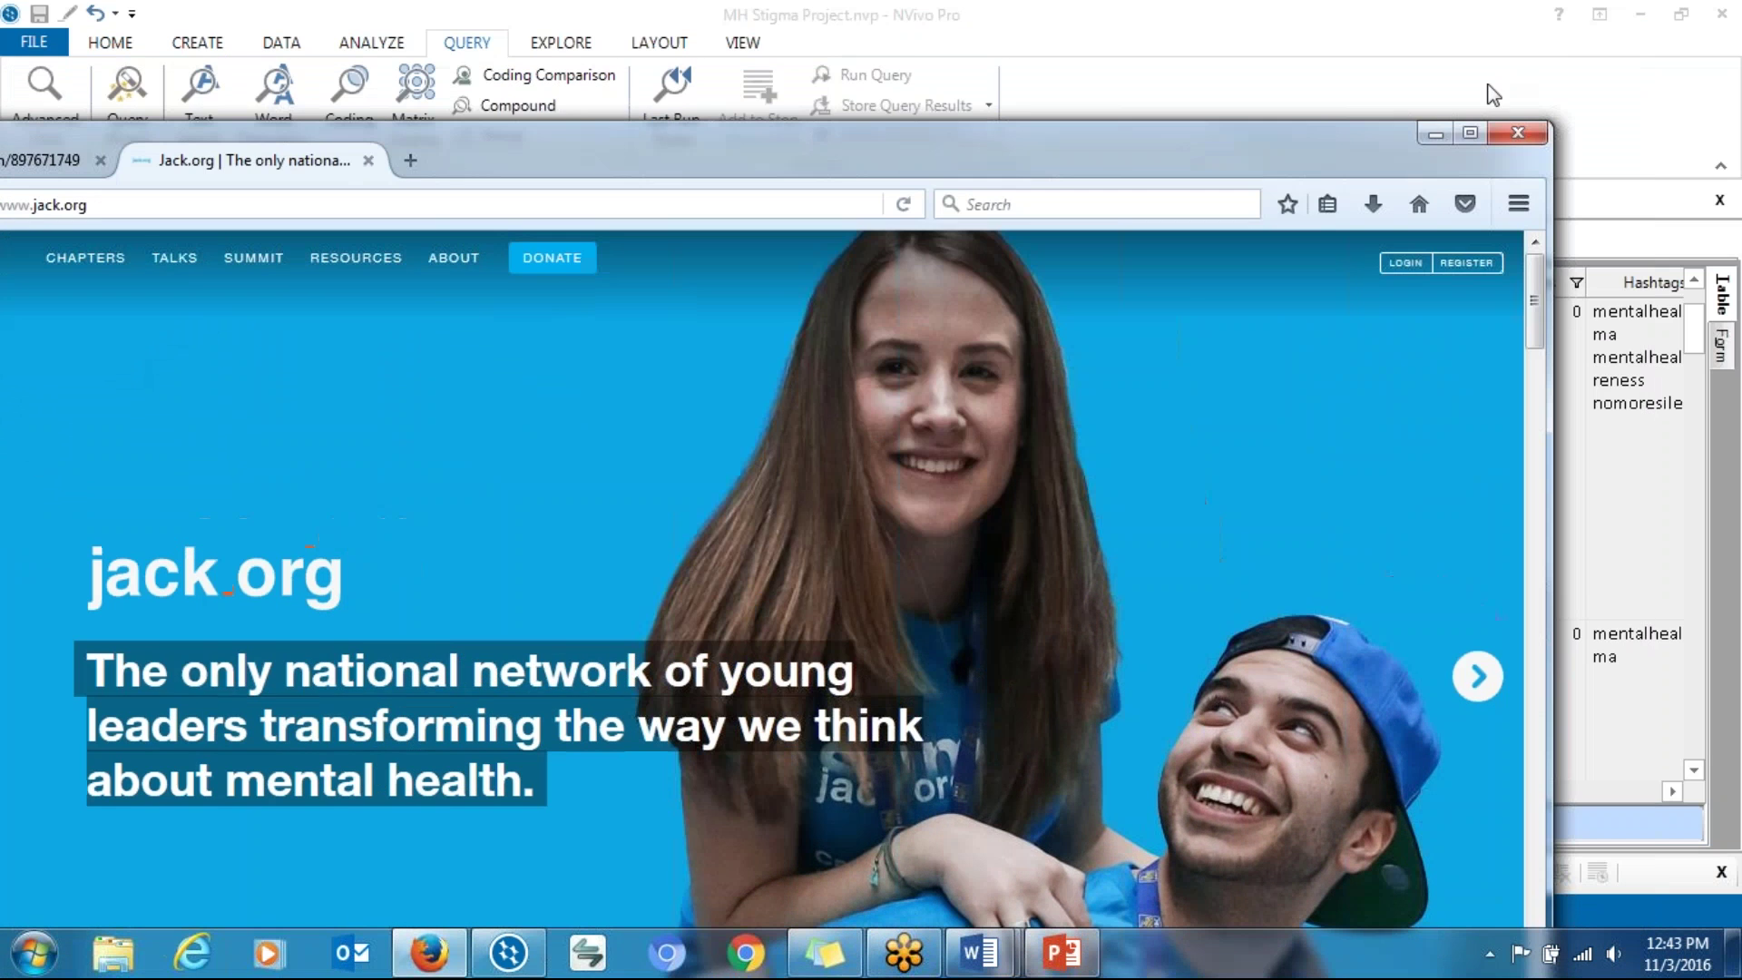
click(1434, 134)
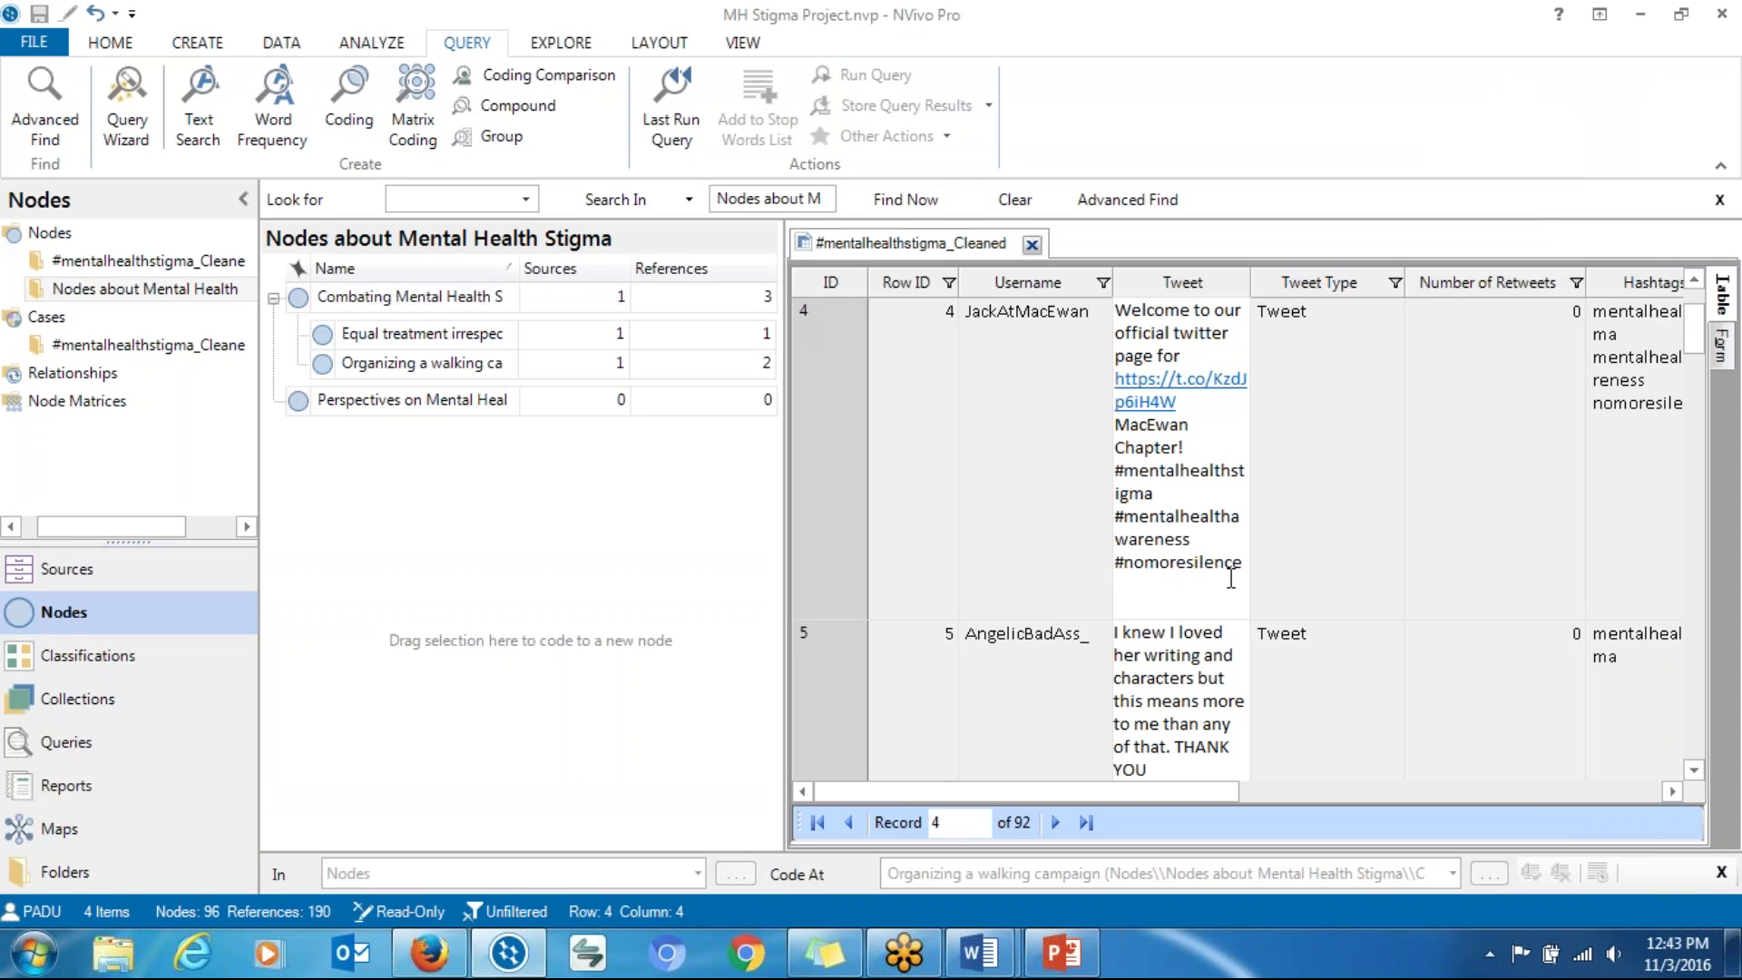
Step: Code the full fourth tweet at a new child node "Creating an online mental health platform" under Combating Mental Health Stigma (RQ1), and save the project
drag(1243, 564, 1120, 310)
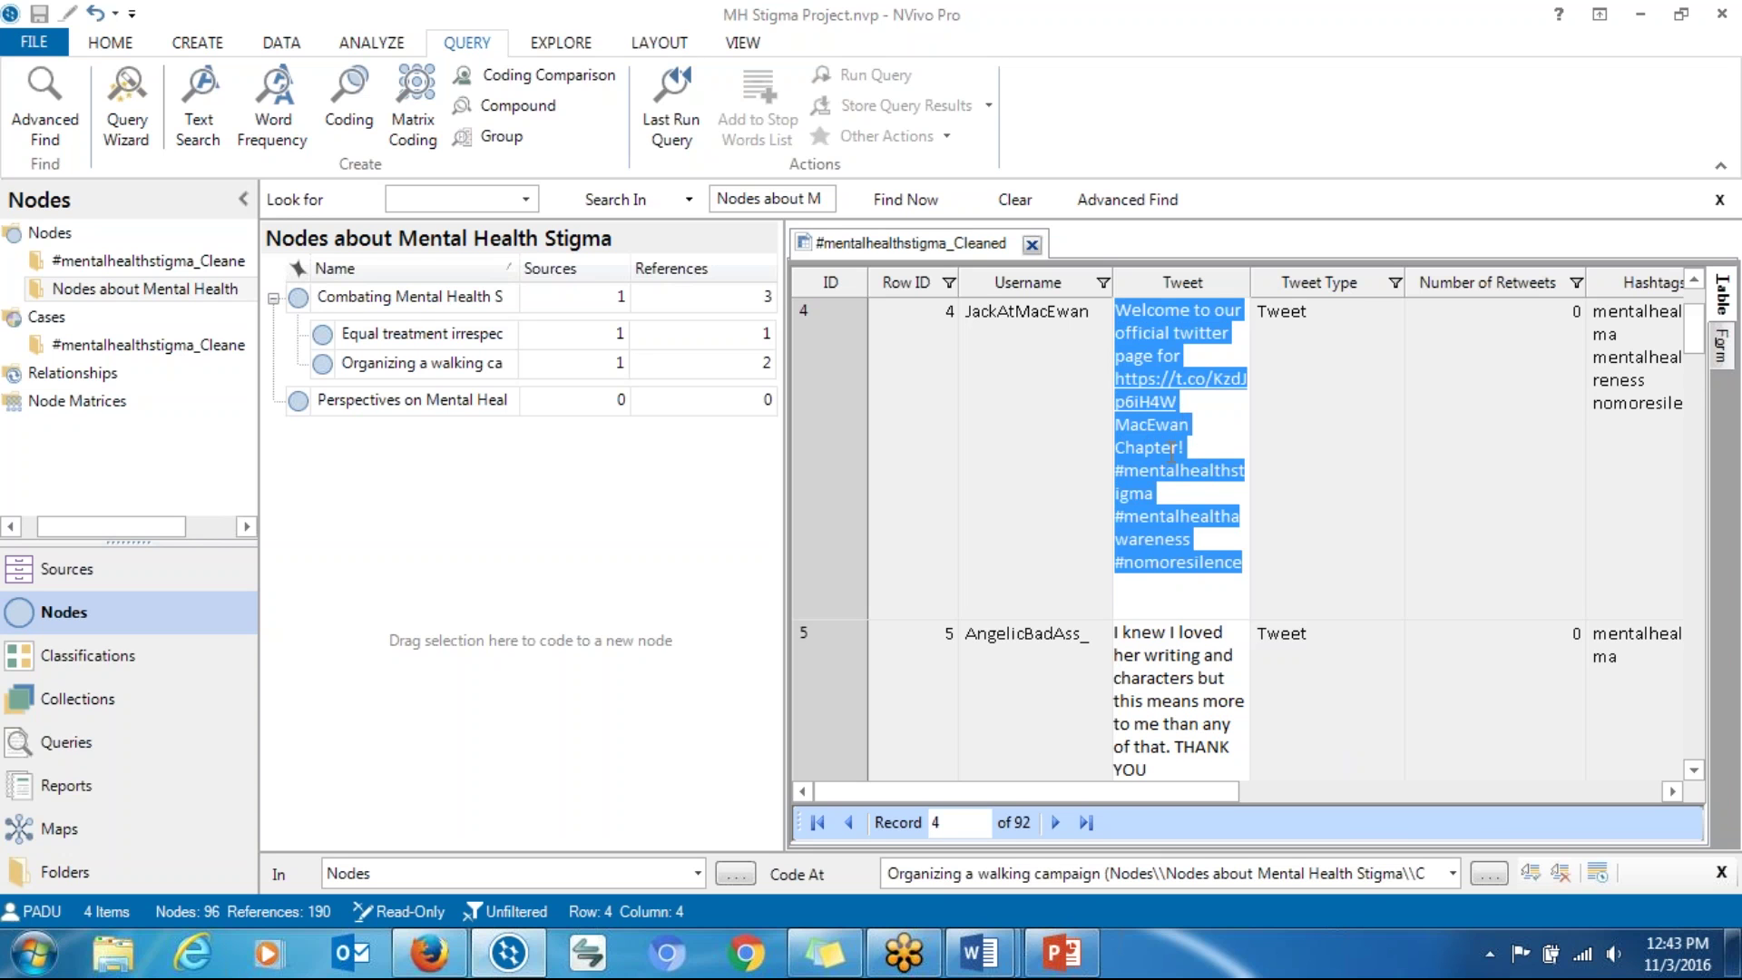
key(alt+Tab)
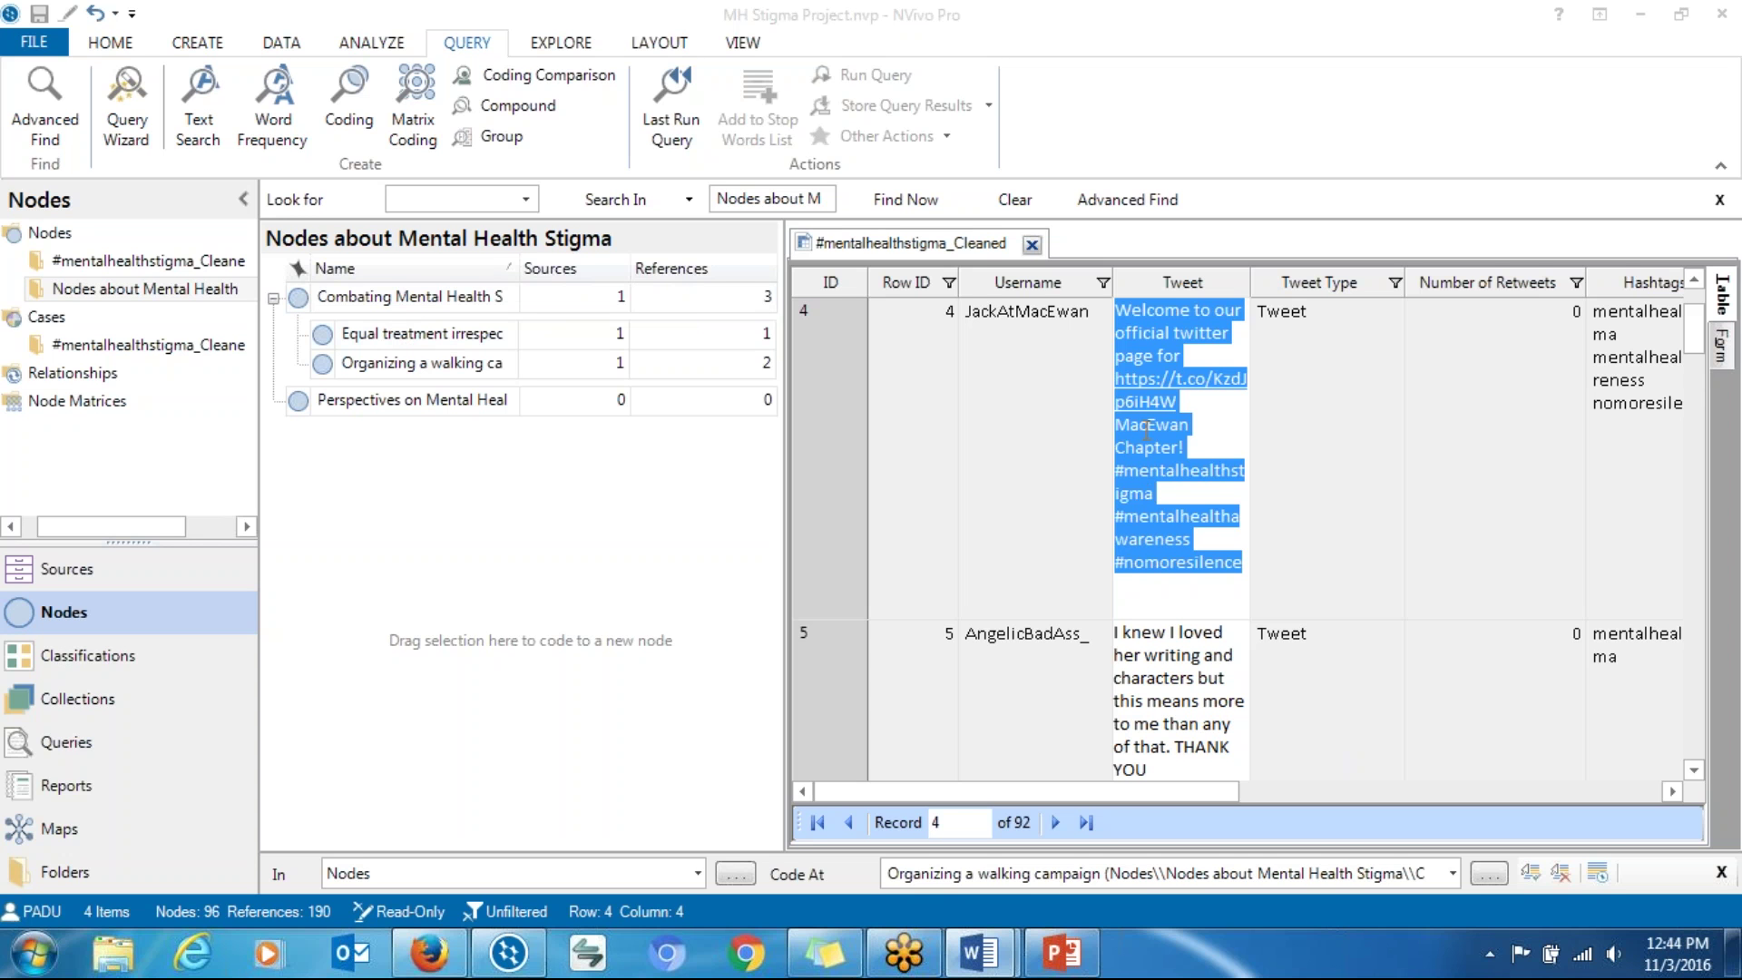
right_click(1146, 430)
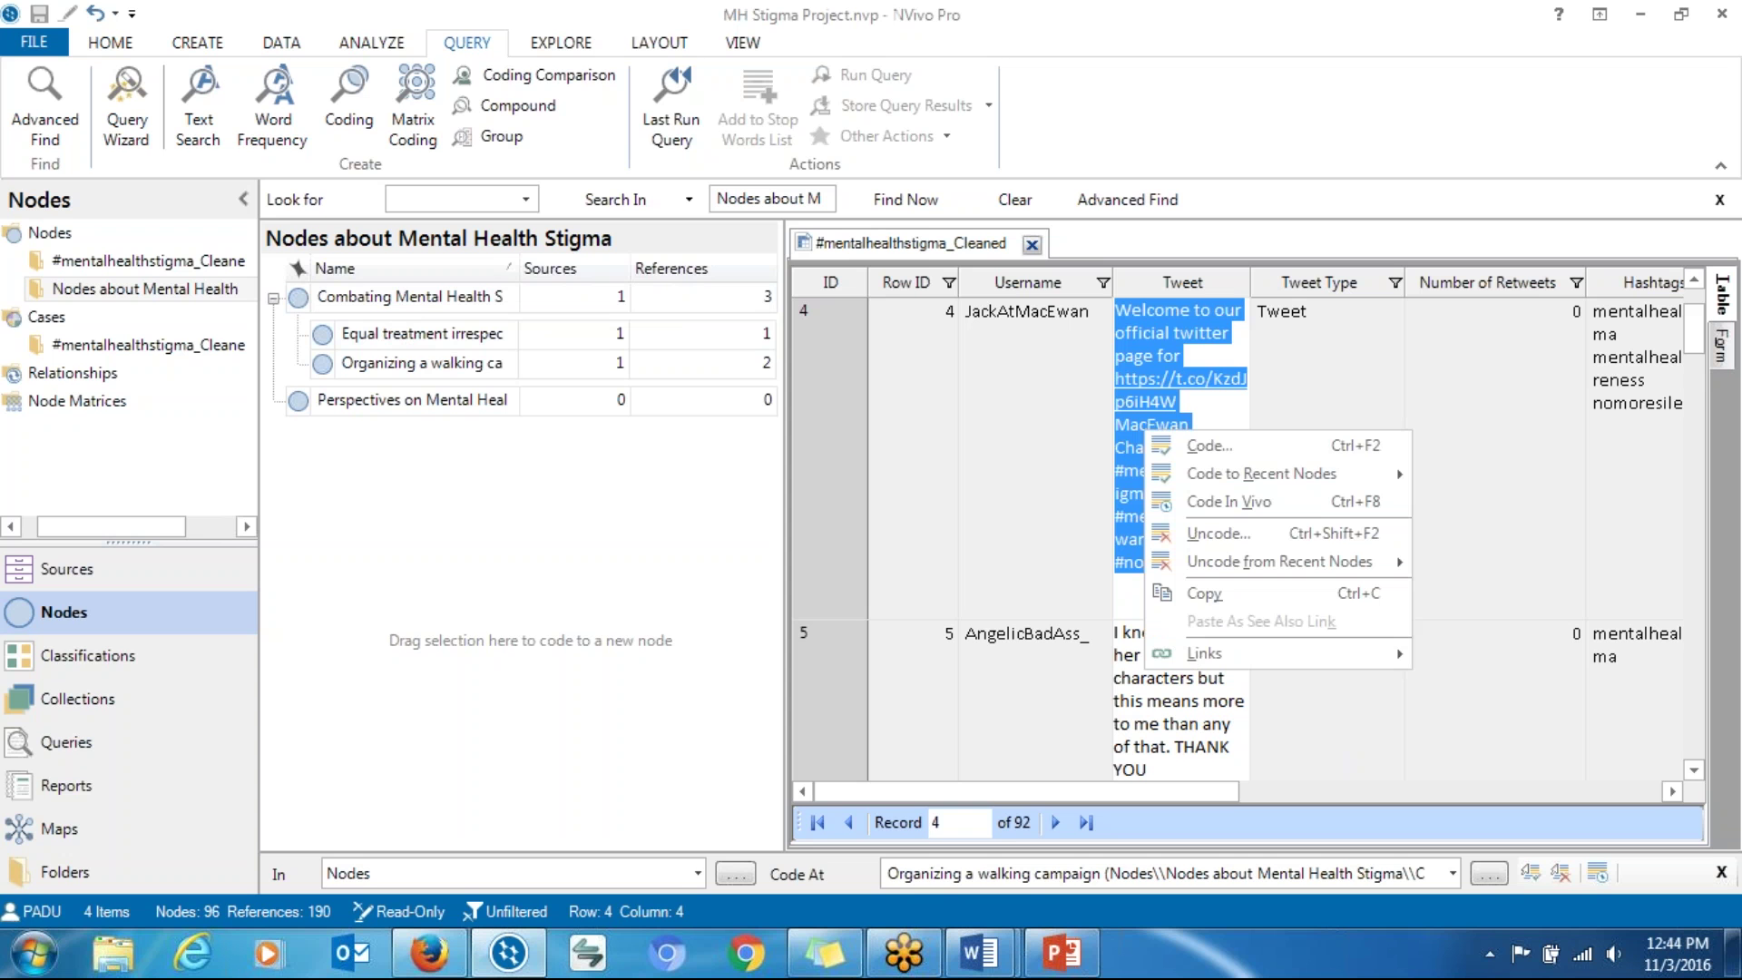
click(1173, 448)
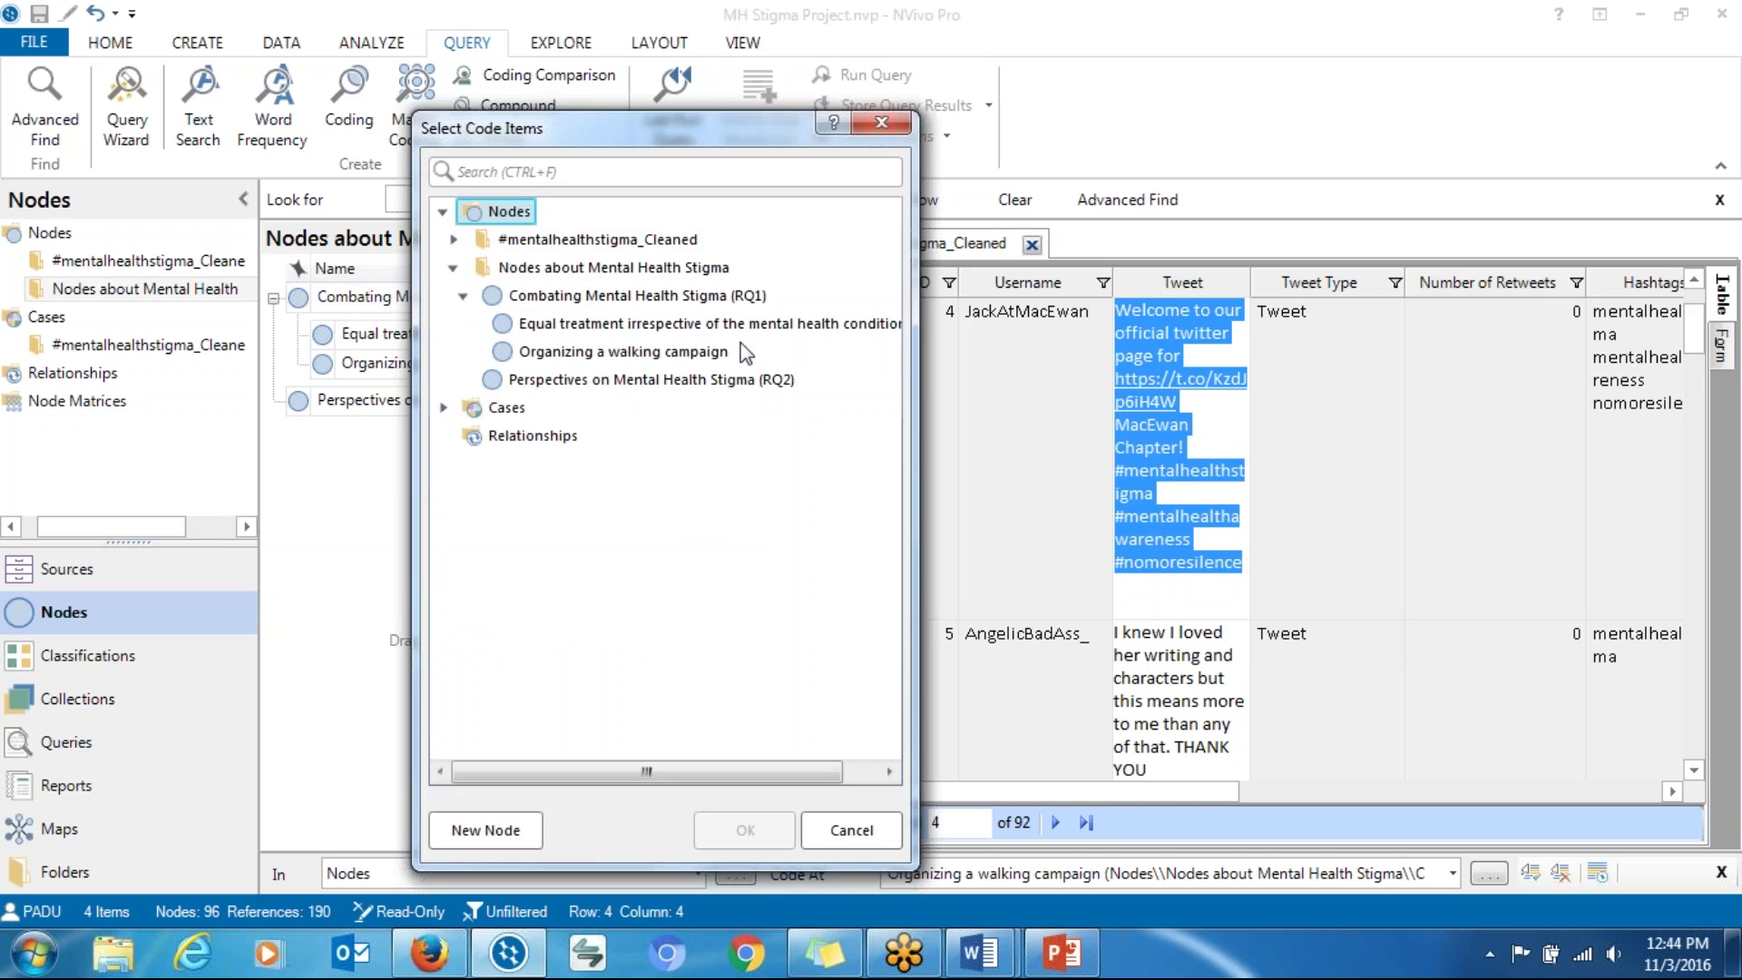
click(564, 300)
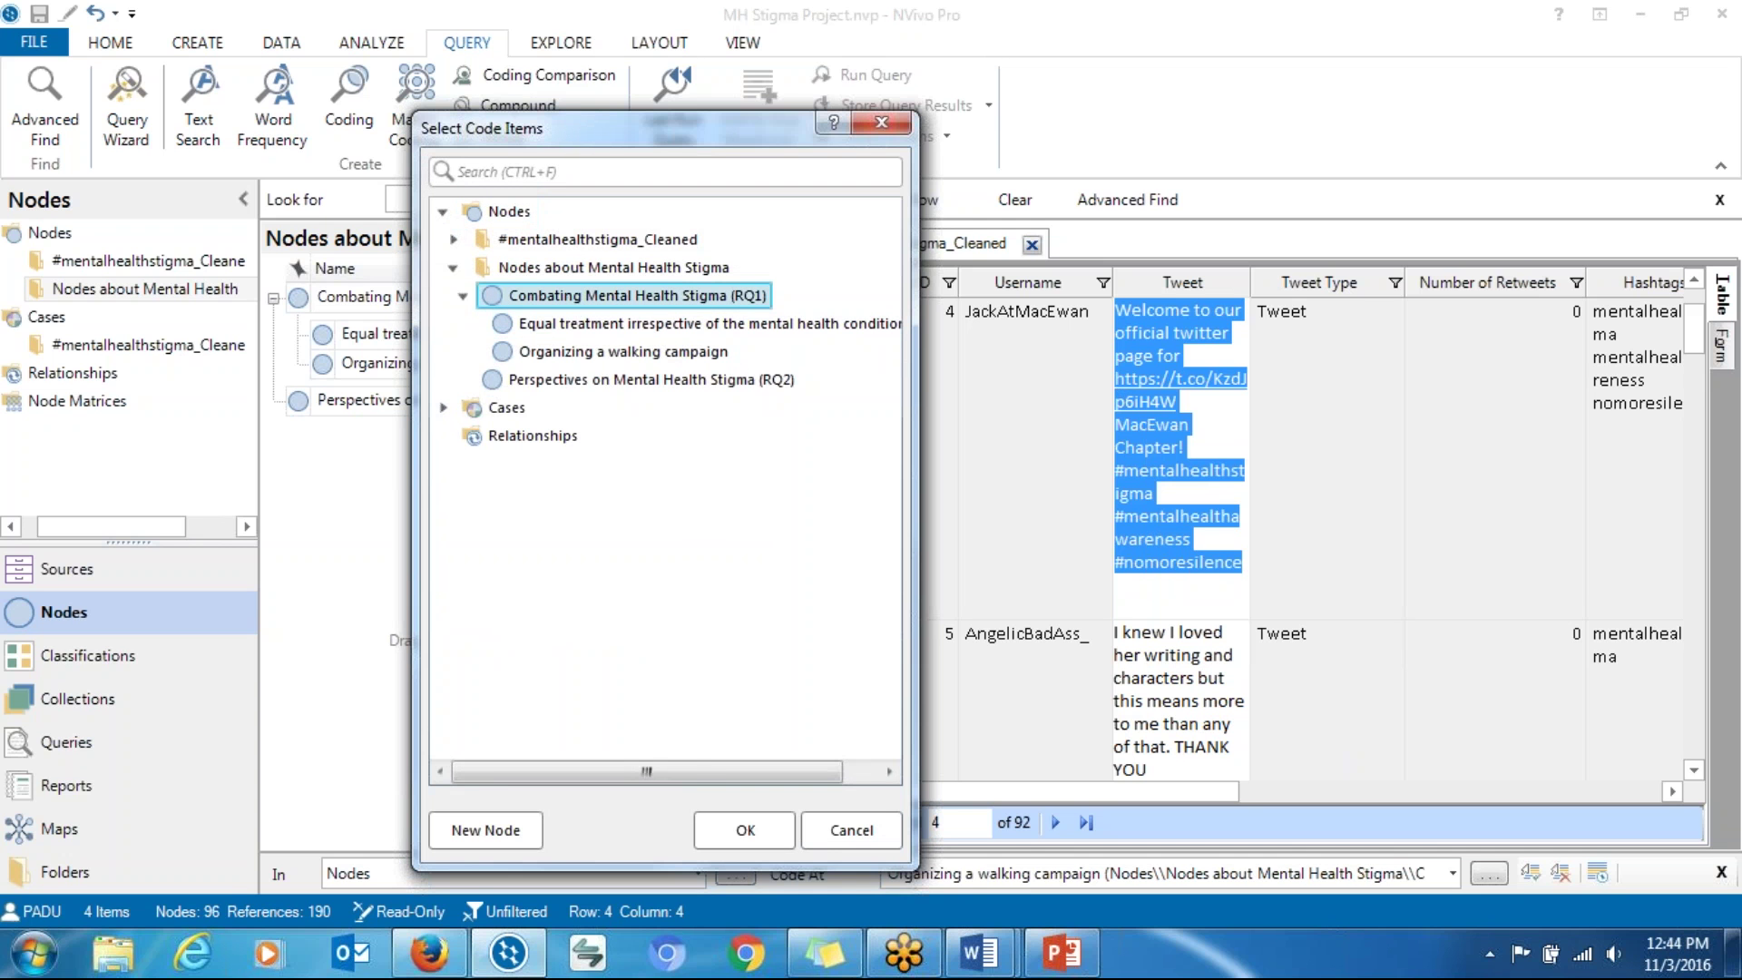
click(486, 829)
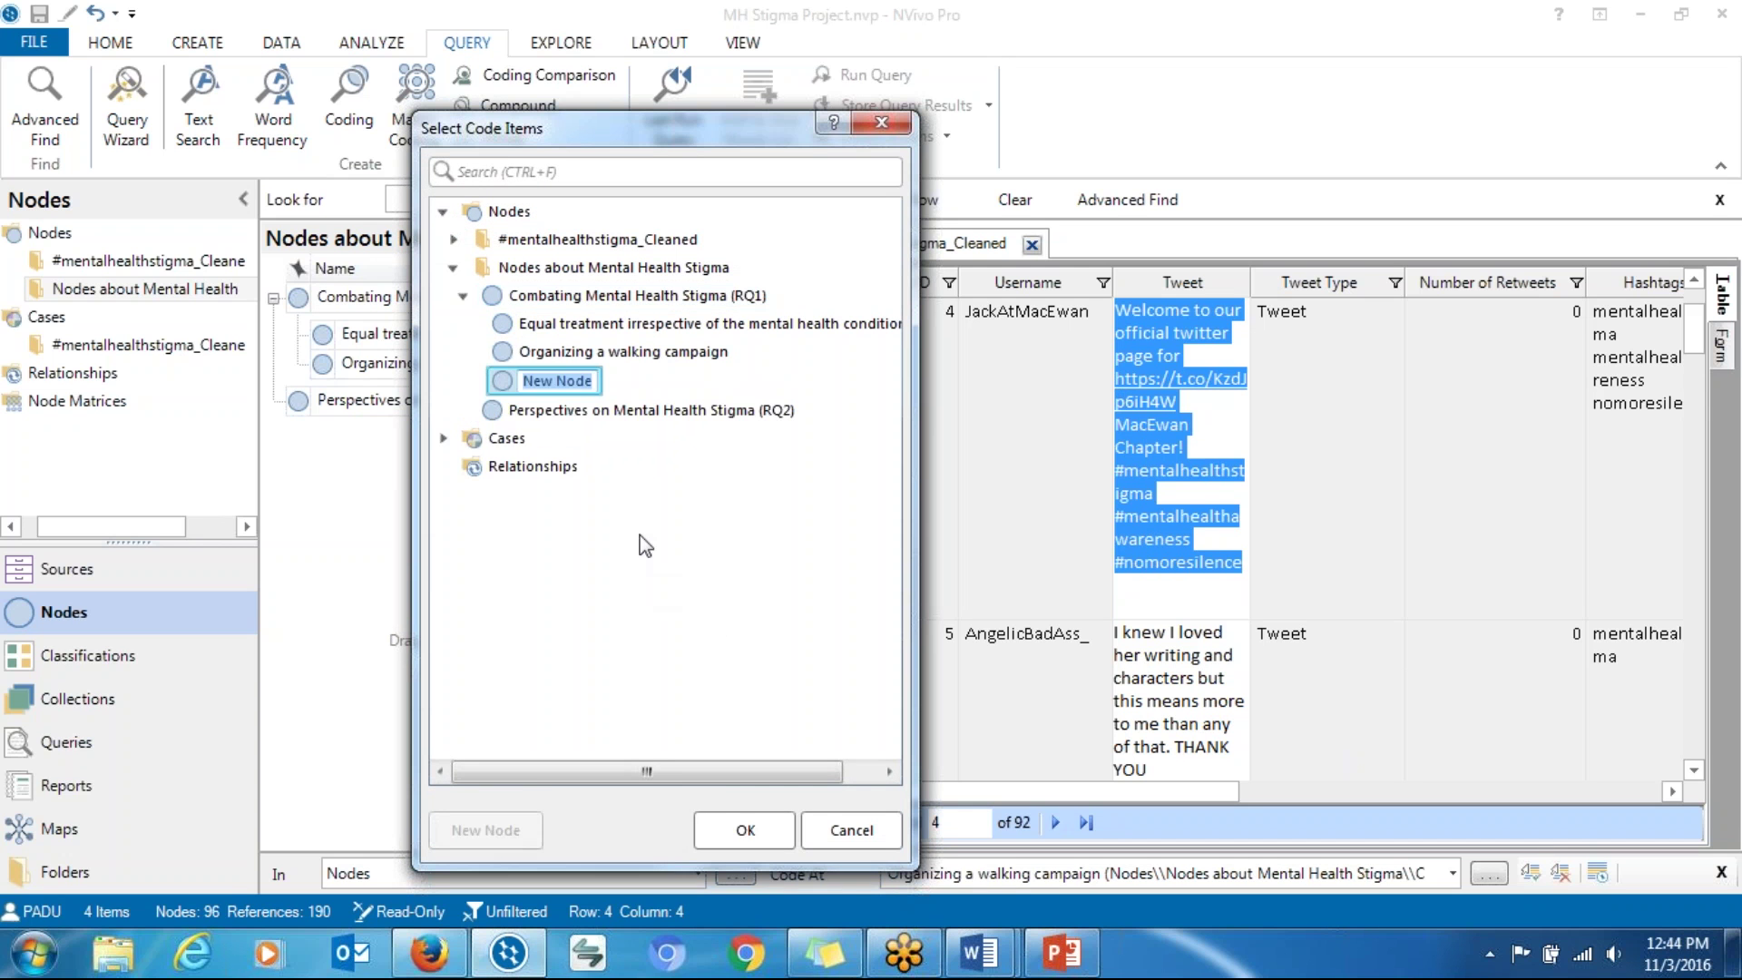
text(Creating an online mental health platform)
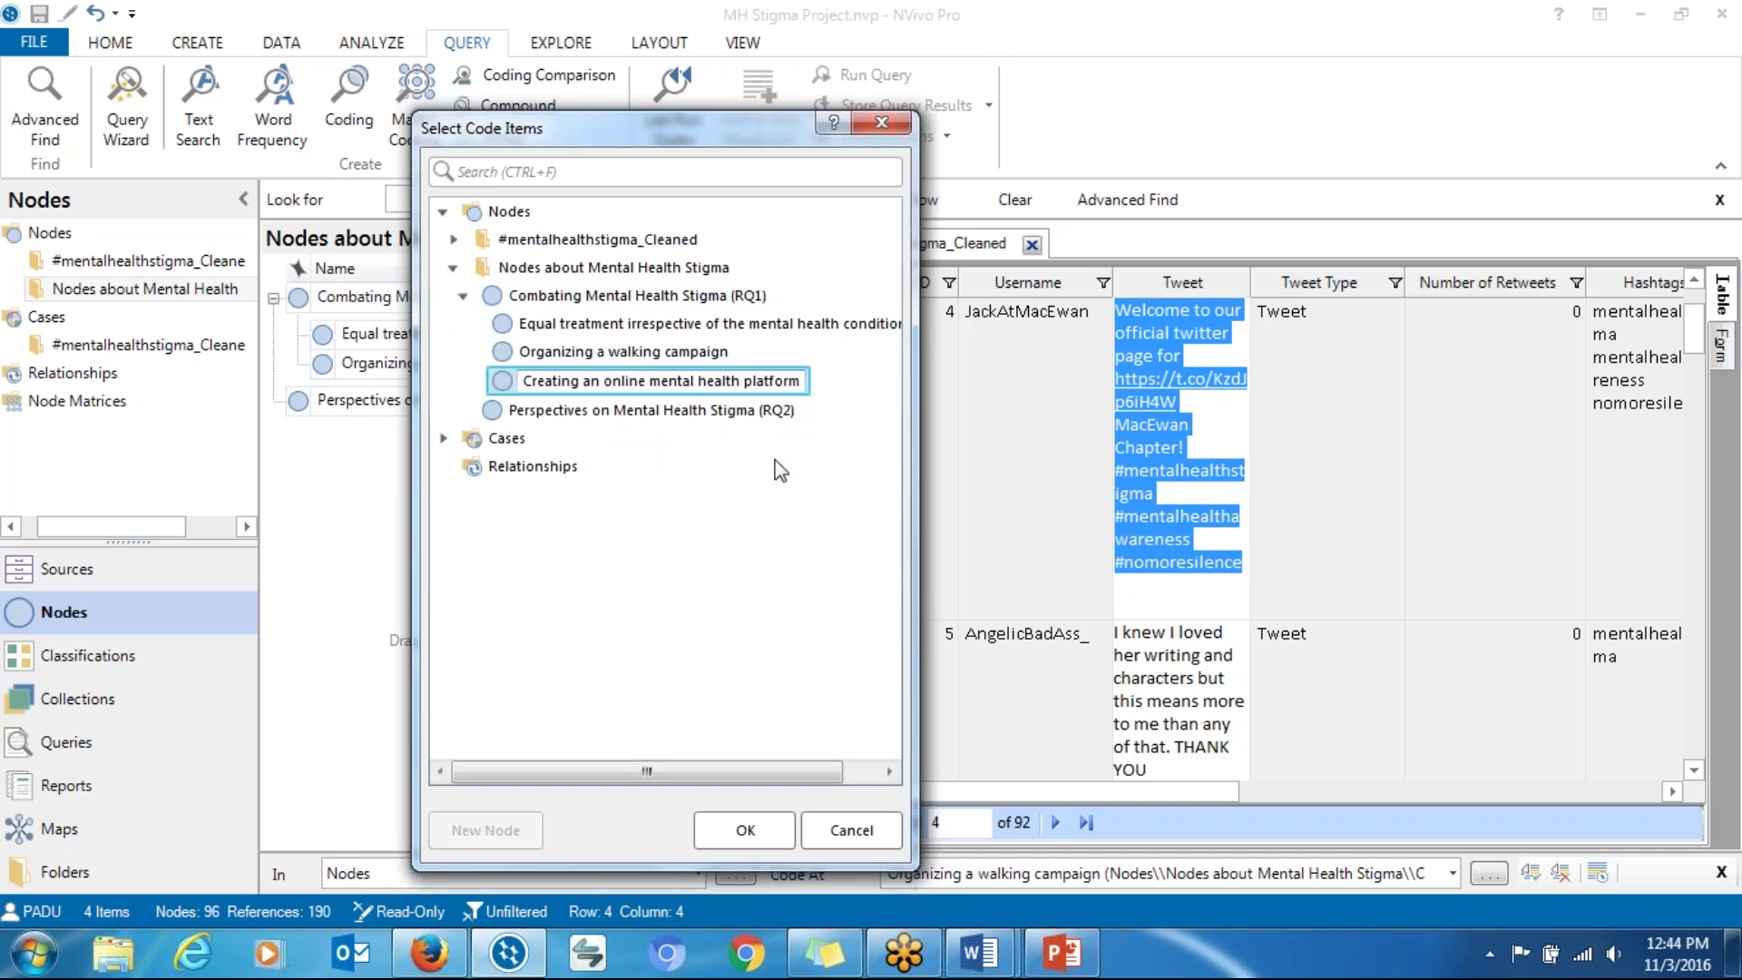
click(726, 829)
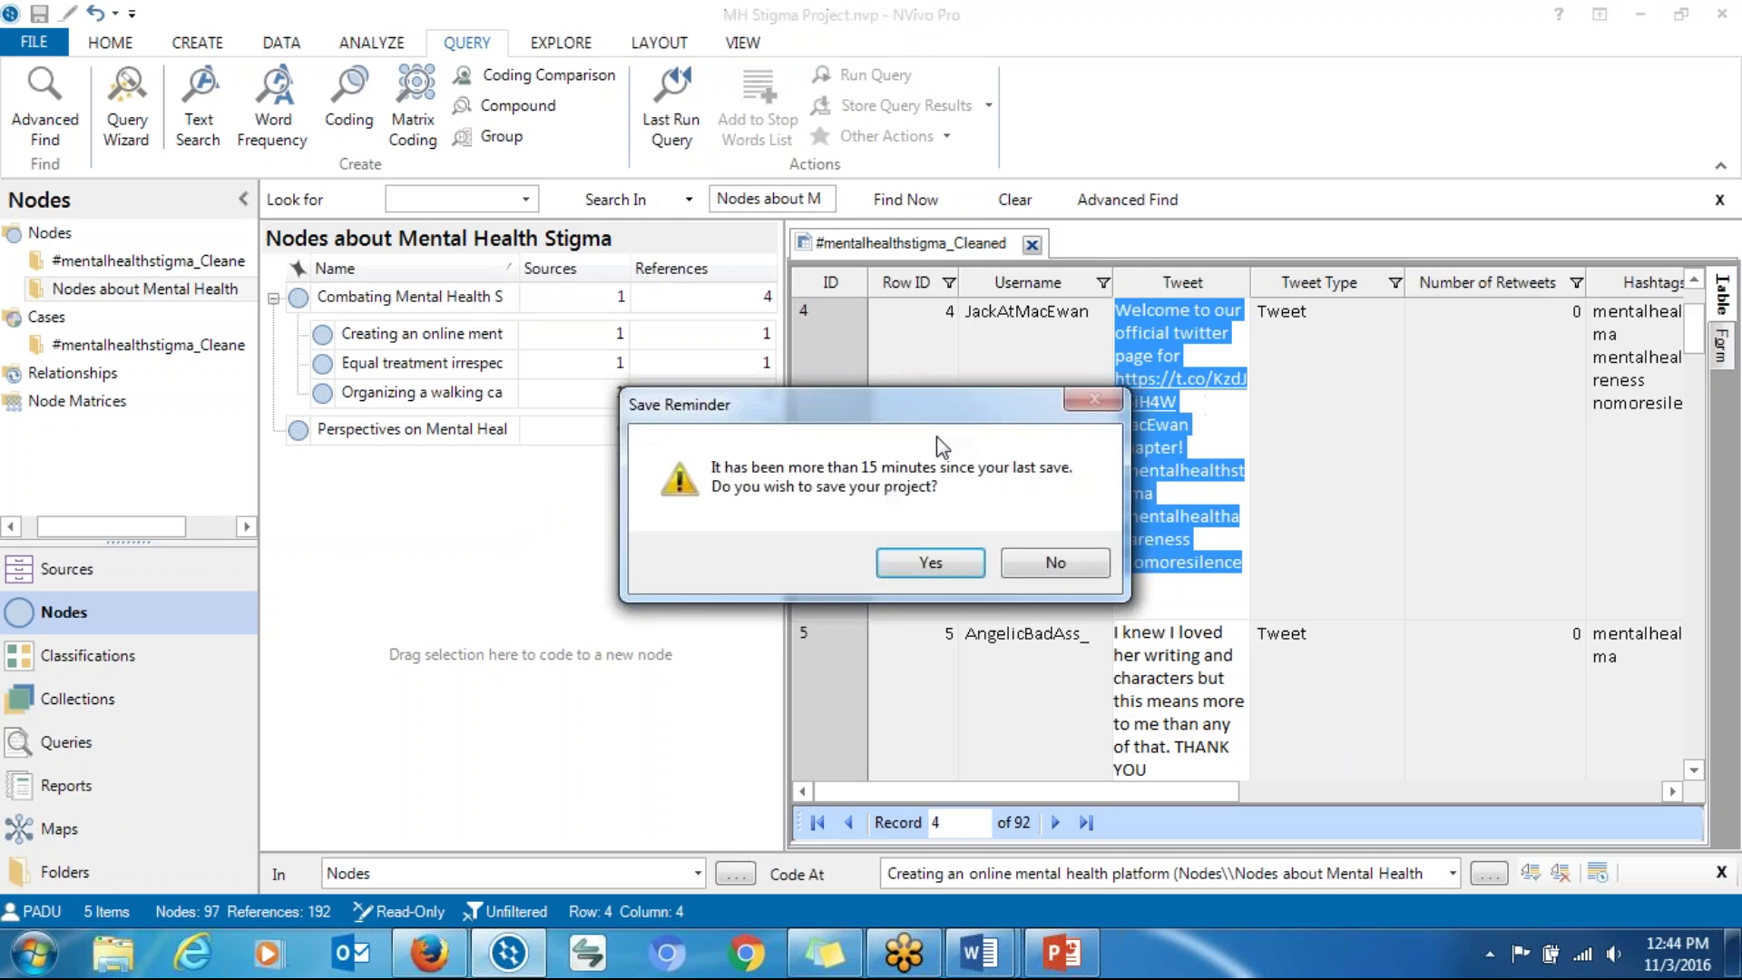
click(935, 564)
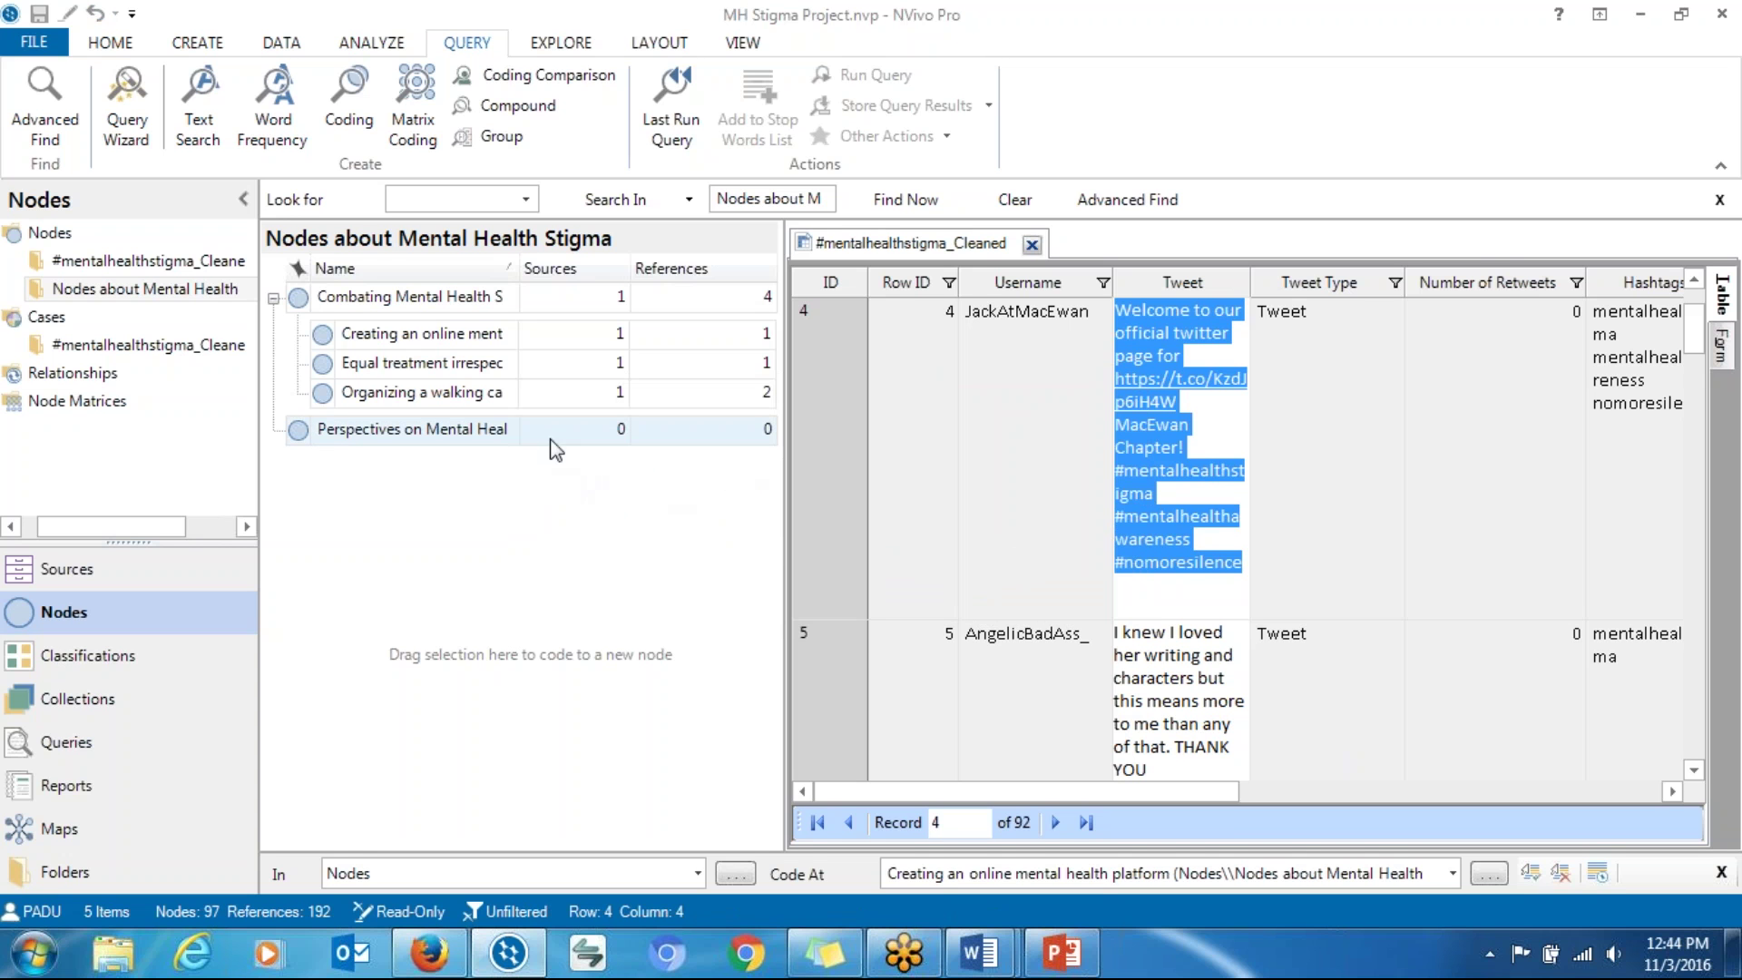
click(1630, 31)
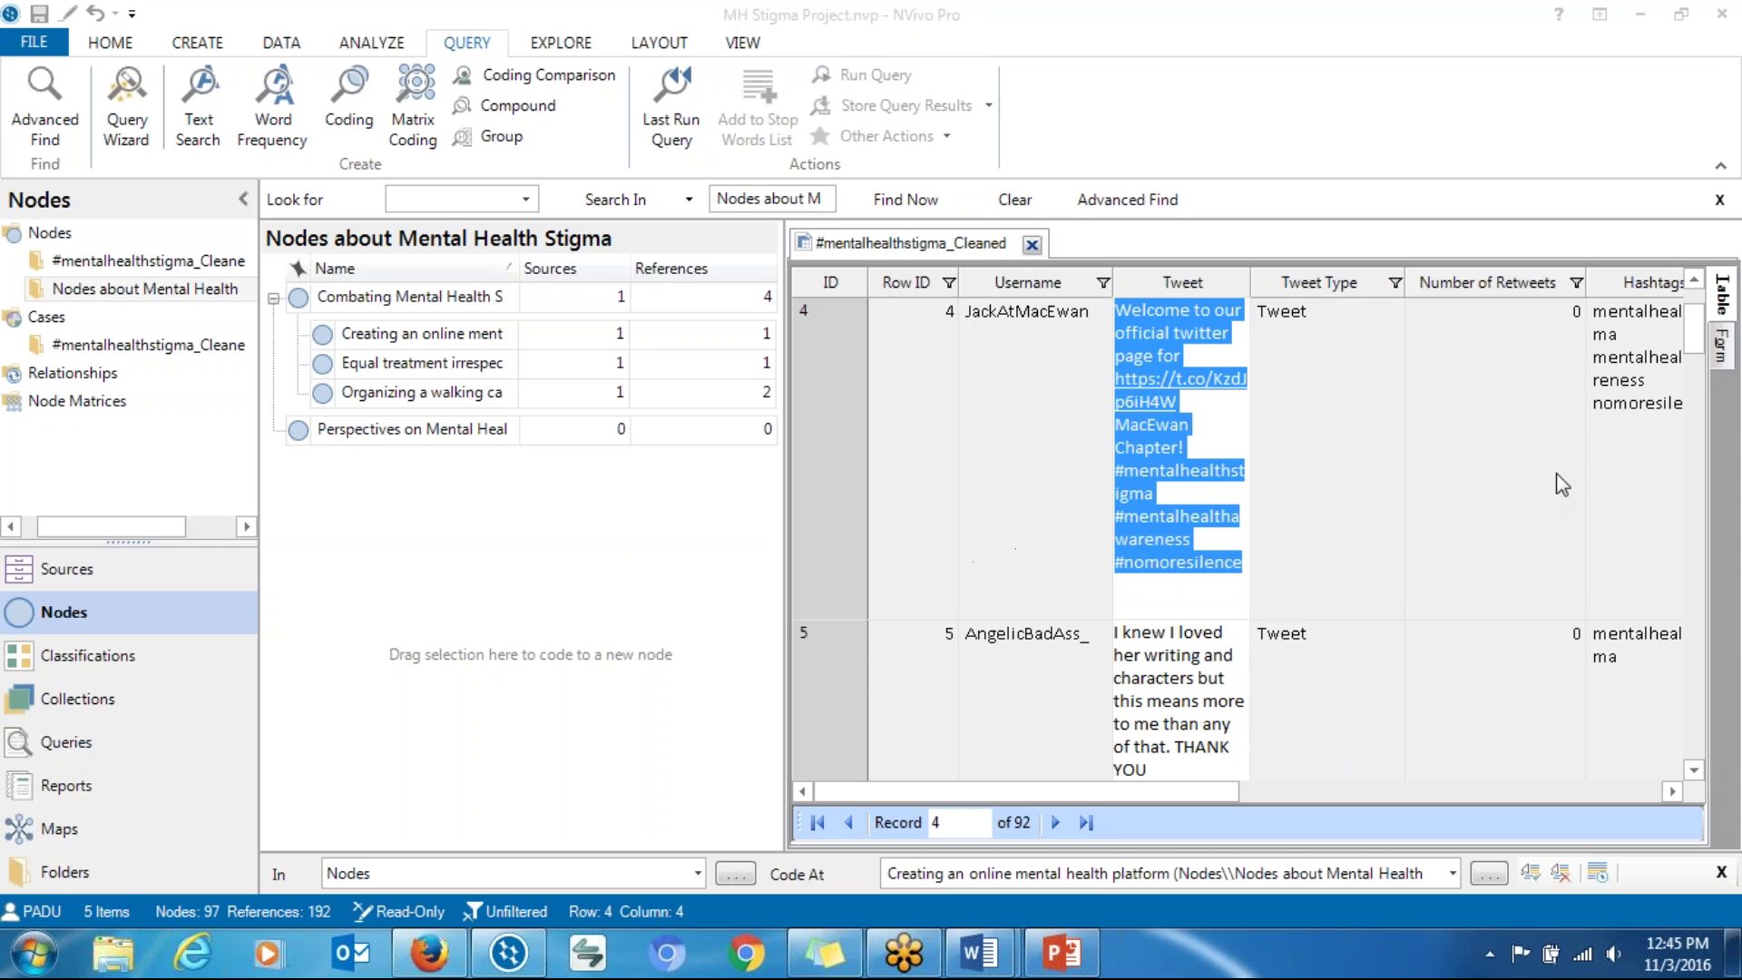
mouse_move(1692, 334)
mouse_down()
mouse_move(1698, 352)
mouse_move(1689, 320)
mouse_up()
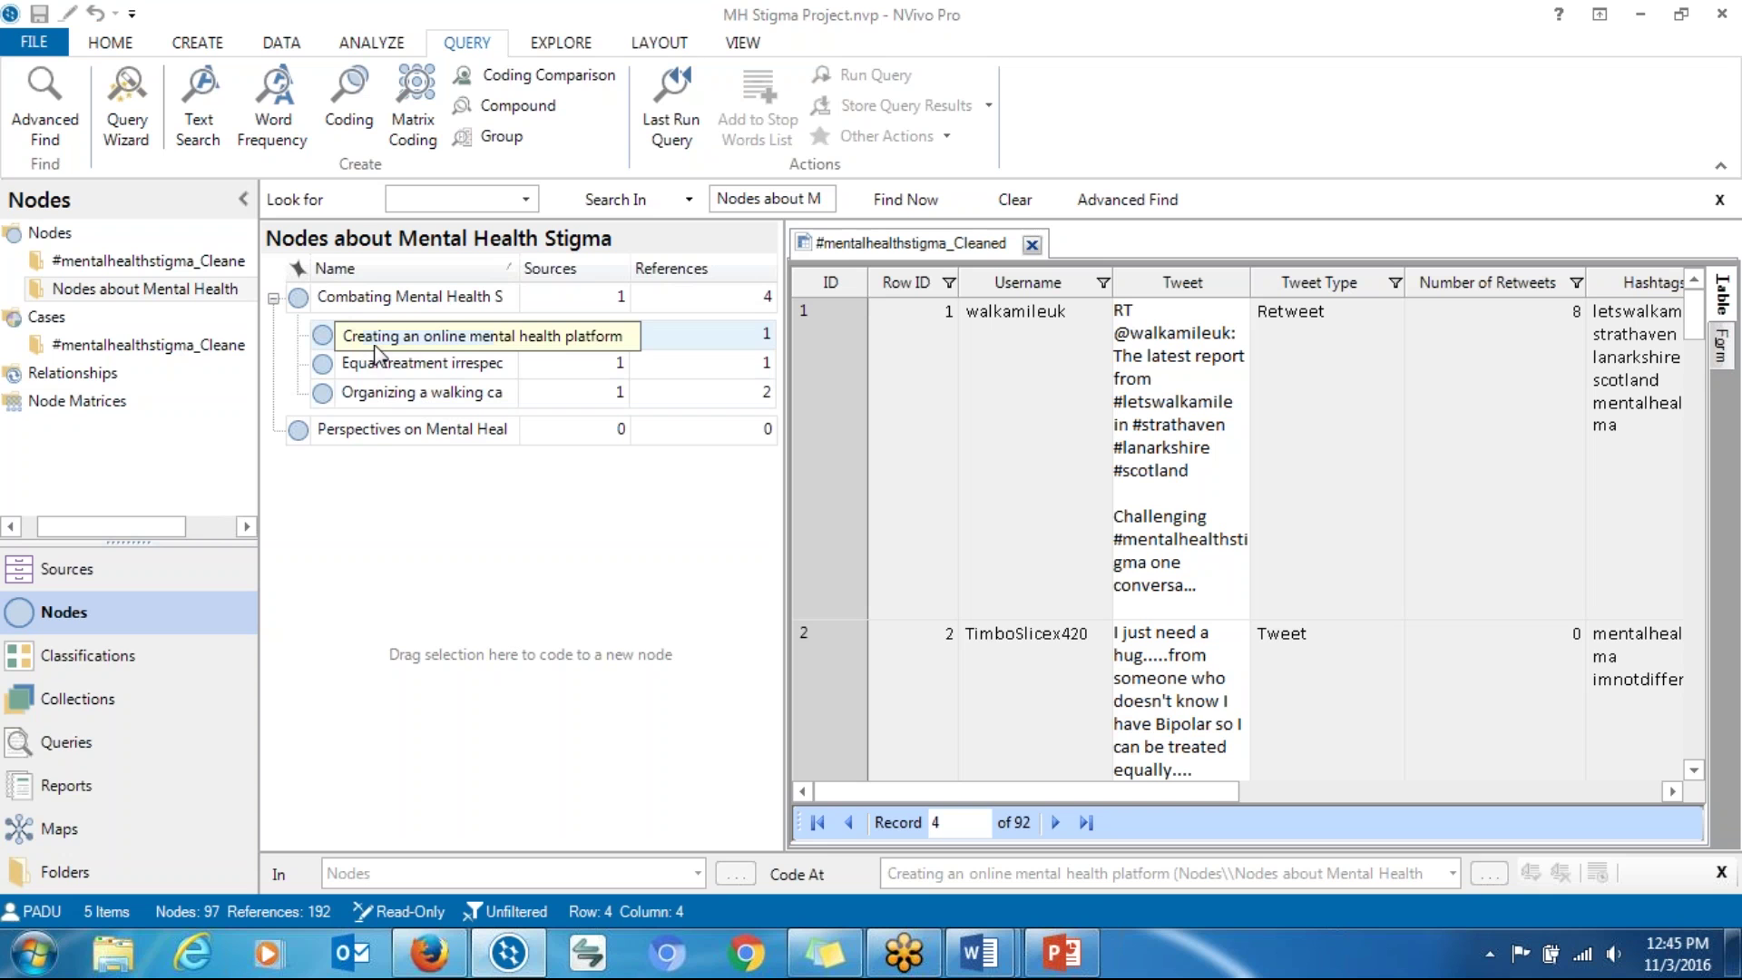
Step: Move the "Organizing a walking campaign" node under "Creating an online mental health platform" as its child and expand the parent node
click(327, 402)
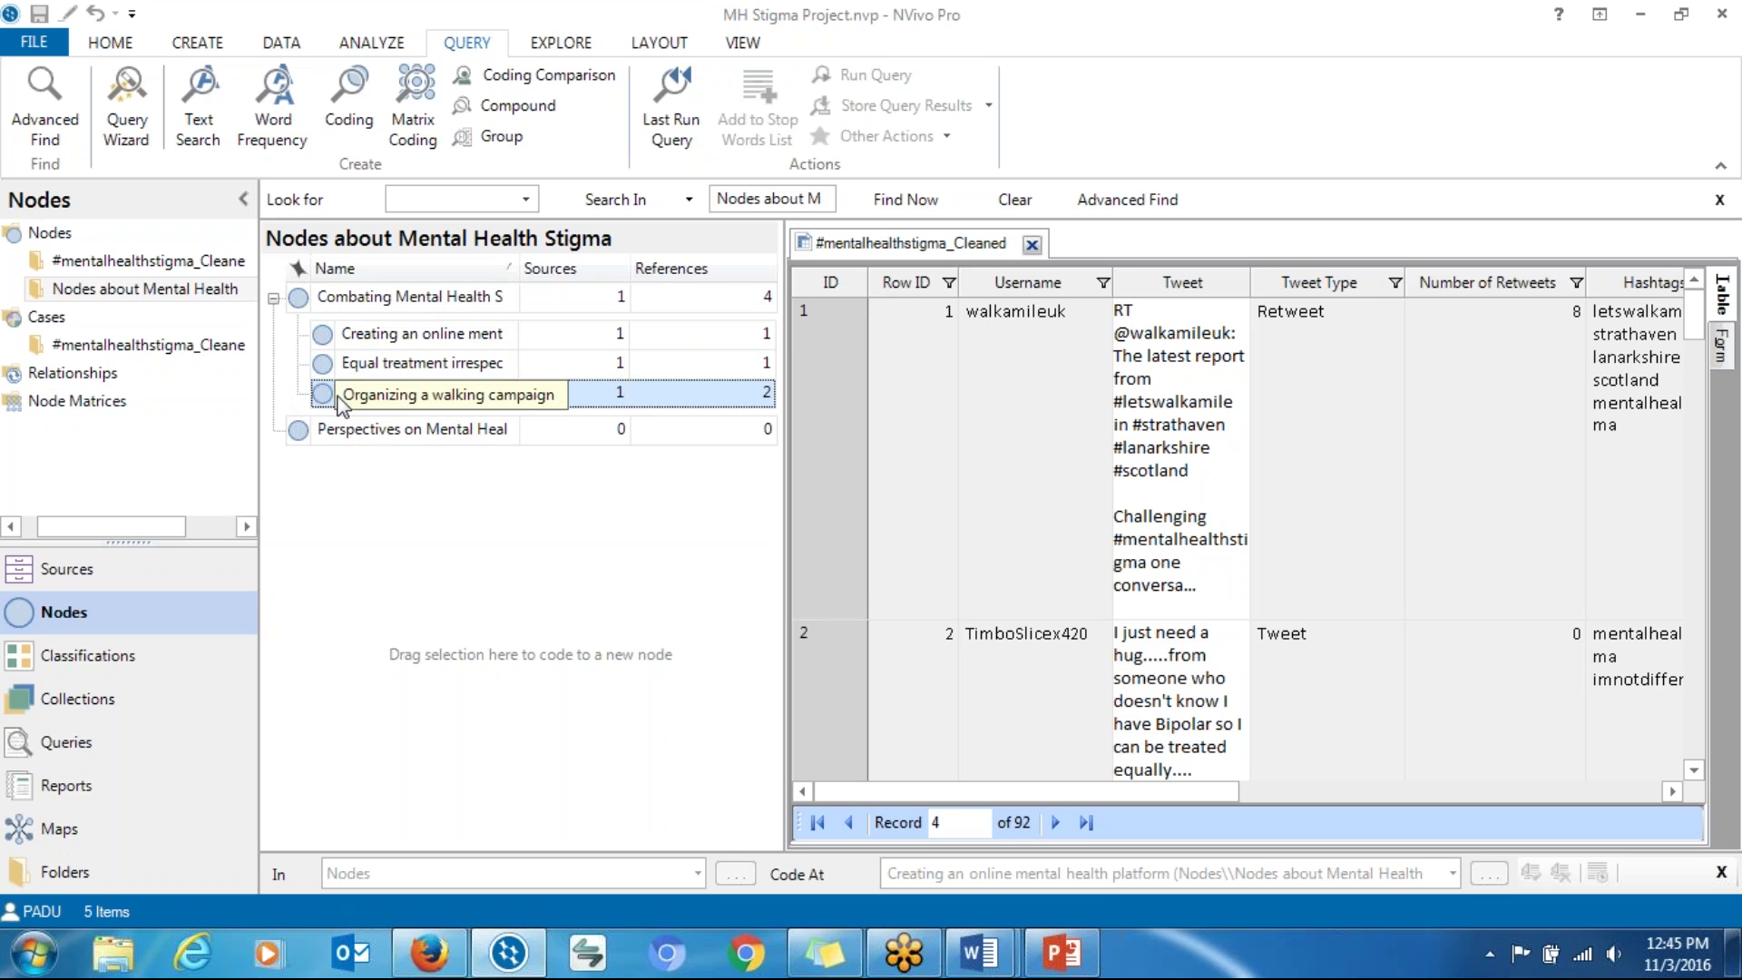
drag(319, 409, 326, 349)
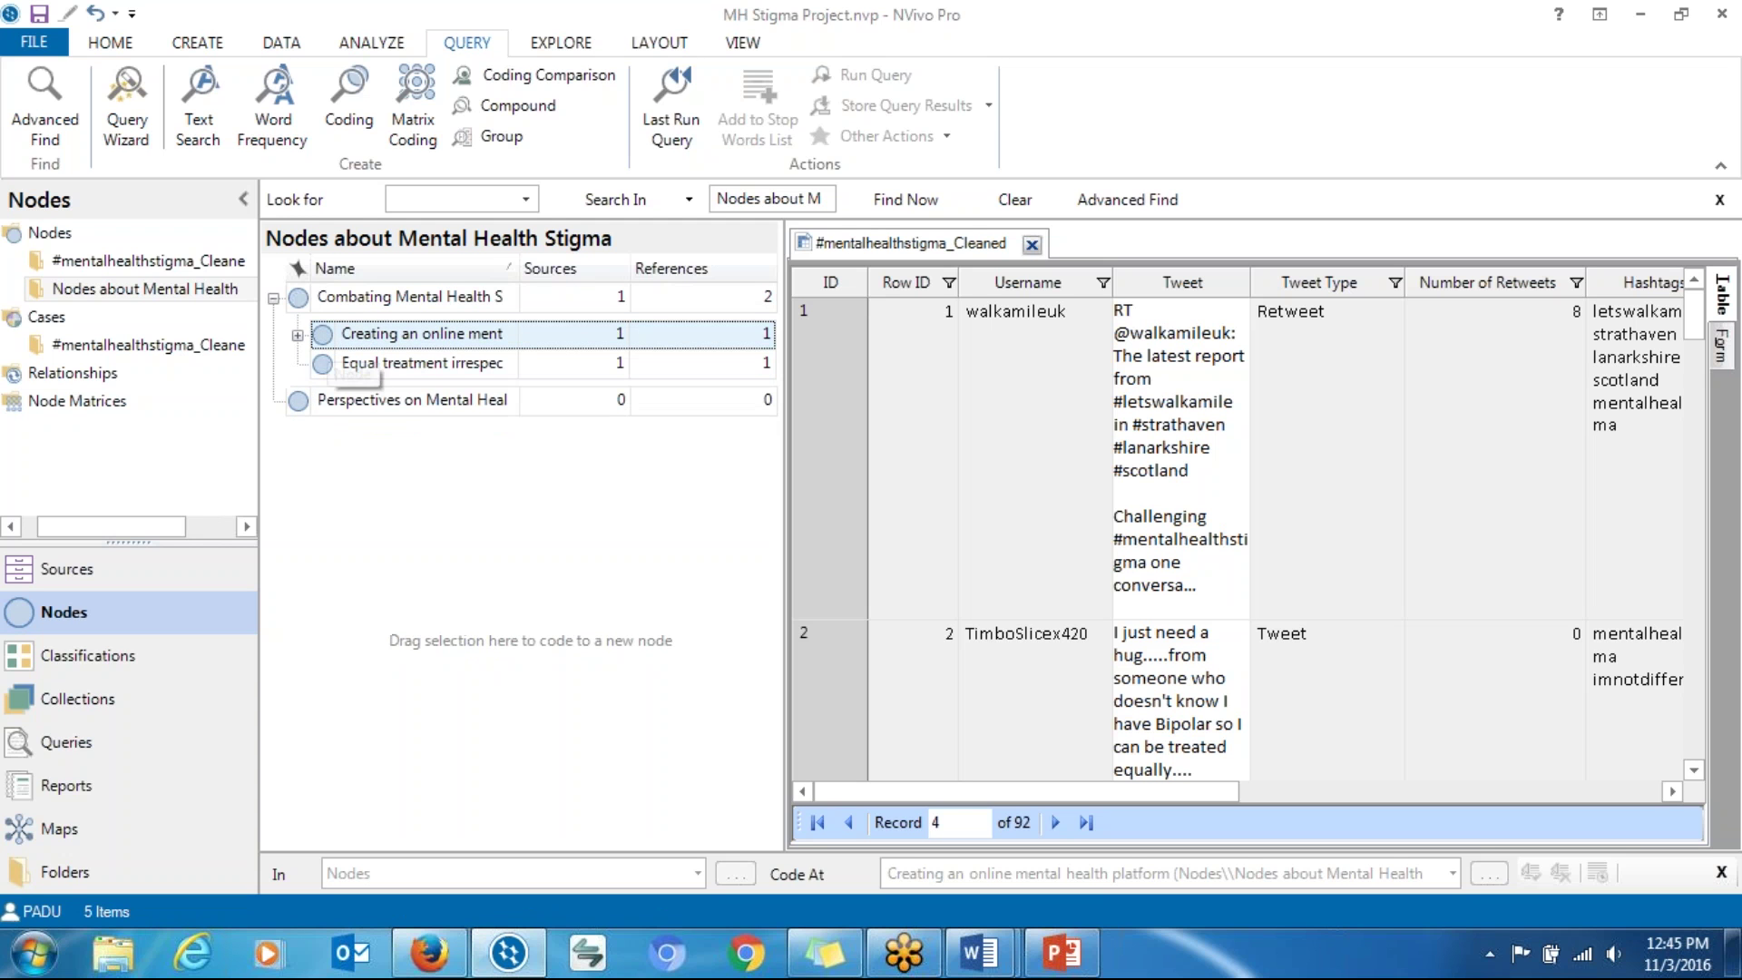
click(297, 336)
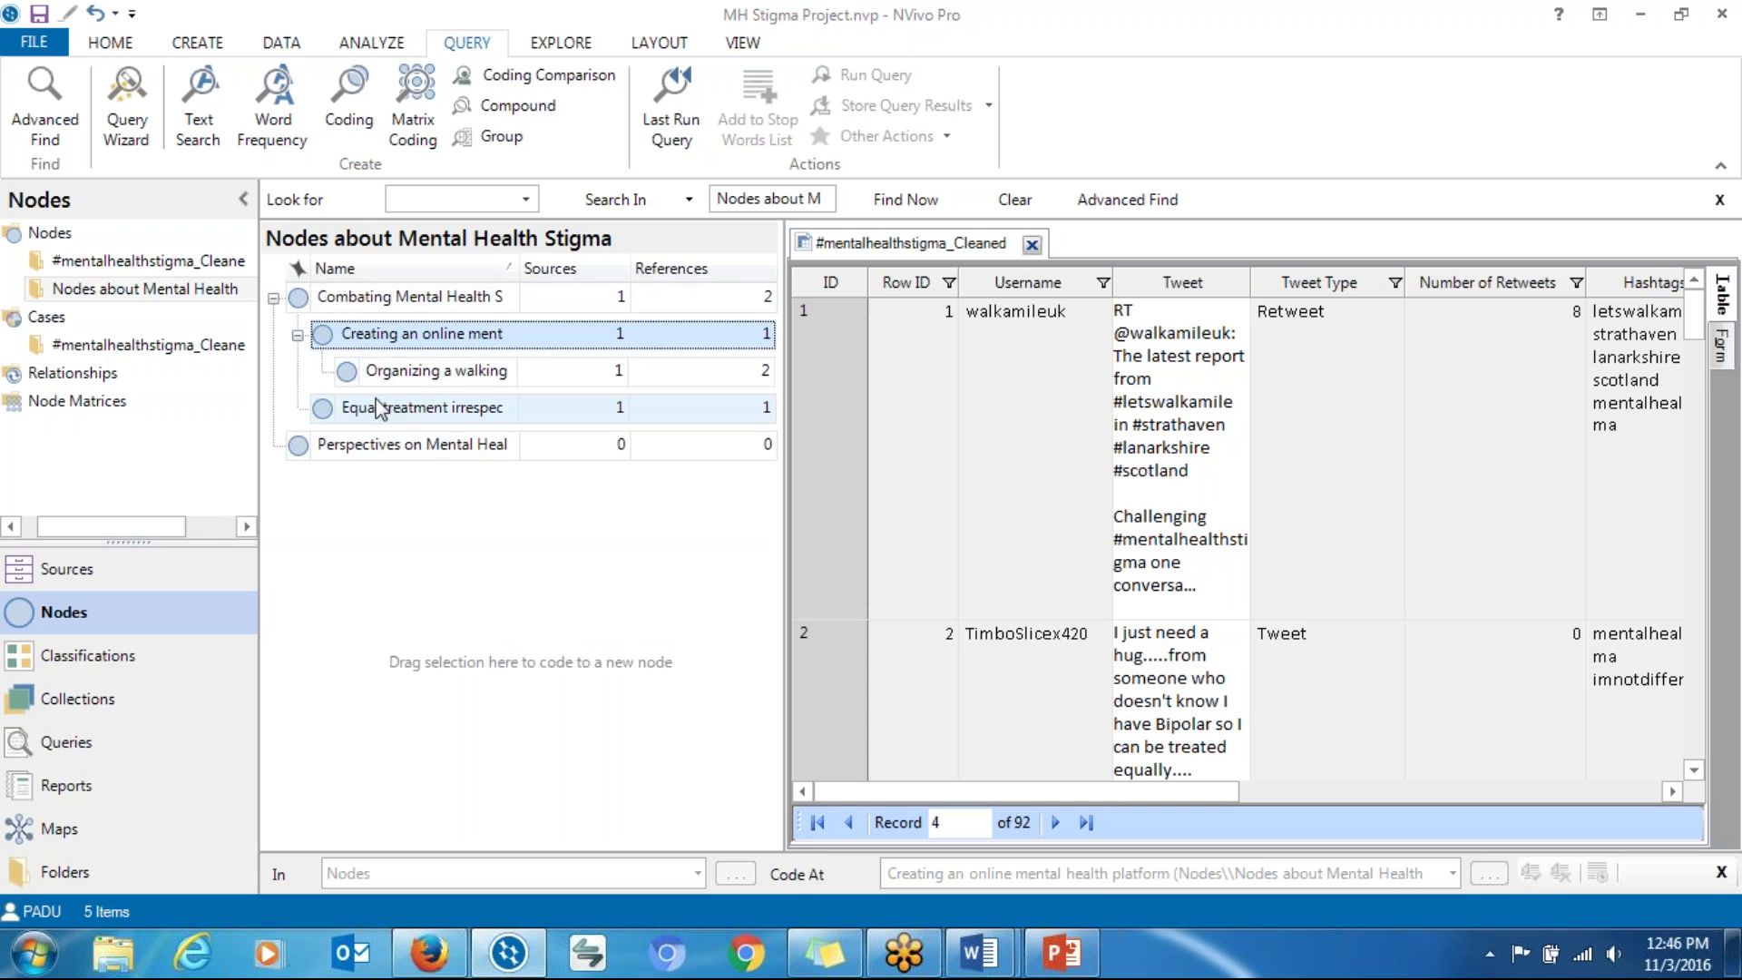
click(298, 335)
click(298, 335)
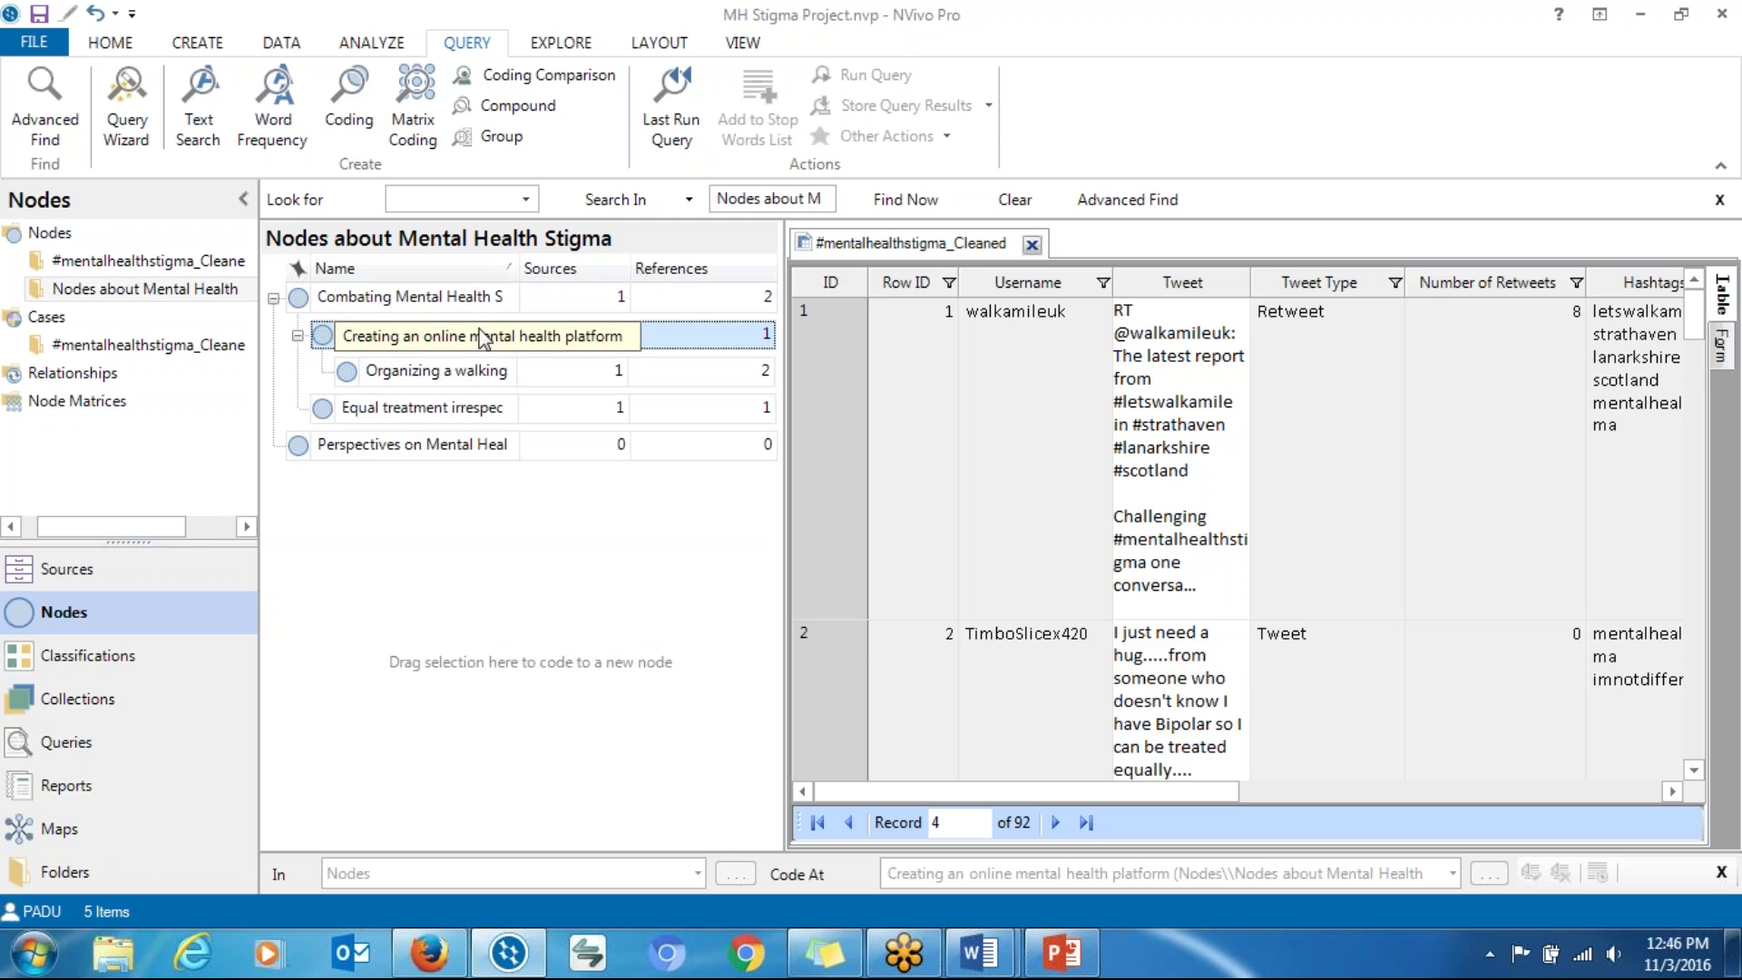
Step: Widen the node list's Name column and edit the "Creating an online mental health platform" node's name in its properties, replacing the word "platform"
drag(514, 268, 626, 267)
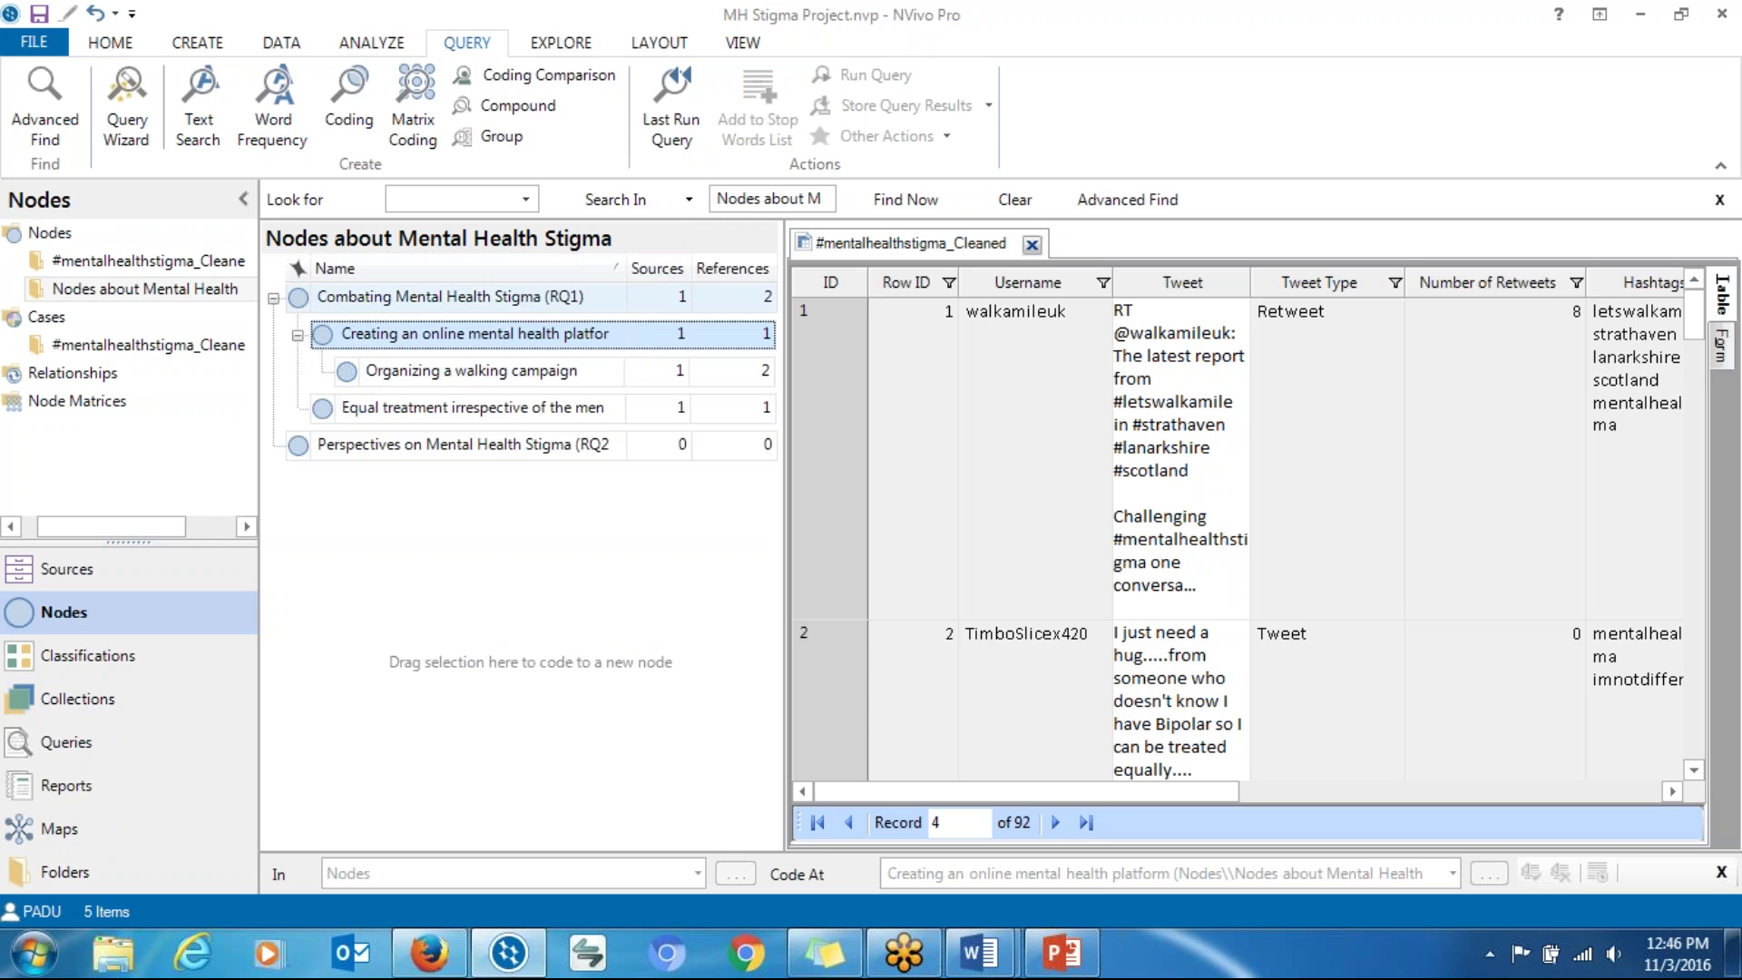
right_click(436, 341)
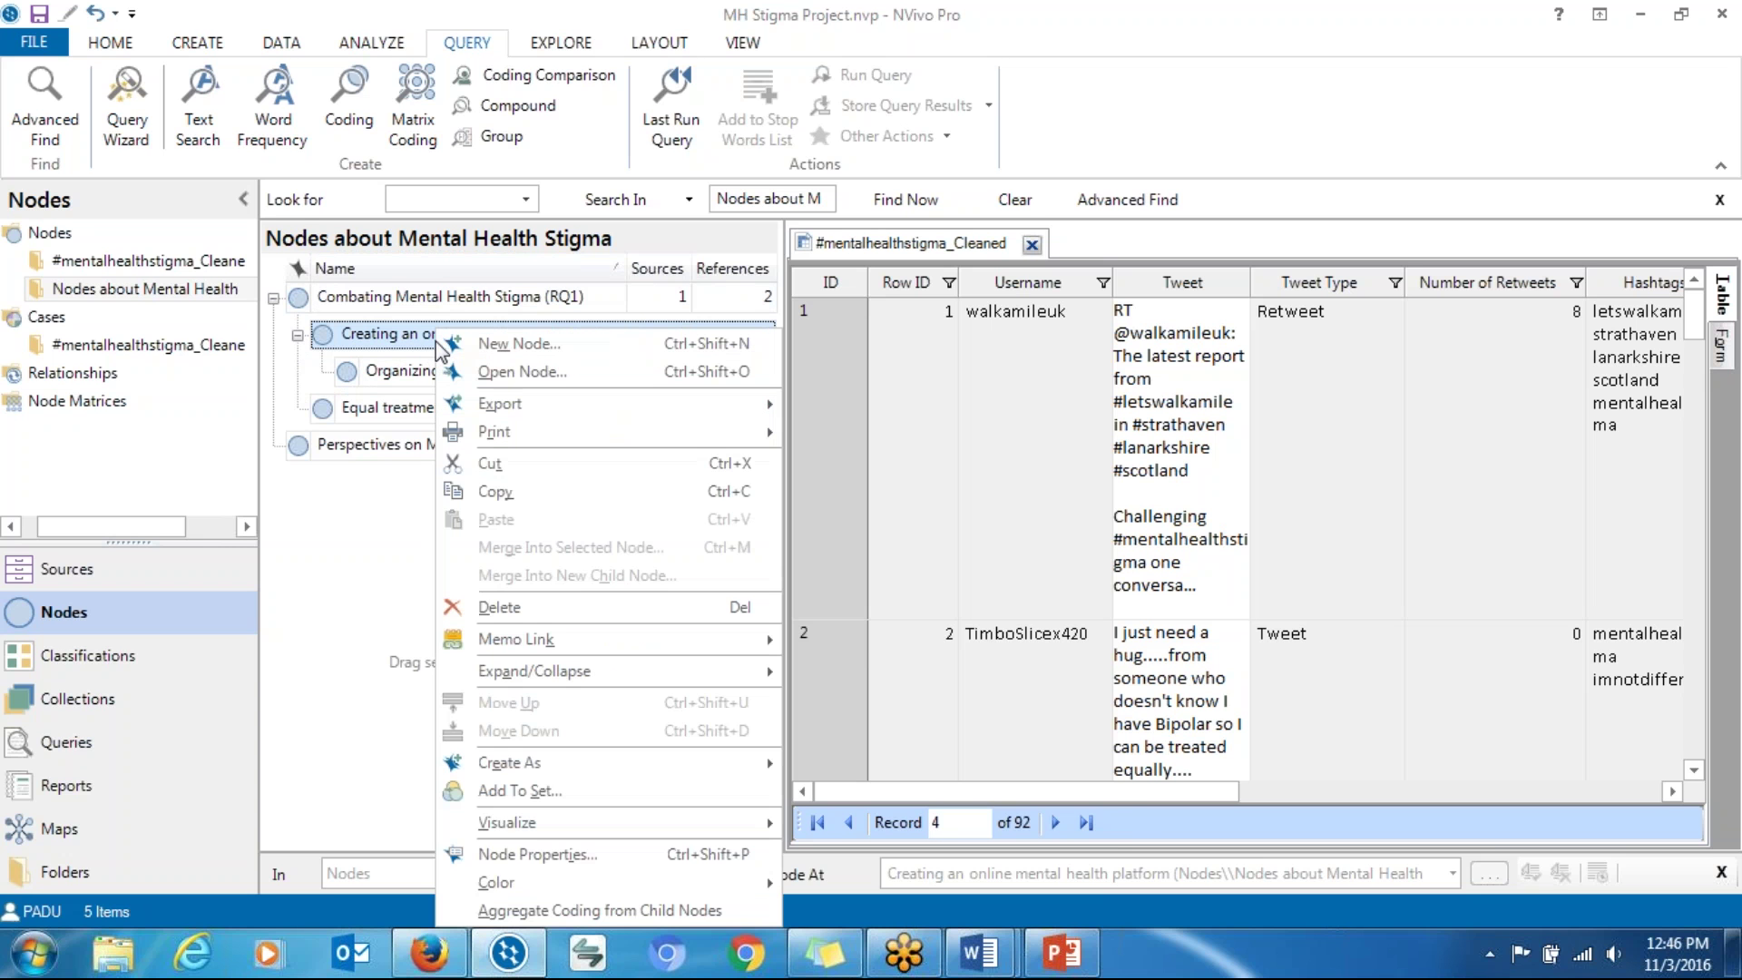
click(511, 857)
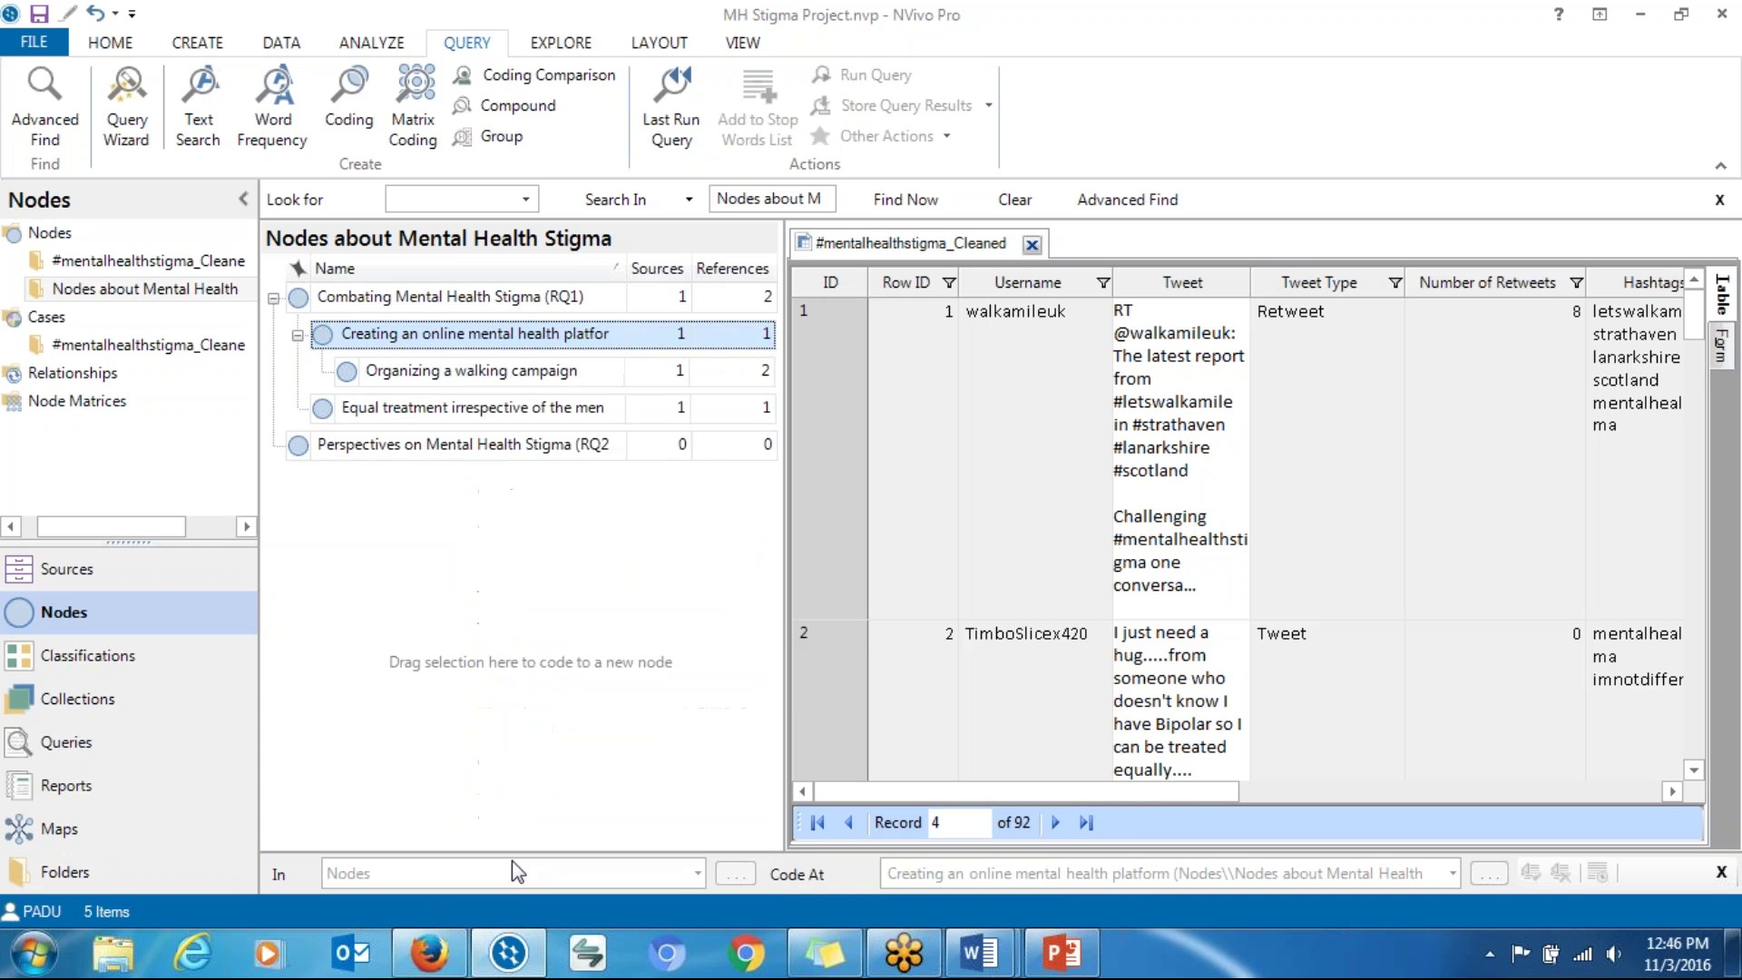
key(End)
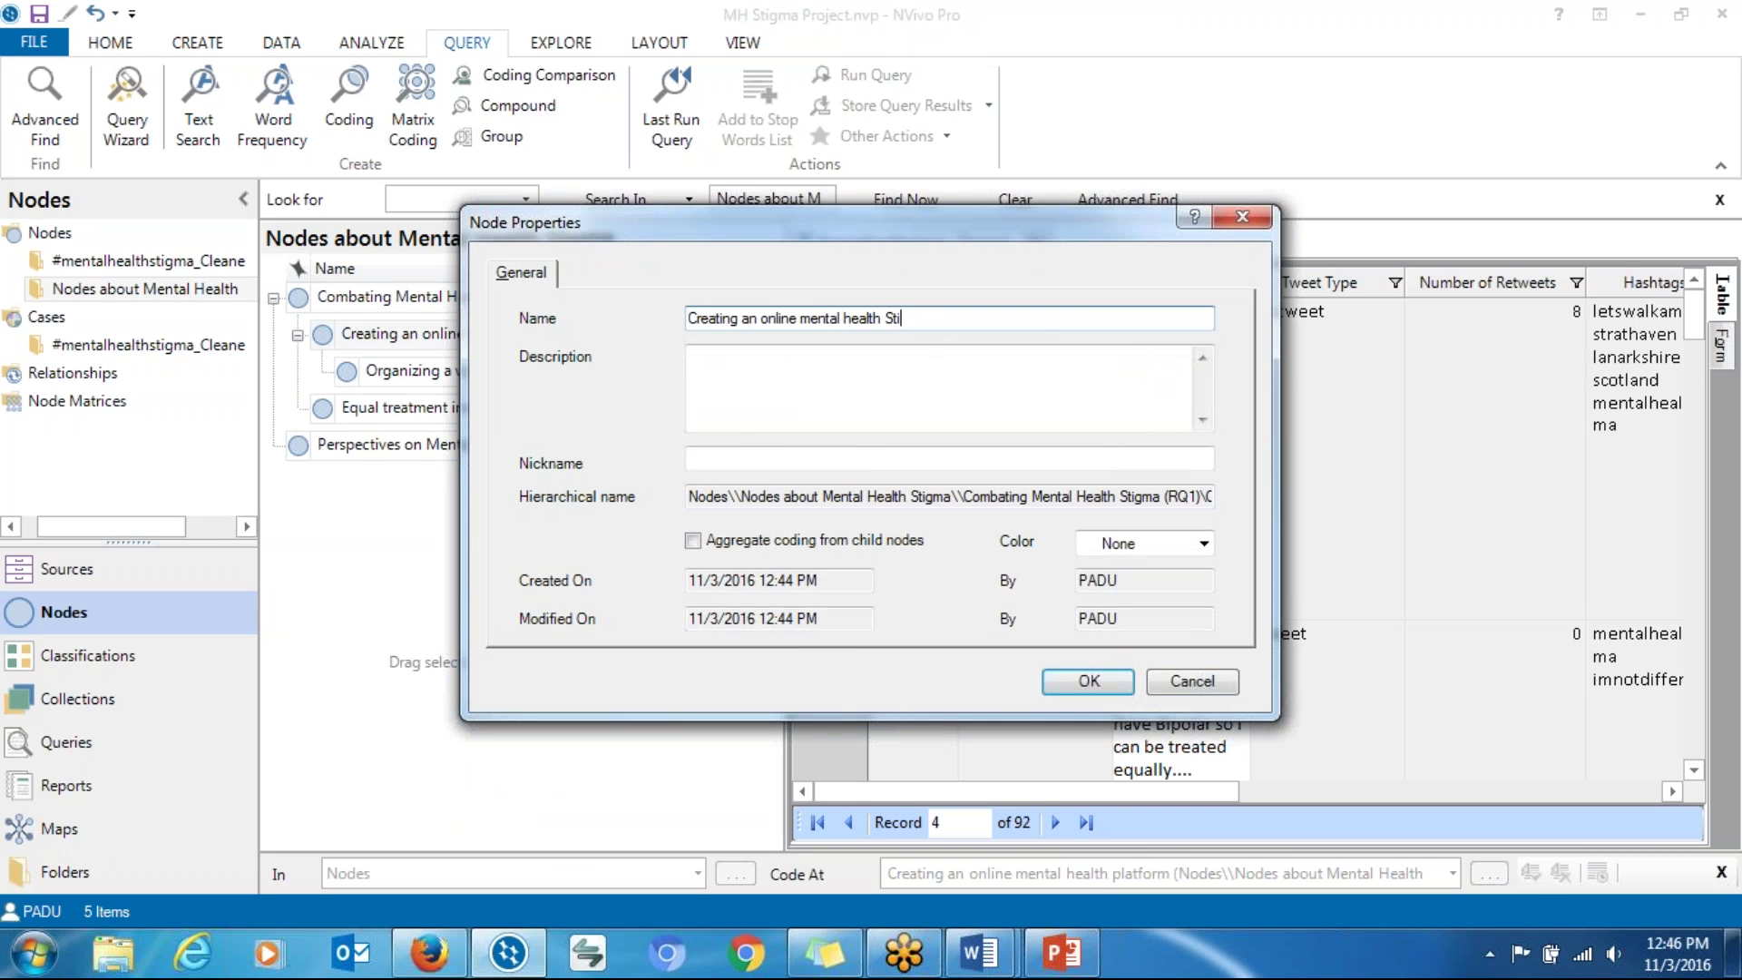
Step: Rename the node as "Creating an online mental health Stigma" and enable aggregation of coding from its child nodes
click(766, 412)
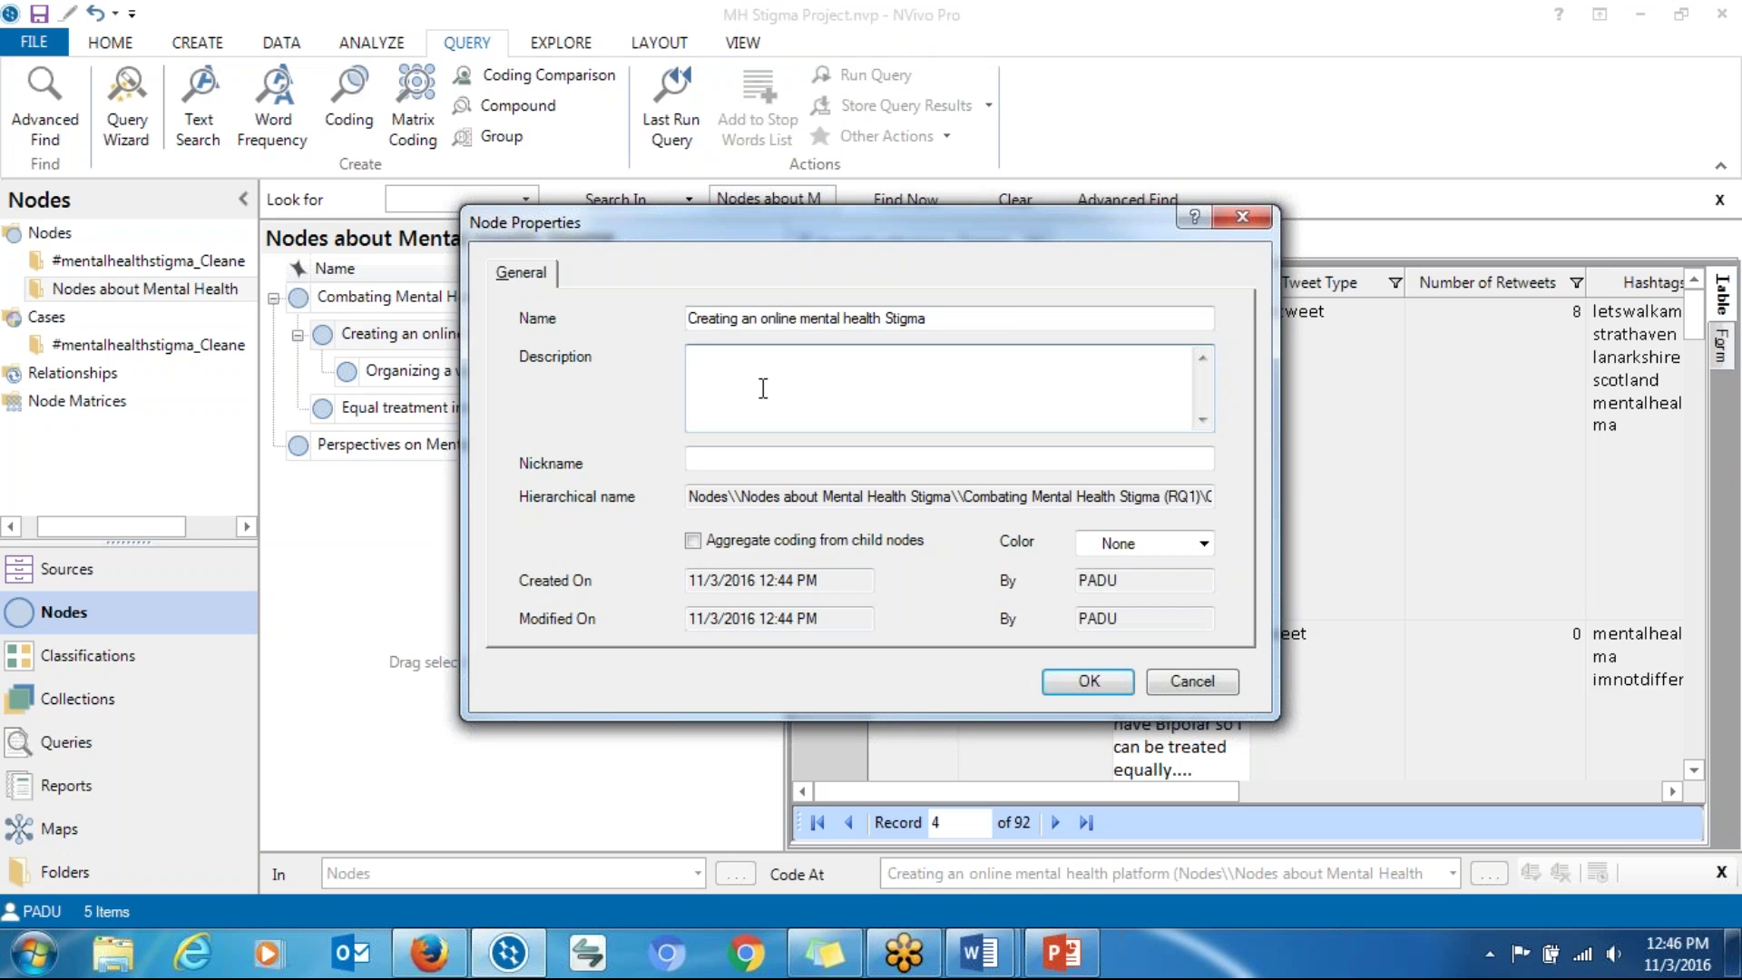
drag(927, 317, 686, 318)
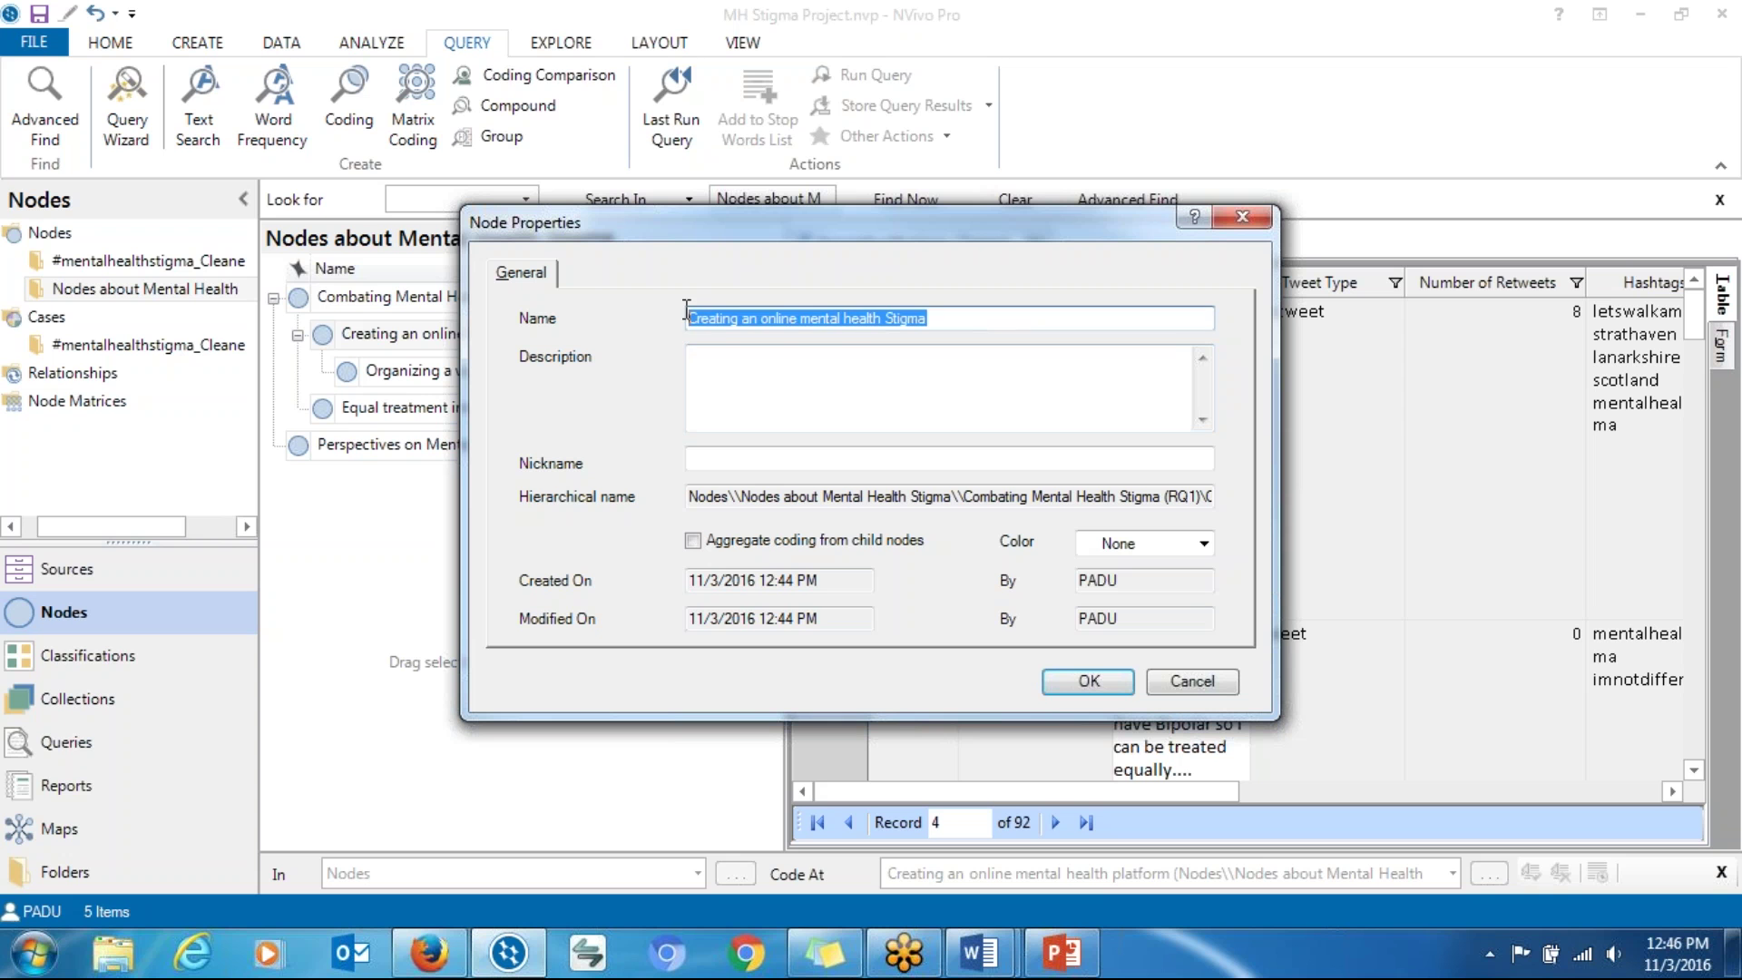
click(719, 360)
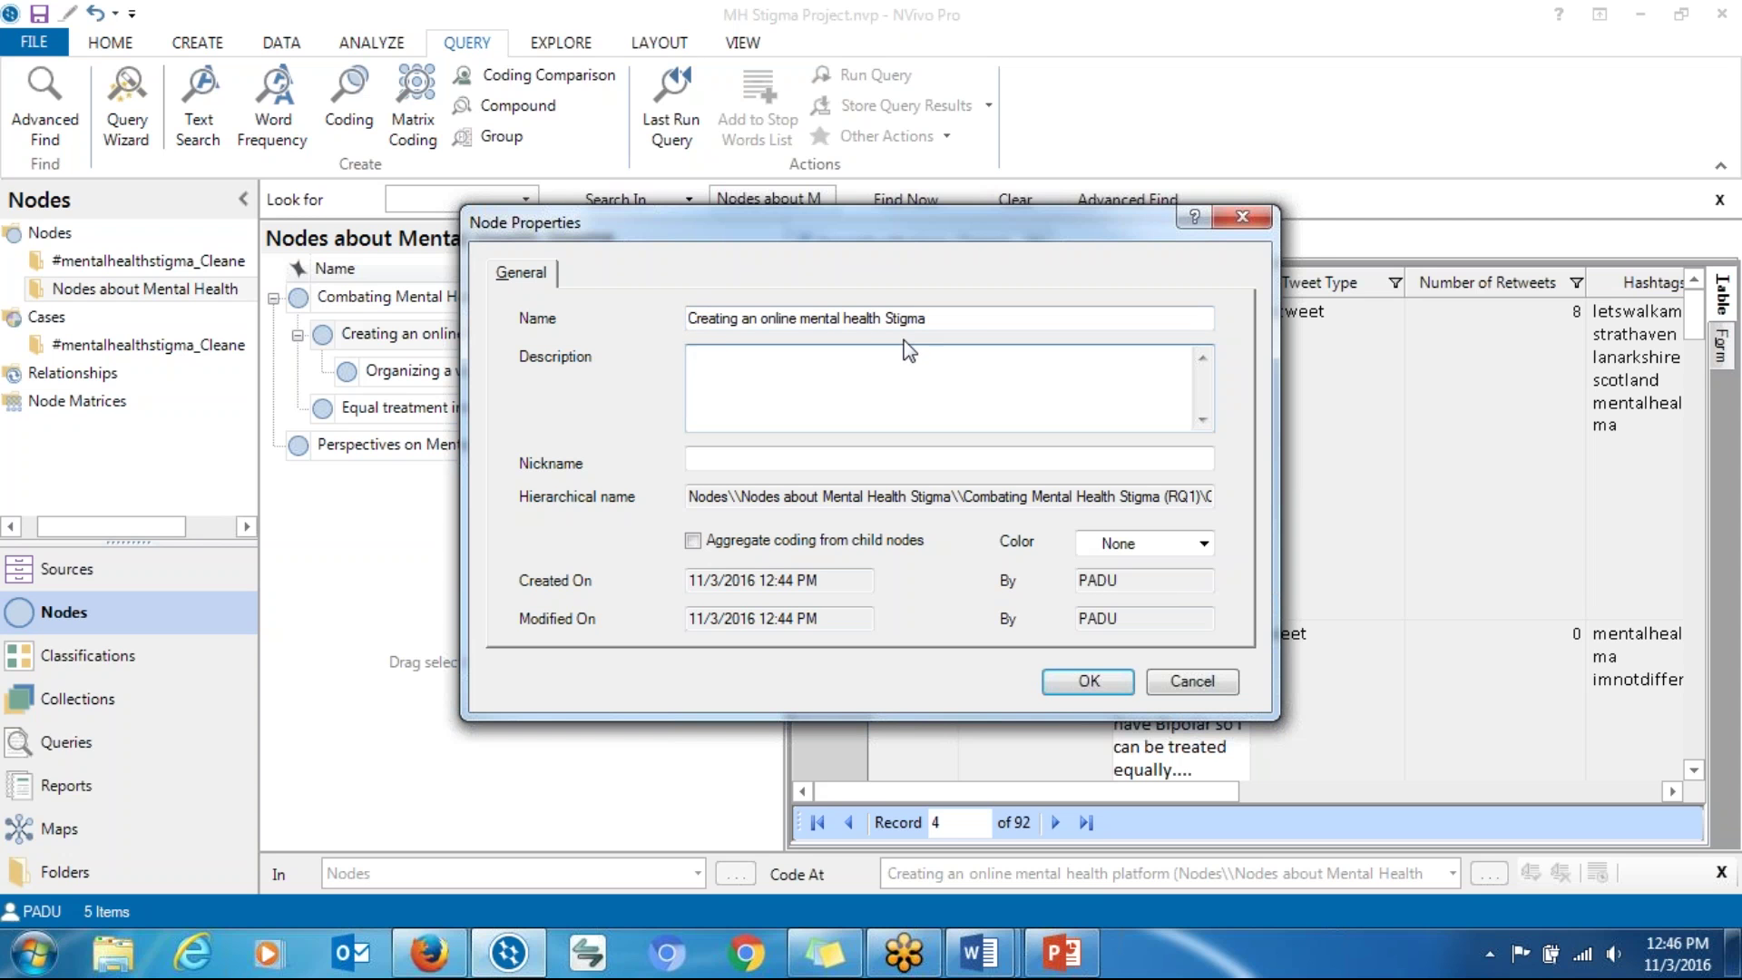
drag(926, 319, 673, 324)
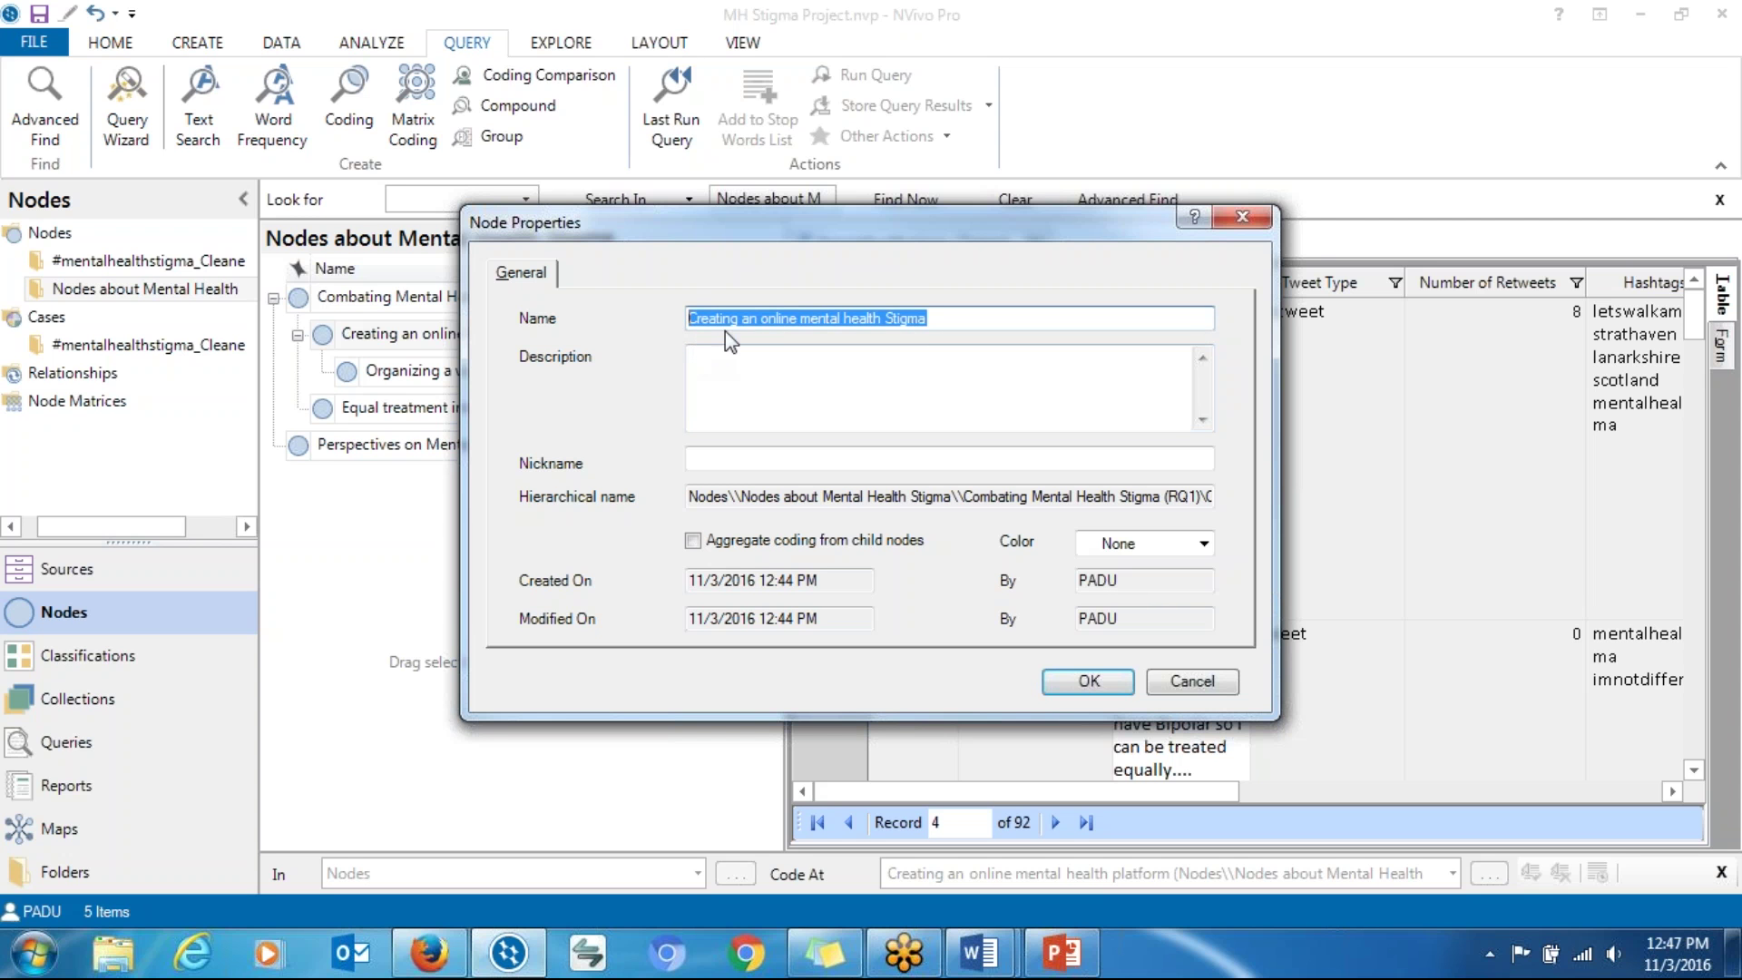
click(752, 378)
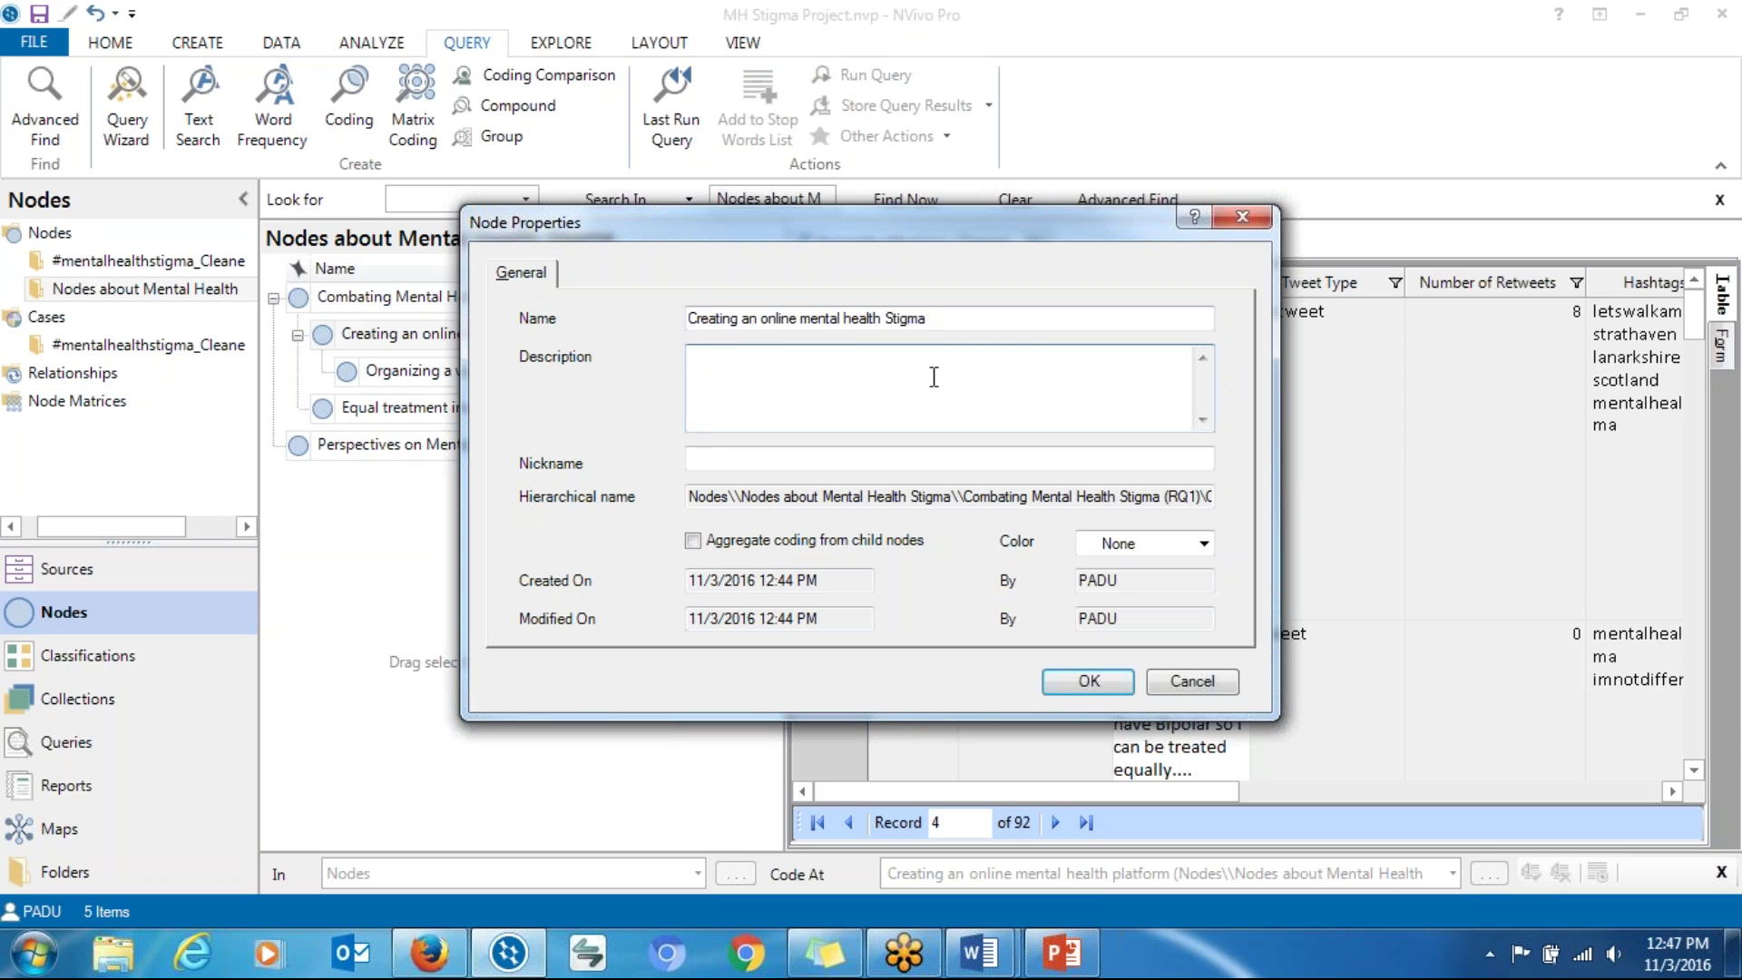
drag(933, 318, 687, 322)
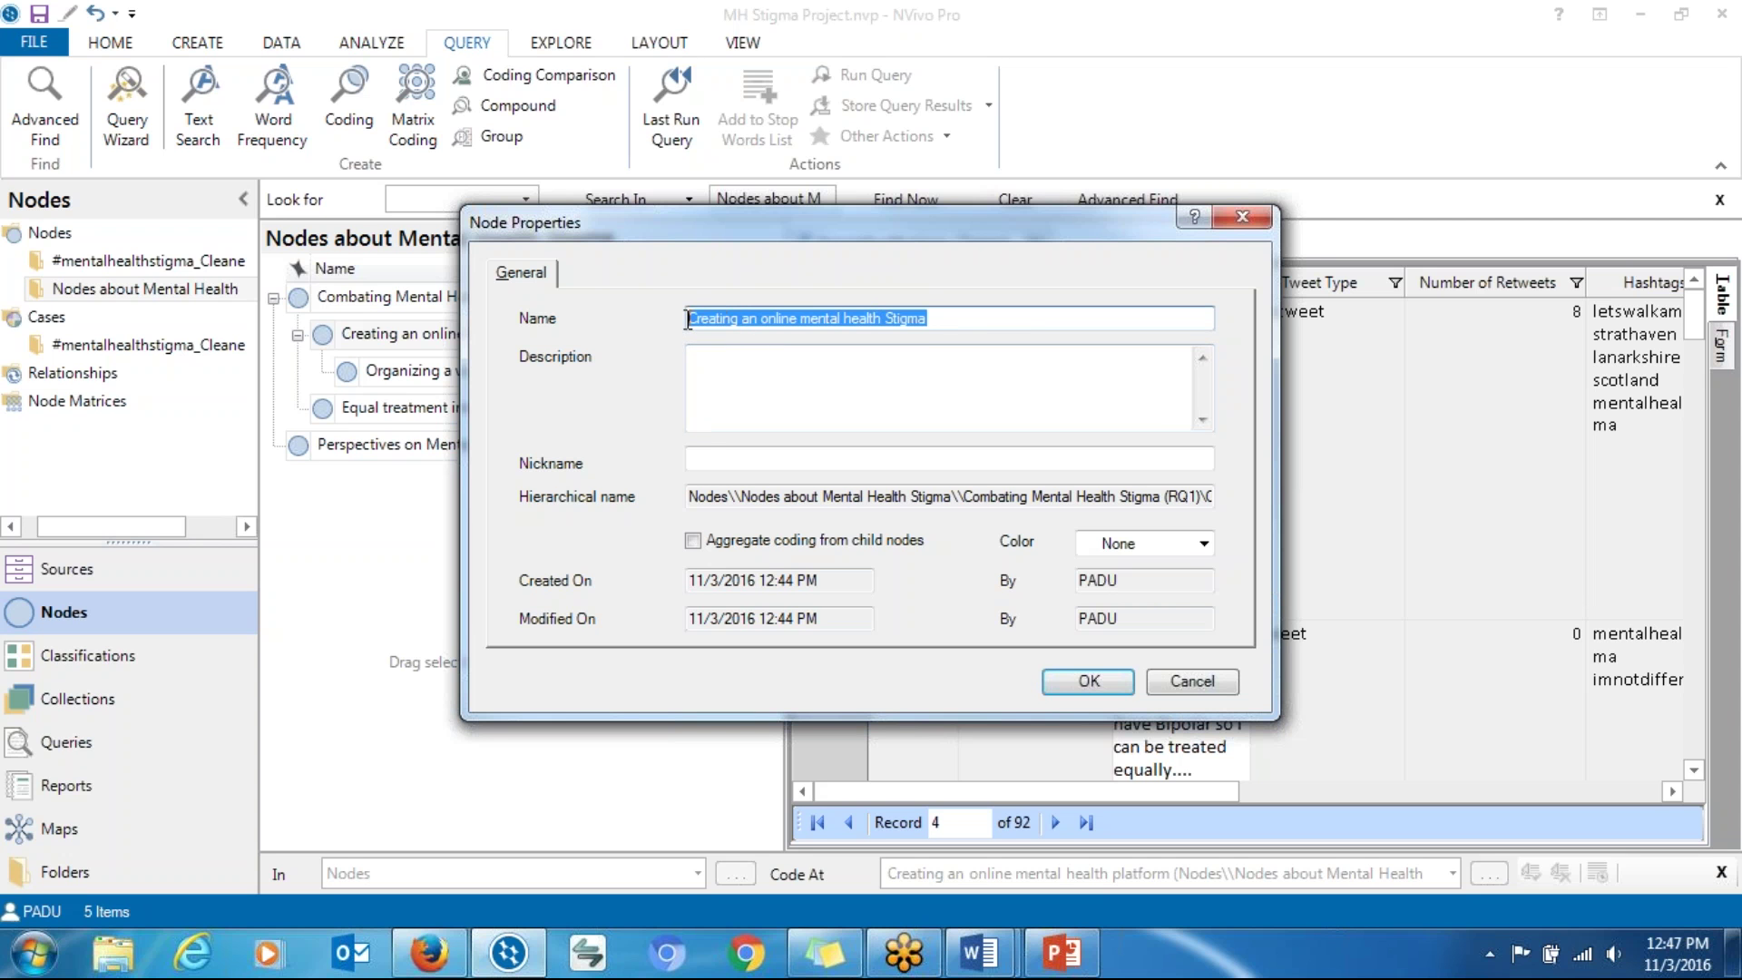
click(686, 320)
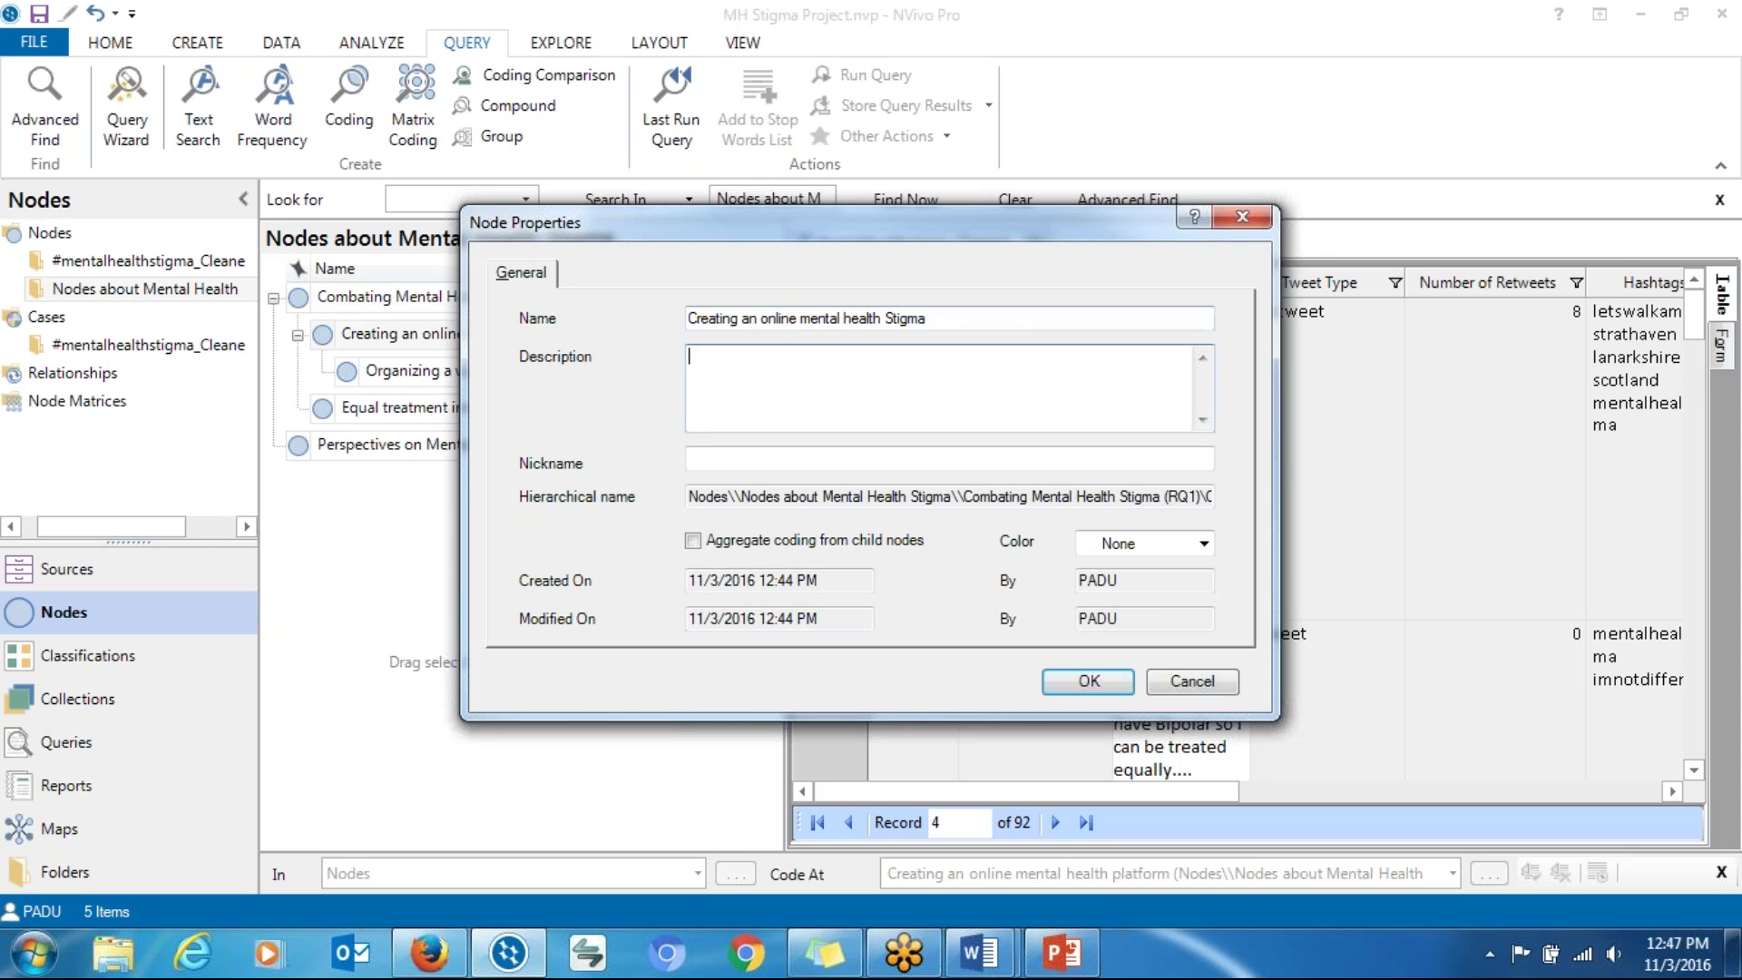
key(Tab)
click(693, 544)
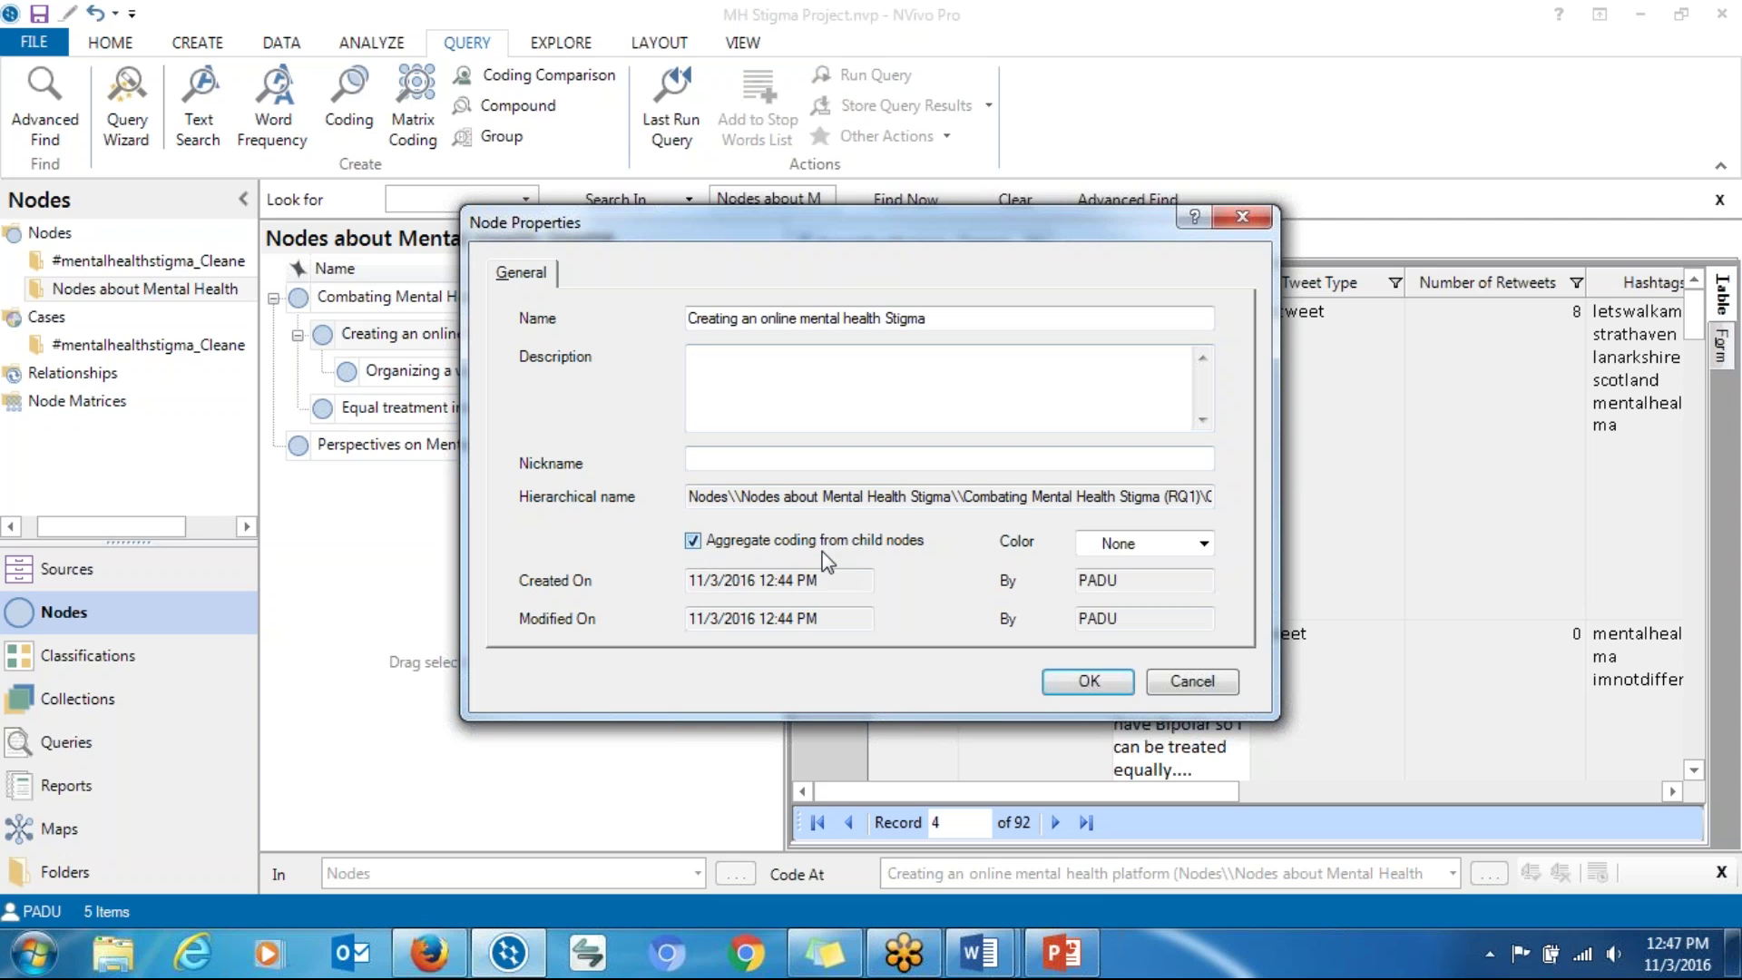
click(1073, 688)
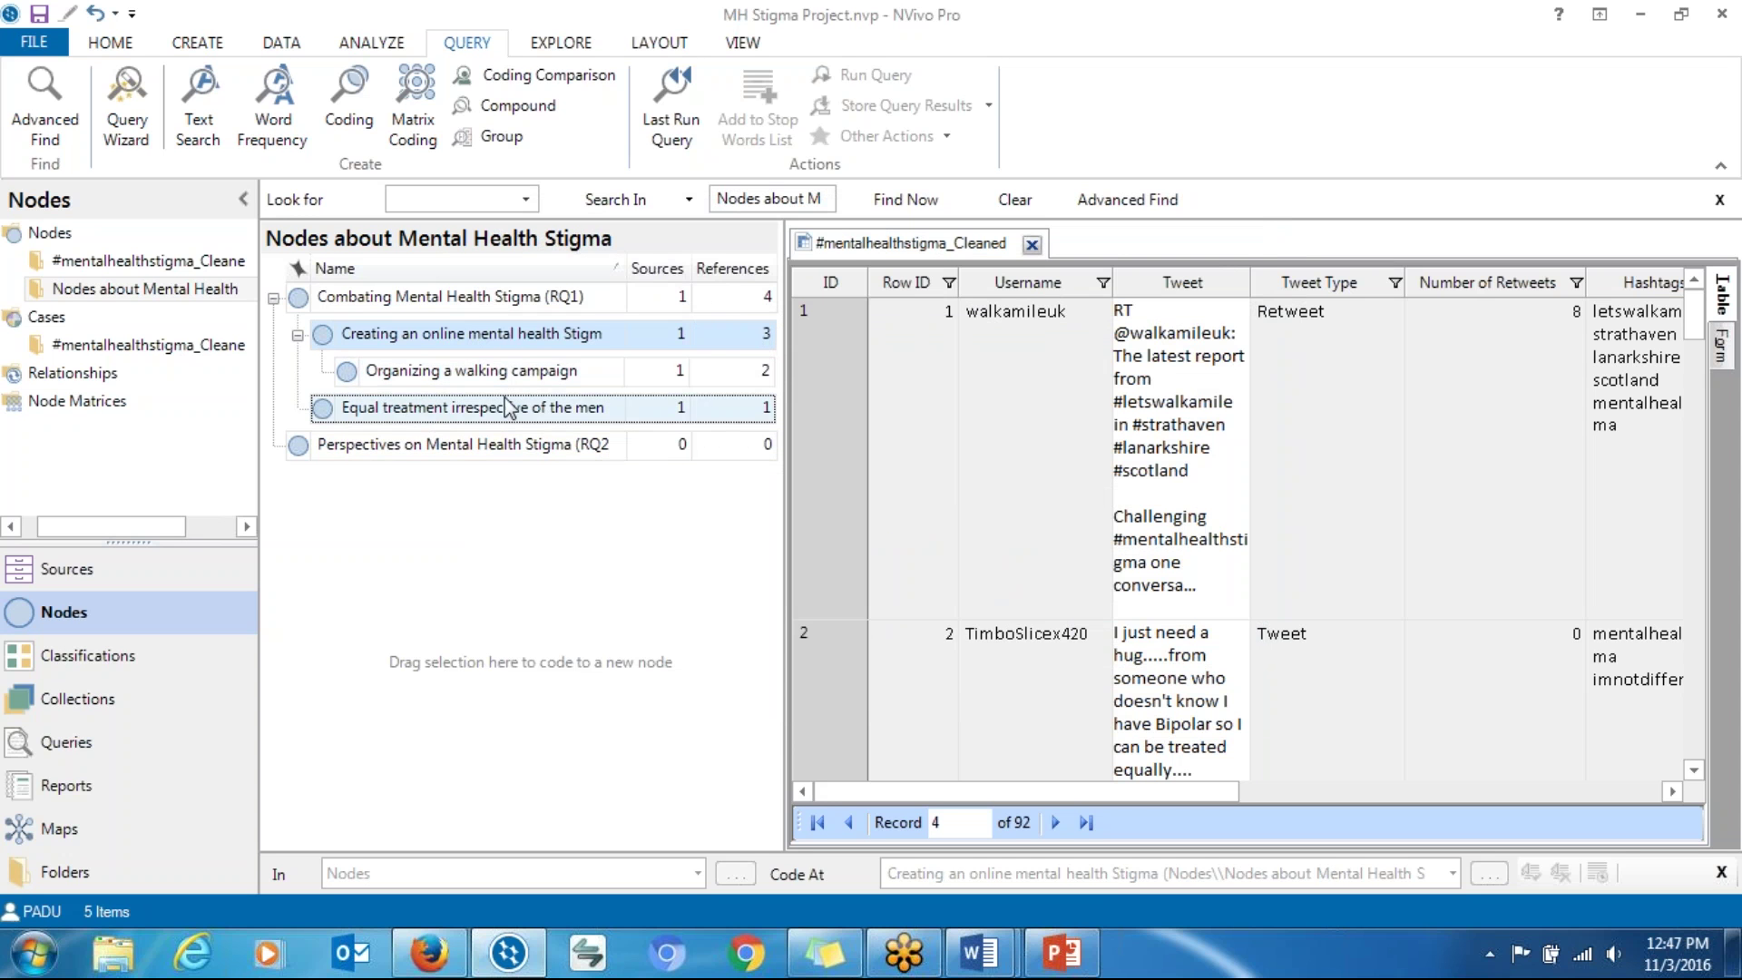
Step: Move "Equal treatment irrespective of the mental health condition" under "Creating an online mental health Stigma" and check the parent's aggregation setting
click(414, 408)
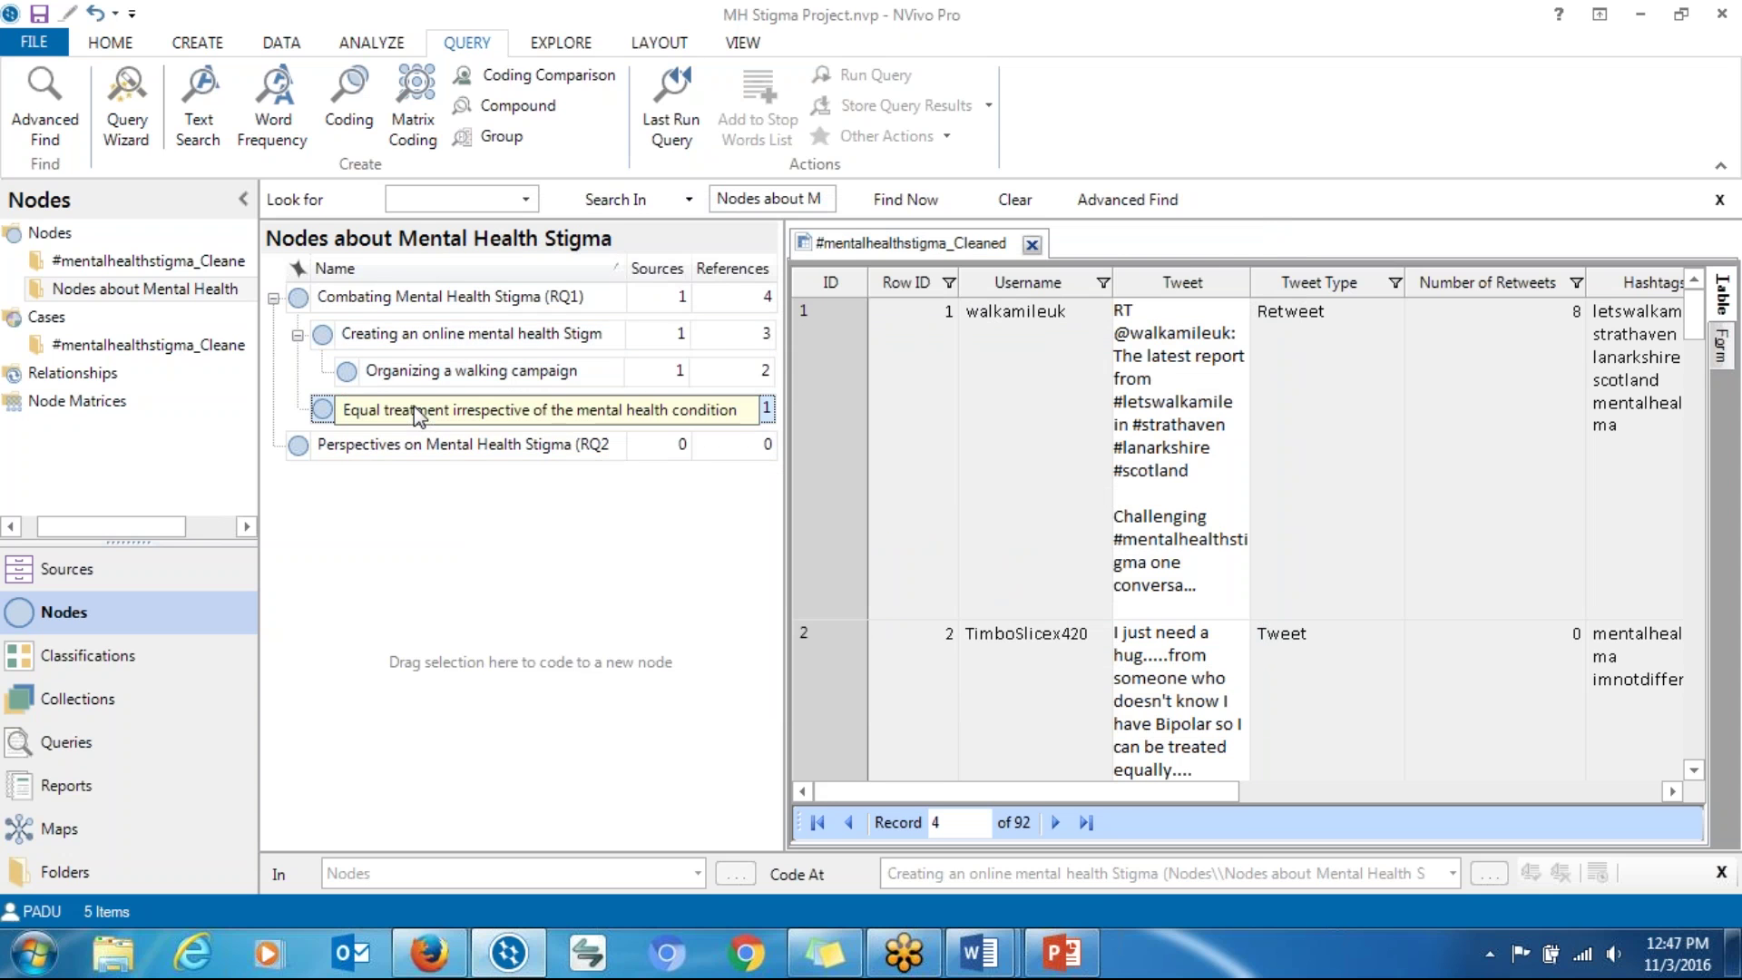
mouse_move(414, 406)
mouse_down()
mouse_move(288, 386)
mouse_move(328, 343)
mouse_up()
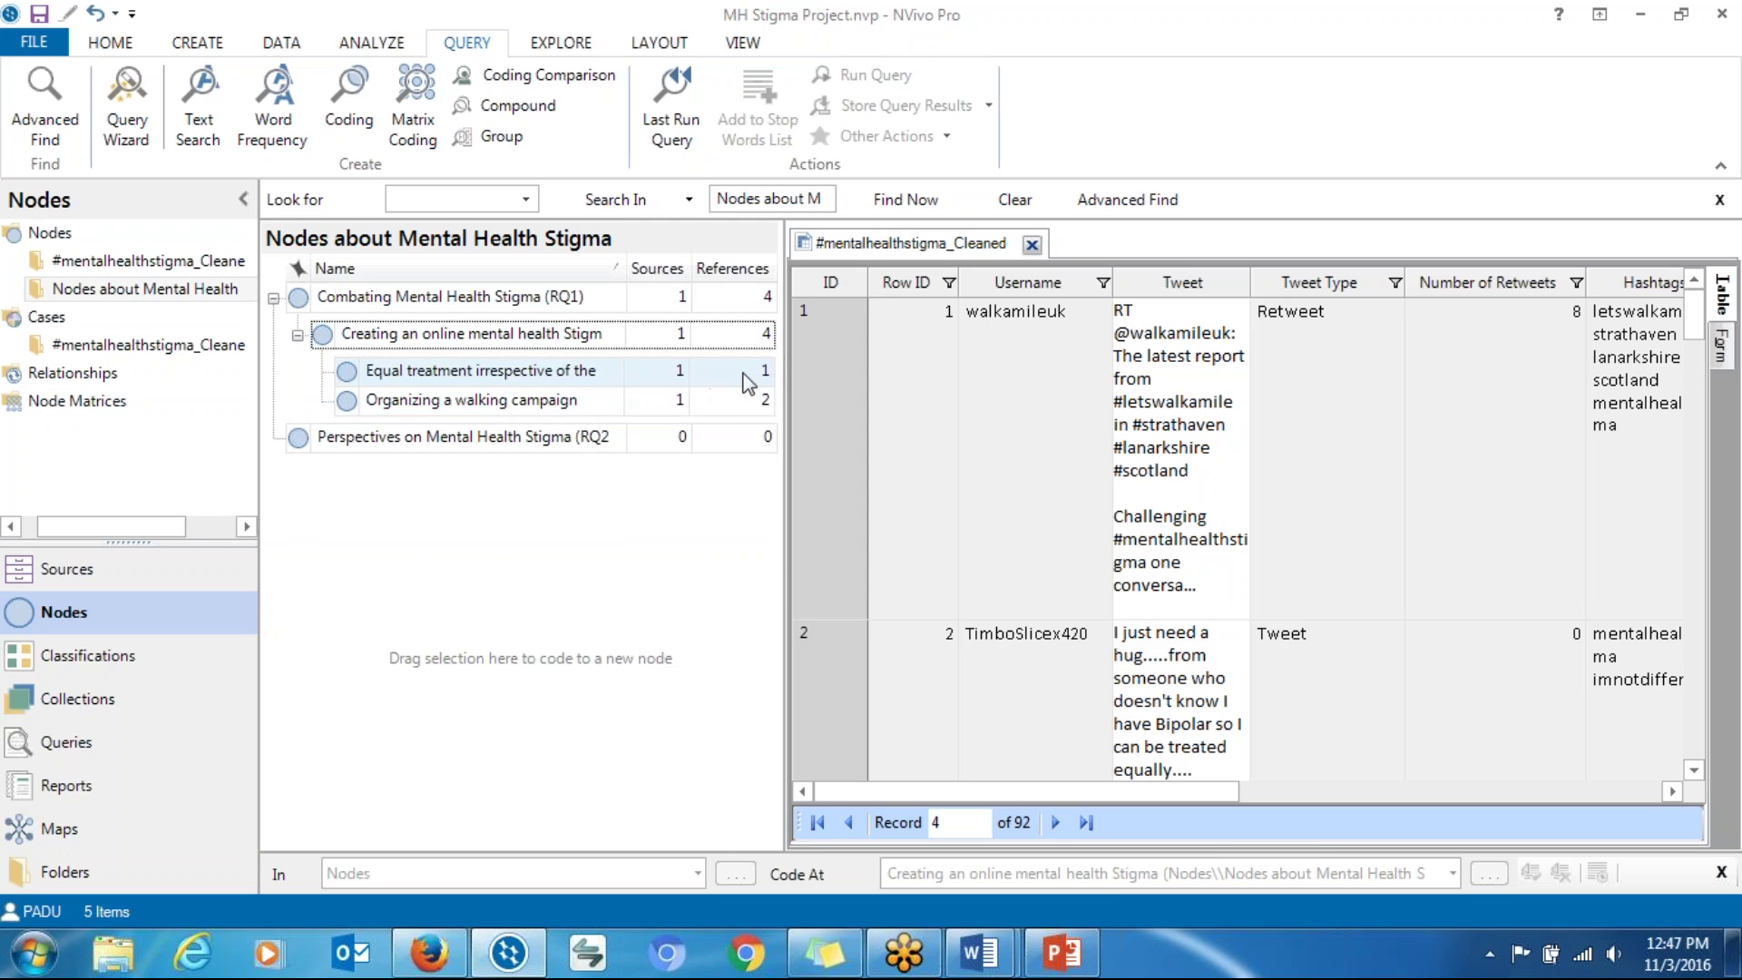
right_click(446, 343)
click(483, 858)
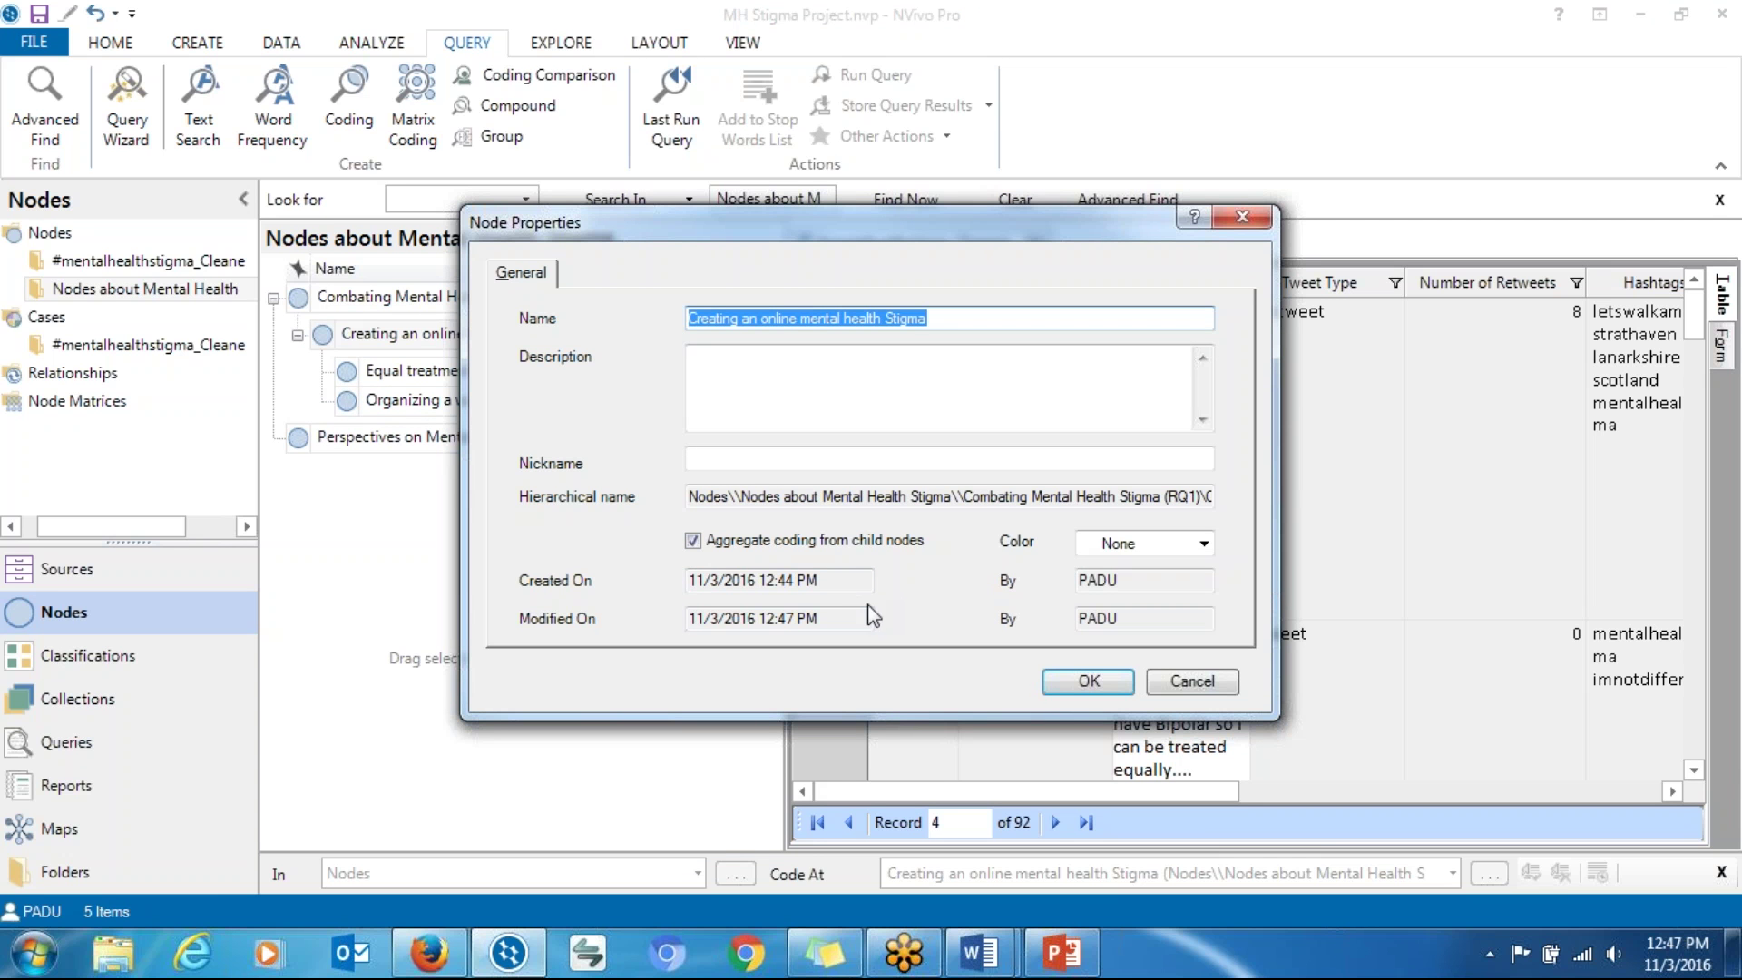
click(1079, 682)
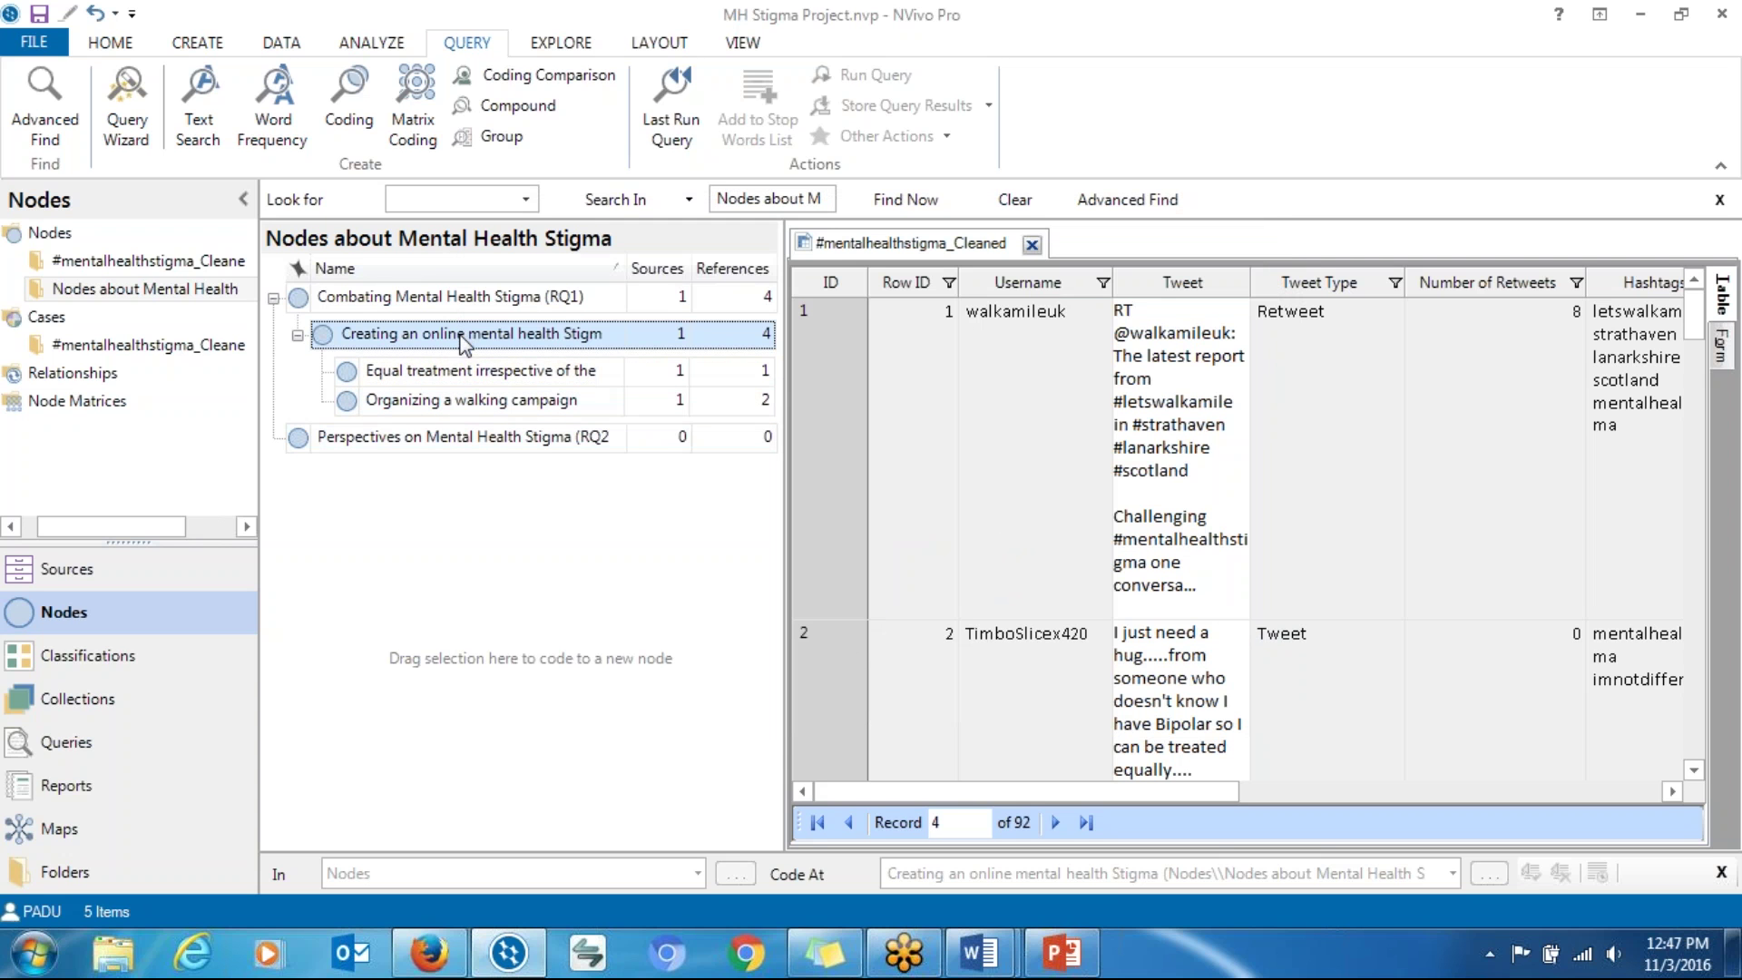
click(490, 367)
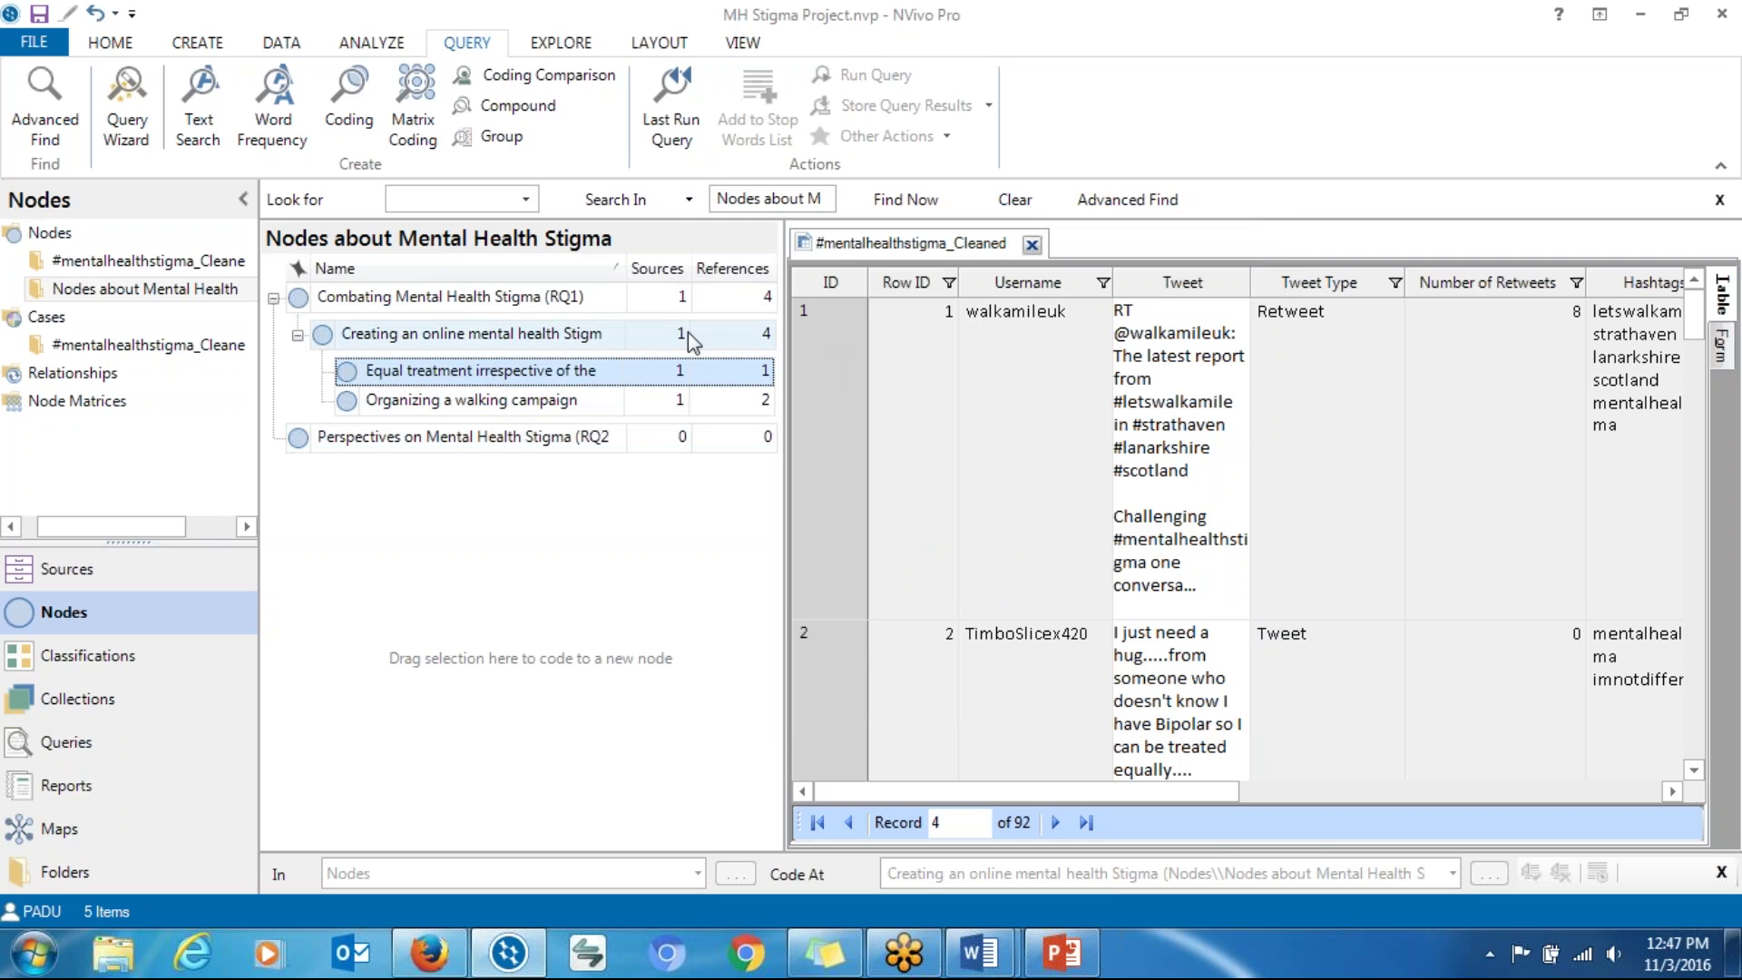
click(626, 336)
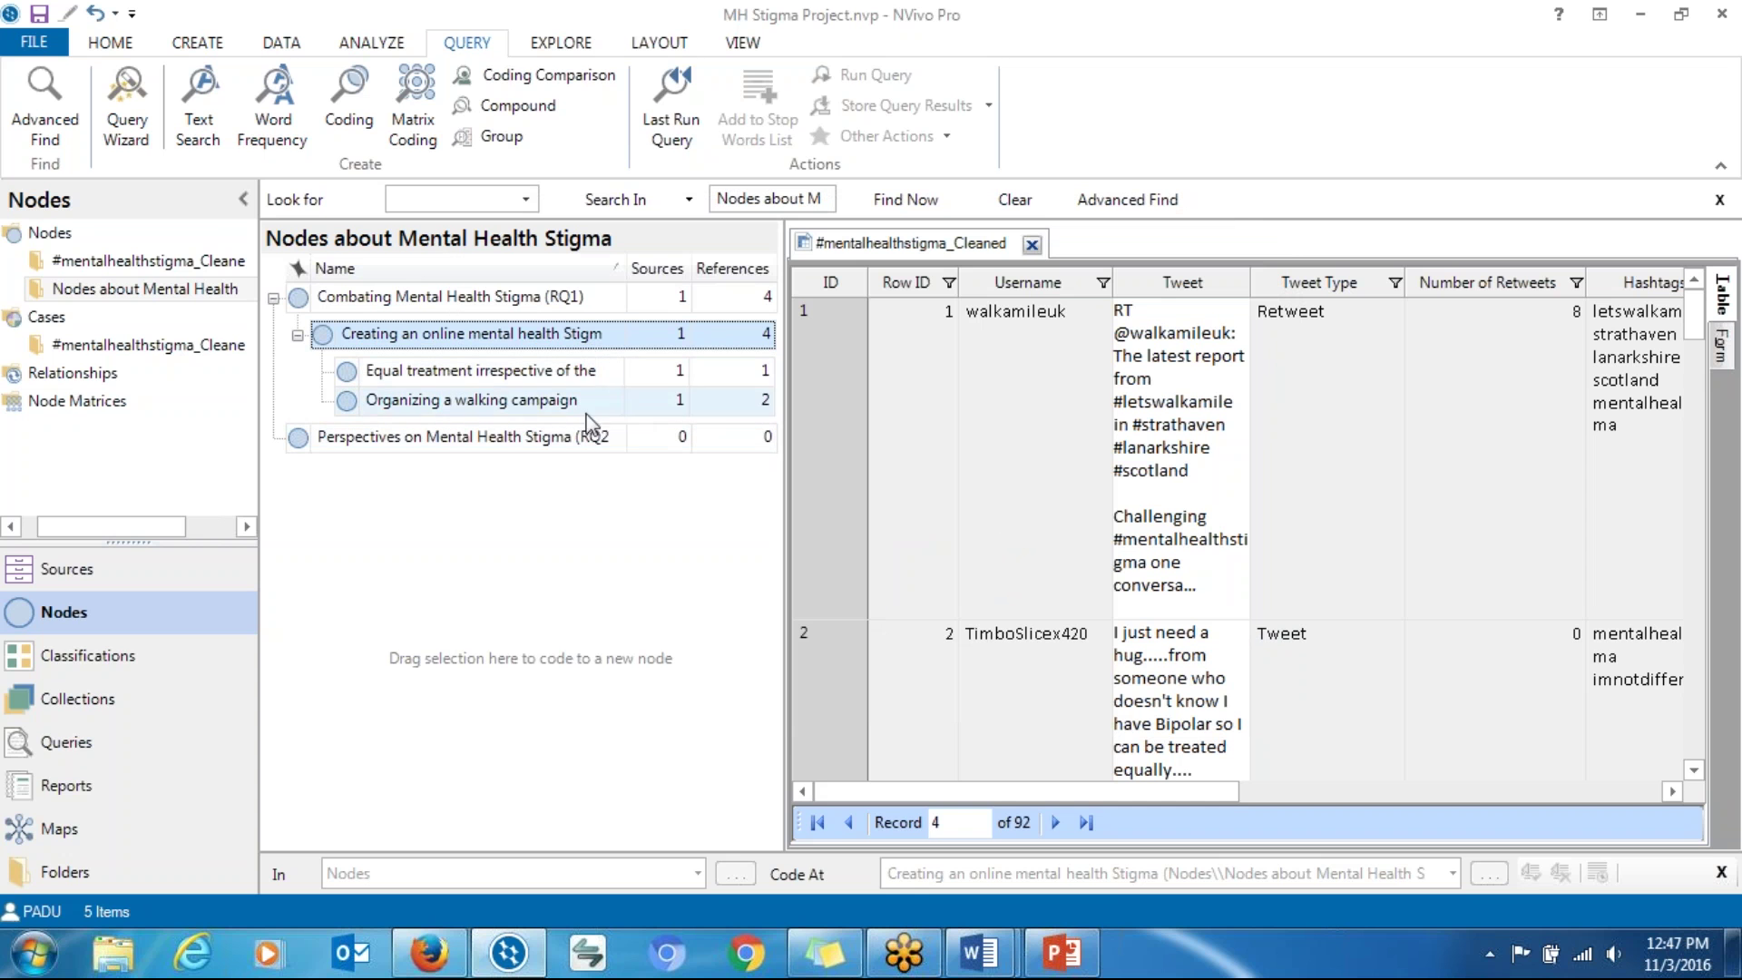
Step: Close the MH Stigma Project without saving its changes
double_click(1019, 36)
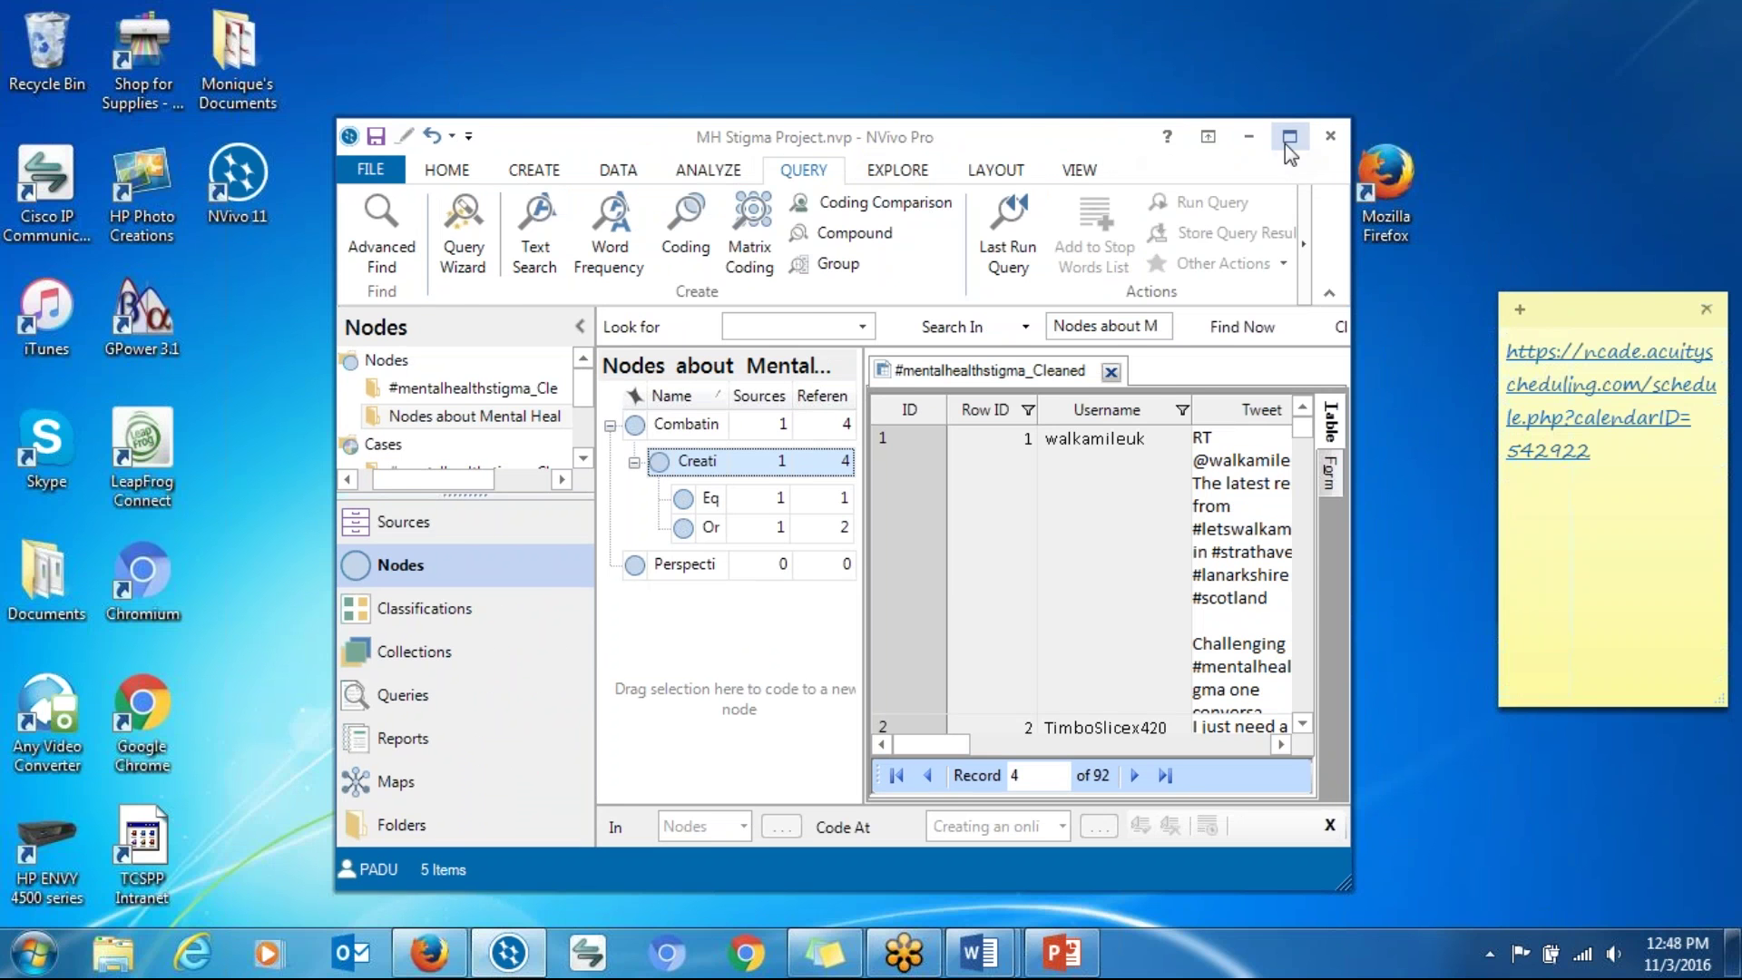
click(1289, 138)
double_click(1074, 47)
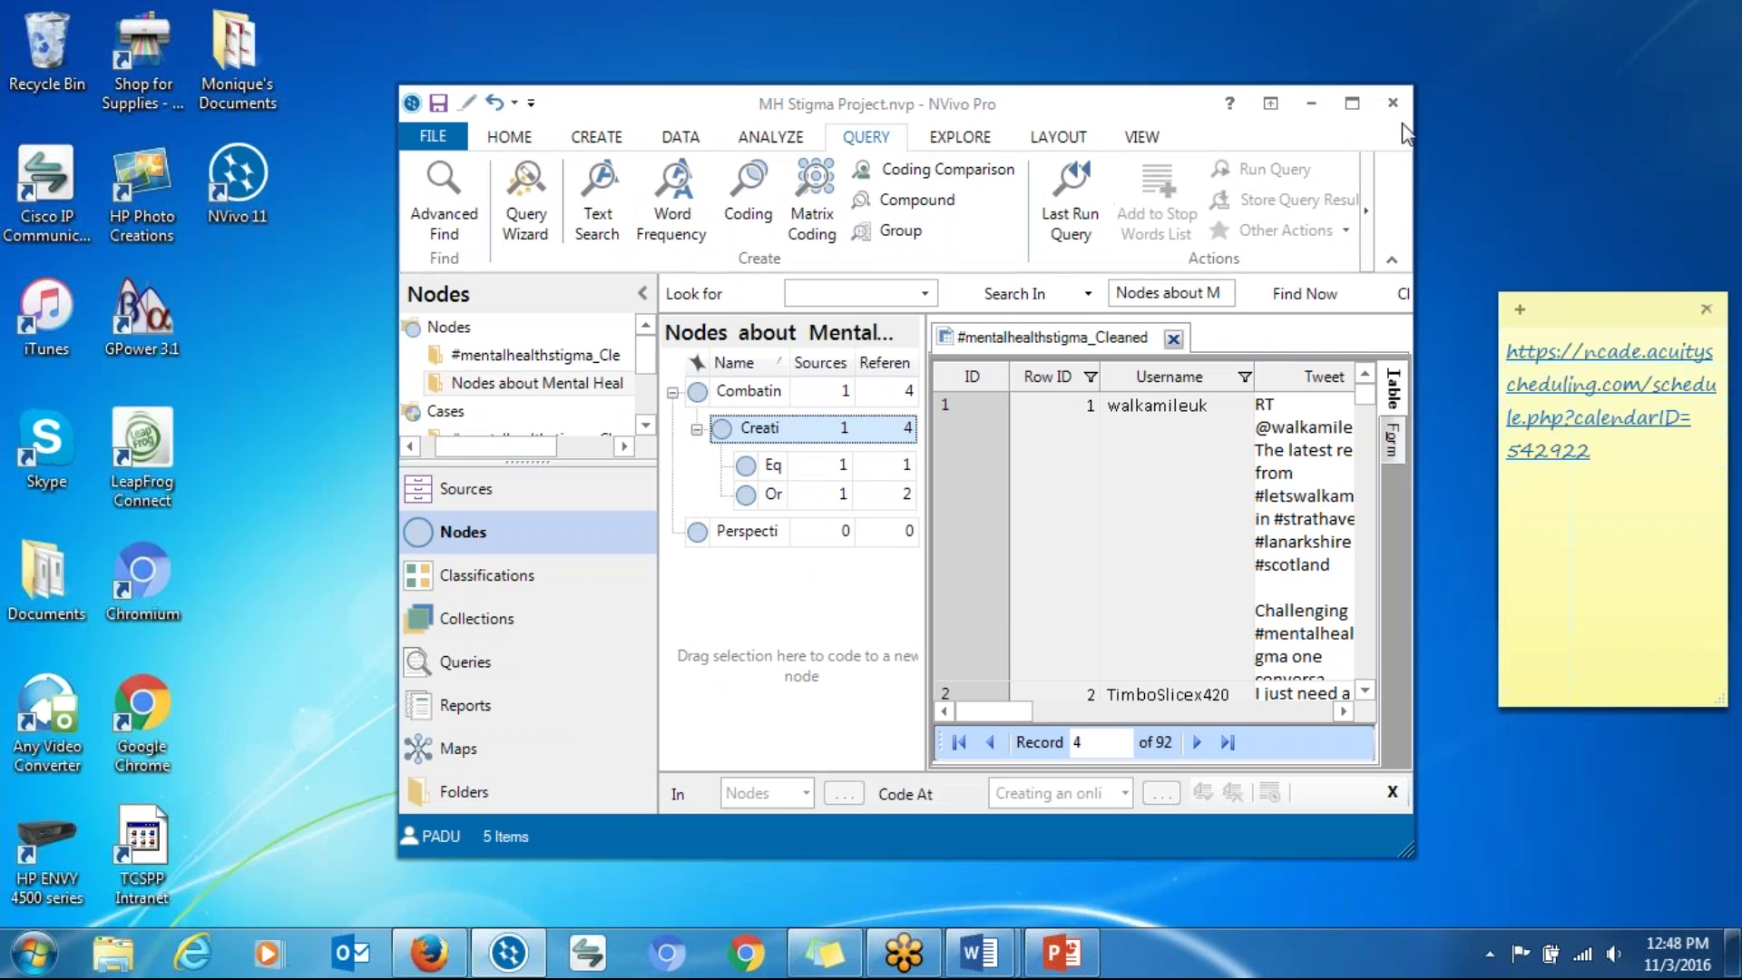
click(1393, 102)
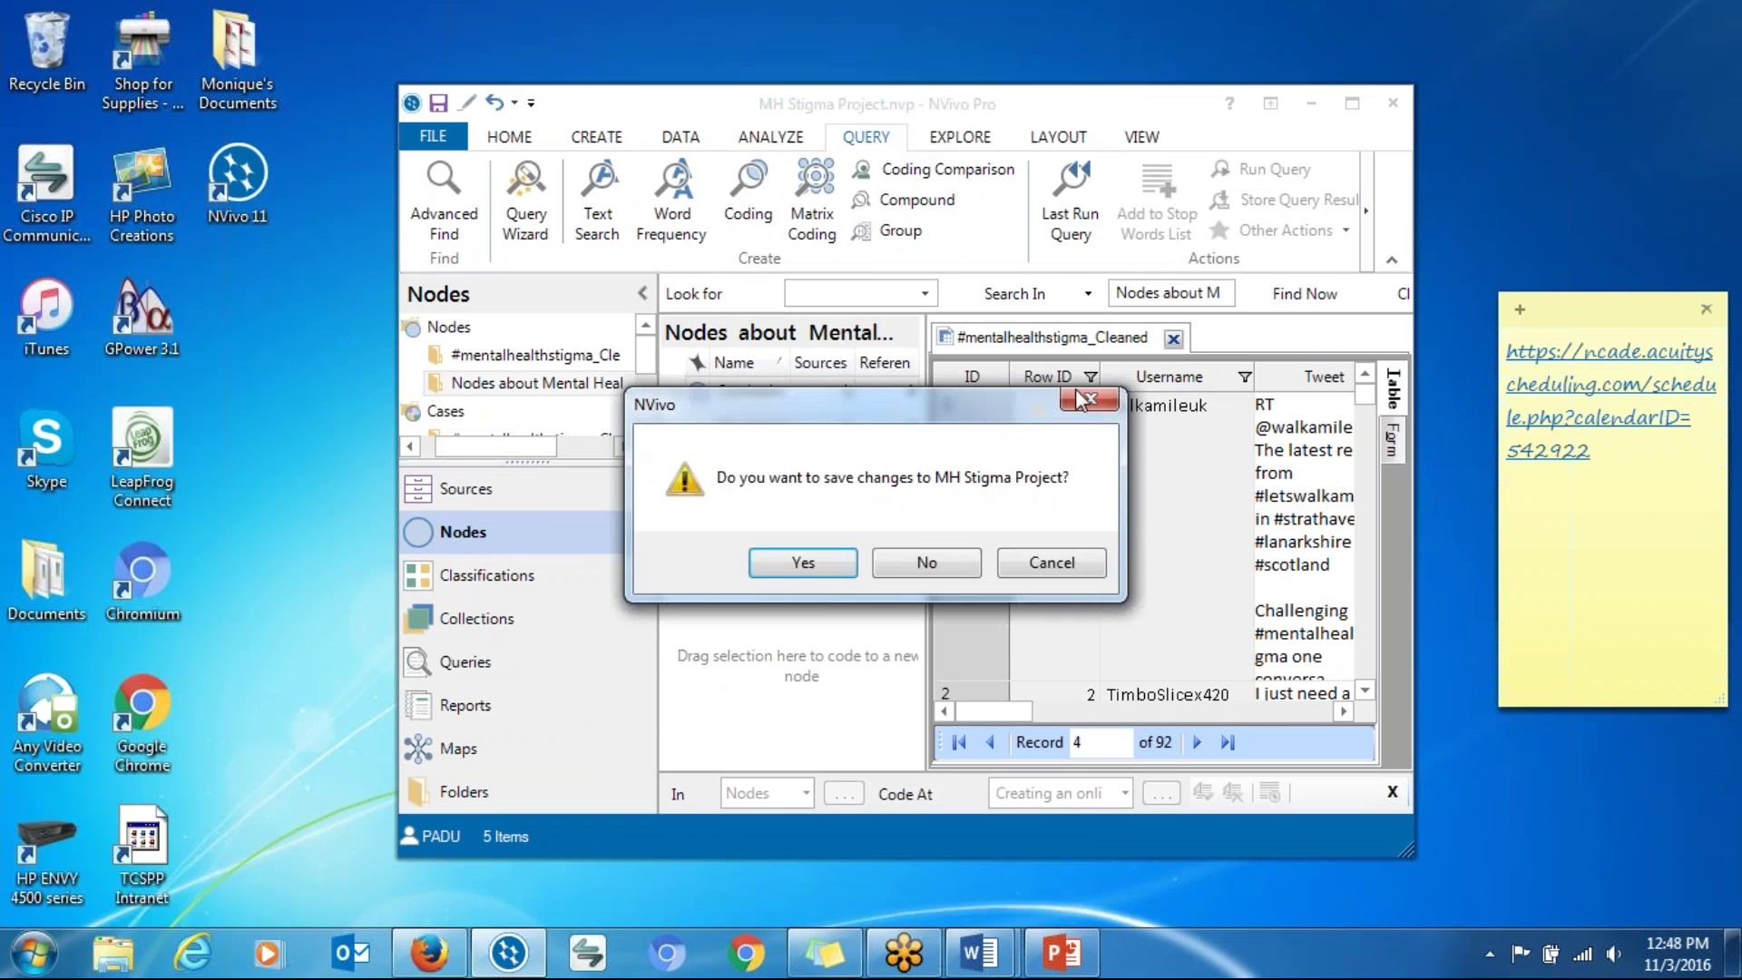
click(939, 568)
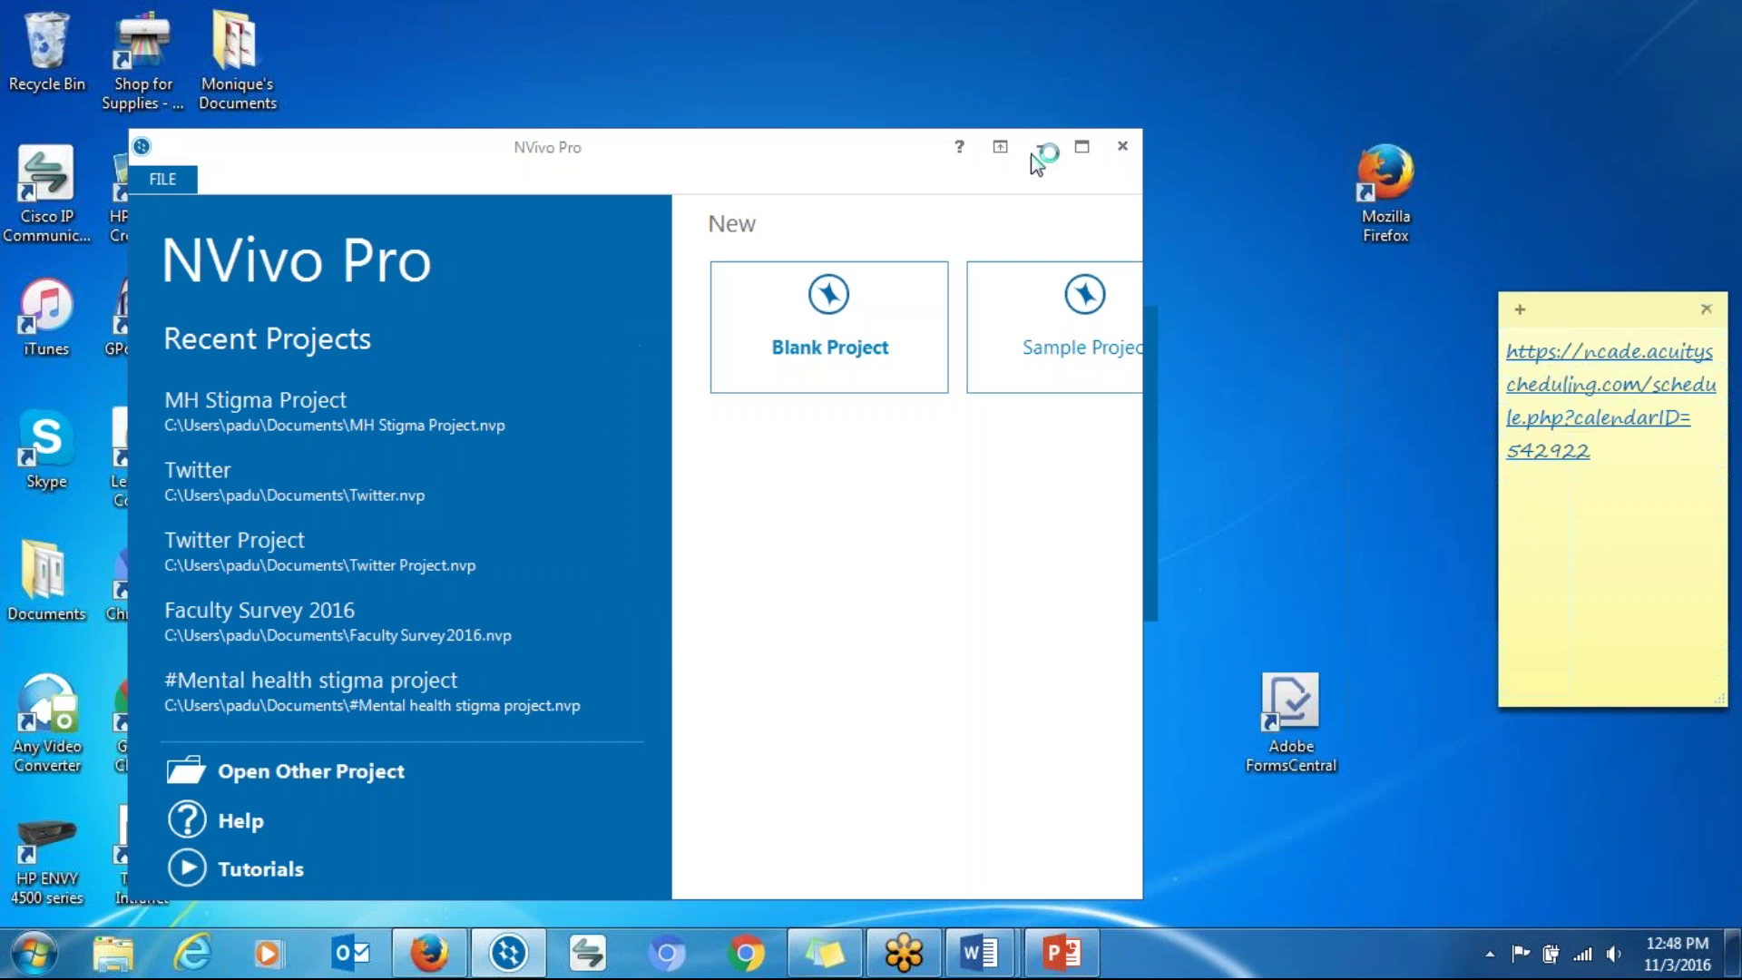
Step: Open the recent project Twitter in a maximized window and display its Nodes about Mental Health Stigma folder
click(1082, 146)
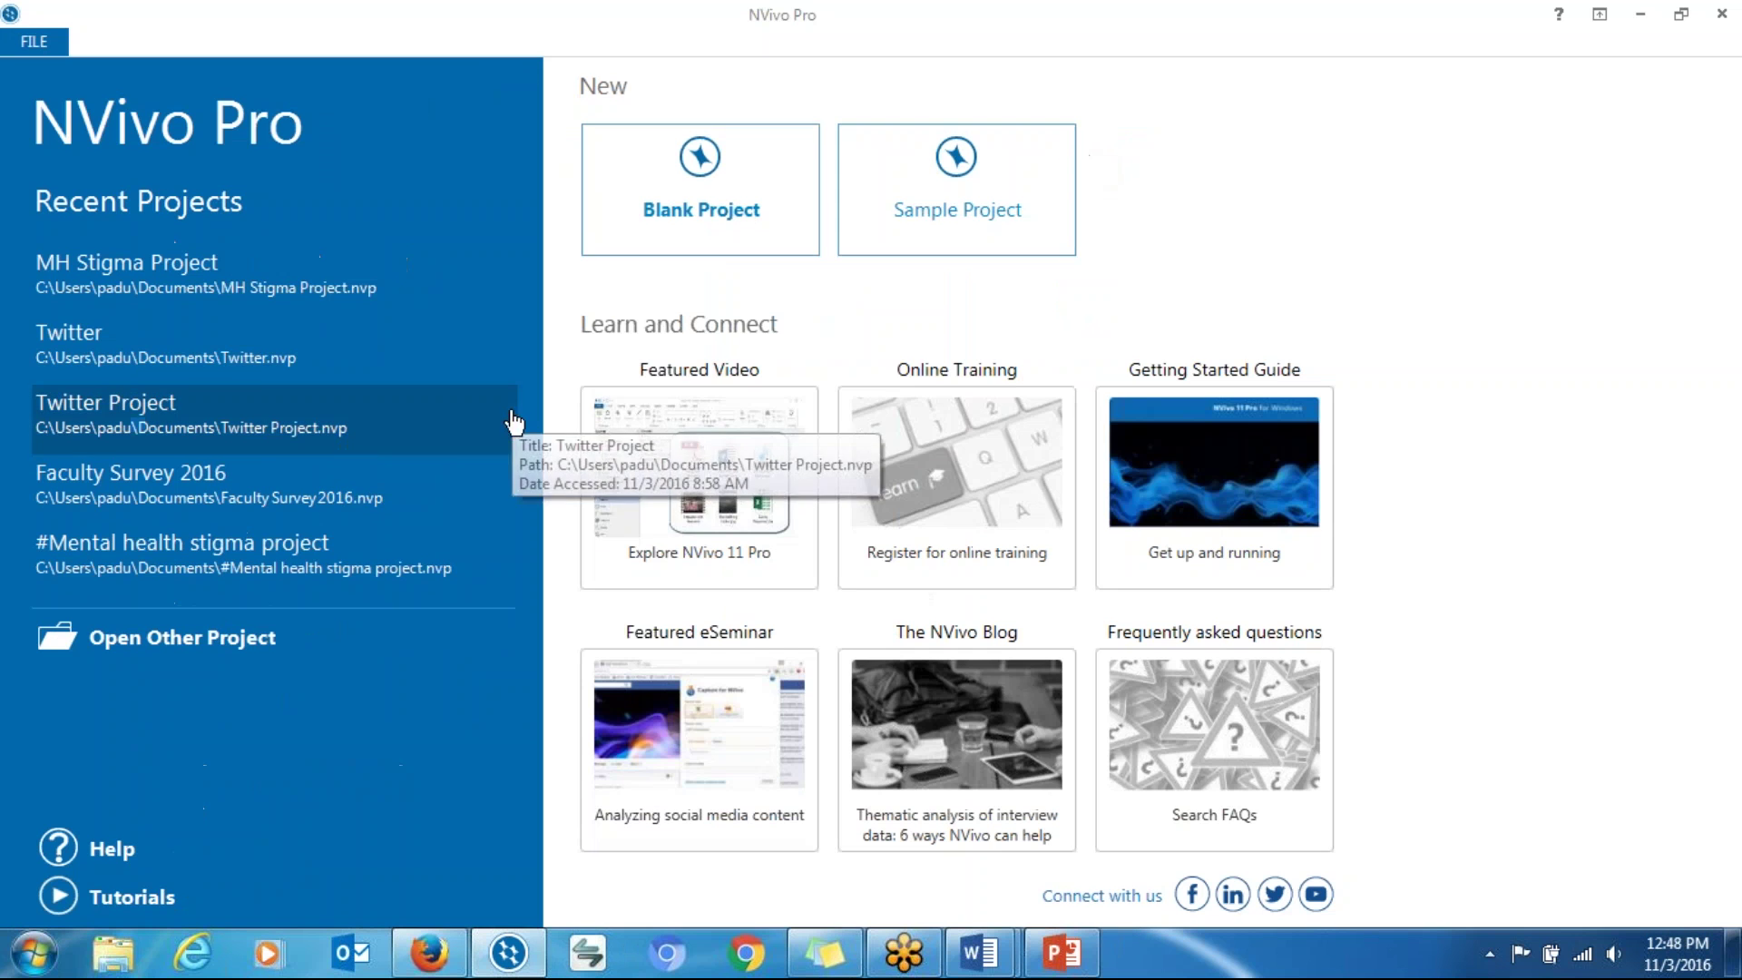
click(226, 354)
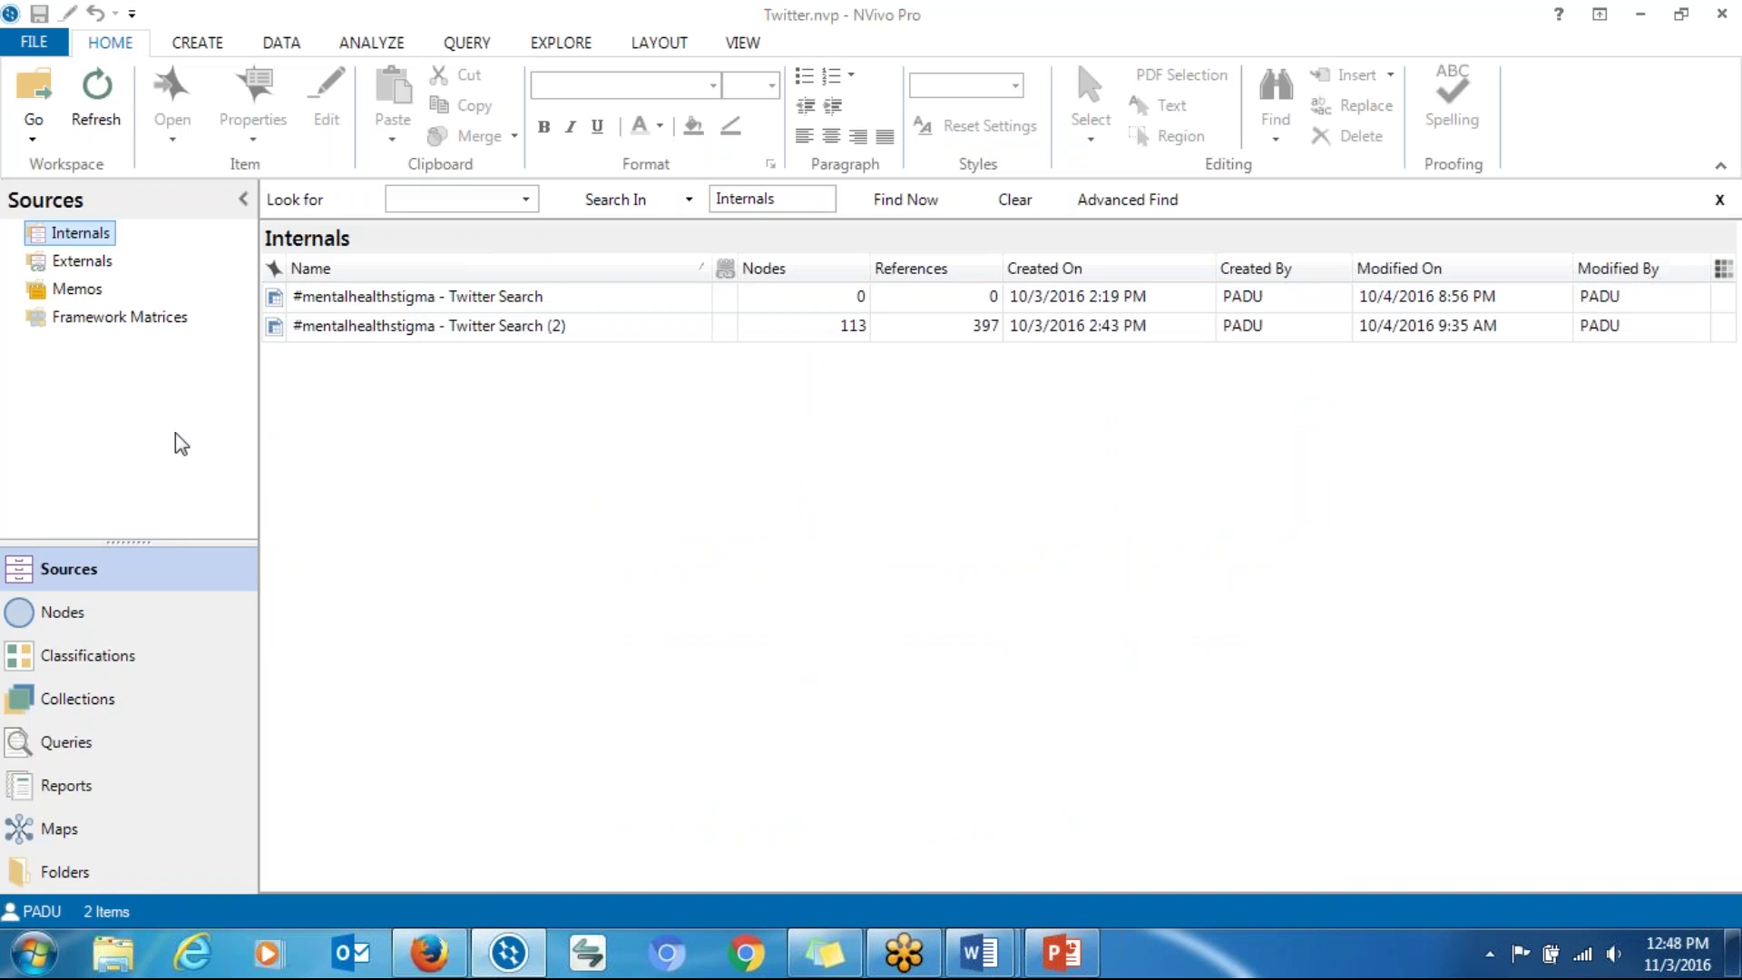
click(101, 607)
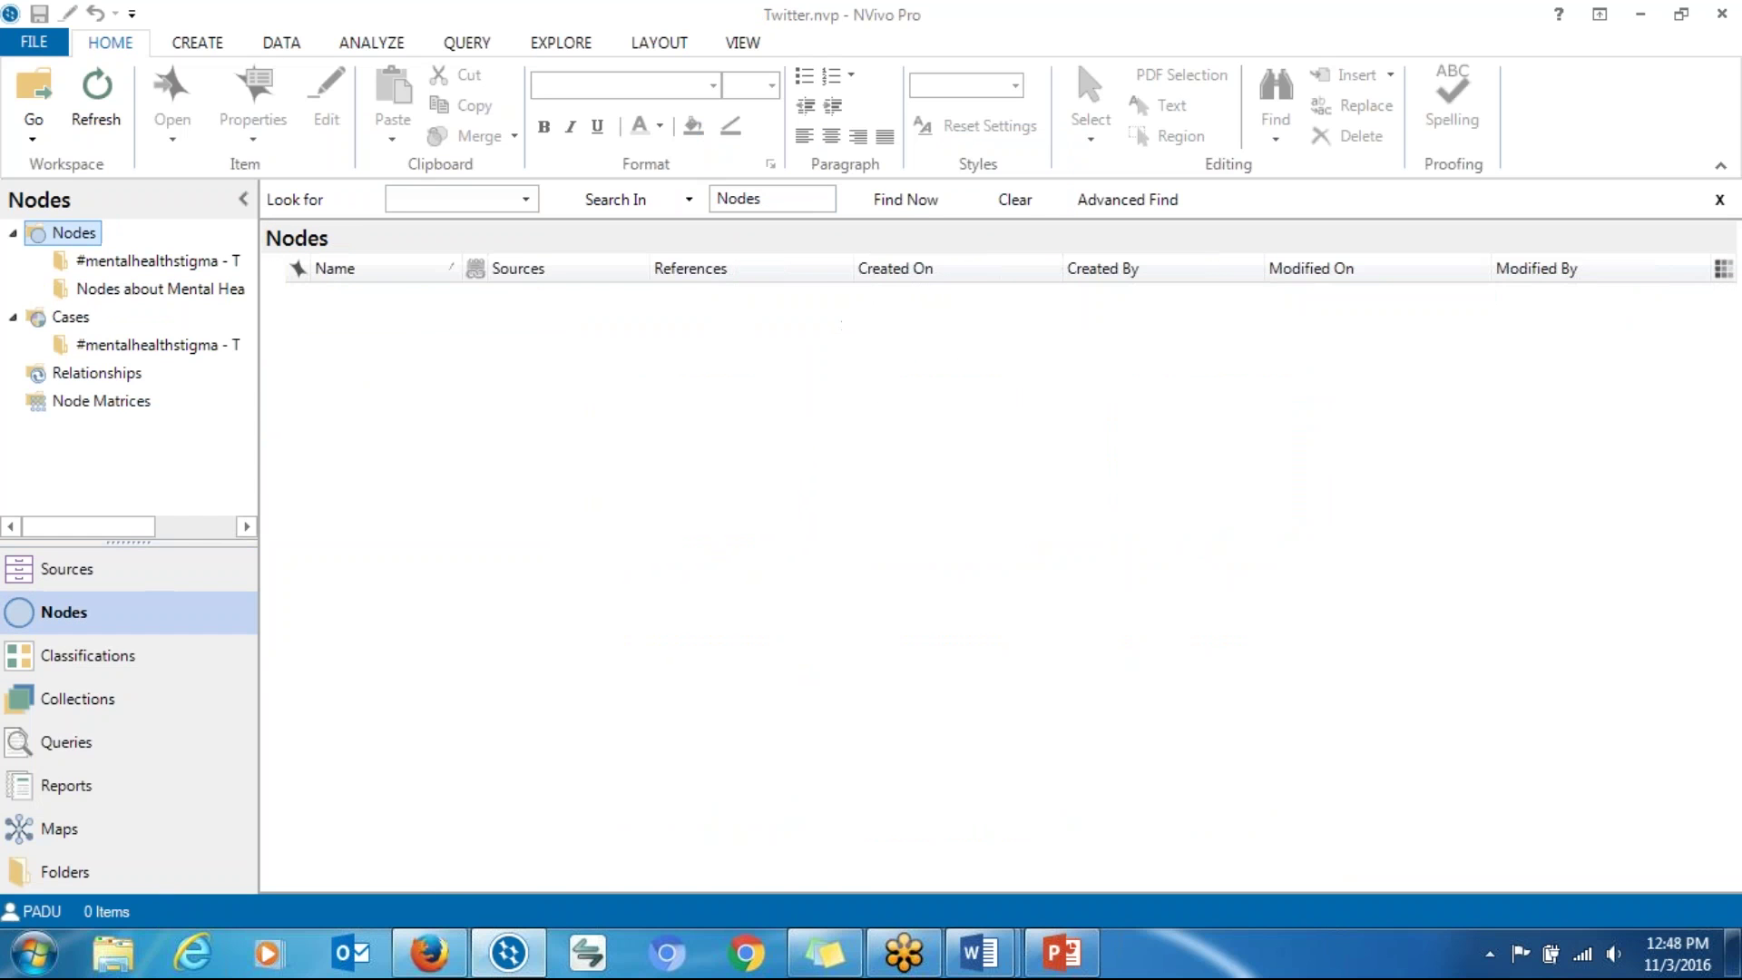
click(218, 291)
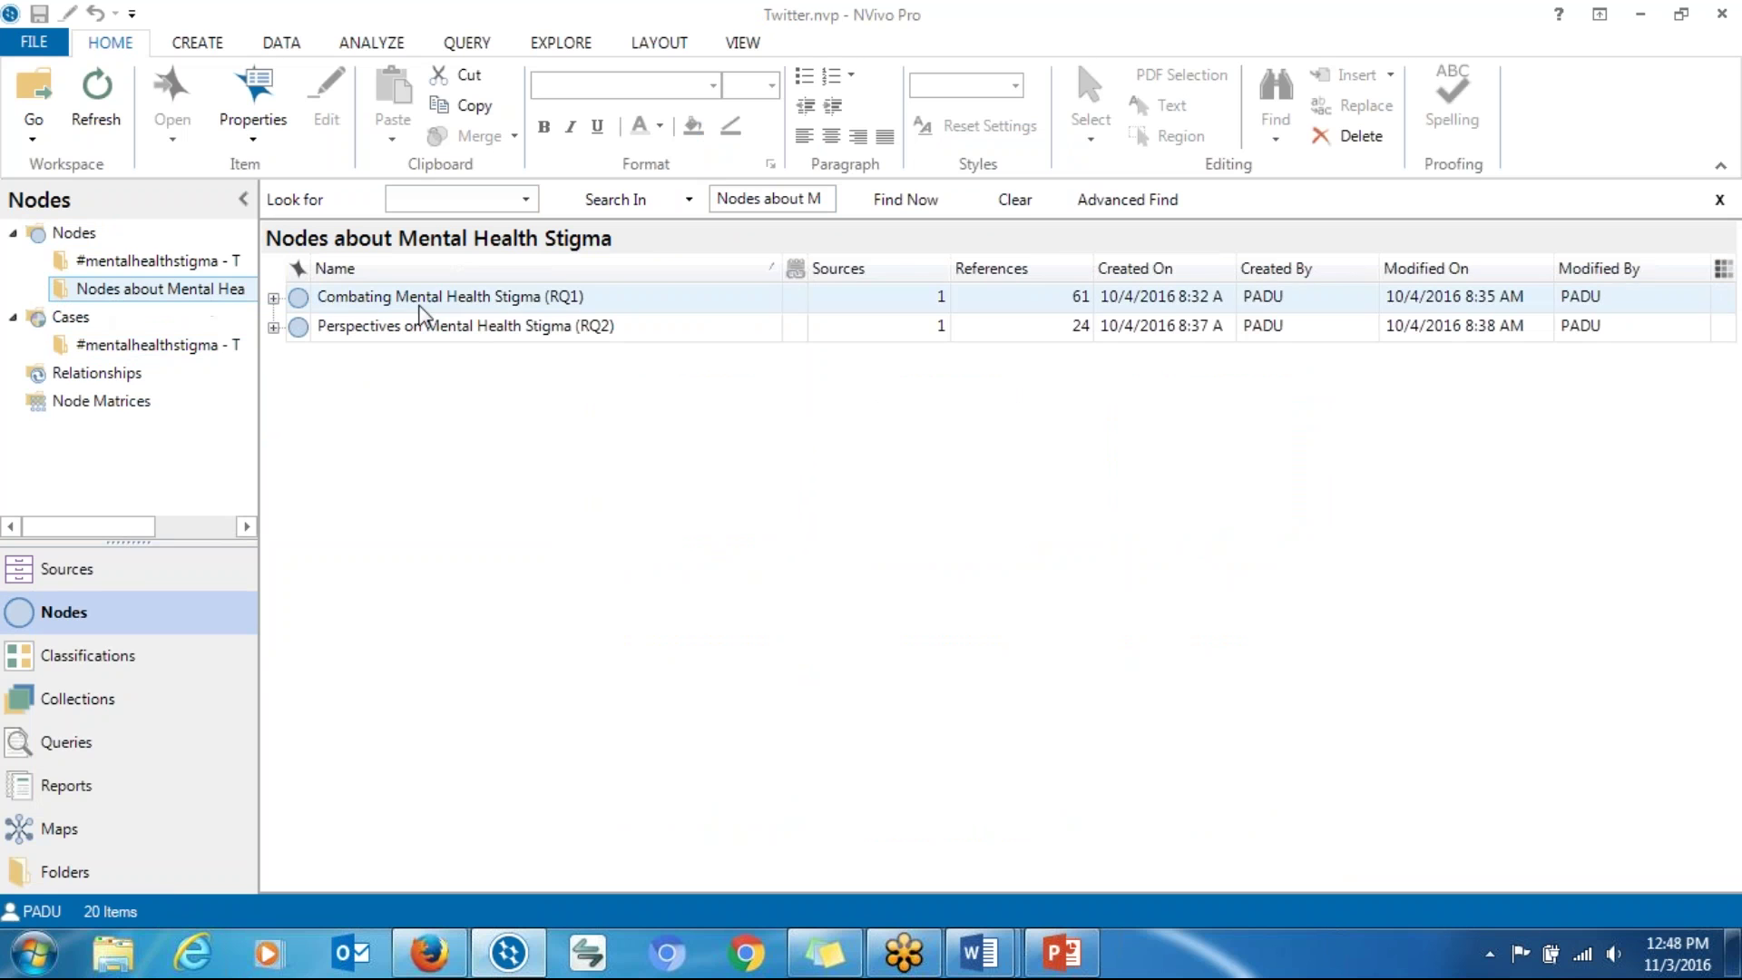
Step: Expand the RQ1 and RQ2 nodes and several RQ1 subthemes to examine how the codes are grouped
click(271, 303)
click(272, 299)
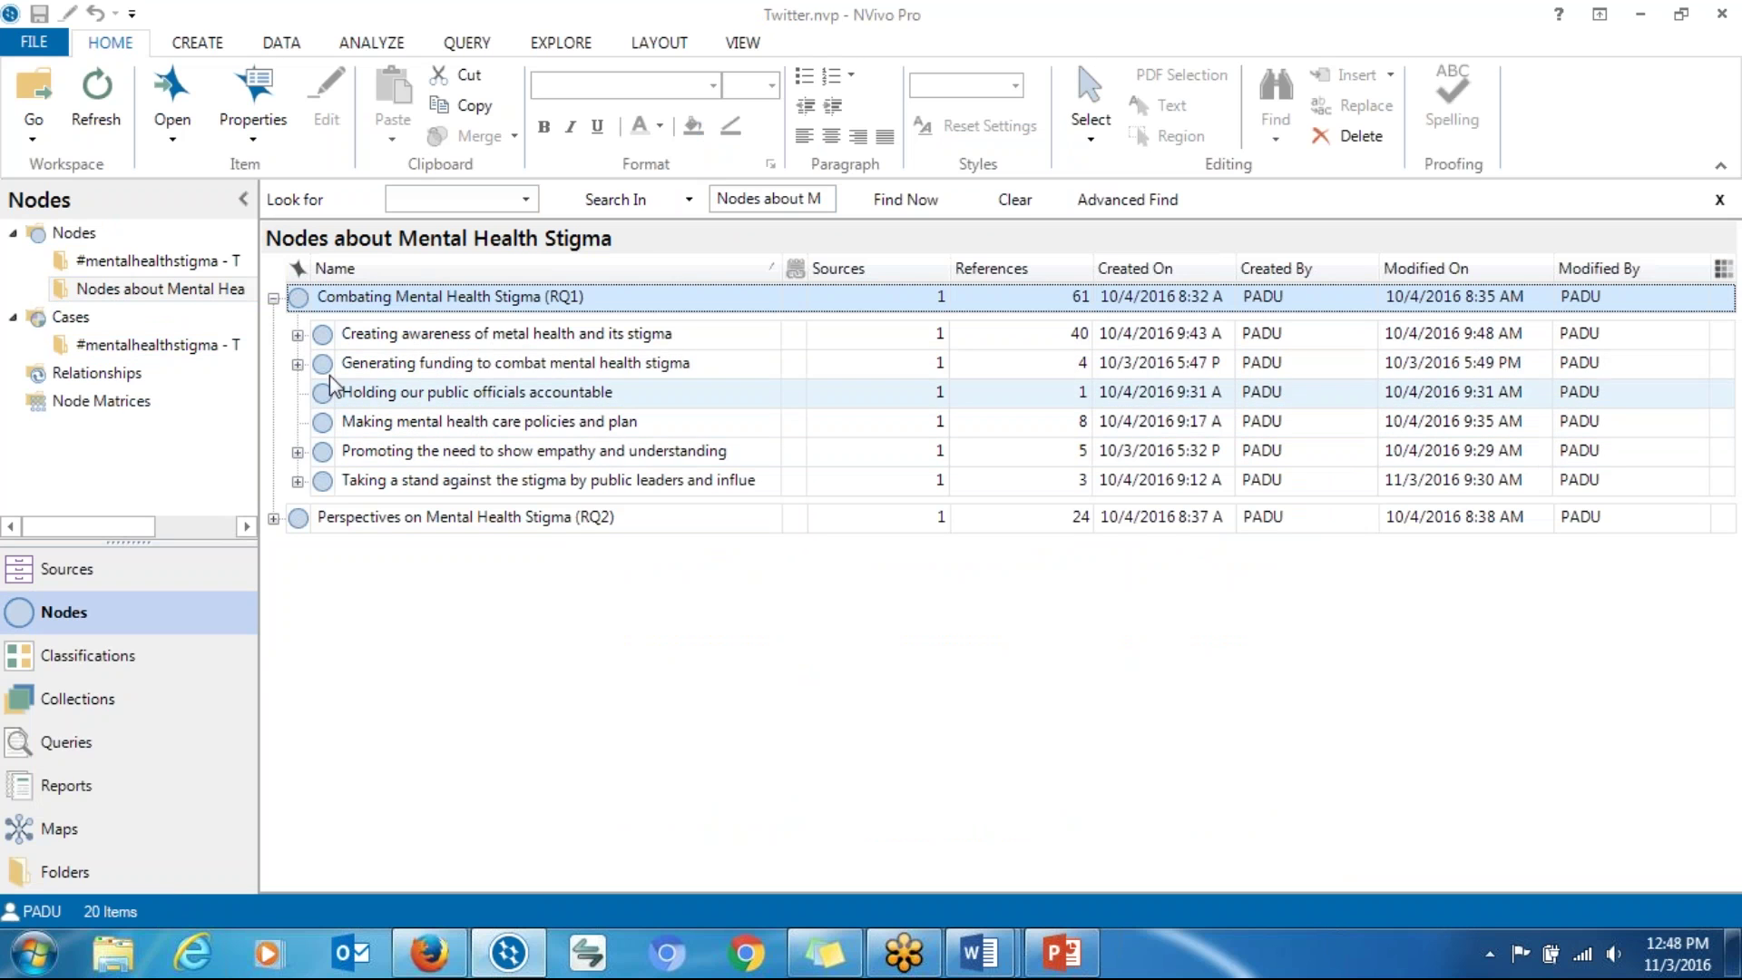
click(298, 335)
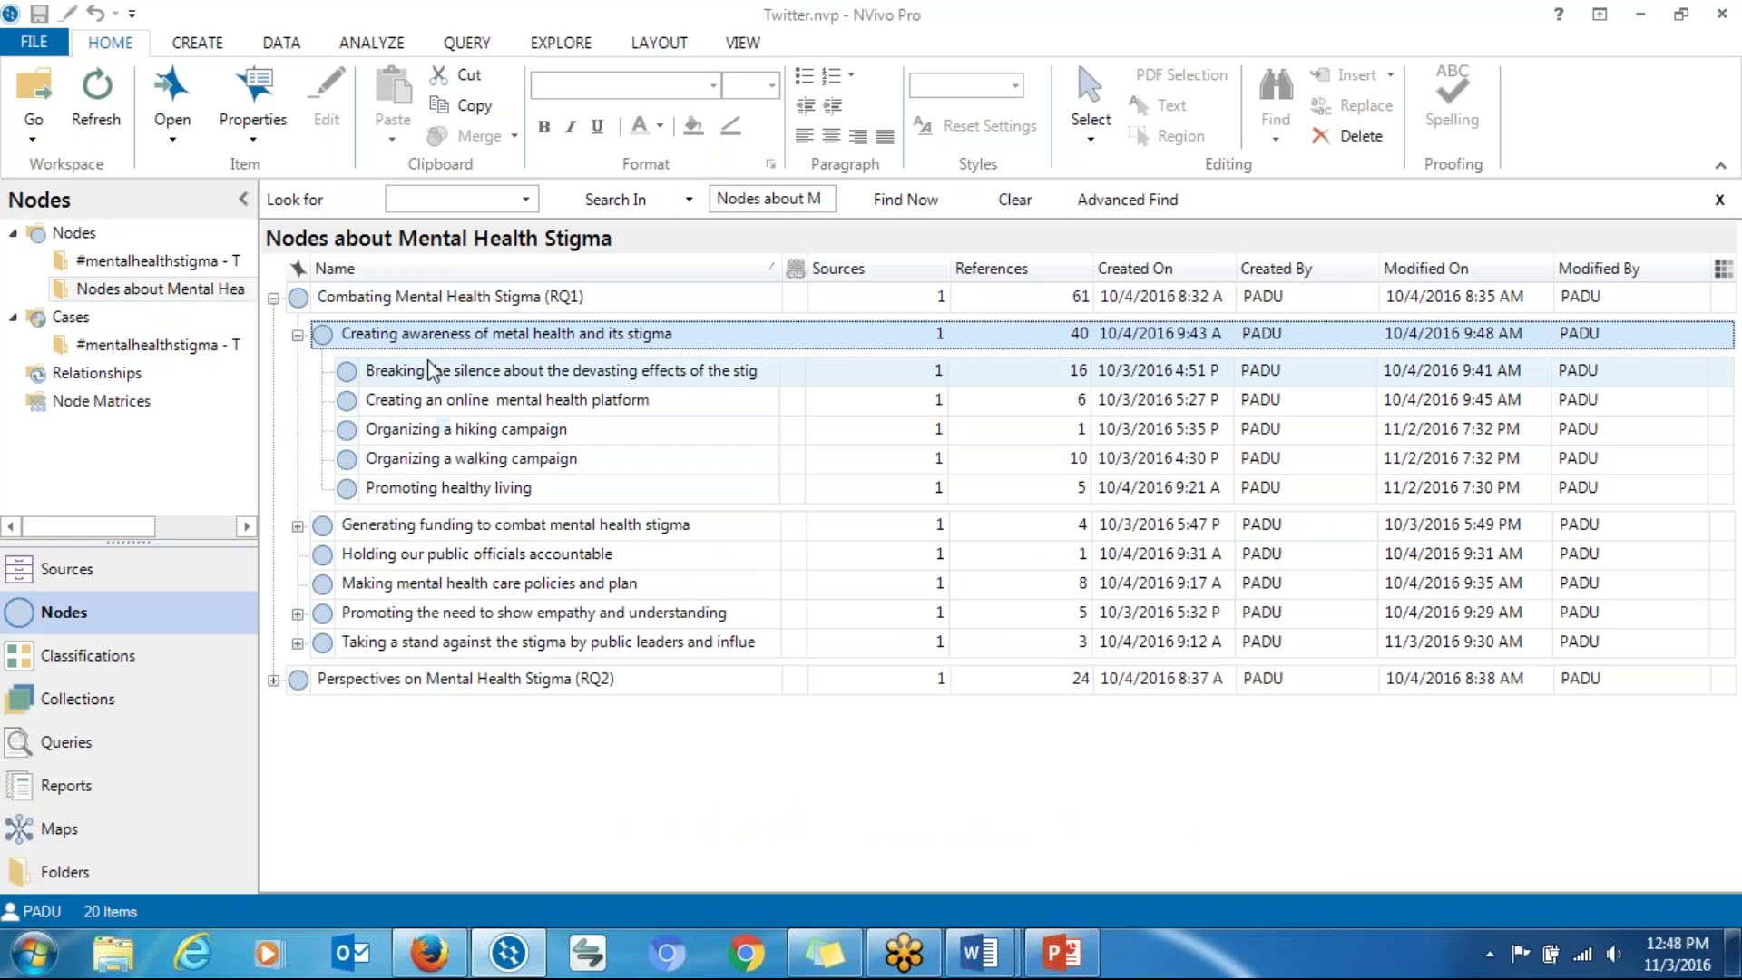
click(381, 533)
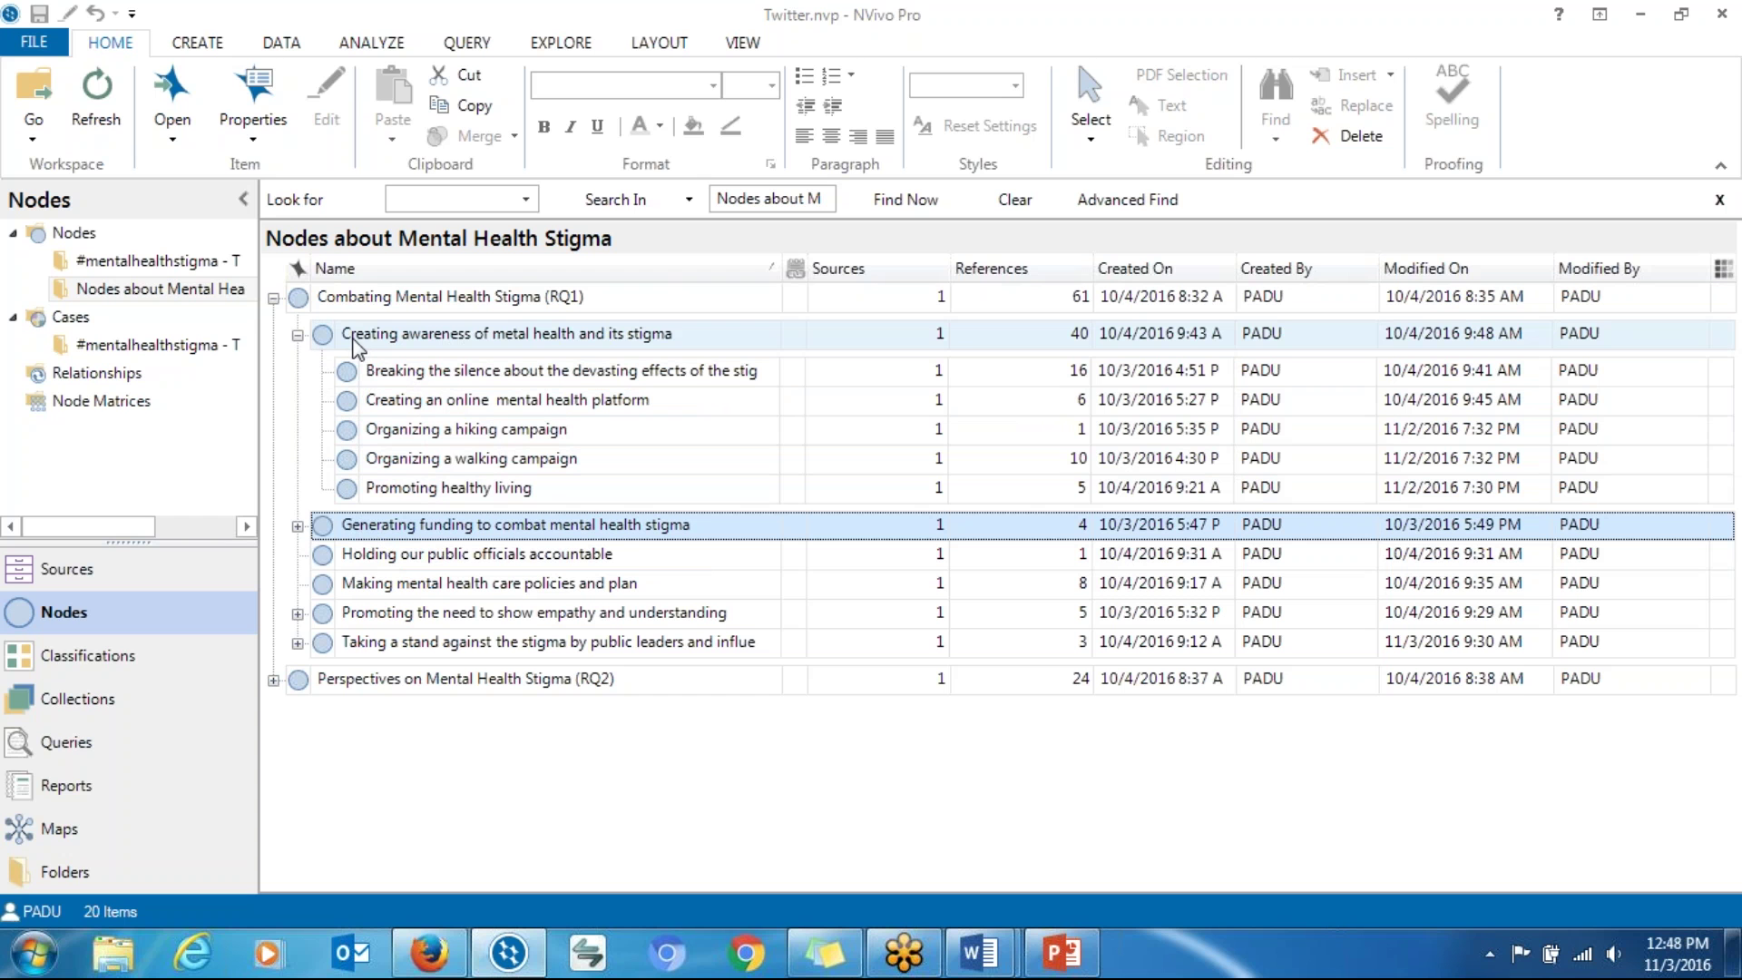
click(273, 679)
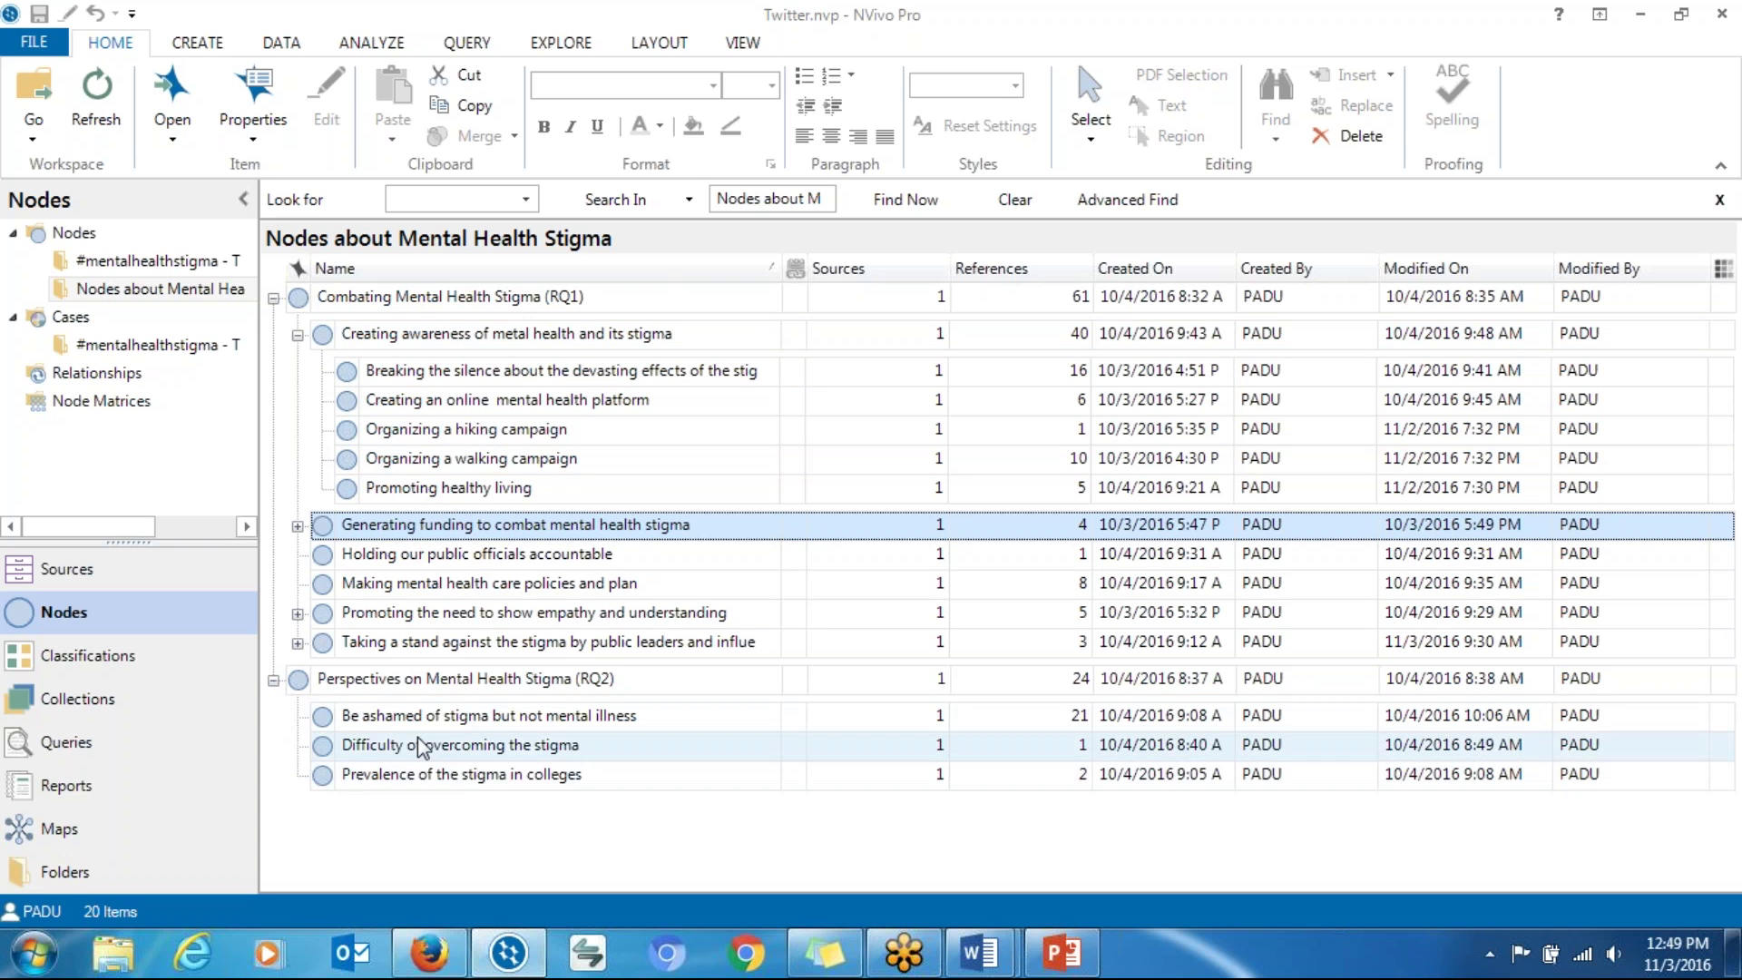
click(297, 614)
click(297, 717)
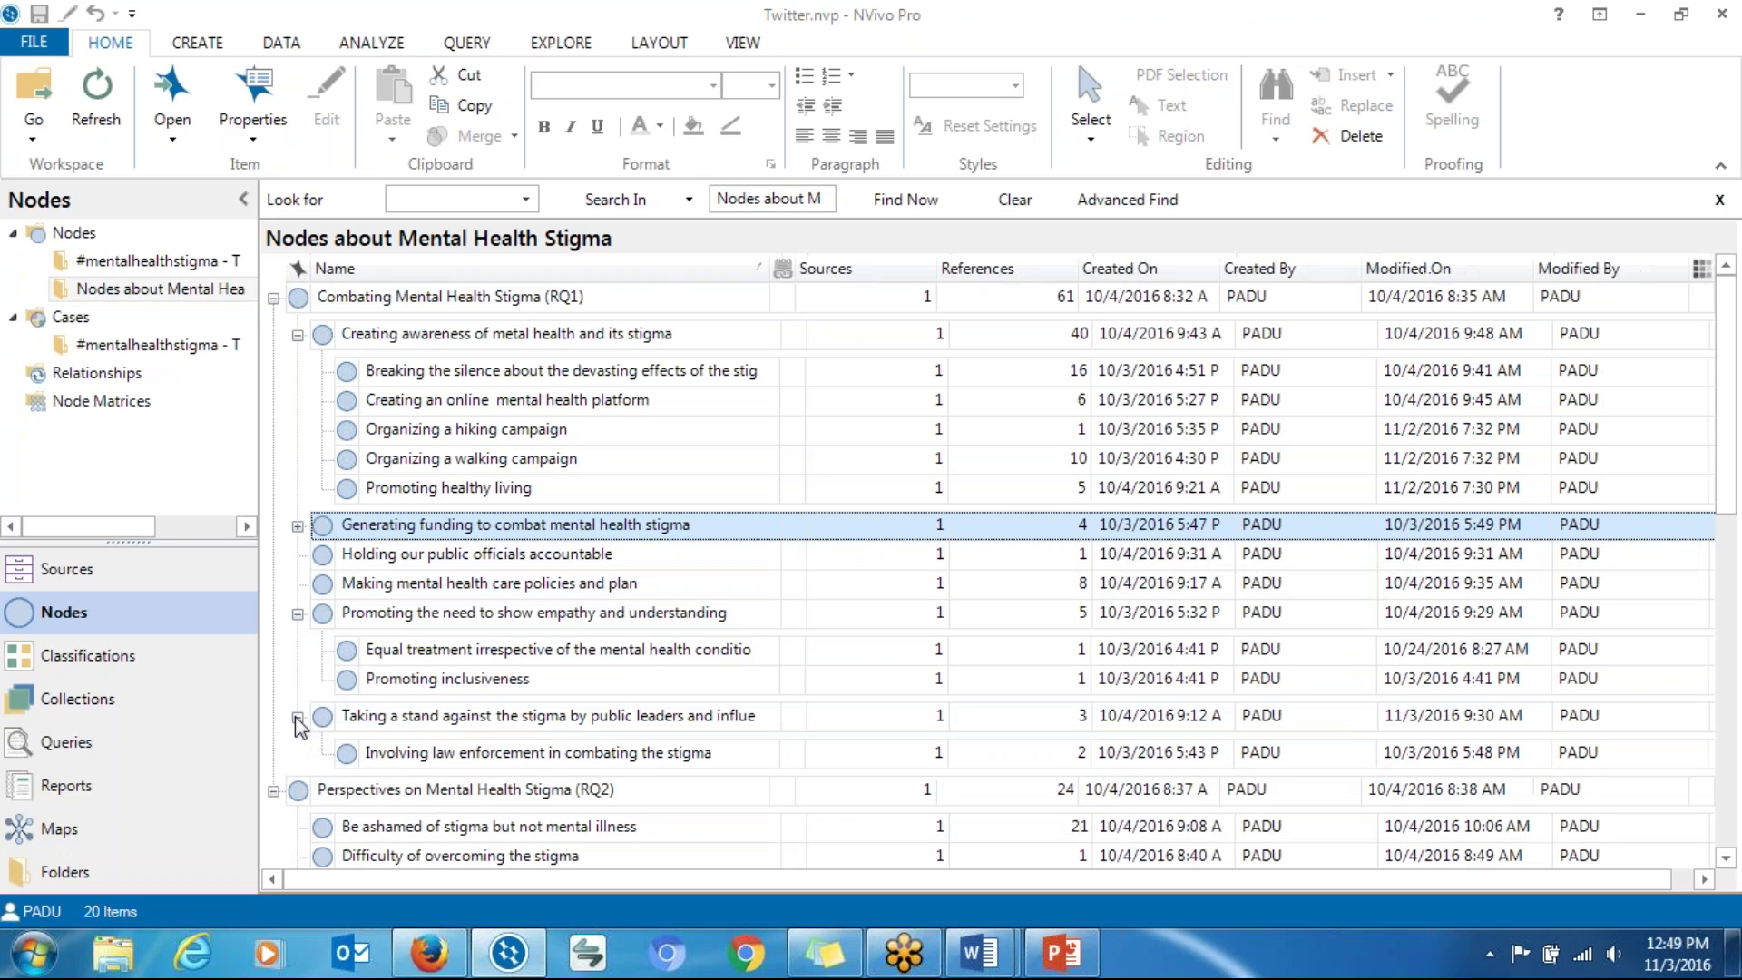
Step: Collapse the RQ1 subthemes and compare the reference counts of the main themes under both research questions
click(297, 334)
click(296, 451)
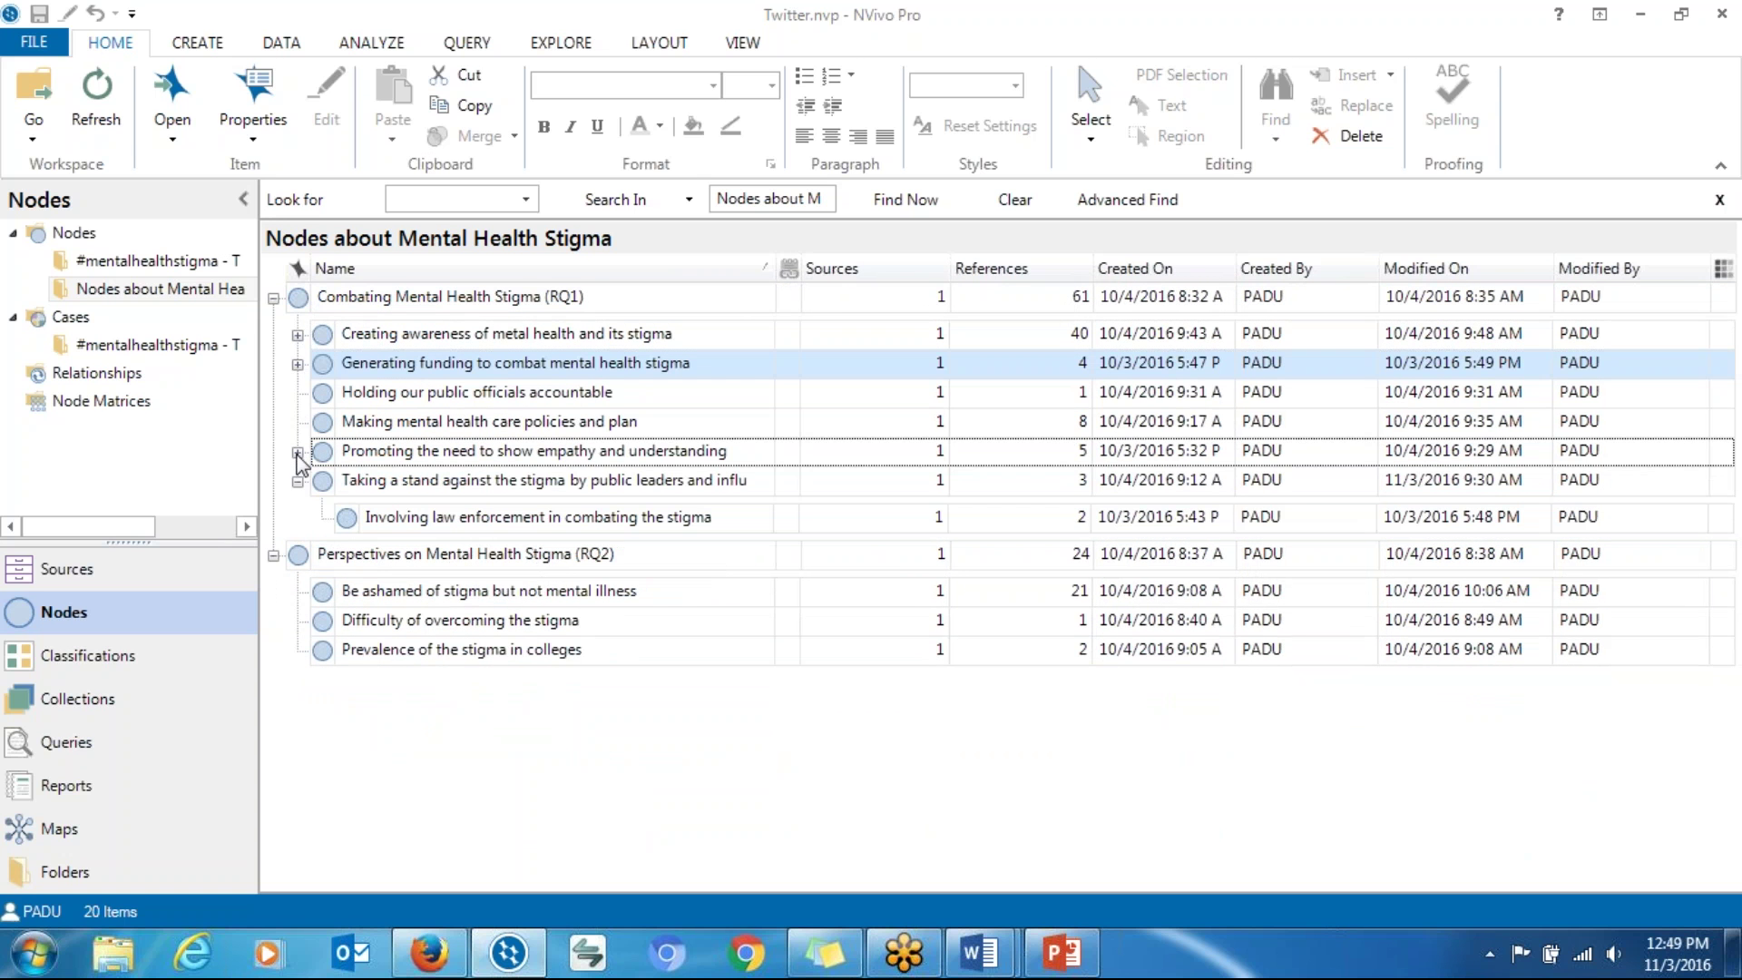
click(298, 481)
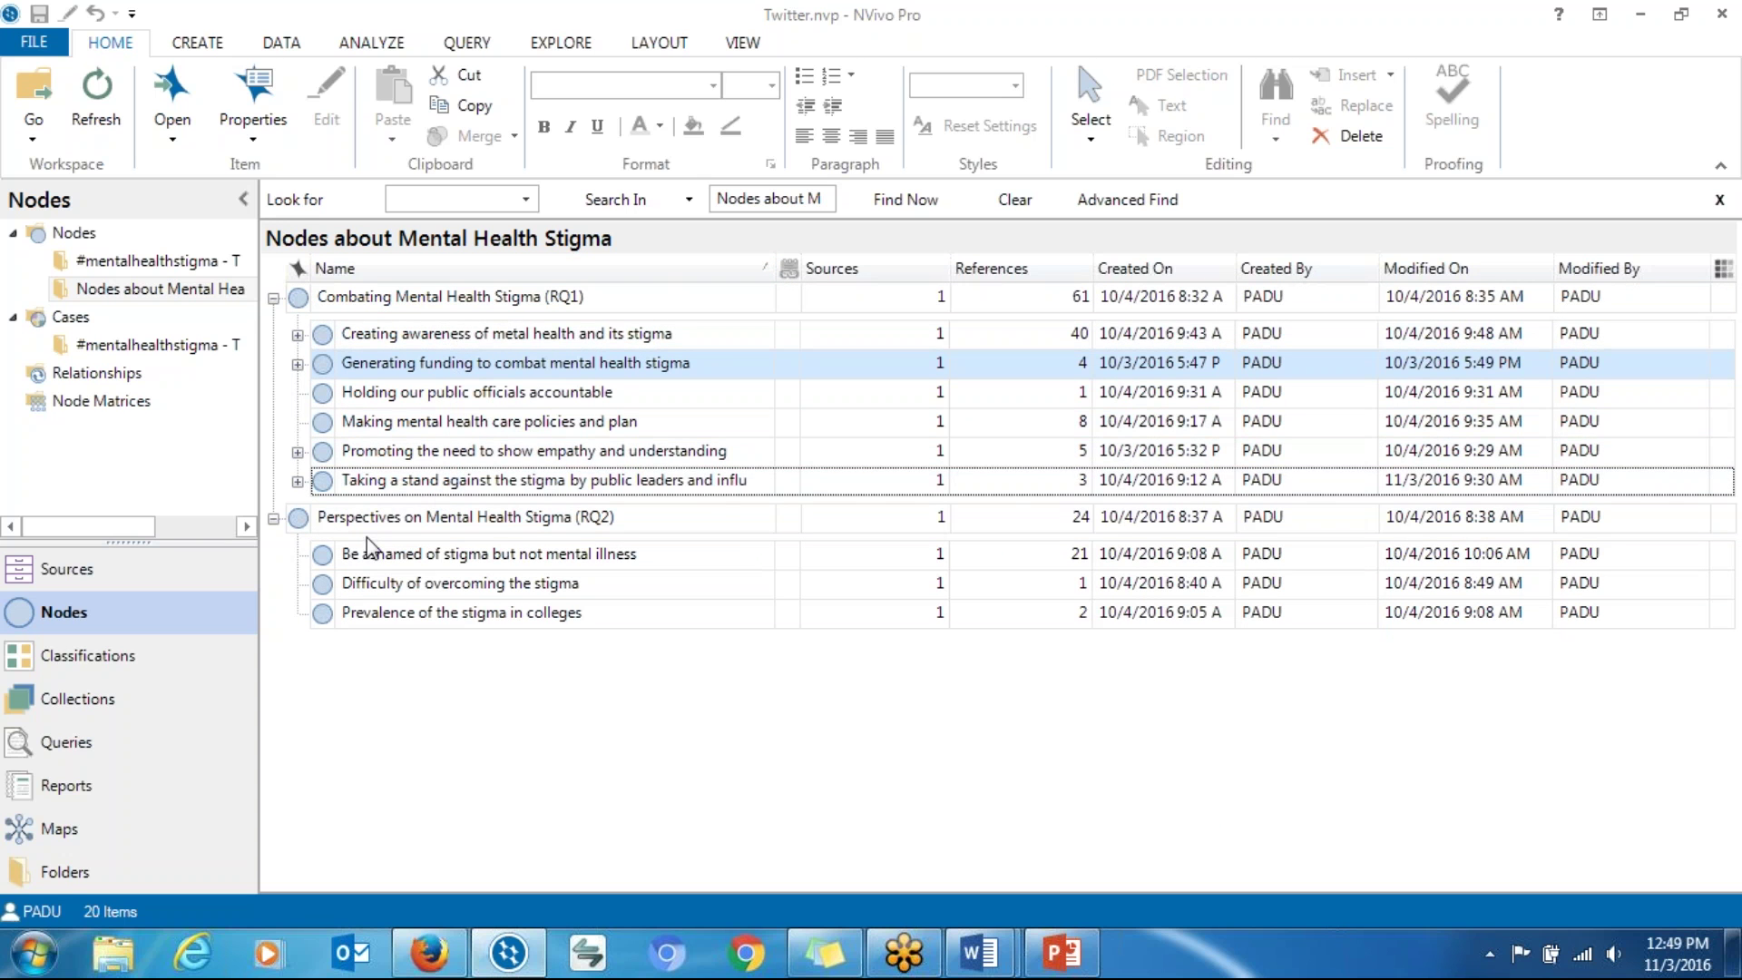
click(297, 334)
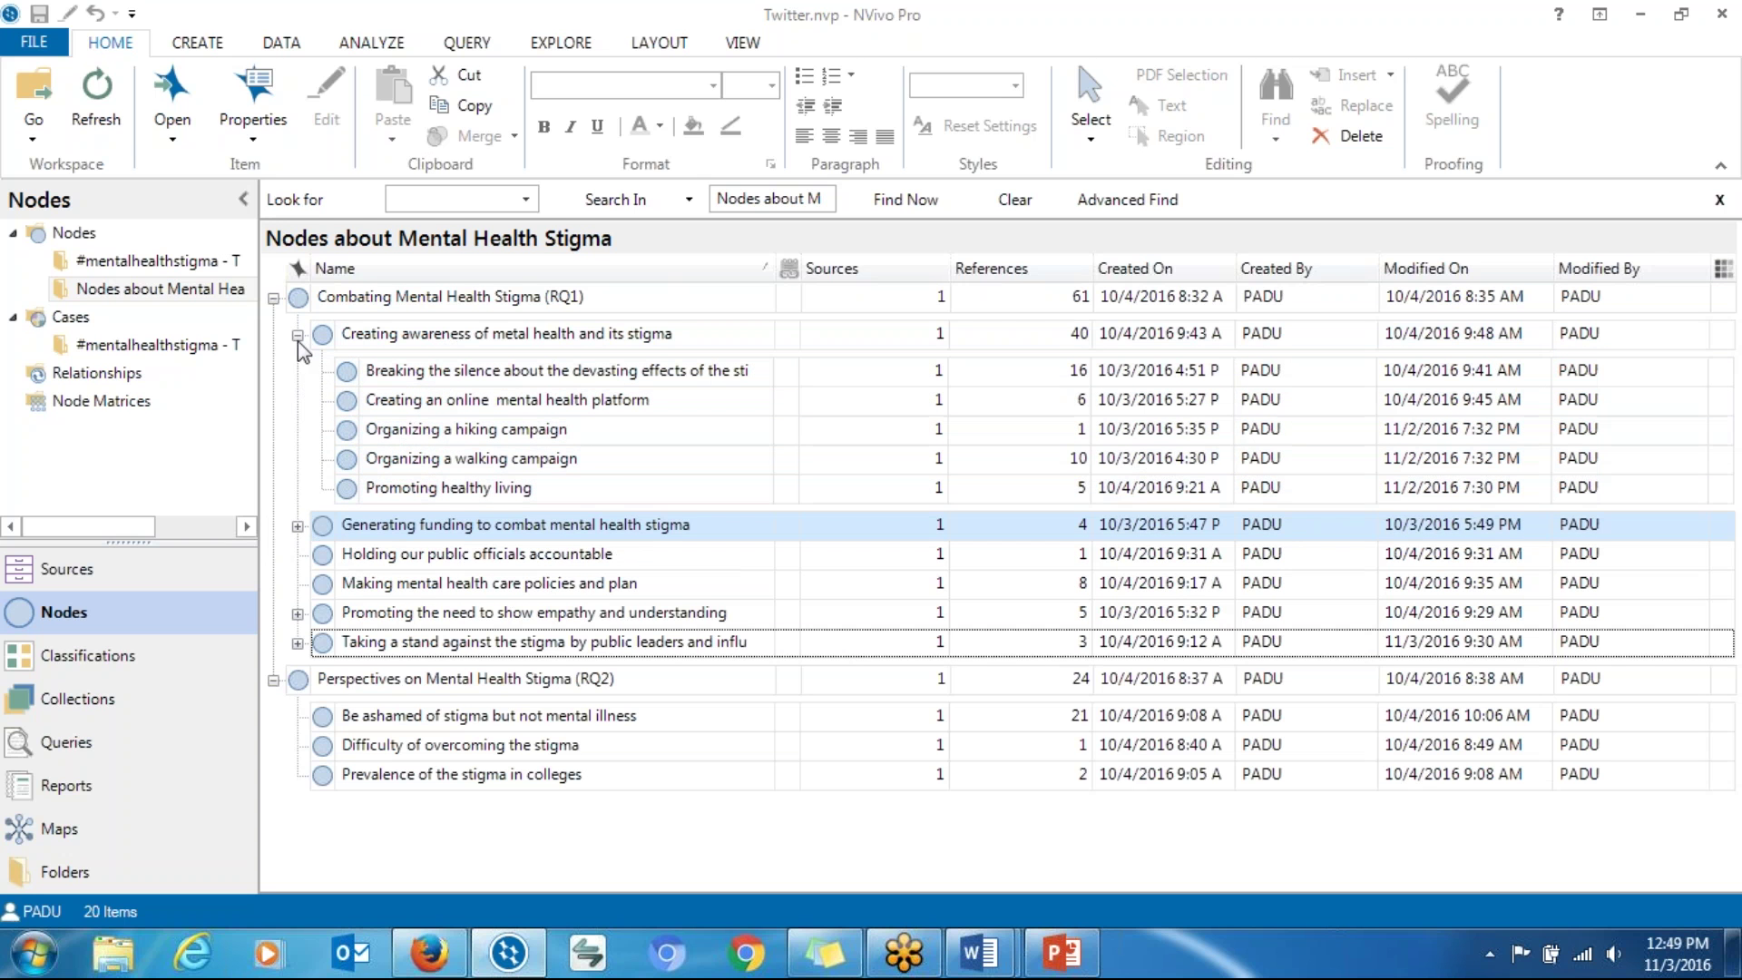
click(296, 334)
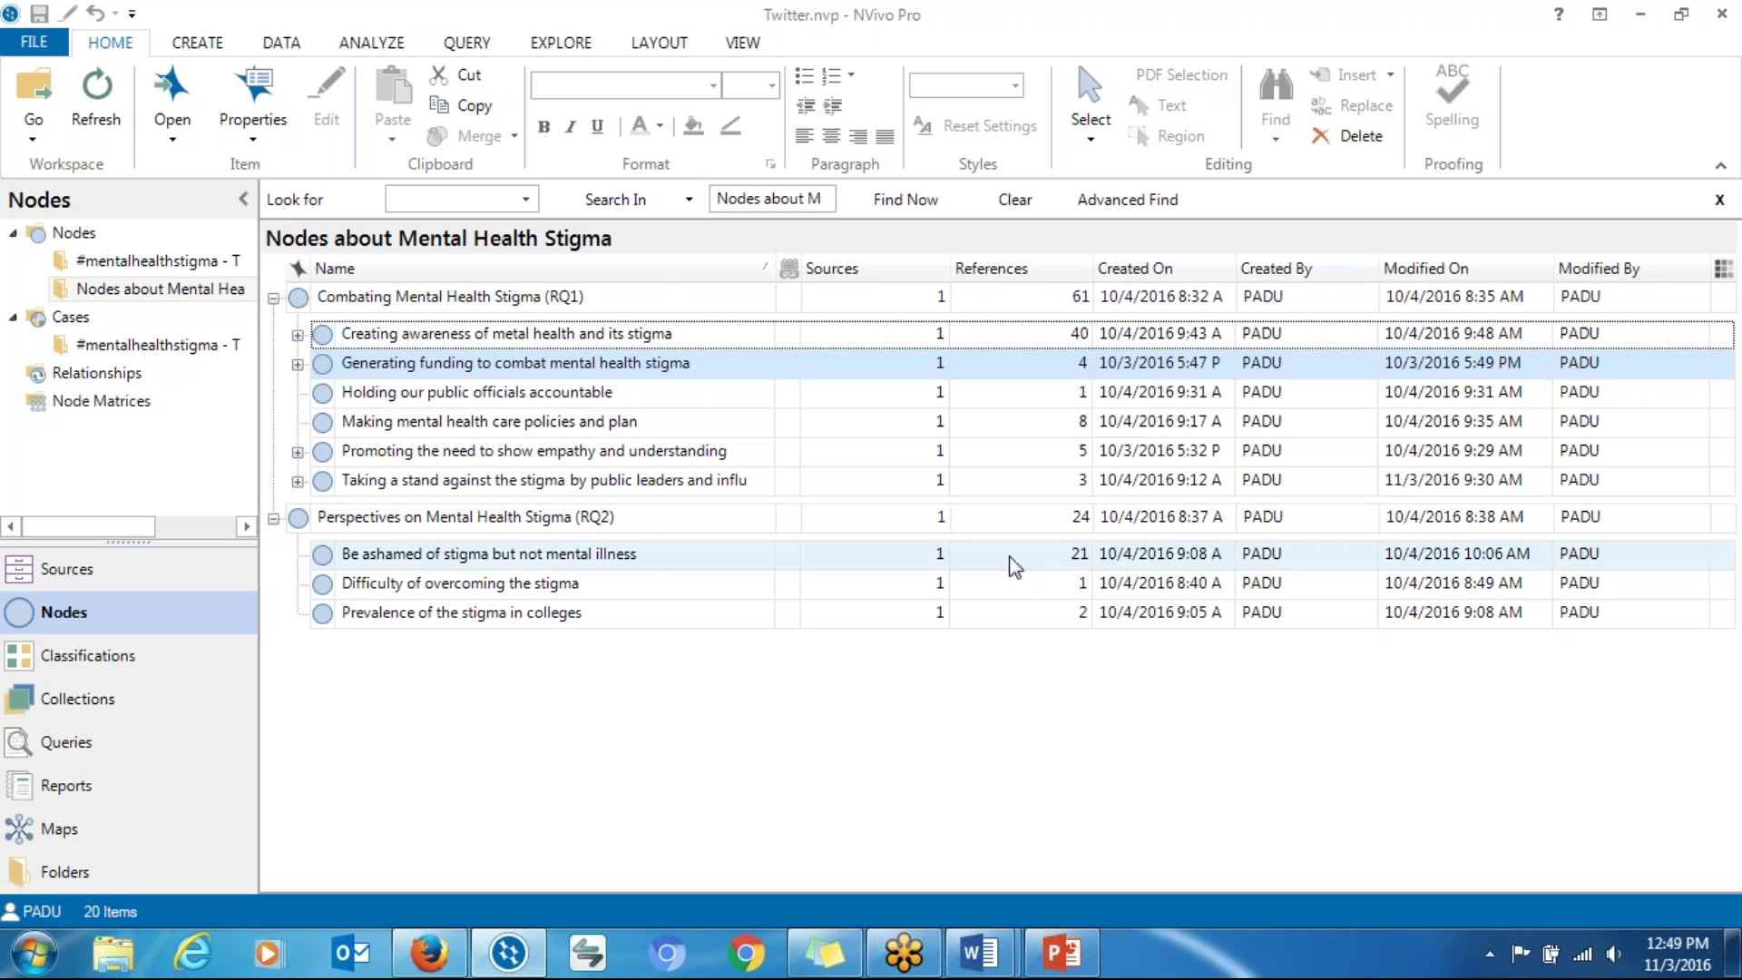
click(613, 561)
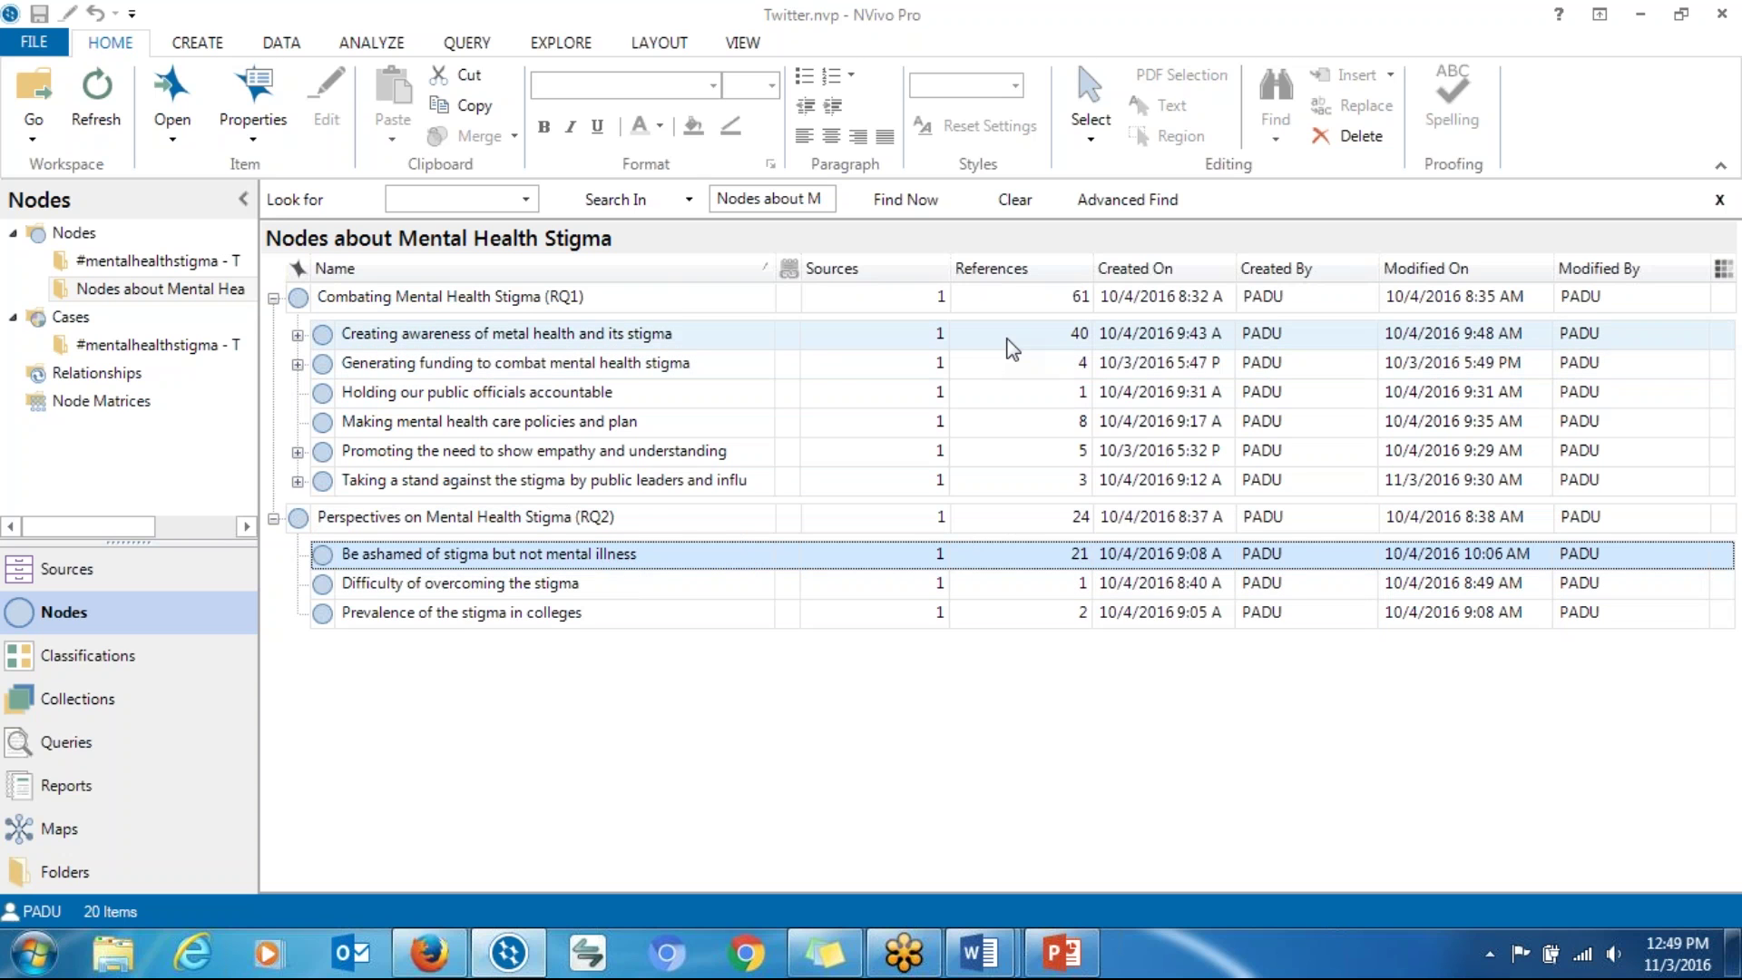
click(944, 338)
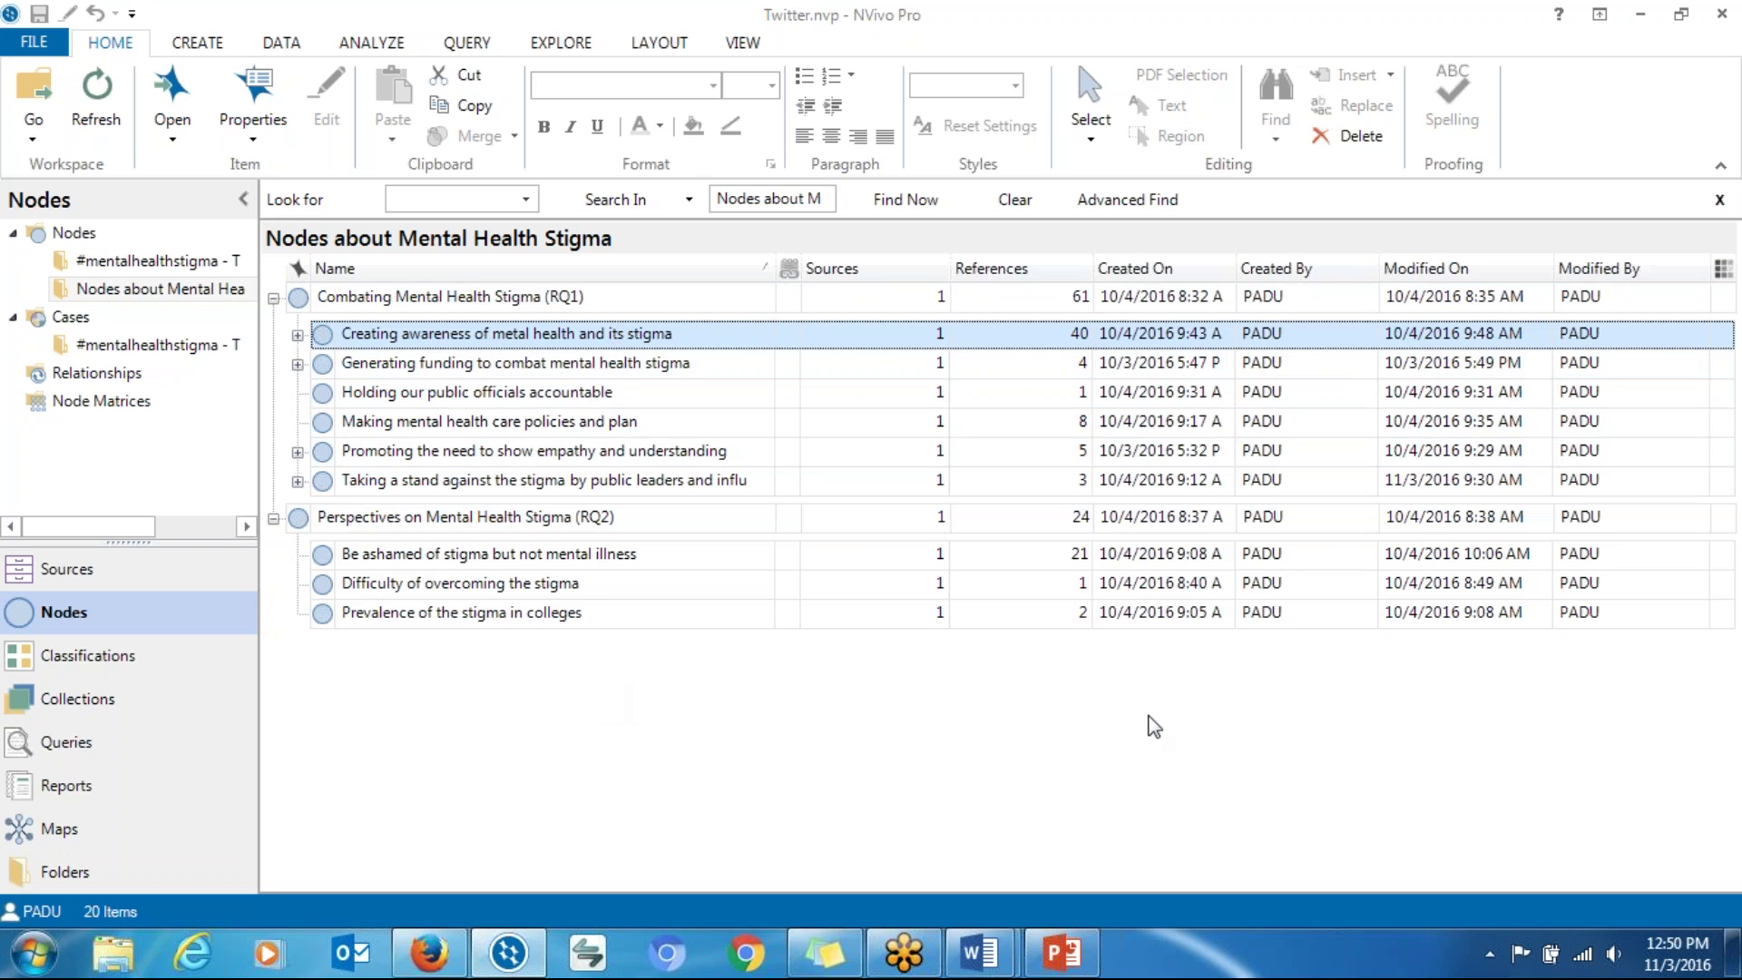
key(alt+Tab)
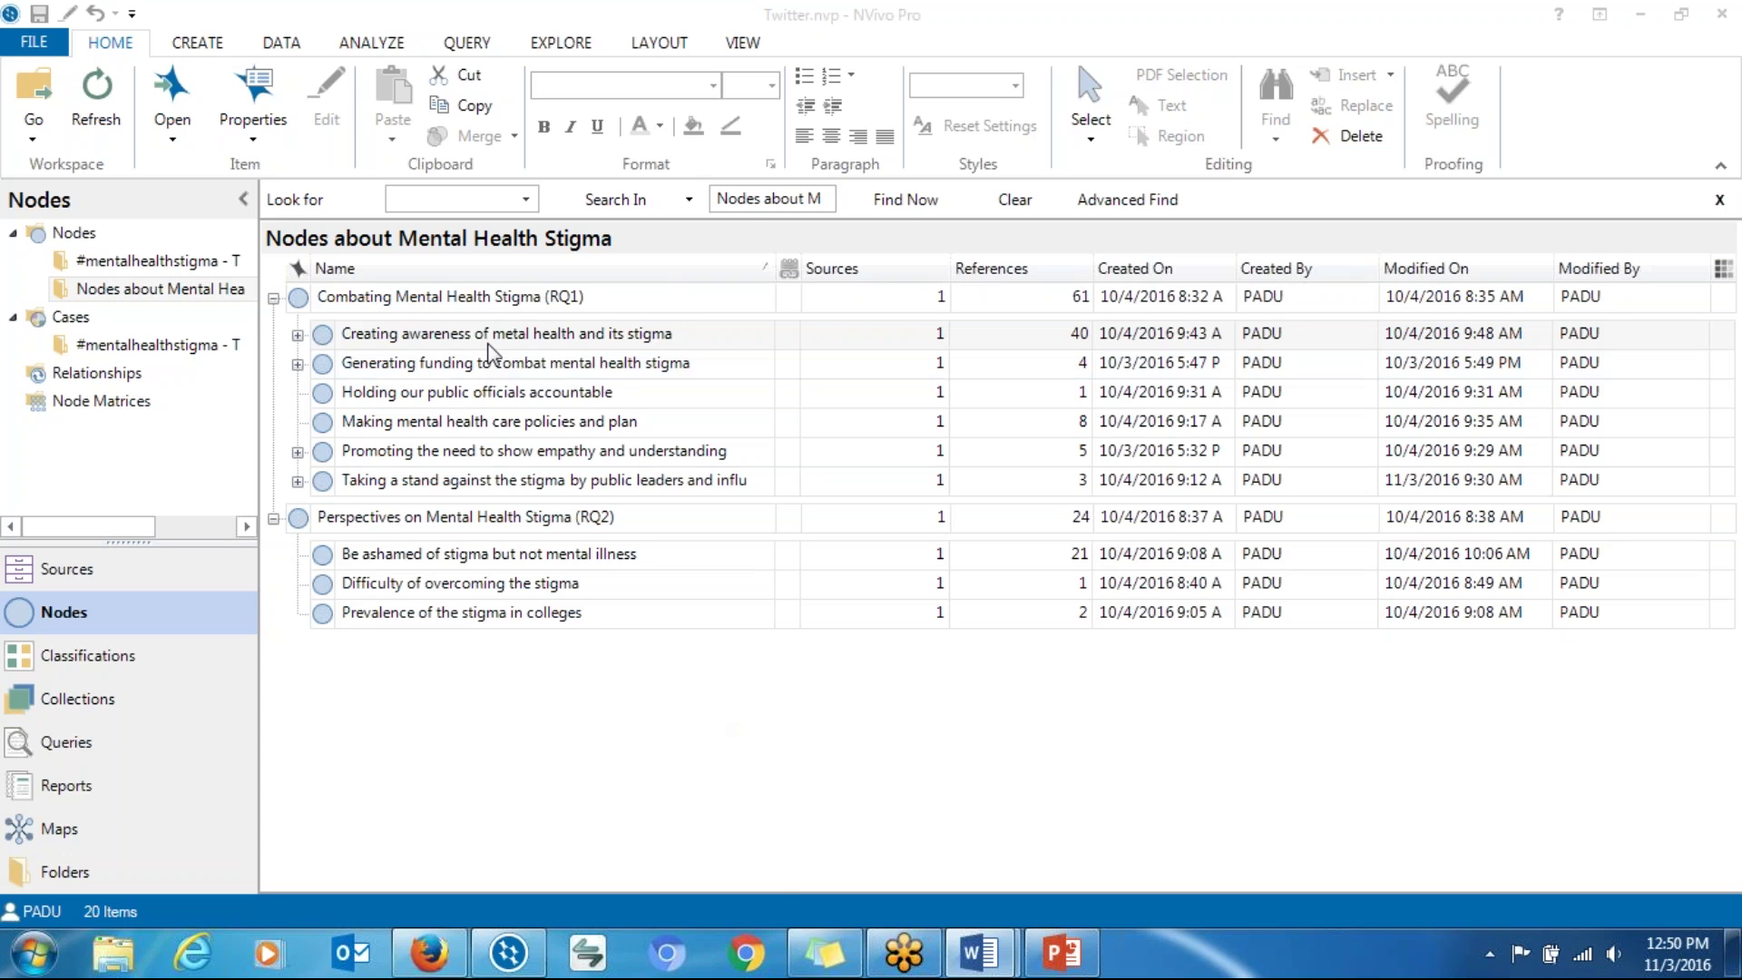
right_click(442, 313)
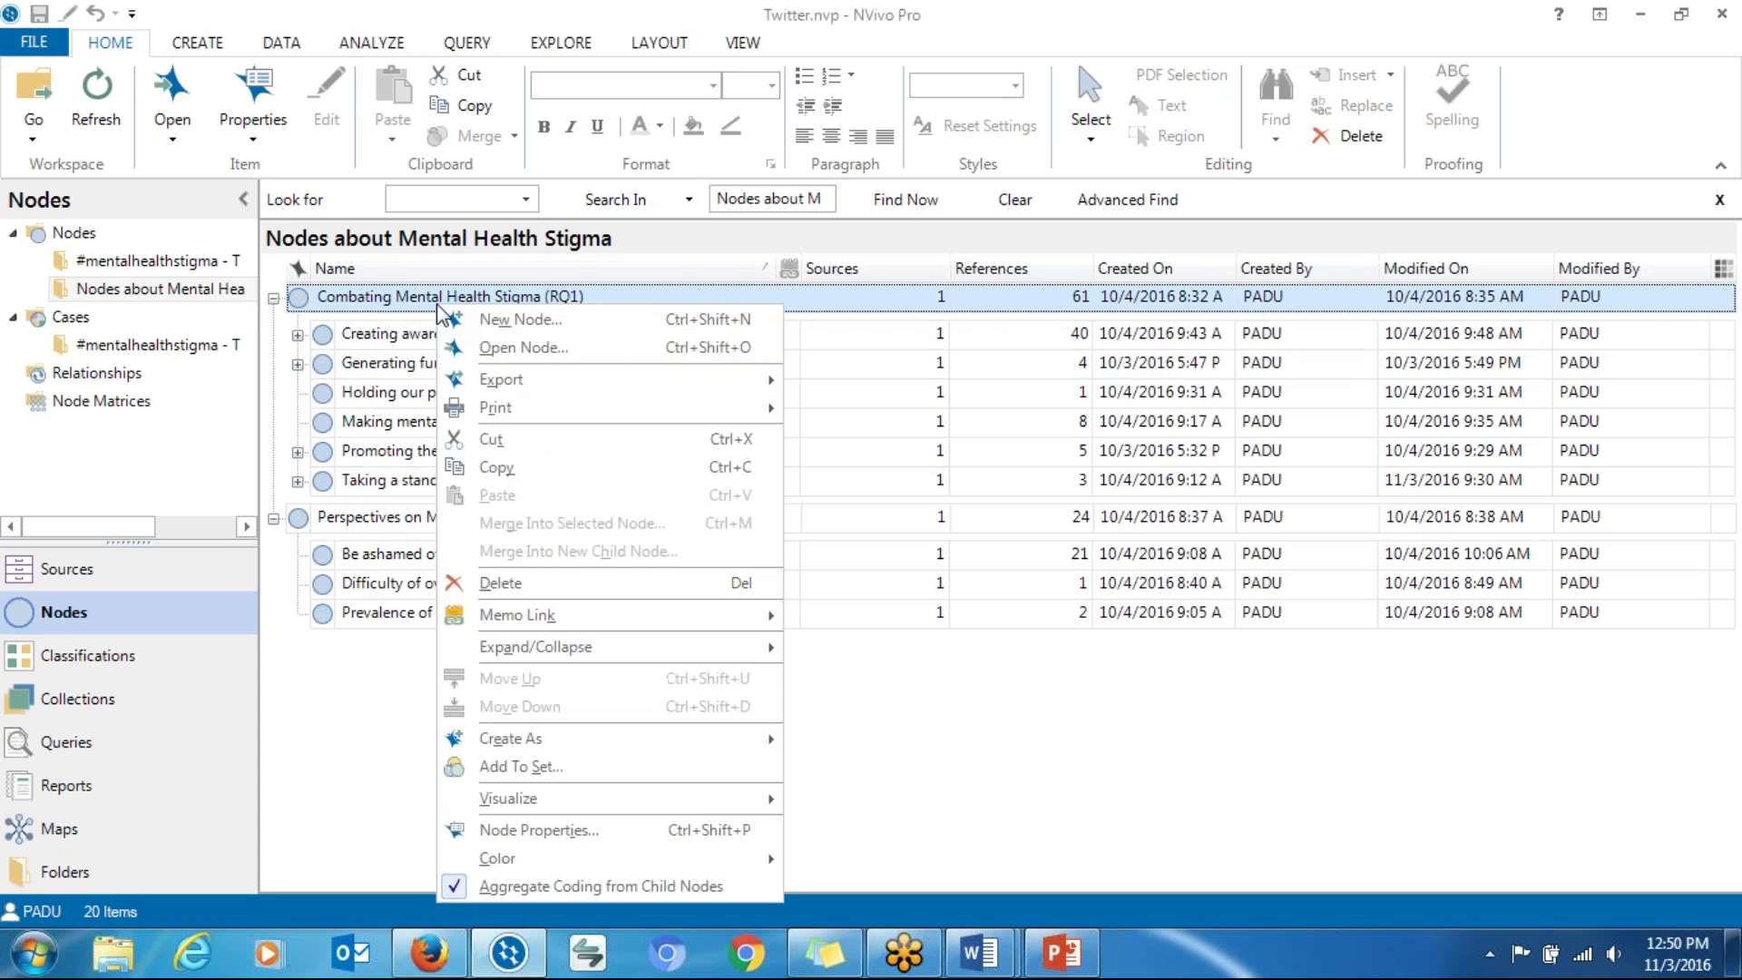
mouse_move(580, 646)
mouse_move(564, 381)
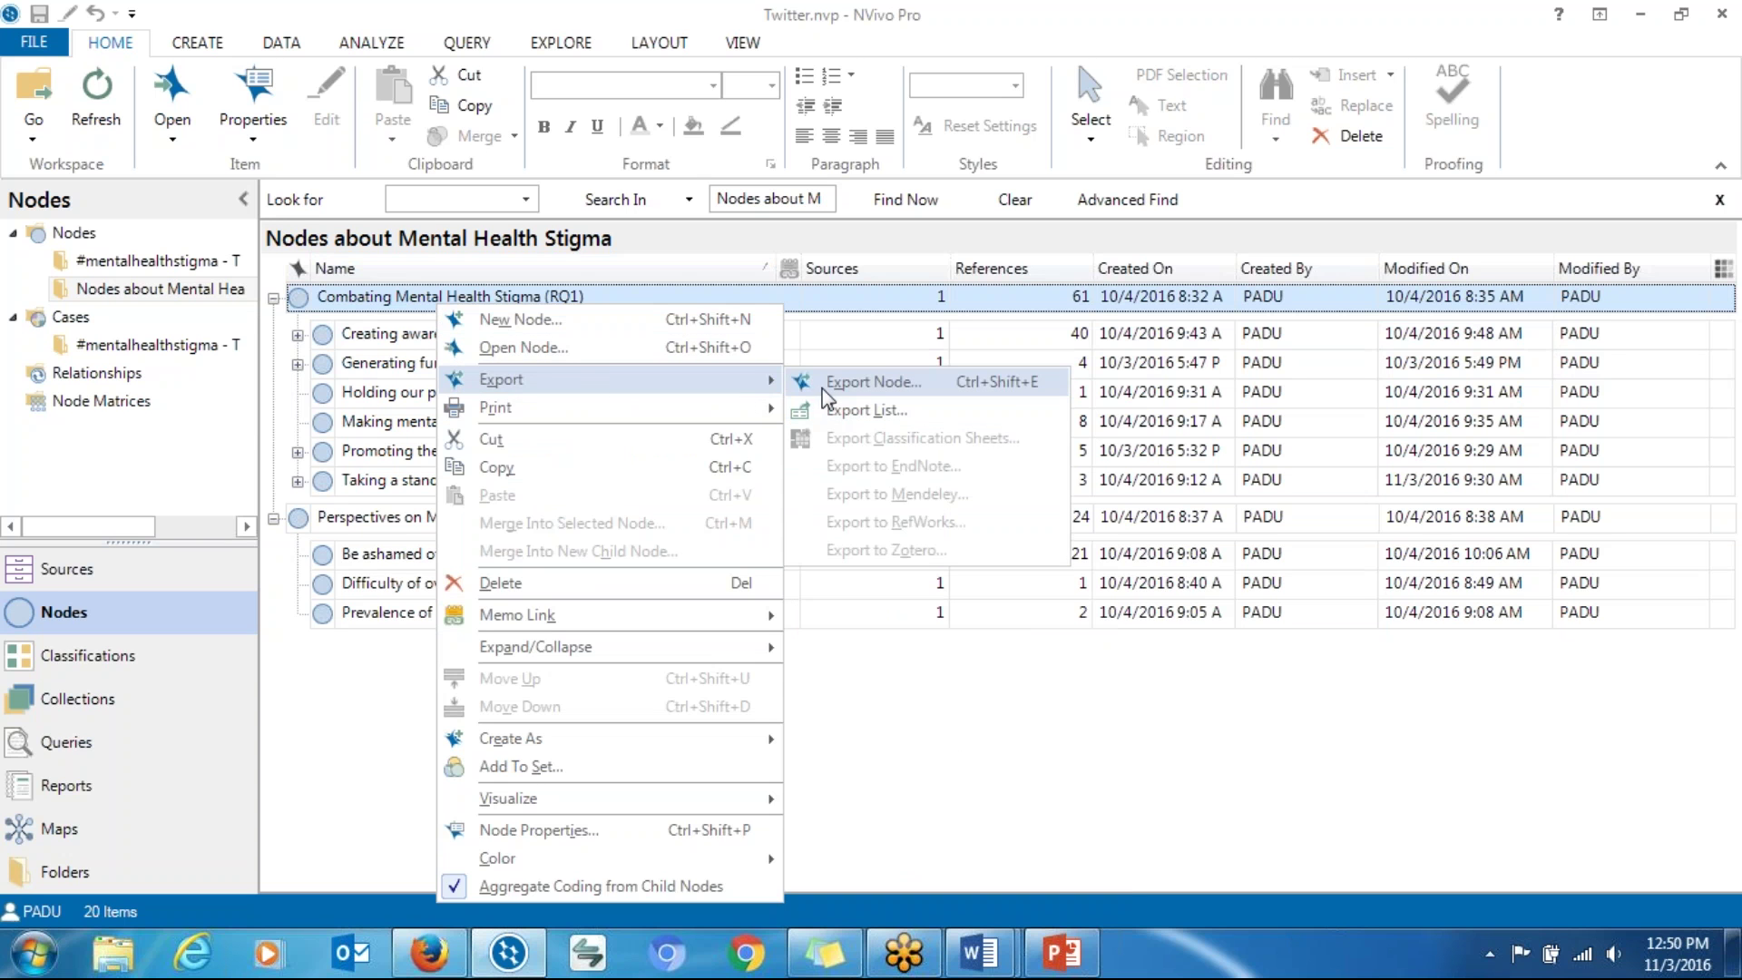
click(304, 733)
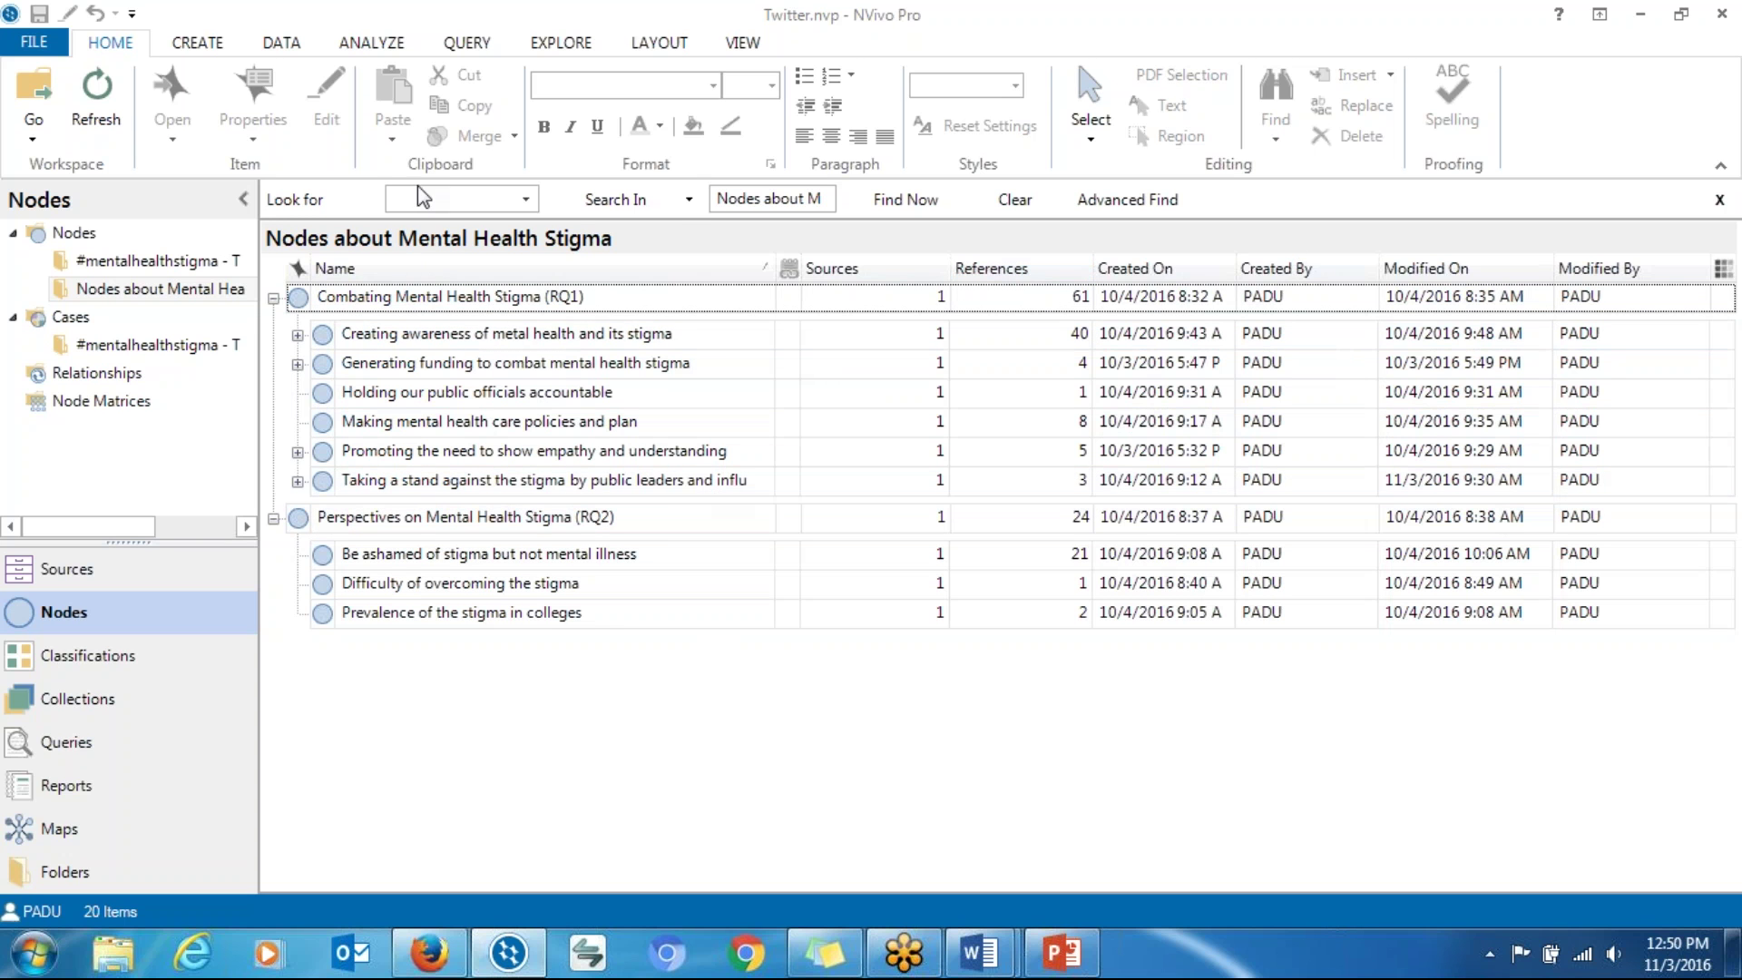
click(470, 43)
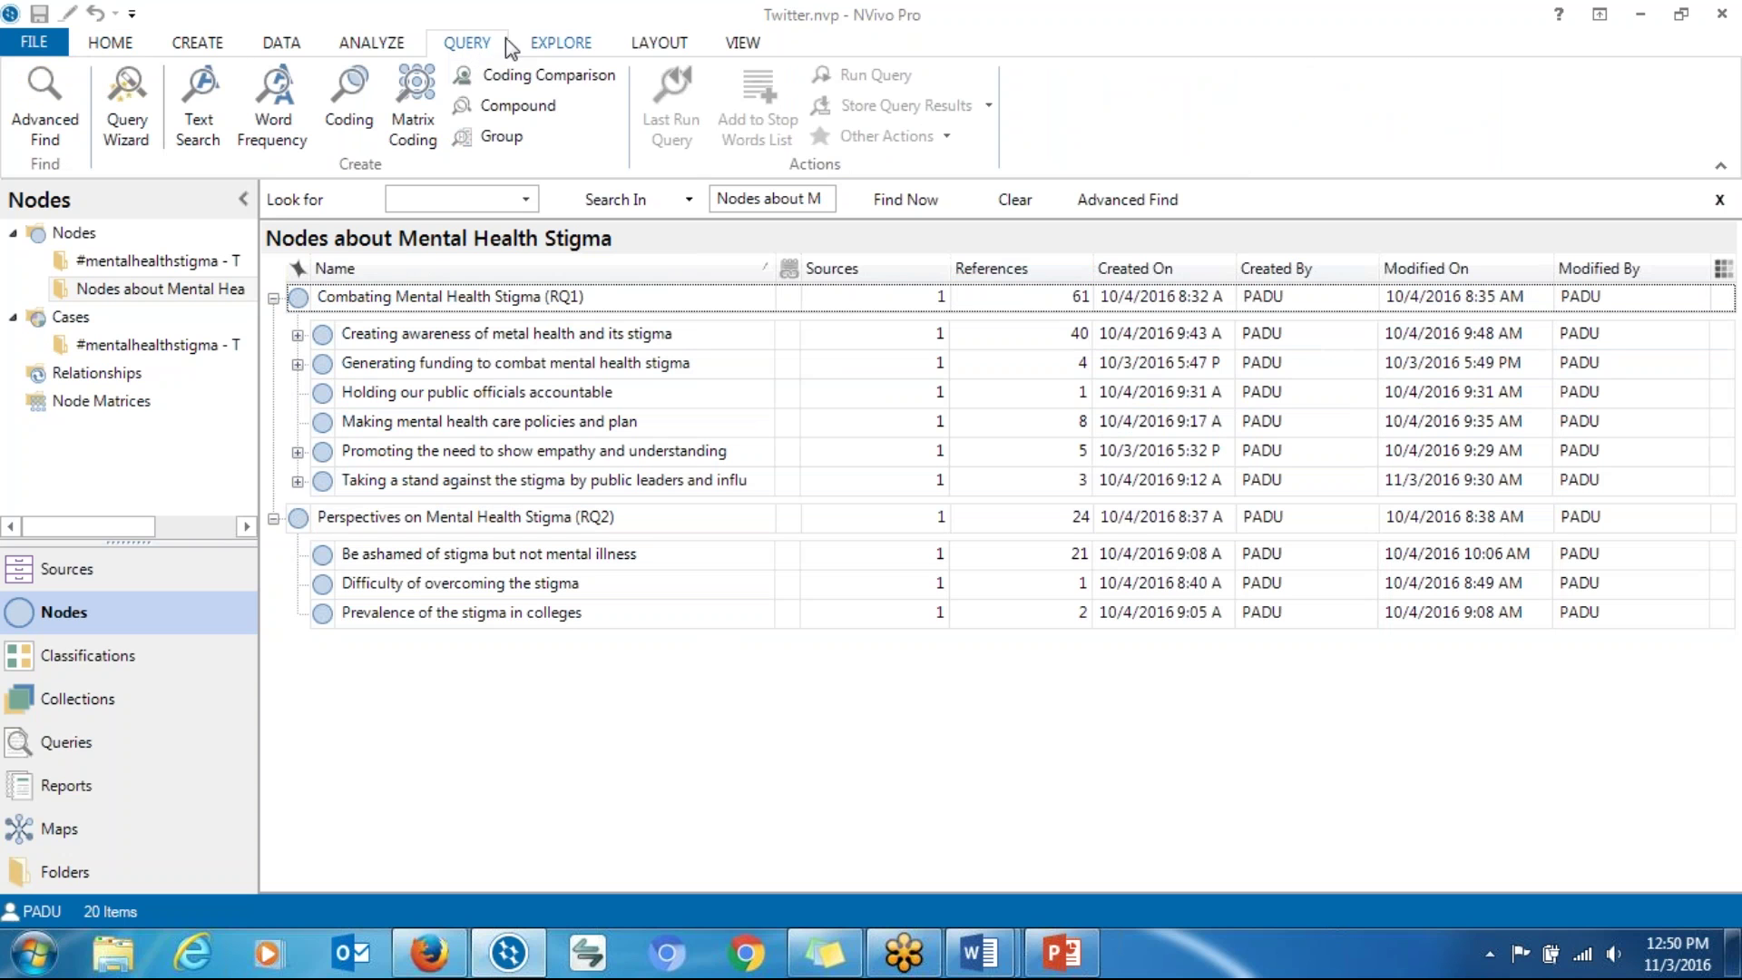
click(410, 134)
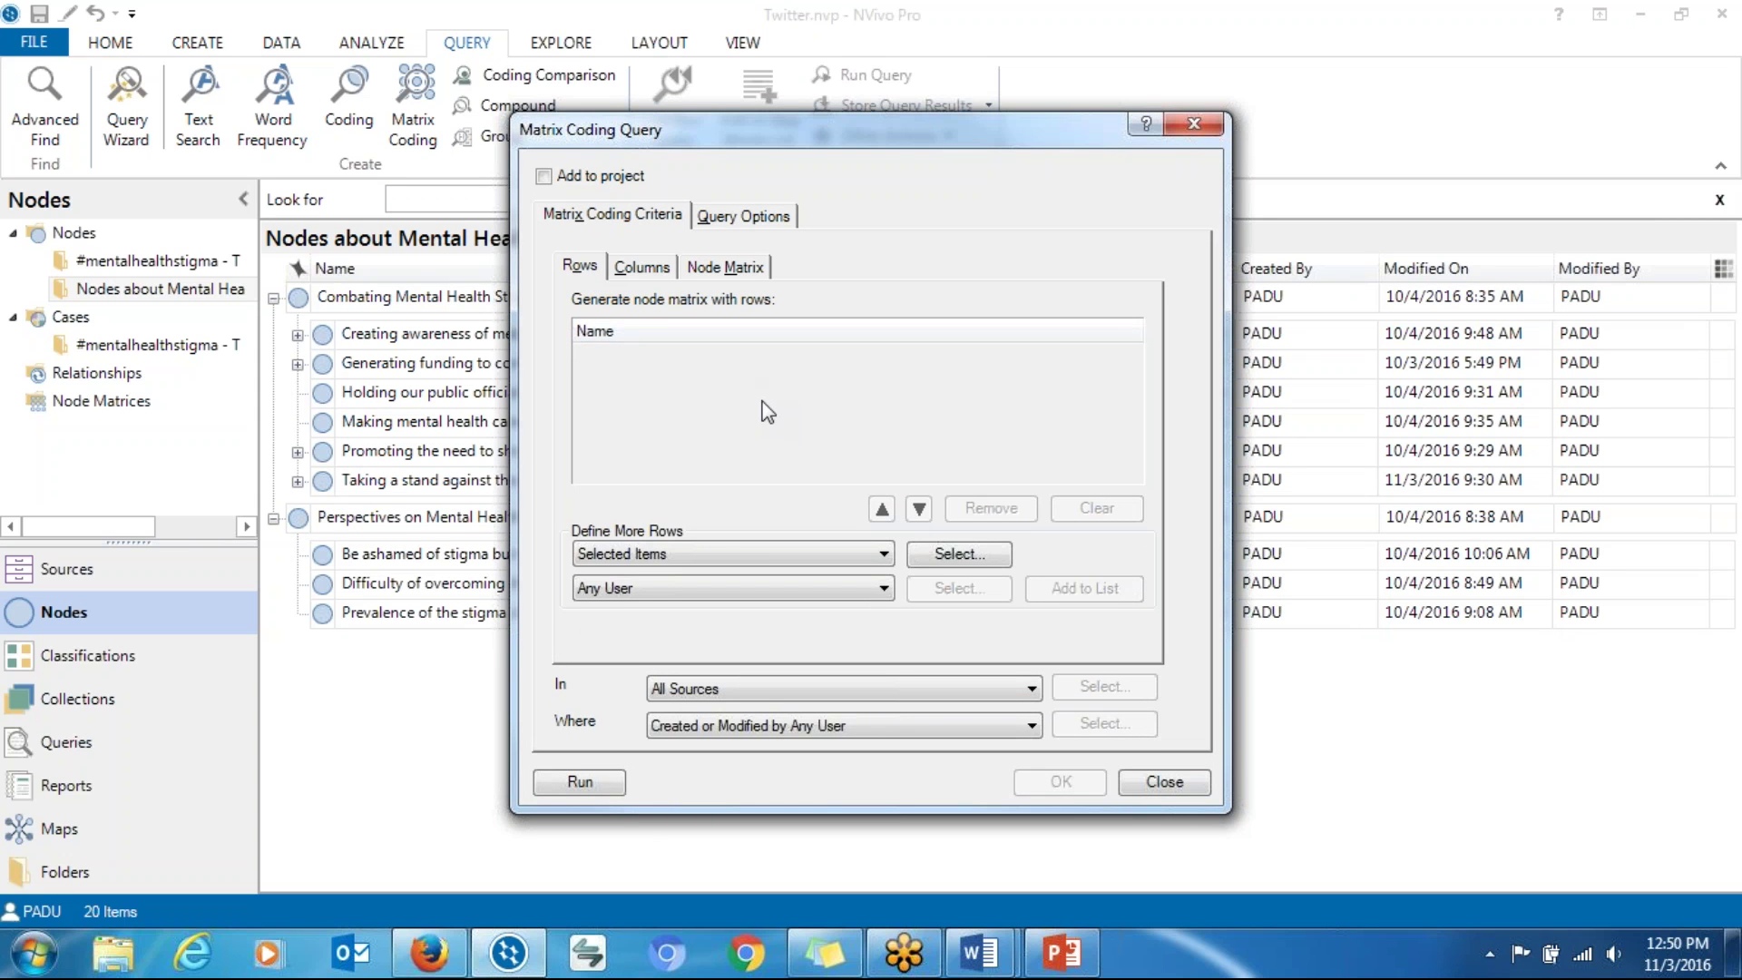
click(581, 269)
click(948, 555)
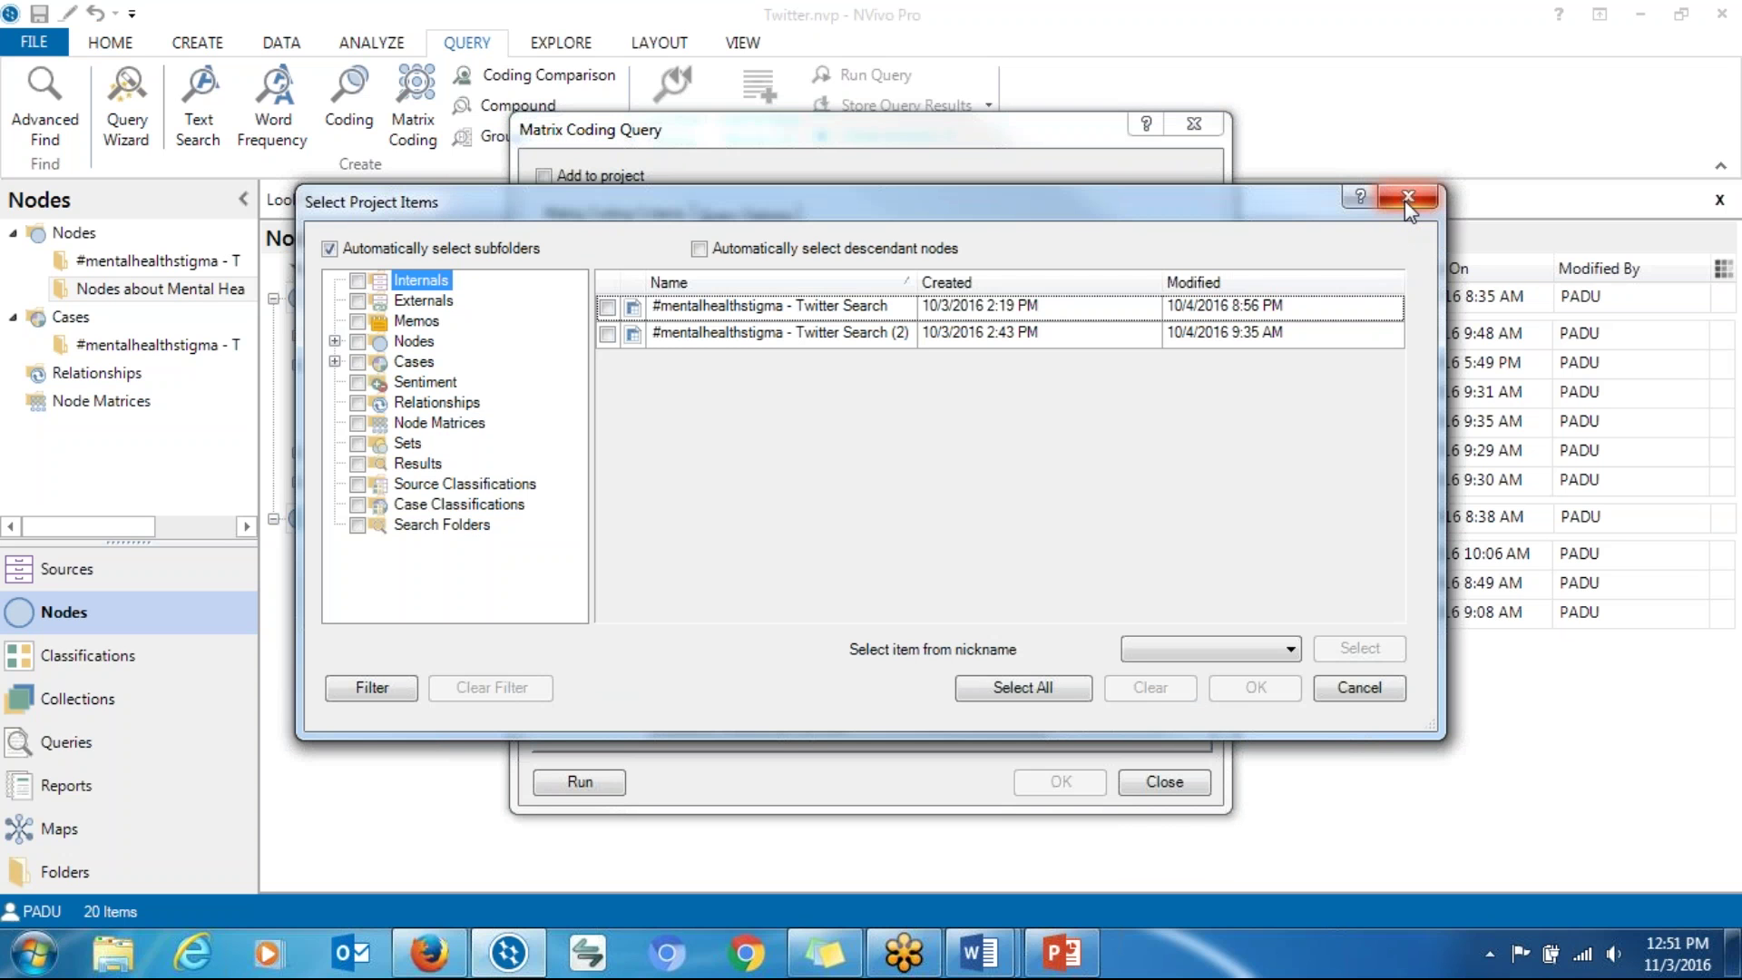
click(1407, 198)
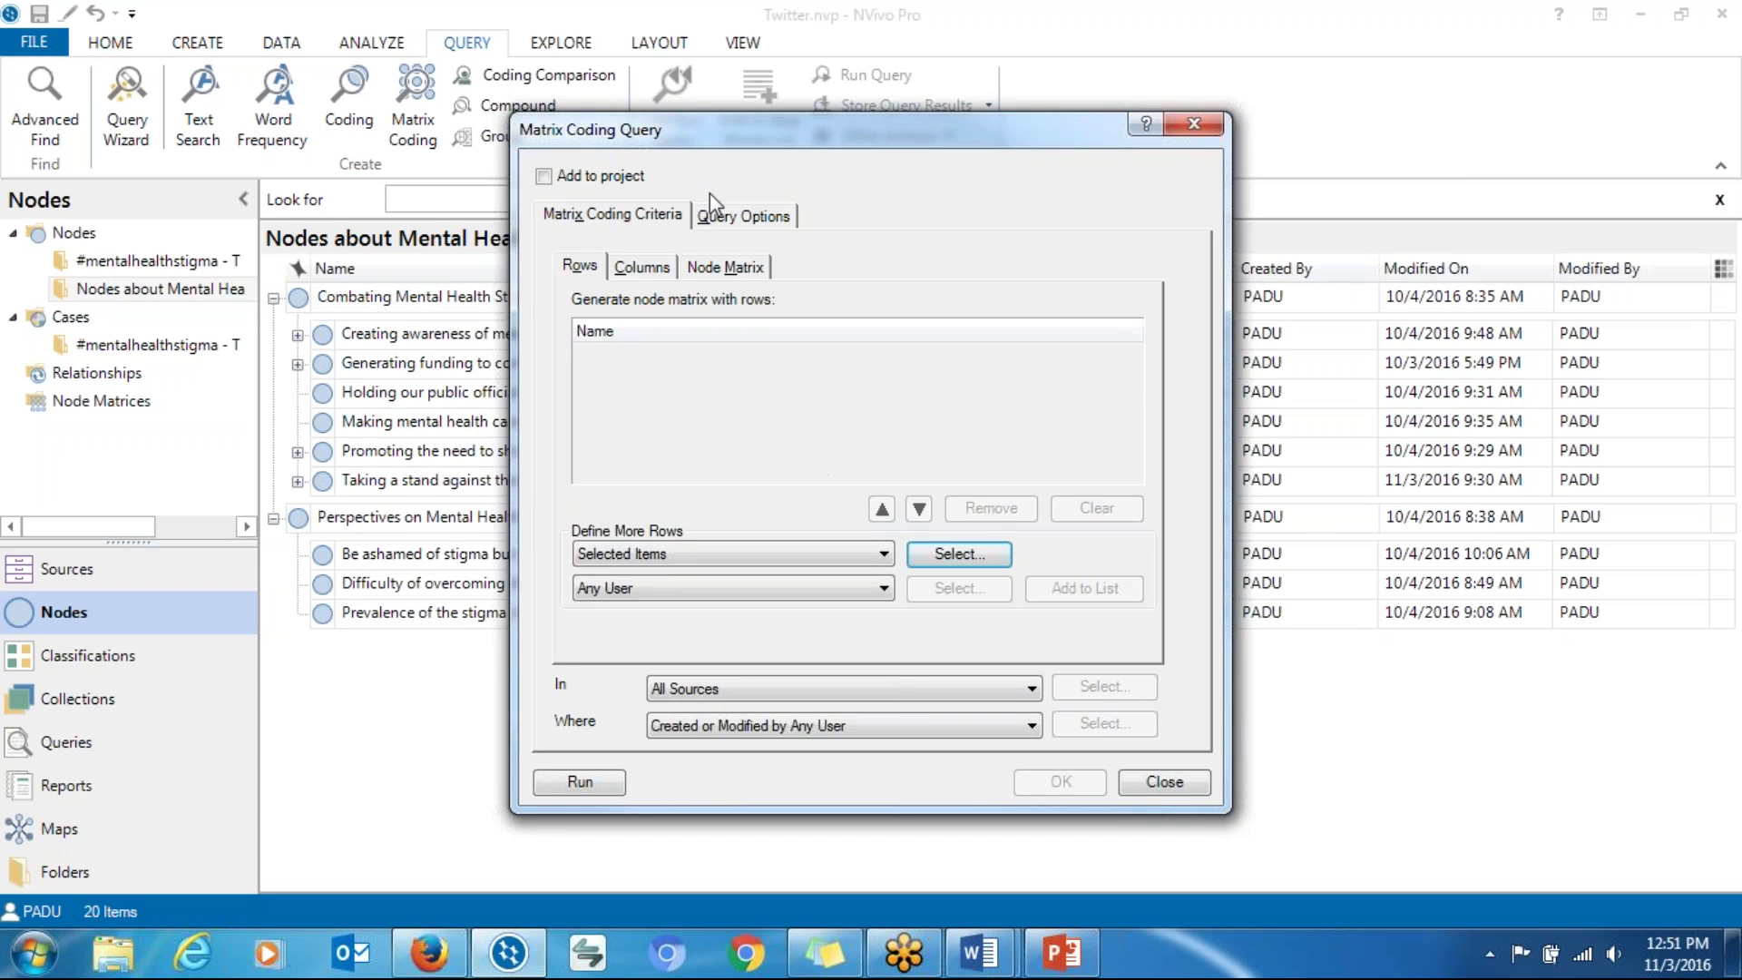
click(1183, 124)
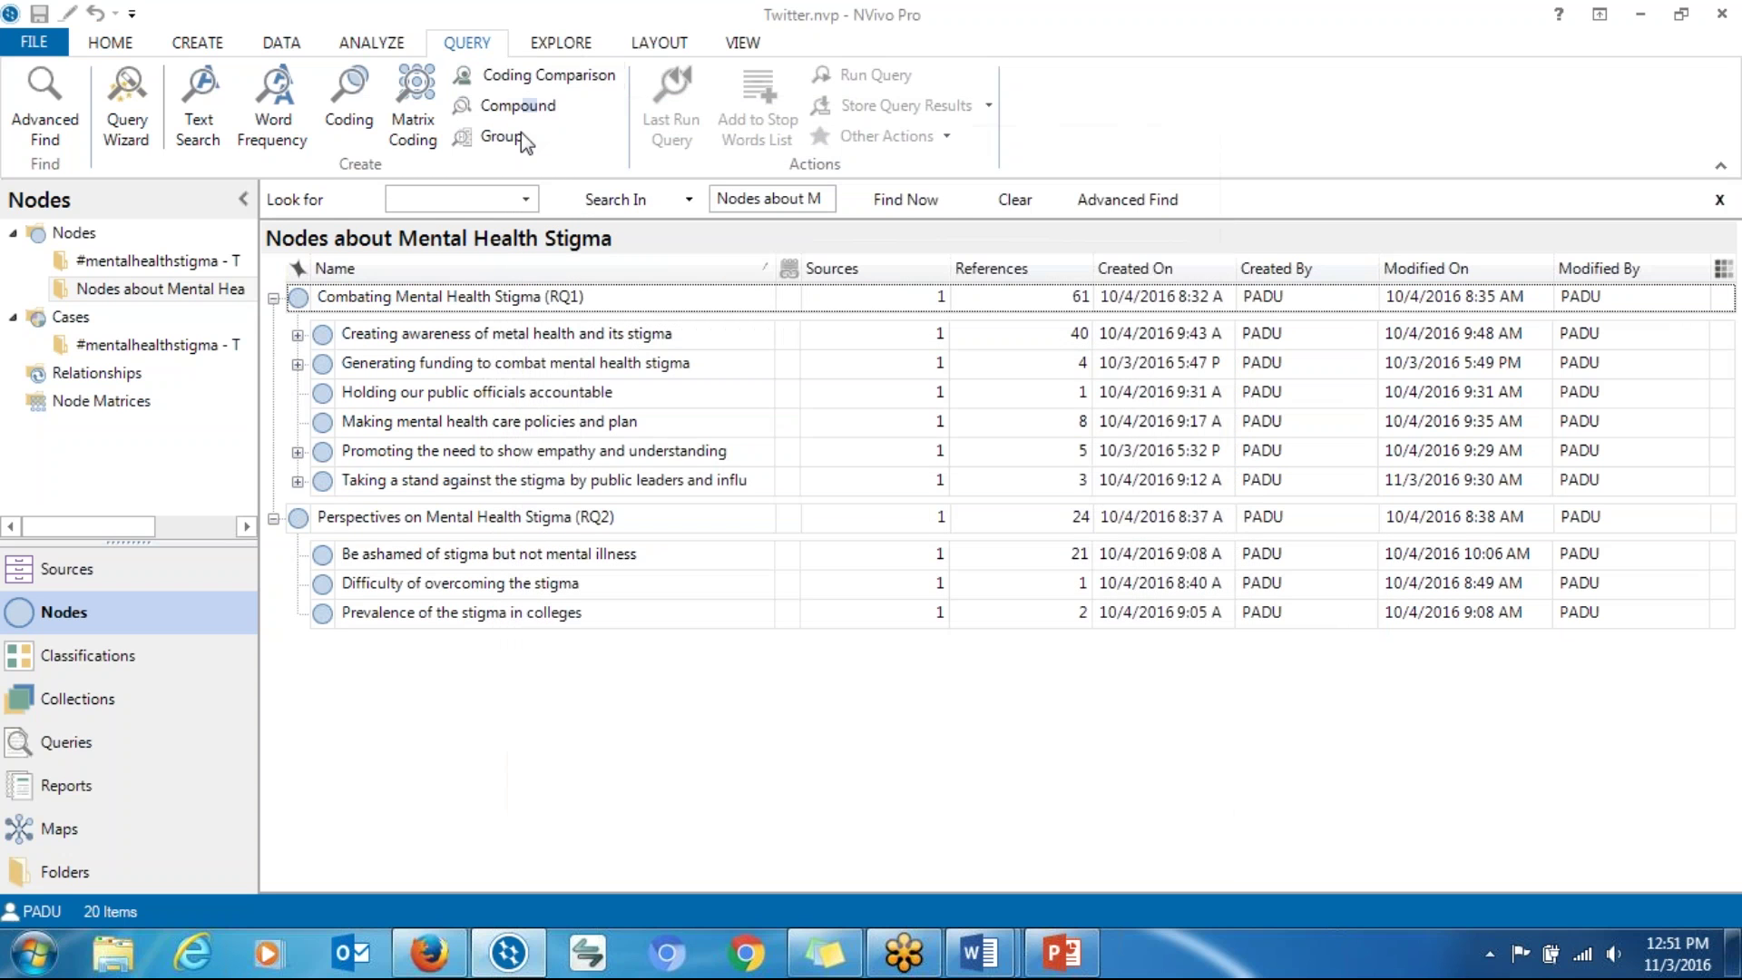
Step: Start a Matrix Coding query and list the child nodes of Combating Mental Health Stigma (RQ1) for row selection
click(422, 118)
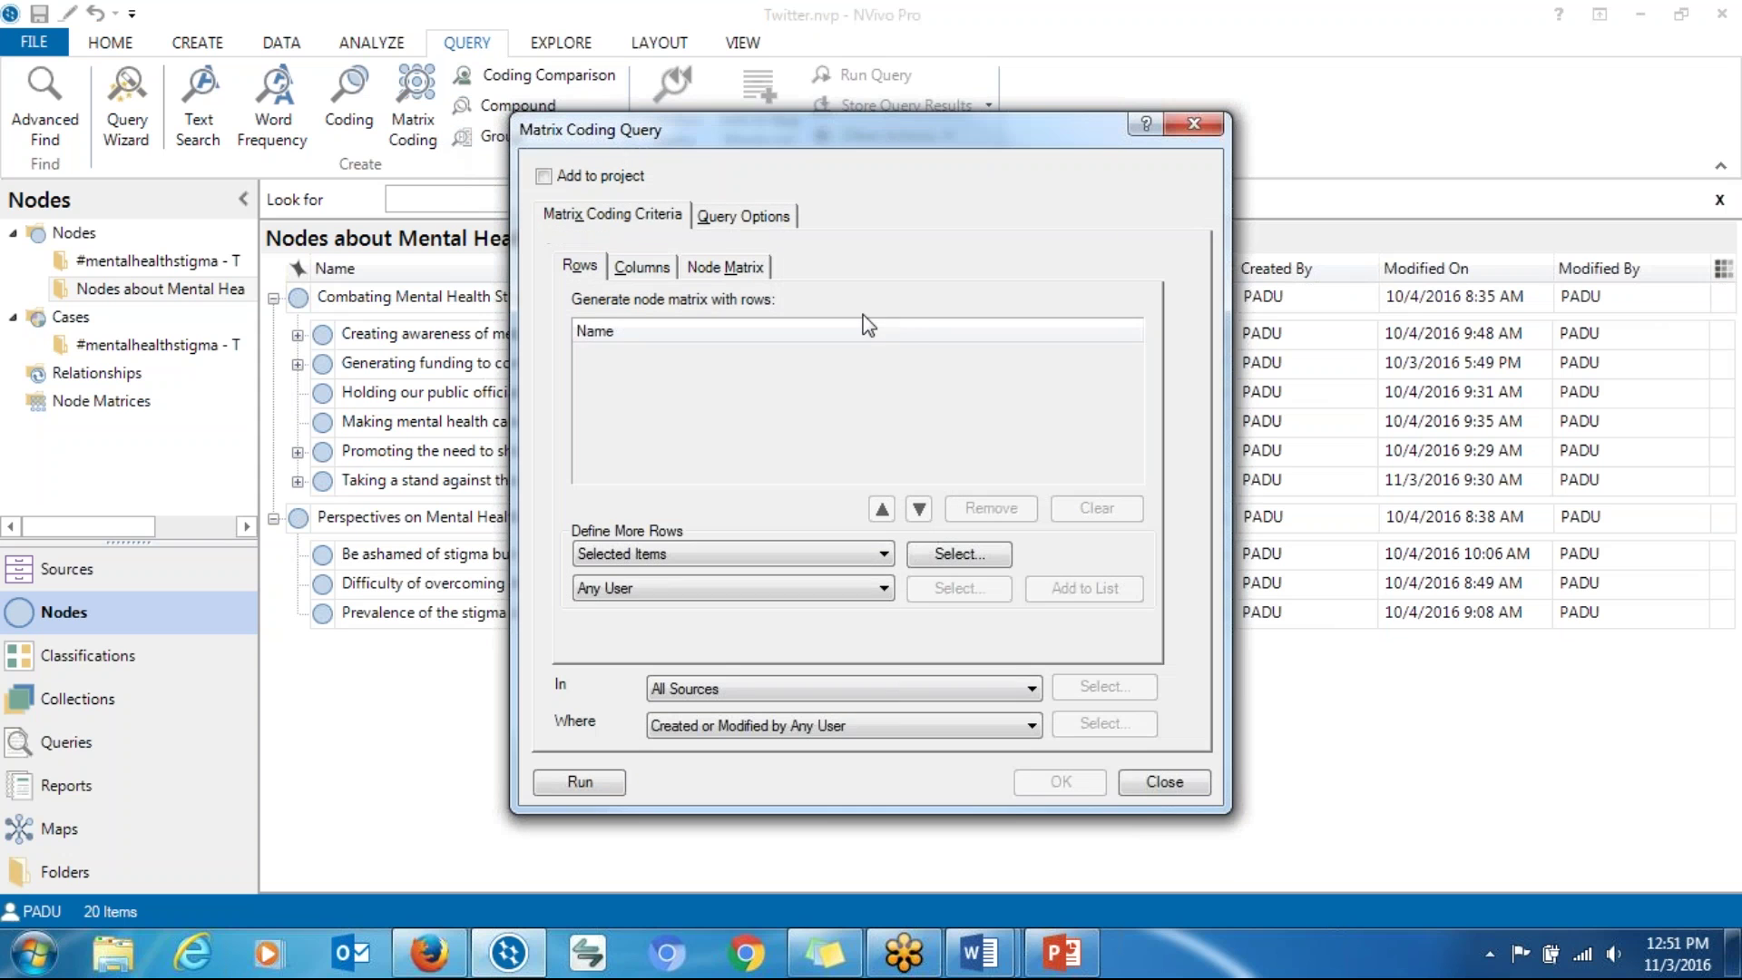
click(954, 555)
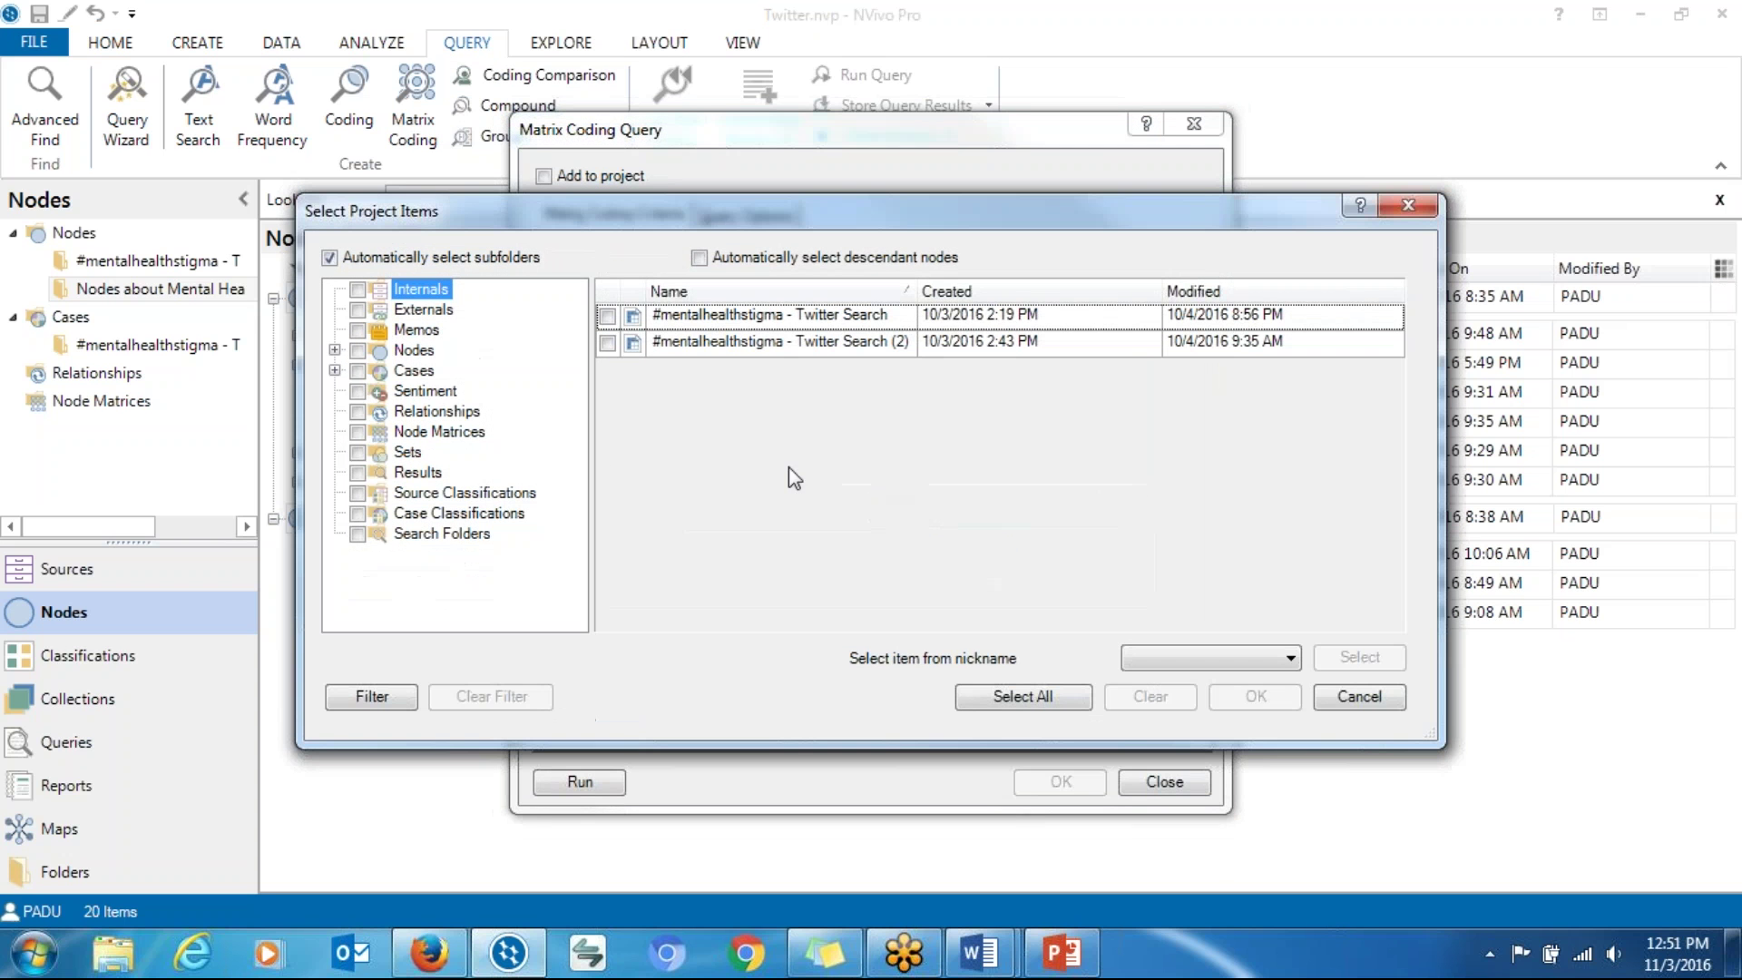
click(335, 350)
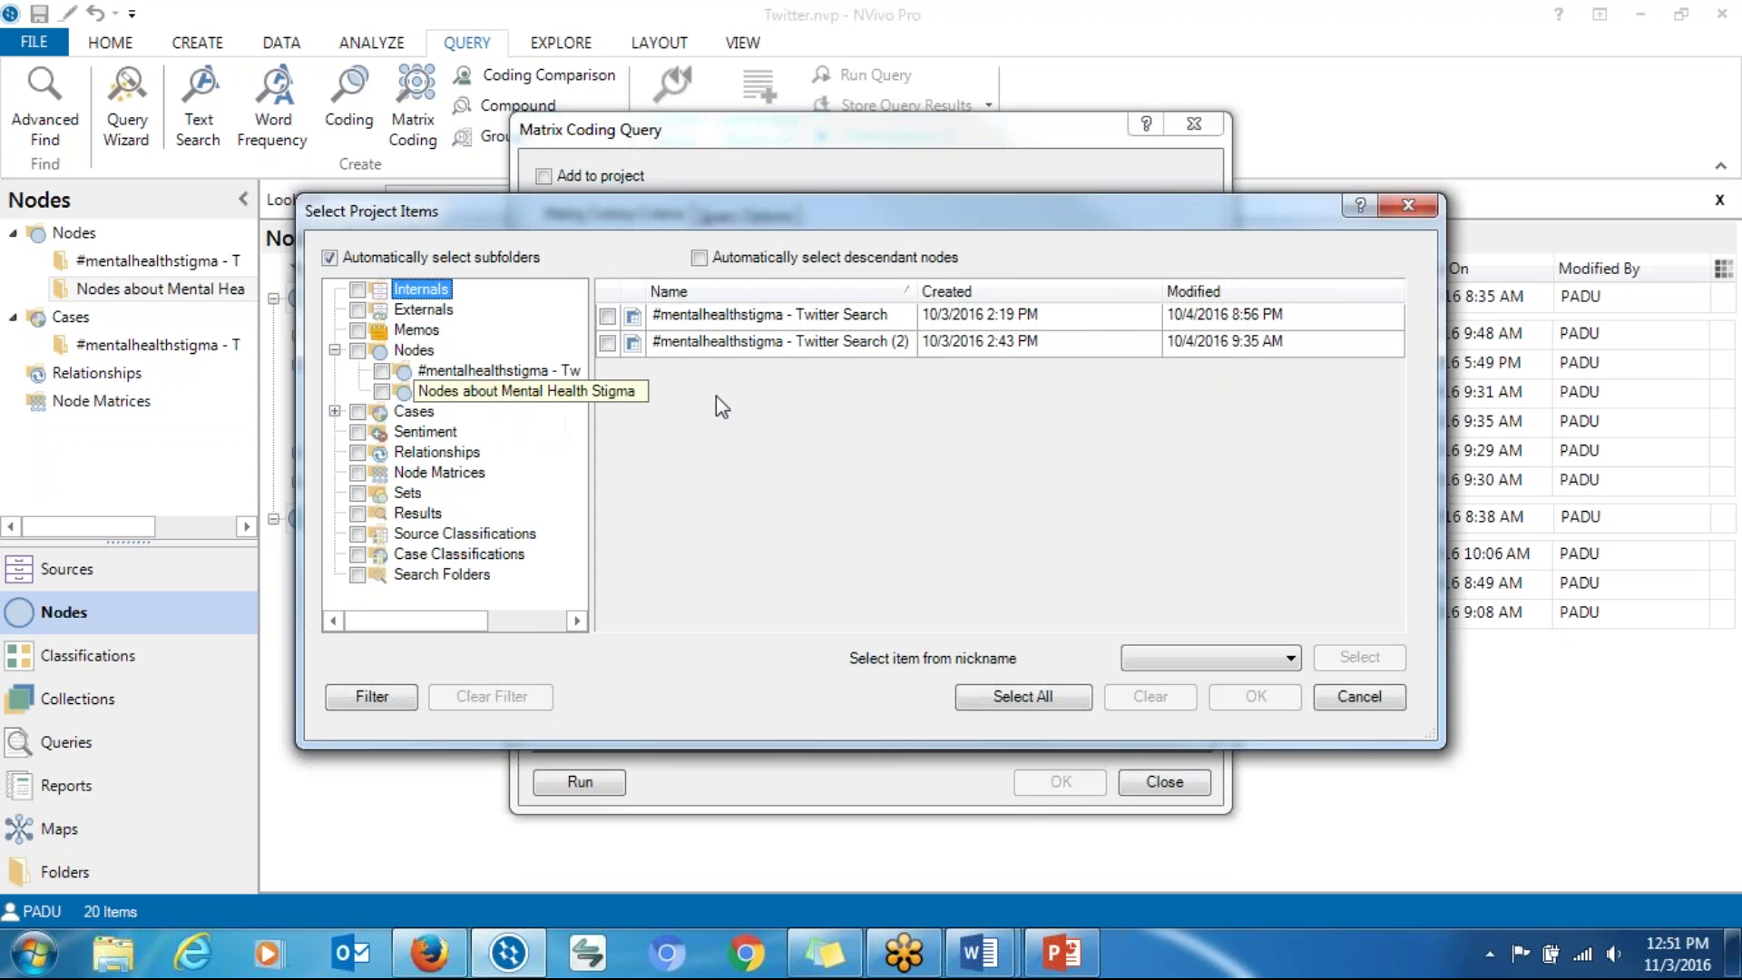
click(460, 393)
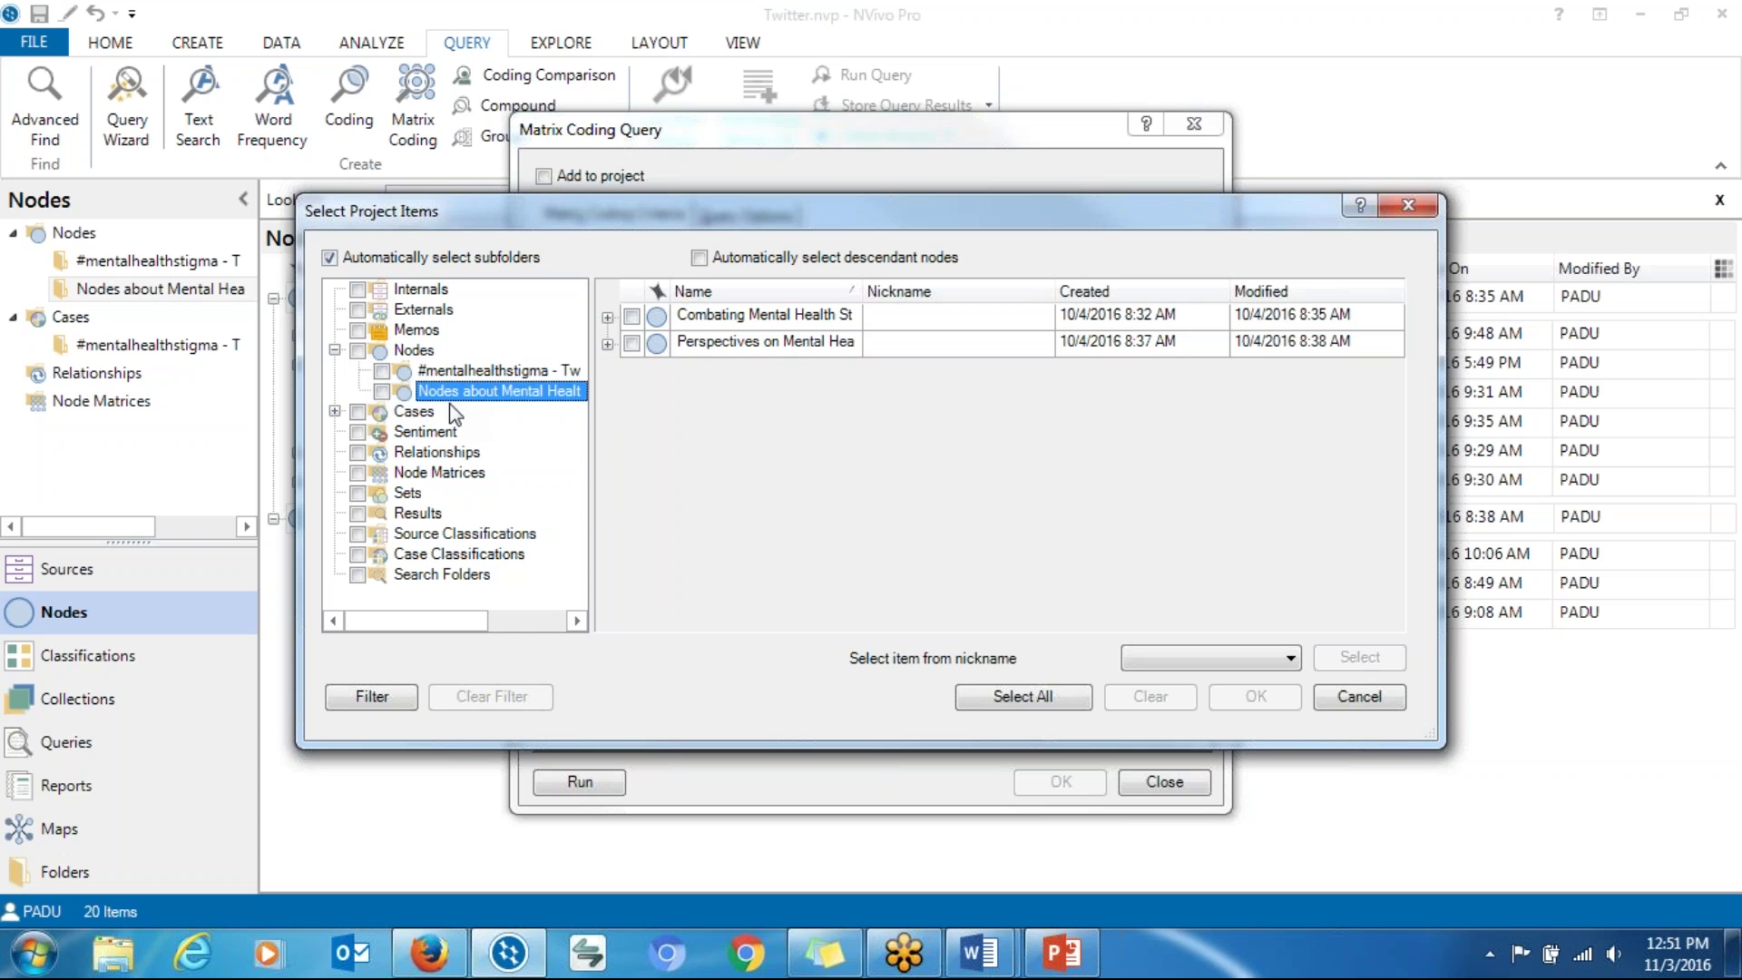
click(479, 396)
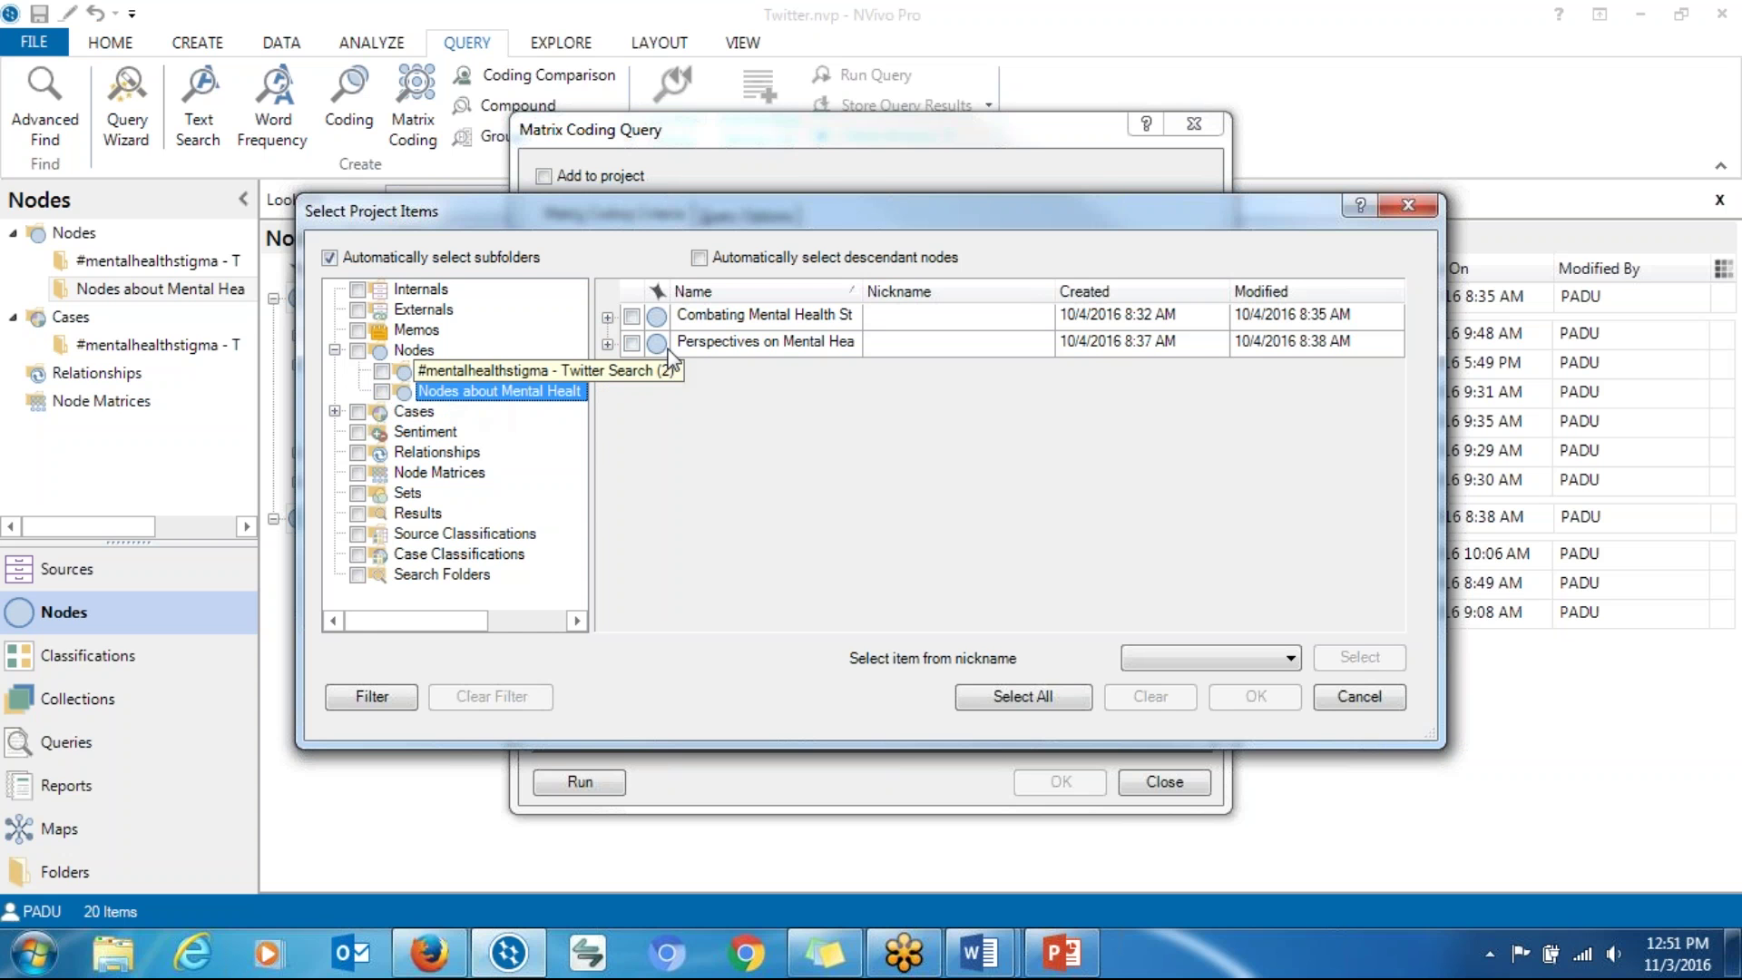
click(607, 318)
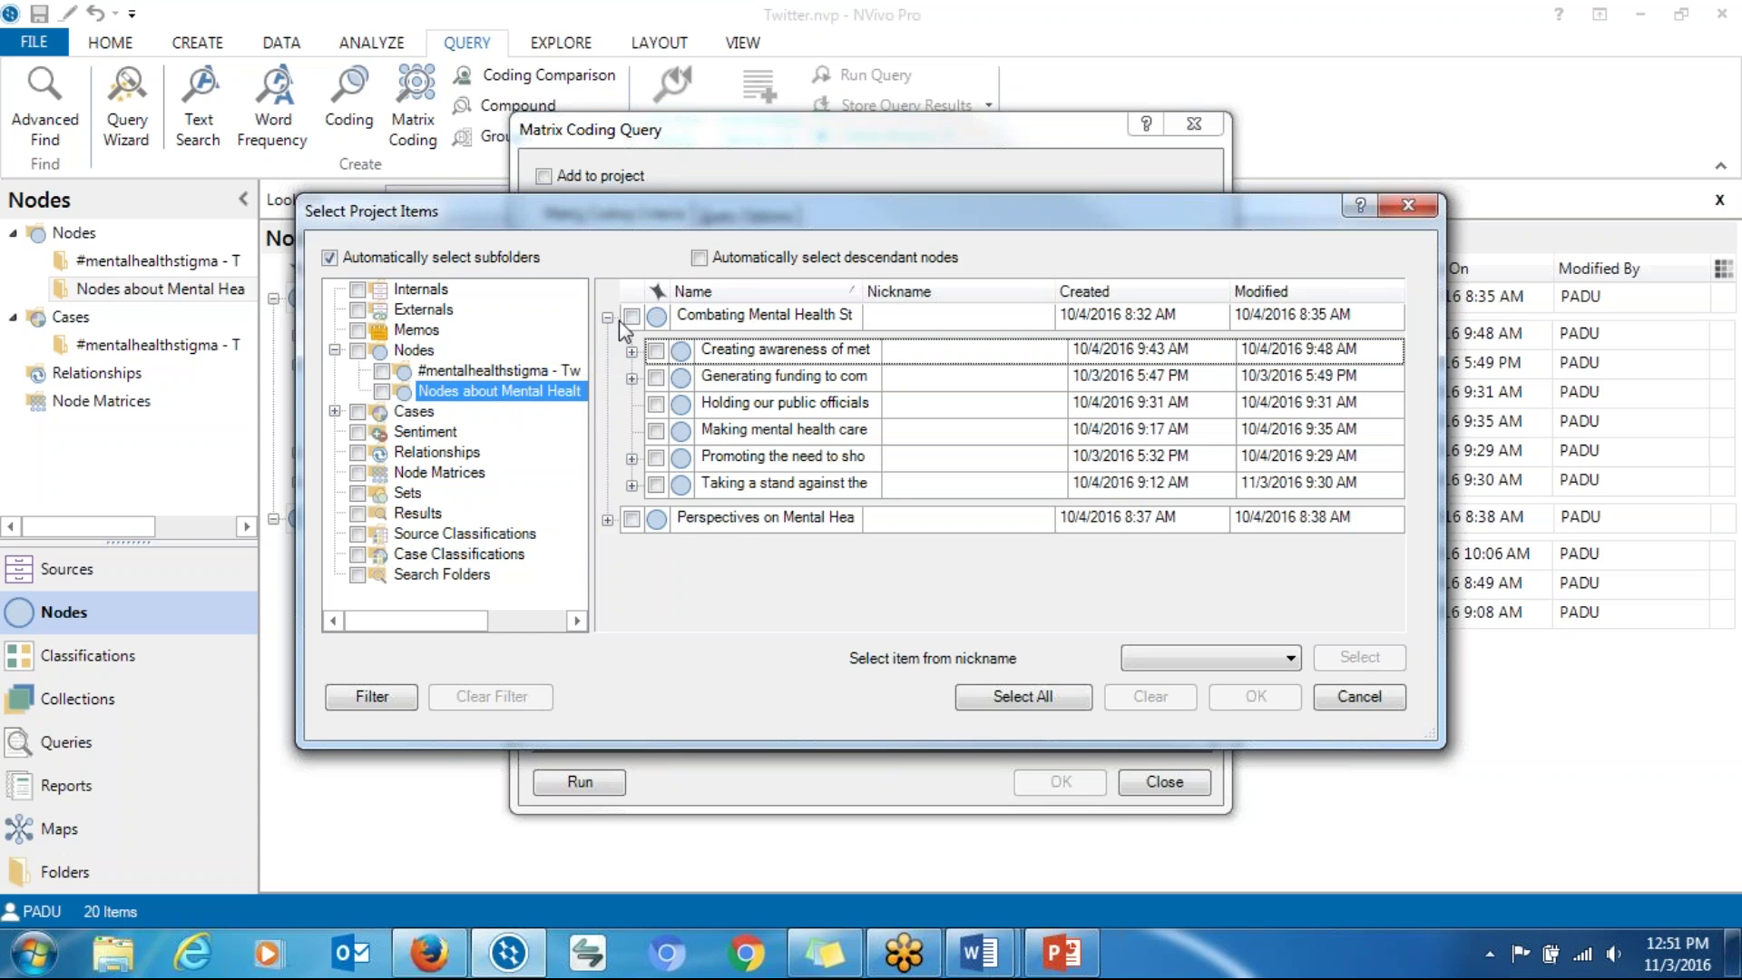
Step: Add all six RQ1 subthemes, from creating awareness to taking a stand against the stigma, as matrix rows
click(656, 350)
click(655, 376)
click(656, 403)
click(656, 430)
click(656, 457)
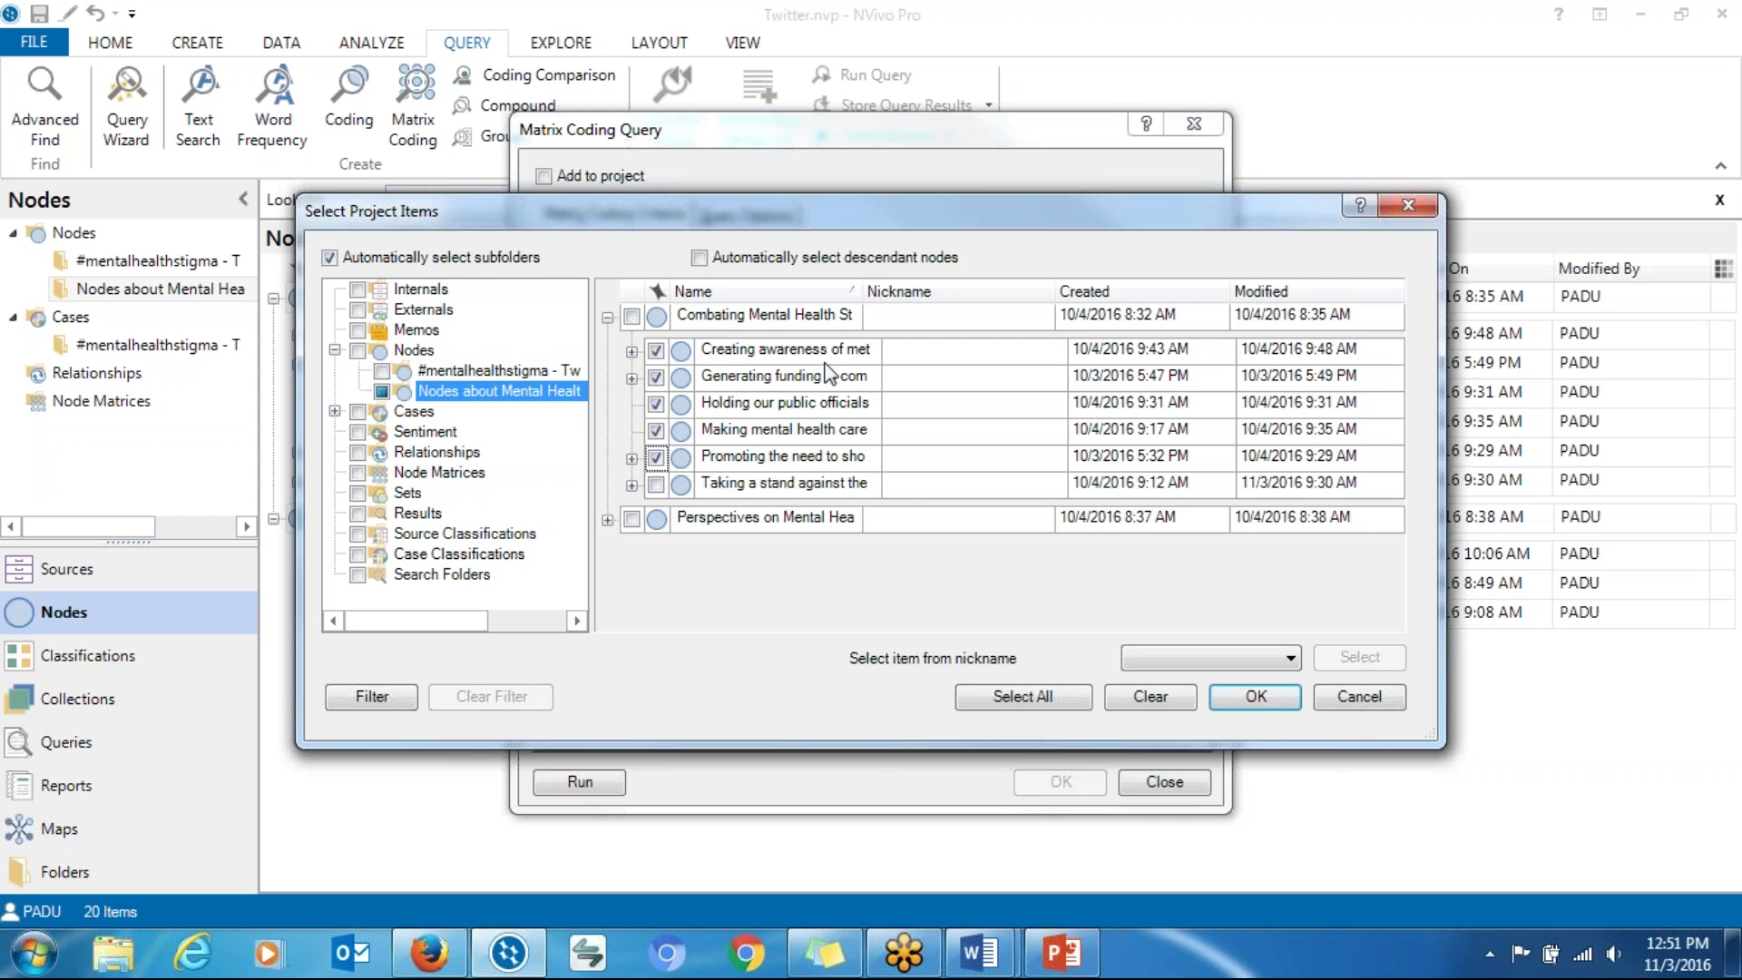
click(661, 486)
click(1252, 696)
click(1067, 598)
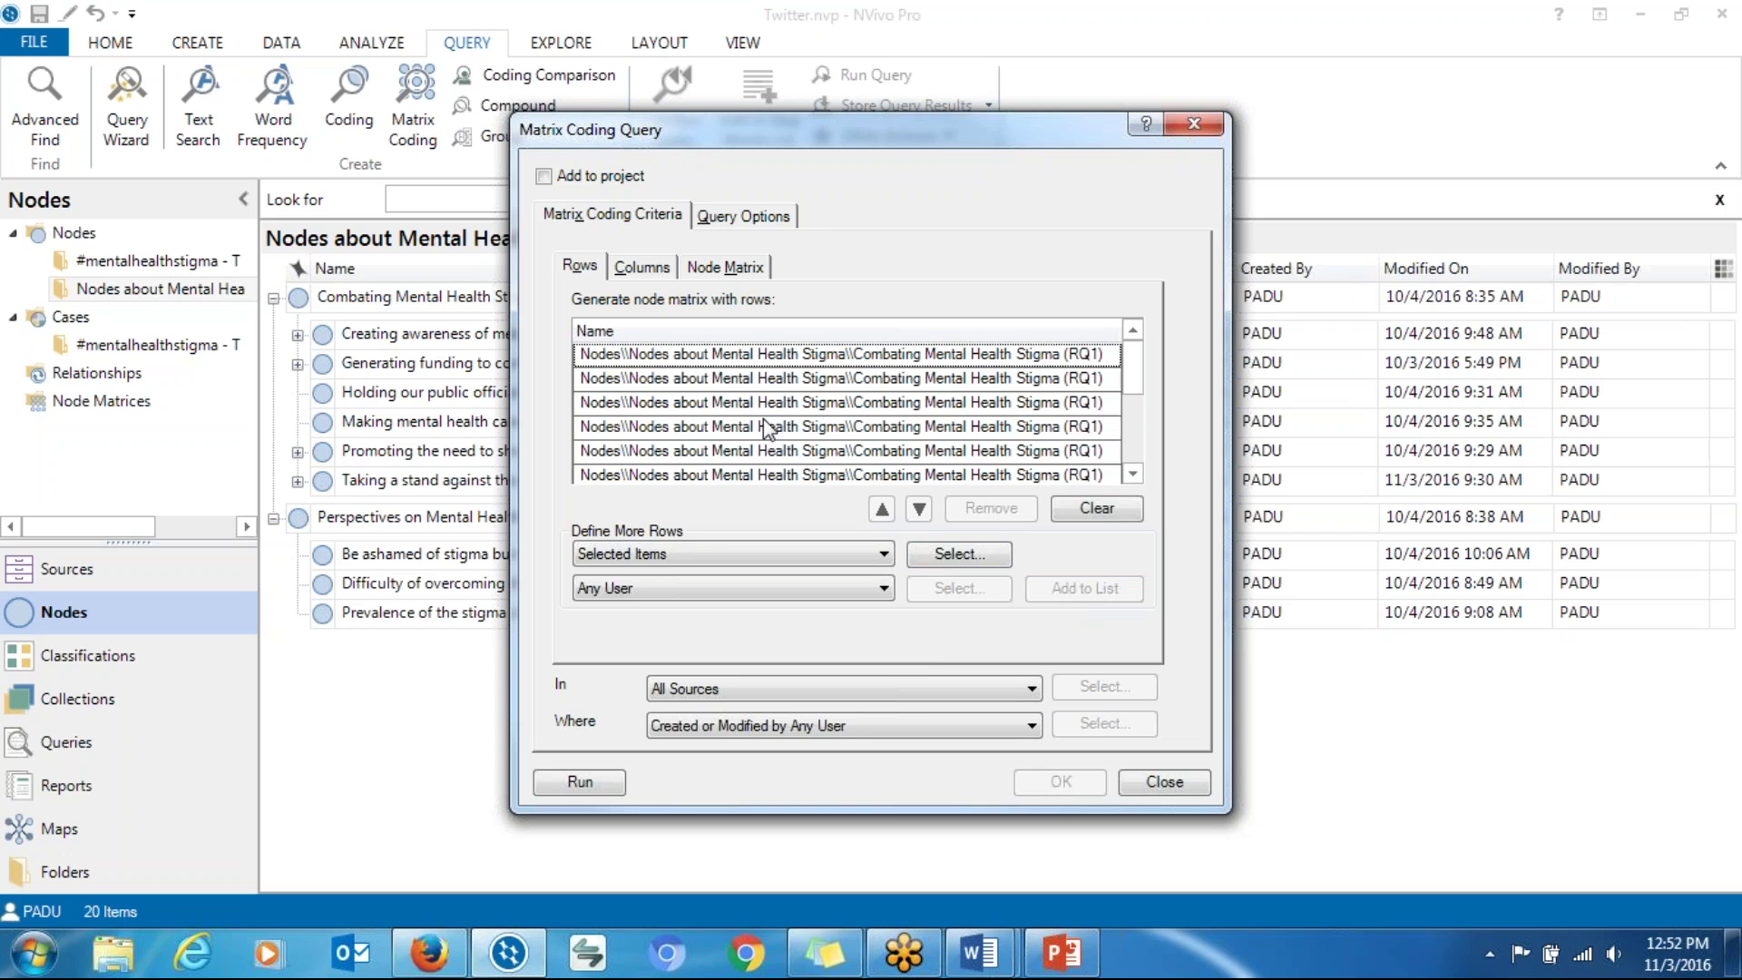
Step: For the matrix columns, list the Username attribute values of the Survey Respondent case classification
click(635, 268)
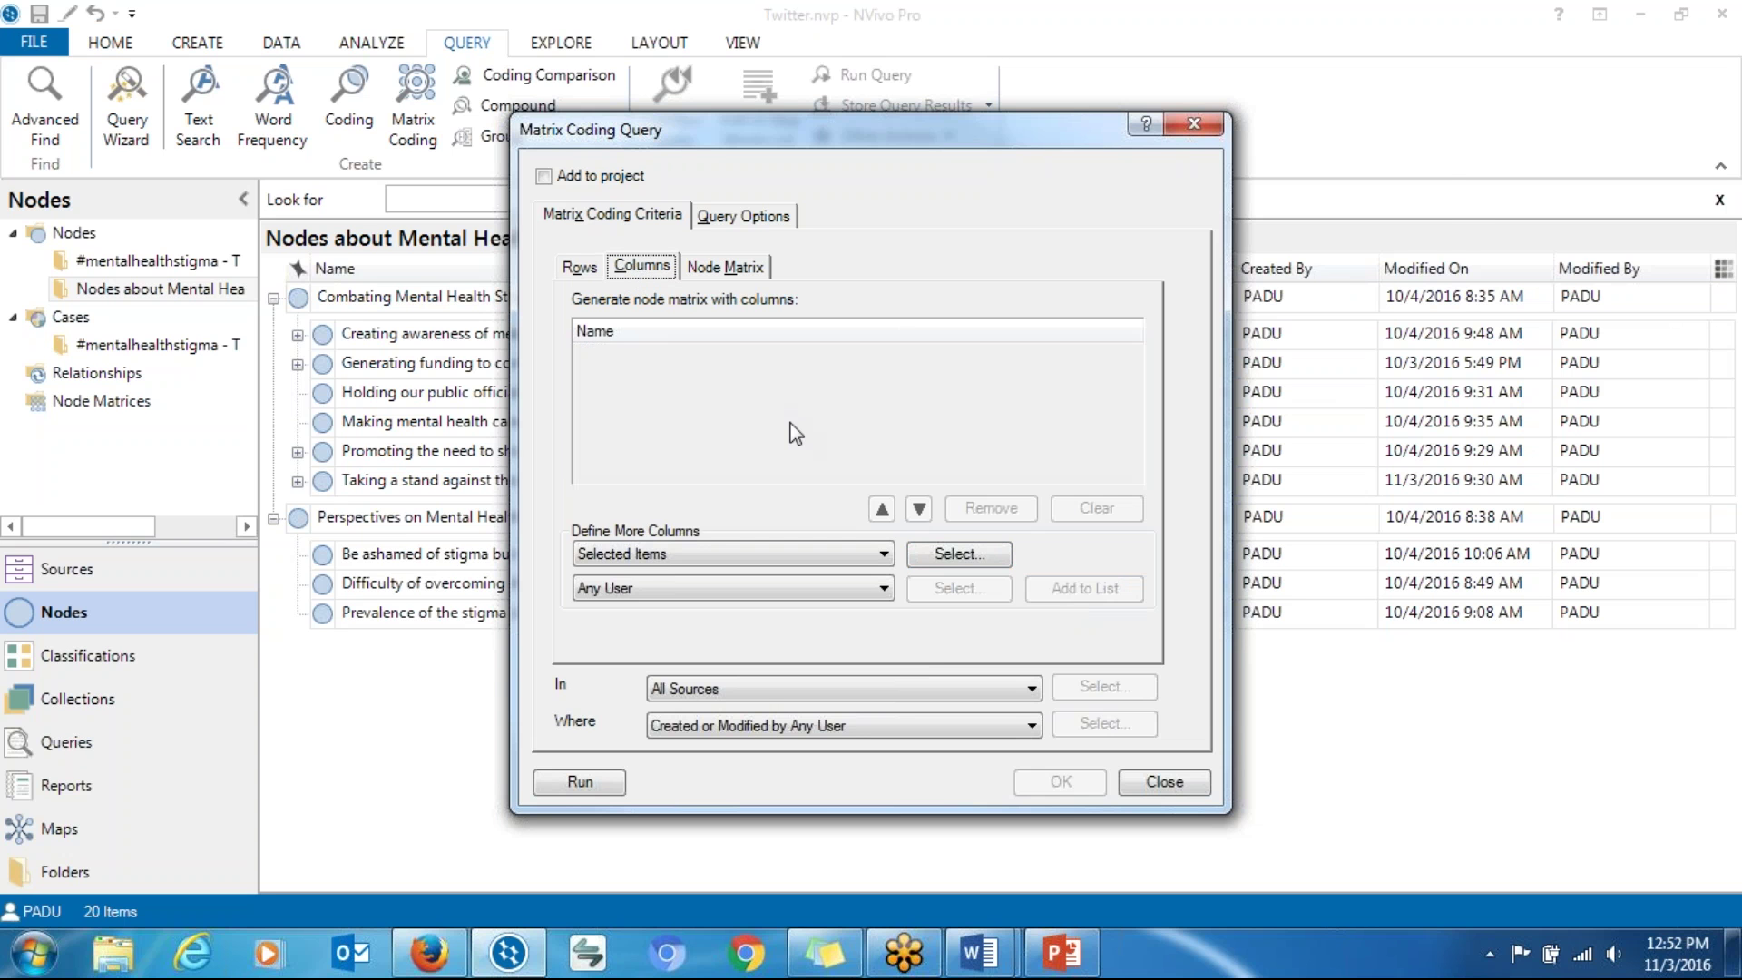
click(952, 553)
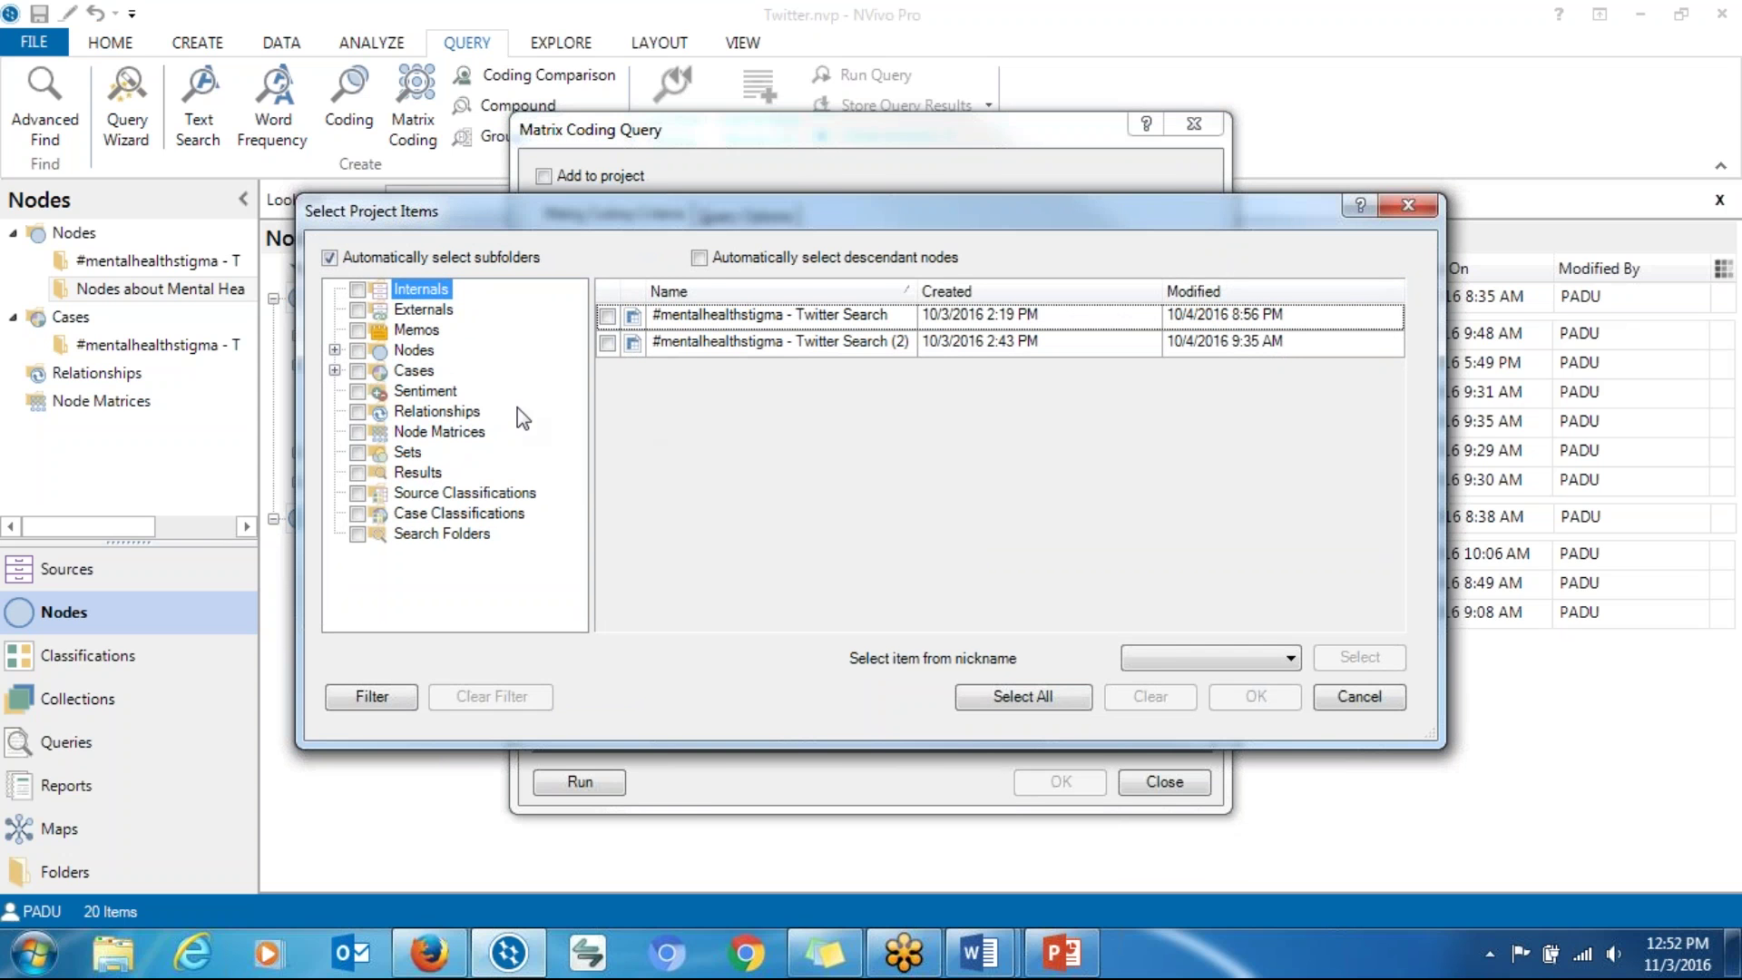
click(411, 519)
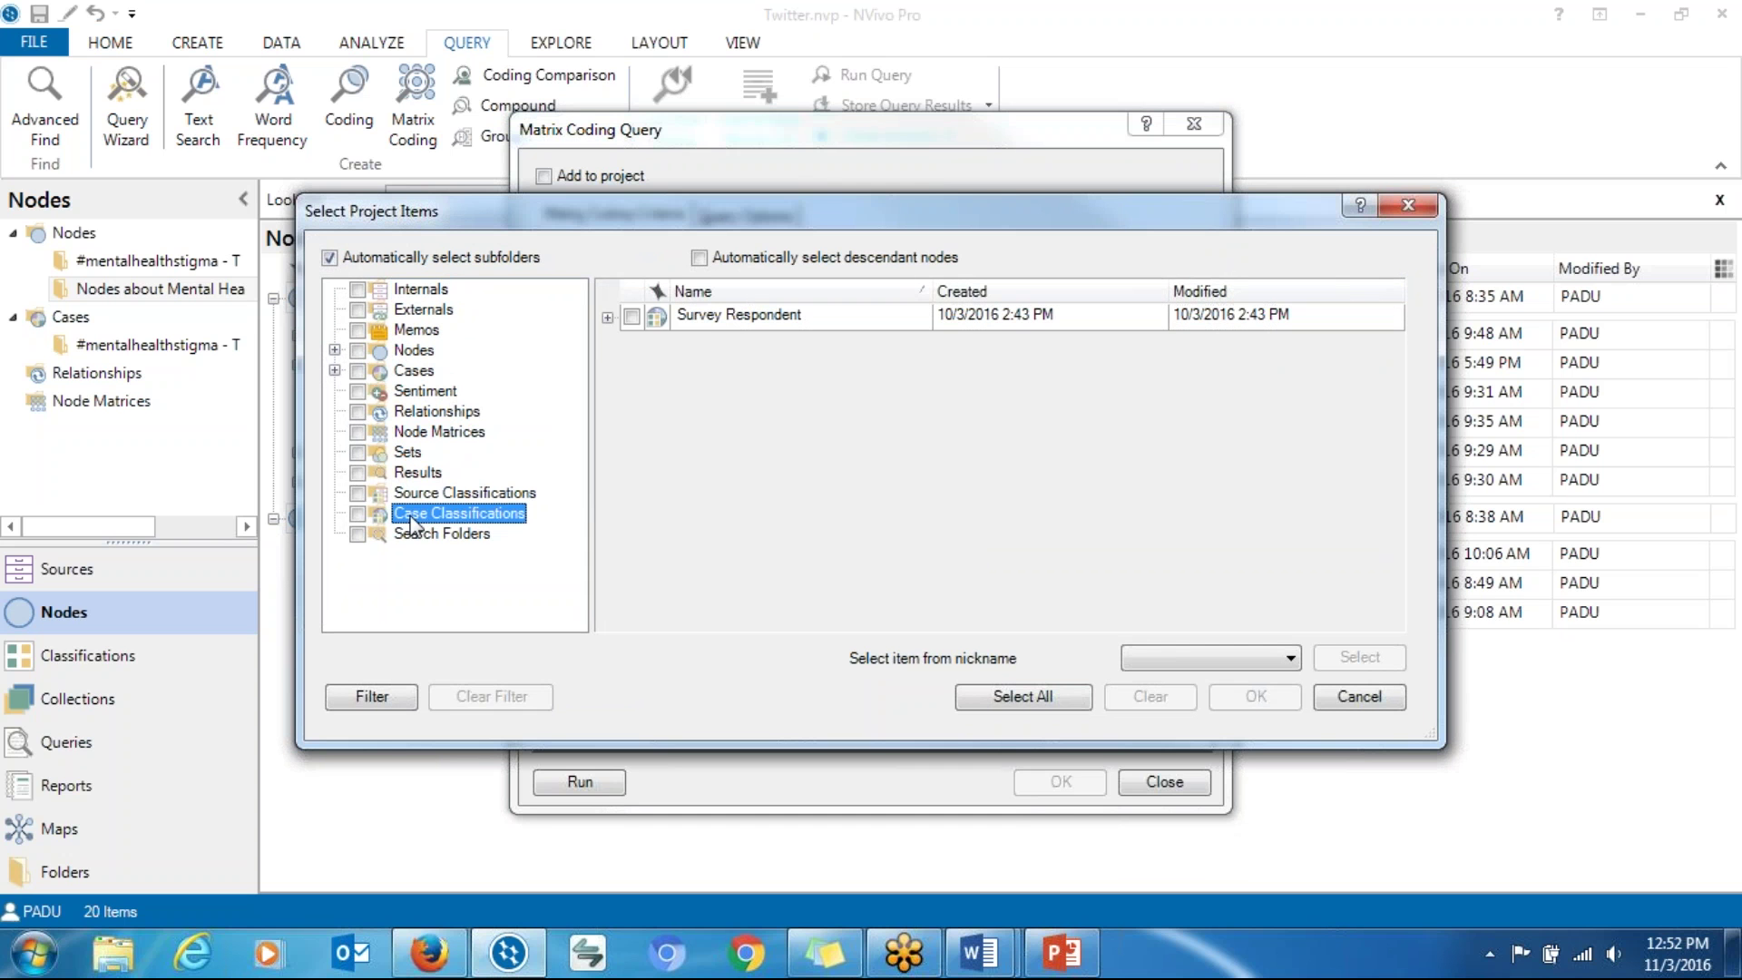
click(607, 317)
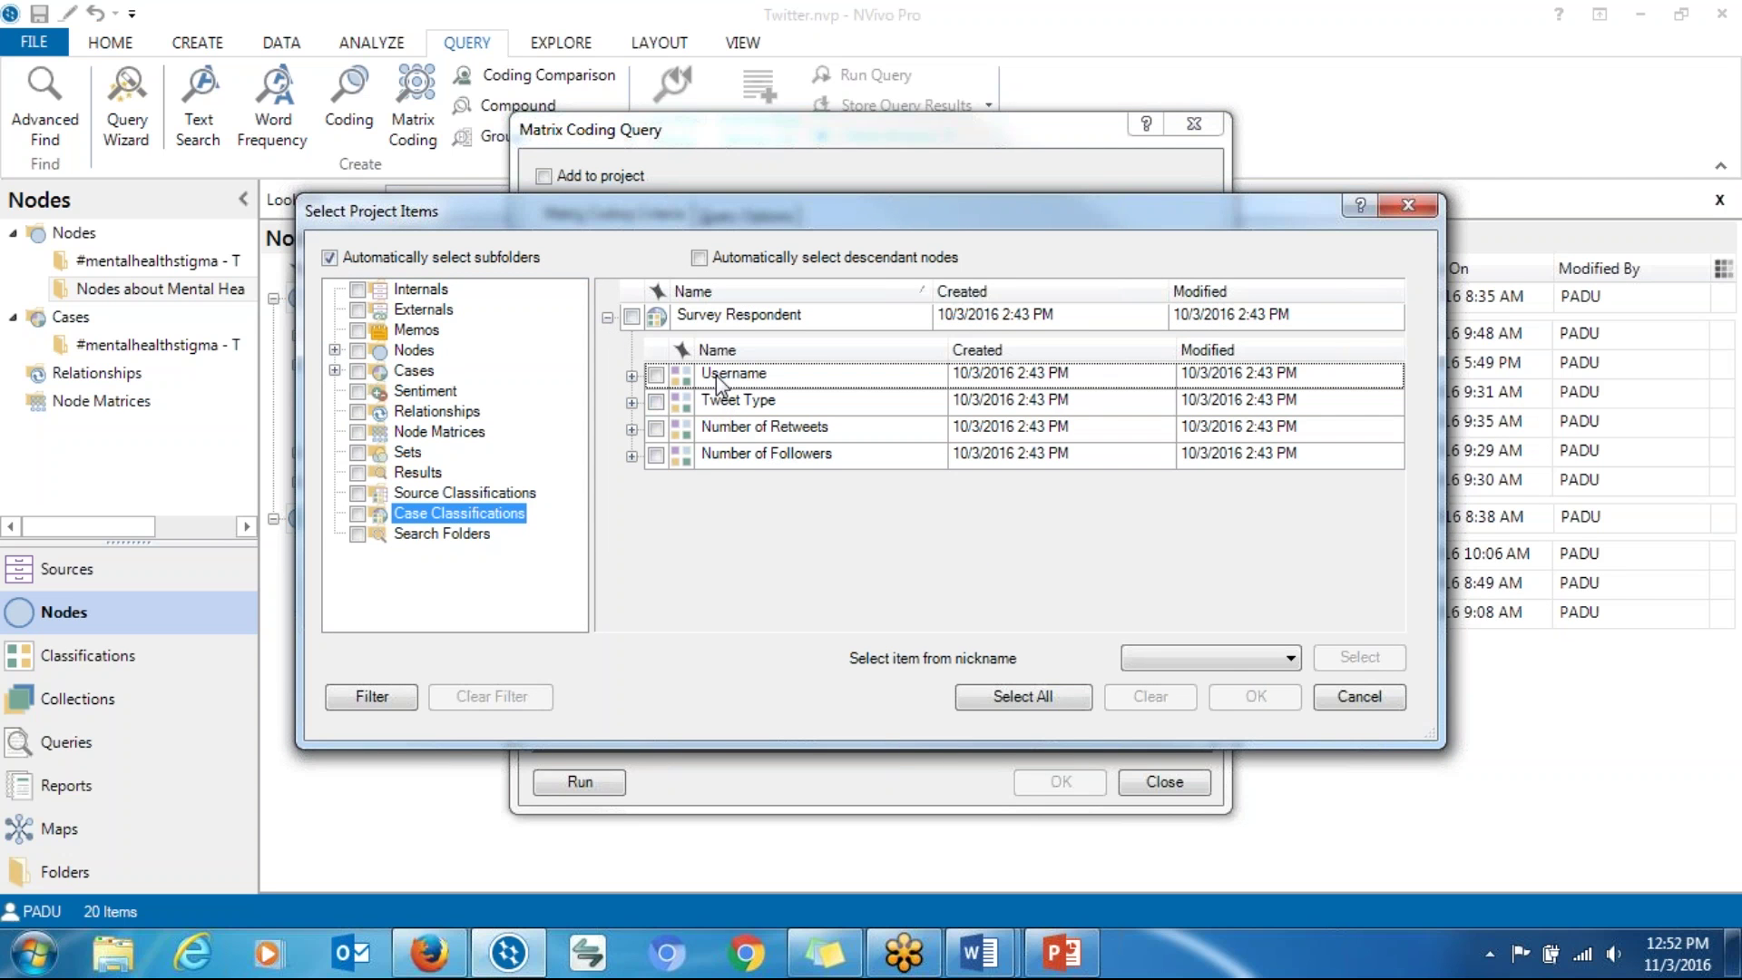
click(633, 375)
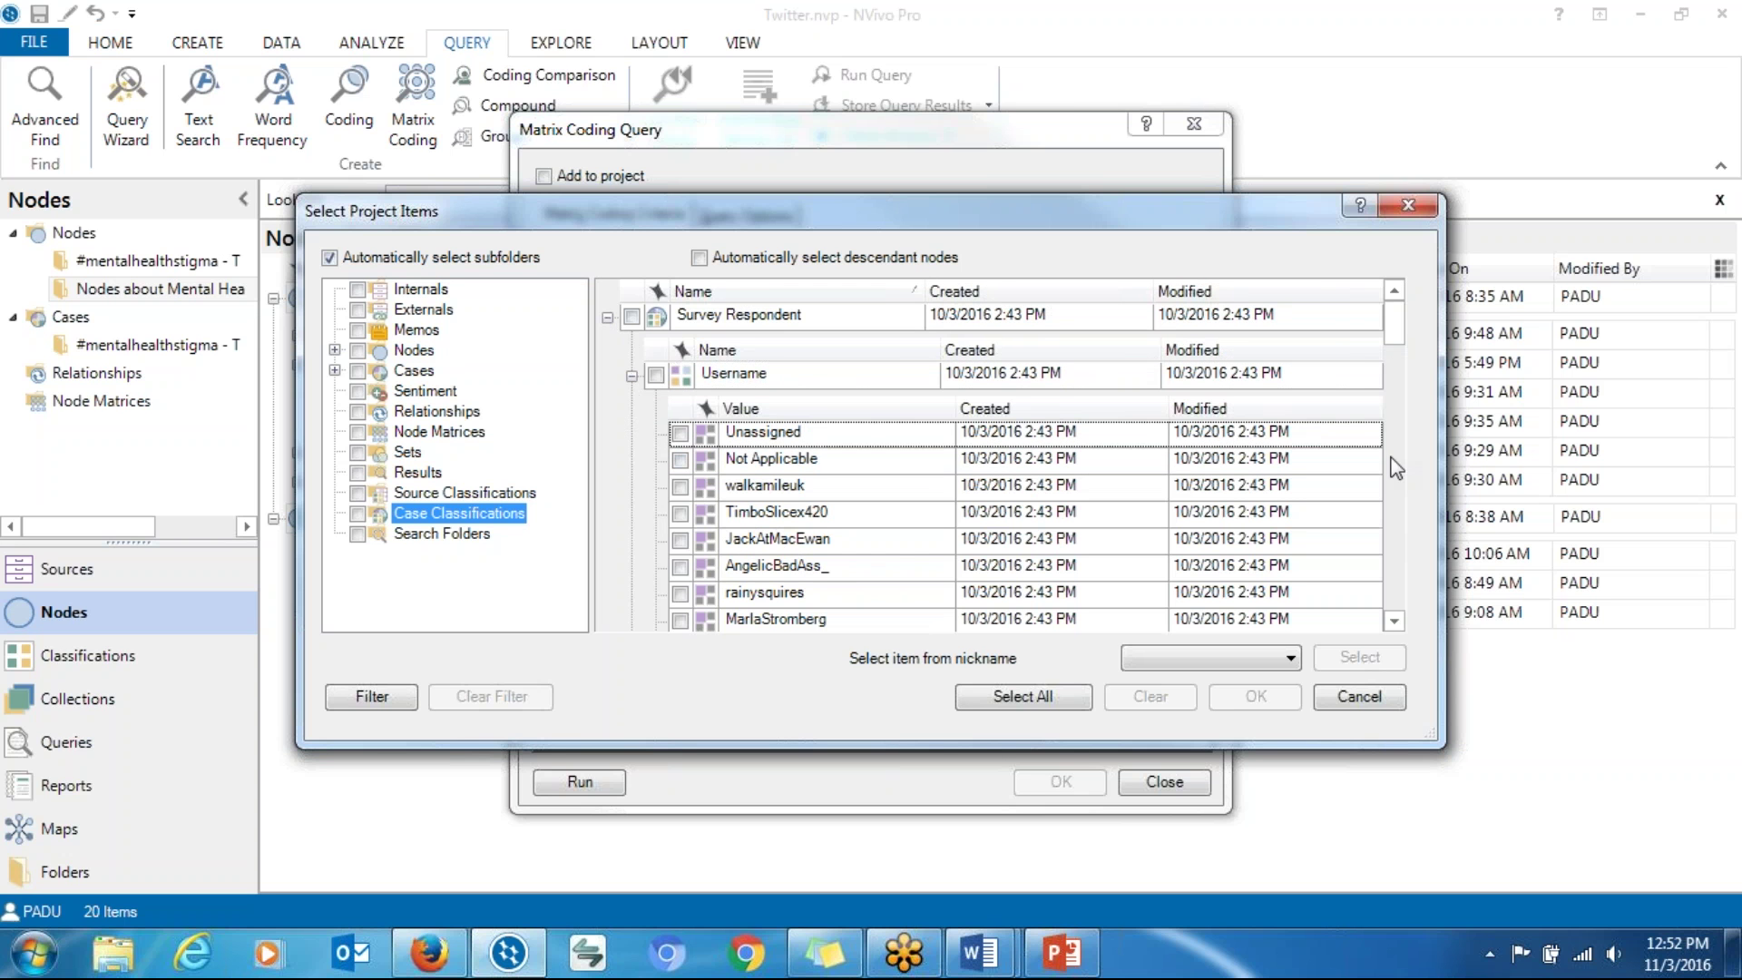
mouse_move(1395, 334)
mouse_down()
mouse_move(1402, 537)
mouse_move(1392, 309)
mouse_up()
Step: Add the first seven usernames following the Not Applicable value as matrix columns
click(681, 491)
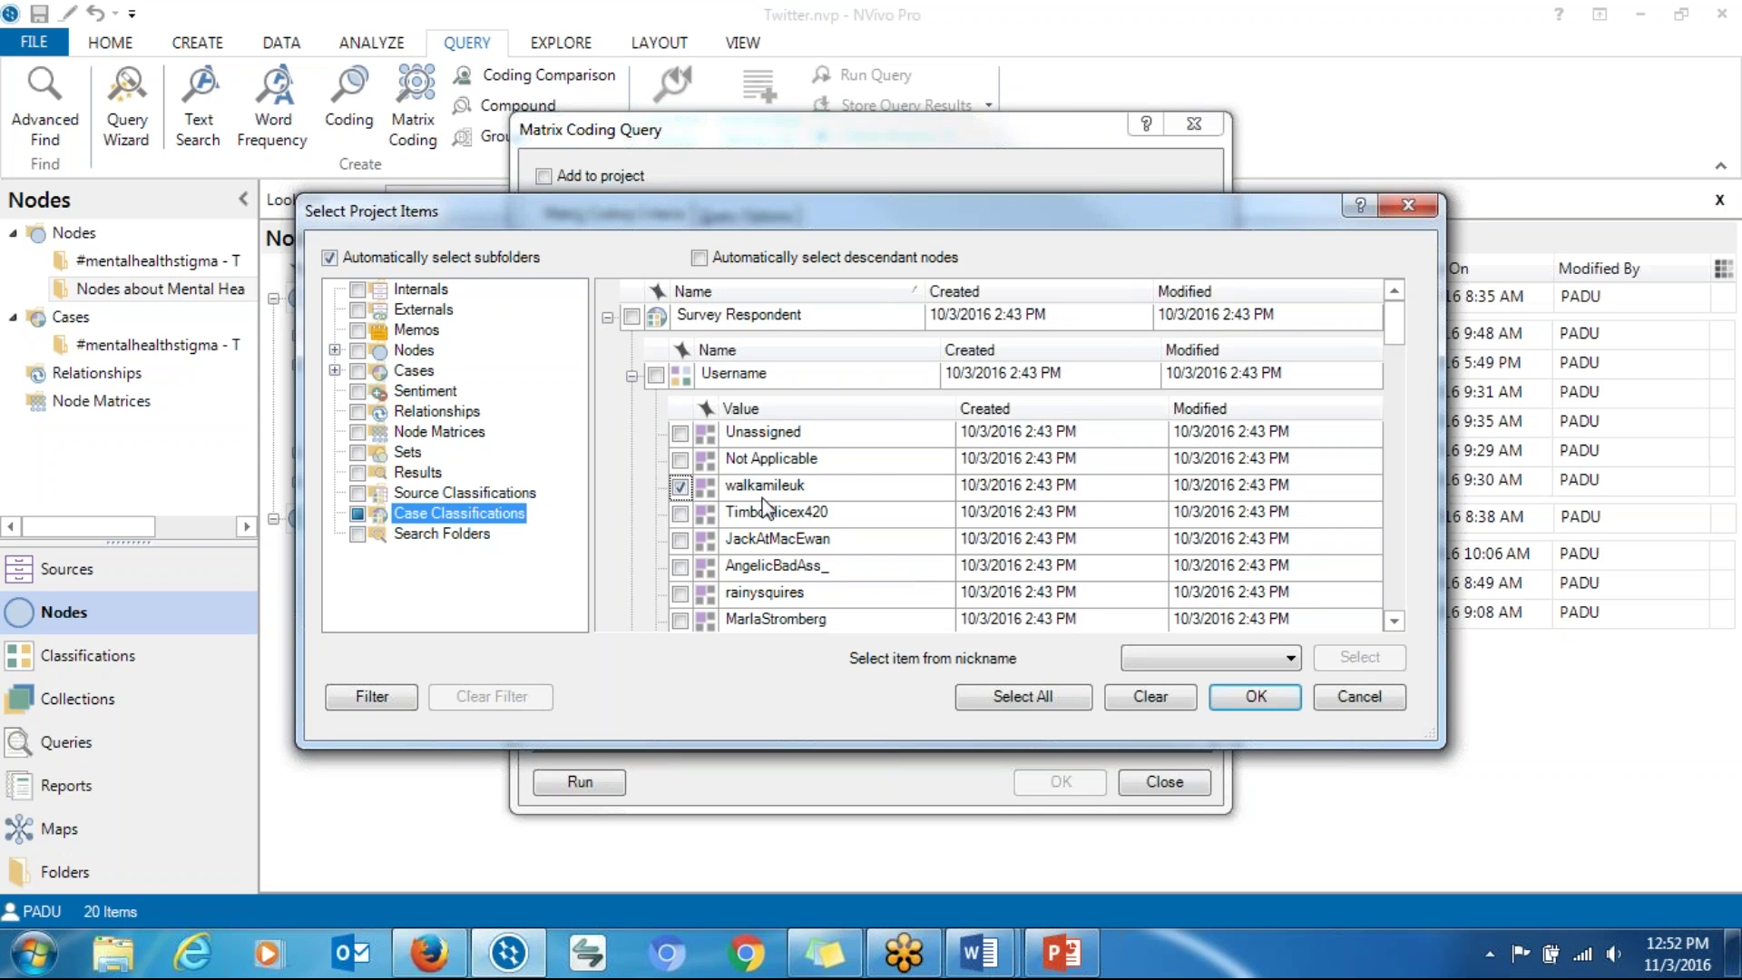
click(680, 512)
click(679, 540)
click(679, 566)
click(680, 594)
scroll(679, 599, down, 1)
click(679, 562)
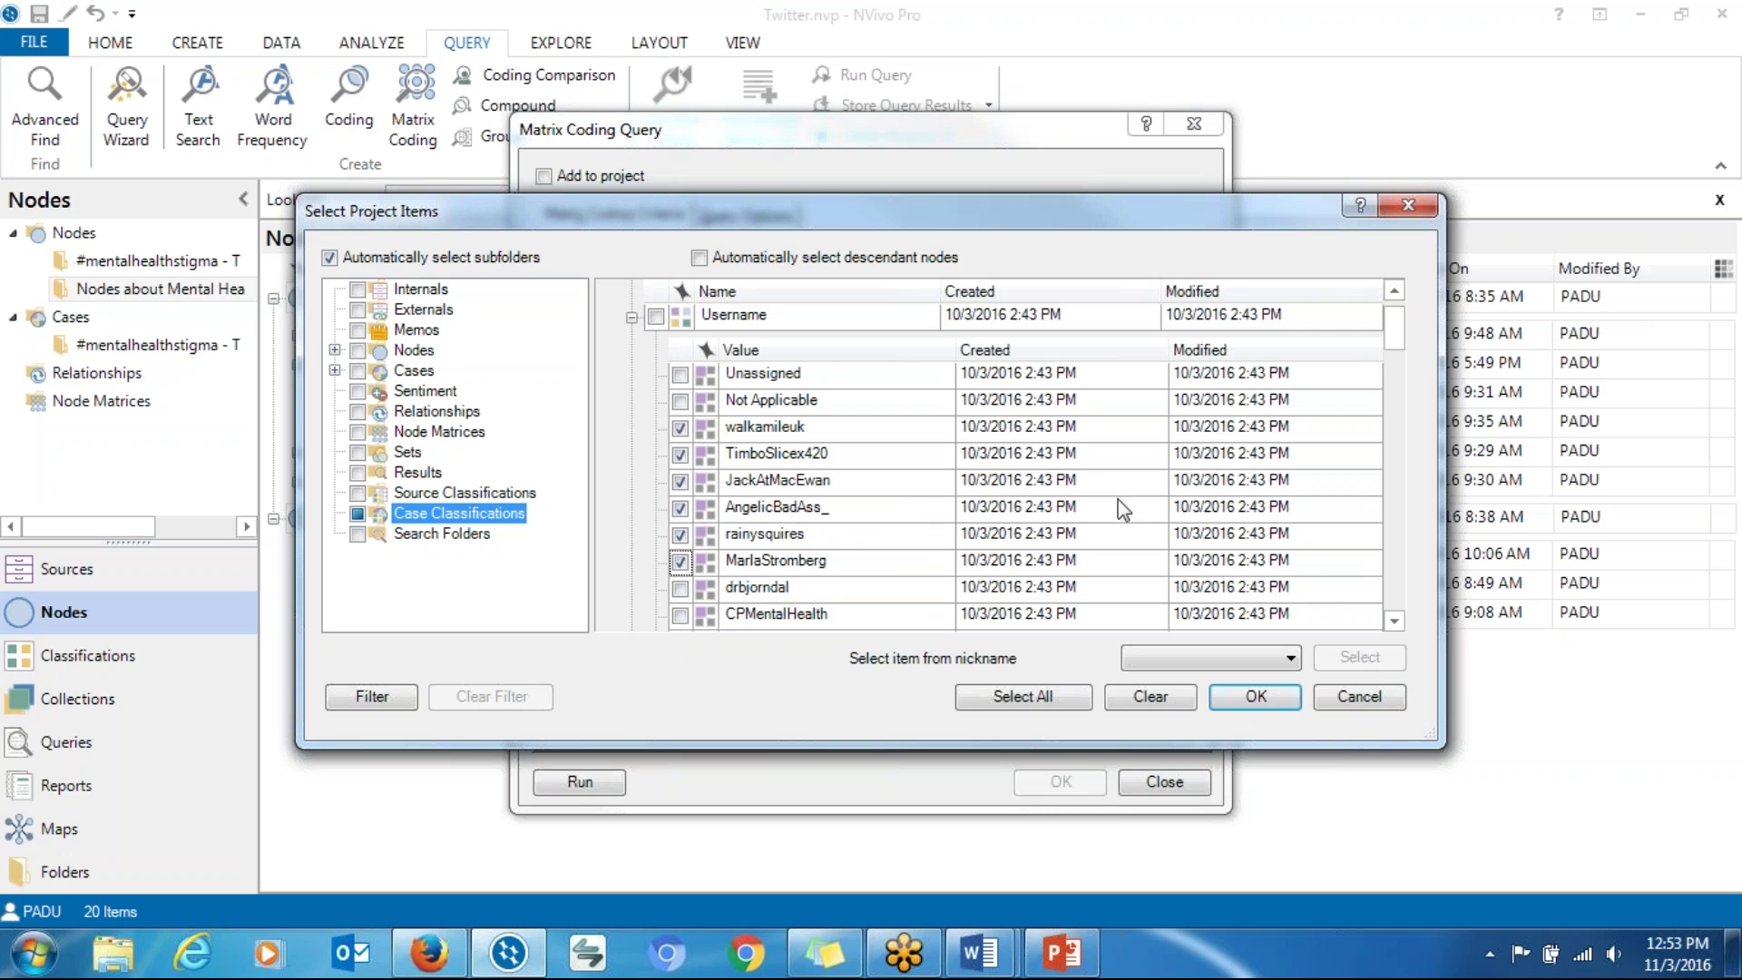
click(682, 588)
click(1250, 695)
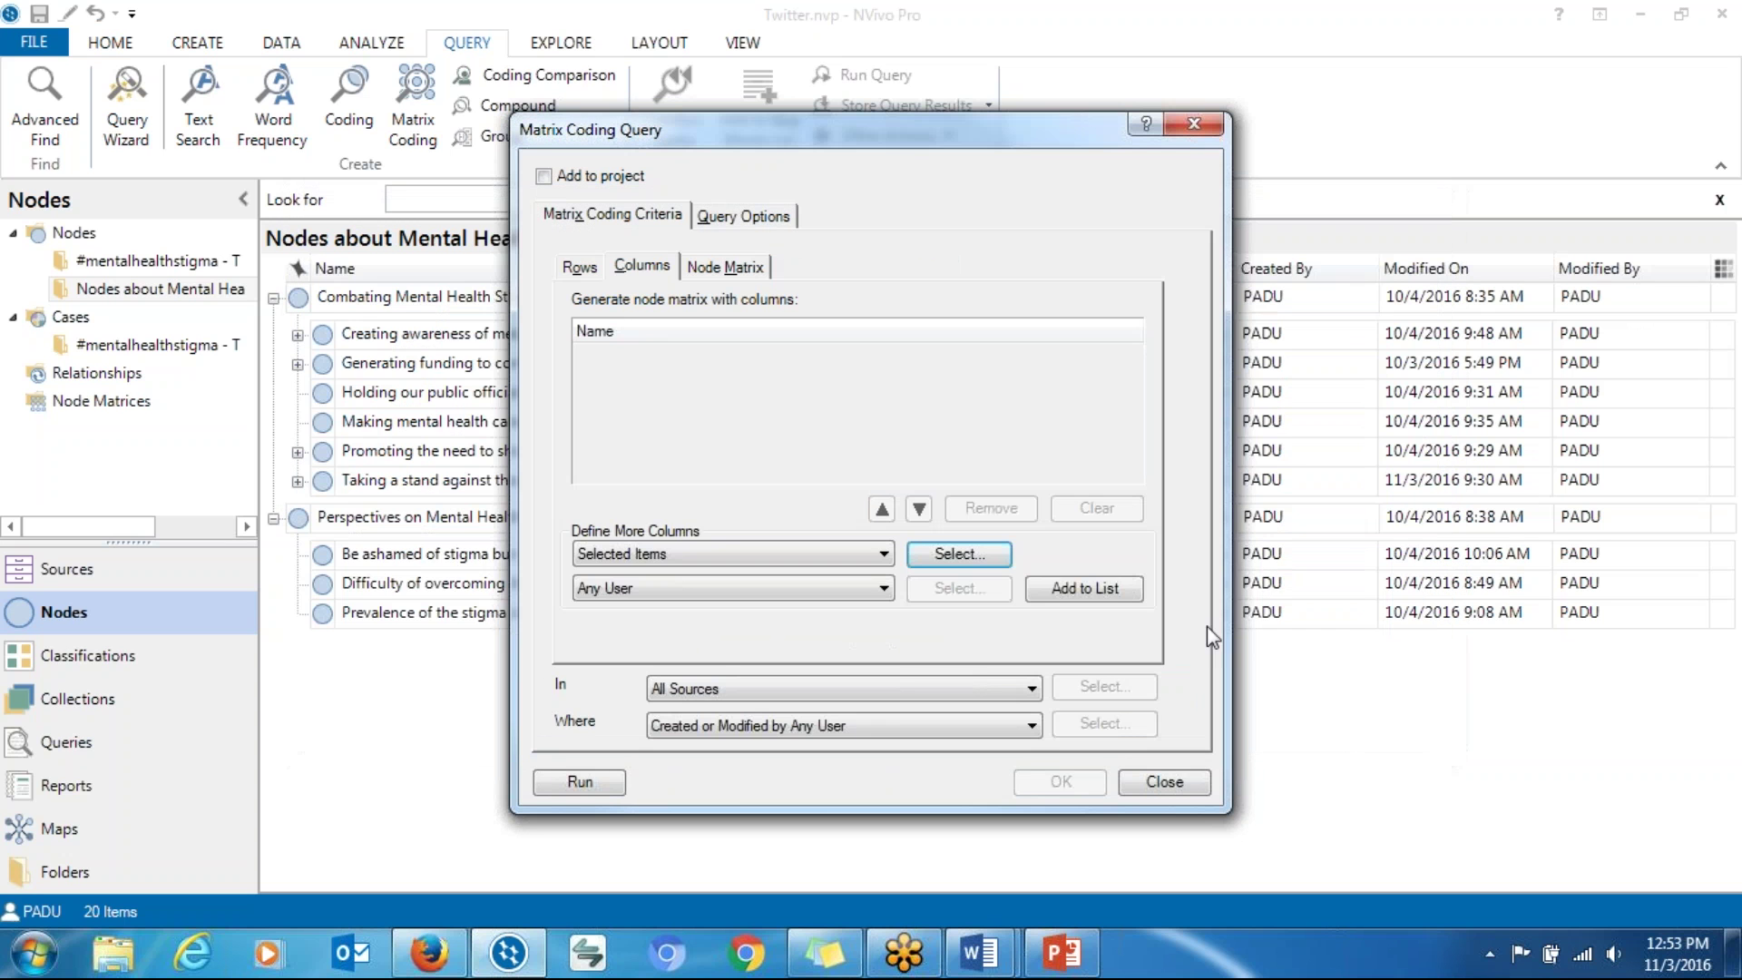
click(1105, 591)
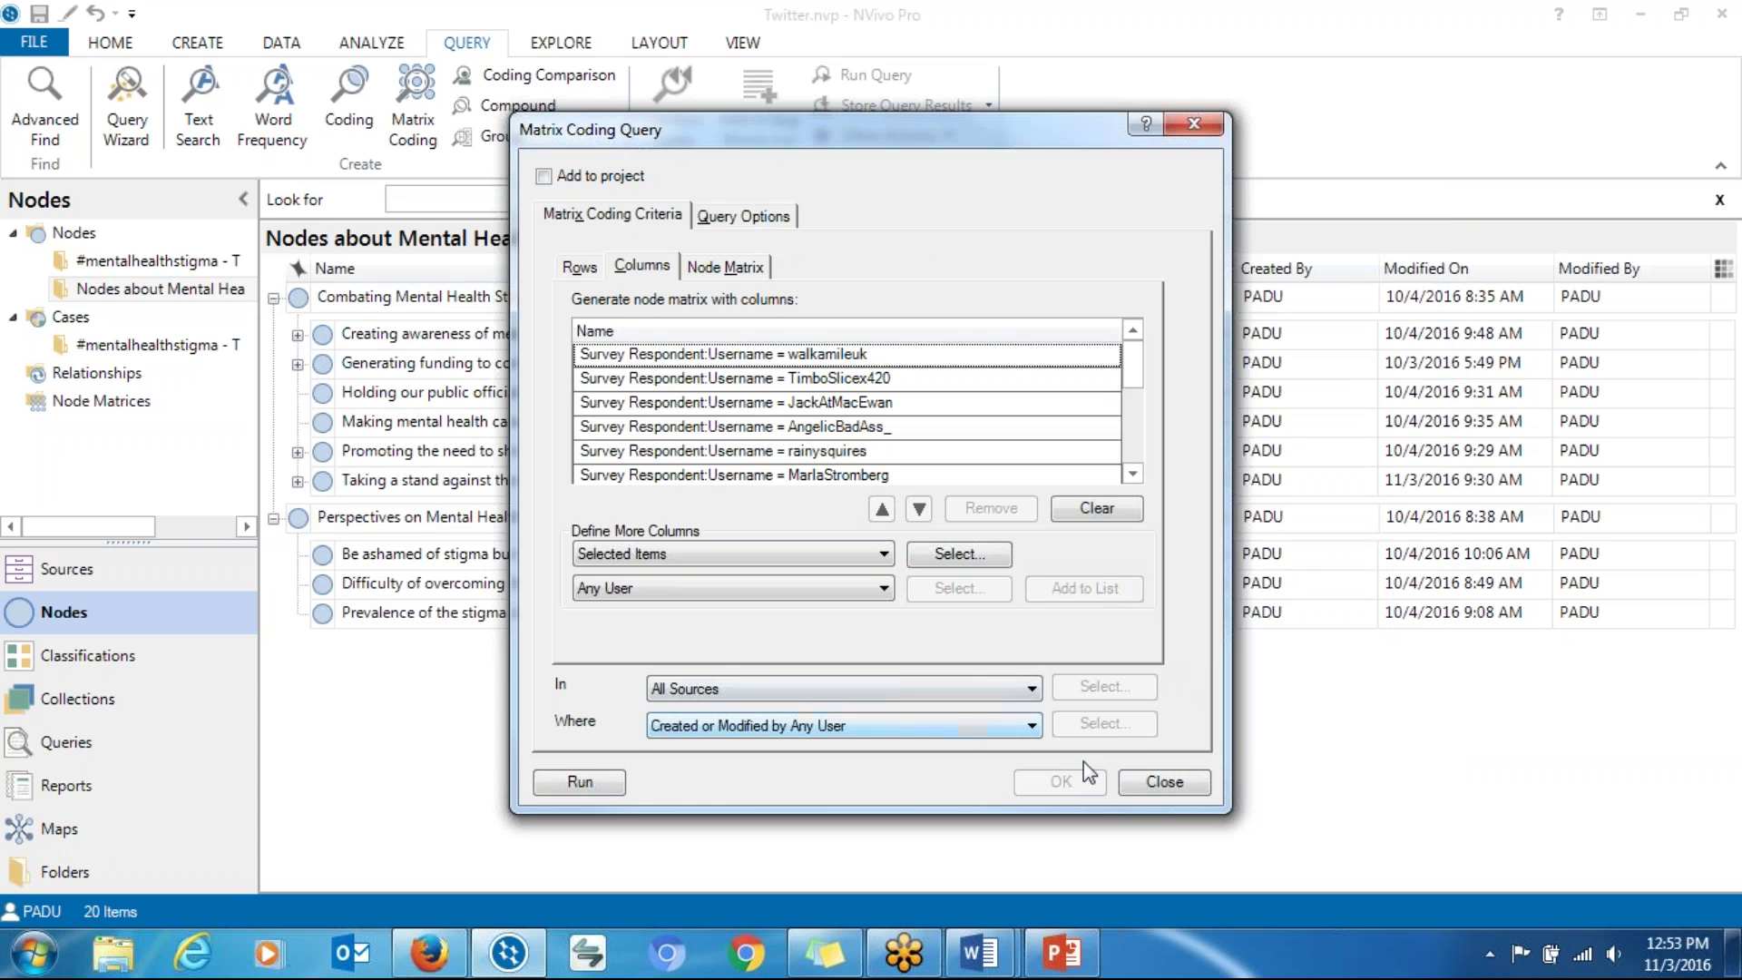
Step: Run the matrix coding query and review the RQ1 subtheme reference counts across all username columns
click(580, 782)
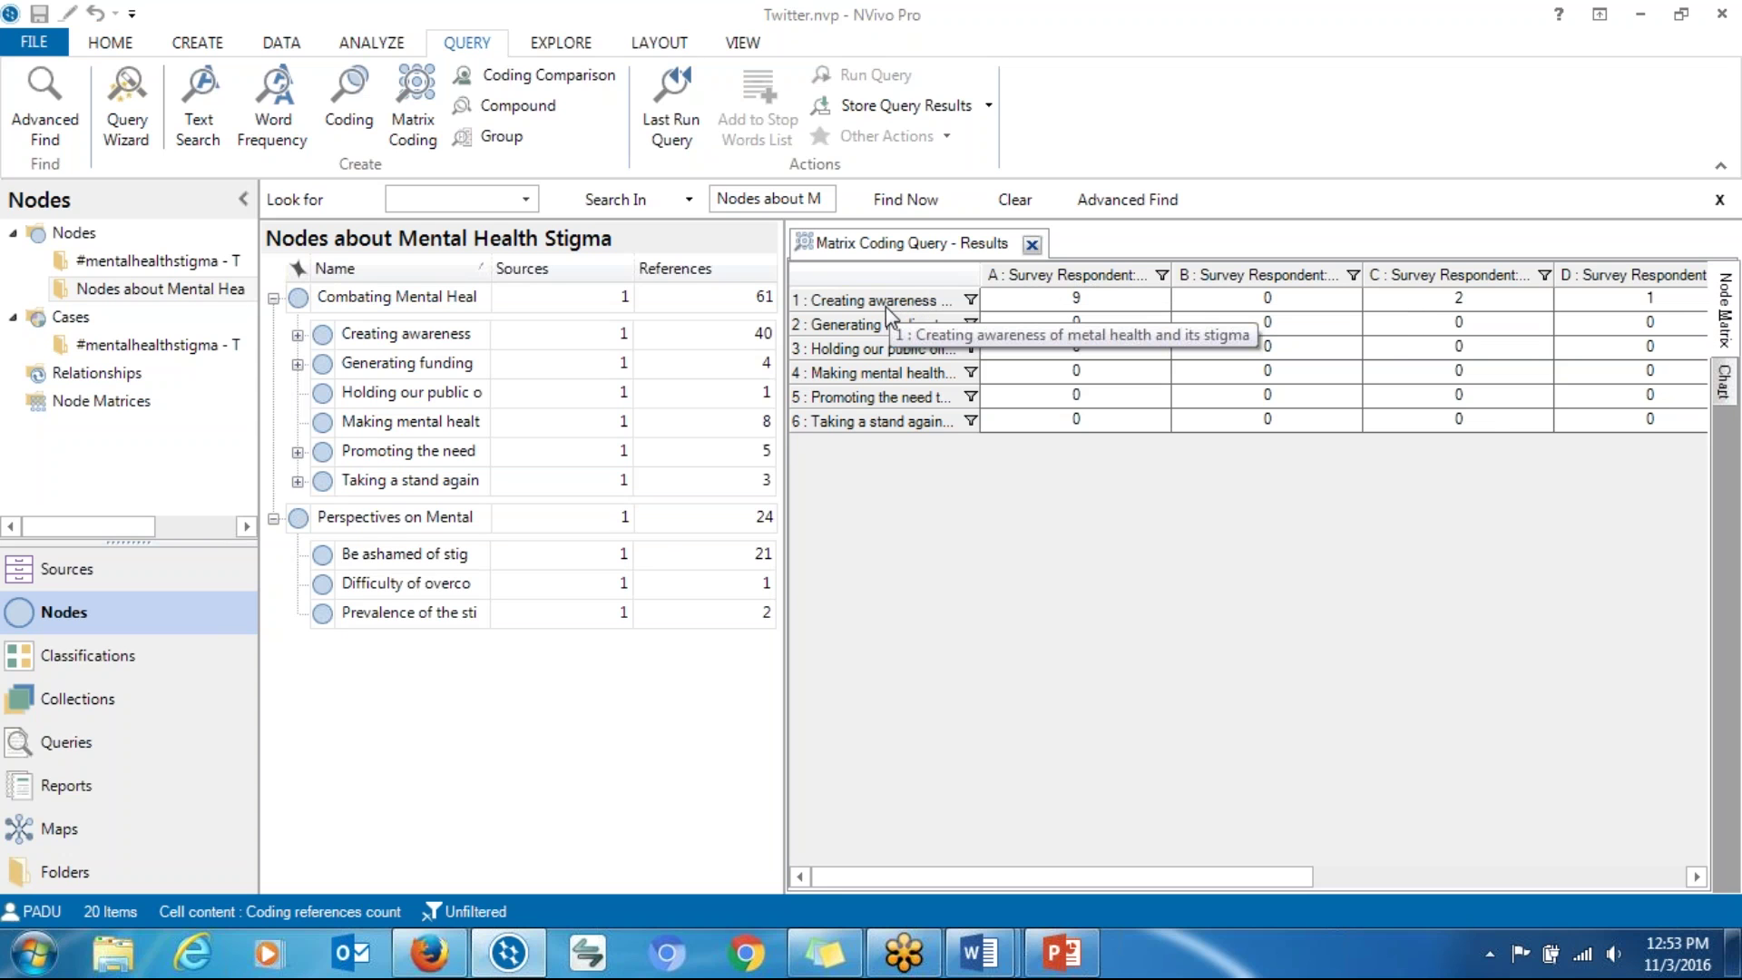
drag(1128, 876, 1247, 886)
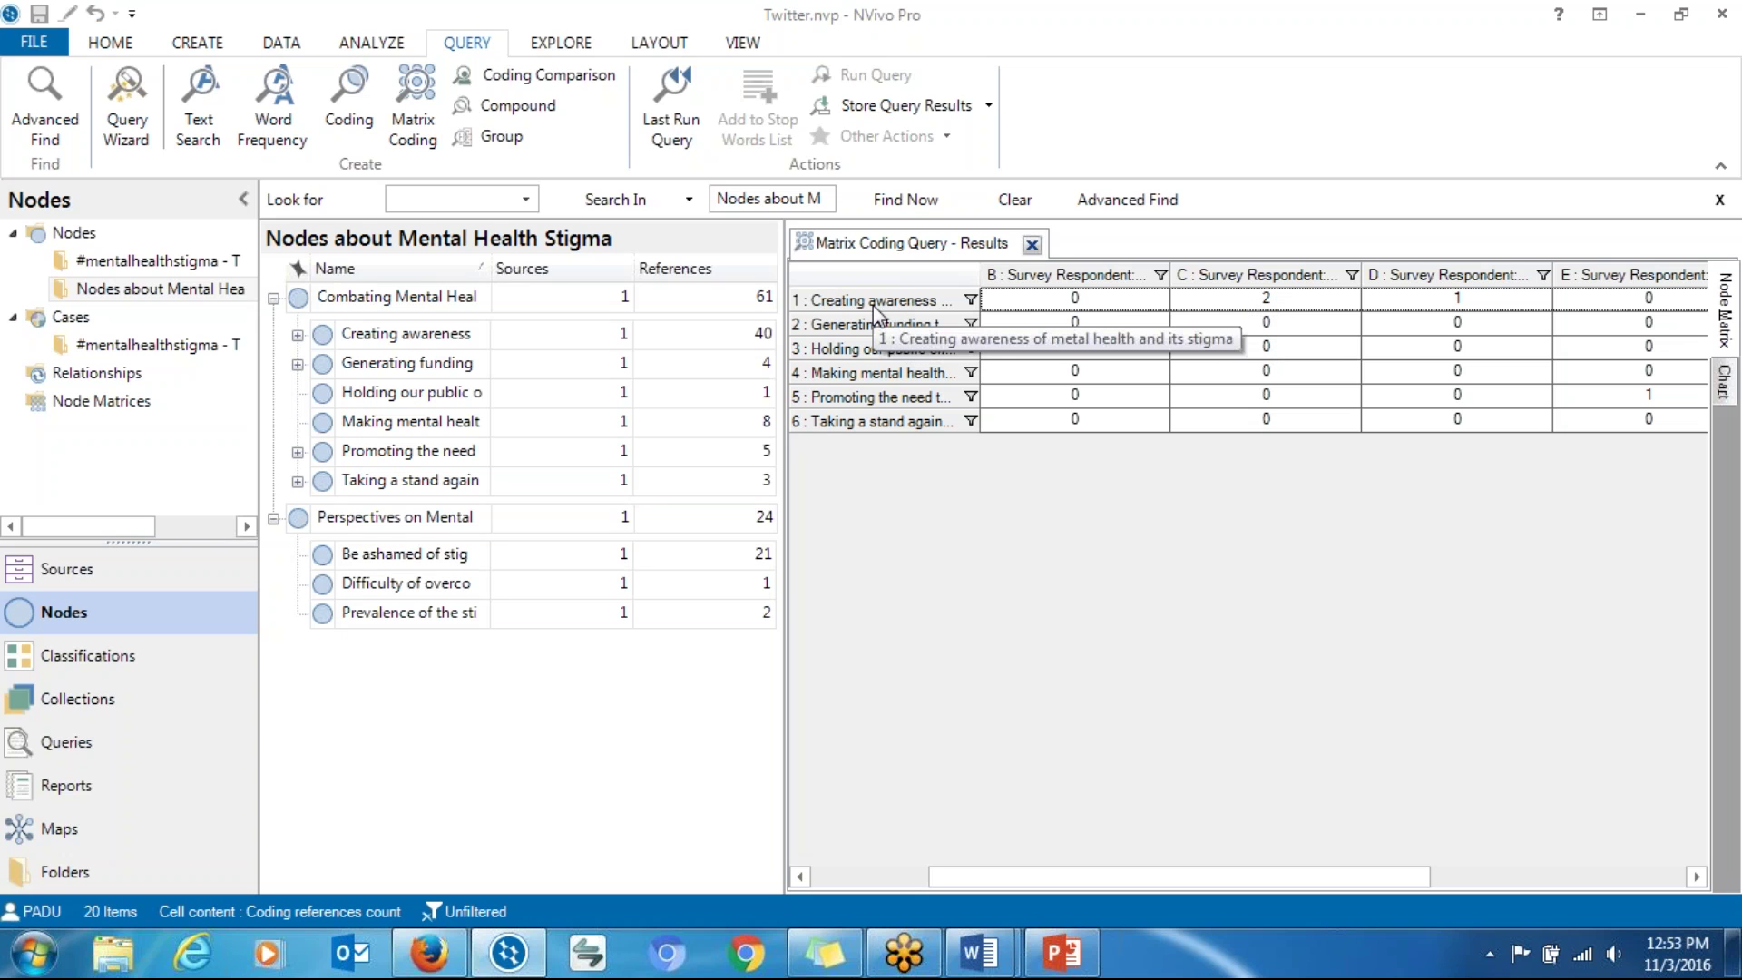
drag(1259, 866, 1548, 848)
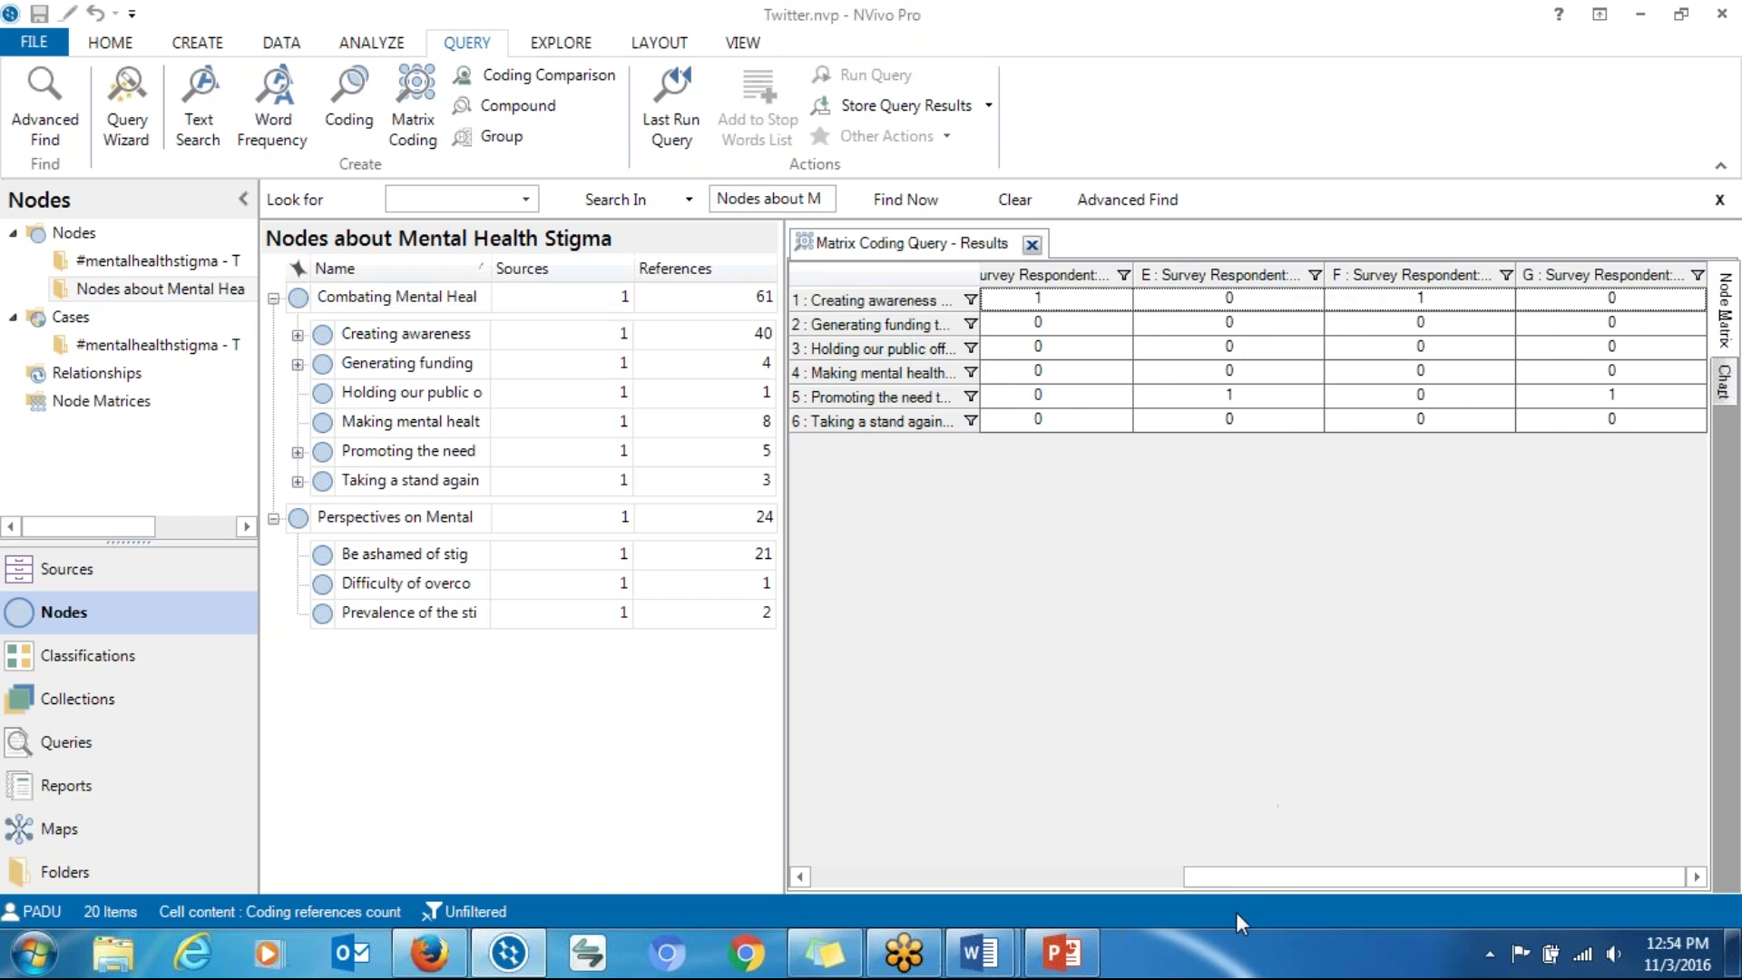
Step: Display the matrix results as a 3D chart and rotate it to compare subtheme counts by username
click(1727, 381)
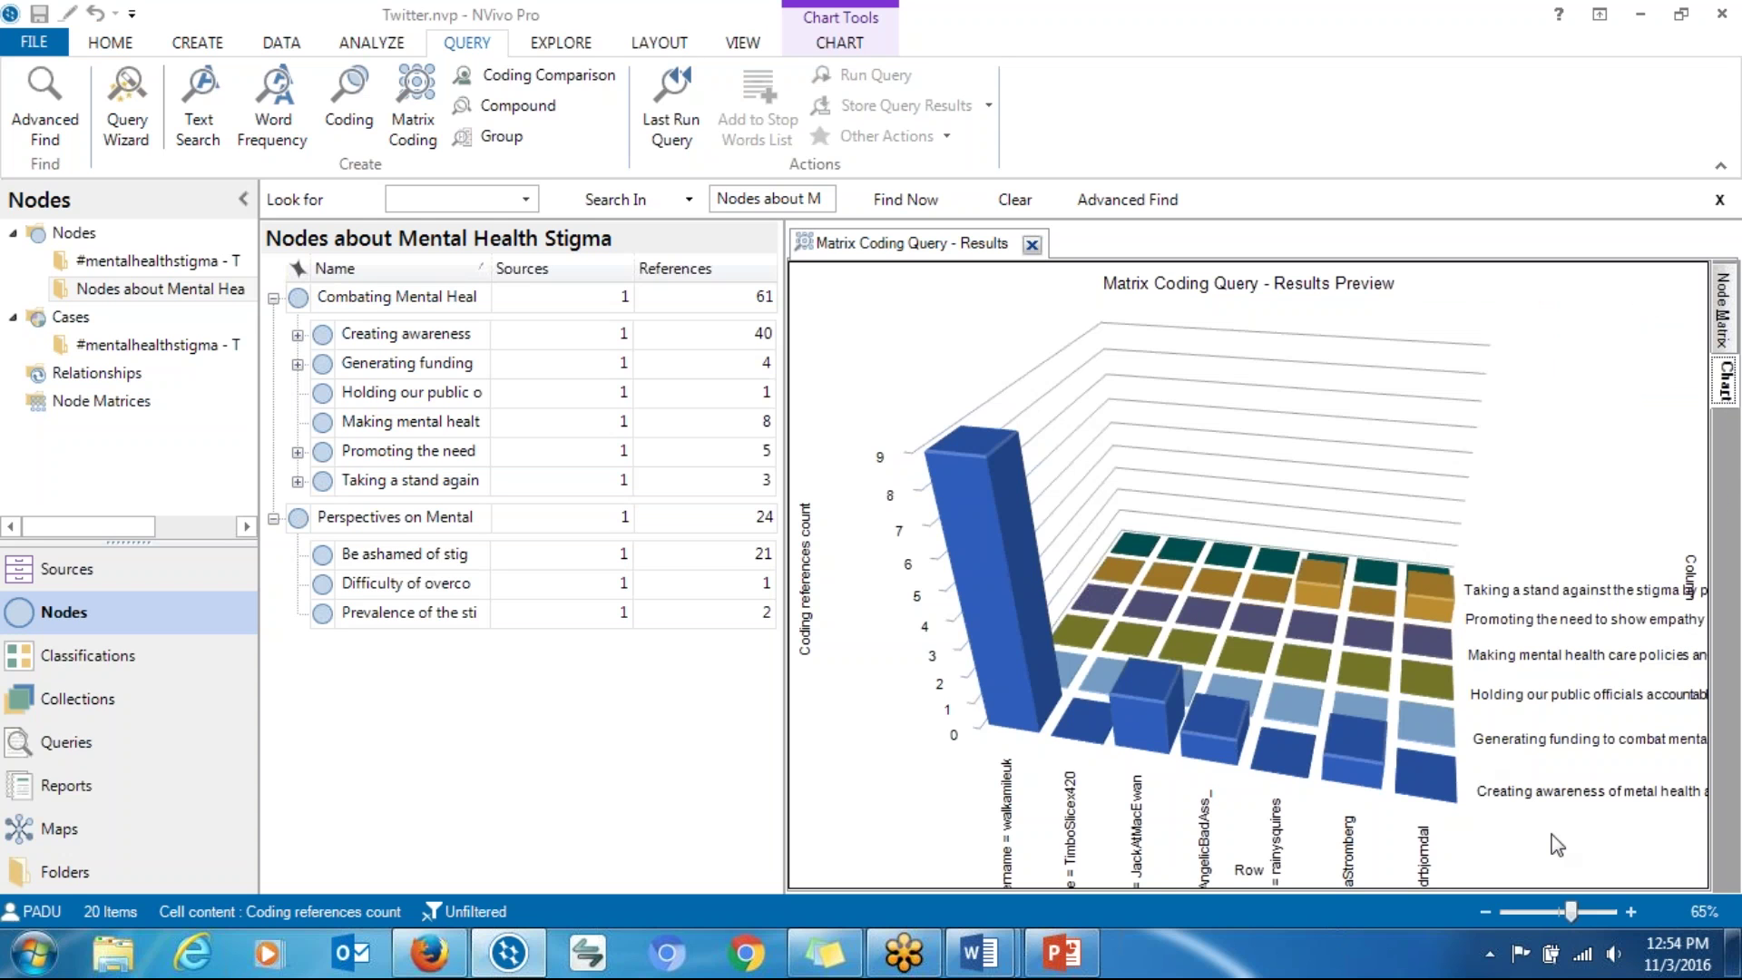
mouse_move(1553, 836)
mouse_down()
mouse_move(1530, 861)
mouse_move(1485, 861)
mouse_move(1395, 824)
mouse_move(1520, 791)
mouse_move(1547, 820)
mouse_up()
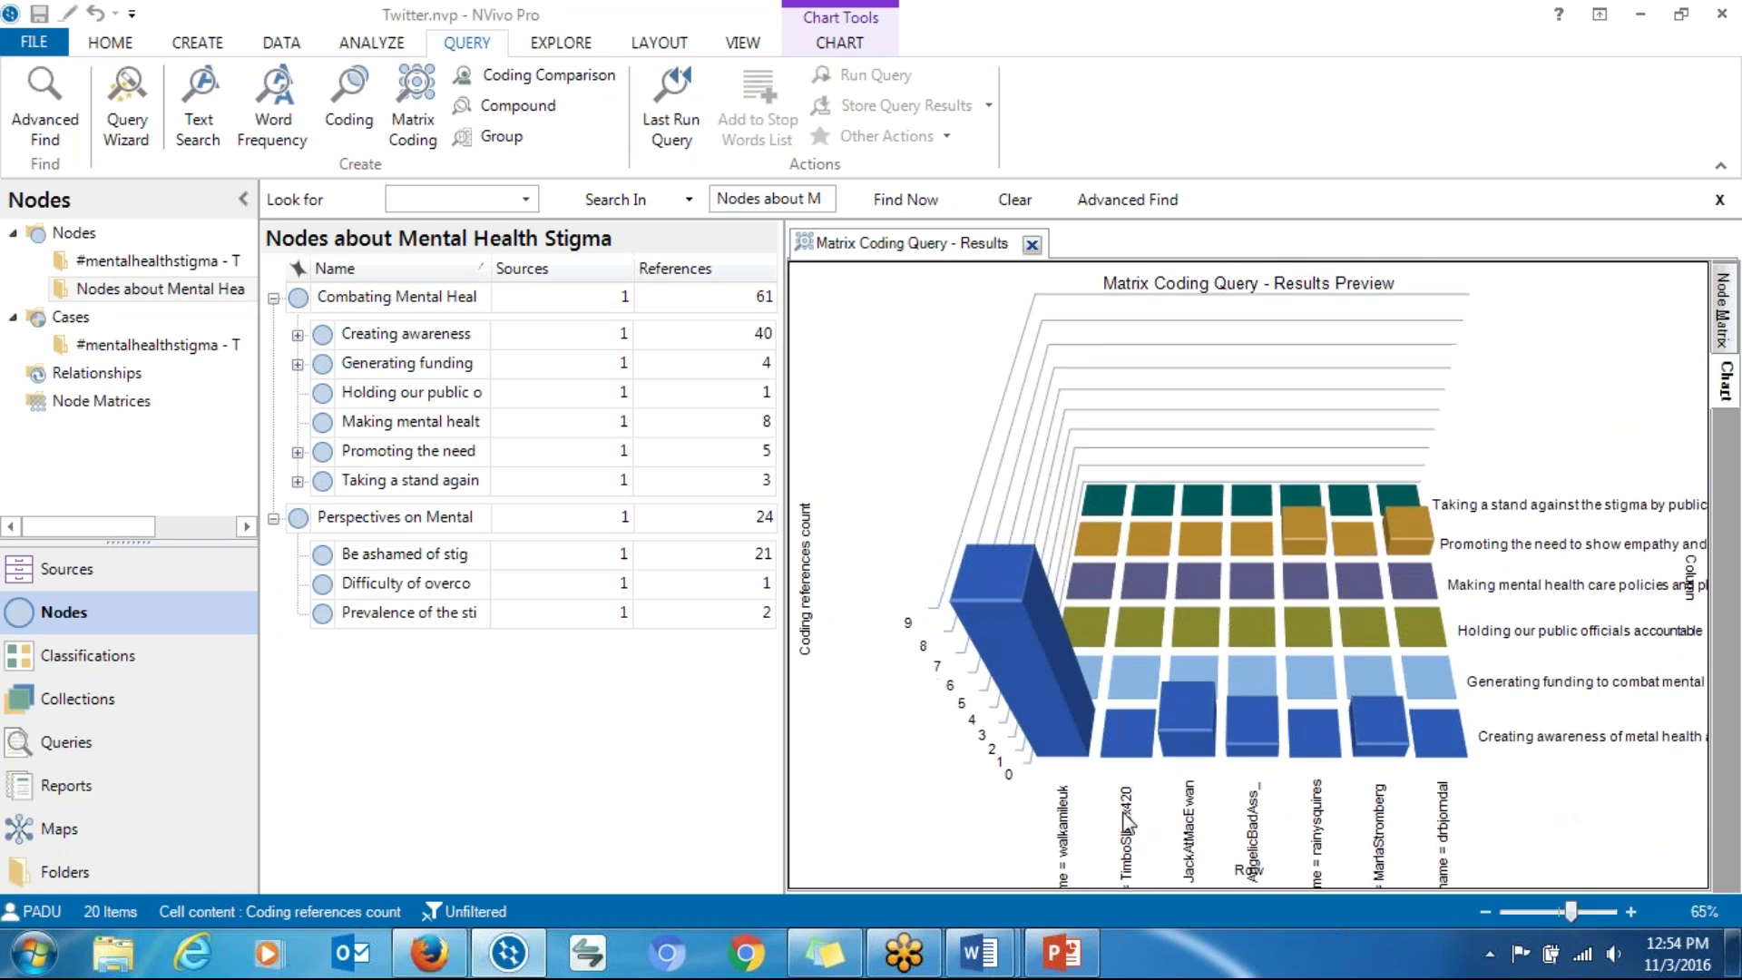
mouse_move(1066, 735)
drag(1549, 737, 1620, 796)
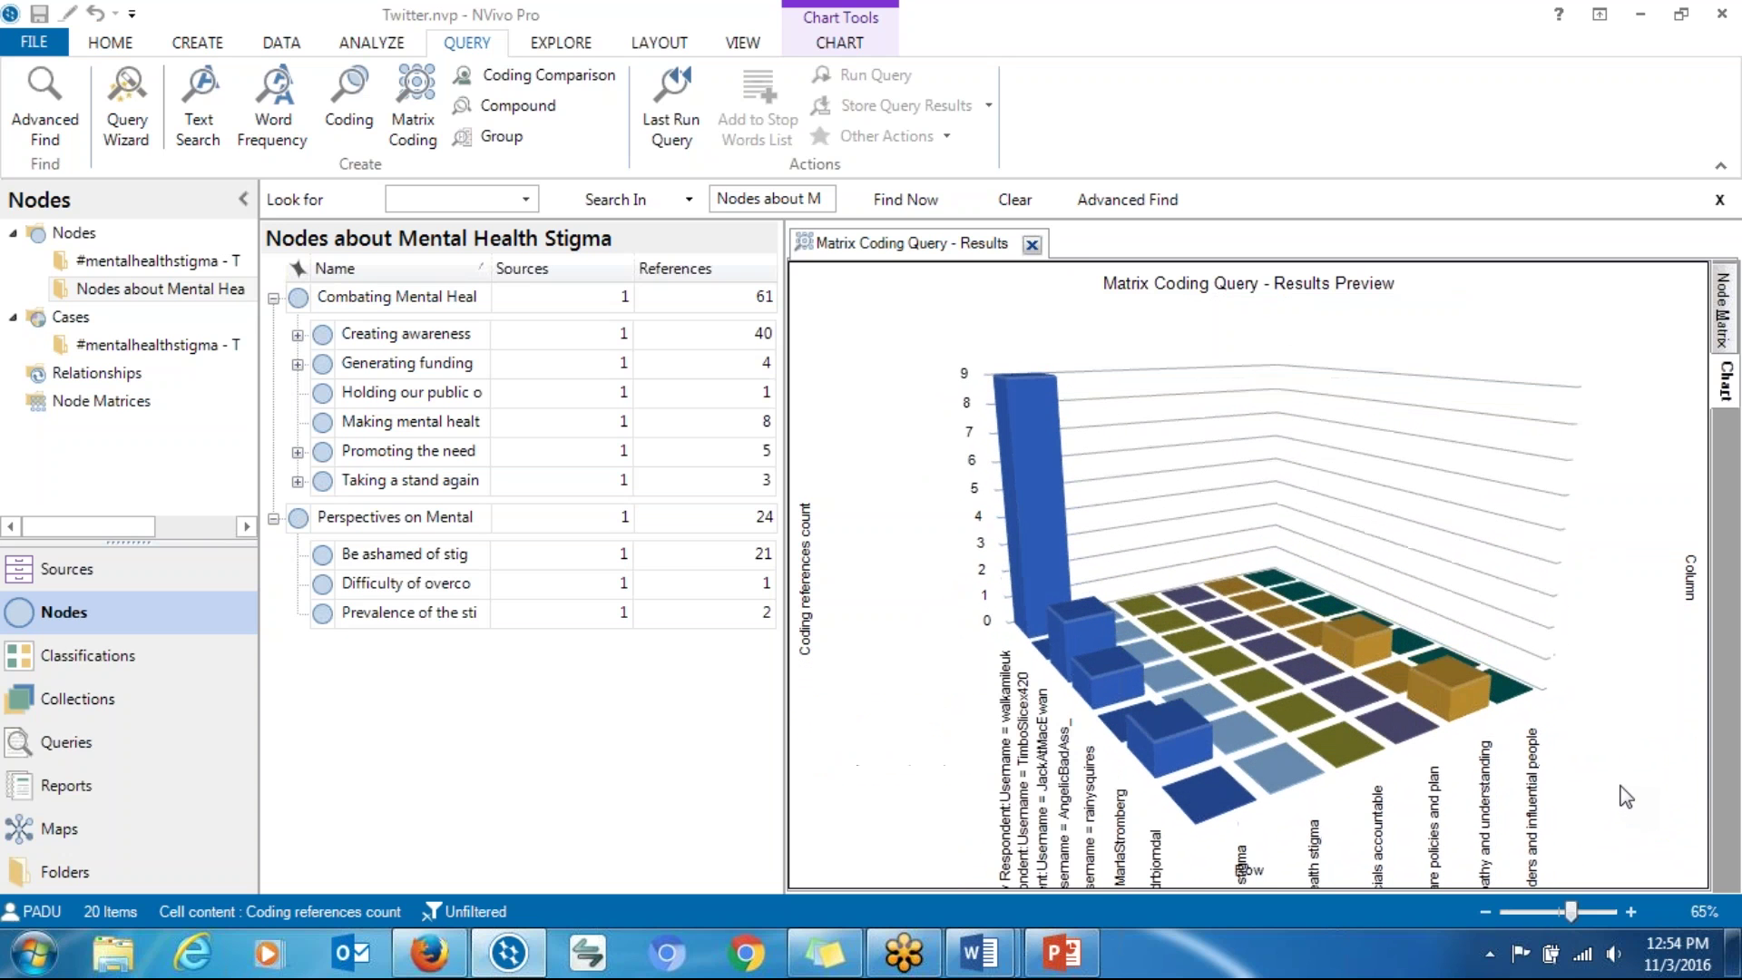
drag(1550, 646, 1620, 421)
Step: Check the export options available for the results node matrix, and return to its chart
click(1721, 341)
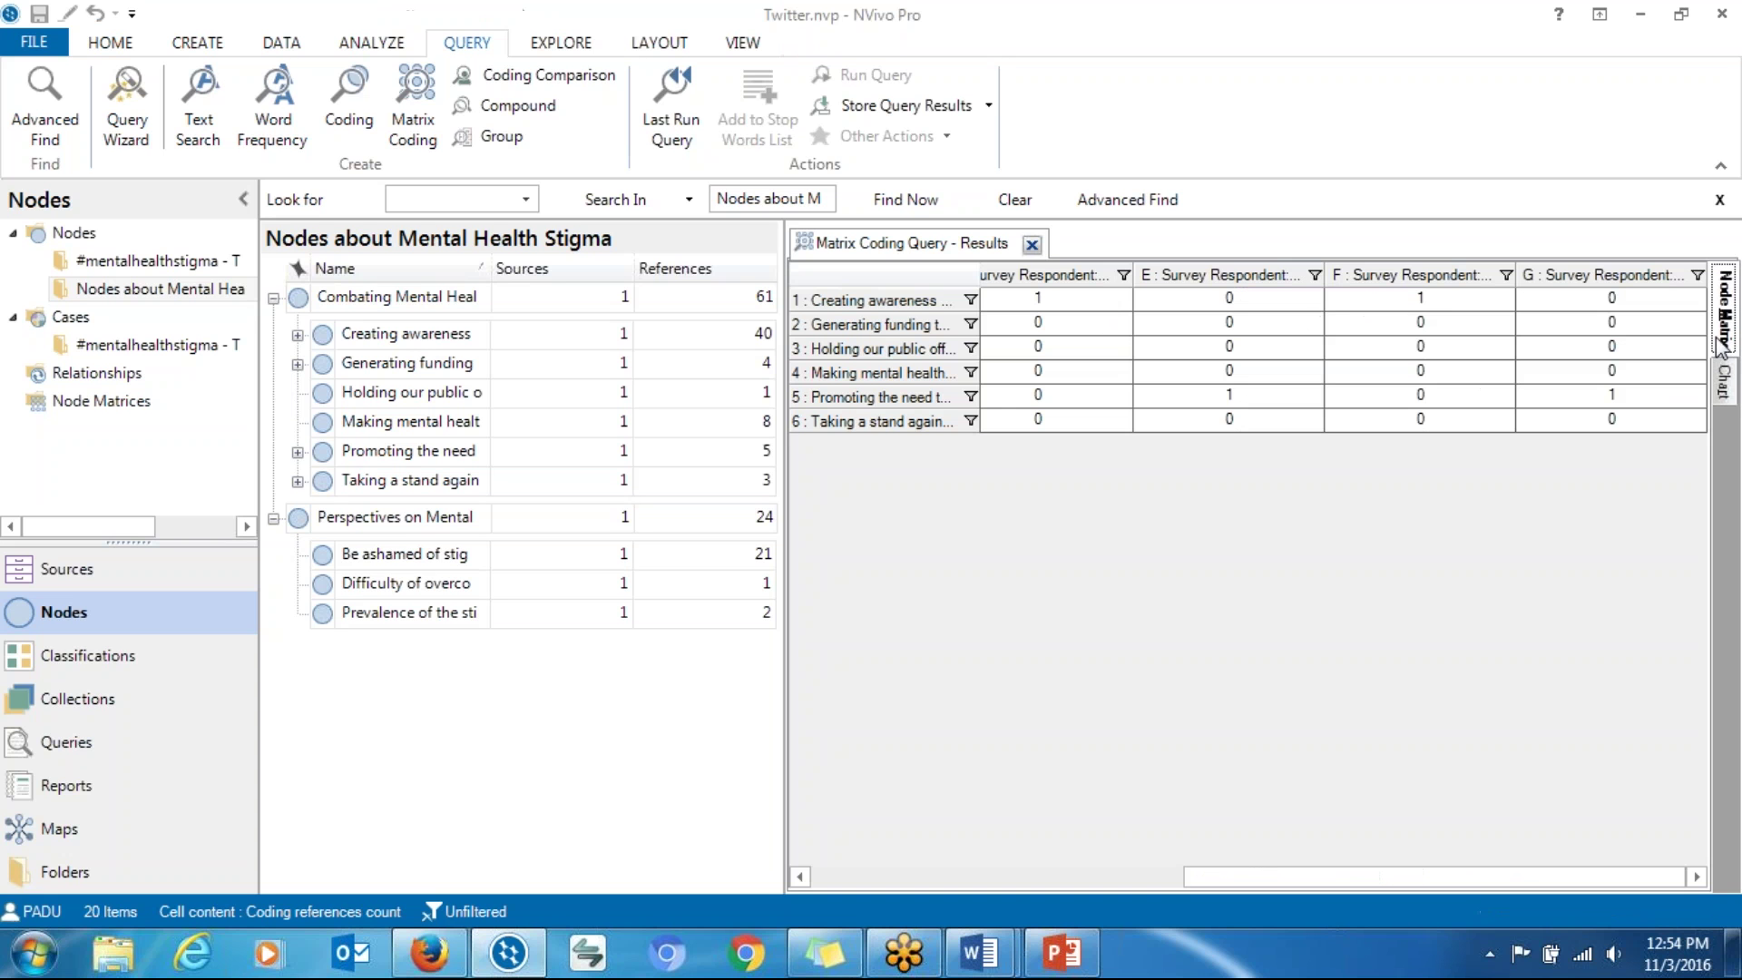
right_click(870, 277)
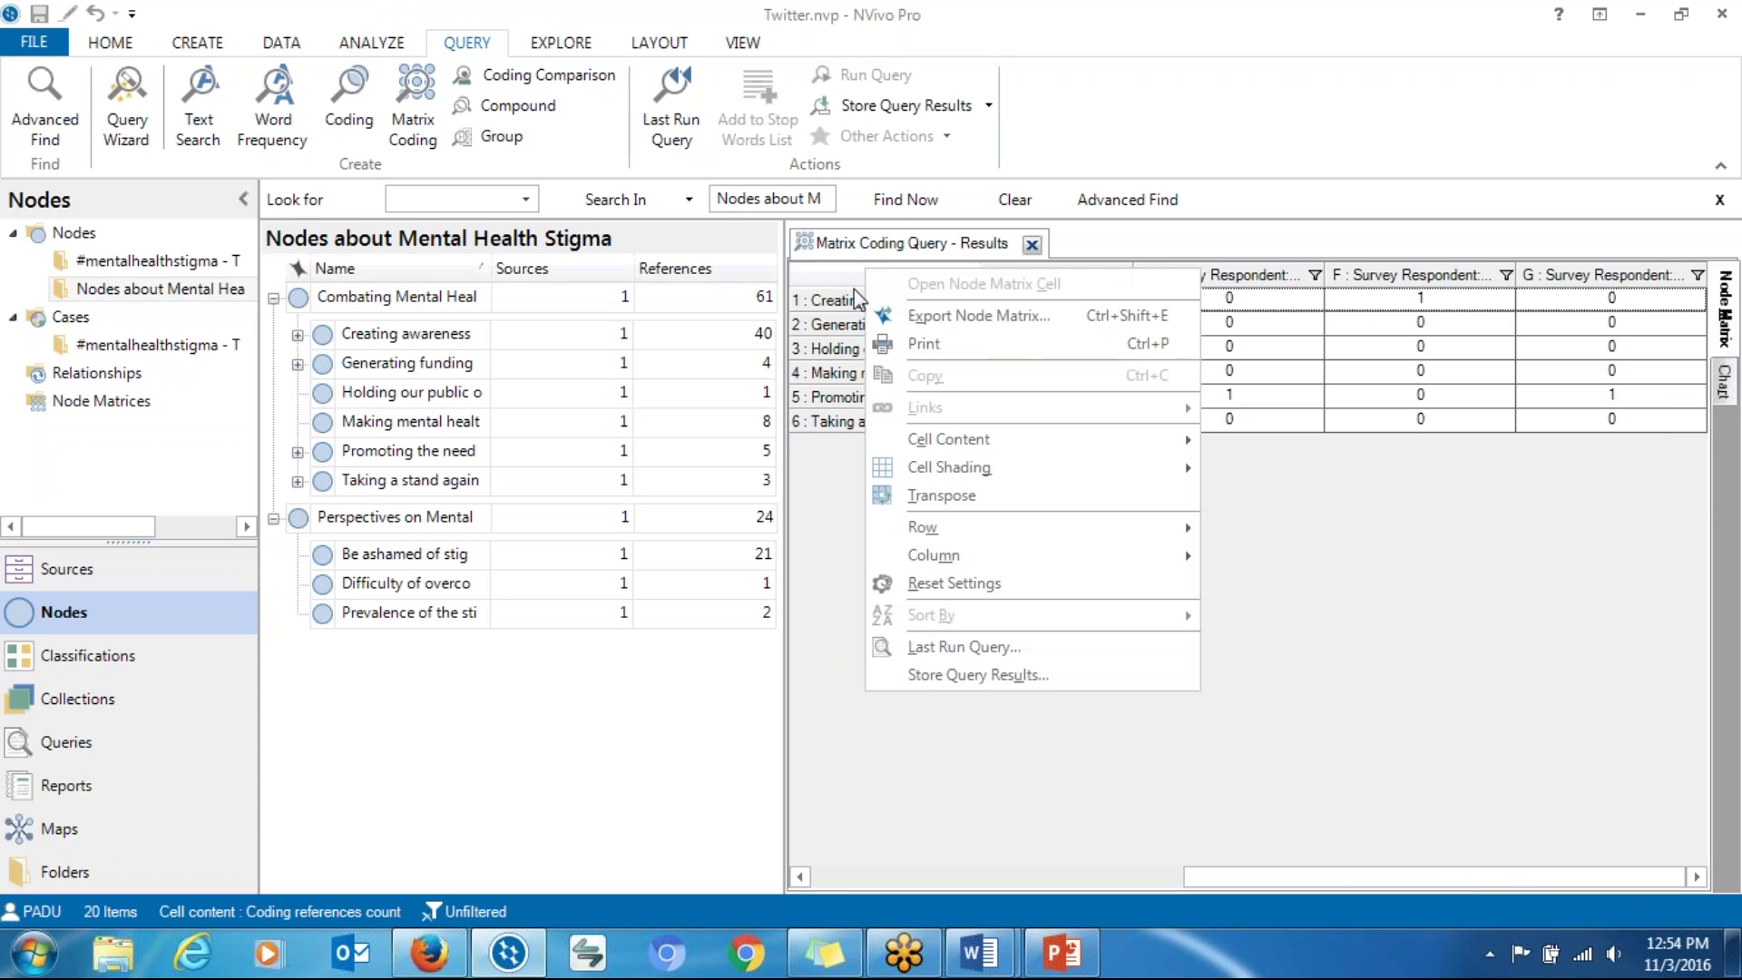
click(1517, 516)
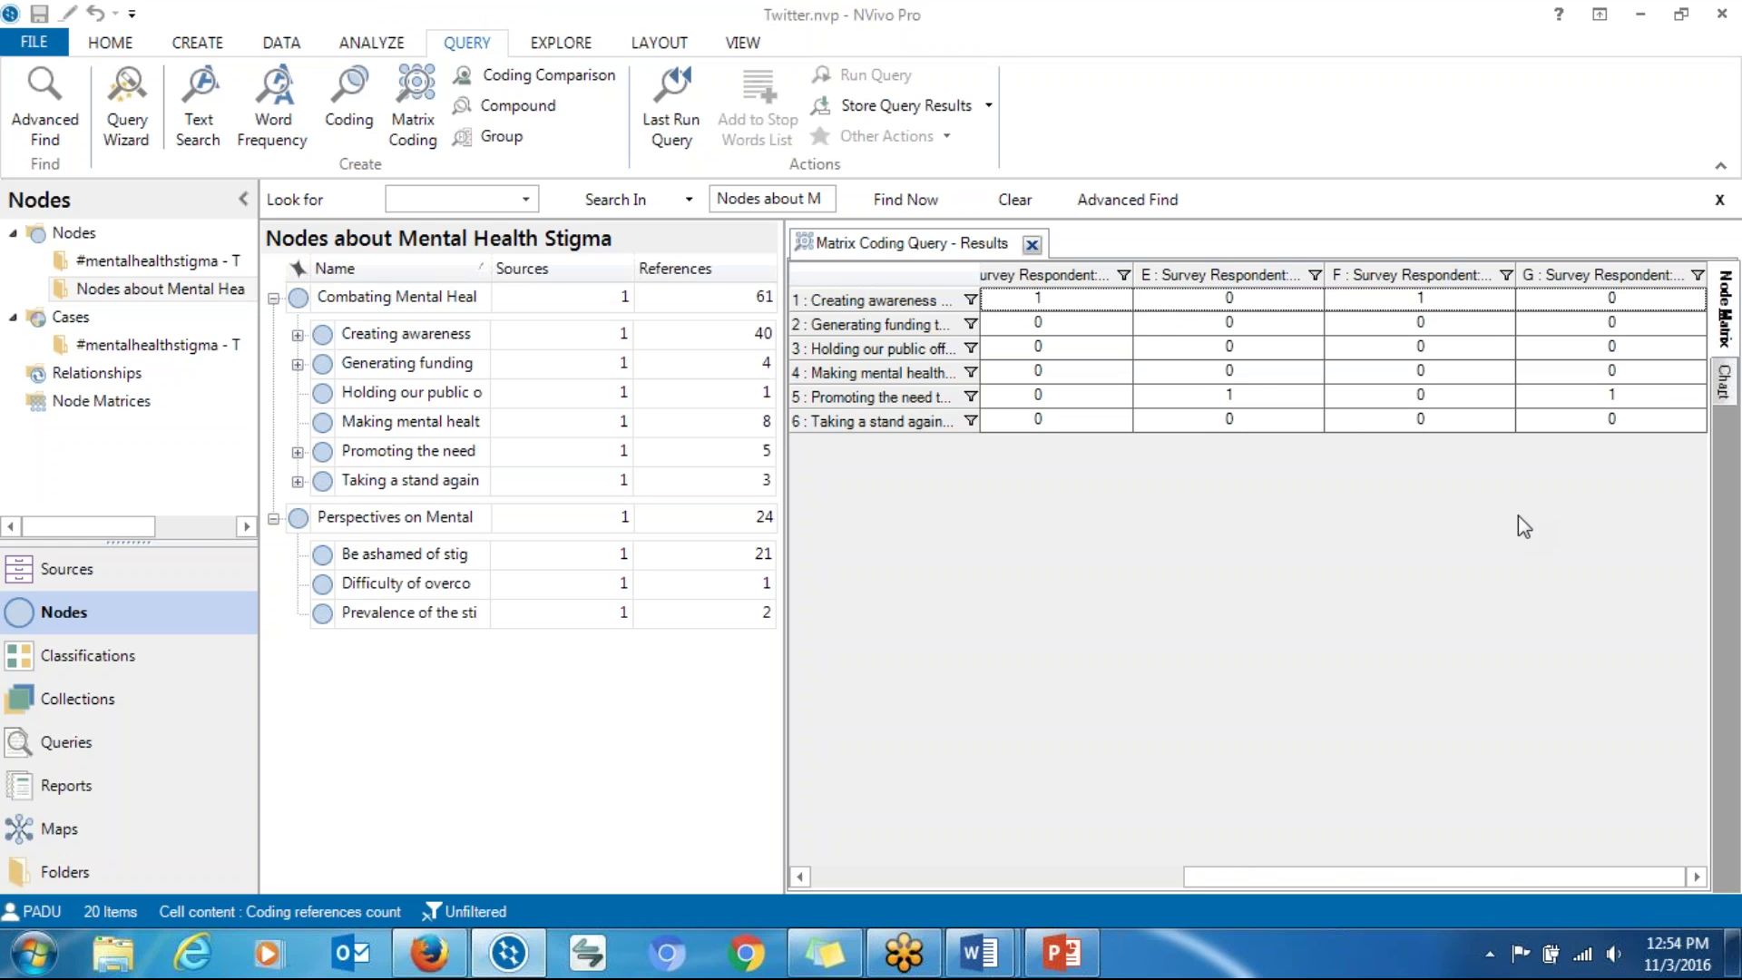
click(1724, 391)
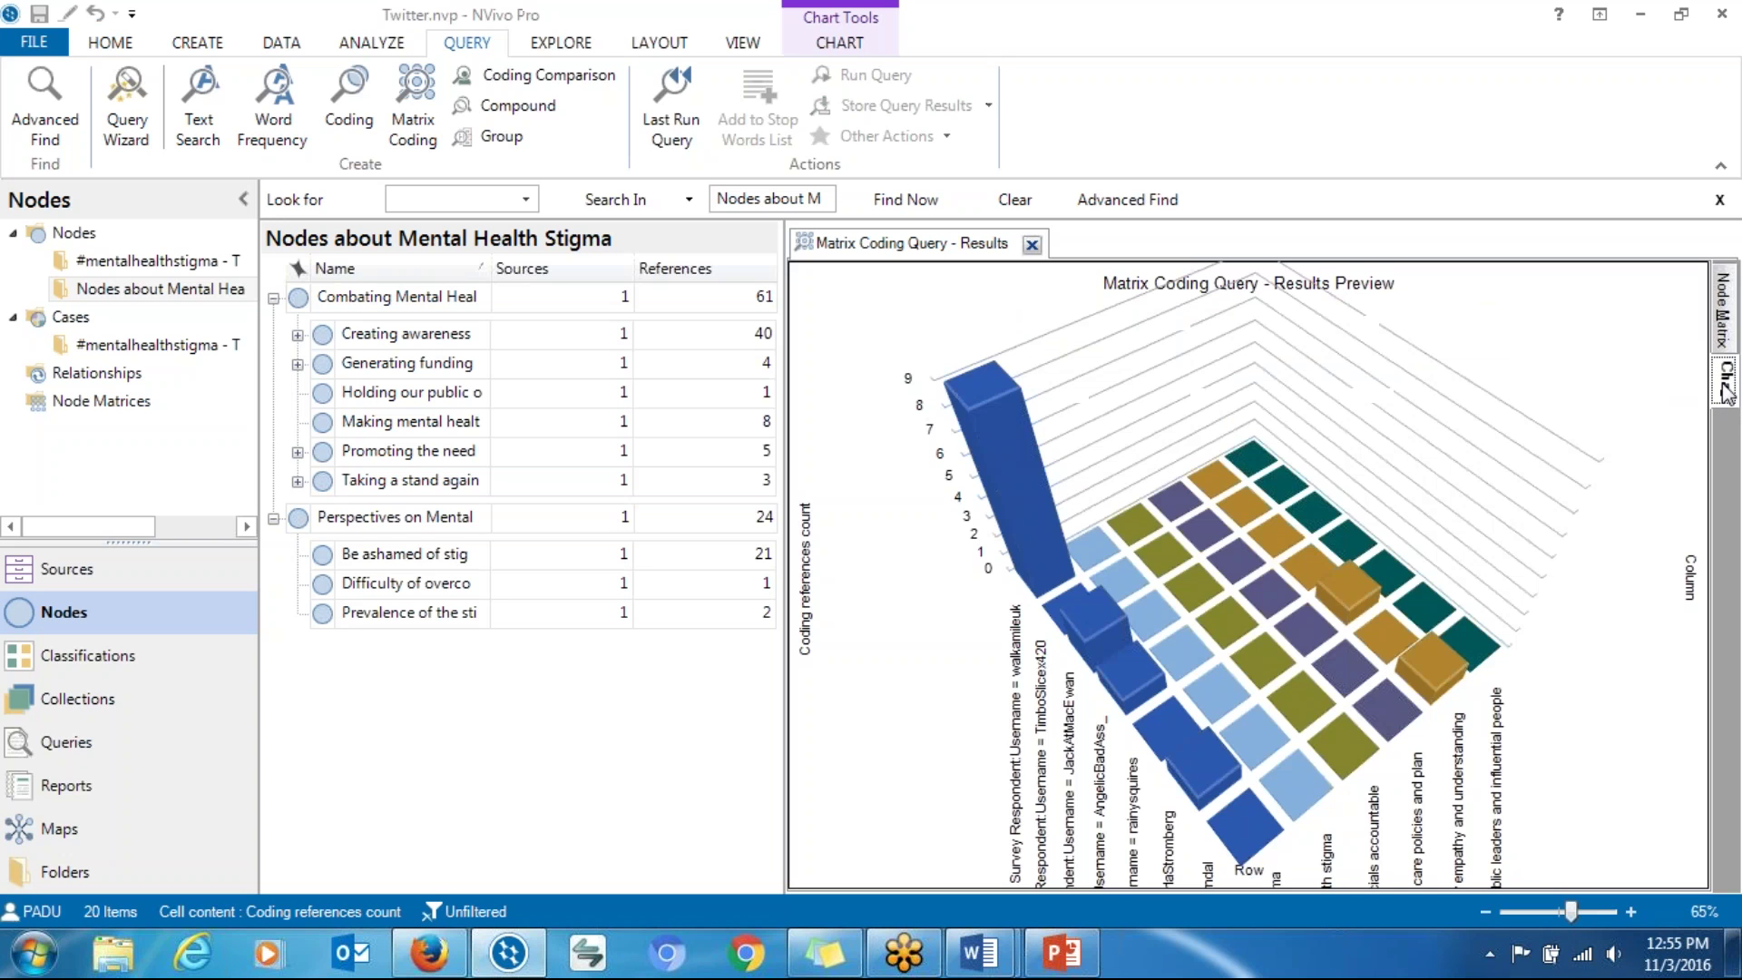
Step: Rotate the 3D matrix chart to compare subtheme counts by username from other angles, and close the query results
drag(1573, 601, 1585, 557)
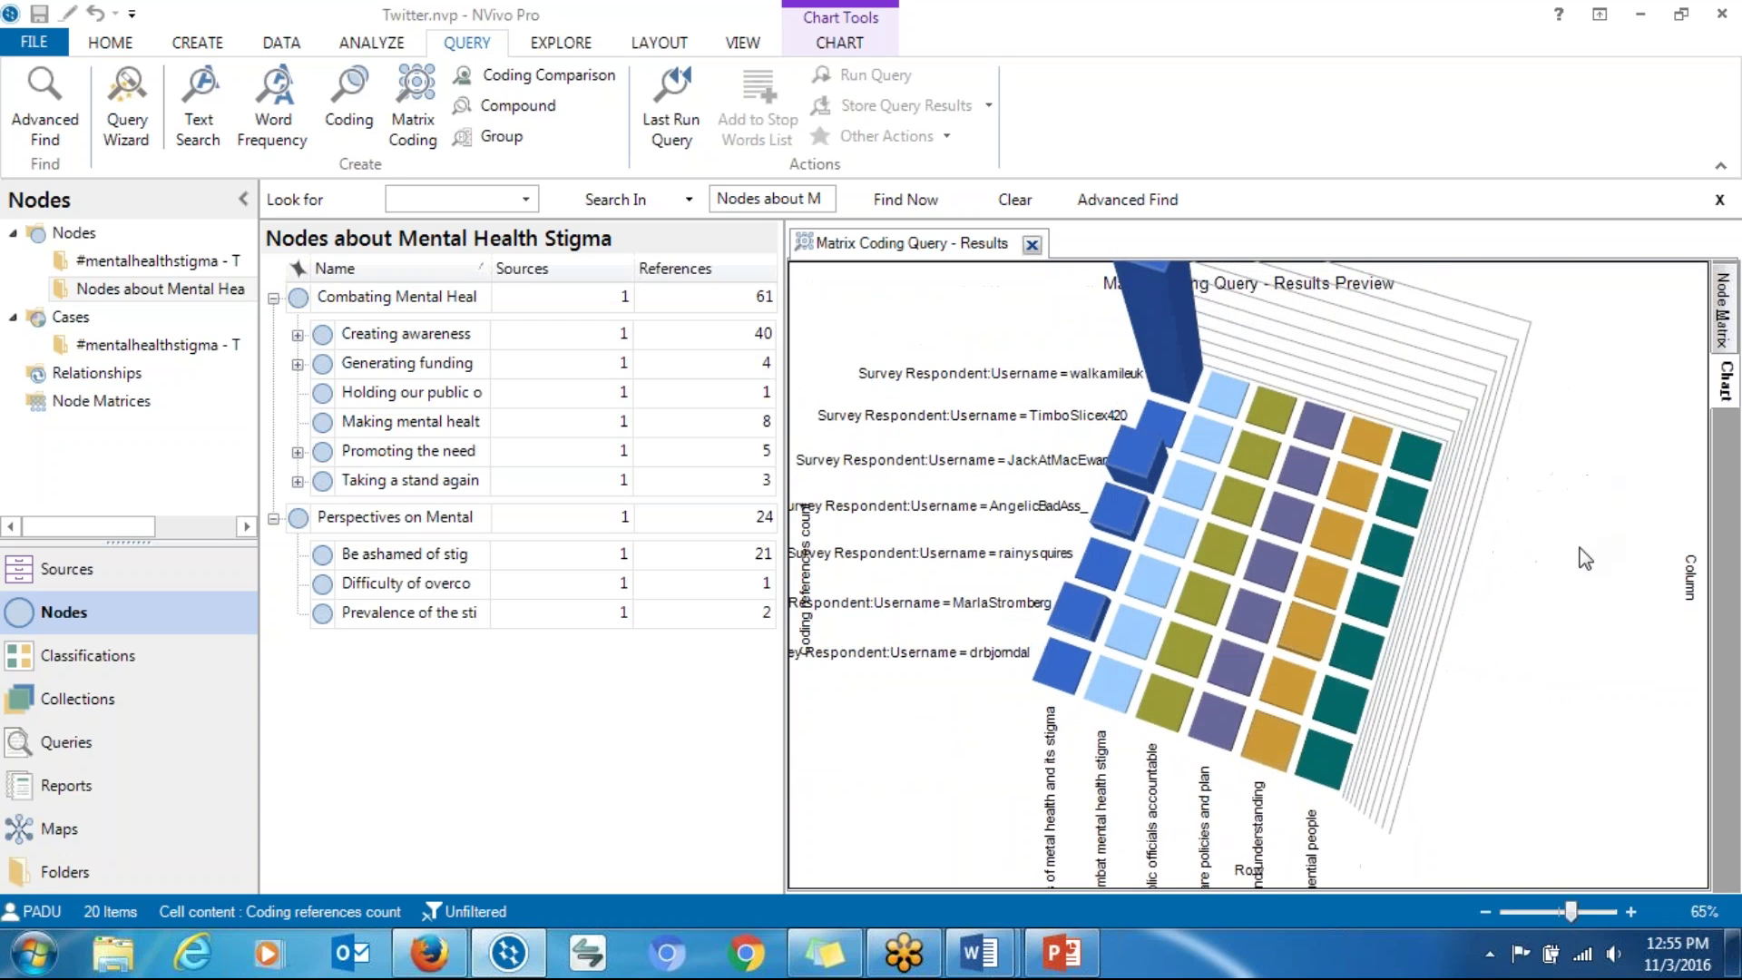
drag(1474, 626, 1515, 648)
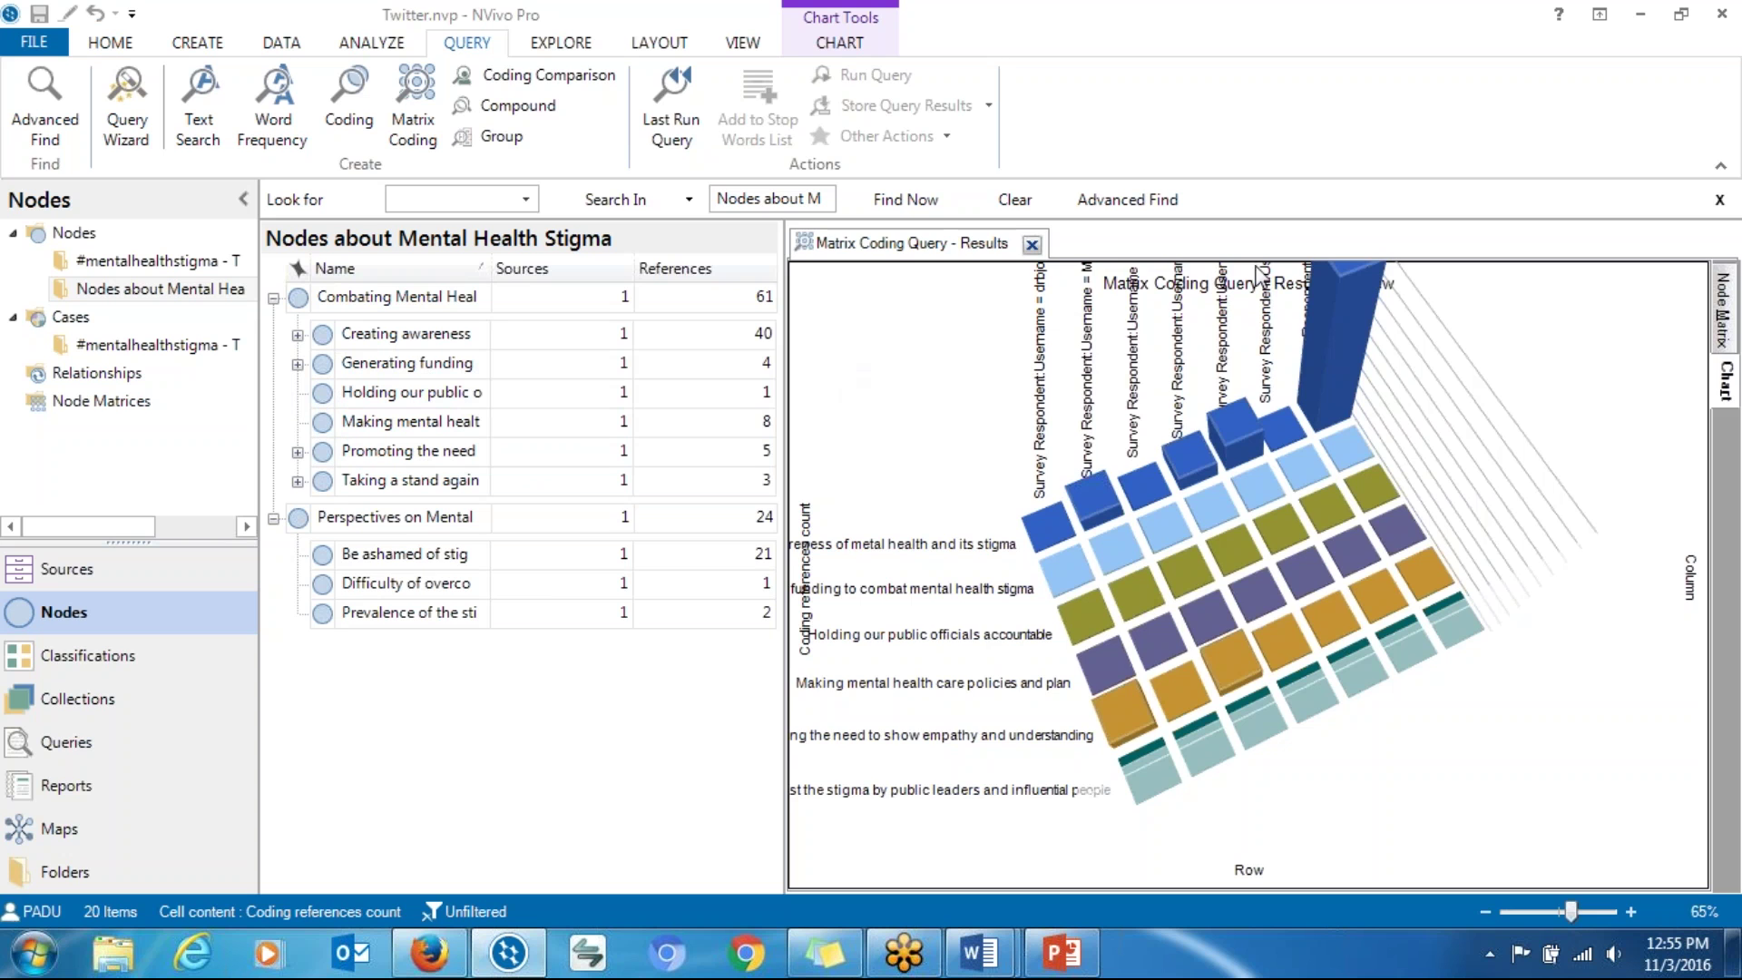
click(1031, 245)
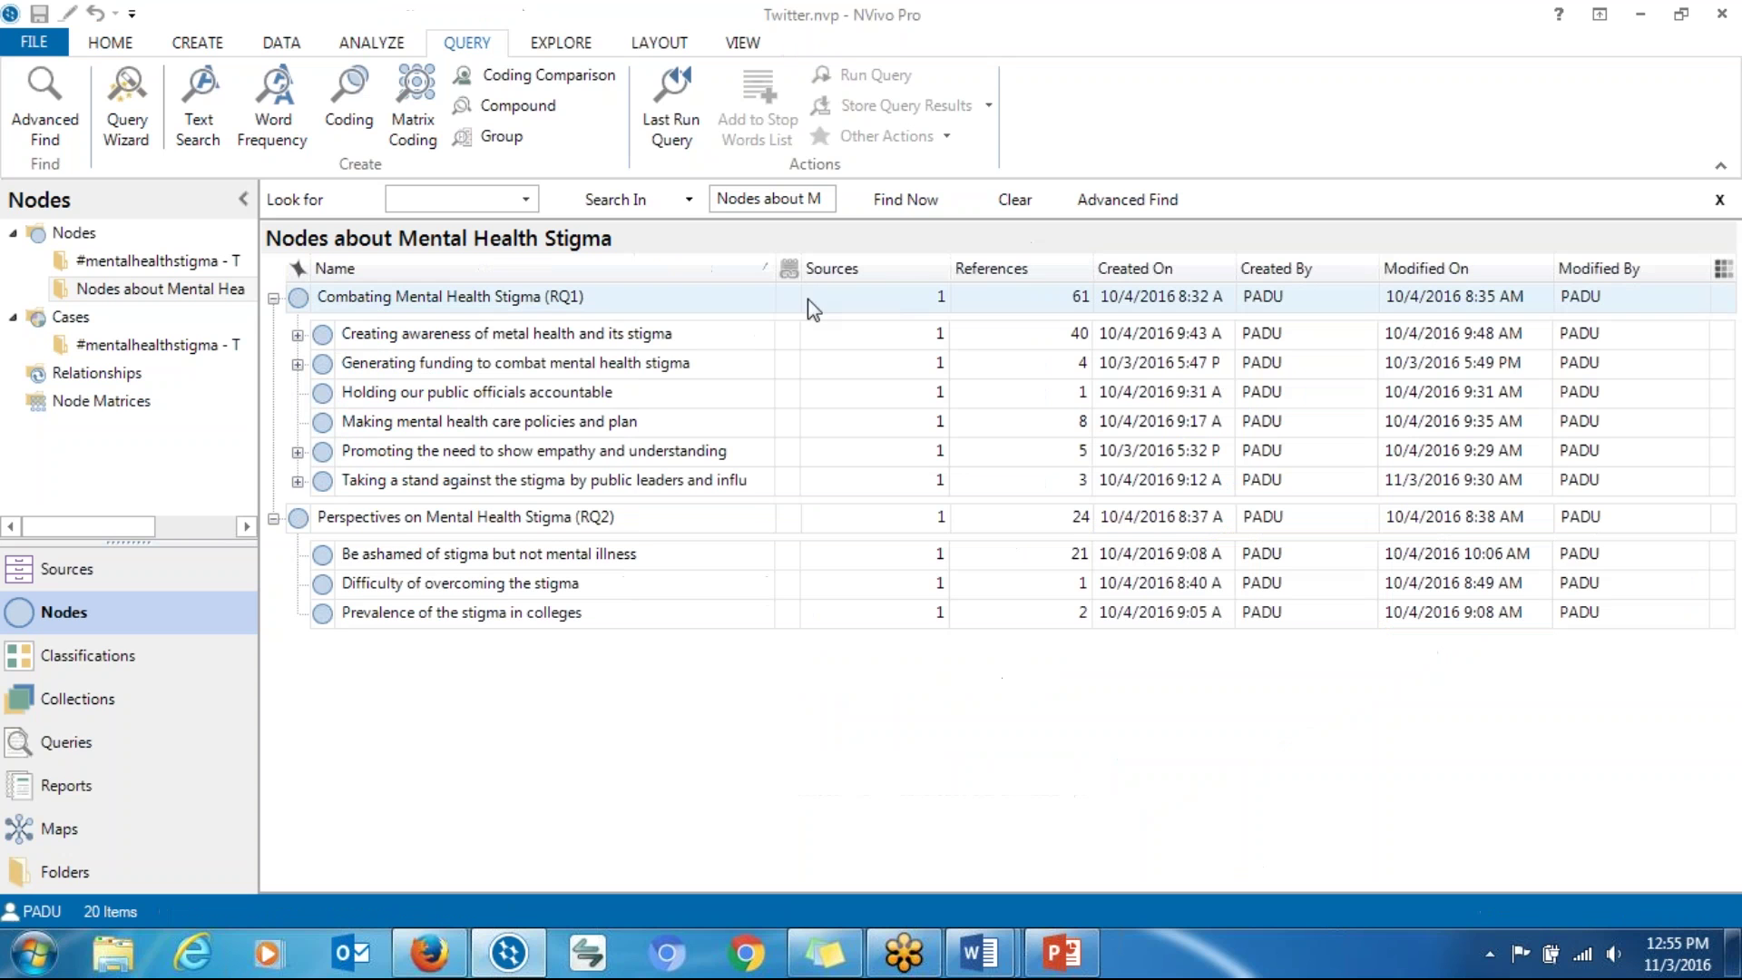
Step: Start a cluster analysis of nodes and open the selection of project items for it
click(558, 45)
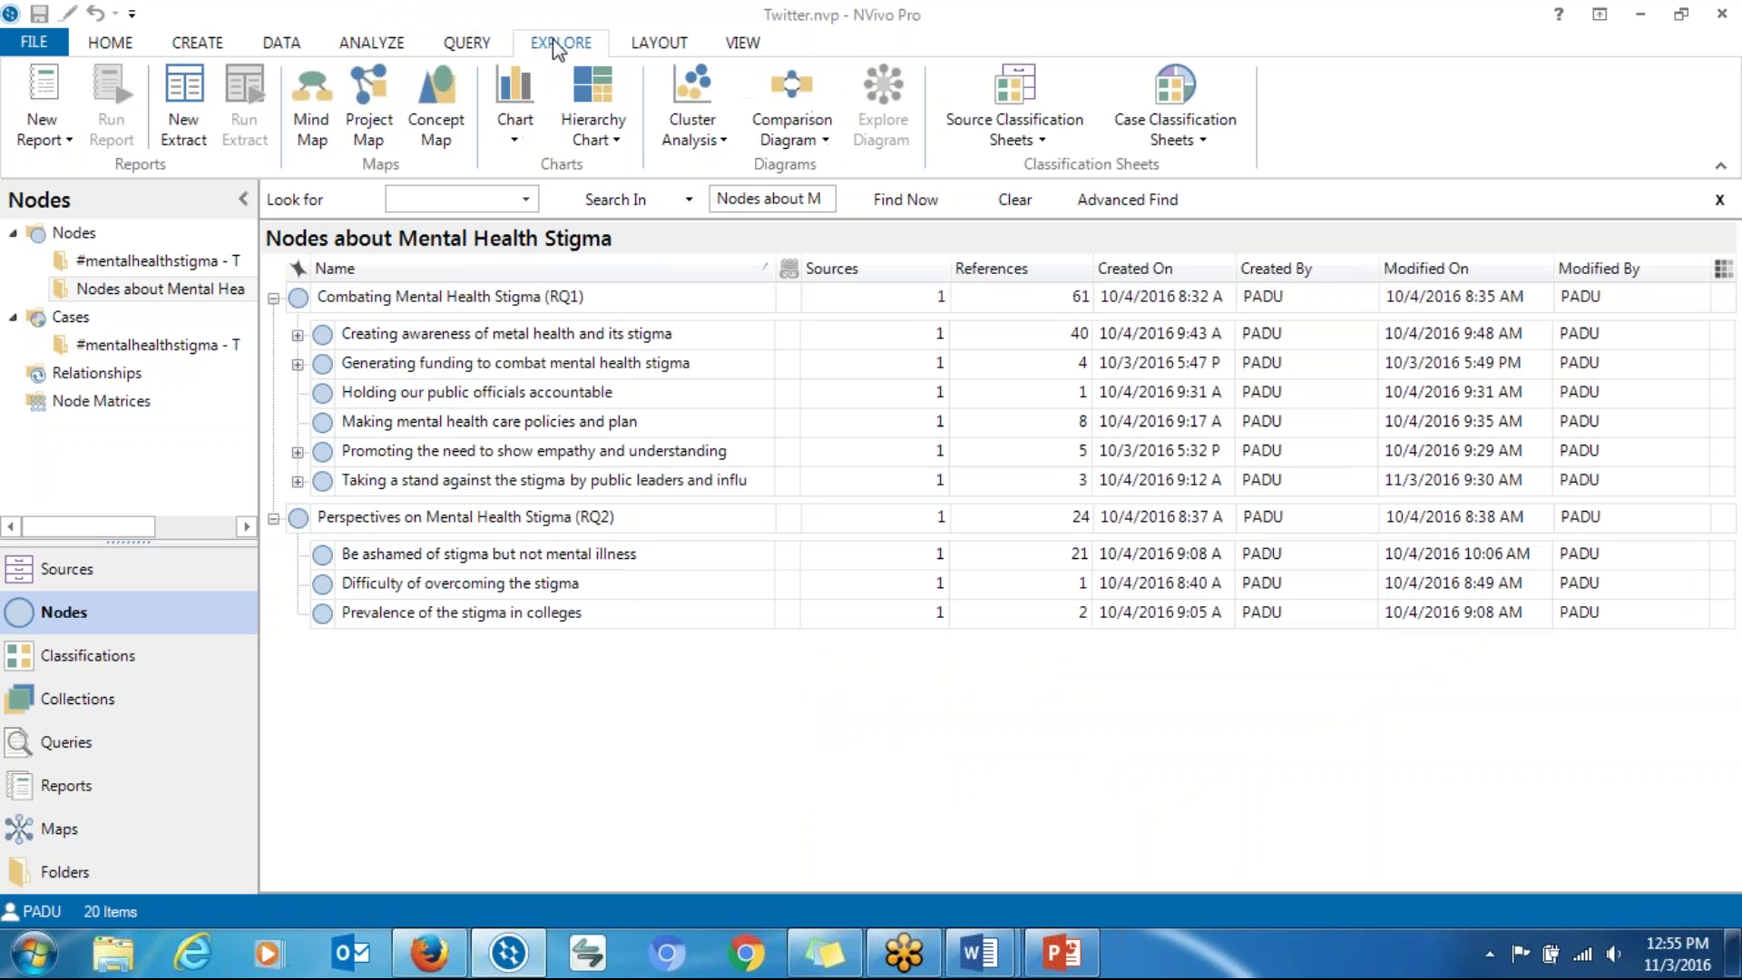
click(702, 147)
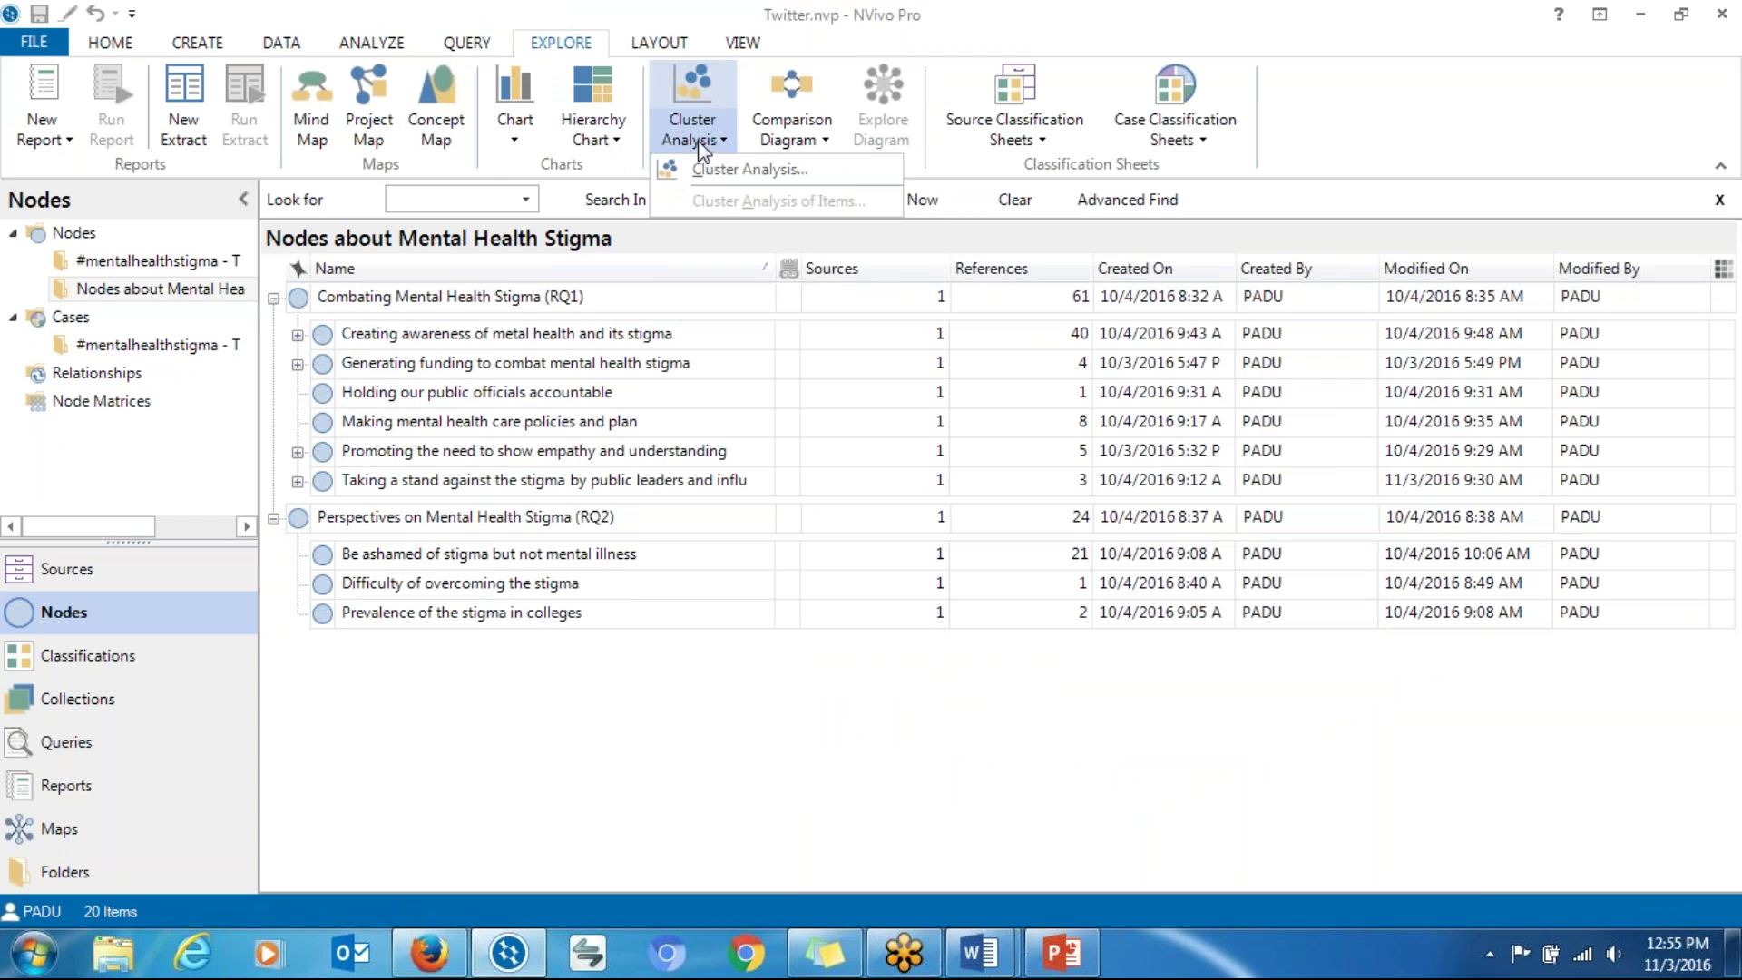
click(722, 183)
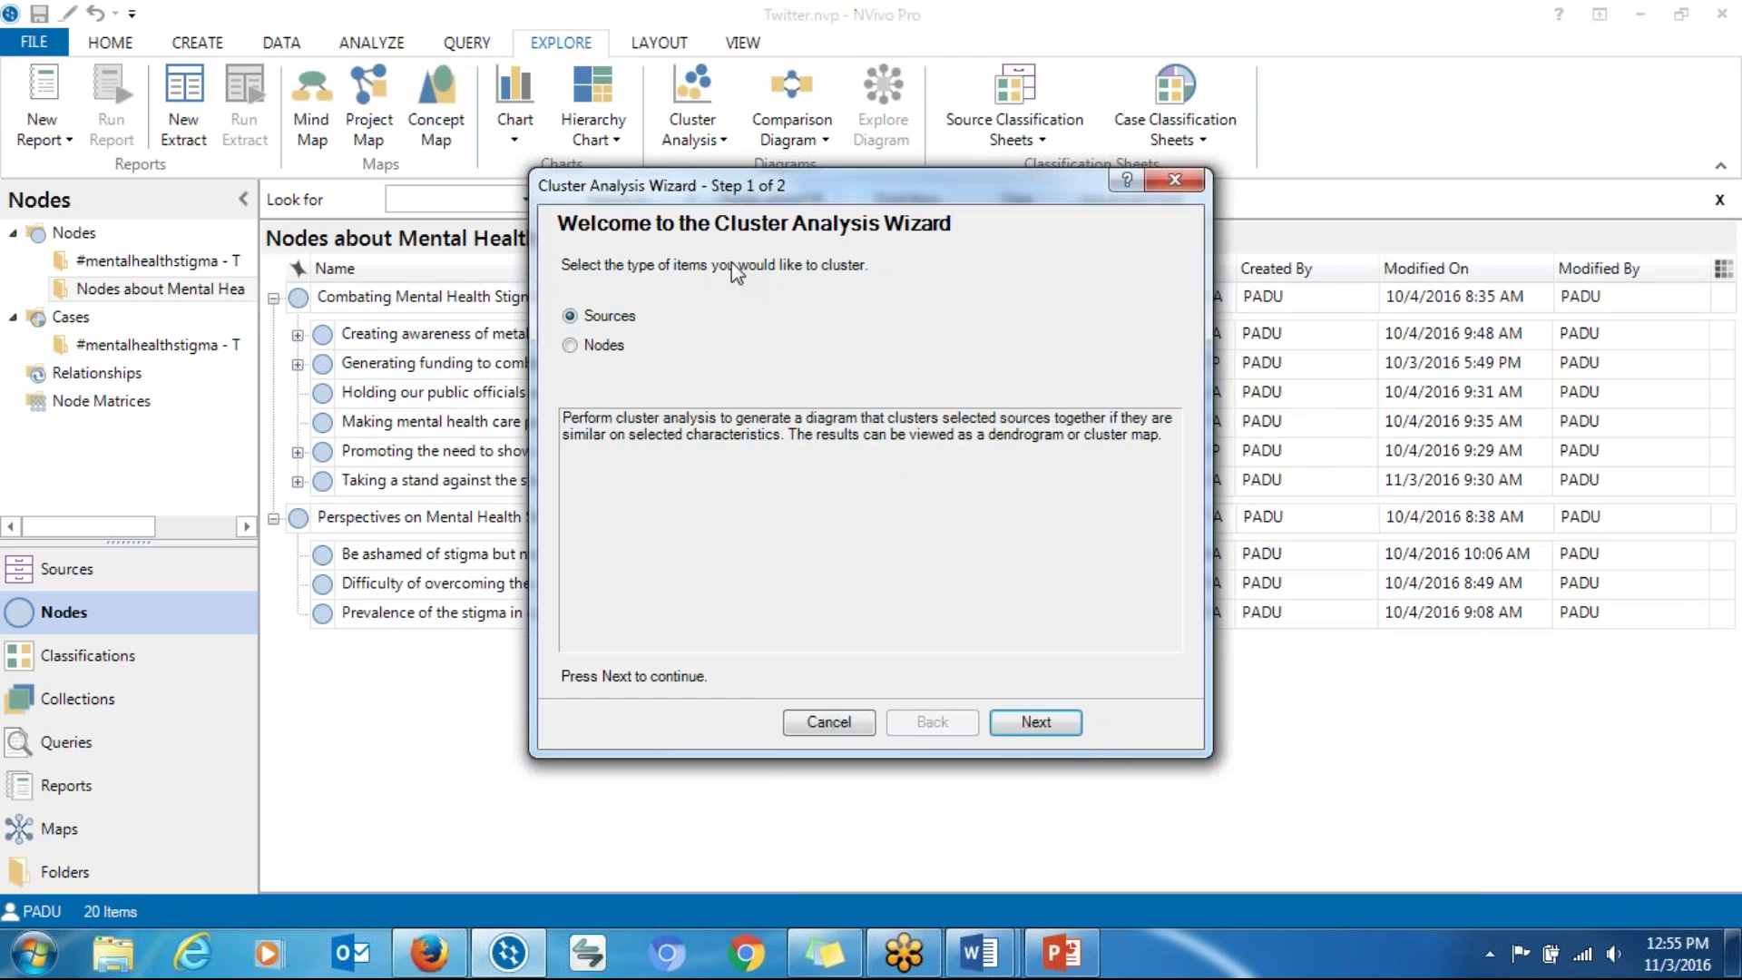
click(570, 346)
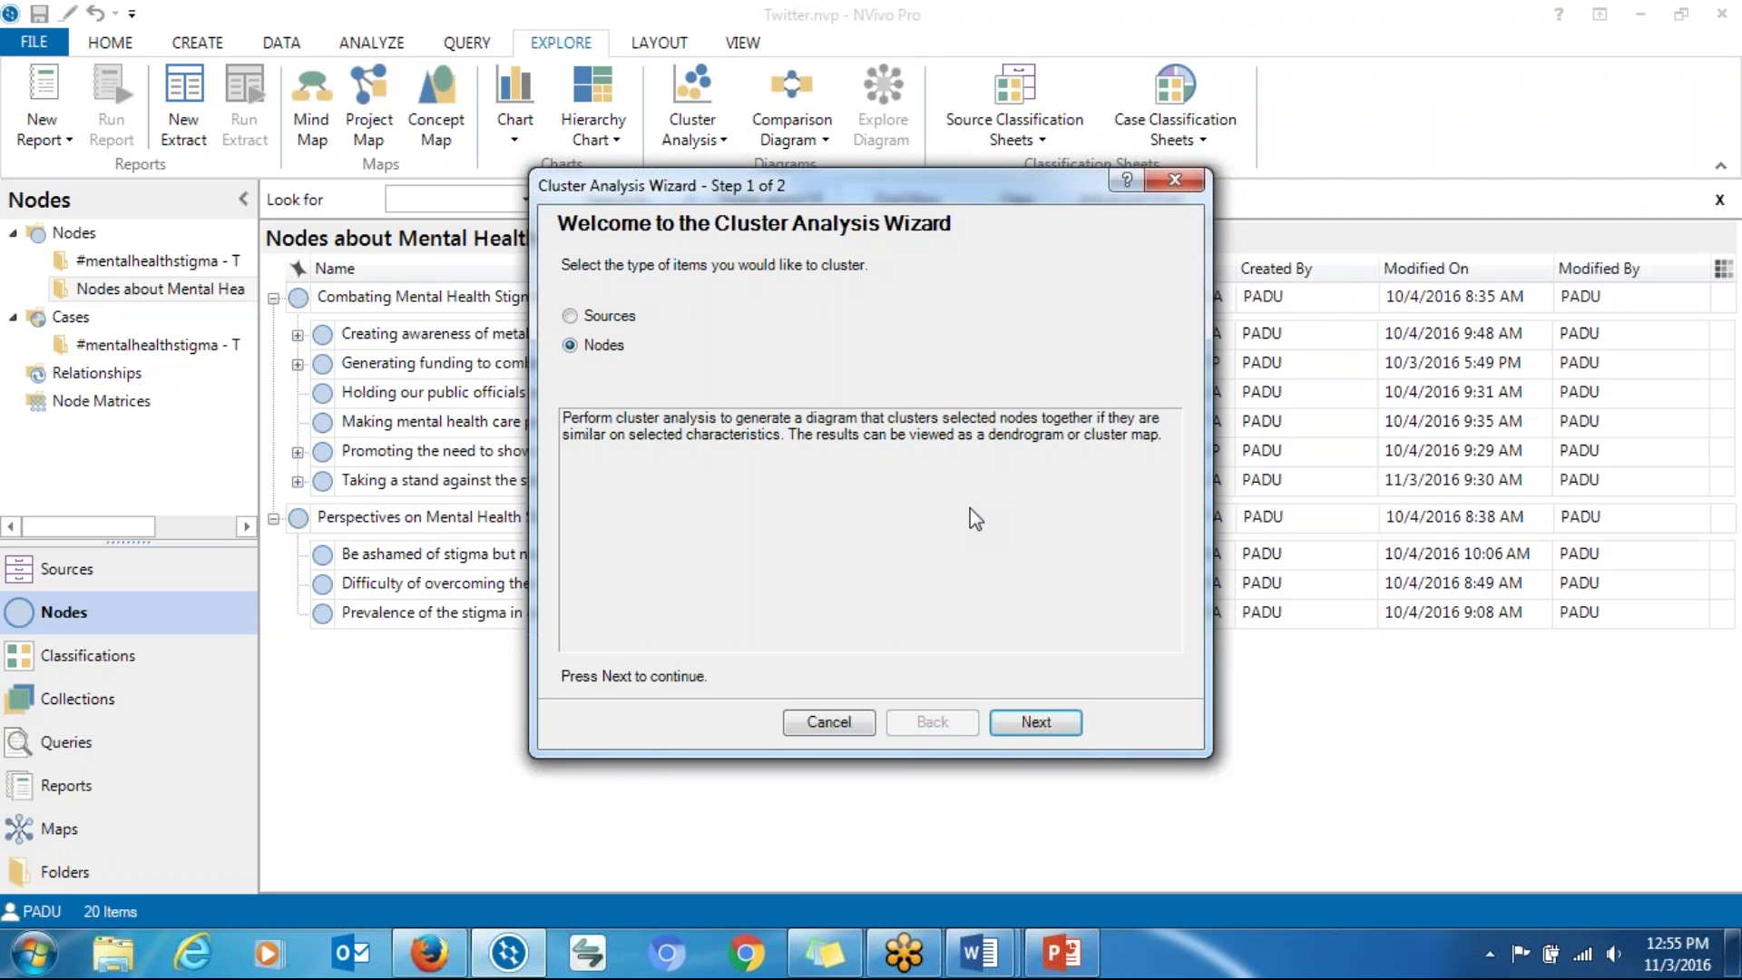
click(1006, 724)
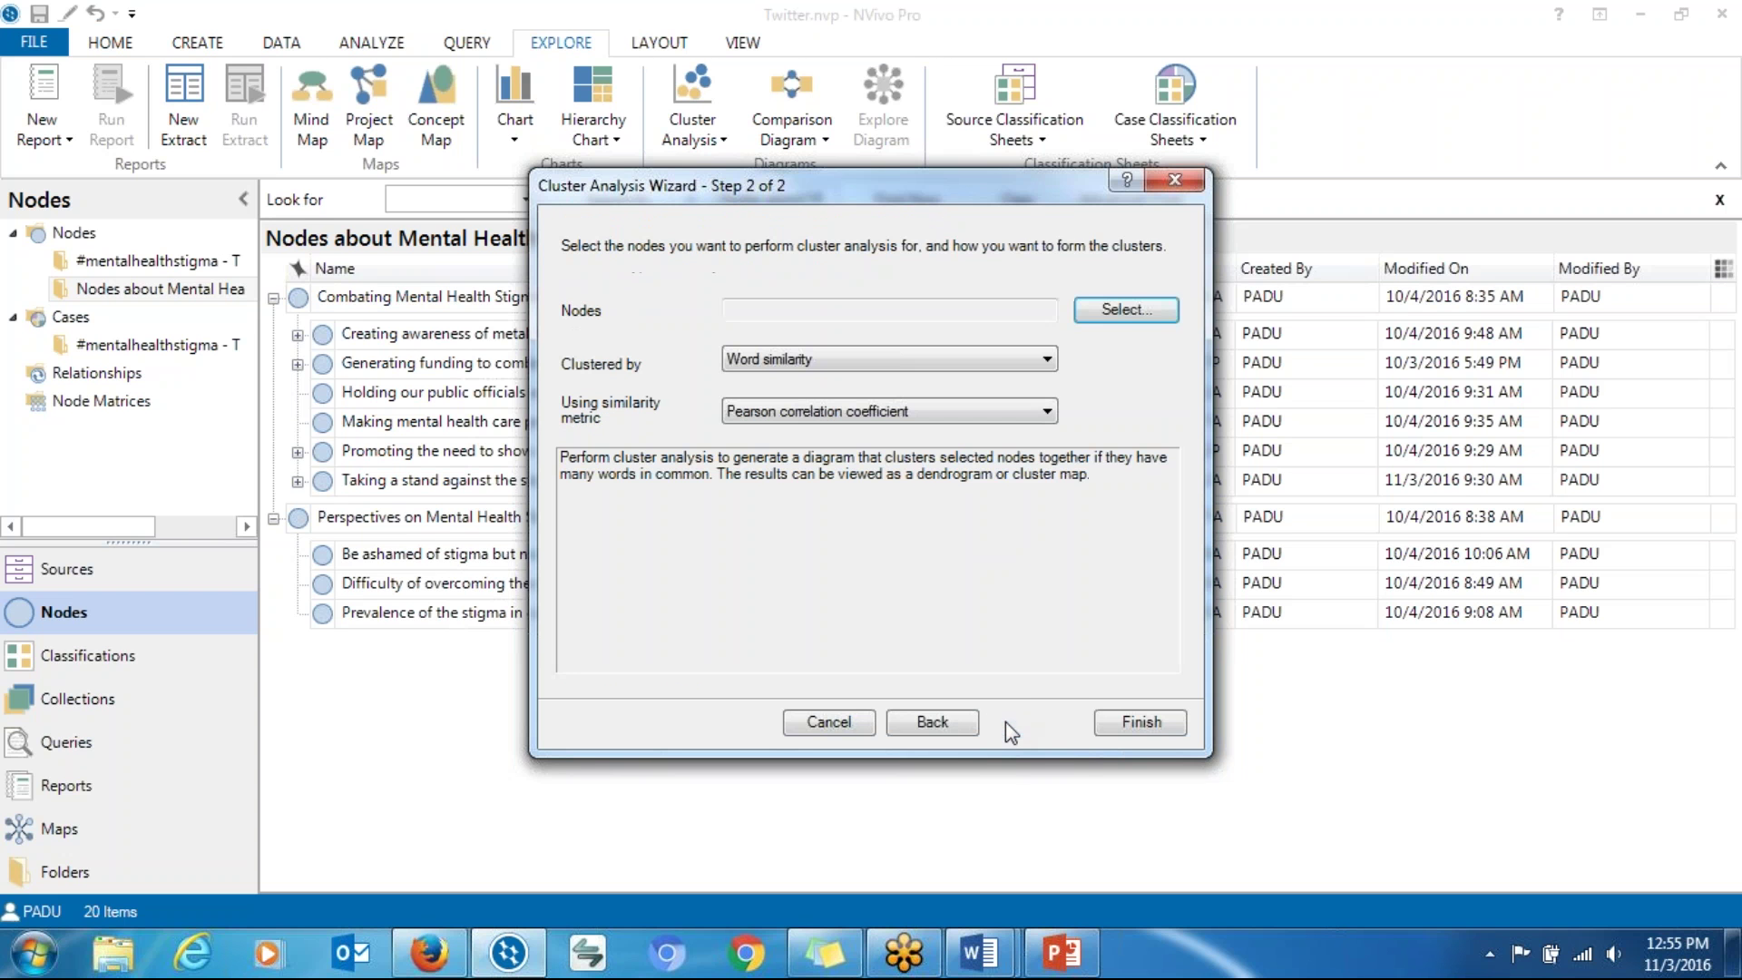
click(1125, 310)
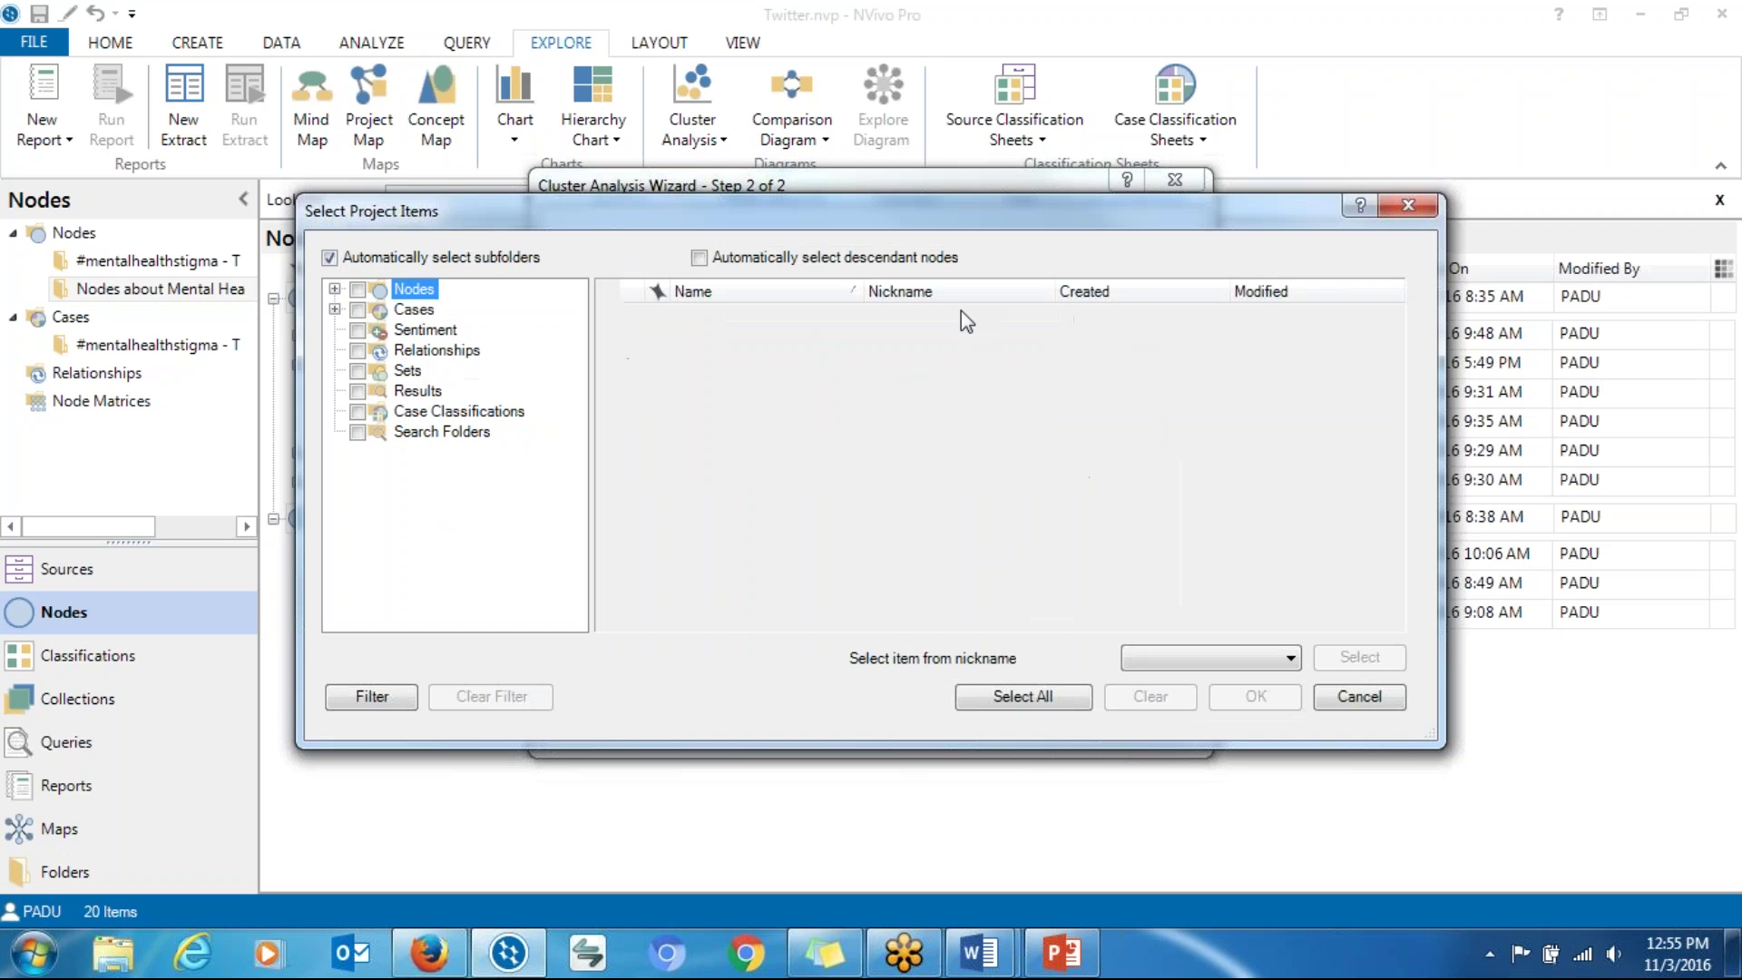
Step: Select the six subthemes of Combating Mental Health Stigma (RQ1) from the Nodes about Mental Health Stigma folder, without their child nodes
click(334, 289)
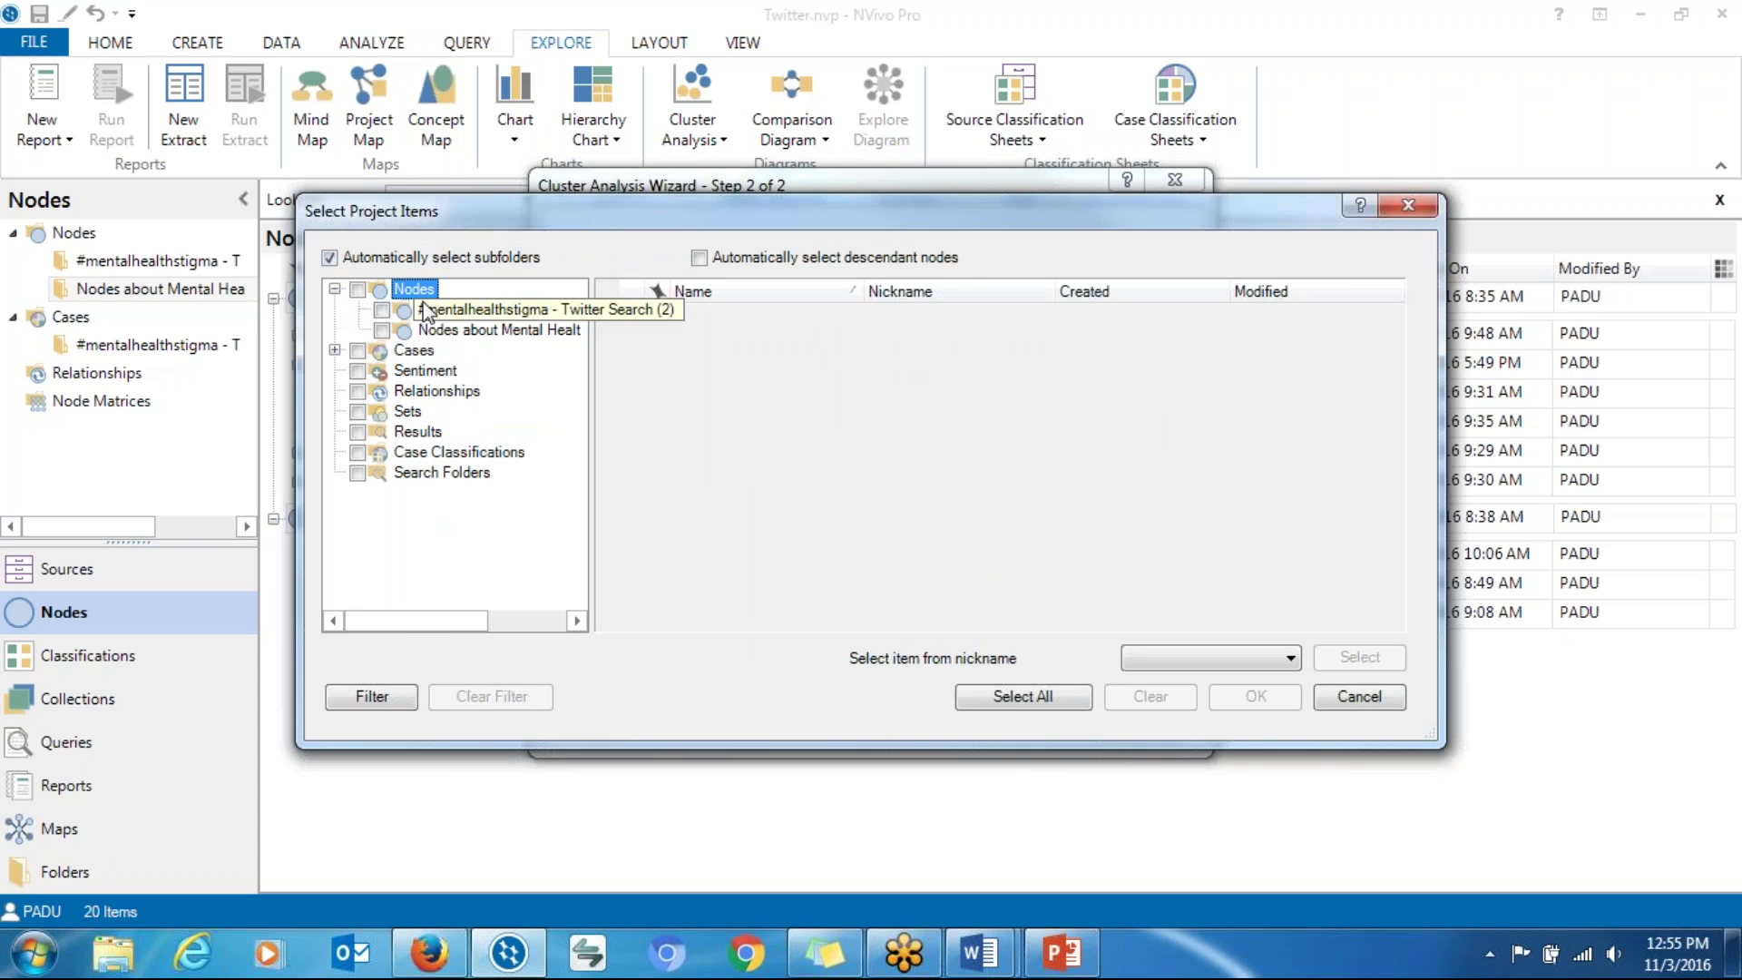
click(432, 334)
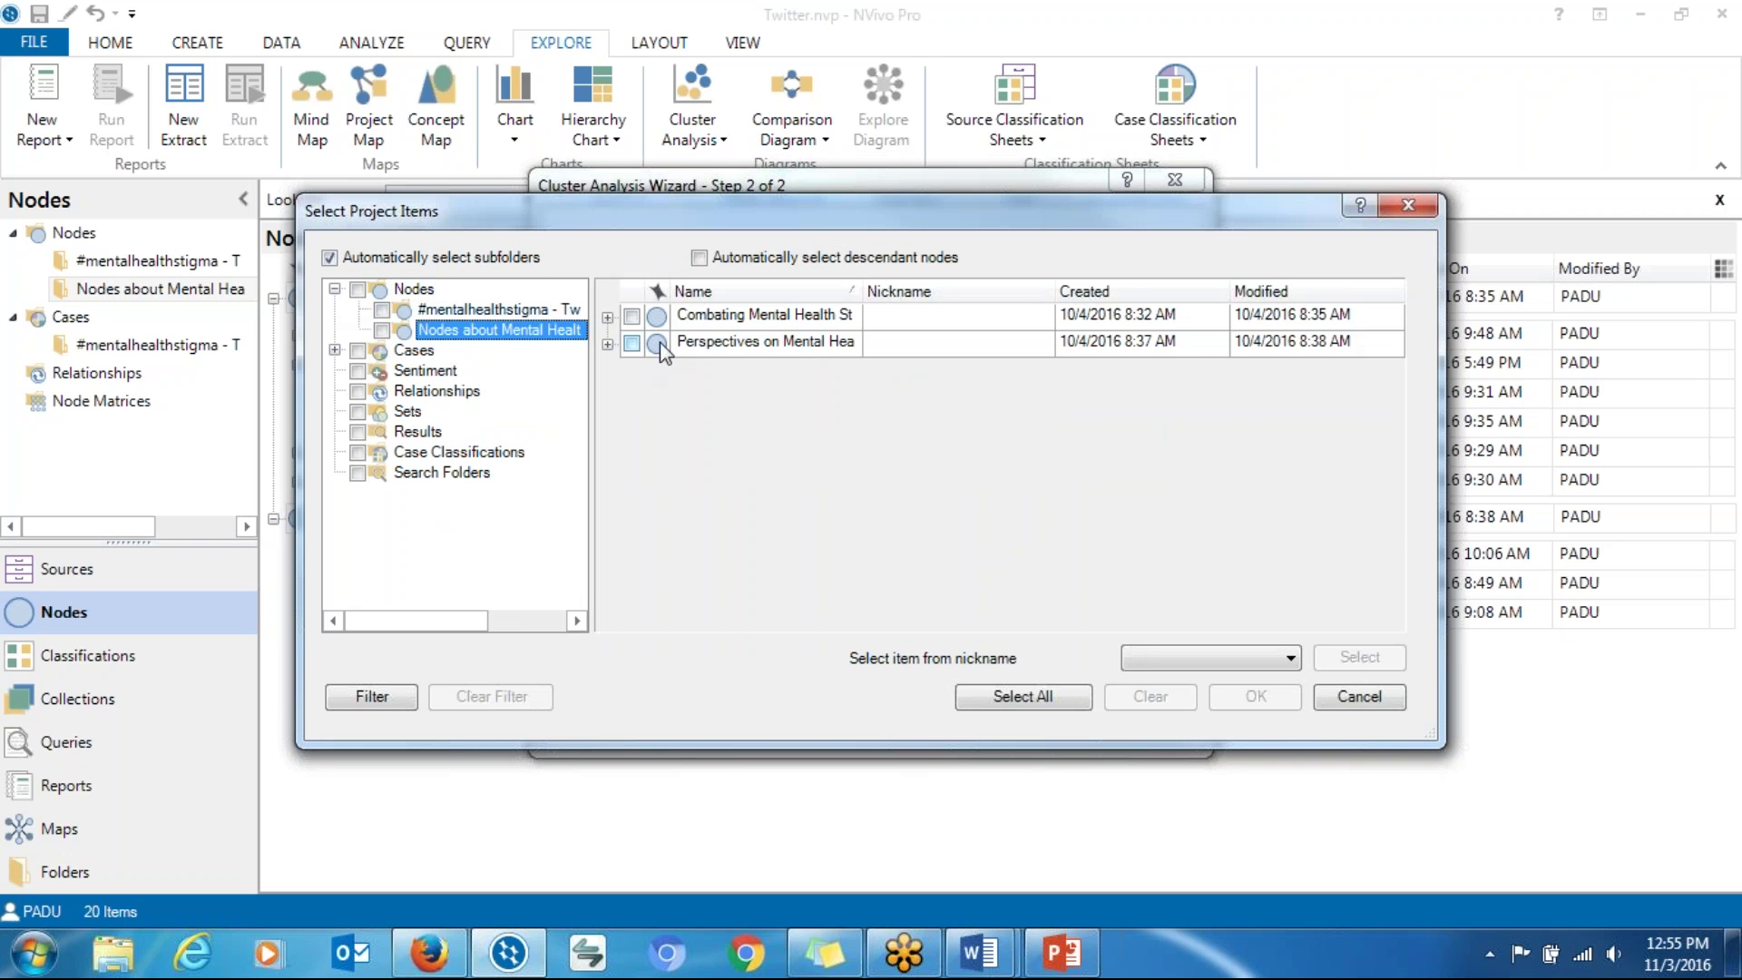
click(606, 317)
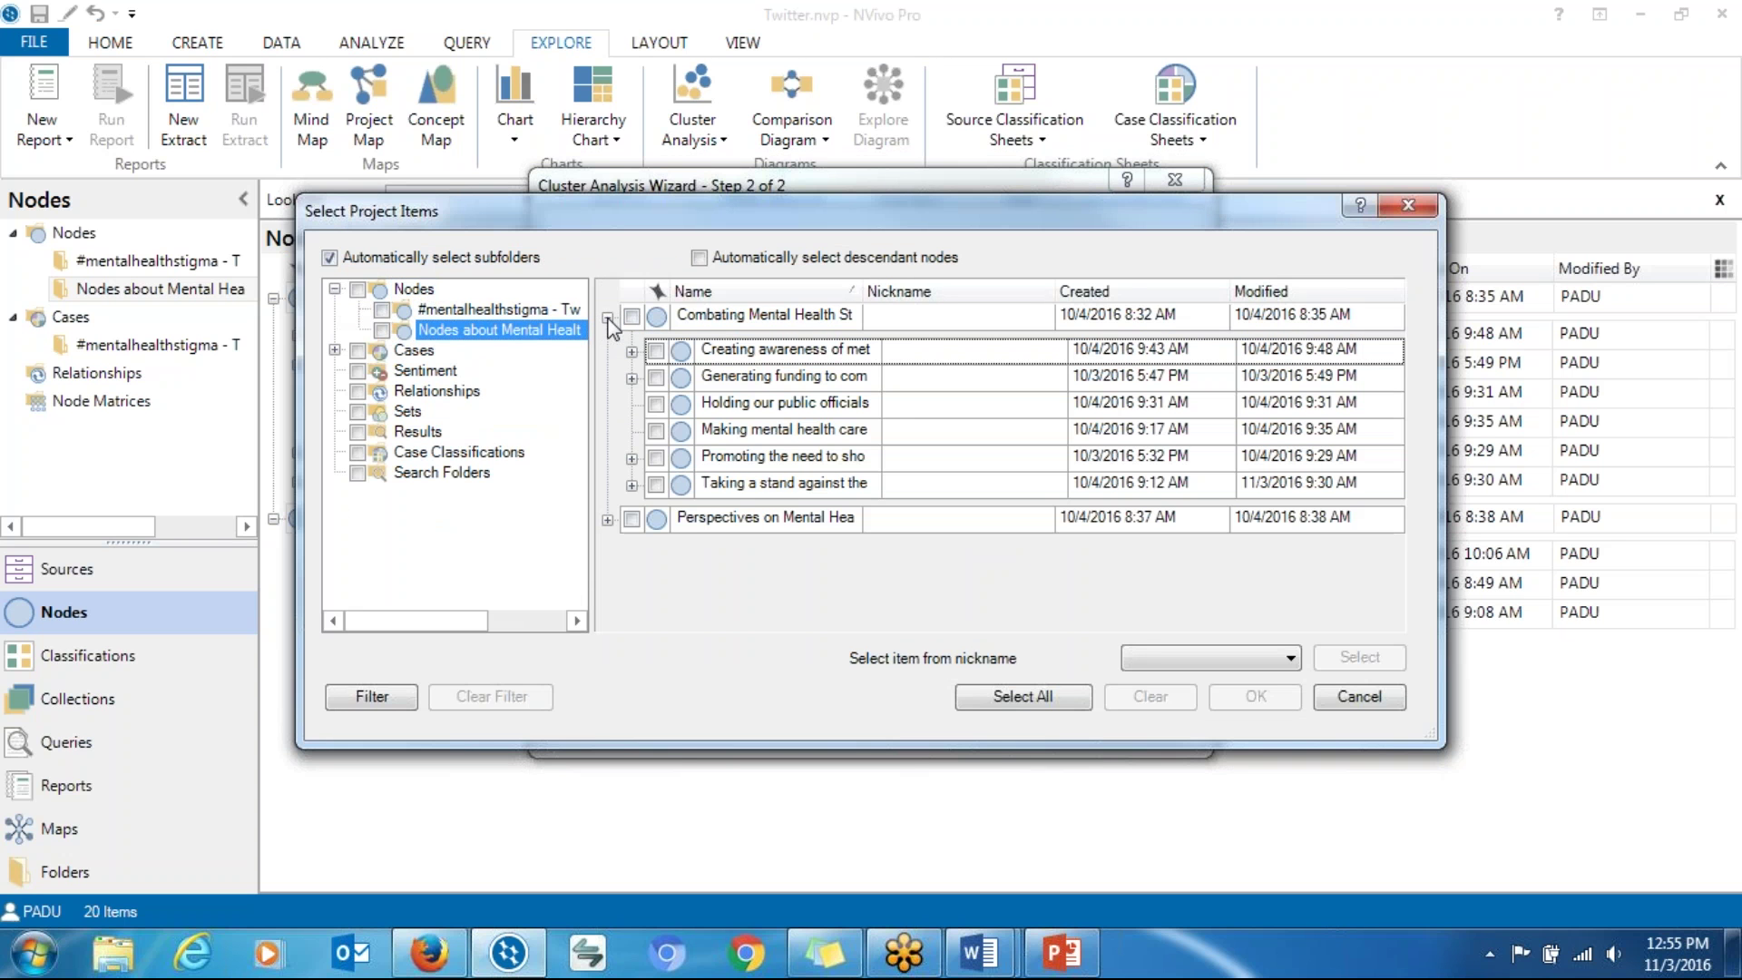
click(606, 519)
click(656, 350)
click(655, 378)
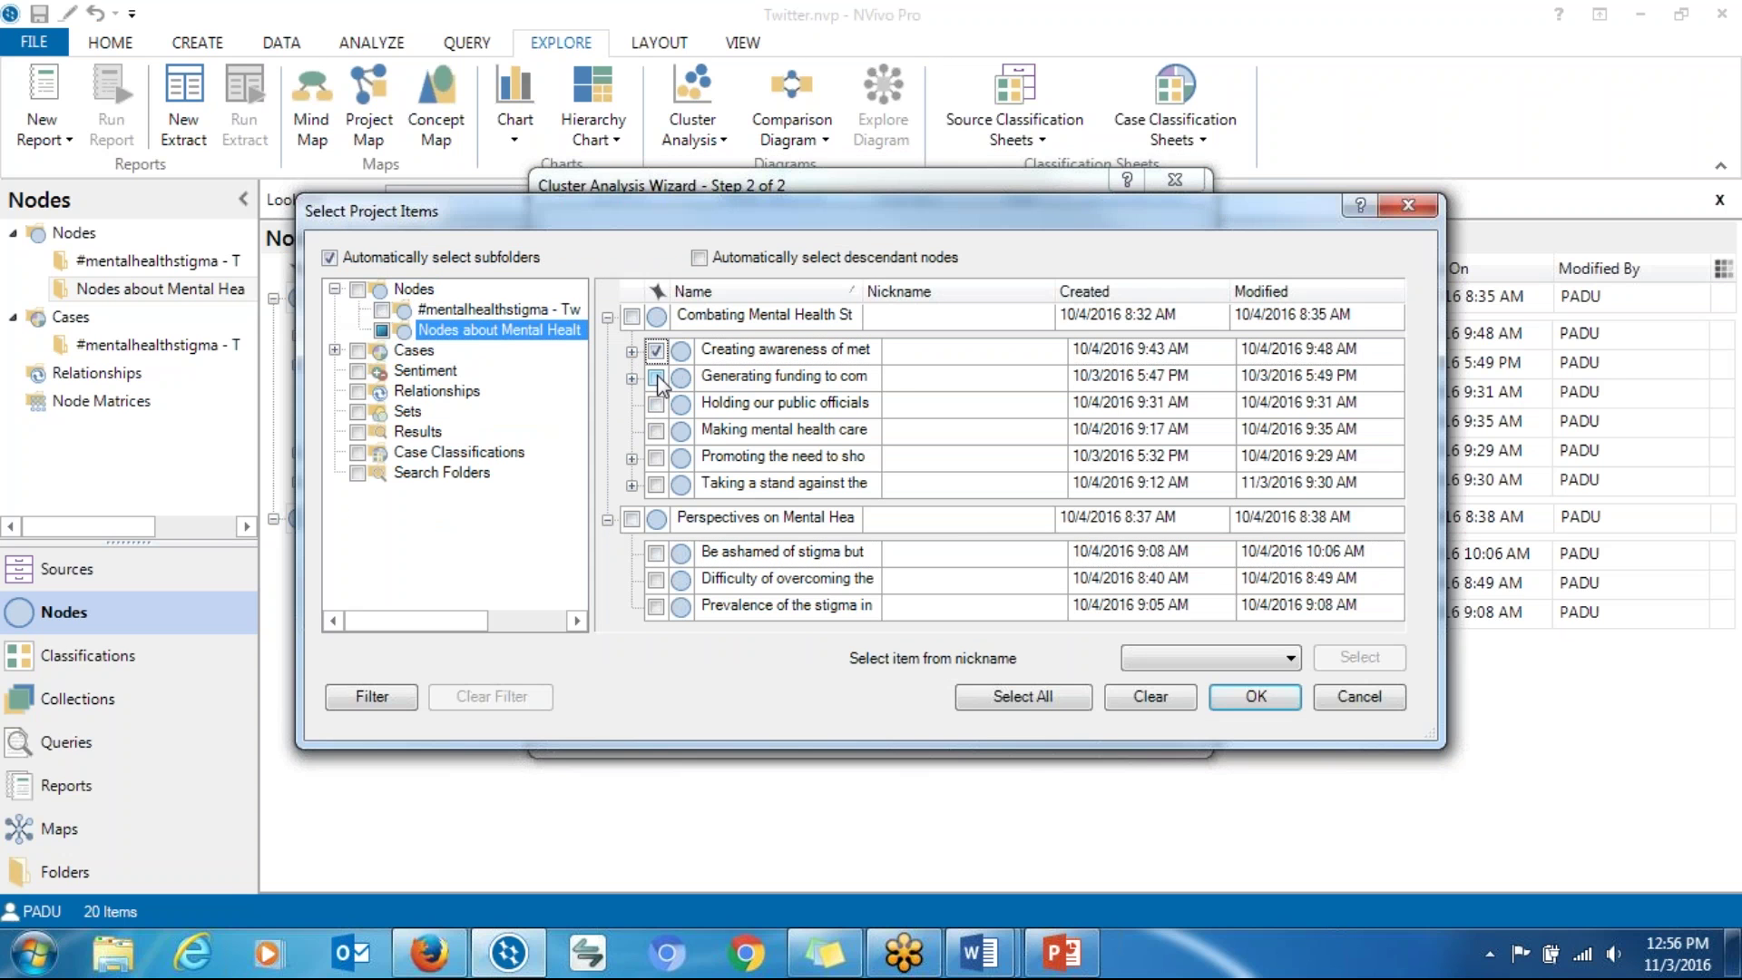
click(656, 403)
click(656, 430)
click(656, 457)
click(656, 483)
Step: Add the three subthemes of Perspectives on Mental Health Stigma (RQ2) and confirm the node selection
click(656, 552)
click(656, 580)
click(655, 606)
click(1241, 699)
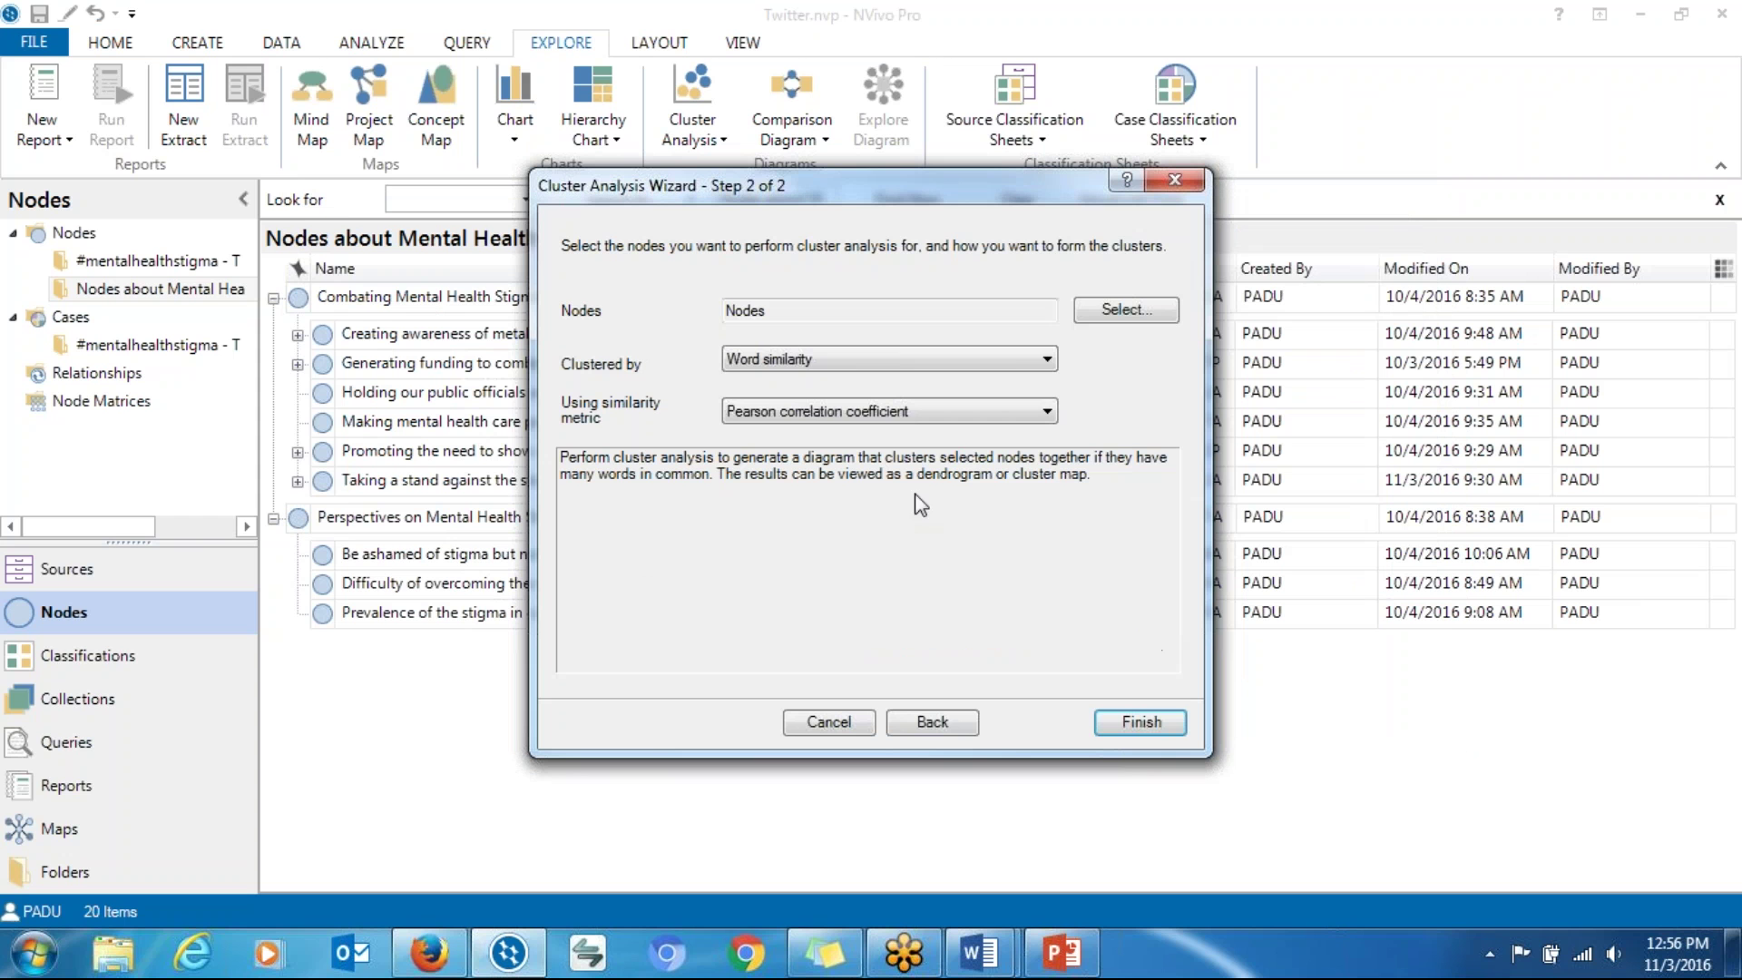
Step: Cluster the selected nodes by coding similarity using Jaccard's coefficient and generate the dendrogram
click(1031, 357)
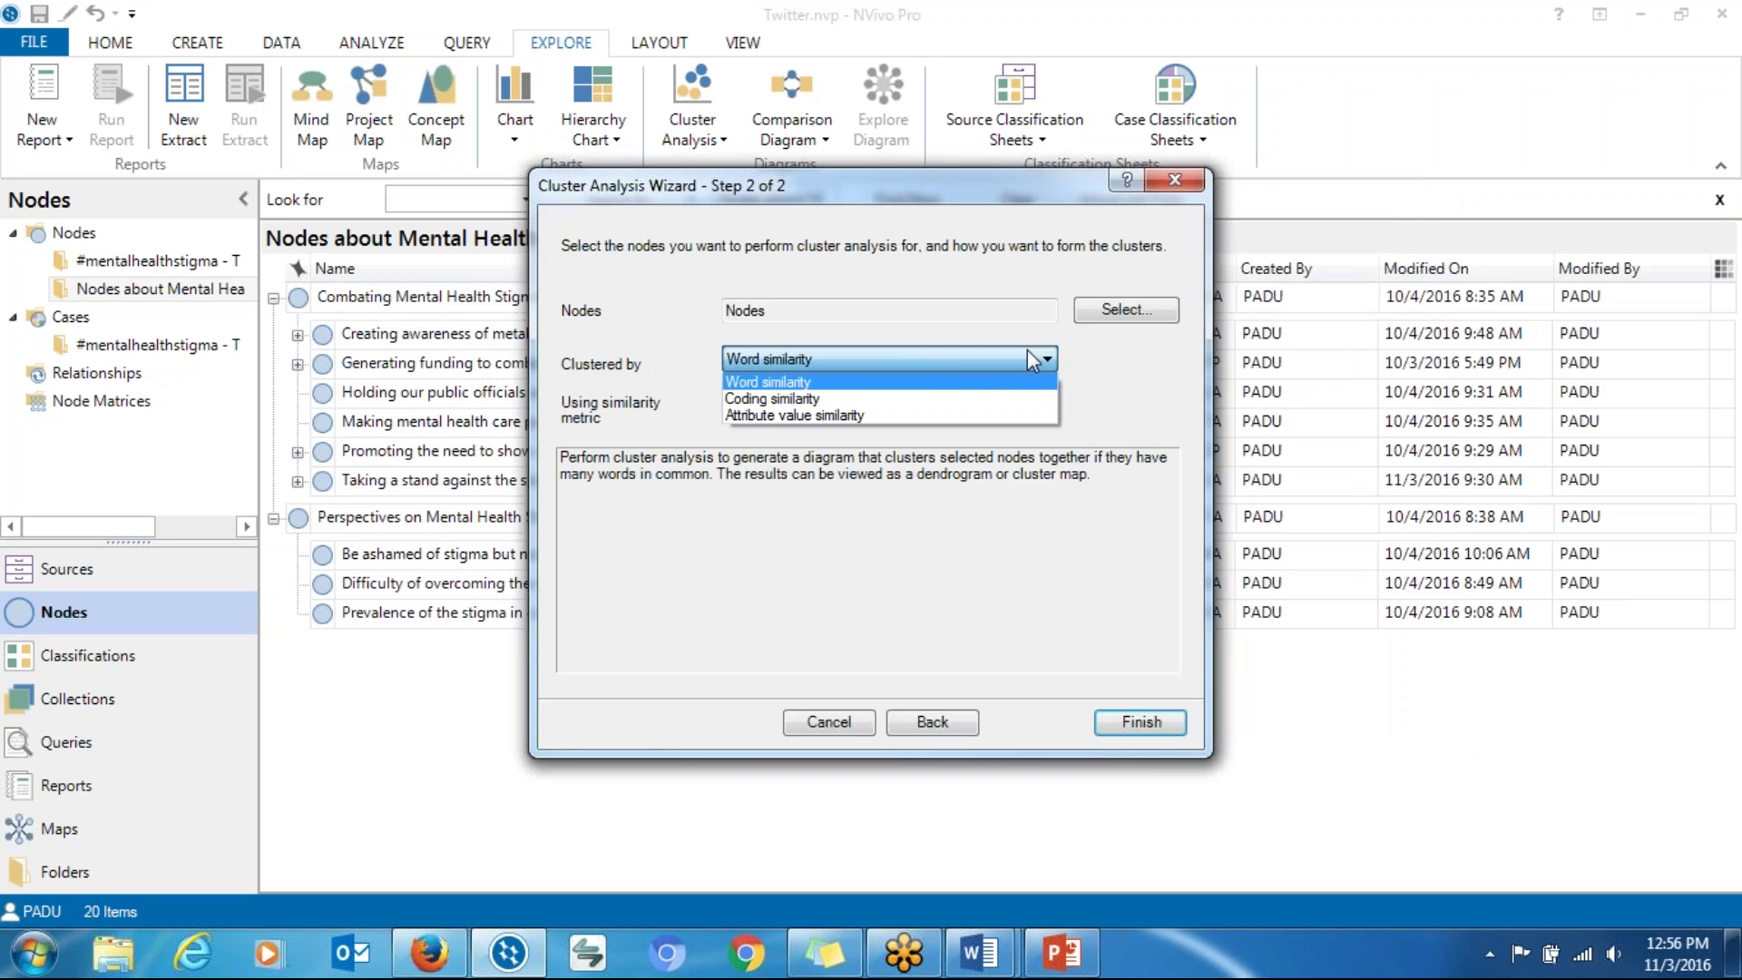
click(916, 395)
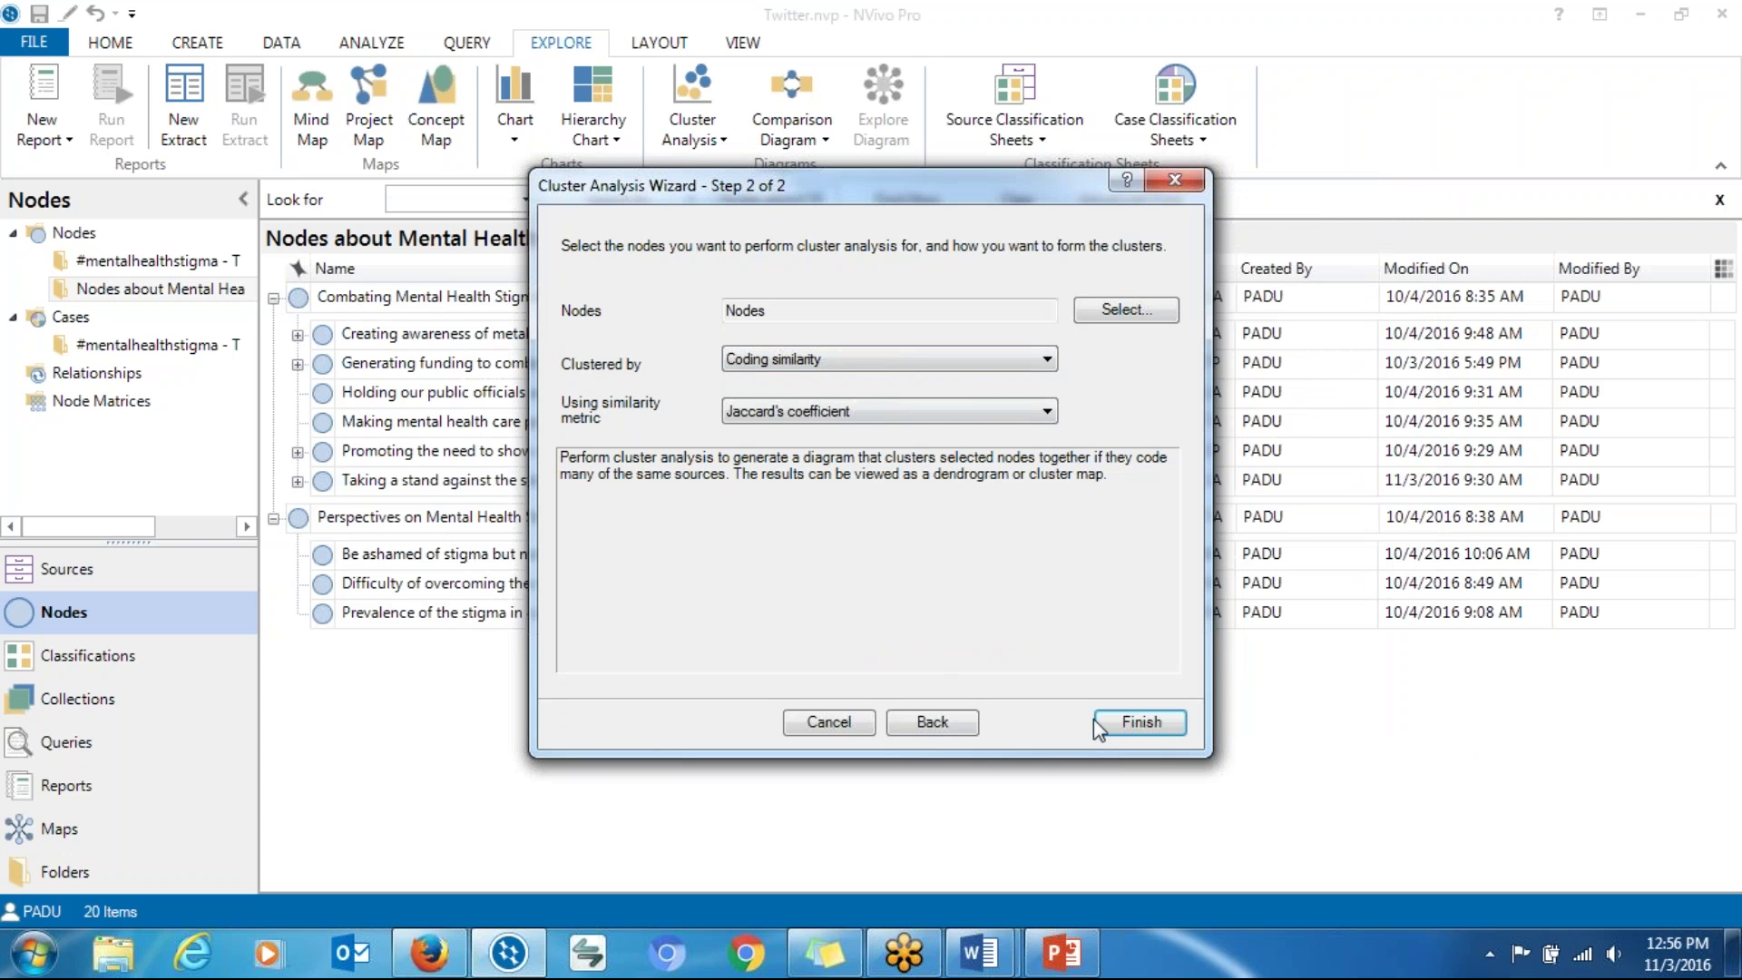
click(1118, 722)
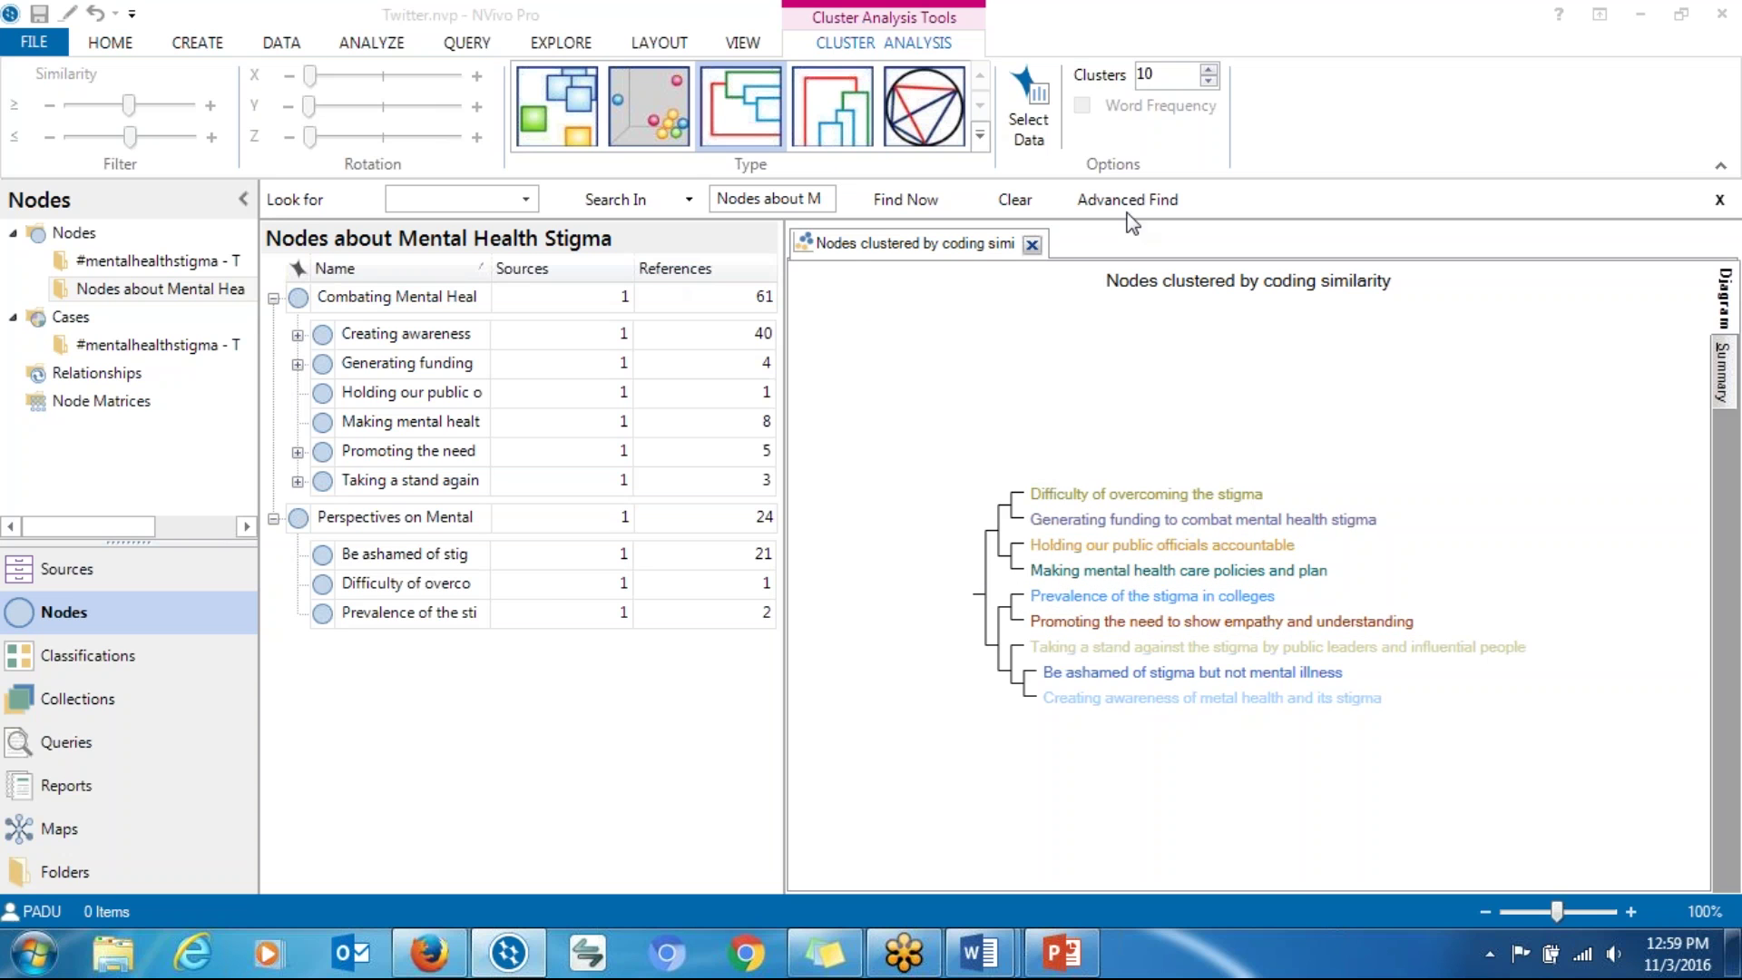
Step: Close the cluster diagram and start a new cluster analysis of nodes, opening its selection of project items
click(1032, 244)
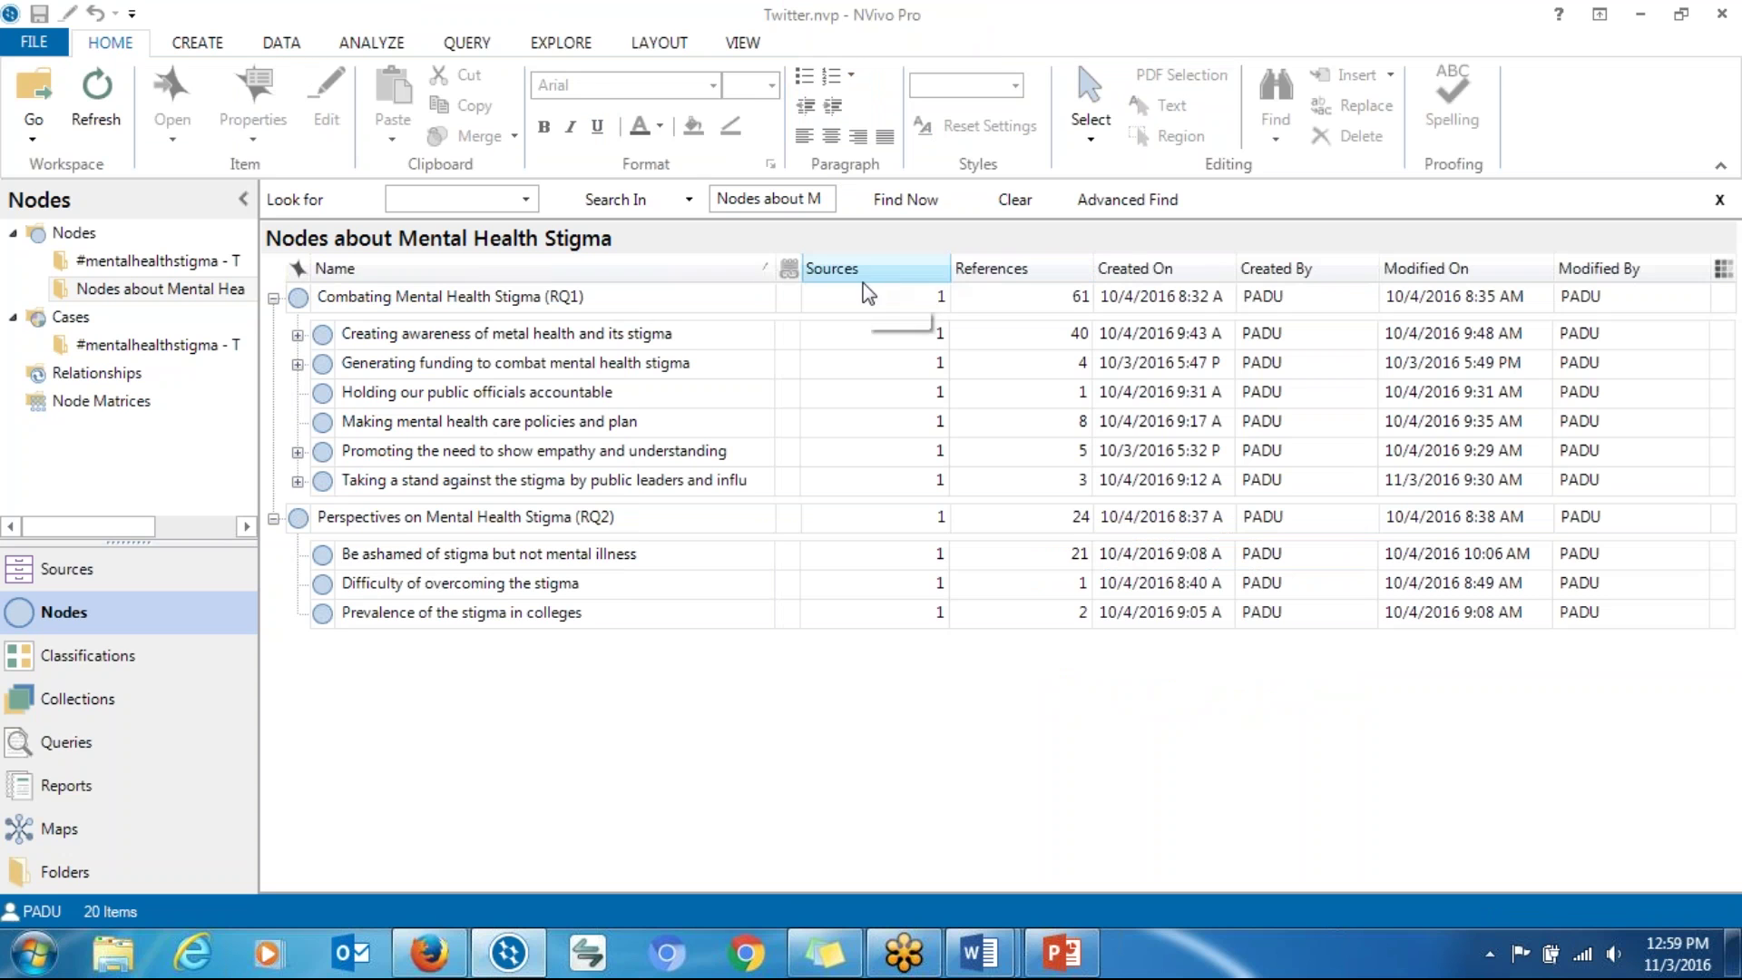
click(555, 42)
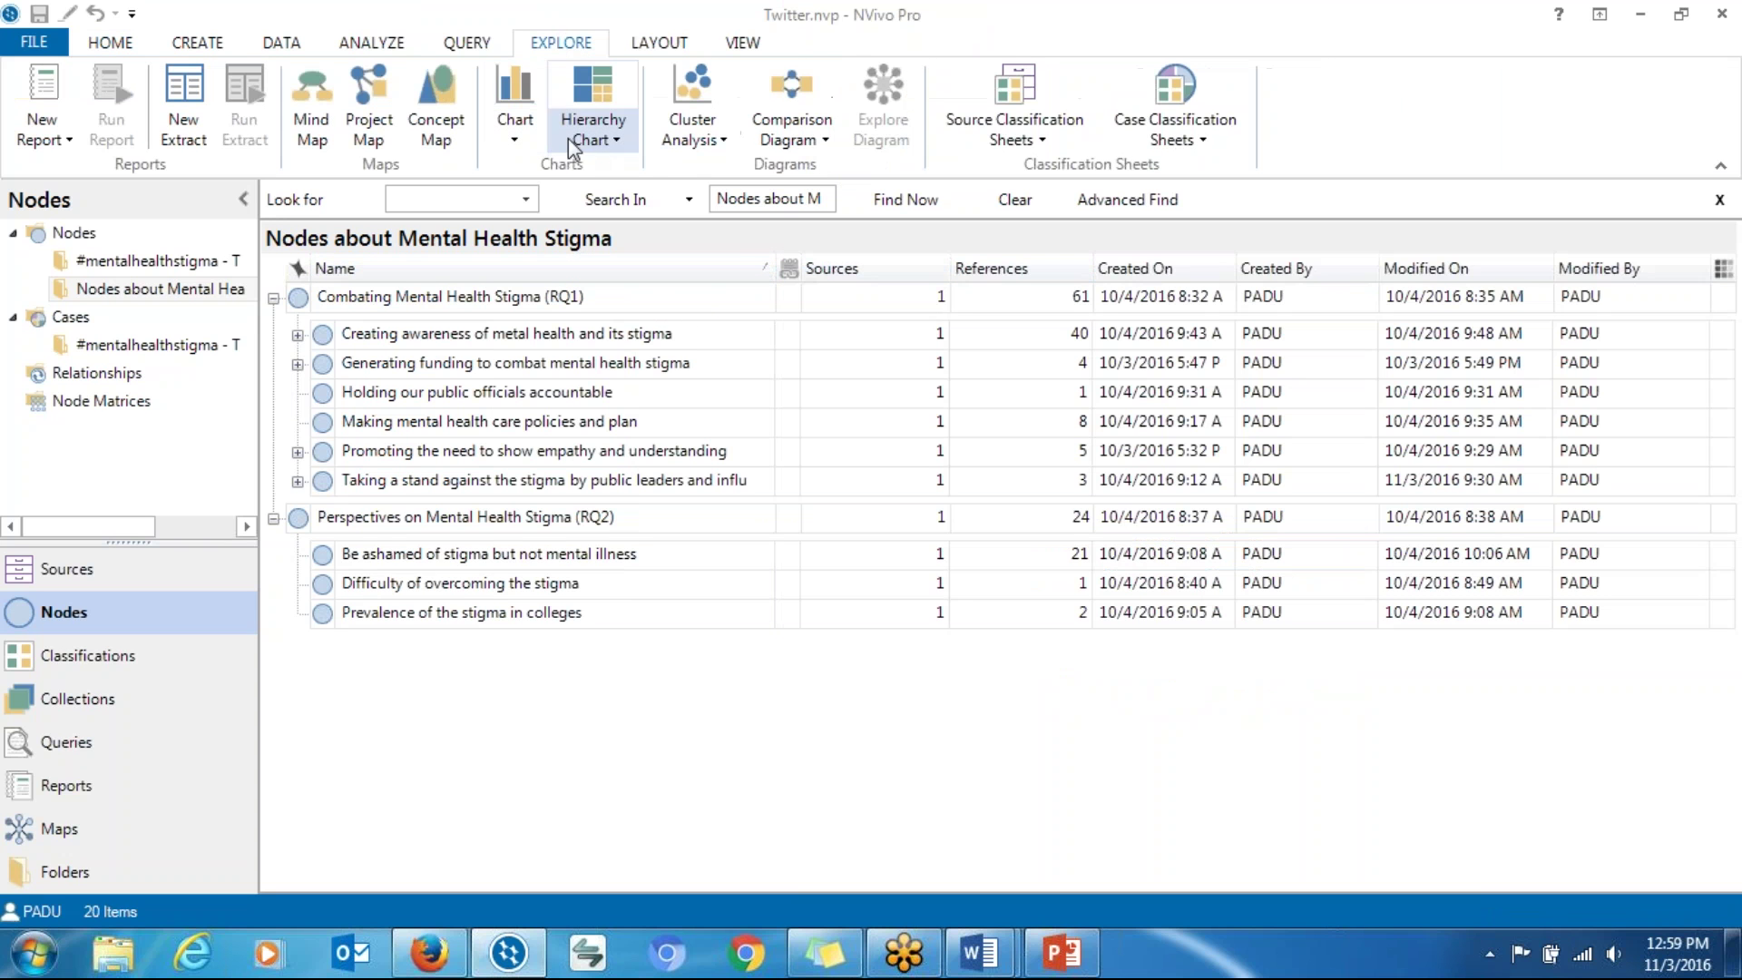
click(686, 141)
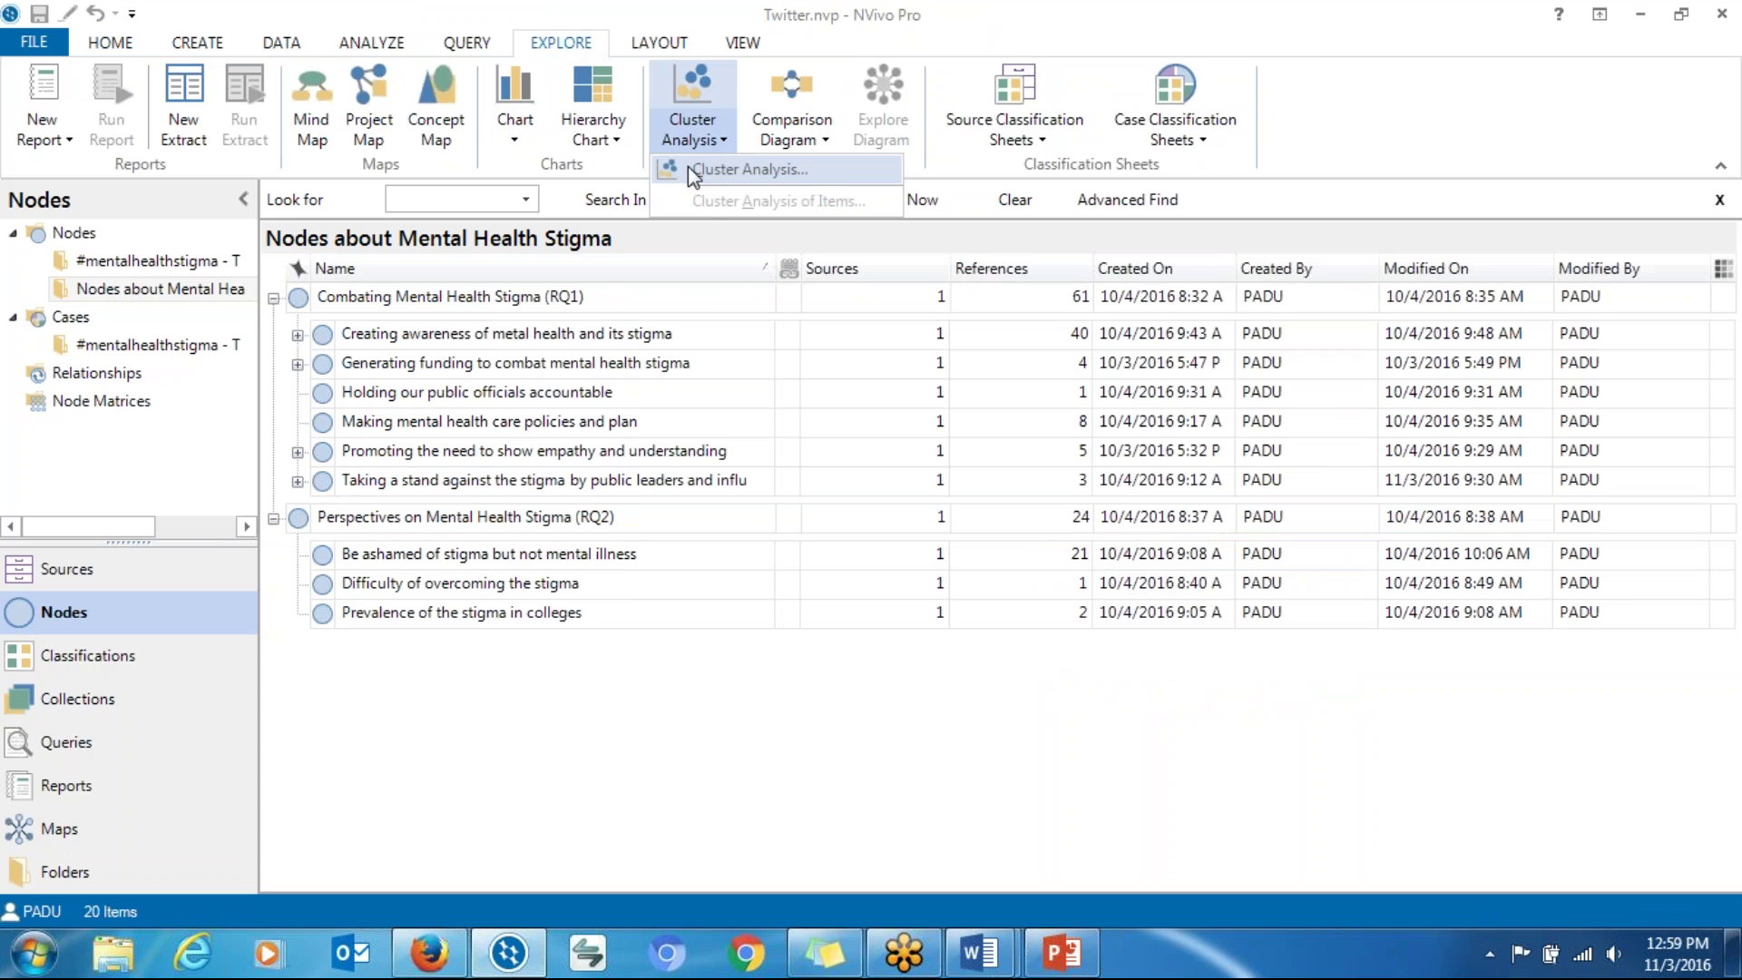
click(689, 170)
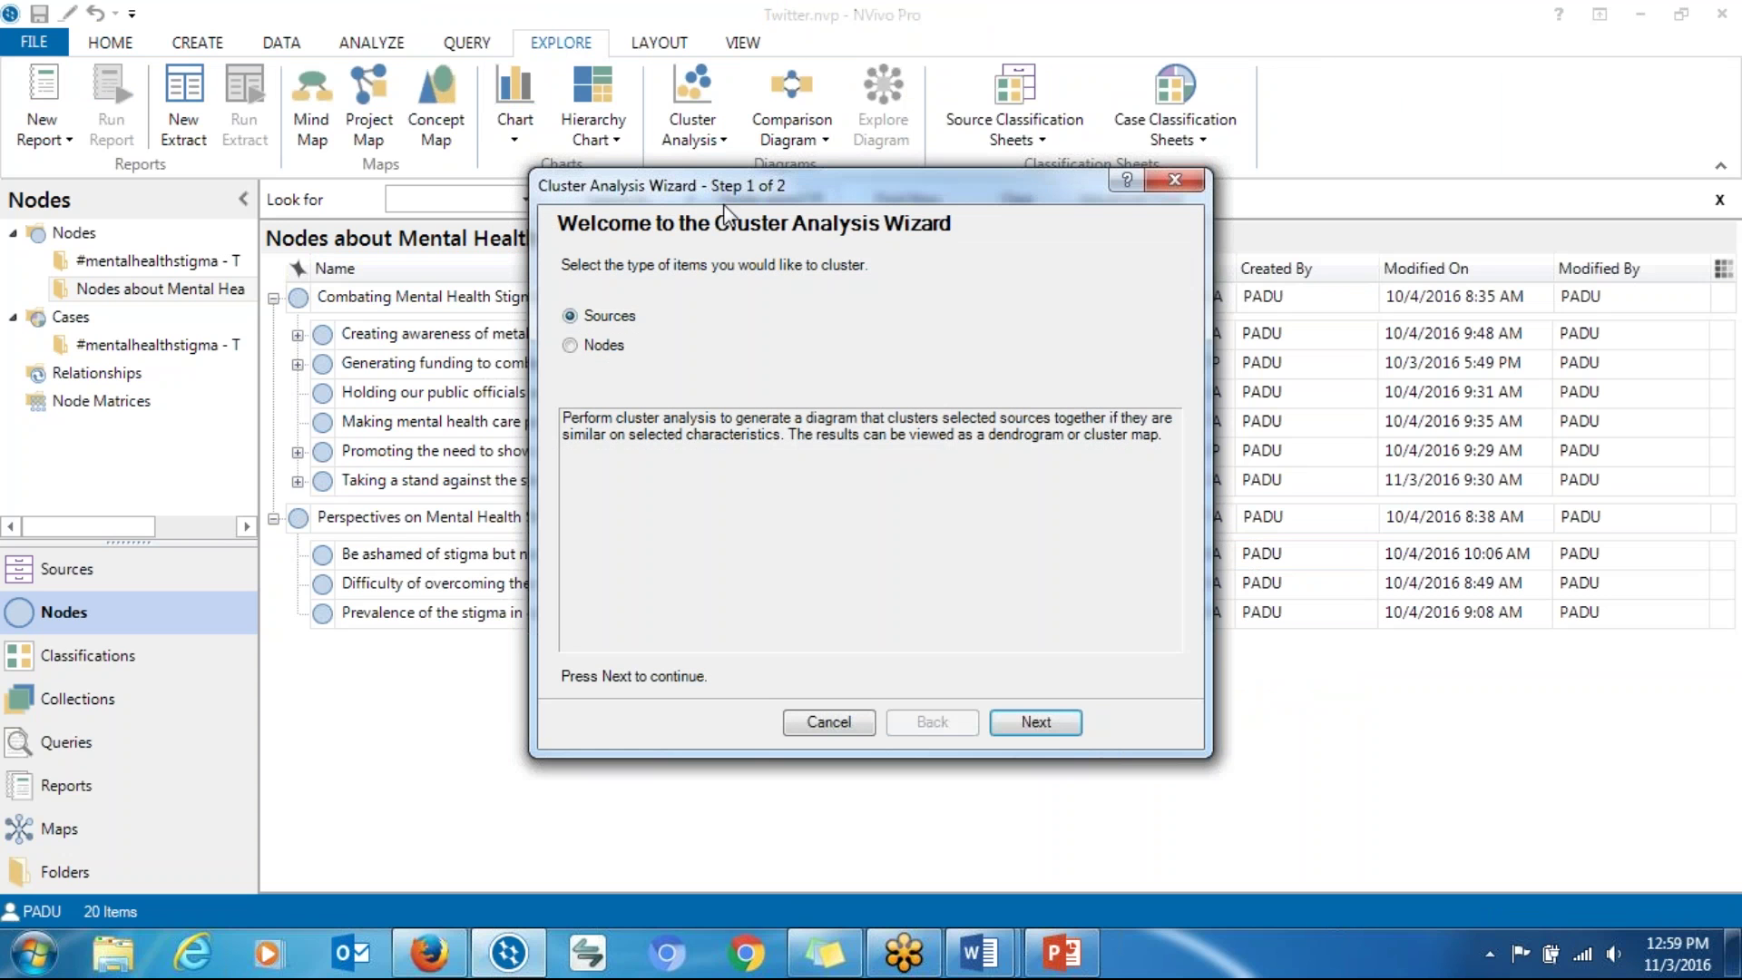
click(603, 346)
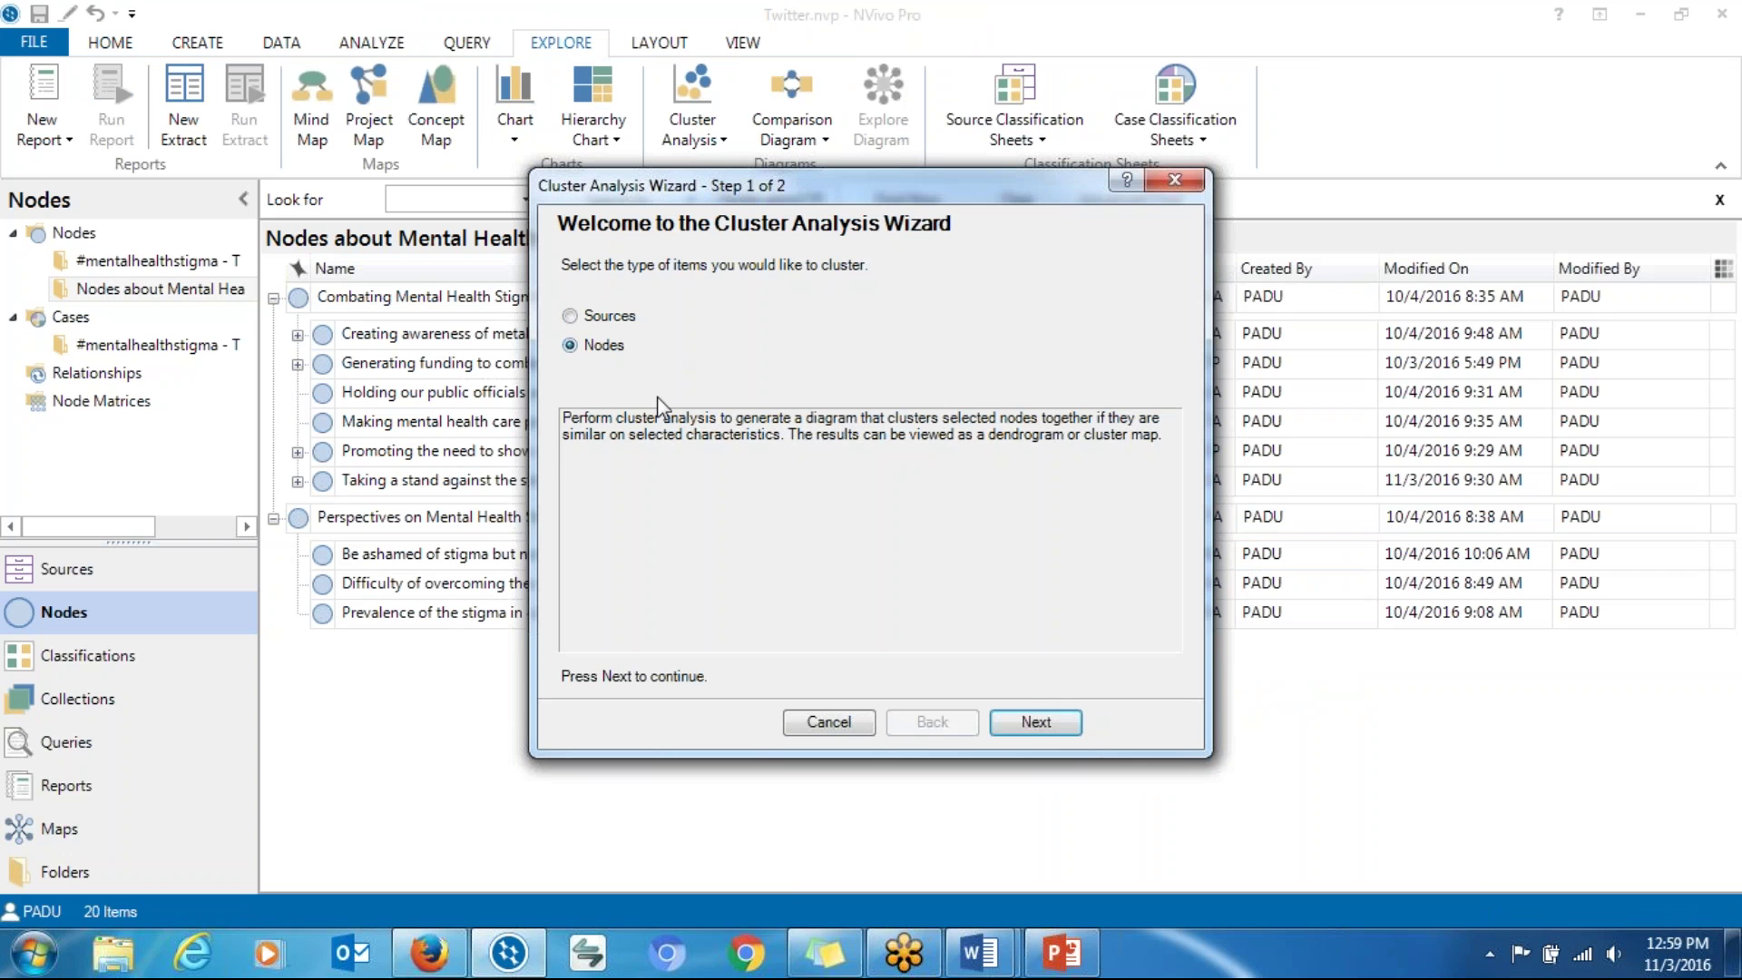
click(991, 719)
click(1133, 313)
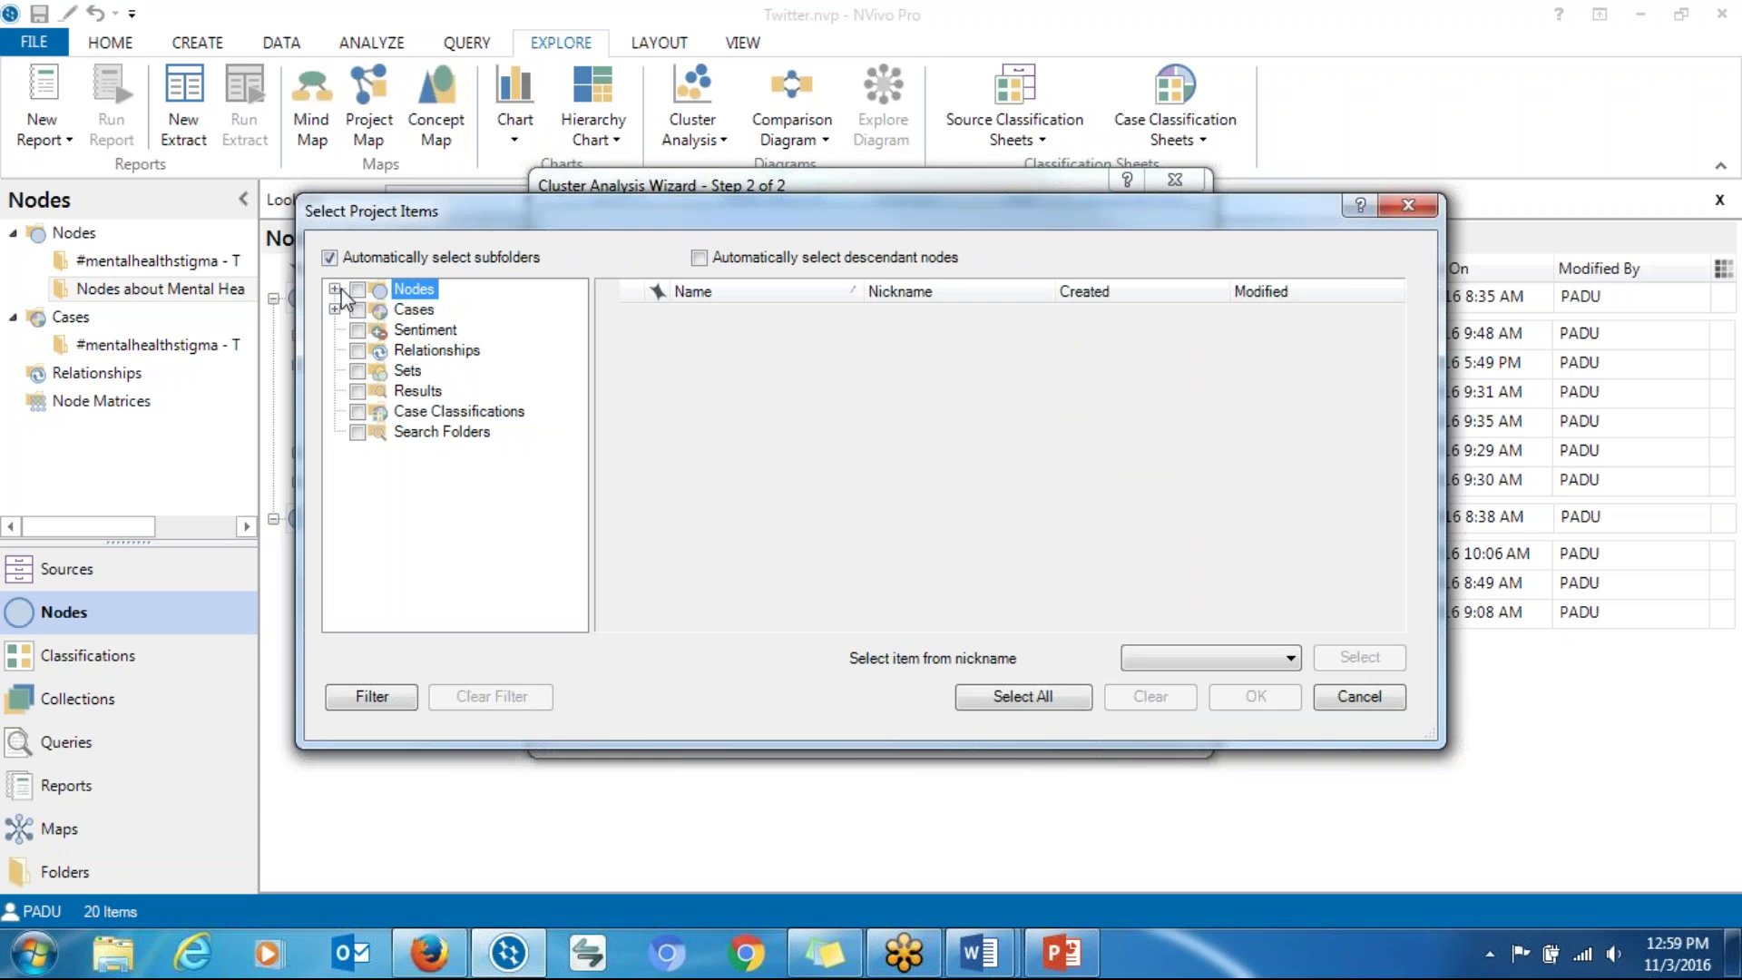
Step: In the Nodes about Mental Health Stigma folder, select the RQ1 subtheme about creating awareness together with its five child nodes
click(334, 289)
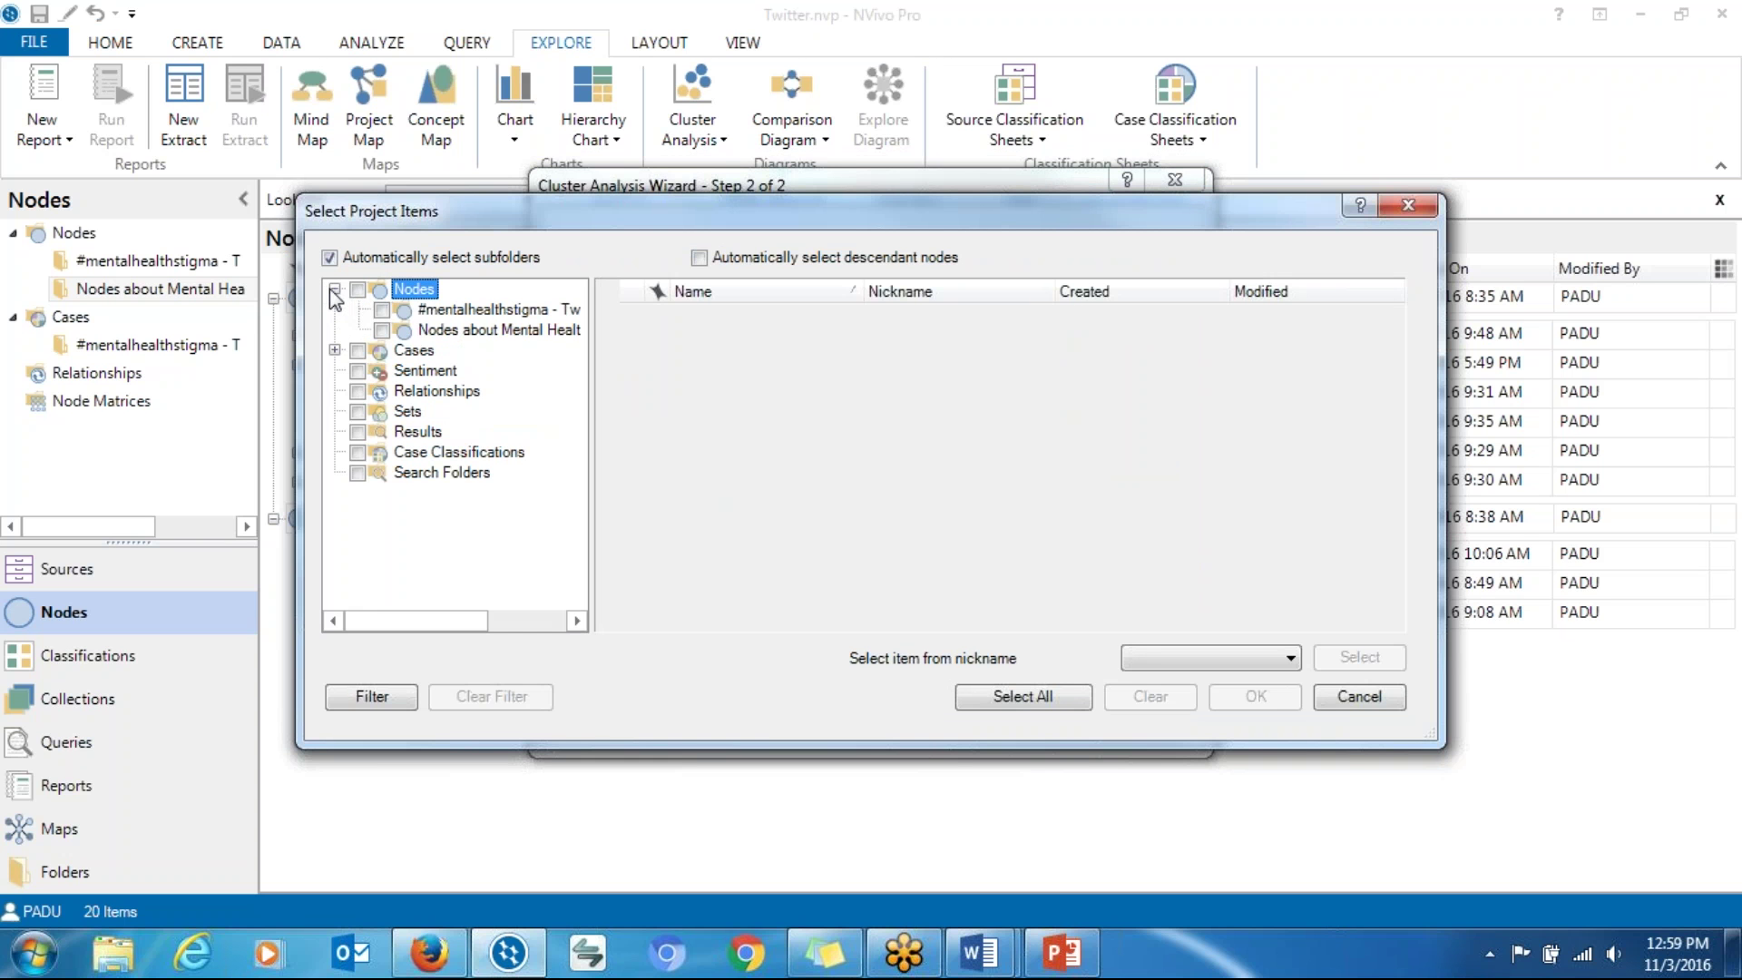
click(502, 331)
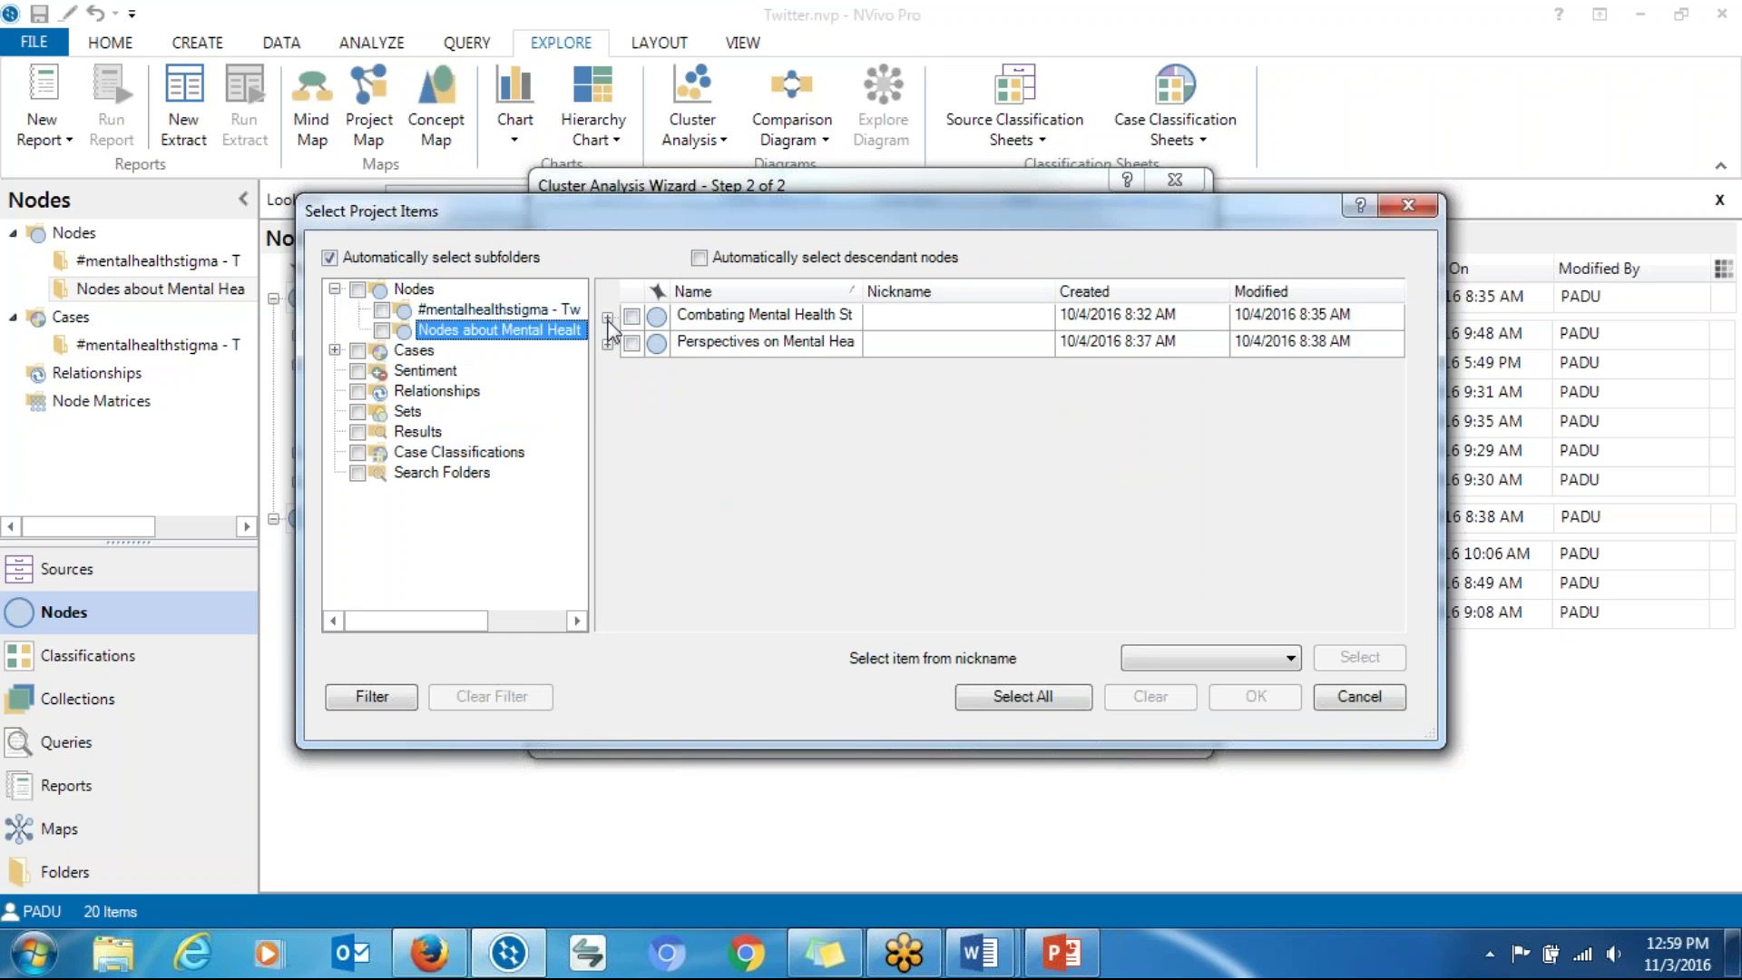
click(607, 317)
click(631, 353)
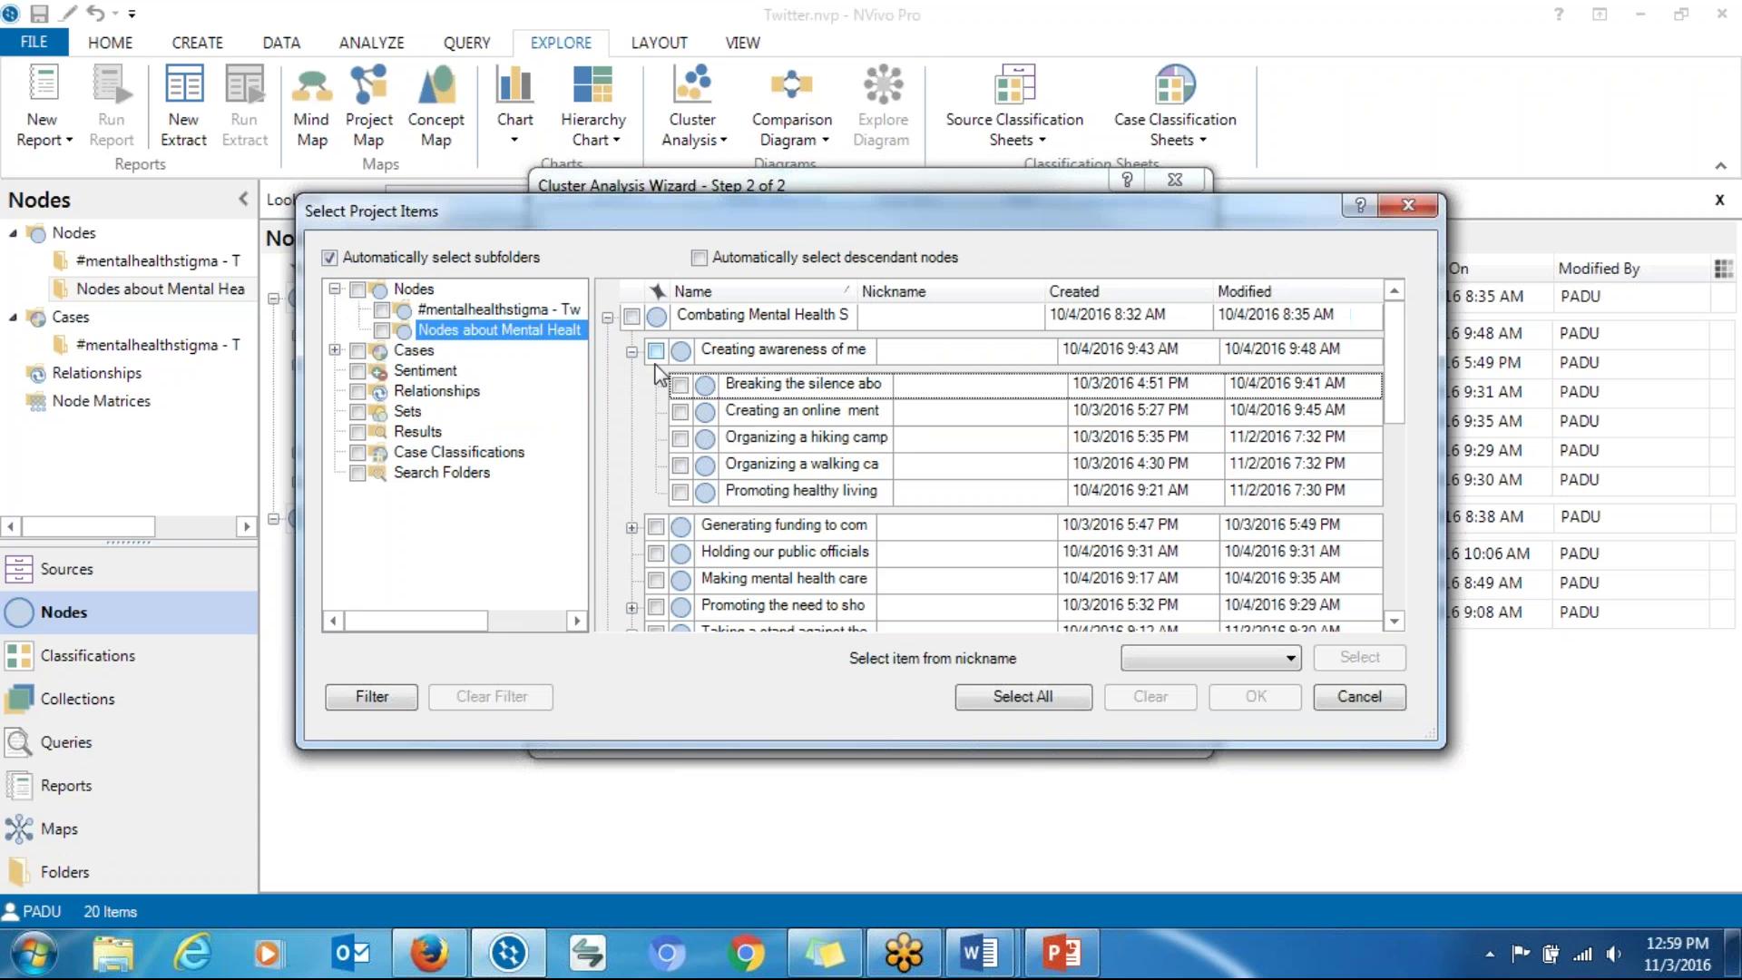
click(656, 350)
click(680, 384)
click(680, 411)
click(679, 438)
click(680, 464)
click(679, 492)
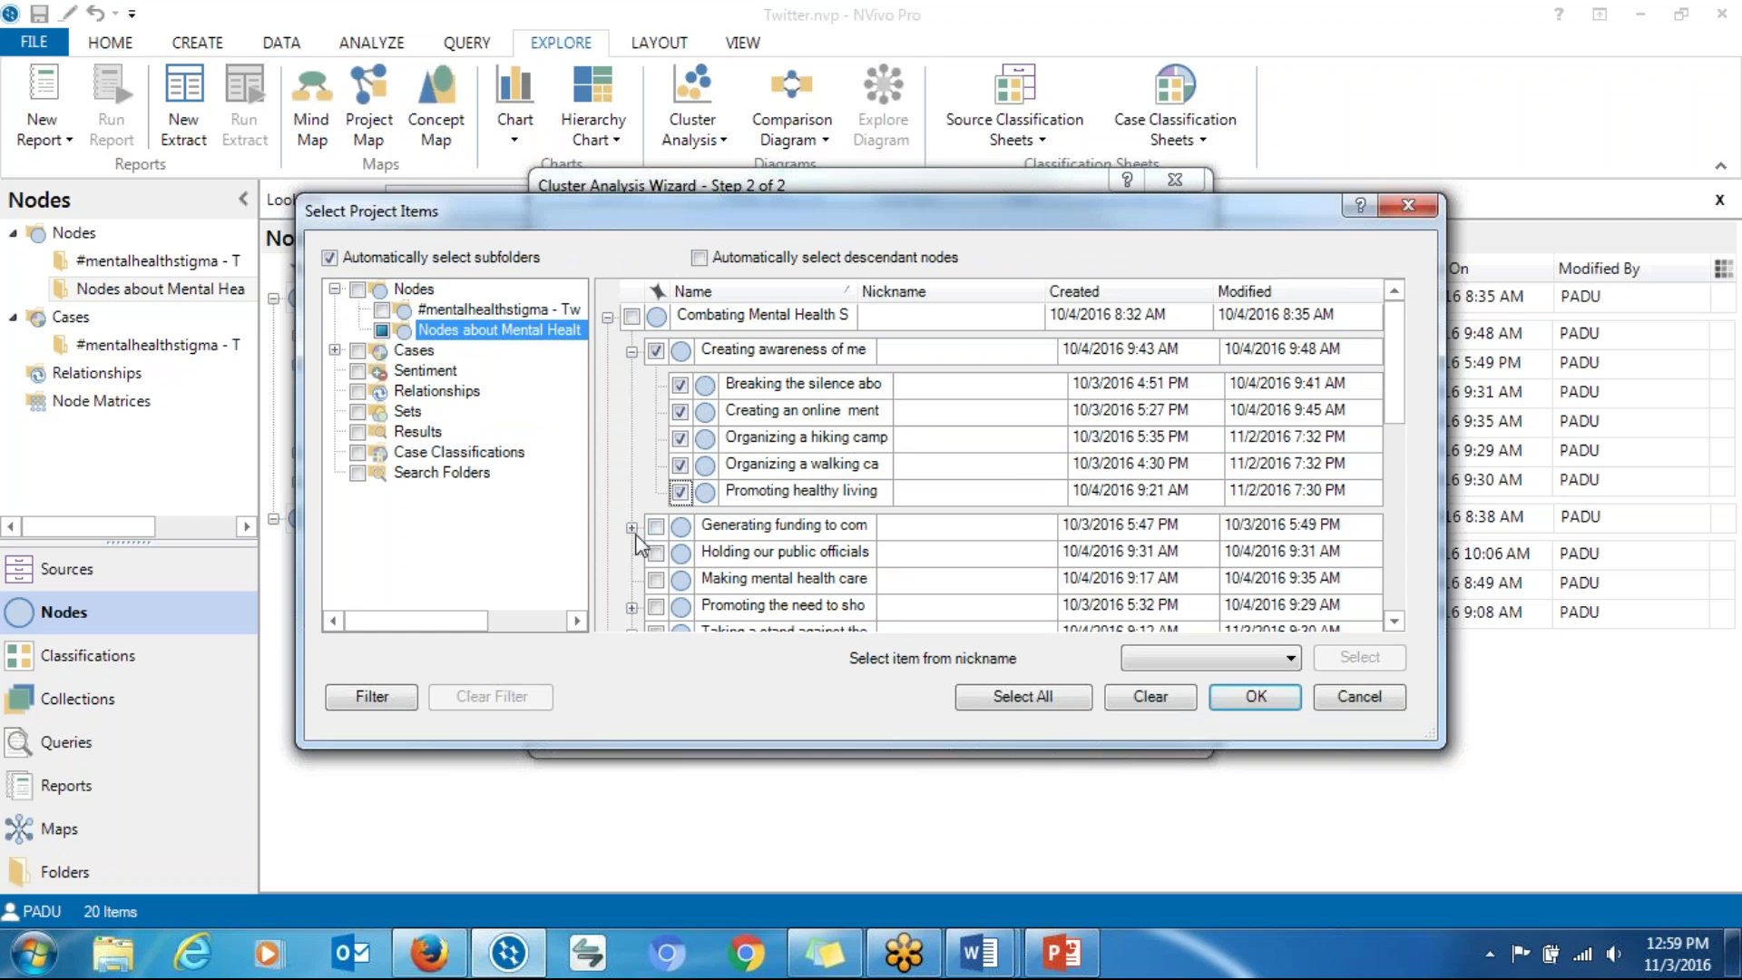
Step: Add the generating funding subtheme with its child node, plus the subthemes on holding officials accountable and making mental health care policies
click(631, 527)
click(656, 526)
click(679, 561)
drag(1384, 370, 1384, 428)
click(655, 473)
click(655, 501)
Step: Add the subthemes on promoting empathy and understanding and on taking a stand against the stigma, including all their child nodes
click(654, 527)
click(631, 528)
click(679, 561)
click(679, 587)
scroll(1395, 466, down, 1)
click(631, 535)
click(654, 534)
click(680, 569)
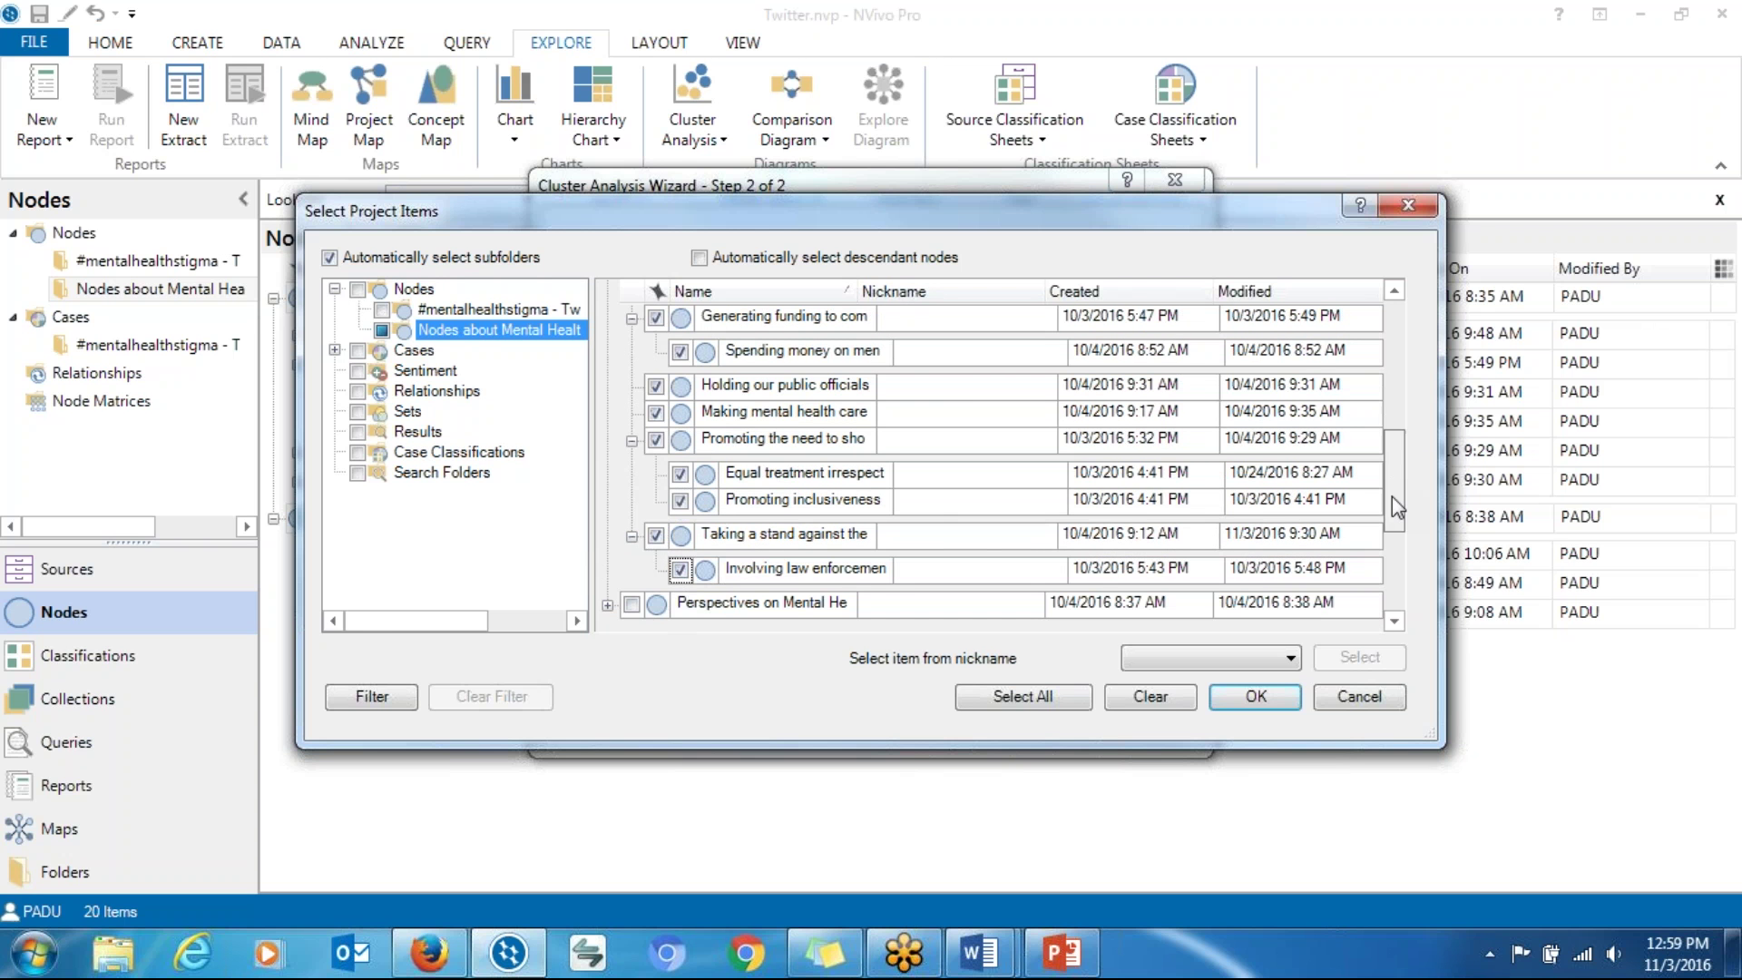
Step: Add the three subthemes under Perspectives on Mental Health Stigma and confirm the expanded node selection
scroll(1392, 481, down, 2)
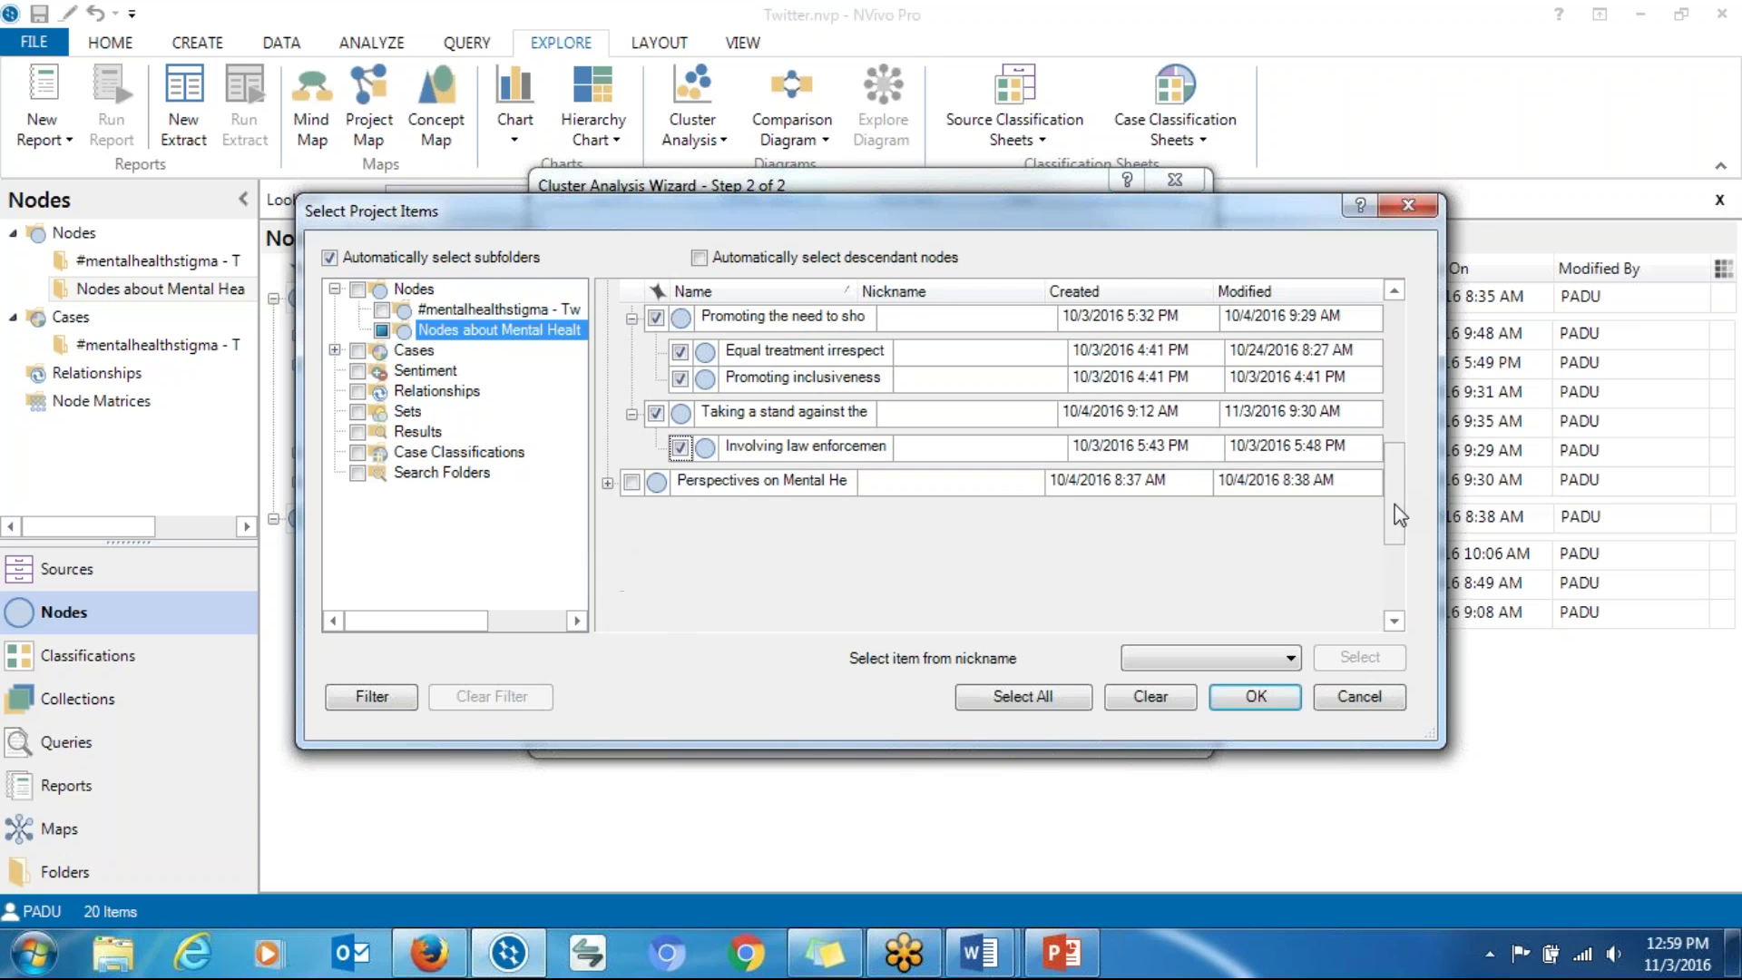
click(606, 483)
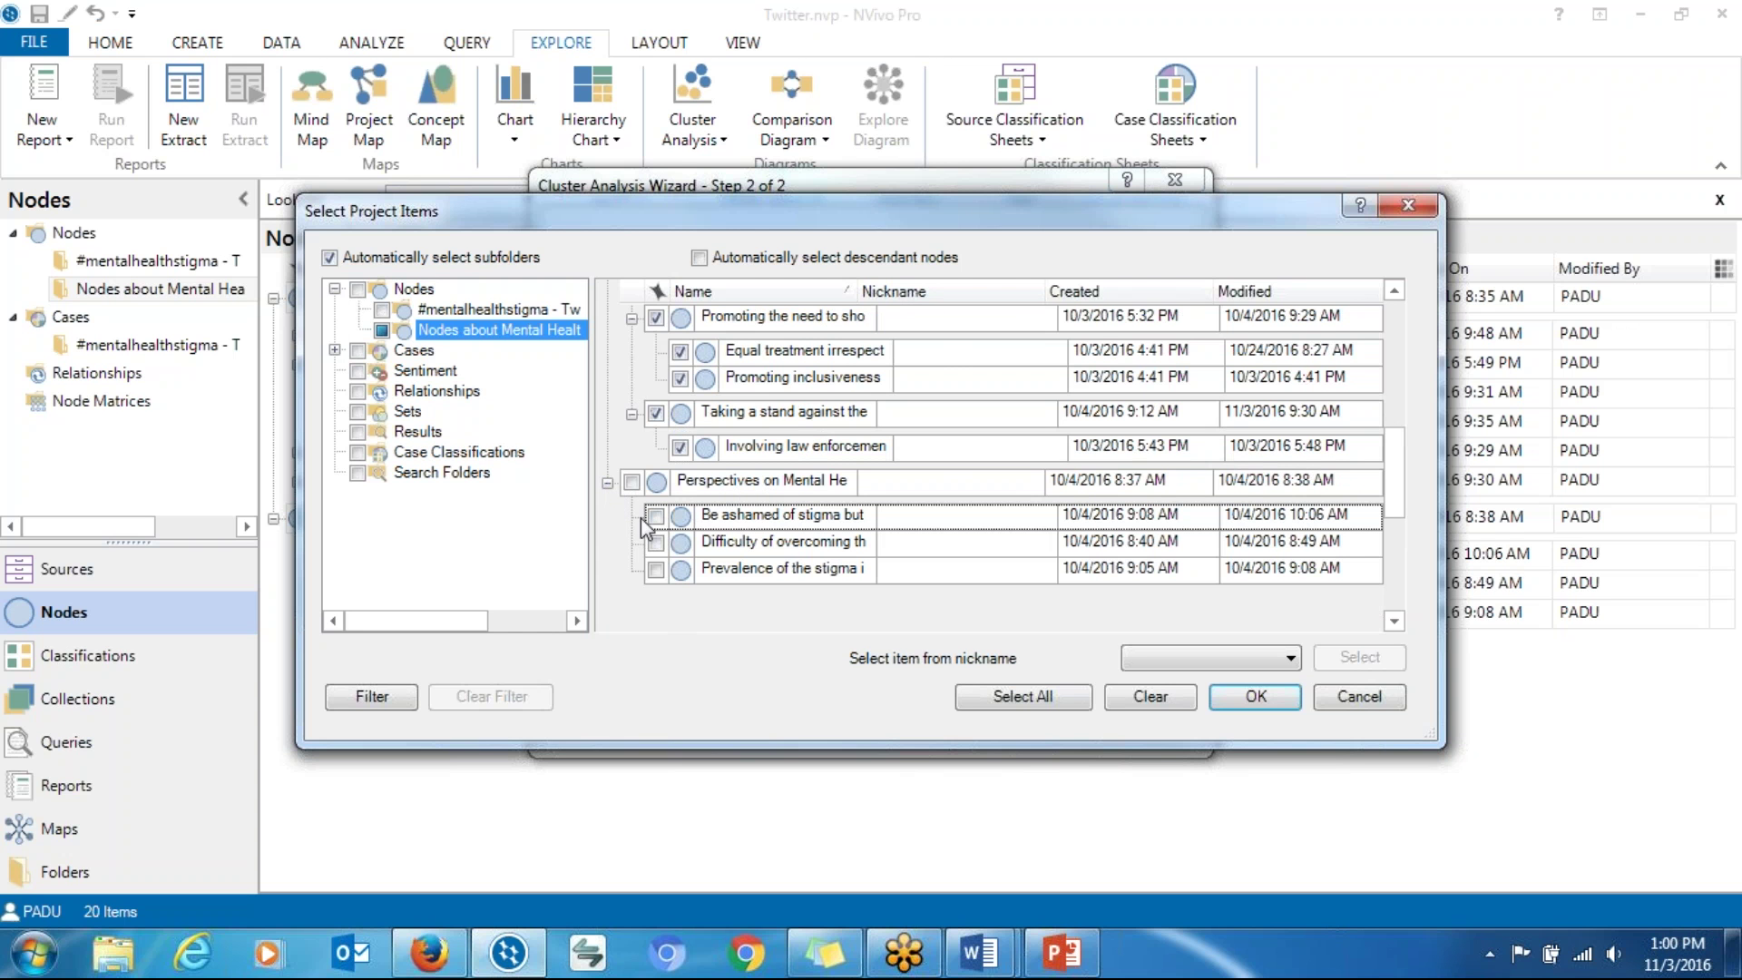
click(655, 515)
click(655, 542)
click(655, 570)
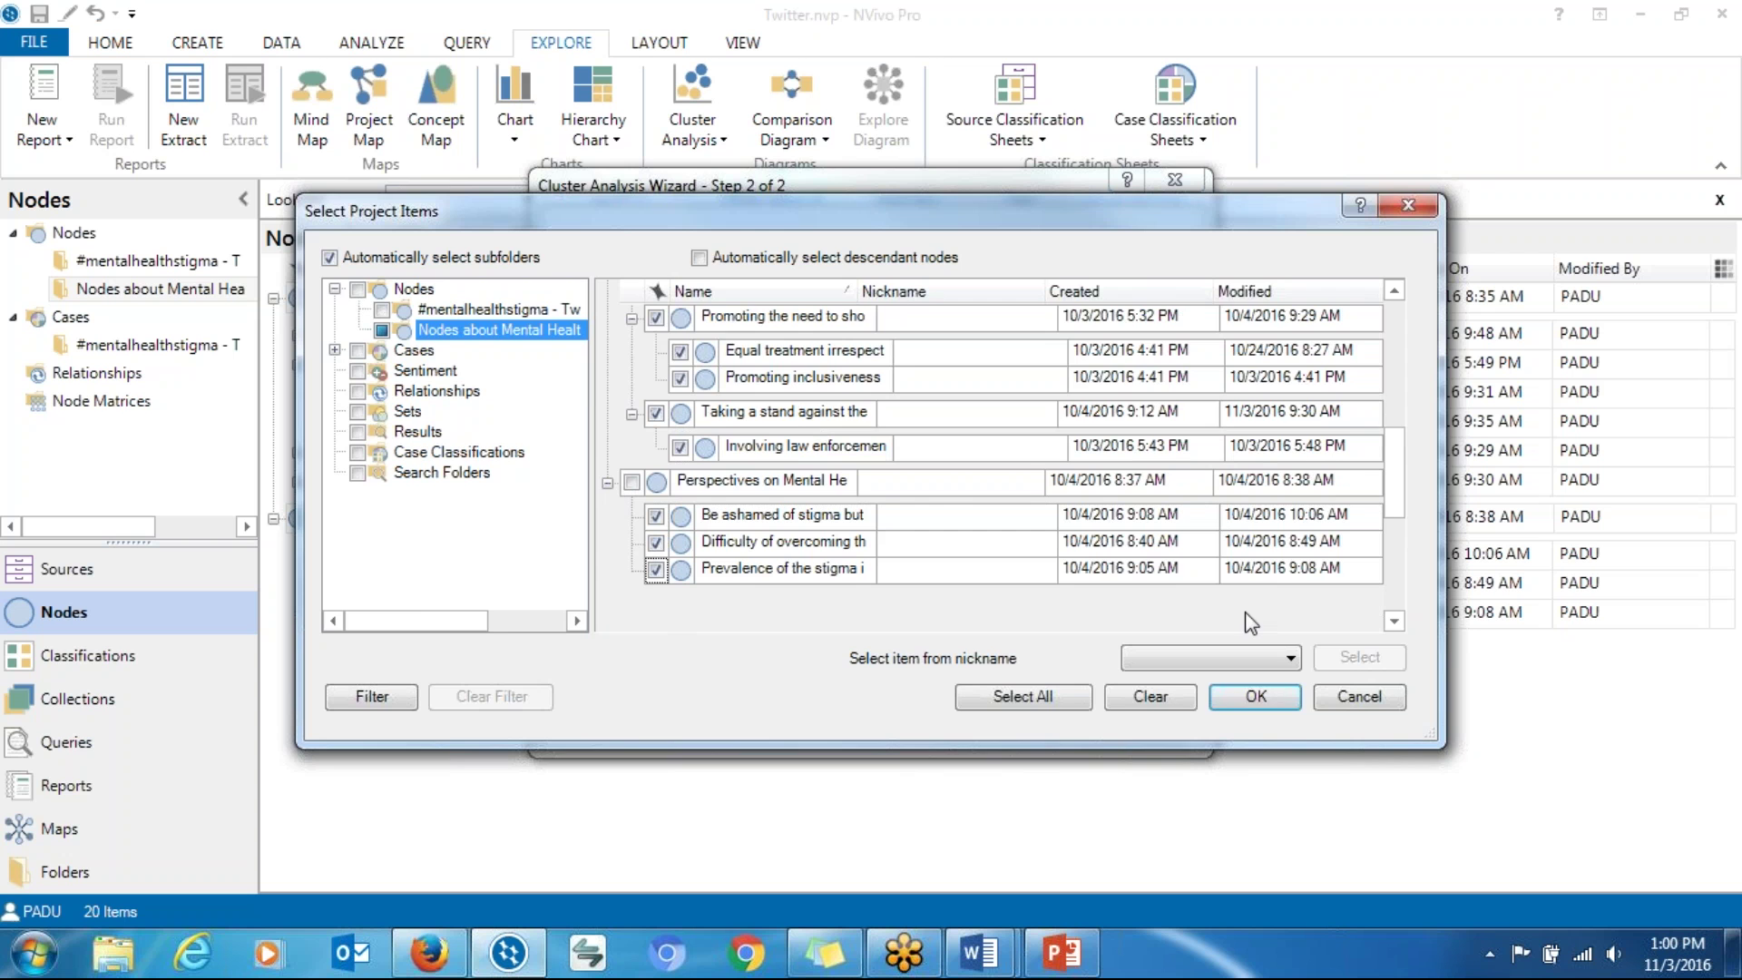
click(1270, 699)
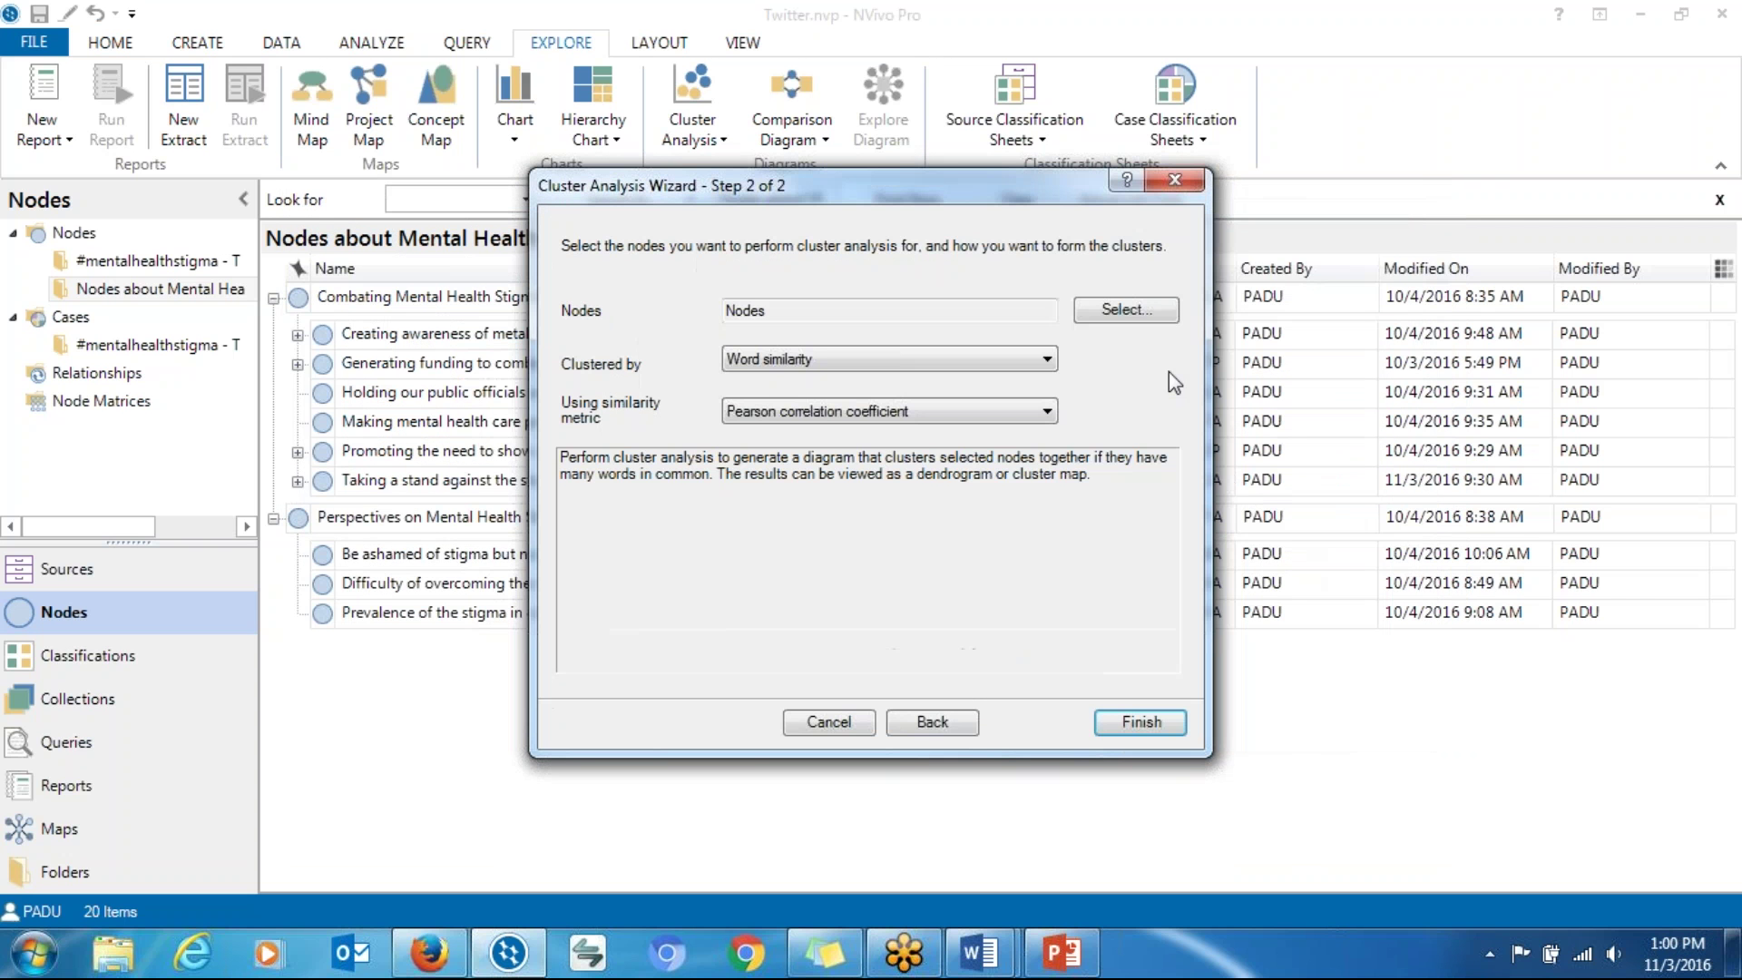
Step: Generate the dendrogram clustered by coding similarity with Jaccard's coefficient and show the options available for the diagram
click(1047, 360)
click(930, 398)
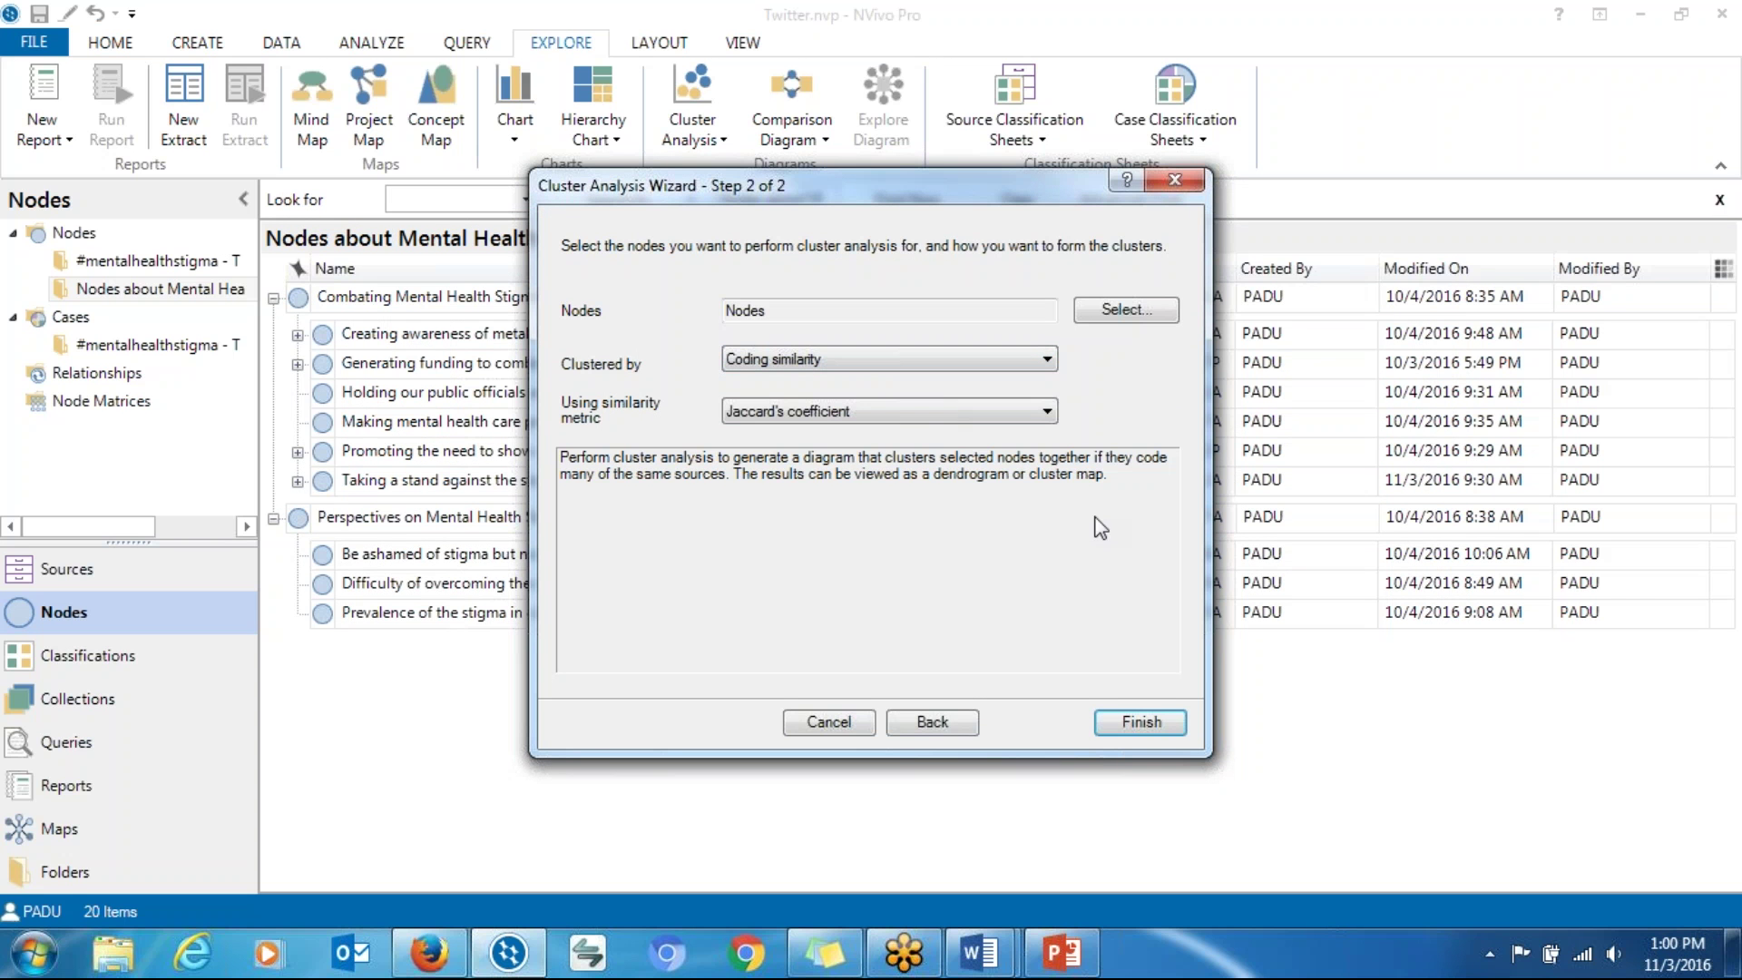
click(1131, 723)
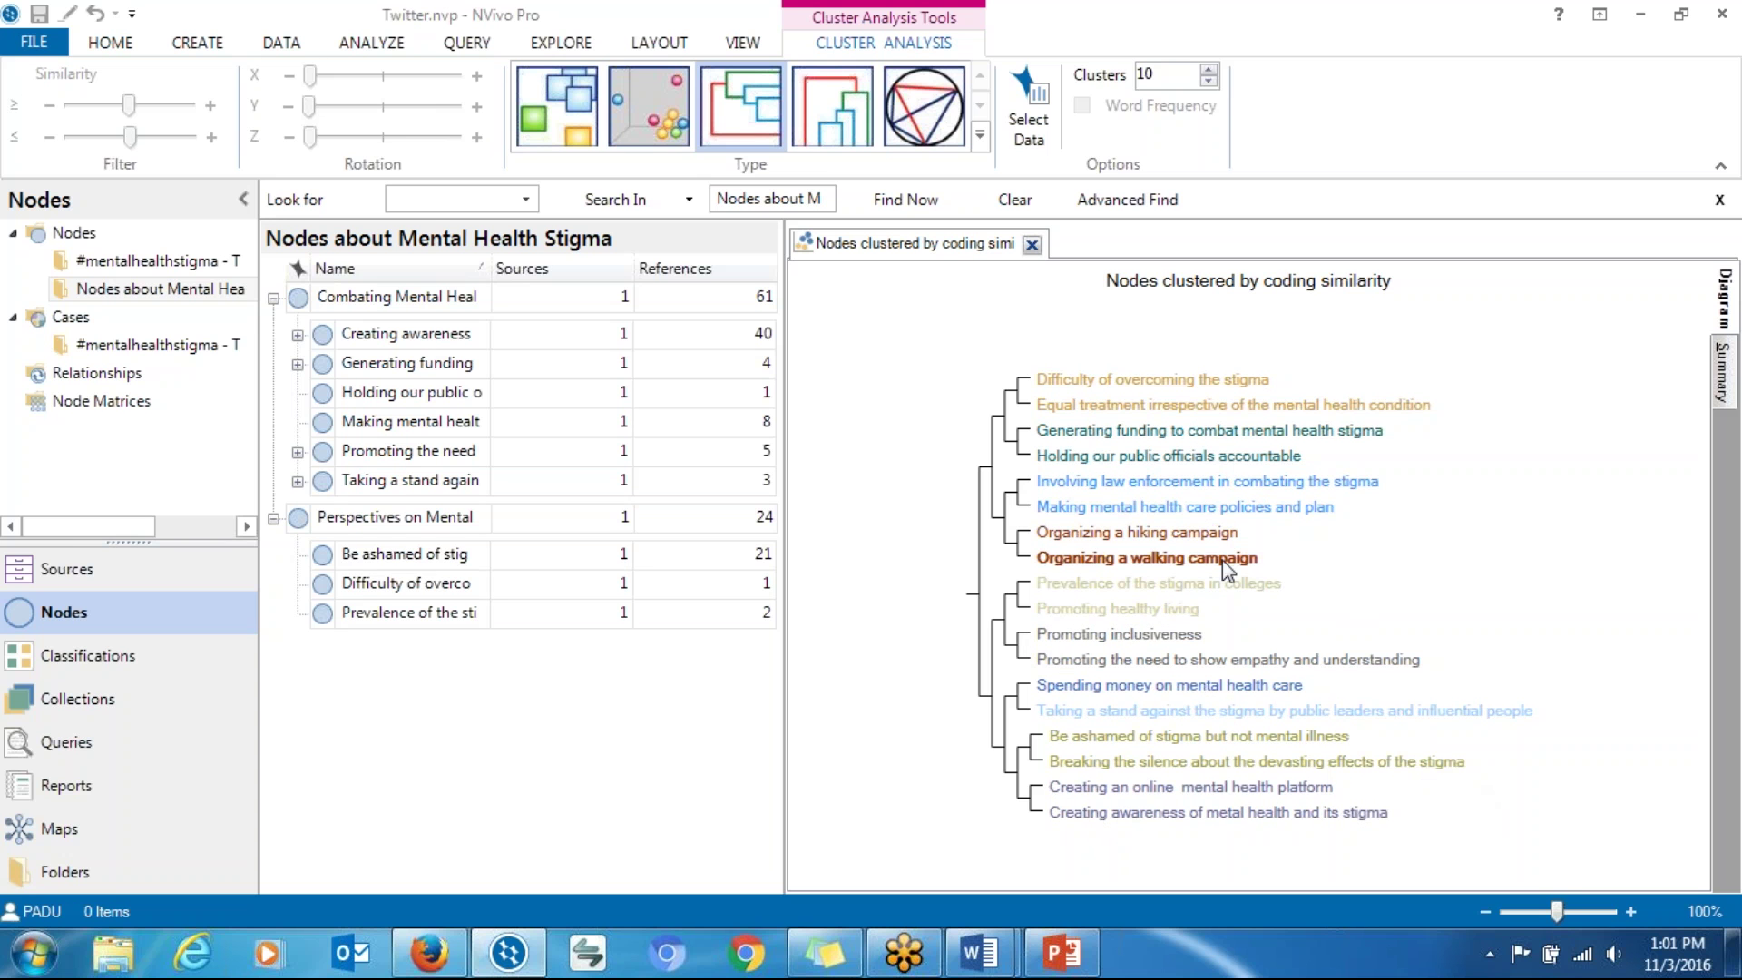
right_click(1028, 339)
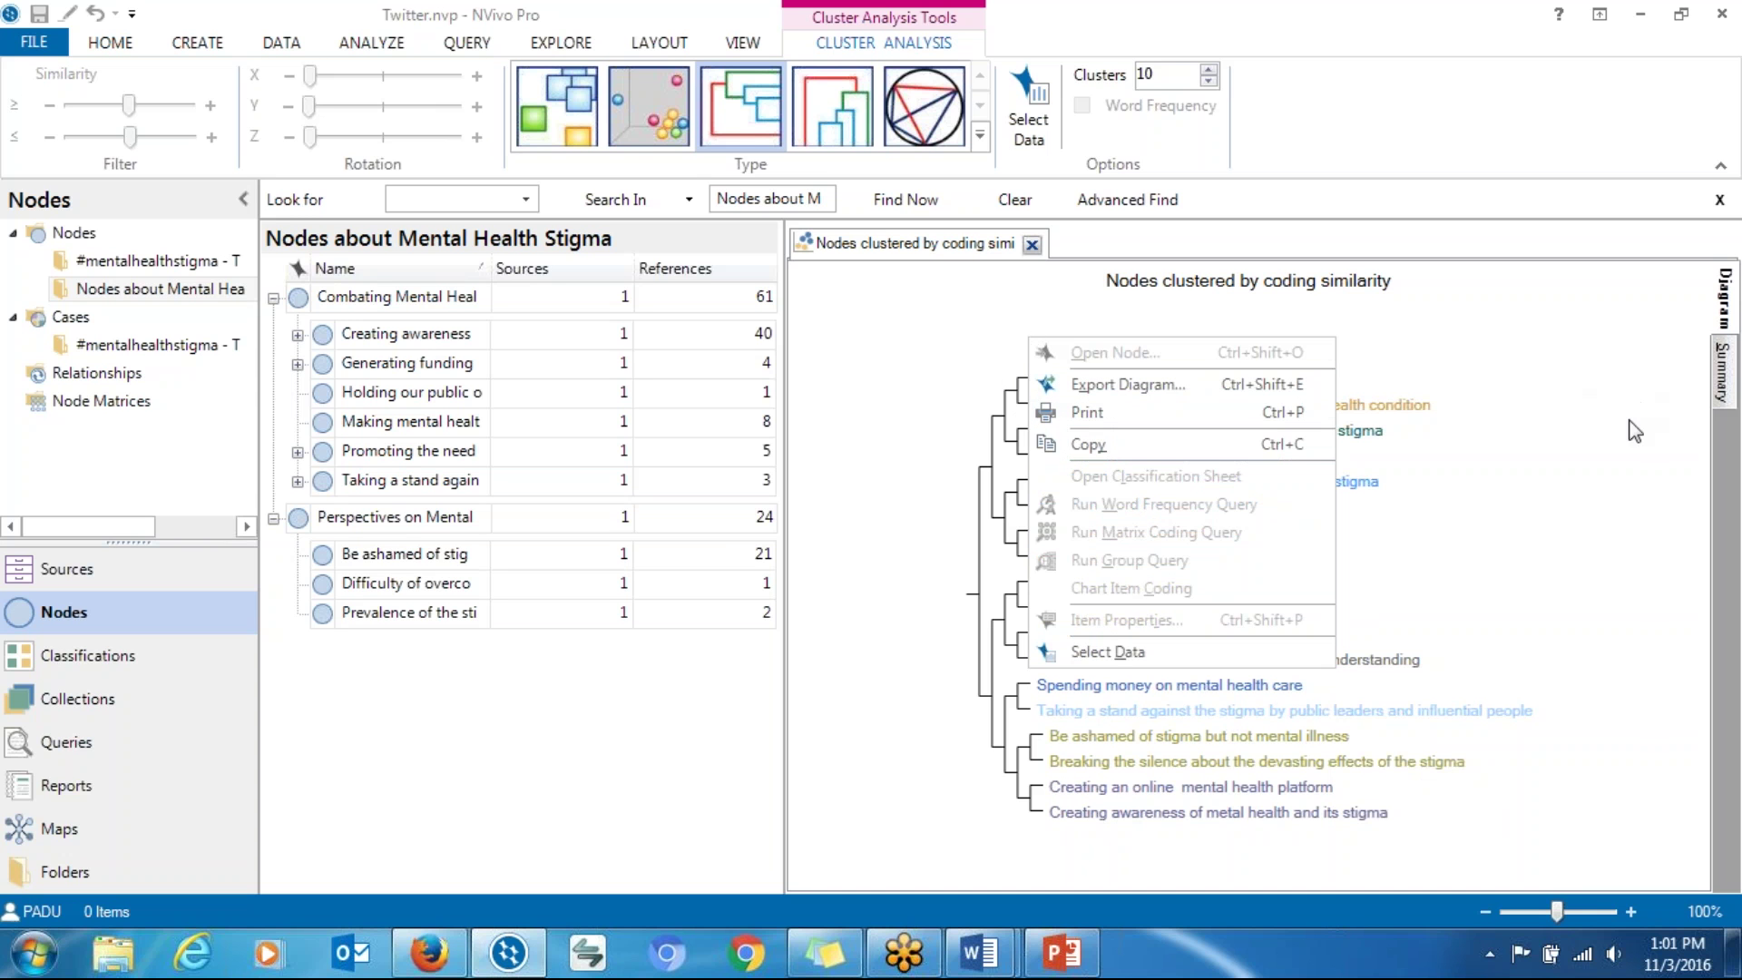
Step: Open the "Making mental health care policies and plan" node from the dendrogram, review its coded references and close it
click(1578, 421)
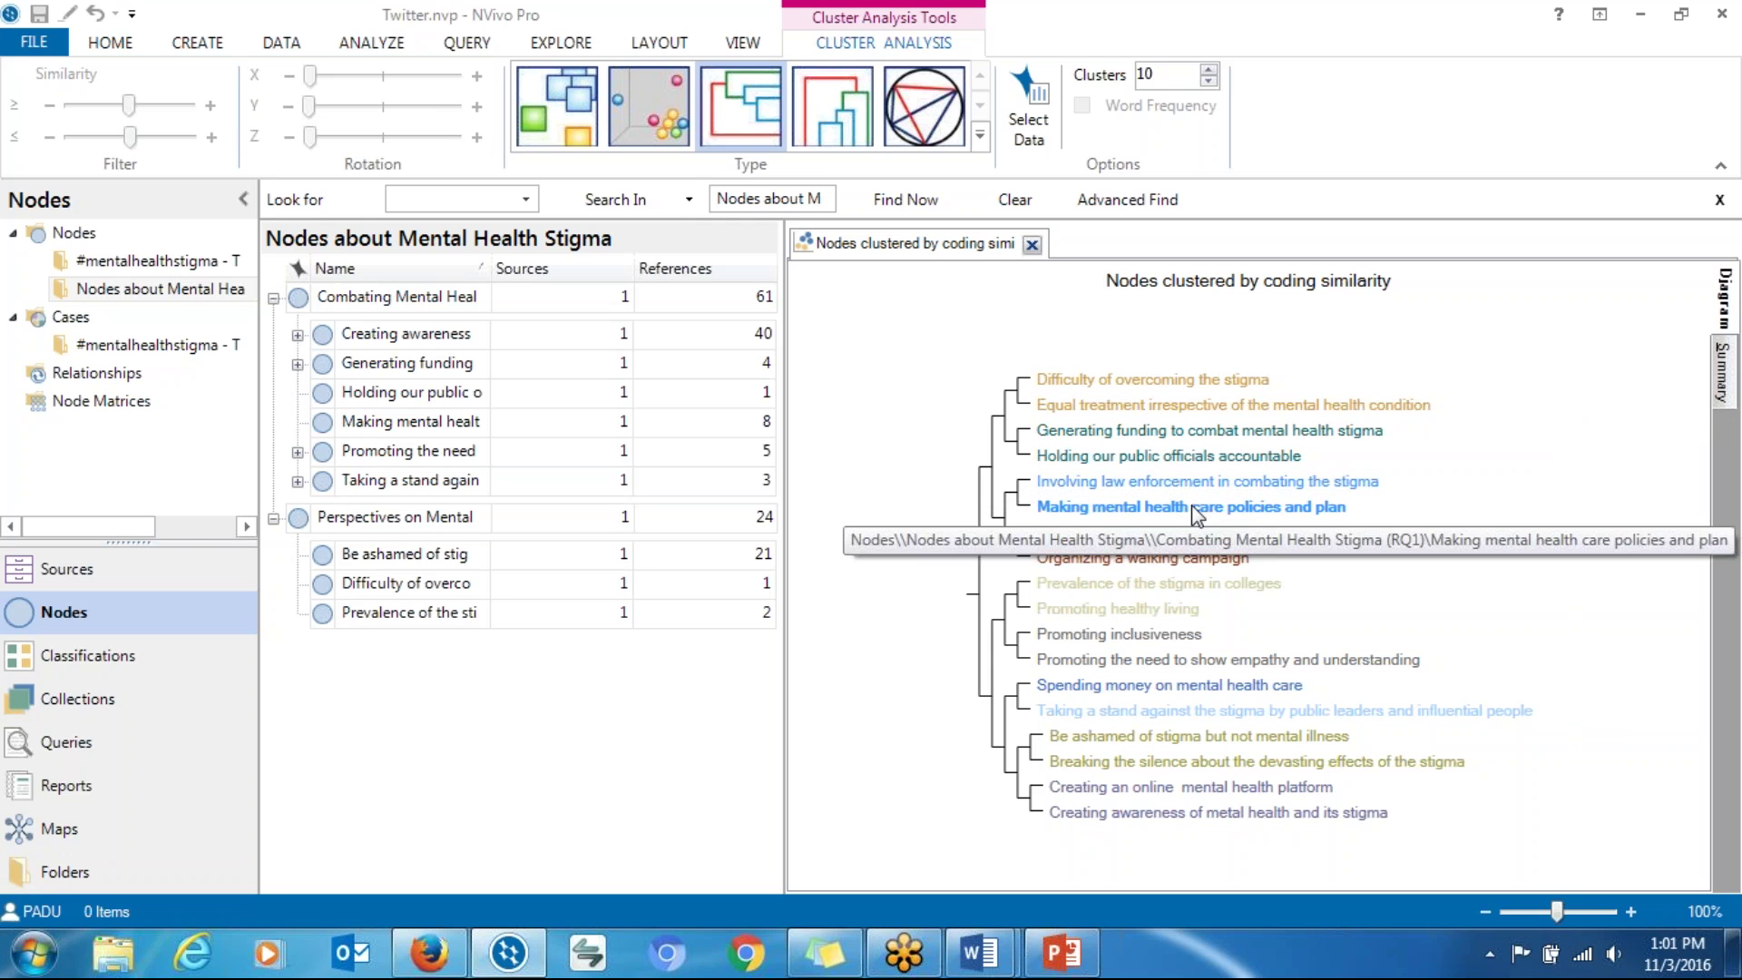
click(1194, 508)
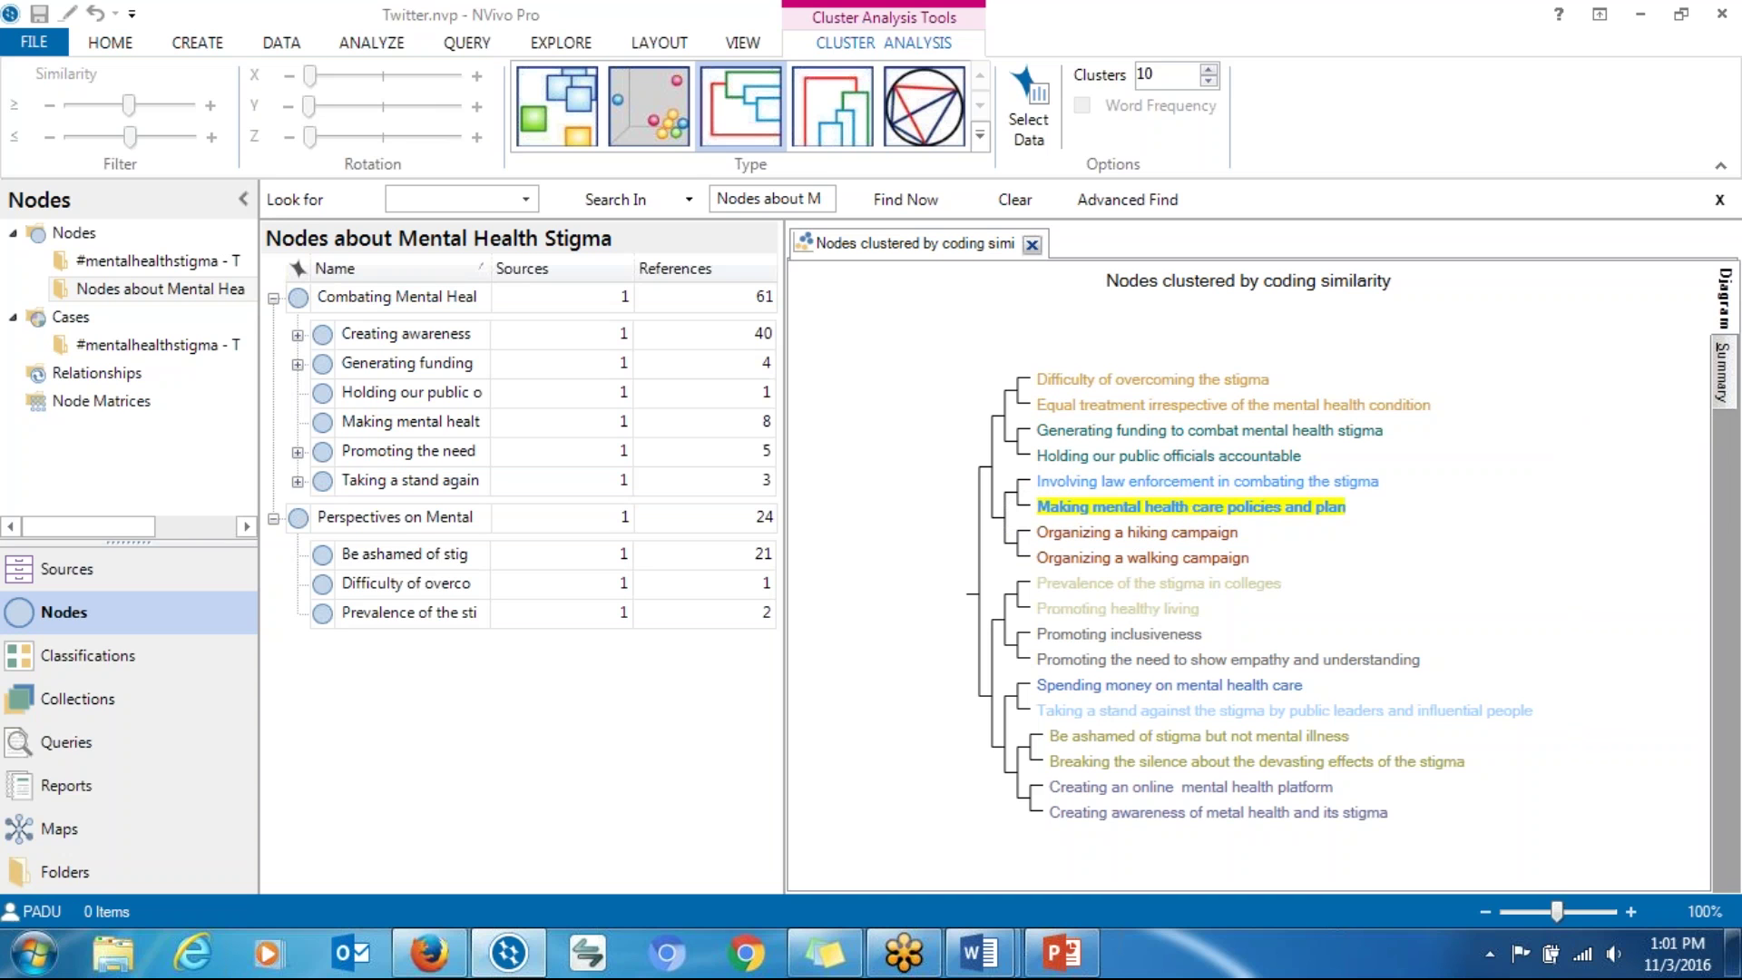
double_click(1194, 506)
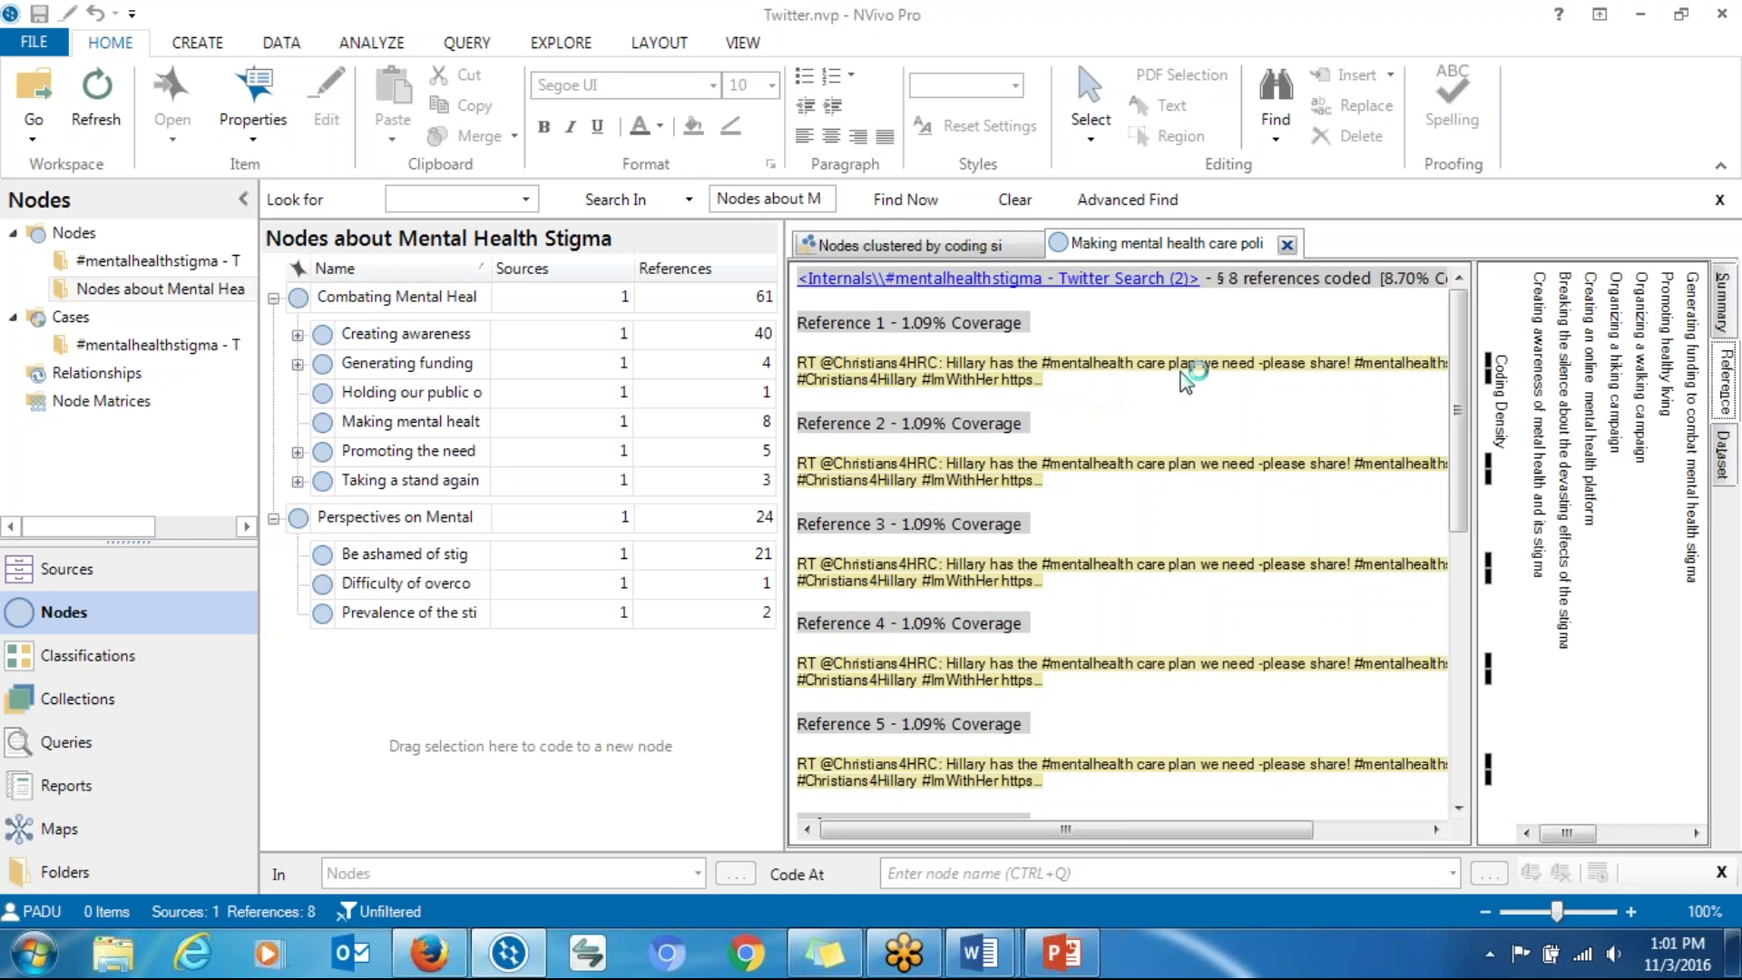
drag(1458, 477, 1129, 468)
mouse_move(1461, 525)
mouse_down()
mouse_move(1470, 713)
mouse_move(1470, 508)
mouse_up()
click(1287, 244)
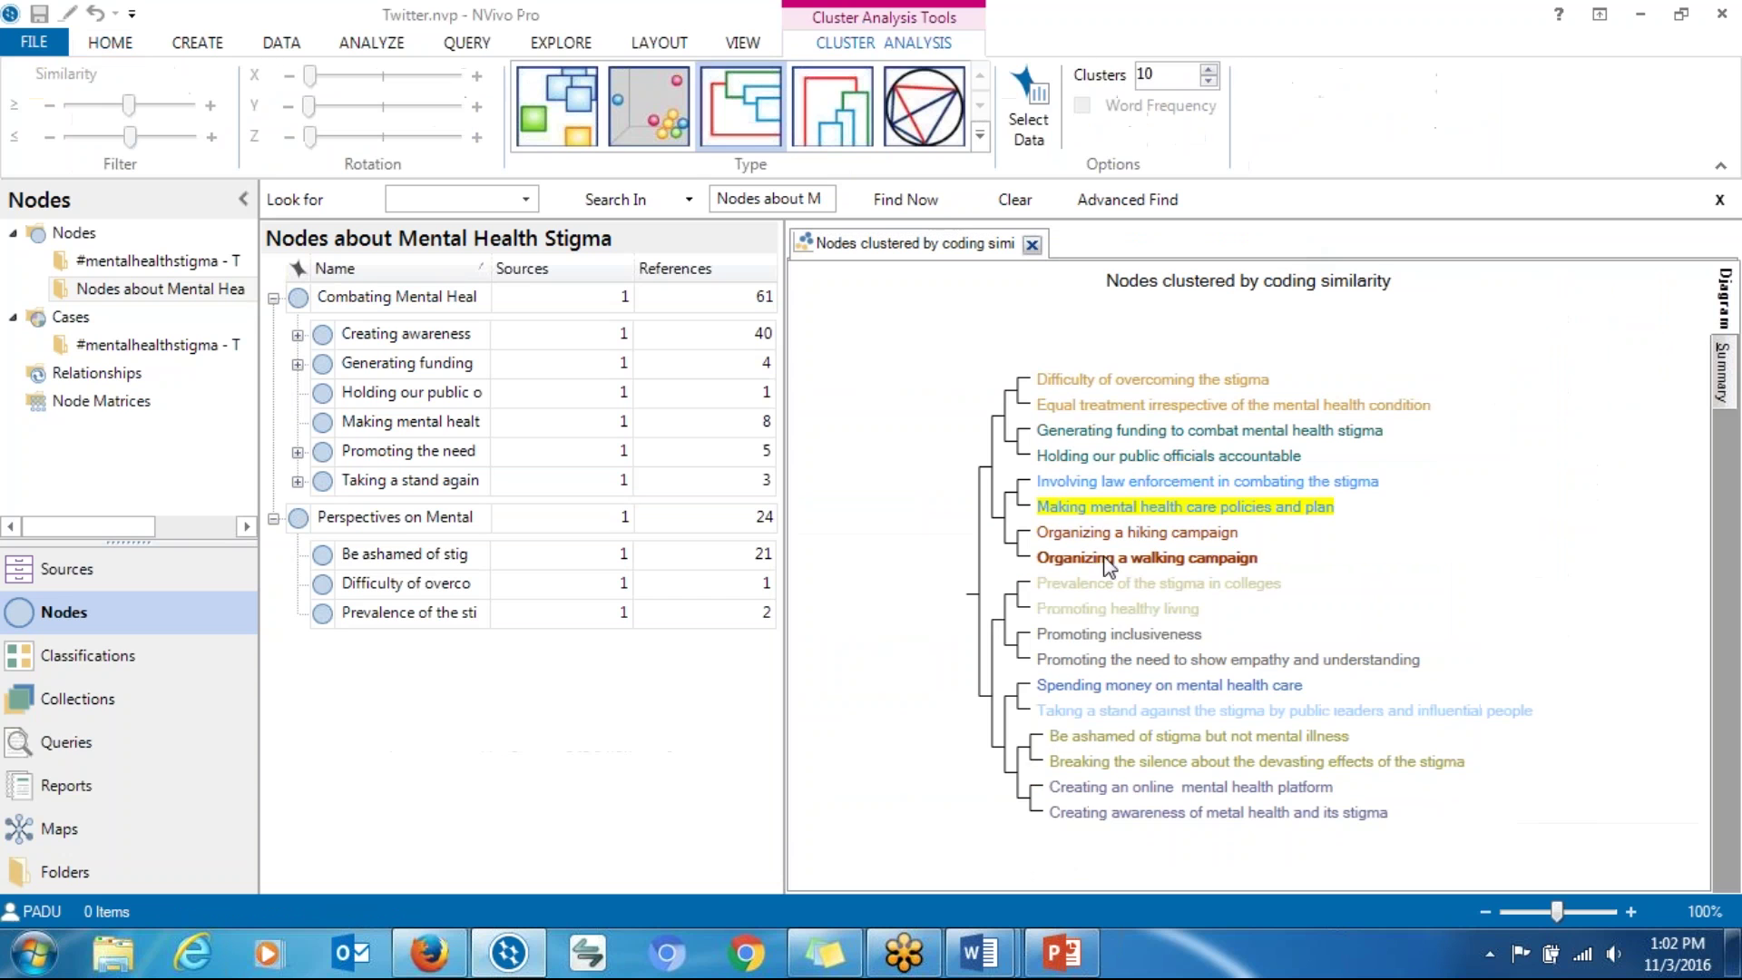
Step: Open the "Holding our public officials accountable" node from the dendrogram and view its coding in the dataset
double_click(1103, 460)
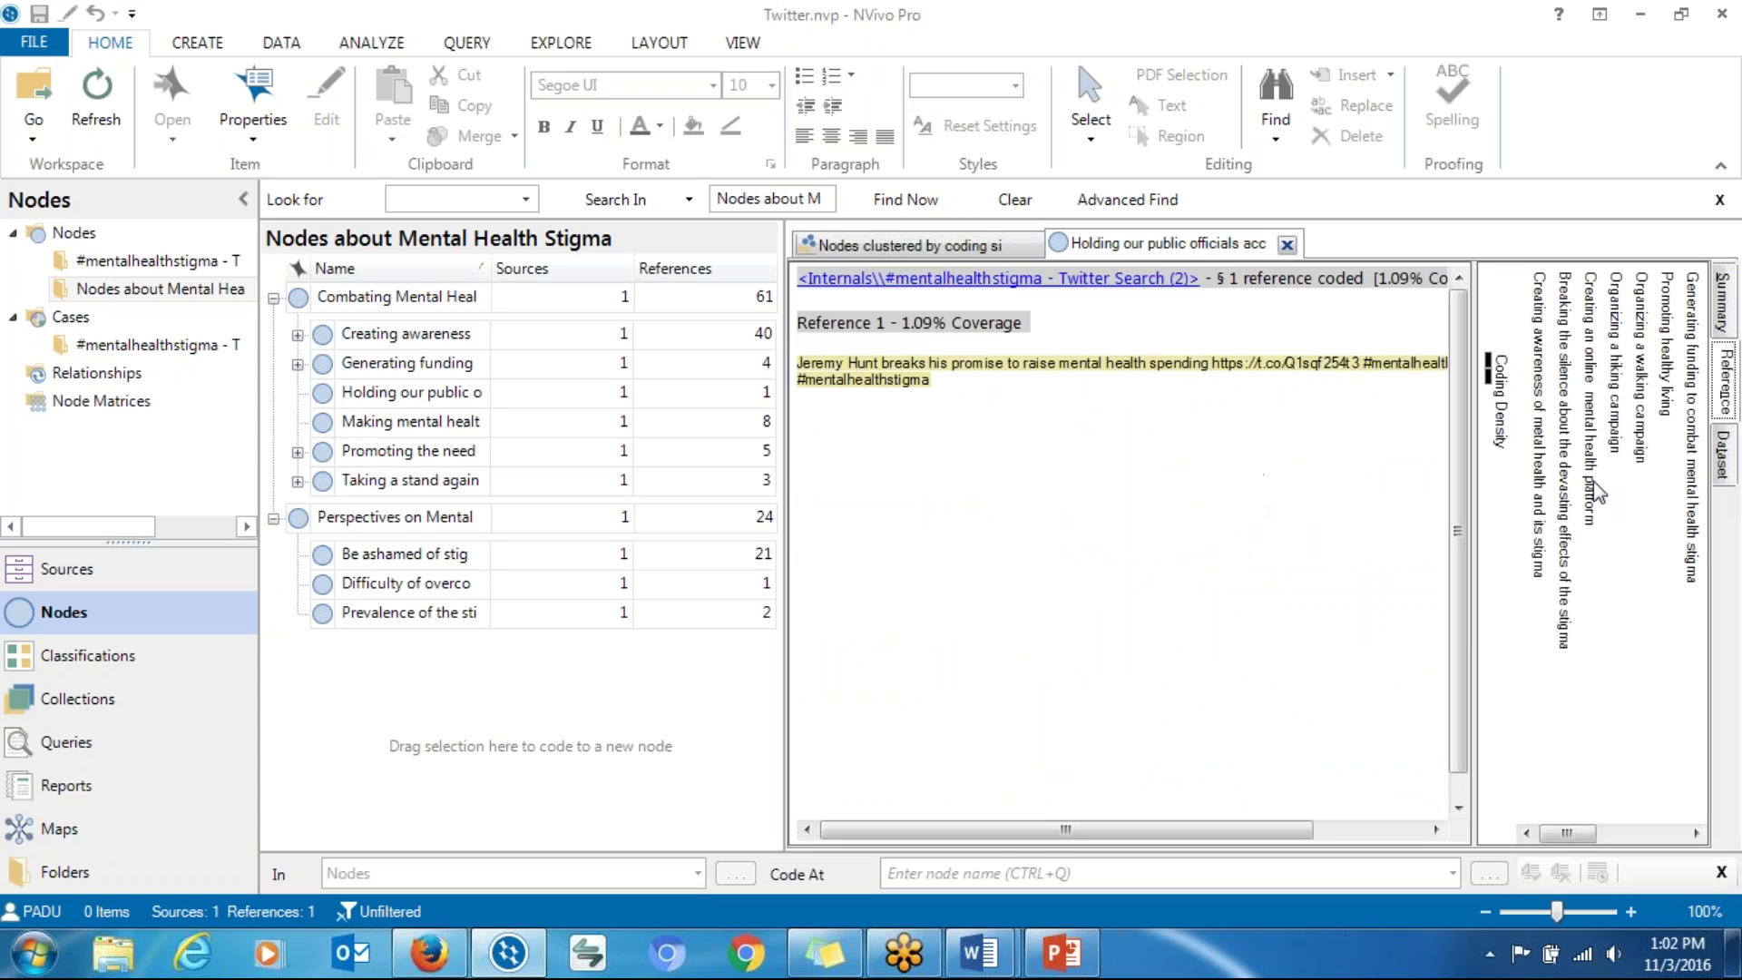
click(1722, 472)
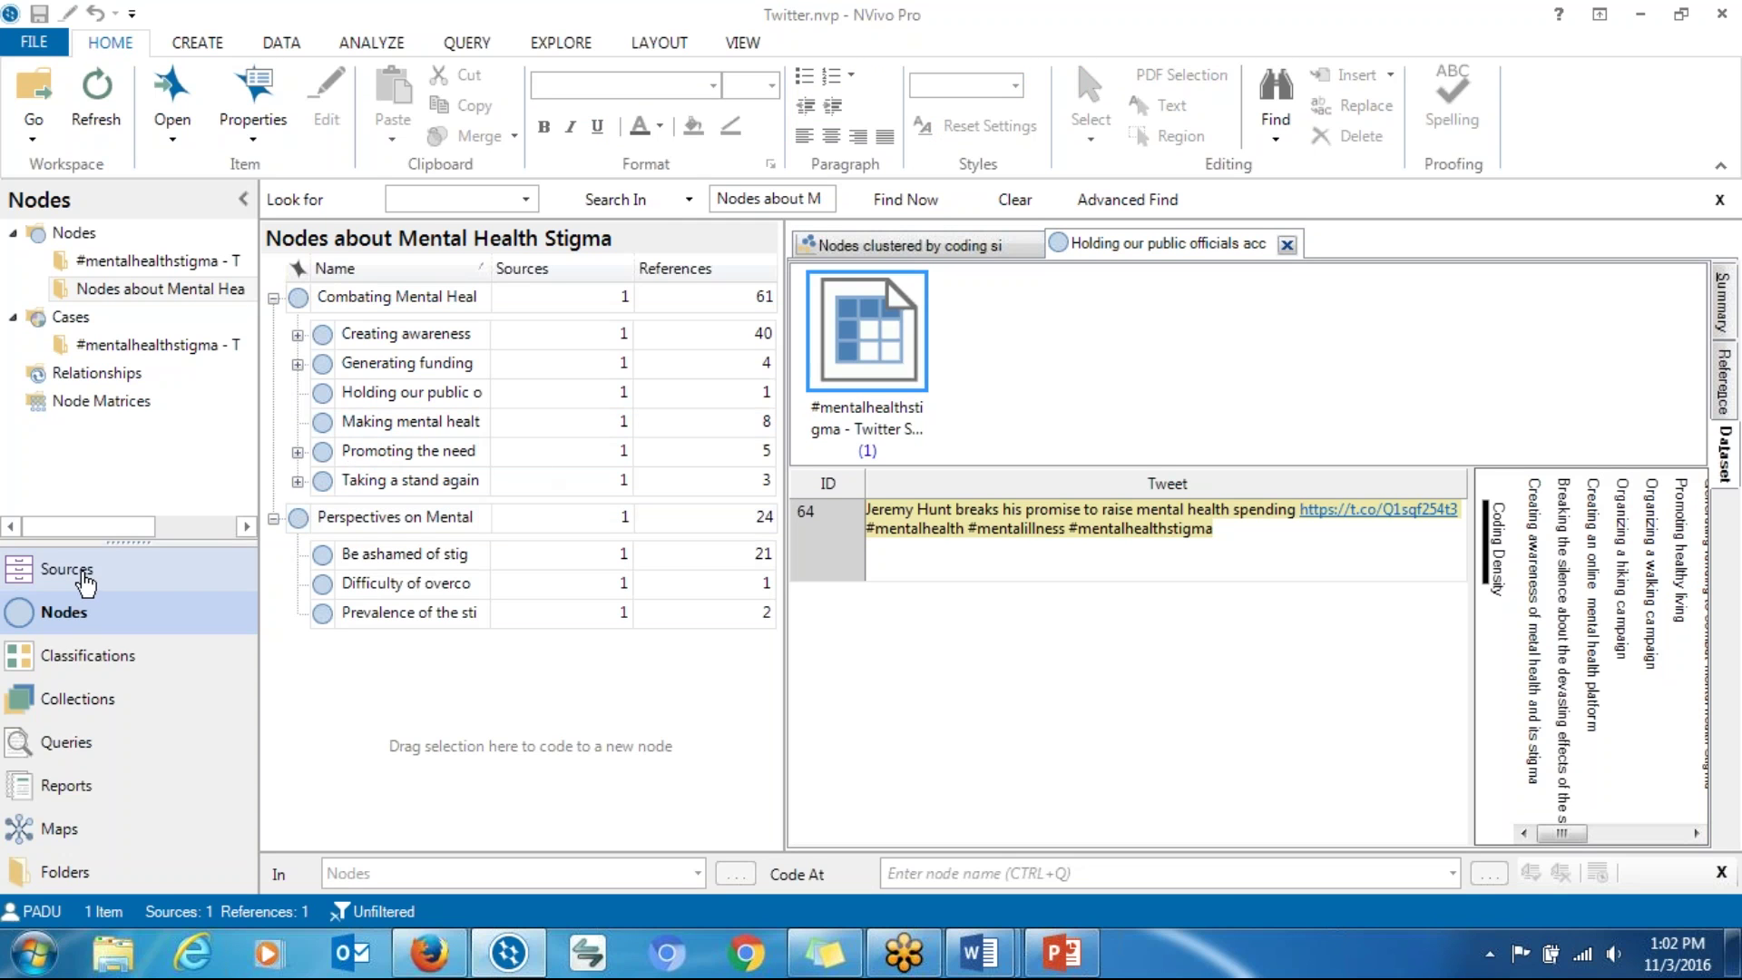
Step: Open the "#mentalhealthstigma - Twitter Search (2)" dataset from the internal sources and look through its tweets
click(104, 290)
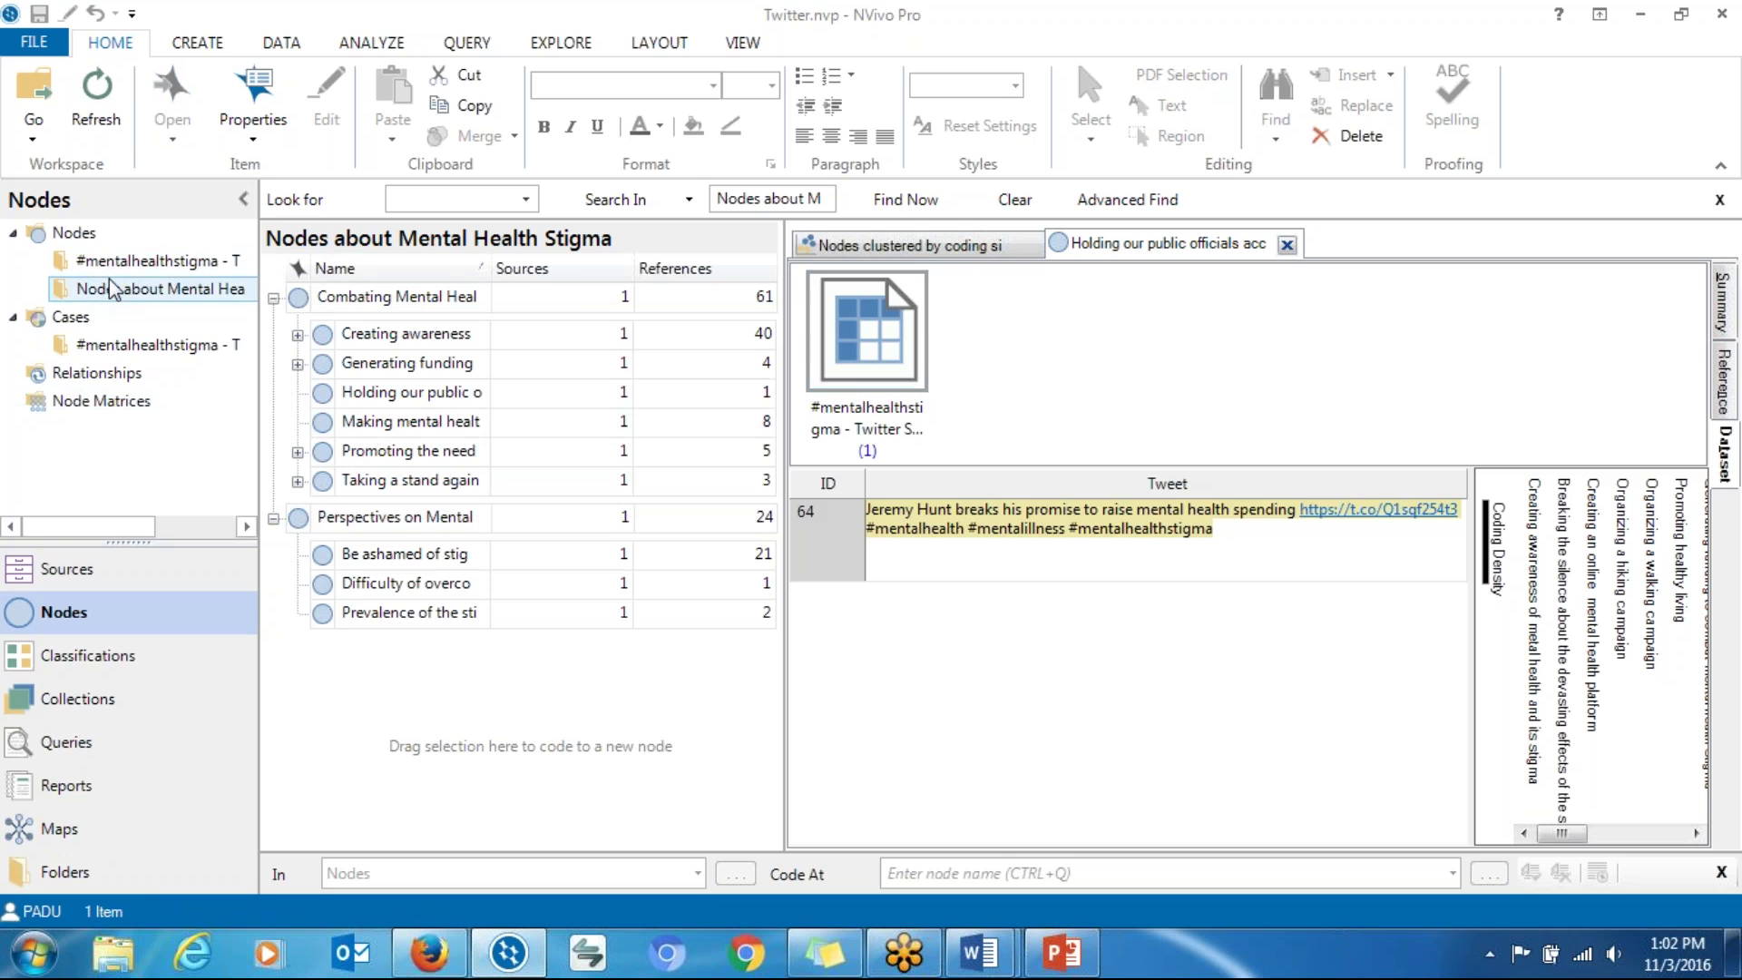
click(56, 347)
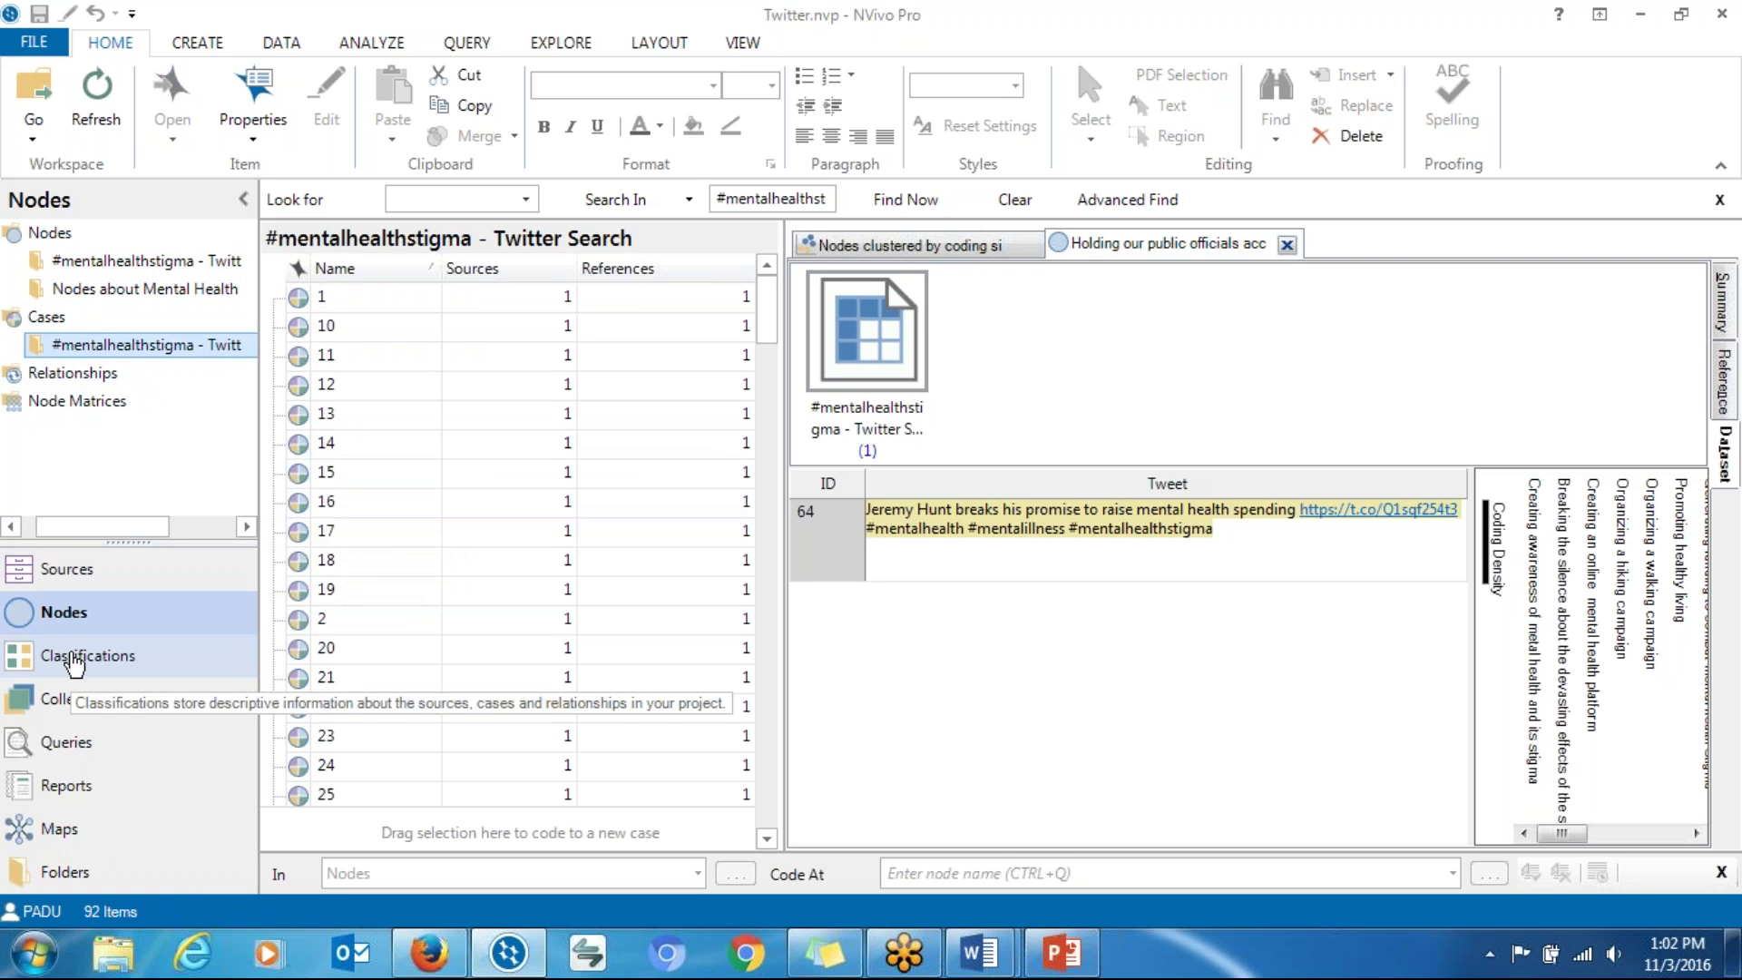
click(50, 569)
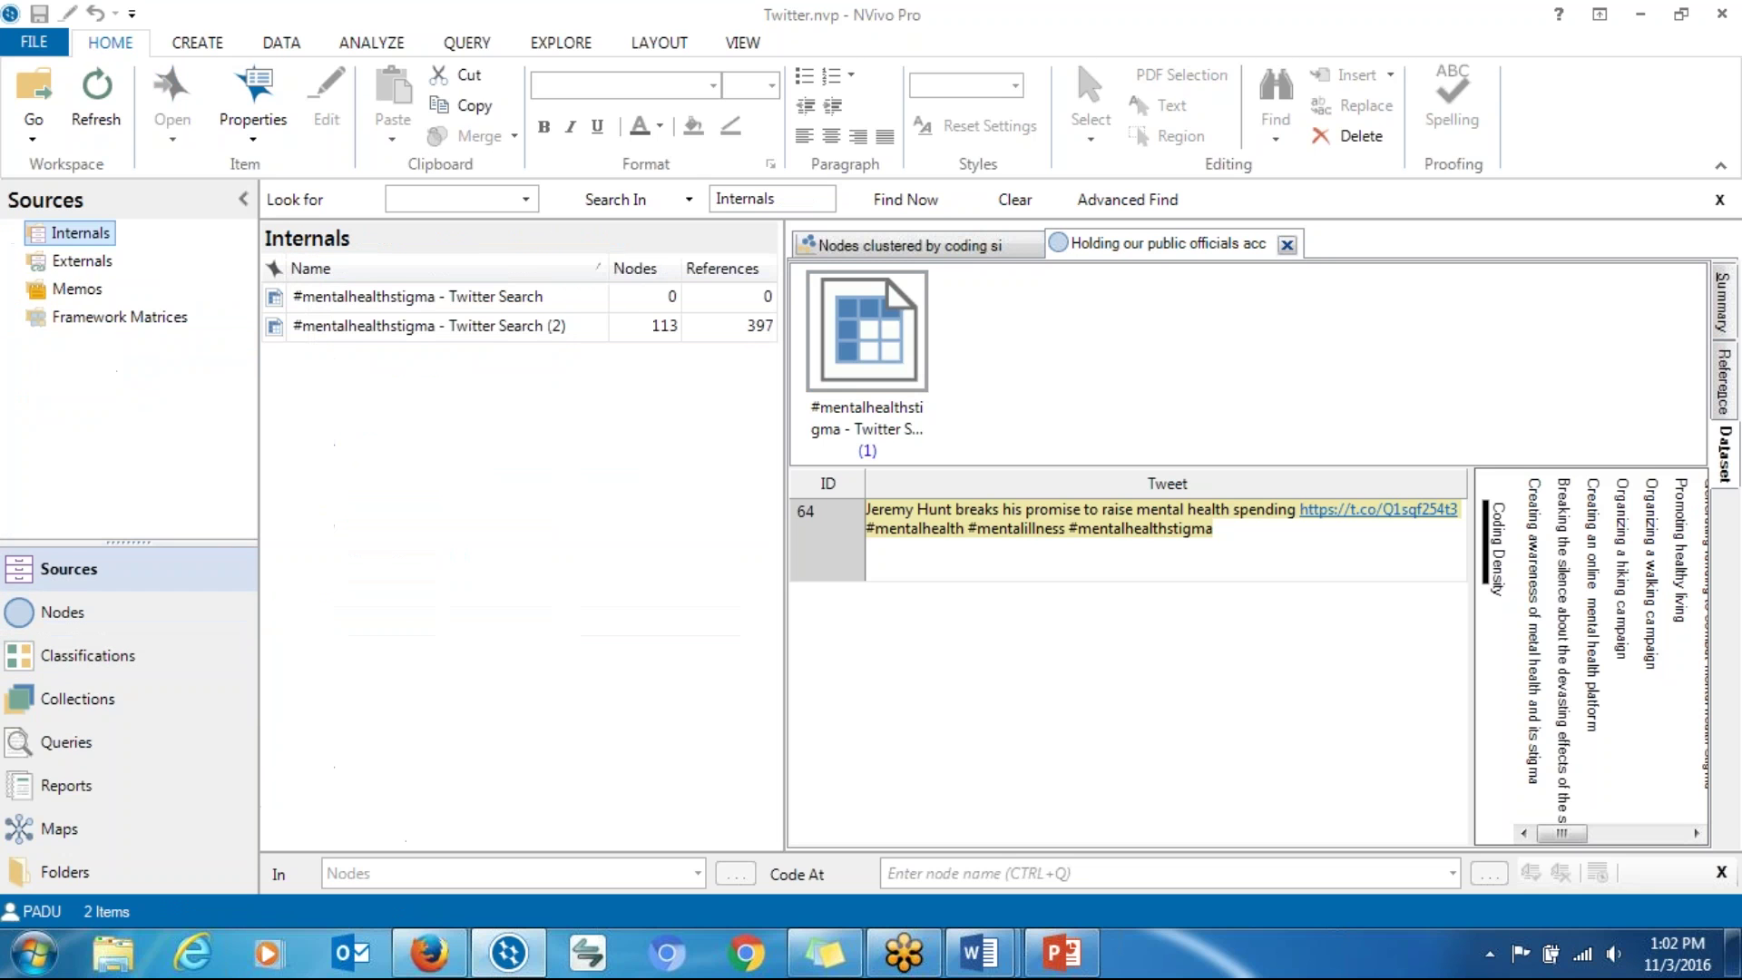
double_click(303, 326)
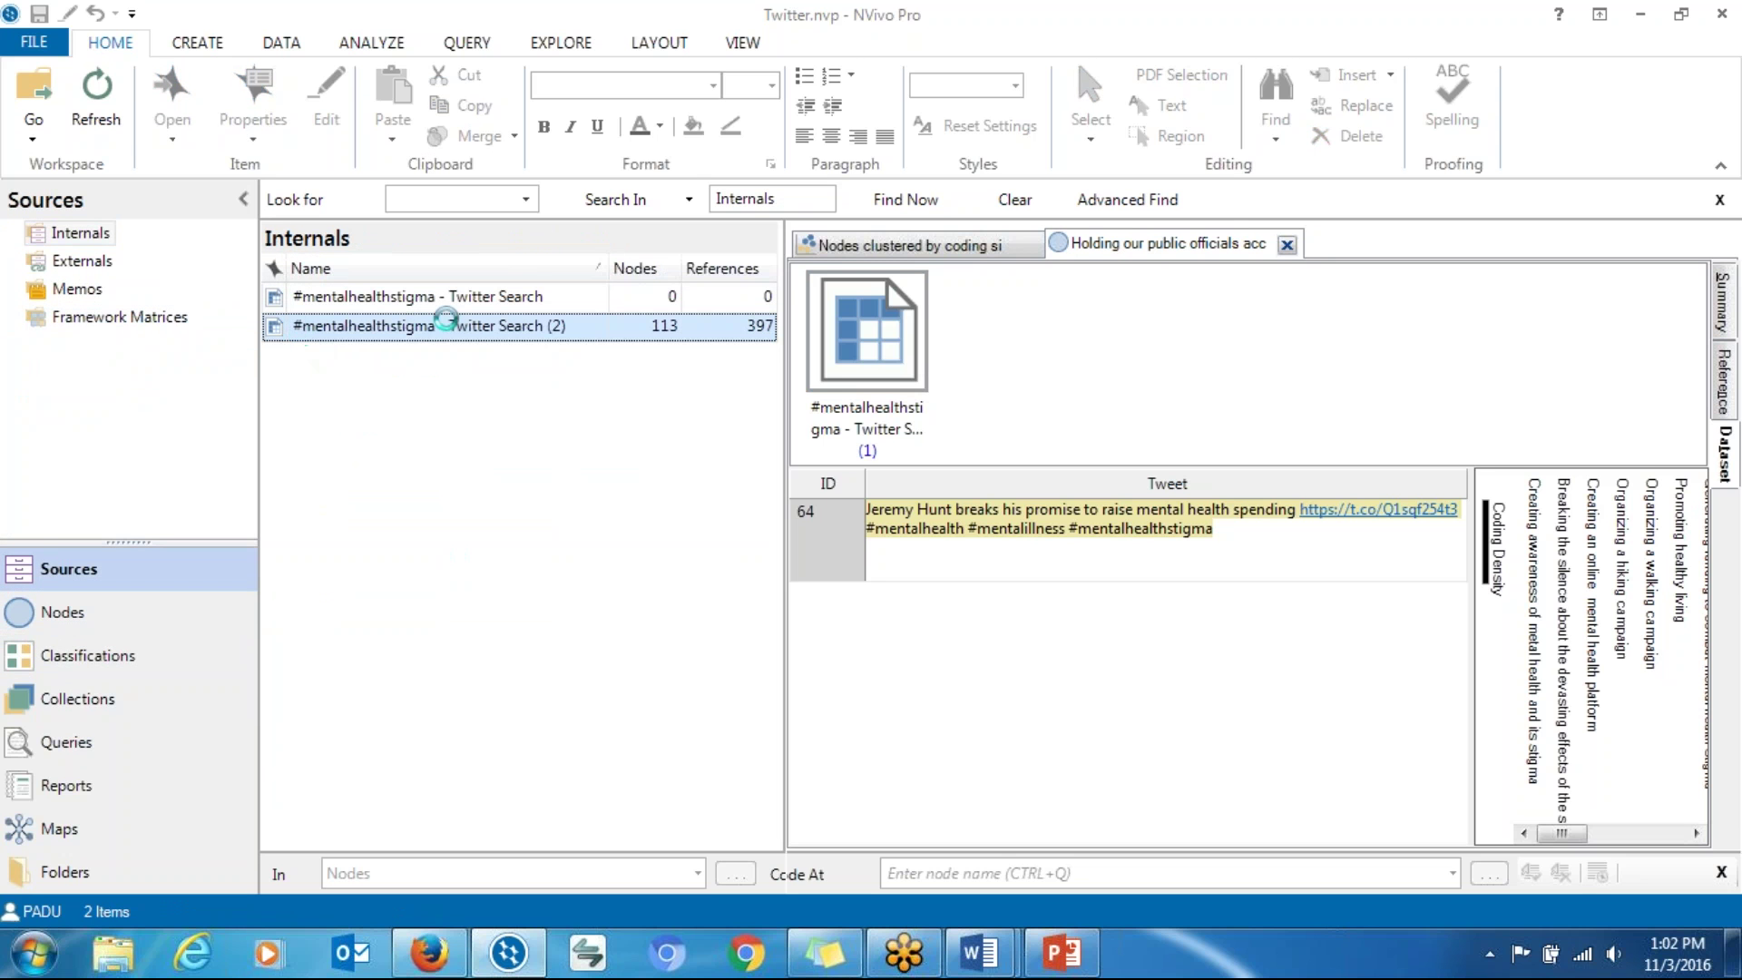
drag(1692, 337, 1727, 712)
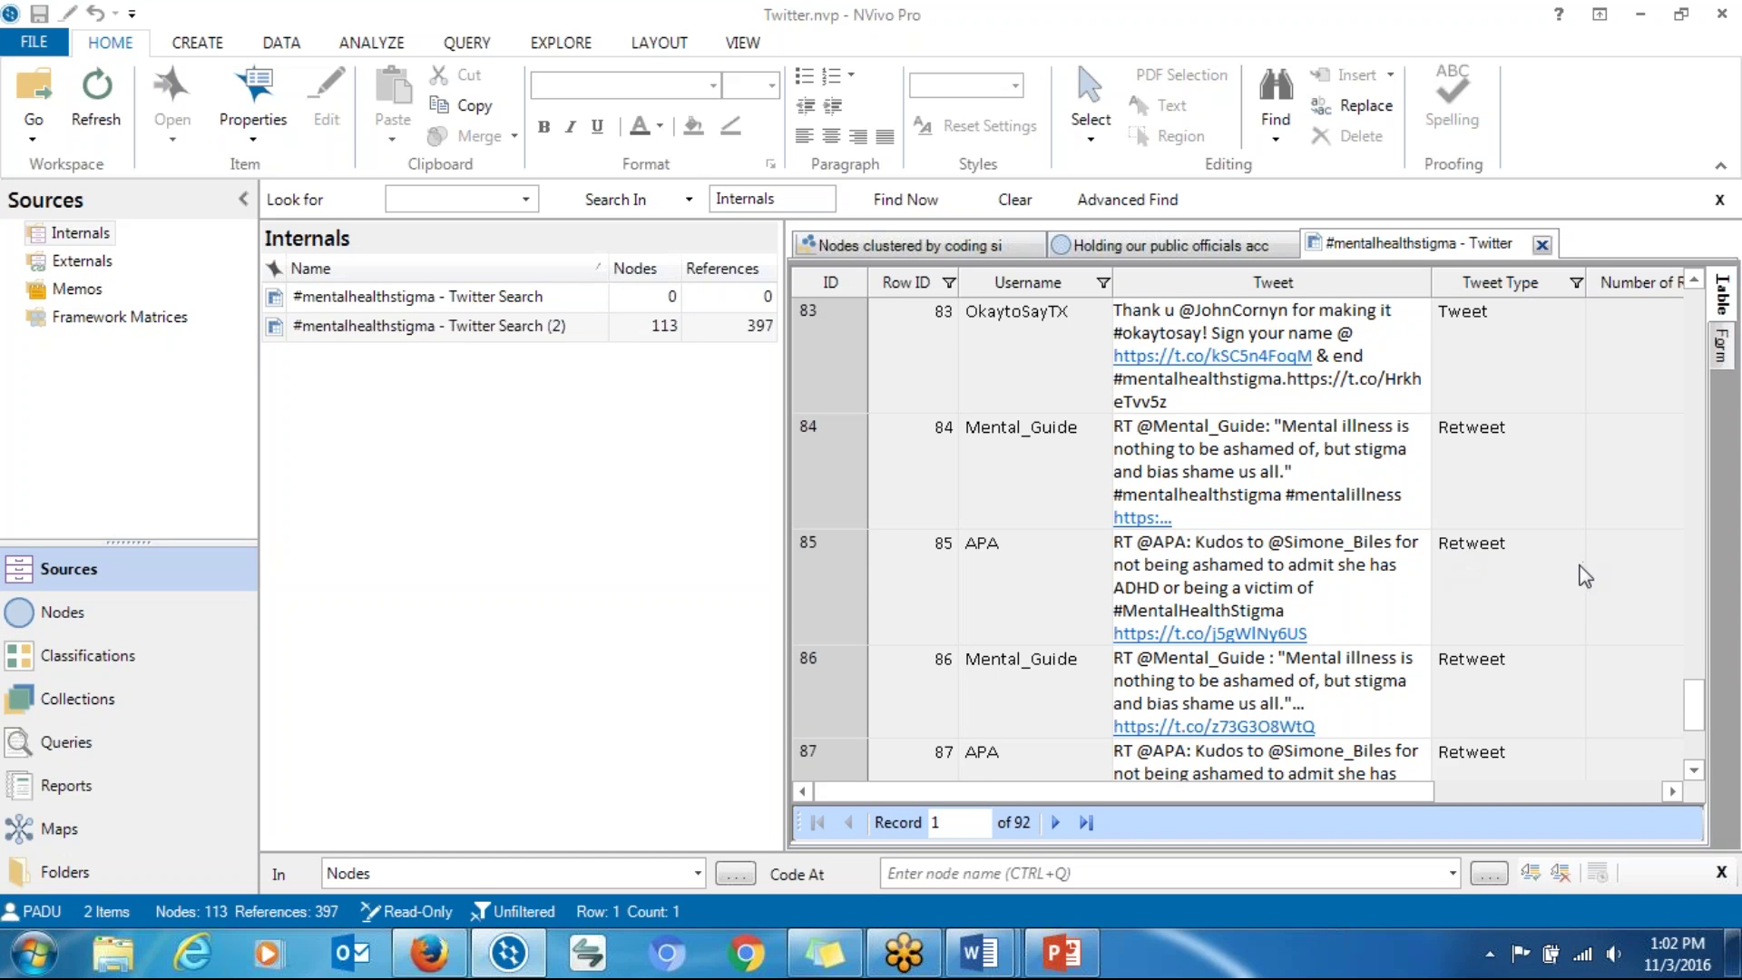
drag(1701, 714, 1693, 506)
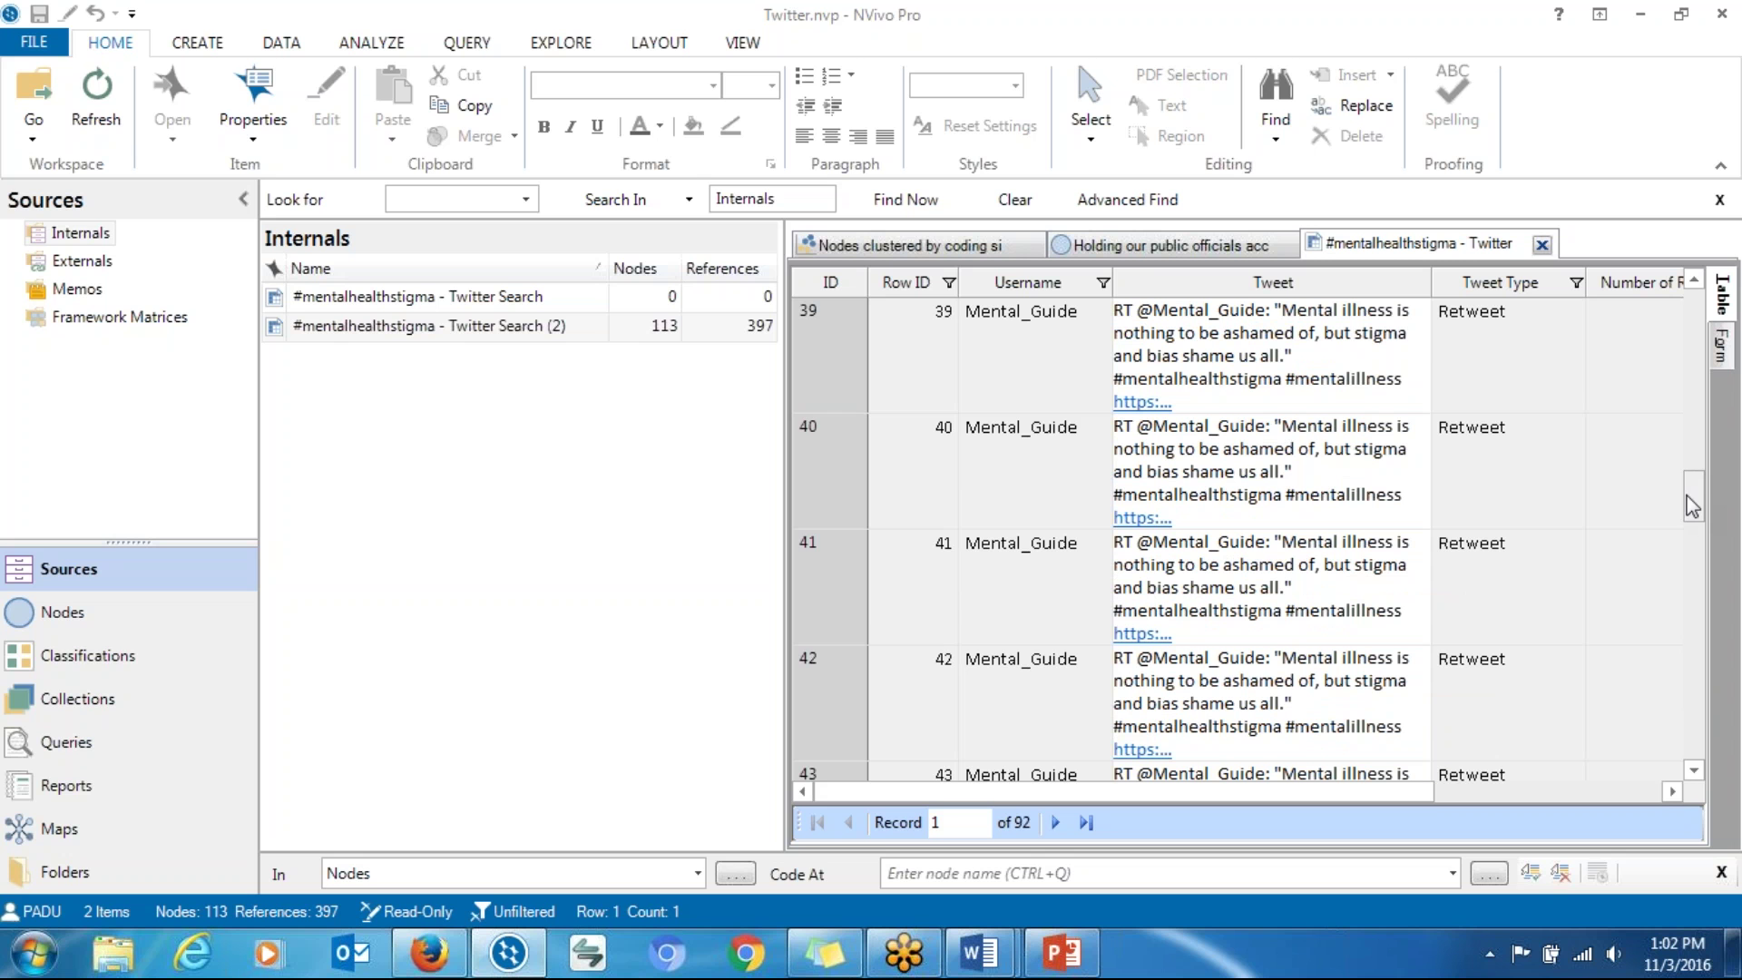
drag(1693, 506, 1690, 335)
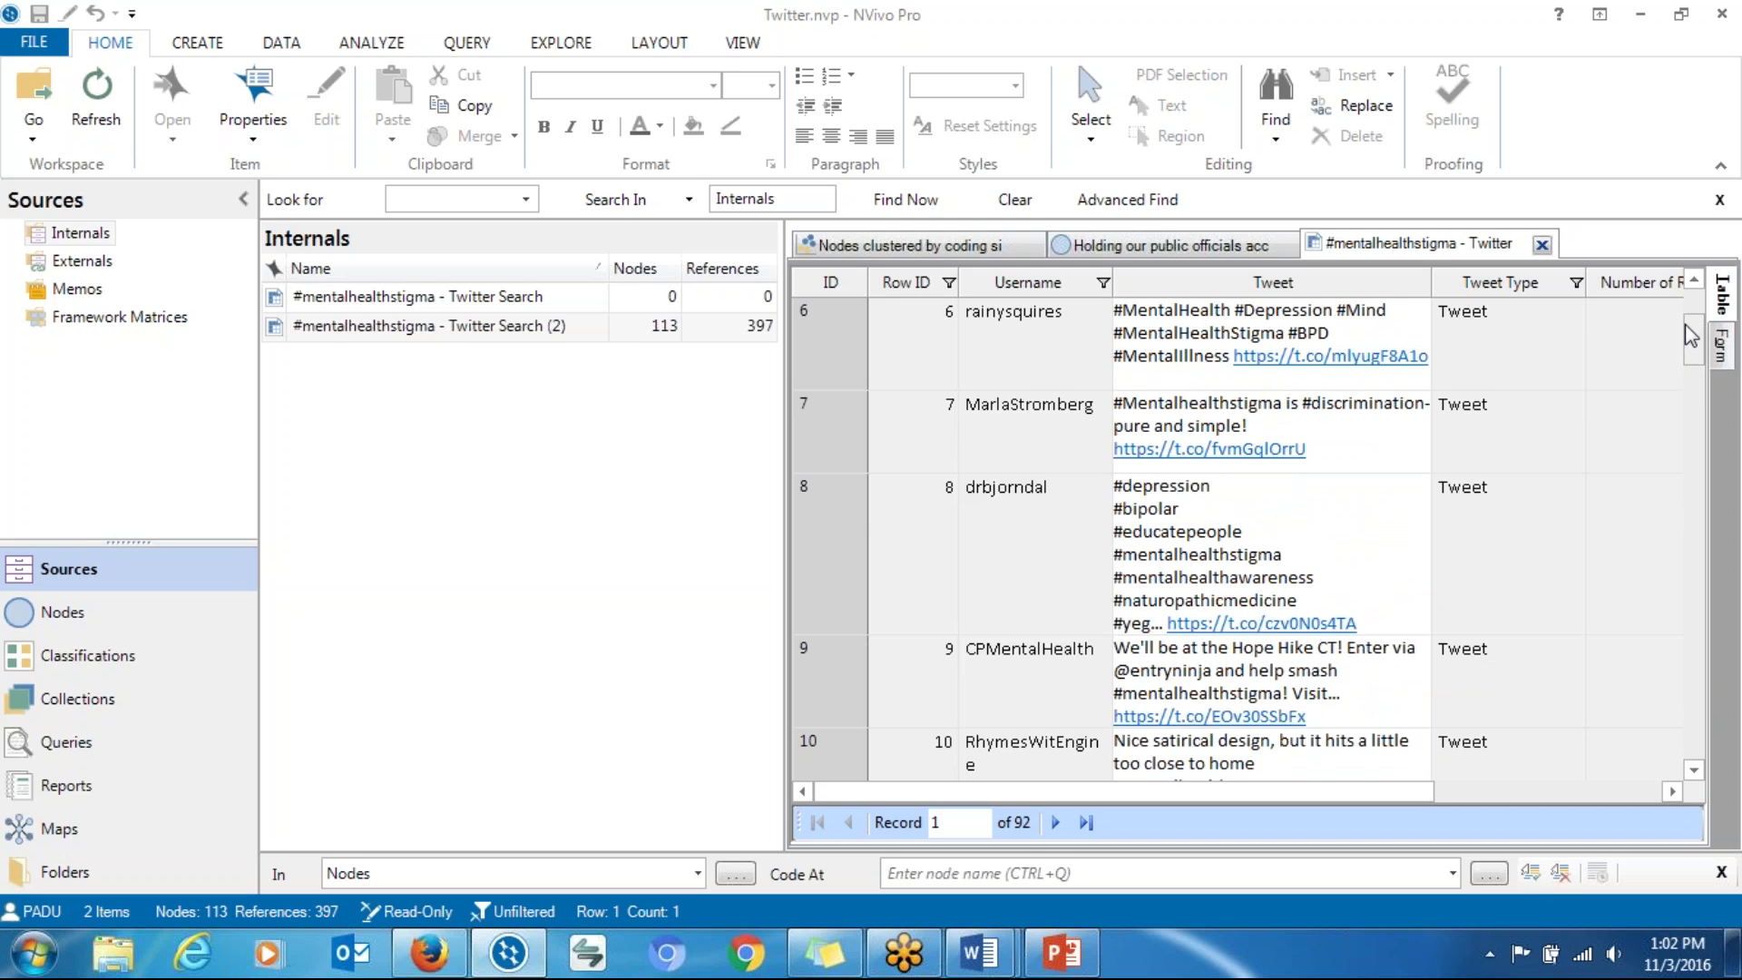
drag(1685, 324, 1694, 297)
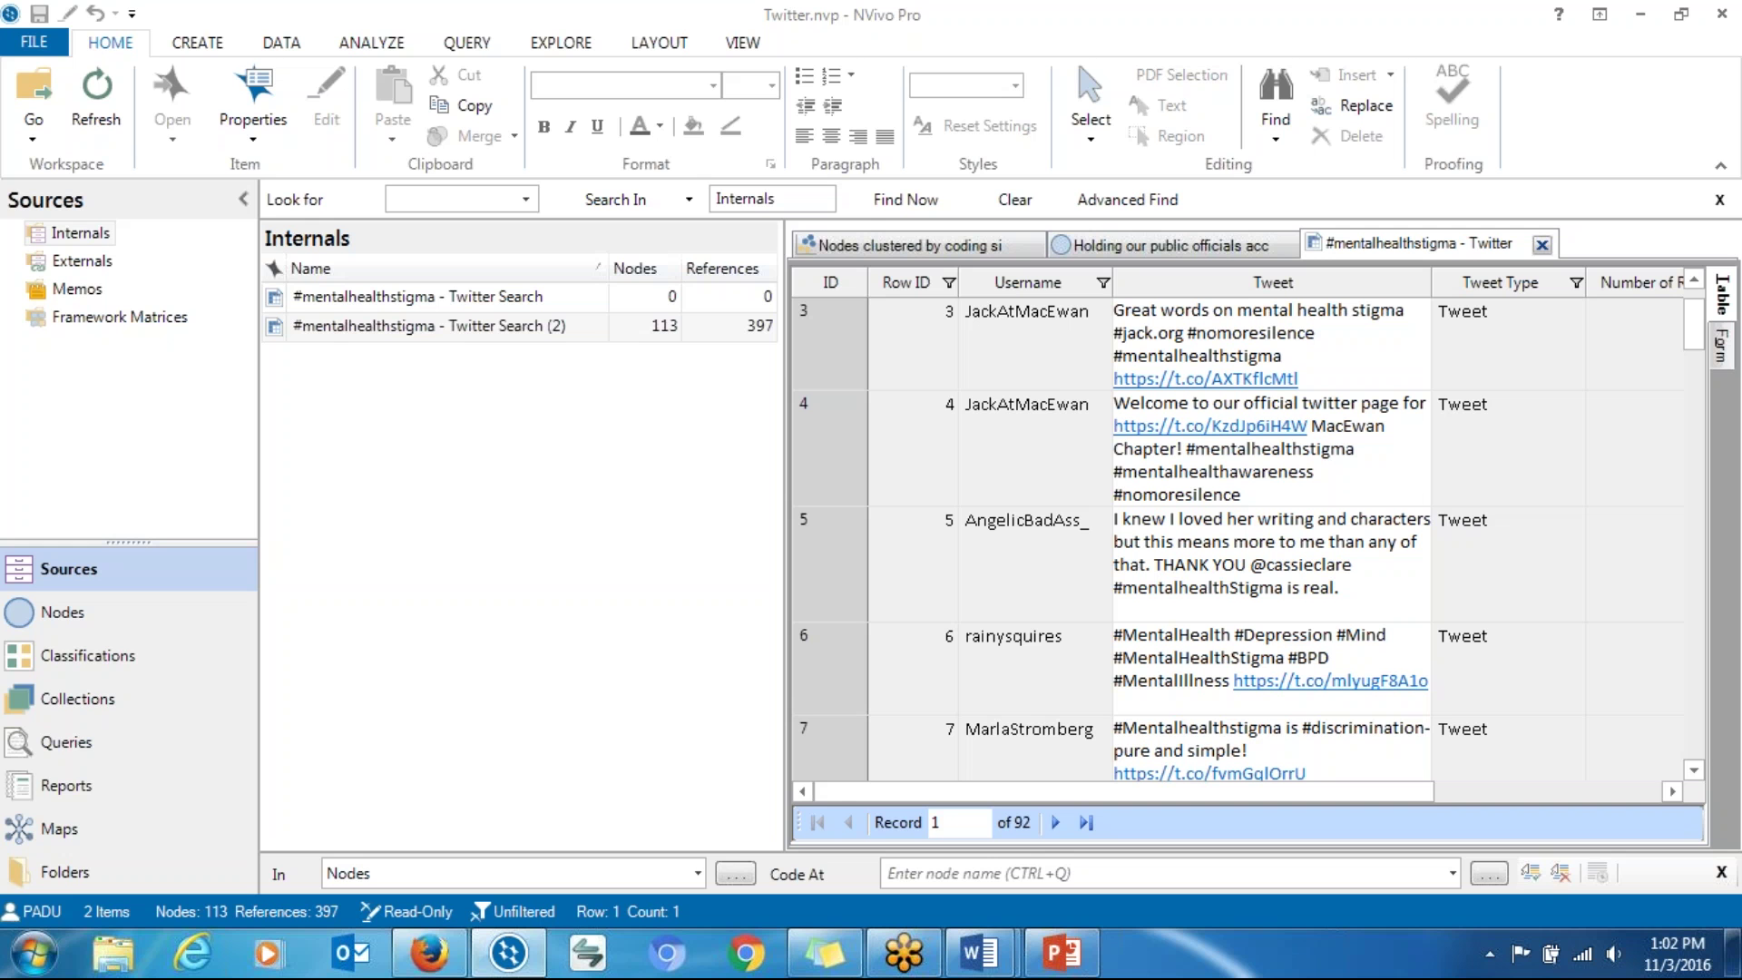
Step: Create a project map named "Creating an online mental health platform"
key(alt+Tab)
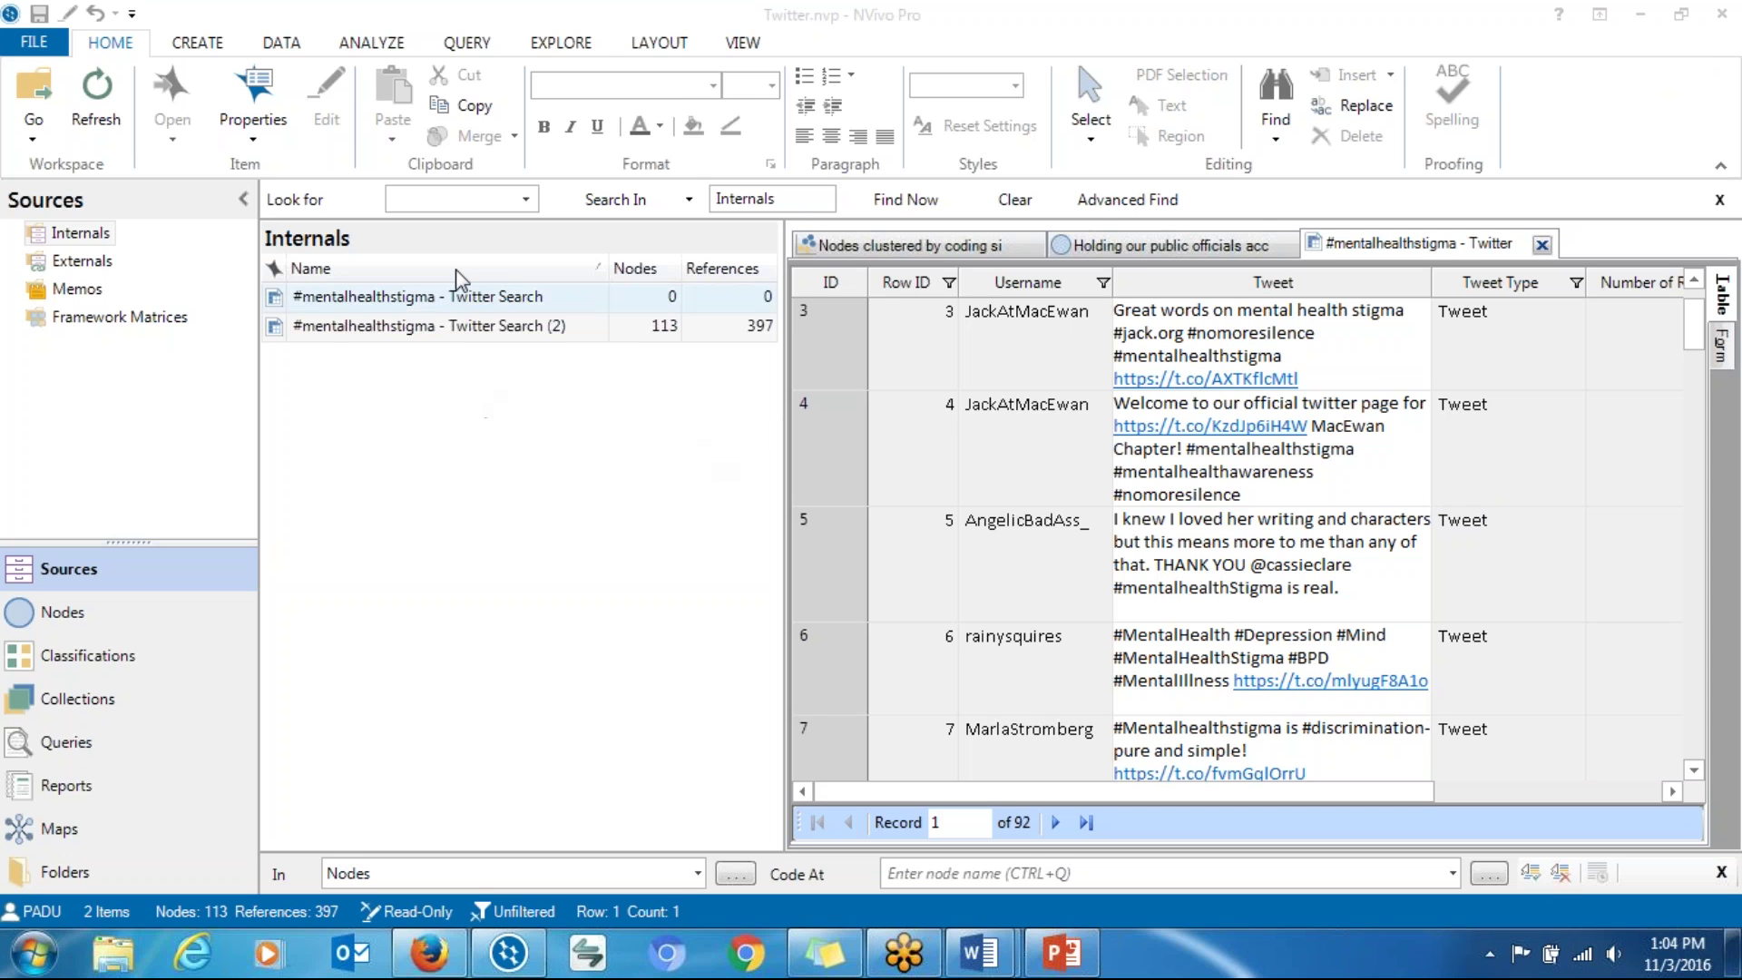
click(555, 45)
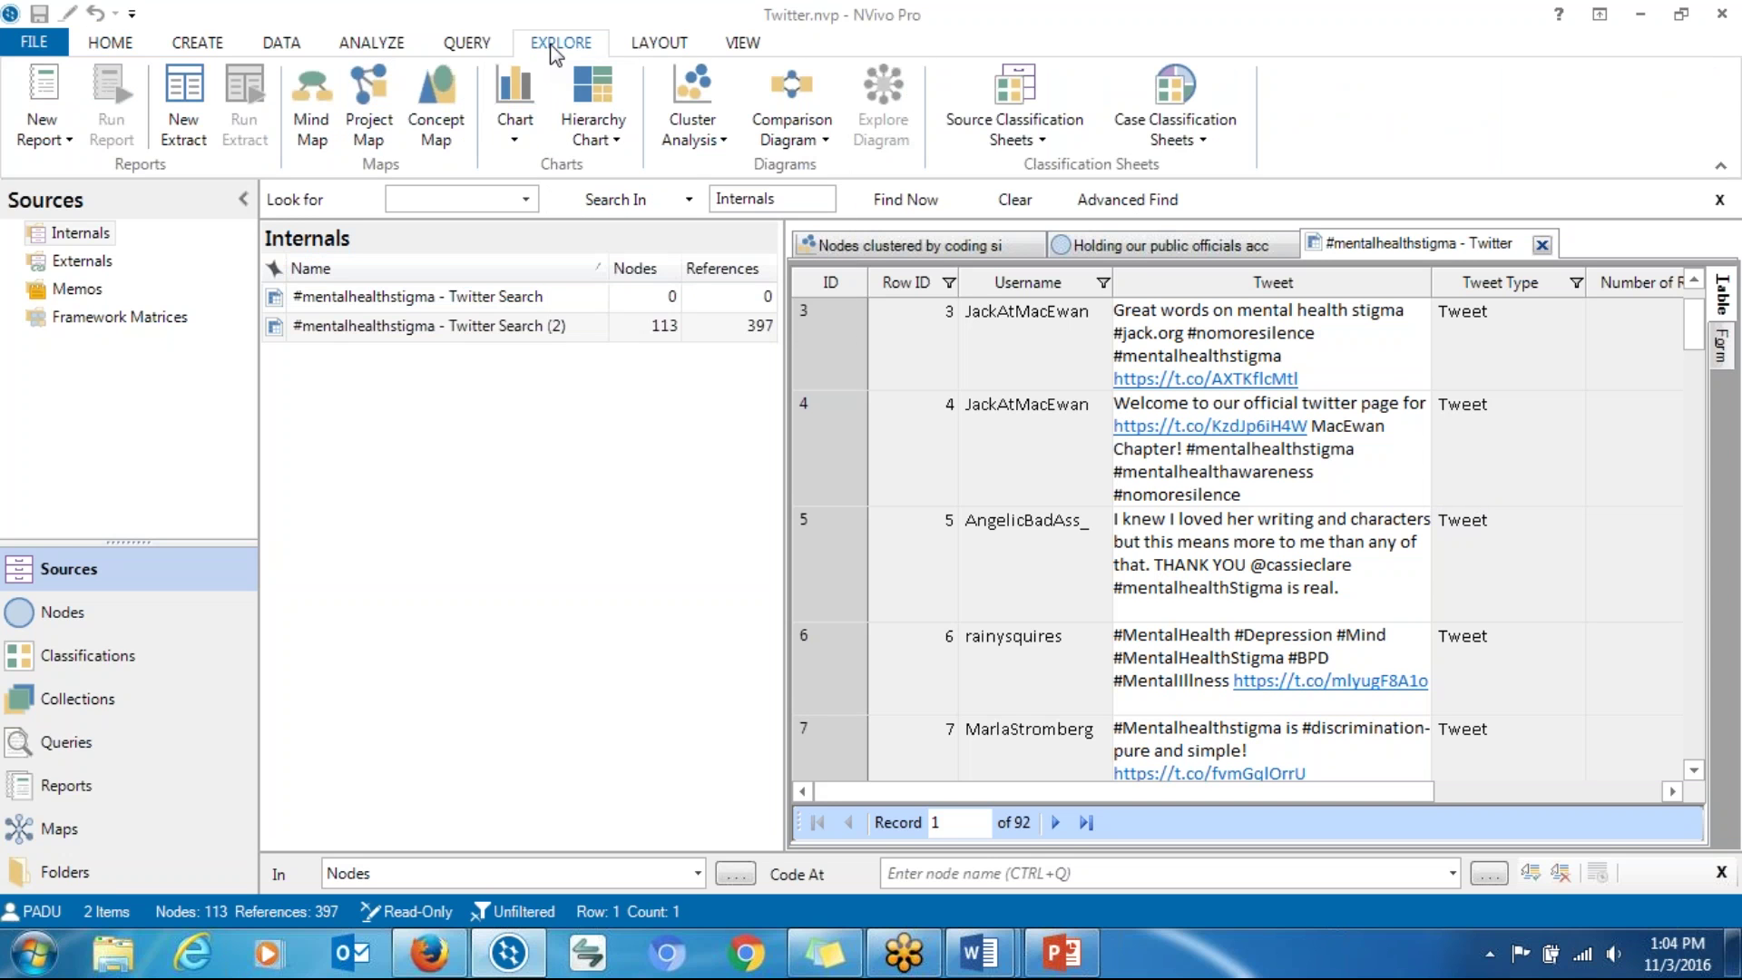
click(369, 138)
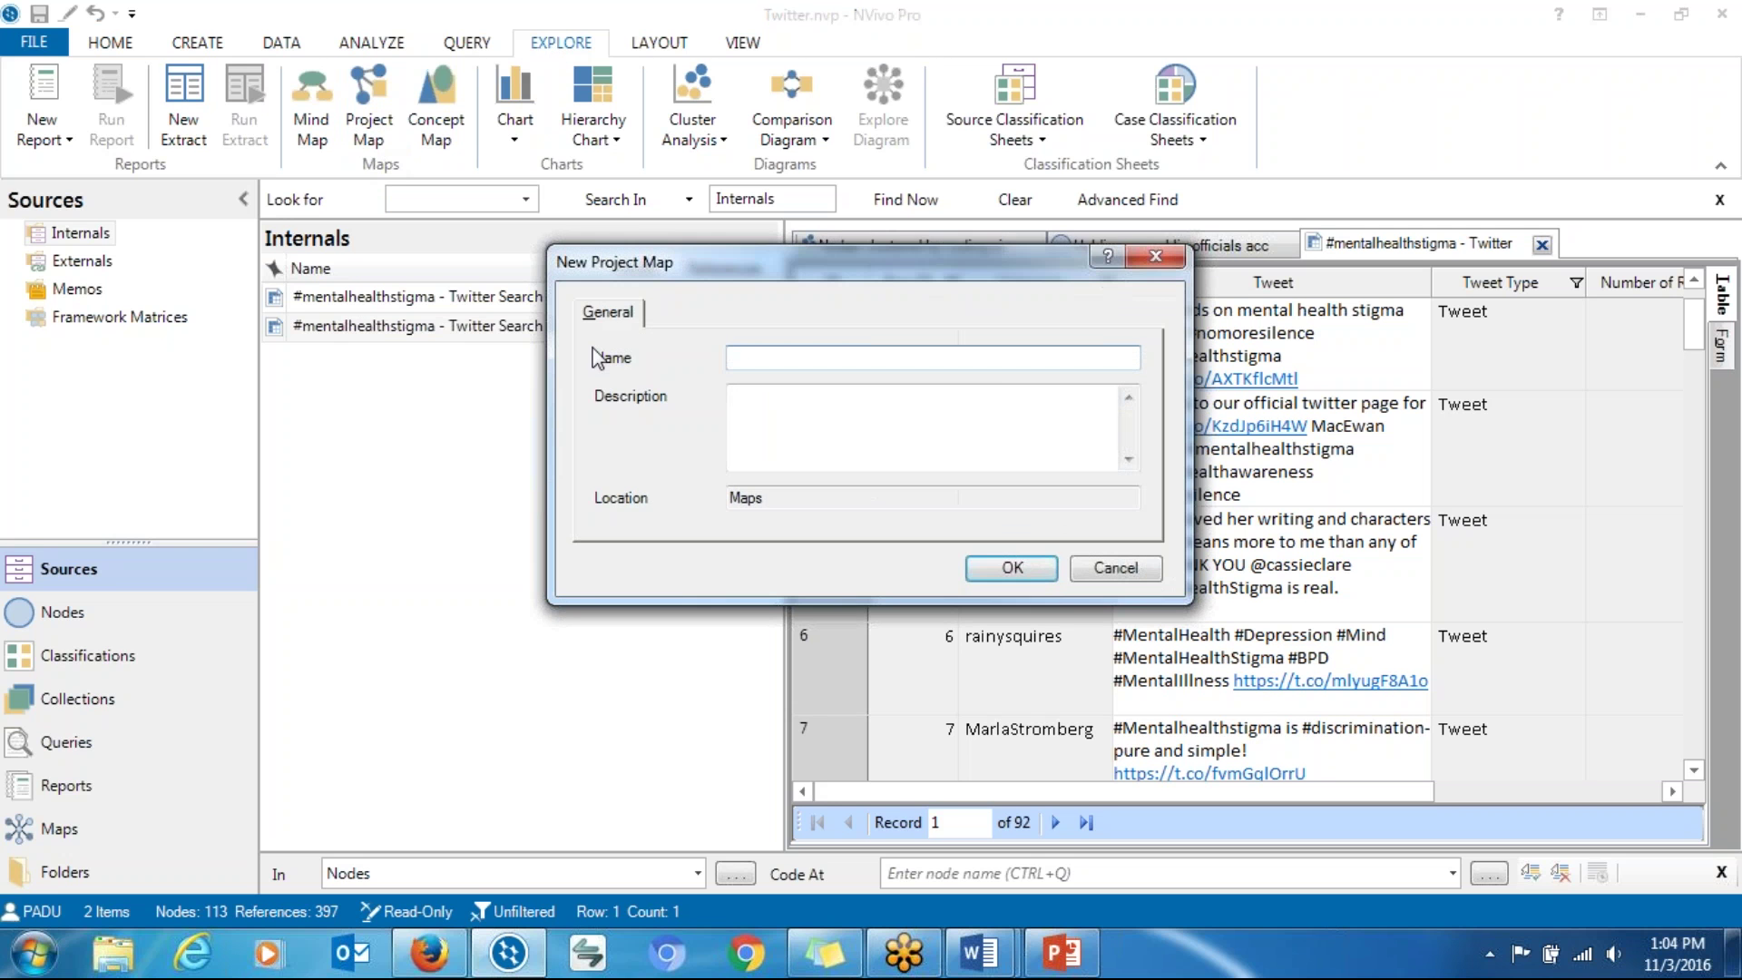
text(o	Creating an online mental health platform)
click(786, 358)
key(BackSpace)
key(BackSpace)
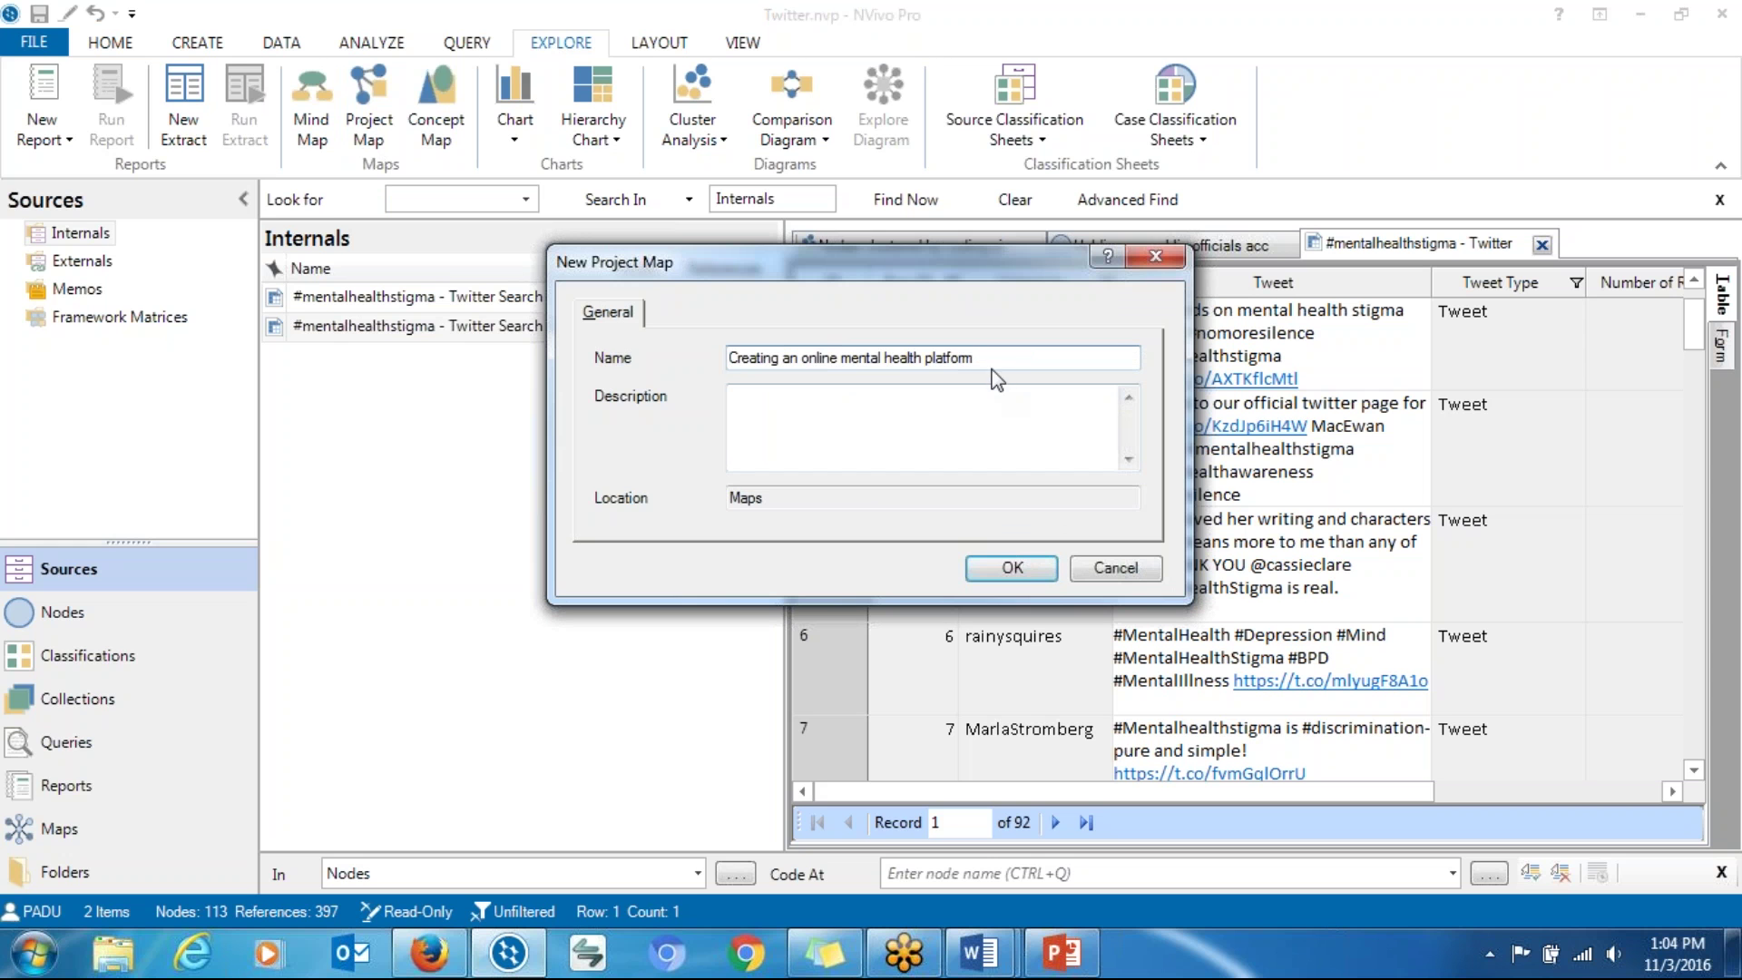
drag(979, 358, 732, 358)
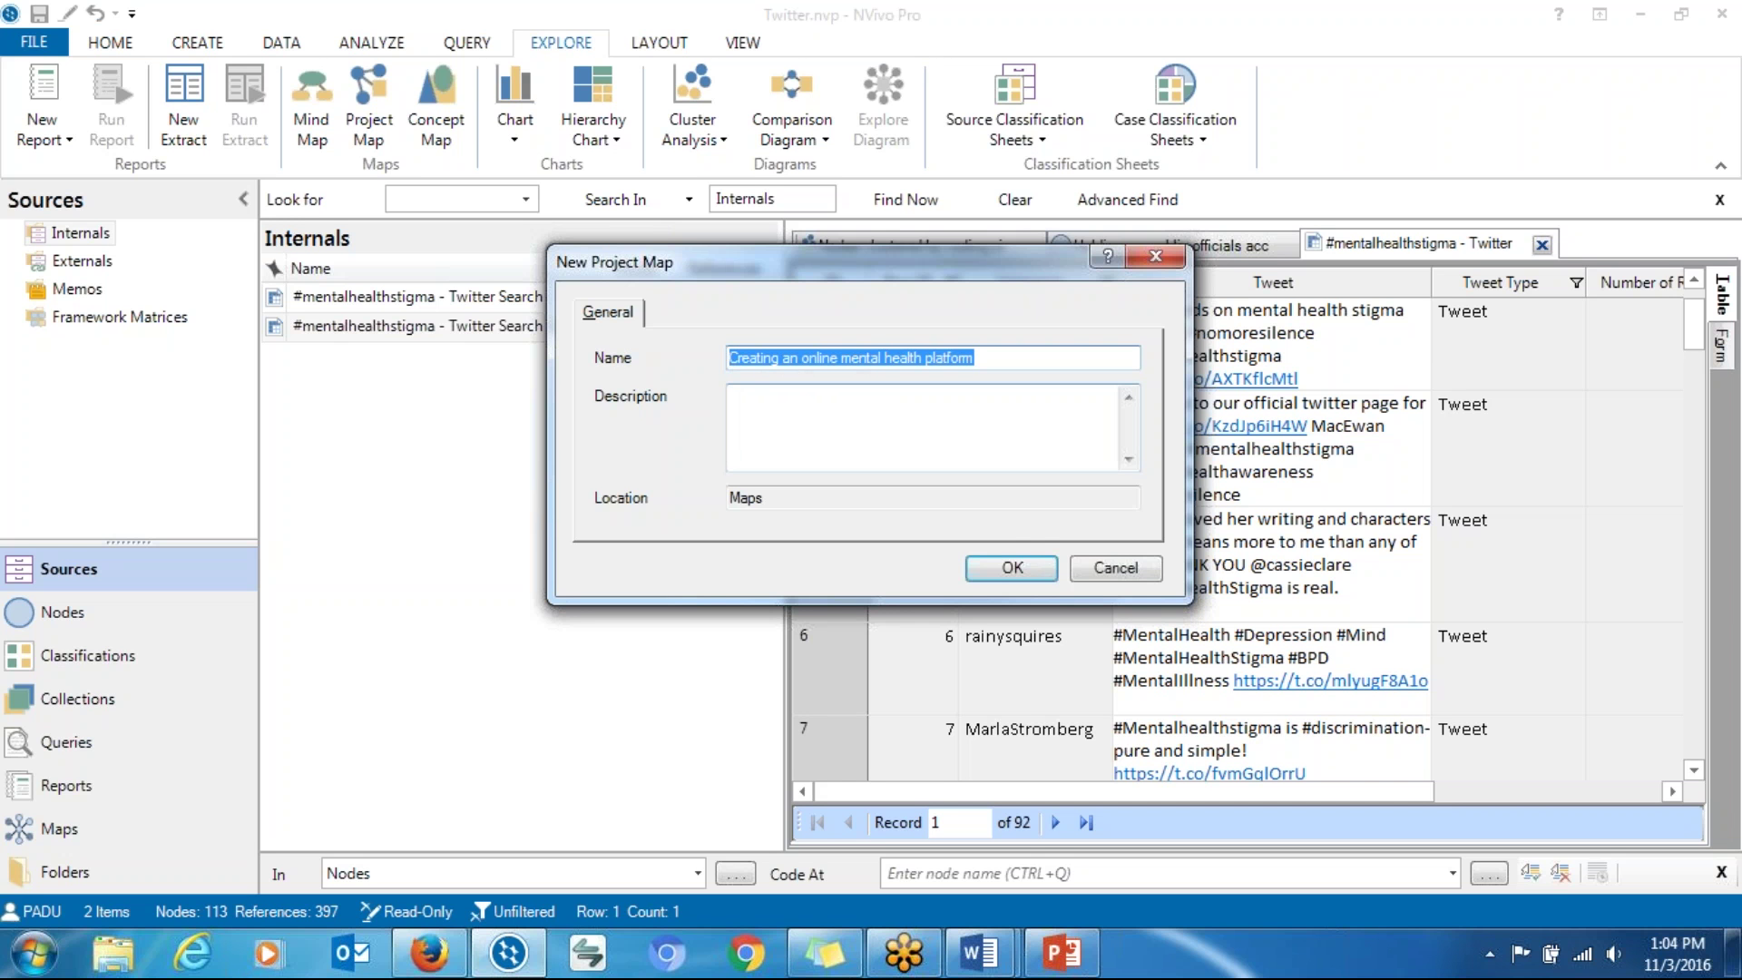
click(1010, 568)
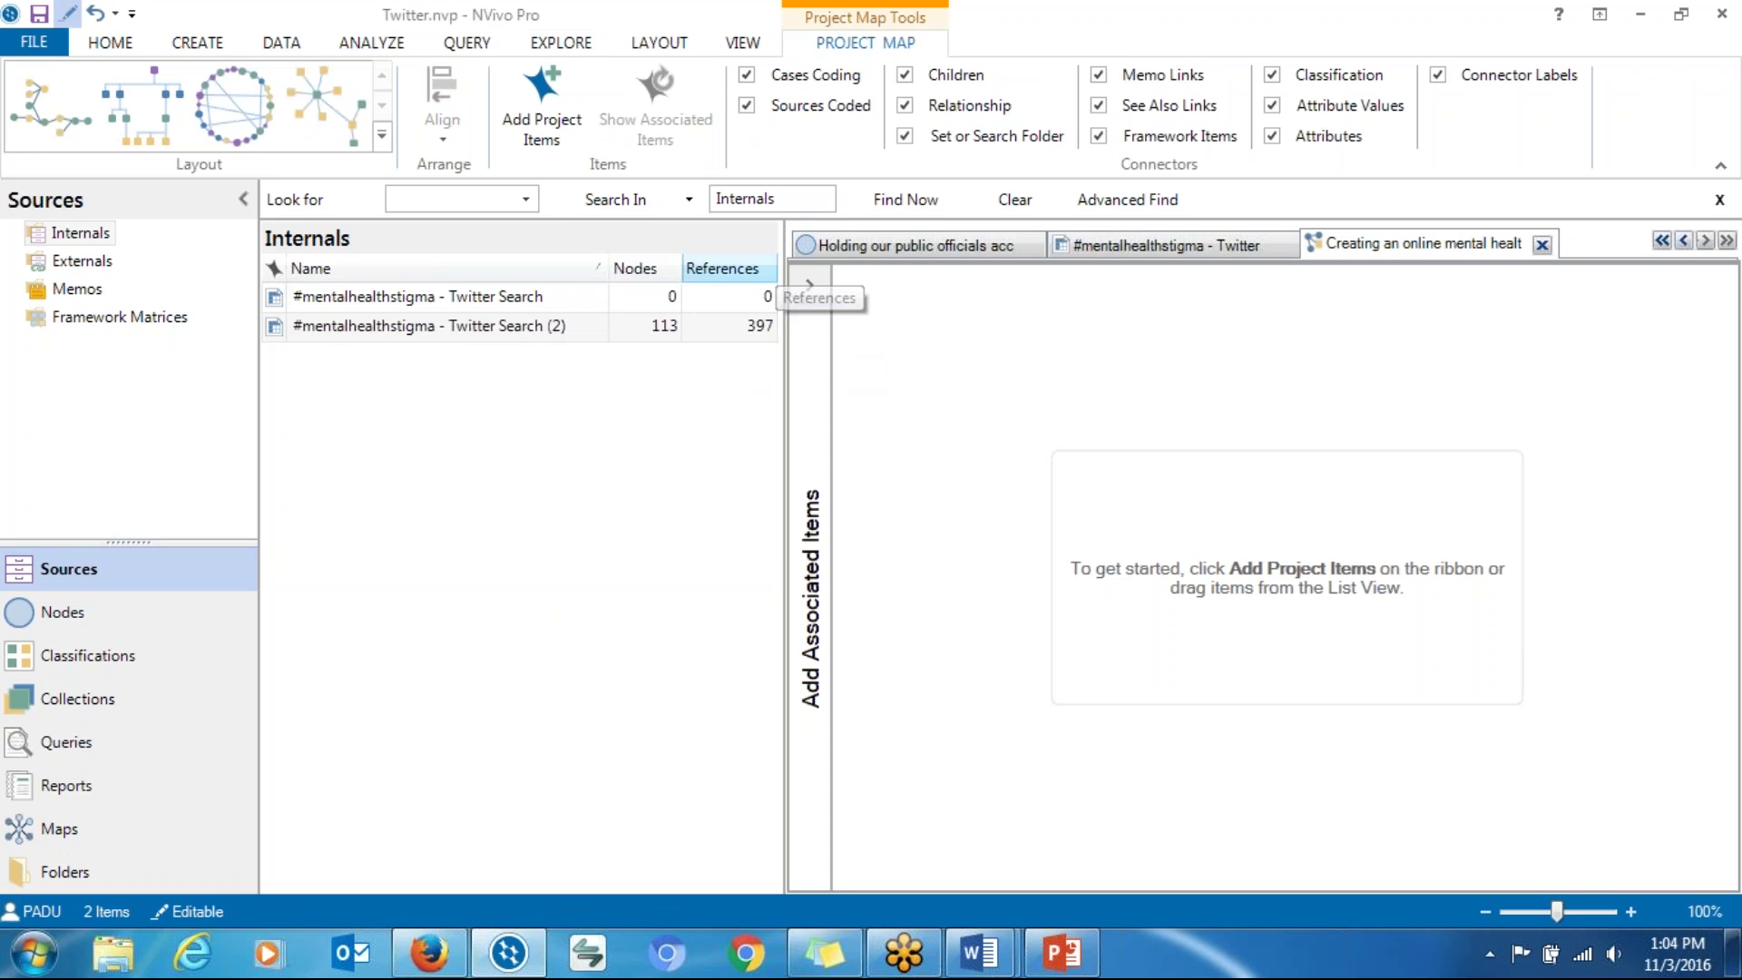
Step: Add the "Creating an online mental health platform" node, a child of the creating awareness subtheme, to the project map and shift it slightly upward
drag(786, 309, 526, 350)
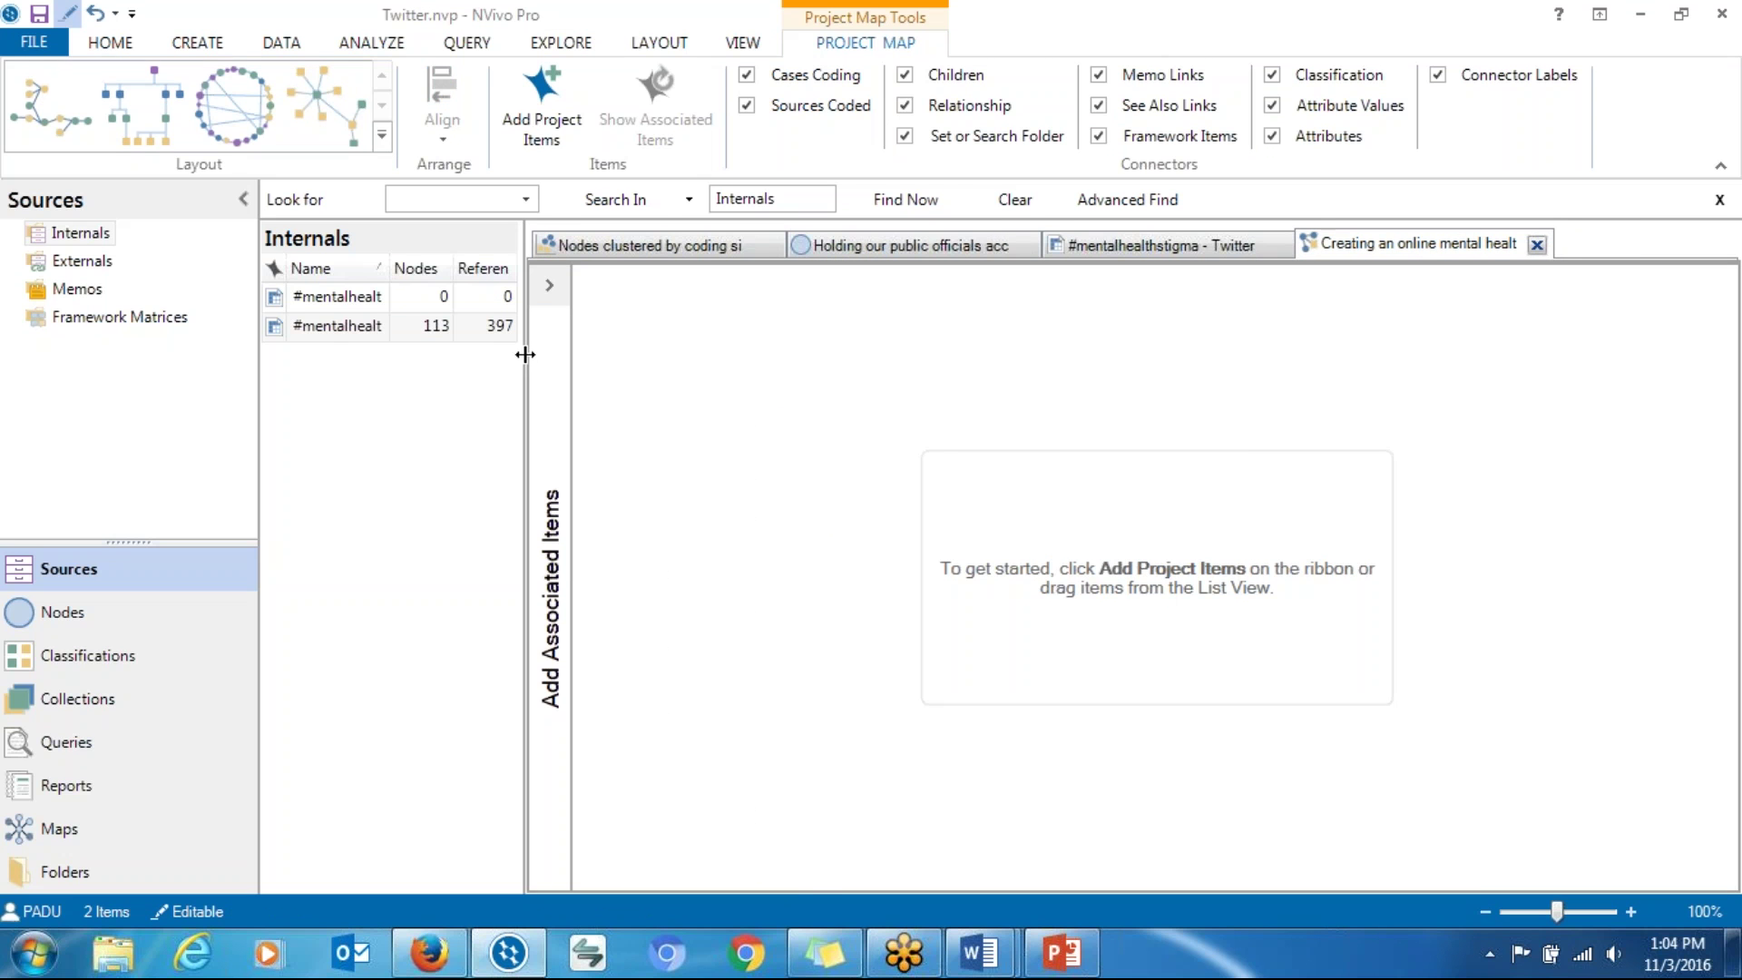
click(553, 134)
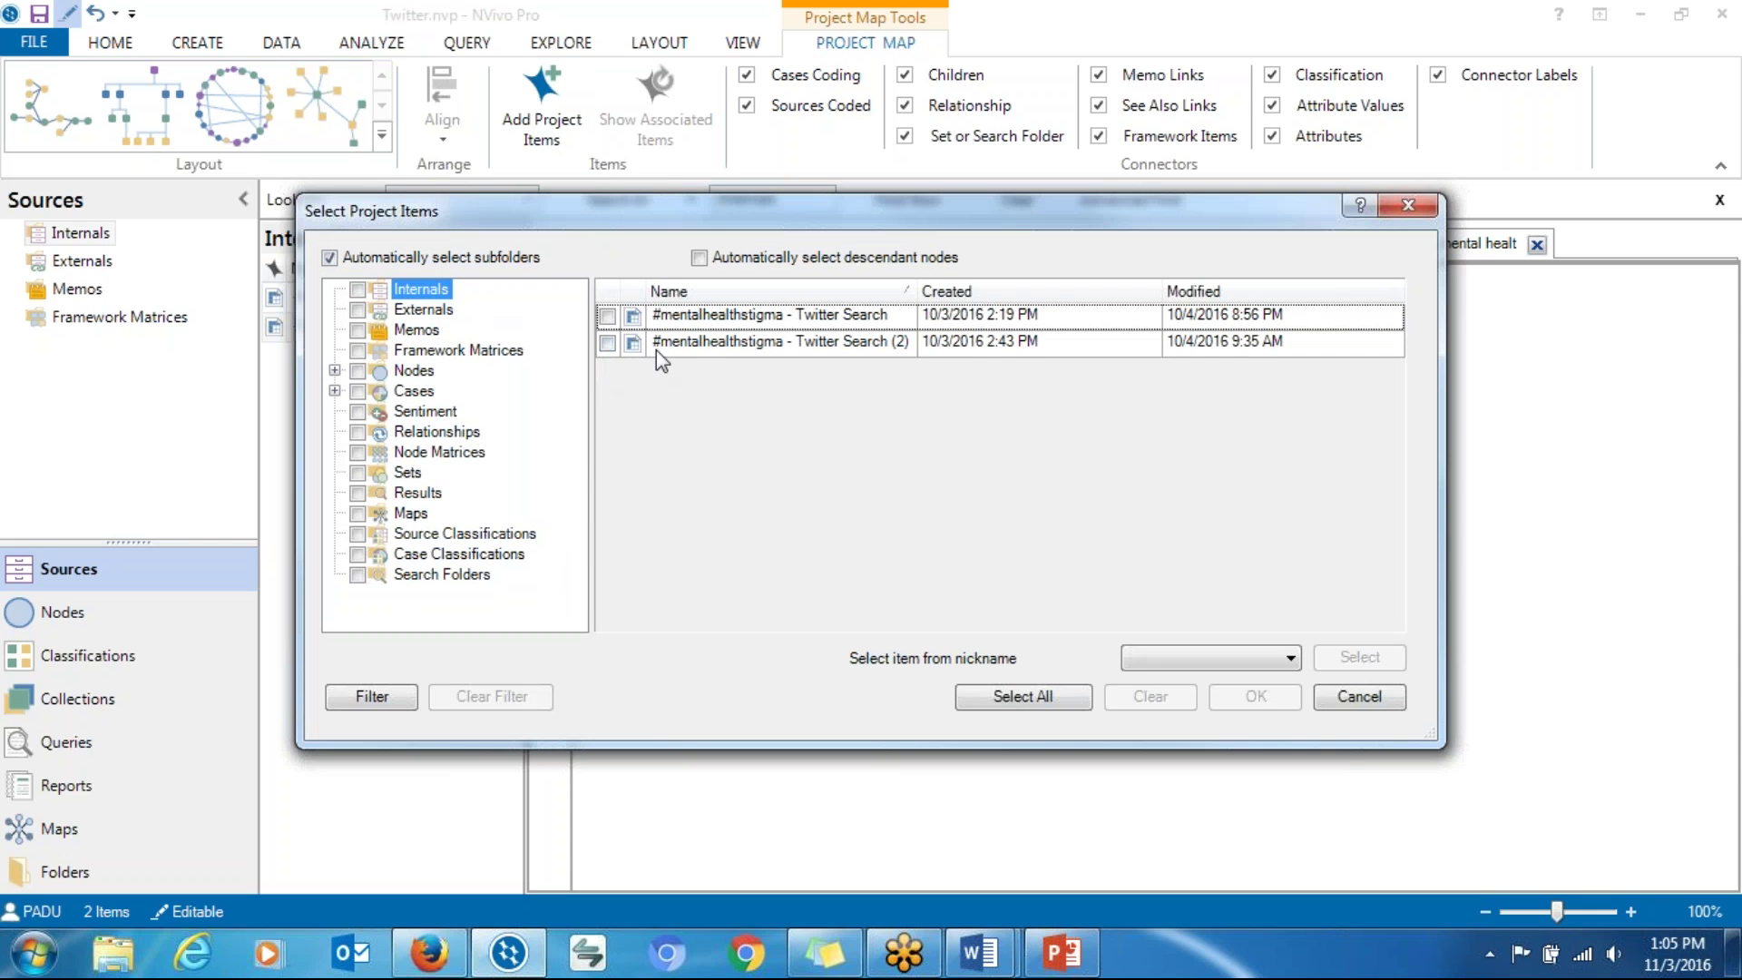
click(379, 371)
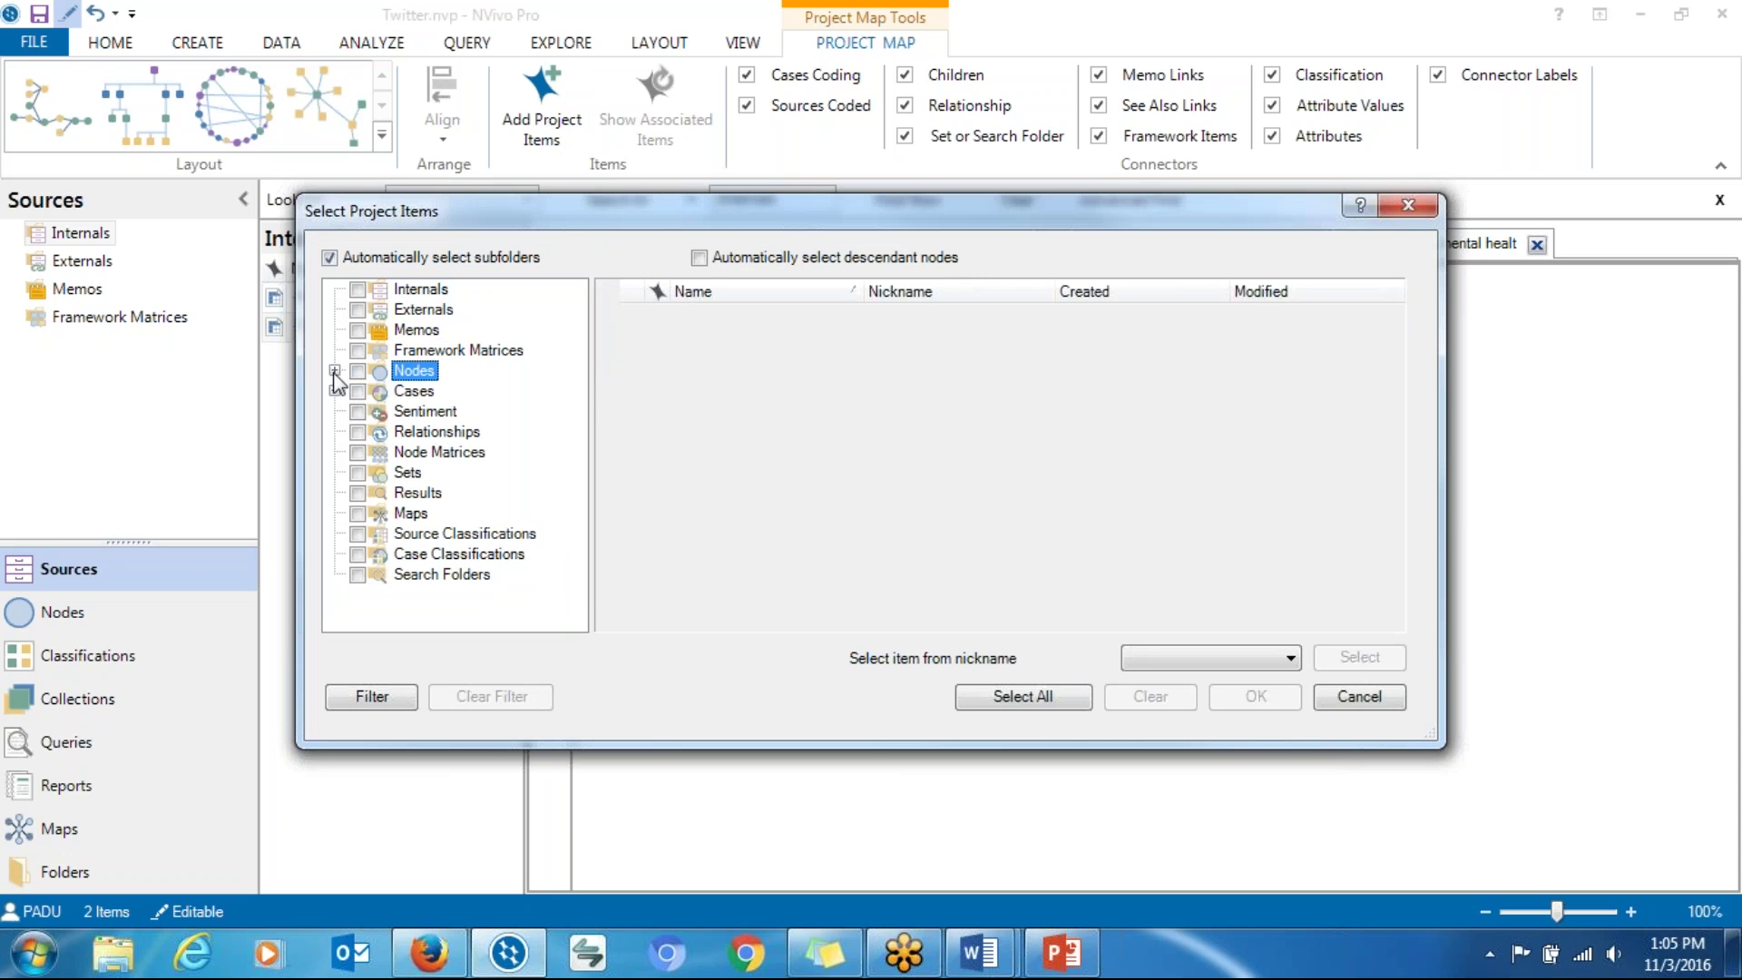
click(335, 371)
click(481, 411)
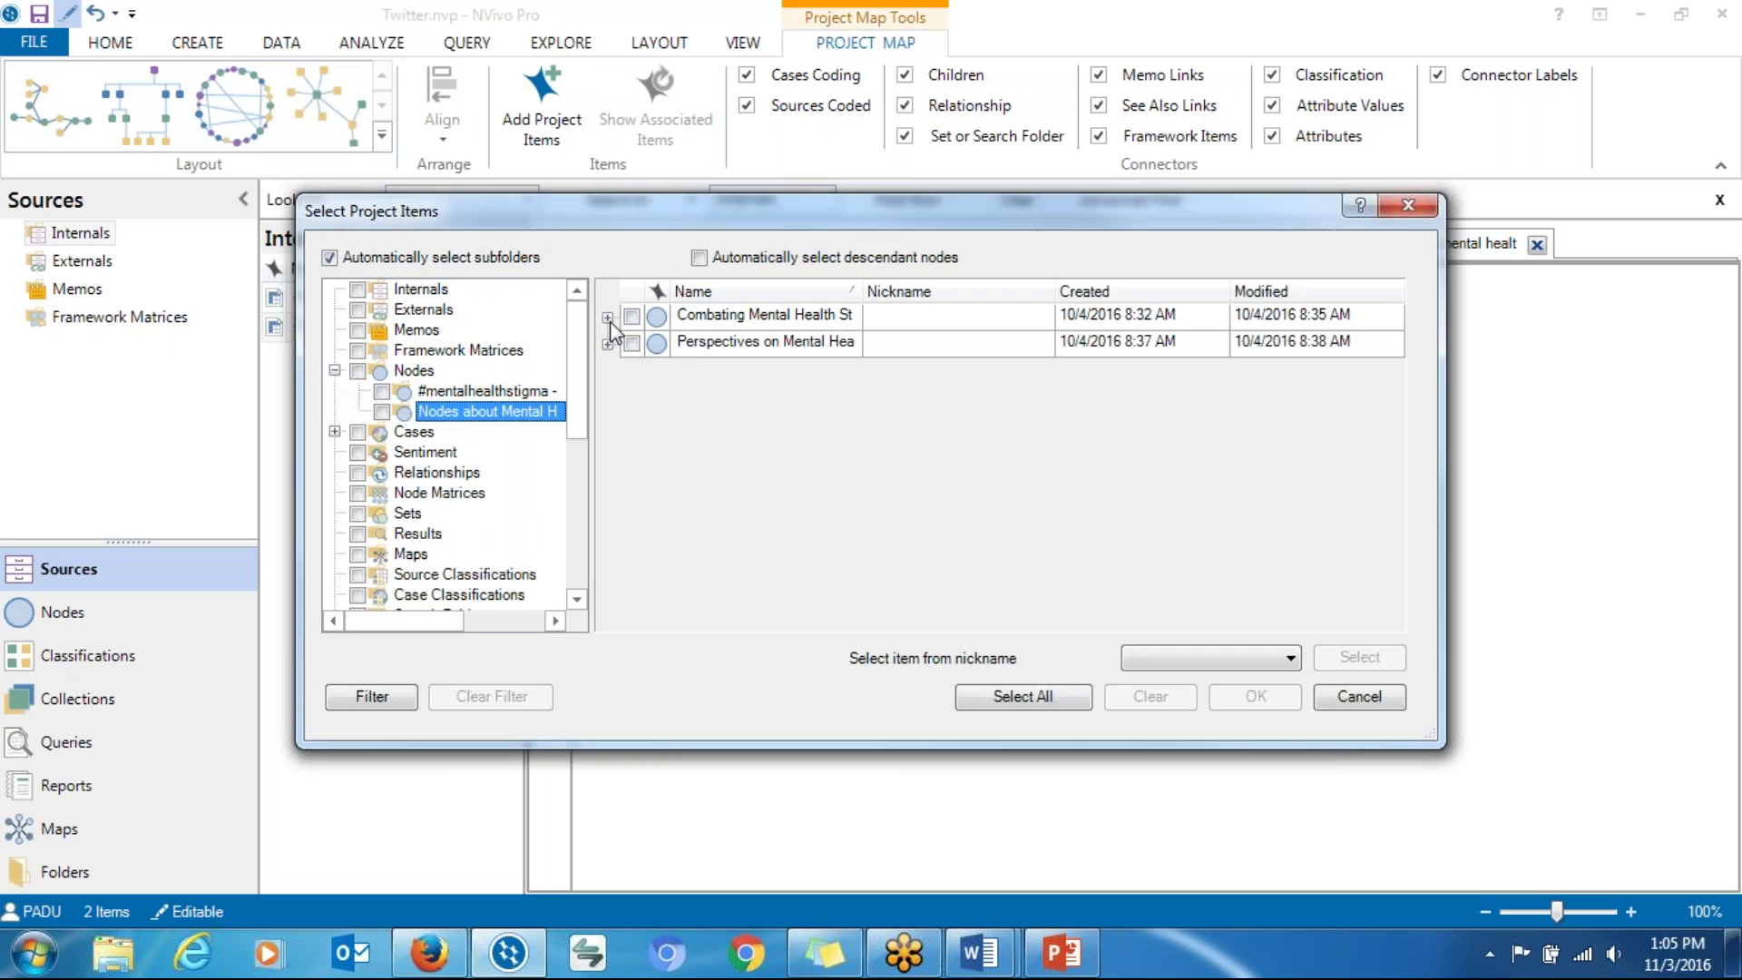
click(607, 319)
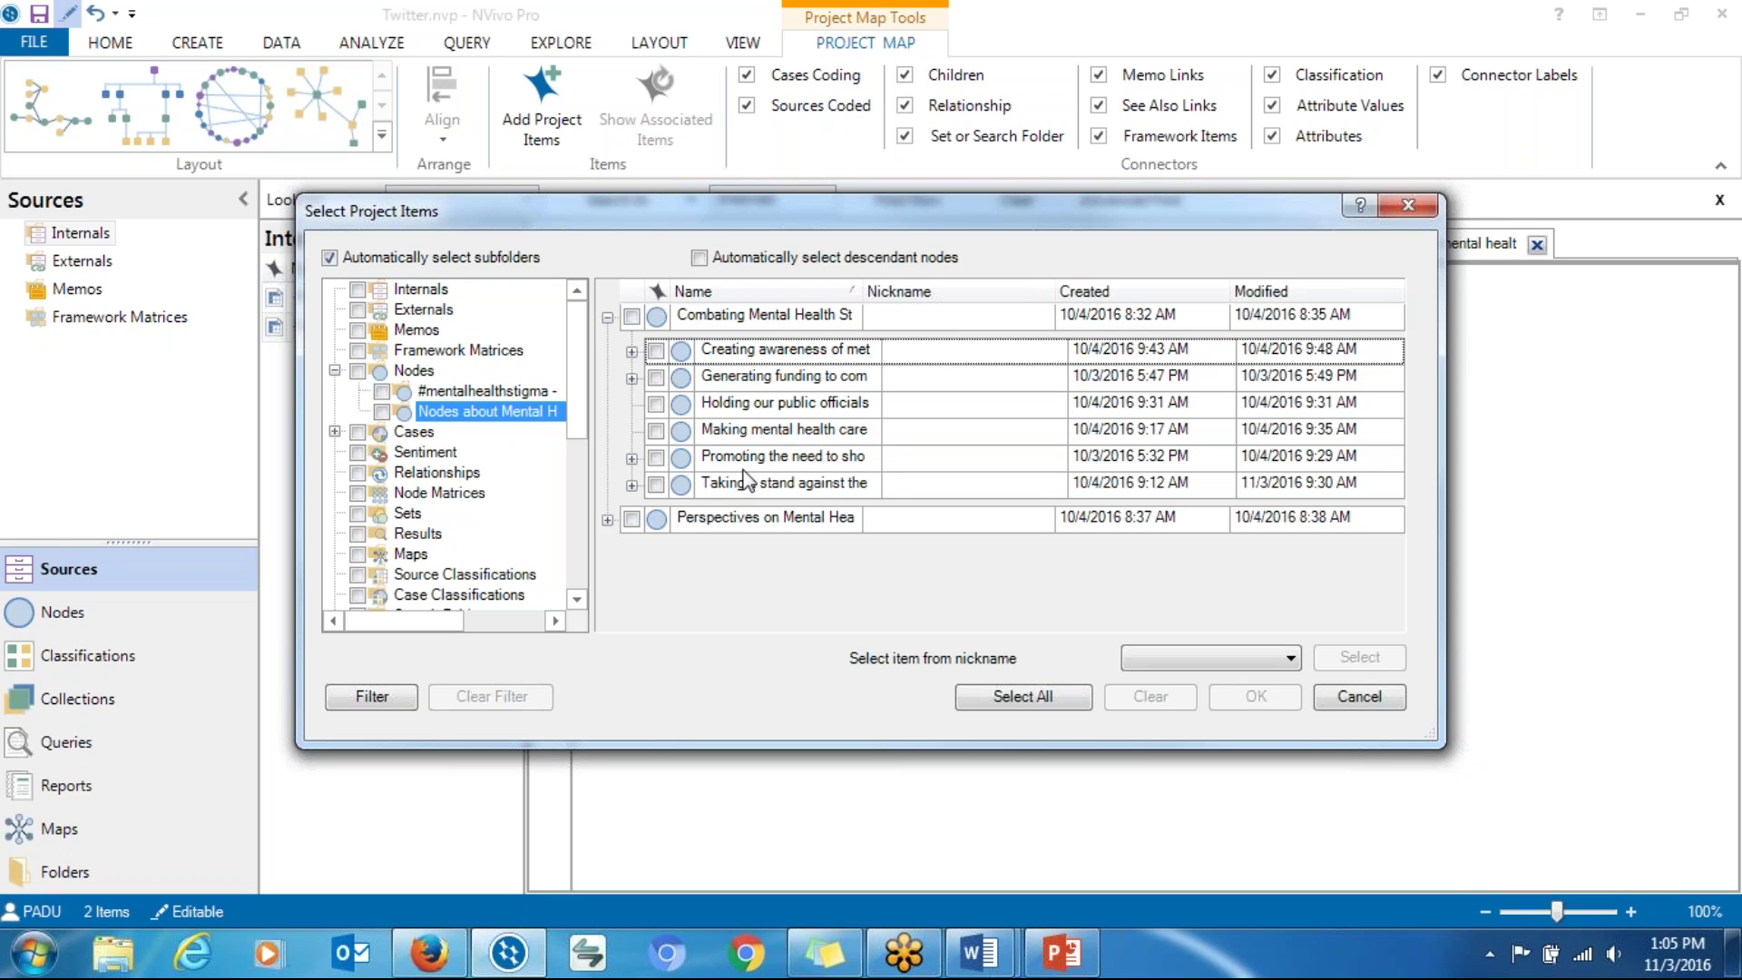
click(631, 352)
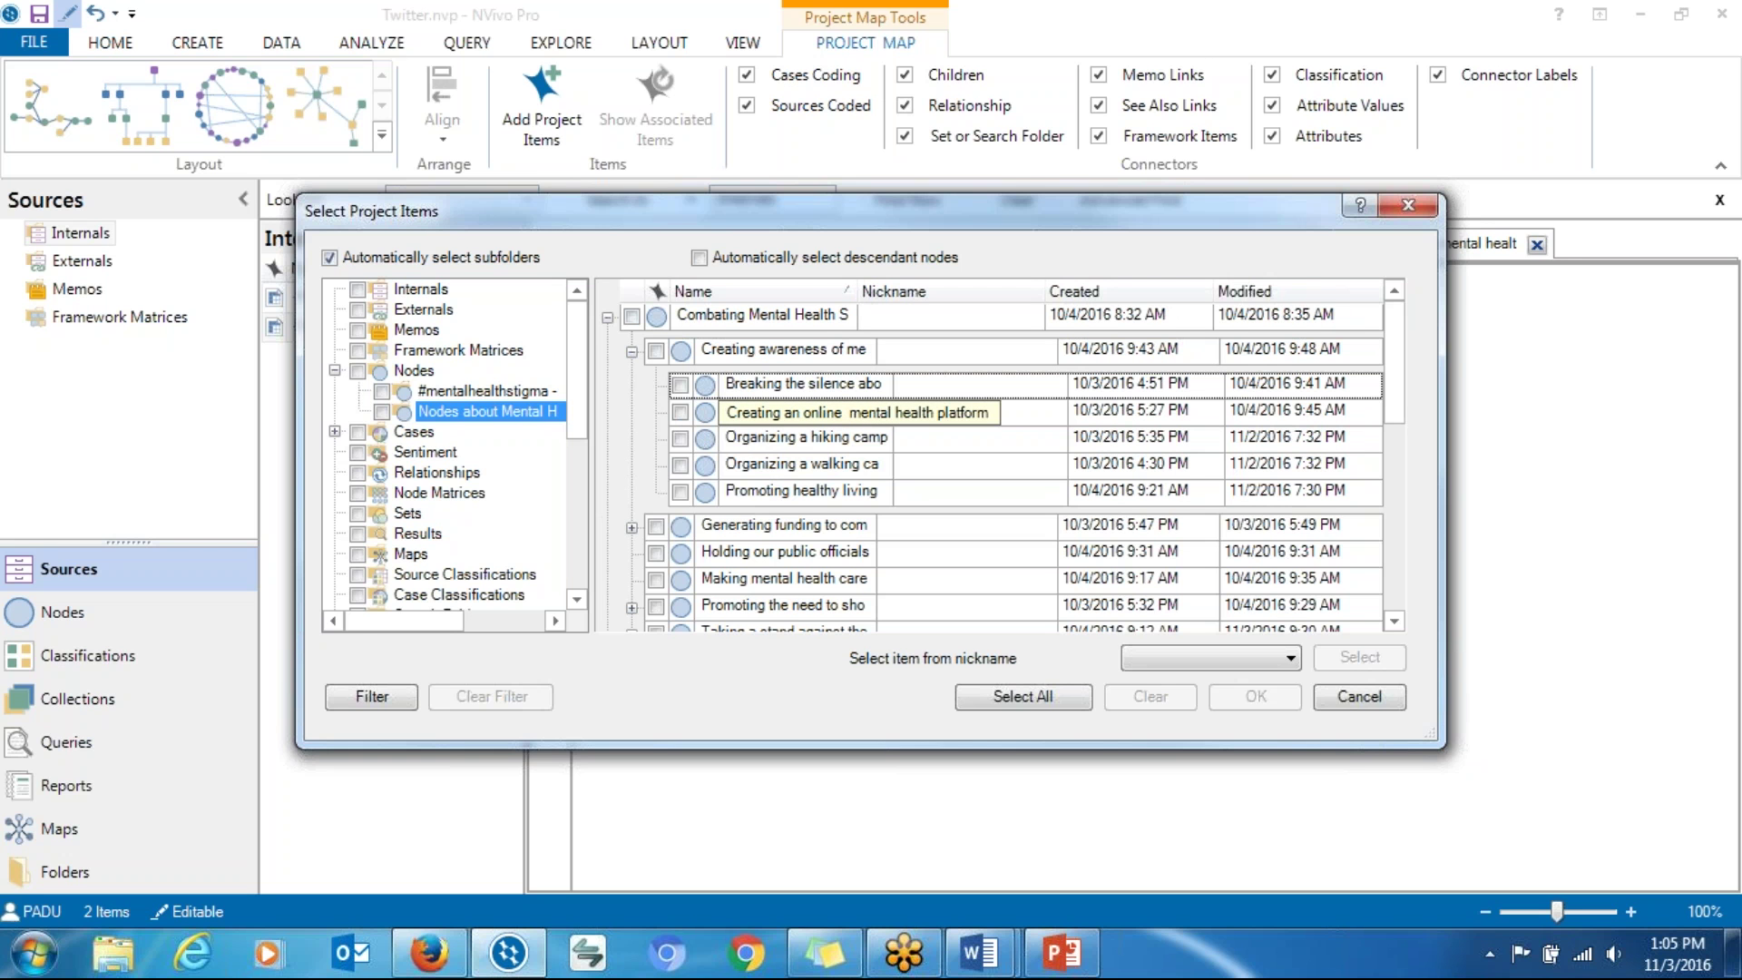
click(680, 413)
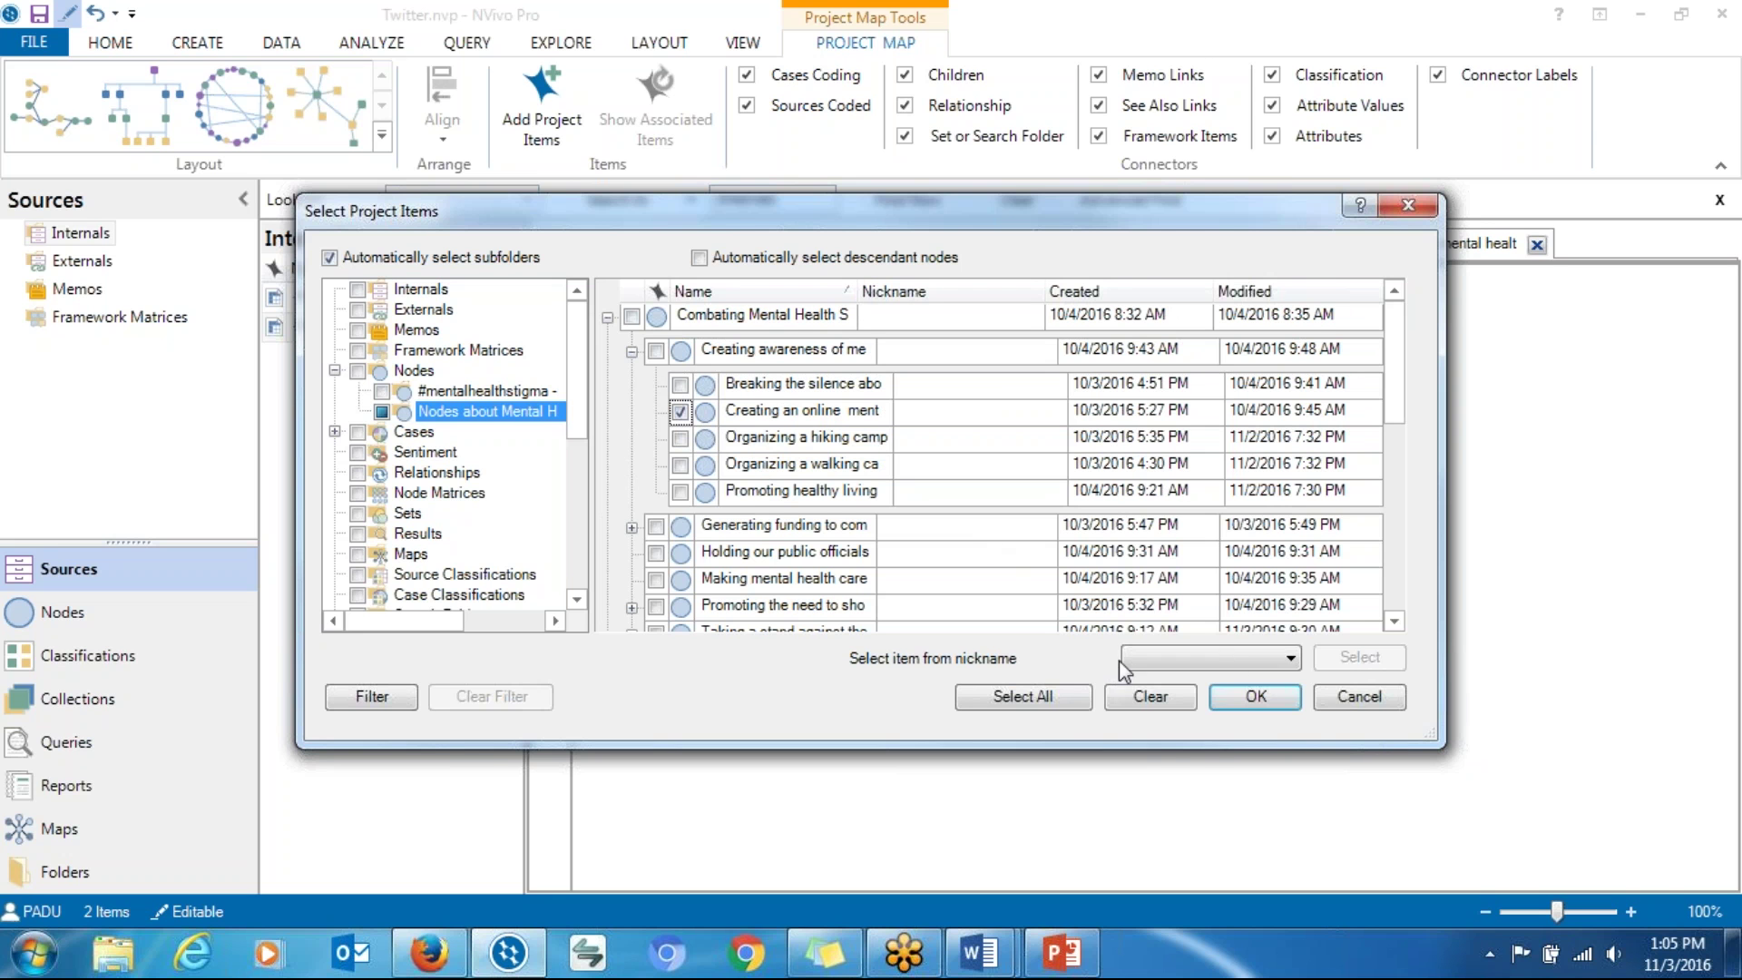
click(1250, 700)
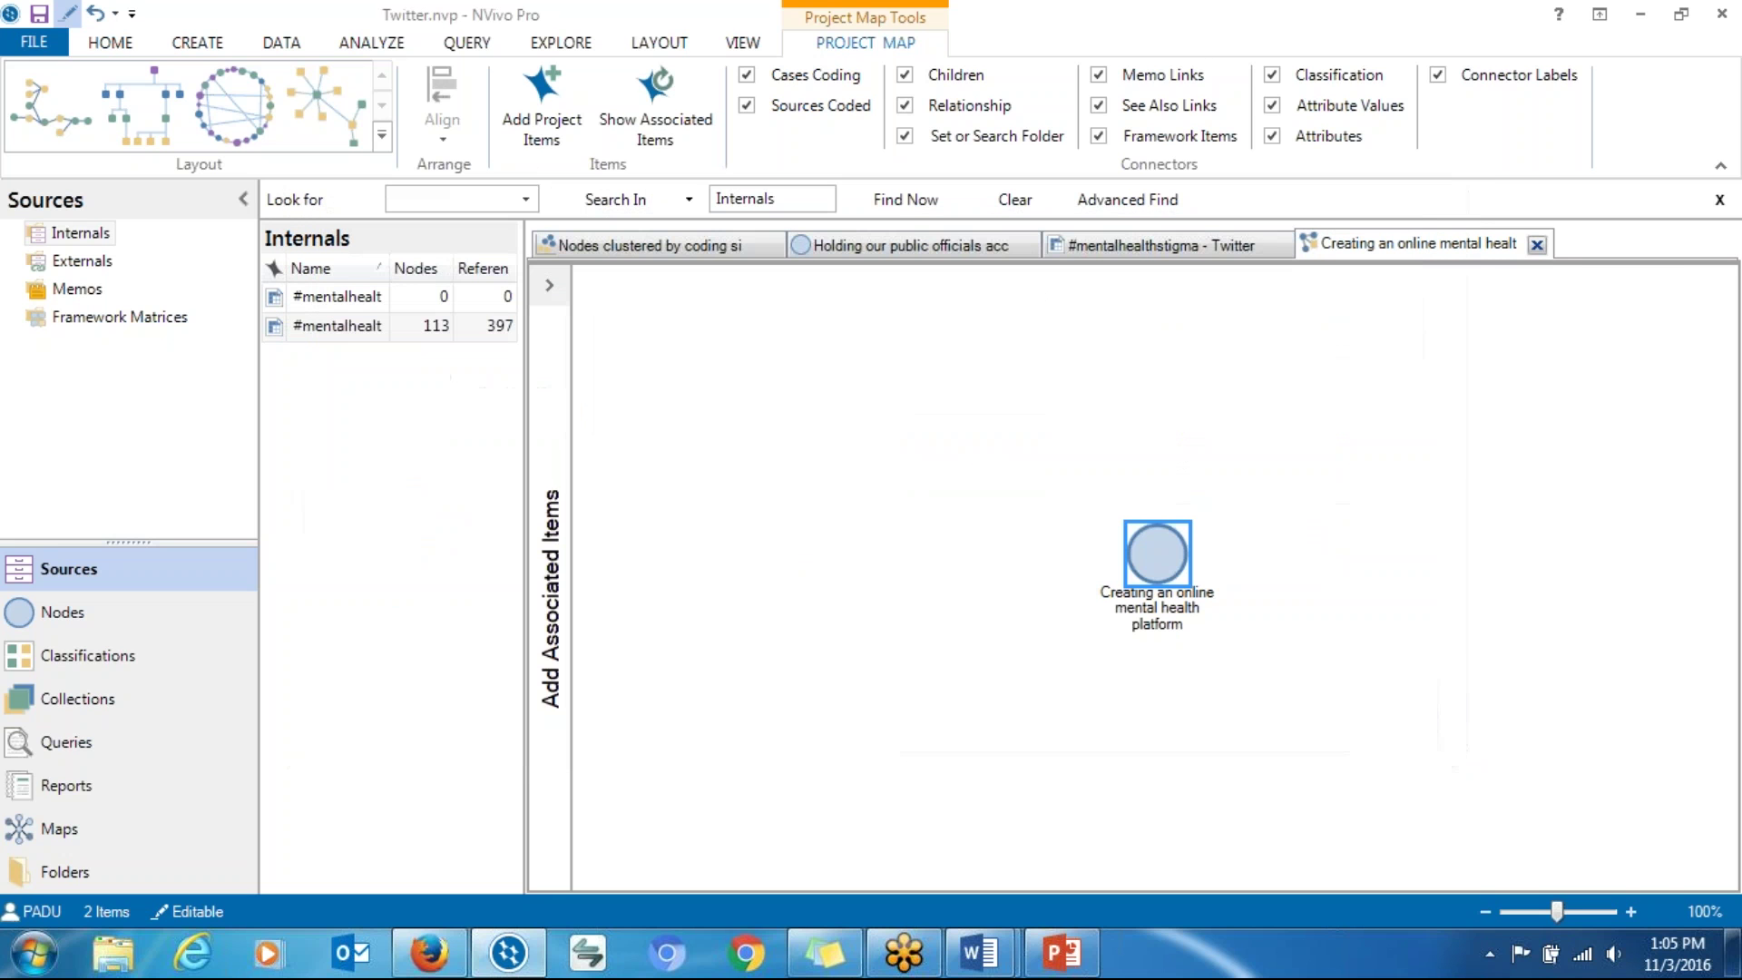
drag(1172, 559, 1160, 538)
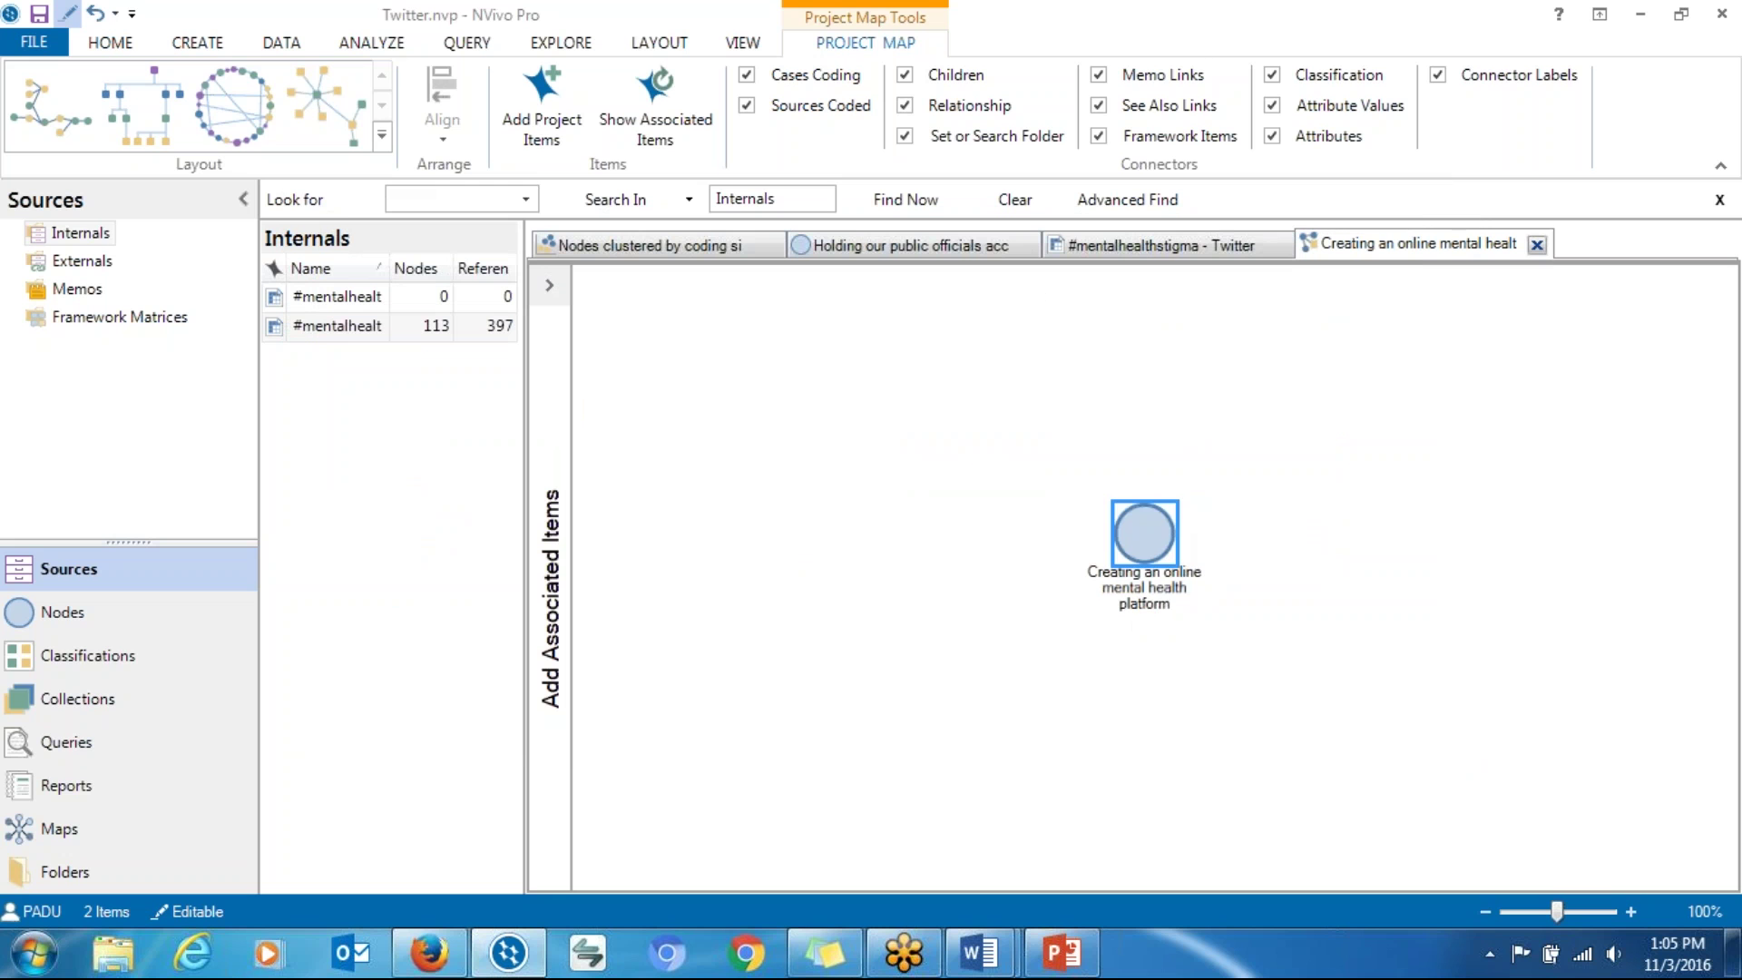
click(1112, 651)
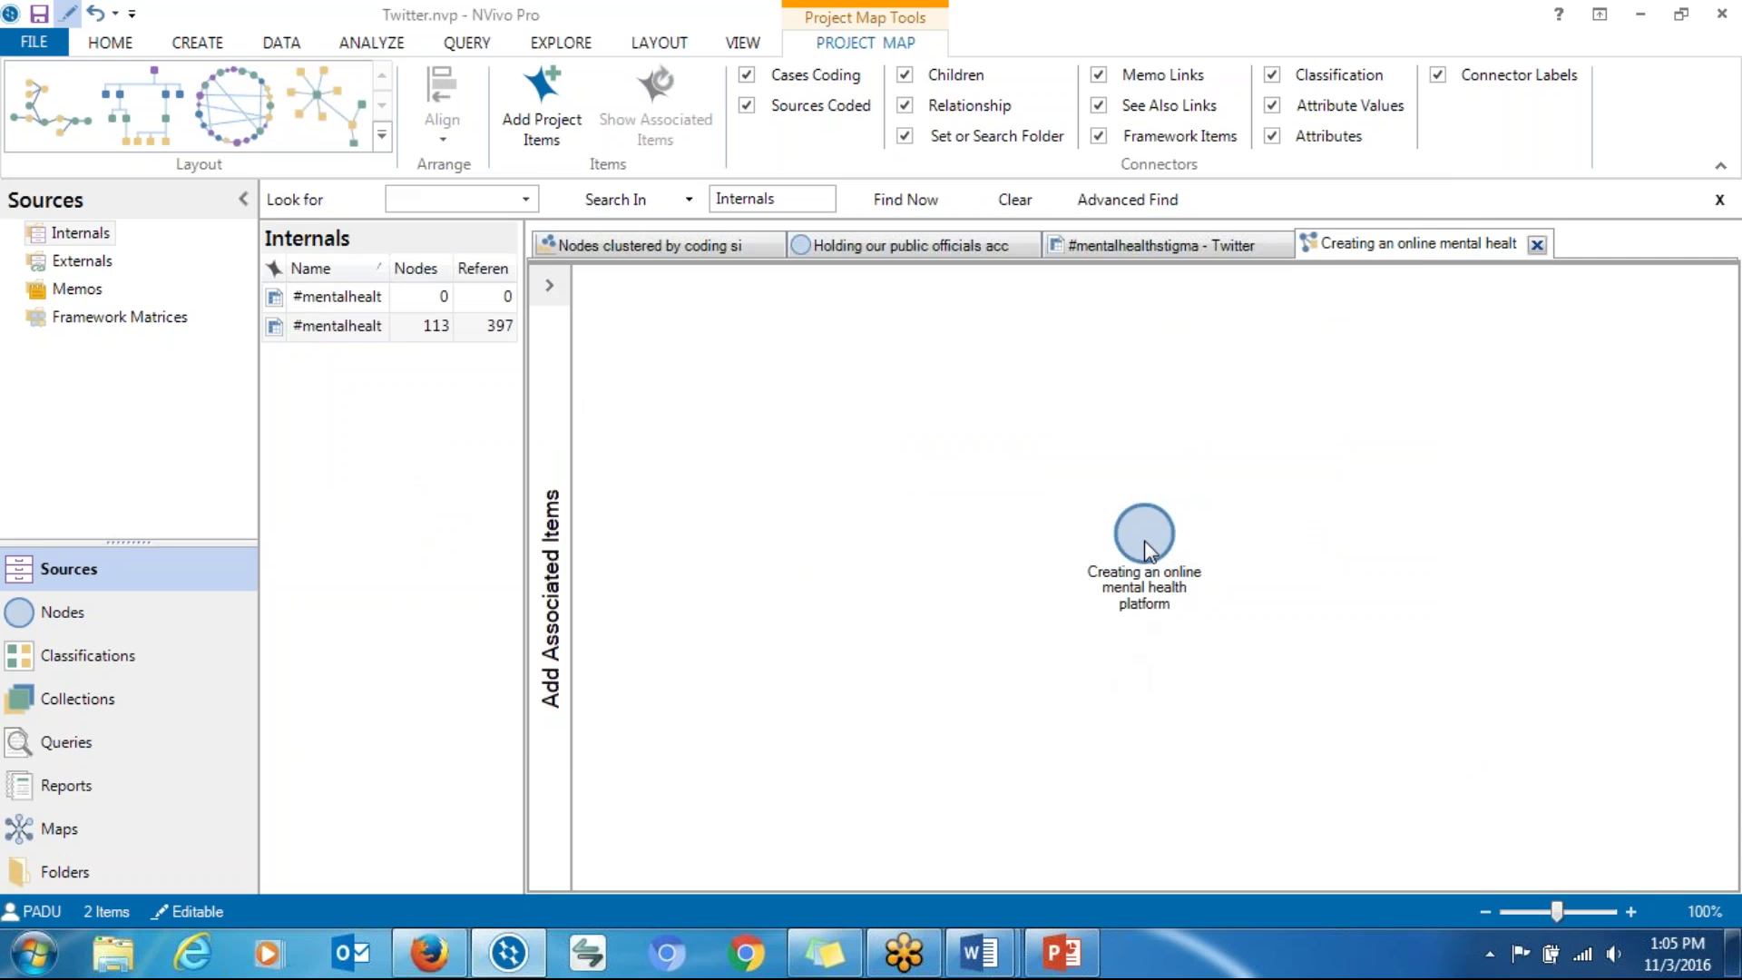
Step: Show the associated items of the "Creating an online mental health platform" node and add its parent, "Creating awareness of metal health and its stigma", to the map
right_click(1144, 541)
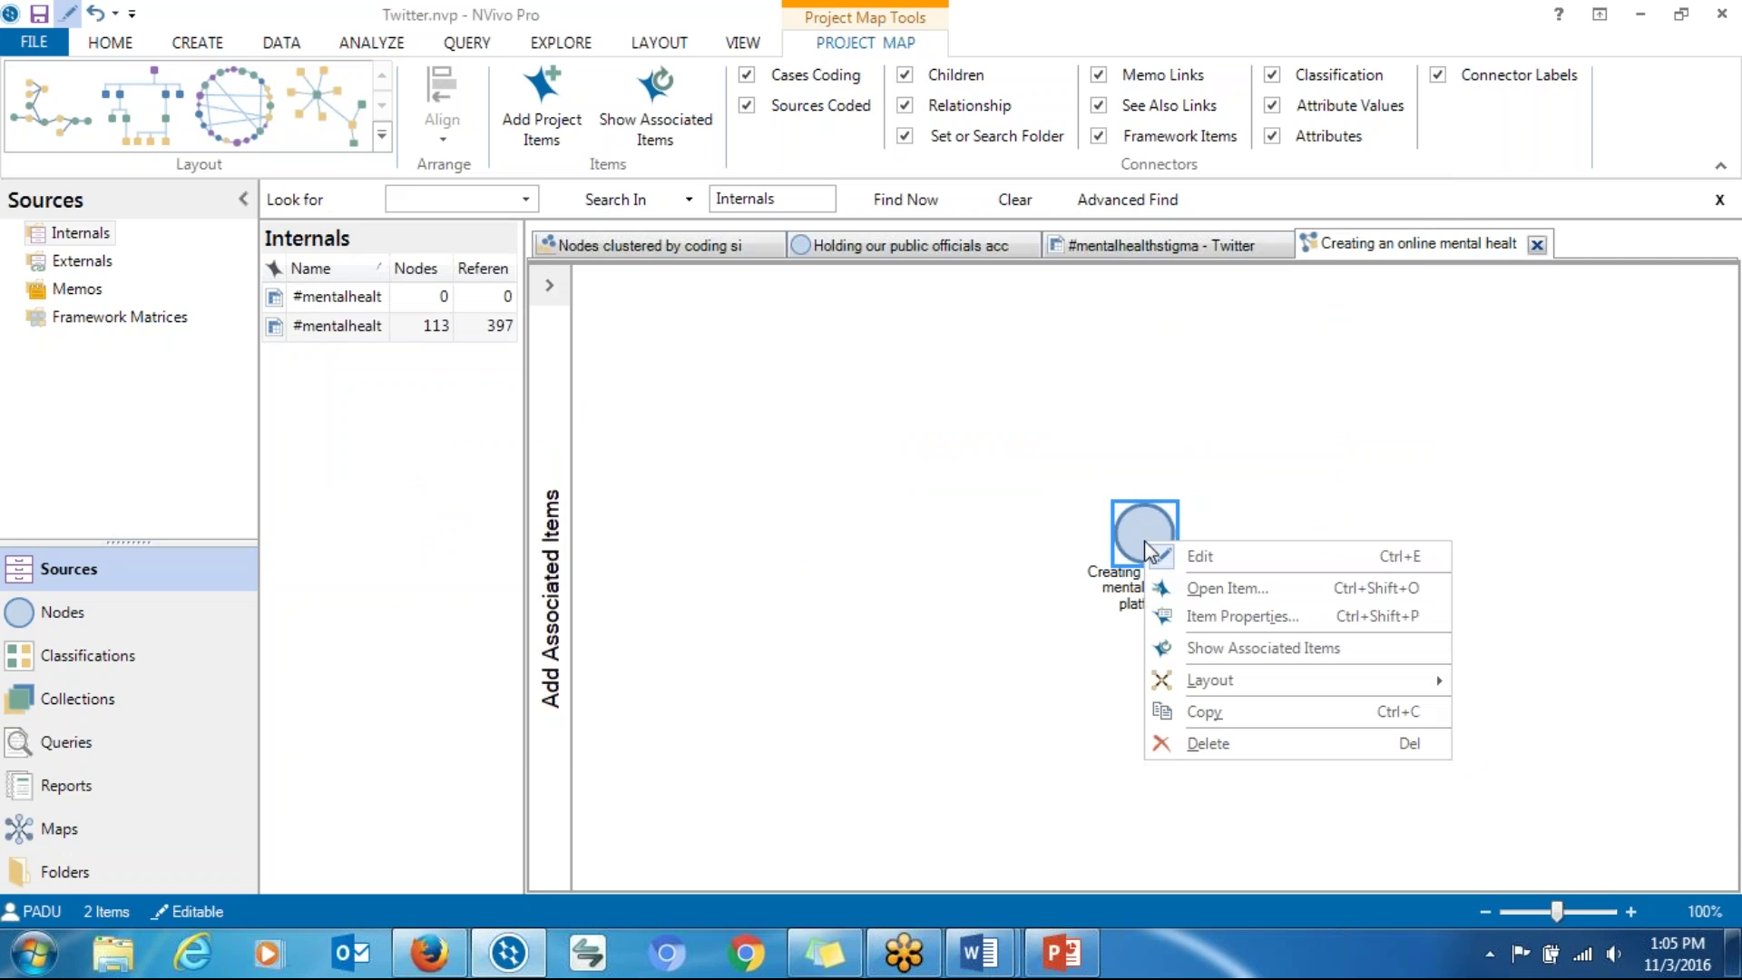
click(1191, 652)
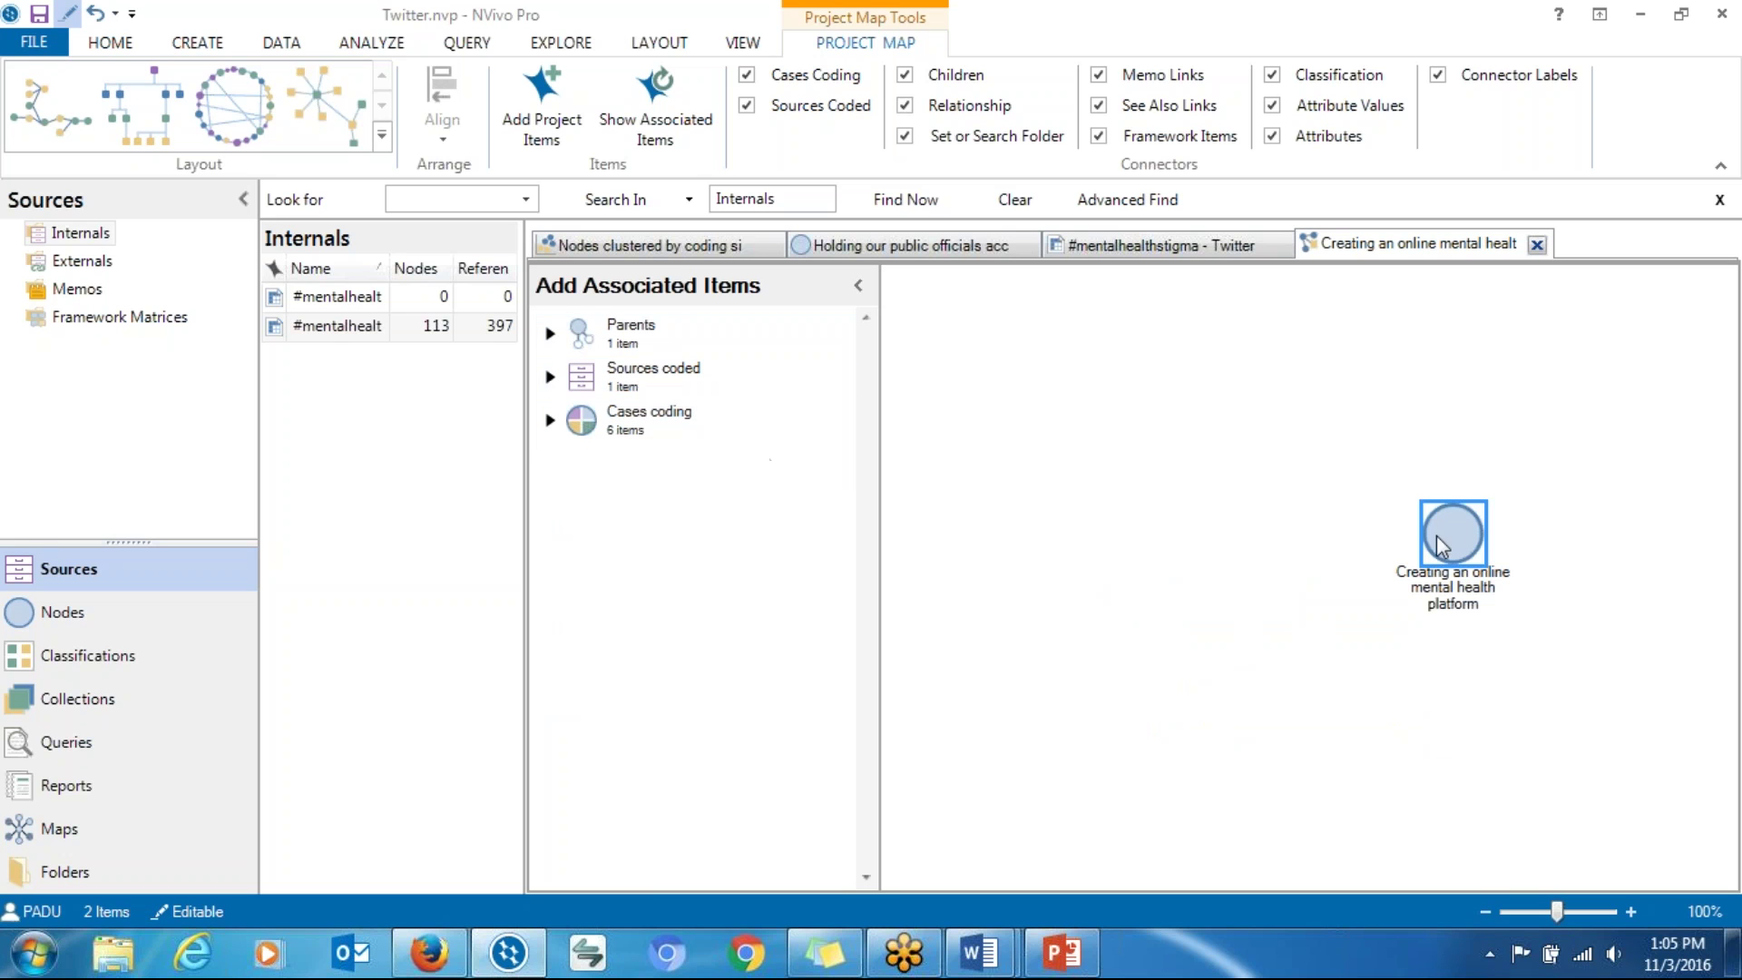
drag(1448, 558, 1410, 531)
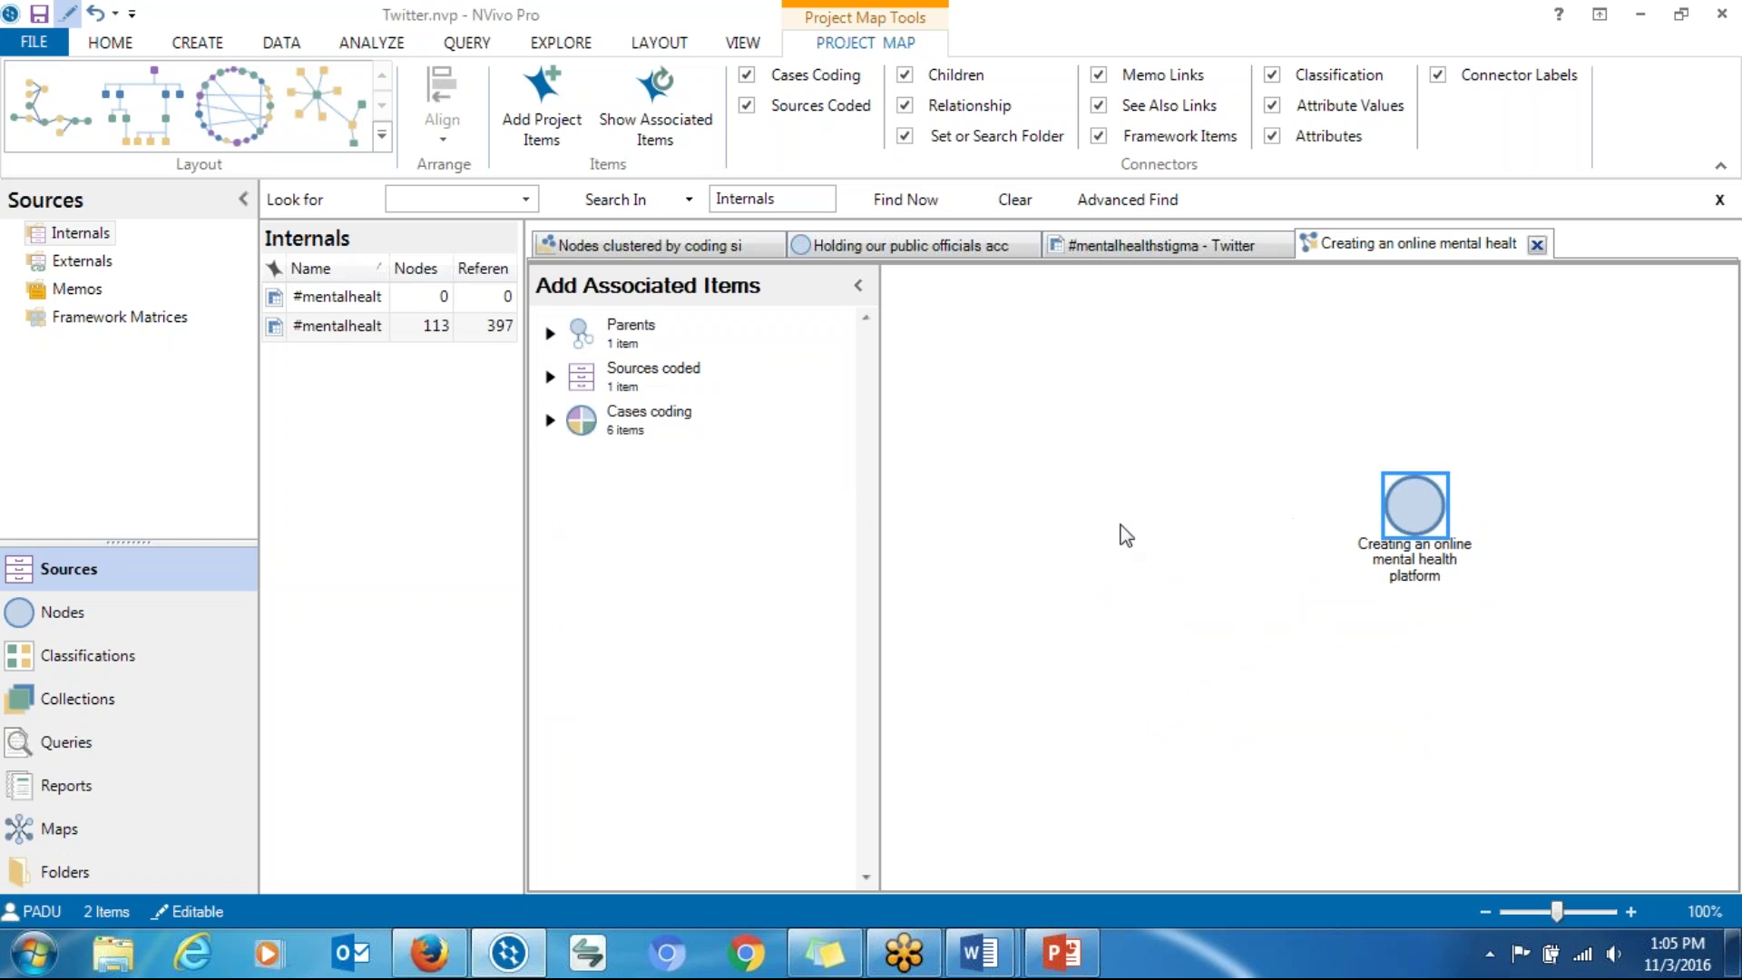
click(550, 423)
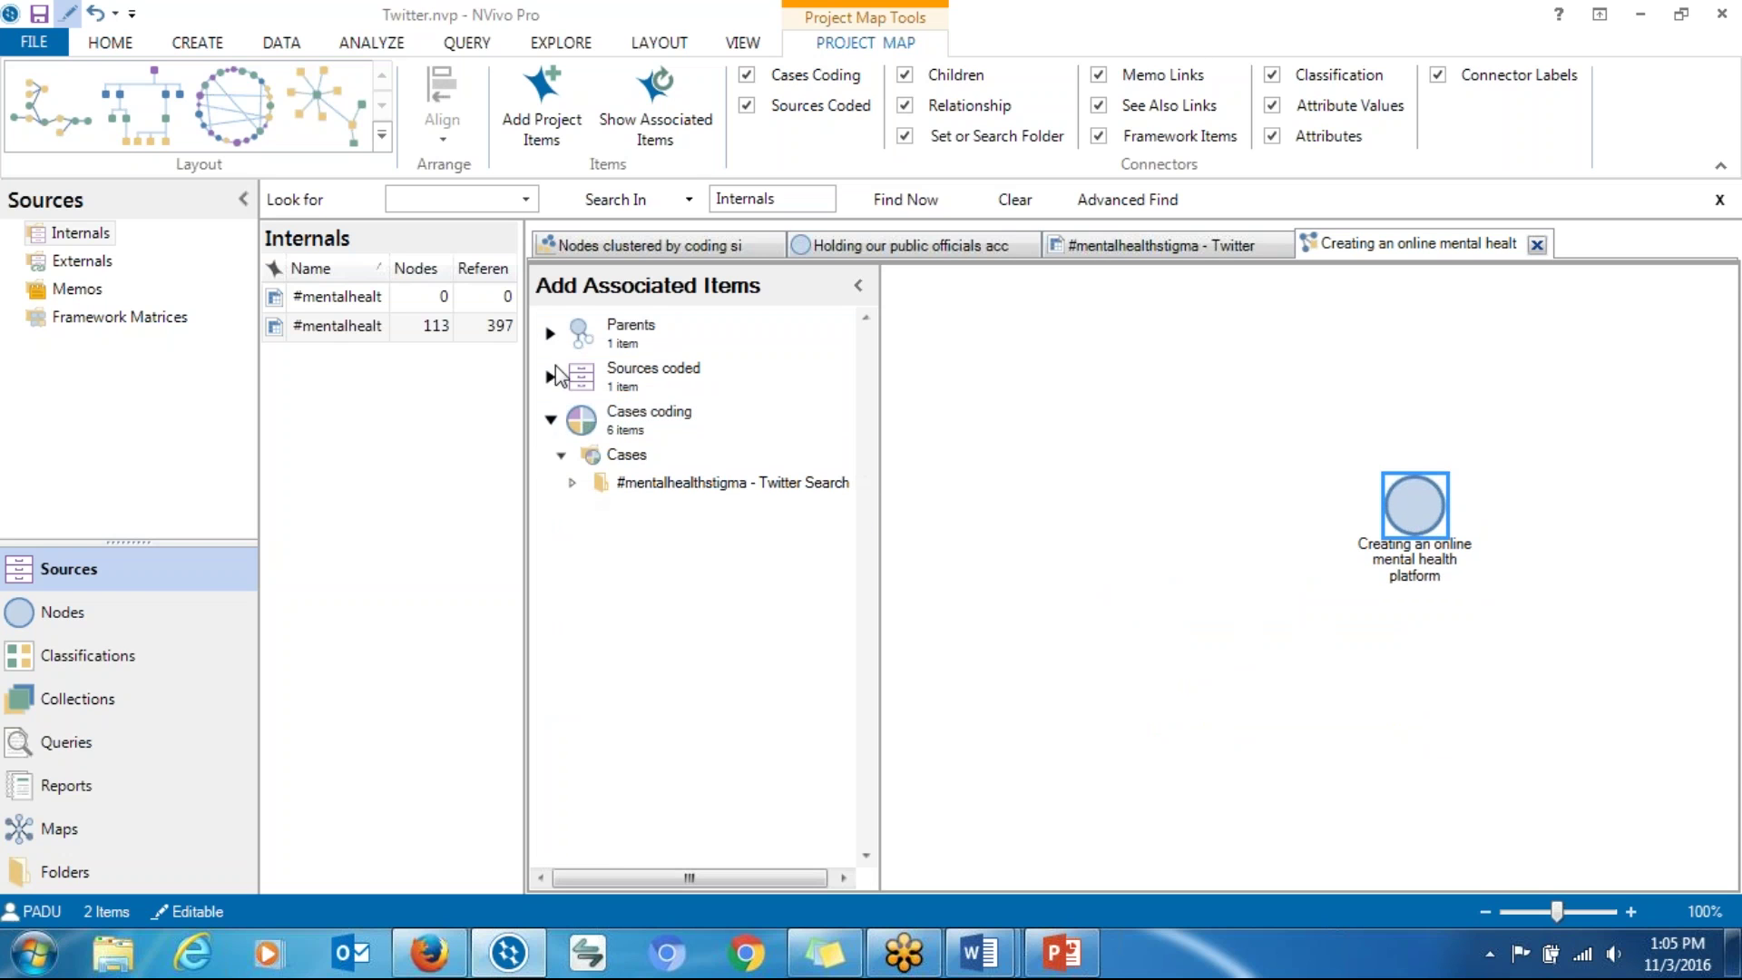
click(551, 334)
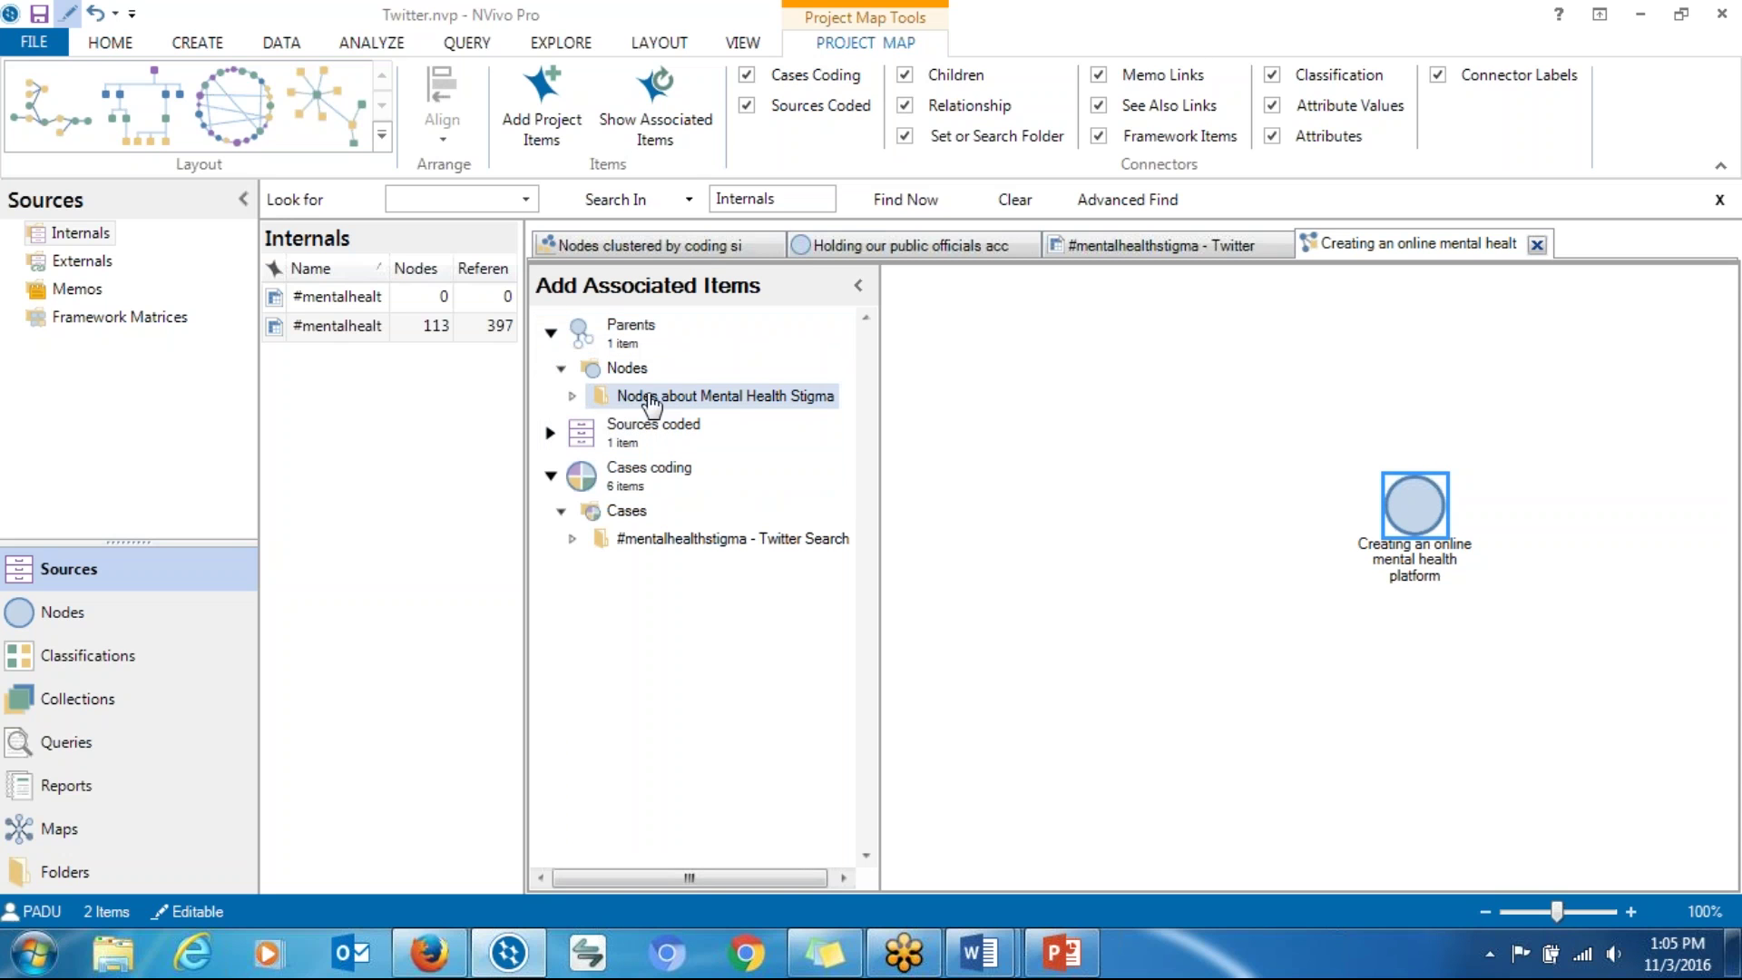
click(572, 397)
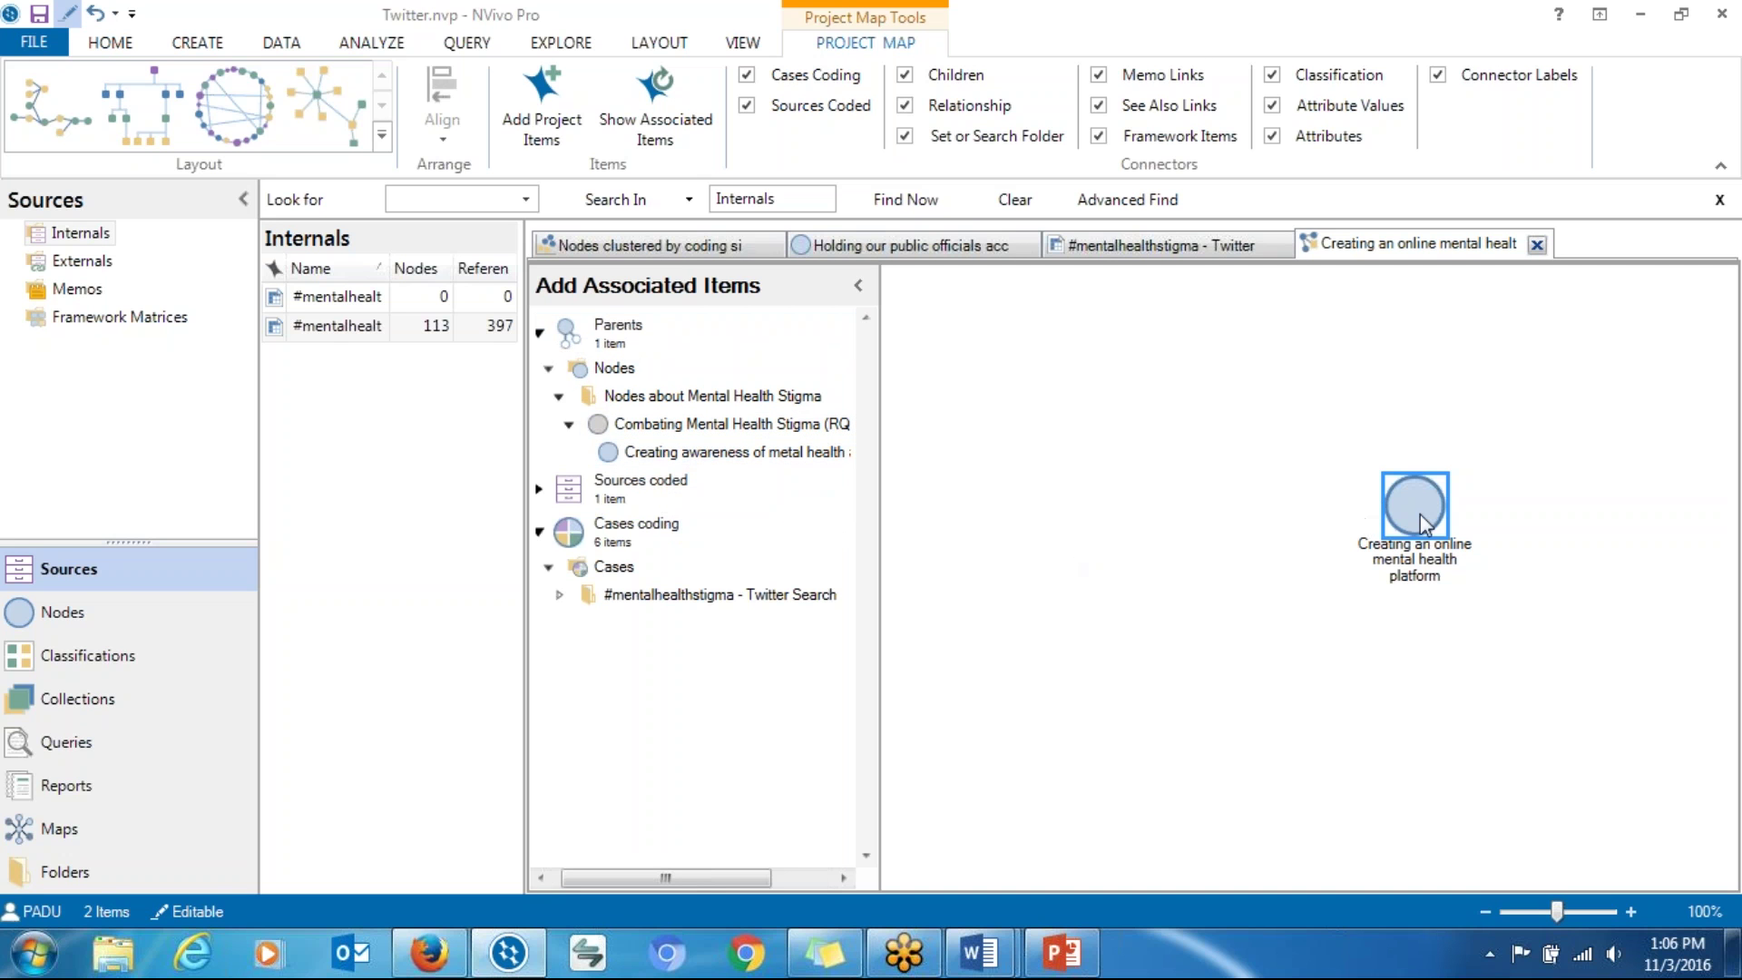
drag(1425, 526, 1417, 516)
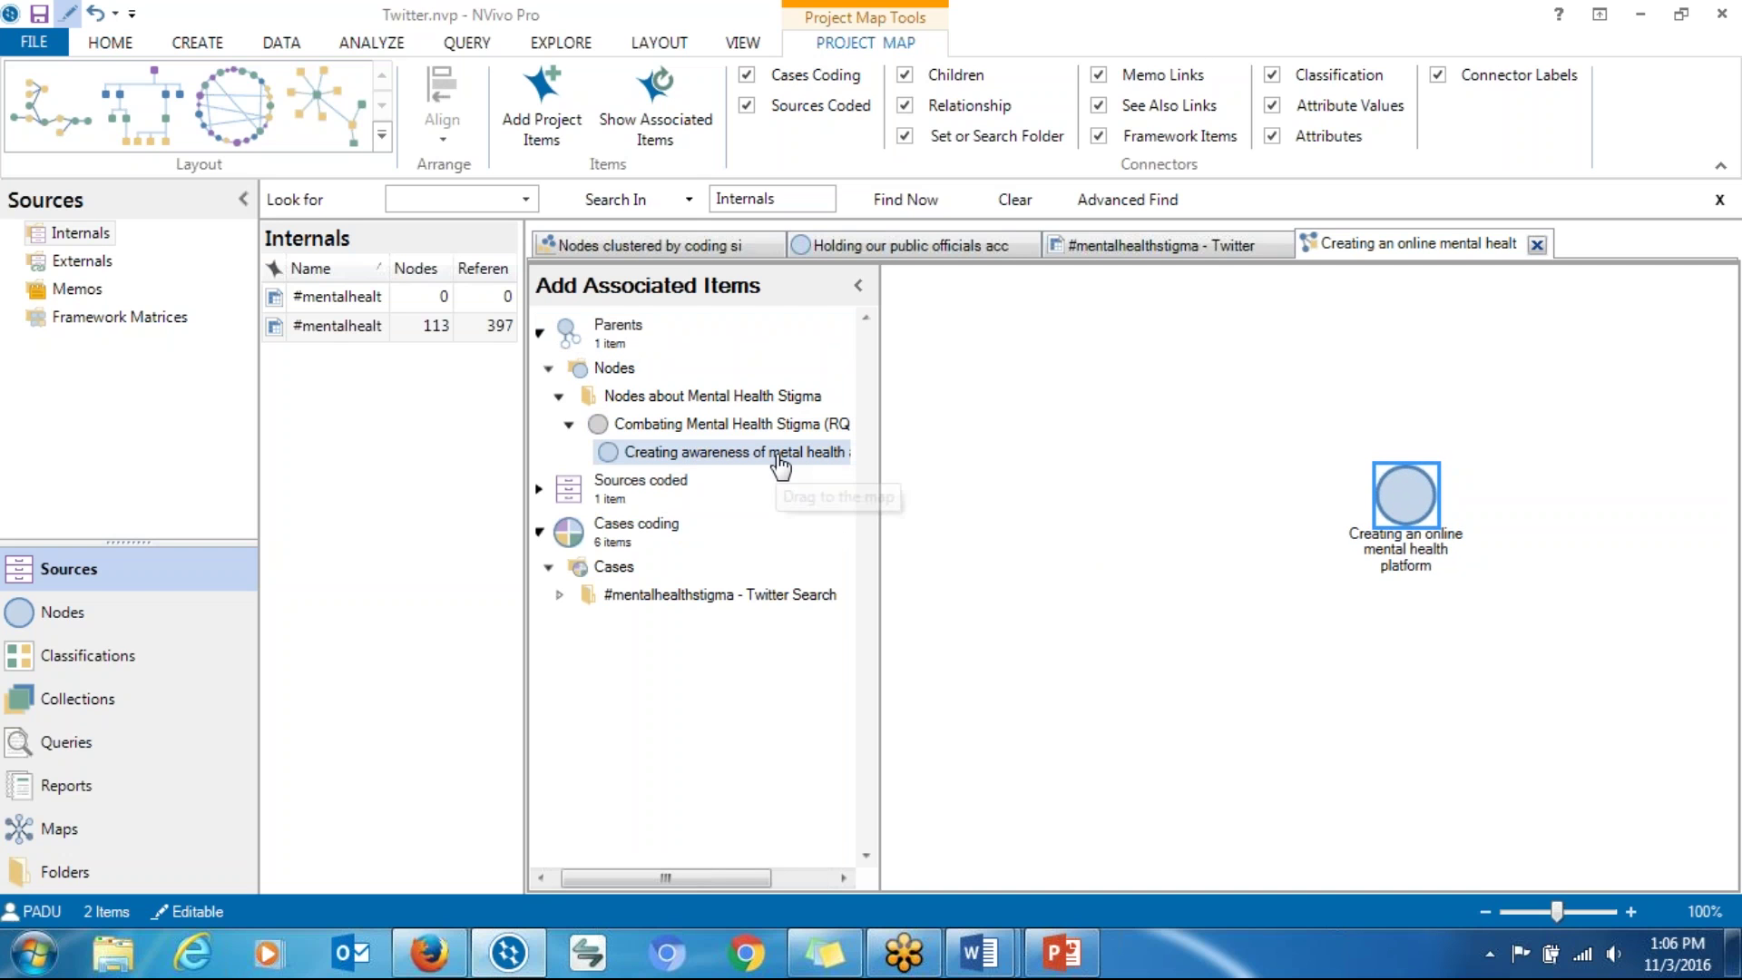
drag(778, 463, 1061, 470)
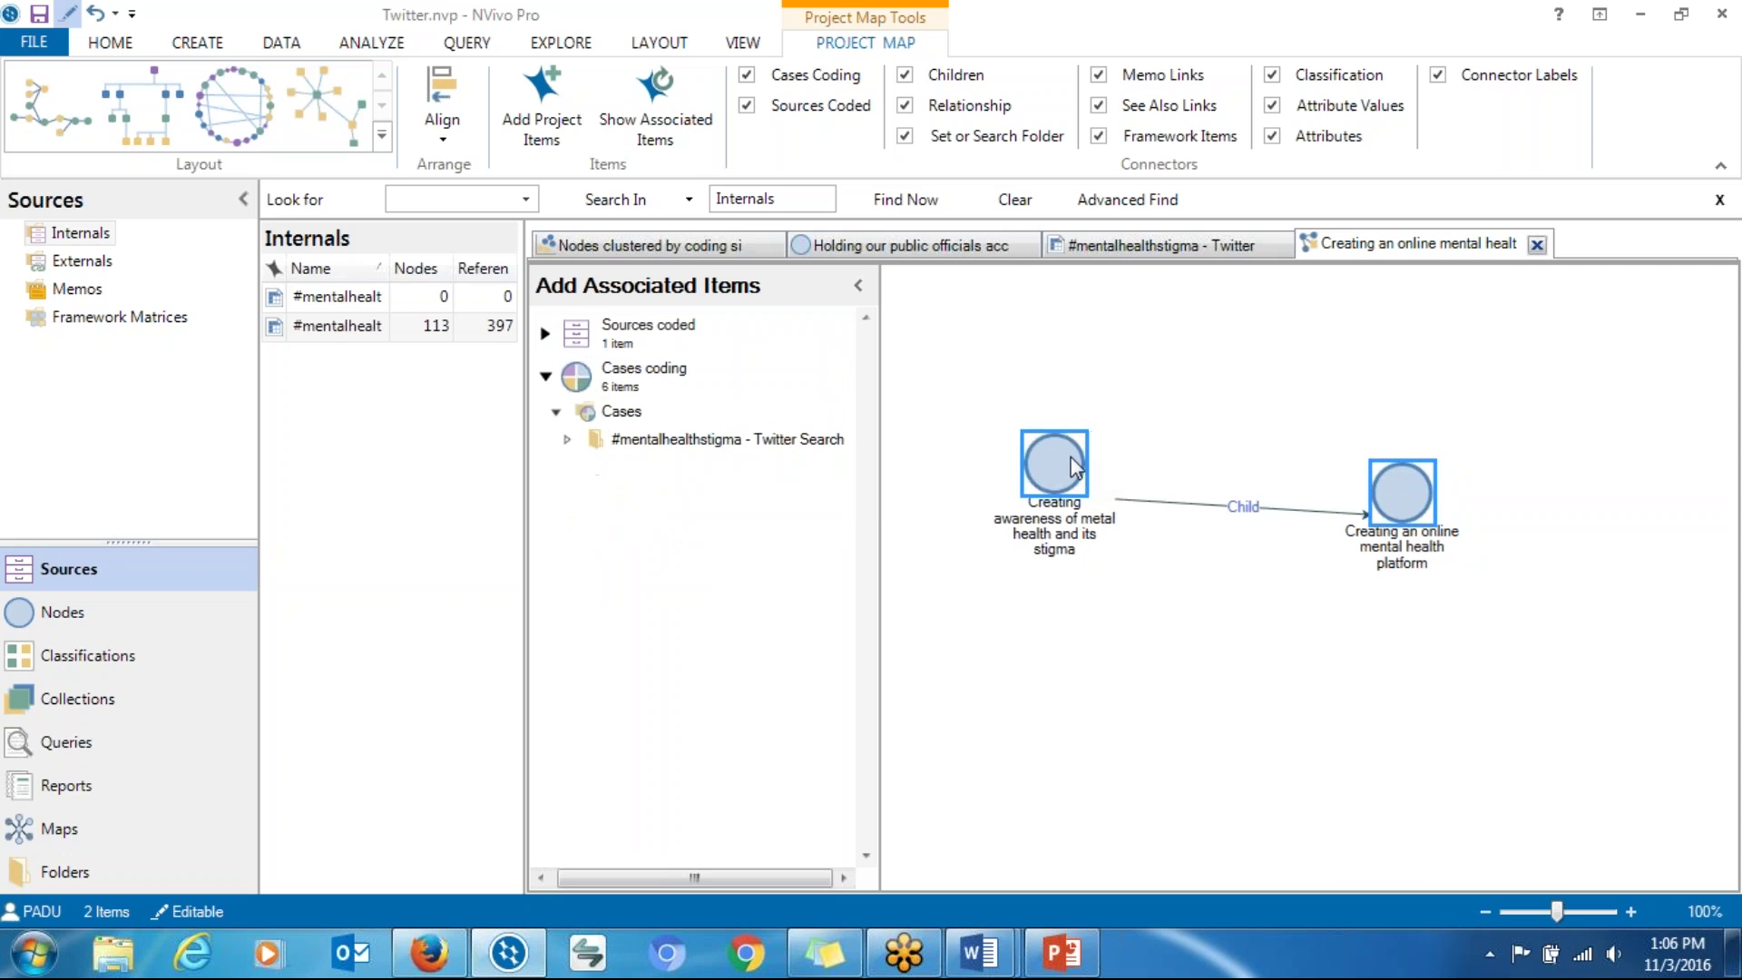
Step: Arrange the two connected nodes on the map so the awareness parent sits left of and slightly above its online platform child
click(1115, 577)
mouse_move(1084, 399)
mouse_down()
mouse_move(1038, 590)
mouse_move(1038, 437)
mouse_up()
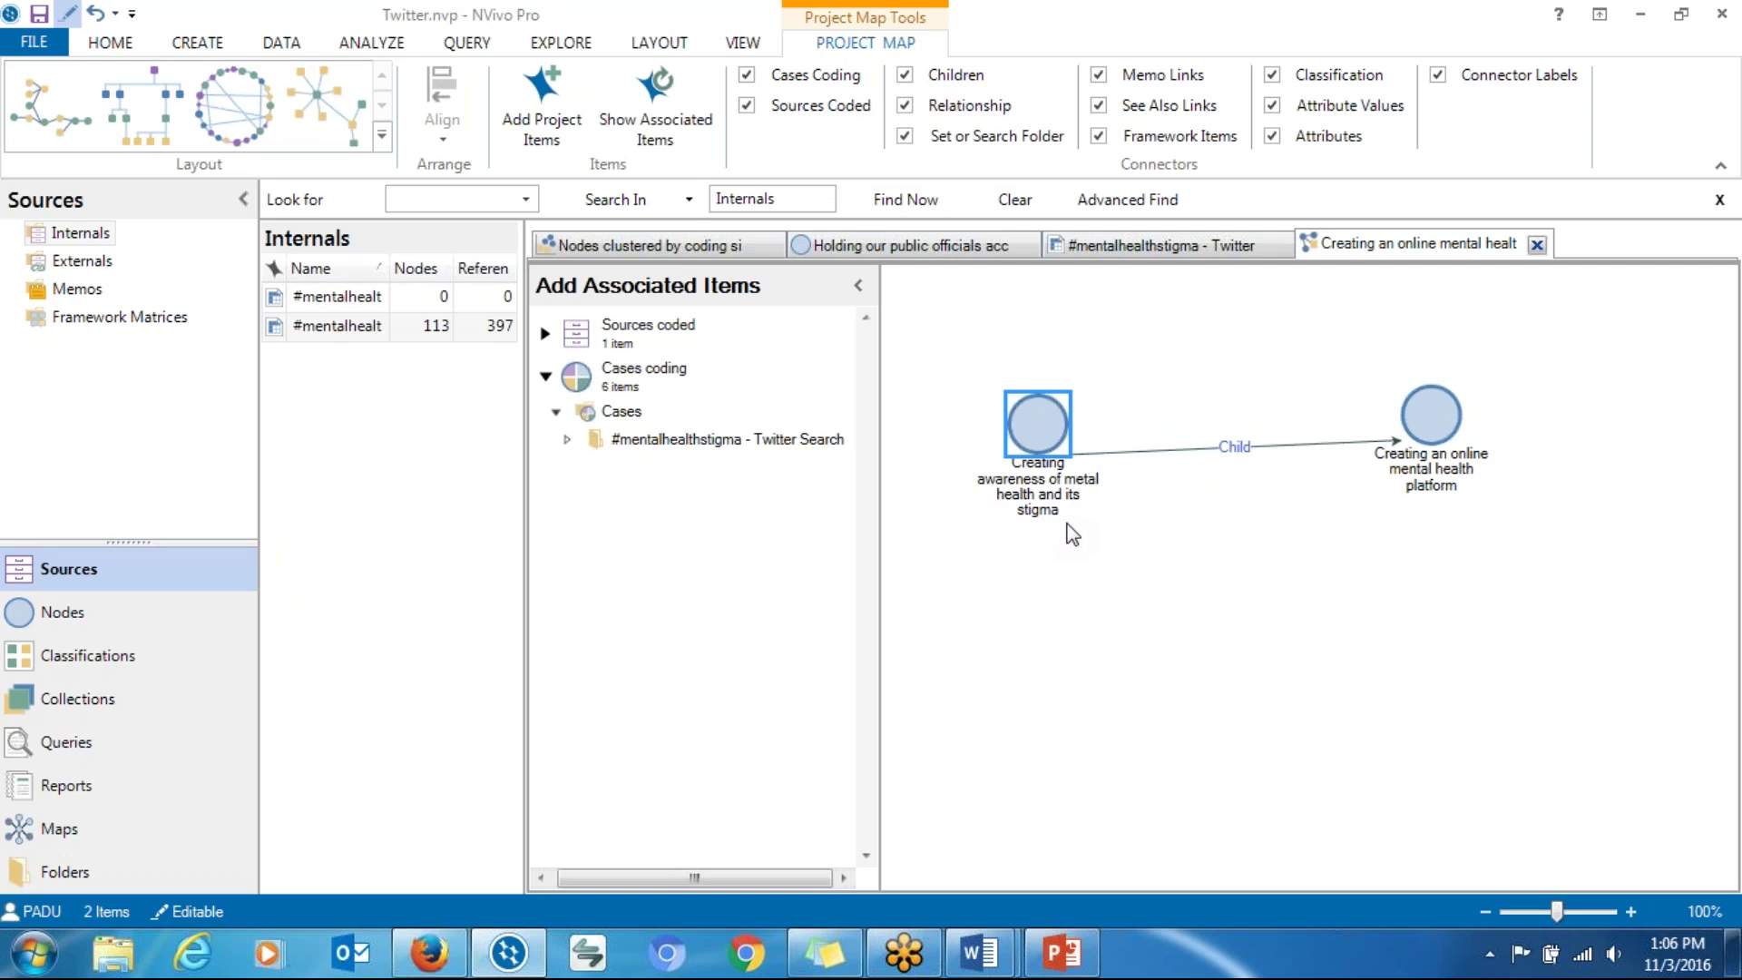
mouse_move(1049, 407)
mouse_down()
mouse_move(1030, 437)
mouse_move(1030, 371)
mouse_up()
drag(1422, 399, 1375, 544)
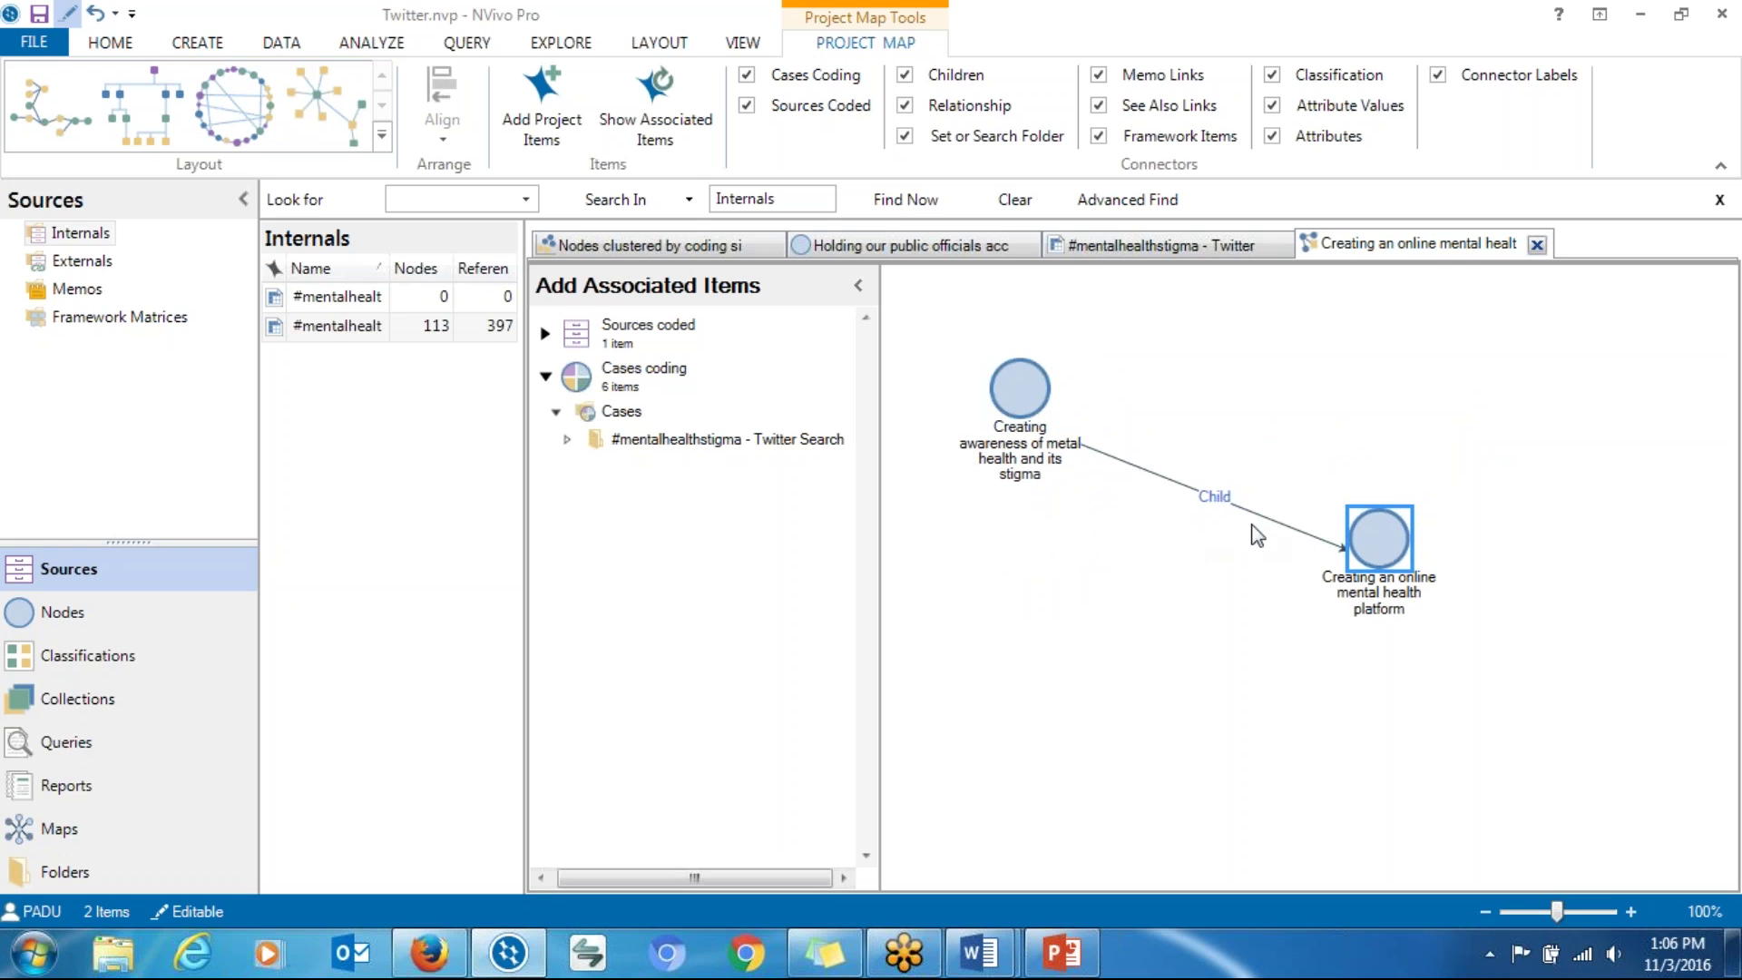
drag(1380, 551, 1385, 480)
drag(1022, 419, 1021, 440)
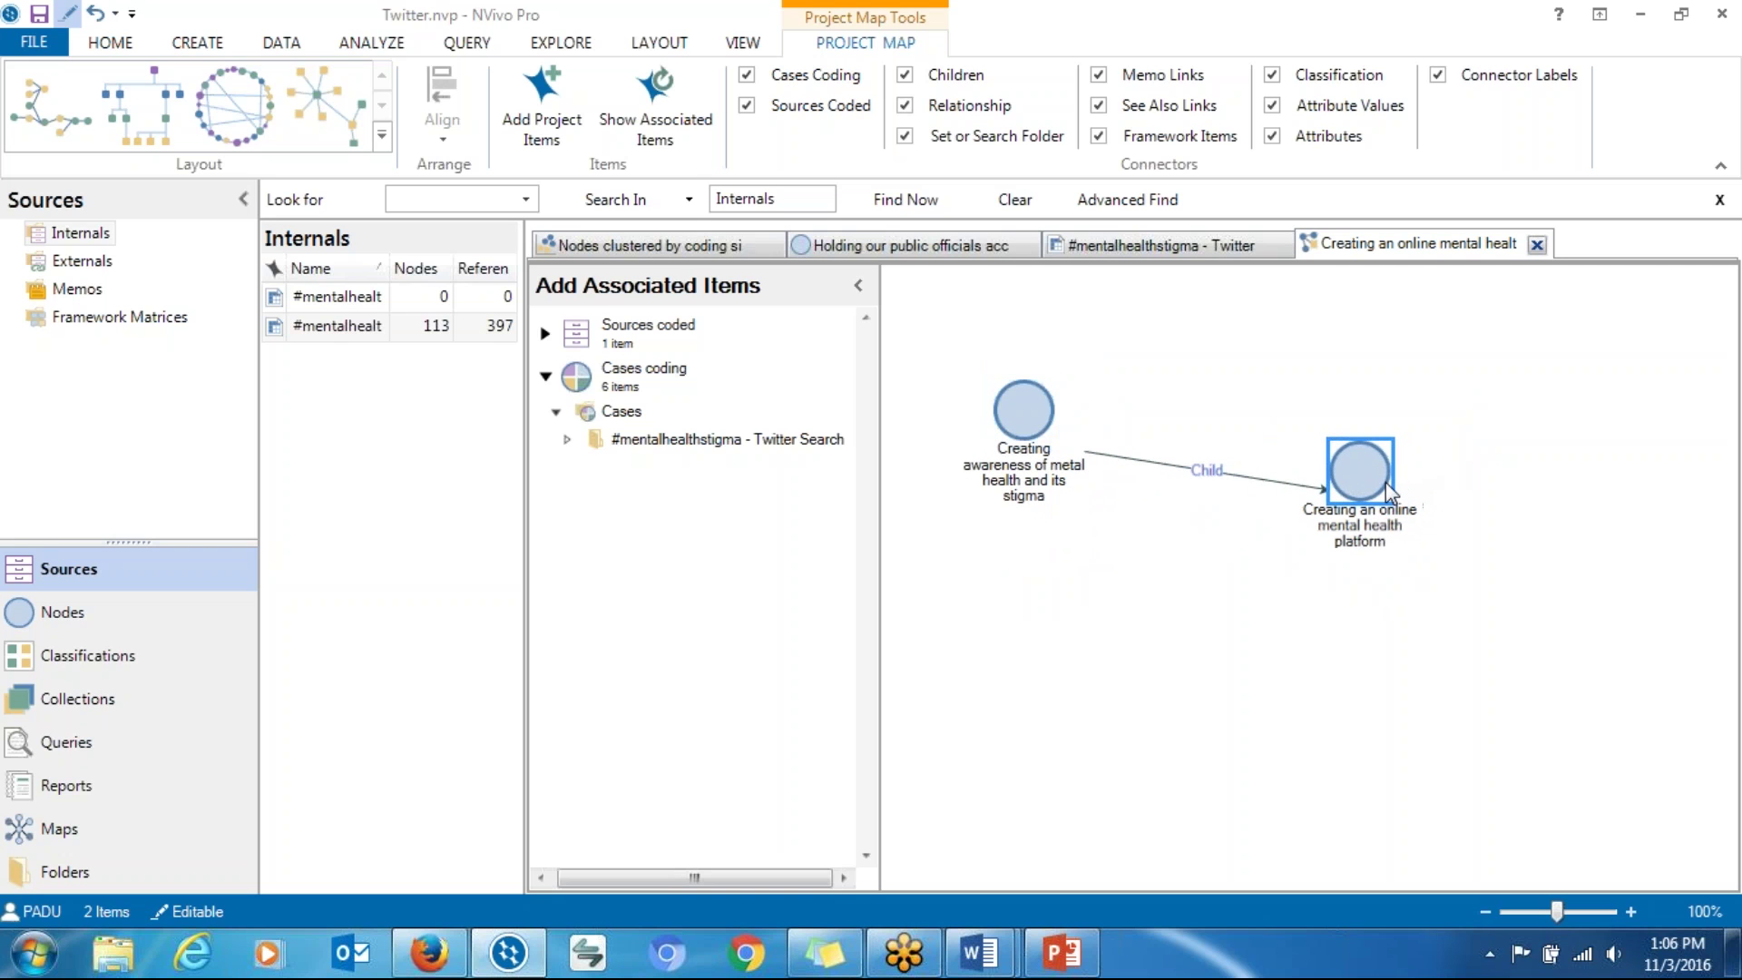
click(1003, 430)
mouse_move(1034, 422)
mouse_down()
mouse_move(1027, 394)
mouse_move(1047, 423)
mouse_up()
drag(1368, 464, 1376, 488)
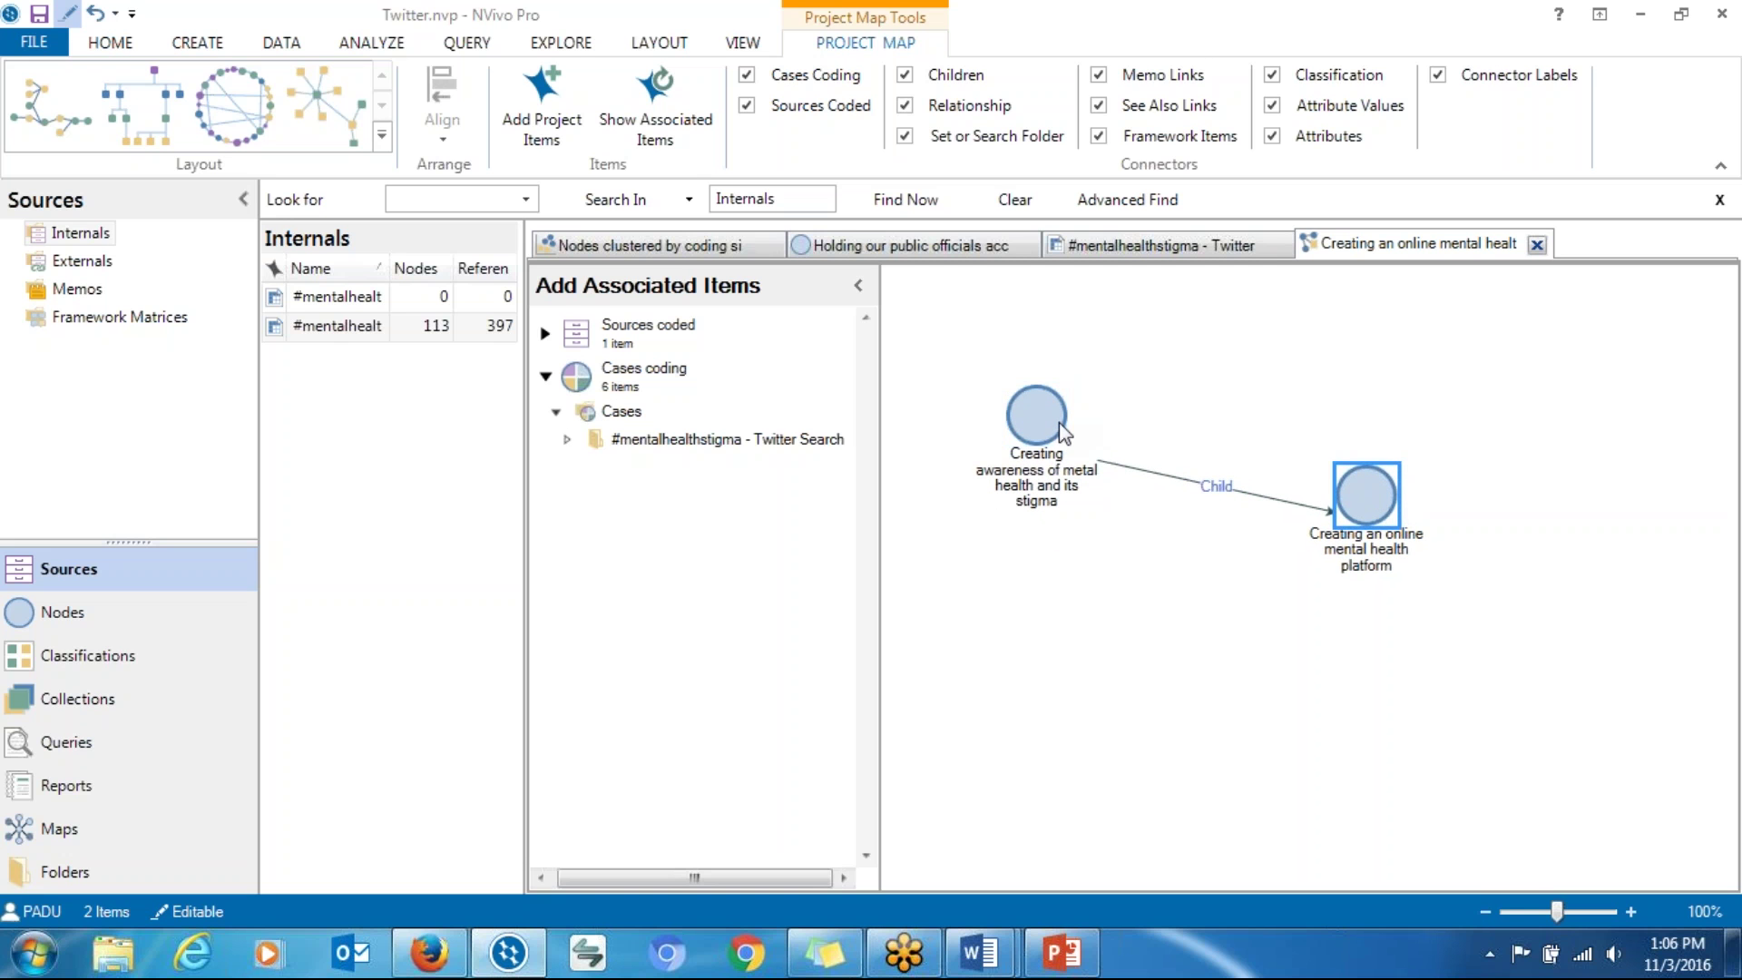
drag(1058, 422, 1082, 426)
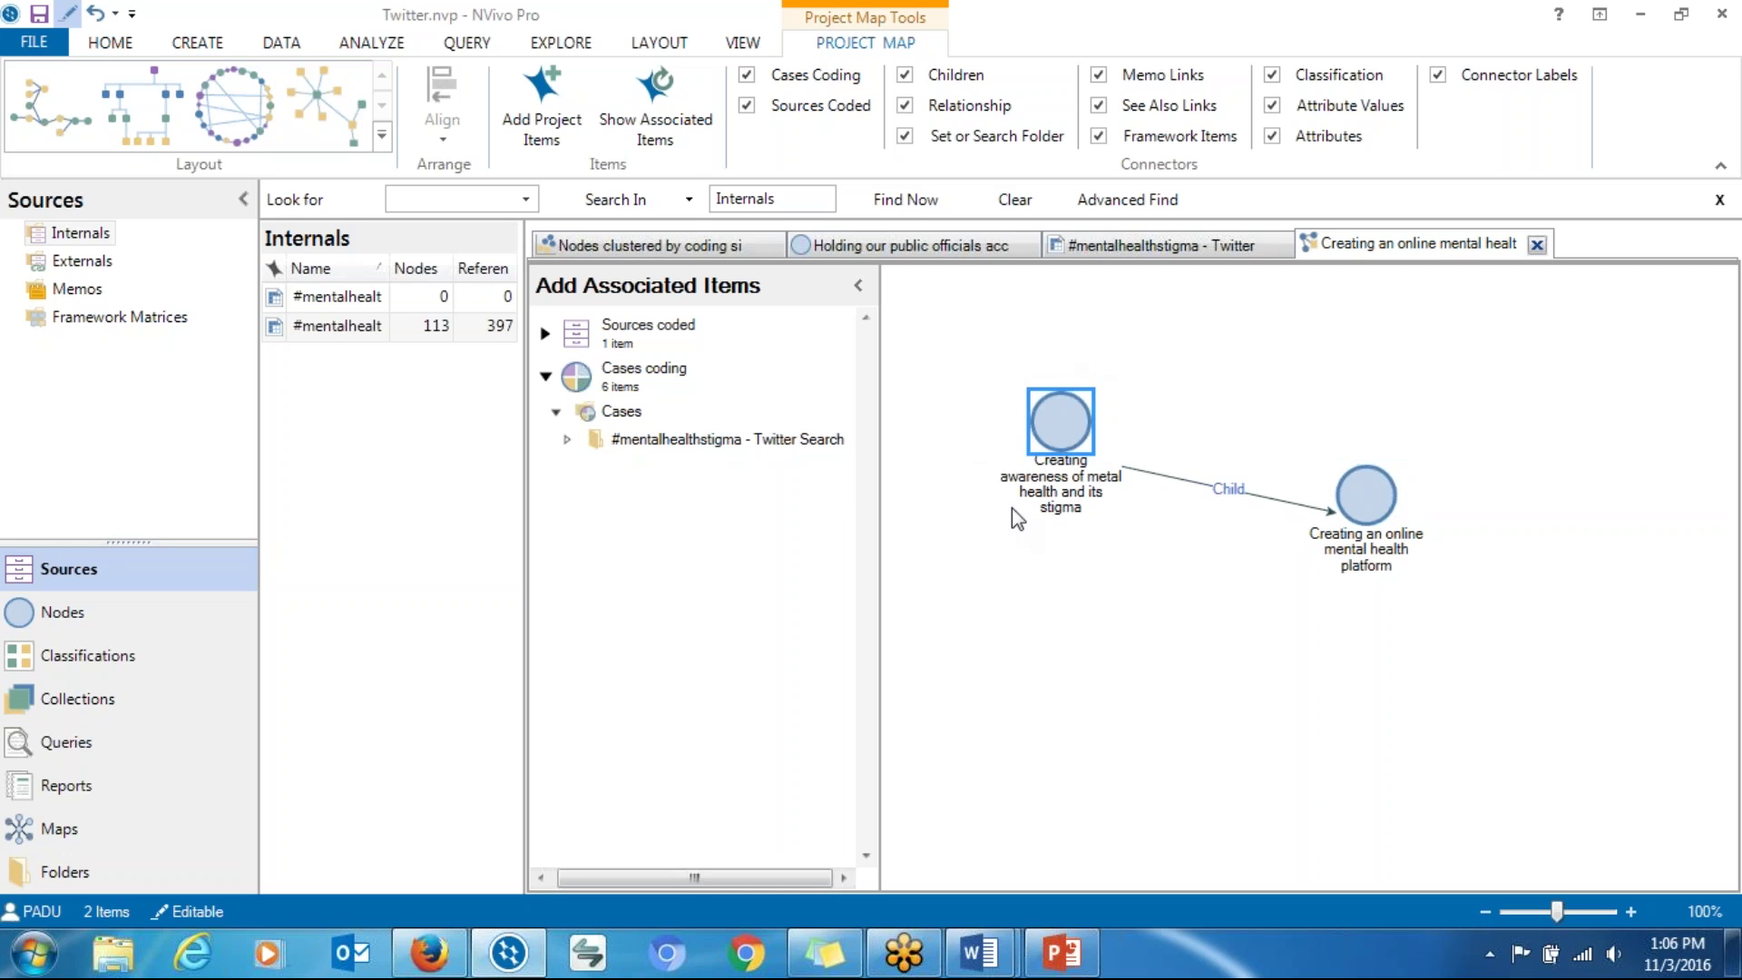
drag(1071, 446, 1072, 450)
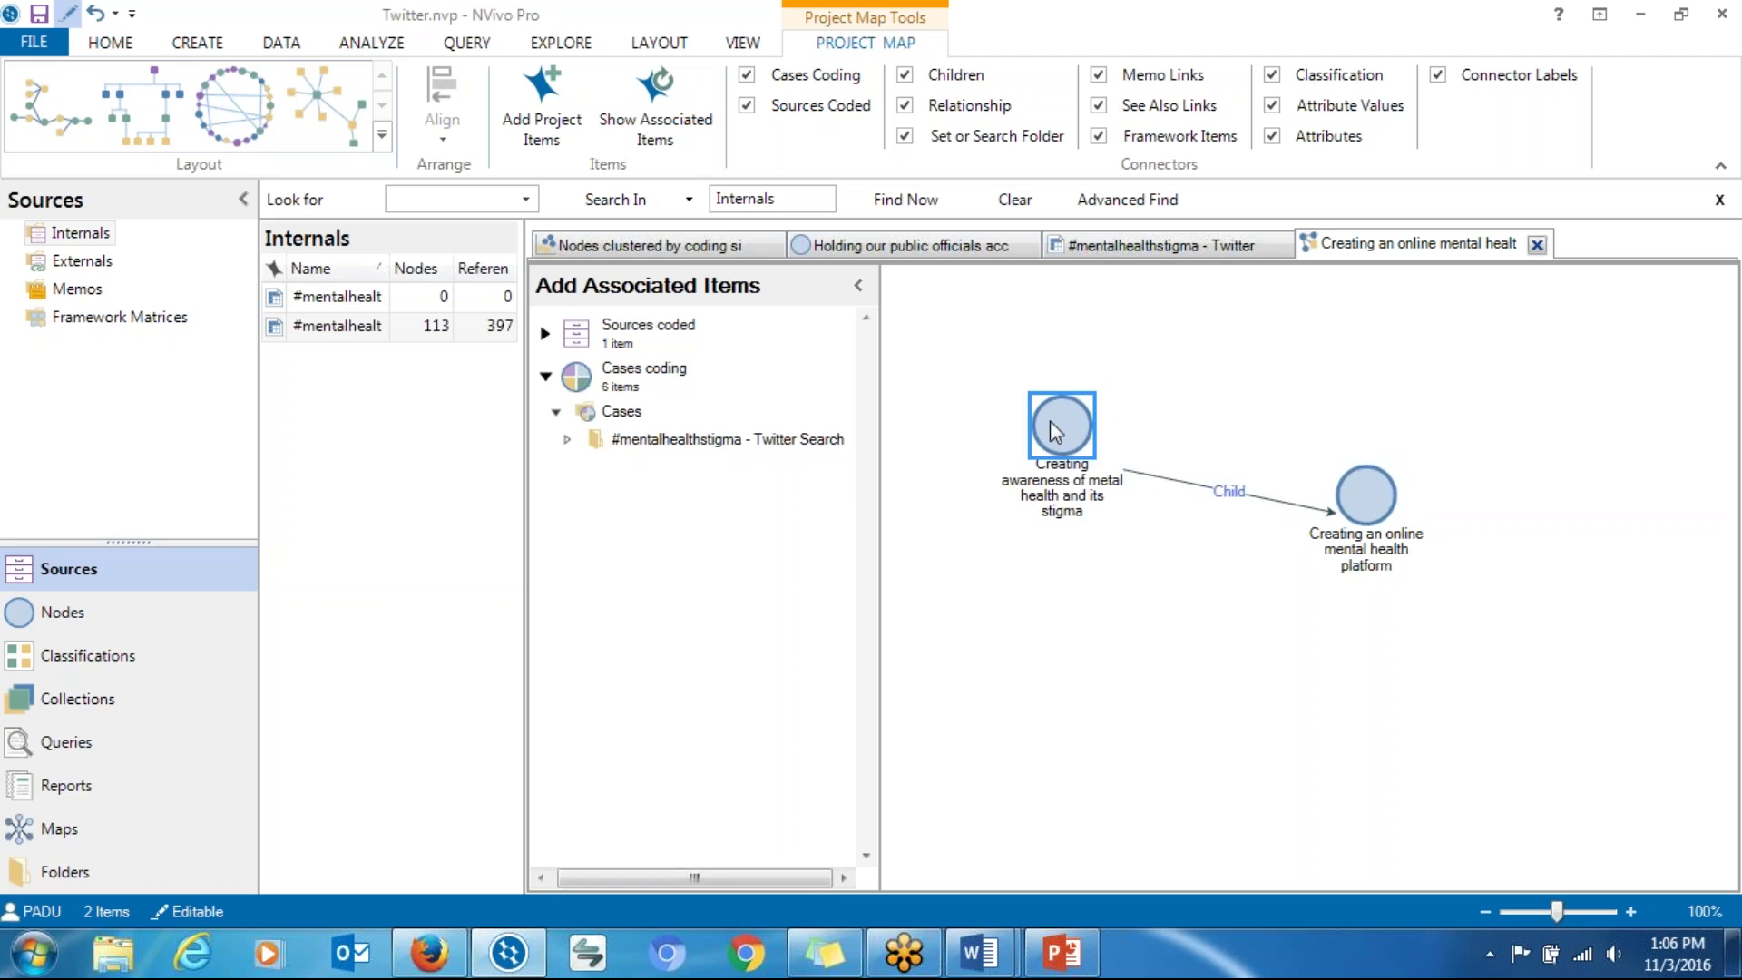
Step: Show the awareness node's associated items and add its remaining child nodes under "Combating Mental Health Stigma (RQ1)" to the map
right_click(1048, 421)
click(1095, 530)
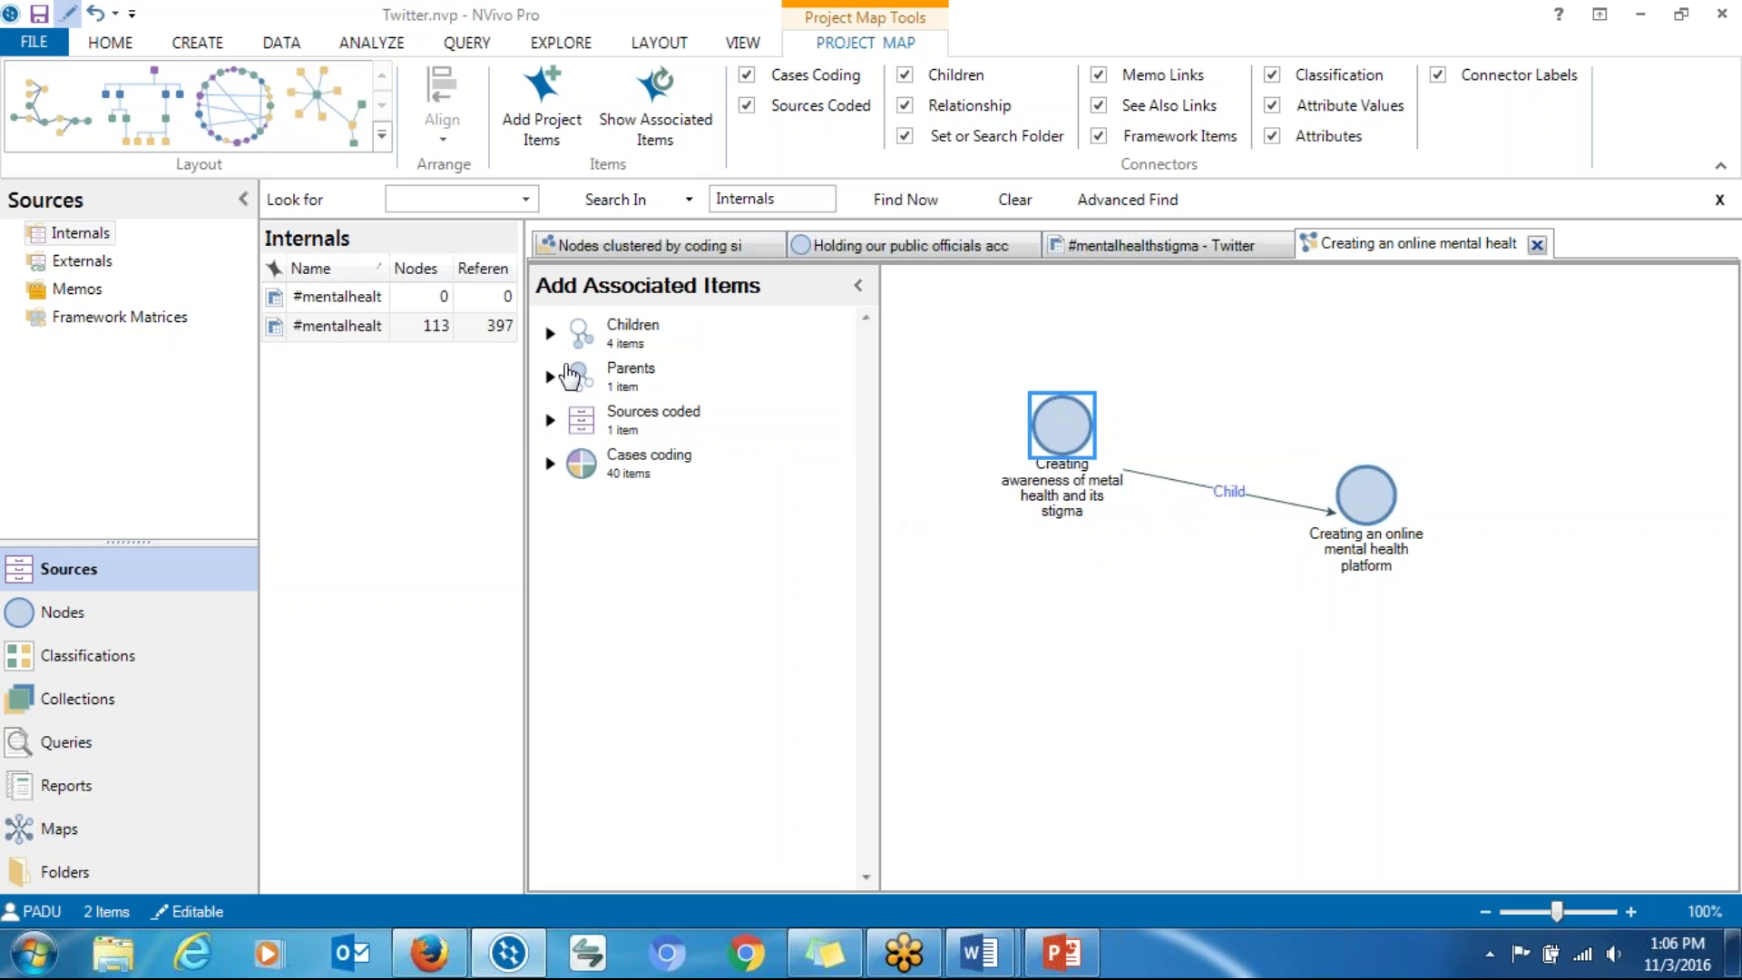
click(549, 335)
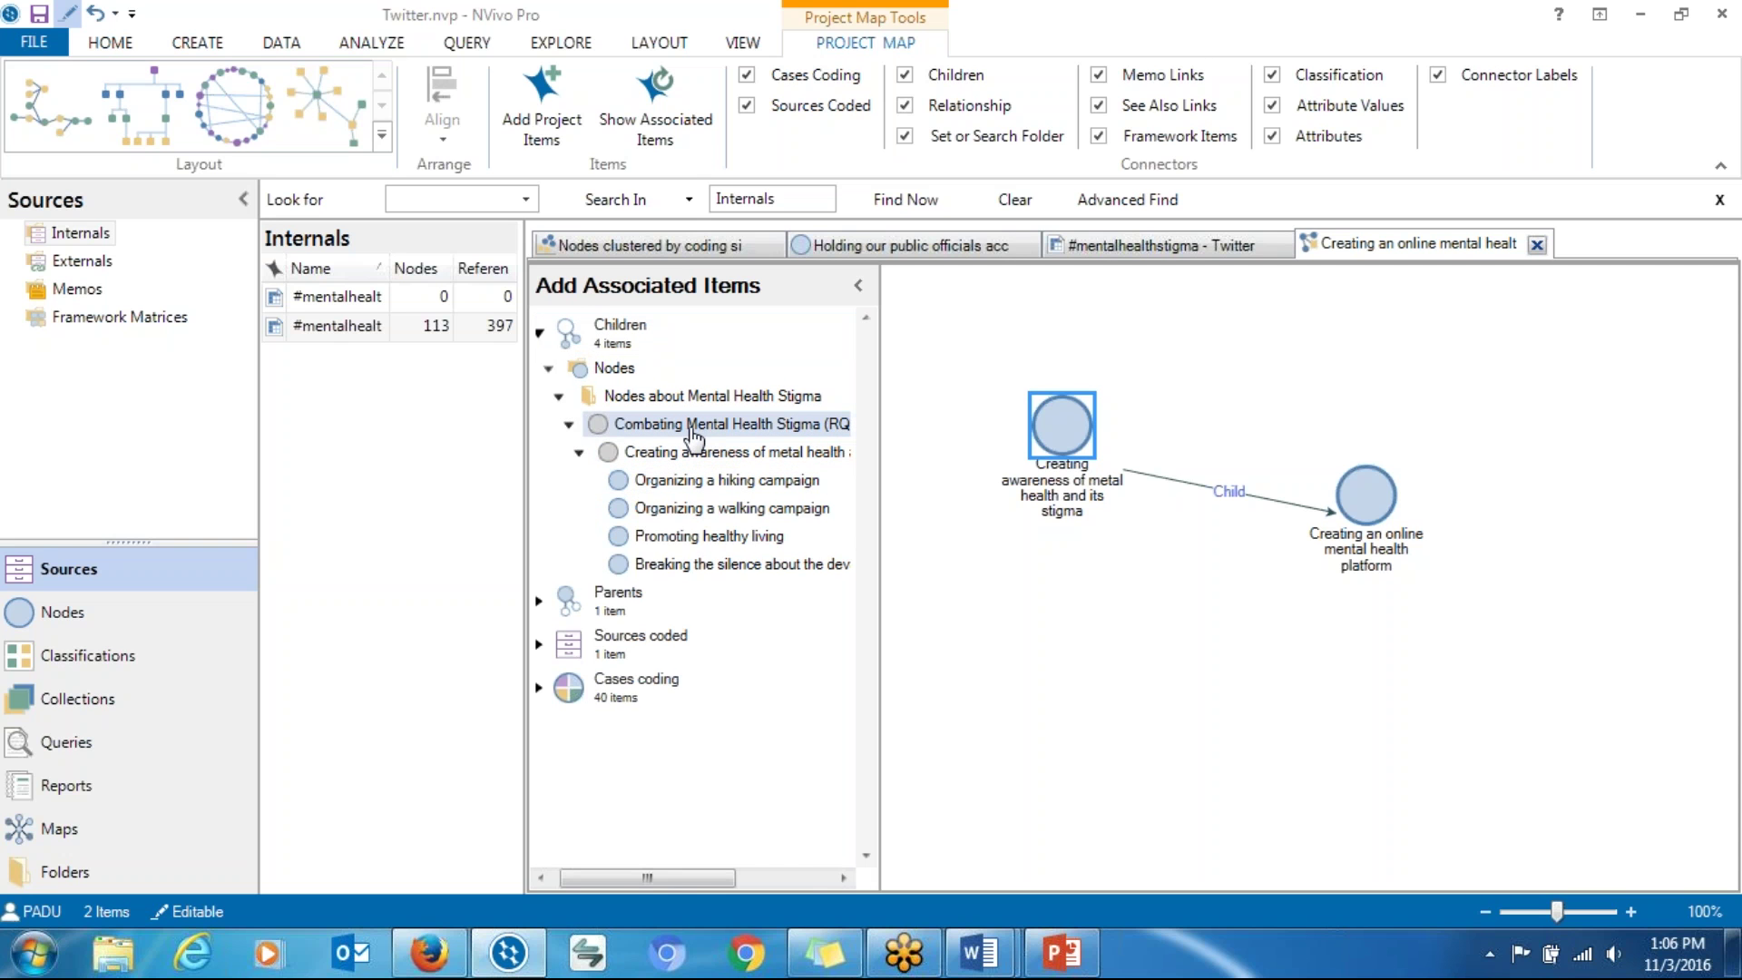
double_click(690, 430)
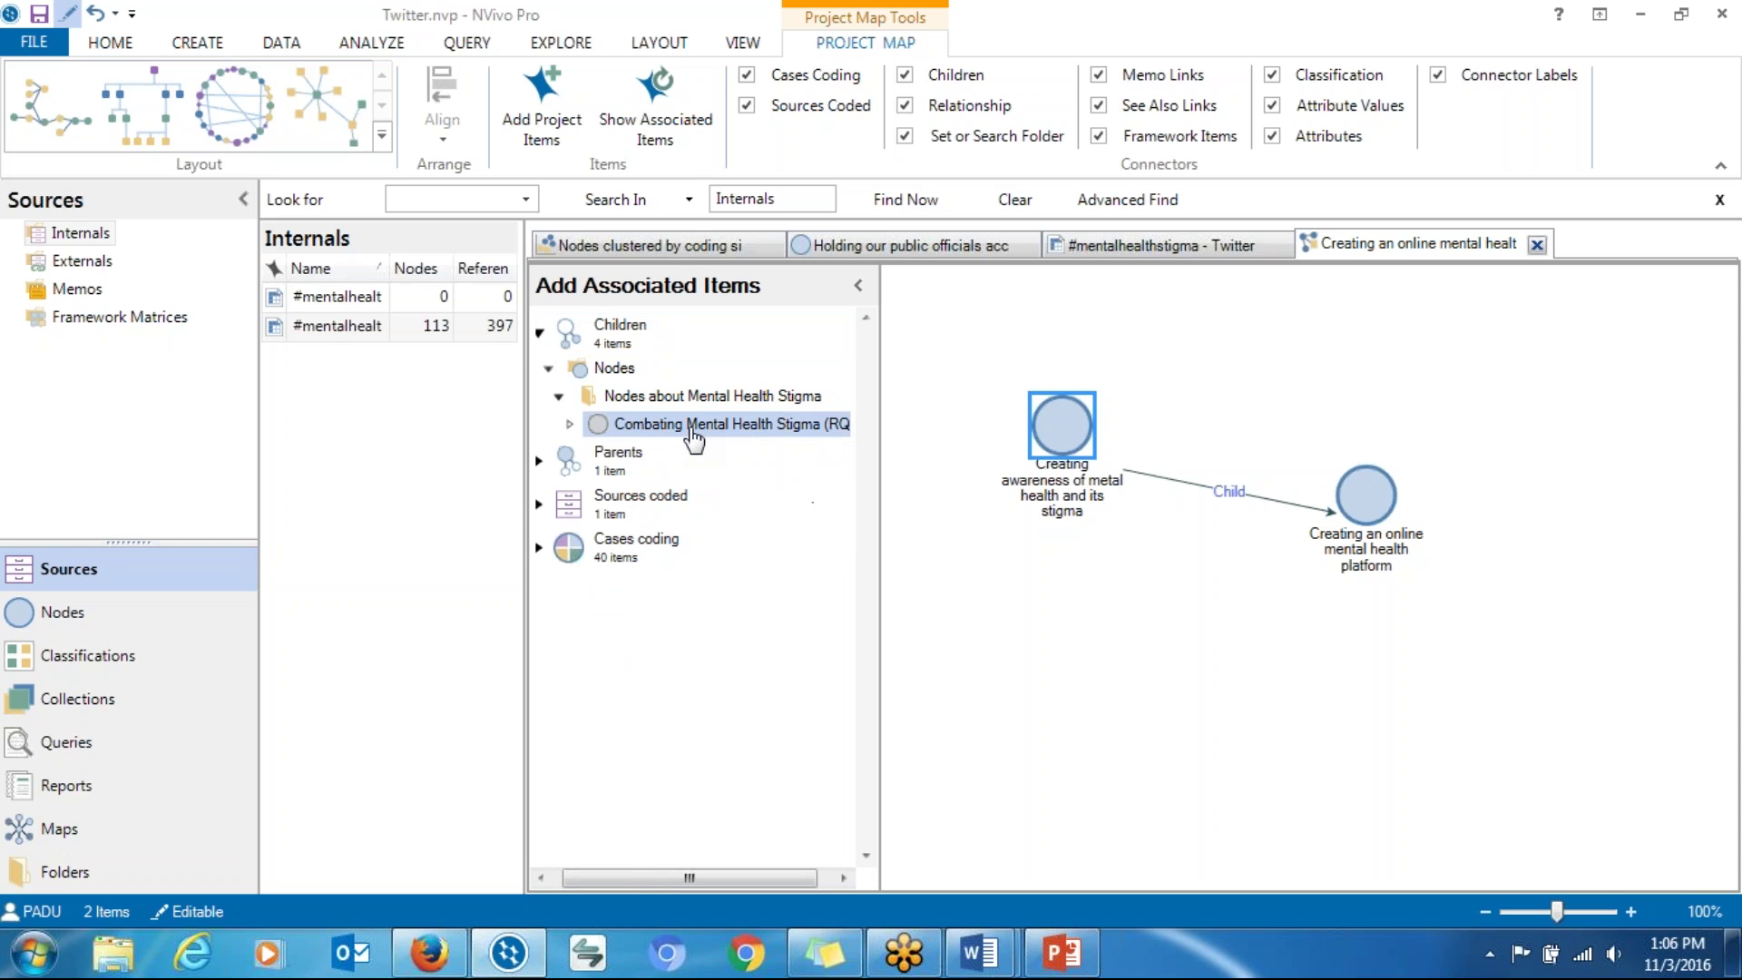
click(569, 423)
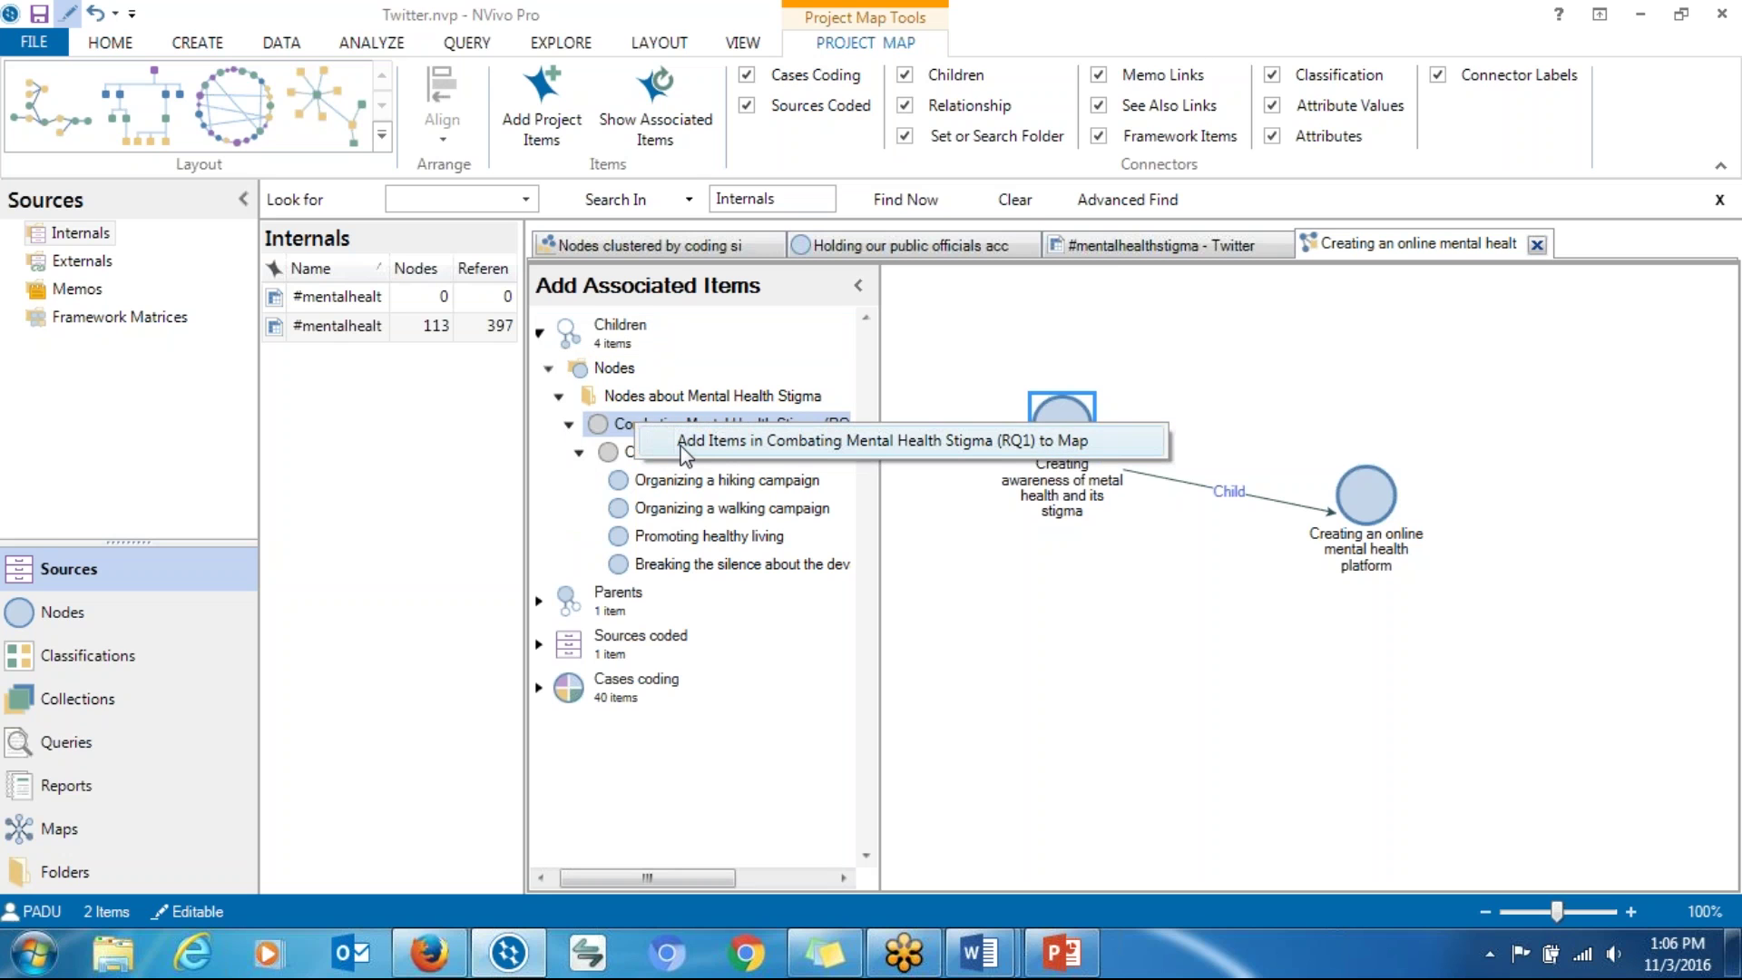
double_click(649, 434)
Step: Reposition the awareness parent node to the left of the column of child nodes, level with the upper ones
click(1061, 572)
drag(1057, 361, 1048, 556)
scroll(1341, 598, up, 1)
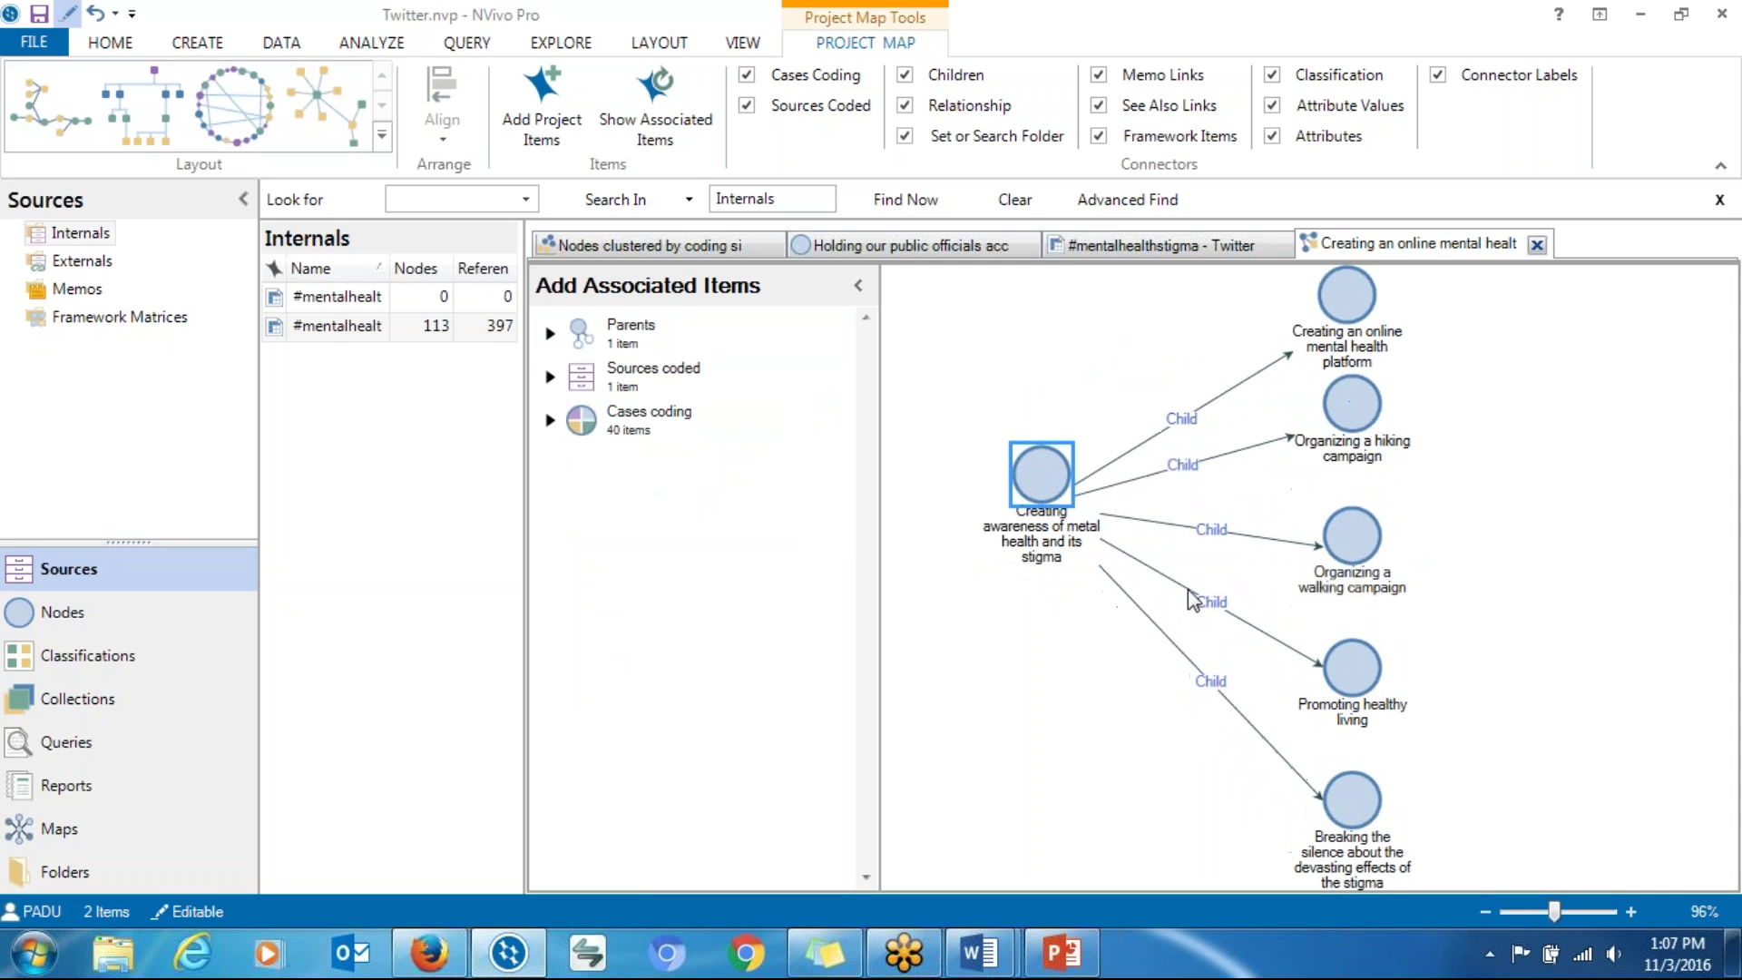
drag(1031, 486, 1005, 479)
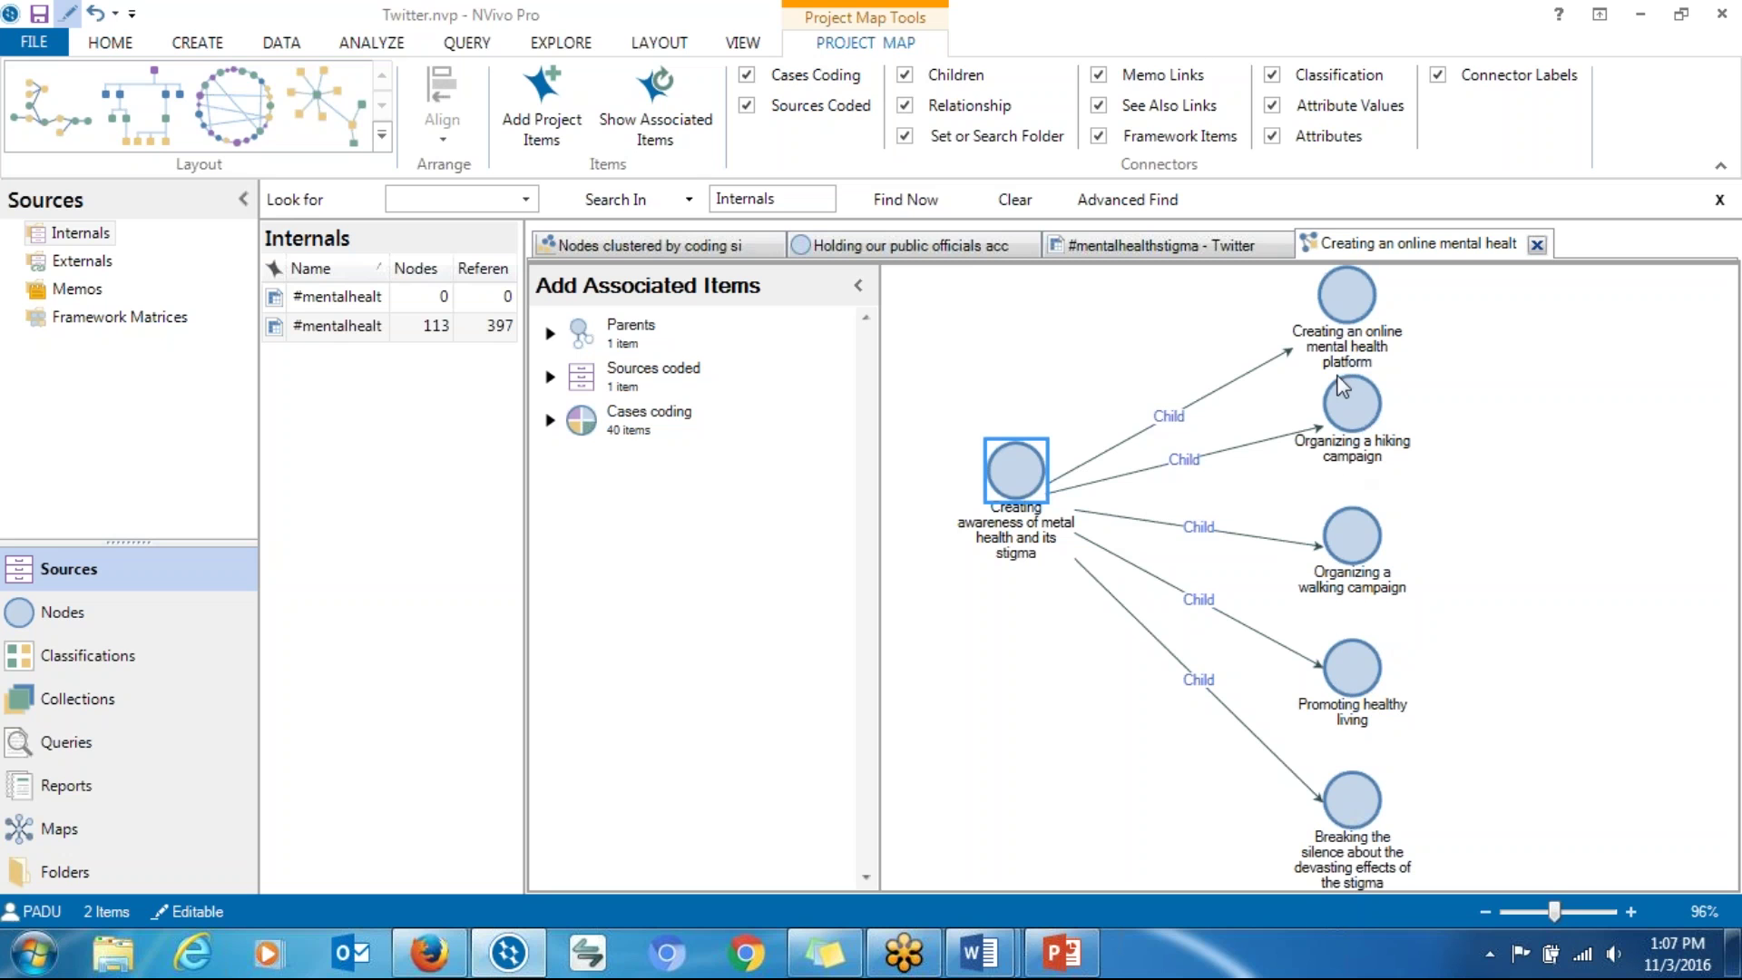
mouse_move(1003, 467)
mouse_down()
mouse_move(982, 449)
mouse_move(993, 437)
mouse_up()
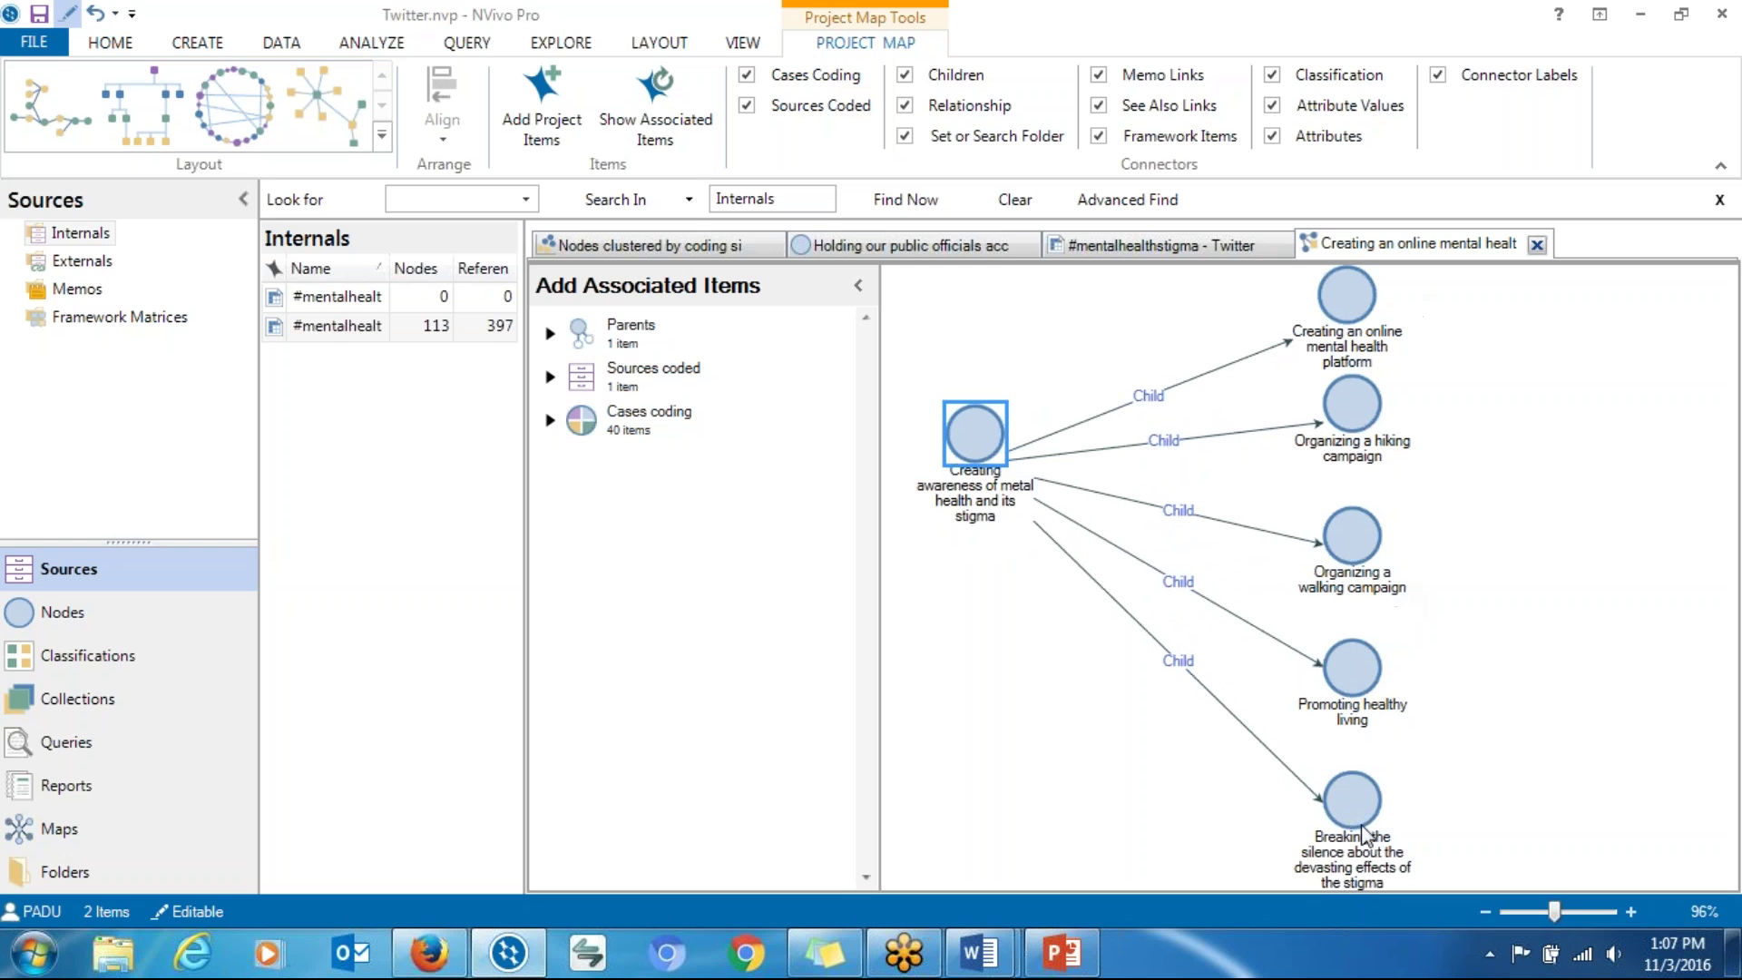
drag(995, 471, 994, 490)
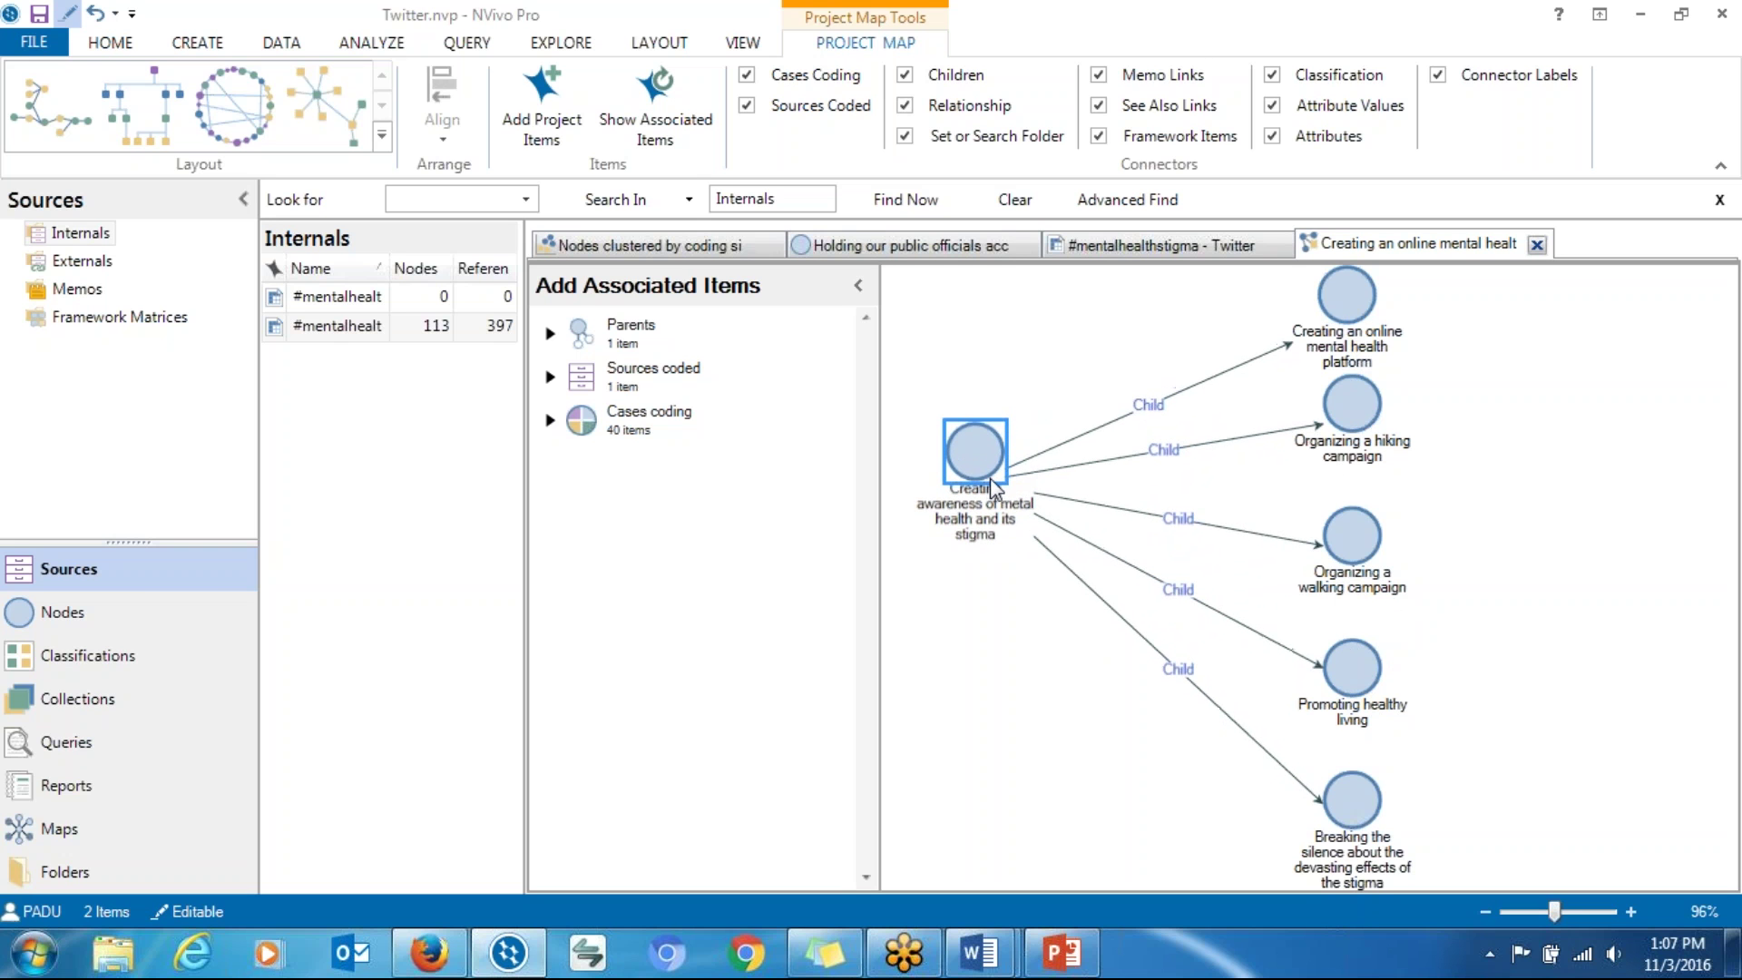
Step: Delete the hiking campaign, walking campaign, healthy living and breaking the silence nodes from the map
click(1345, 314)
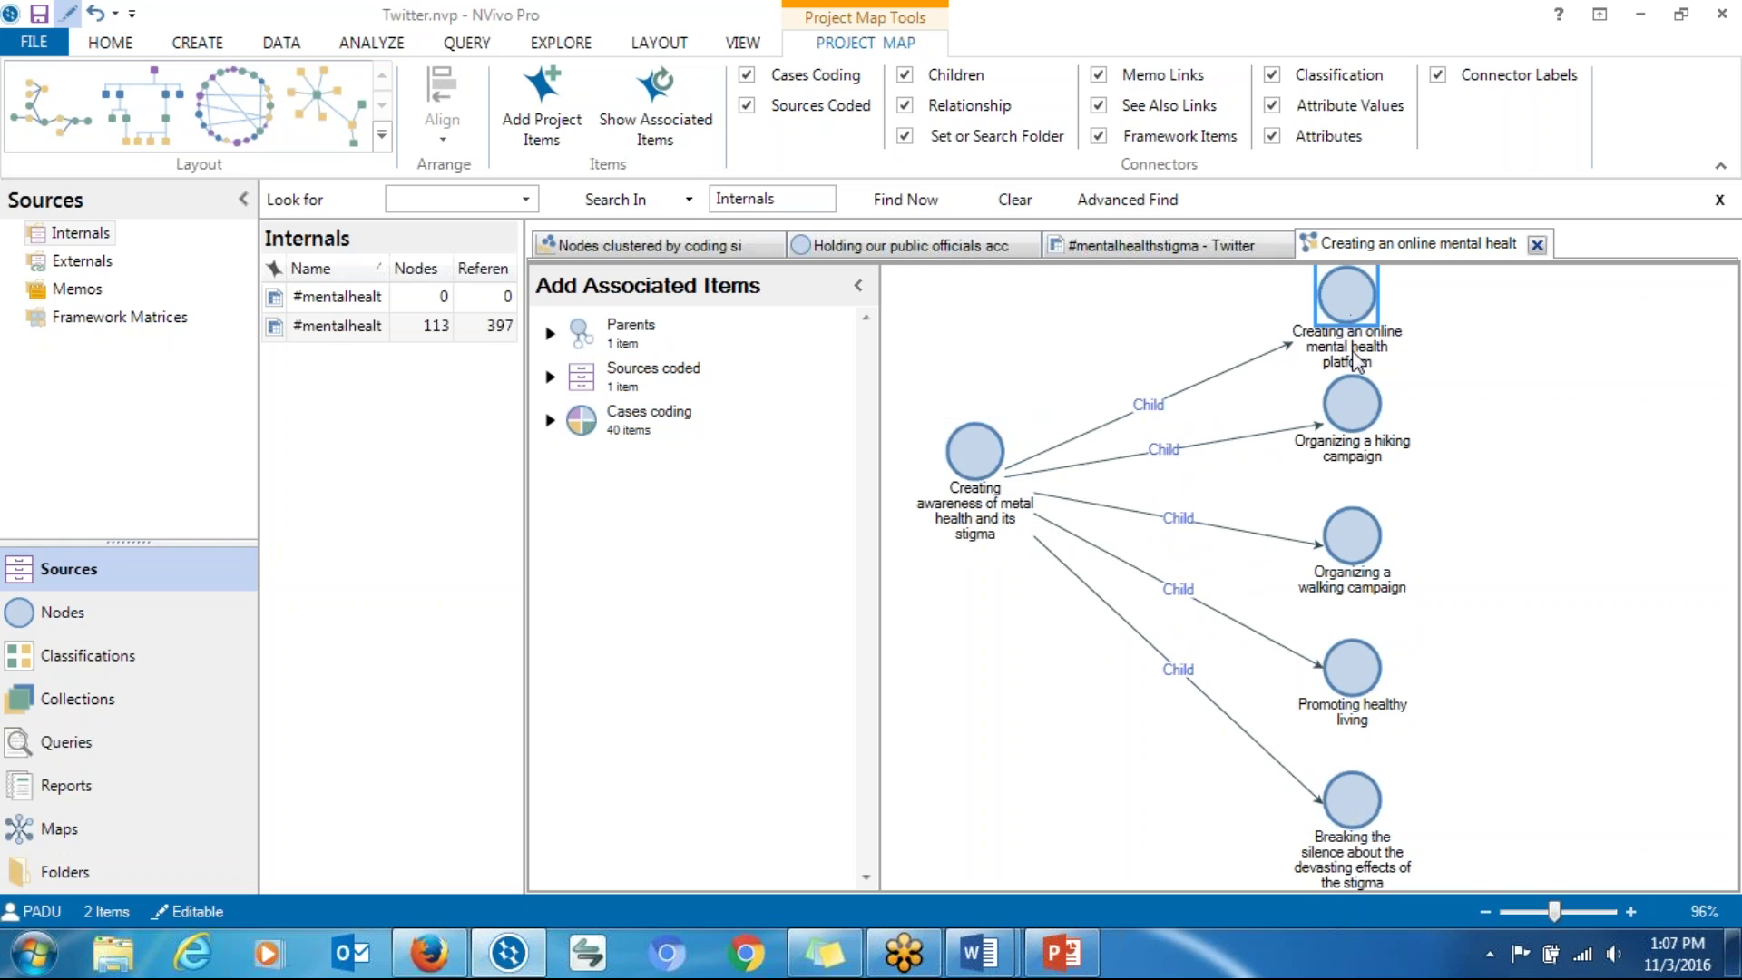
click(1346, 416)
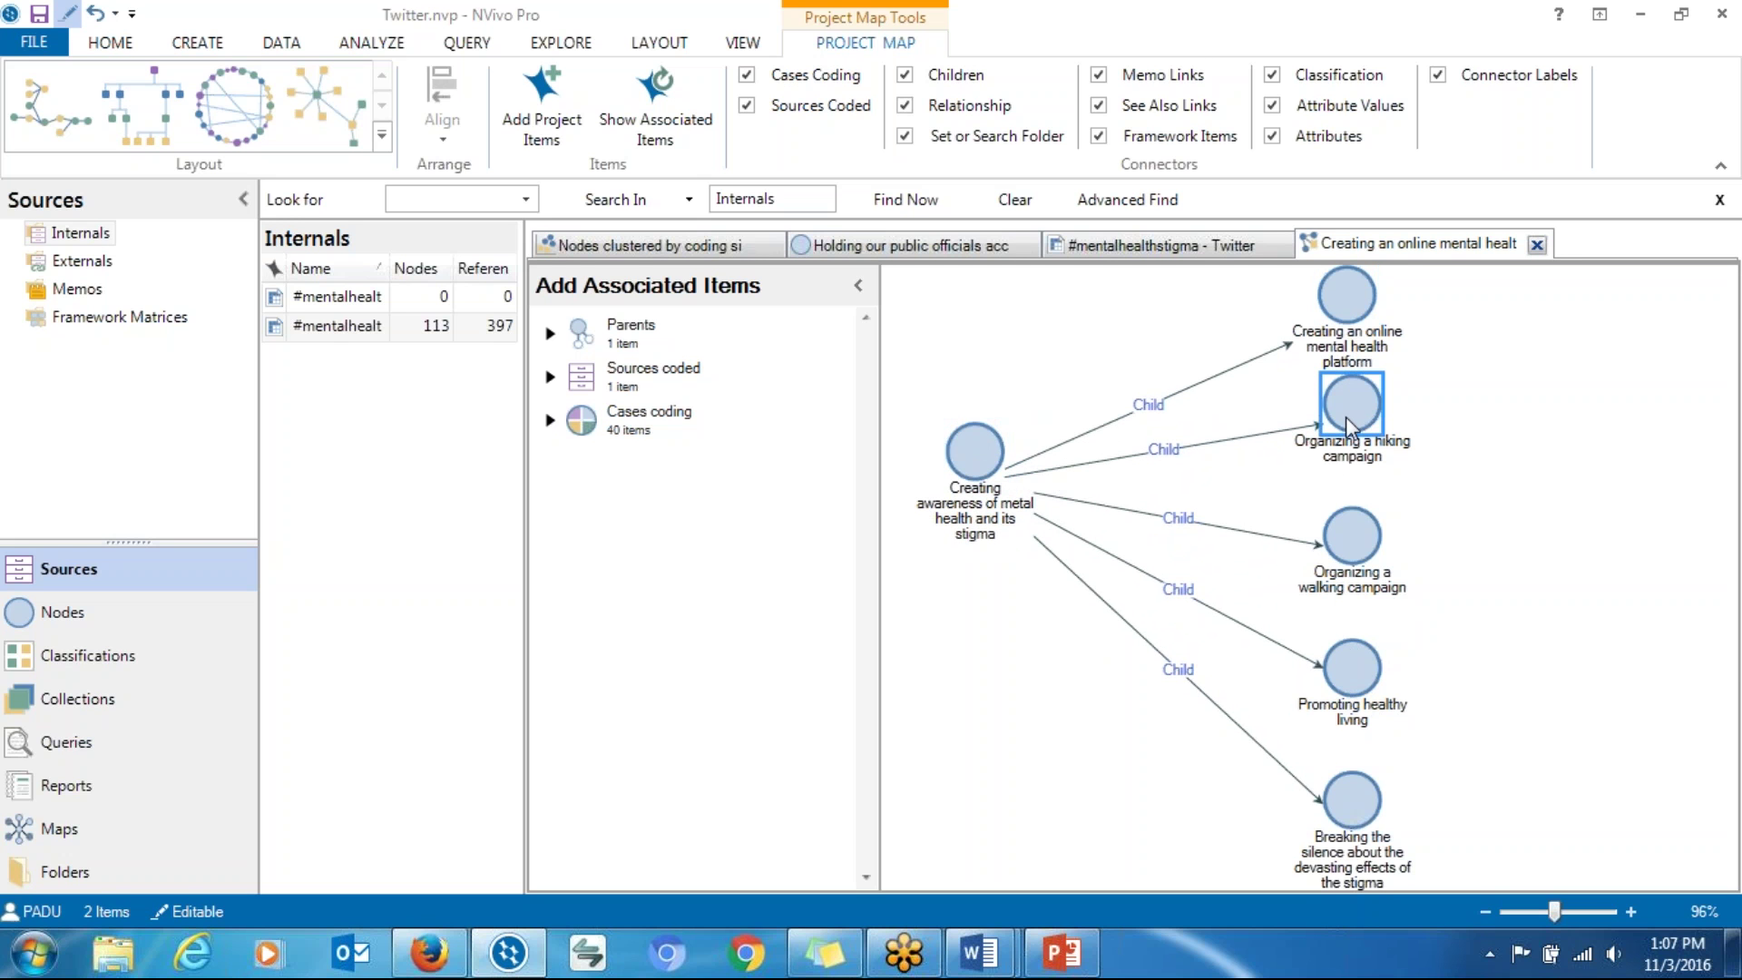
key(Delete)
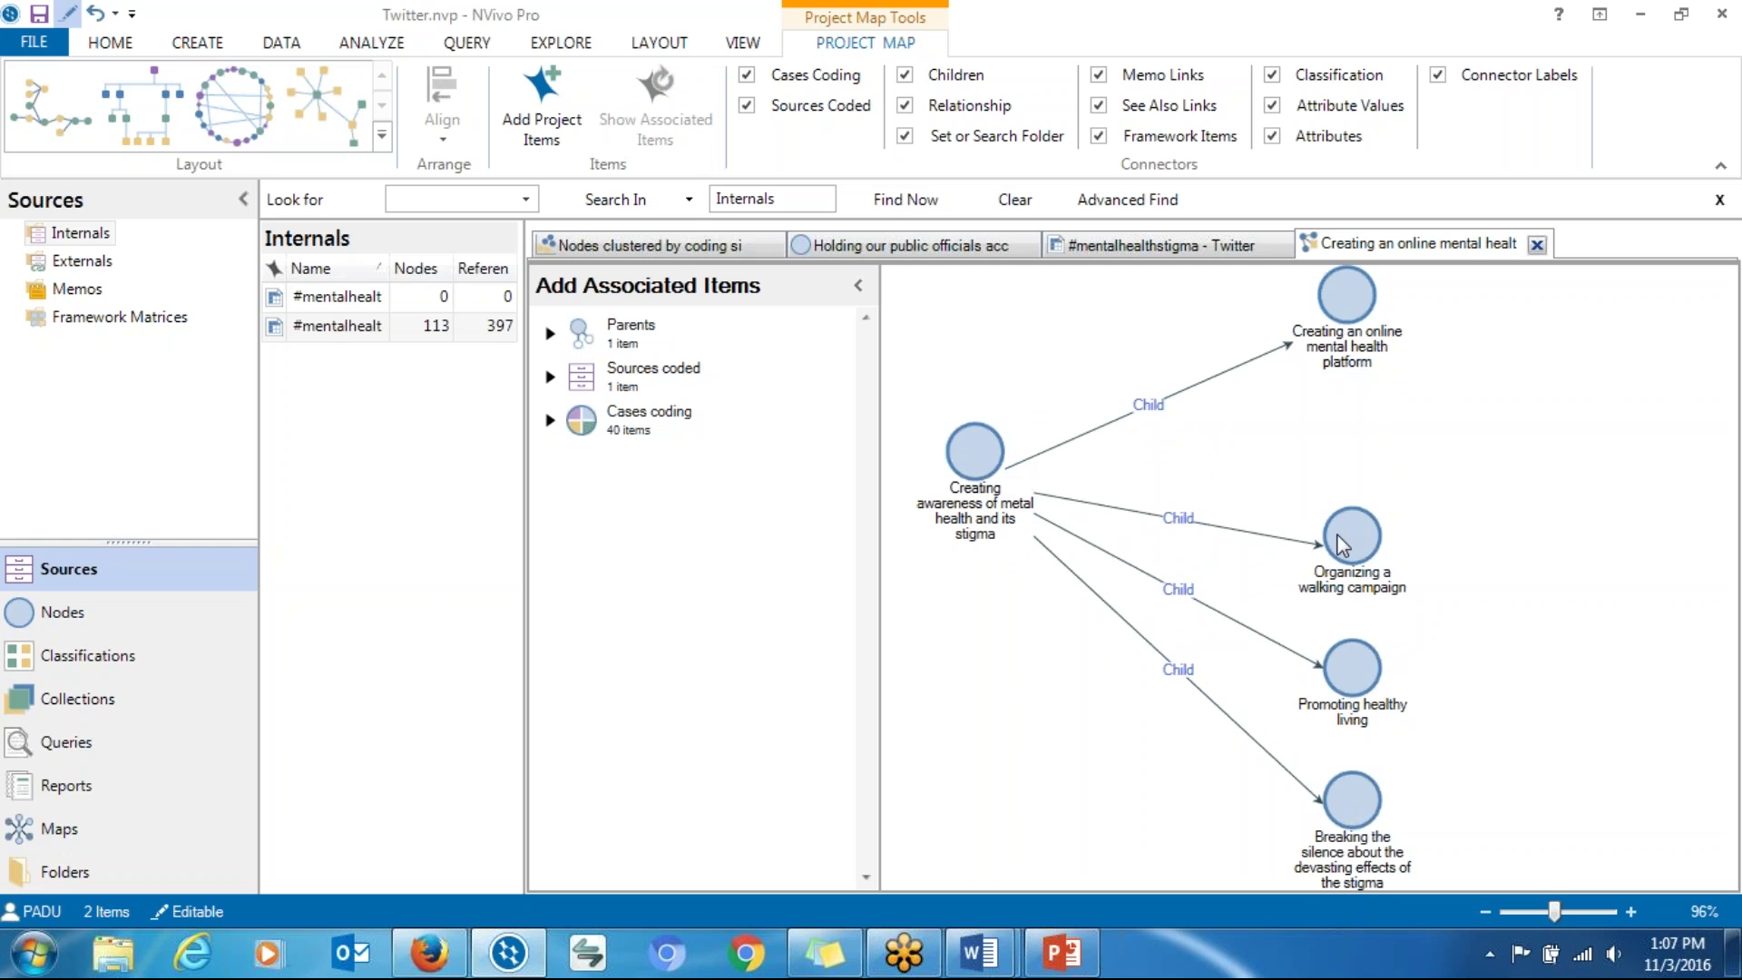
click(1342, 658)
key(Delete)
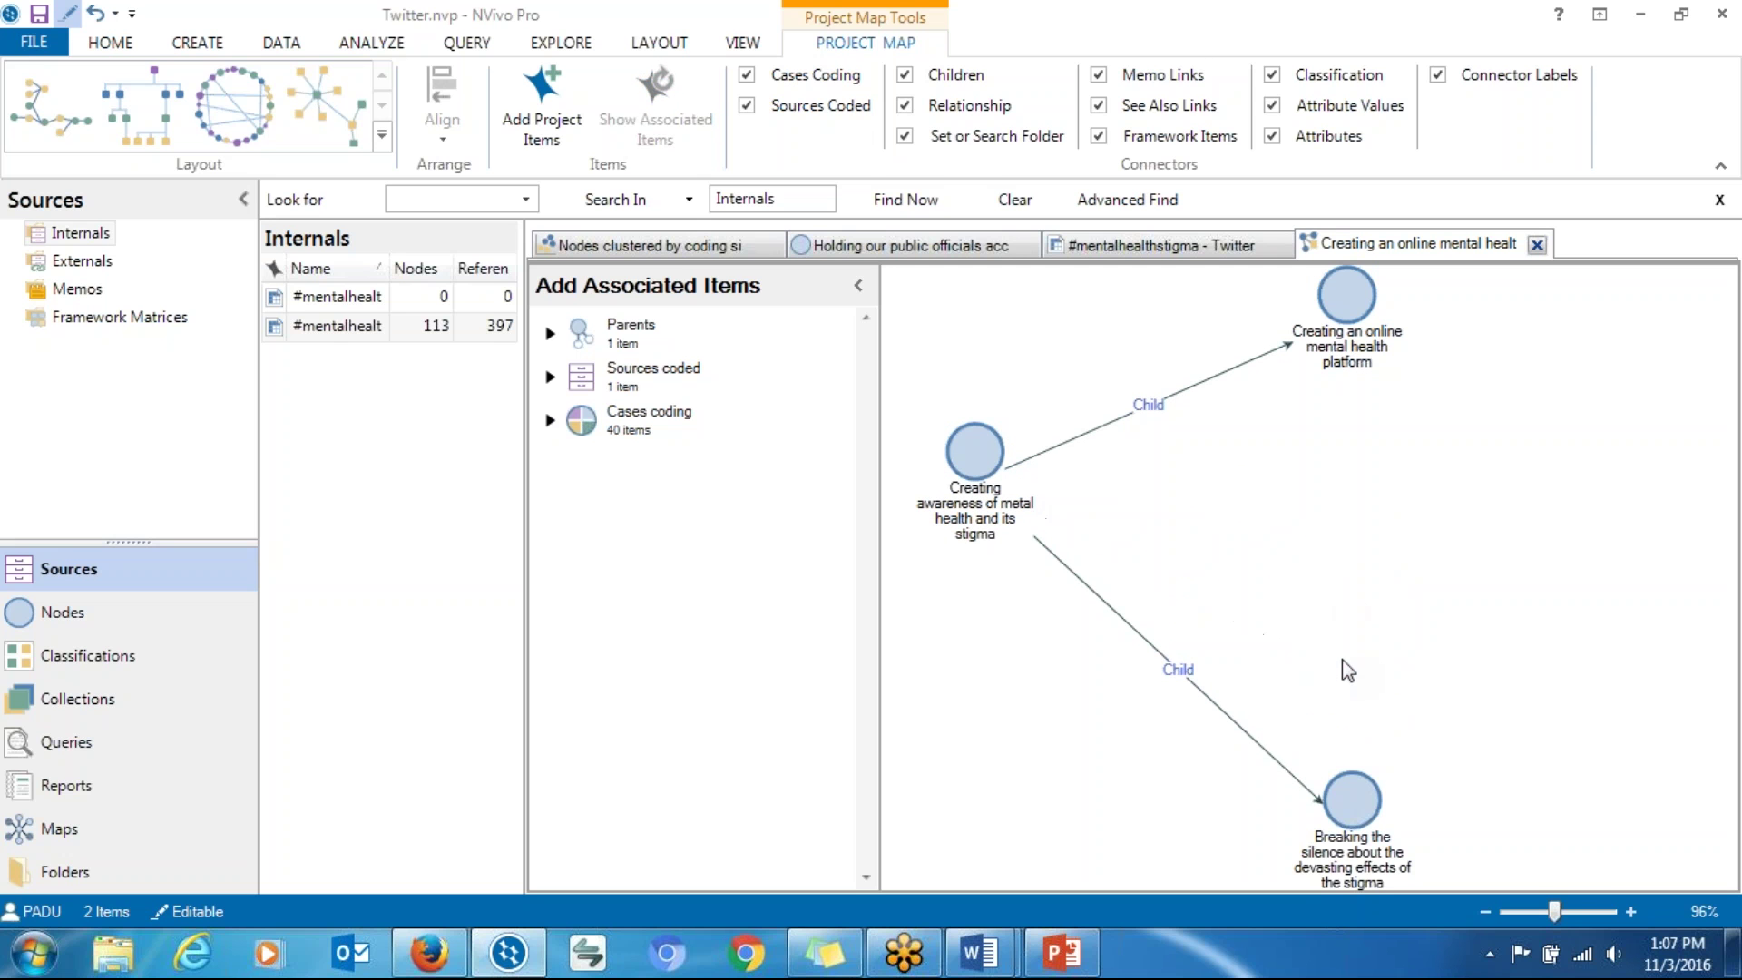
click(1353, 811)
key(Delete)
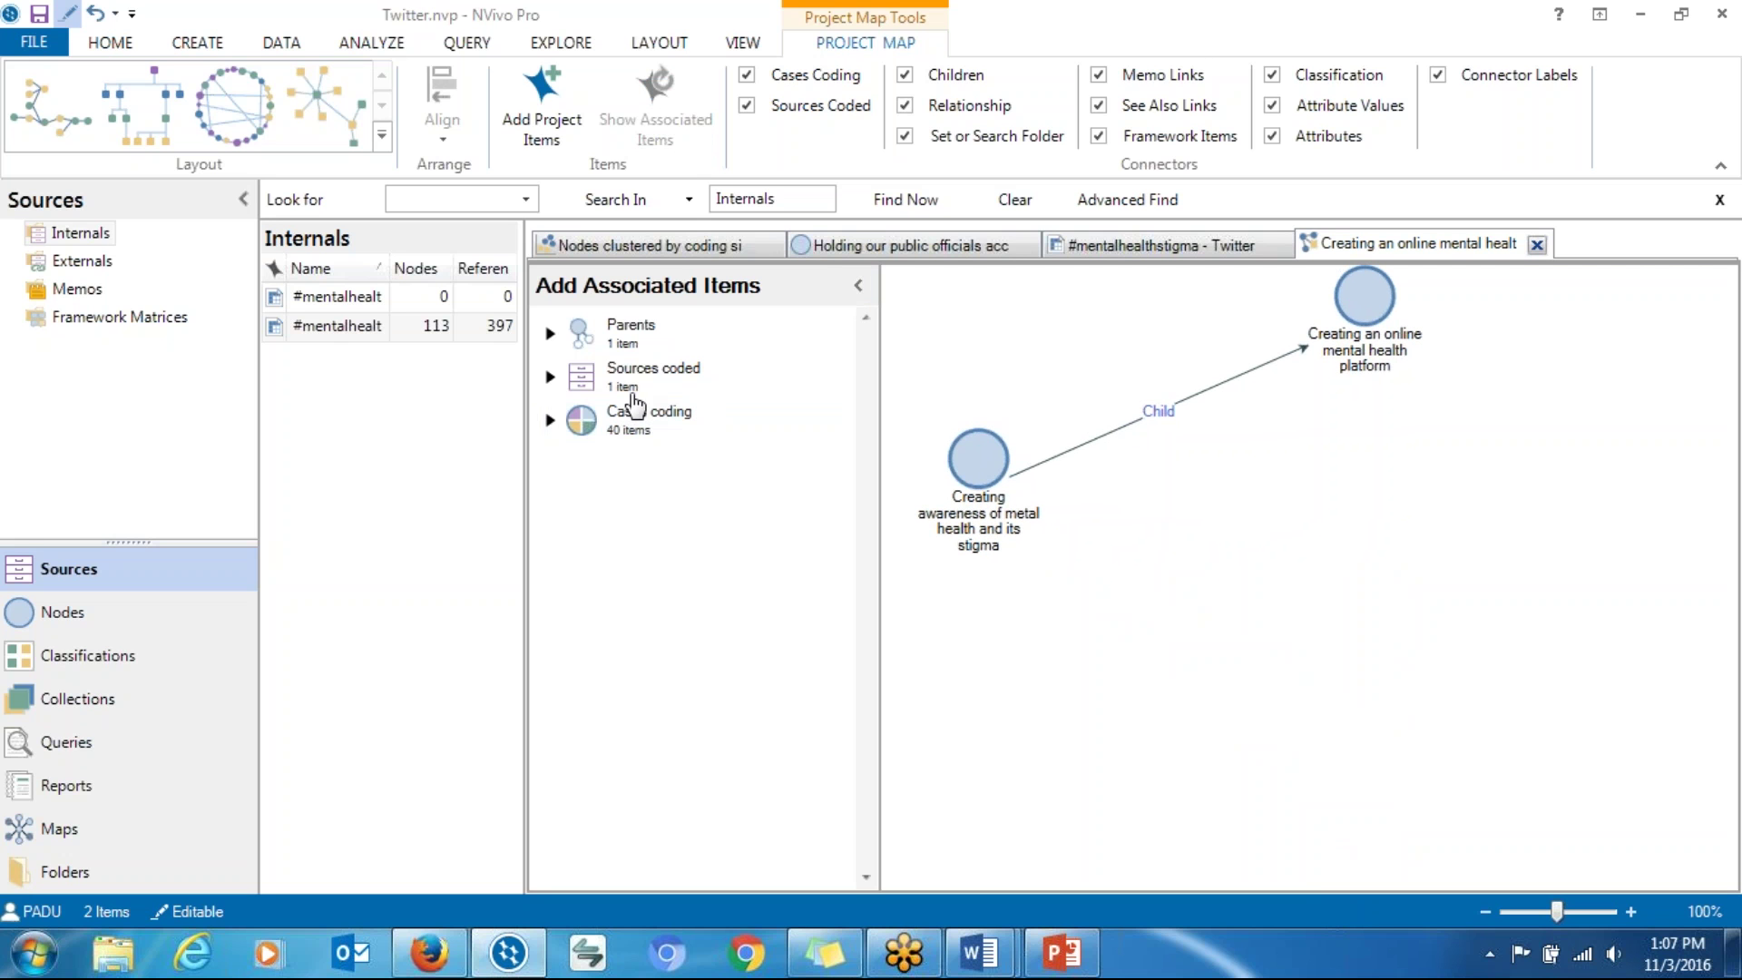
Step: Look through the awareness node's associated parents and the cases coding it in the "#mentalhealthstigma - Twitter Search" folder
click(549, 335)
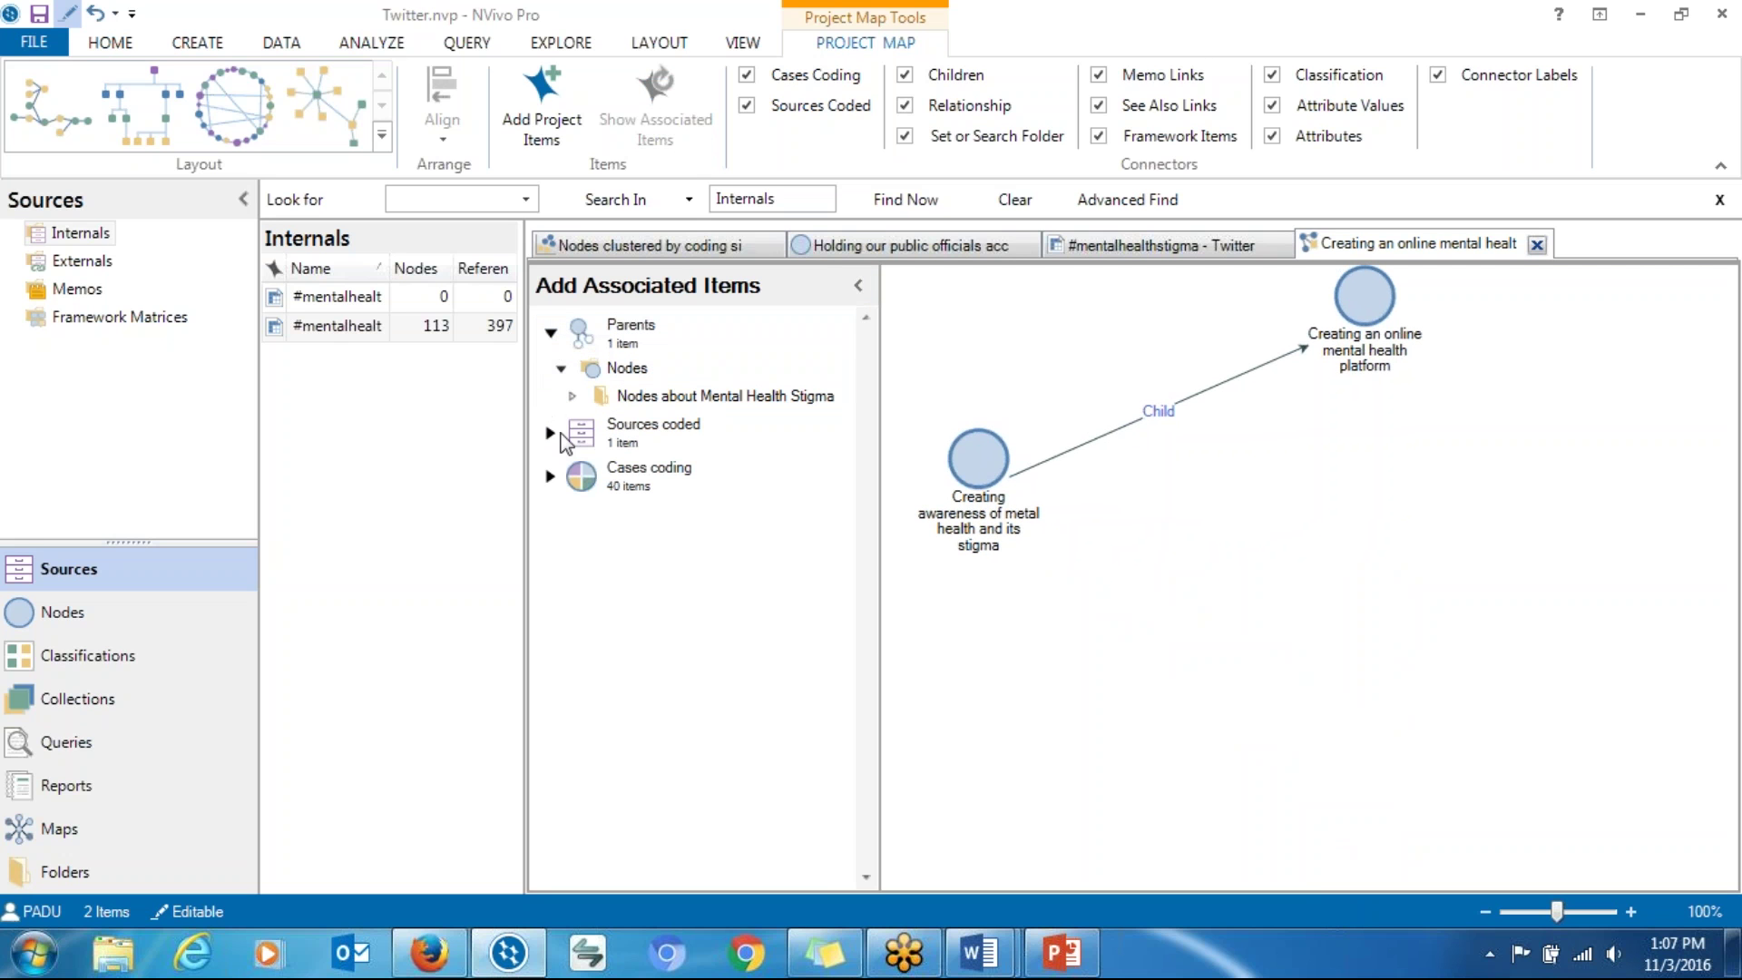
click(550, 476)
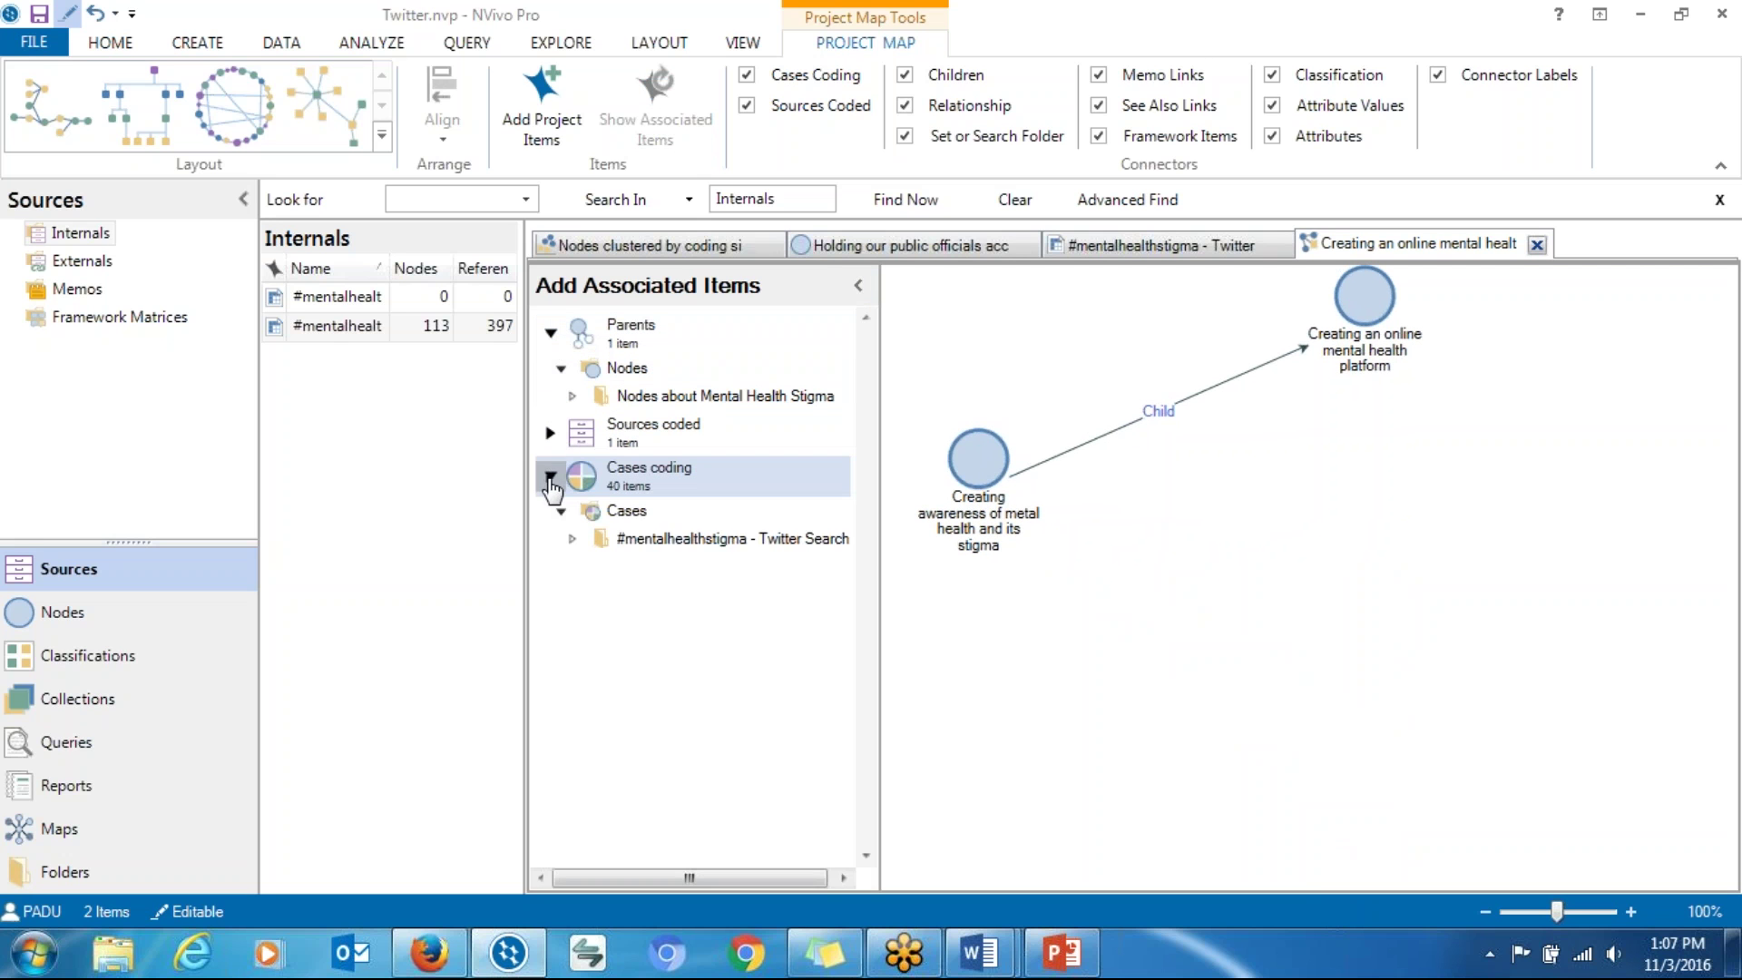
click(571, 537)
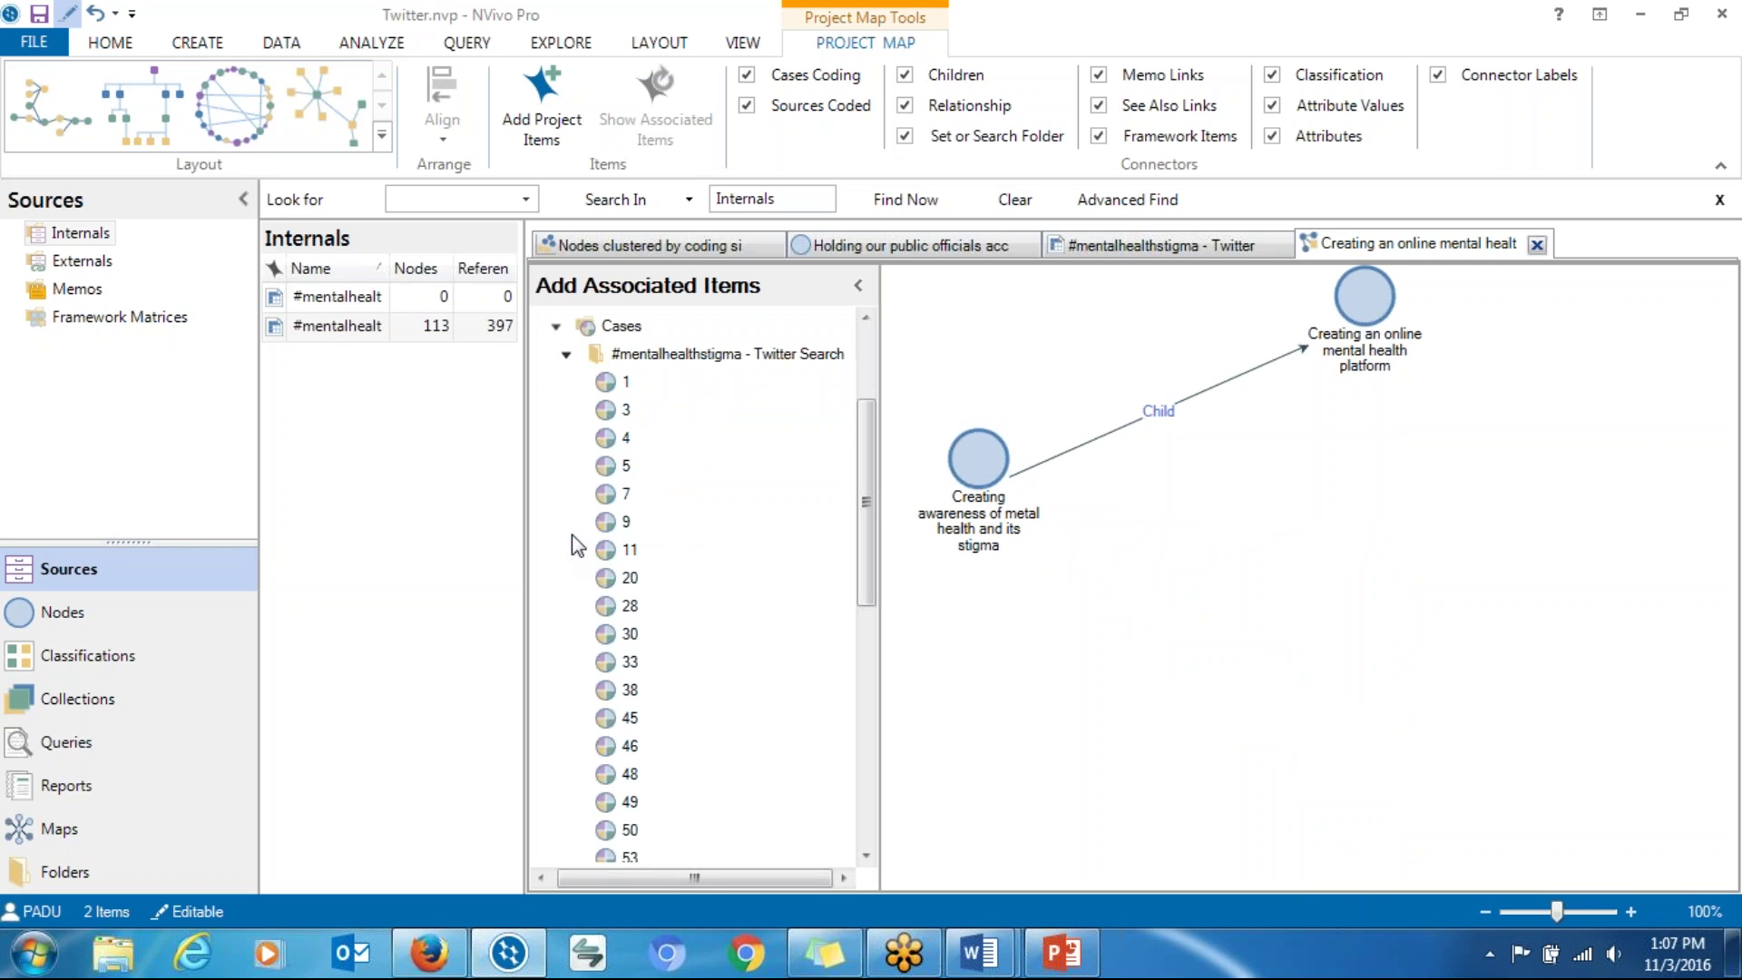
drag(869, 464, 847, 303)
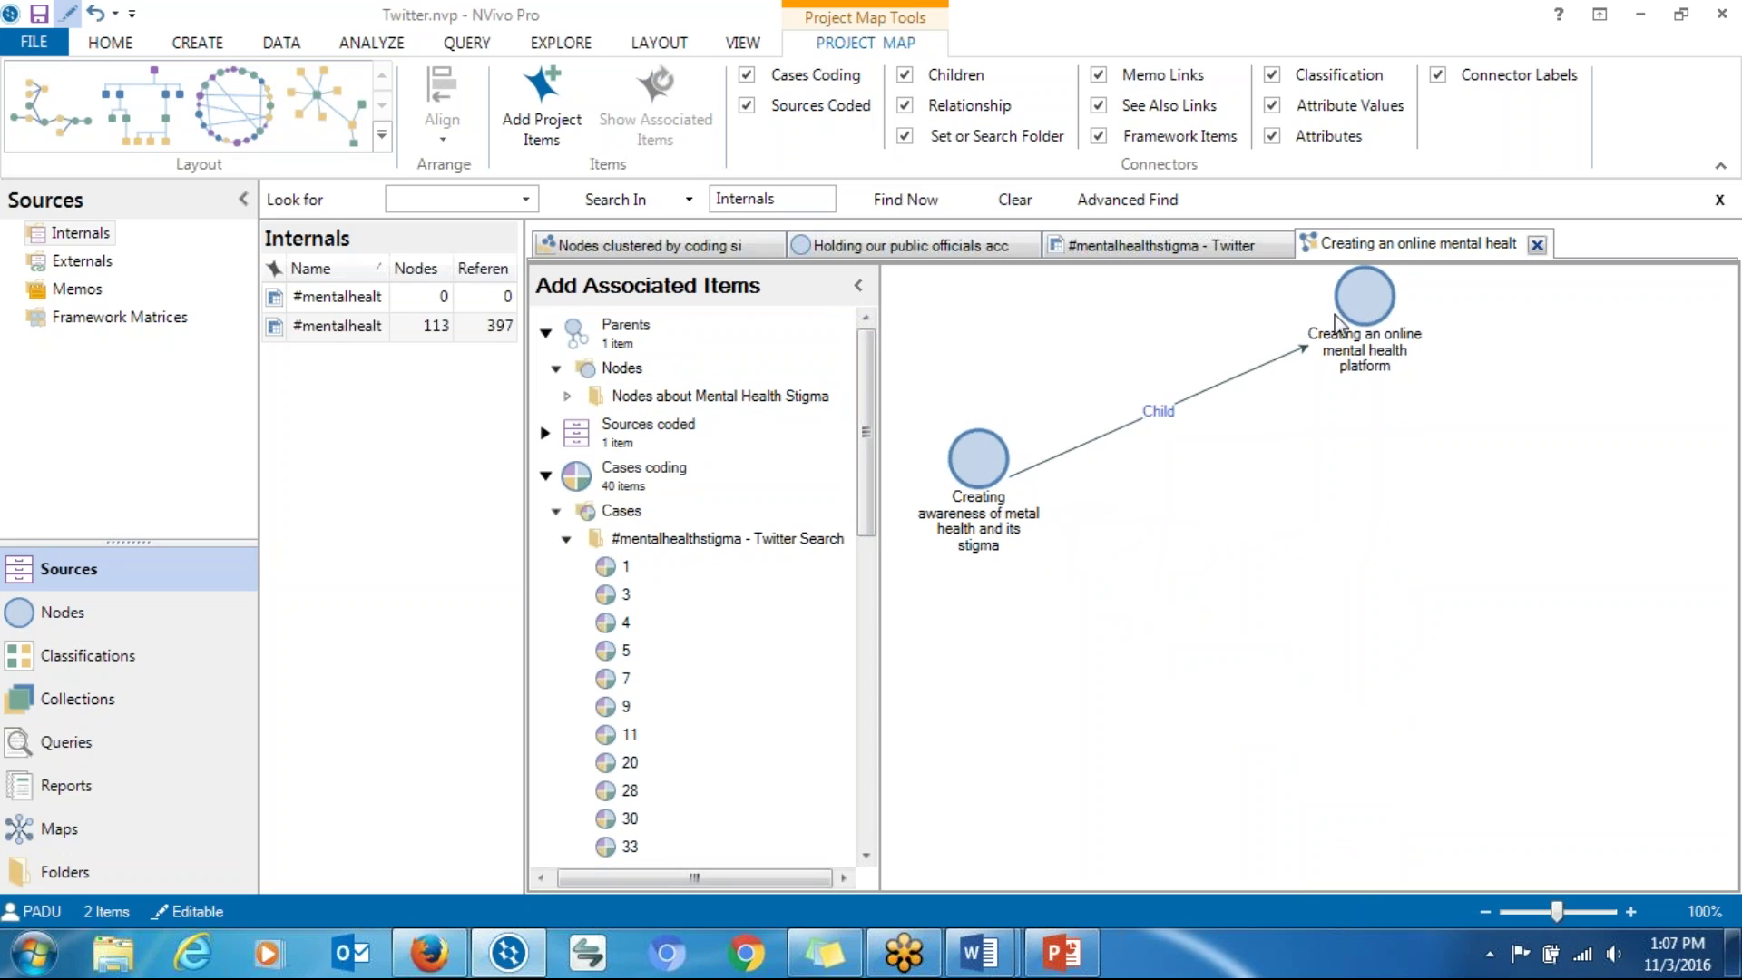
Step: Move the "Creating an online mental health platform" node lower on the map and list the cases coding it among its associated items
drag(1336, 322, 1348, 411)
right_click(1350, 400)
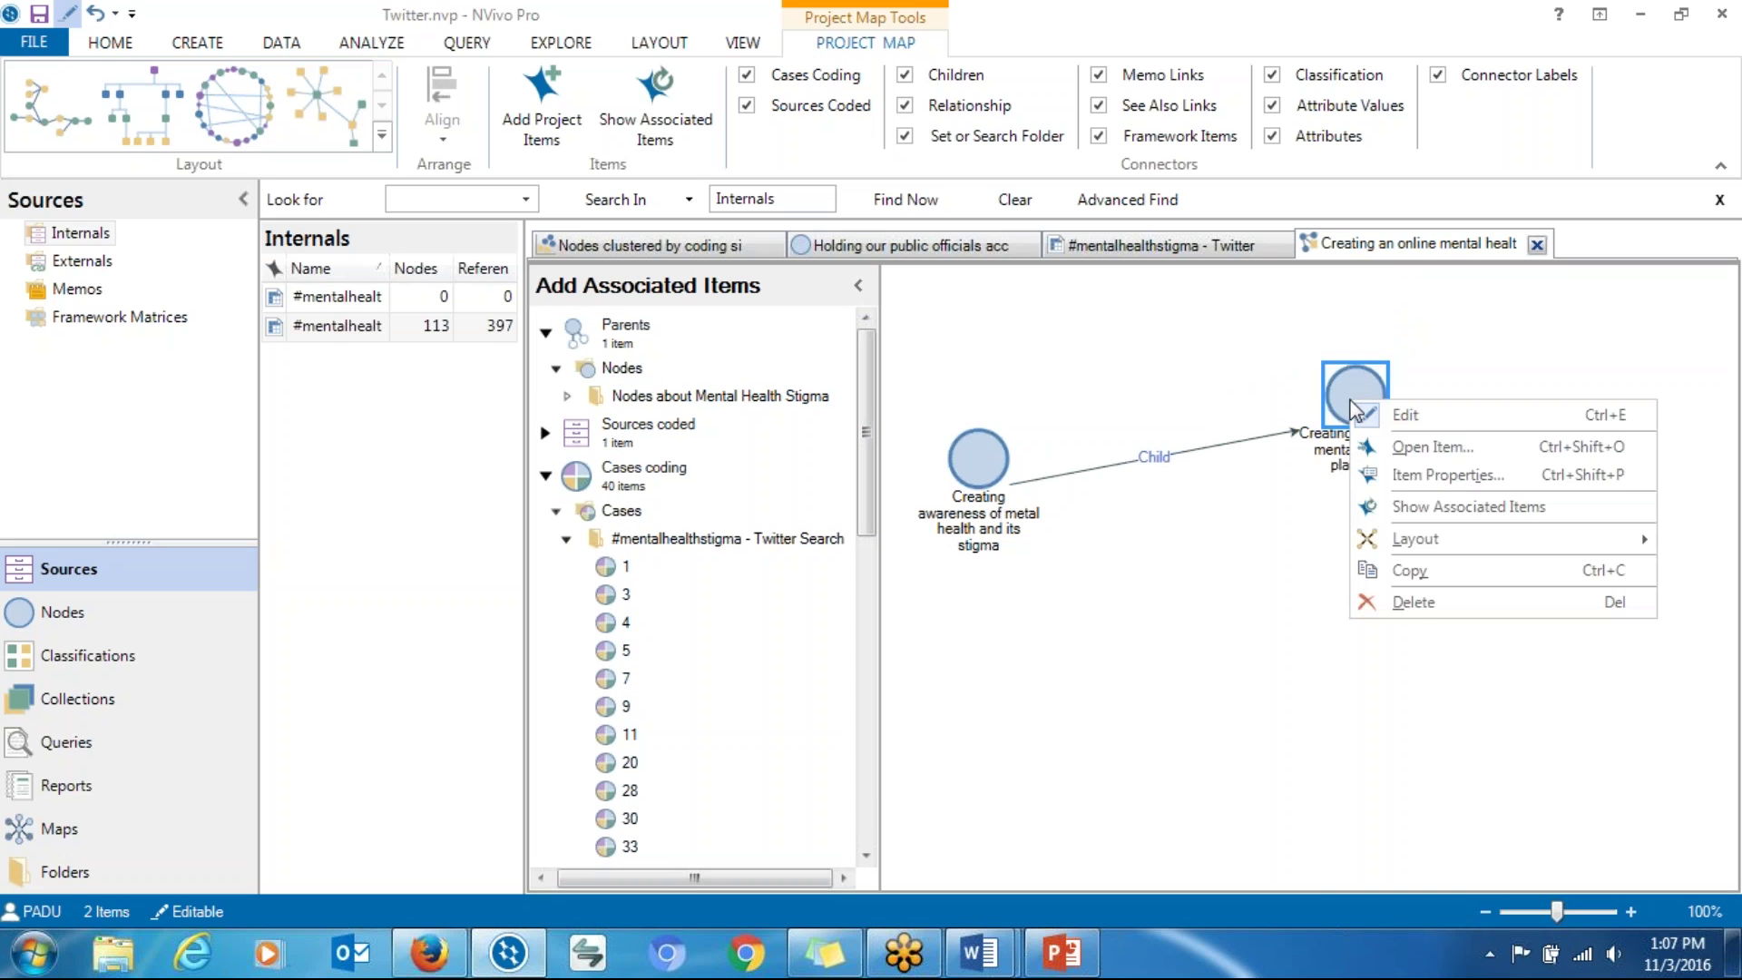
click(1395, 505)
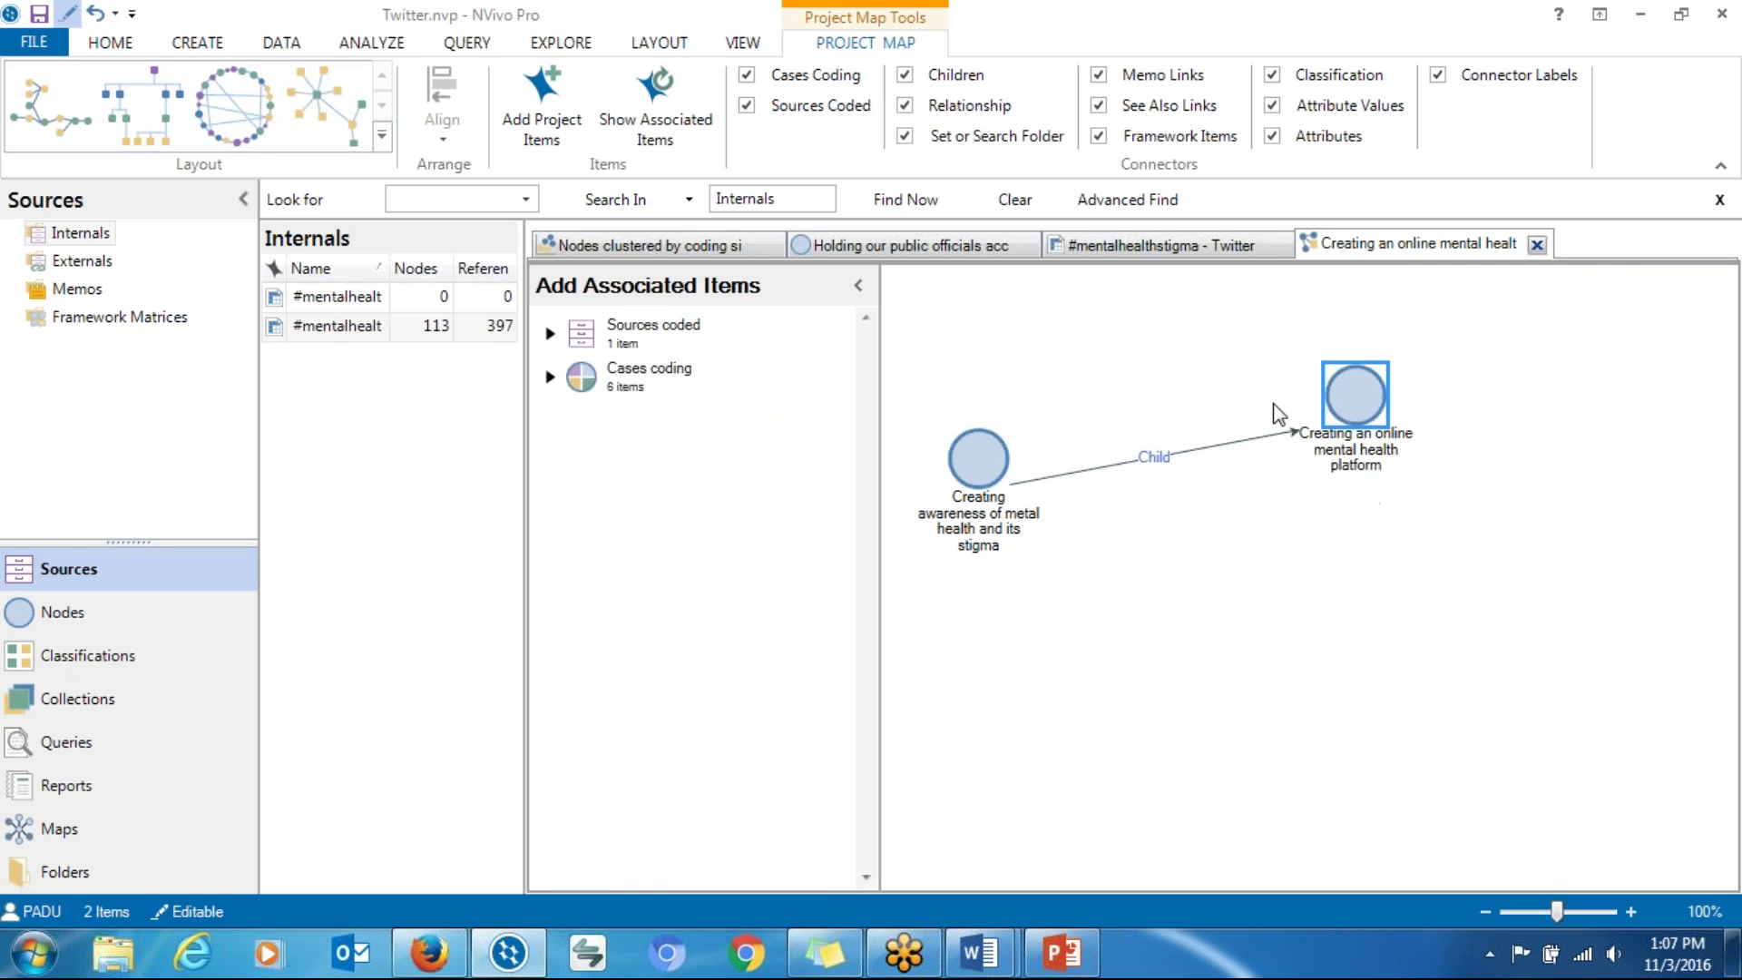
click(550, 377)
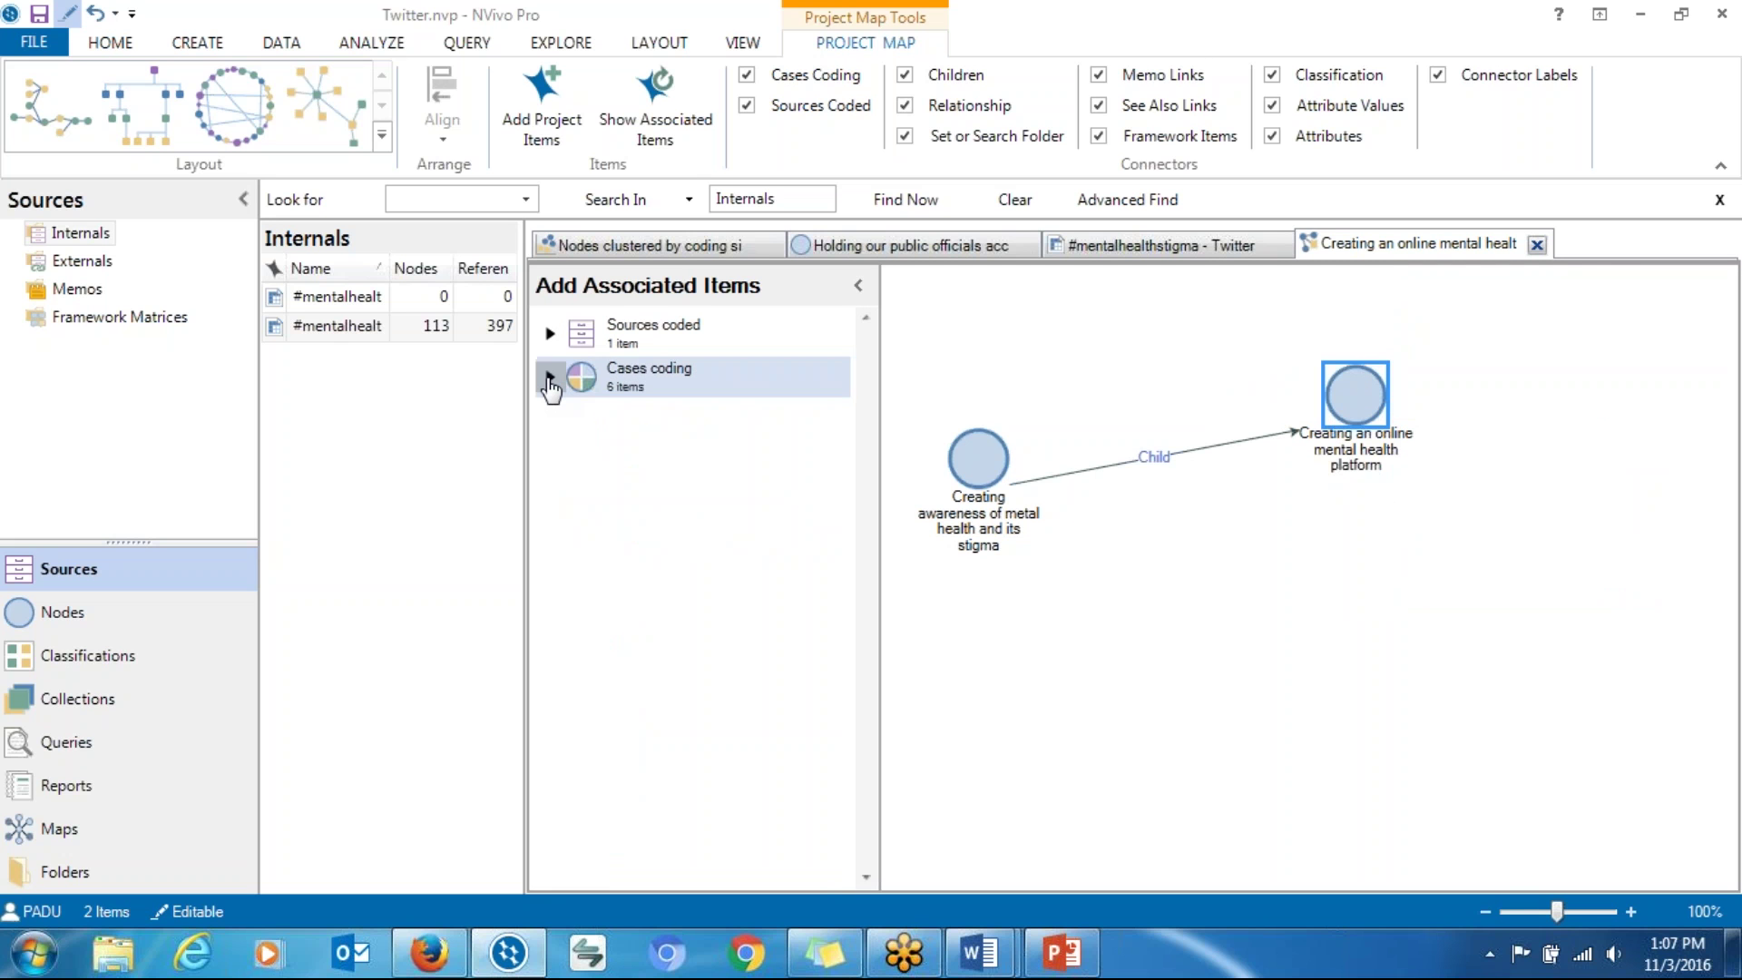
click(567, 440)
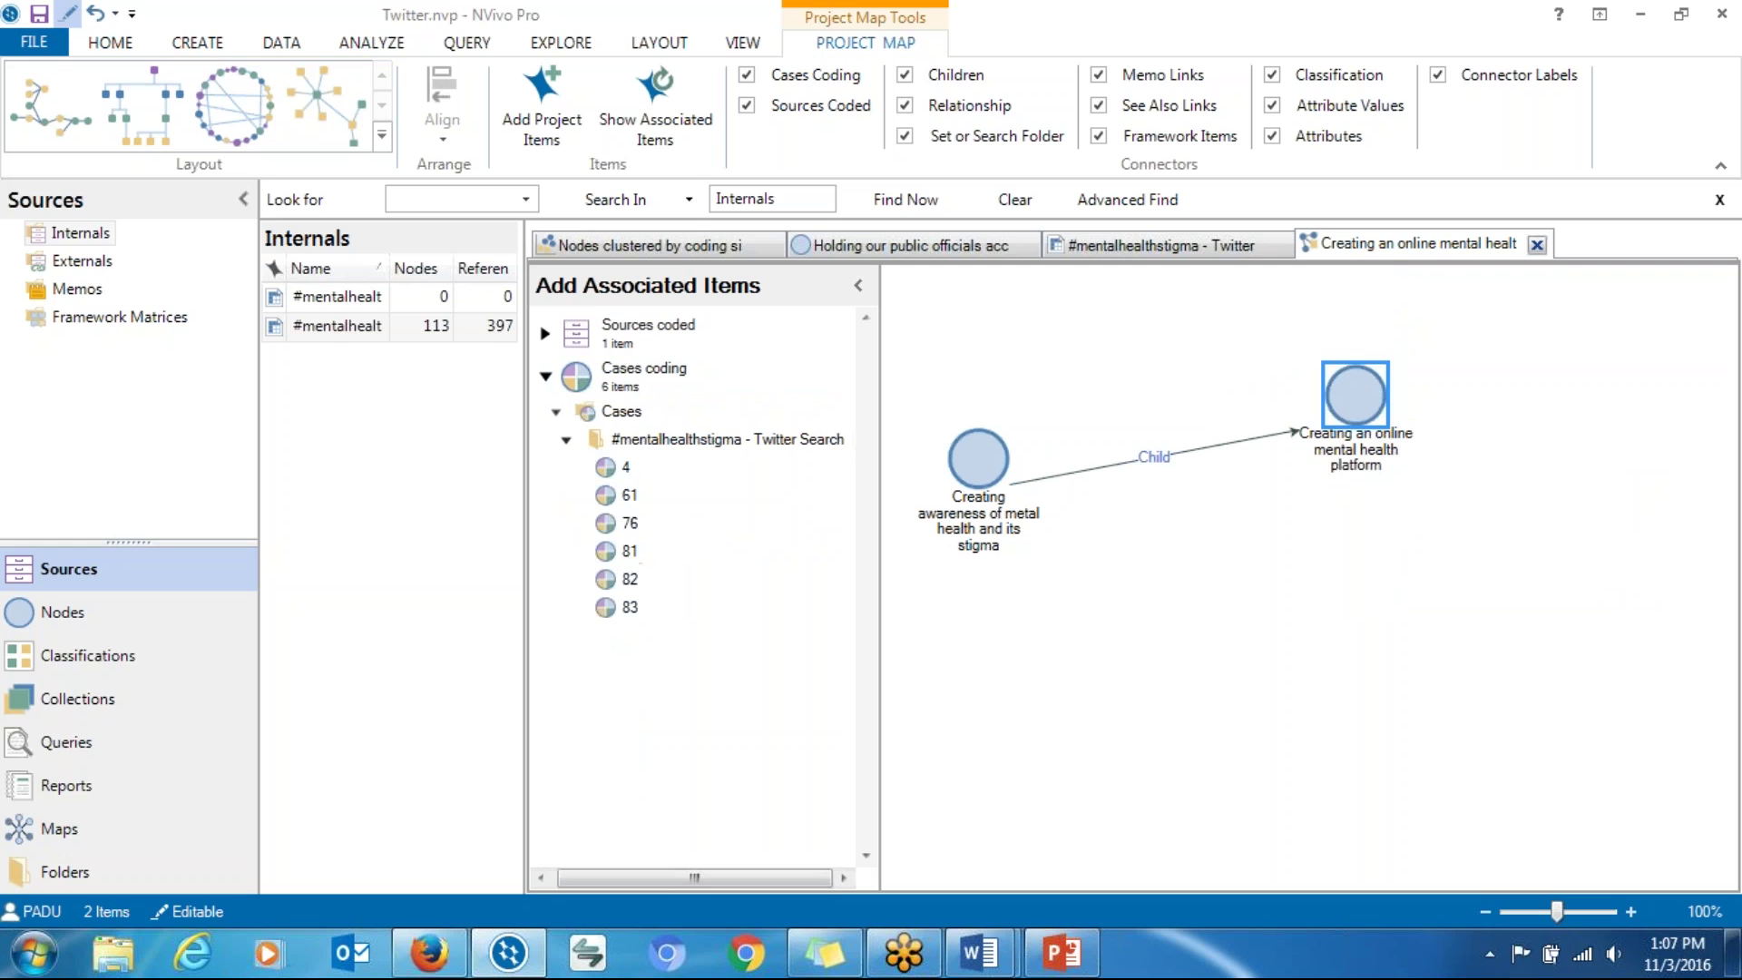
Step: Move the "Creating an online mental health platform" node slightly lower and add its coding cases 4, 61, 76, 81, 82 and 83 to the map
drag(1360, 428, 1364, 487)
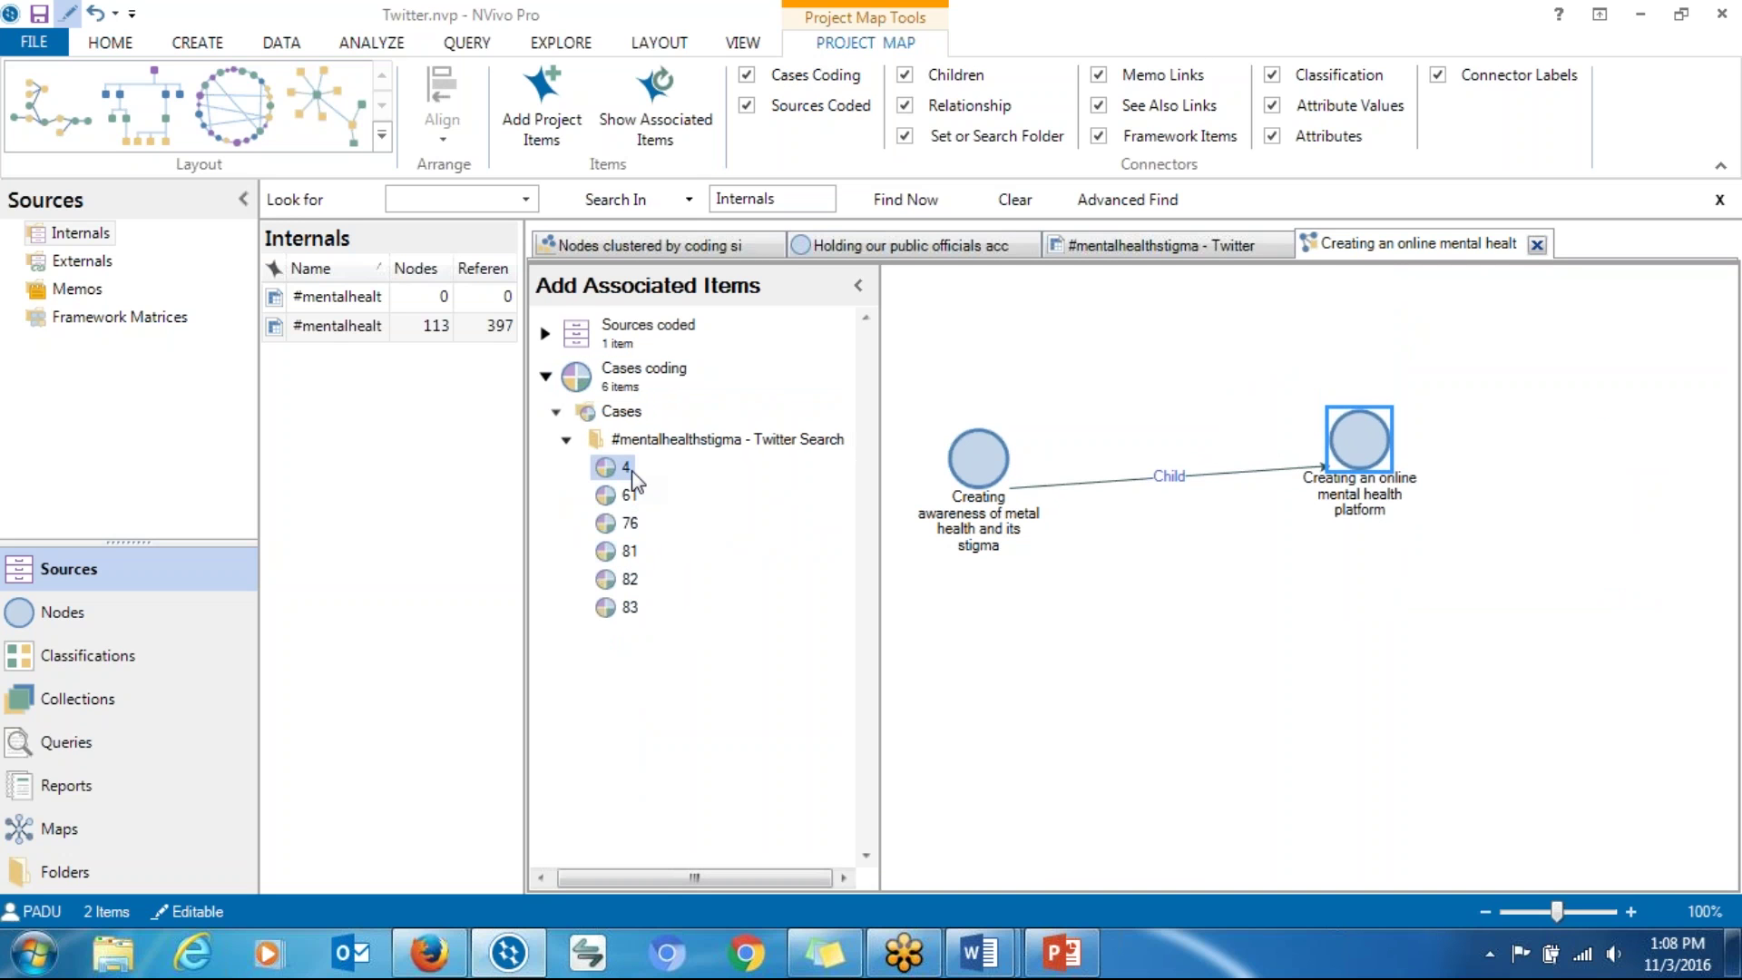
shift+click(628, 613)
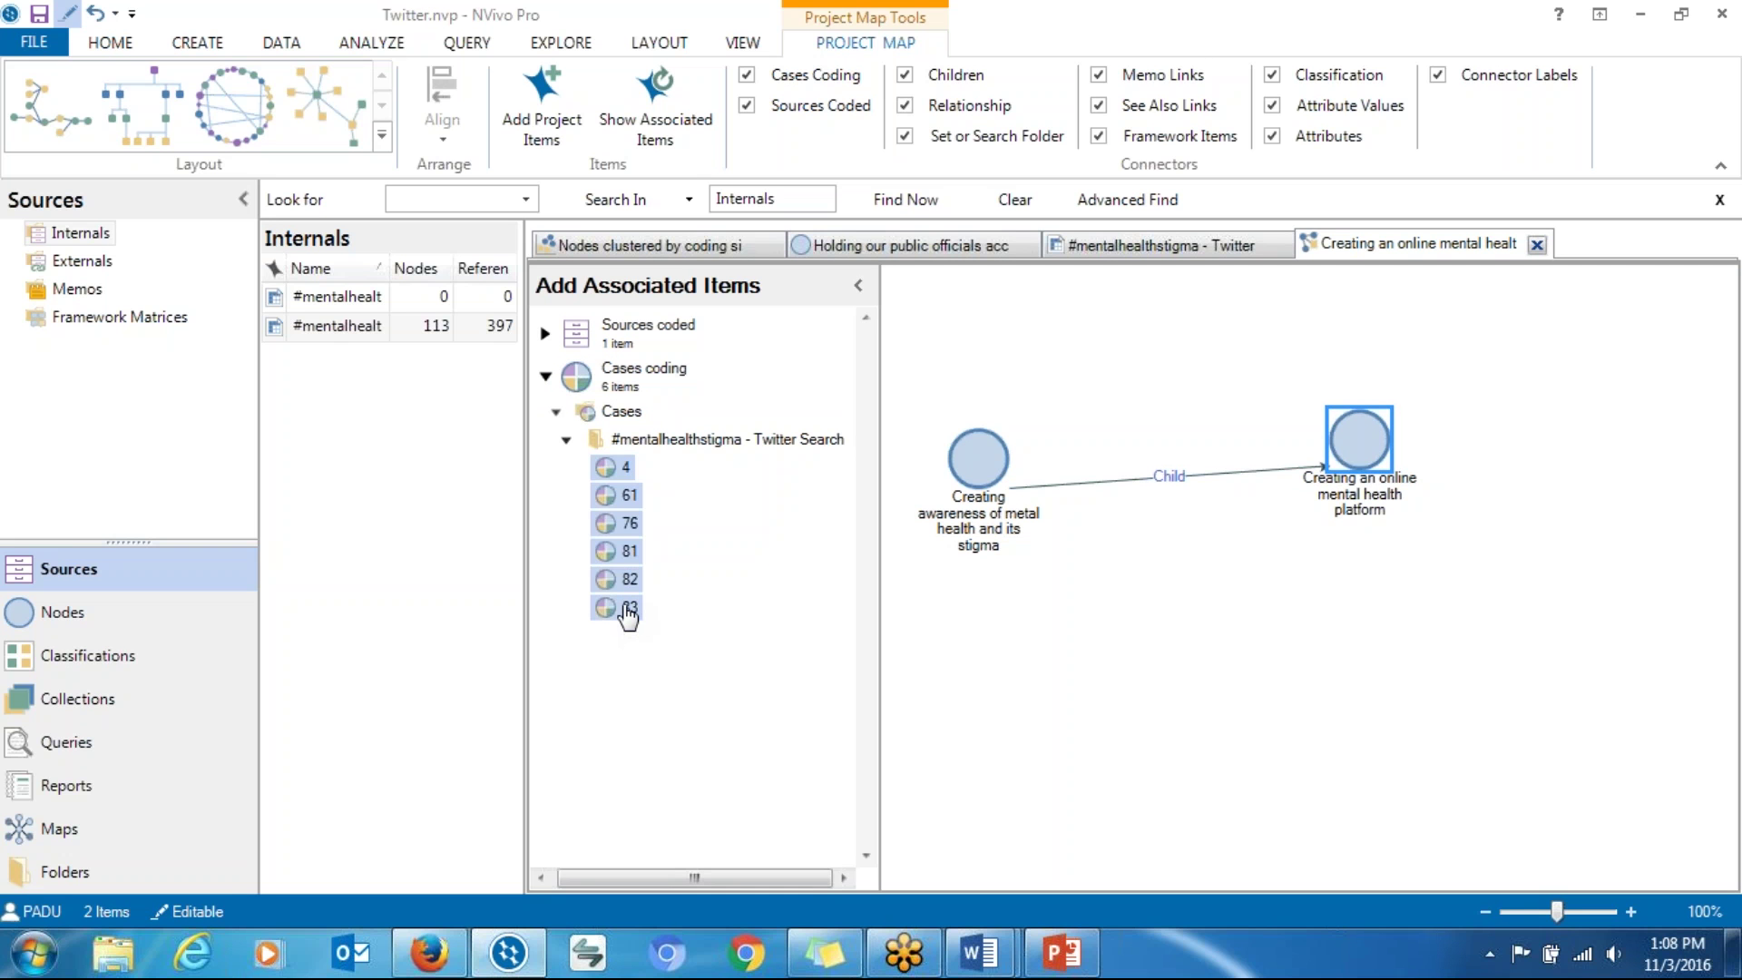
right_click(627, 615)
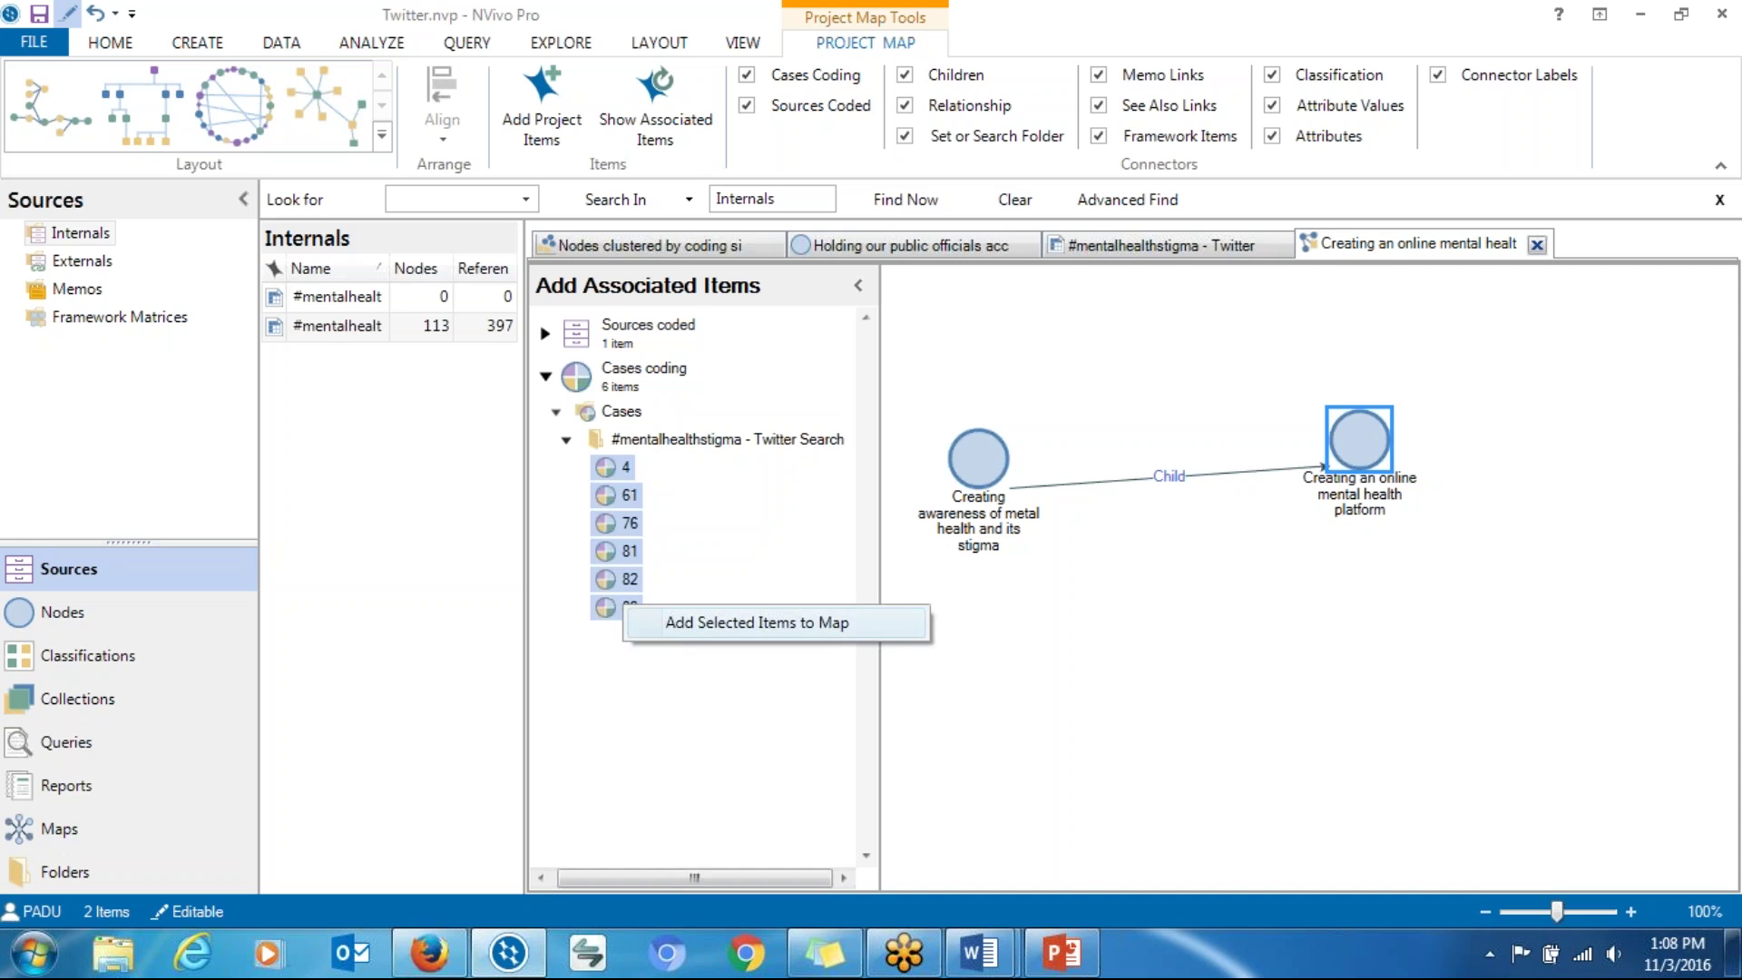
click(726, 623)
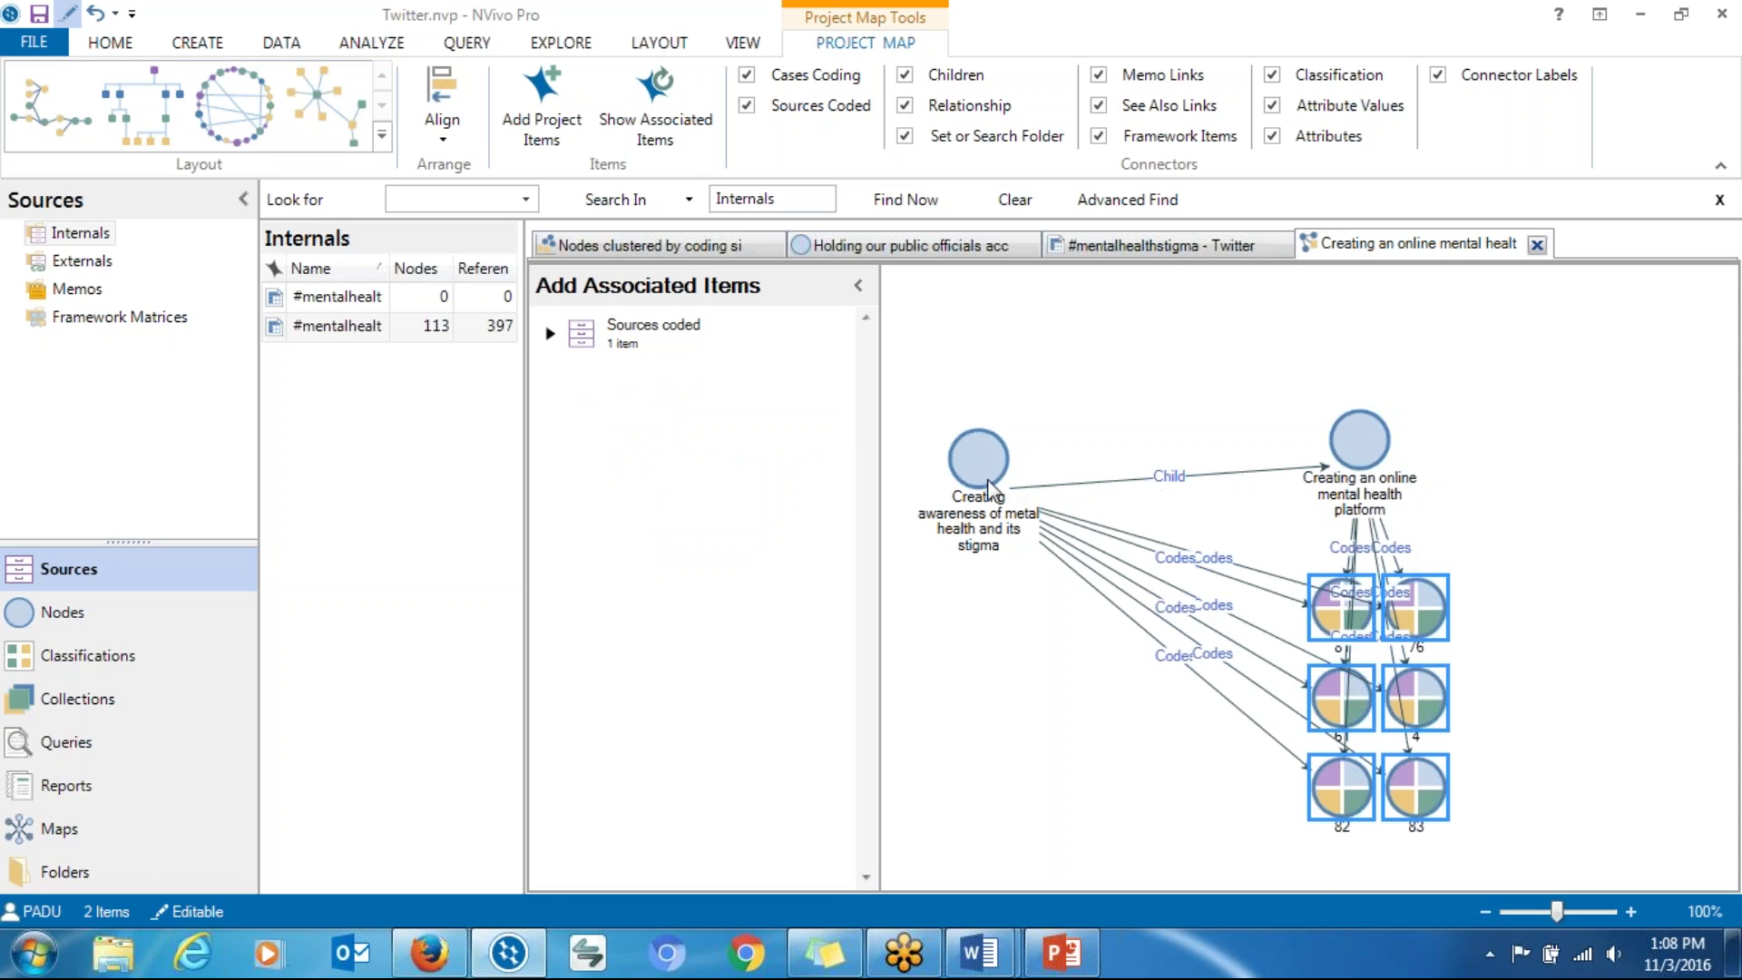
Step: Try the star-shaped, circular and left-to-right layouts on the map, and settle on the top-down hierarchical layout
drag(988, 481, 1044, 468)
drag(1361, 486, 1386, 465)
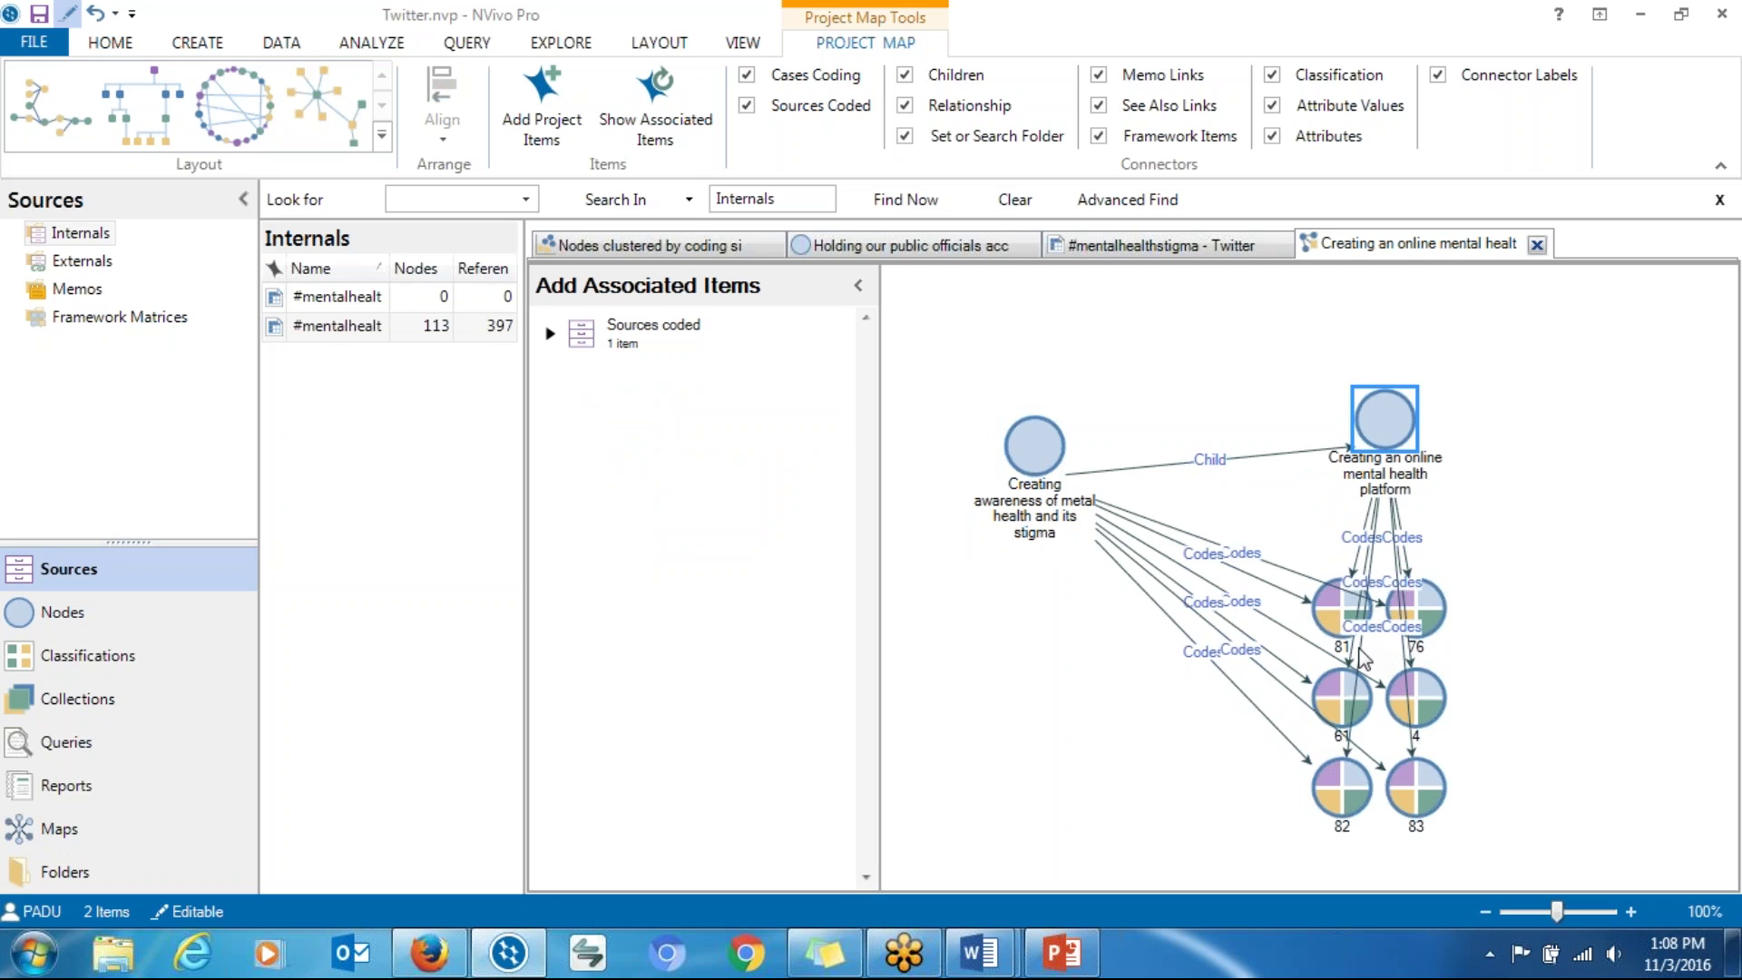
click(324, 109)
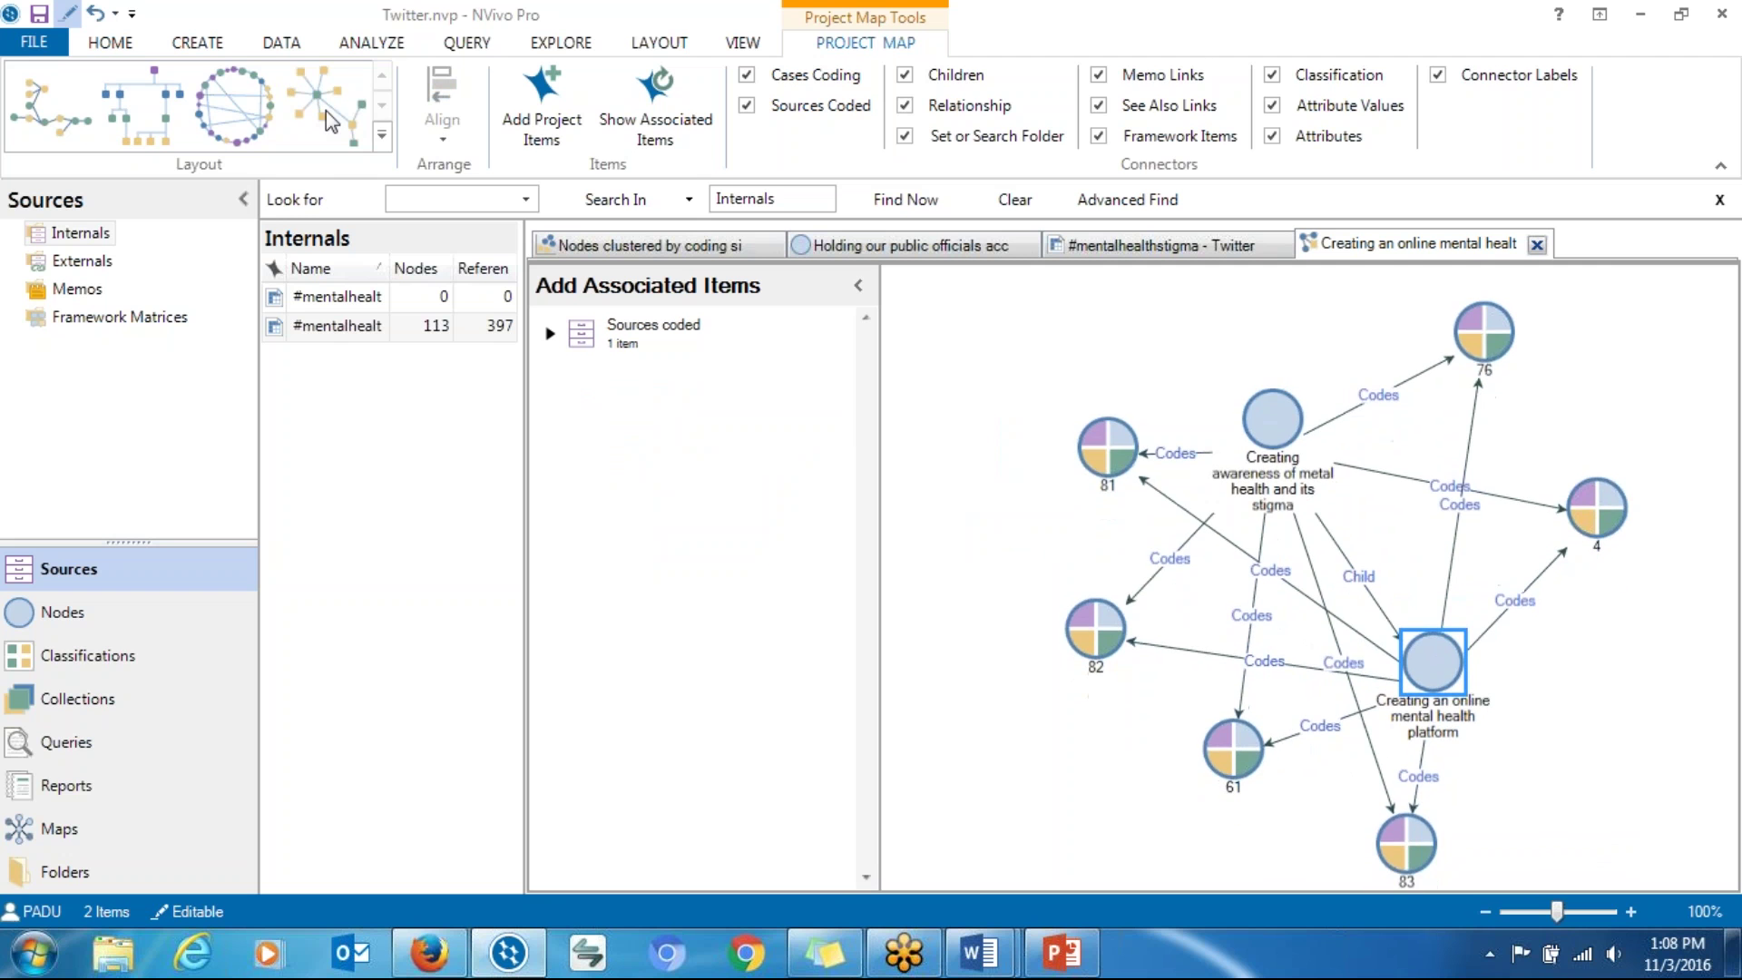
click(249, 109)
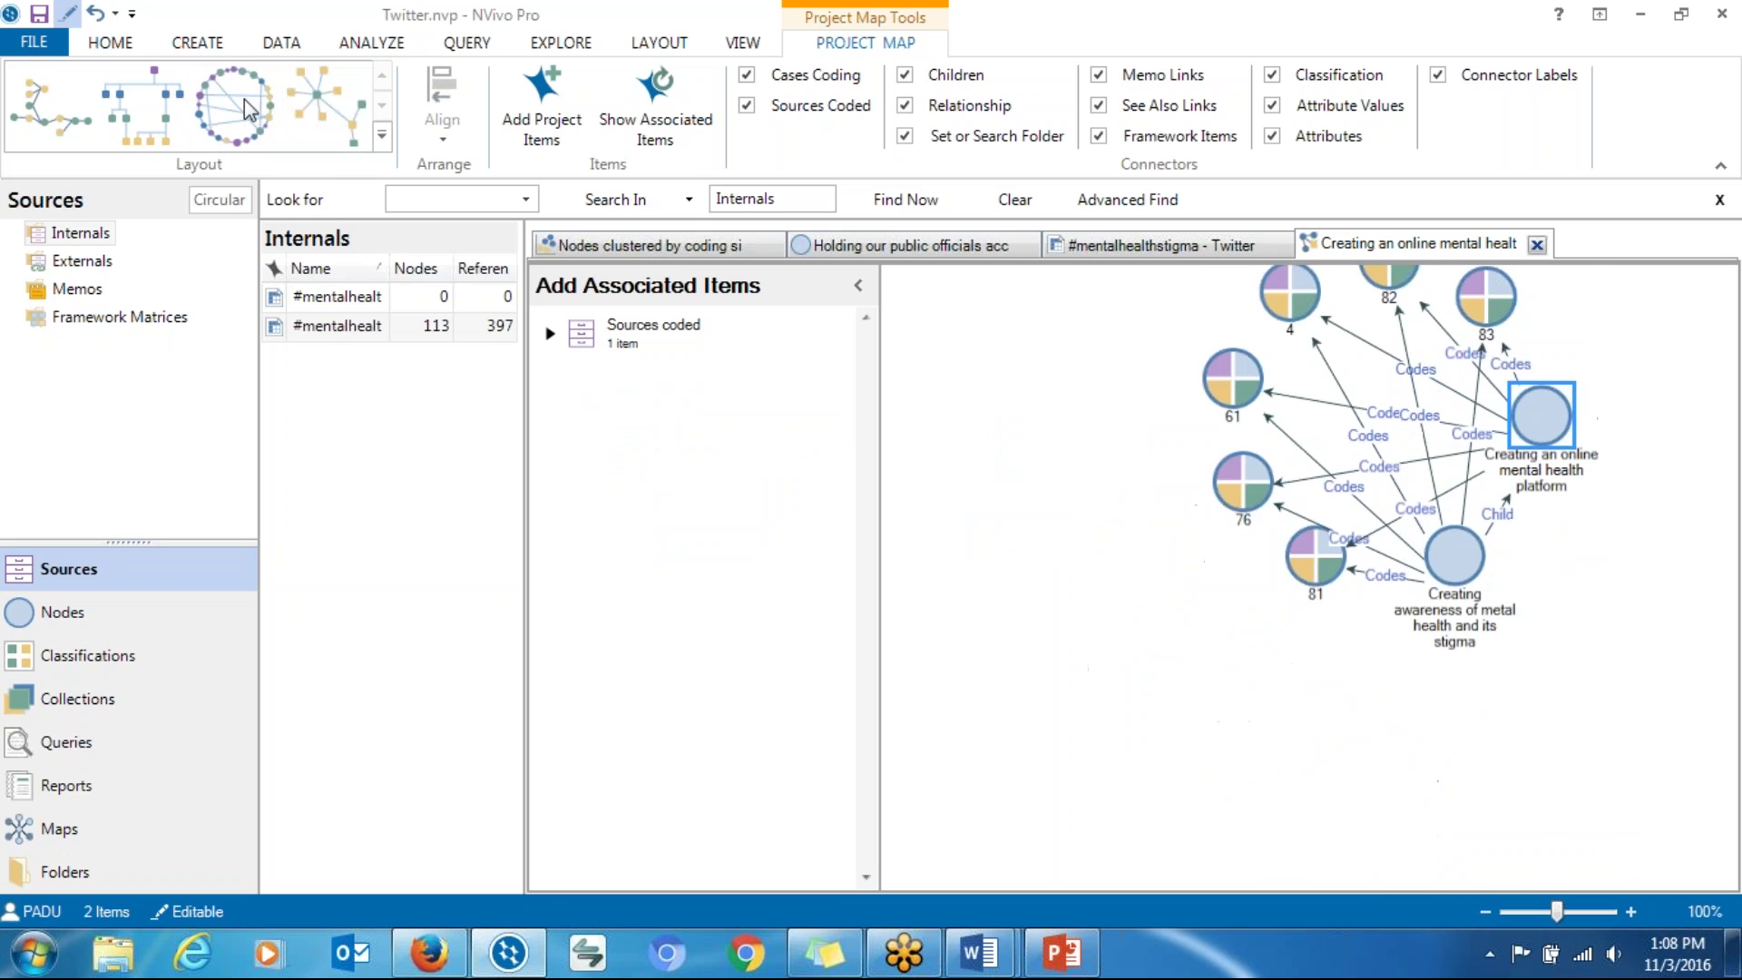
click(134, 132)
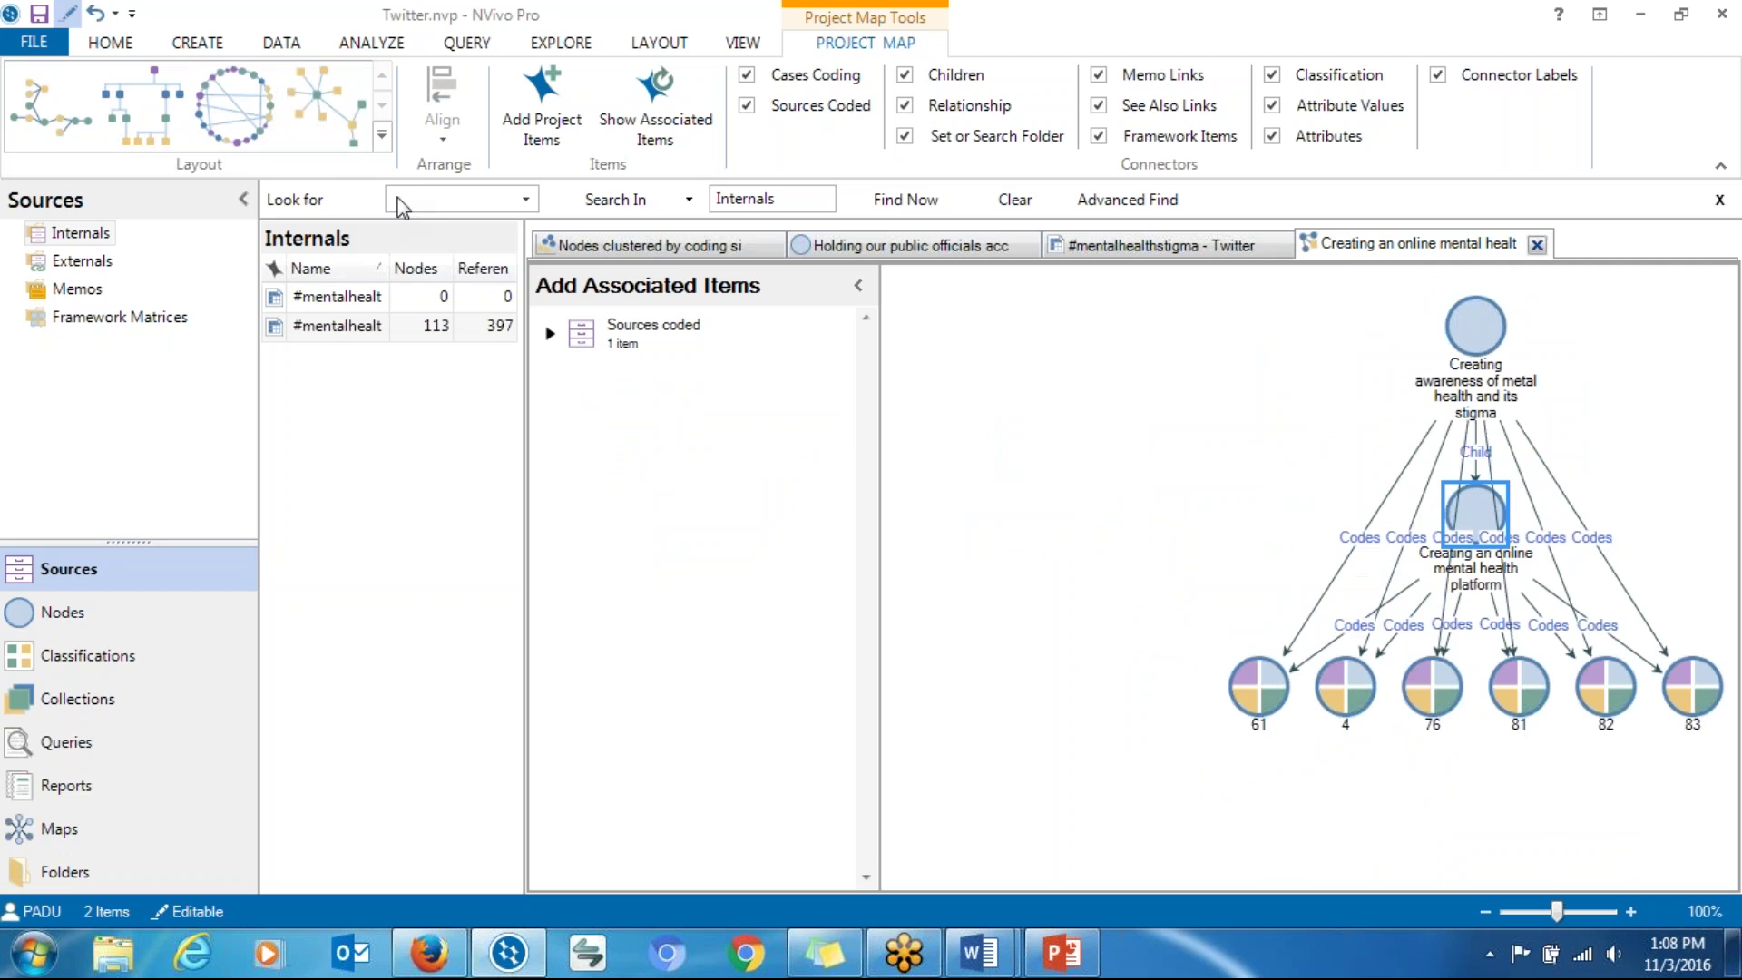
click(31, 127)
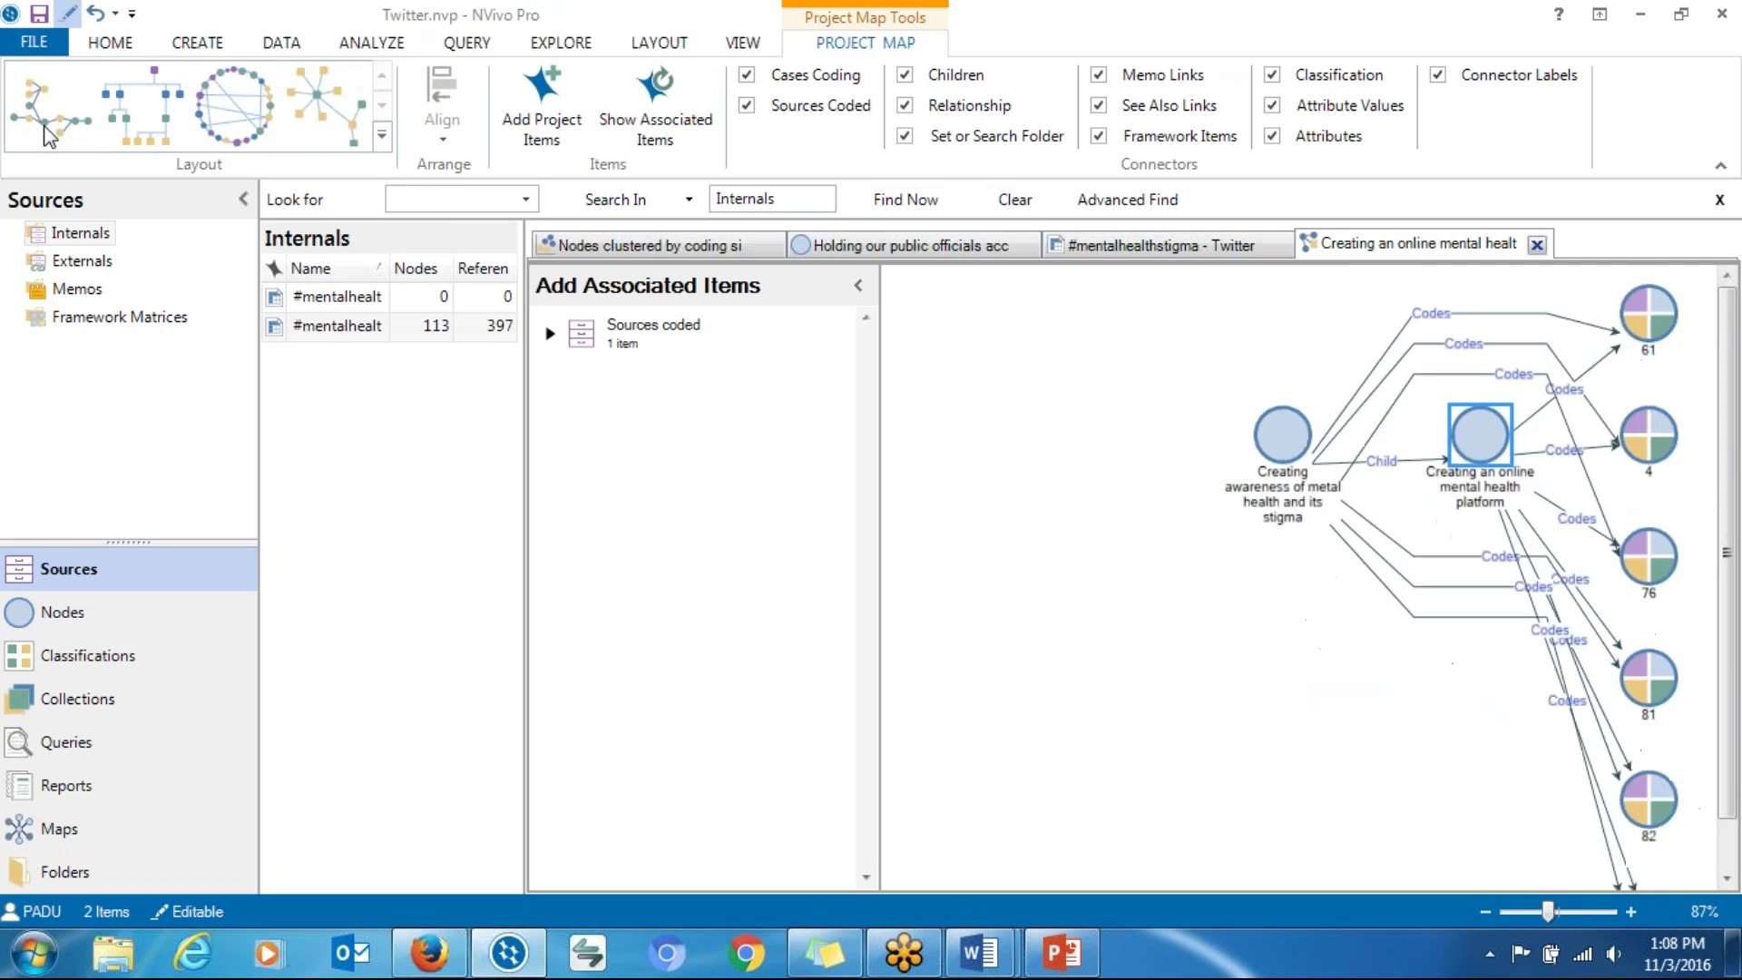
click(165, 122)
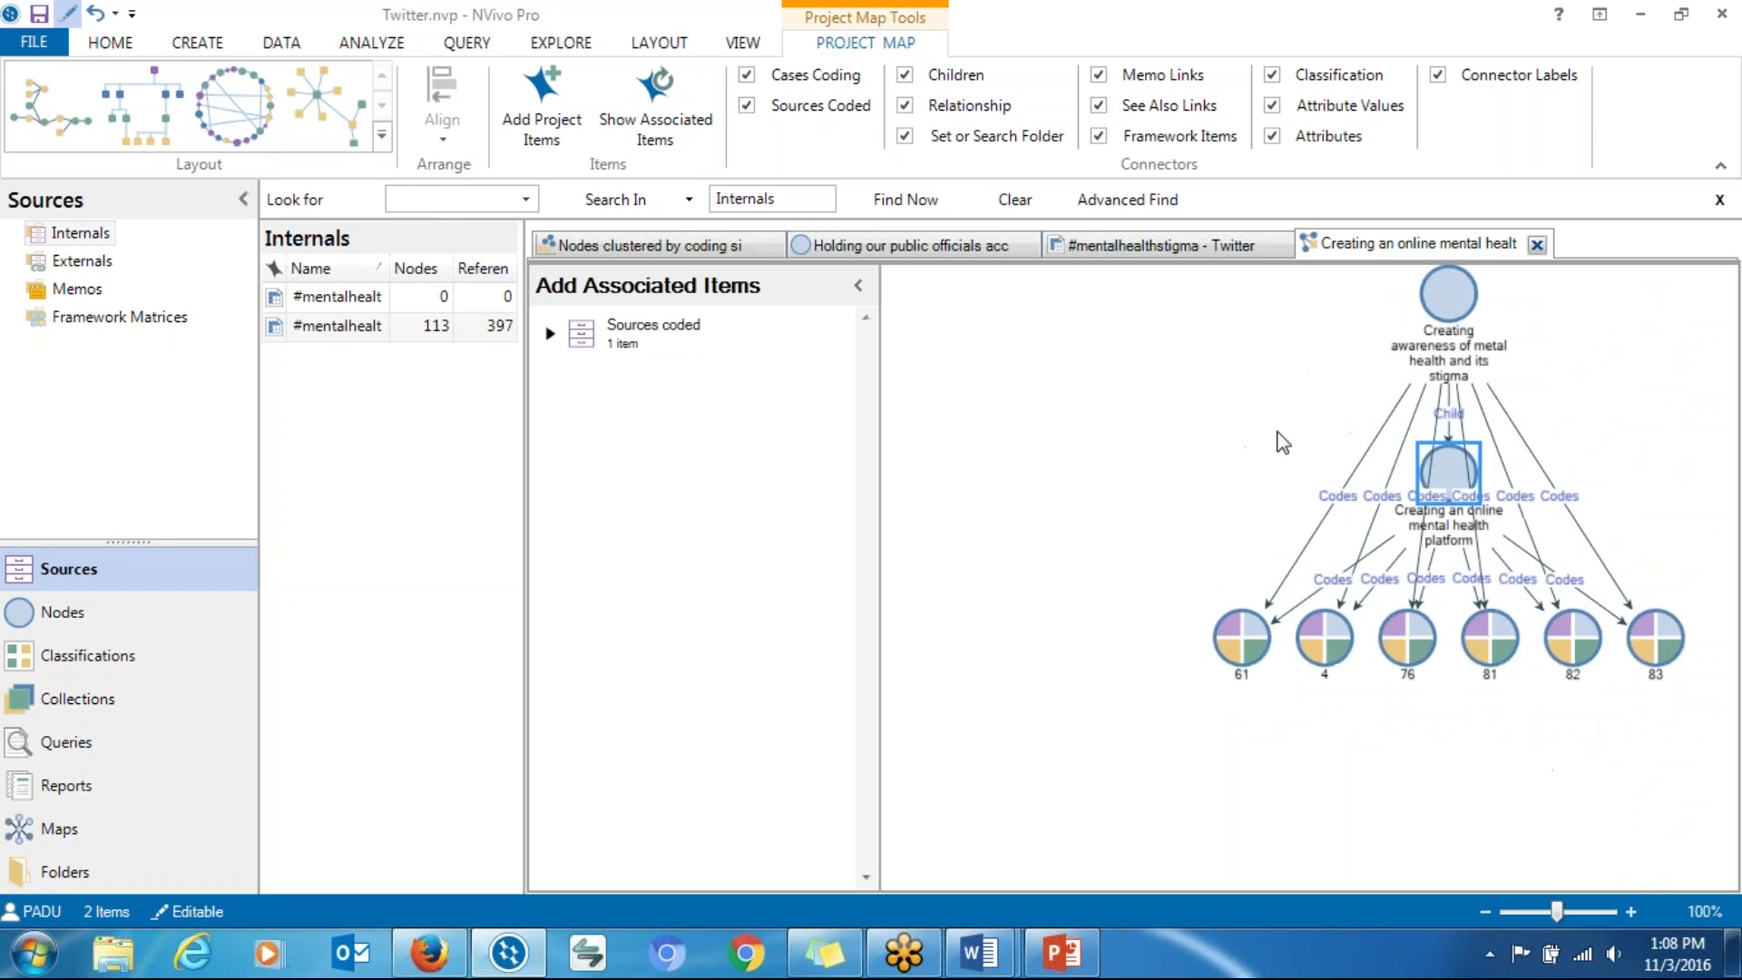
Step: Pull the online platform node out to the left of the awareness node and bring the awareness node slightly lower, above the row of cases
mouse_move(1480, 479)
mouse_down()
mouse_move(1190, 535)
mouse_move(1080, 418)
mouse_up()
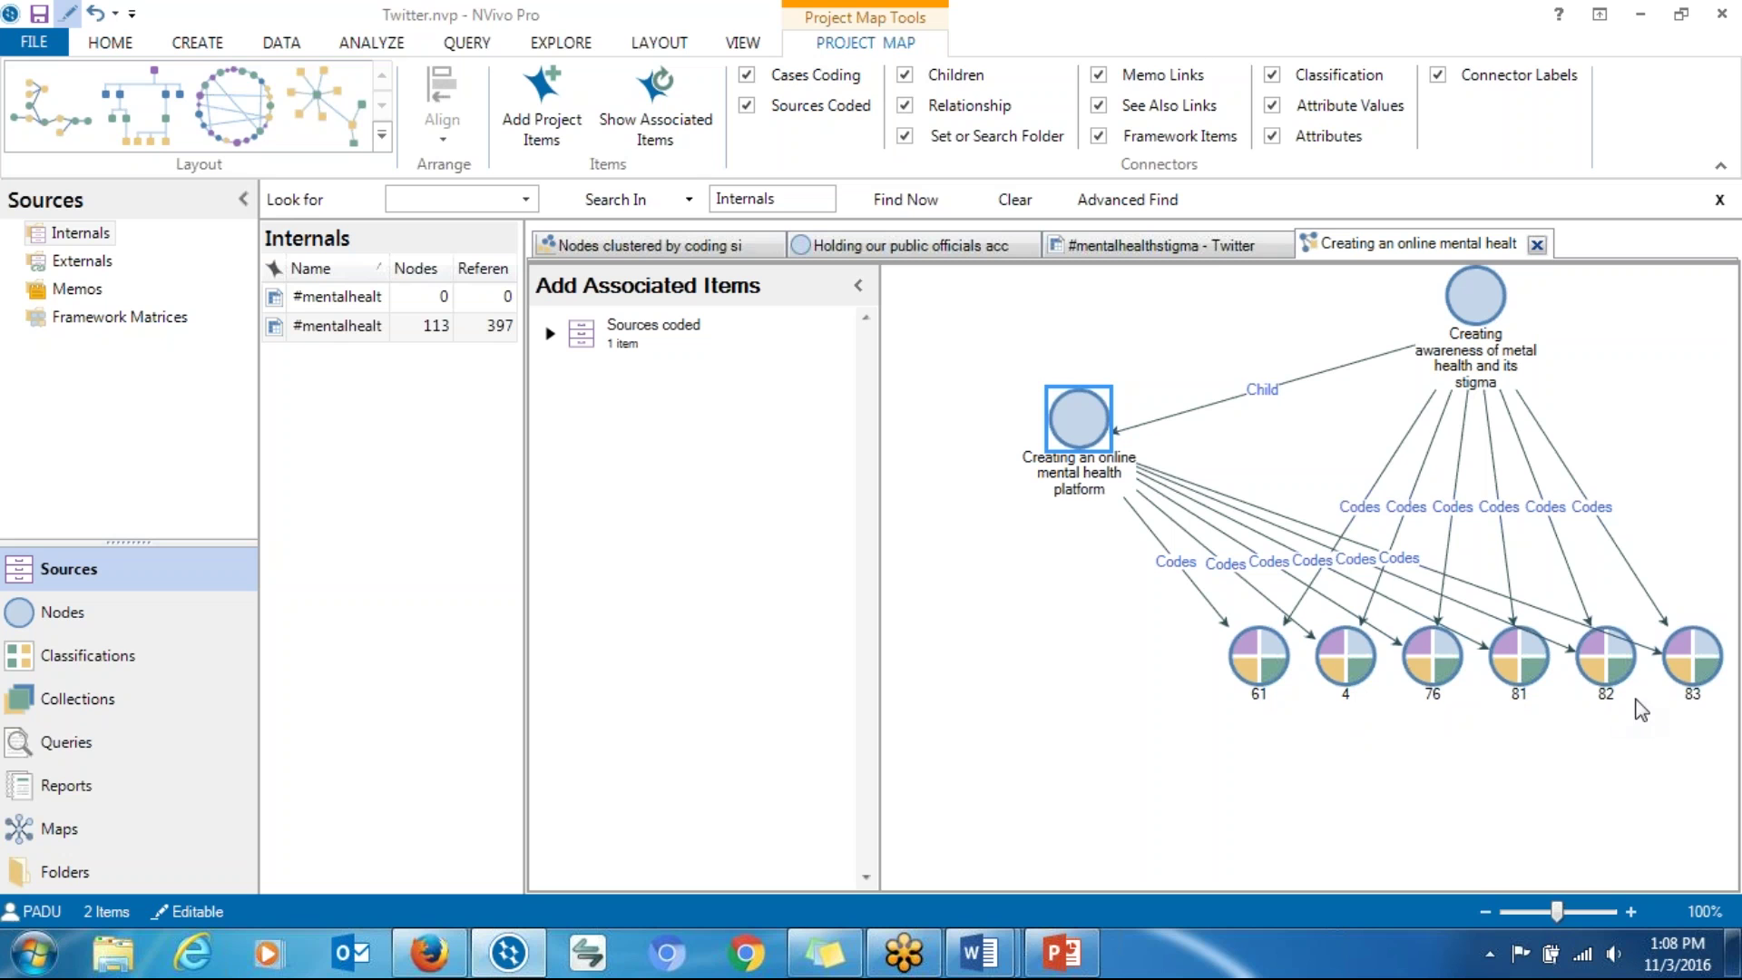
drag(1467, 310, 1486, 374)
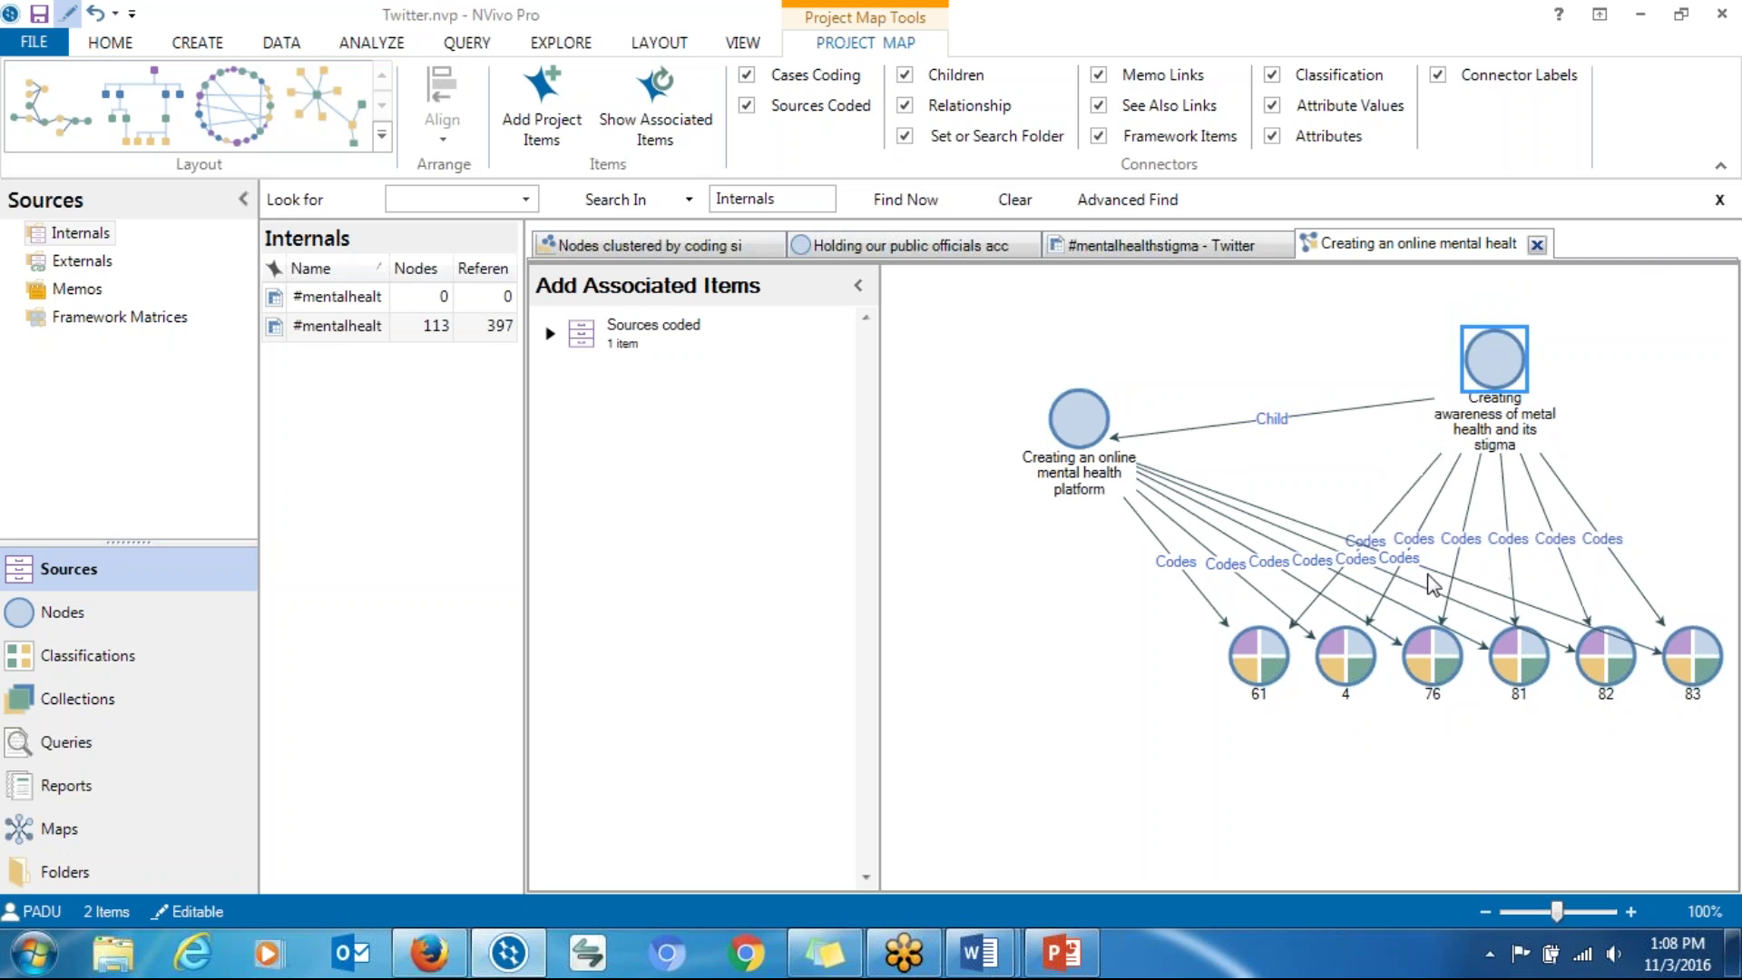
mouse_move(1112, 437)
mouse_down()
mouse_move(1075, 424)
mouse_move(1059, 482)
mouse_move(1063, 399)
mouse_move(1005, 470)
mouse_move(1048, 428)
mouse_move(1078, 439)
mouse_up()
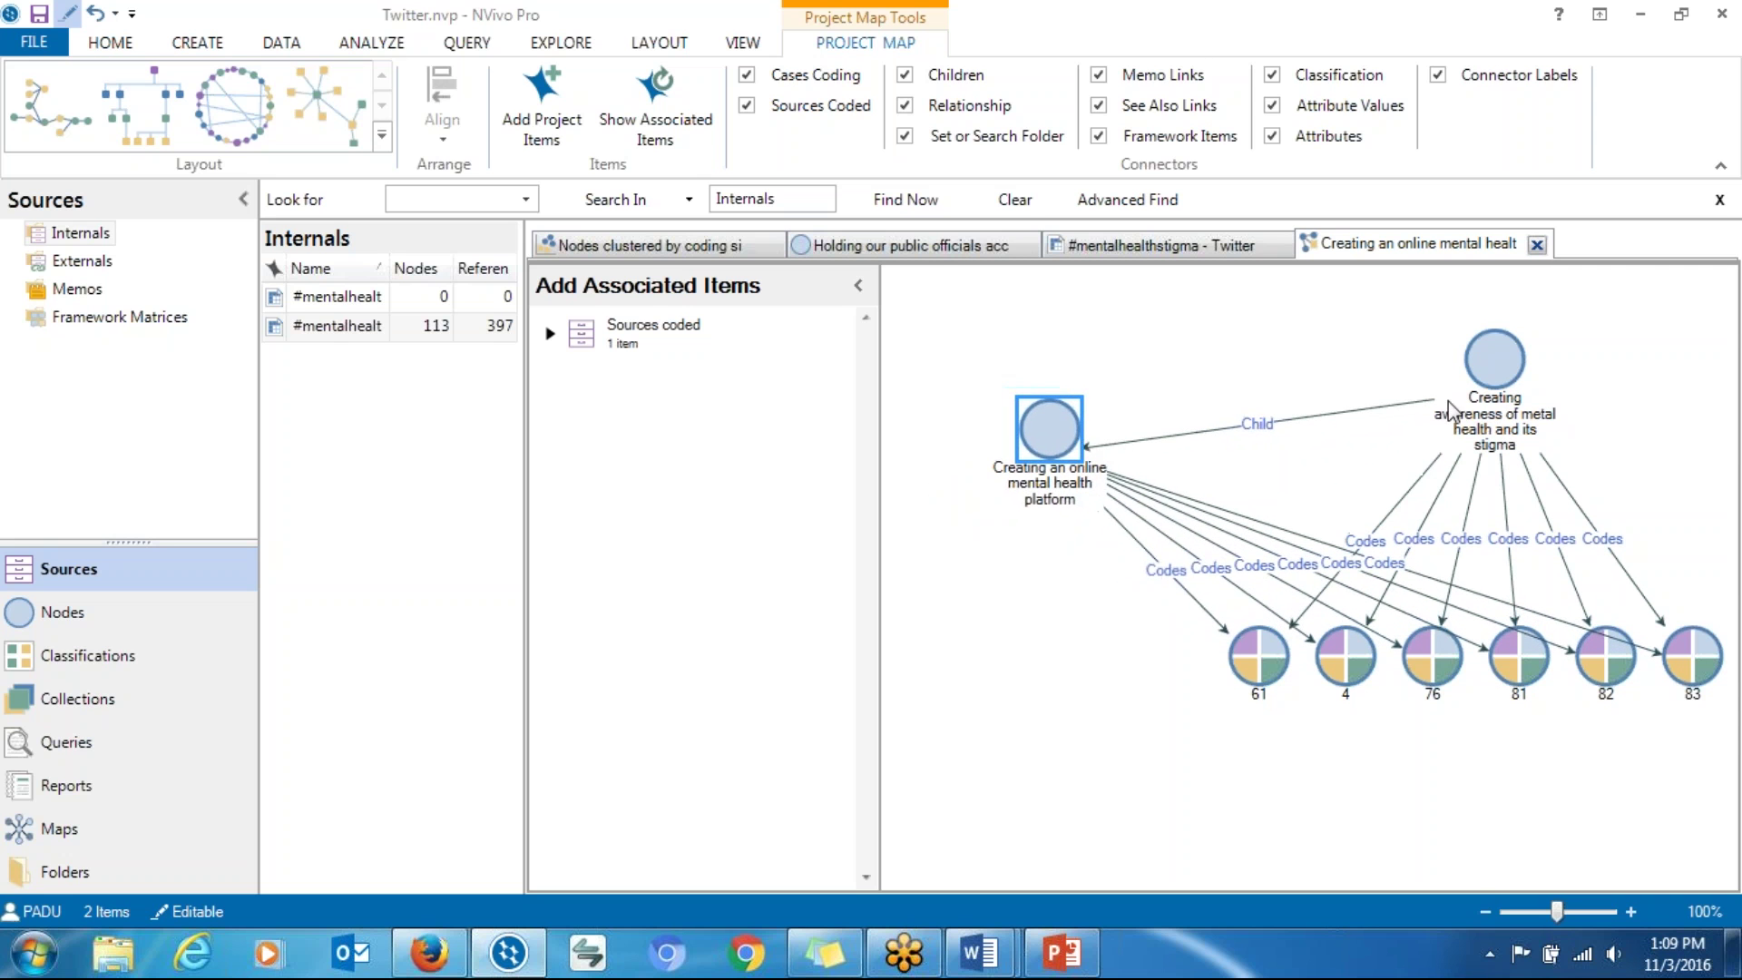
drag(1478, 367, 1494, 358)
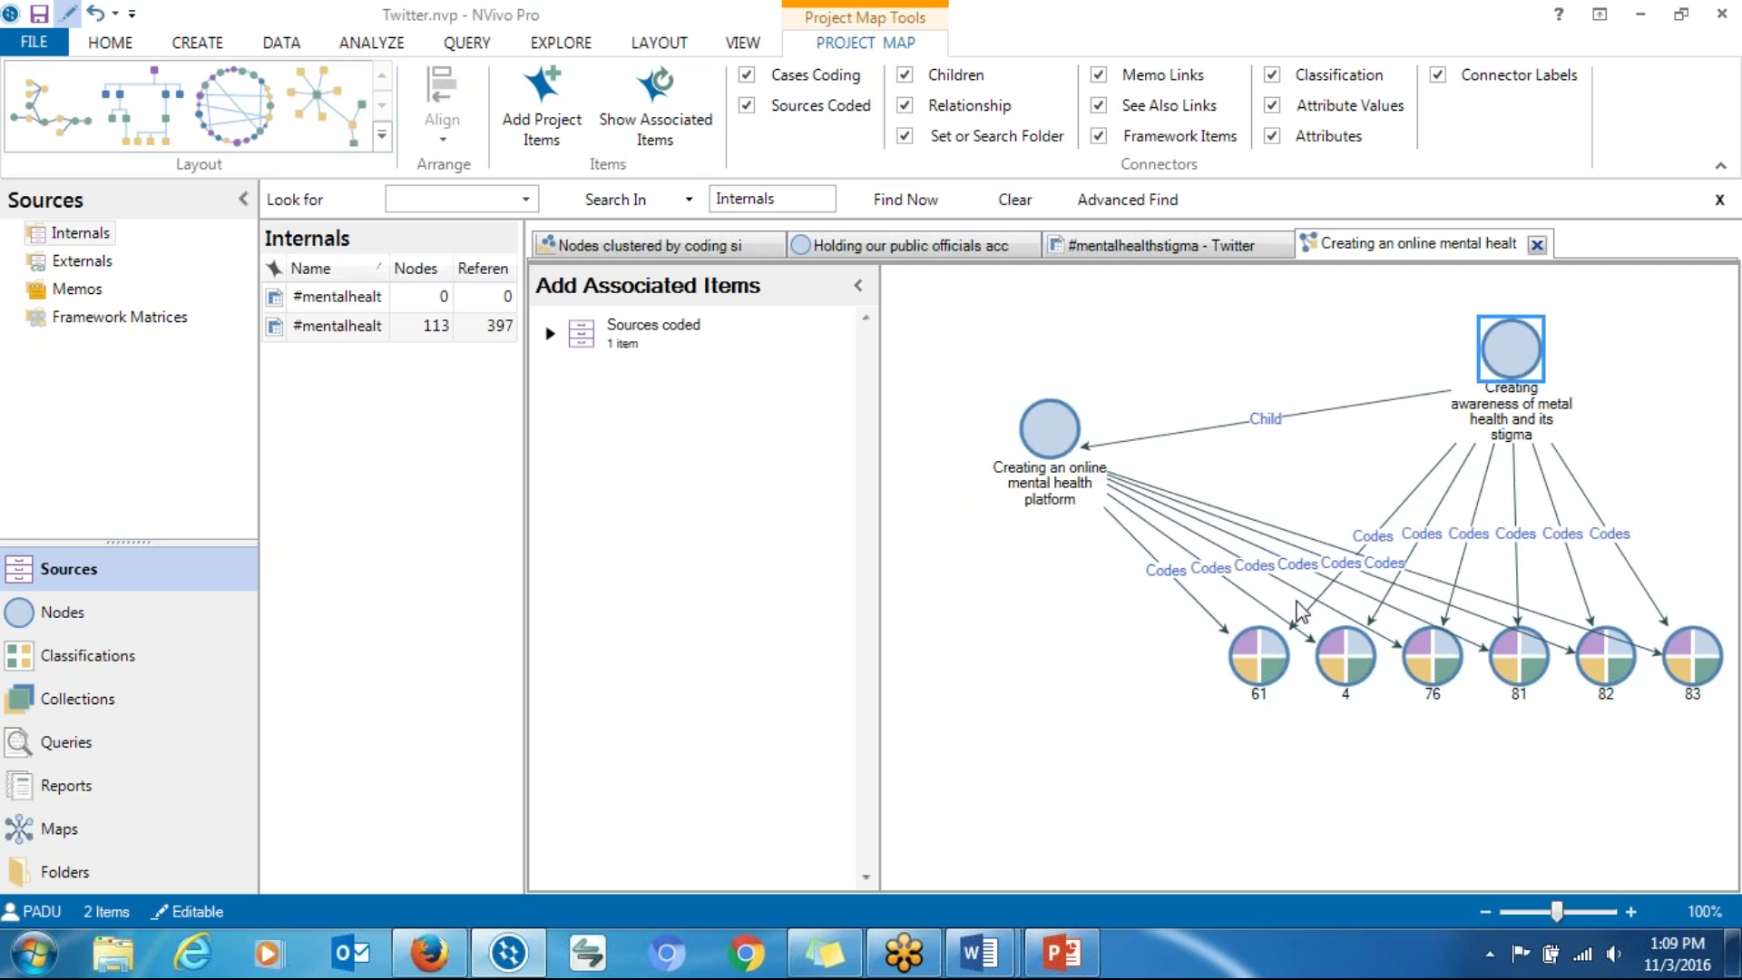
click(1427, 638)
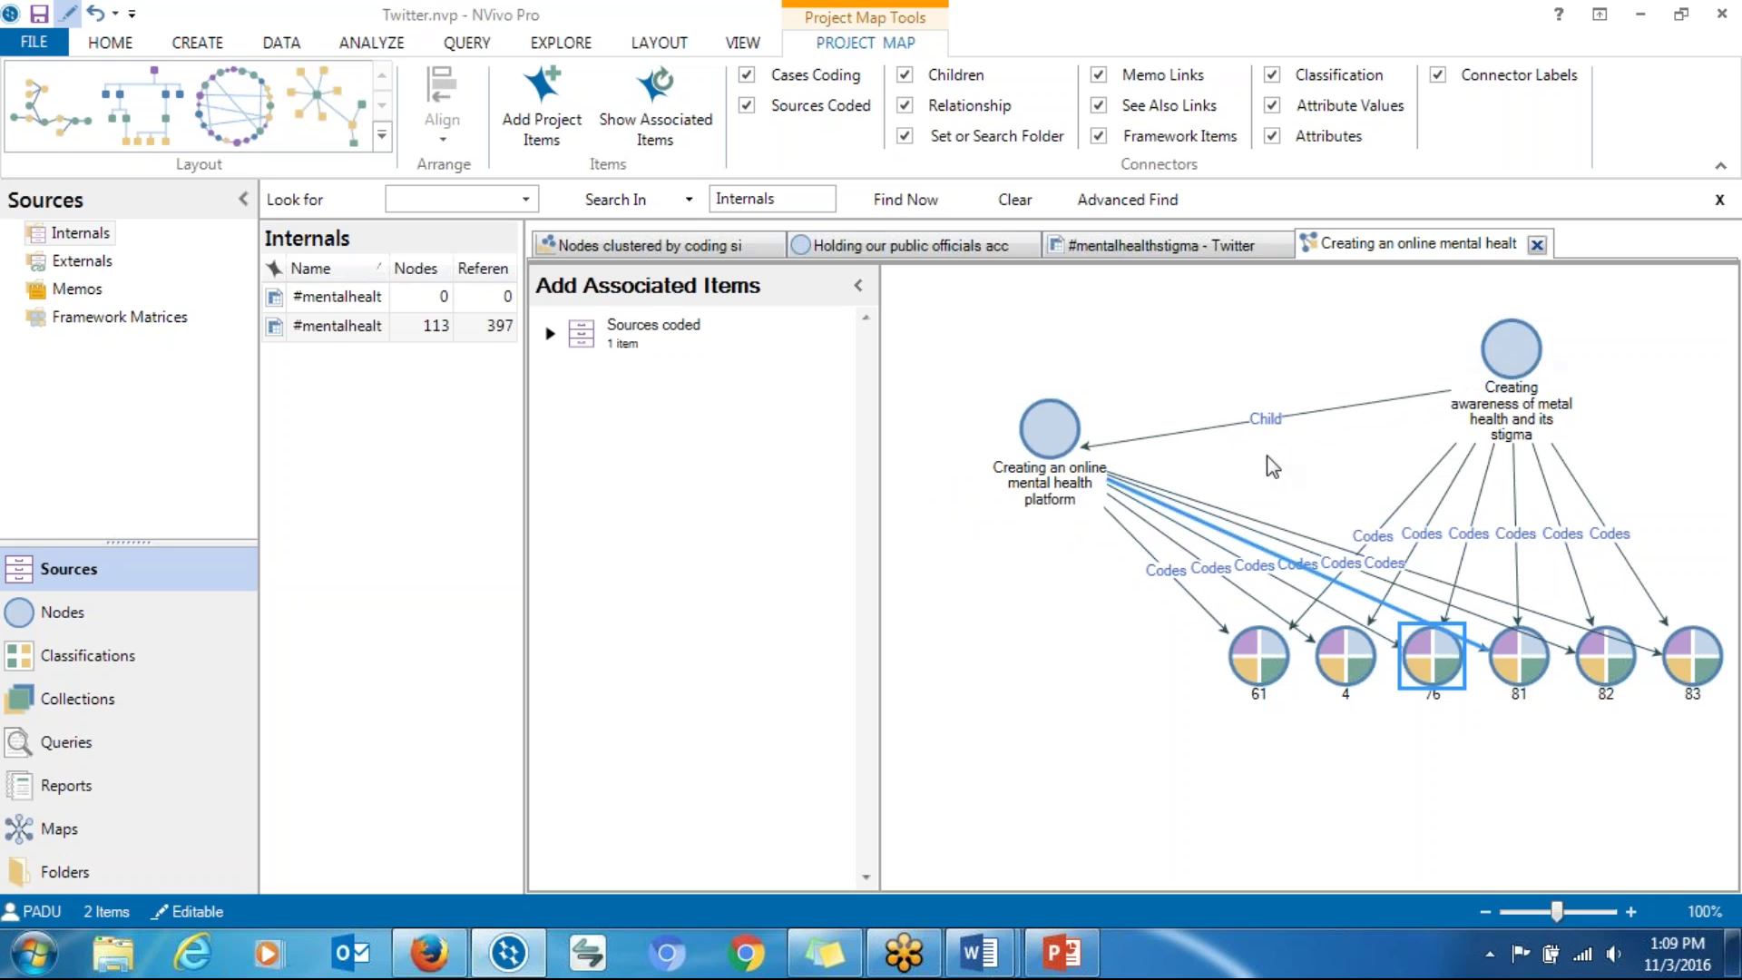
drag(1085, 447, 1080, 426)
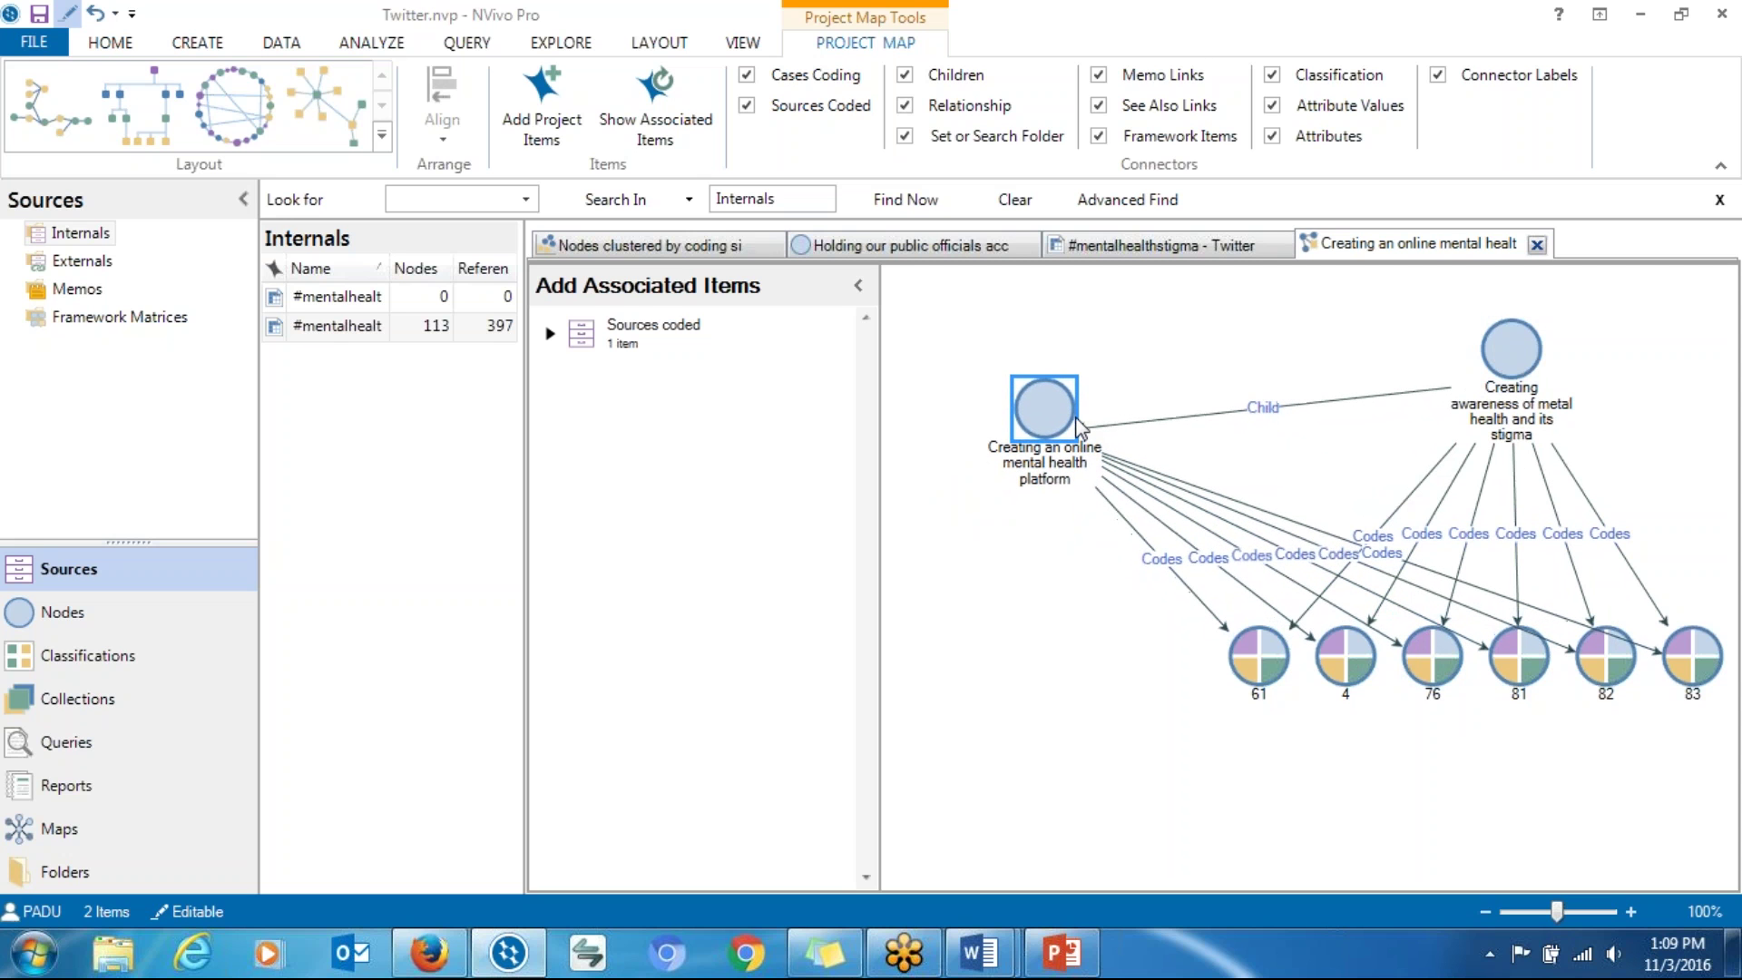
Step: Add the Username attribute value of case 61, from the Survey Respondent classification in its associated items, to the map
click(1256, 682)
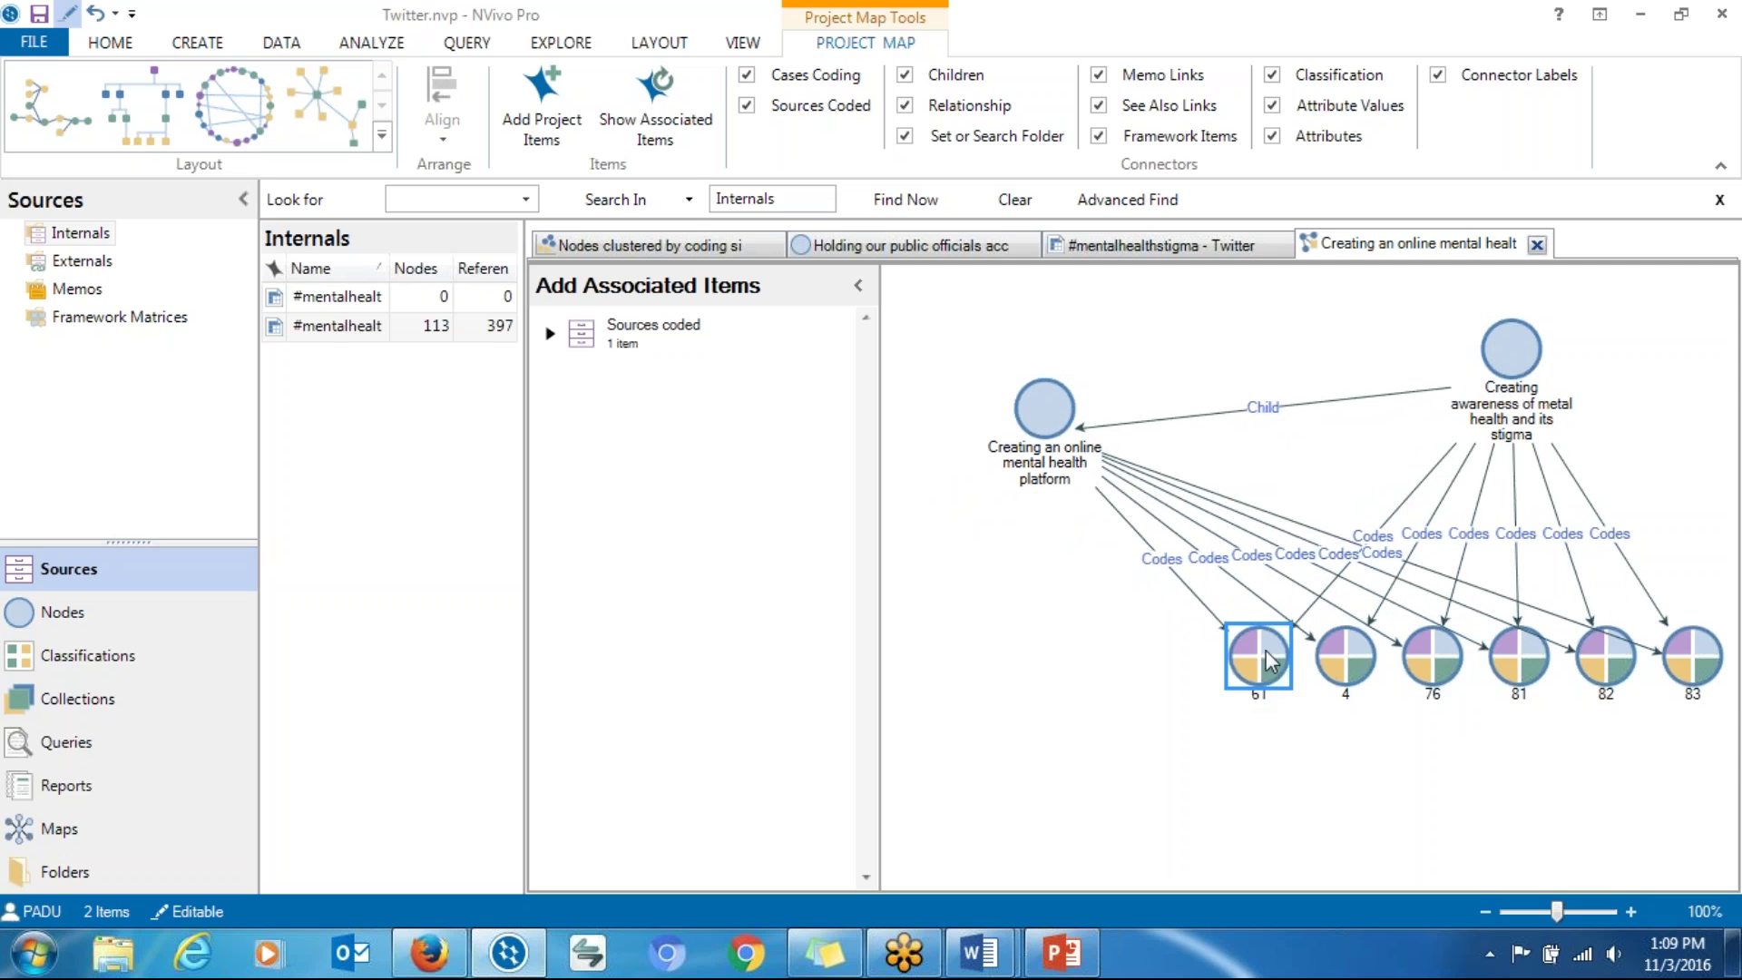
right_click(1266, 649)
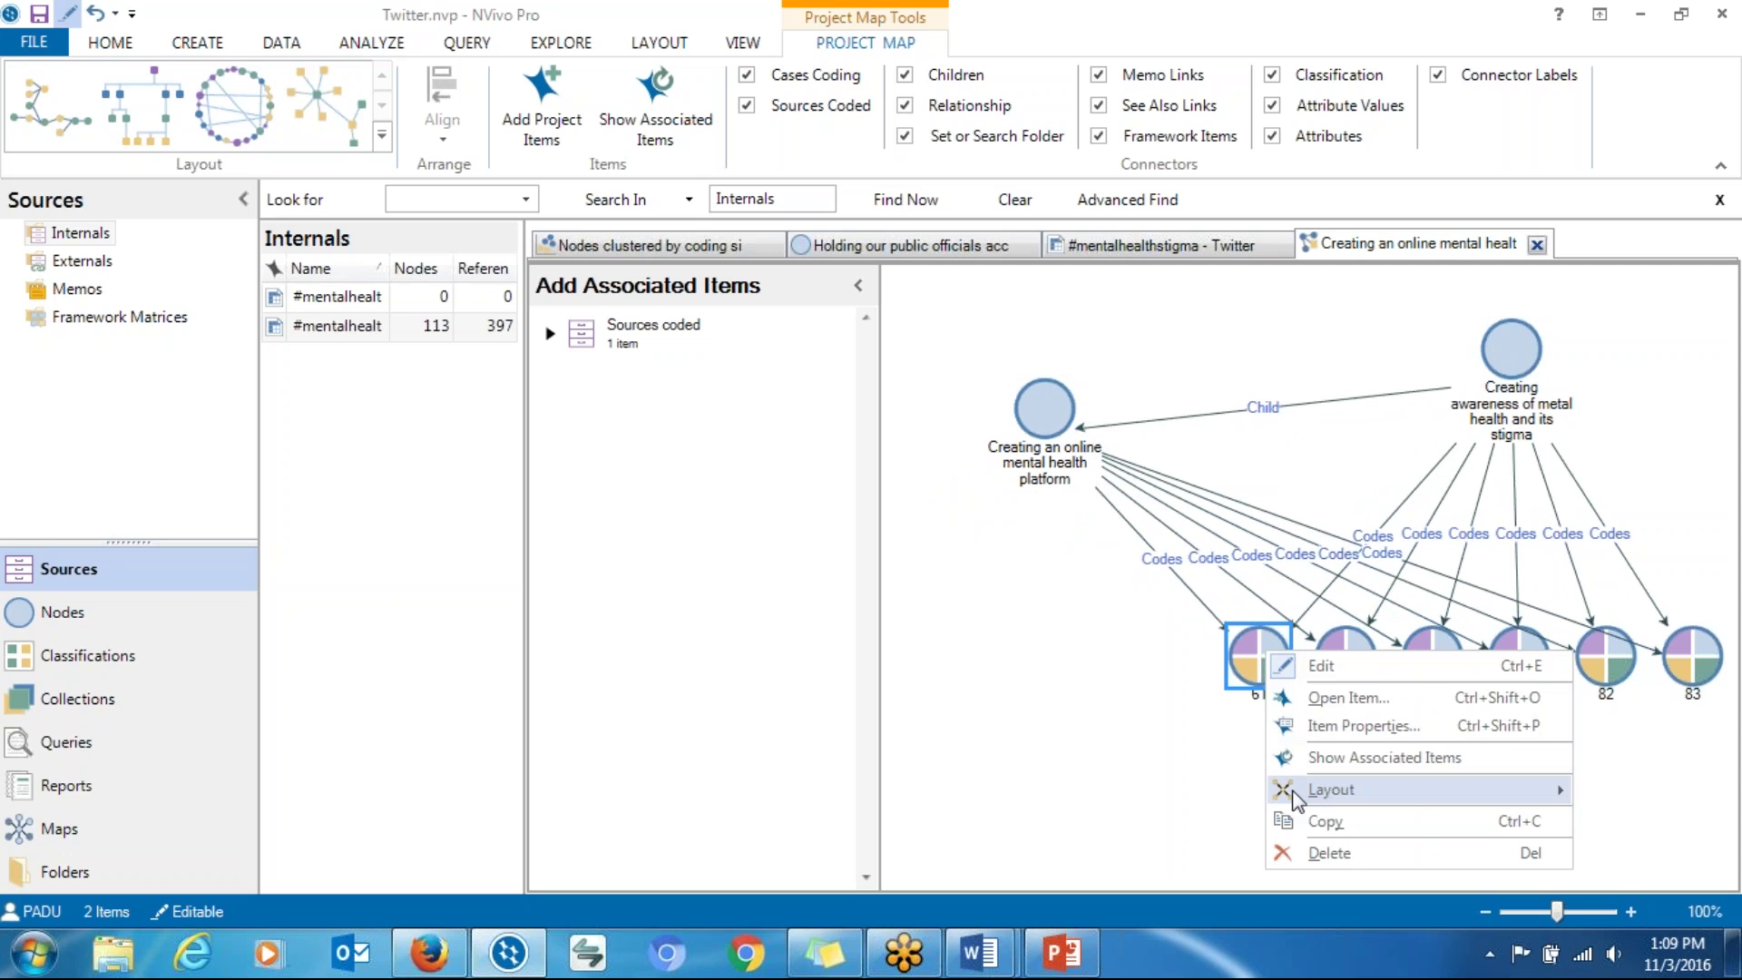
click(1242, 657)
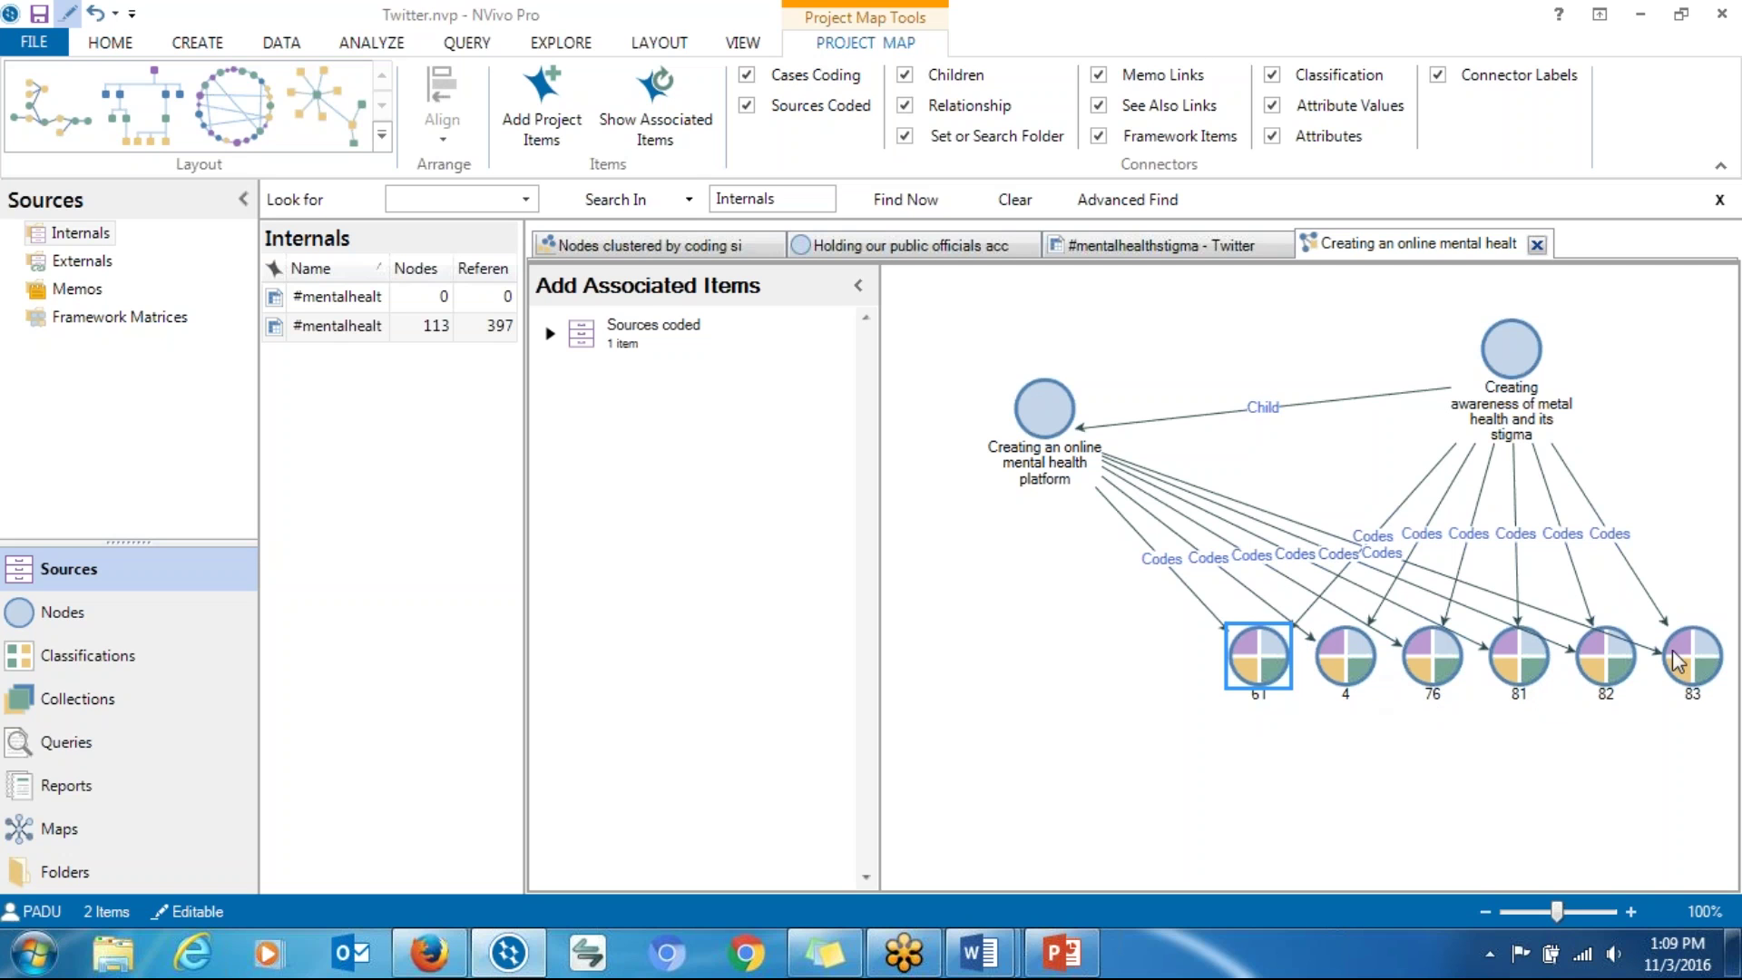
right_click(1260, 656)
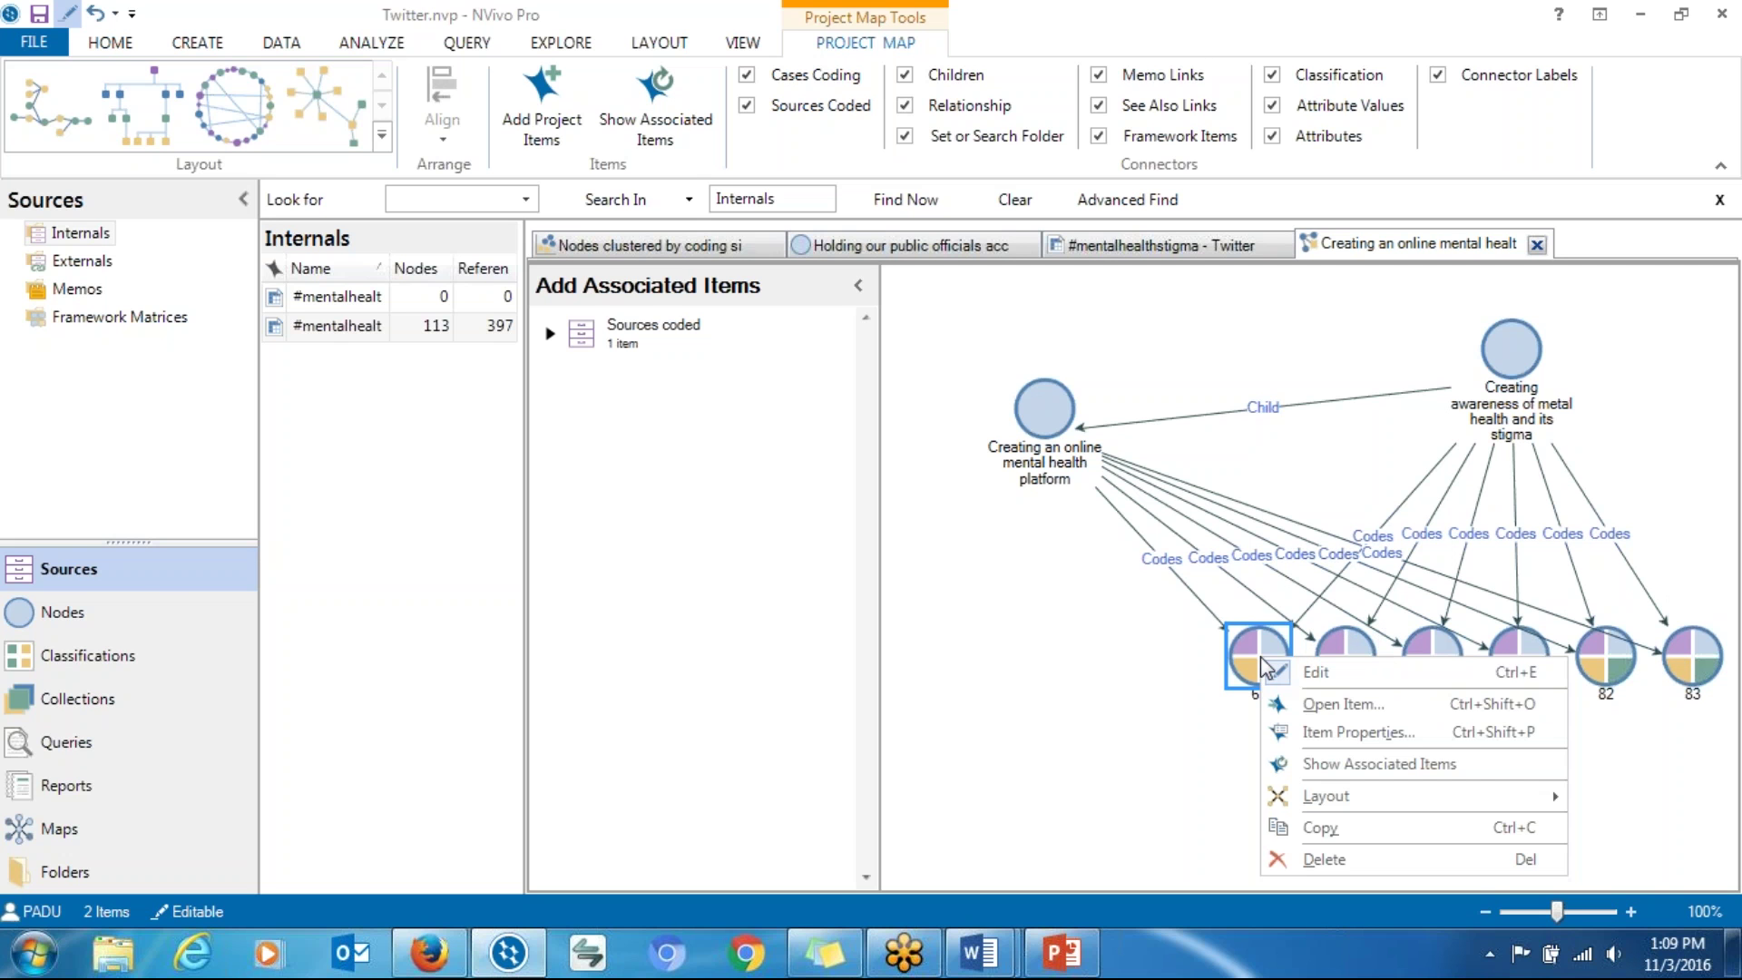
click(1307, 767)
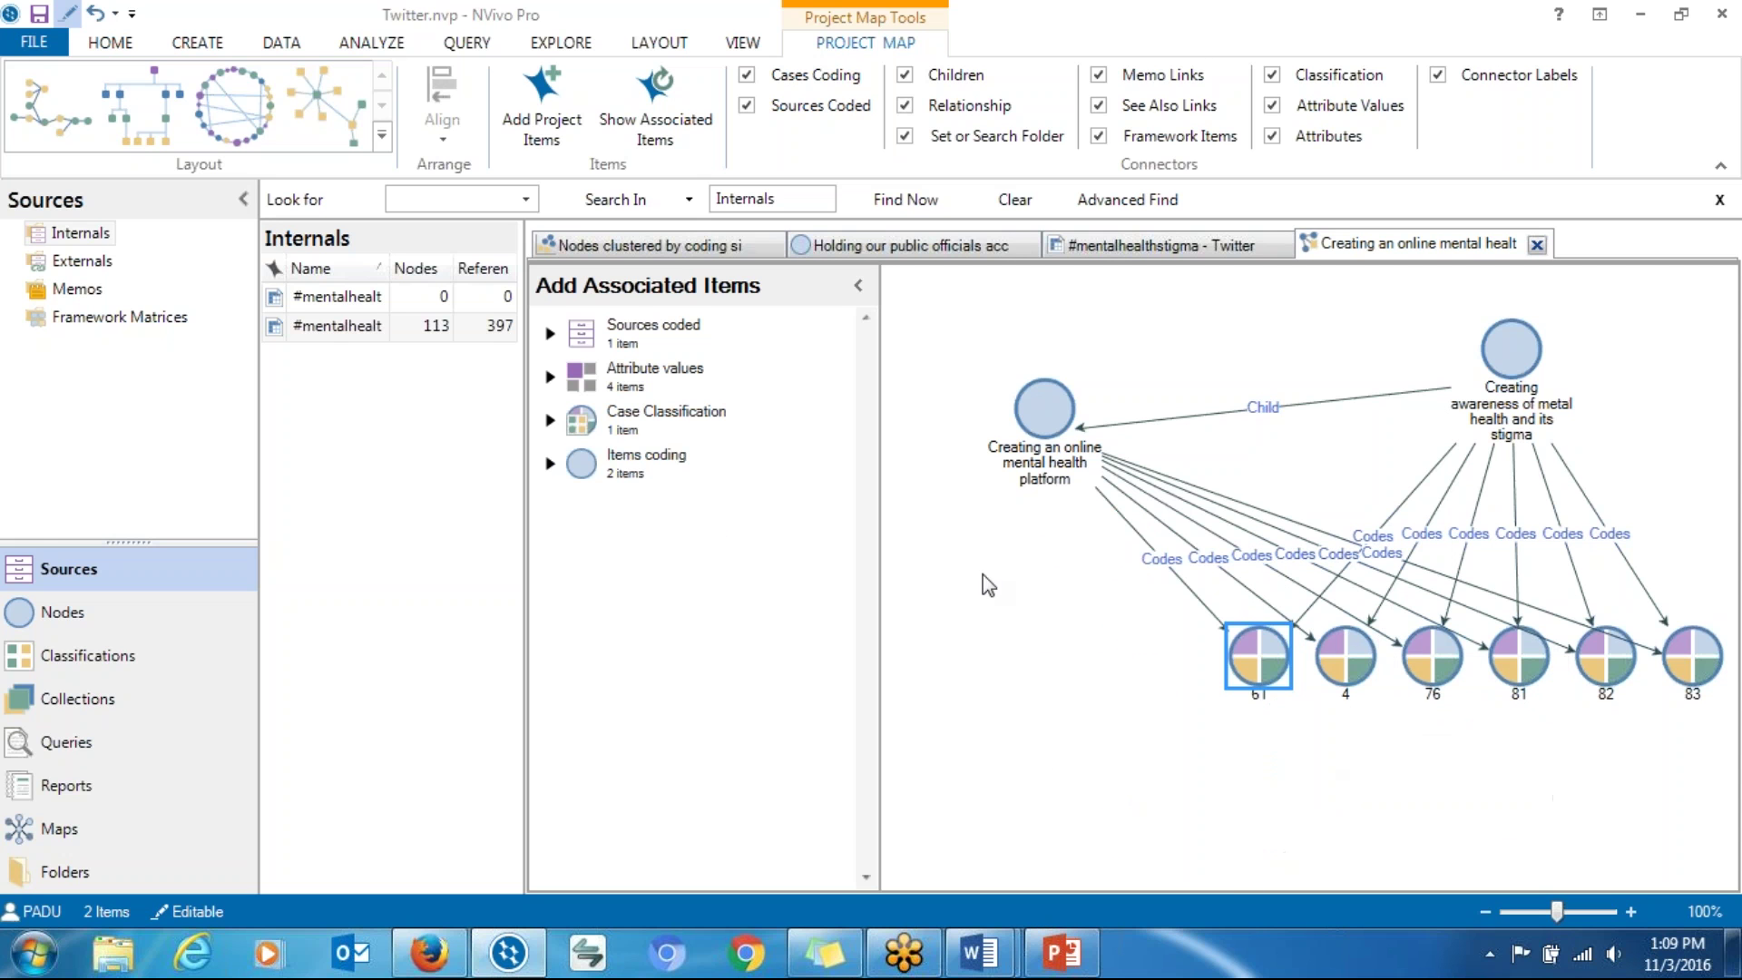
click(548, 377)
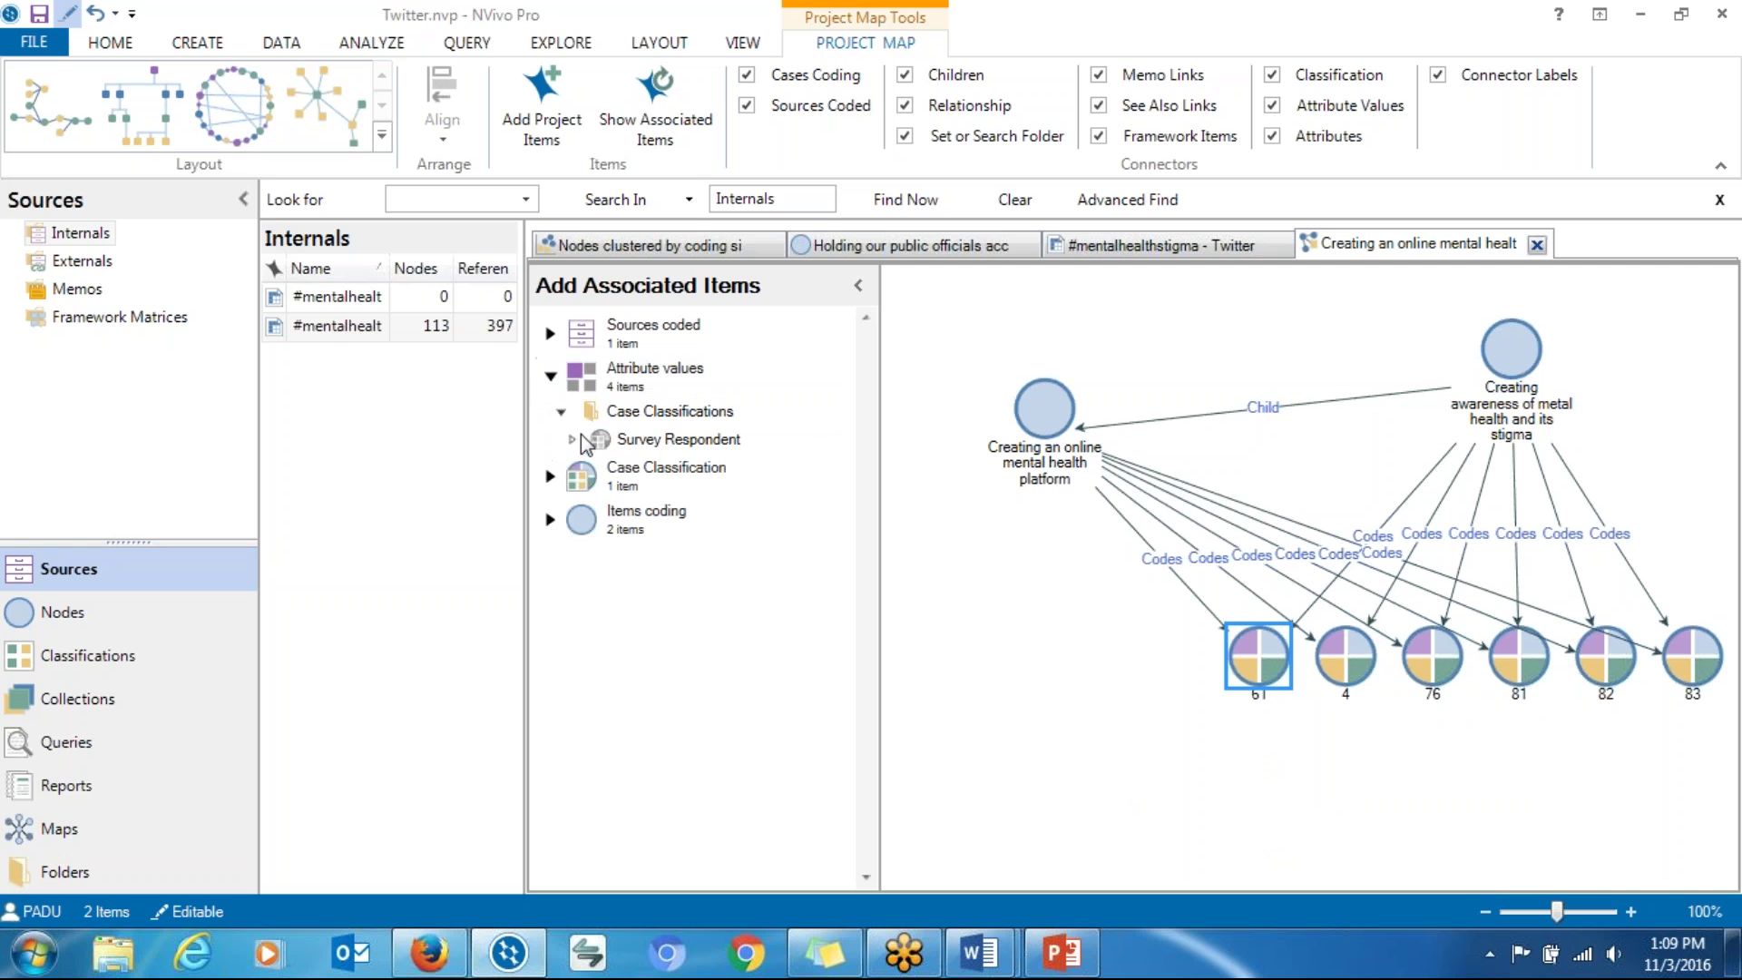
click(572, 441)
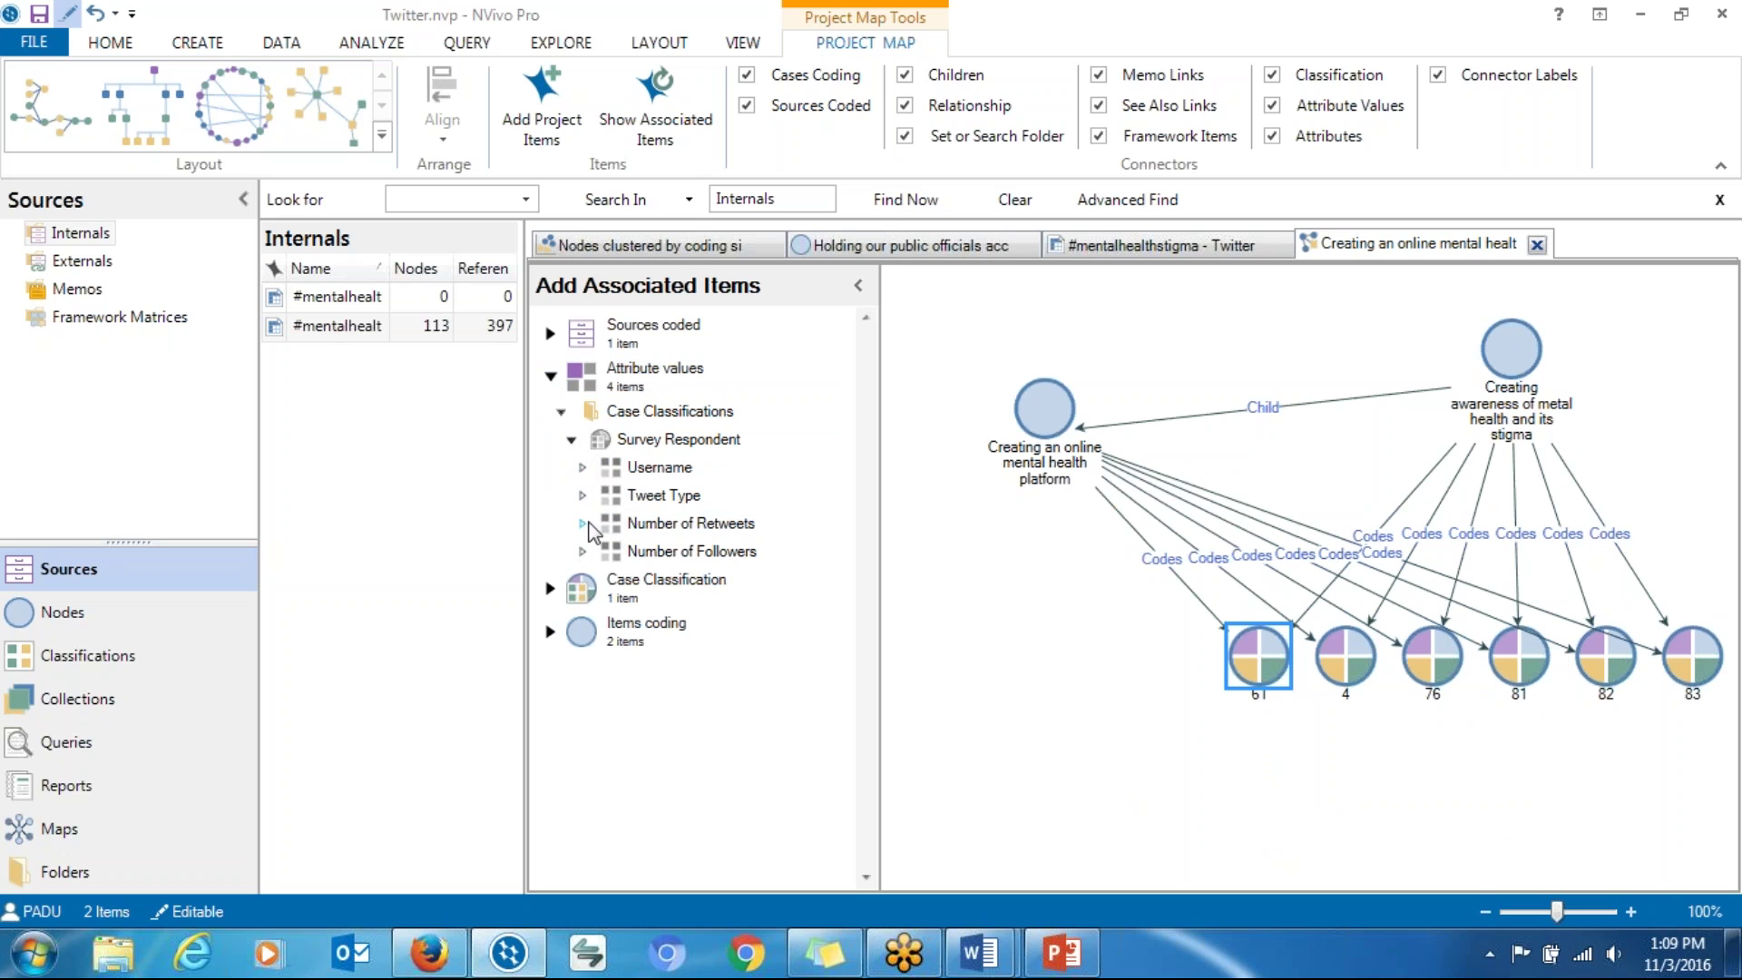
click(582, 467)
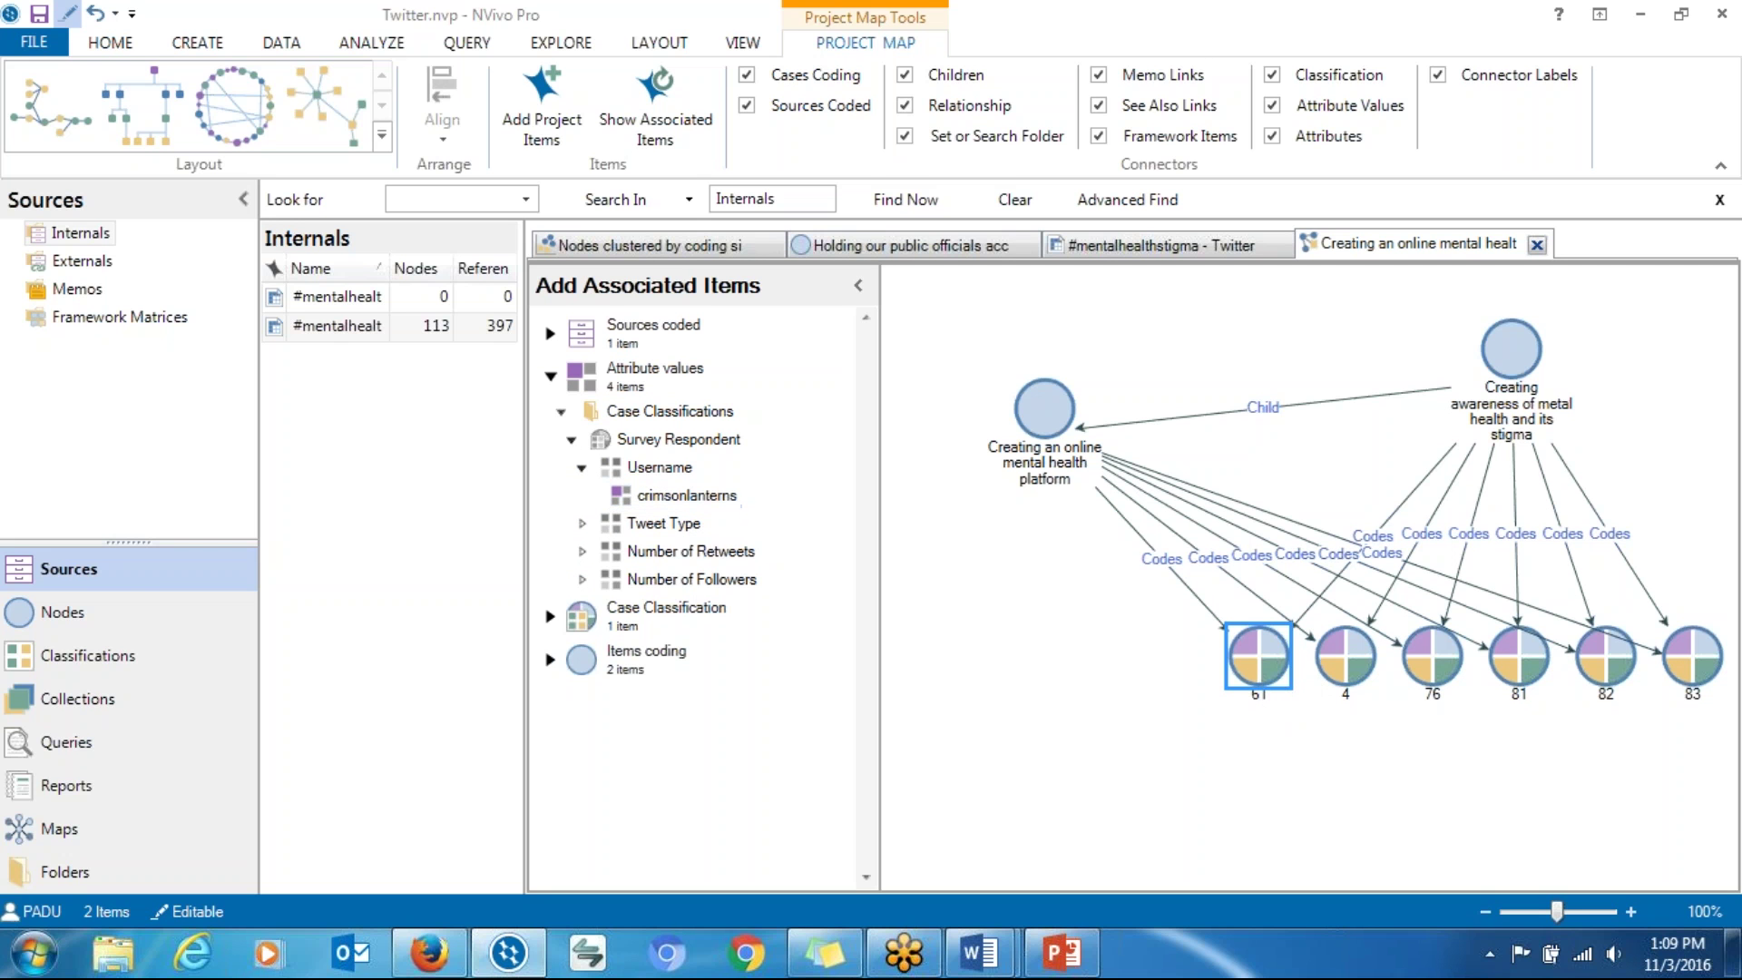
double_click(687, 495)
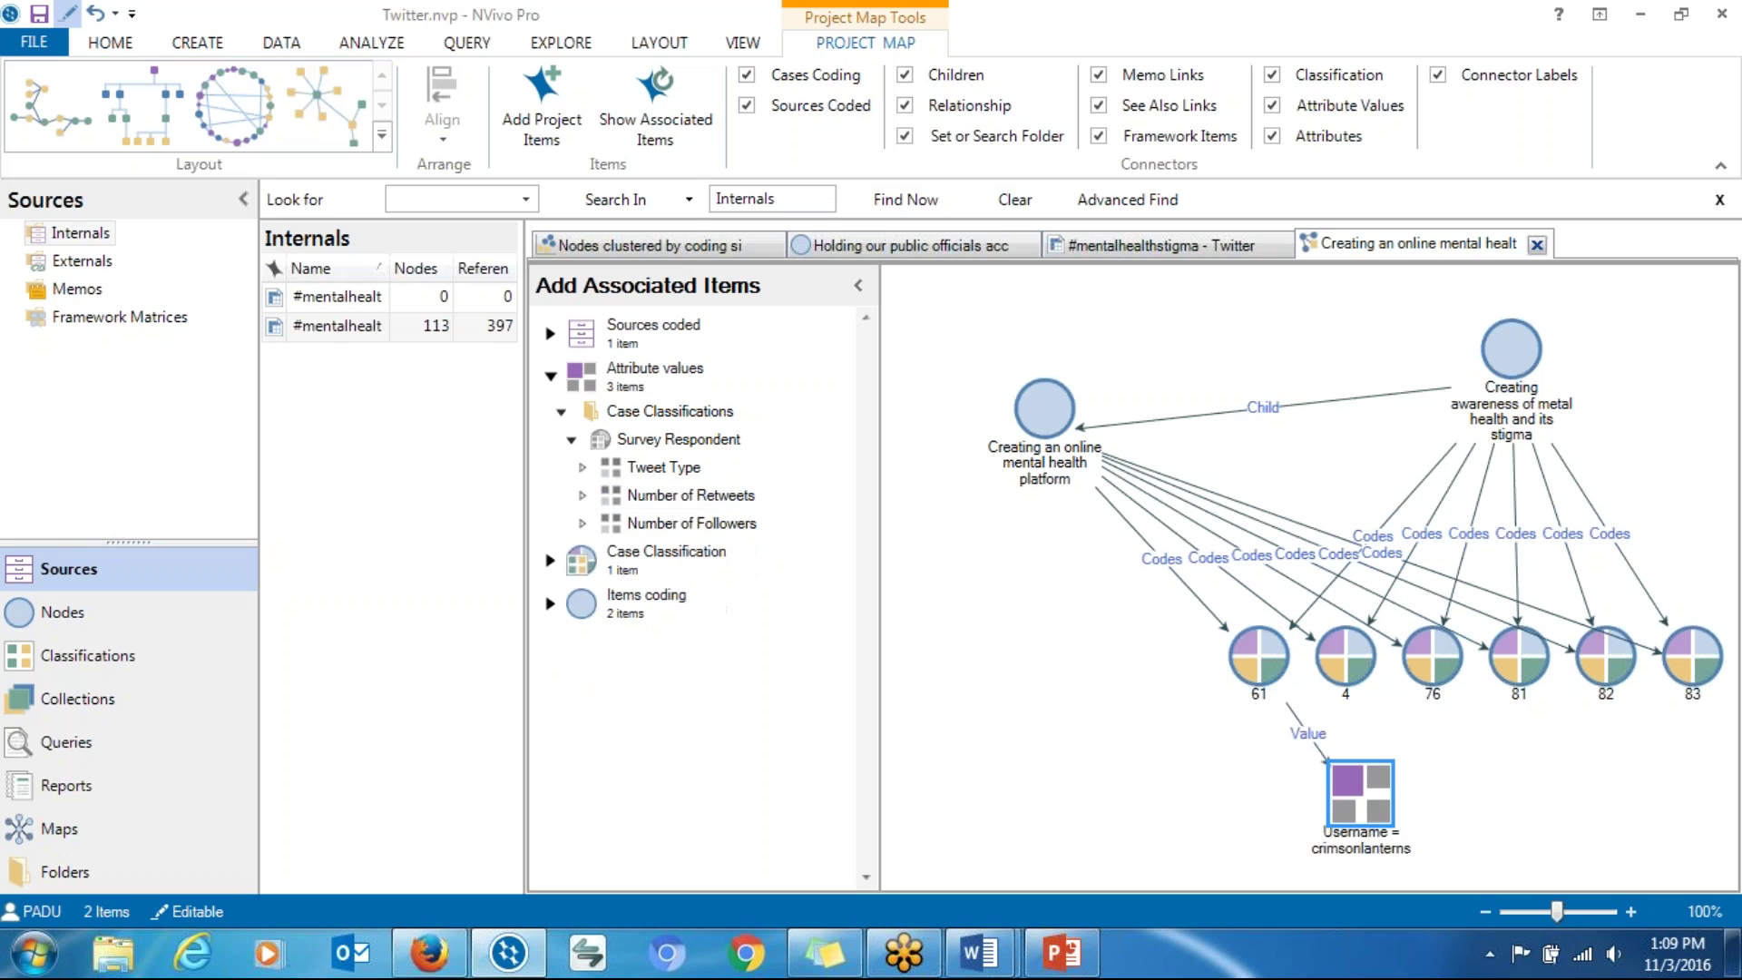
Step: Set case 61 and its Username value apart to the lower left of the other cases, and bring the platform and awareness nodes closer together
drag(1369, 794, 1123, 794)
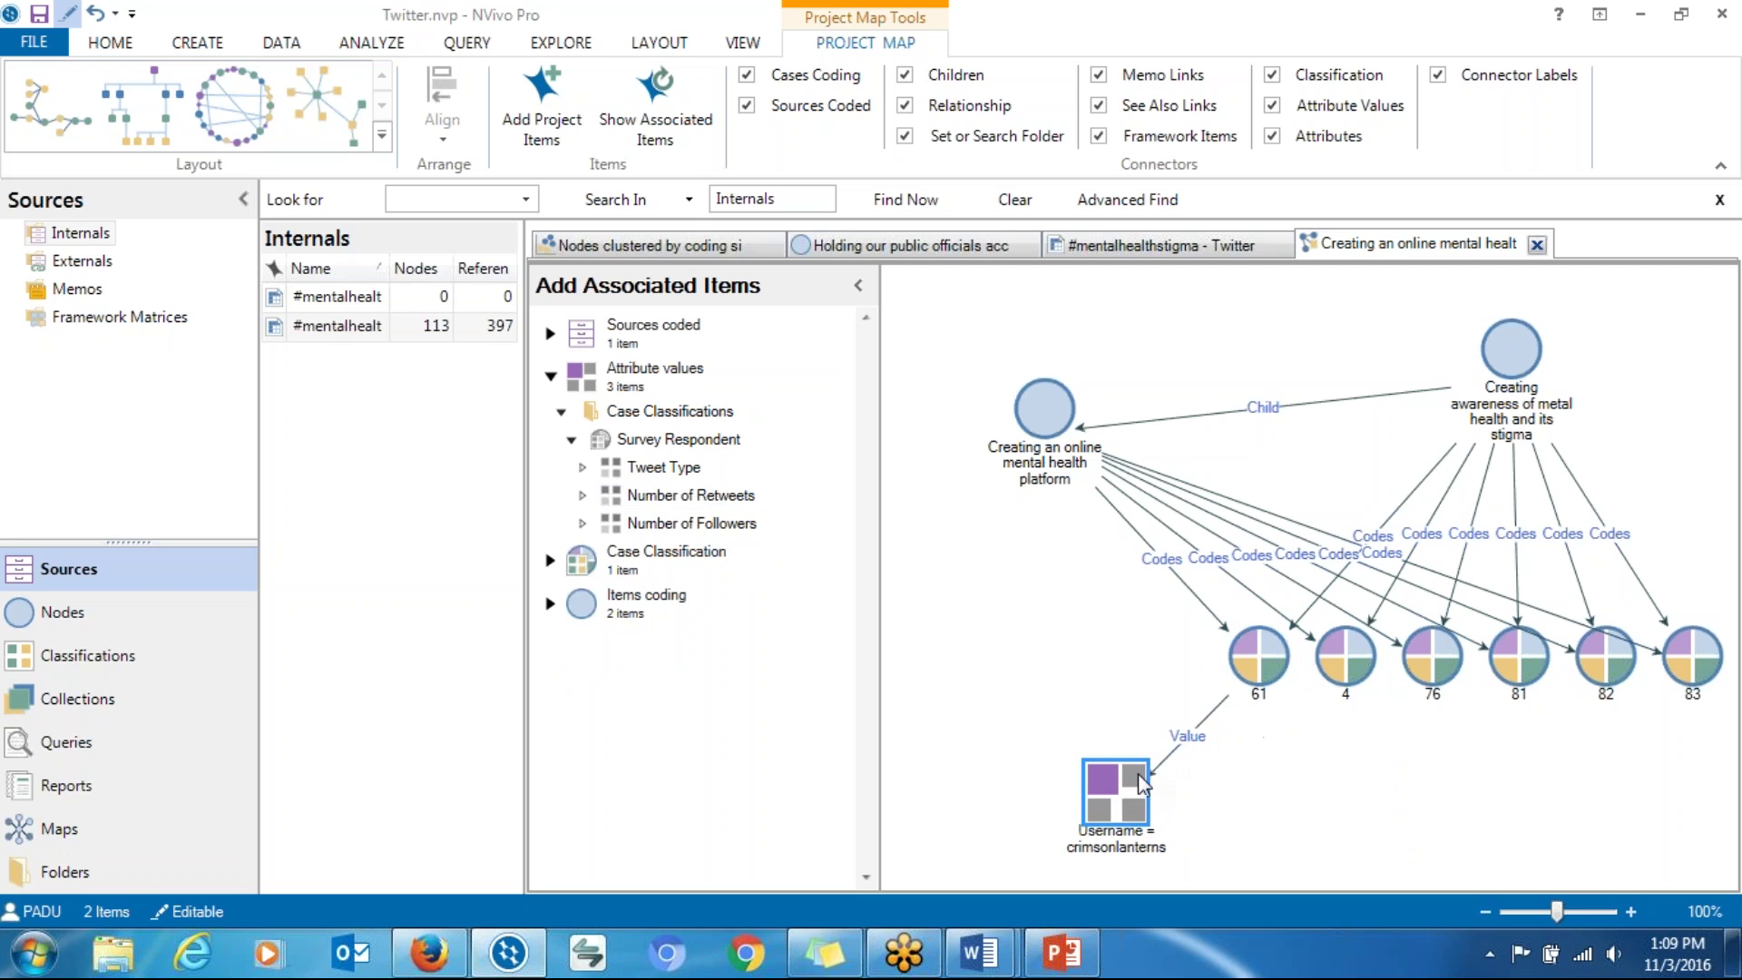
drag(1139, 784, 1134, 799)
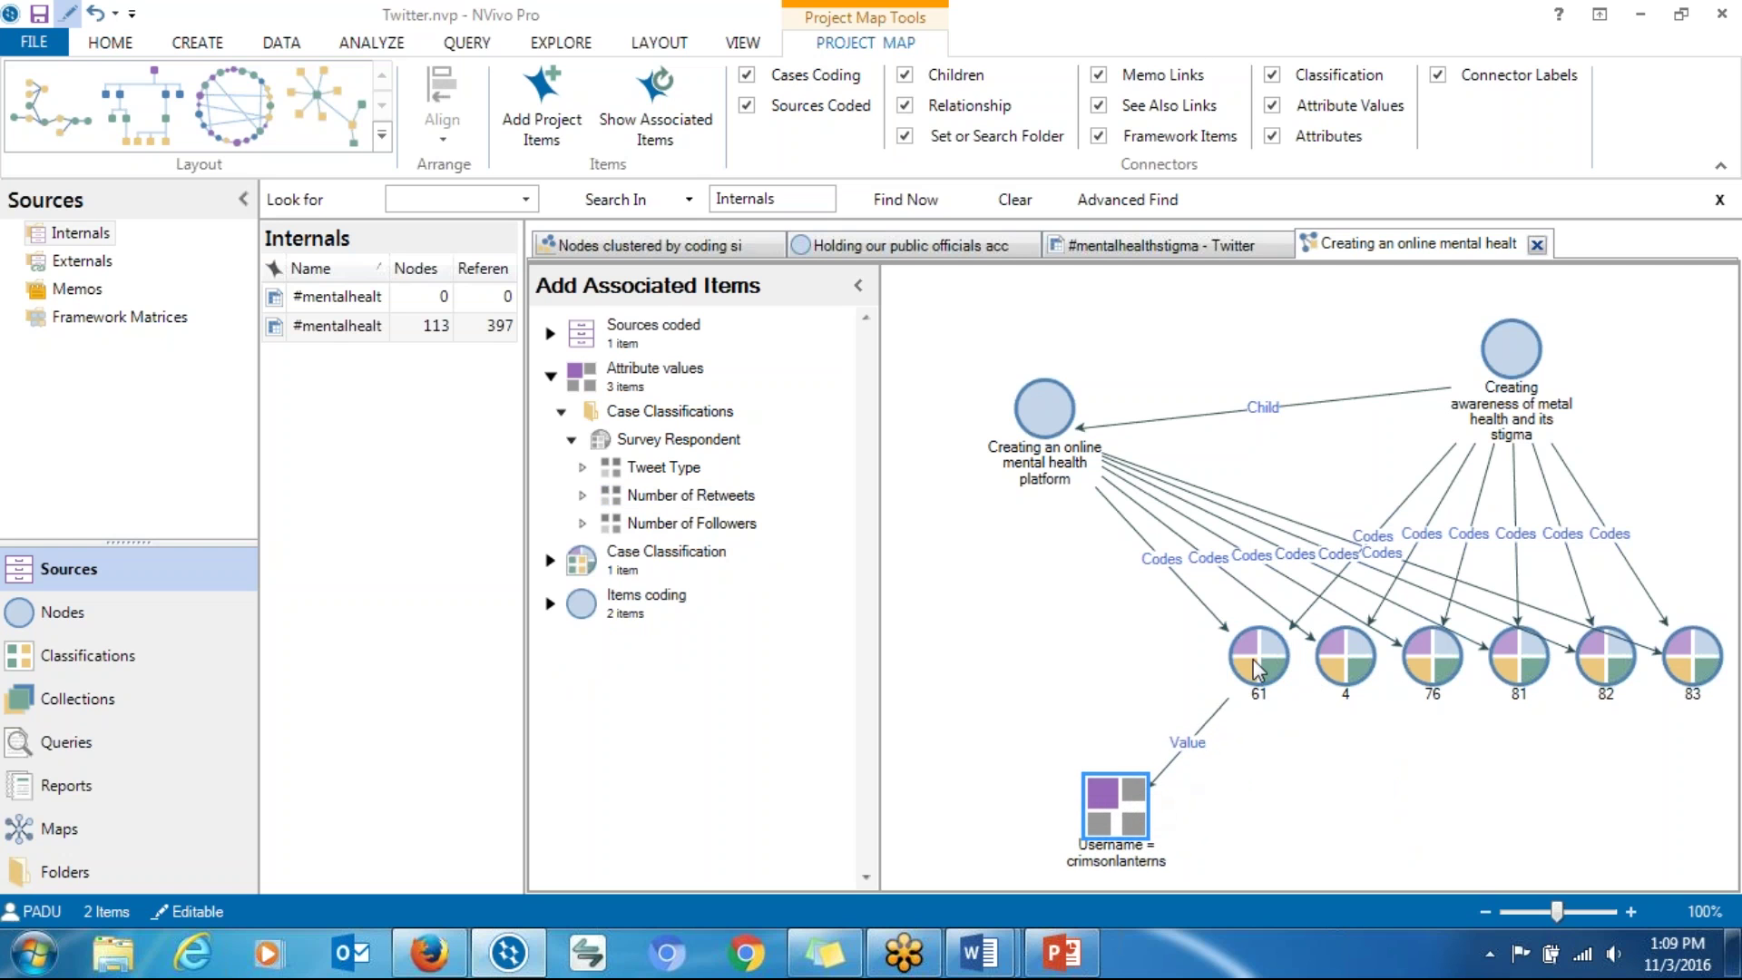
drag(1252, 663, 1209, 693)
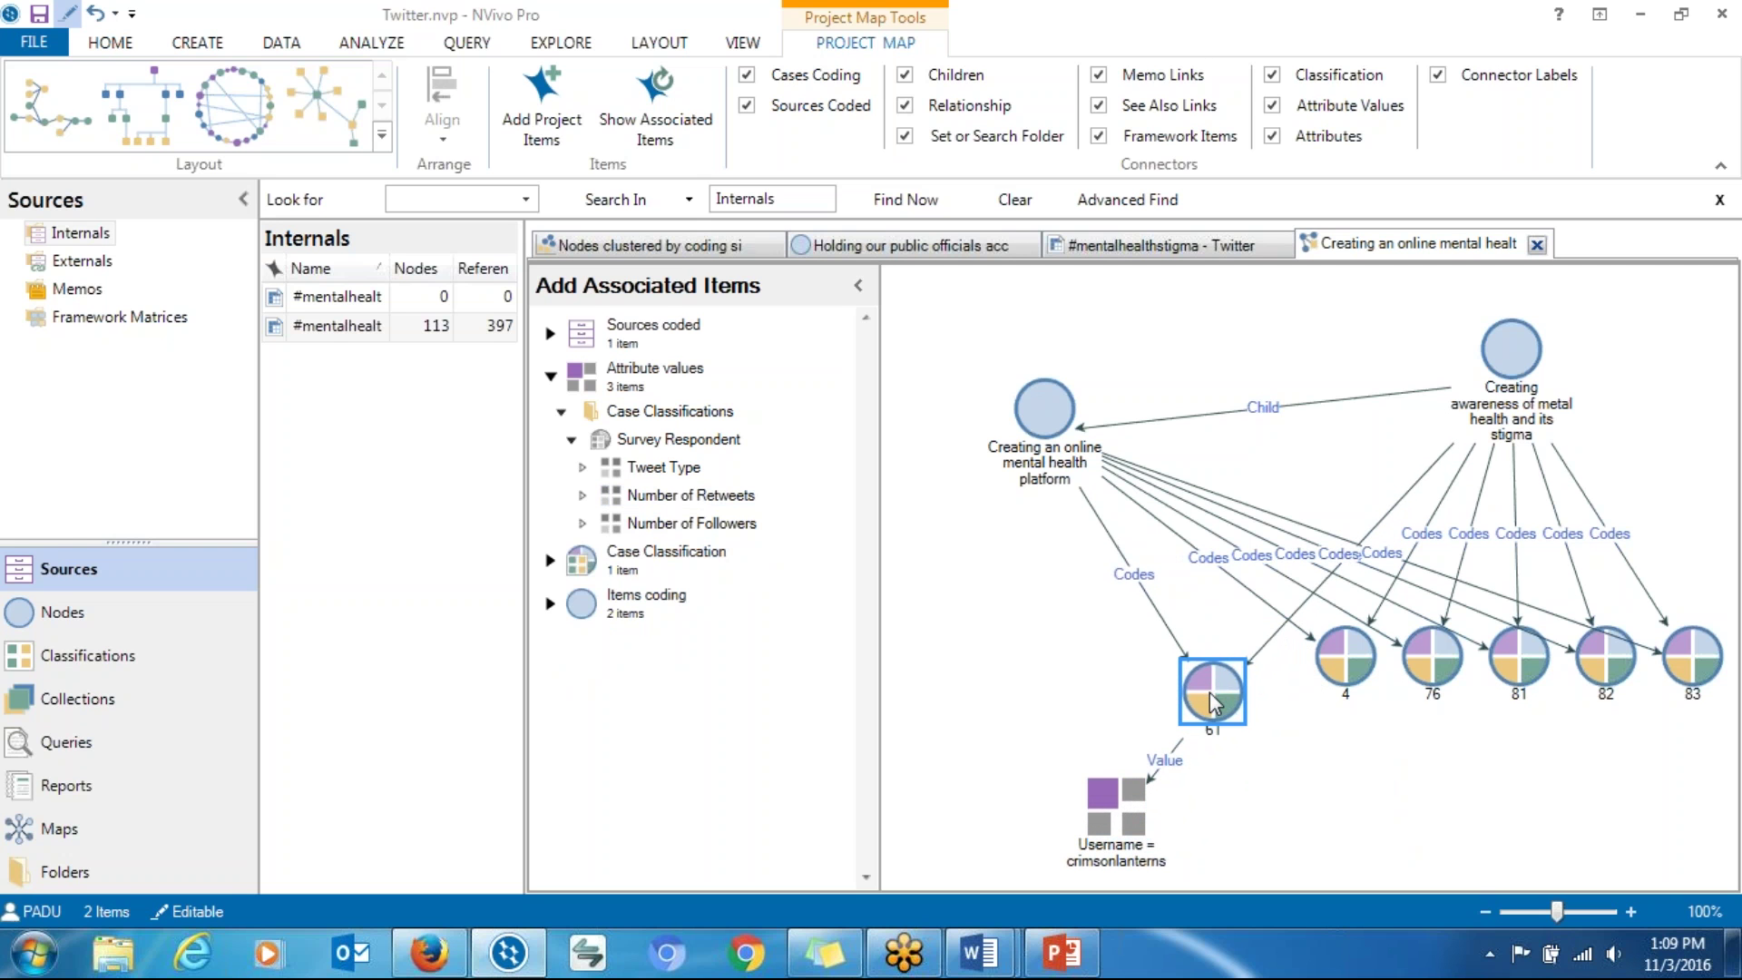
drag(1517, 345, 1502, 370)
mouse_move(1072, 399)
mouse_down()
mouse_move(1124, 385)
mouse_move(1139, 413)
mouse_up()
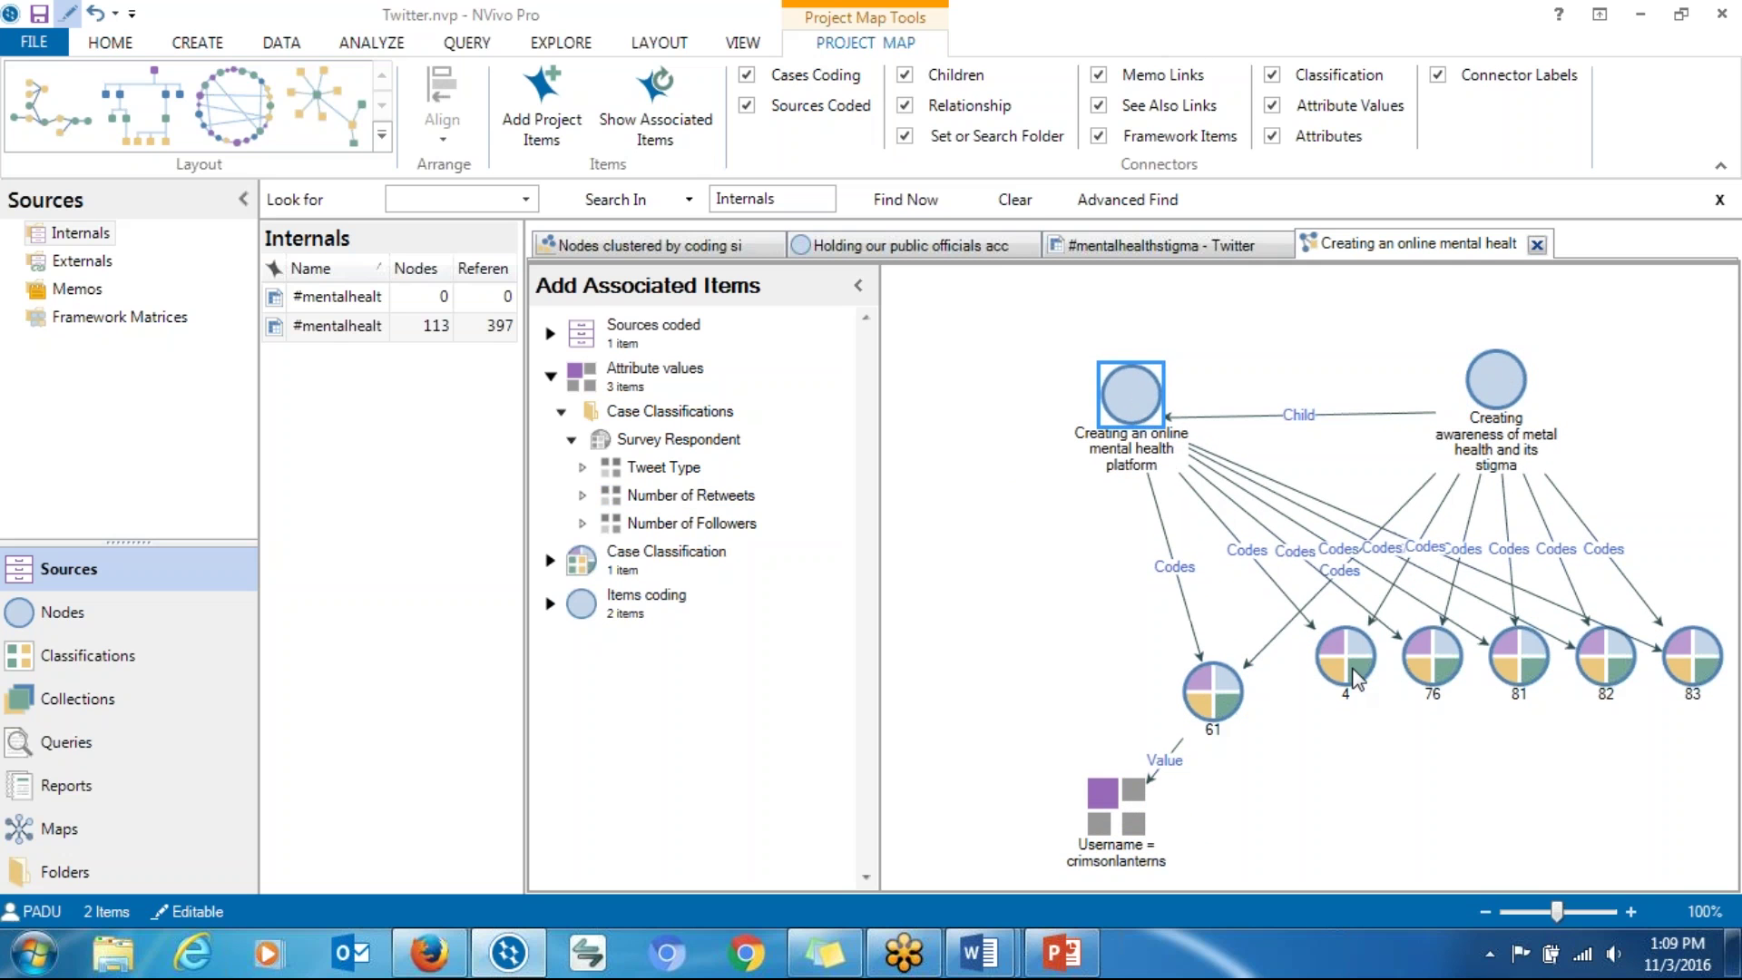
Step: Add the Survey Respondent Username attribute value of case 4 to the map from its associated items
right_click(1355, 672)
click(1368, 776)
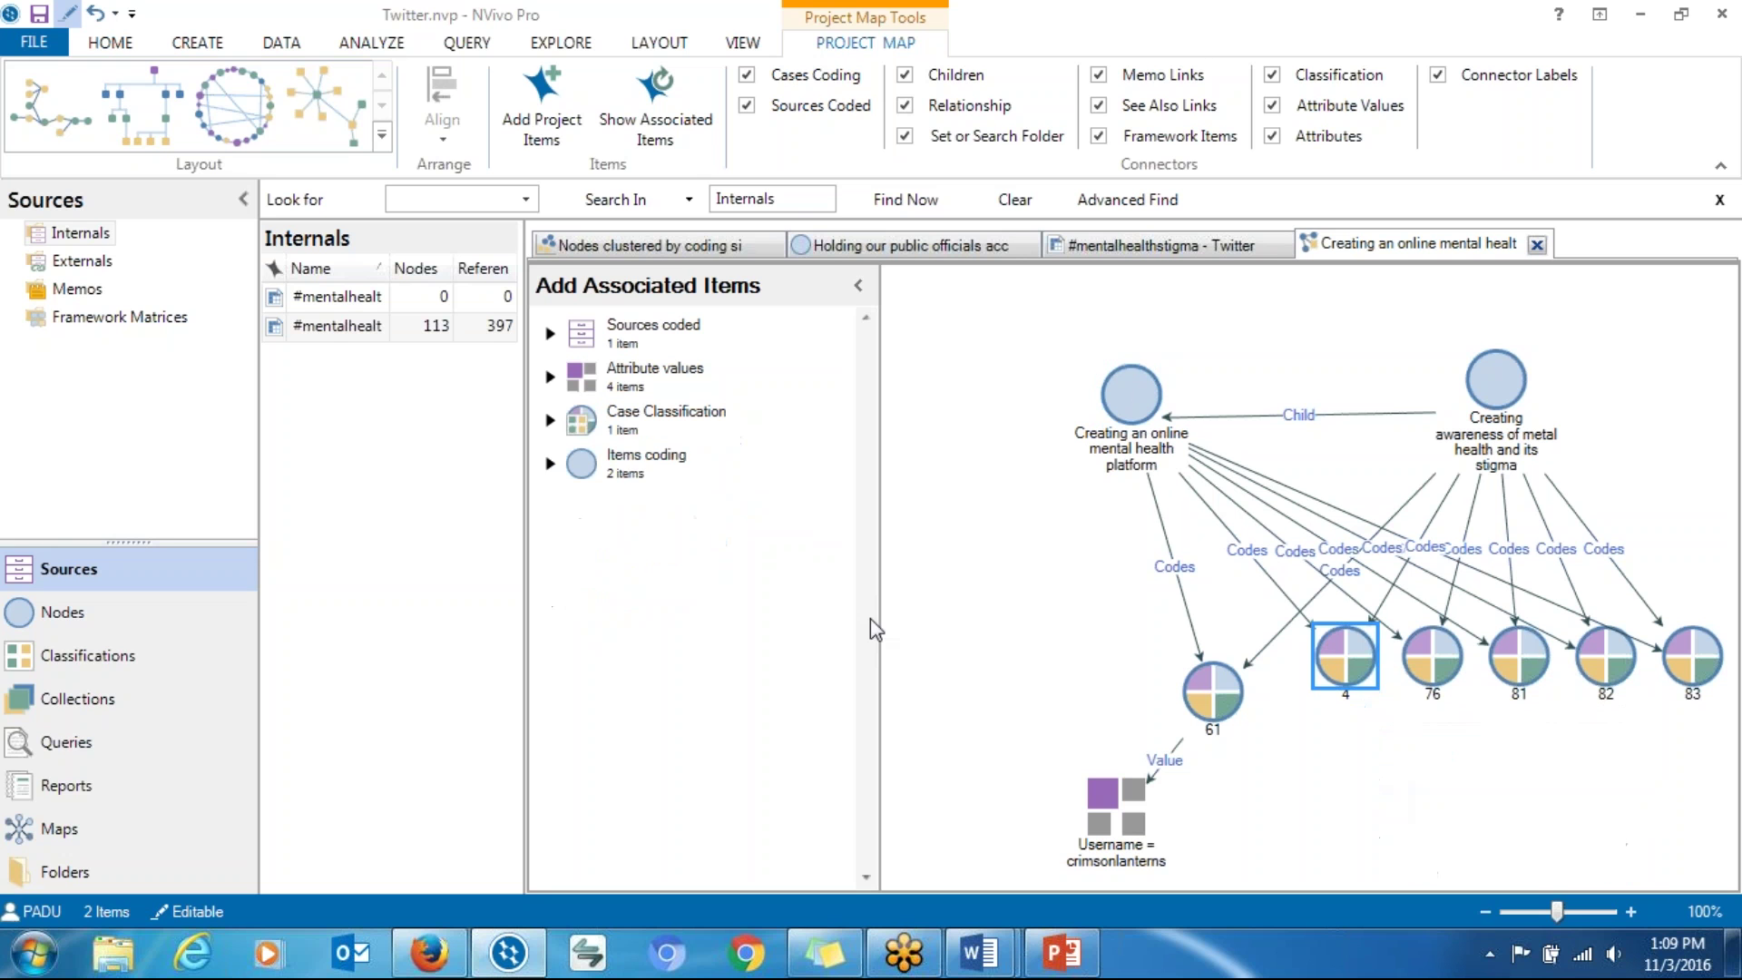
click(550, 376)
click(571, 441)
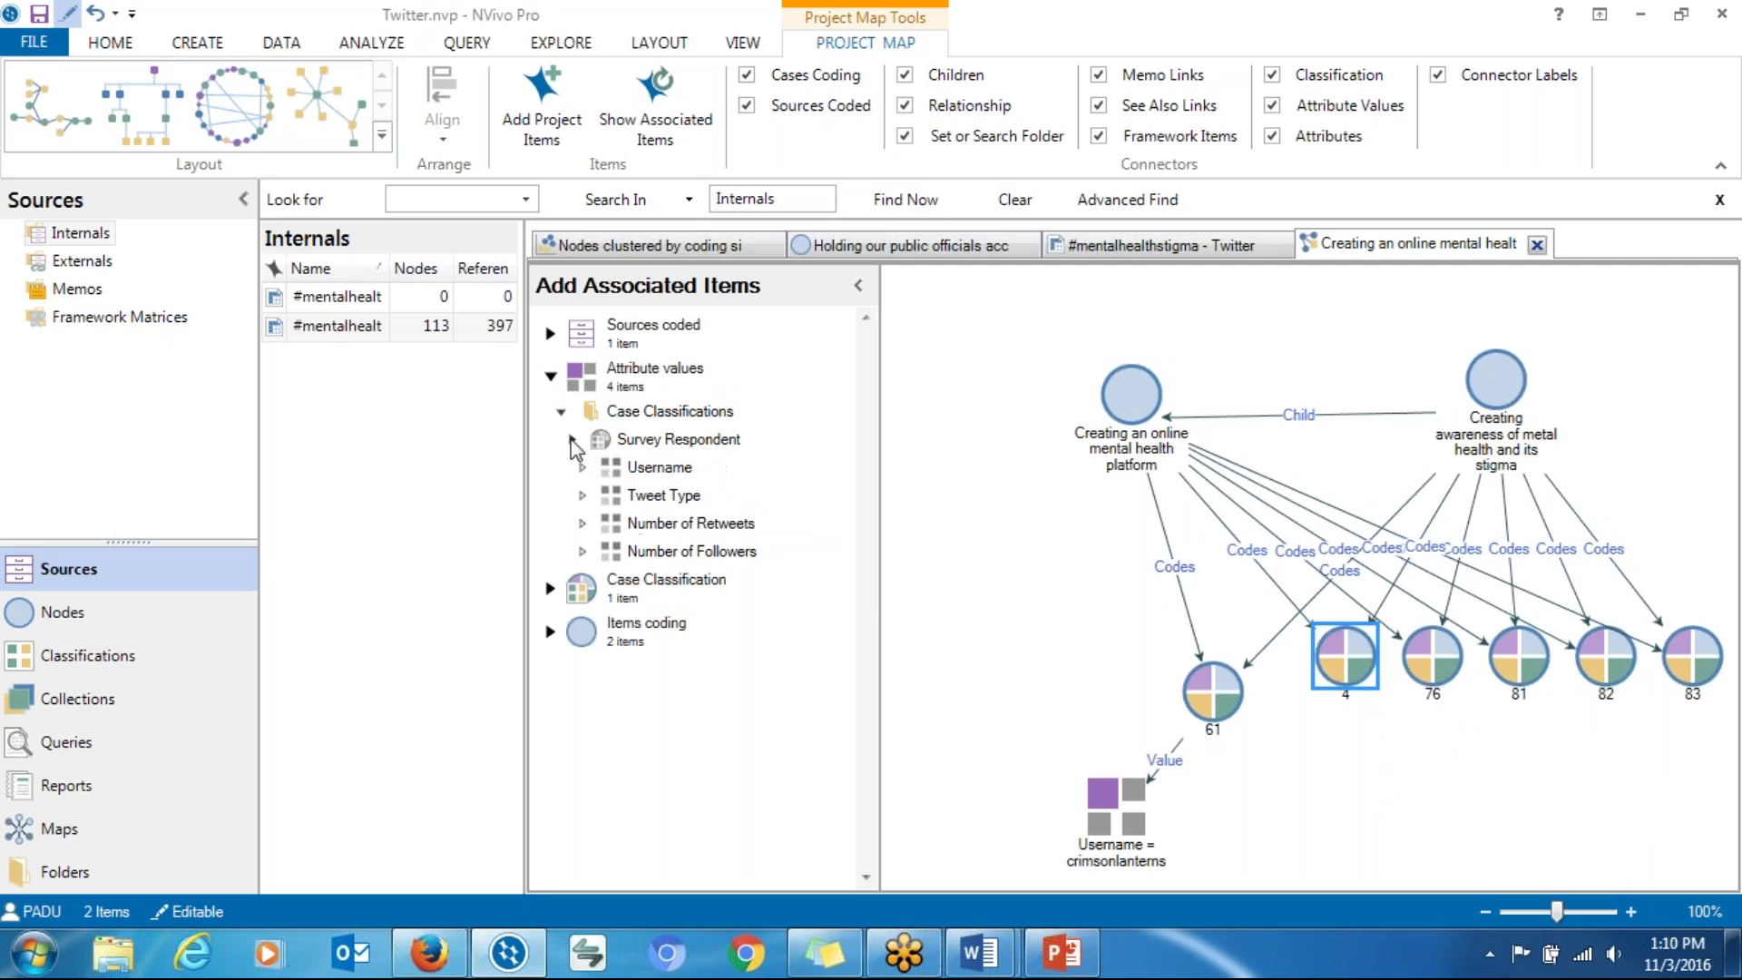
click(582, 467)
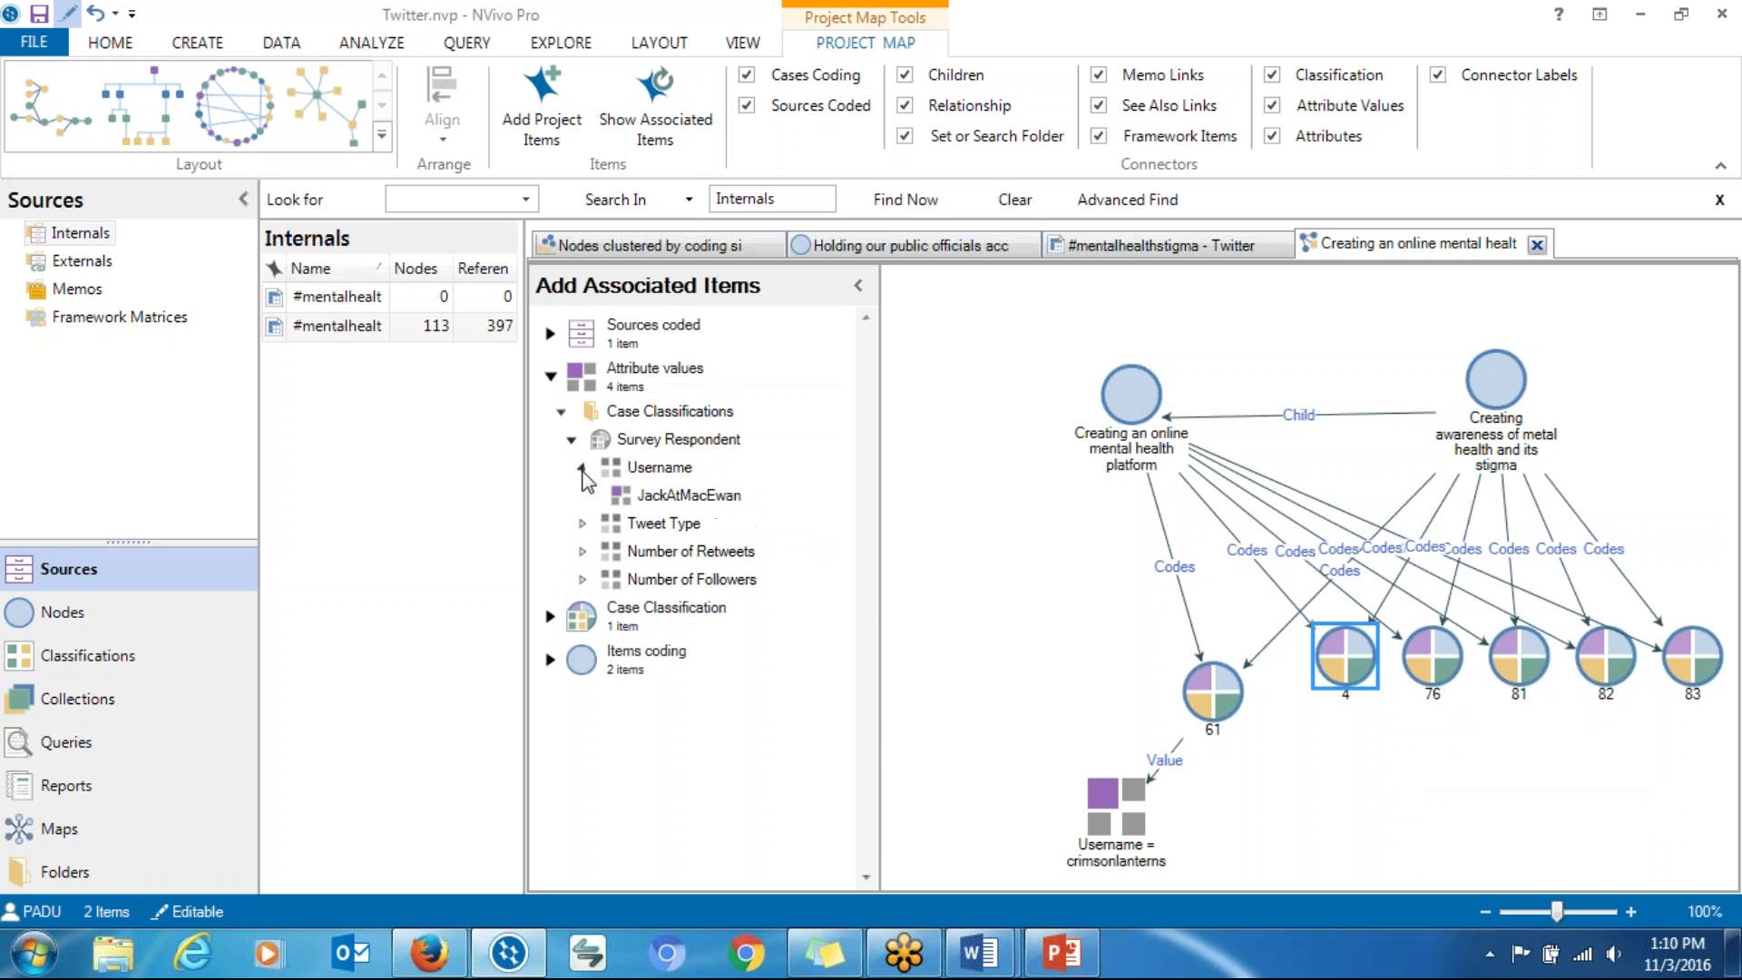
double_click(644, 495)
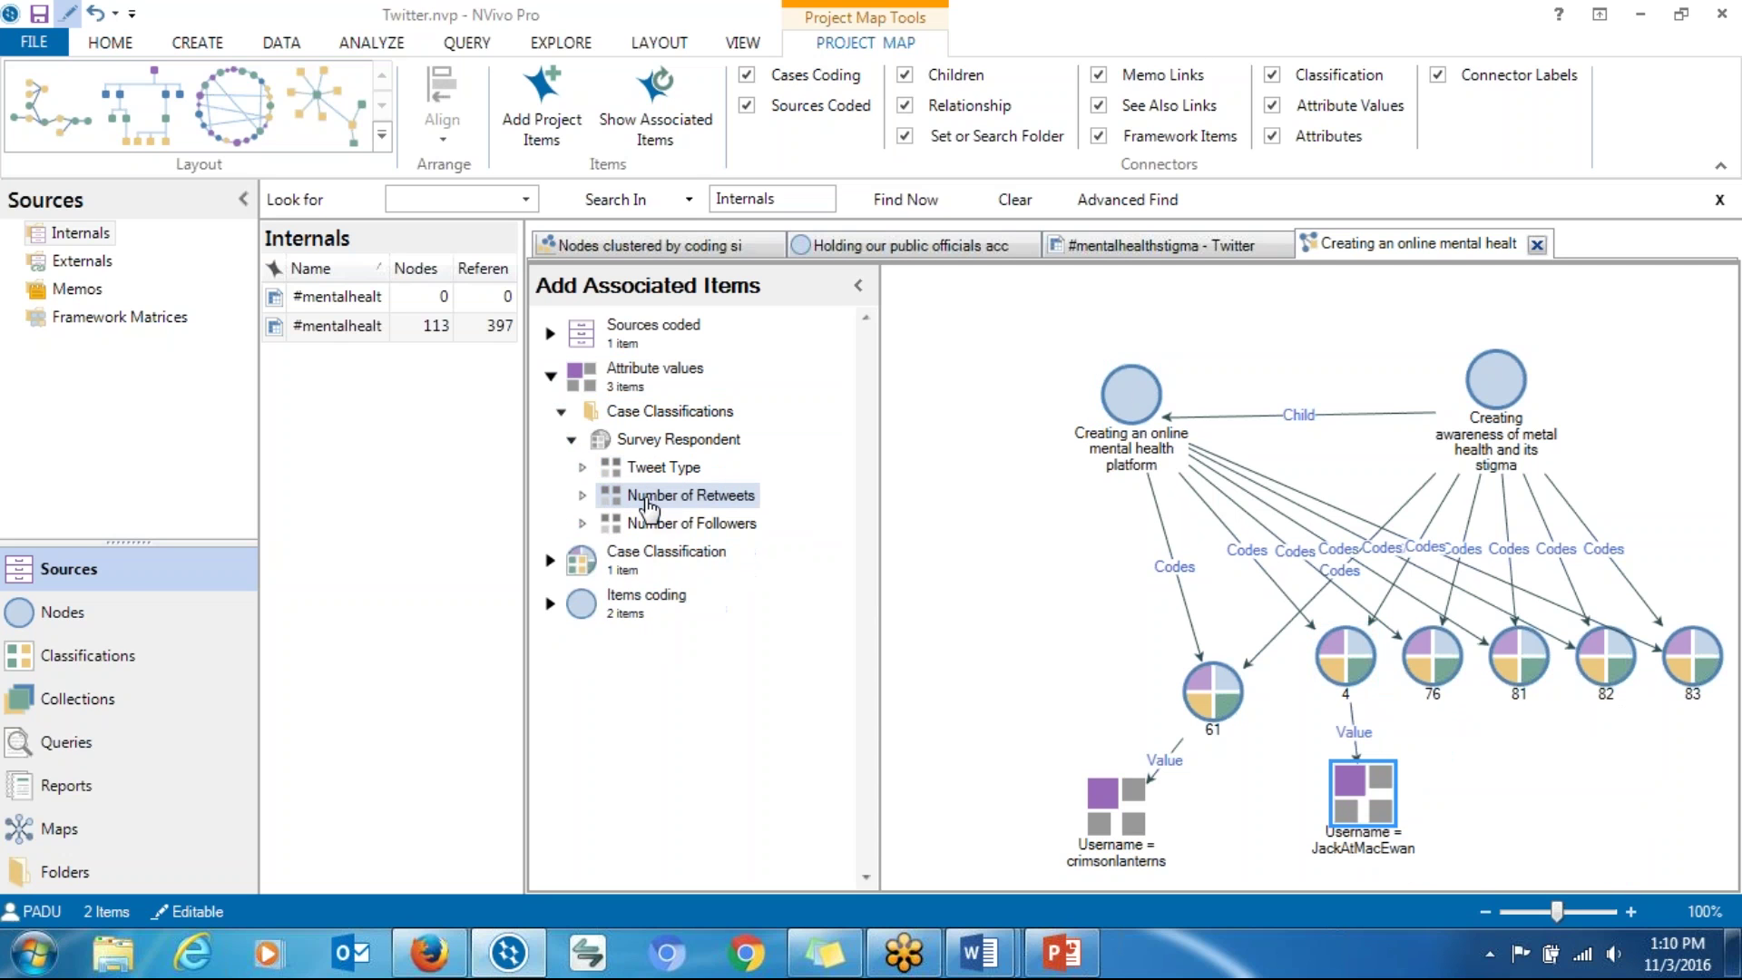
Step: Add the Survey Respondent Username attribute value of case 76 to the map from its associated items, placing it to the case's lower right
click(1434, 647)
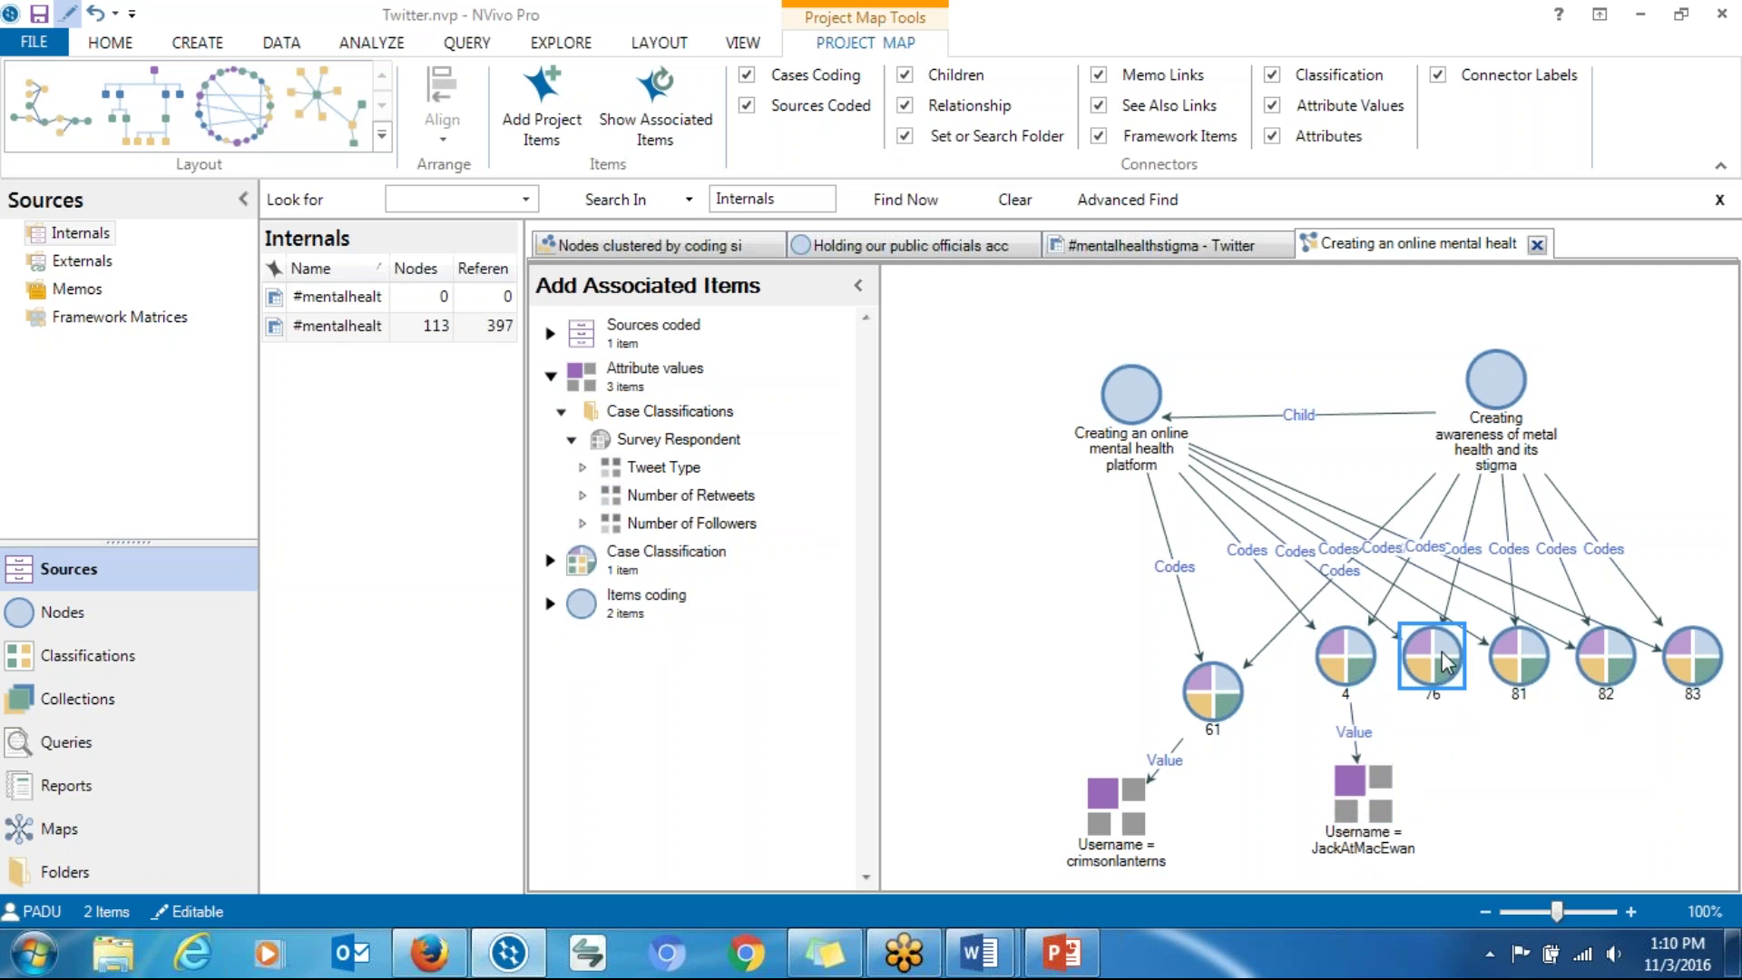
right_click(1445, 662)
click(1478, 758)
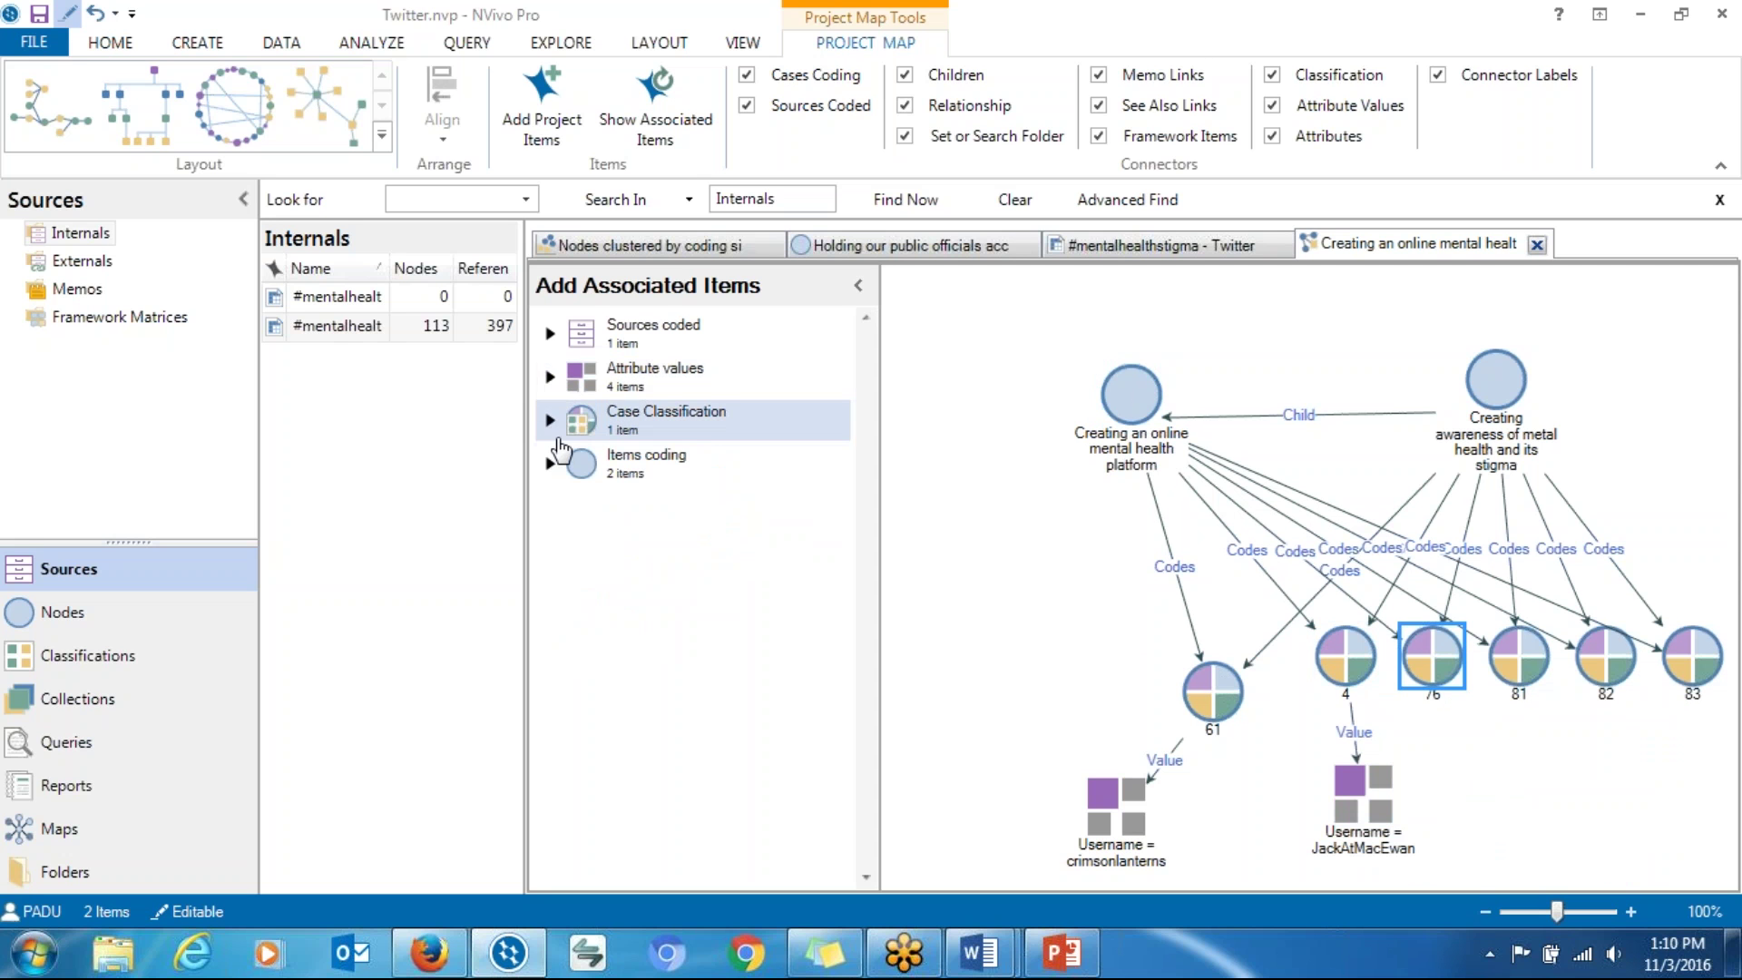
click(550, 376)
click(571, 439)
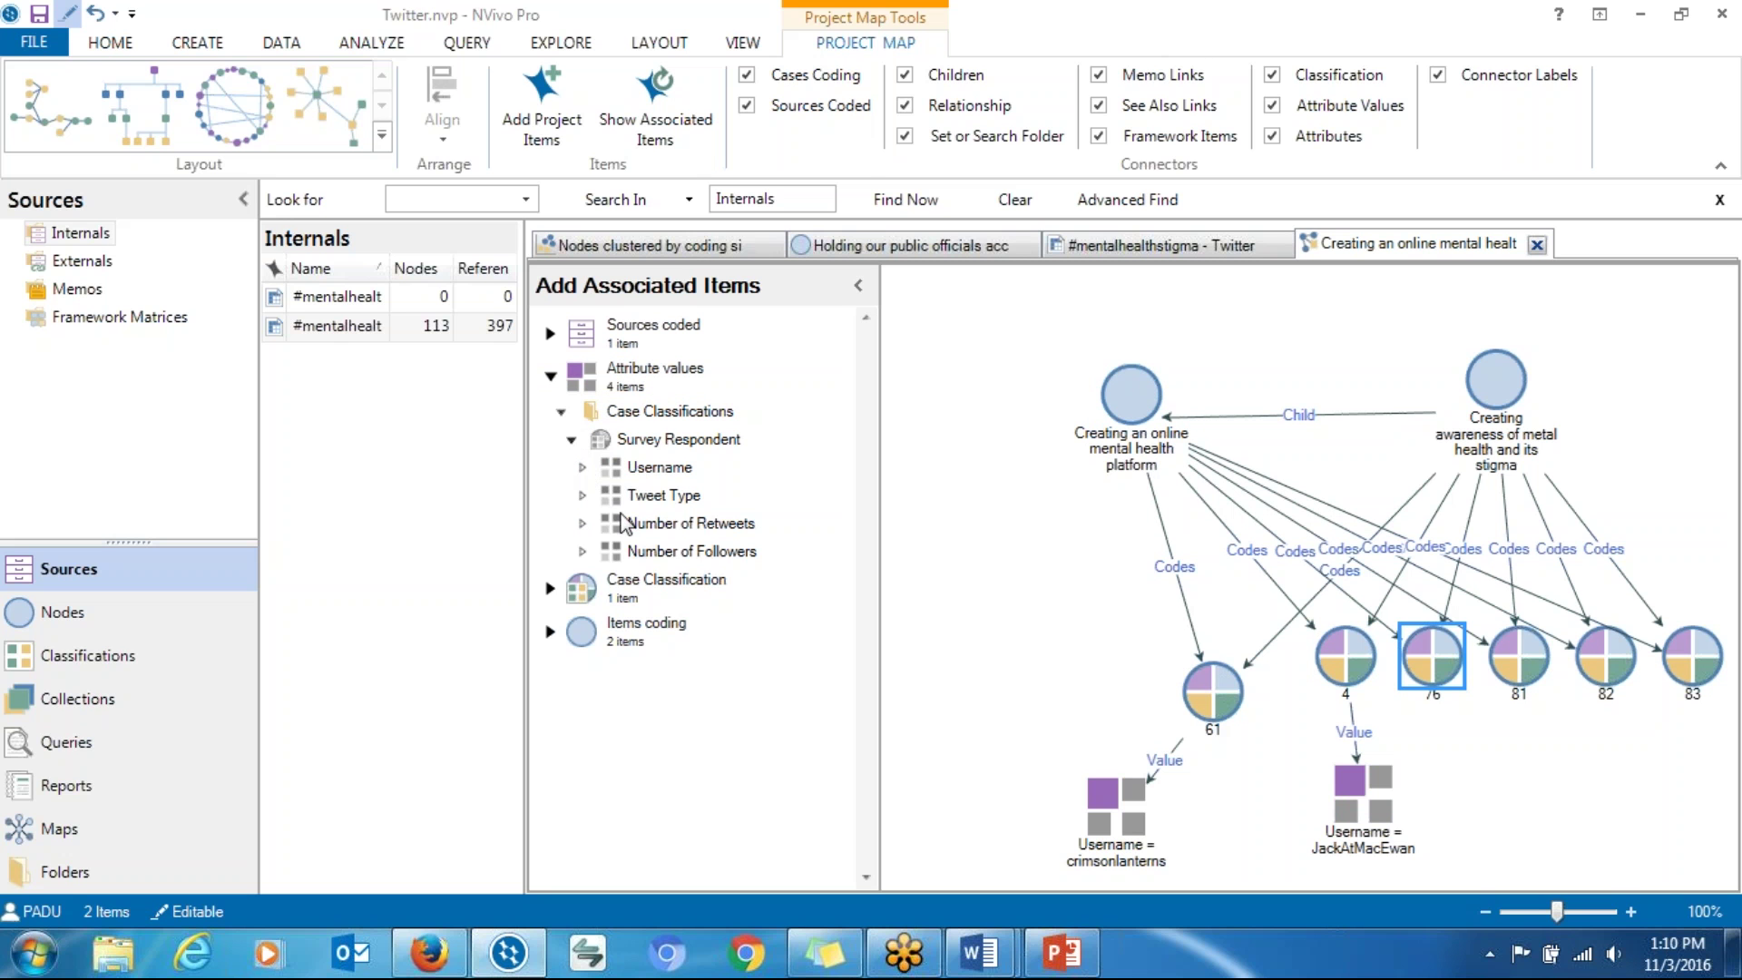
click(582, 468)
drag(646, 505, 1547, 804)
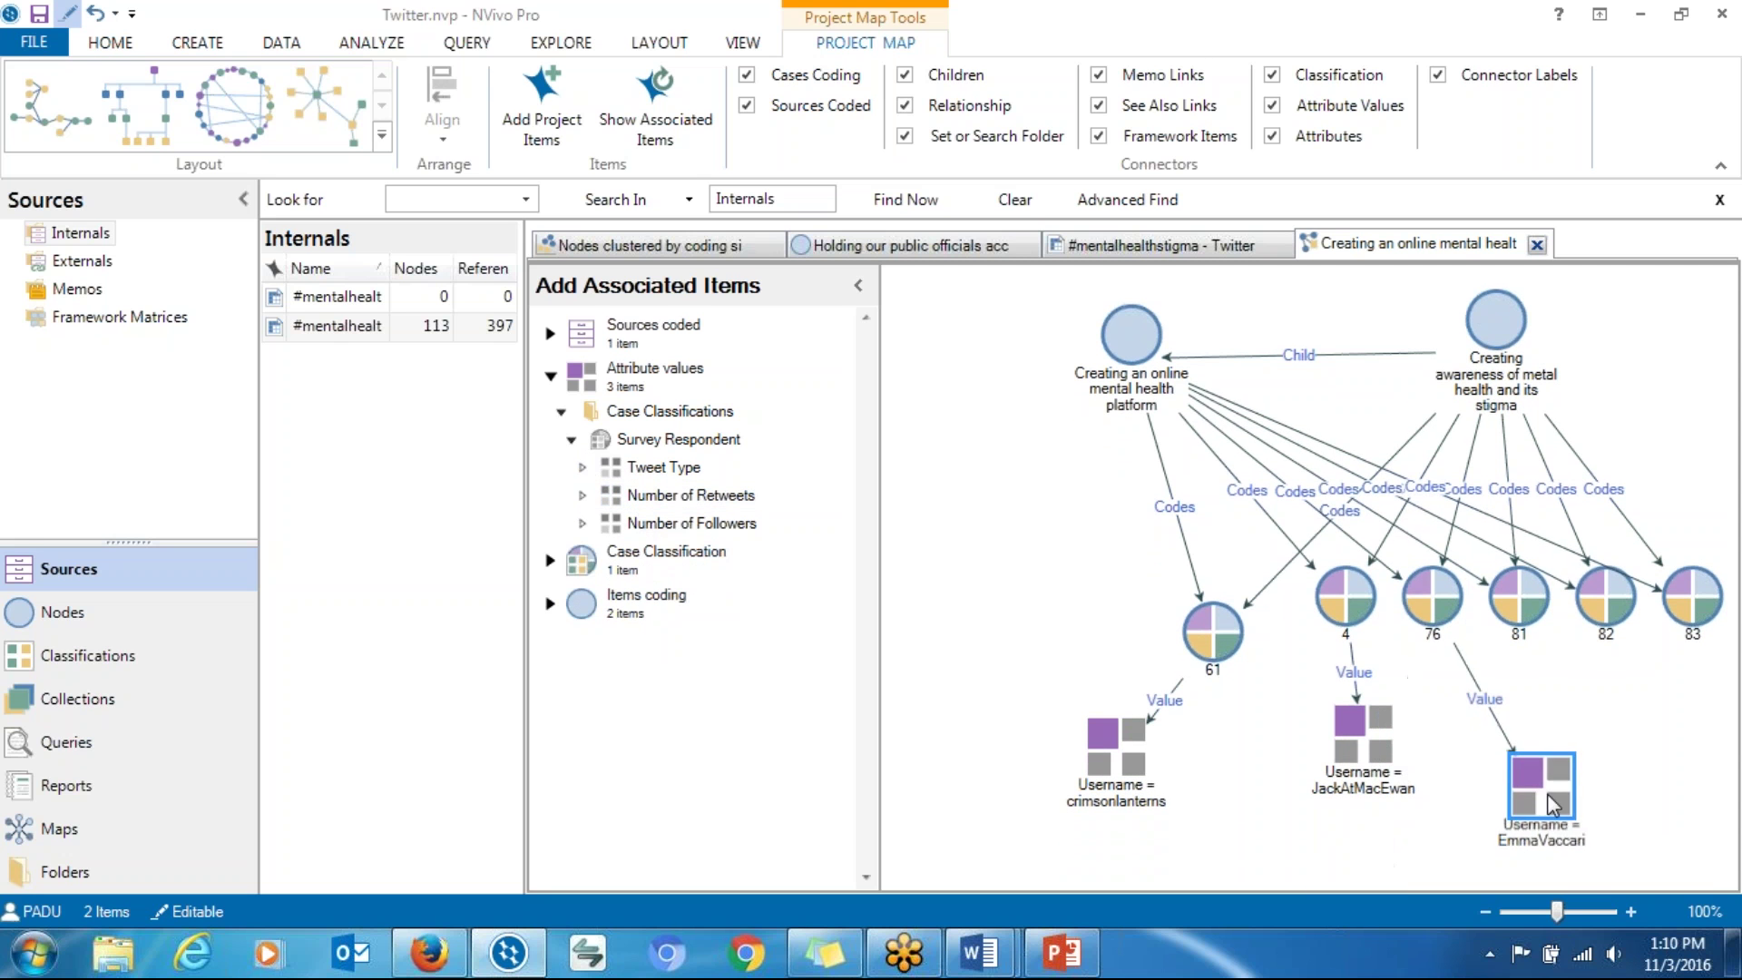
Step: Add the Username attribute value of case 81 to the map from the Survey Respondent classification in its associated items
right_click(1512, 607)
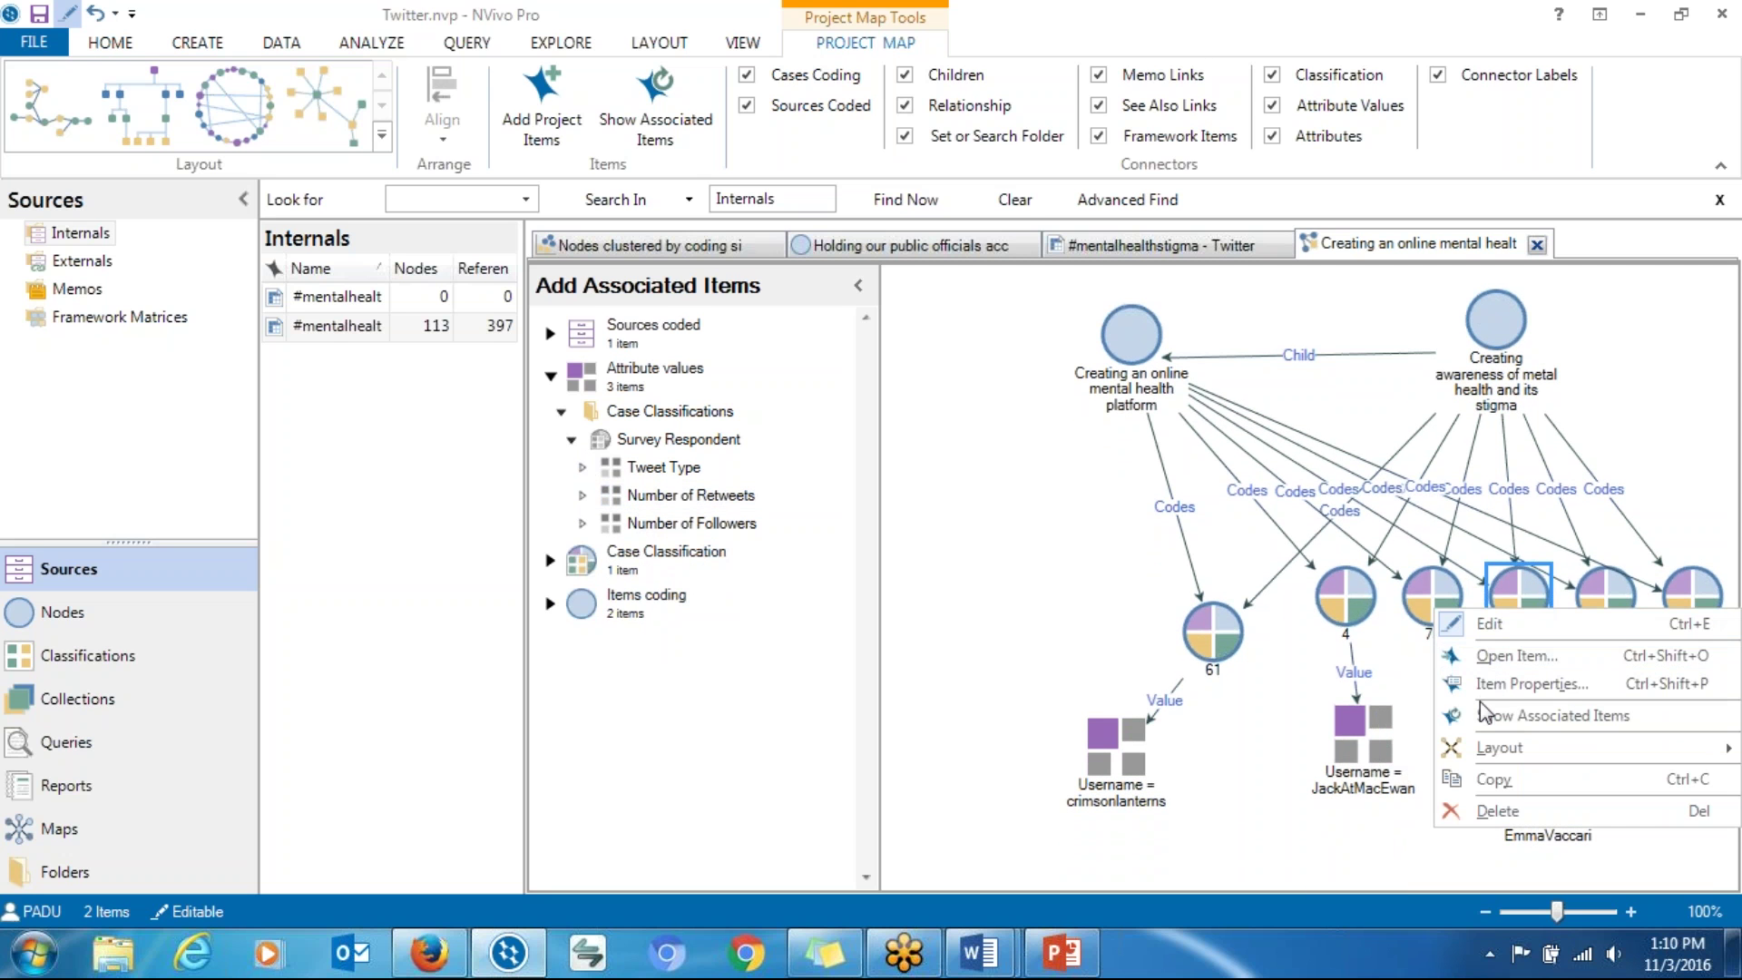
click(1481, 710)
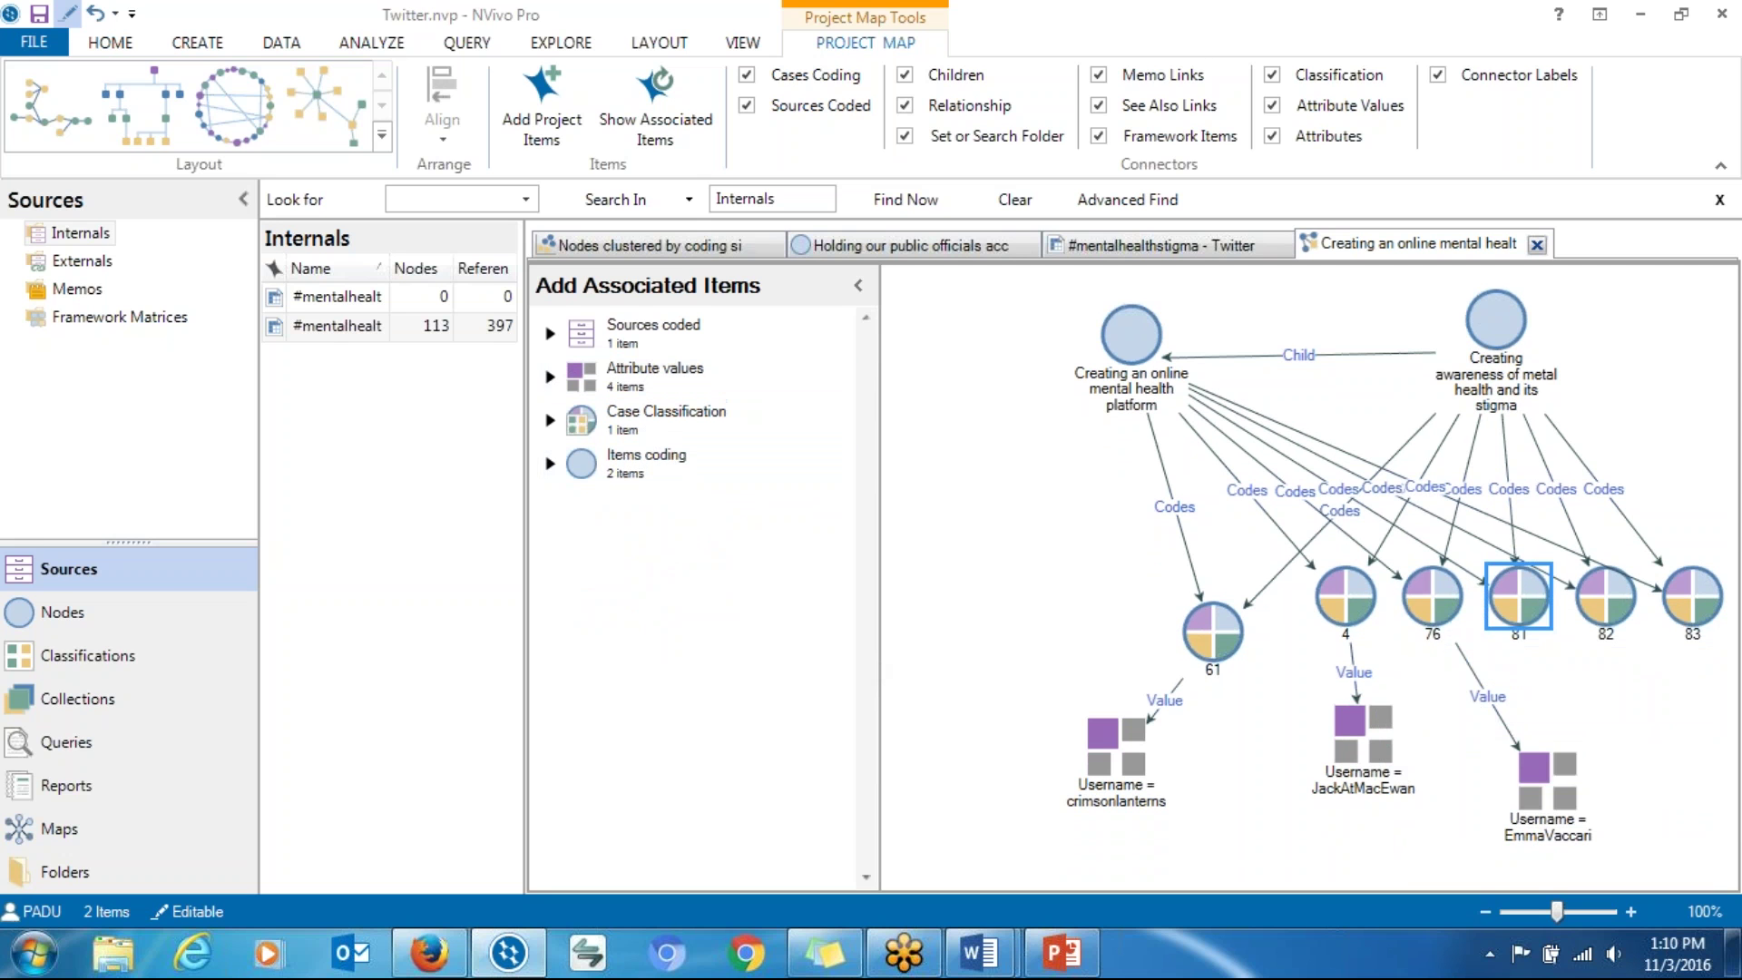
click(549, 375)
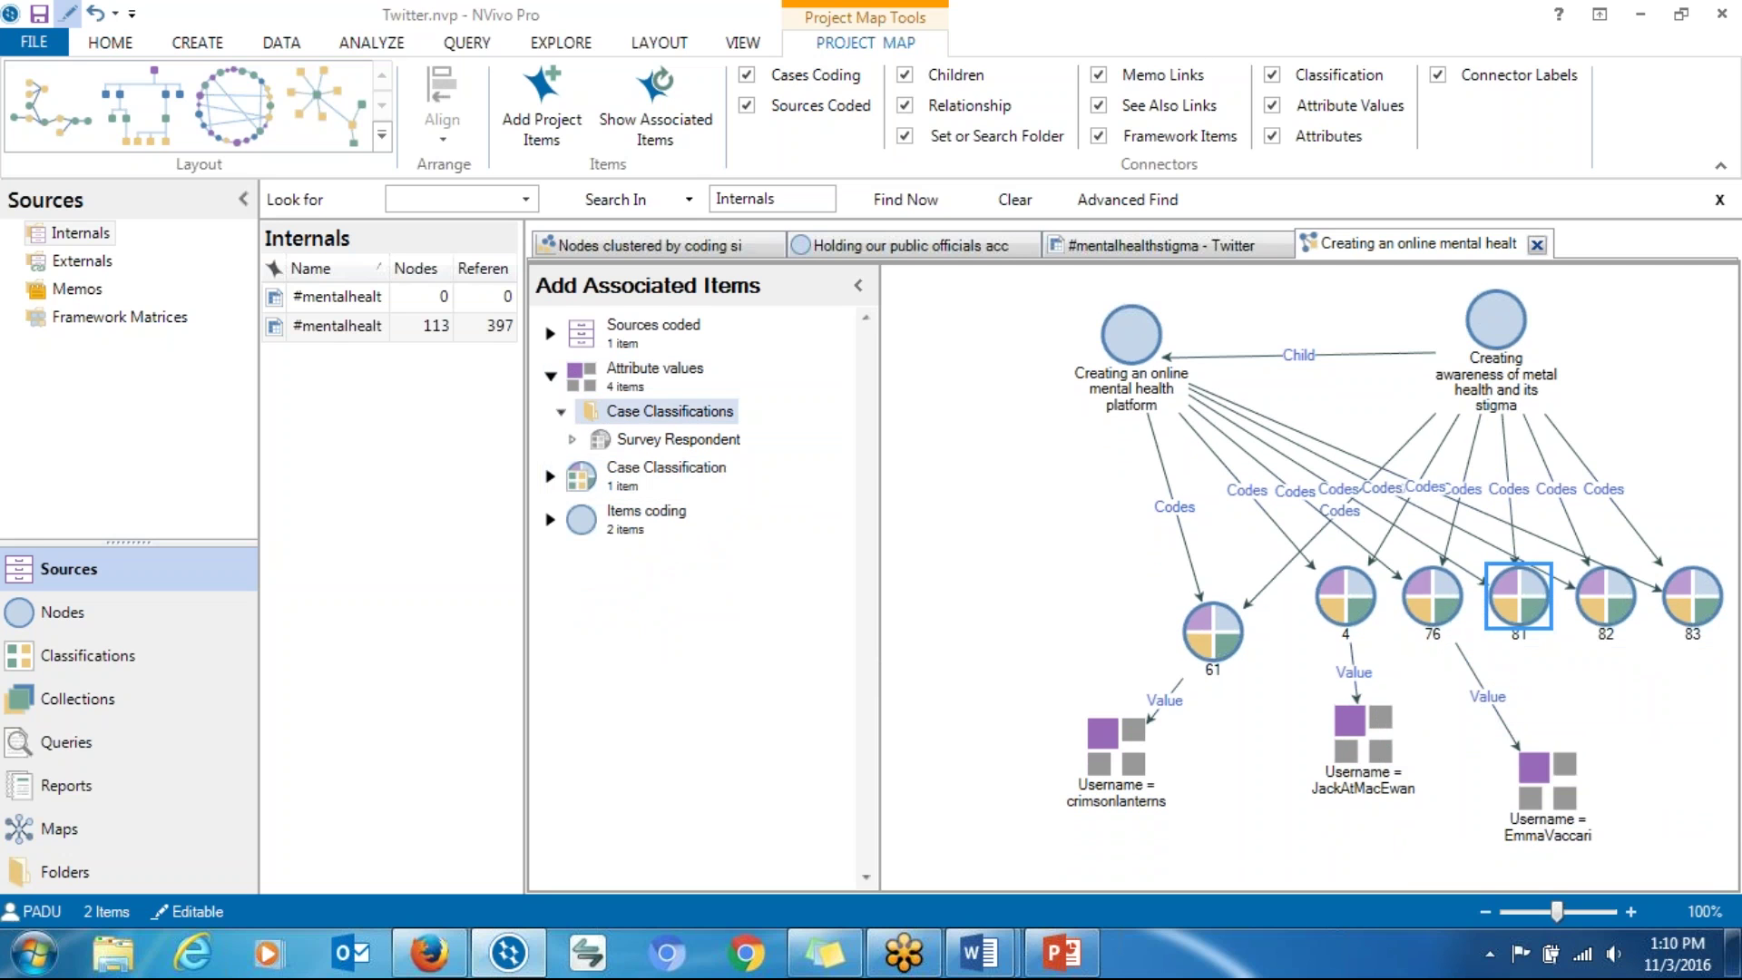
click(571, 439)
click(581, 467)
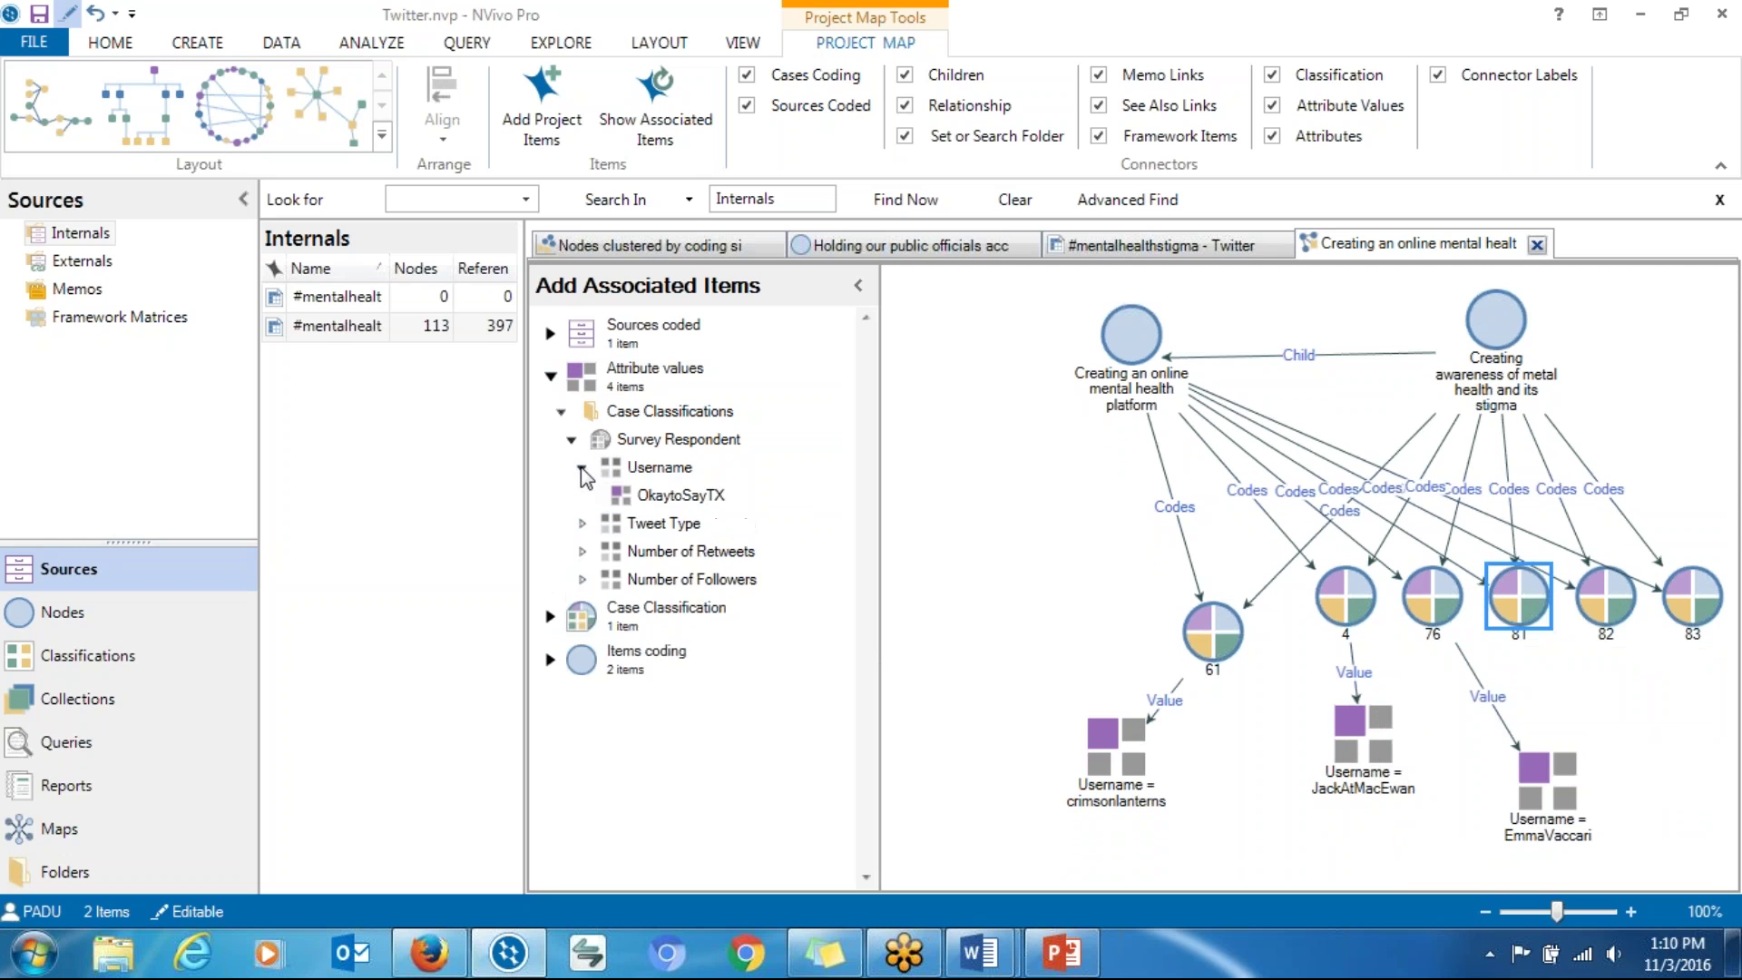
double_click(689, 495)
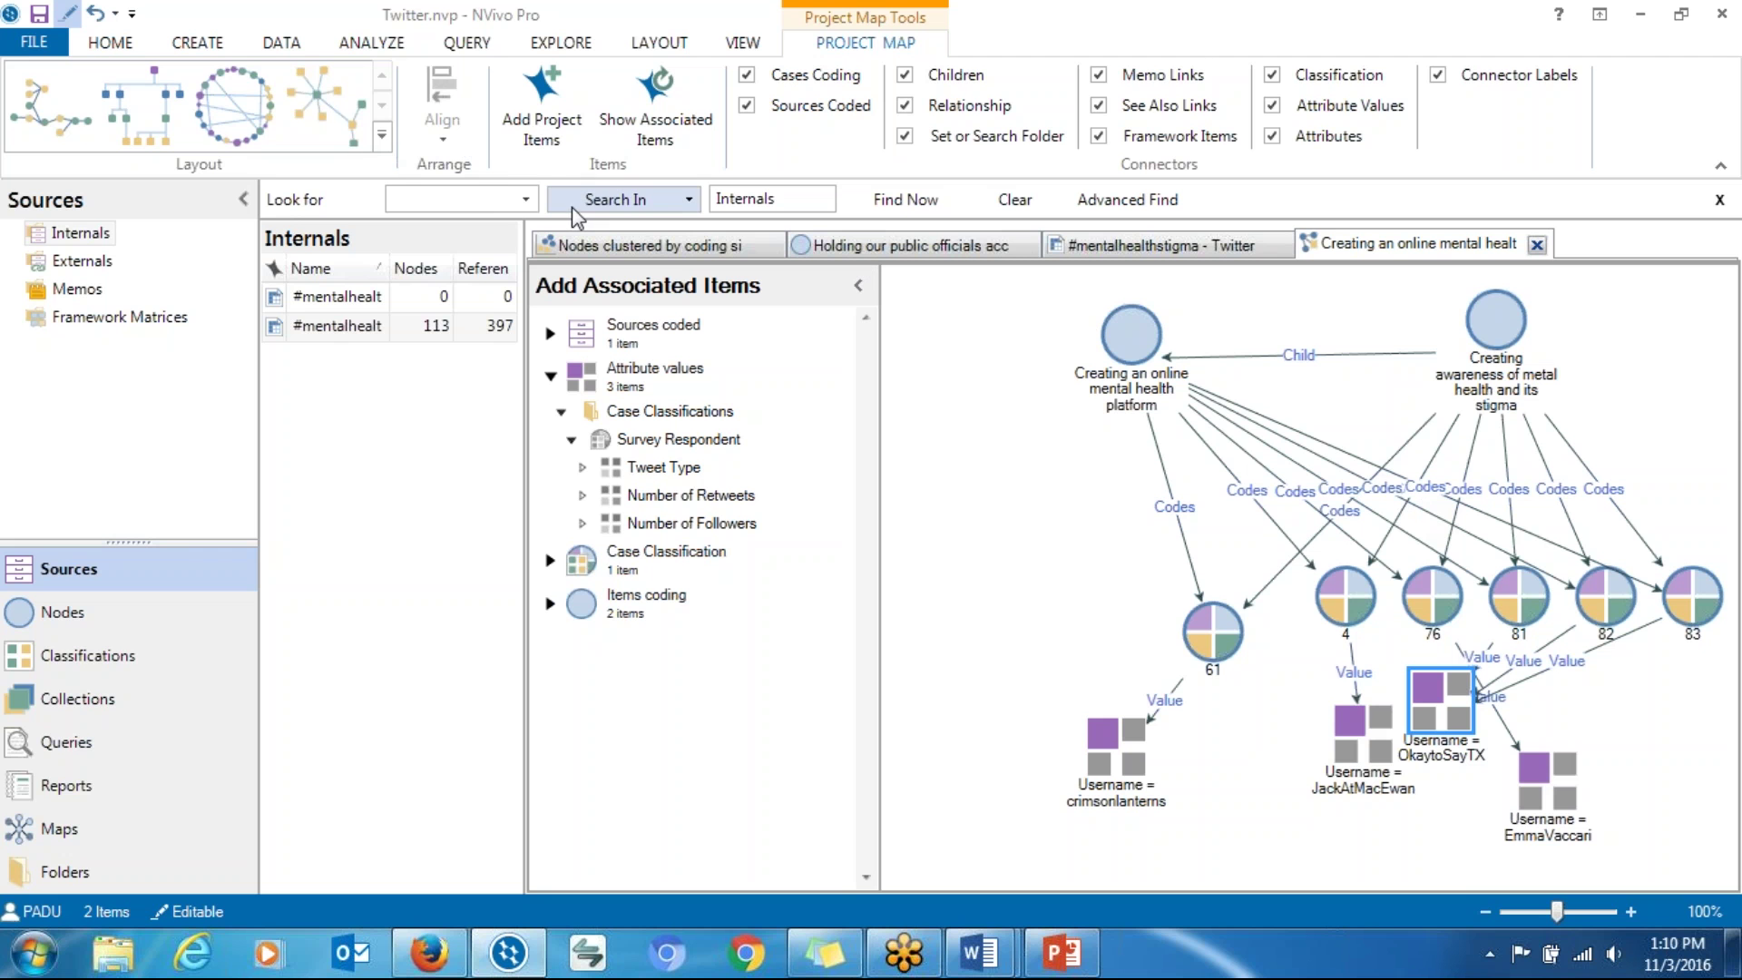
Step: Rearrange the map in a tiered layout, with the platform node out to the left and the shared Username value beneath cases 82 and 83
click(331, 104)
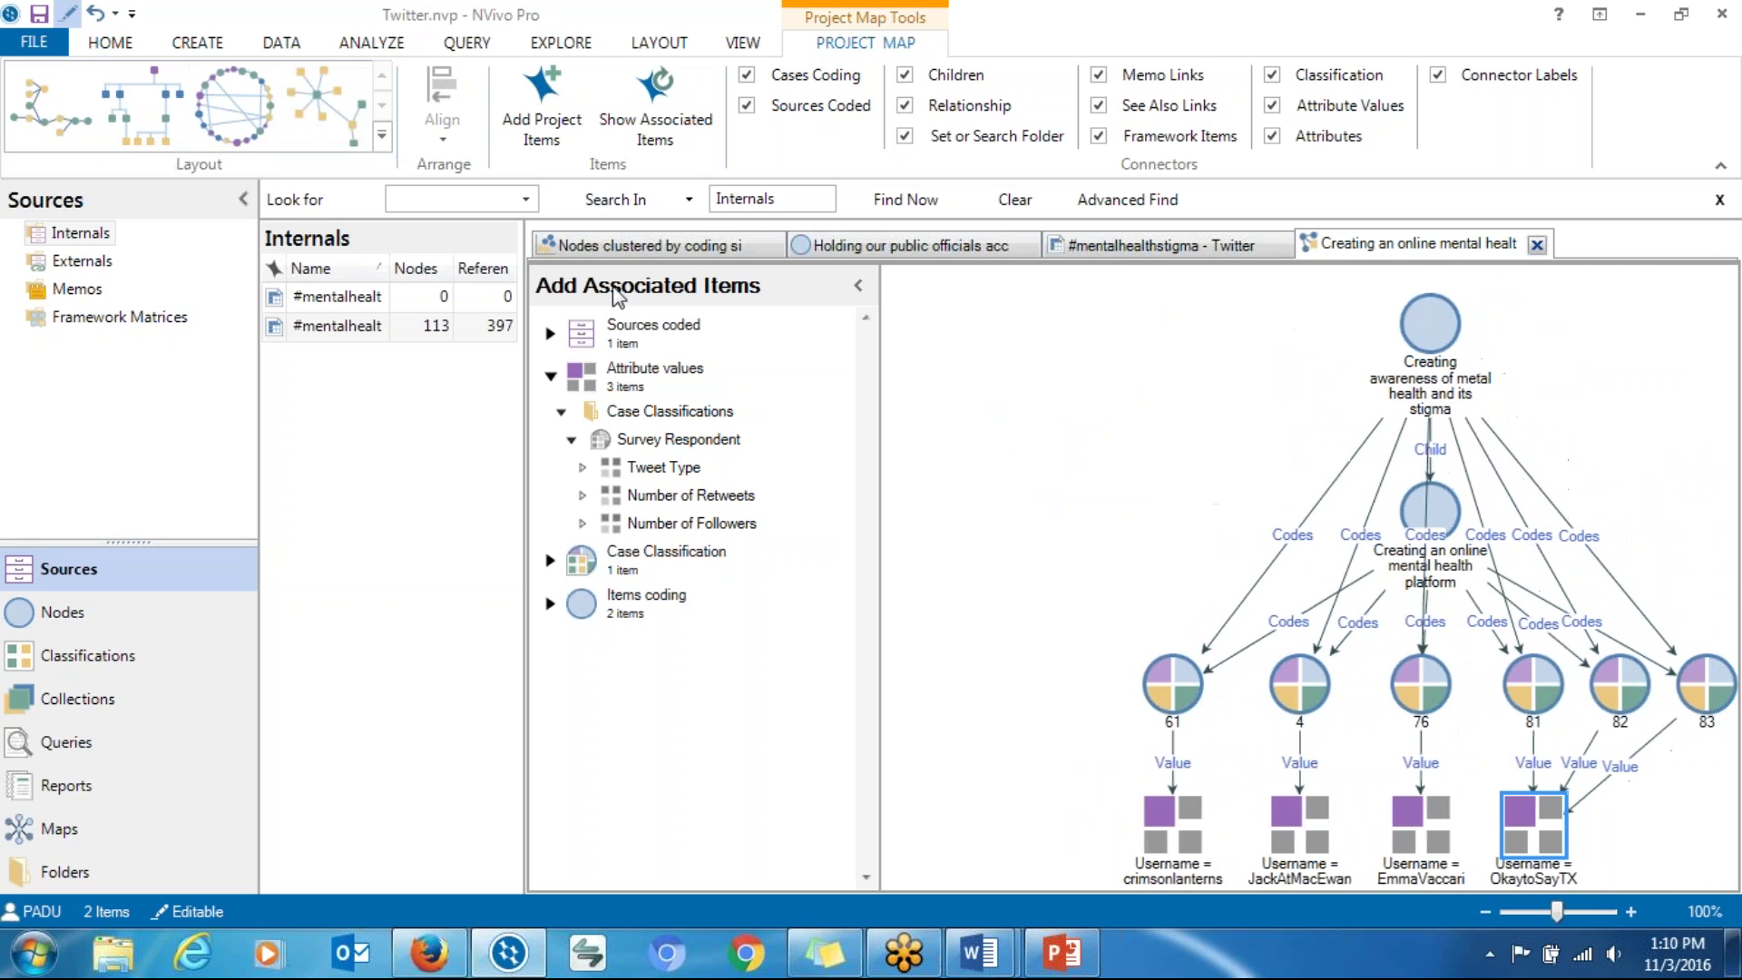
mouse_move(1435, 504)
mouse_down()
mouse_move(1197, 510)
mouse_move(1066, 413)
mouse_move(1067, 387)
mouse_up()
drag(1548, 855, 1633, 862)
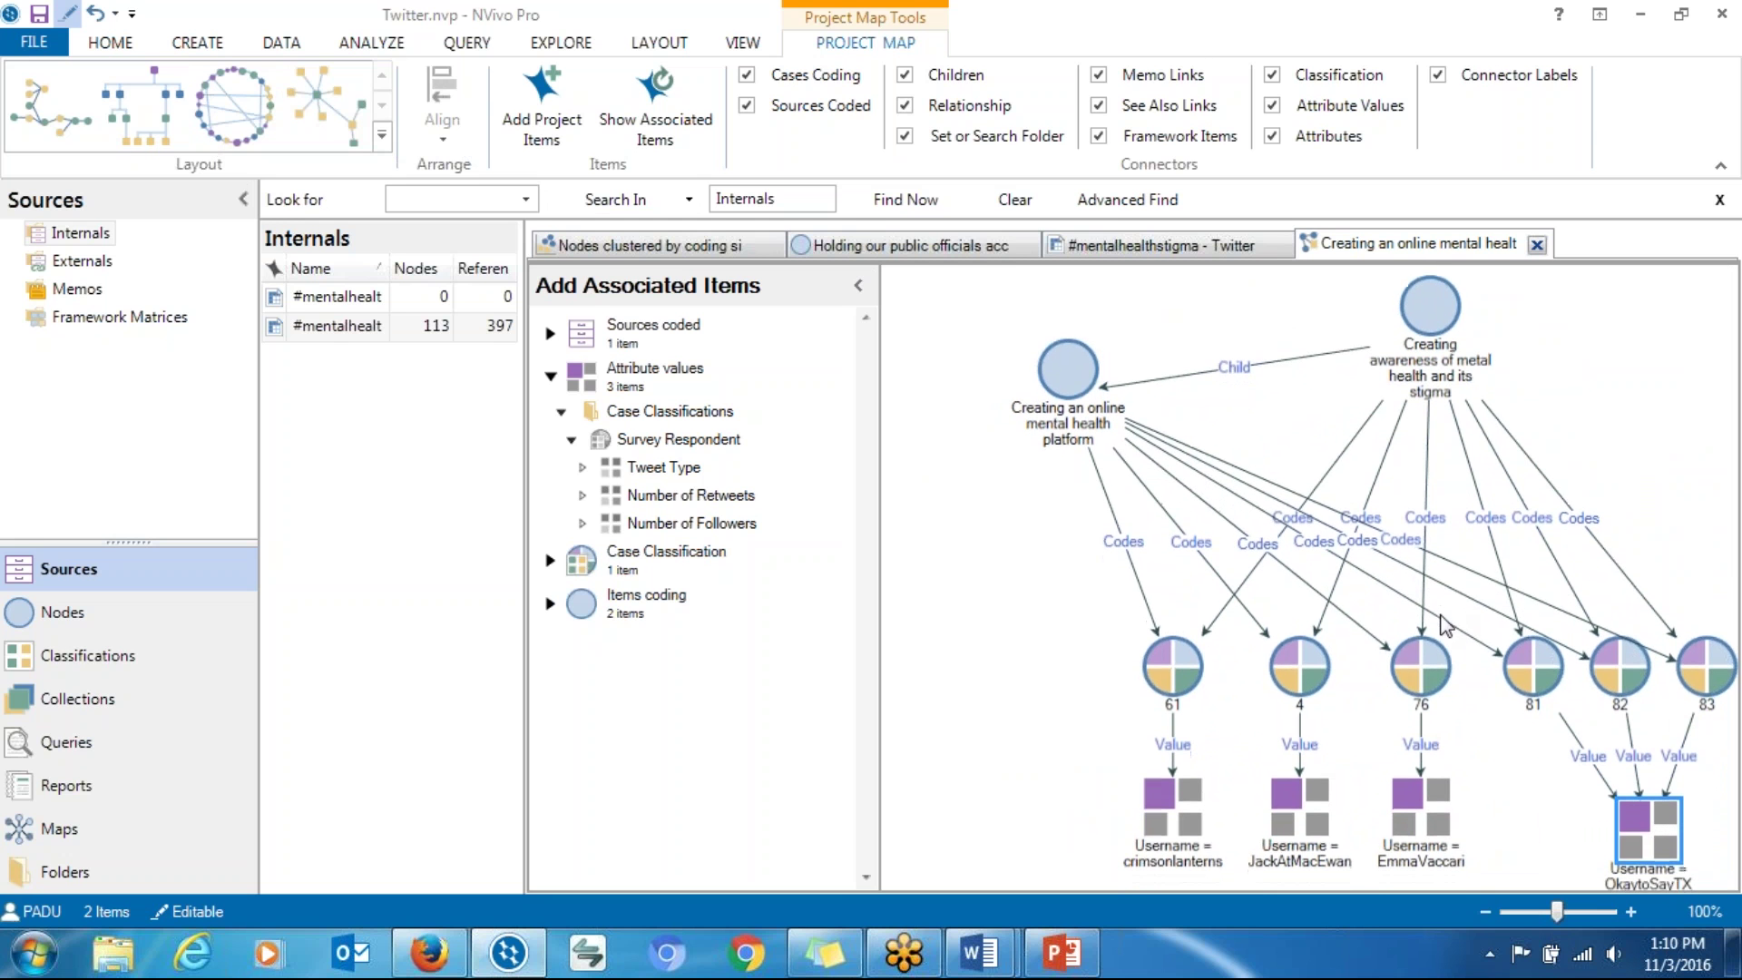
right_click(1594, 419)
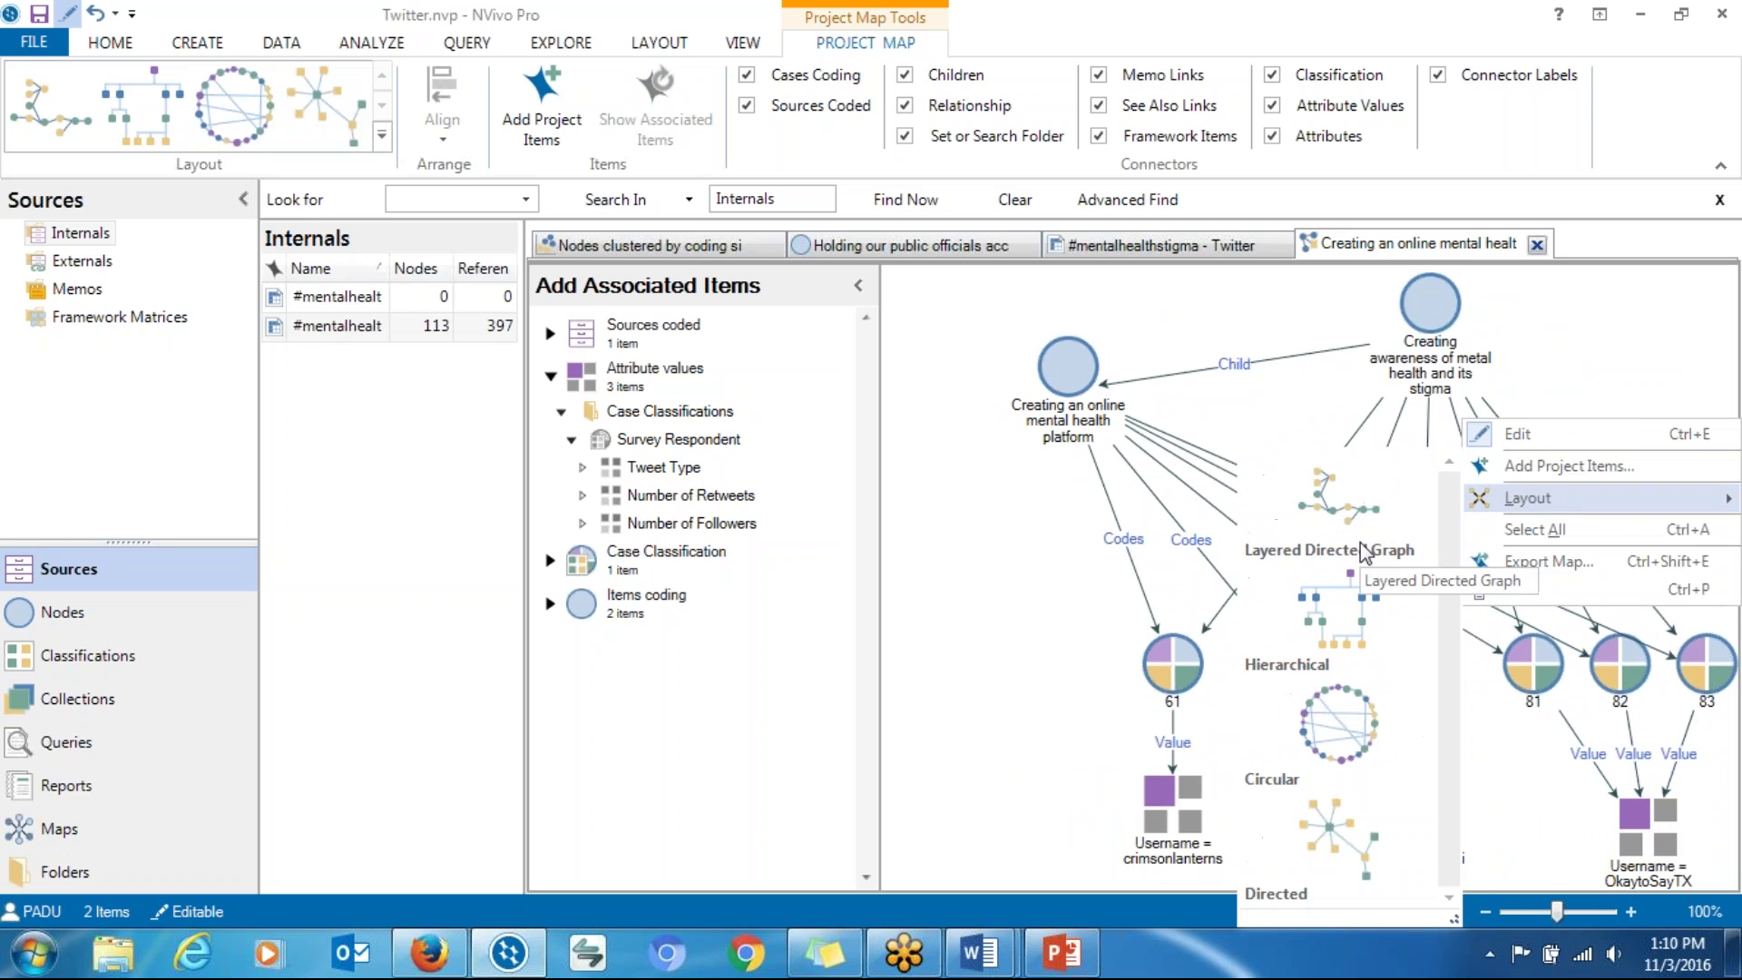
click(989, 627)
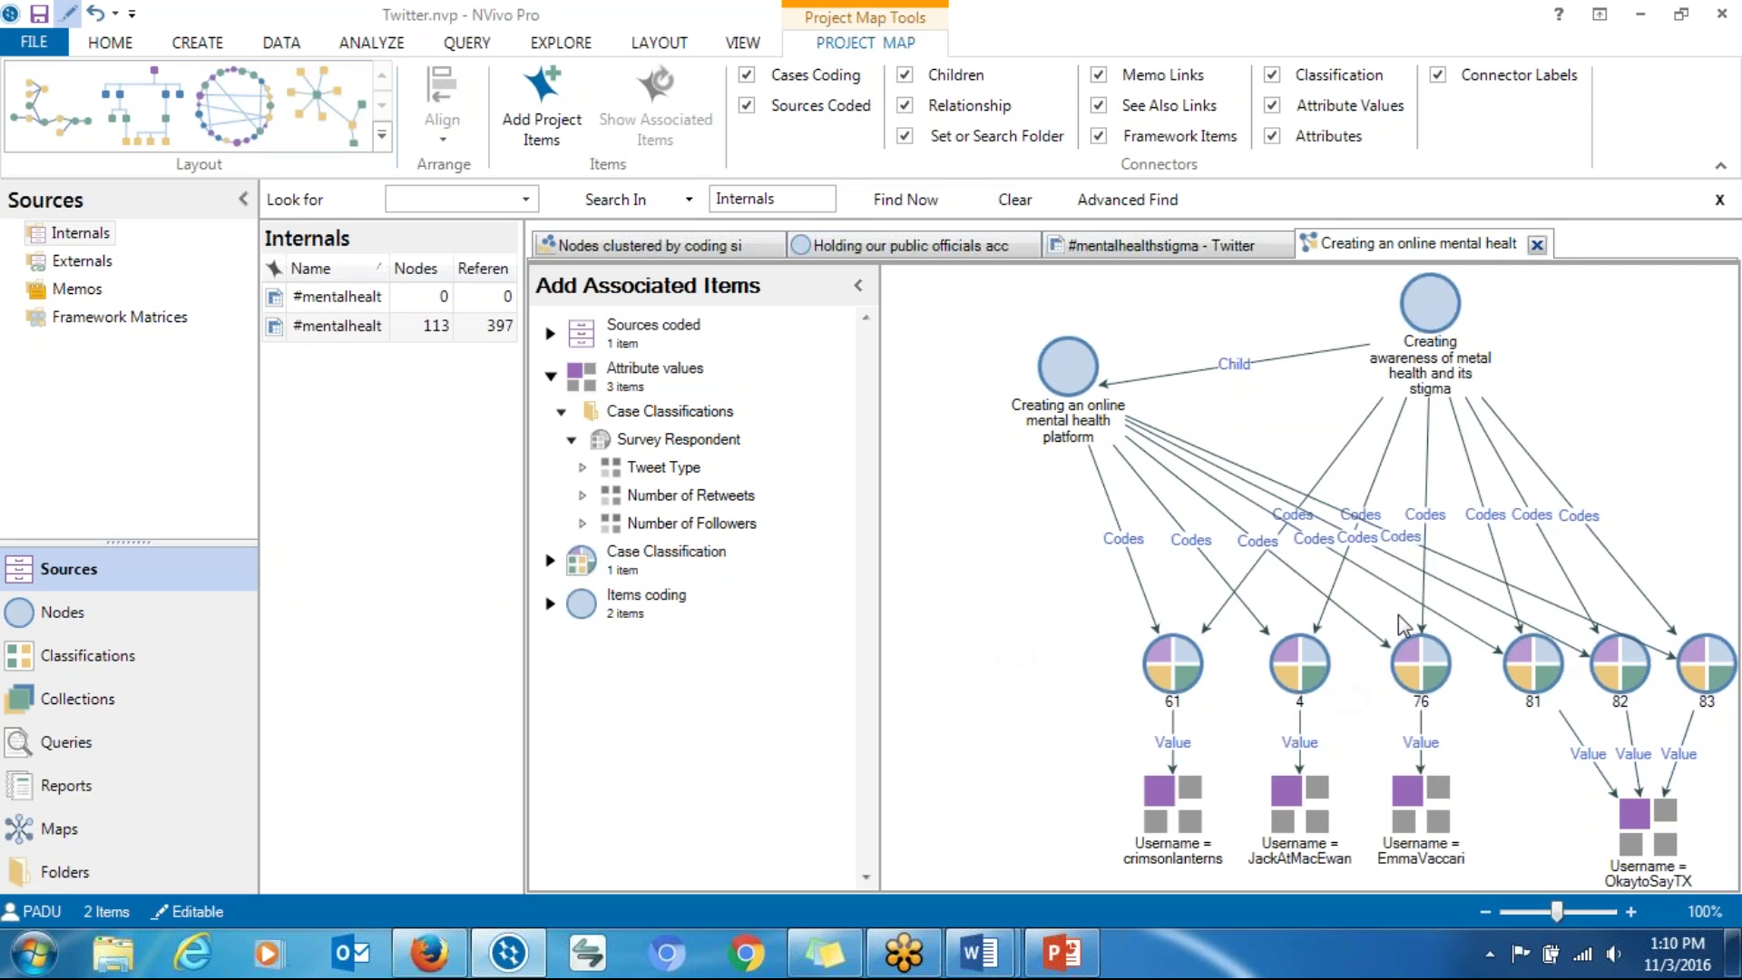
mouse_move(1627, 841)
mouse_down()
mouse_move(1674, 825)
mouse_move(1657, 833)
mouse_up()
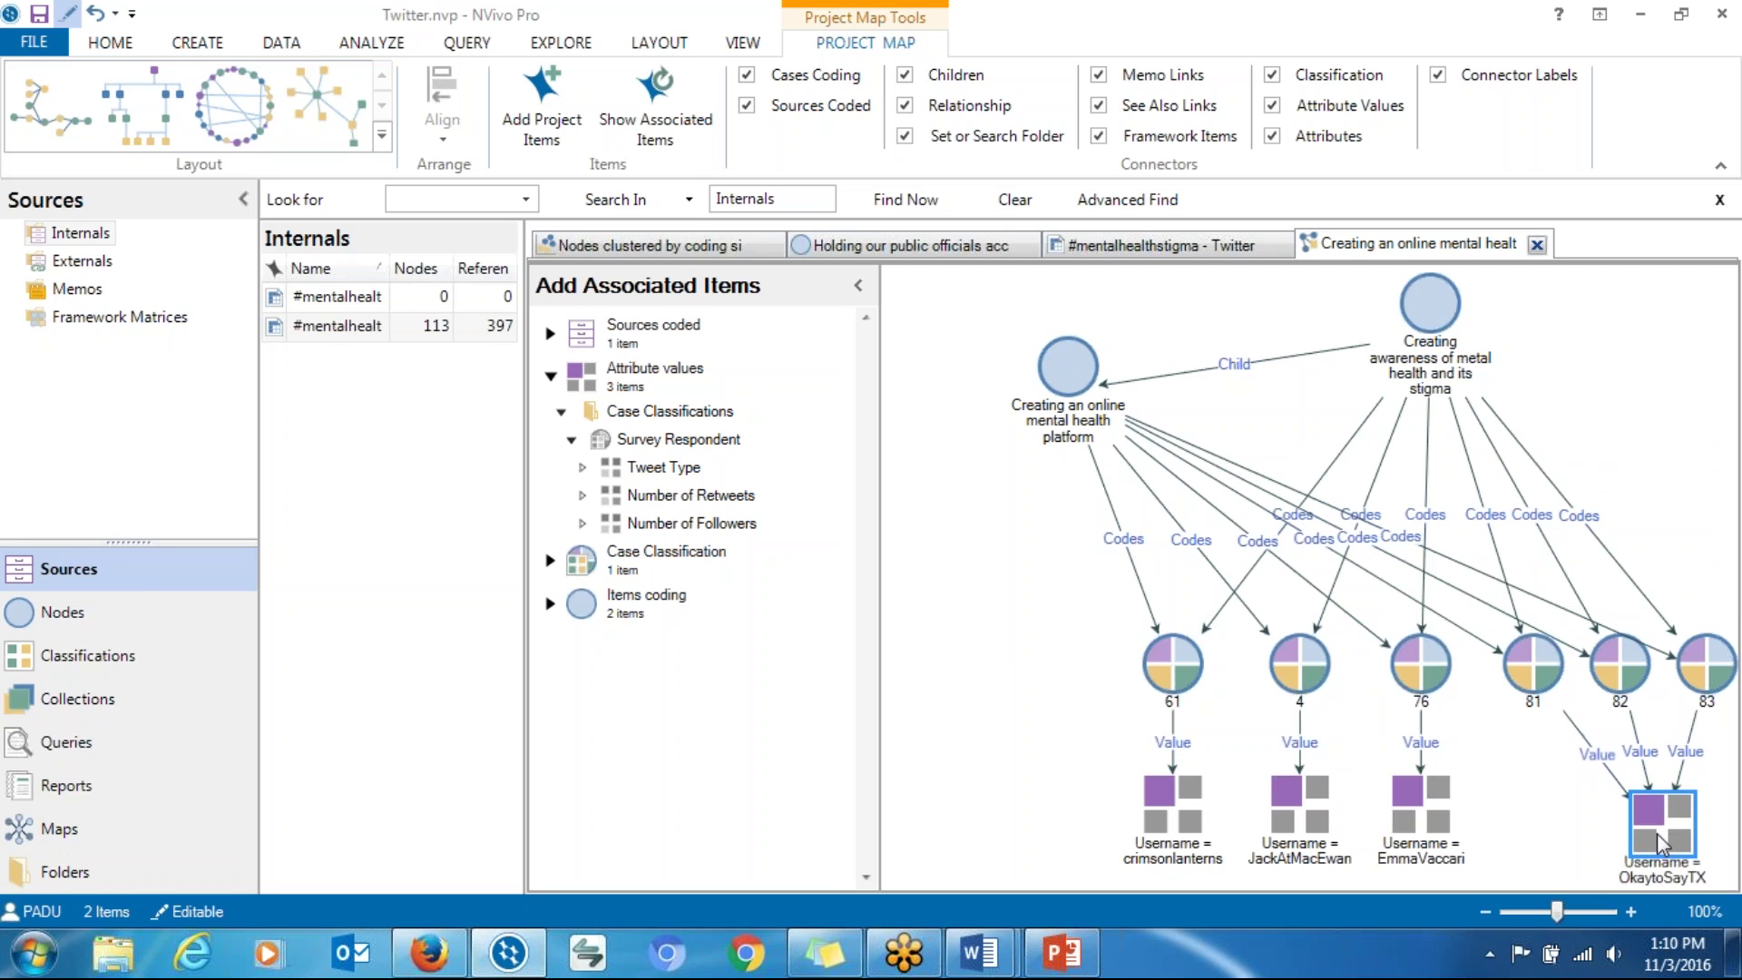
Step: Shift the awareness node to the right above case 81 and set the platform node slightly lower at the far left
click(1538, 687)
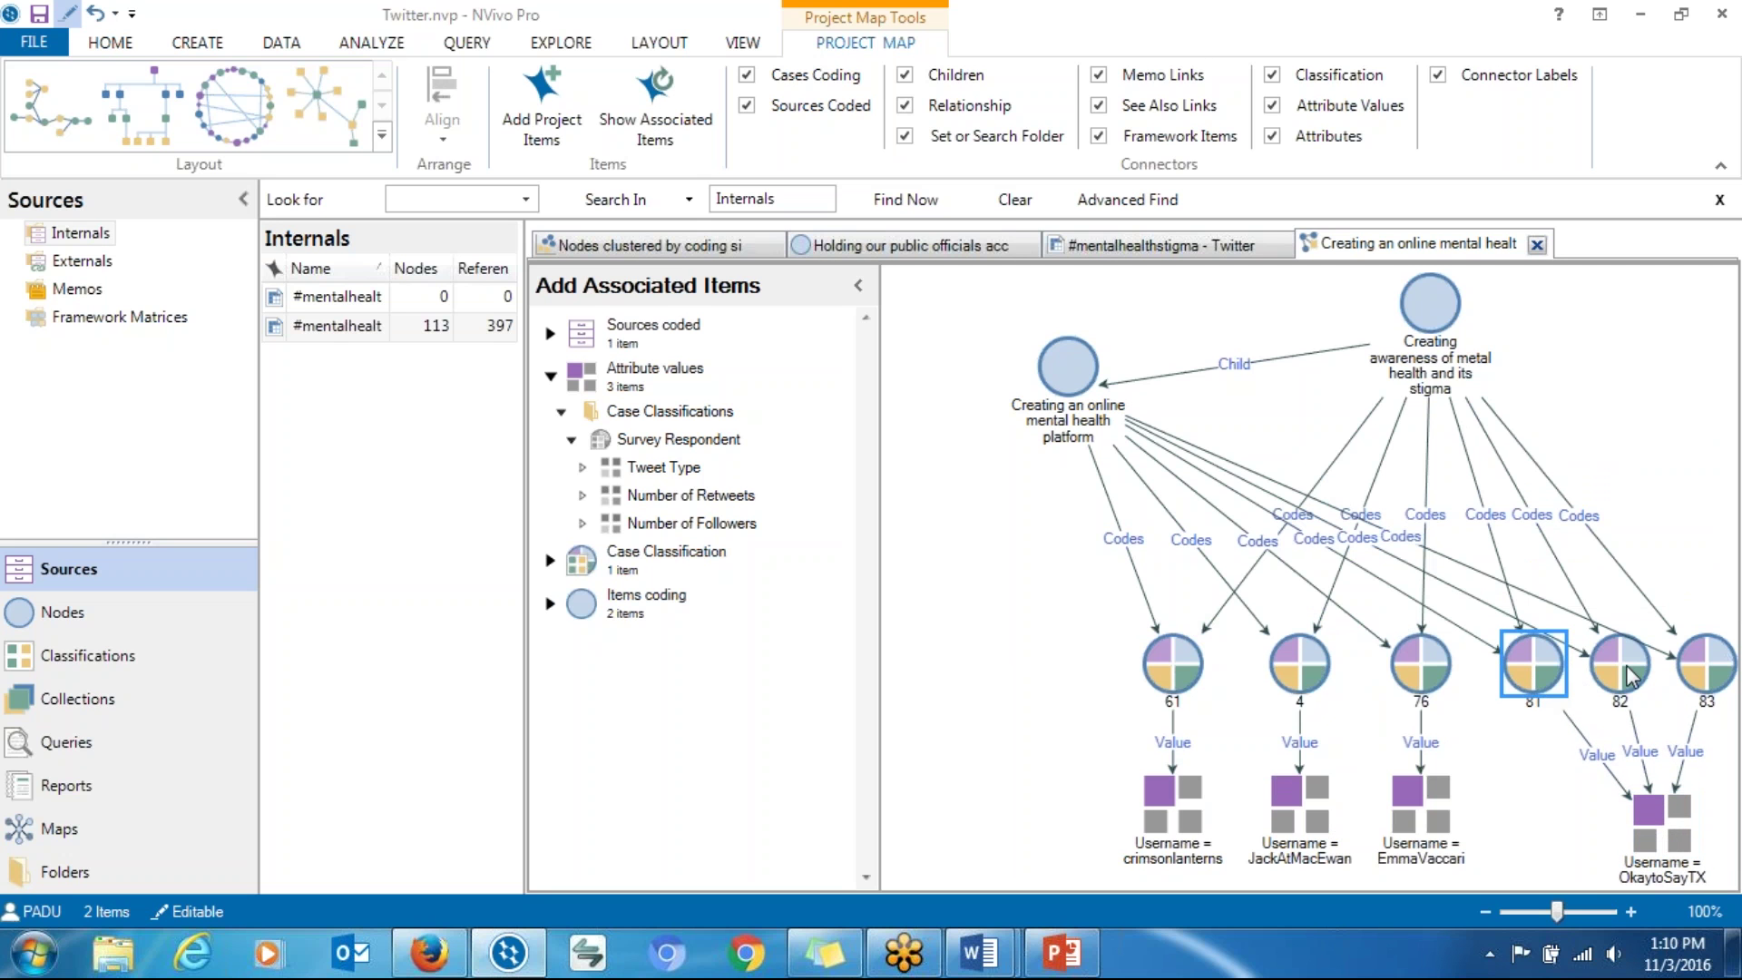
mouse_move(1430, 328)
mouse_down()
mouse_move(1434, 352)
mouse_move(1540, 340)
mouse_up()
drag(1048, 408, 1104, 372)
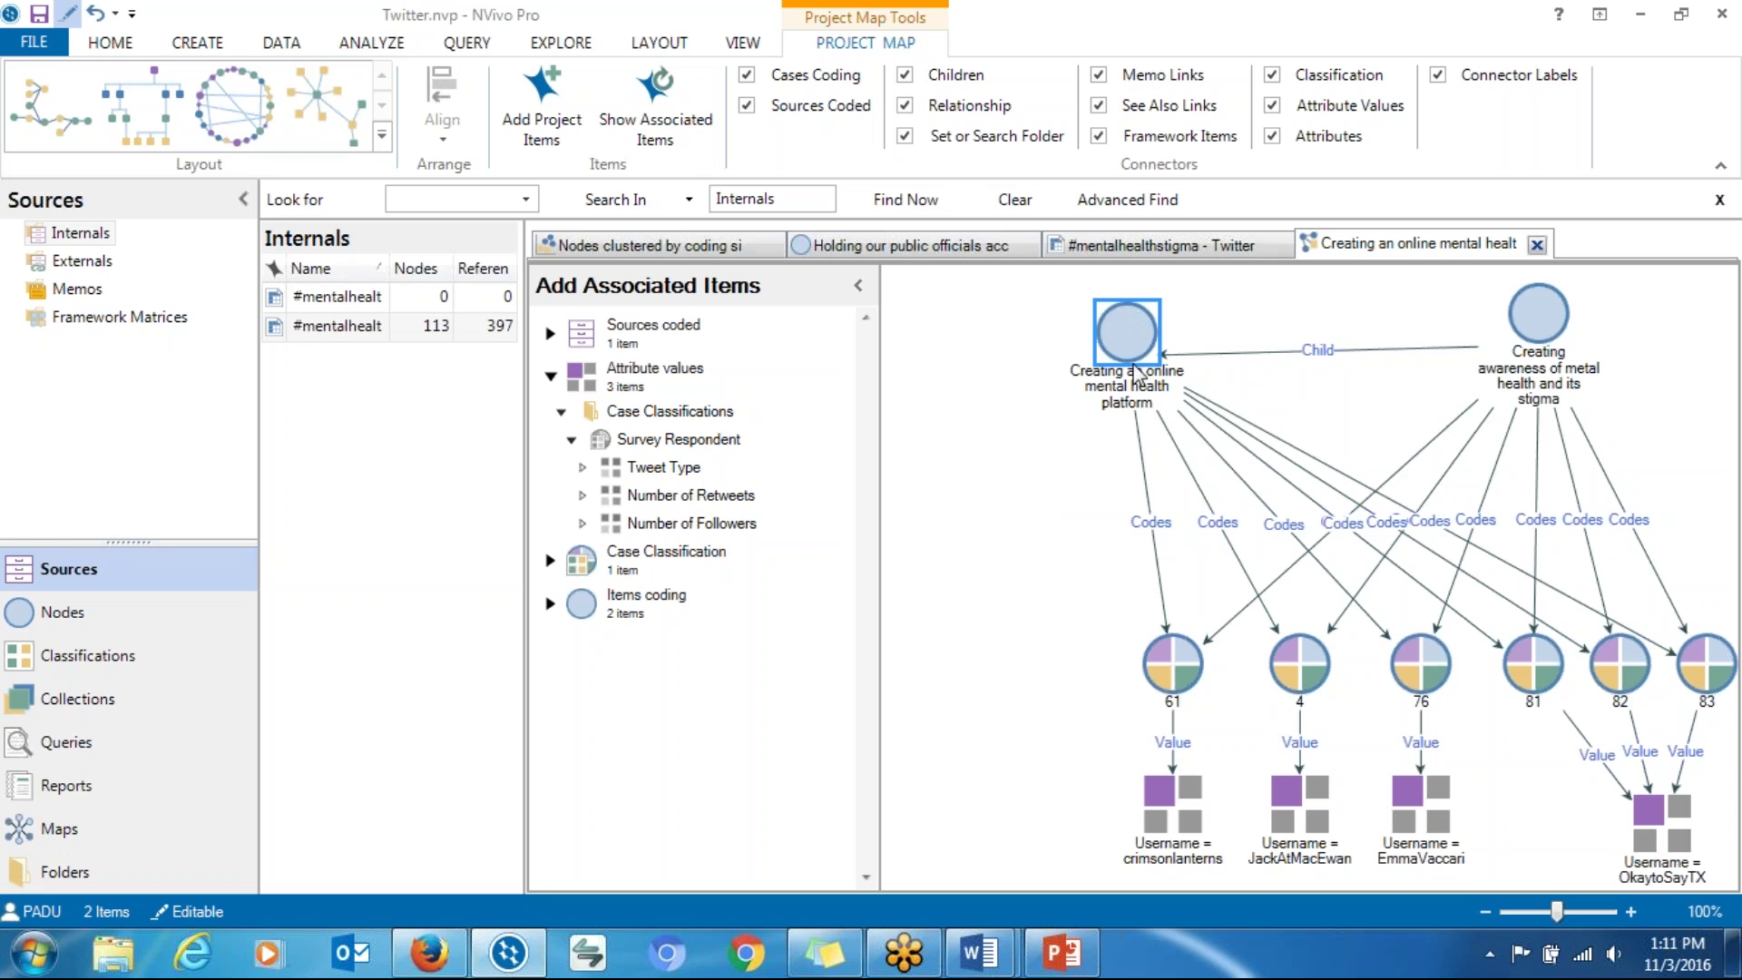
mouse_move(1129, 359)
mouse_down()
mouse_move(1063, 385)
mouse_move(1075, 414)
mouse_up()
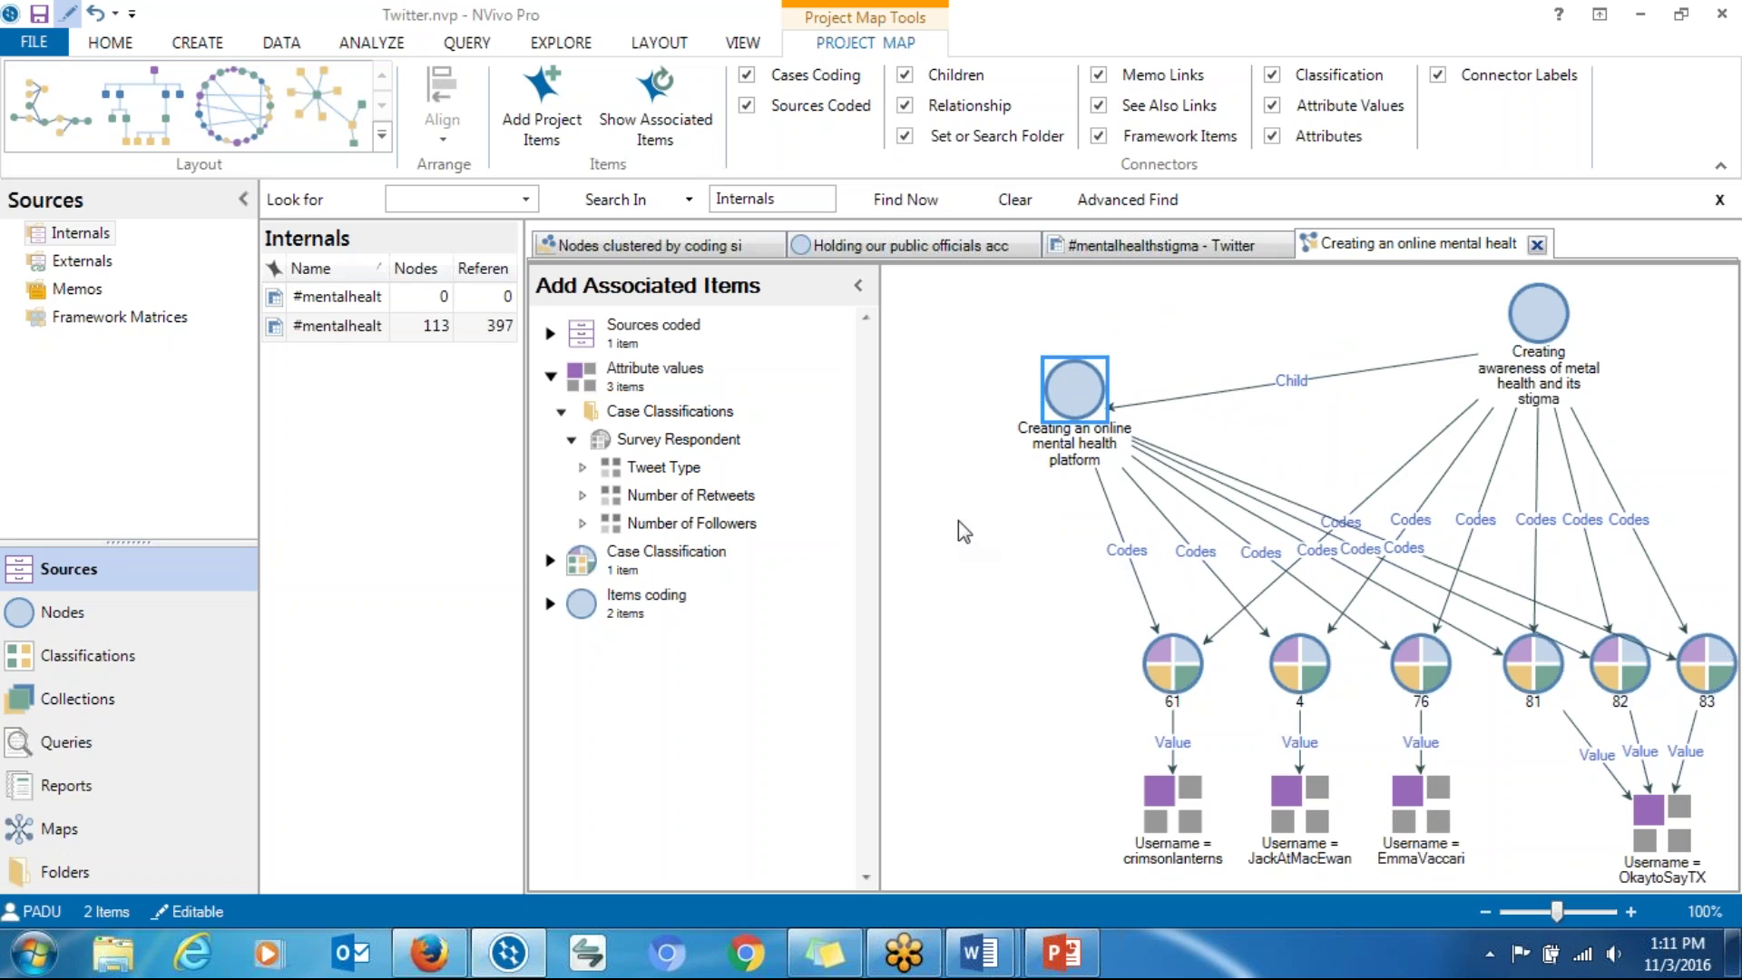
mouse_move(1067, 392)
mouse_down()
mouse_move(1188, 472)
mouse_move(1072, 394)
mouse_up()
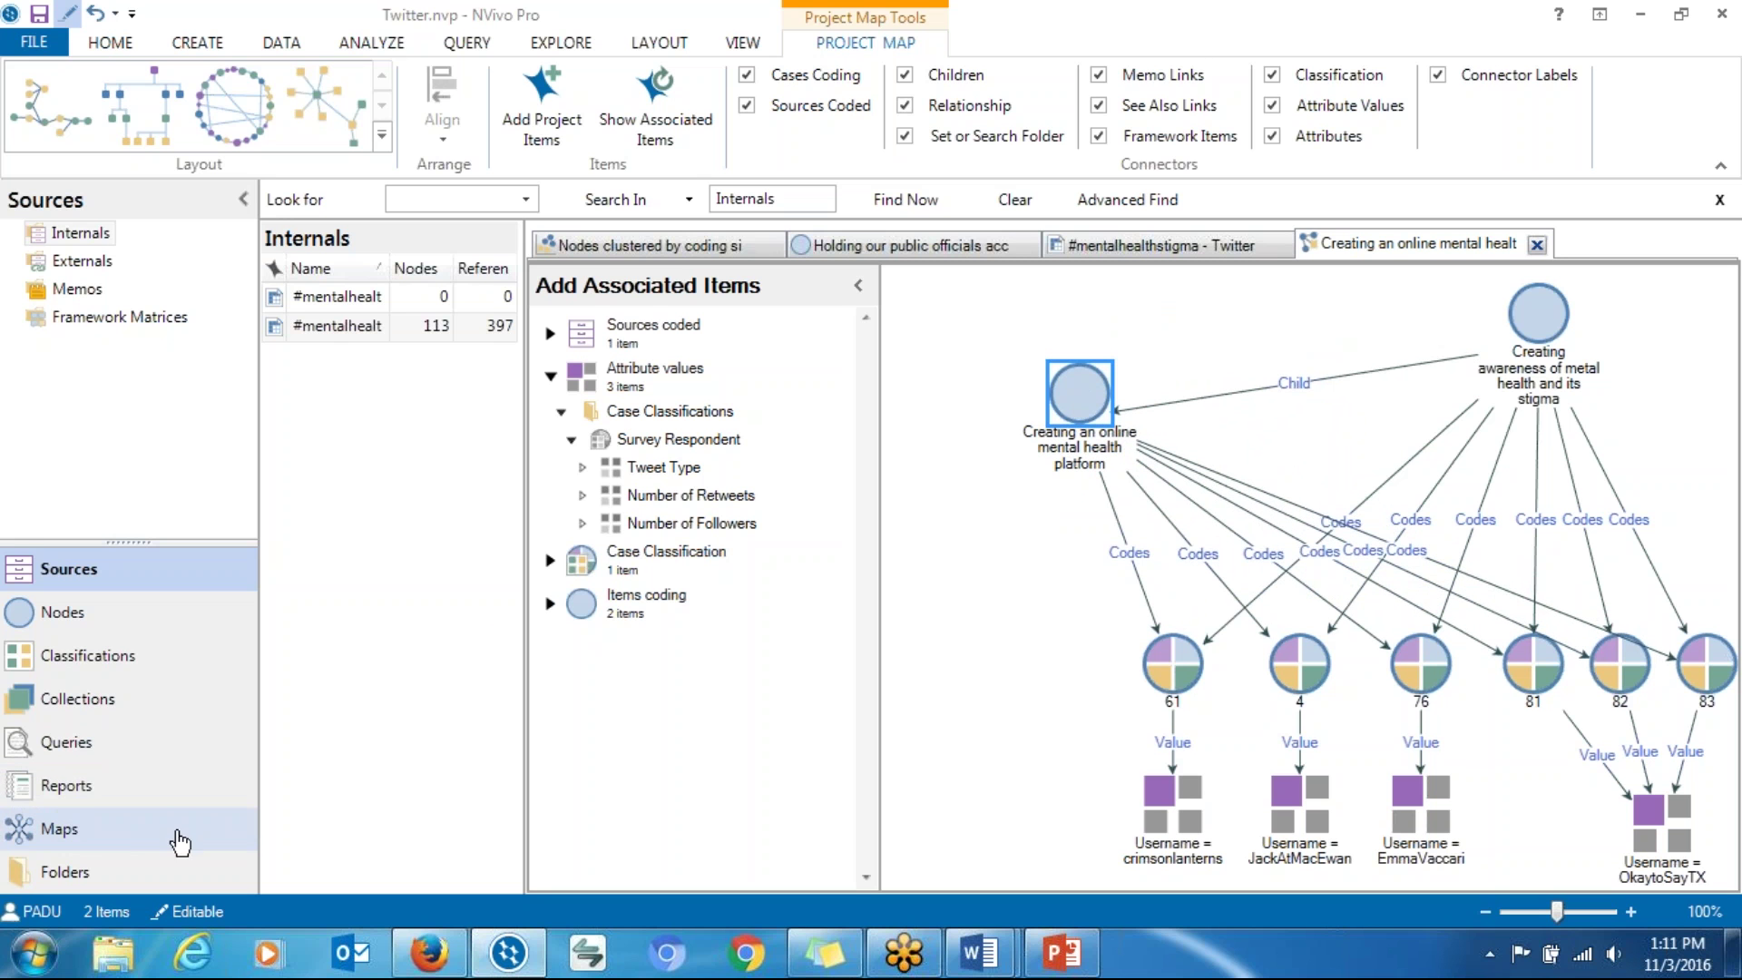
Step: Open the Explore nodes map for editing and pull the Perspectives on Mental Health Stigma node out to the left, above the first case
click(110, 842)
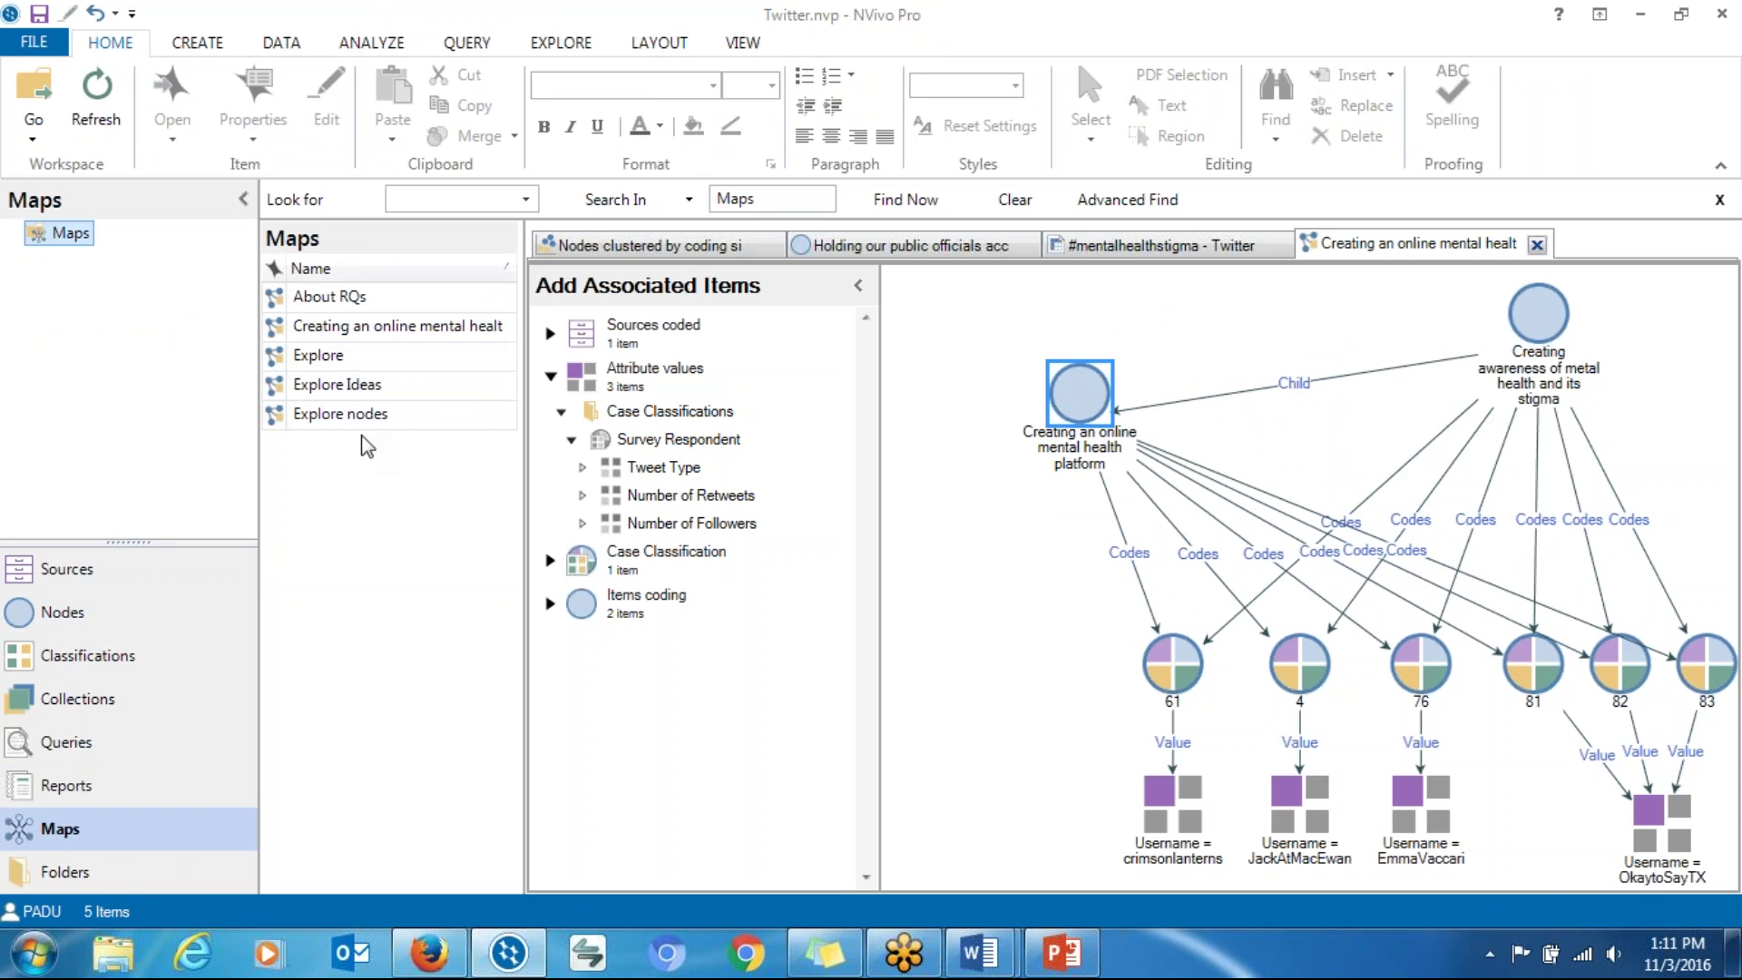
double_click(381, 414)
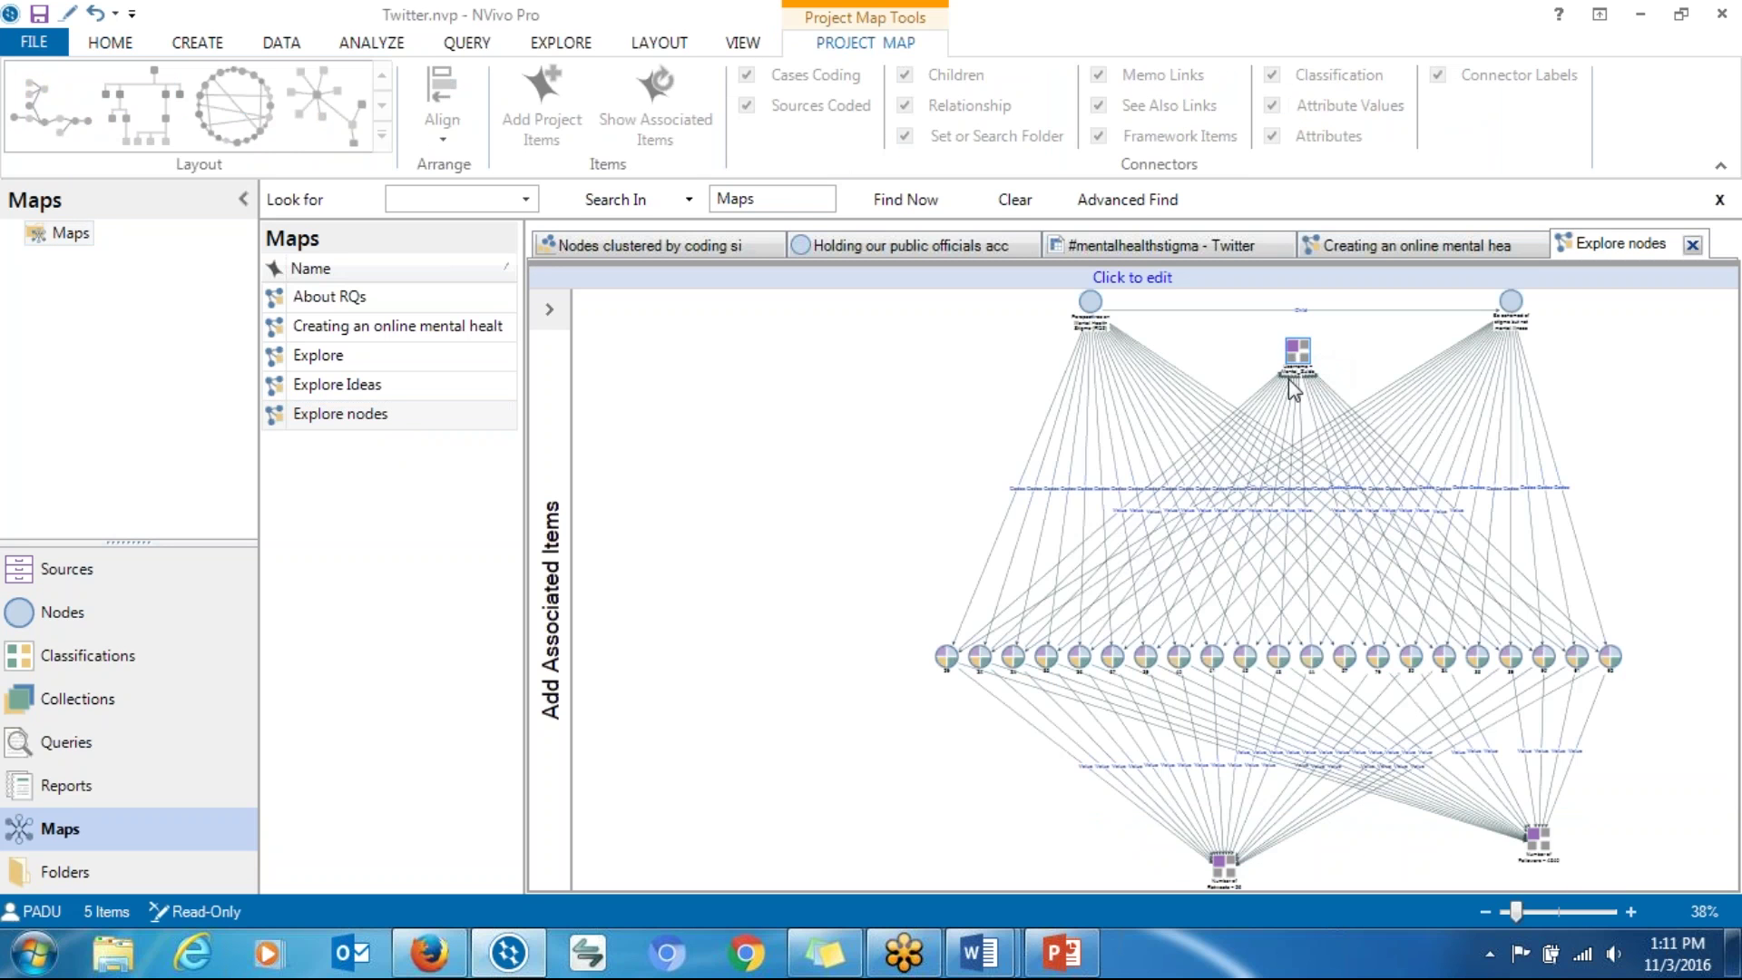
click(1091, 277)
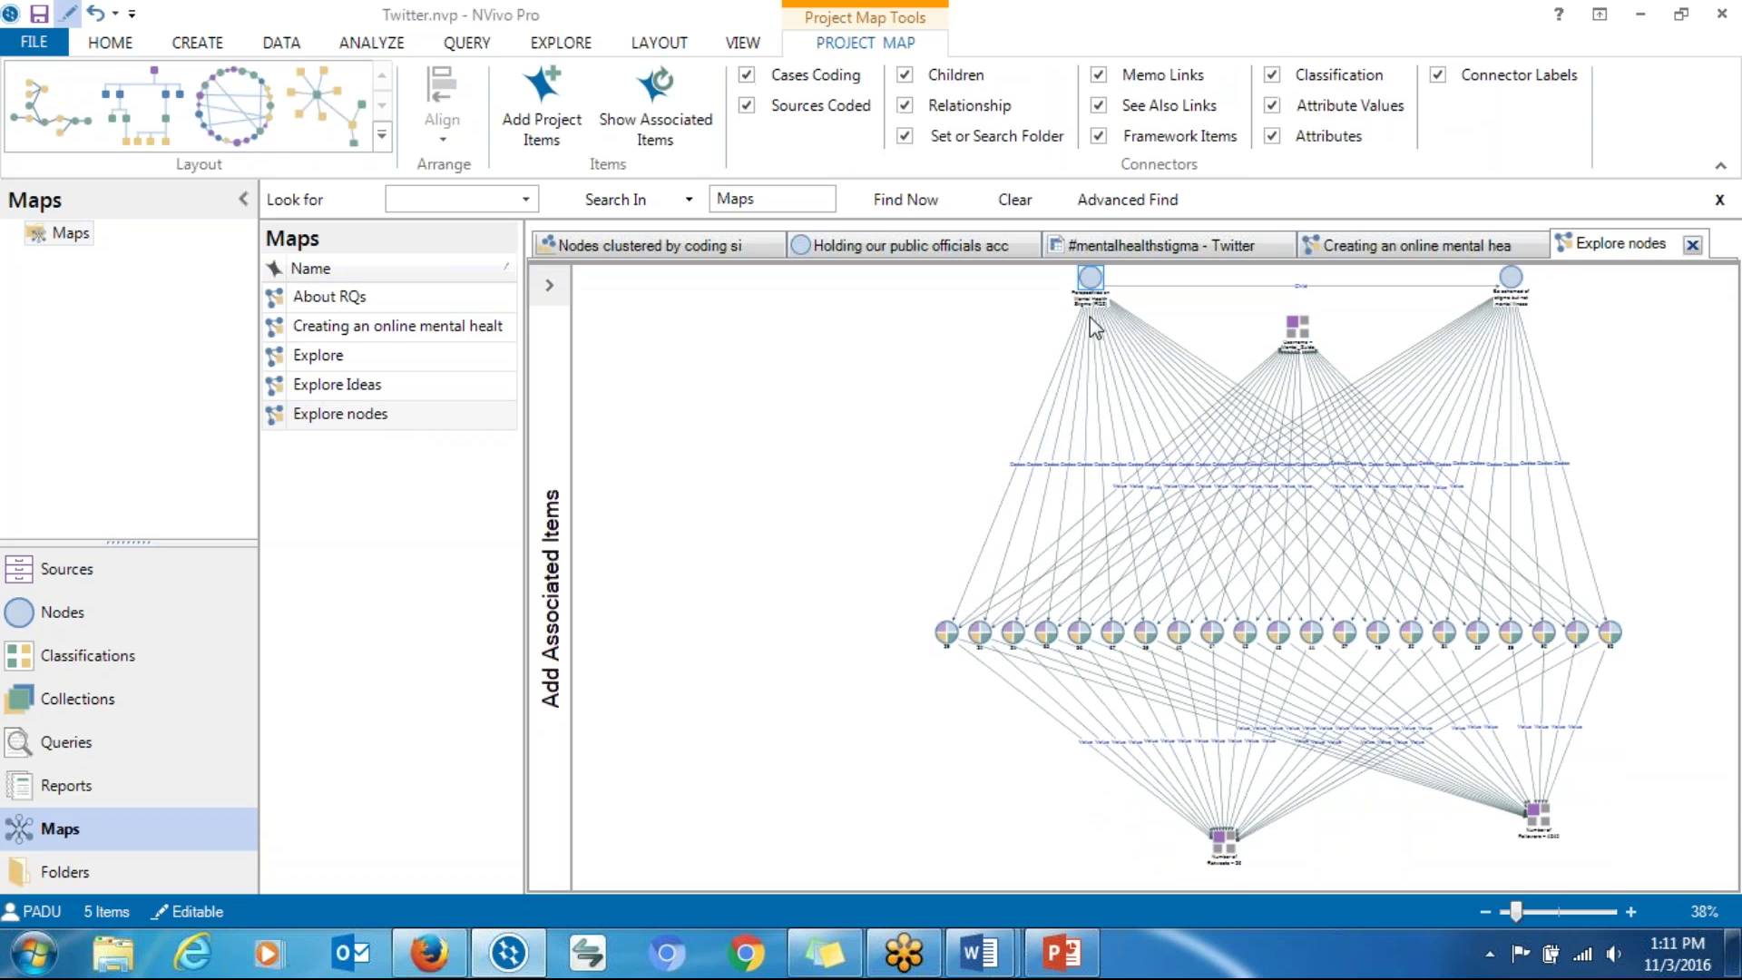
drag(1094, 275, 936, 341)
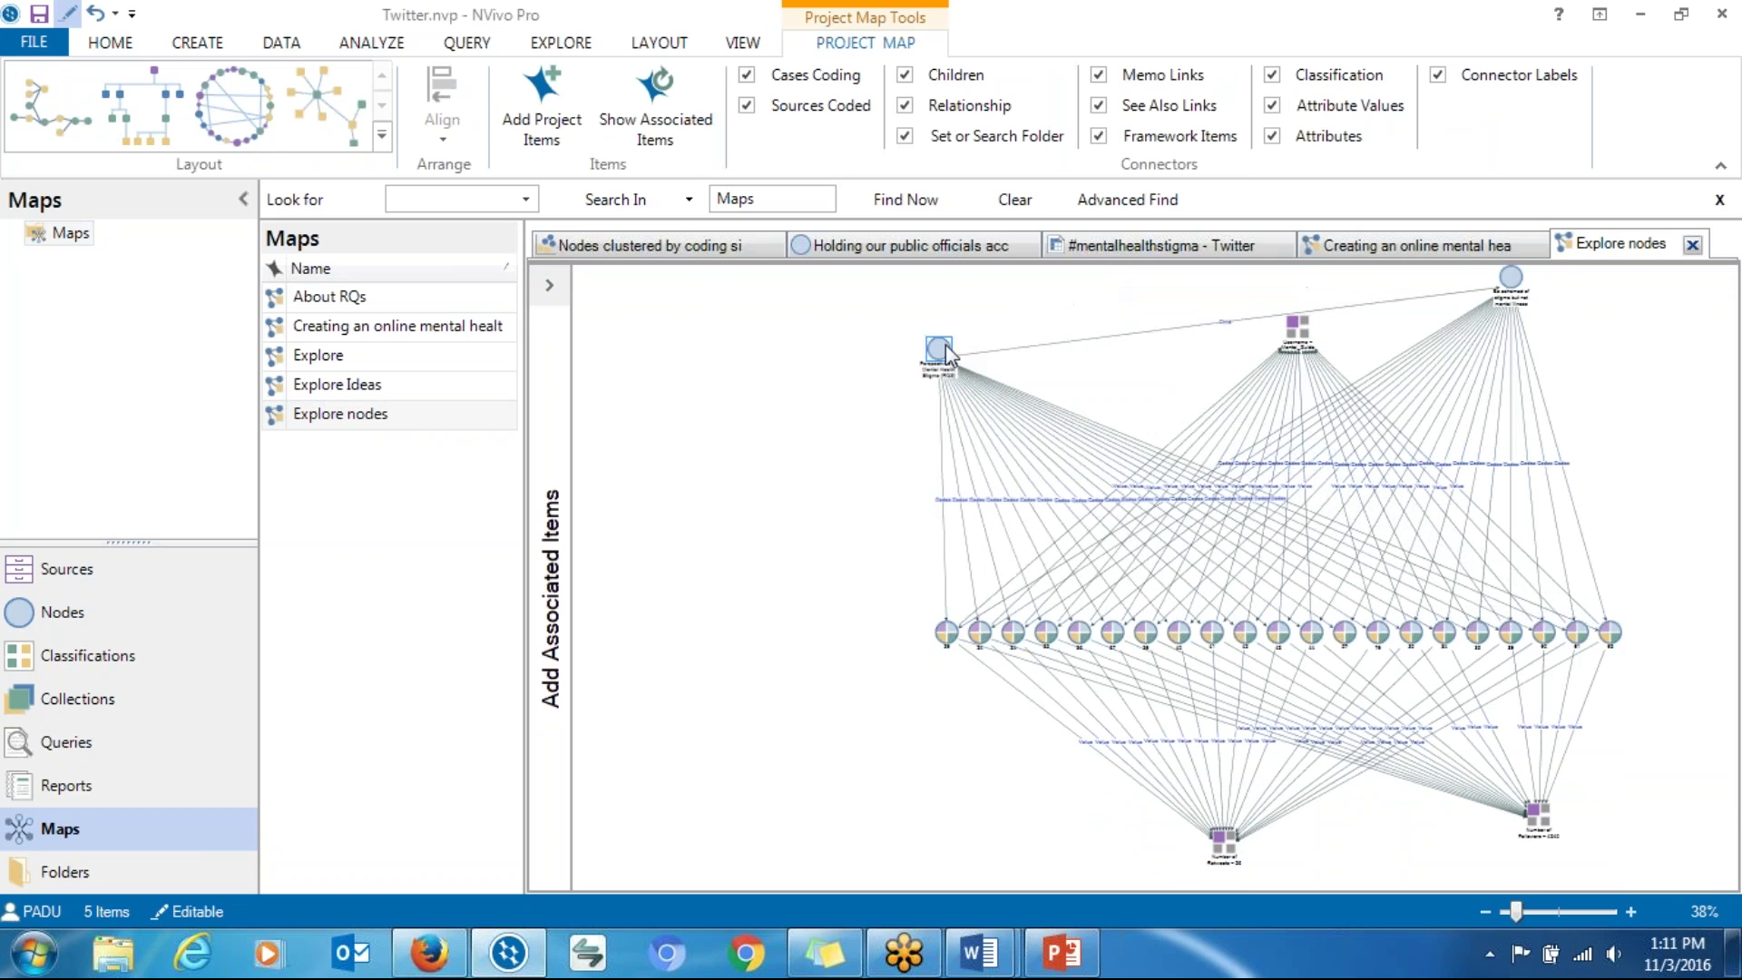
Step: Examine the row of cases in the Explore nodes map up close, and bring up the Explore Ideas map for comparison
click(1627, 911)
click(1627, 912)
click(1628, 912)
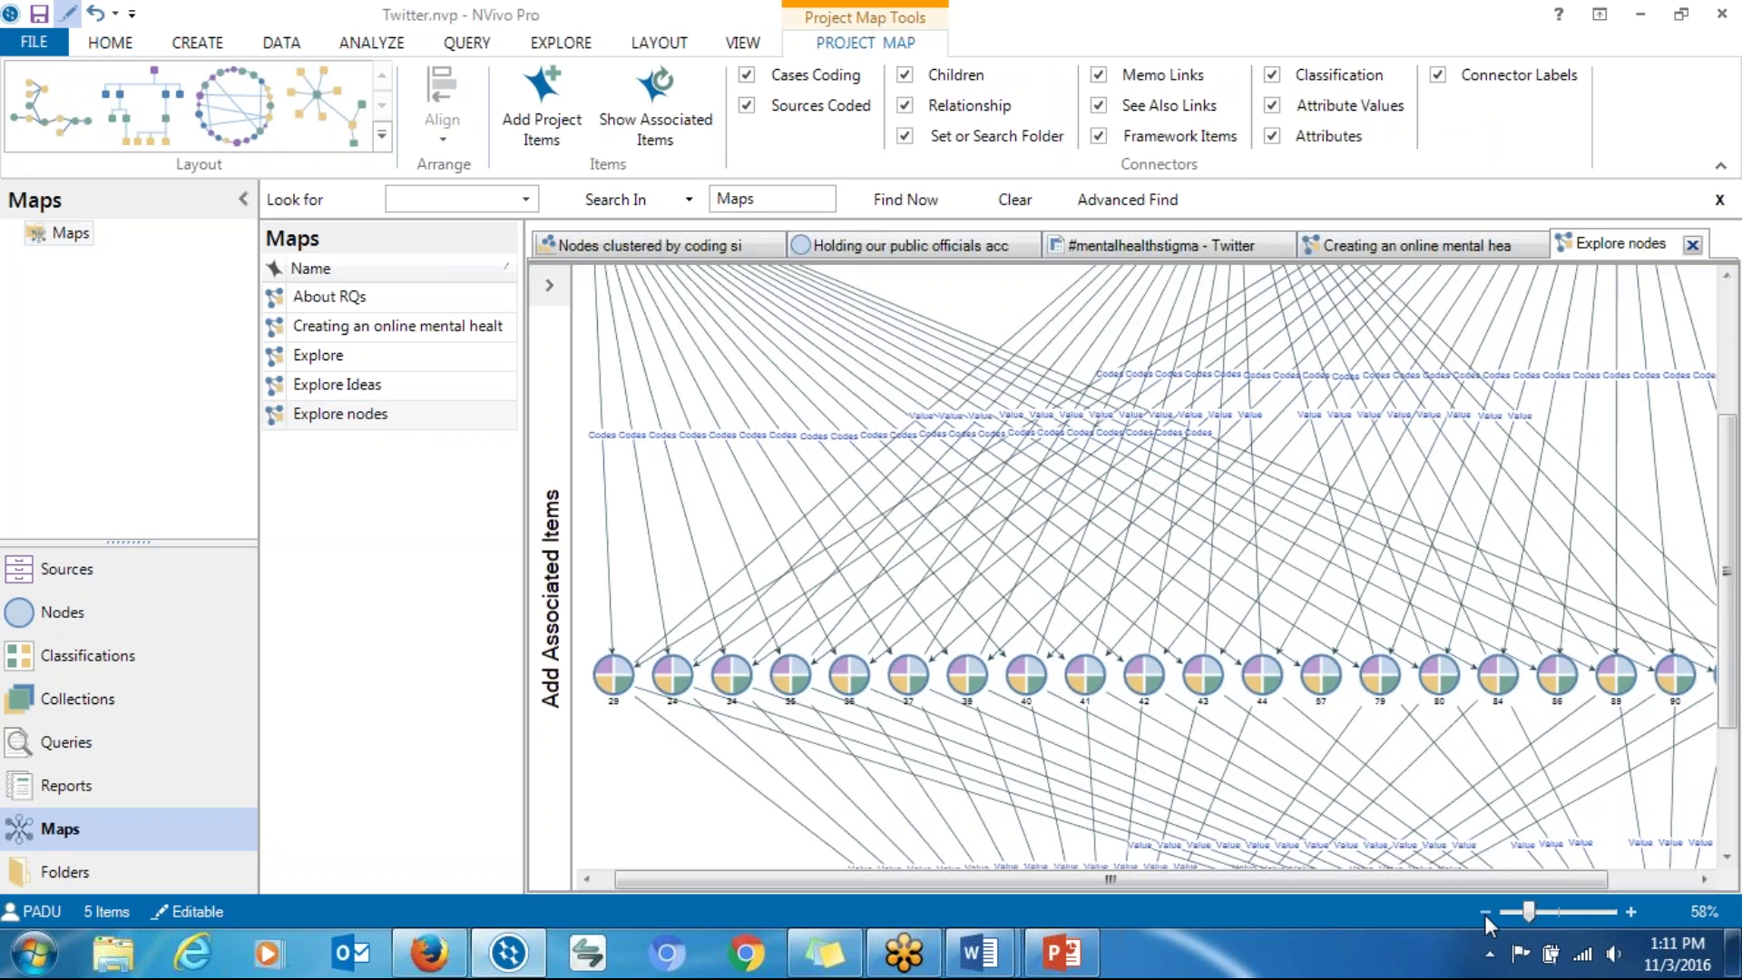
click(1485, 912)
click(1485, 911)
click(1484, 911)
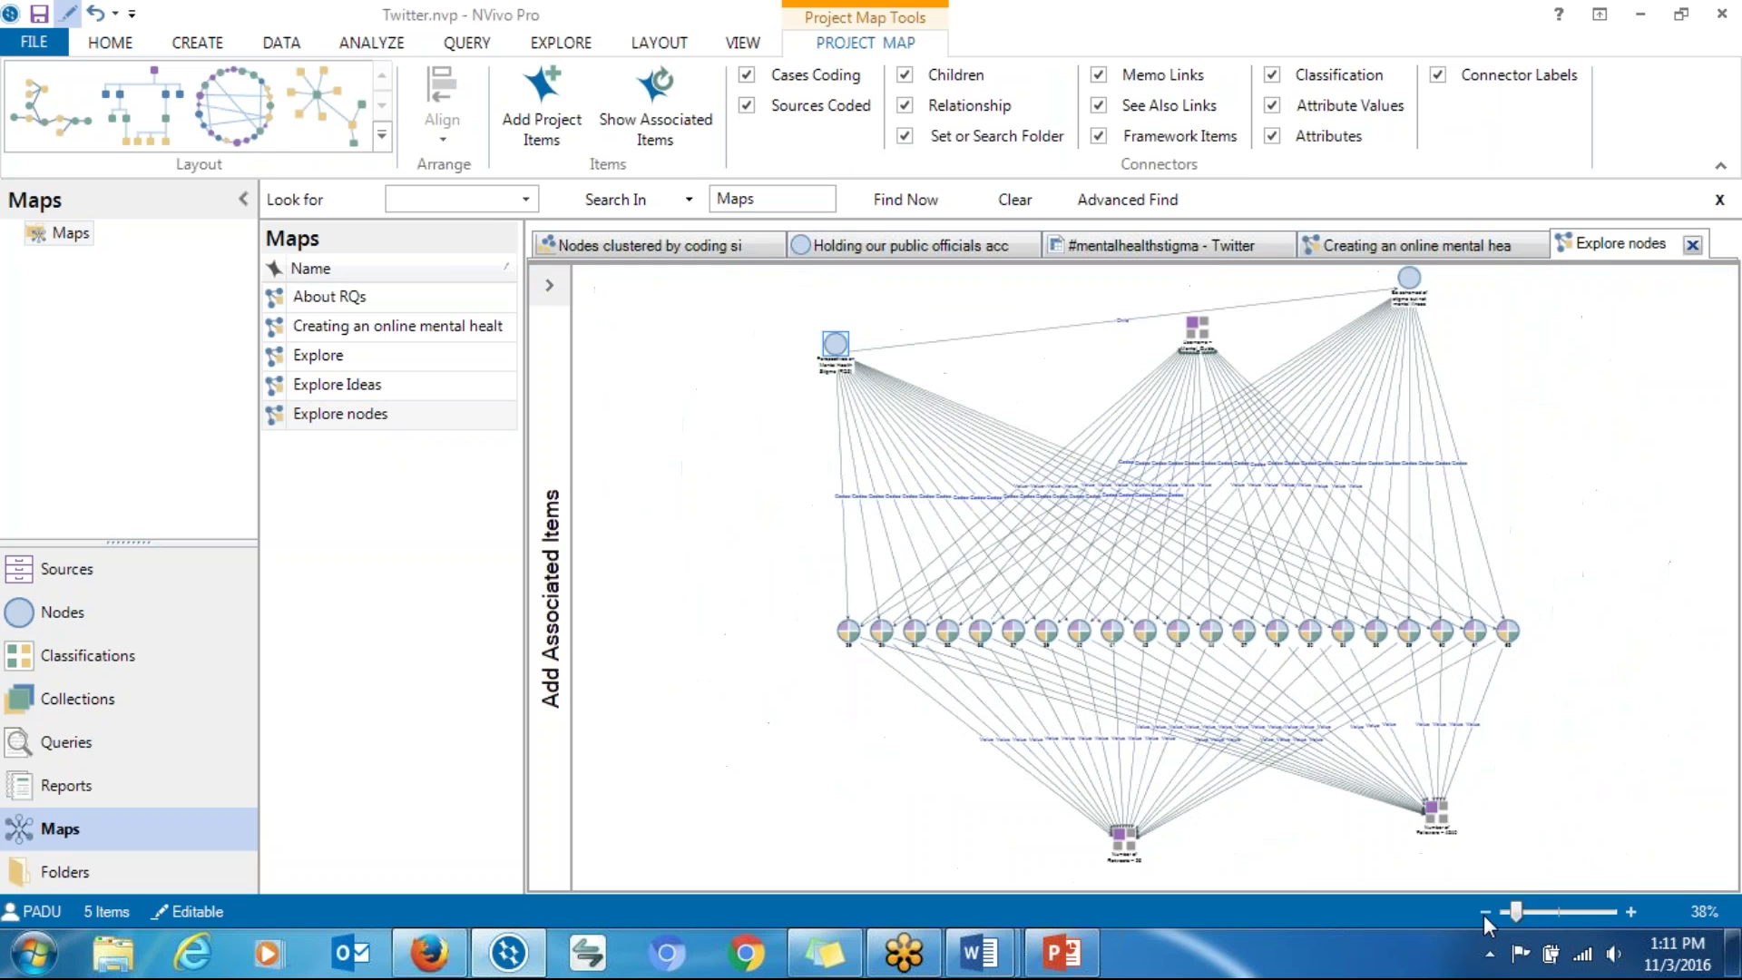
double_click(389, 386)
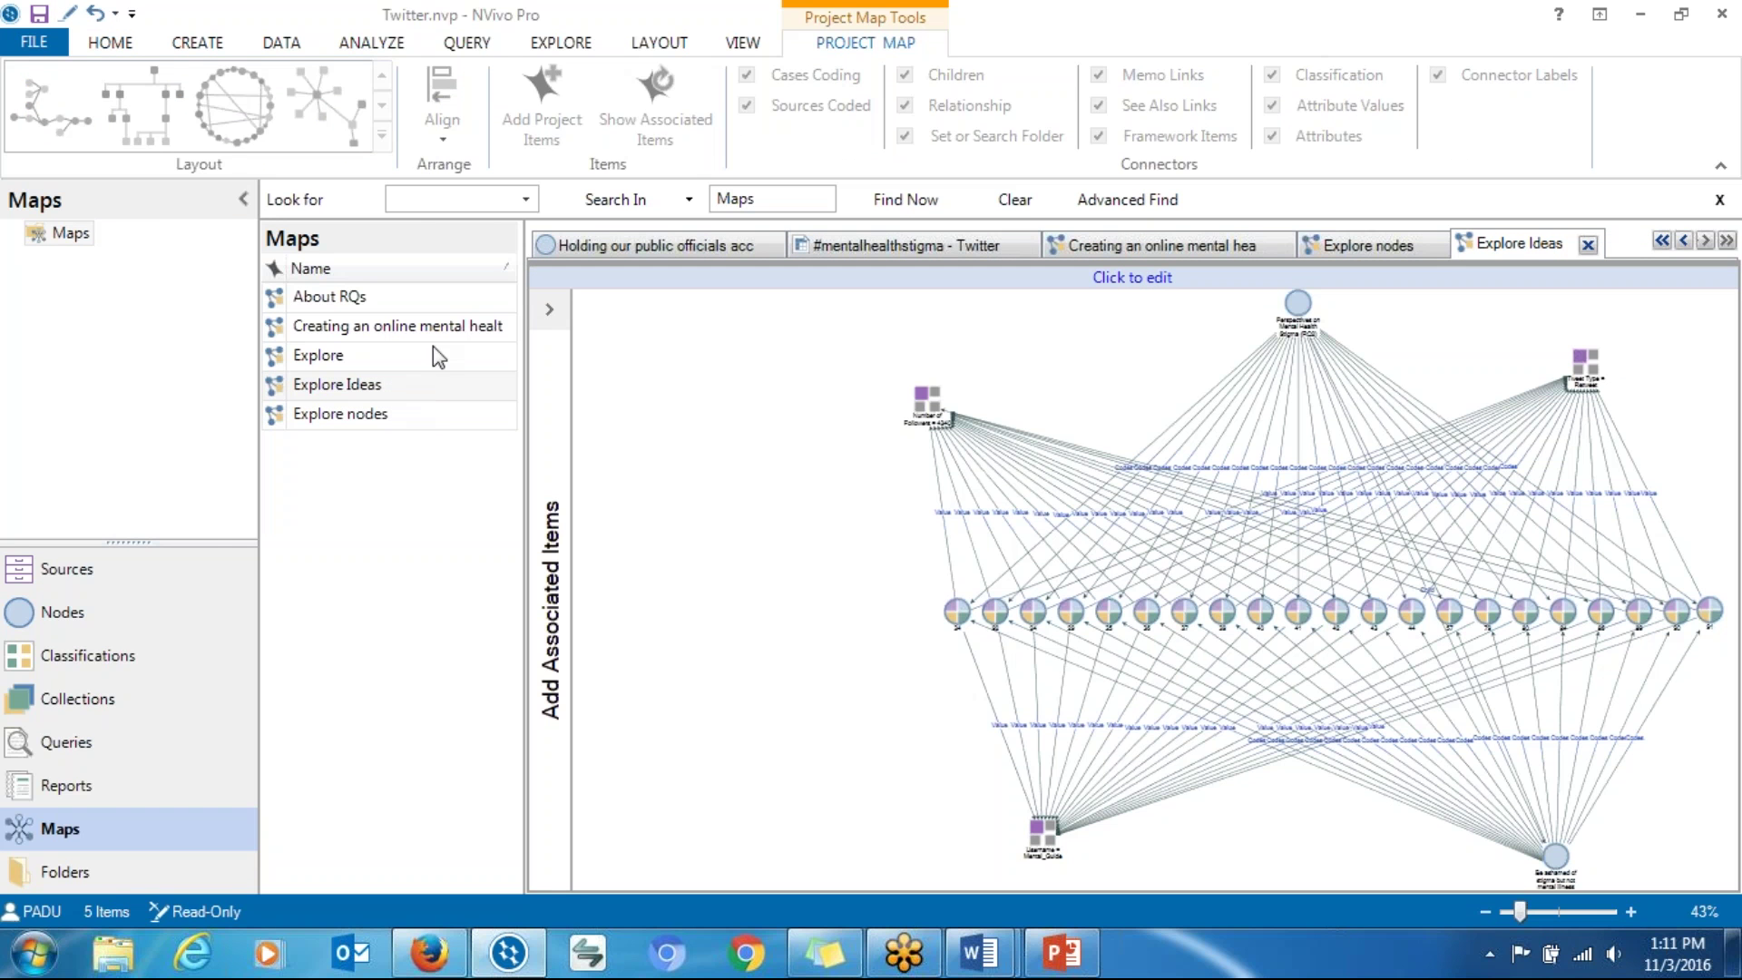
Step: Open the Explore map, look over its parent node and Username values, and make the map editable
double_click(356, 361)
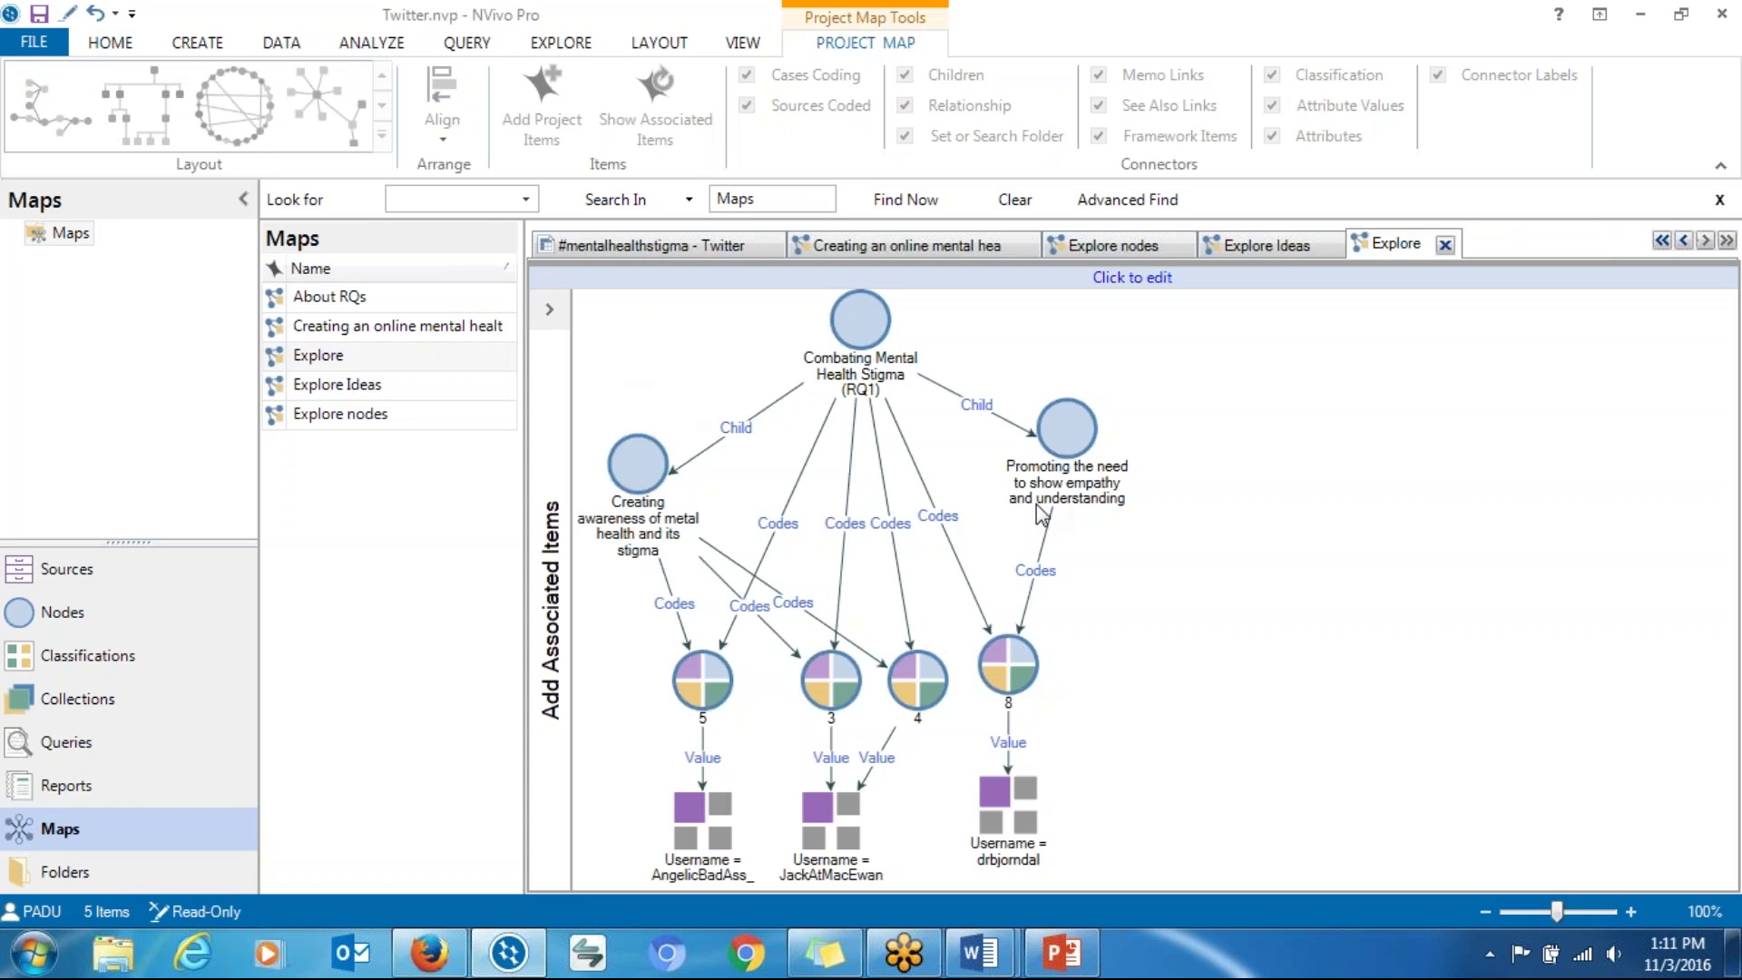
click(1025, 798)
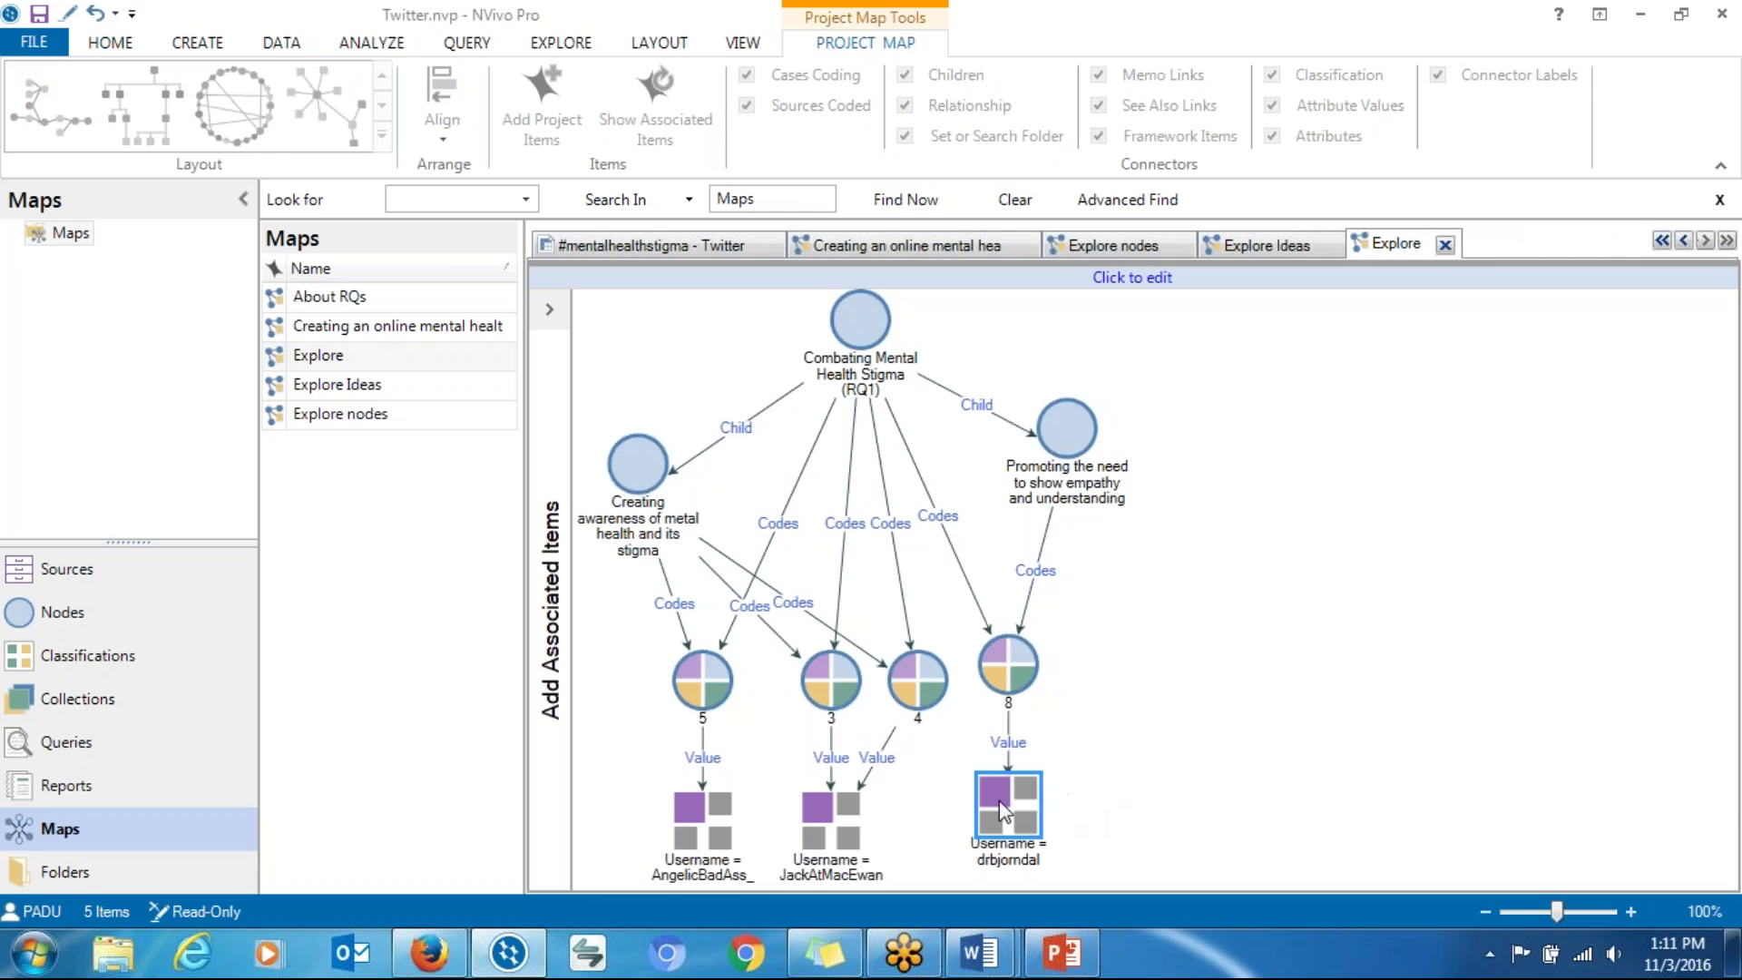
click(861, 319)
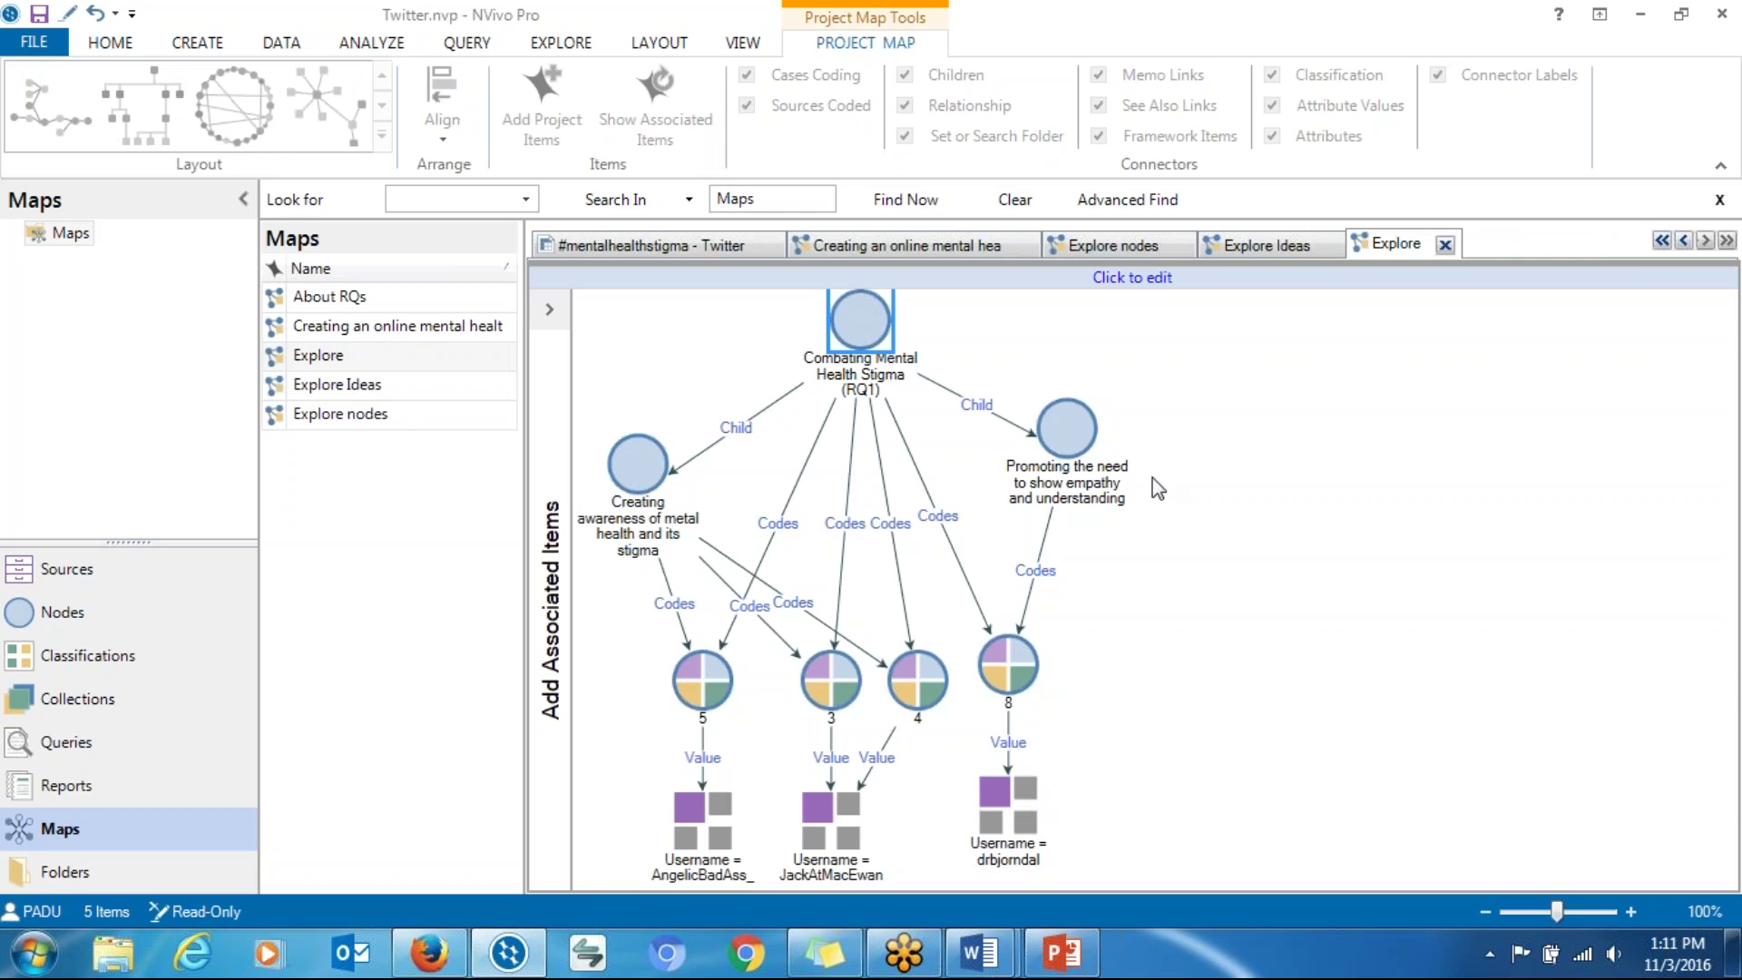
click(1293, 508)
click(860, 317)
click(1145, 279)
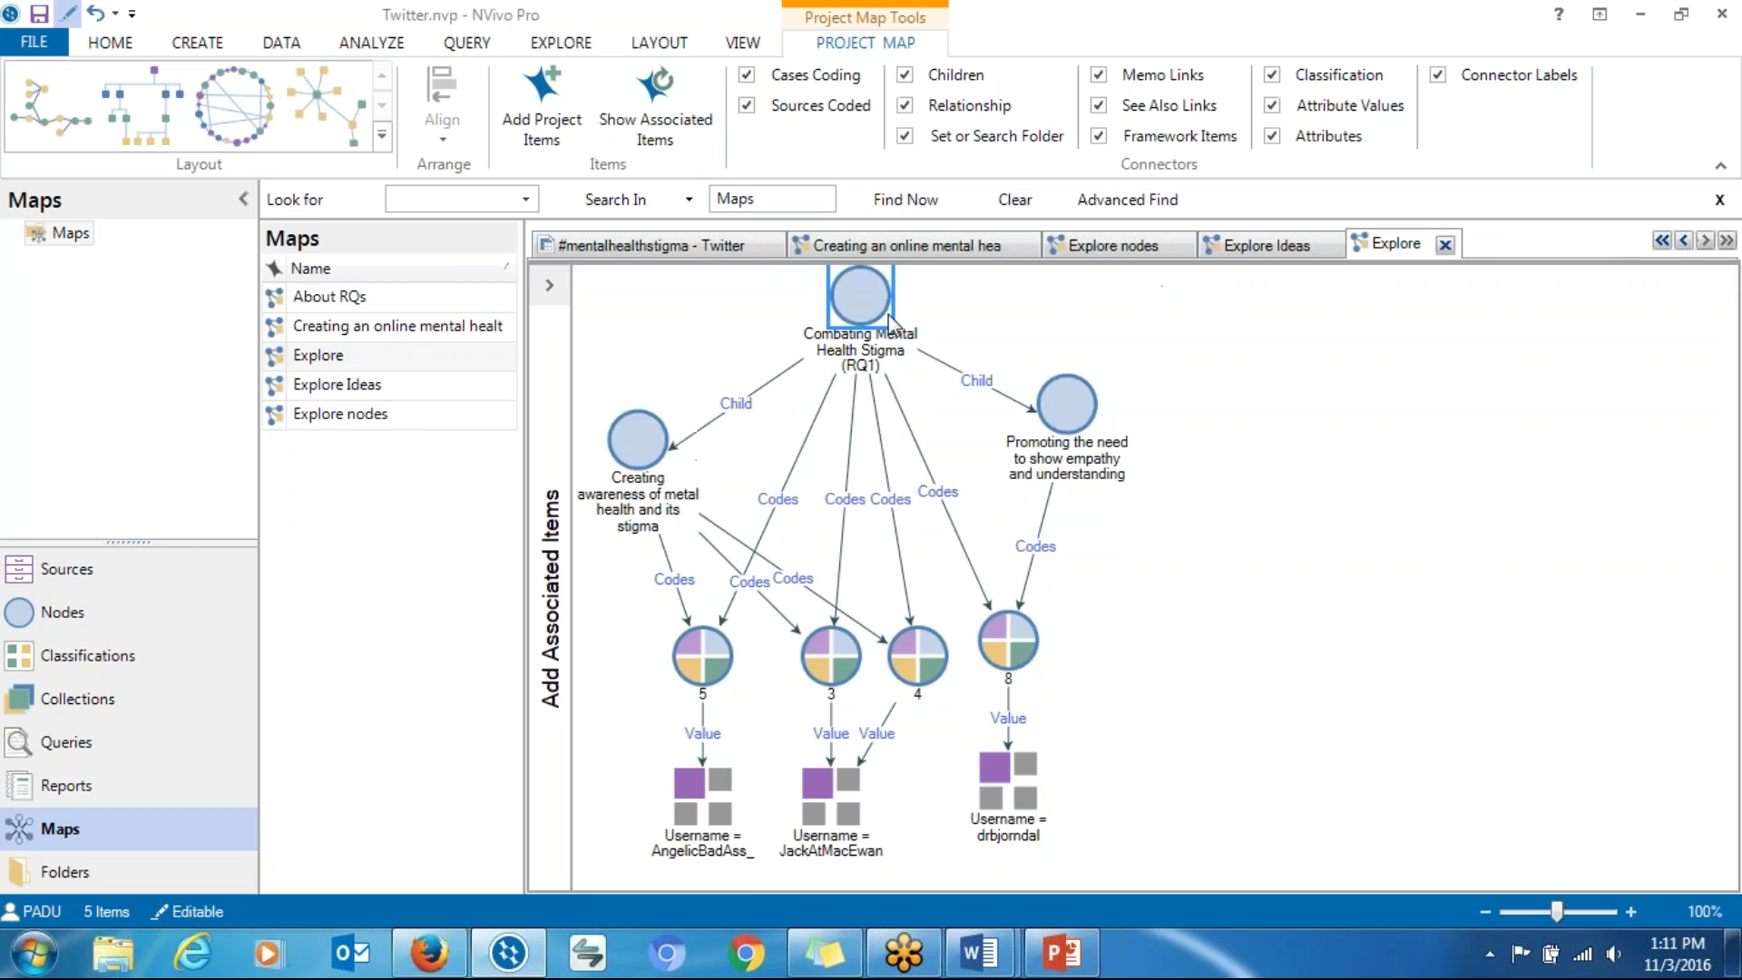
Step: Lower the Combating Mental Health Stigma node and its empathy child node slightly, and bring the awareness child node closer to the parent
drag(858, 323, 853, 338)
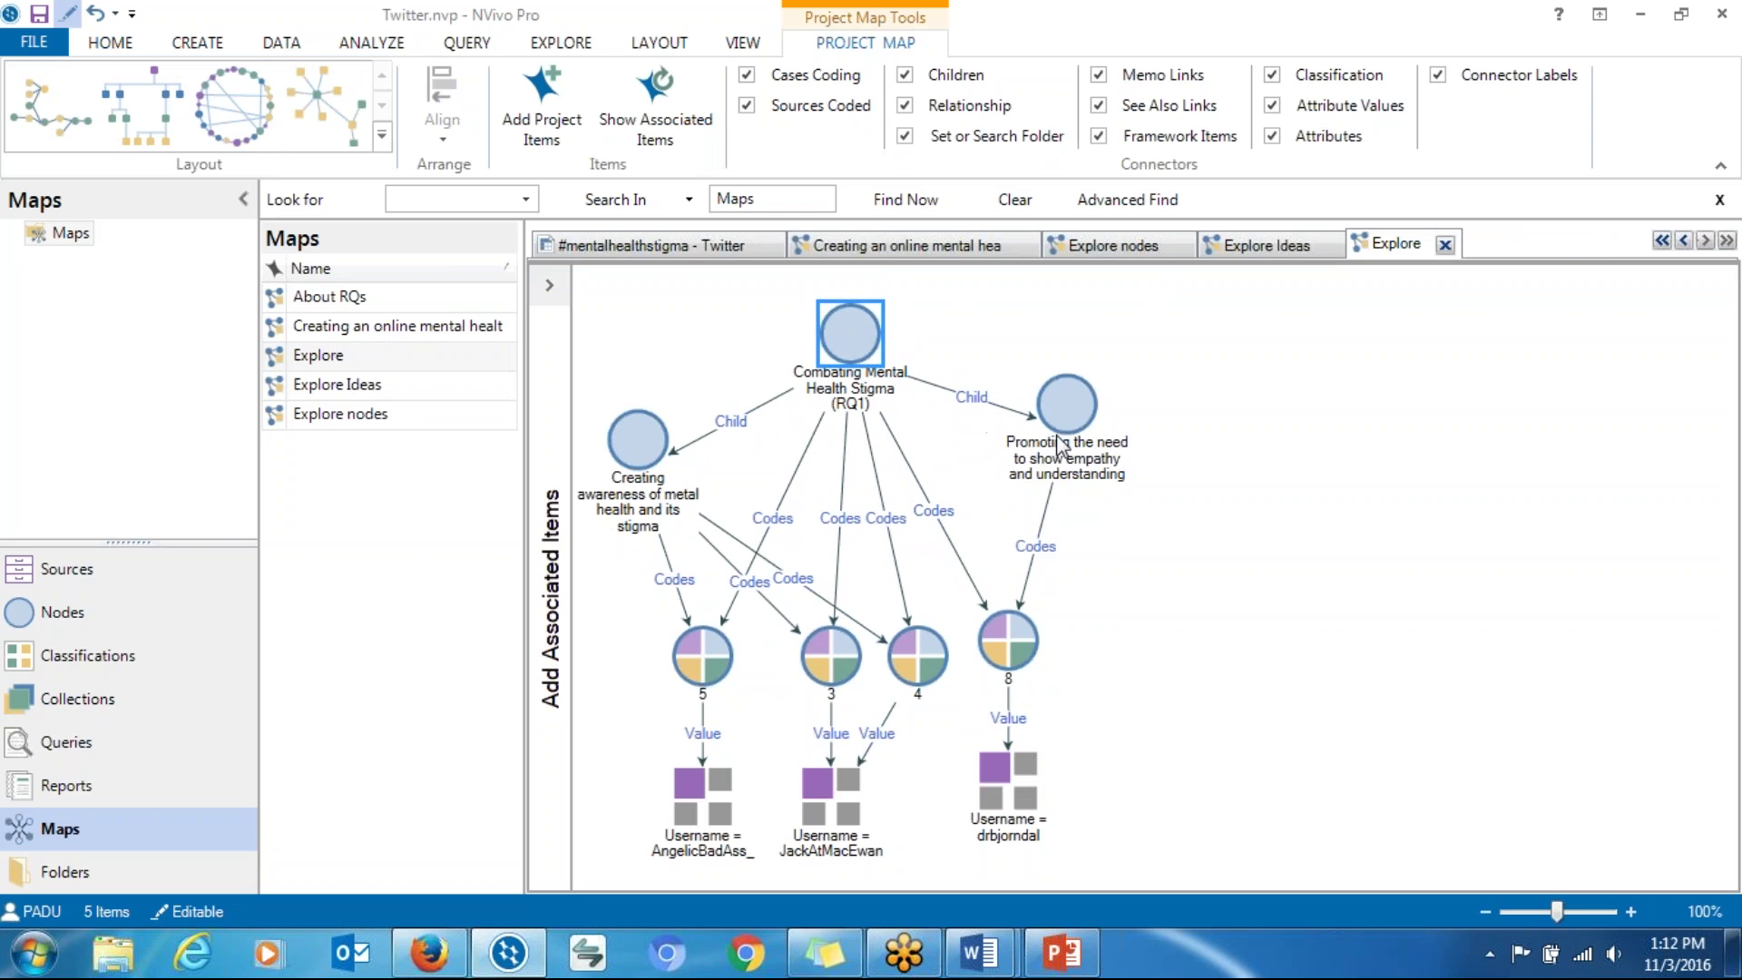
mouse_move(1050, 439)
mouse_down()
mouse_move(1064, 447)
mouse_move(1057, 430)
mouse_up()
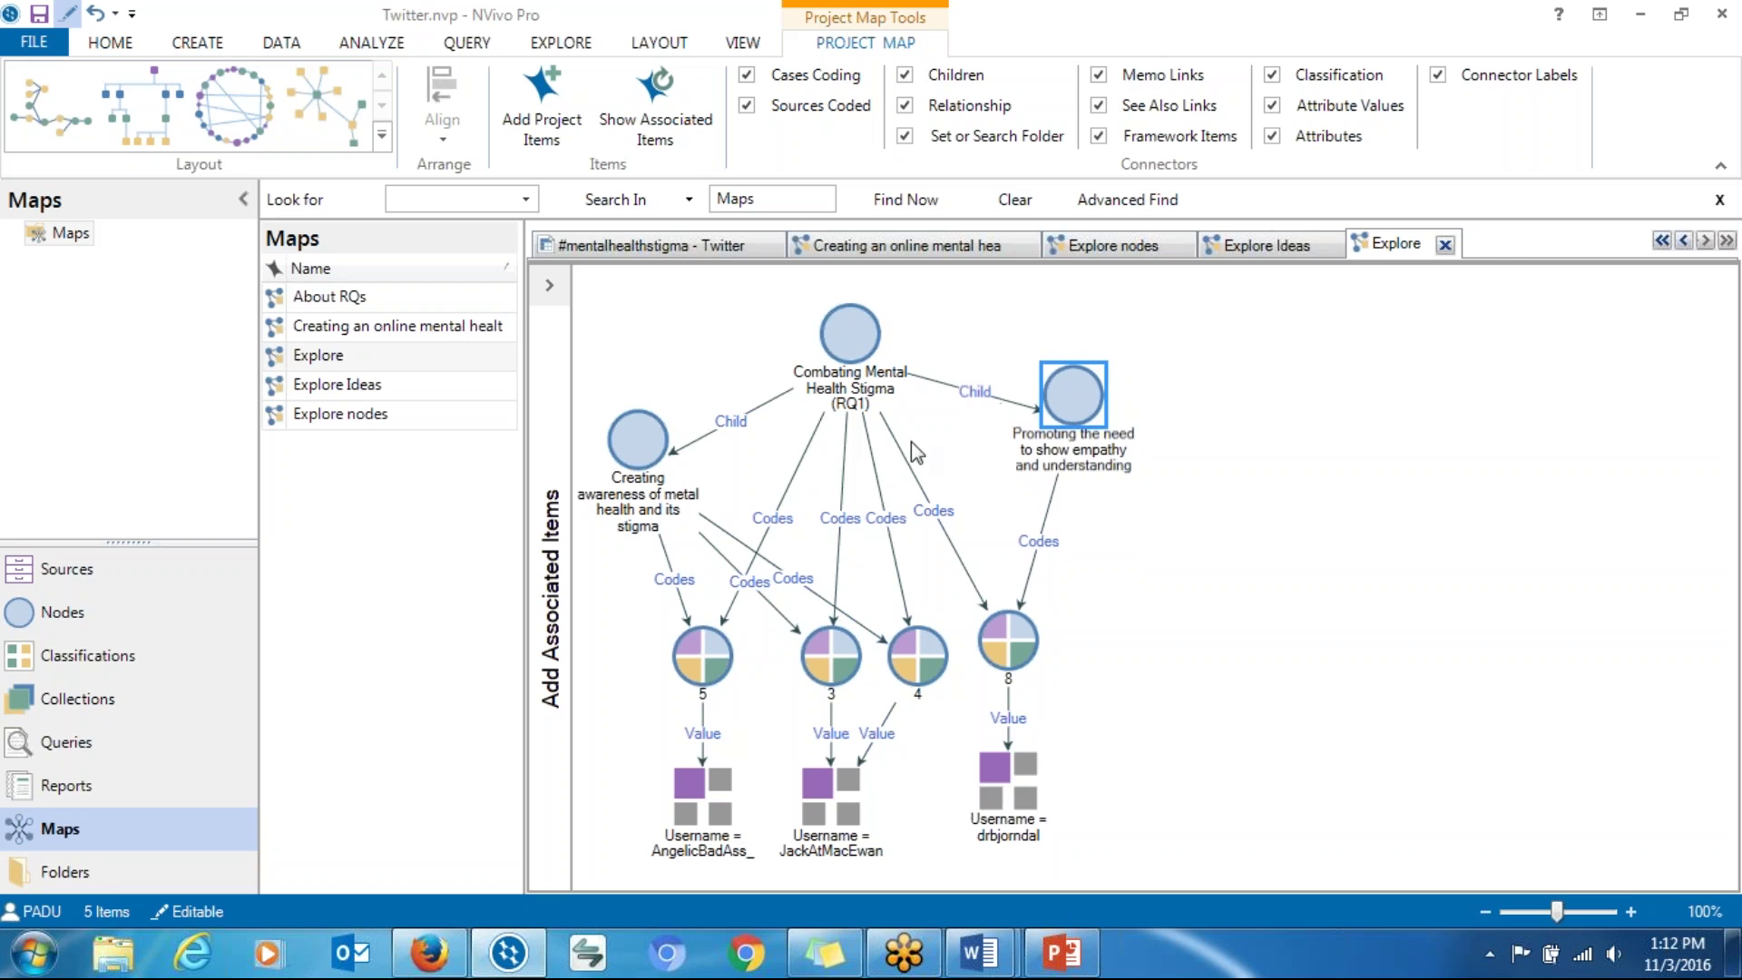
mouse_move(635, 440)
mouse_down()
mouse_move(649, 405)
mouse_move(669, 424)
mouse_up()
drag(1080, 422, 1081, 441)
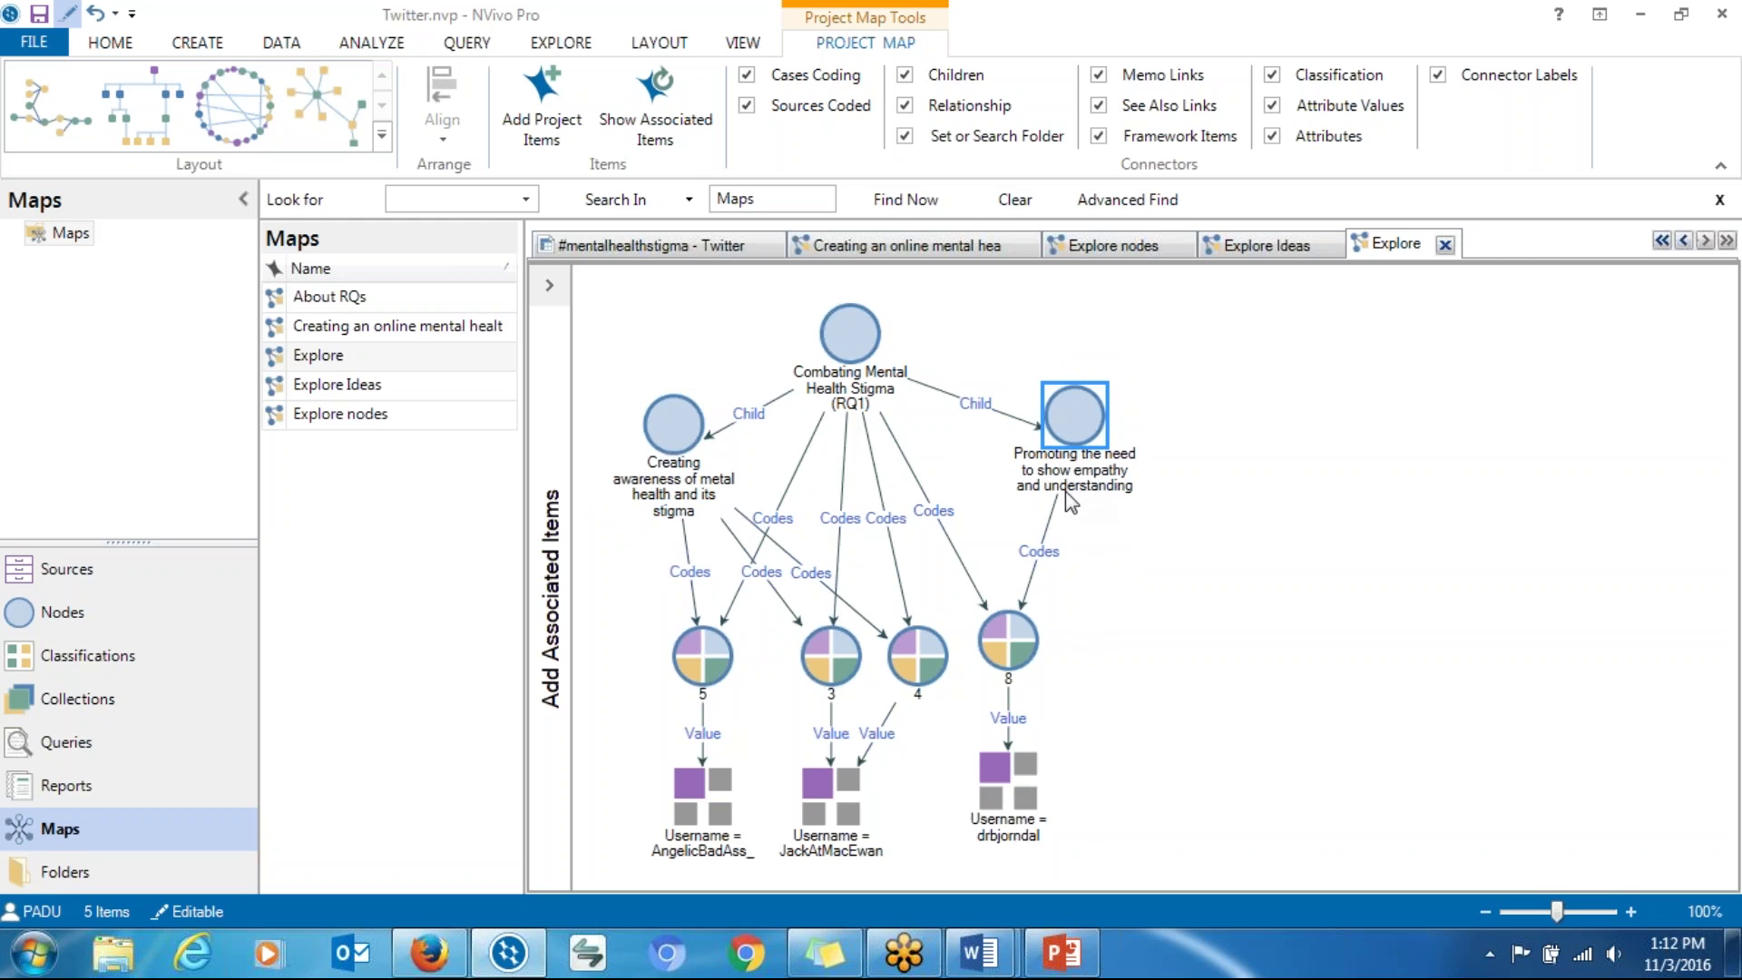
drag(1096, 431, 1092, 454)
Step: Shift case 8 and its Username value slightly to the right, away from the other cases
click(1003, 782)
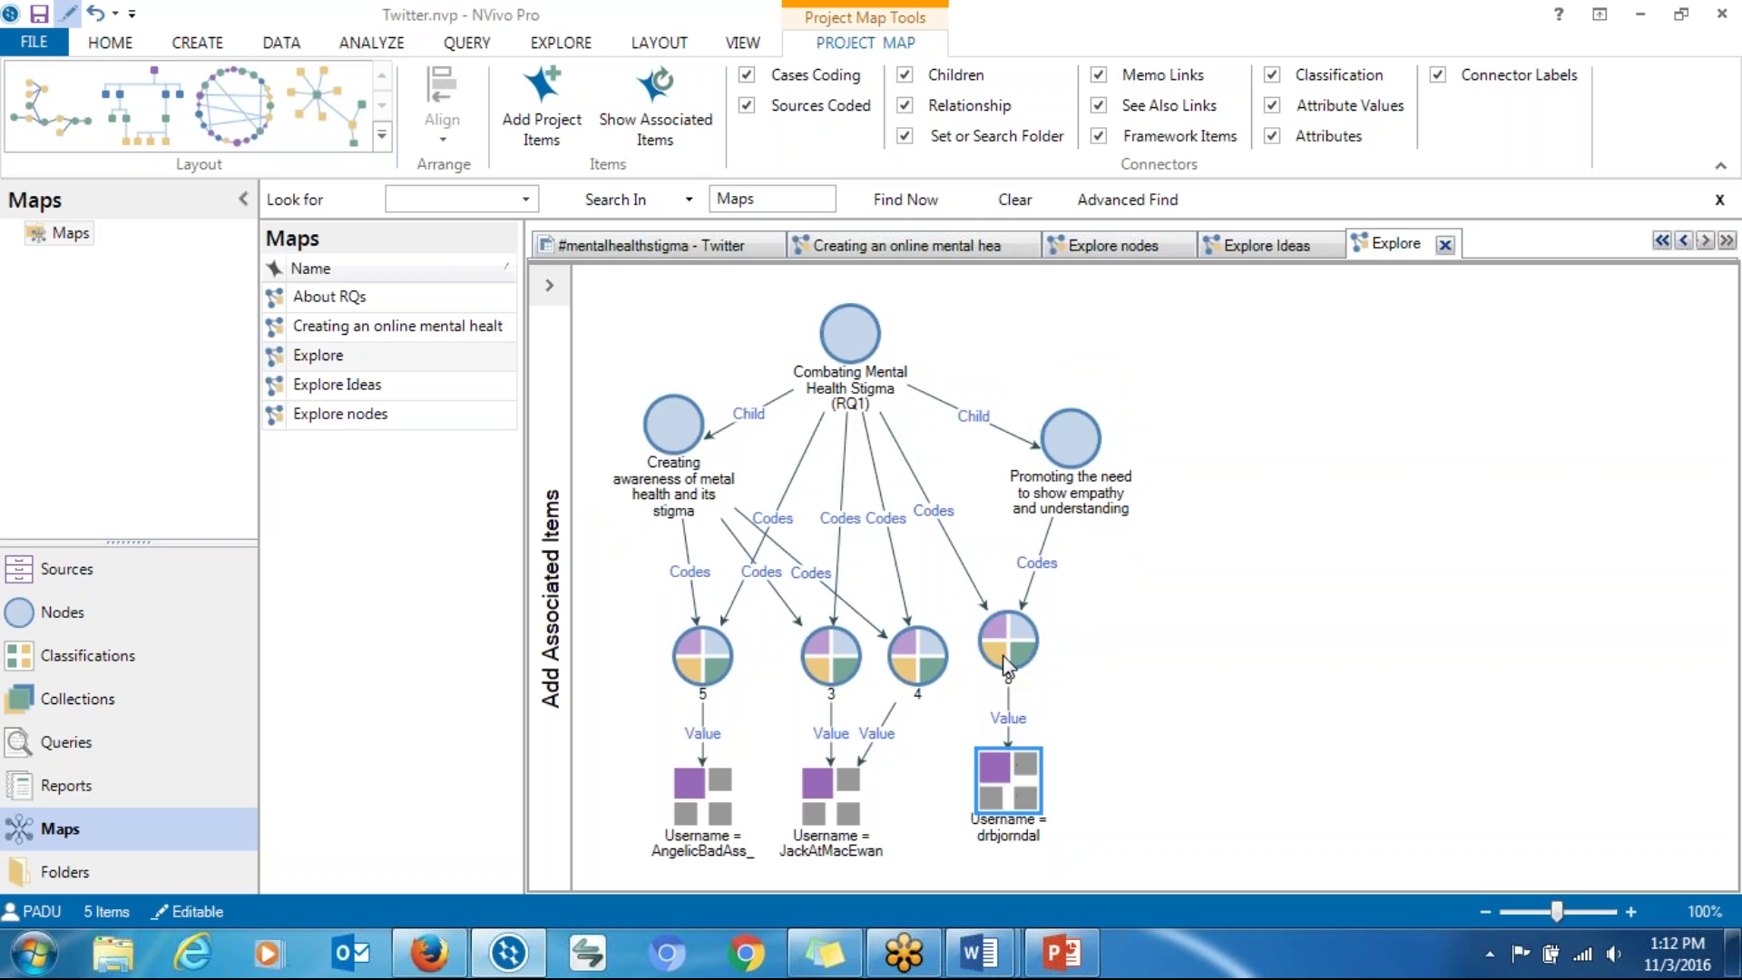
drag(1009, 659, 1014, 665)
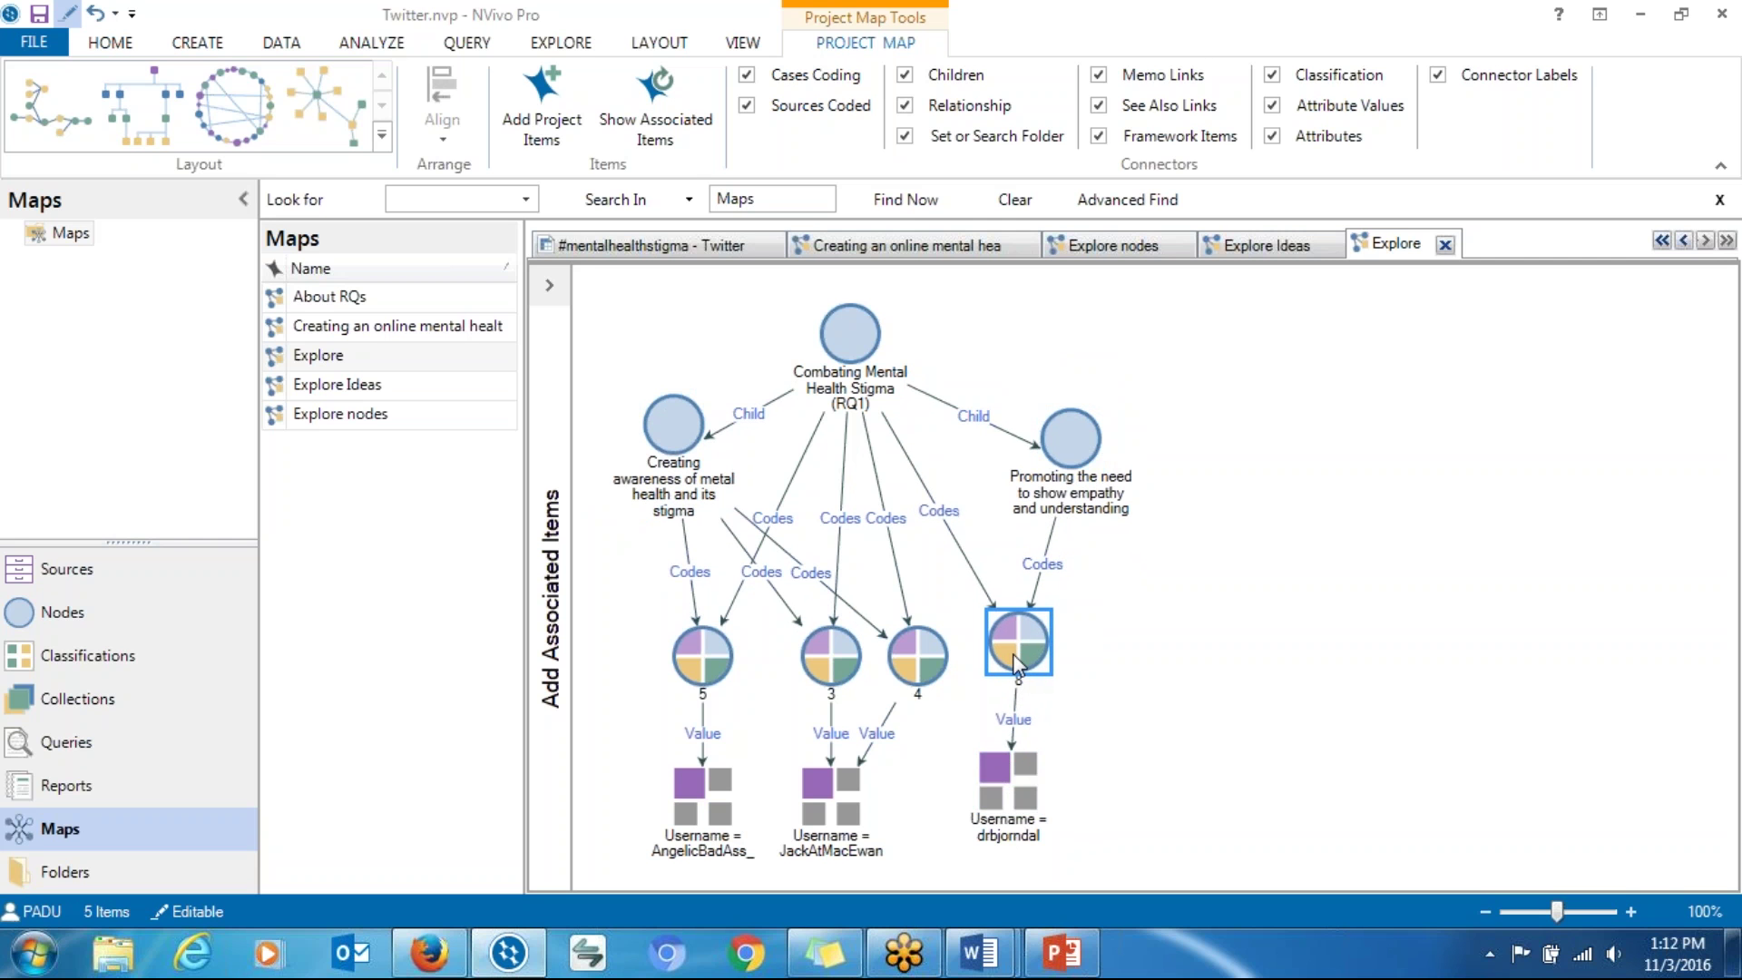
drag(1008, 825, 1043, 817)
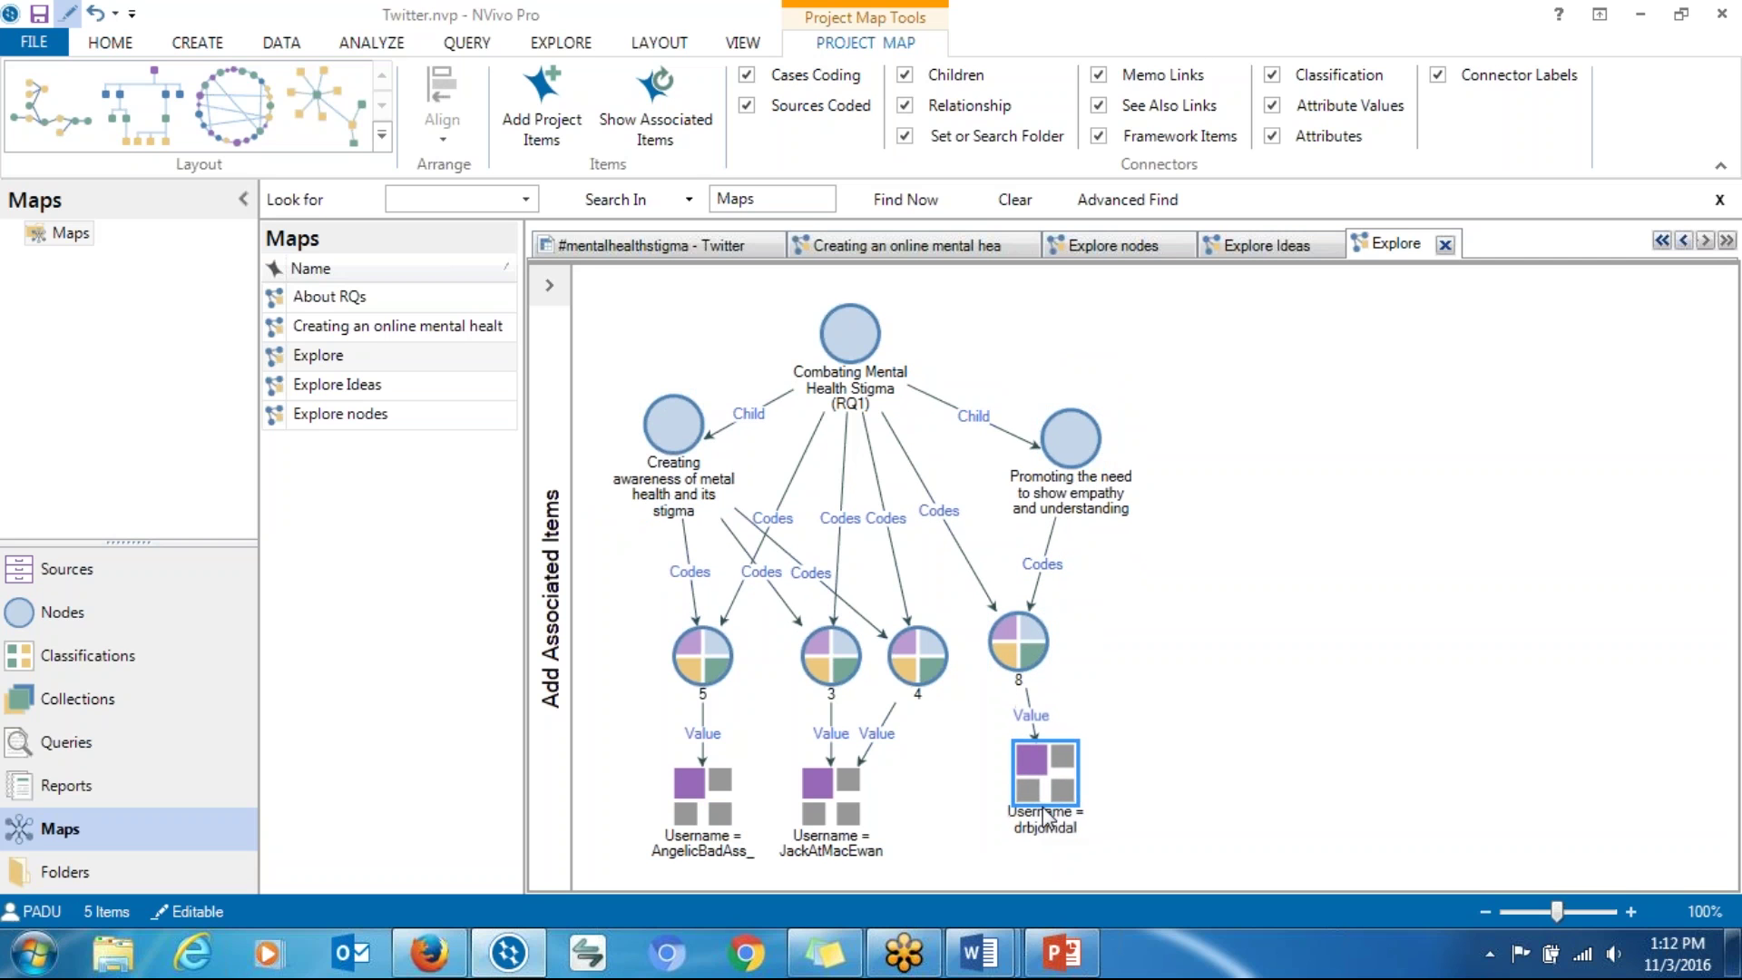
Step: Lower the awareness child node slightly, and shift case 5 and its Username value a little down and to the right
drag(670, 436, 660, 466)
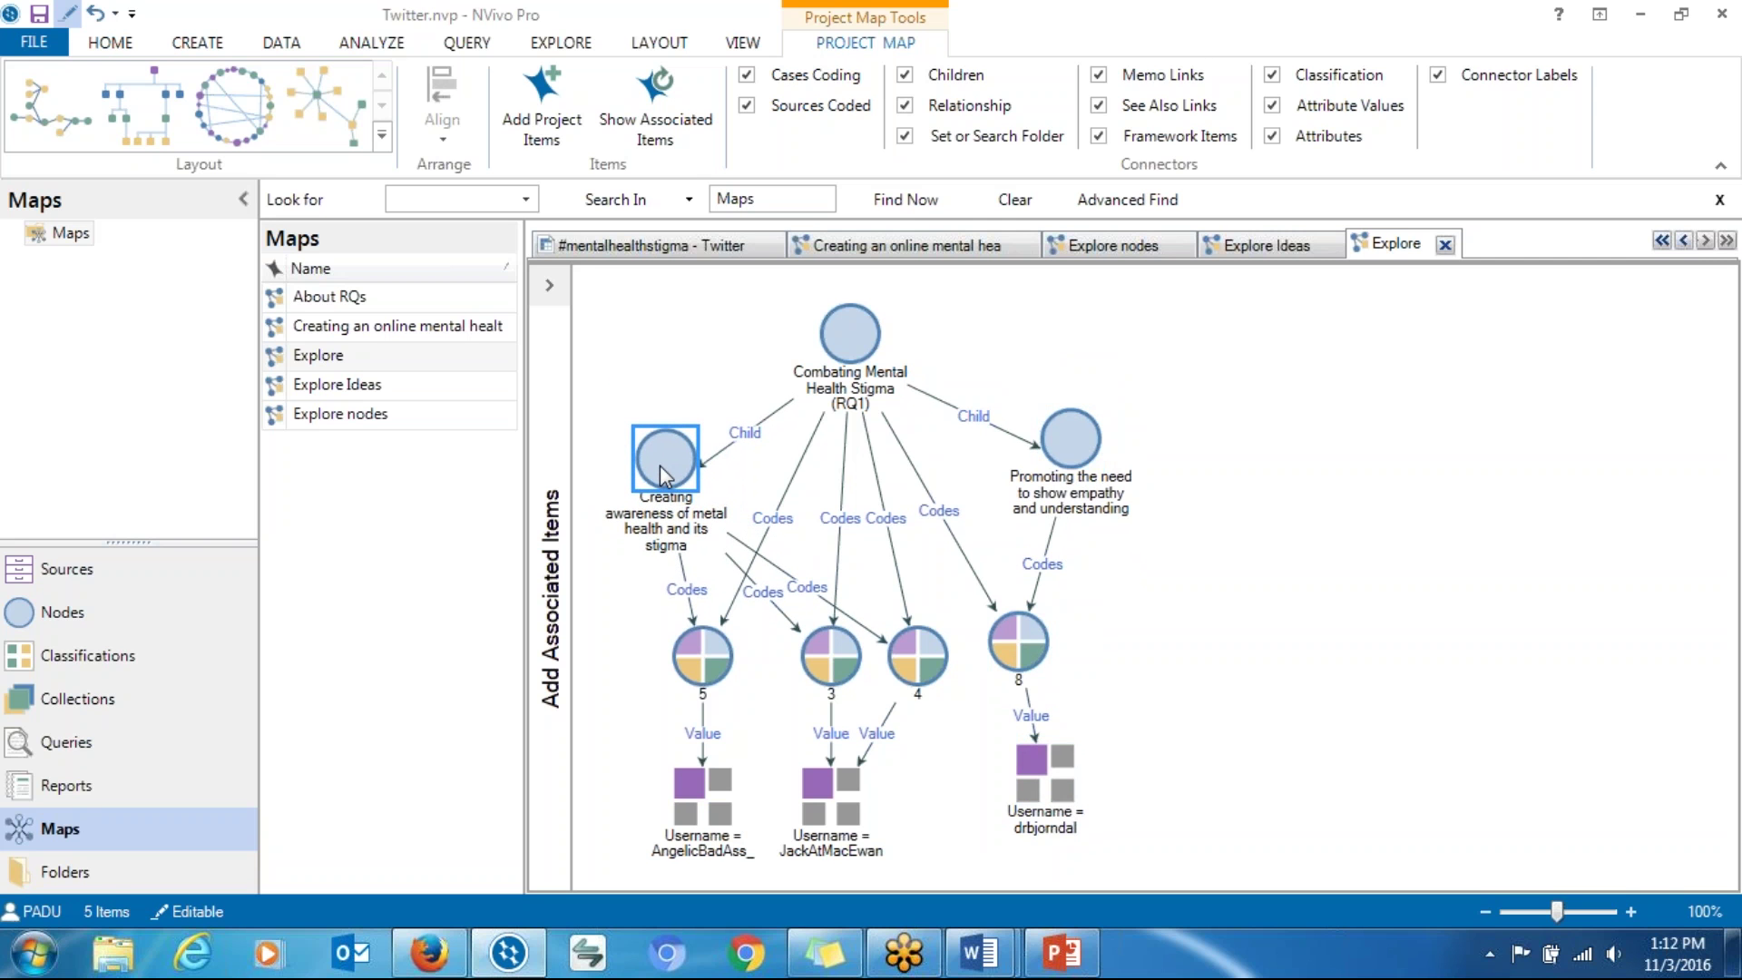
drag(702, 650, 698, 660)
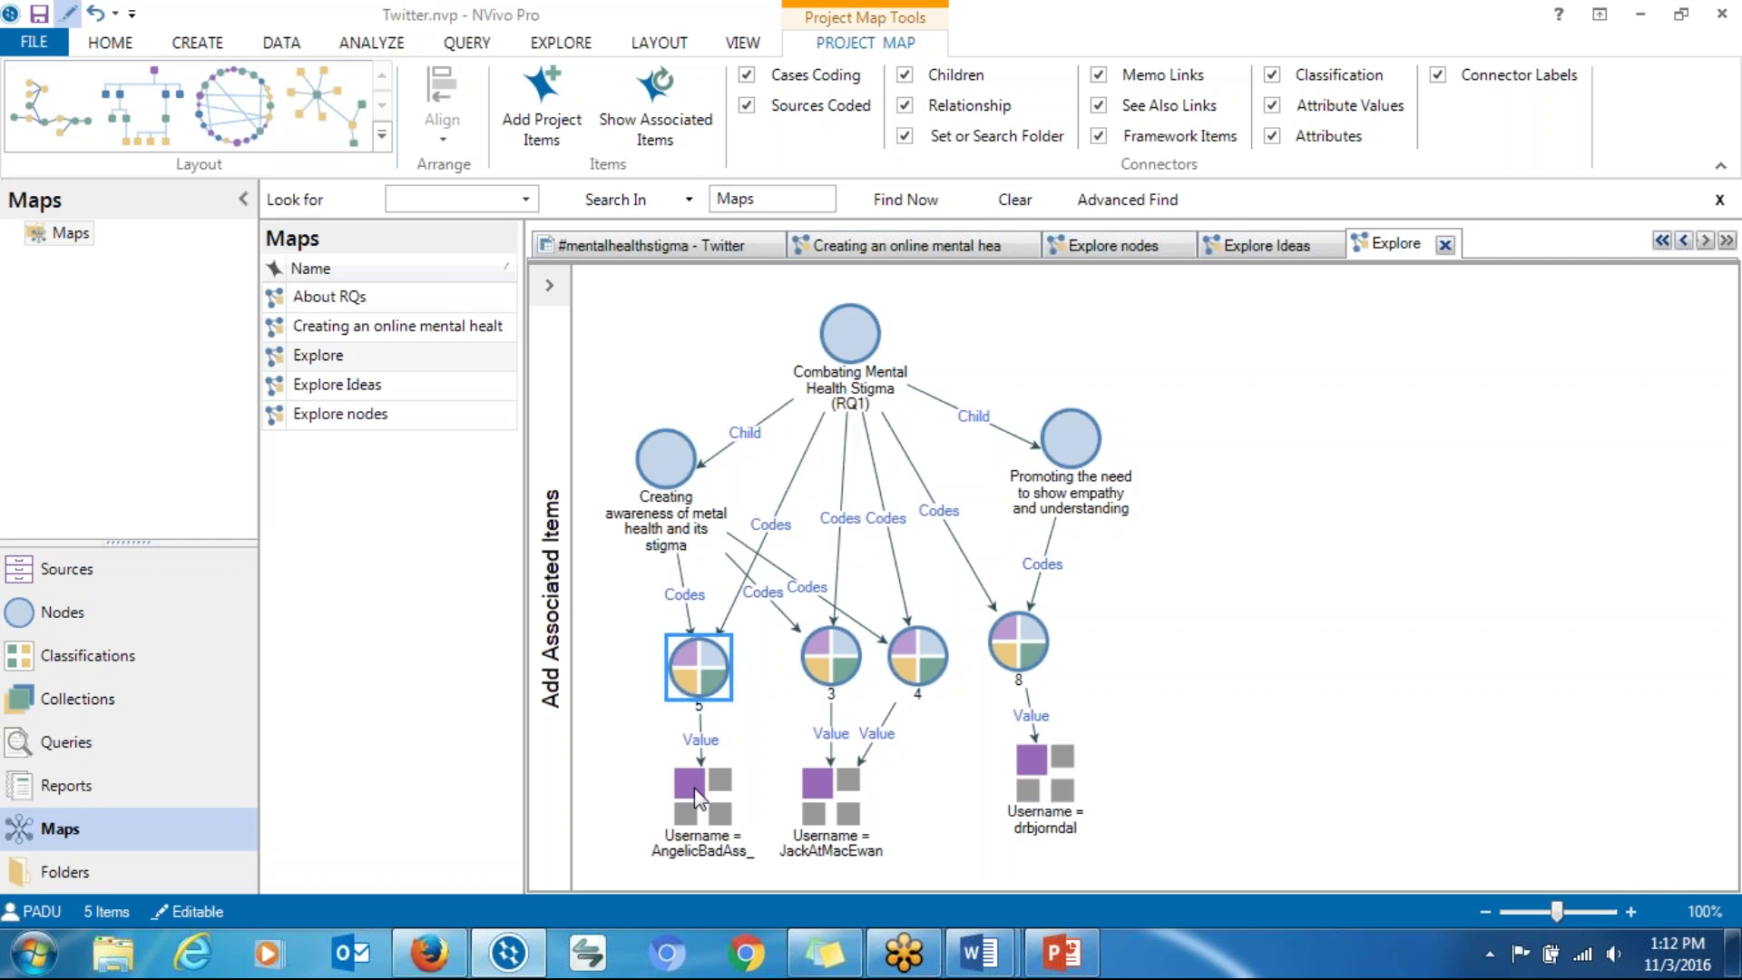
drag(692, 805, 703, 798)
drag(689, 655, 711, 667)
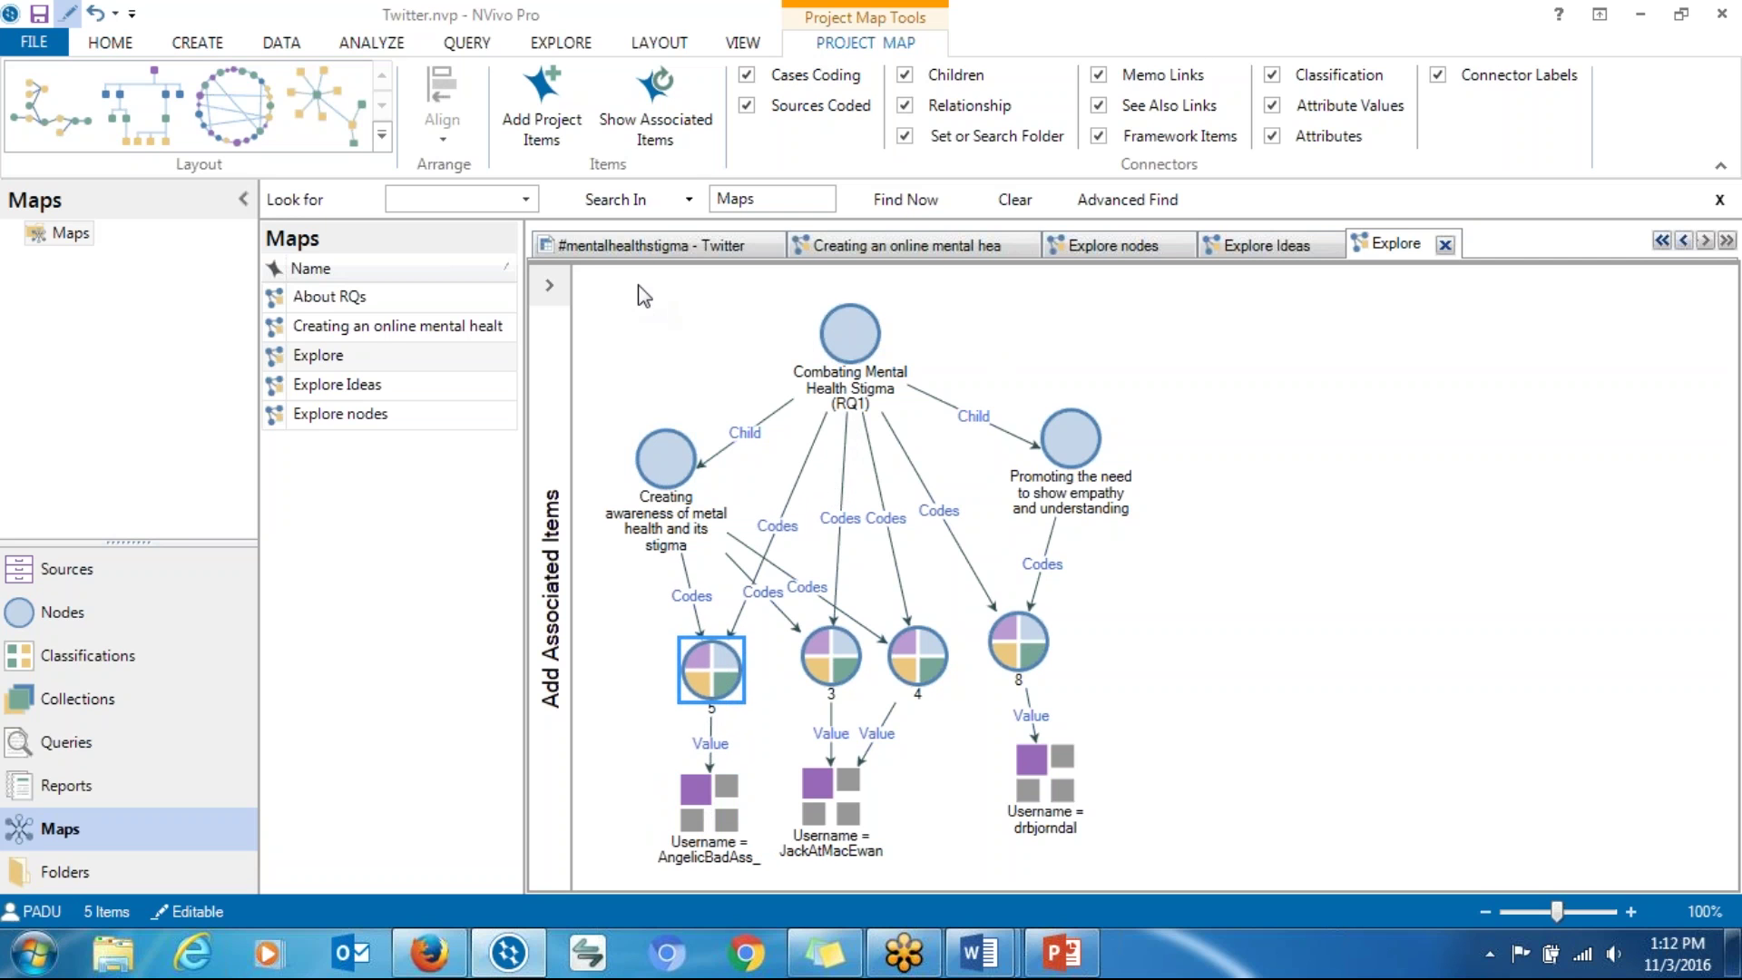
Step: Check the dialog for adding project items without adding any, and move the empathy child node slightly down and towards the map's centre
click(542, 129)
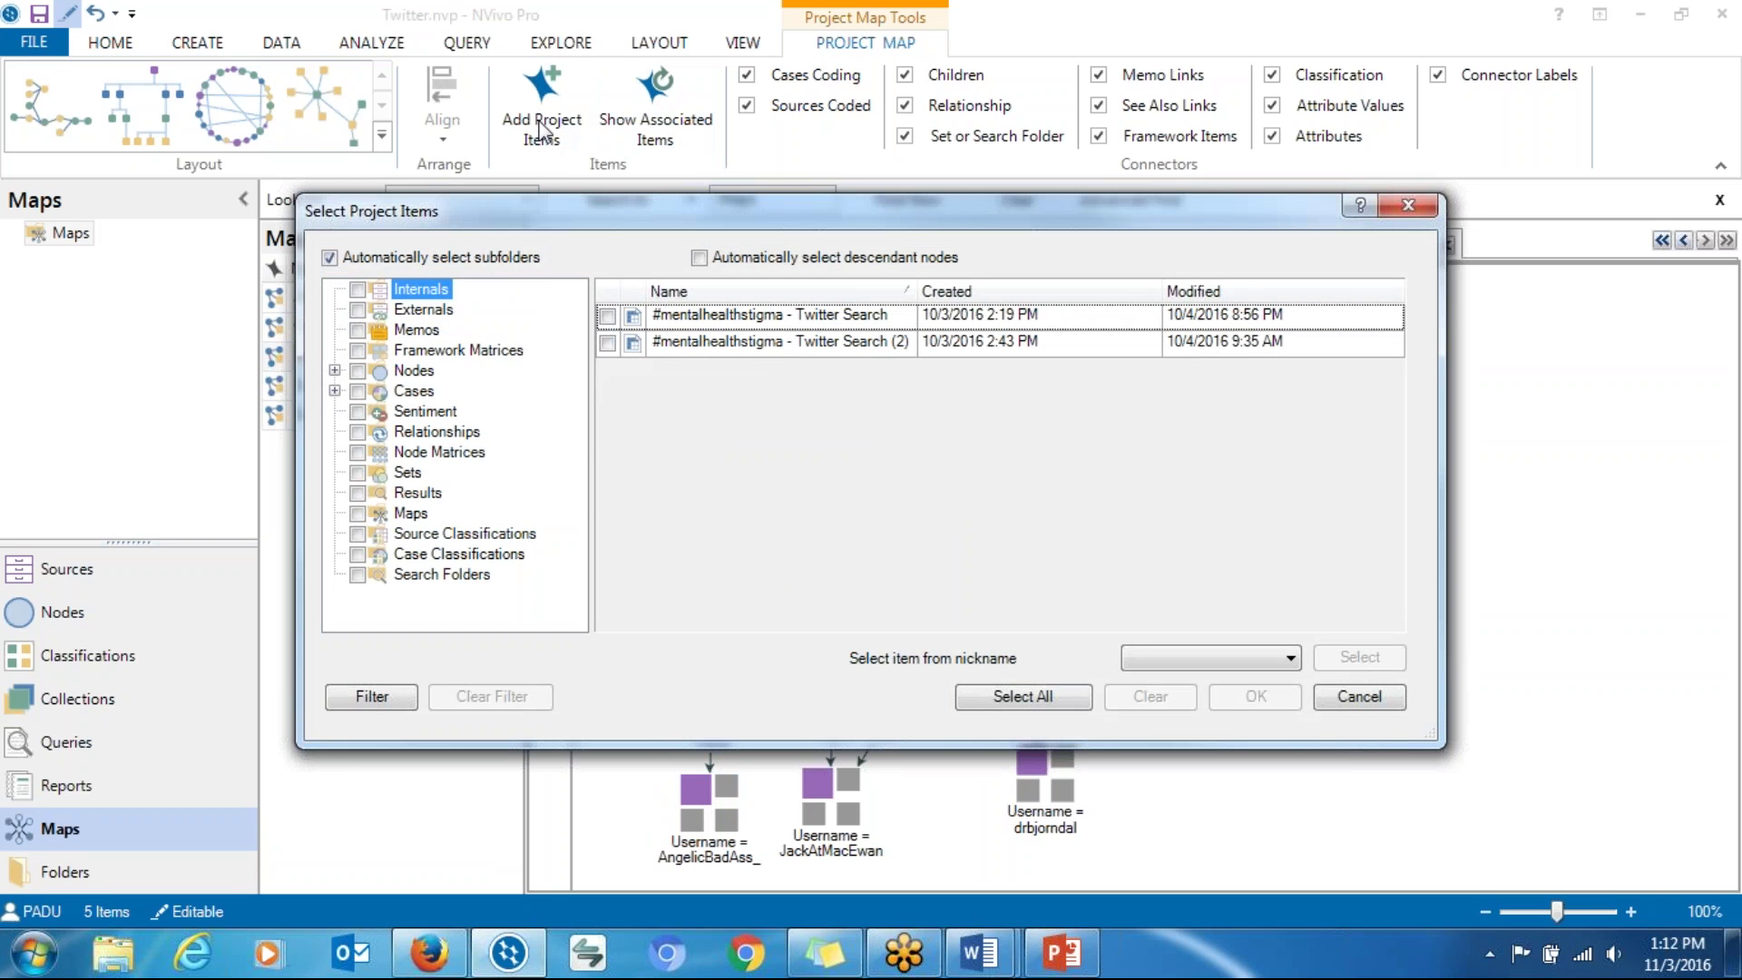
click(1407, 207)
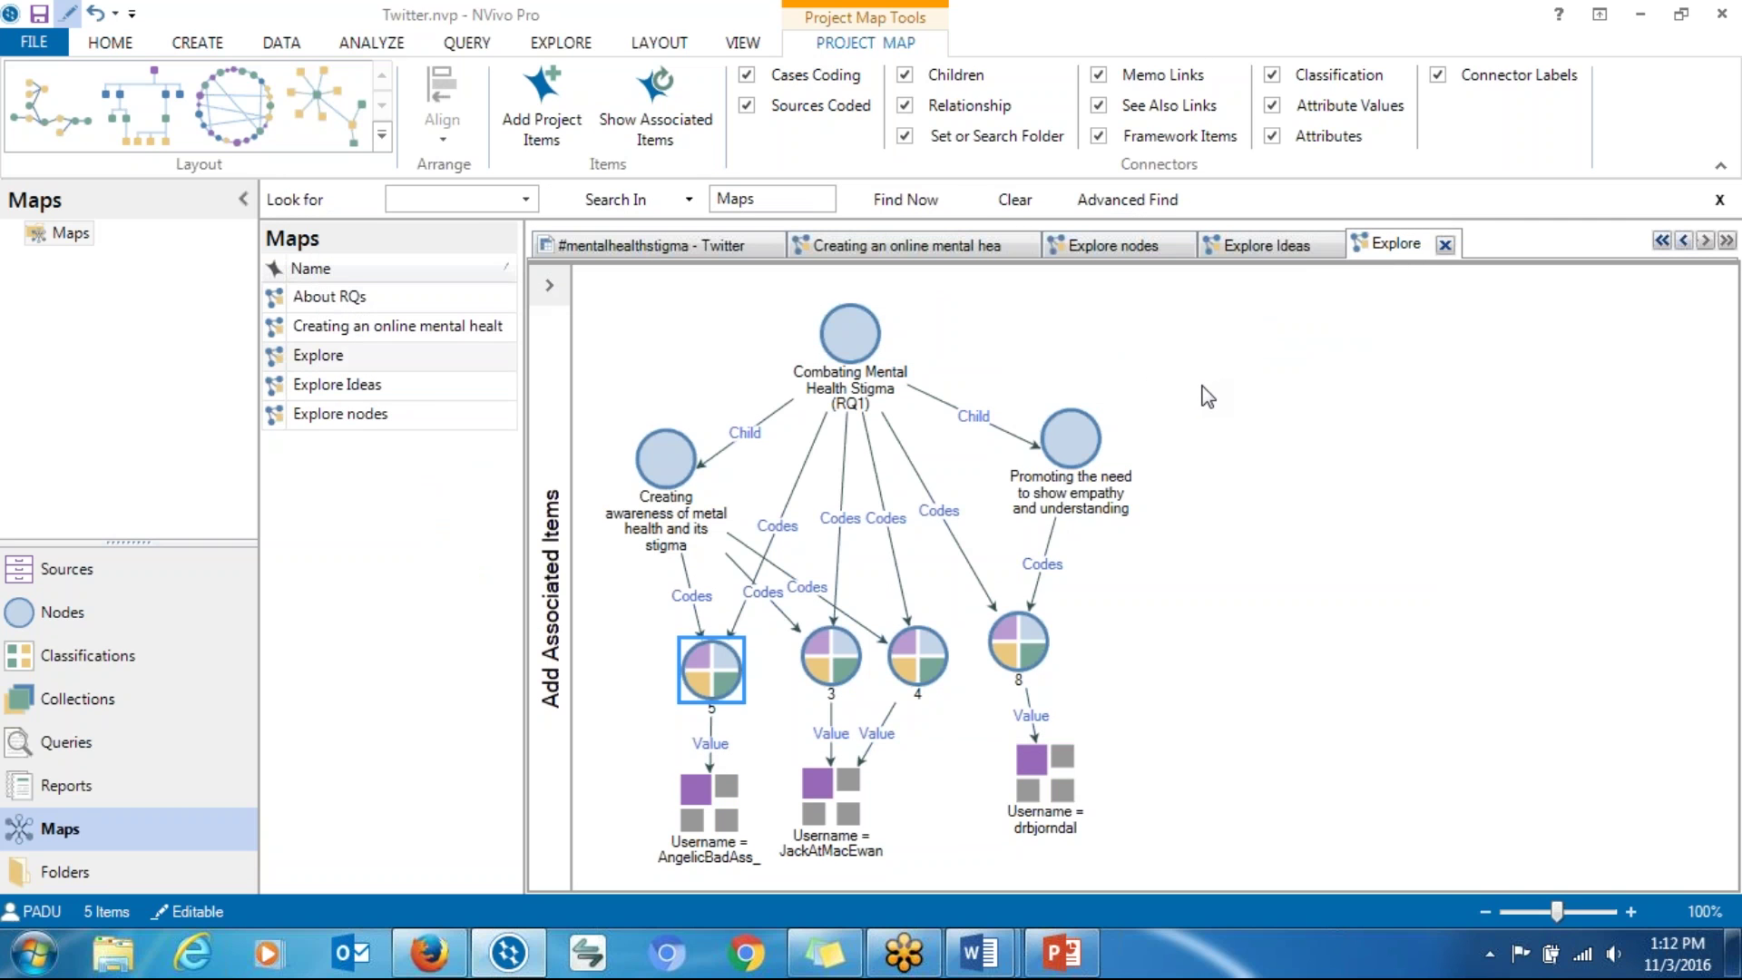
drag(1073, 458, 1053, 495)
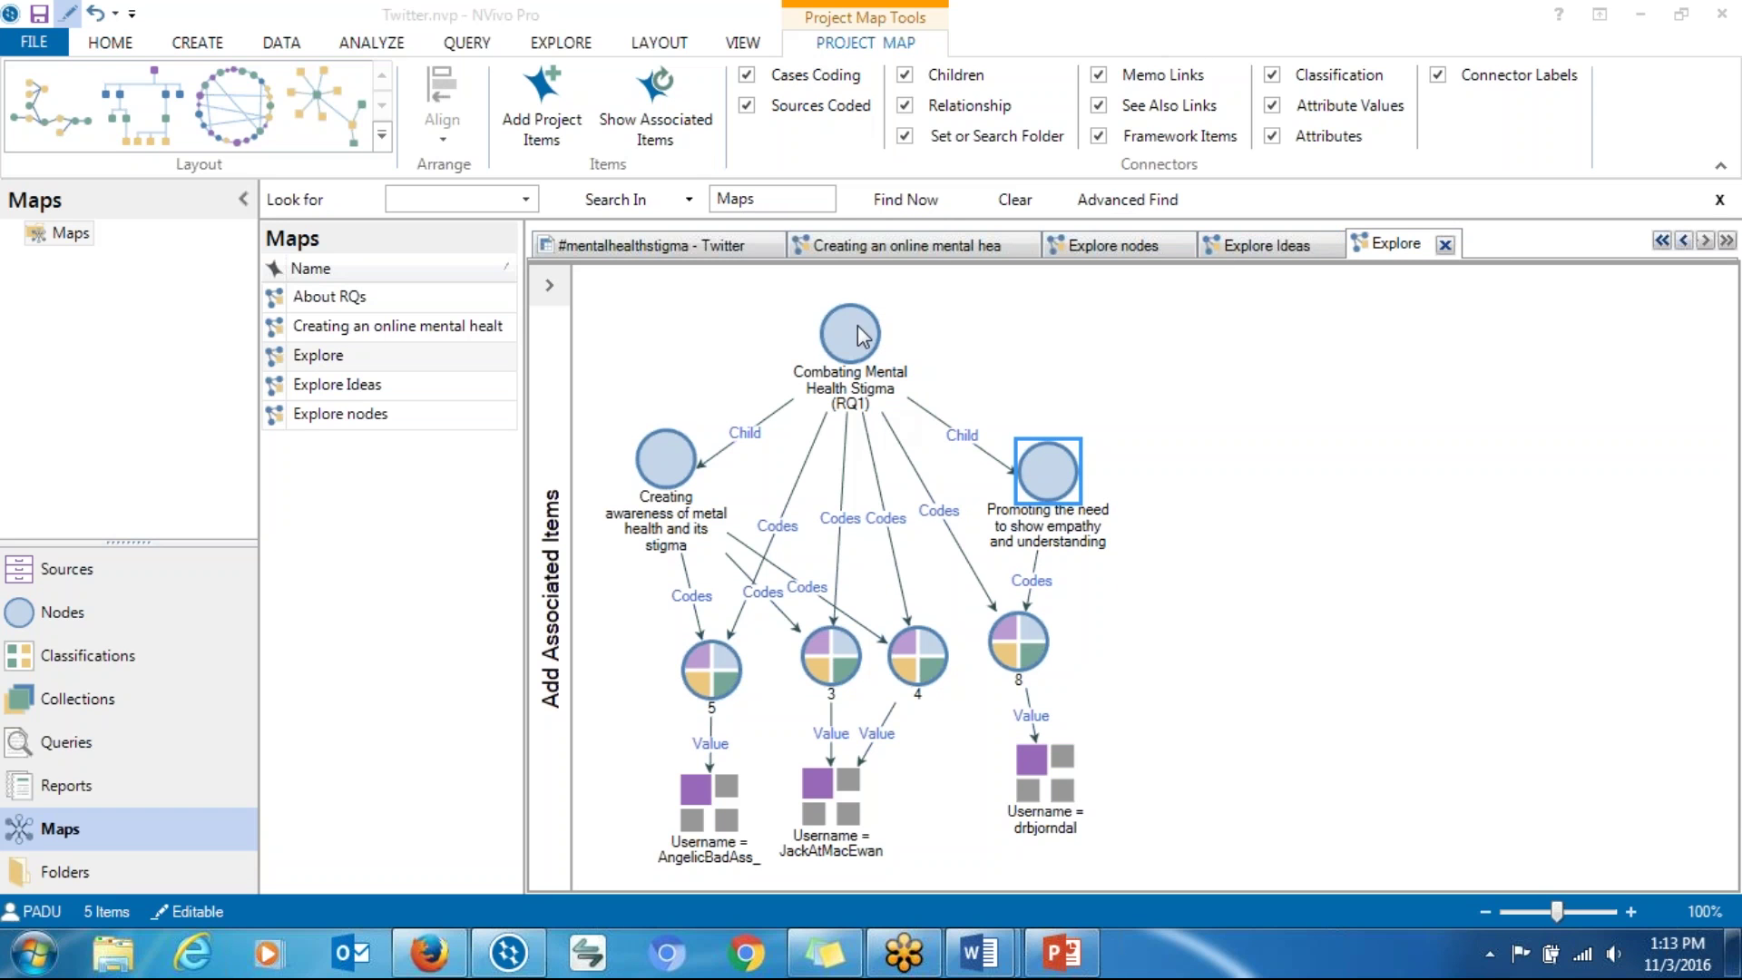
Step: Search the computer for "telling", open the PowerPoint presentation "Presenting Qualitative Findings_Using NVivo Output to Tell the Story", and maximize its window
click(34, 952)
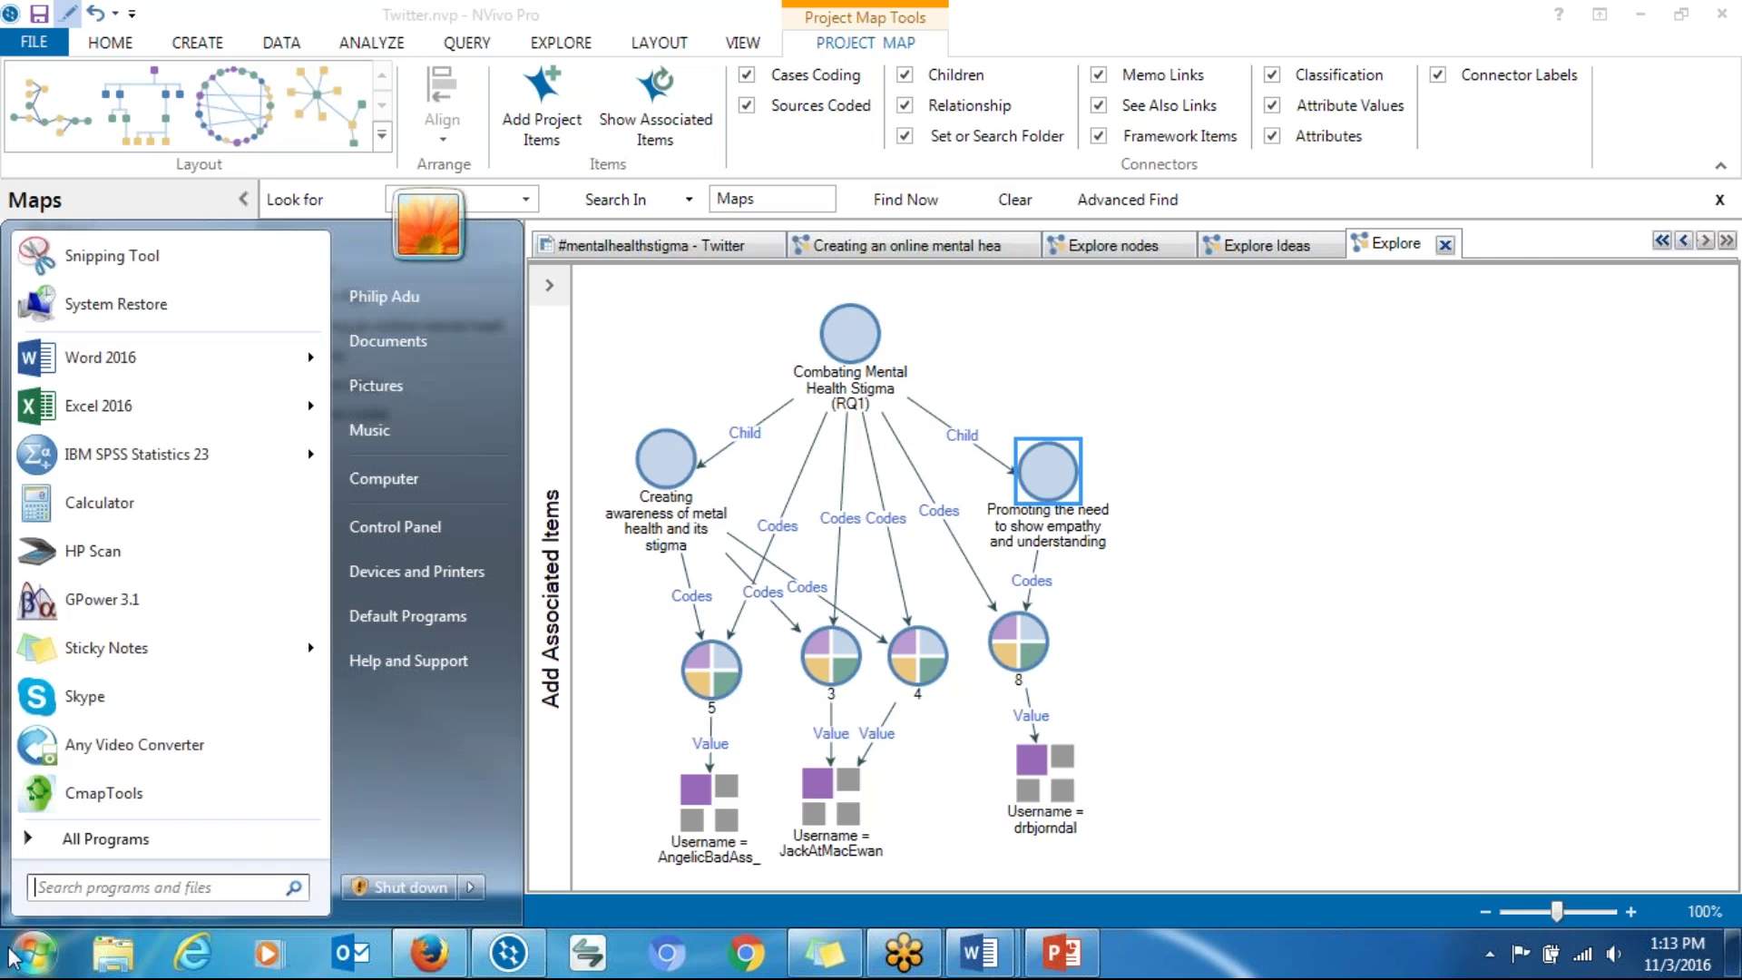
click(140, 896)
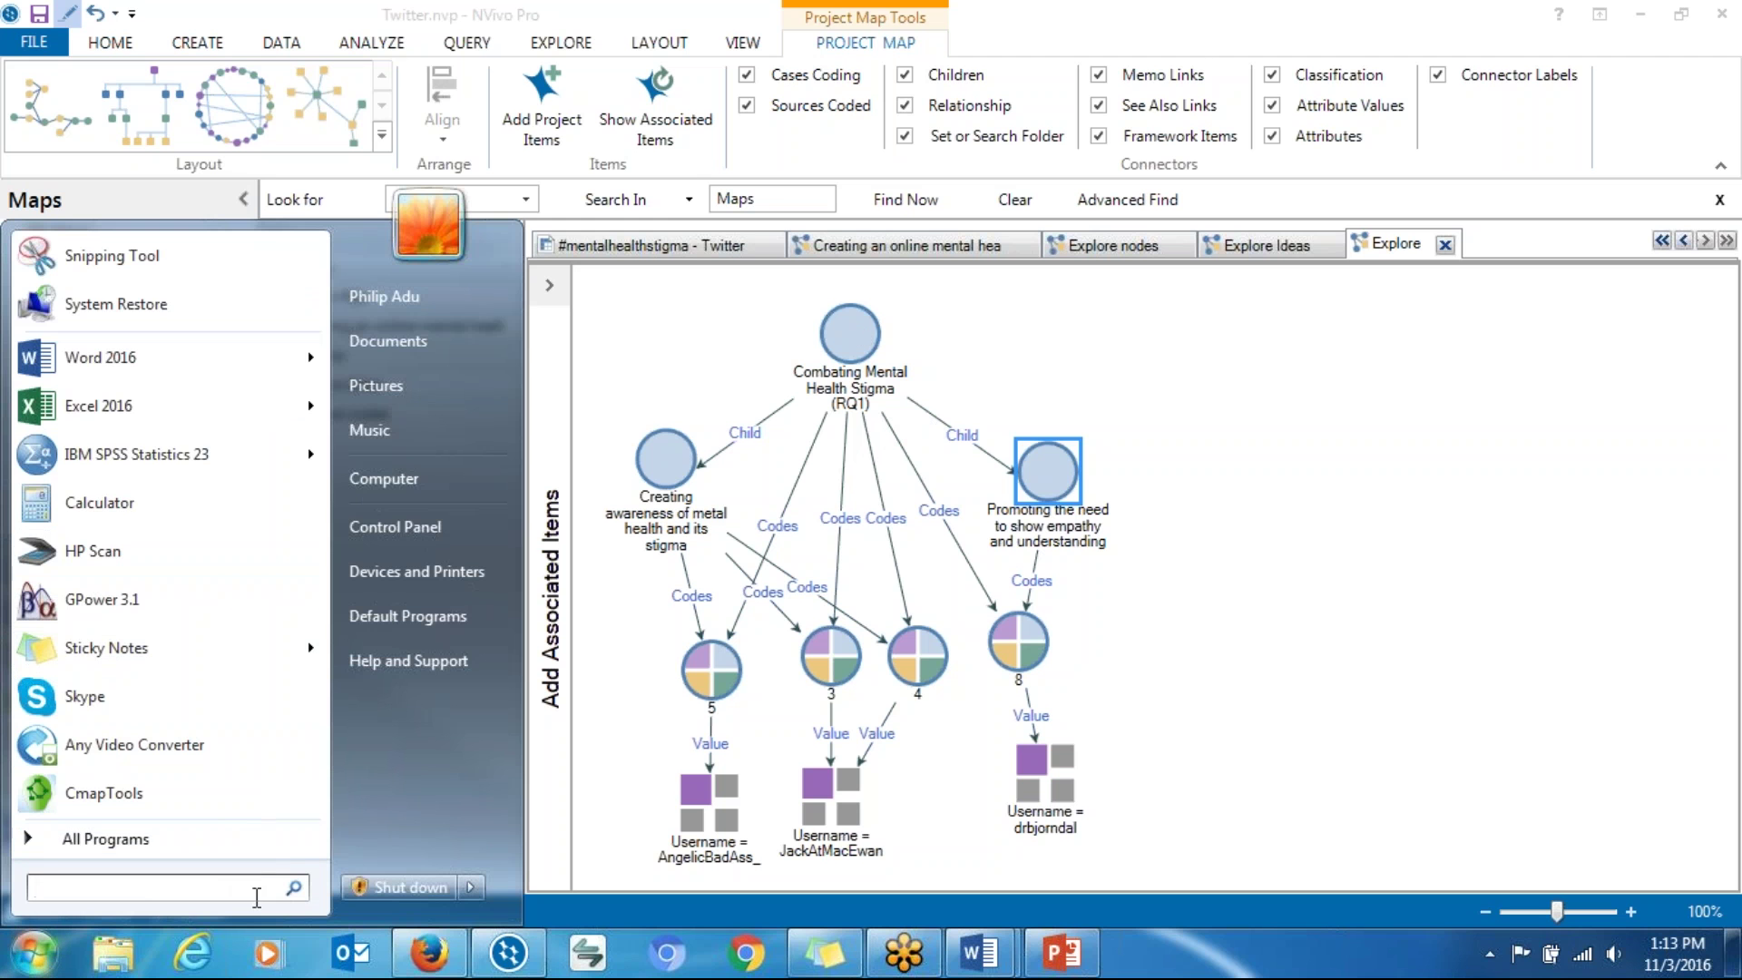
text(tell)
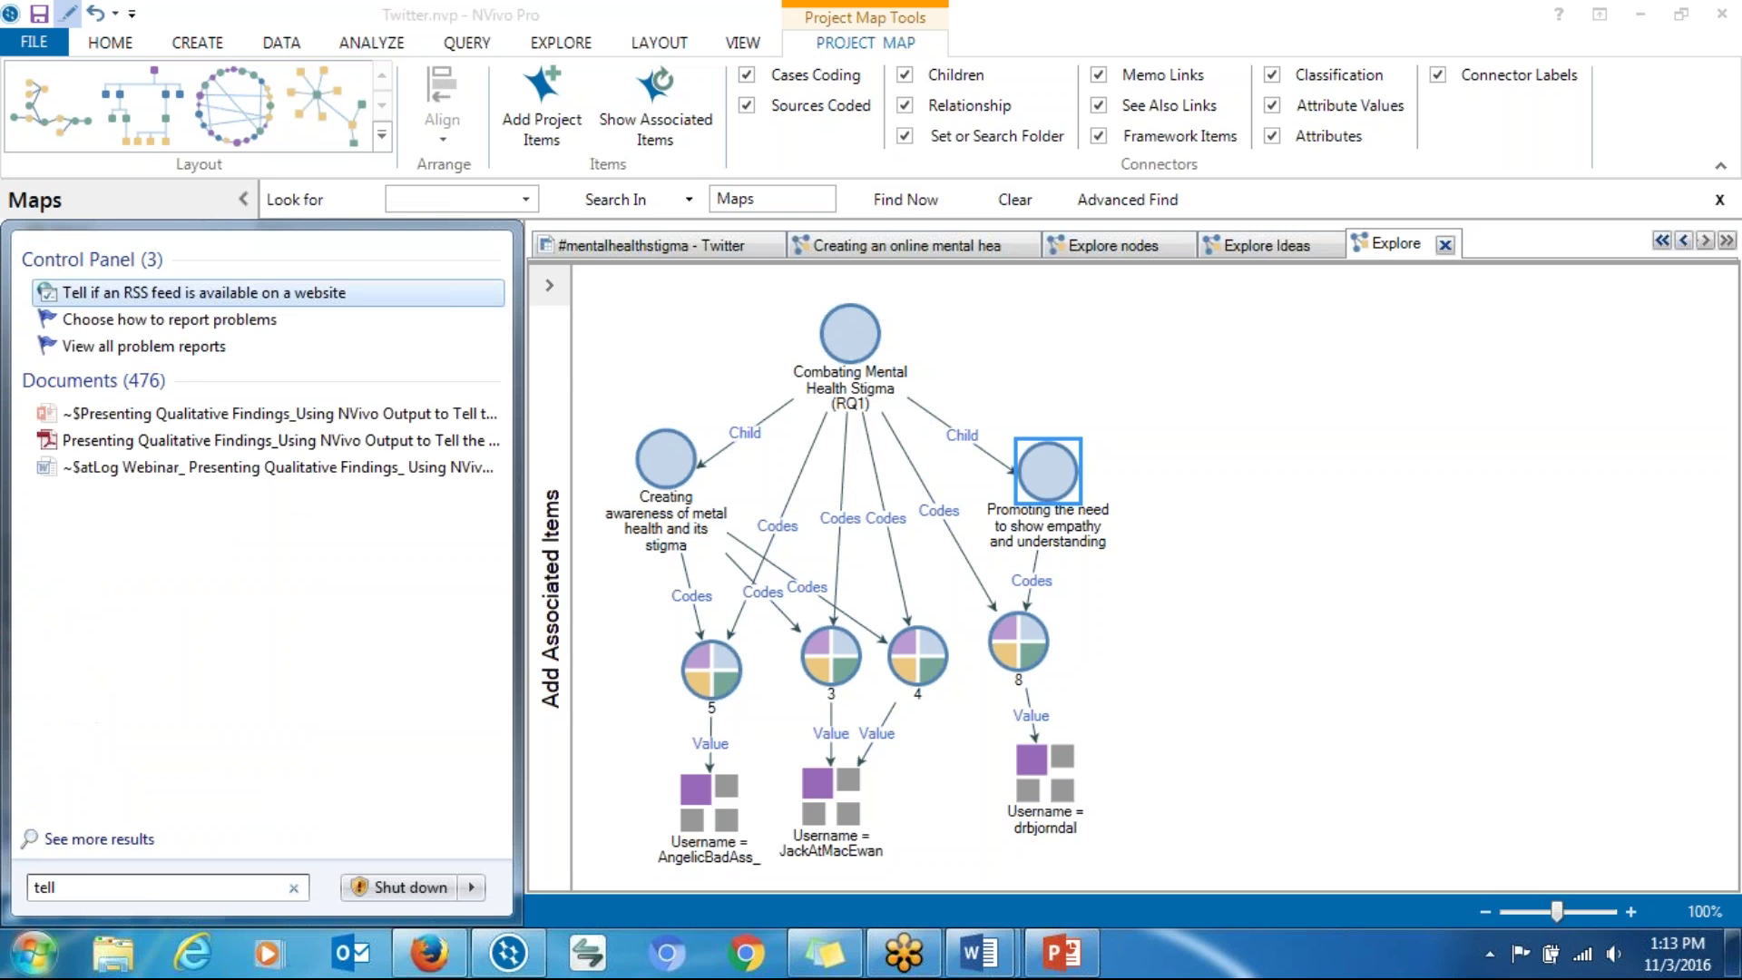
text(ing)
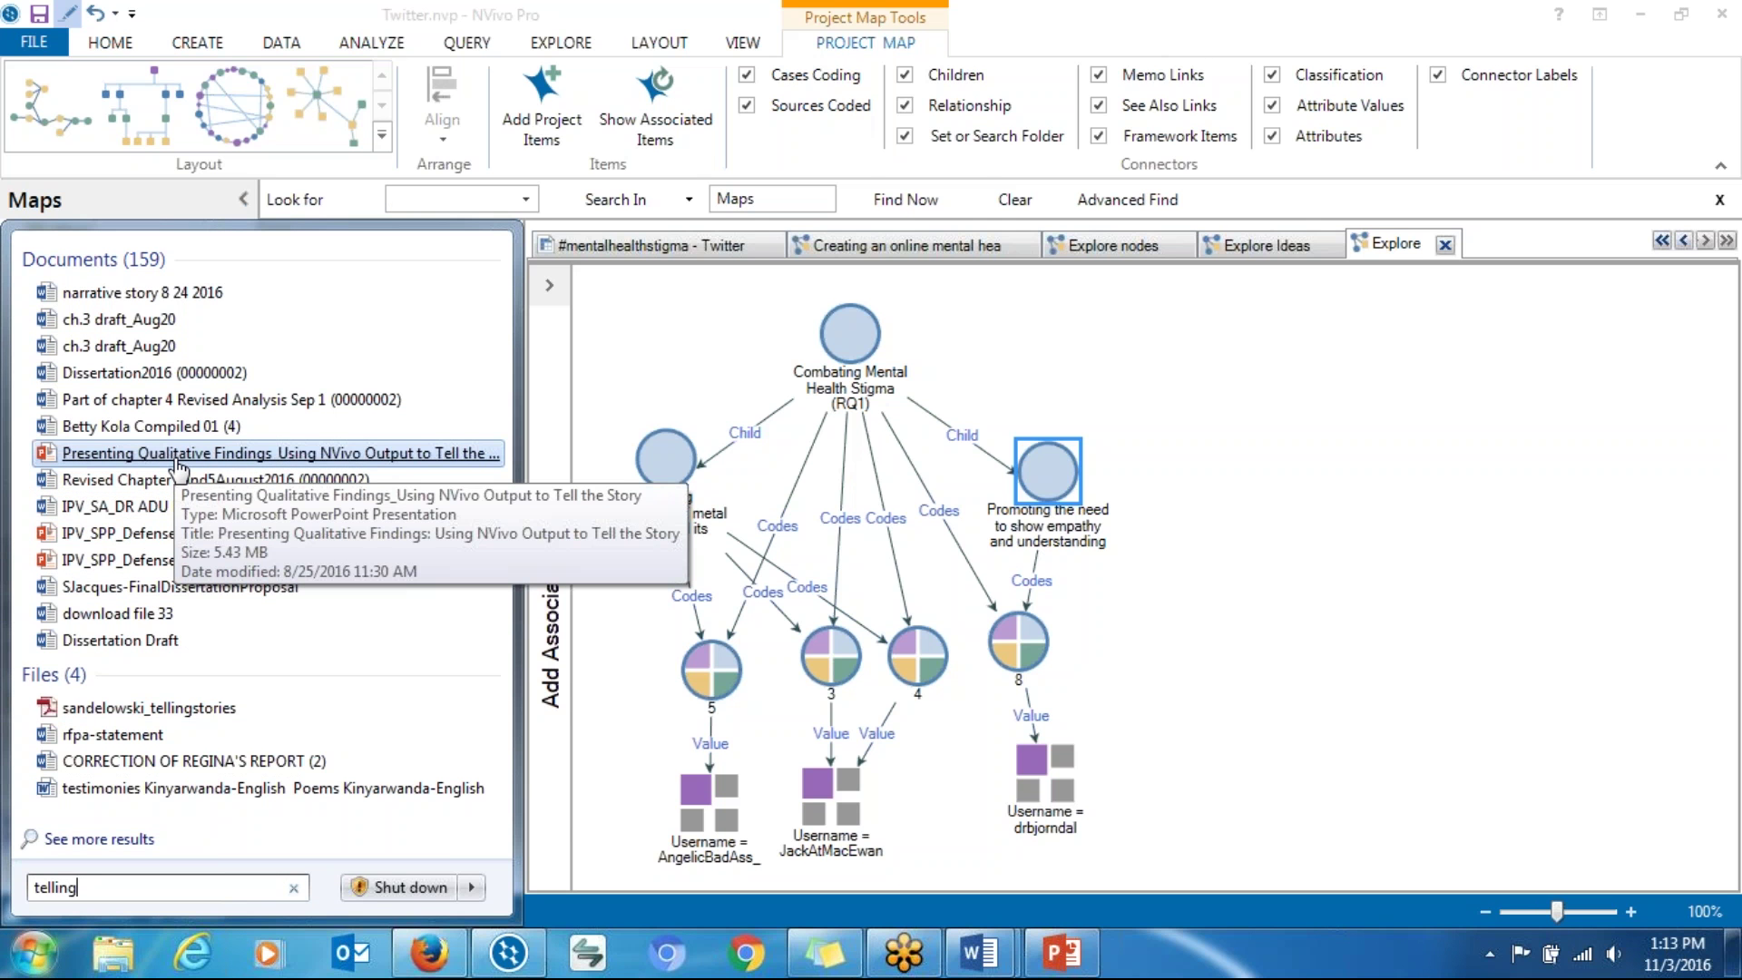
click(178, 456)
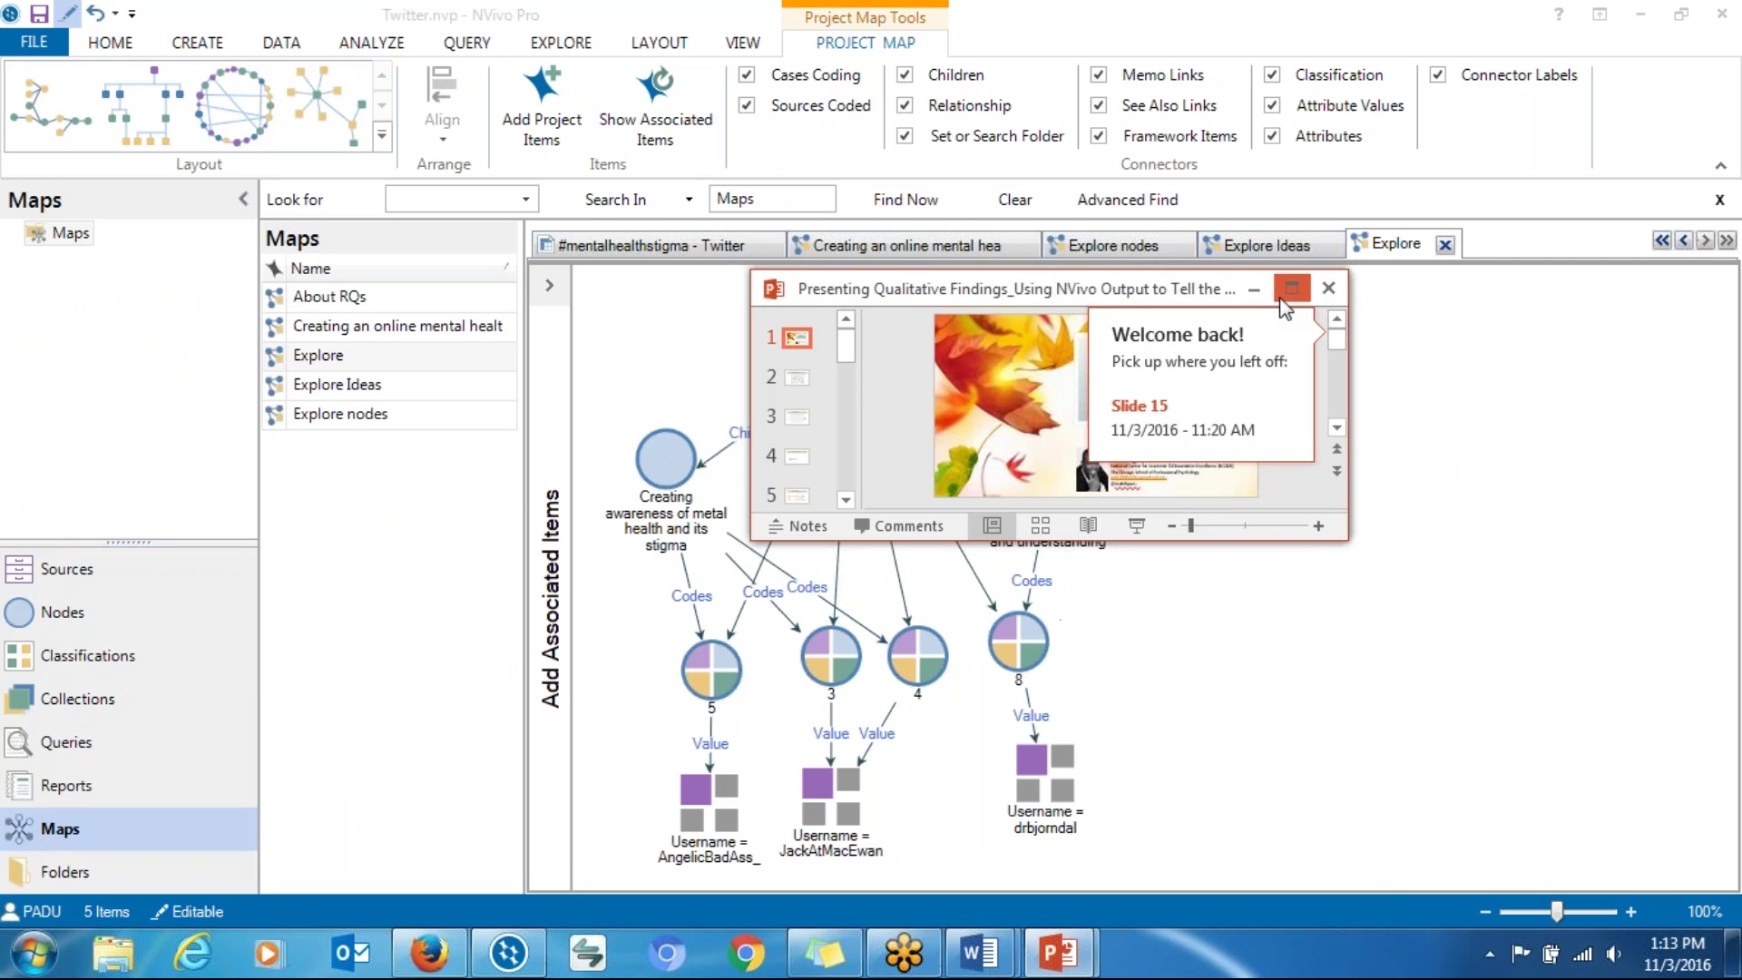
click(1290, 292)
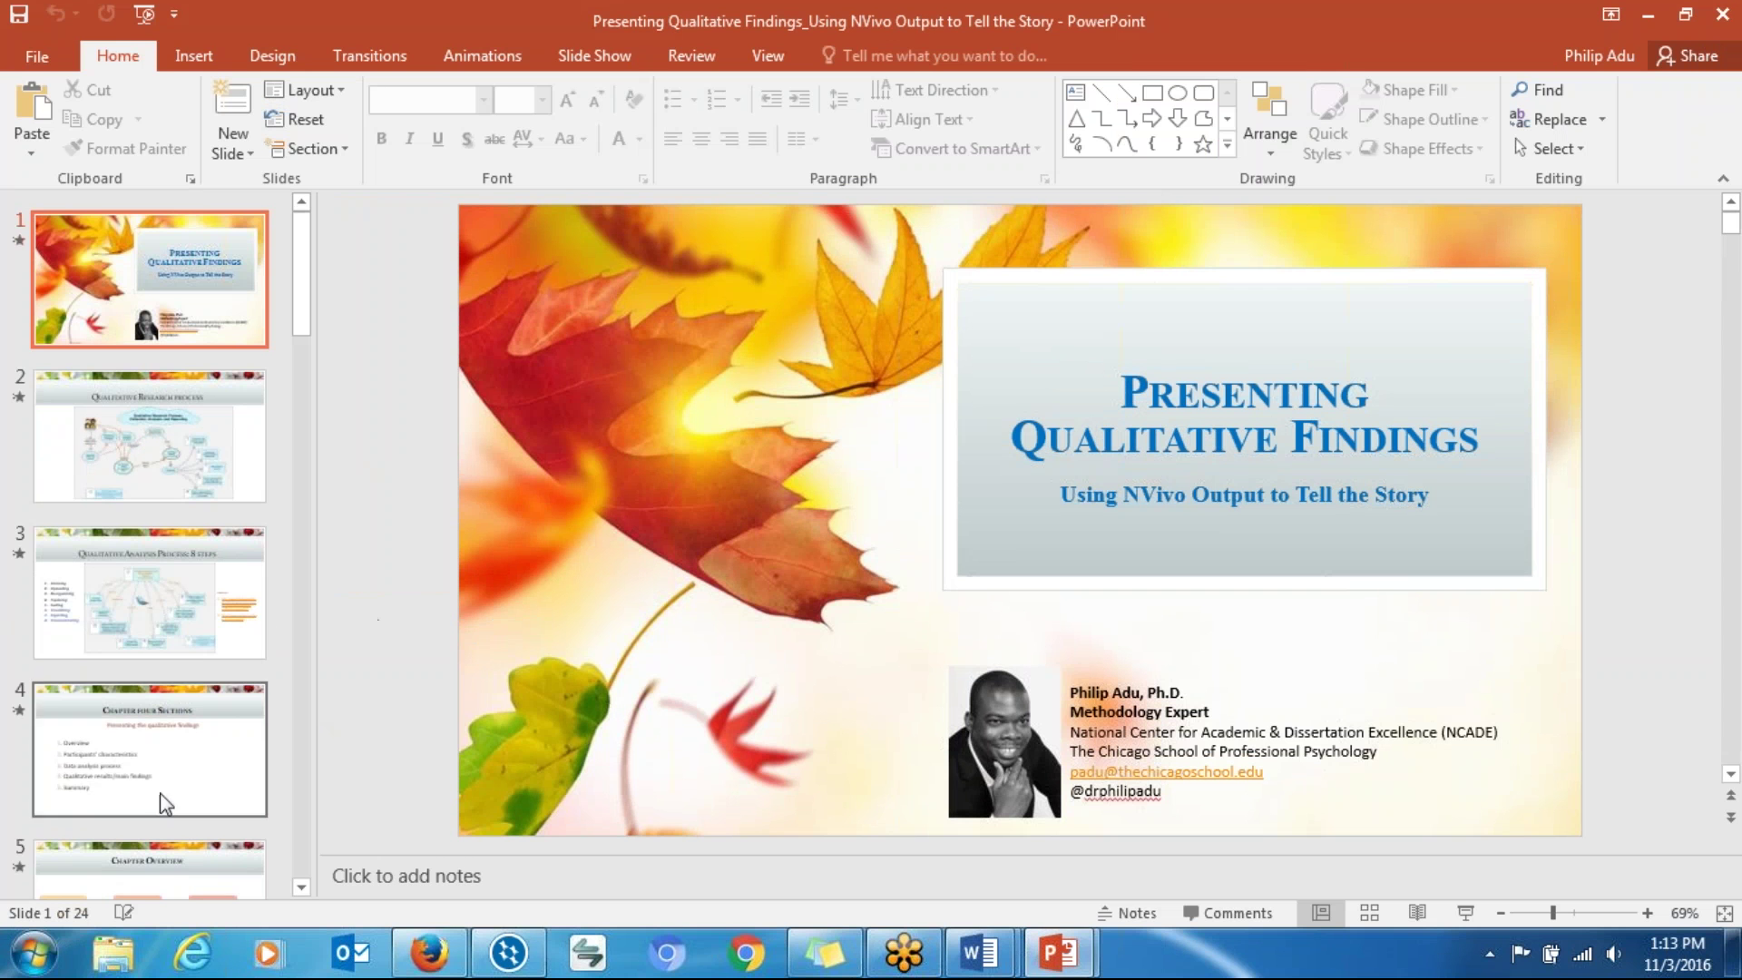
Step: Look through the presentation's slides, viewing Chapter Overview on slide 5 and Participants' Characteristics on slide 6
scroll(301, 878, down, 3)
click(201, 812)
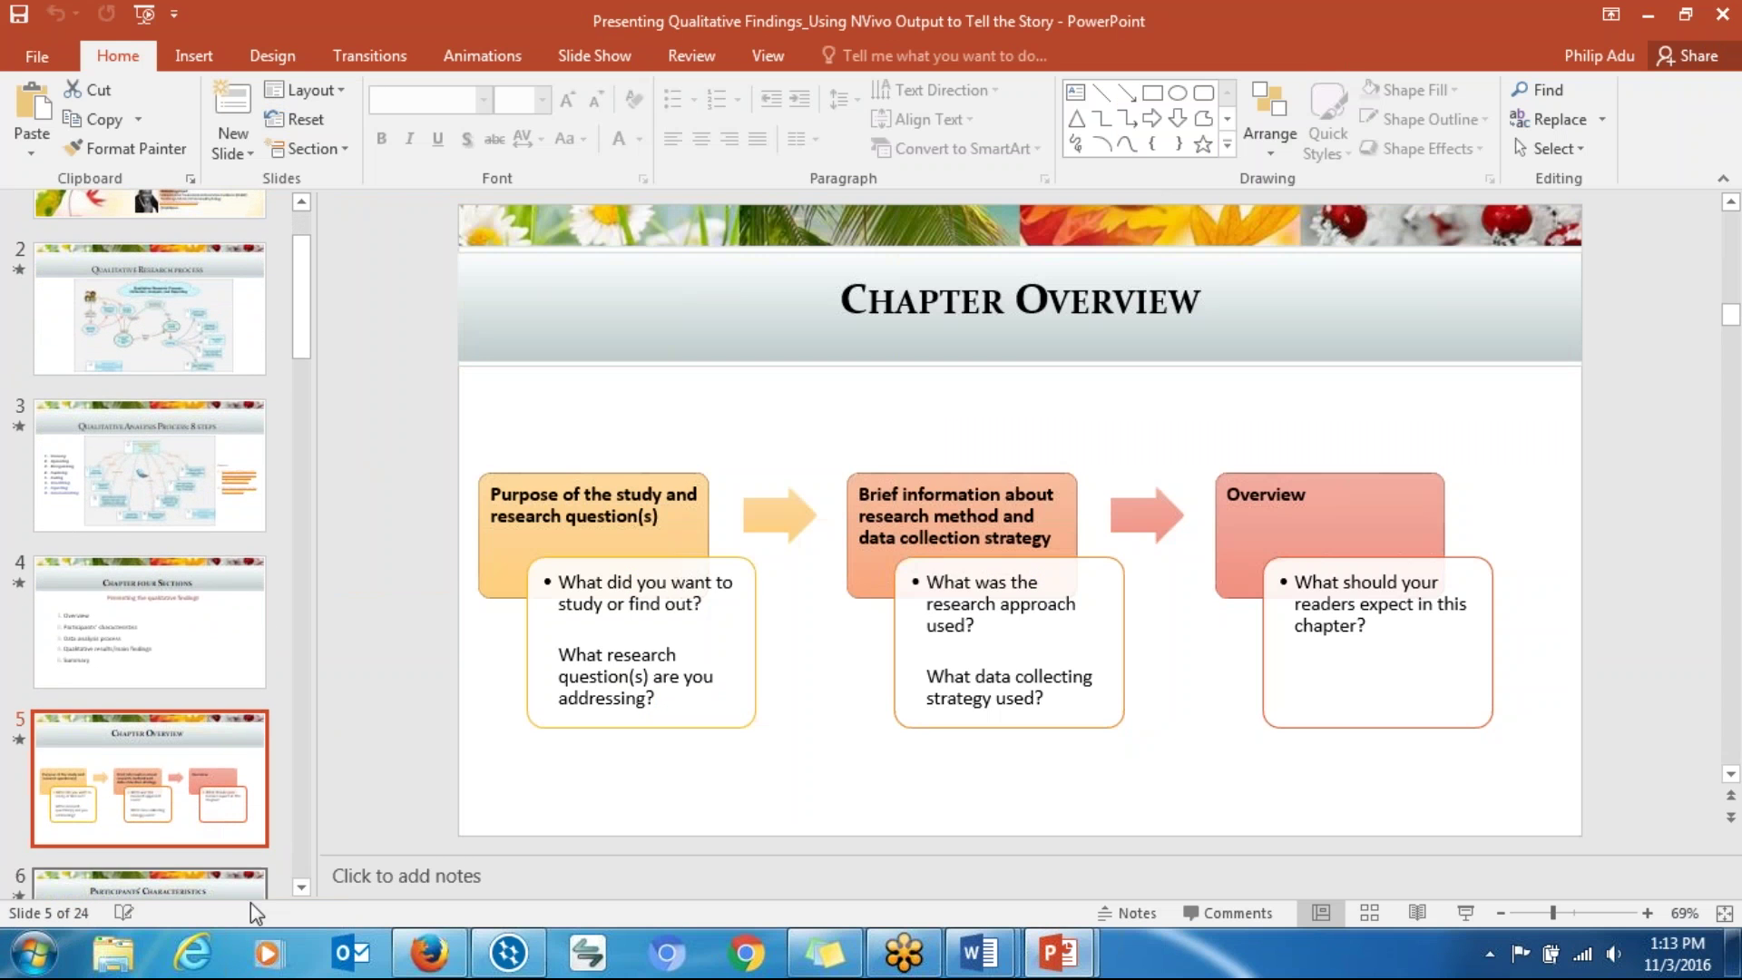
click(302, 886)
click(301, 886)
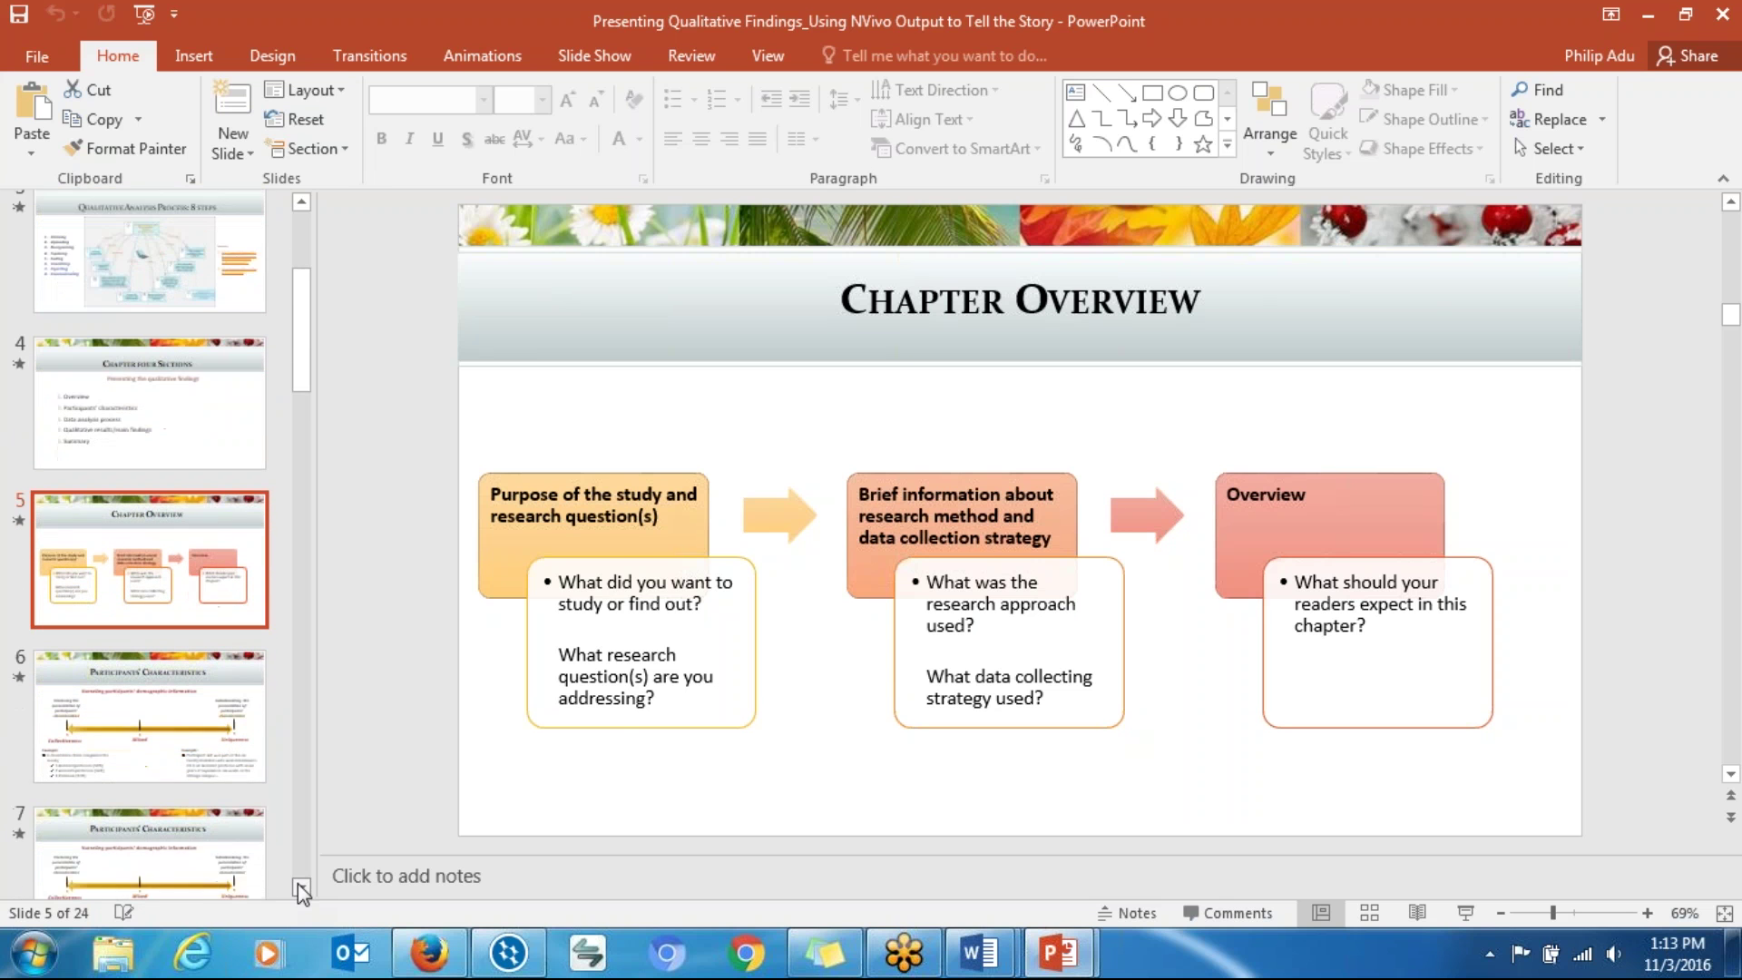
click(185, 679)
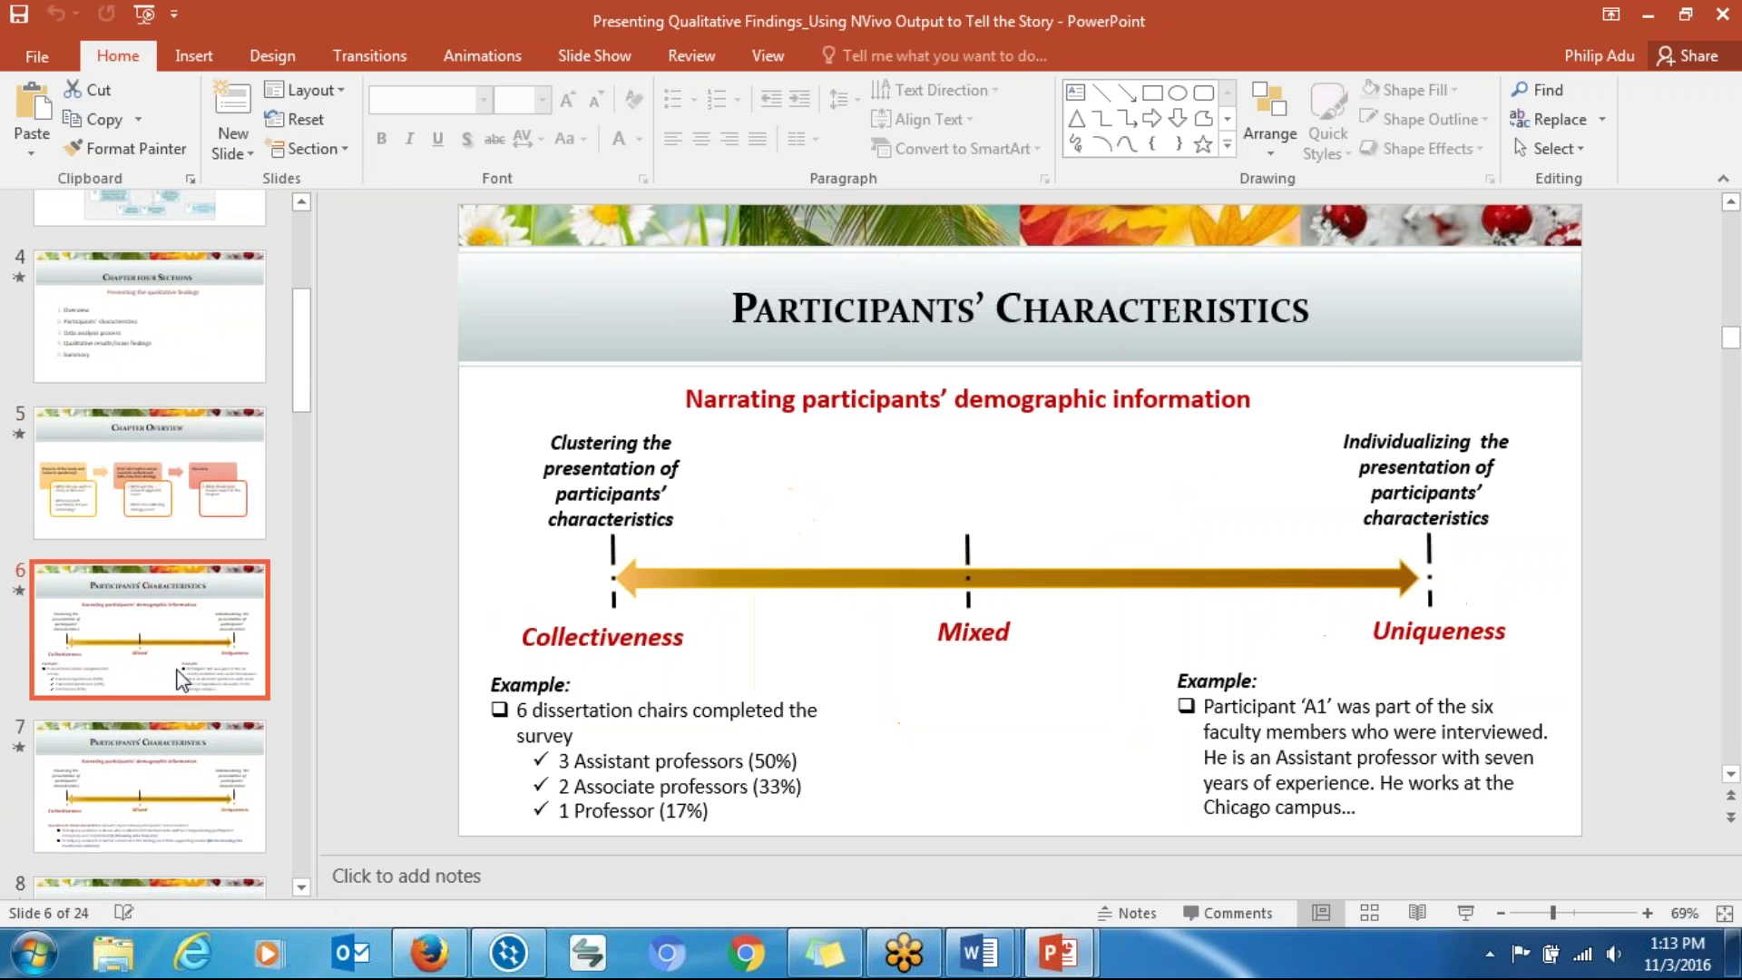